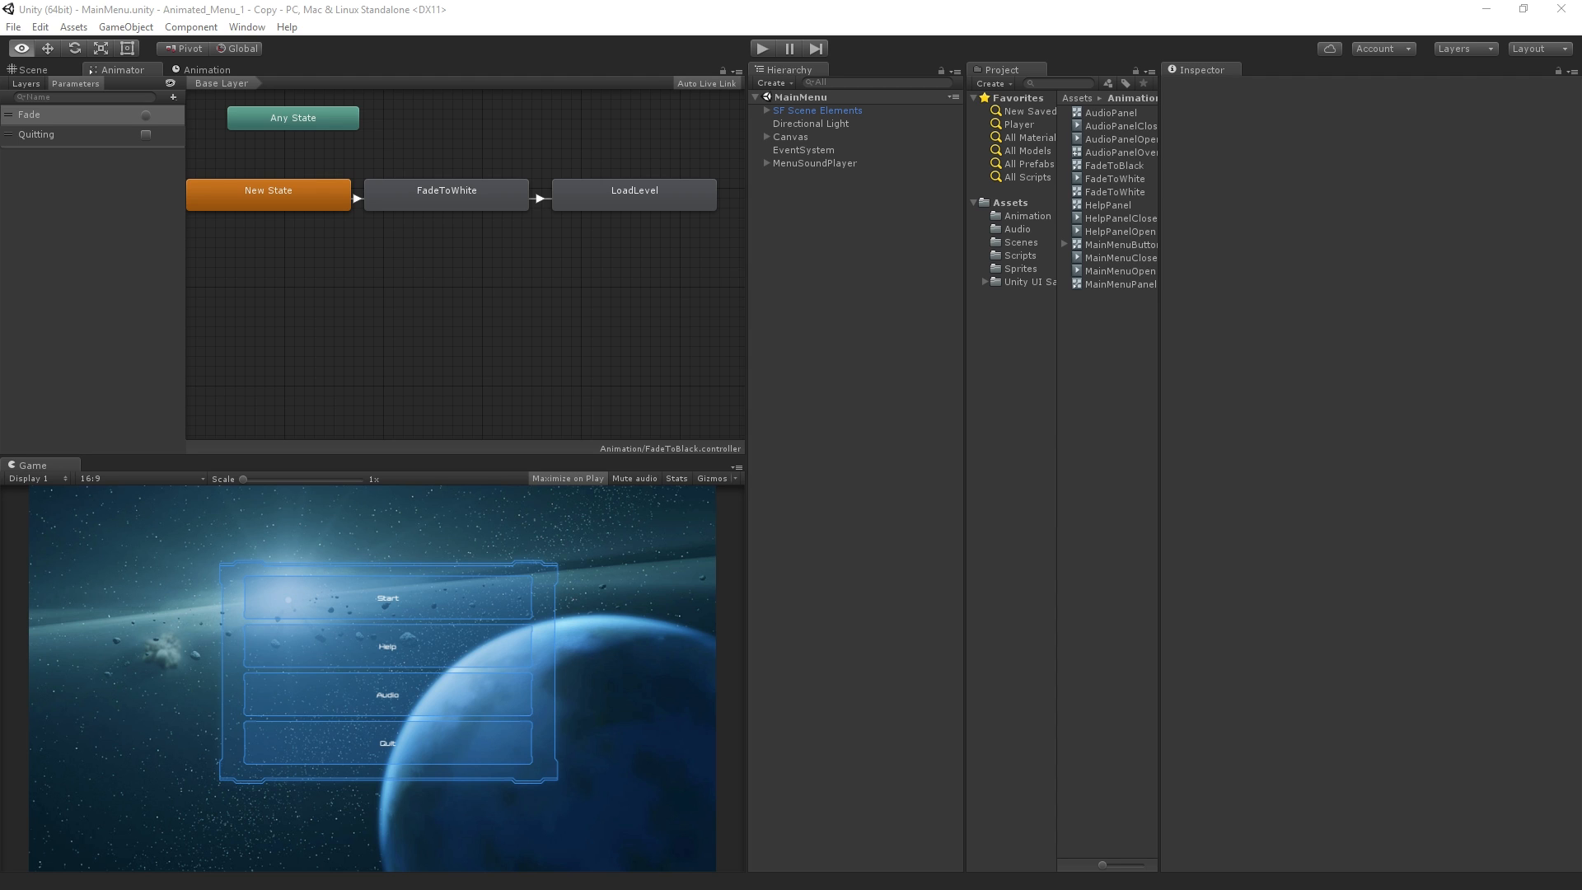
Play-test the animated main menu, trying its Help, Audio, Start and Quit buttons and returning from each panel
{"action": "left_click", "coordinate": [1001, 26]}
{"action": "left_click", "coordinate": [763, 48]}
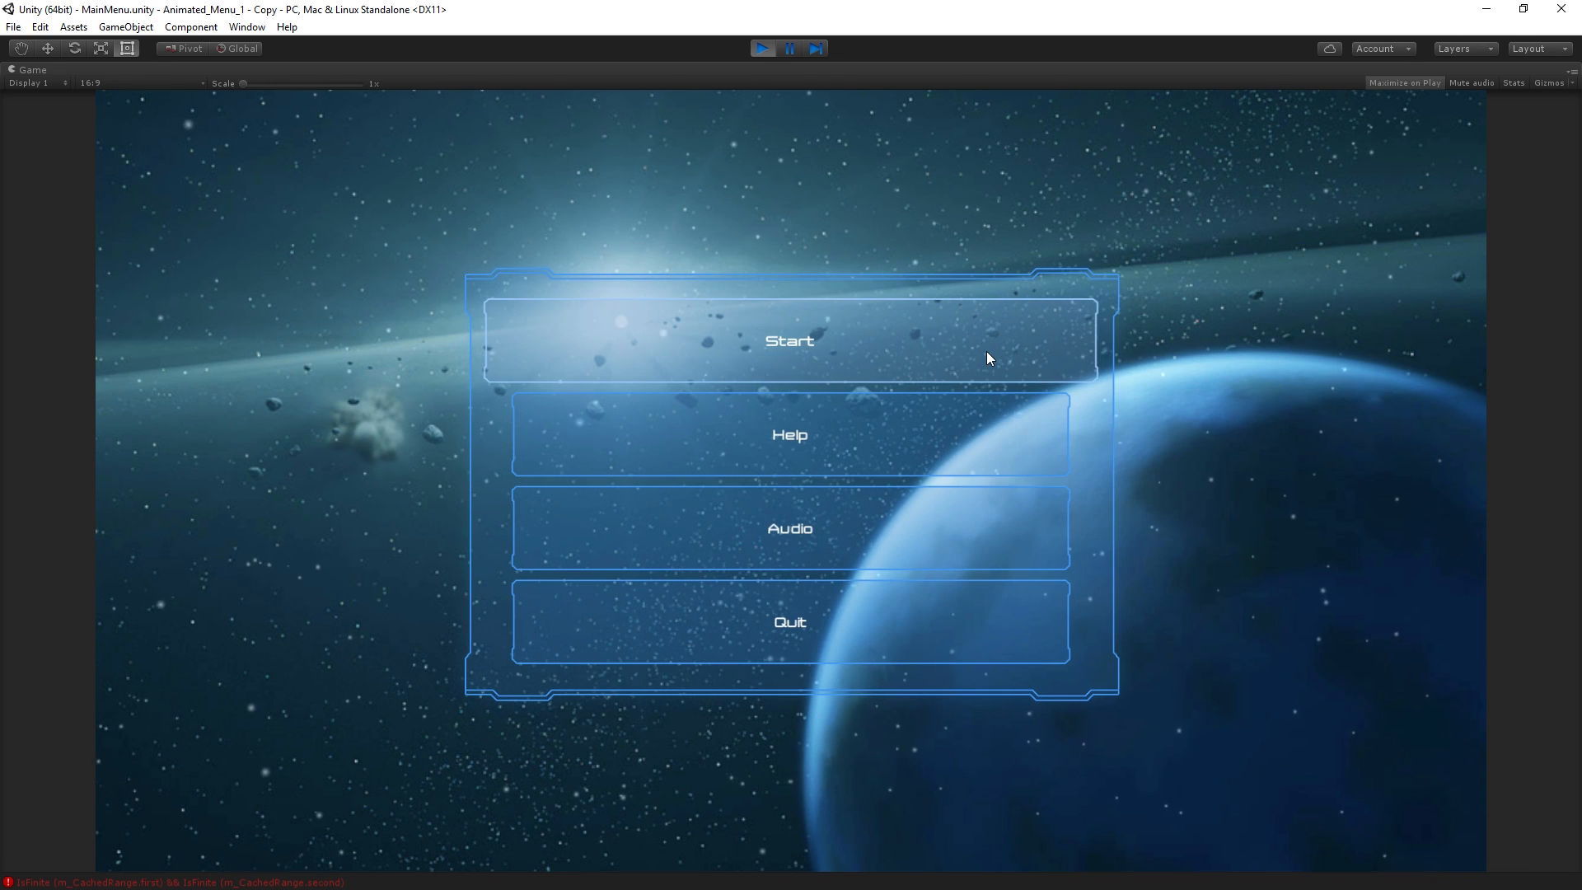
{"action": "left_click", "coordinate": [973, 432]}
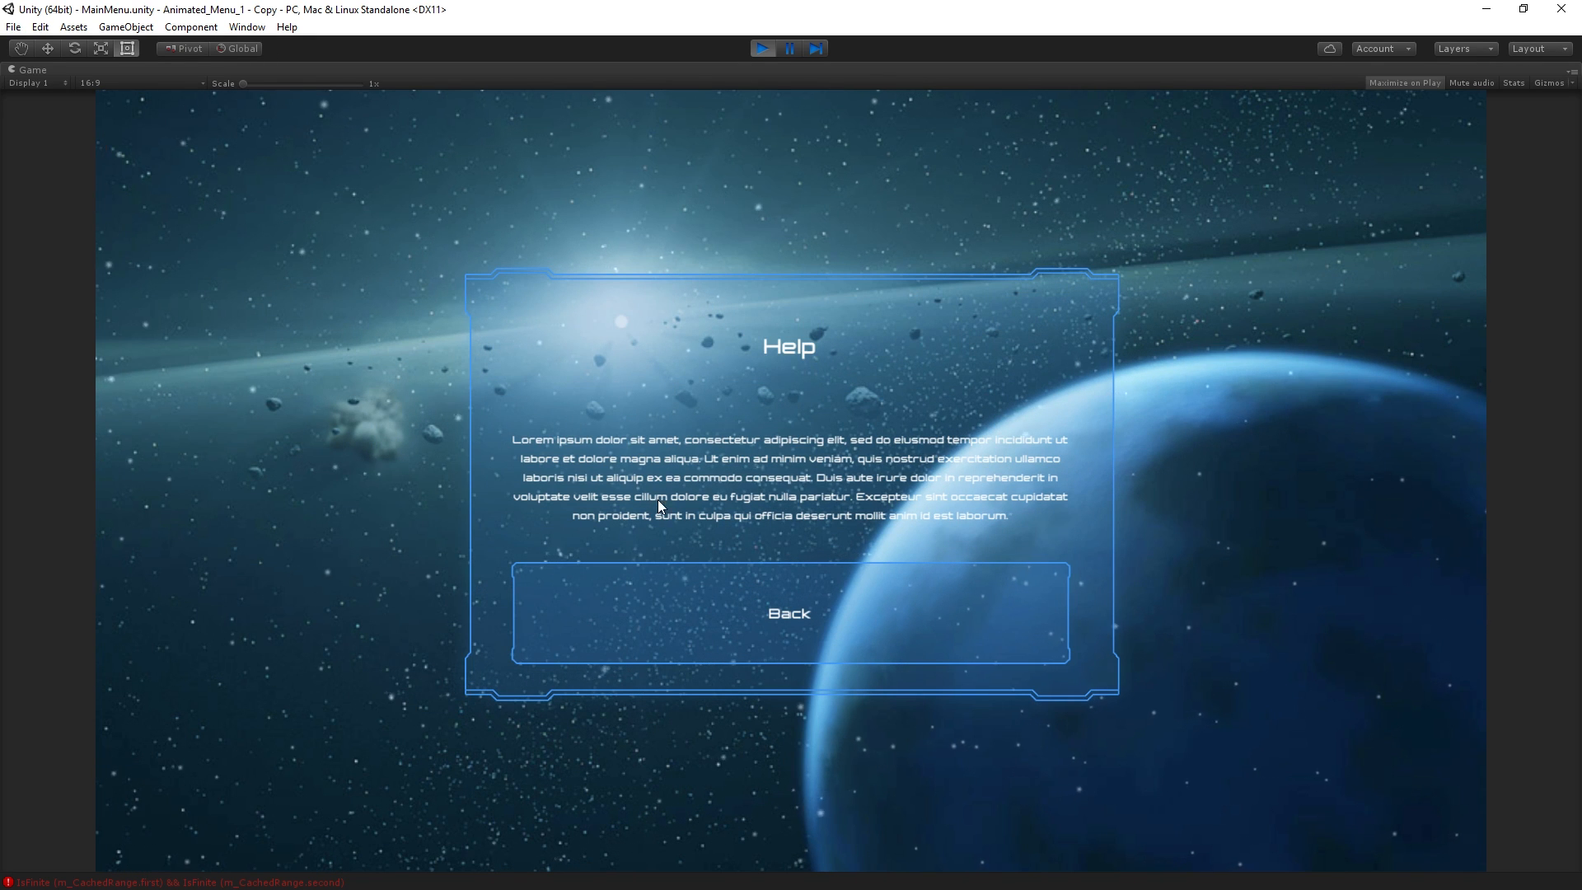
{"action": "left_click", "coordinate": [706, 610]}
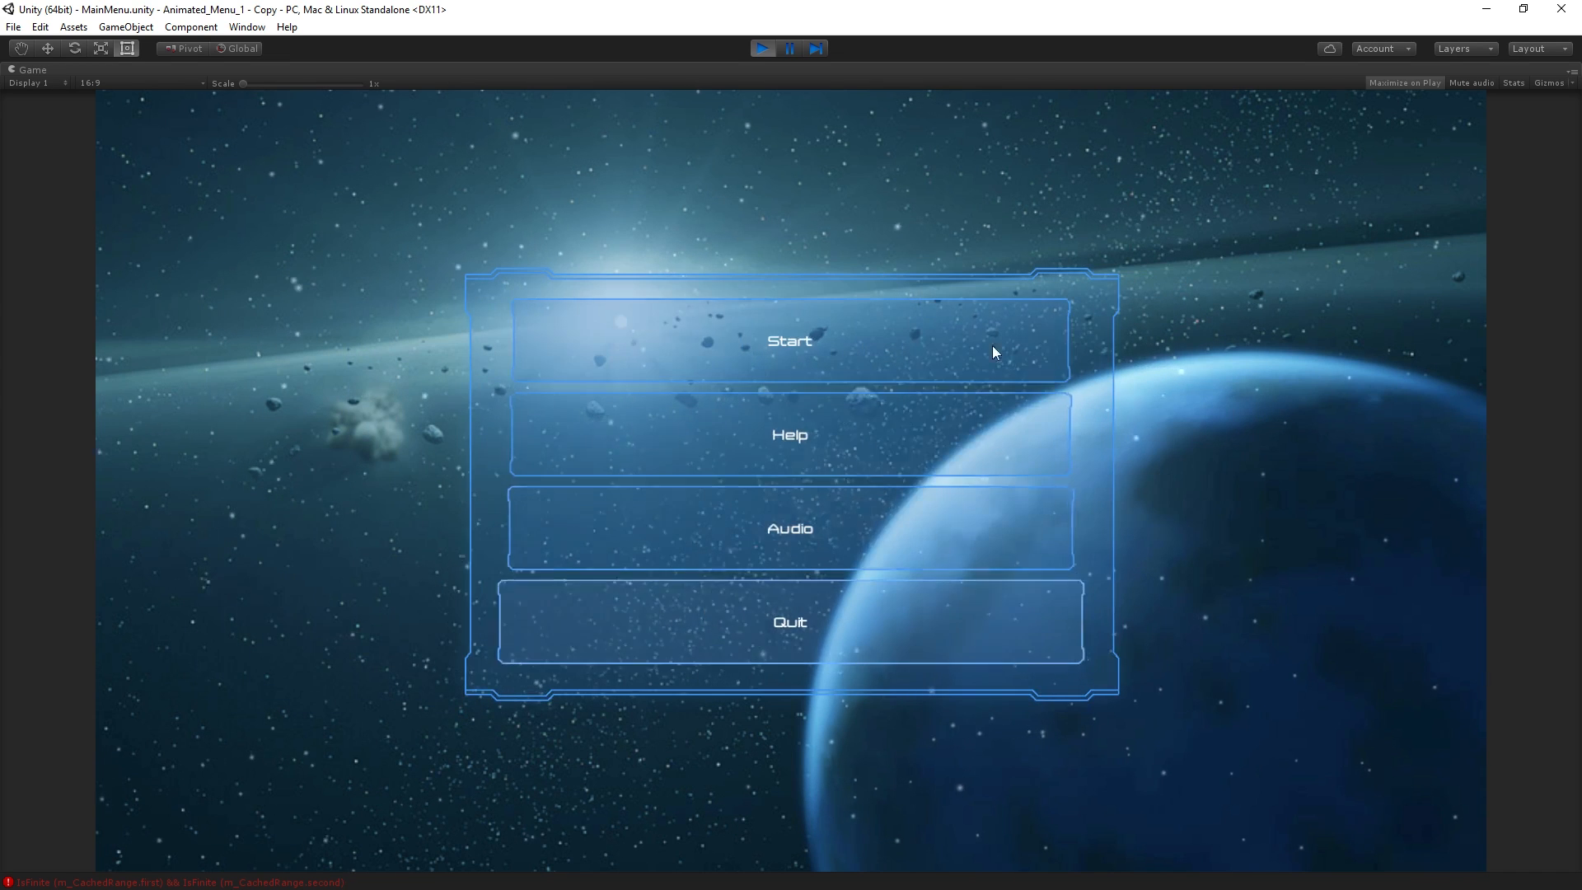
{"action": "left_click", "coordinate": [951, 535]}
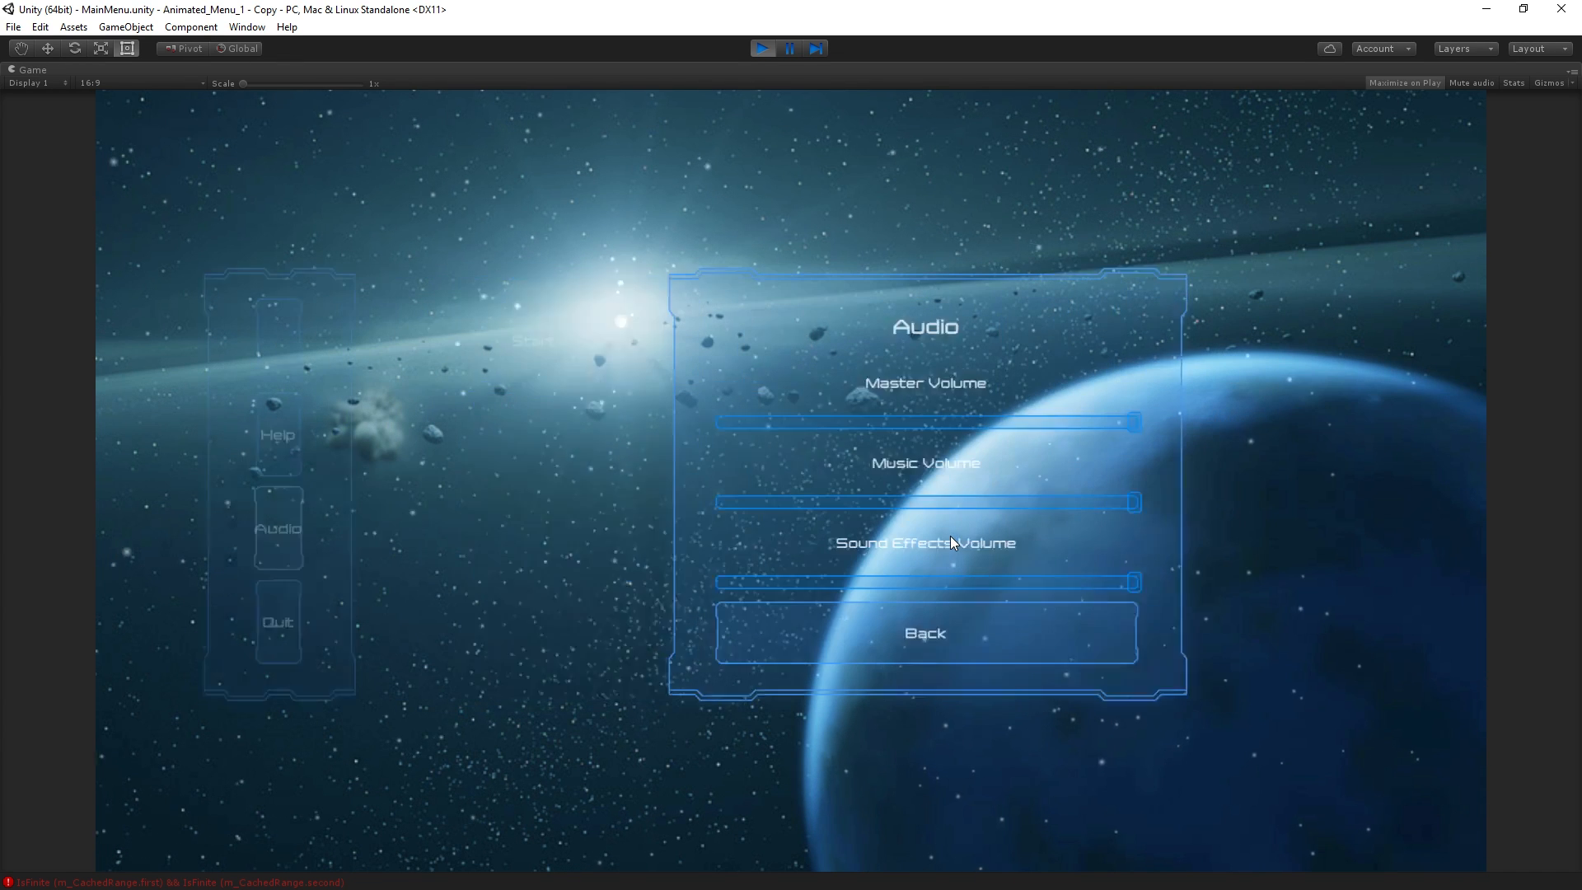
{"action": "left_click", "coordinate": [950, 650]}
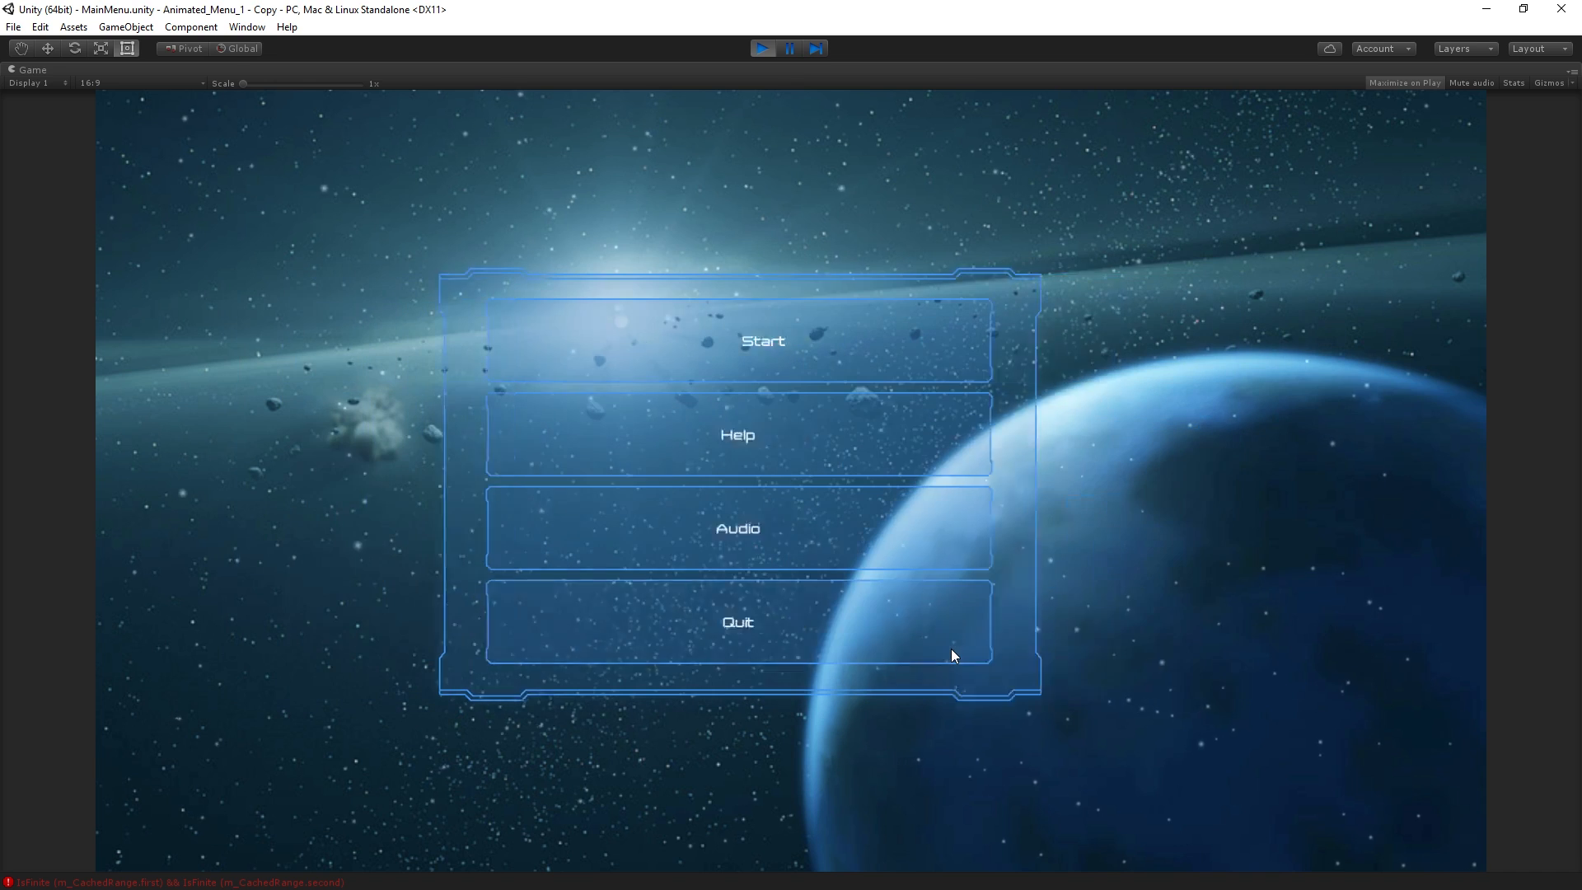
{"action": "left_click", "coordinate": [969, 332]}
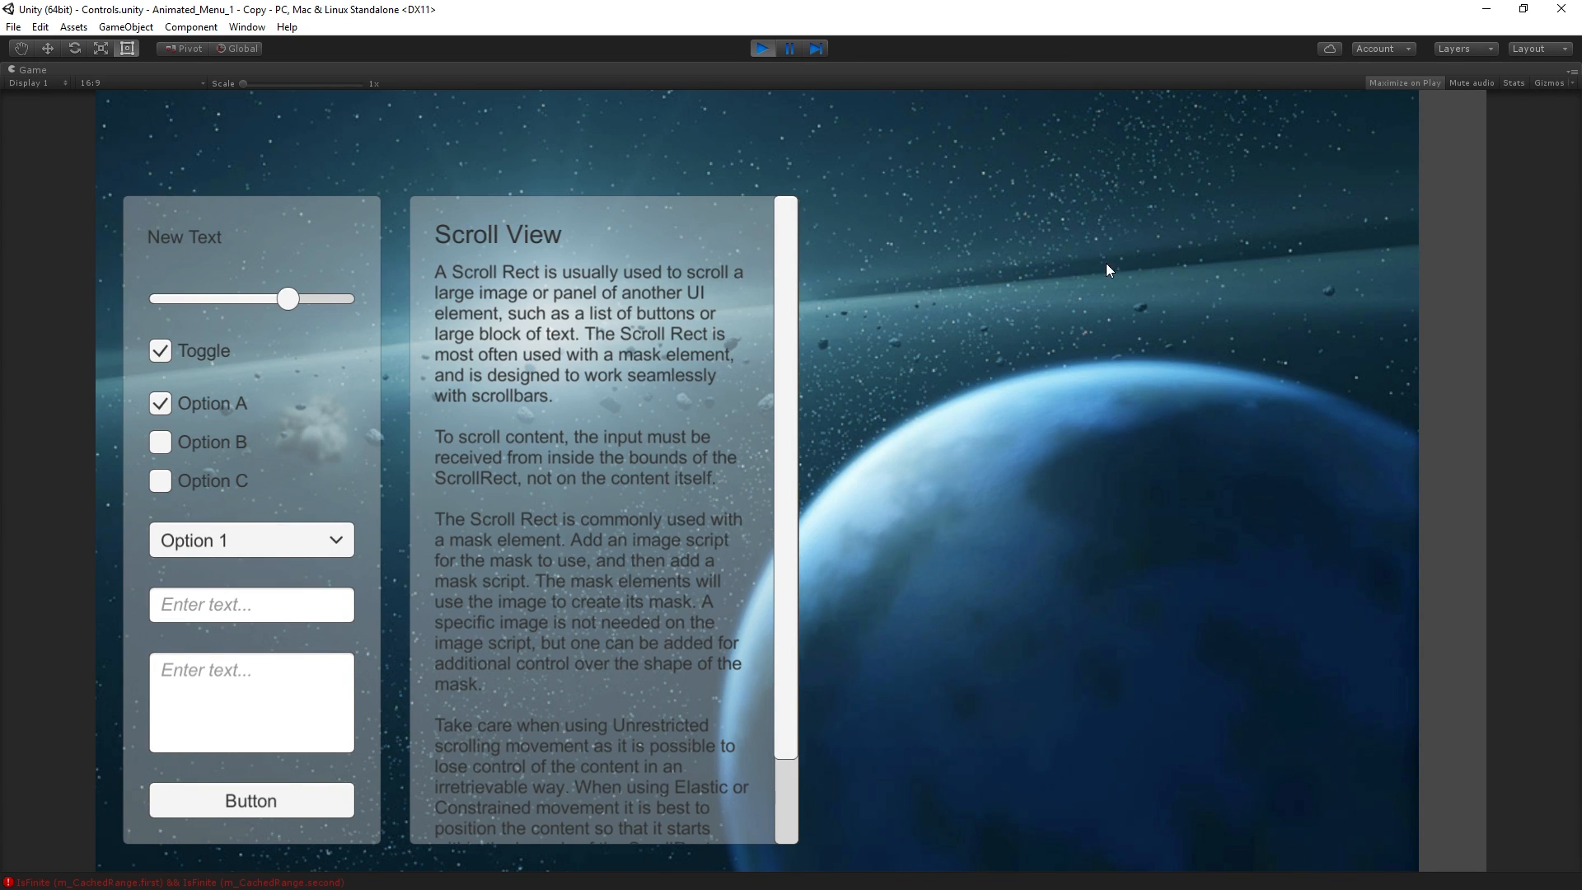
{"action": "left_click", "coordinate": [769, 46]}
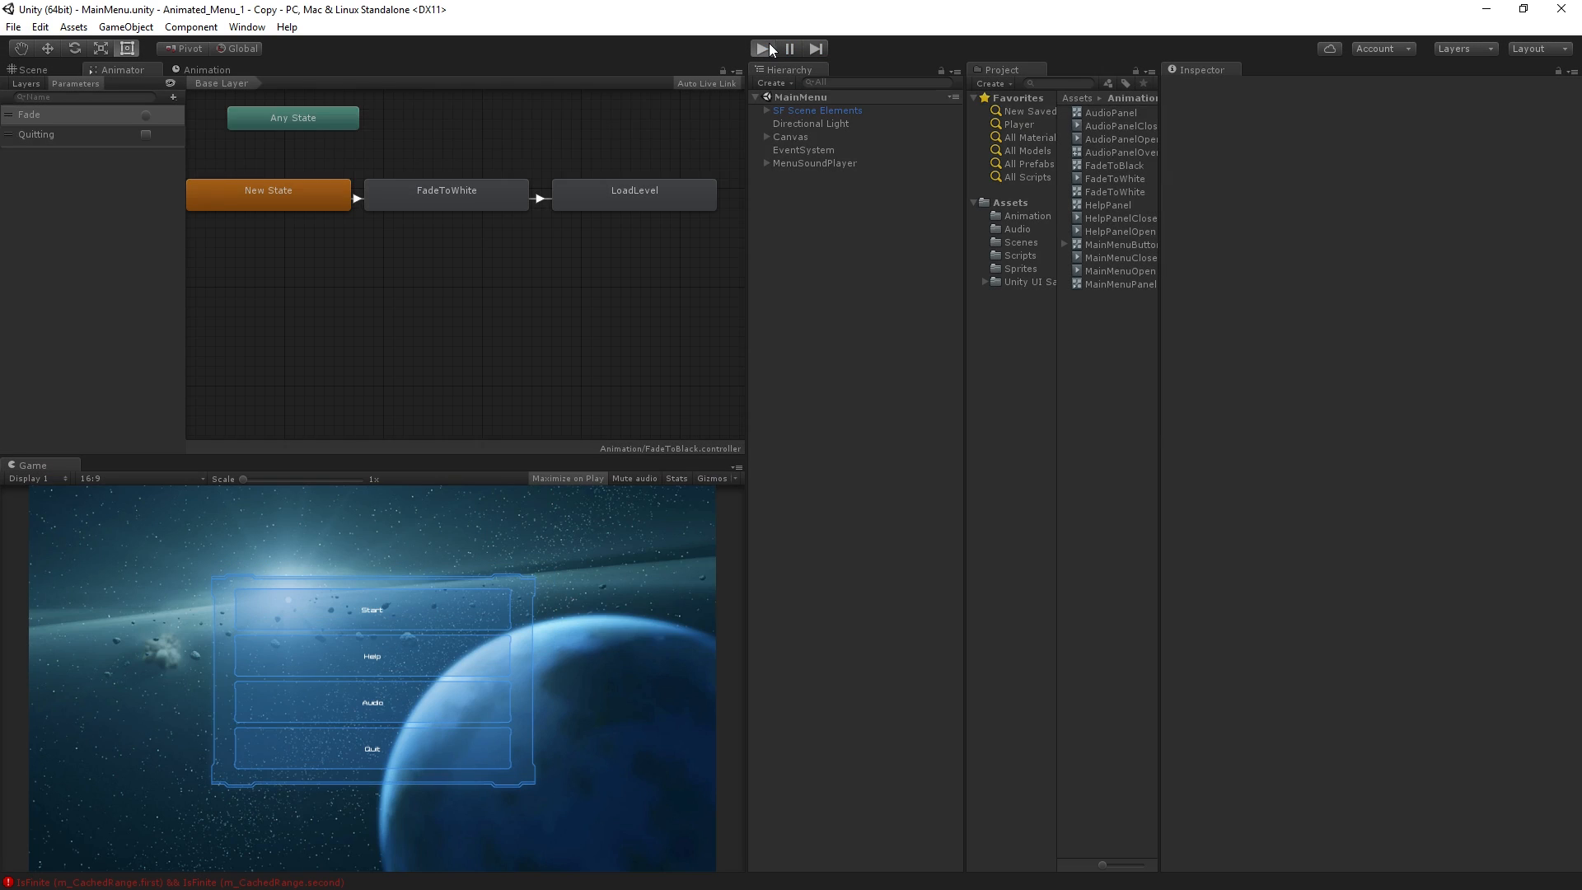
{"action": "left_click", "coordinate": [770, 48]}
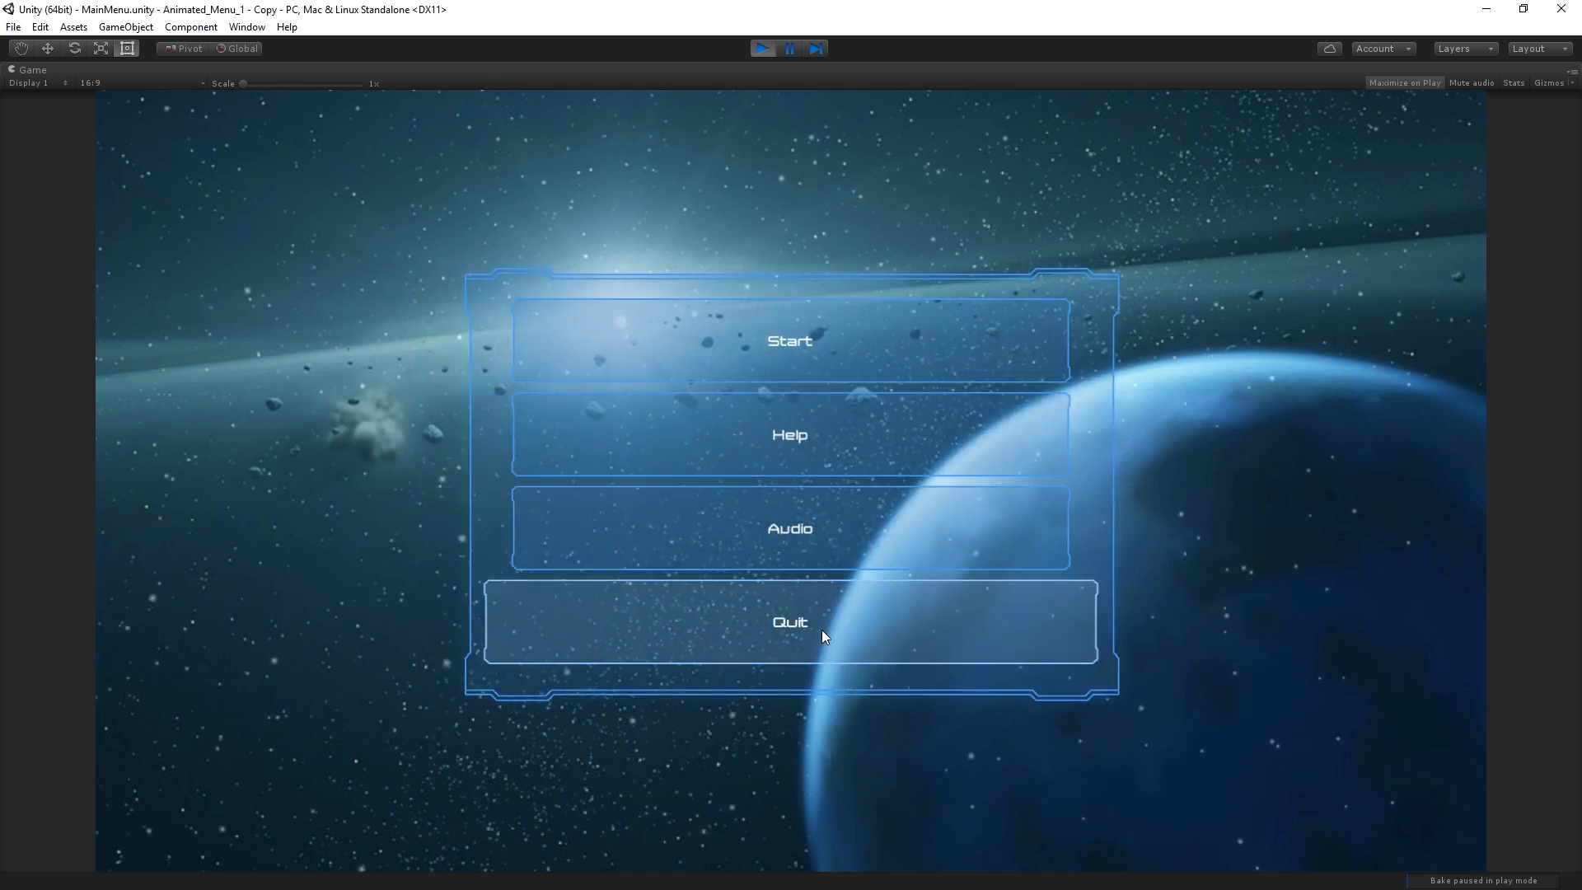
{"action": "left_click", "coordinate": [822, 630]}
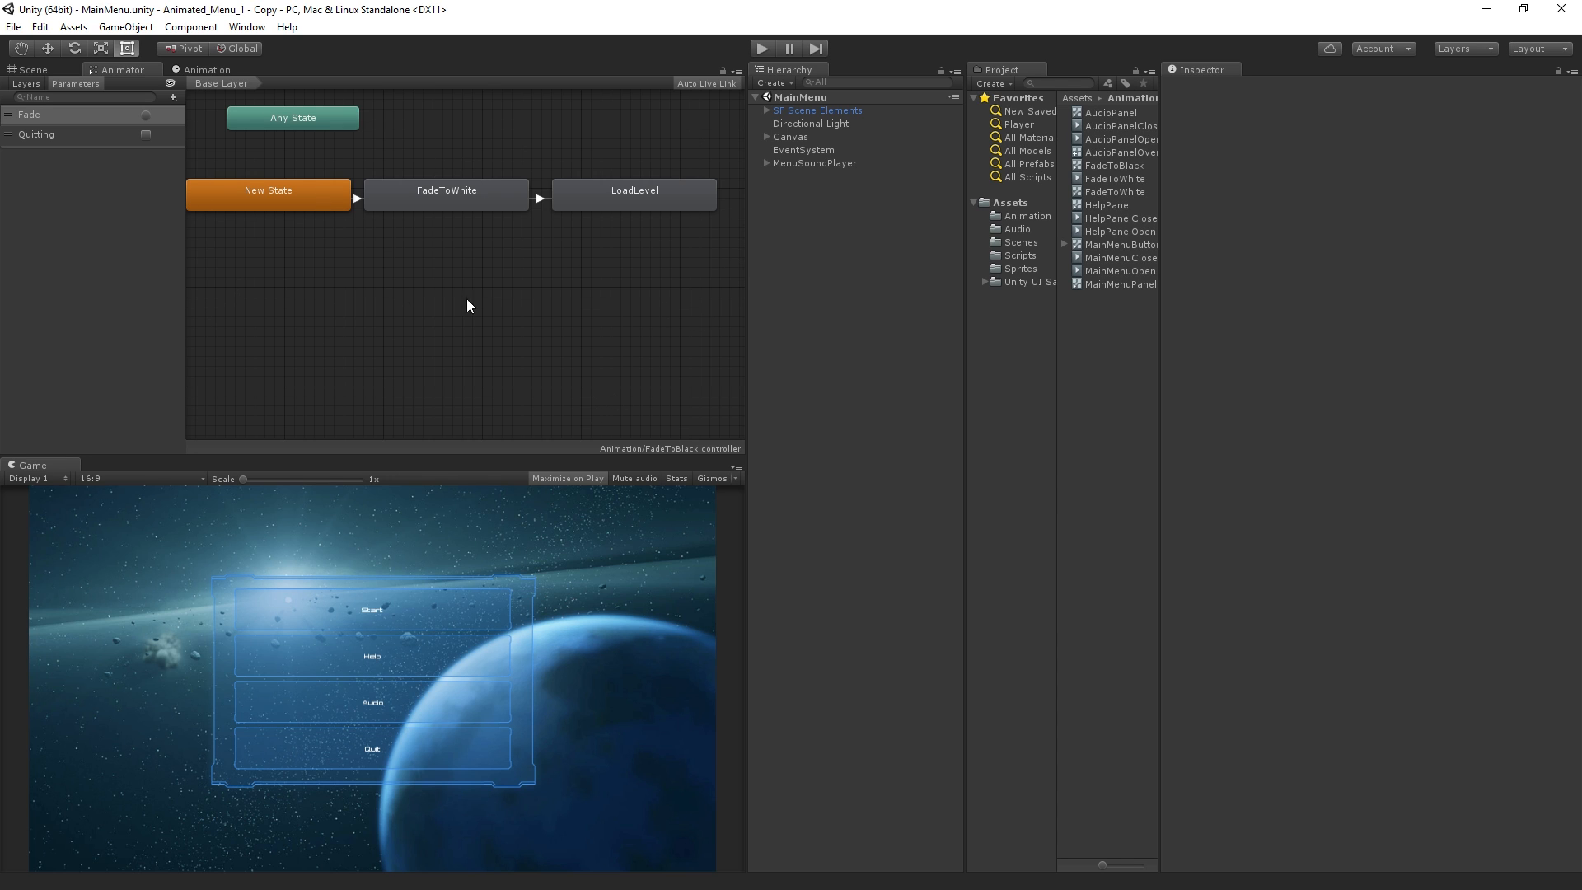
Inspect the Canvas in the Animation window and close the finished Animated_Menu_1 - Copy project
{"action": "left_click", "coordinate": [198, 69]}
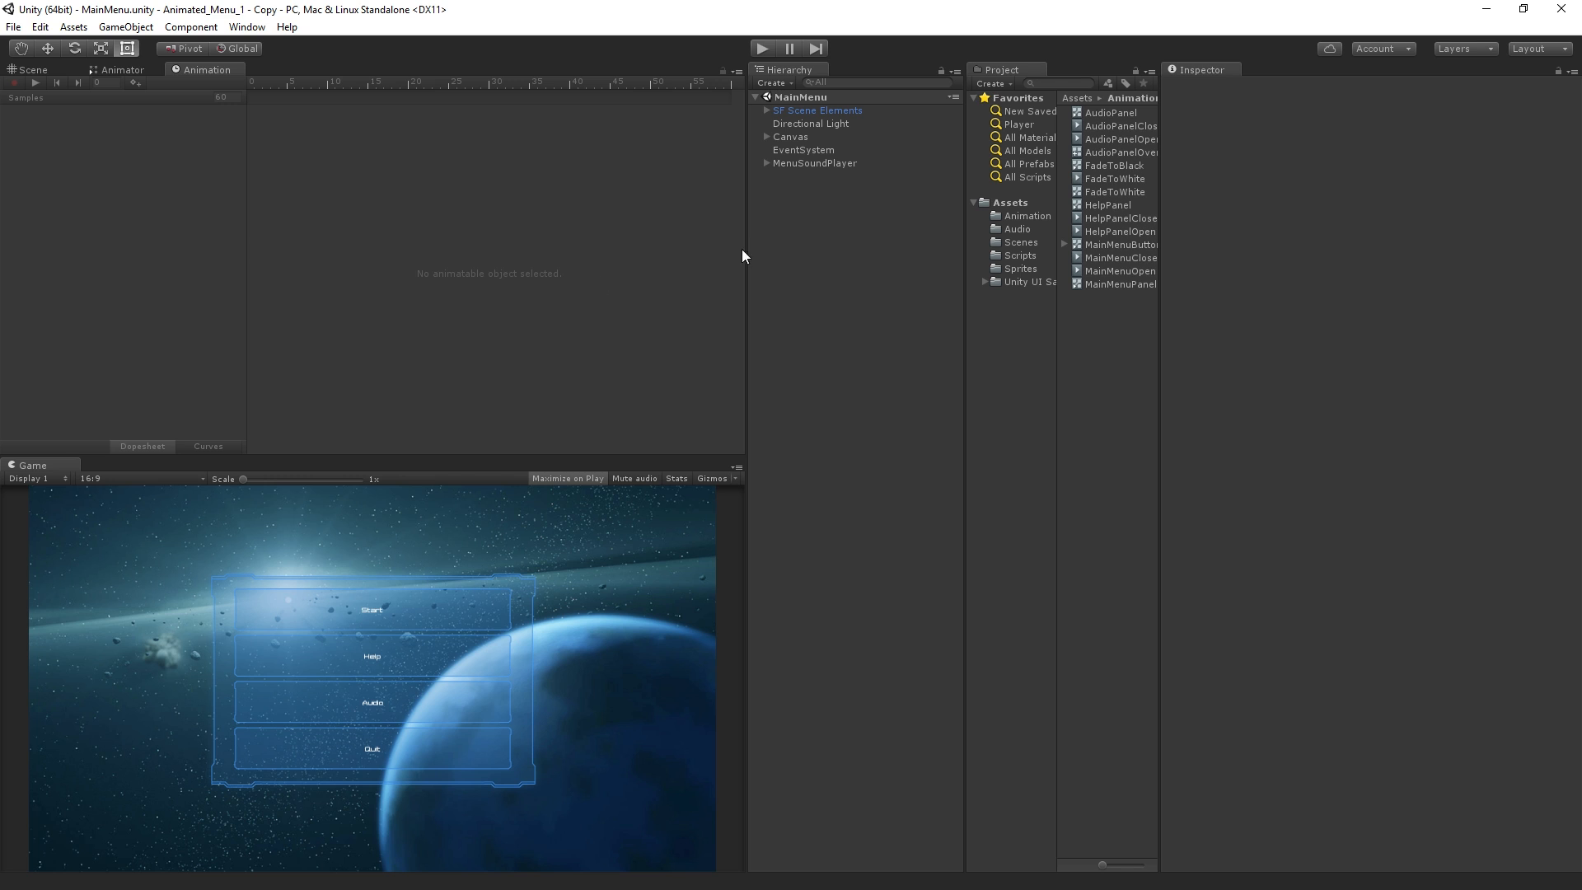
{"action": "left_click", "coordinate": [805, 138]}
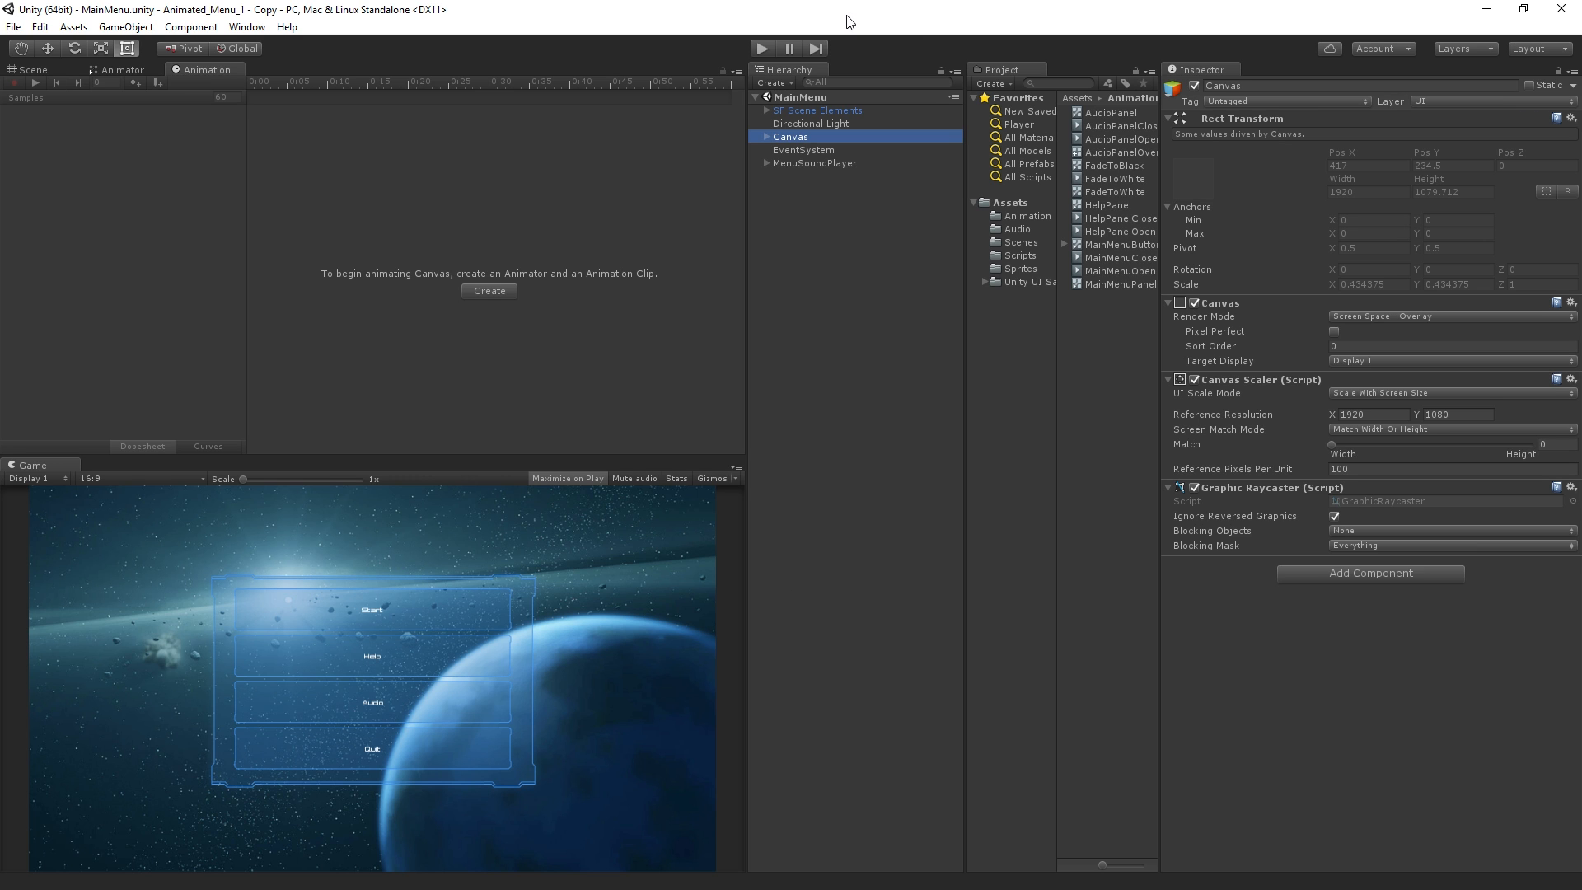
{"action": "left_click", "coordinate": [1561, 11]}
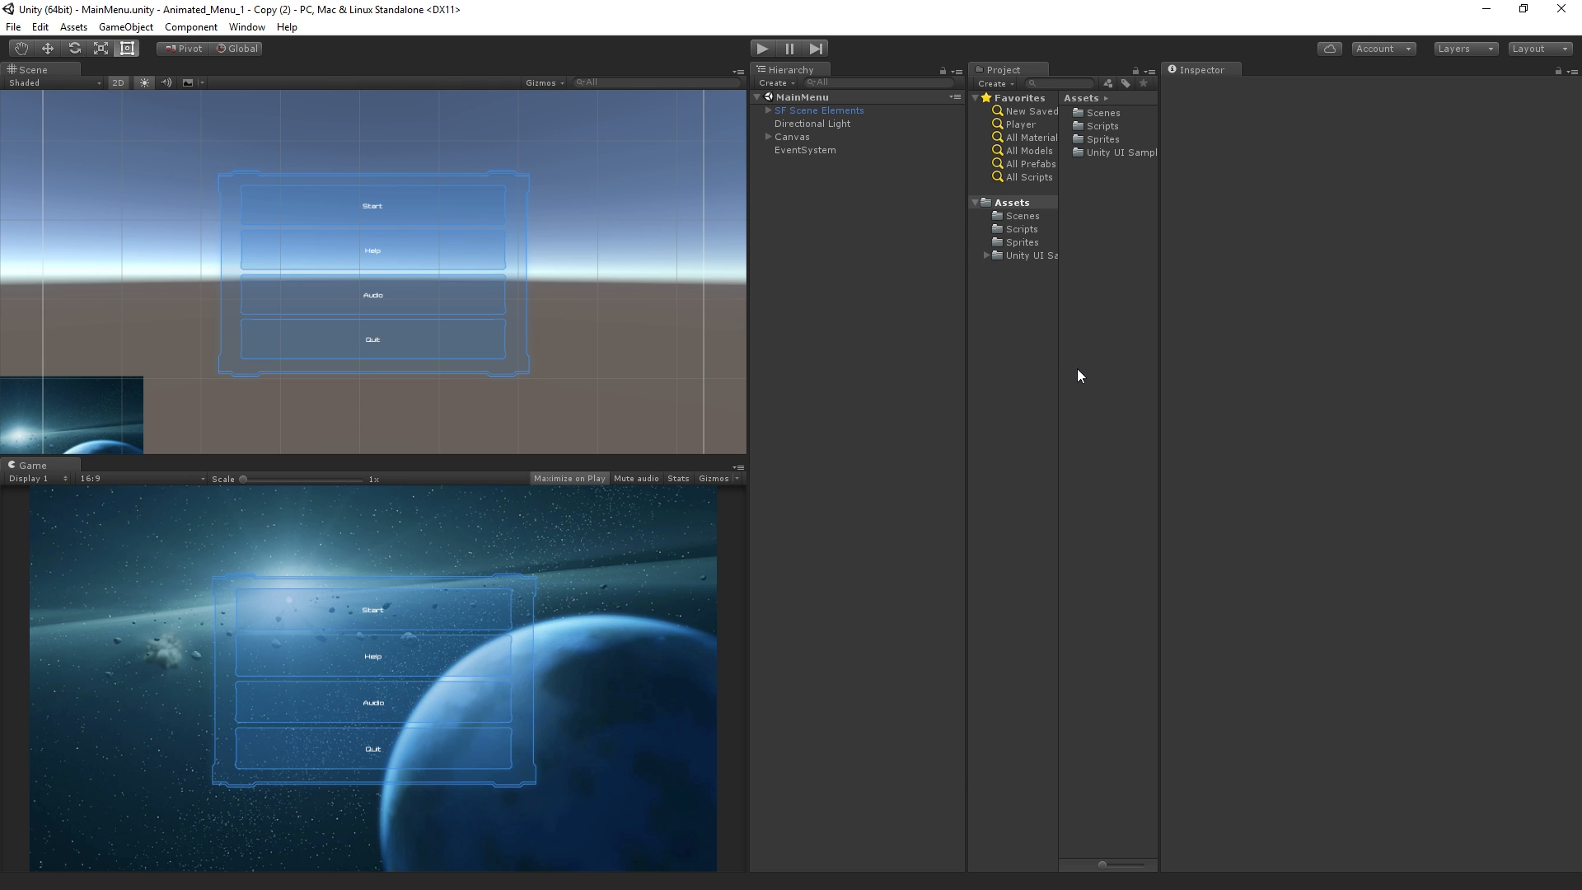
Play-test the unanimated main menu in Animated_Menu_1 - Copy (2) through Help, Audio and Start, ending play mode
{"action": "left_click", "coordinate": [764, 49]}
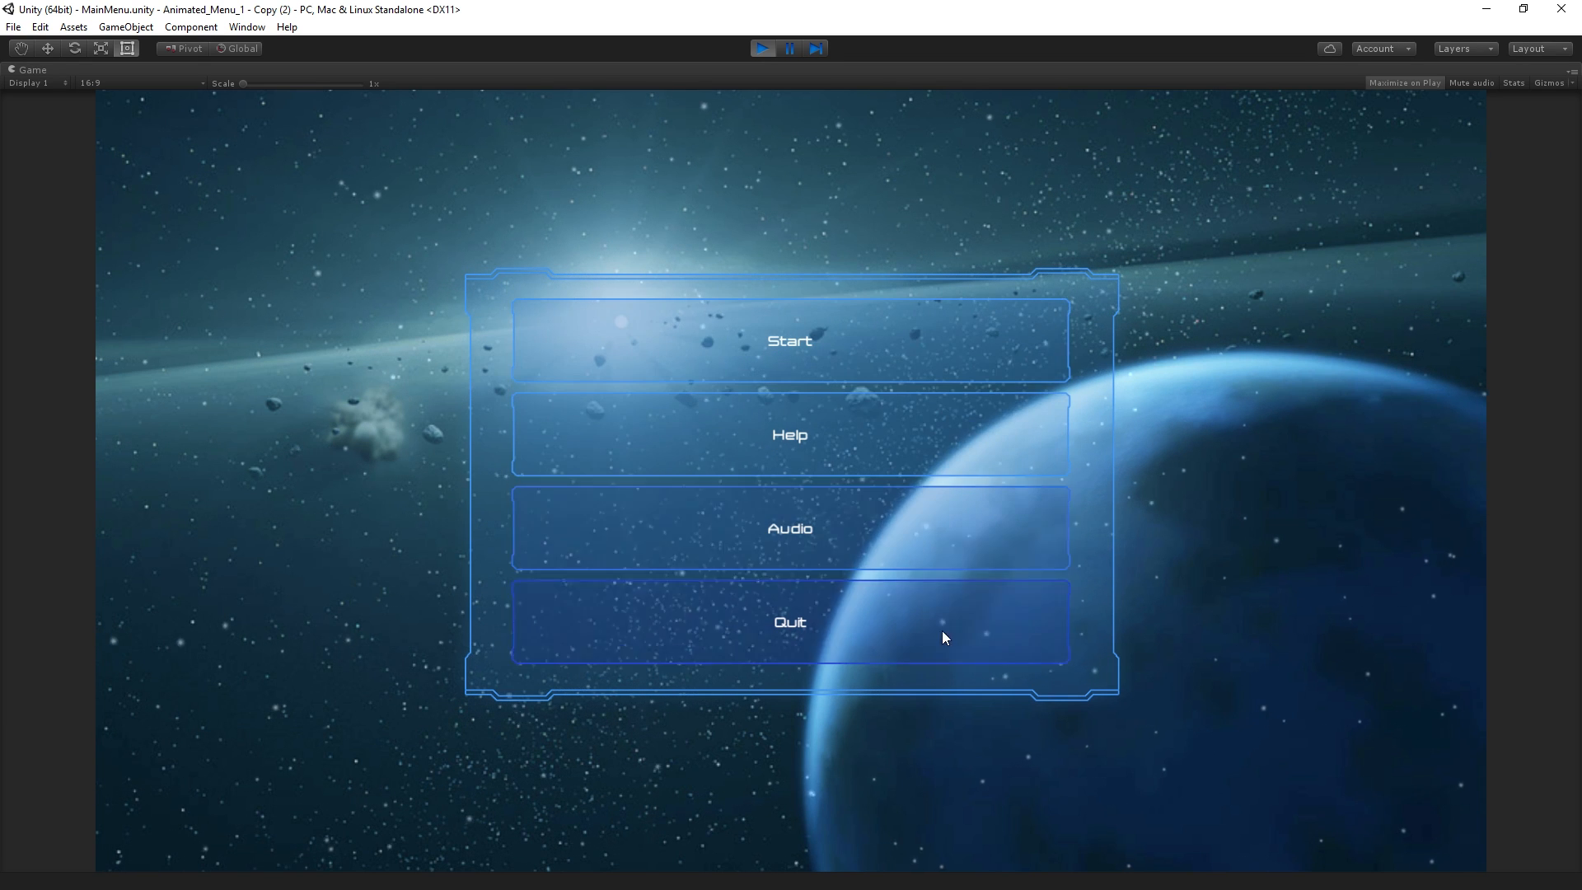
{"action": "left_click", "coordinate": [925, 435]}
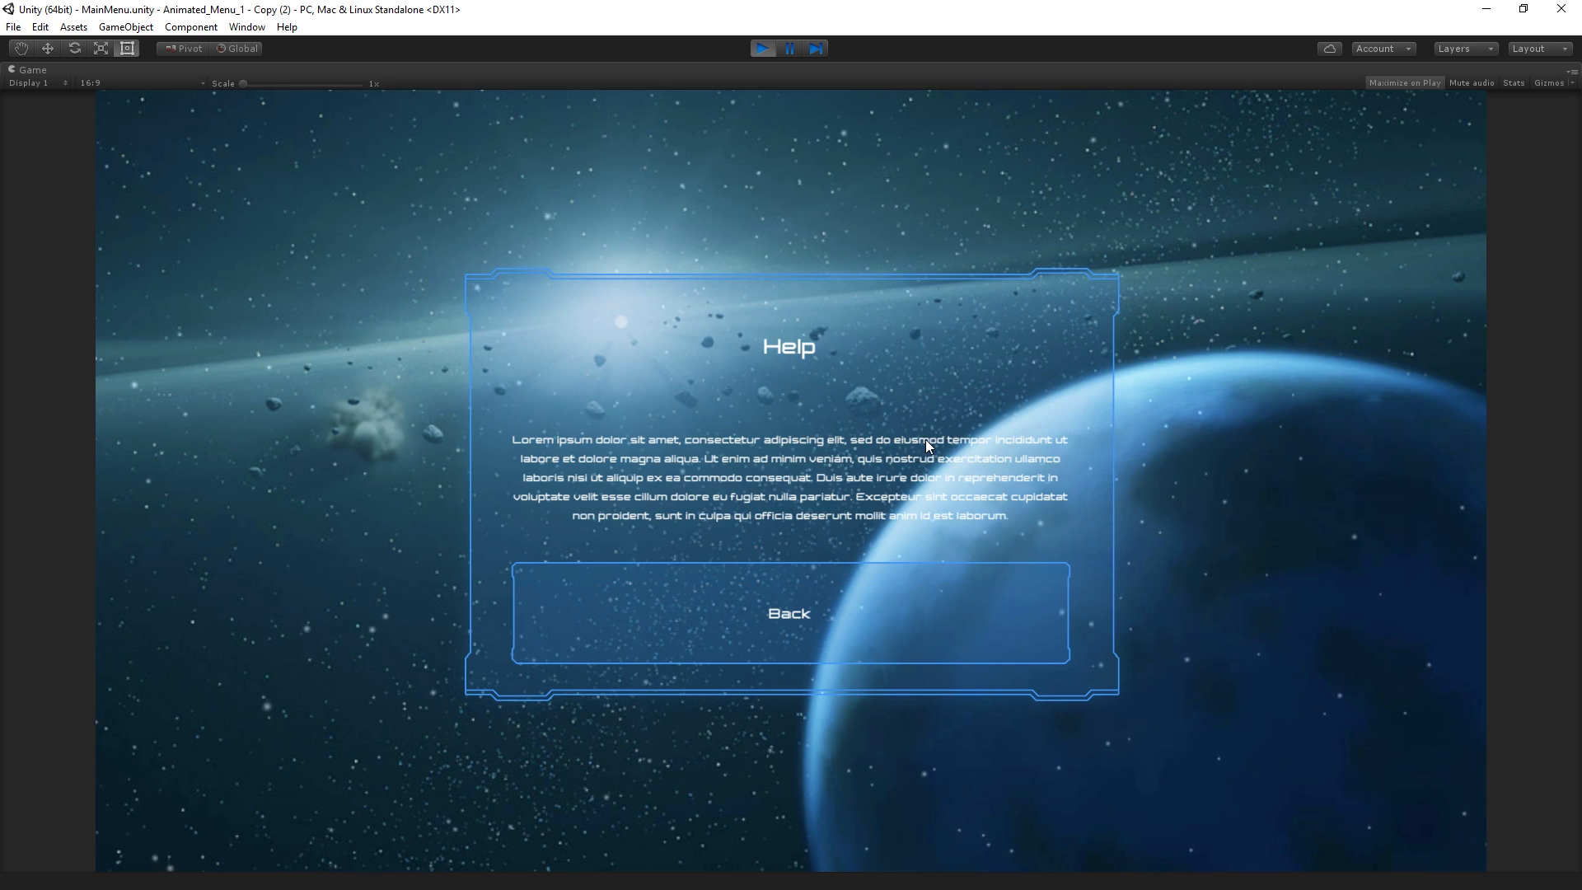
{"action": "left_click", "coordinate": [893, 566]}
{"action": "left_click", "coordinate": [913, 556]}
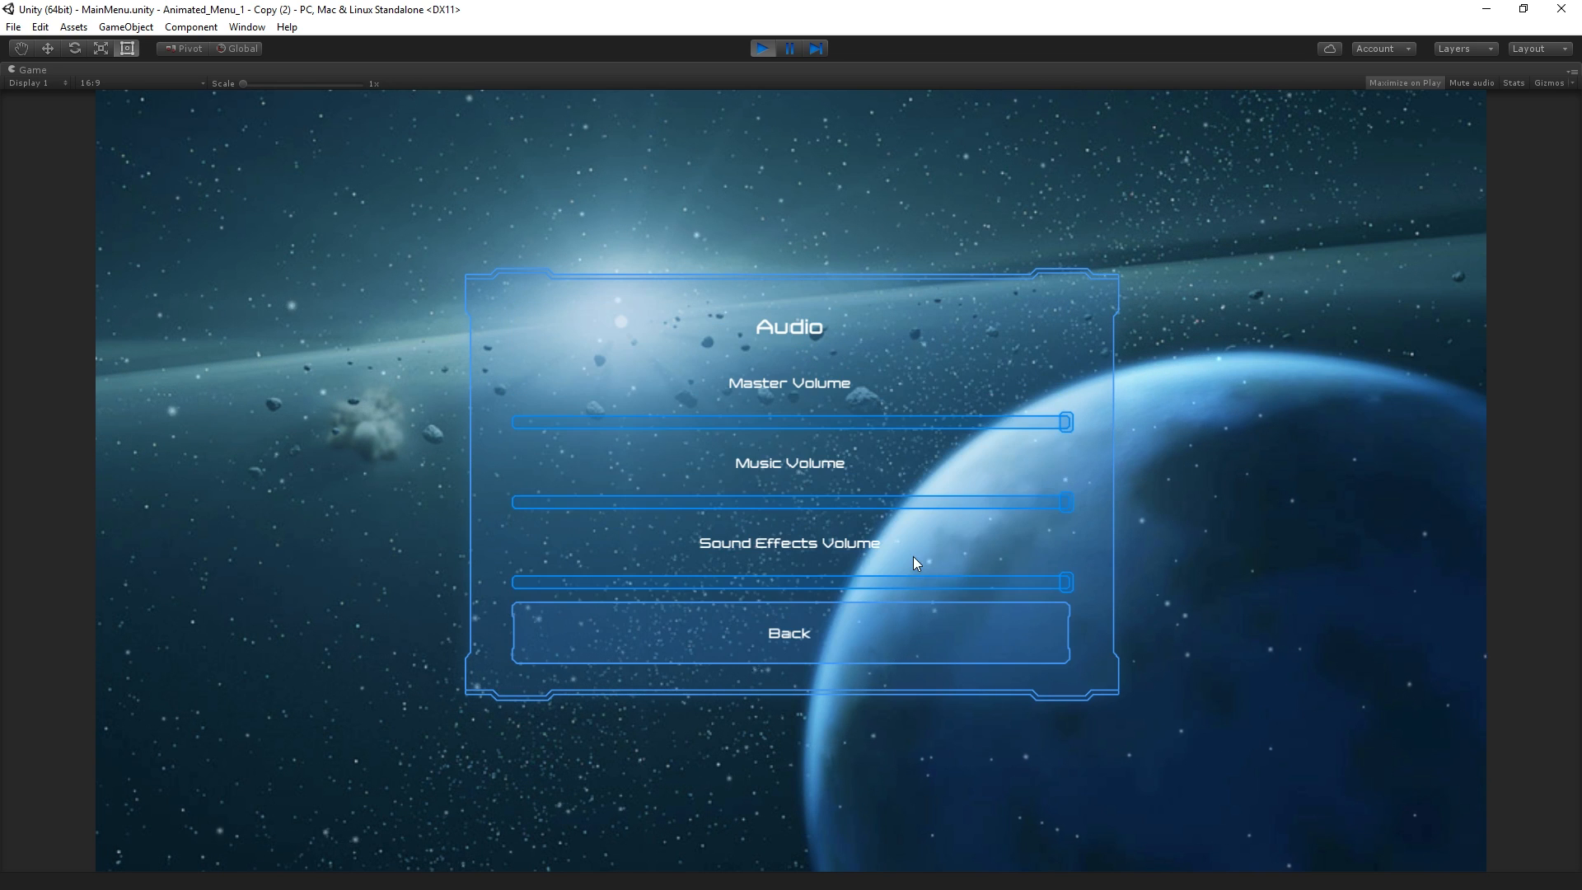
{"action": "left_click", "coordinate": [871, 650]}
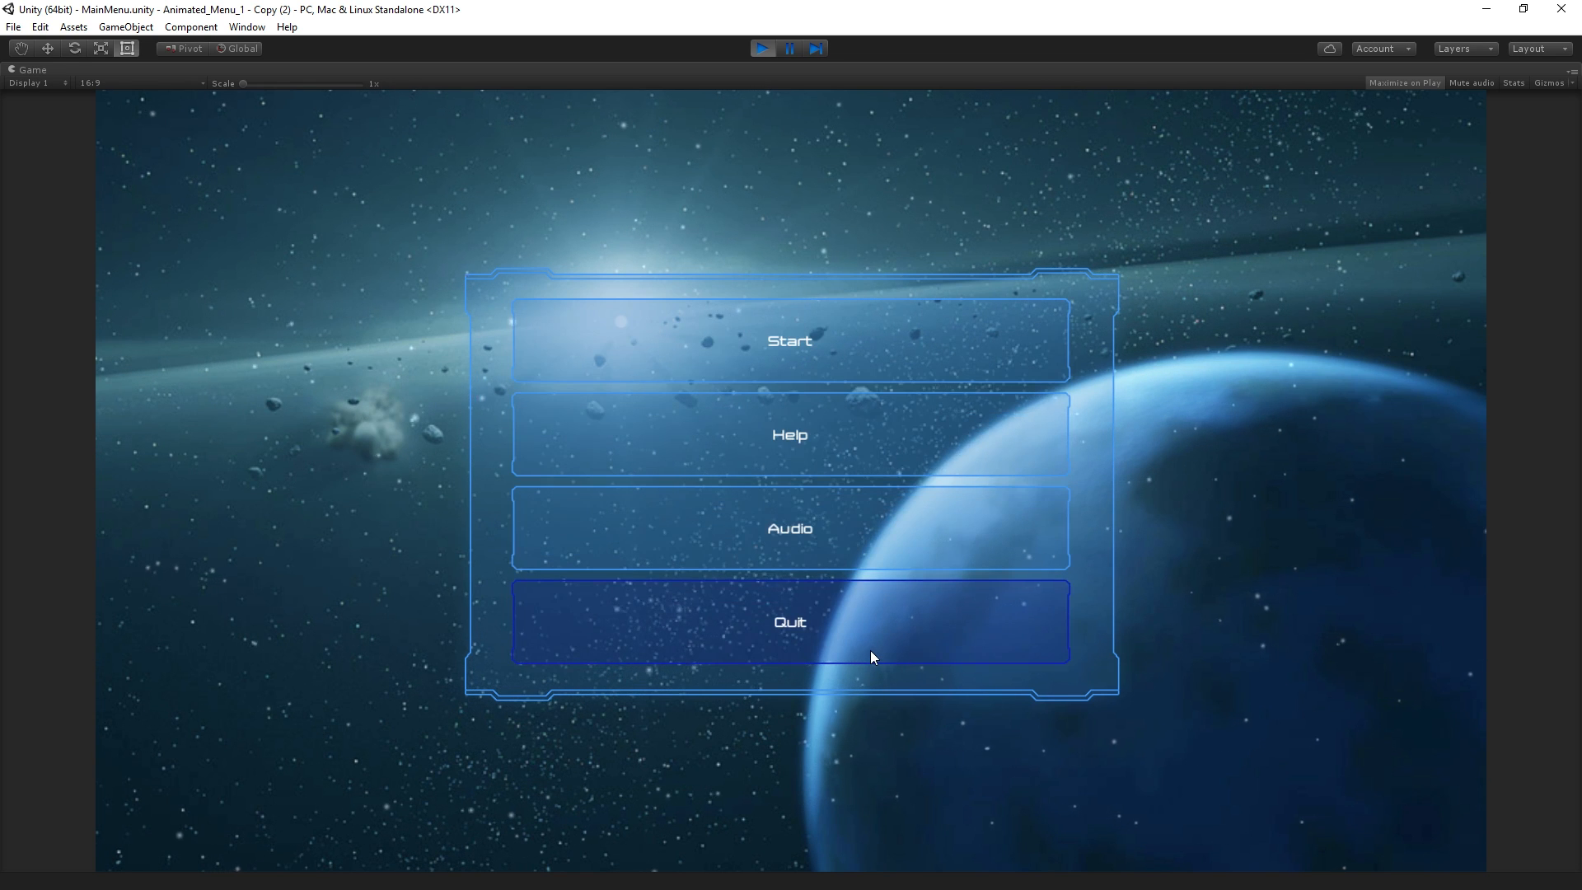
{"action": "left_click", "coordinate": [886, 346]}
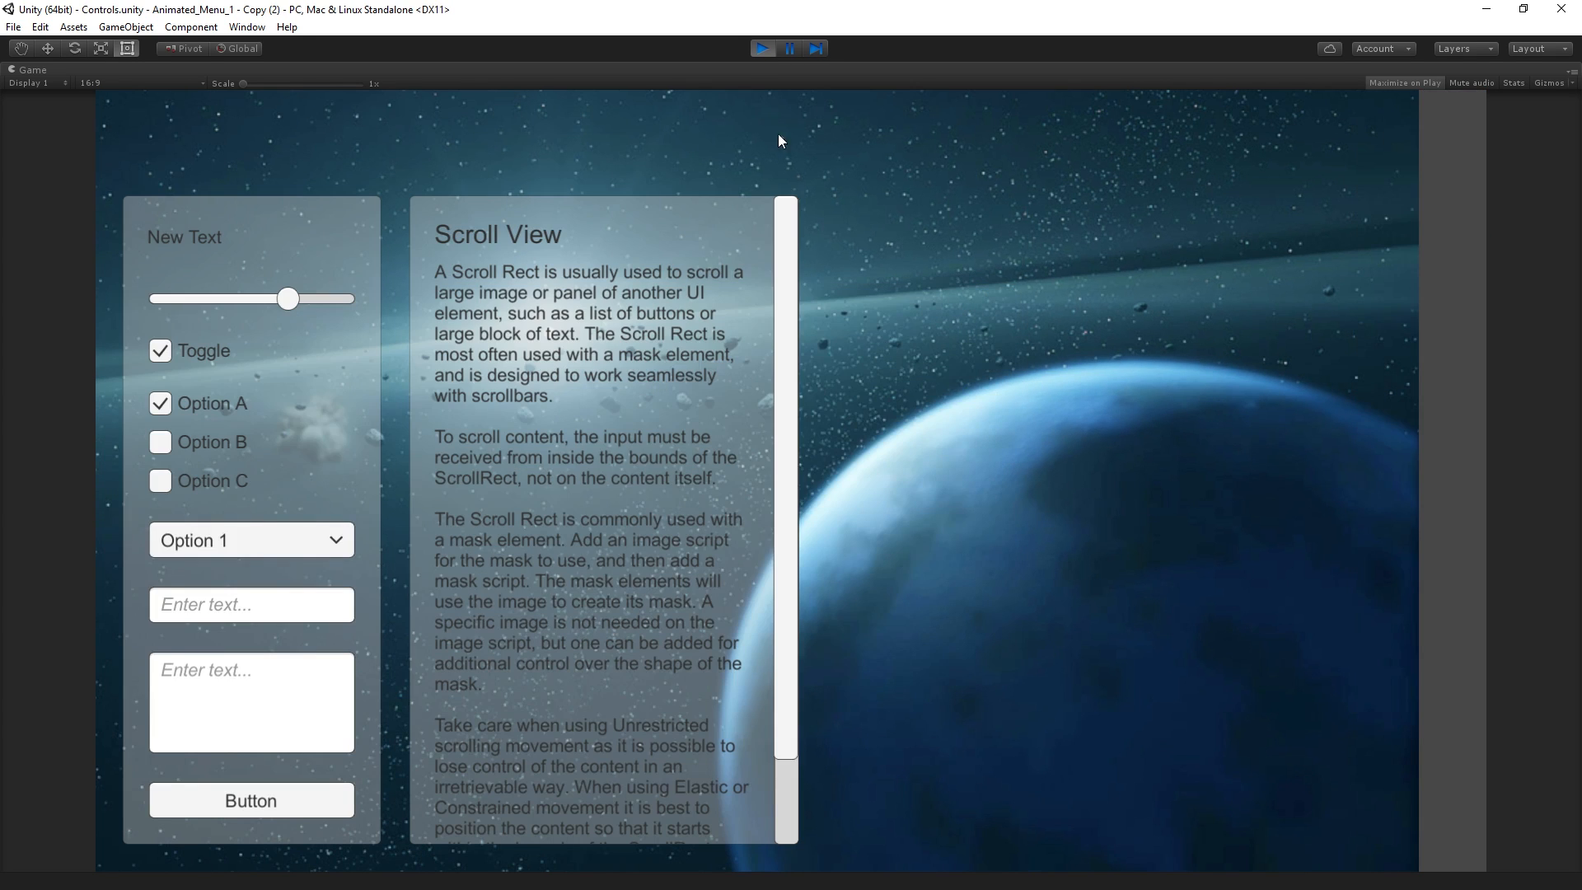
{"action": "left_click", "coordinate": [758, 50]}
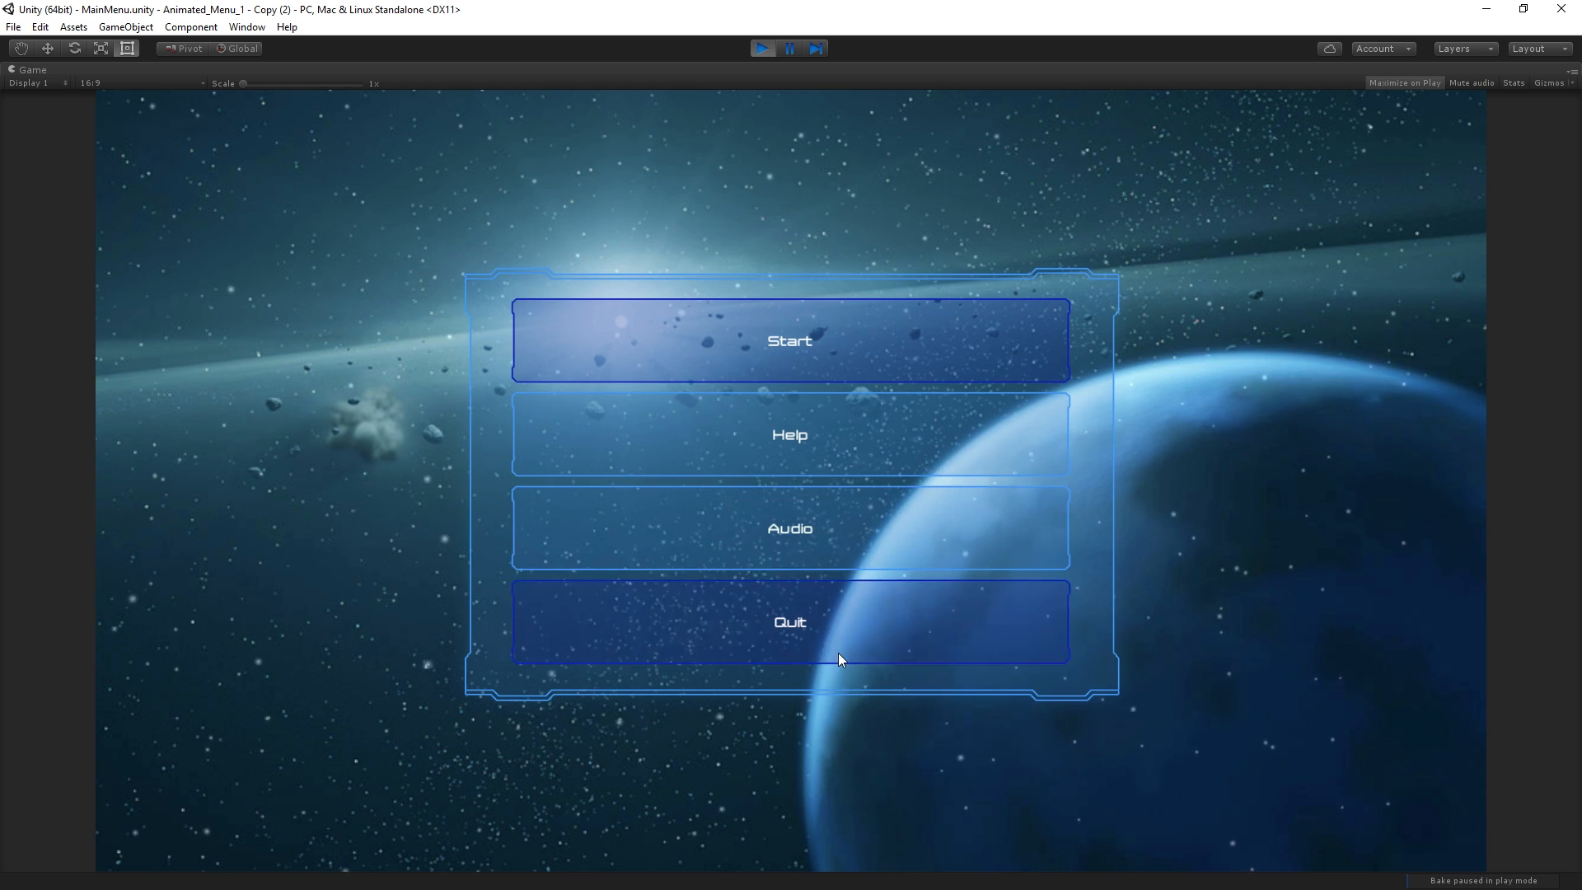
Set the First Selected object of the EventSystem to None
{"action": "left_click", "coordinate": [838, 652]}
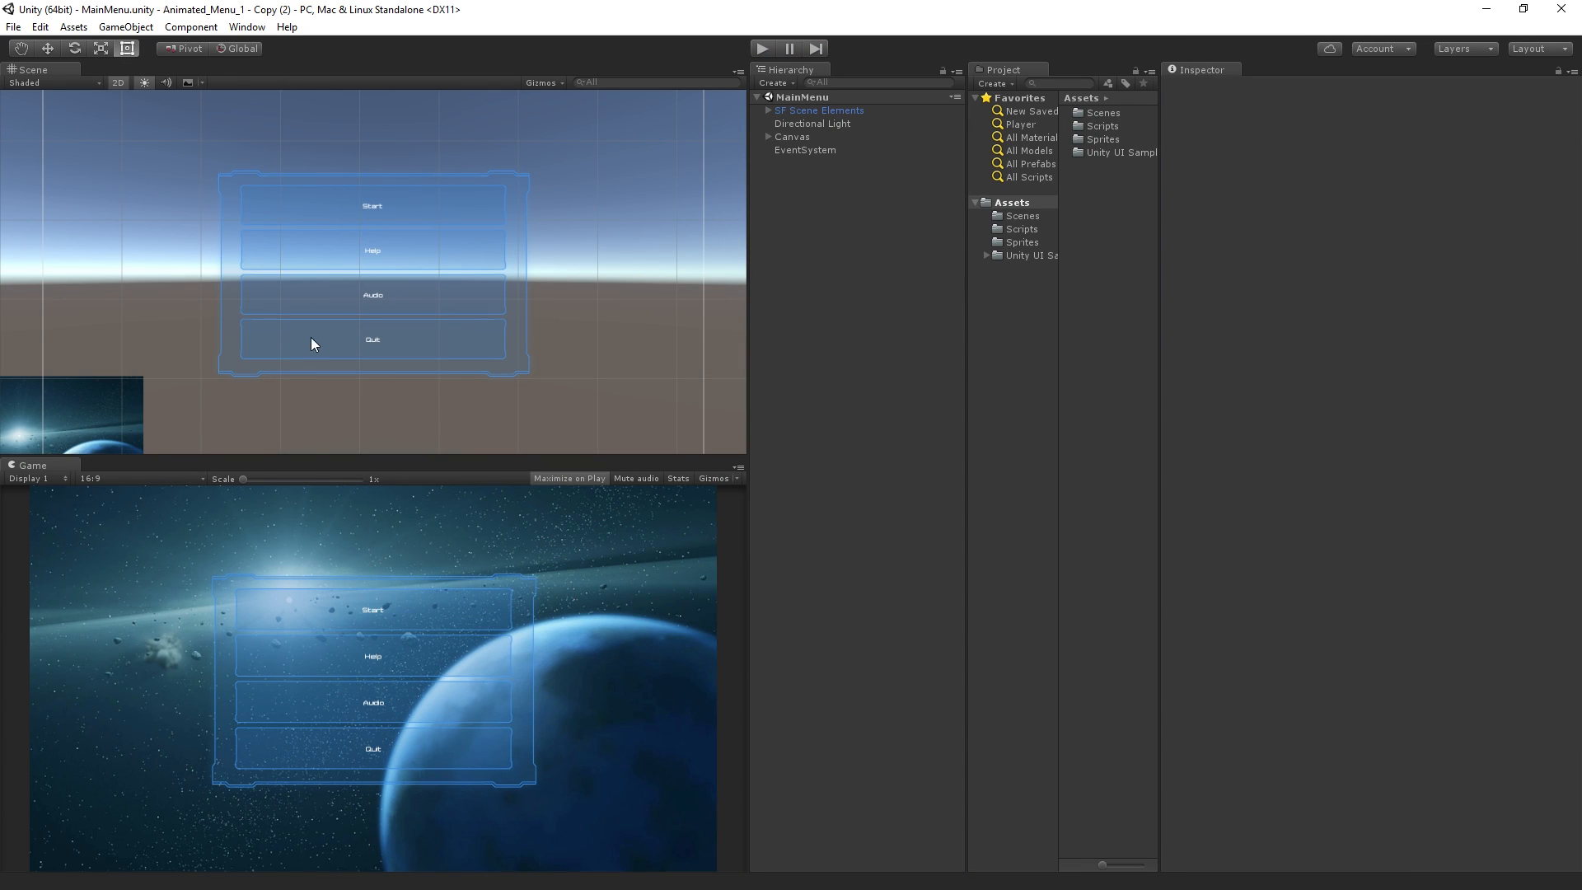
{"action": "left_click", "coordinate": [801, 150]}
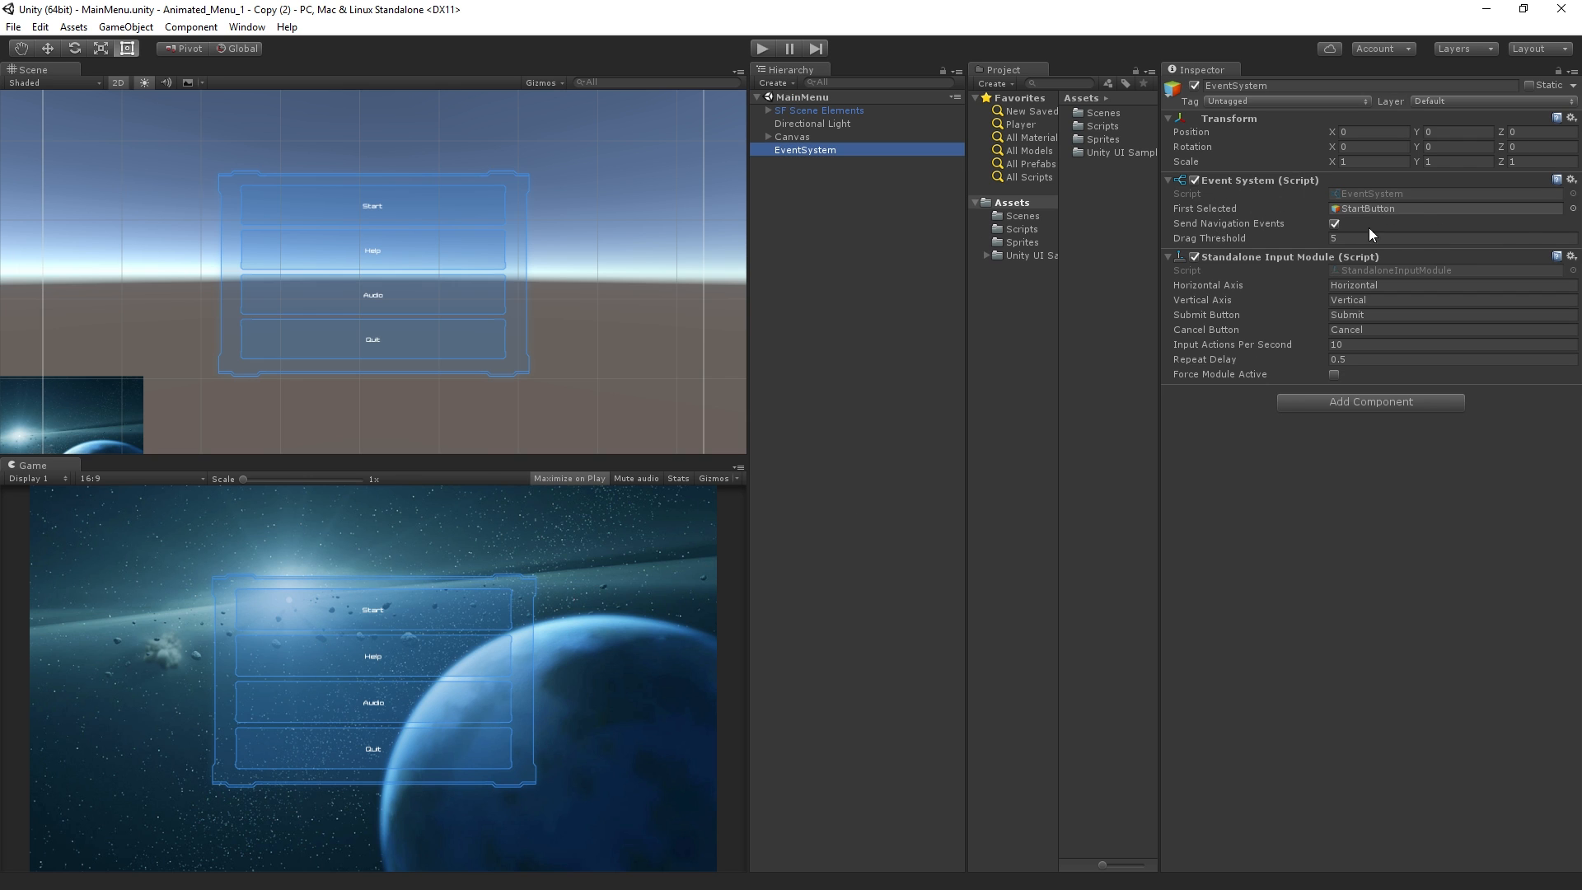
{"action": "left_click", "coordinate": [1572, 209]}
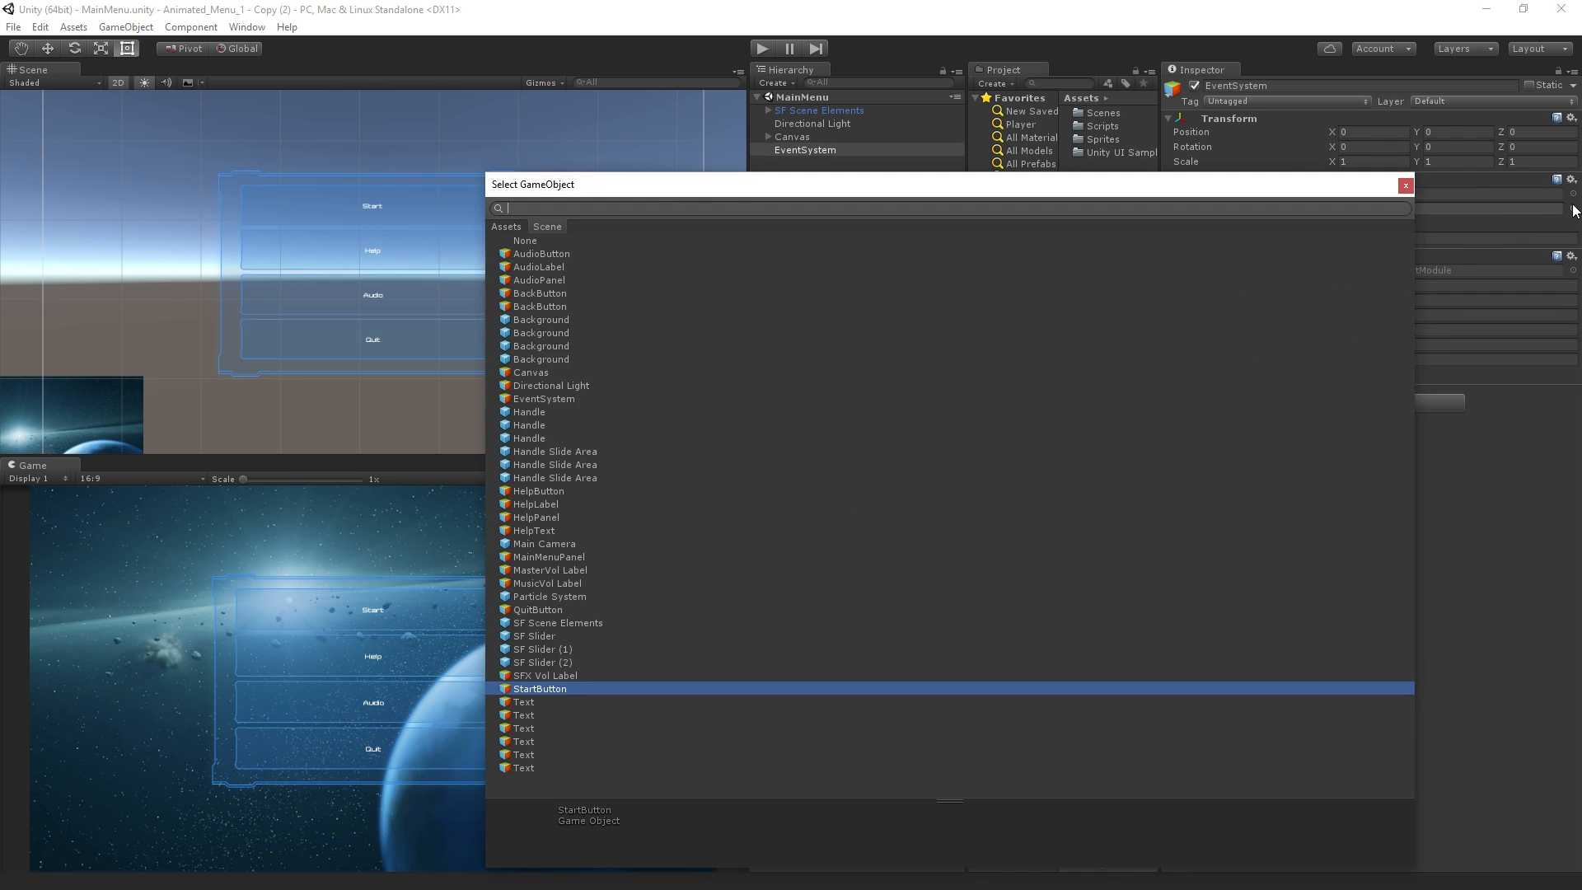
{"action": "double_click", "coordinate": [556, 240]}
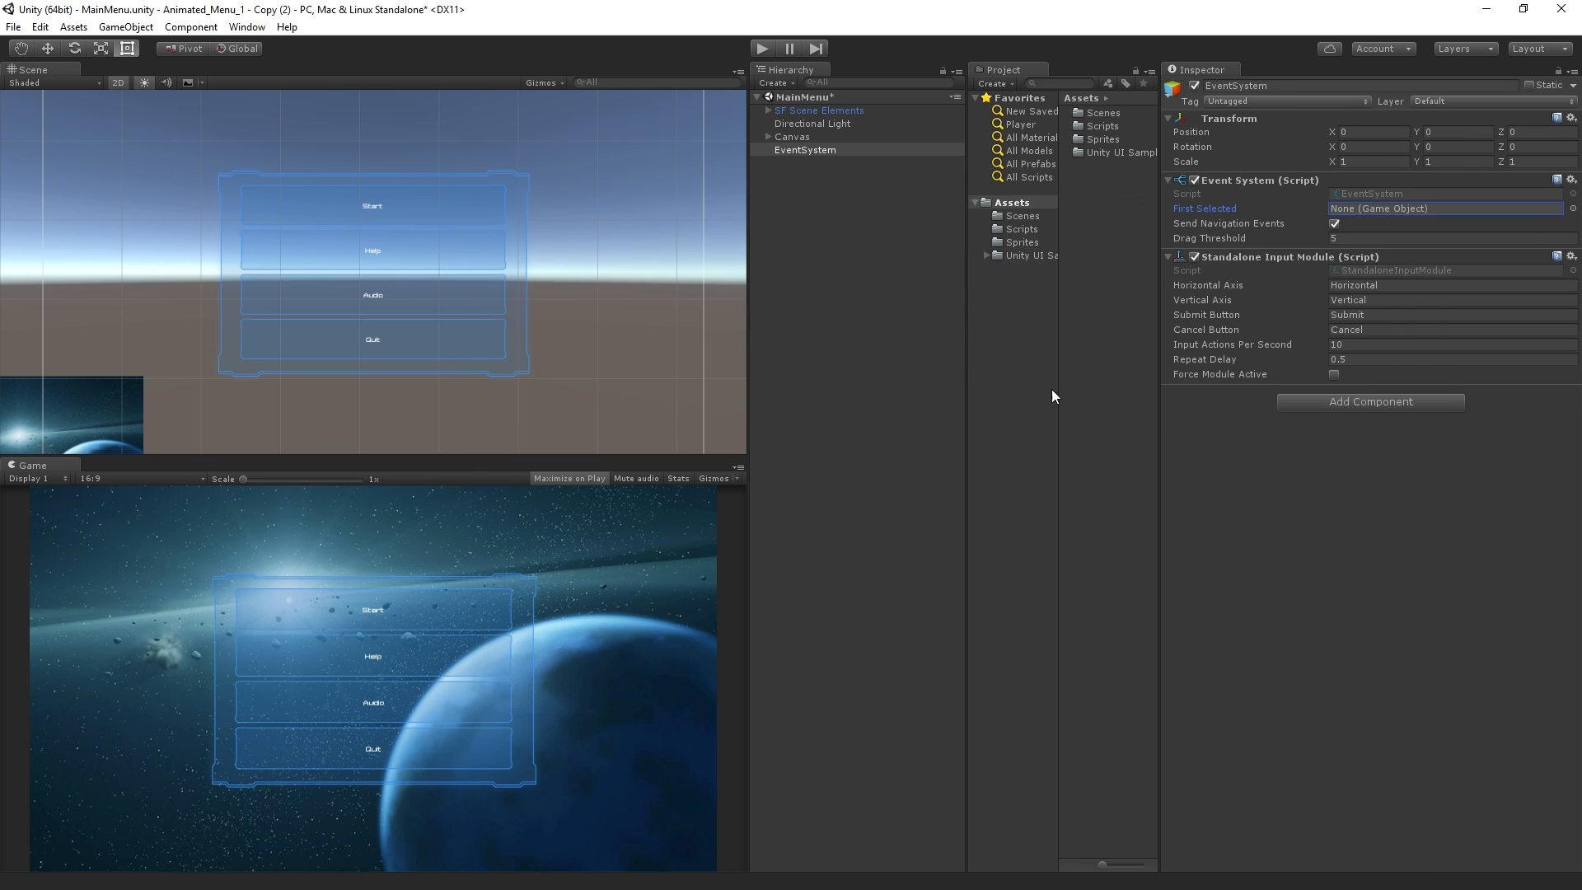
Examine the components of MainMenuPanel and its StartButton and QuitButton under the Canvas
{"action": "left_click", "coordinate": [808, 141]}
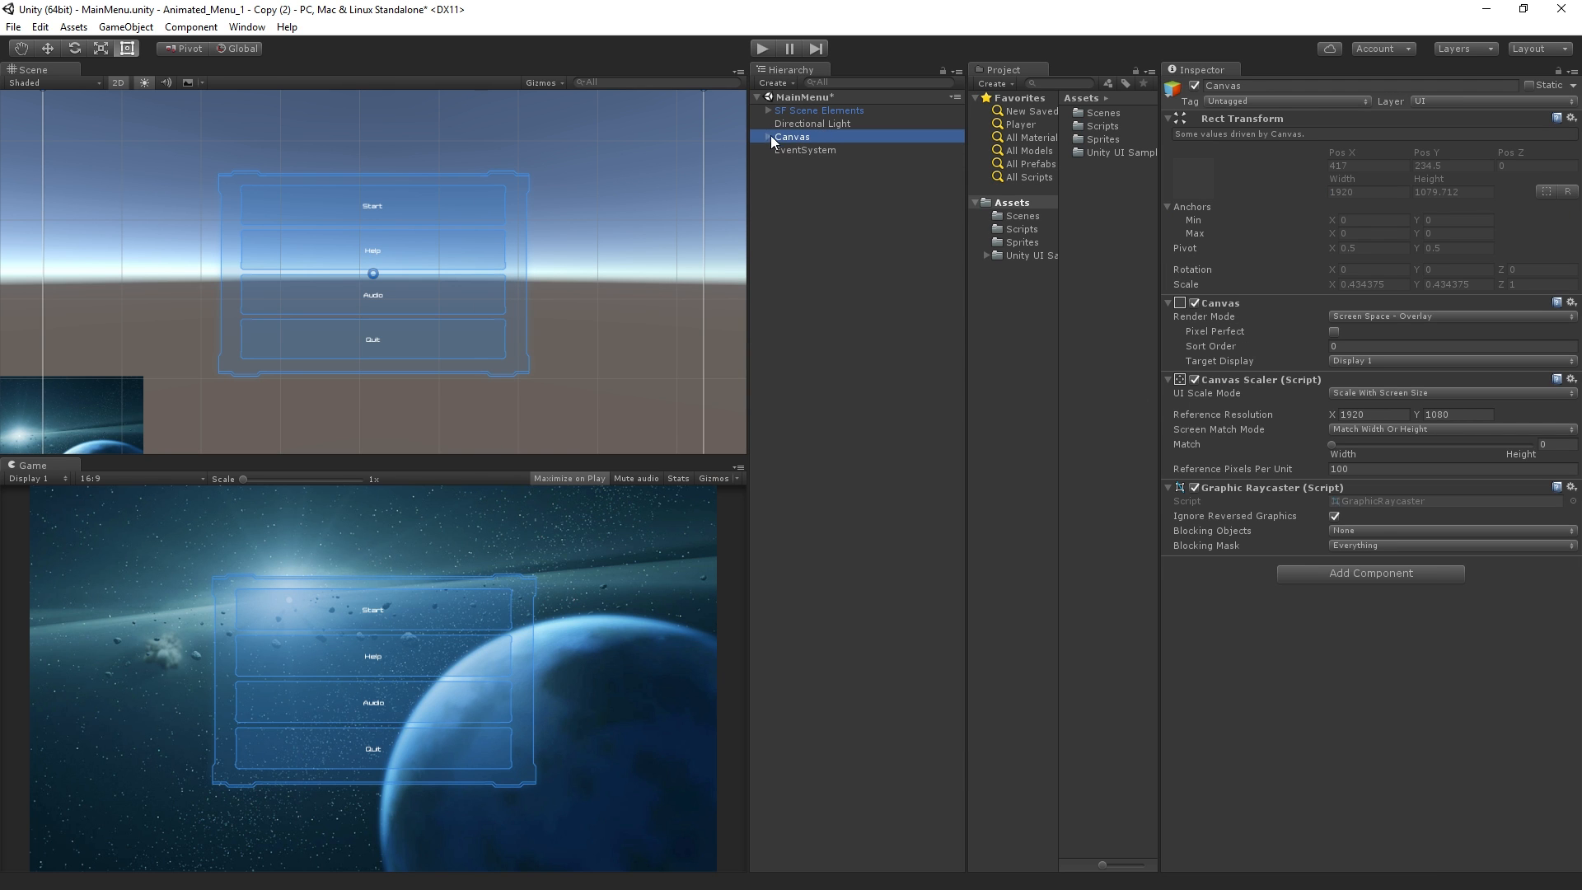
{"action": "left_click", "coordinate": [768, 137]}
{"action": "left_click", "coordinate": [821, 150]}
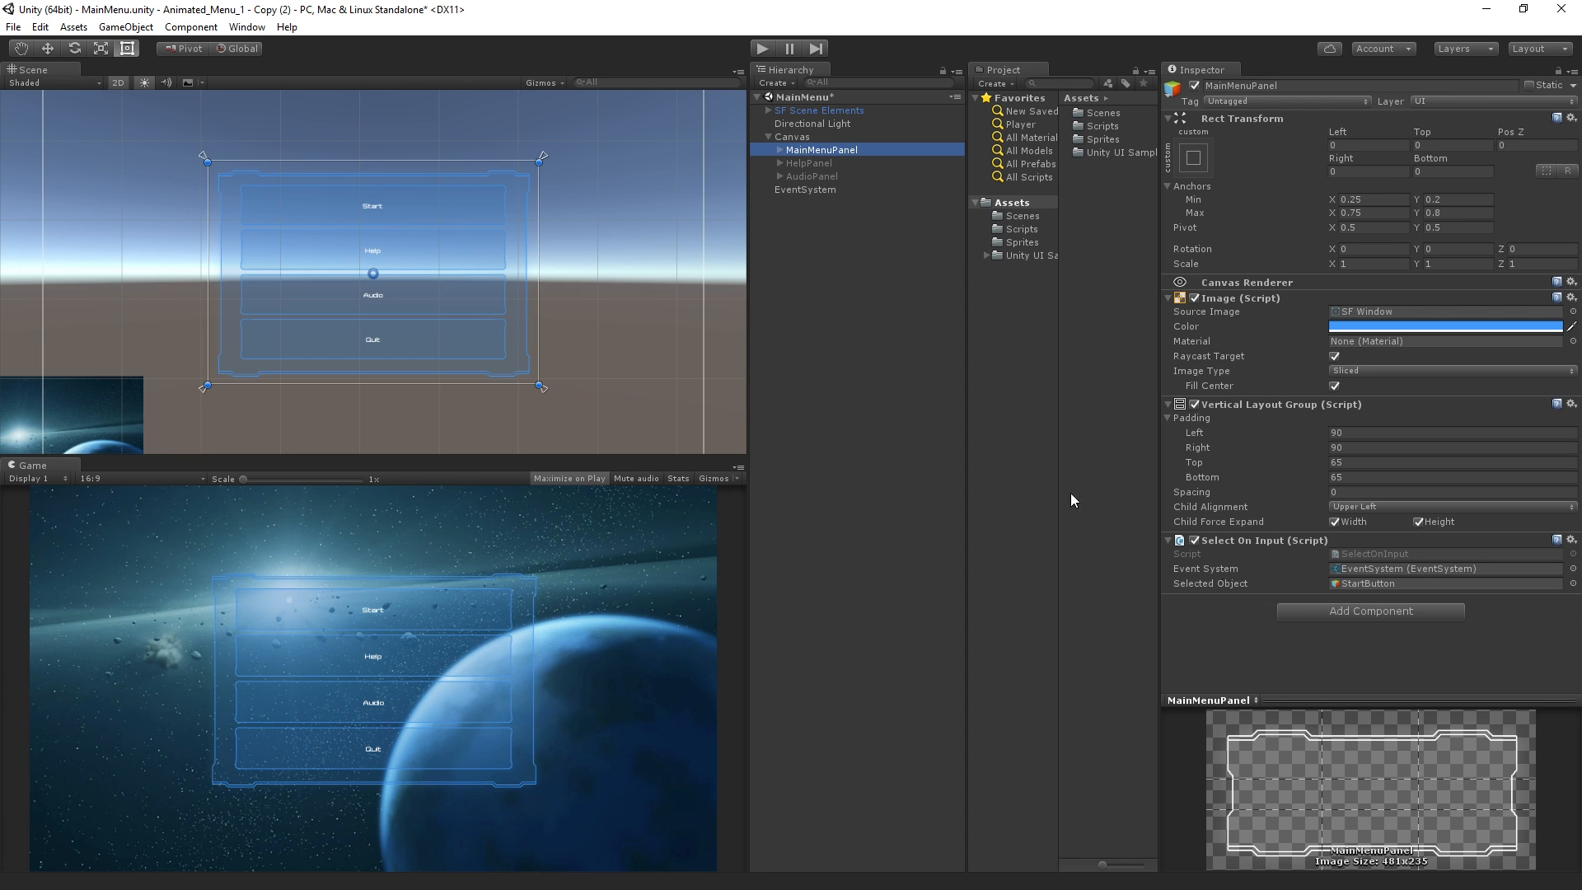
{"action": "left_click", "coordinate": [780, 150]}
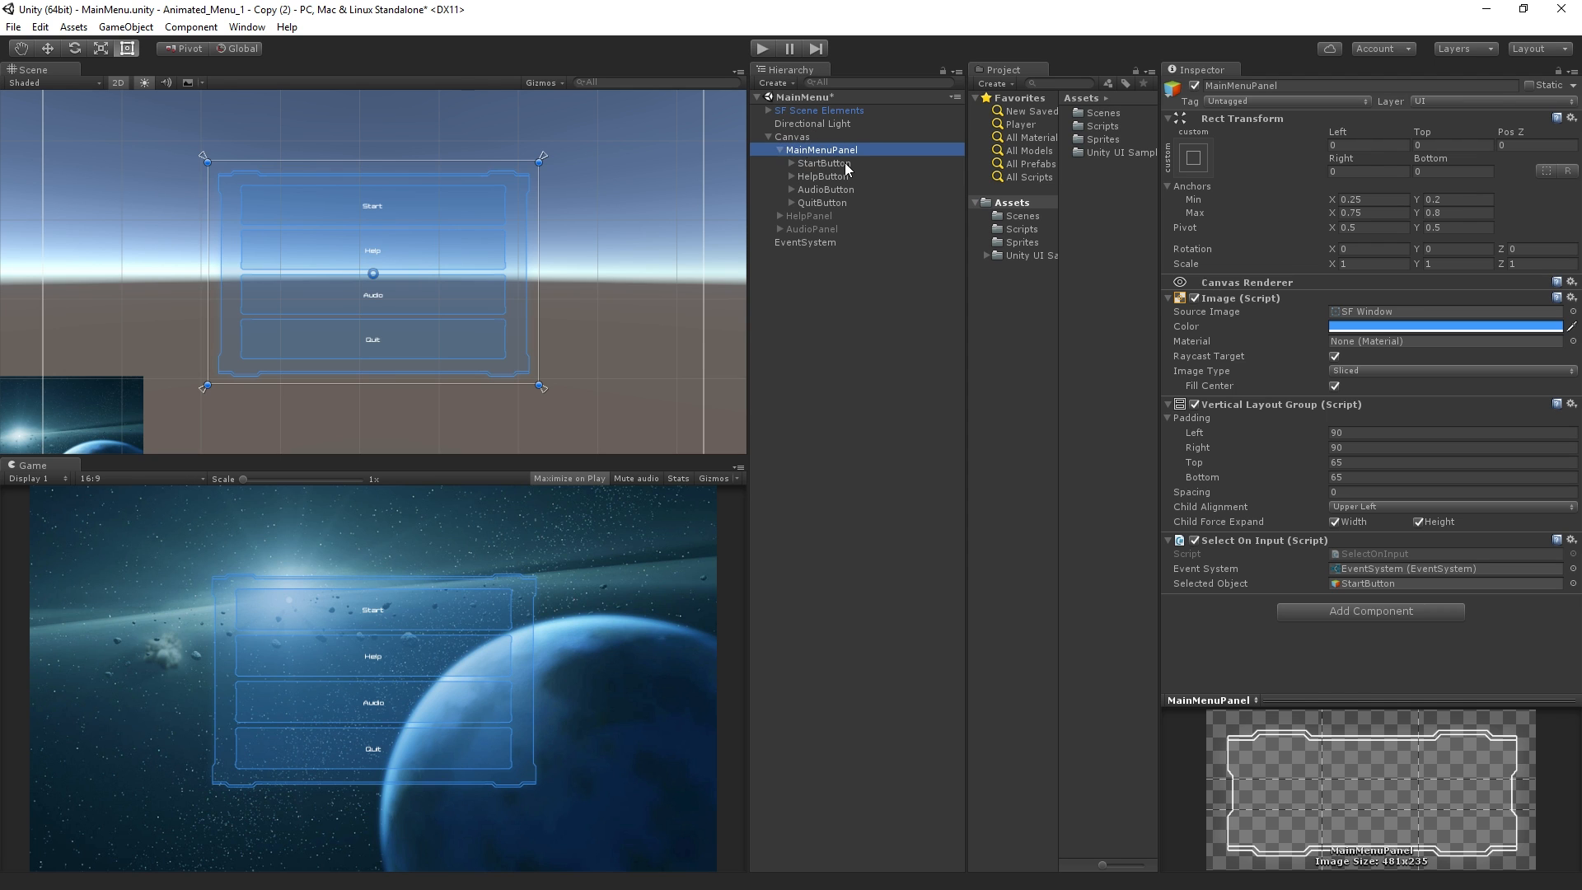
{"action": "left_click", "coordinate": [836, 163]}
{"action": "scroll", "coordinate": [1323, 639], "scroll_direction": "down", "scroll_amount": 3}
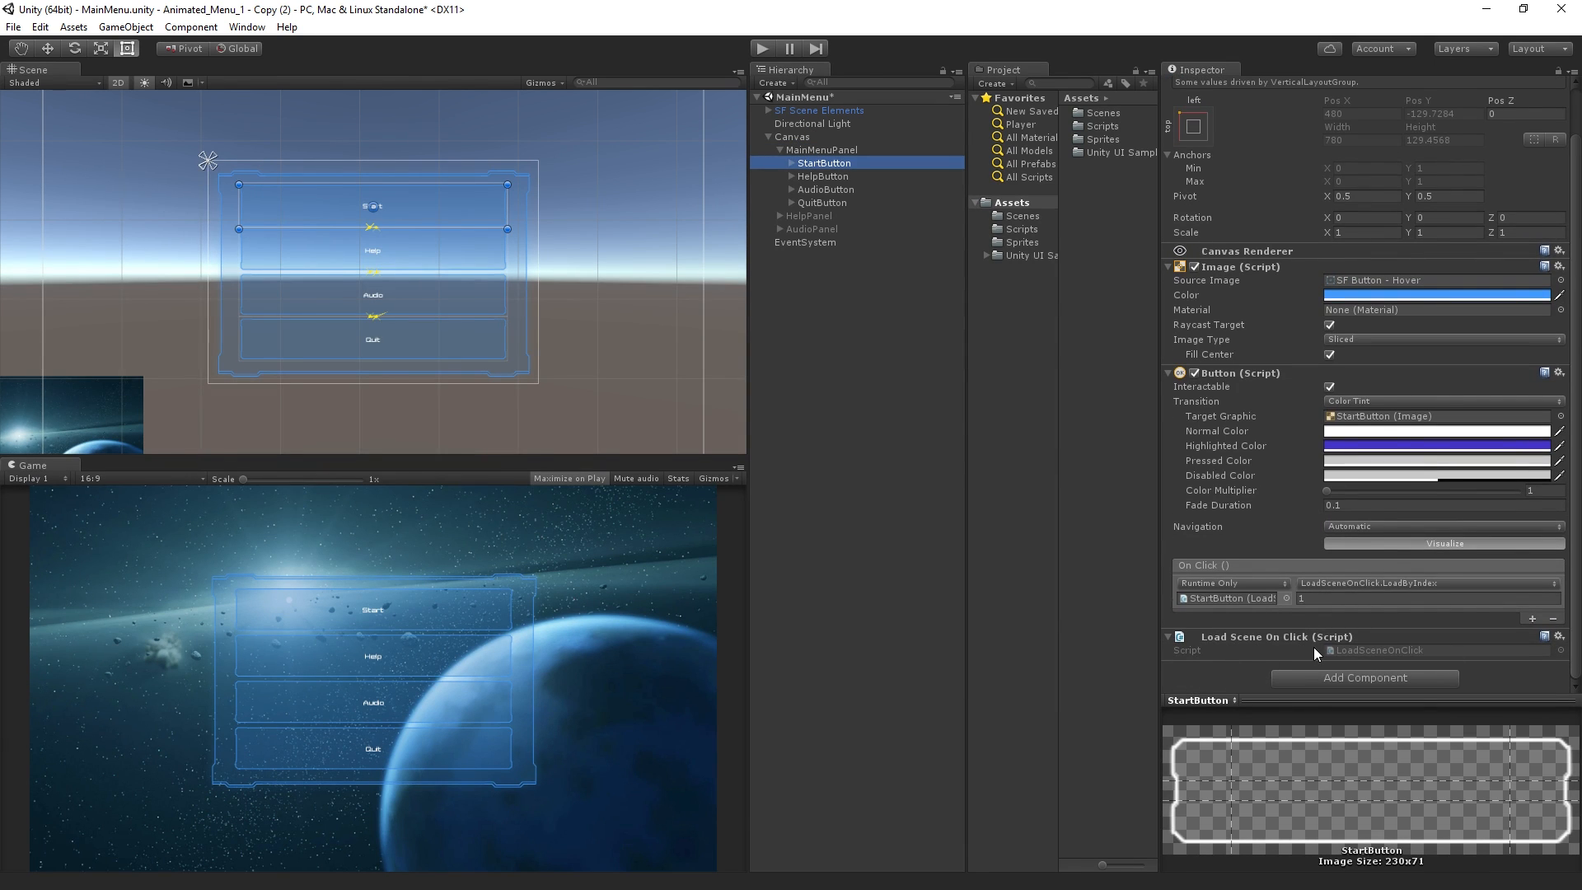
{"action": "left_click", "coordinate": [893, 203]}
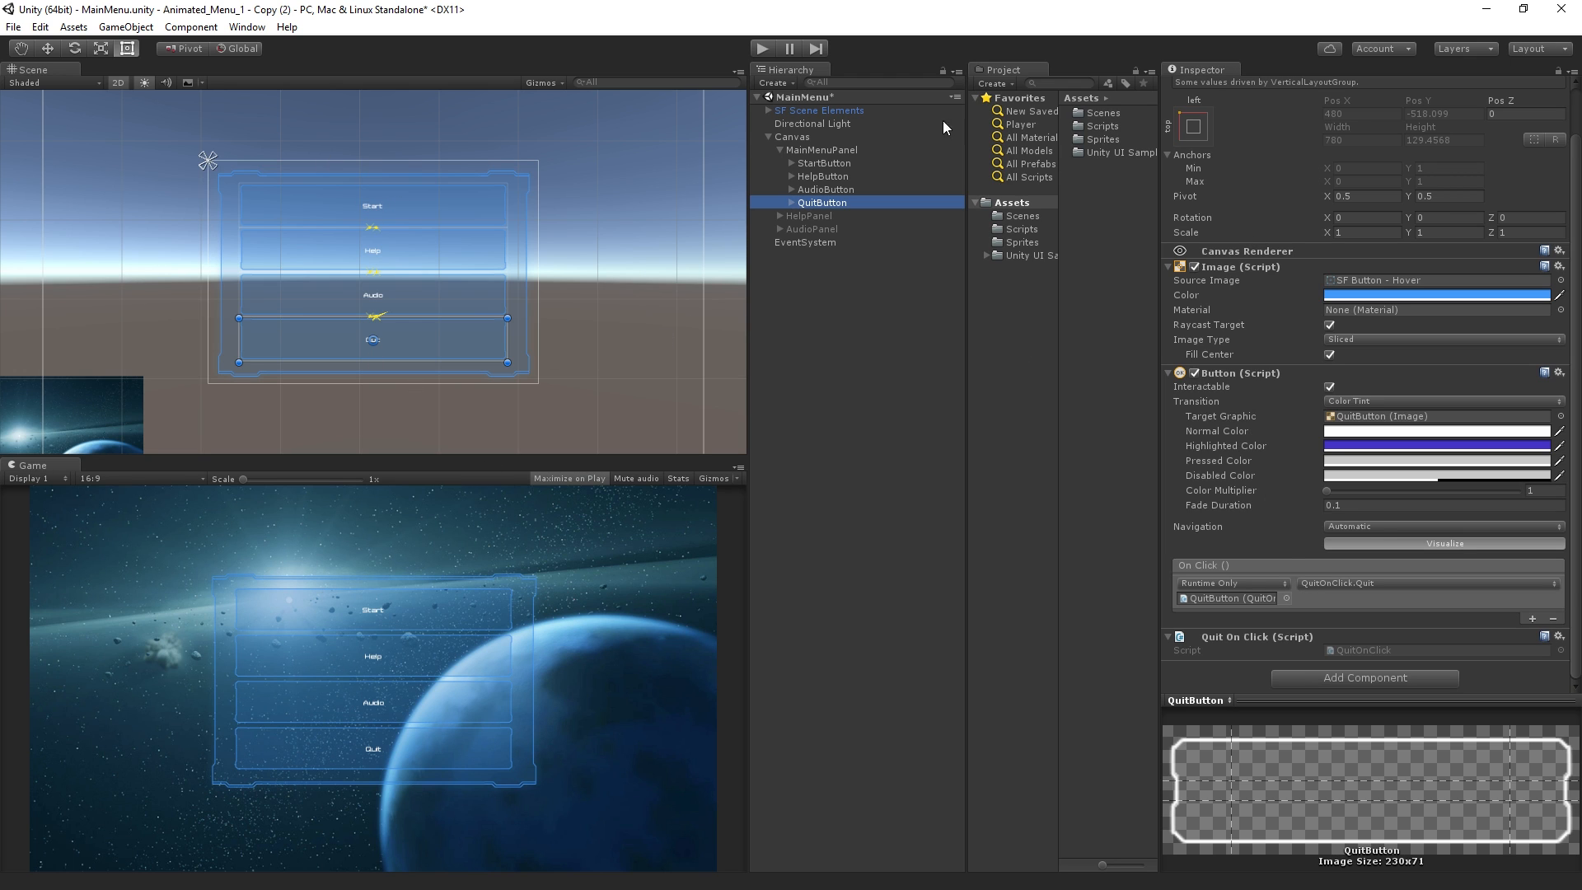
Review the EventSystem's First Selected setting and the Select On Input script on MainMenuPanel
{"action": "left_click", "coordinate": [807, 240]}
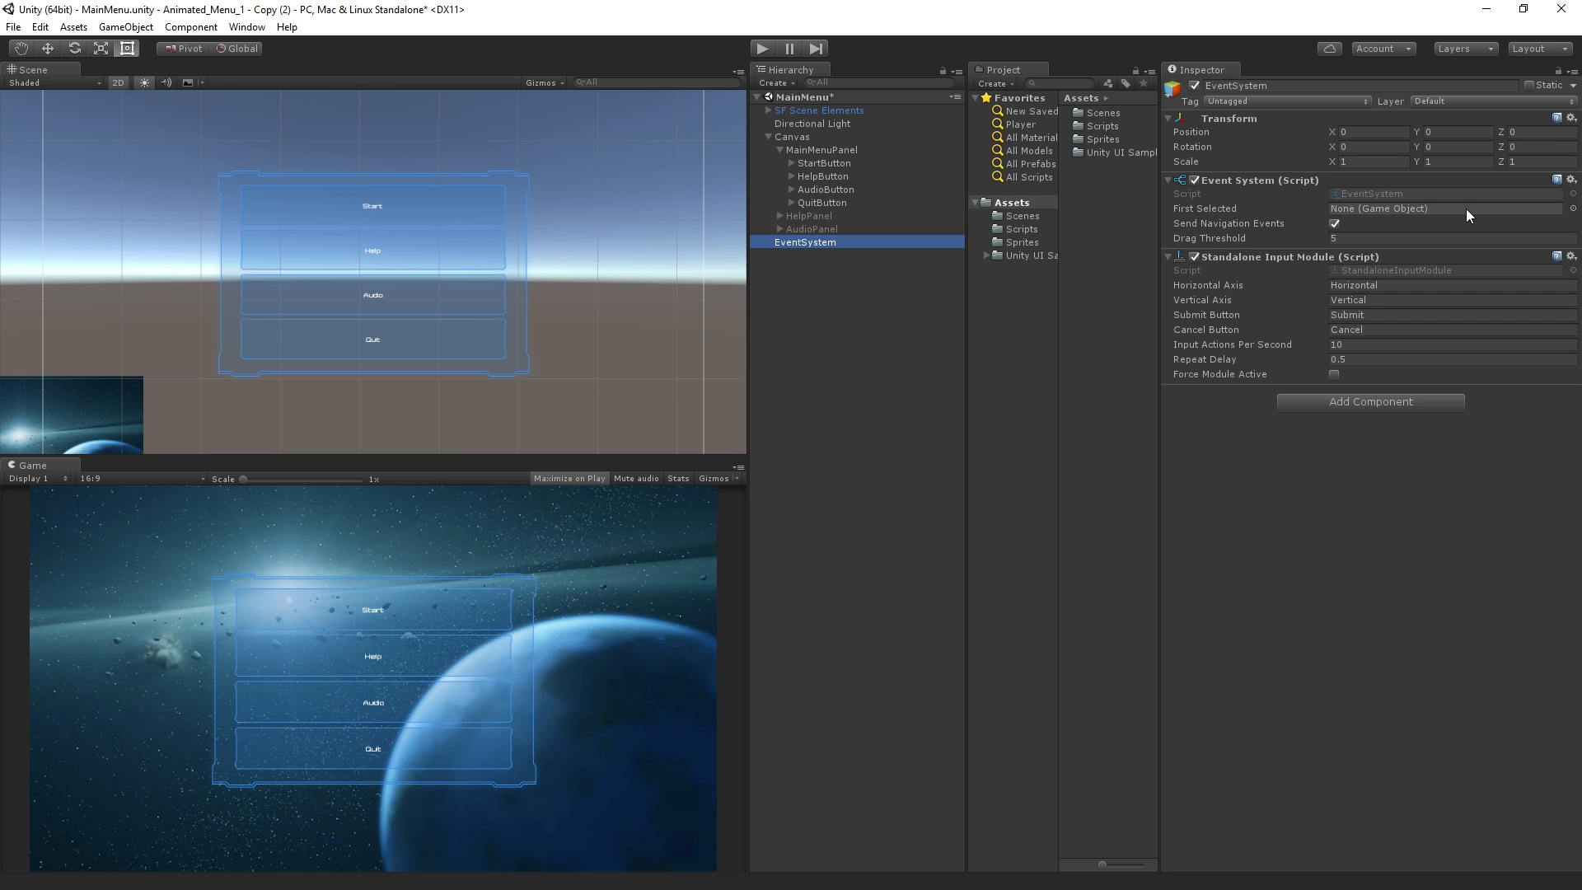
{"action": "left_click", "coordinate": [852, 139]}
{"action": "left_click", "coordinate": [852, 149]}
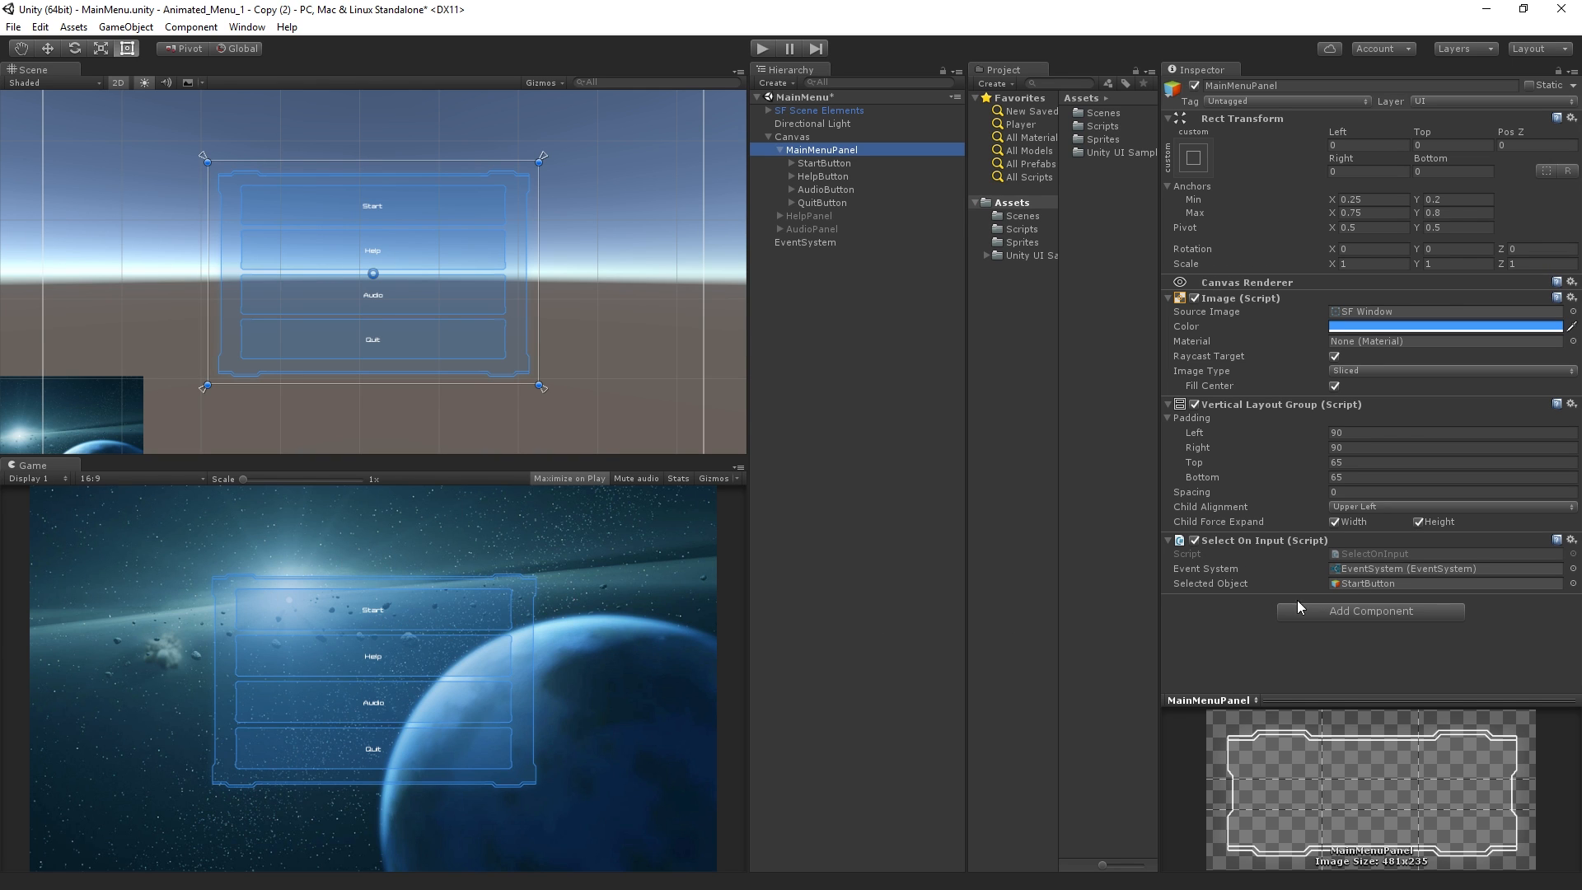
Run the scene, test moving the highlight down and up through the menu buttons by keyboard, and stop it
{"action": "left_click", "coordinate": [761, 48]}
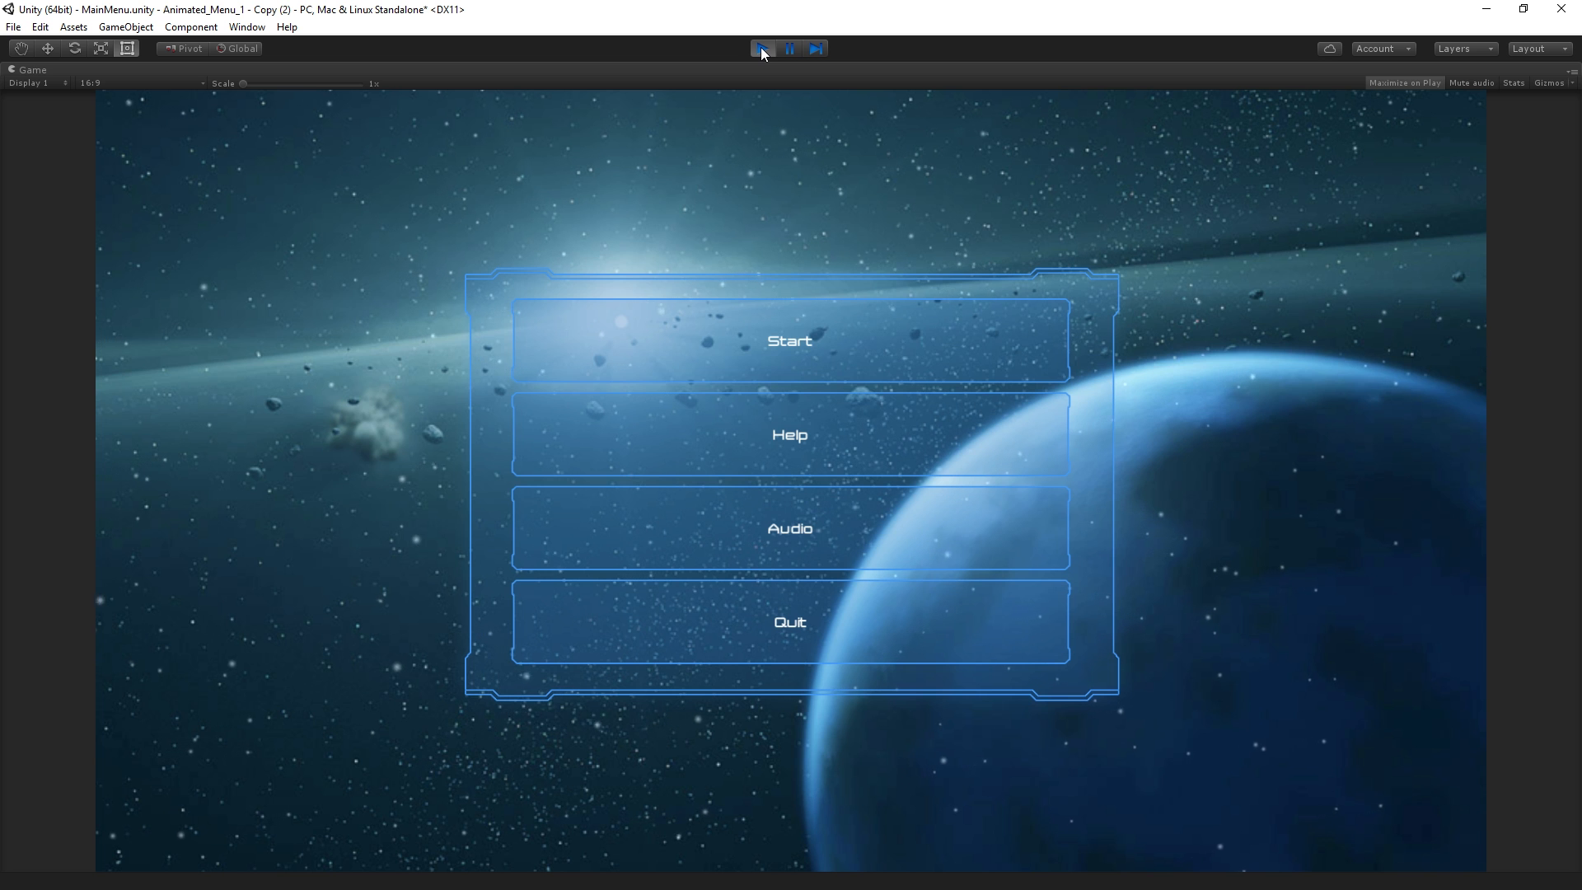
{"action": "key", "text": "Down"}
{"action": "key", "text": "Down"}
{"action": "key", "text": "Down"}
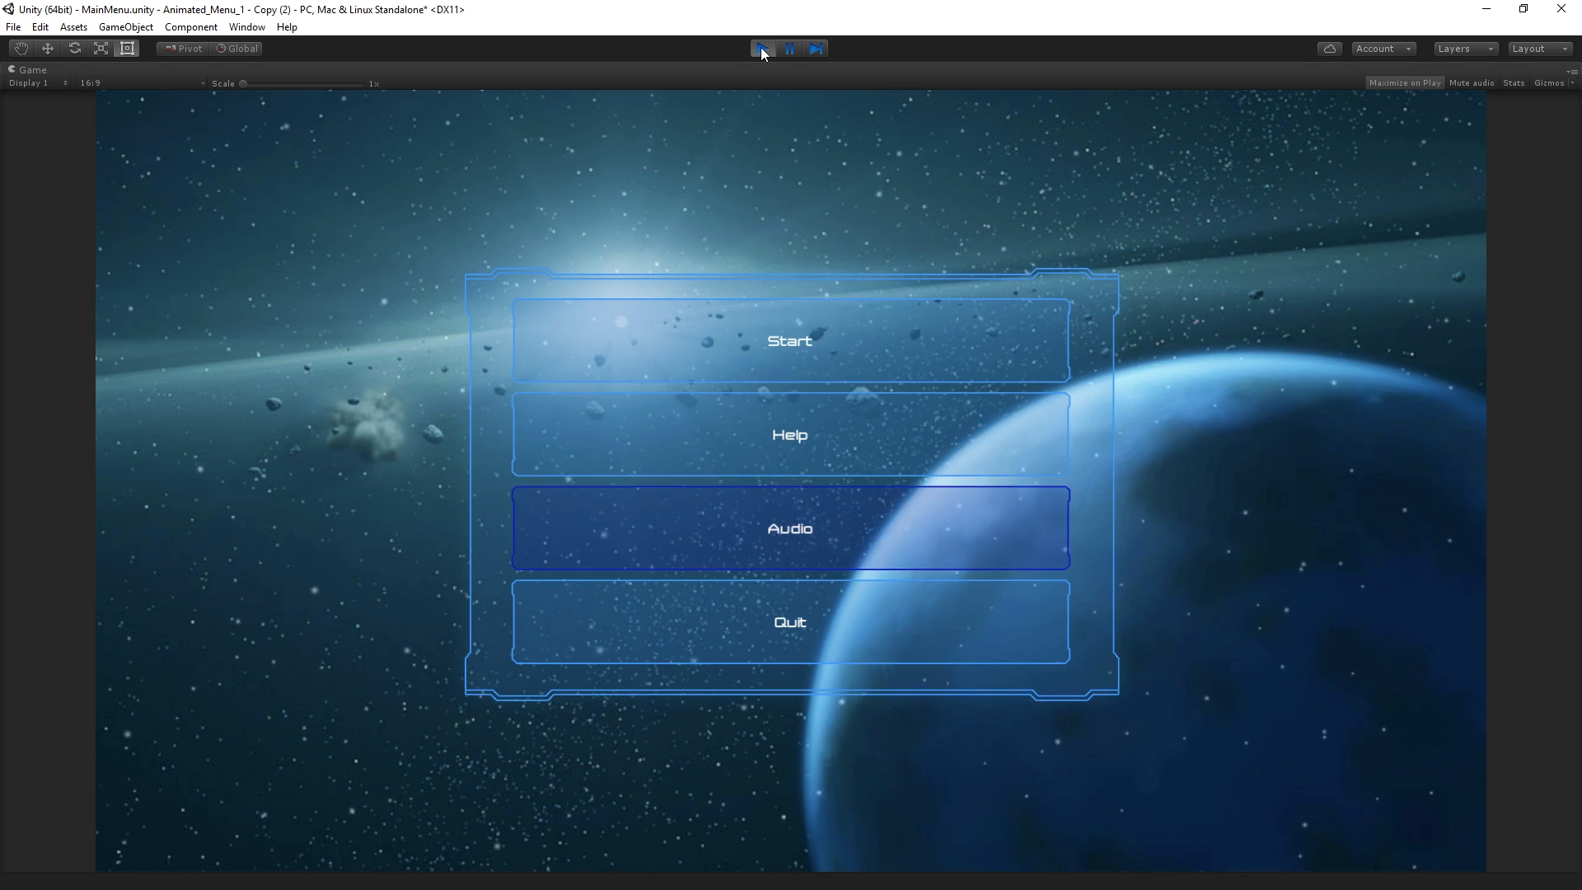
{"action": "key", "text": "Up"}
{"action": "key", "text": "Up"}
{"action": "key", "text": "Up"}
{"action": "key", "text": "Down"}
{"action": "key", "text": "Down"}
{"action": "key", "text": "Down"}
{"action": "left_click", "coordinate": [762, 49]}
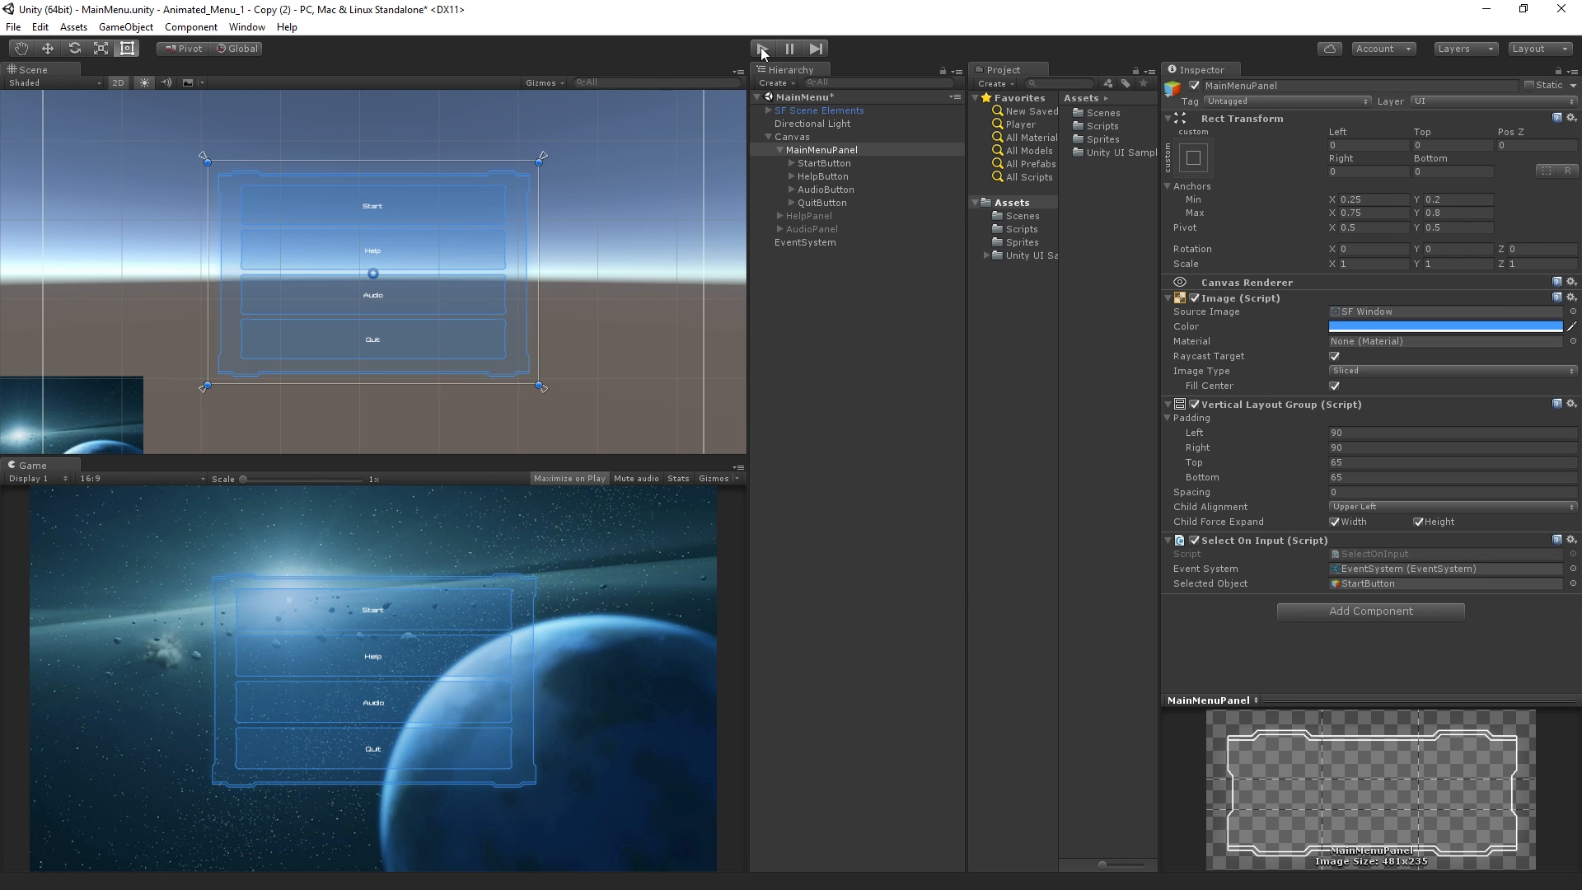
Change the HelpButton's Button transition from Color Tint to Animation
{"action": "left_click", "coordinate": [854, 180]}
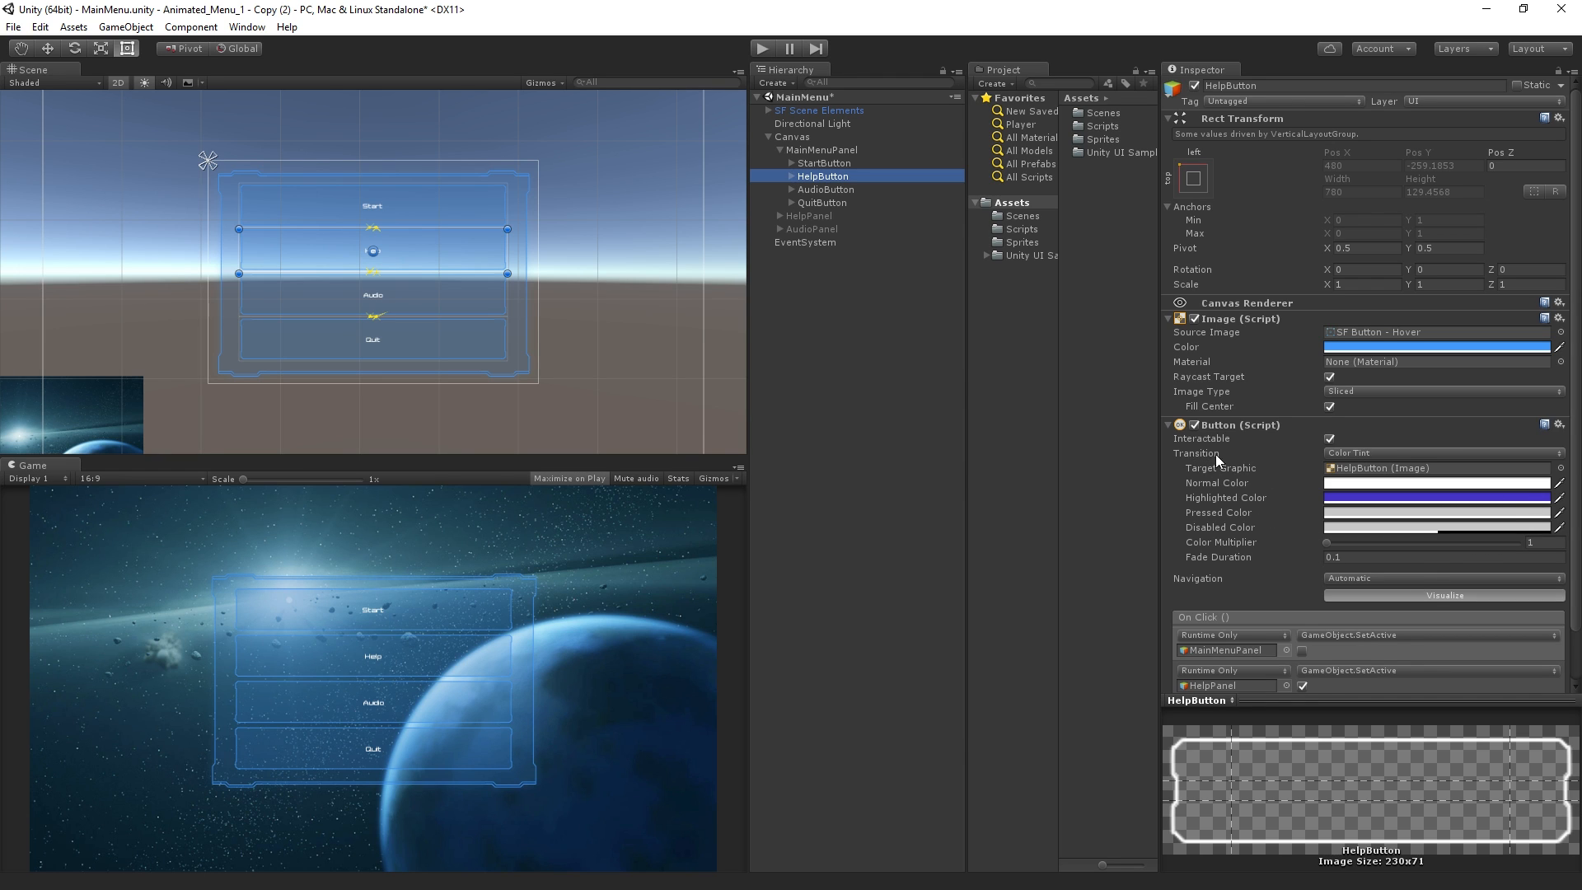
{"action": "scroll", "coordinate": [1302, 478], "scroll_direction": "down", "scroll_amount": 3}
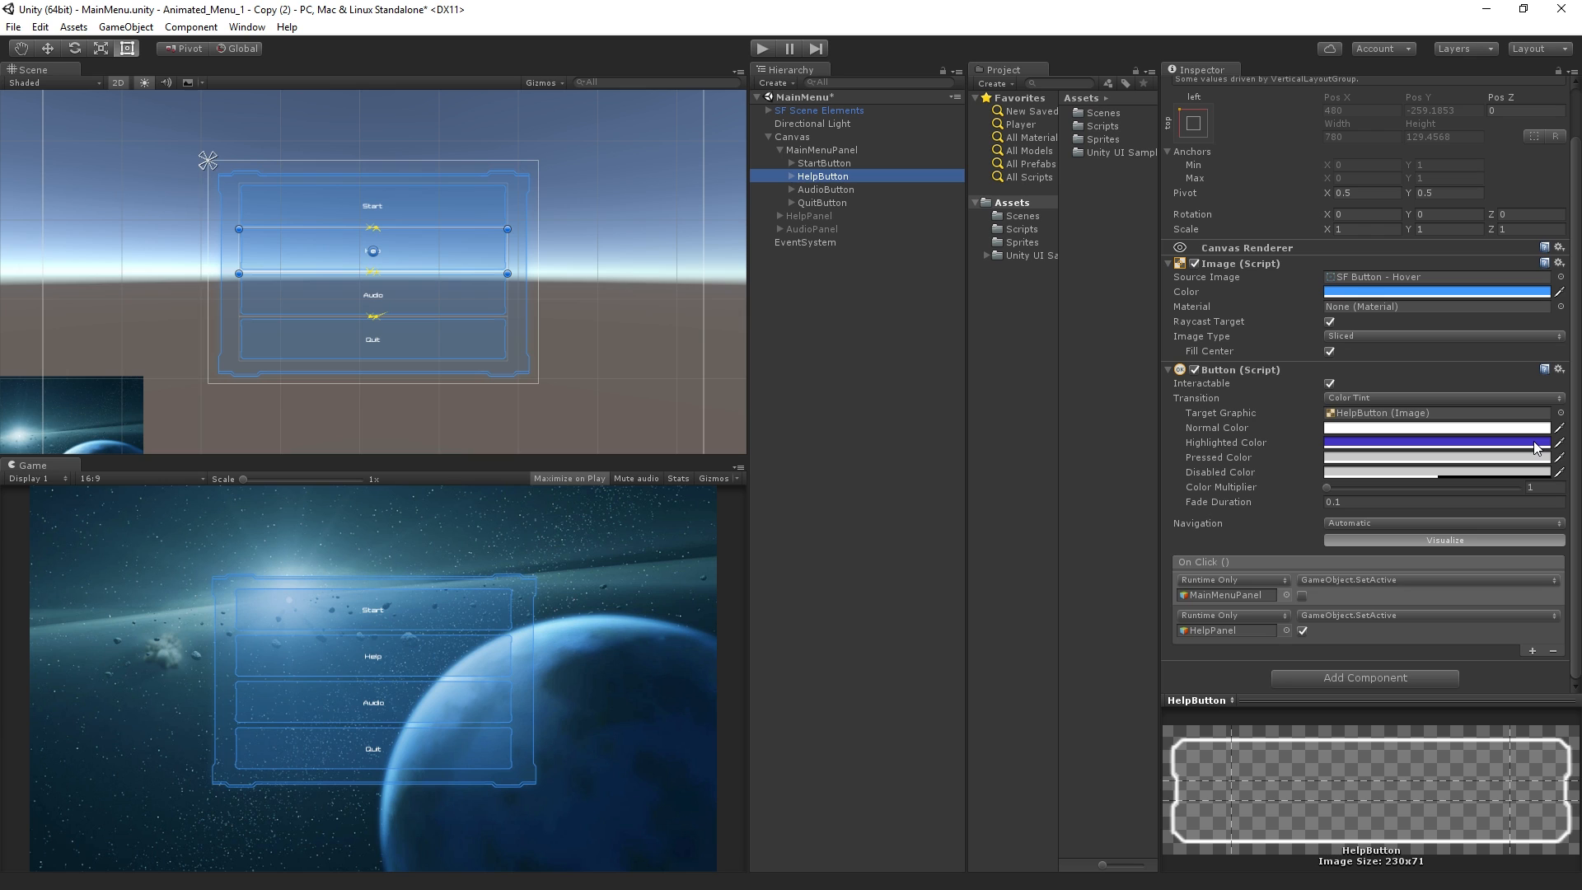
{"action": "left_click", "coordinate": [1503, 400]}
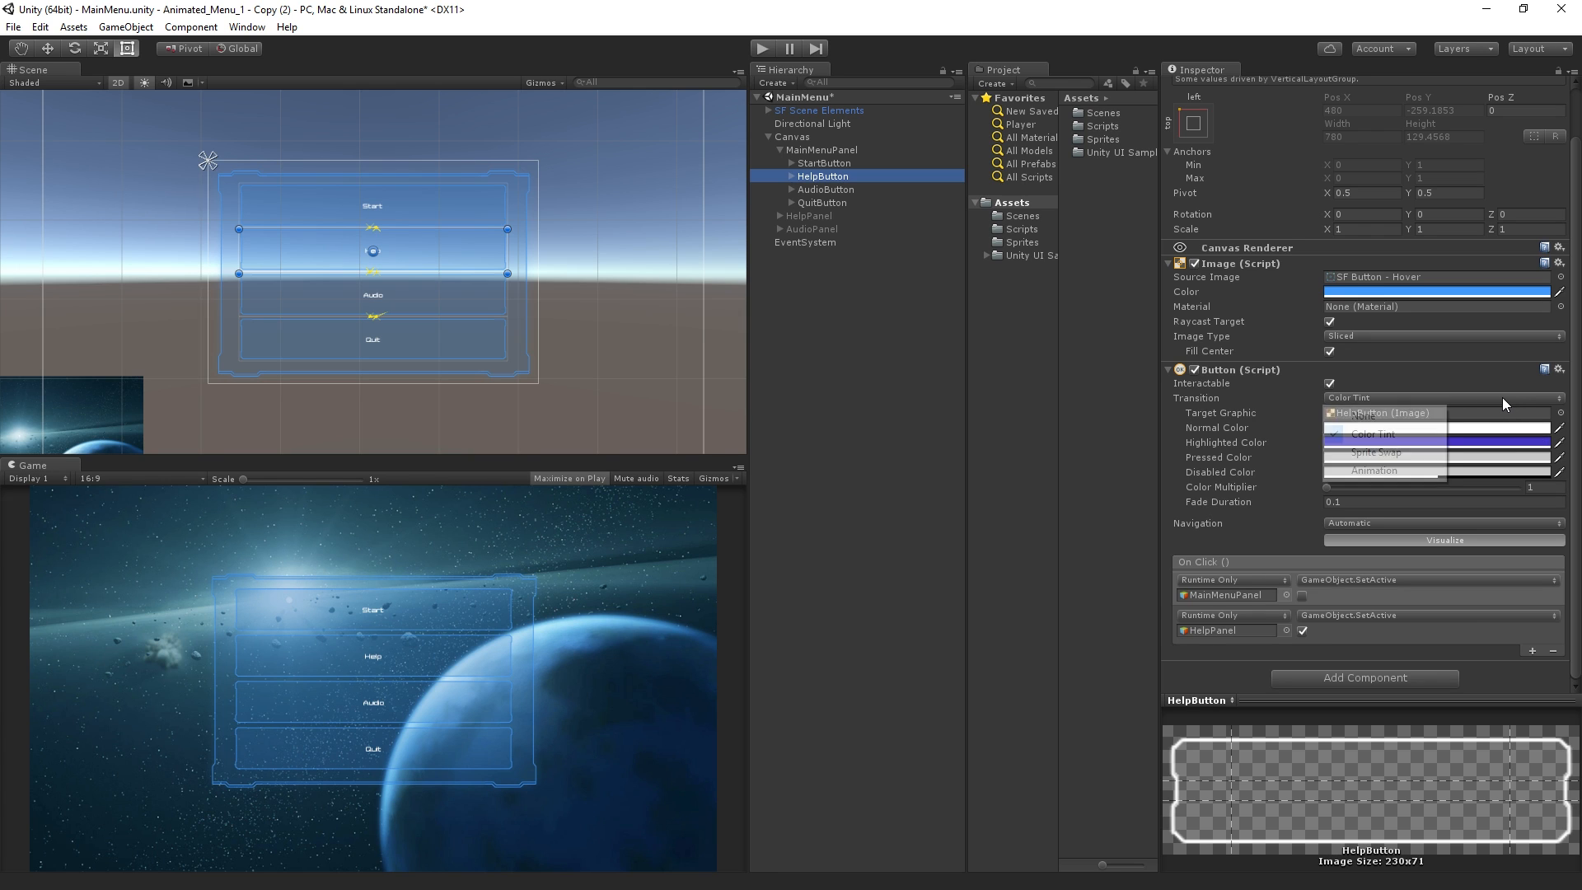
{"action": "left_click", "coordinate": [1430, 476]}
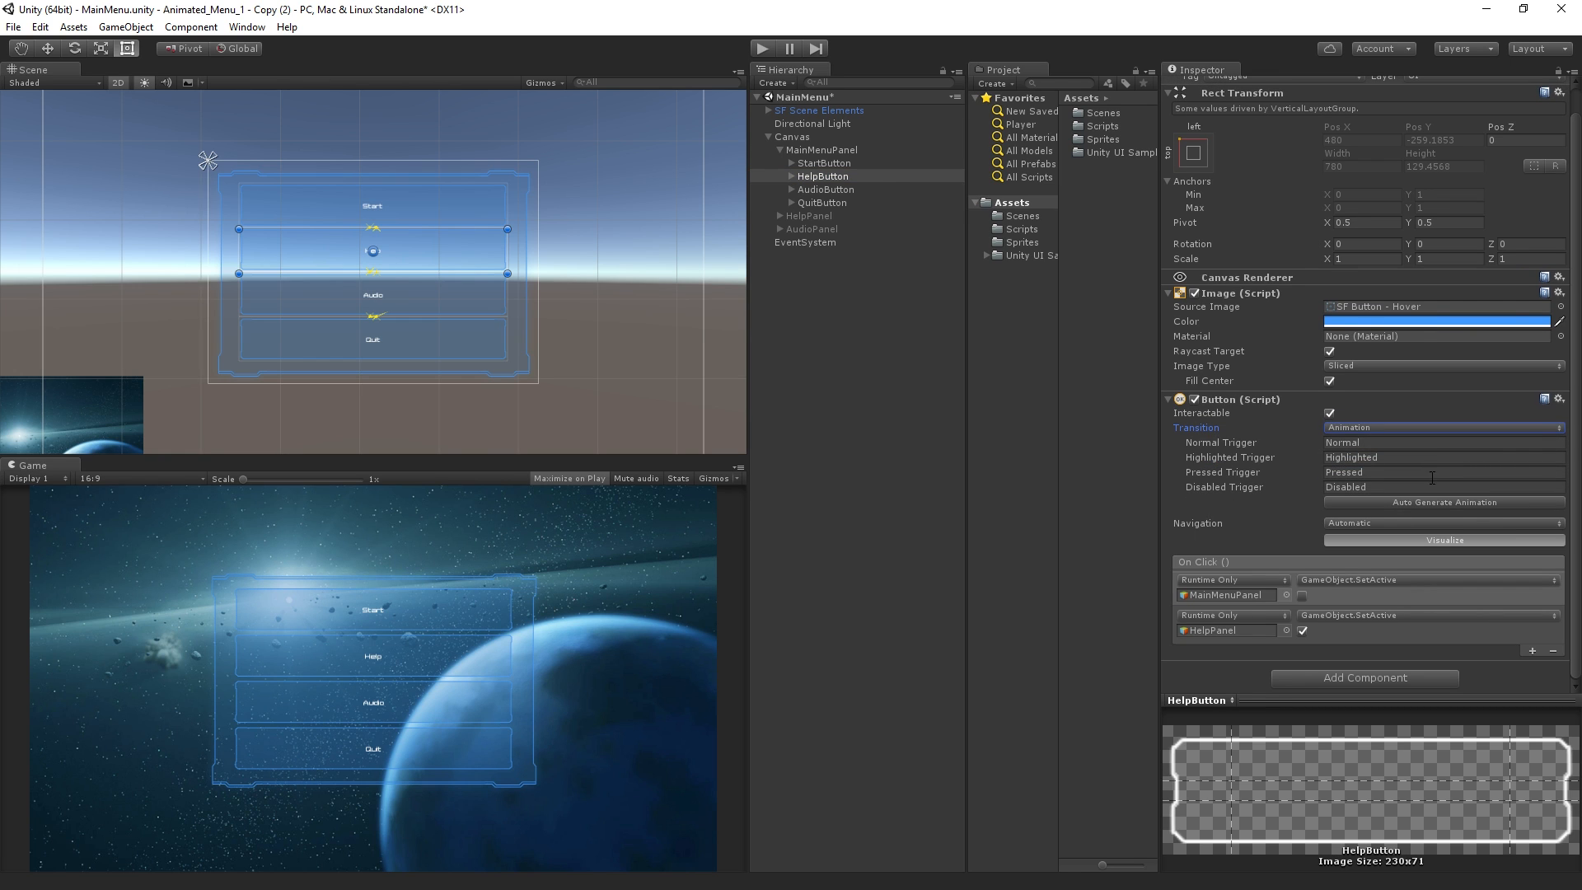
Review the Normal, Highlighted, Pressed and Disabled trigger names of the HelpButton's Animation transition
{"action": "left_click", "coordinate": [1398, 445]}
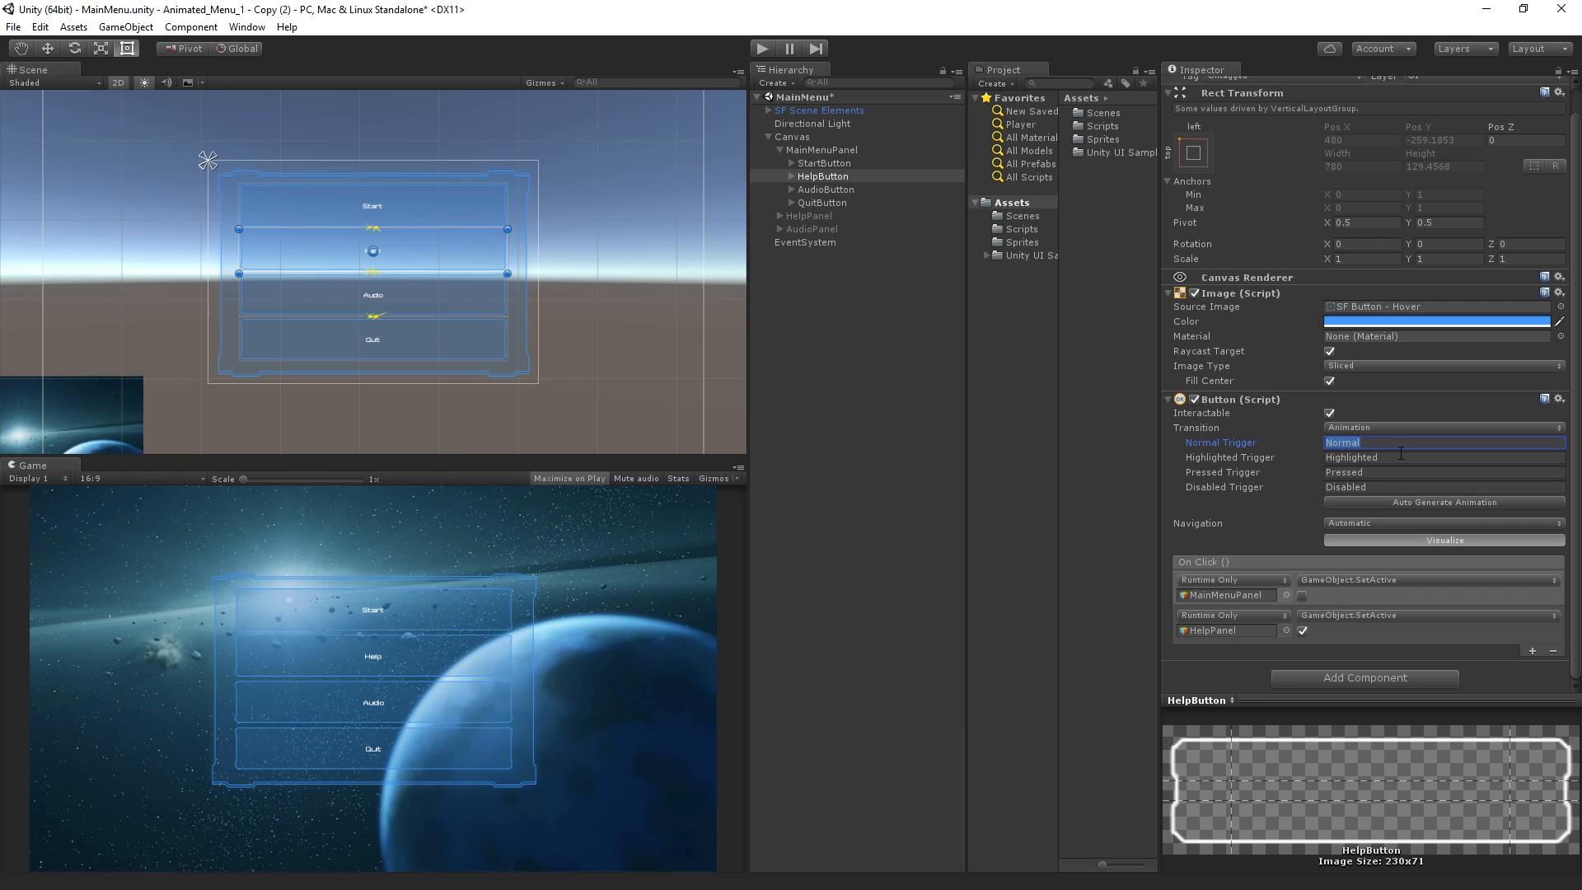
{"action": "left_click", "coordinate": [1403, 458]}
{"action": "left_click", "coordinate": [1401, 471]}
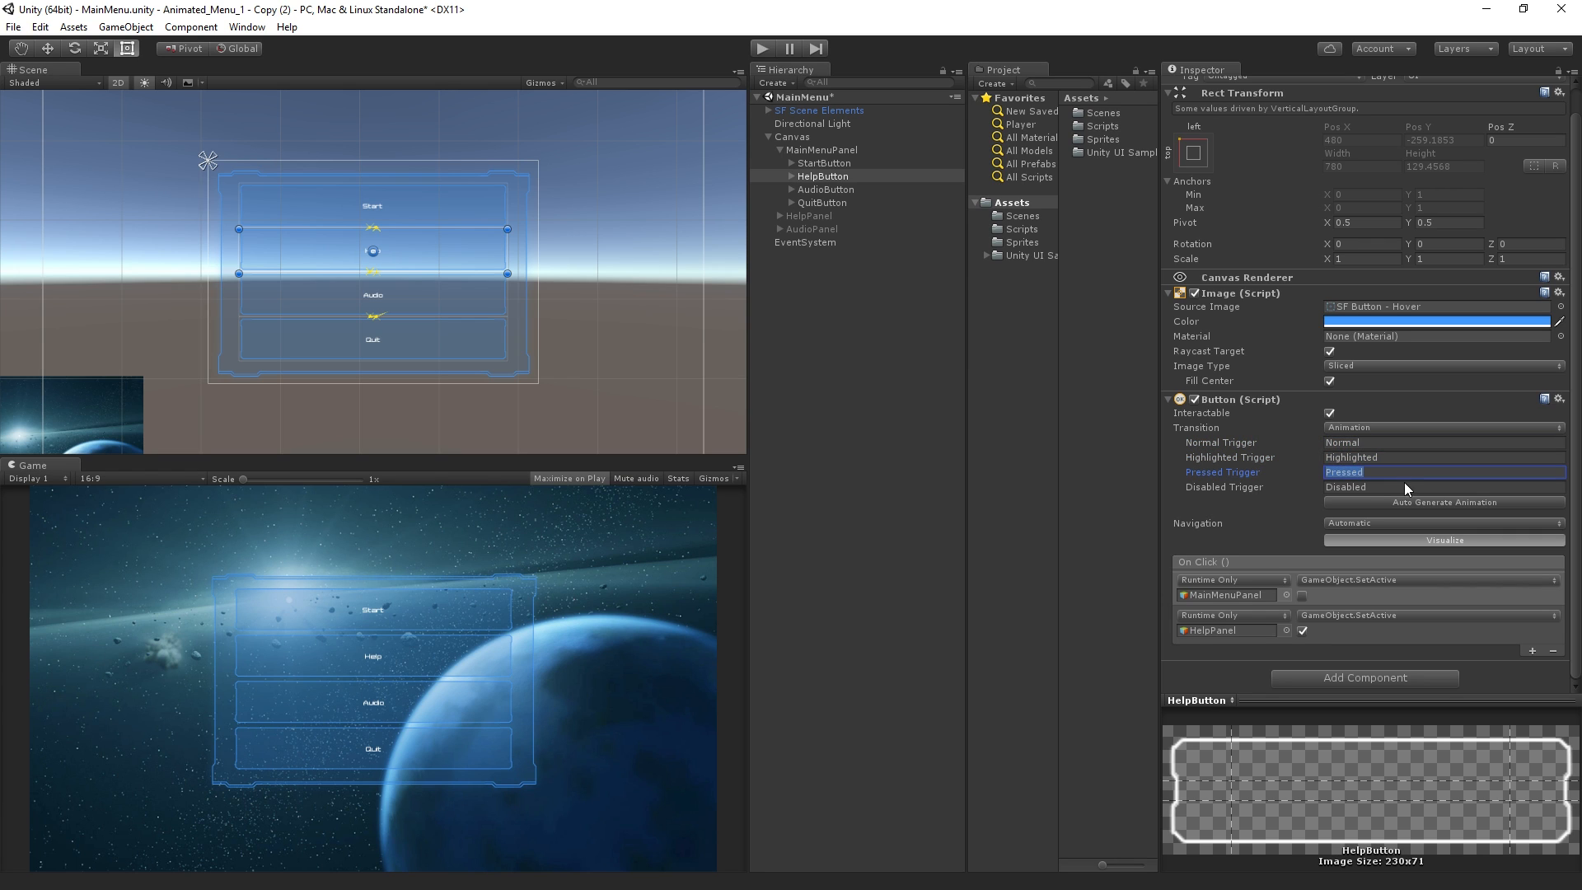
{"action": "left_click", "coordinate": [1405, 487]}
{"action": "left_click", "coordinate": [1398, 442]}
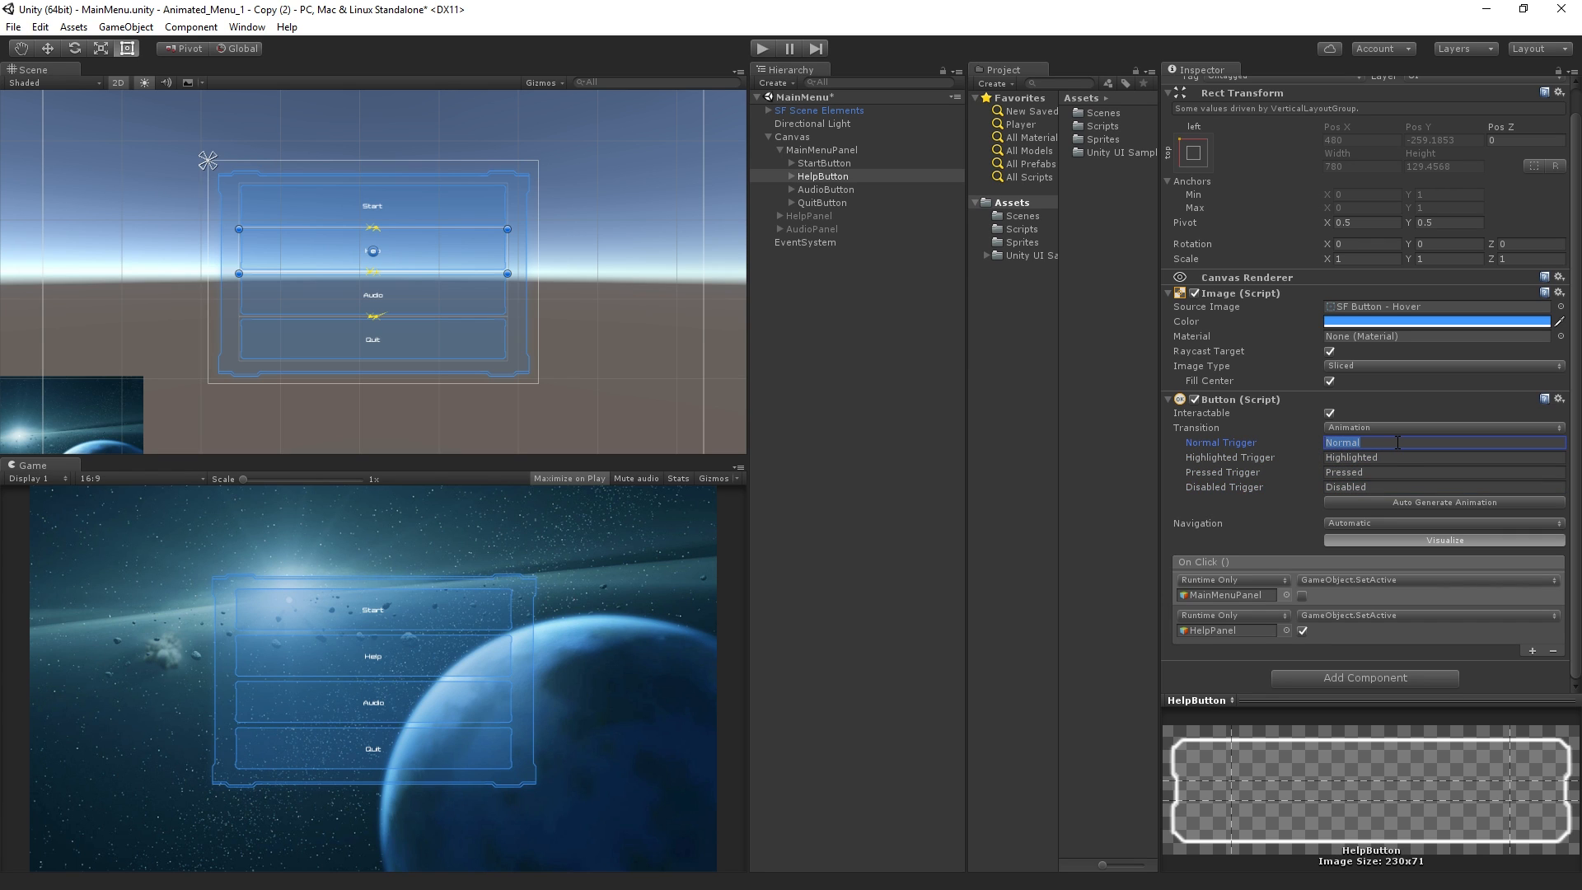
{"action": "left_click", "coordinate": [1404, 455]}
{"action": "left_click", "coordinate": [1402, 472]}
{"action": "left_click", "coordinate": [1411, 488]}
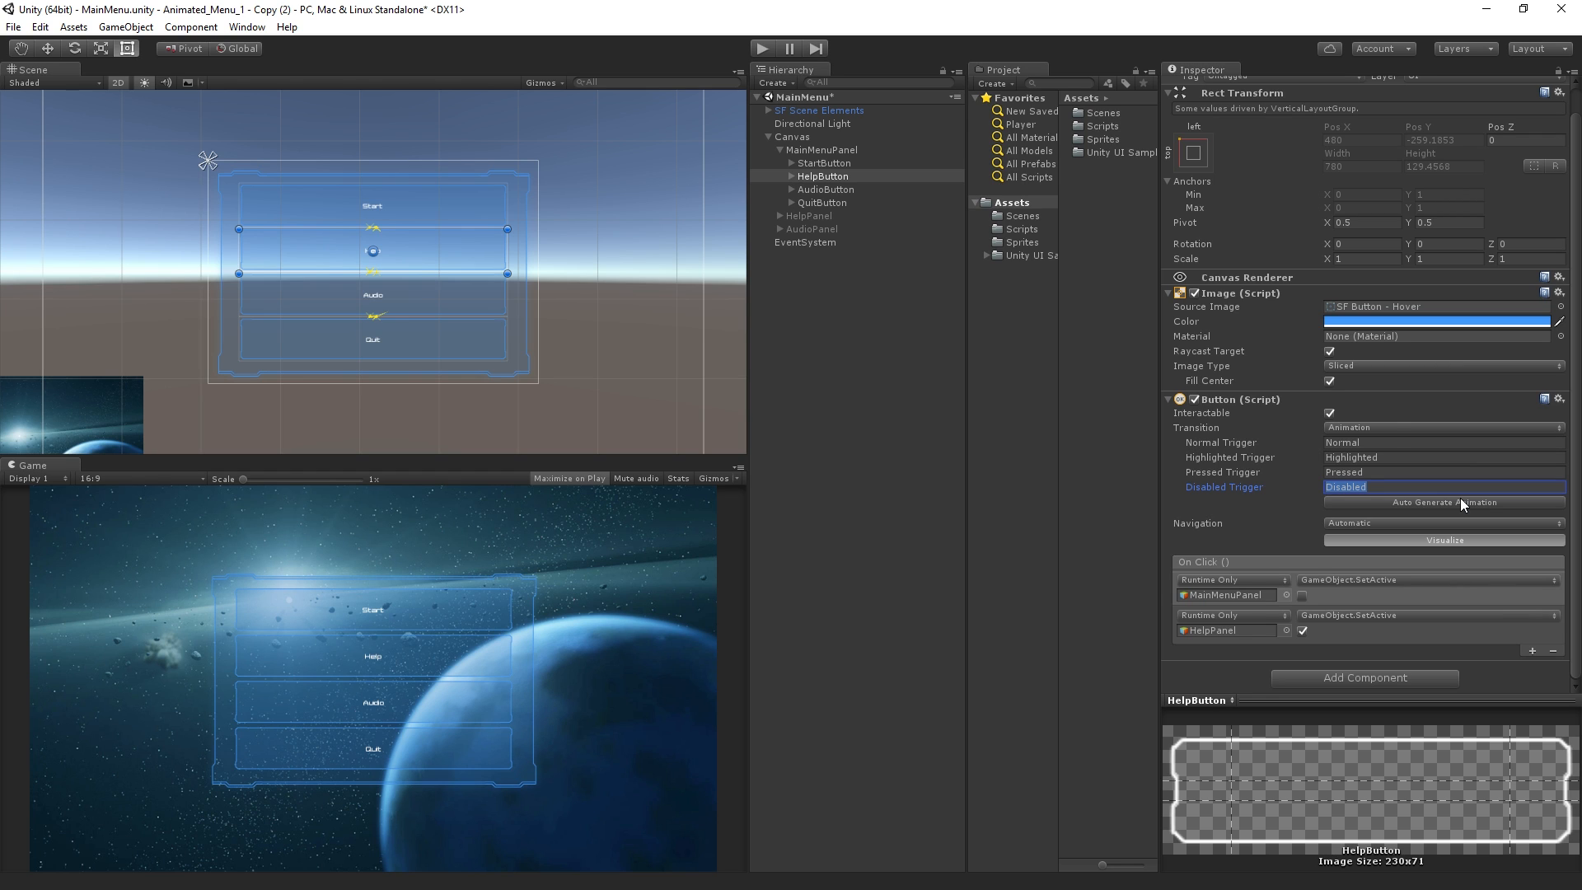
{"action": "left_click", "coordinate": [1398, 443]}
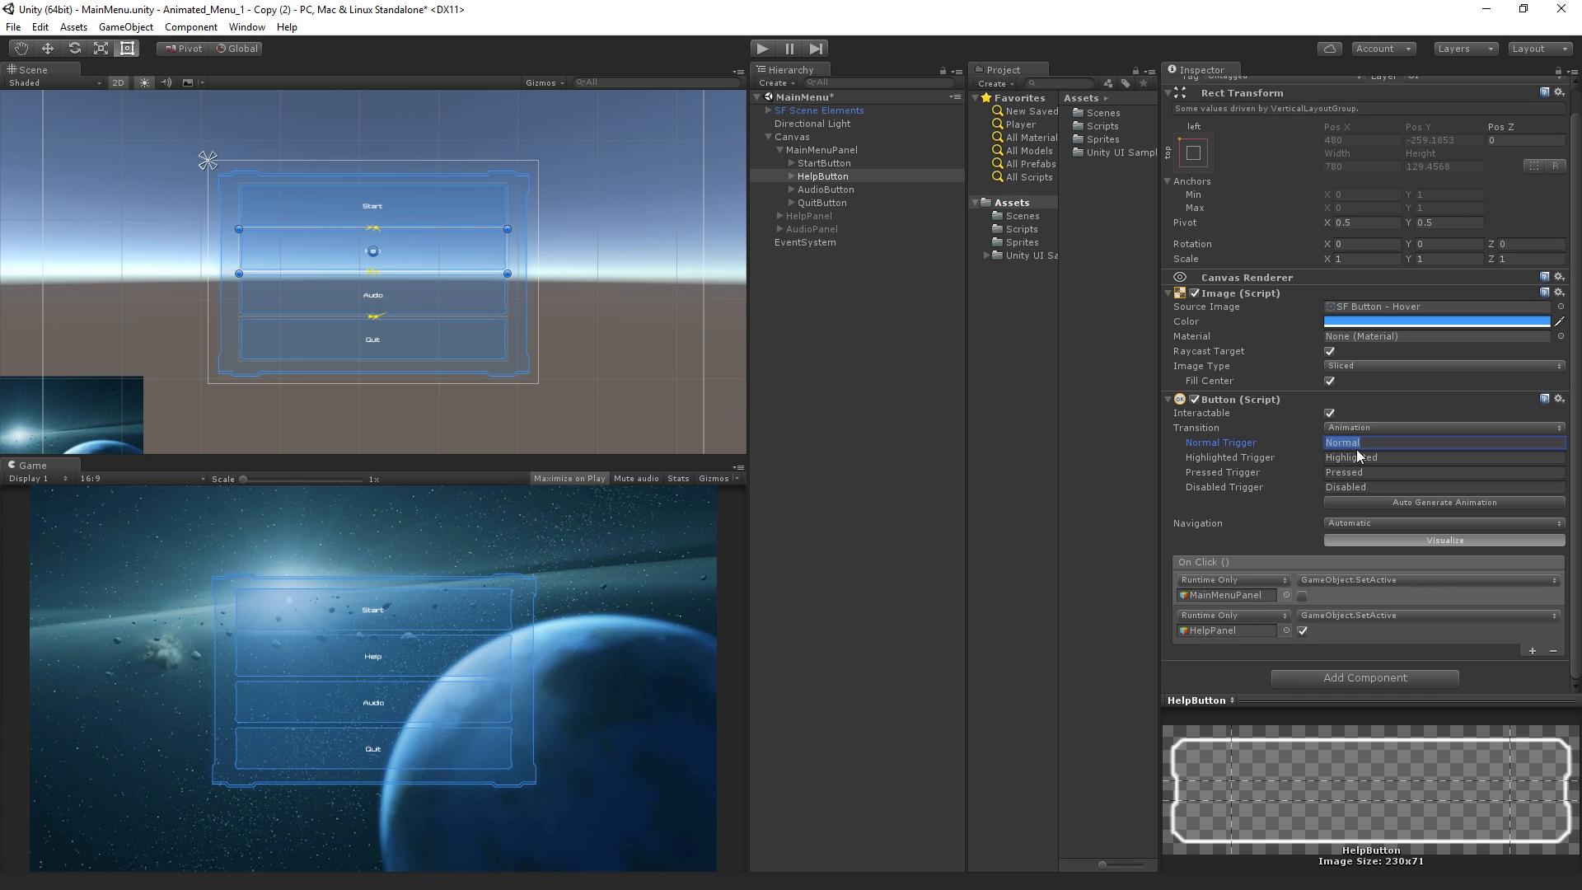
{"action": "left_click", "coordinate": [1399, 444]}
Start auto-generating the HelpButton's animation and create a folder named Animation inside Assets for its controller
{"action": "left_click", "coordinate": [1399, 501]}
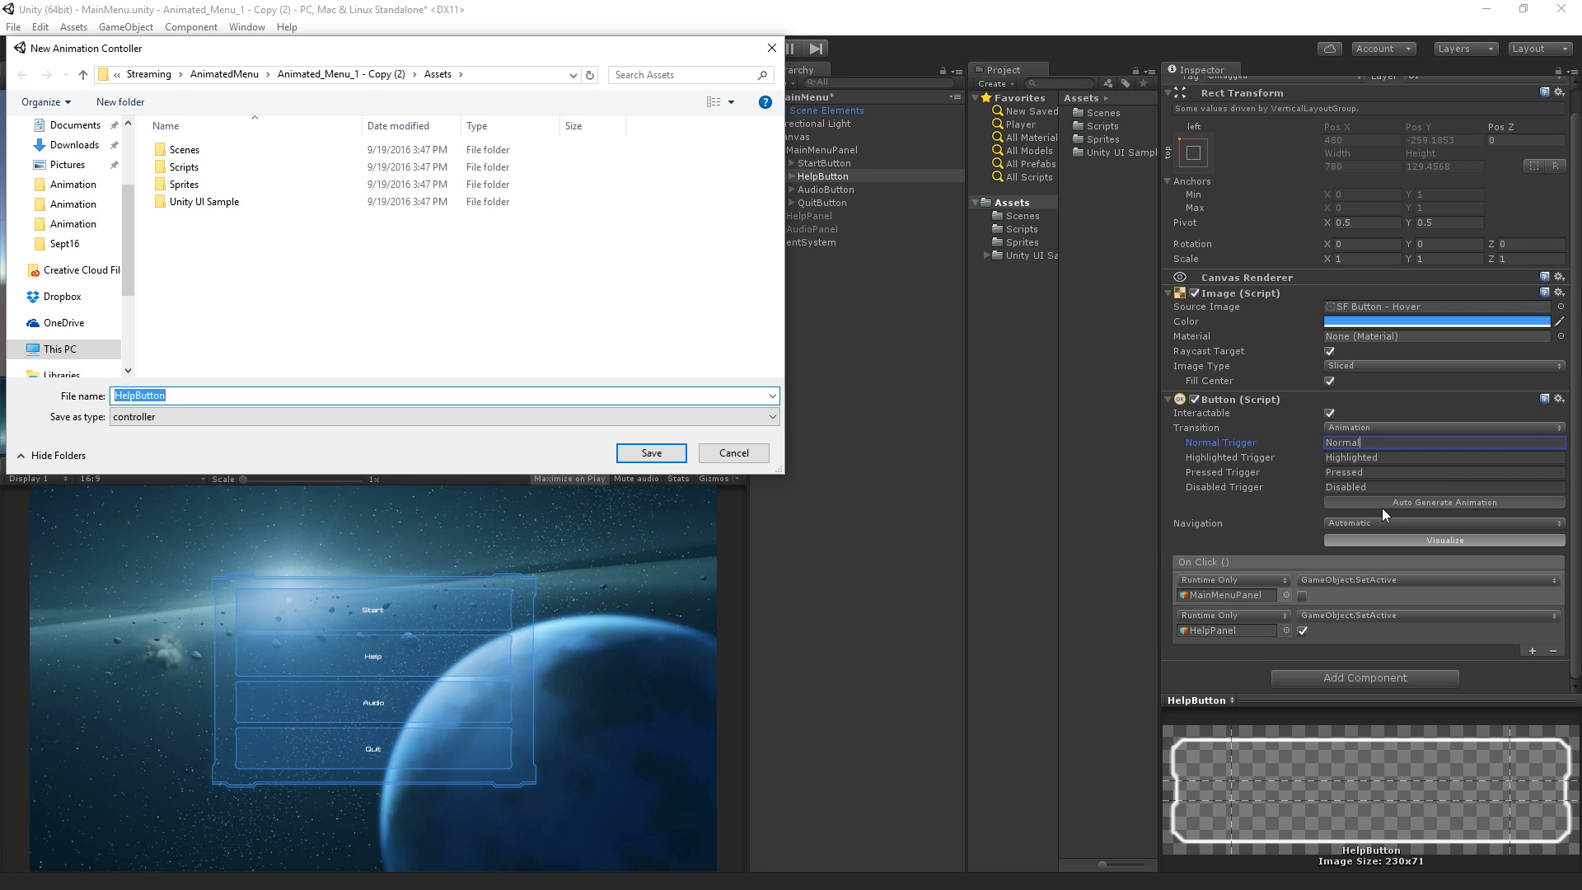
{"action": "left_click", "coordinate": [191, 269]}
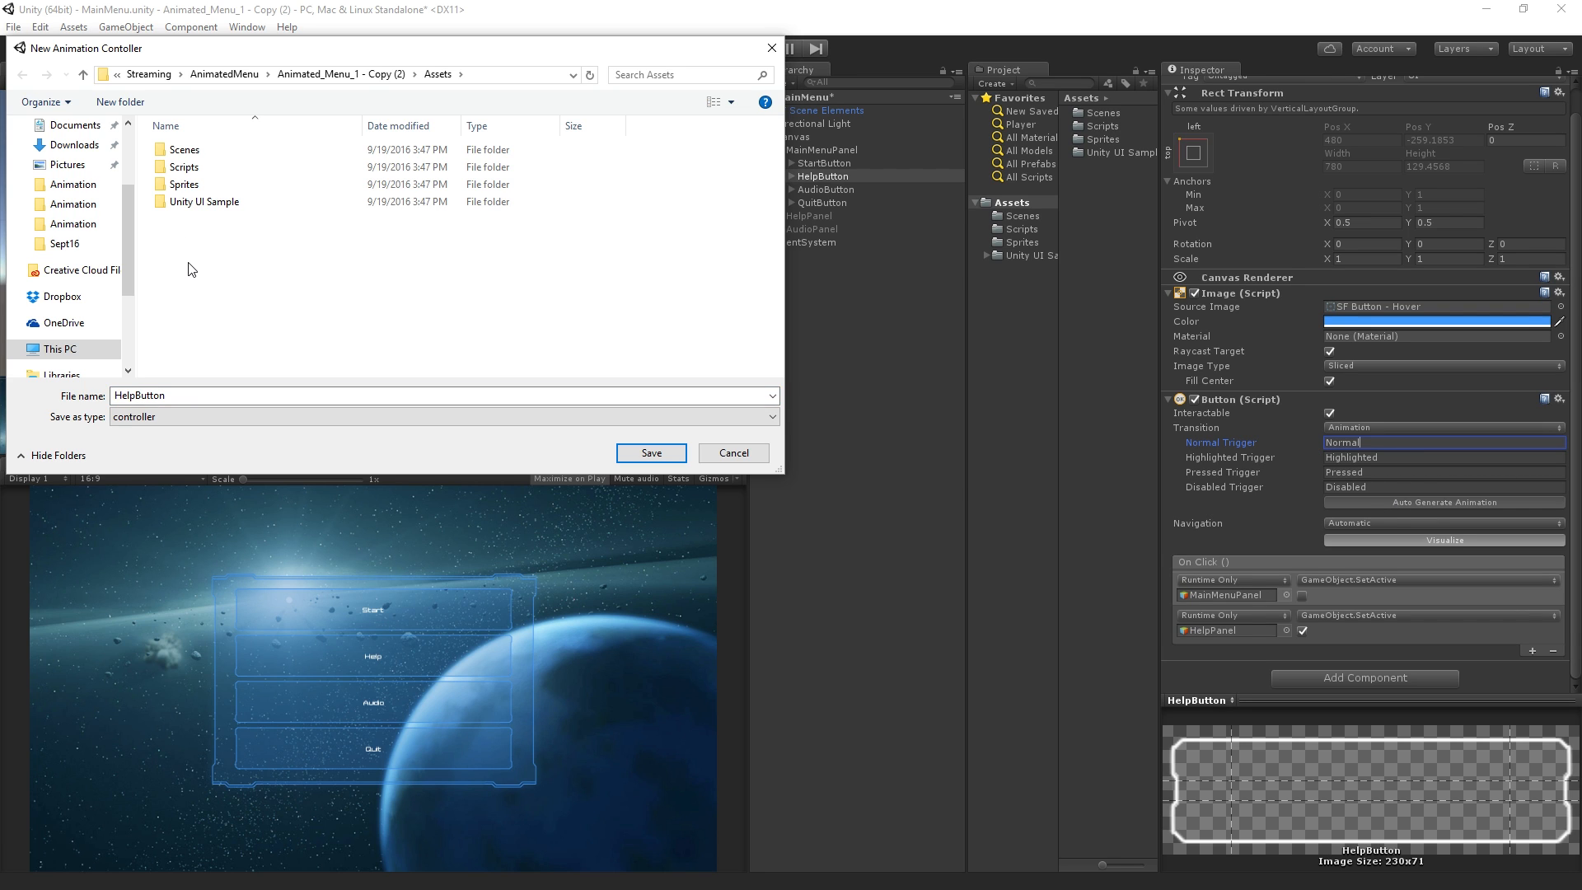
{"action": "key", "text": "ctrl+shift+n"}
{"action": "type", "text": "Animation"}
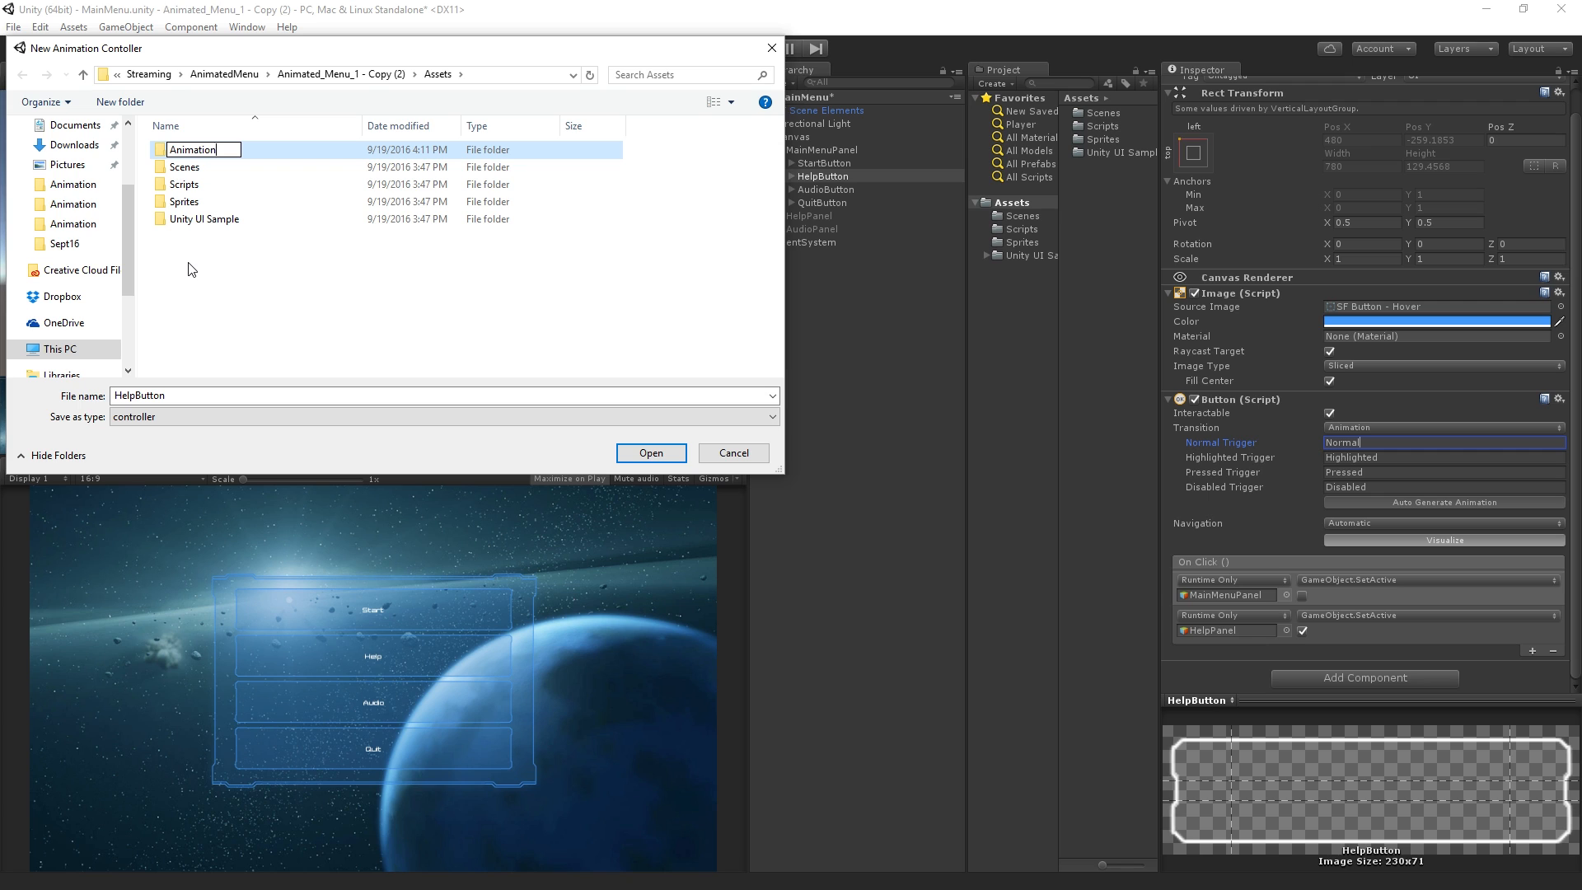
{"action": "key", "text": "Return"}
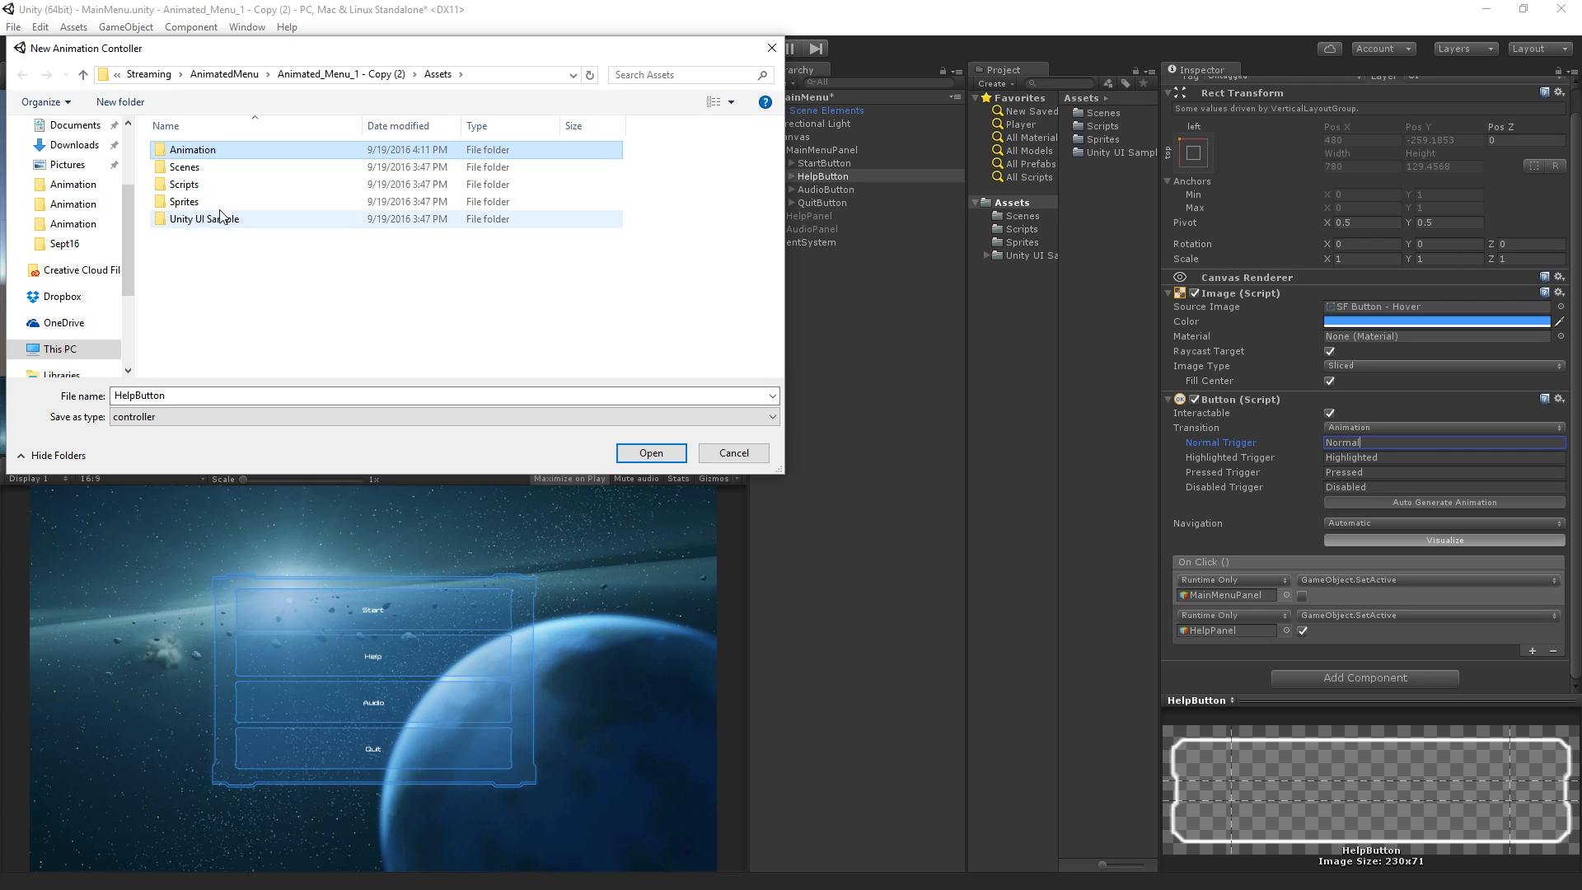
Save the new animation controller as ButtonController in the Animation folder
{"action": "double_click", "coordinate": [239, 149]}
{"action": "left_click", "coordinate": [227, 396]}
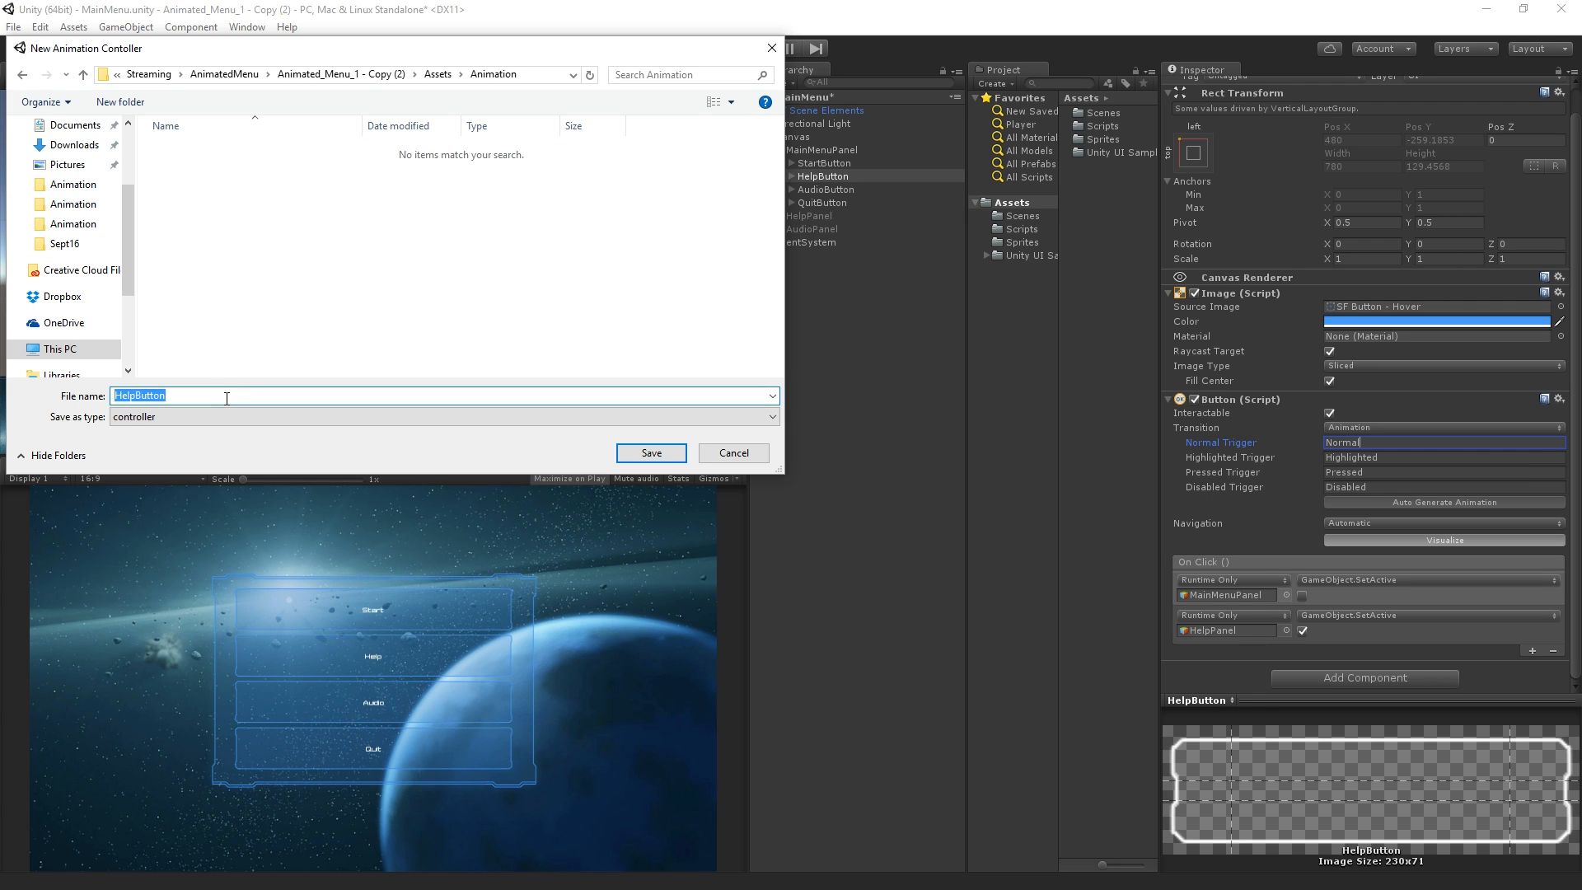
{"action": "type", "text": "ButtonController"}
{"action": "left_click", "coordinate": [643, 451]}
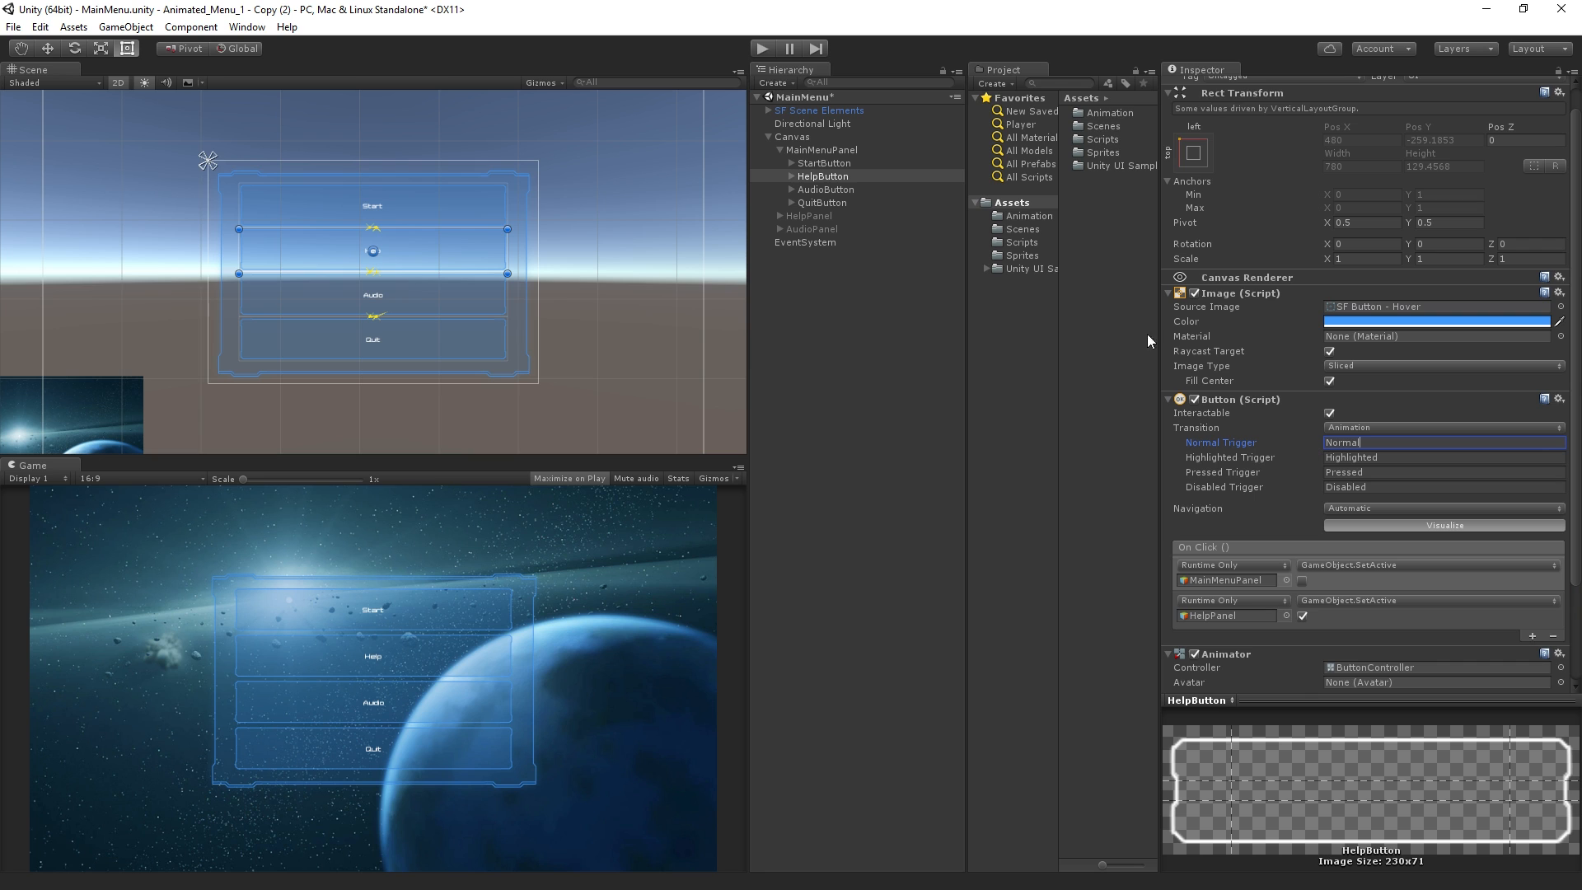
Open the ButtonController assigned to the HelpButton's Animator component for editing
{"action": "scroll", "coordinate": [1333, 443], "scroll_direction": "down", "scroll_amount": 3}
{"action": "scroll", "coordinate": [1333, 443], "scroll_direction": "down", "scroll_amount": 2}
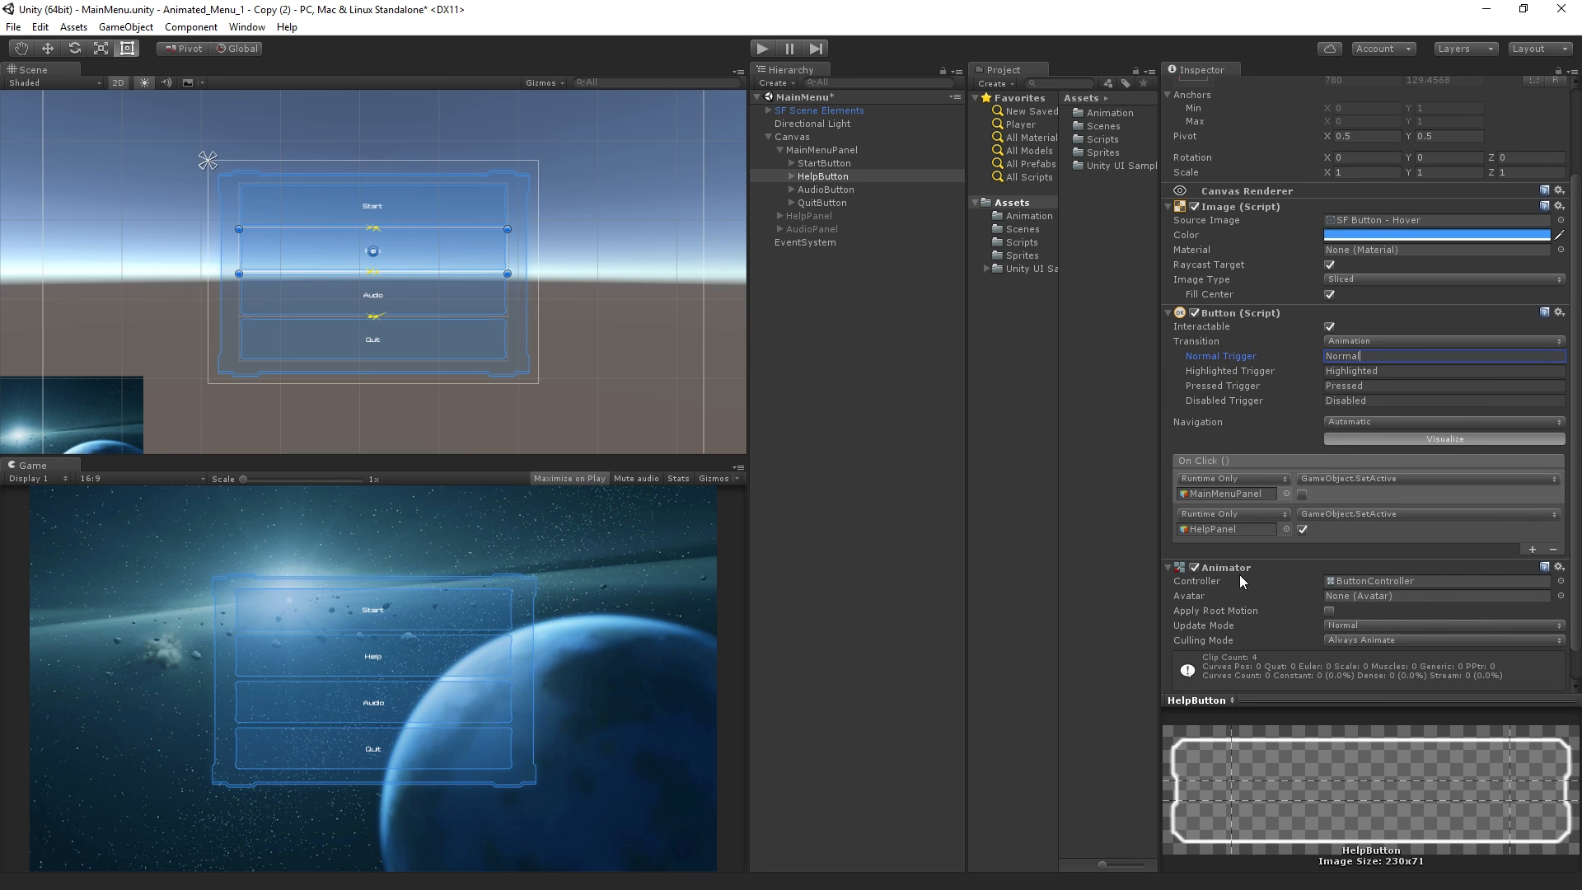
{"action": "left_click", "coordinate": [1297, 640]}
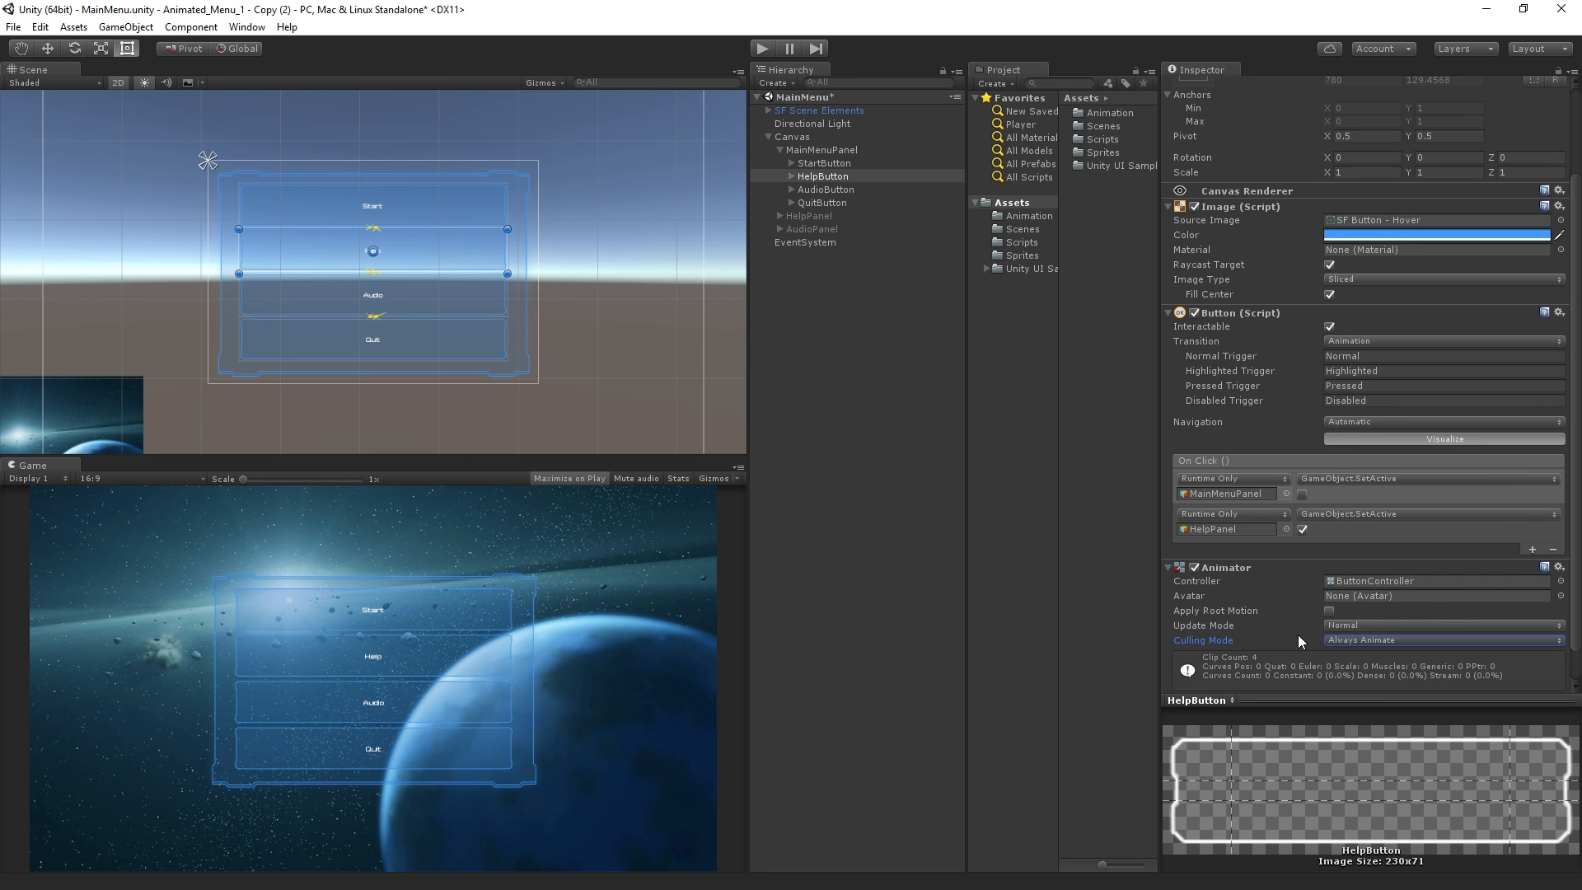
{"action": "double_click", "coordinate": [1380, 581]}
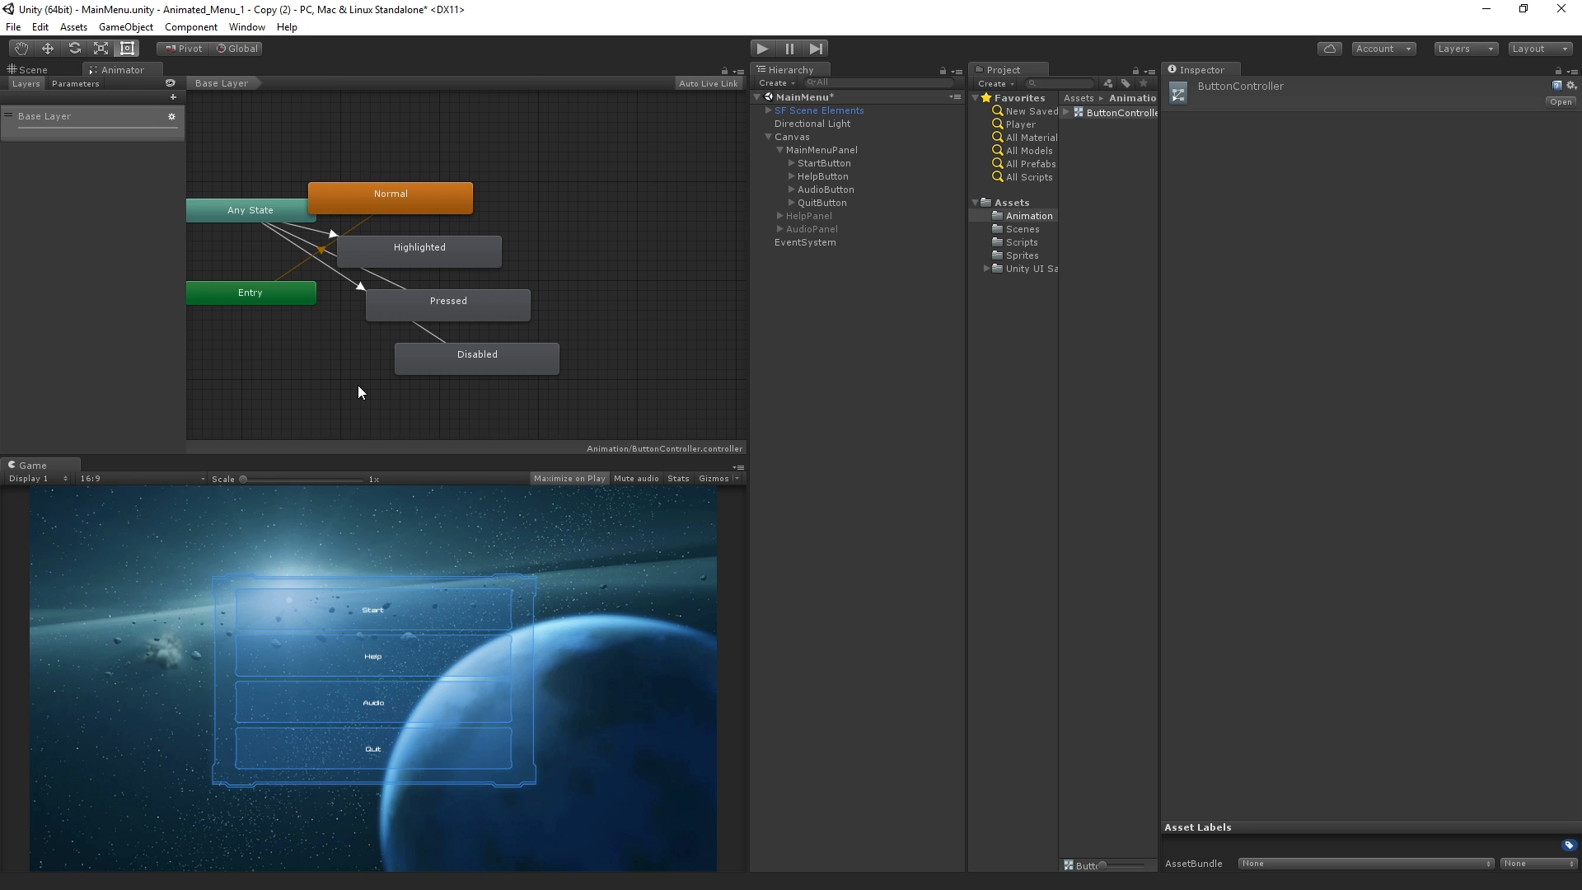
Line up the Normal, Highlighted, Pressed and Disabled states in one vertical column in the state graph
{"action": "left_click_drag", "start_coordinate": [403, 203], "coordinate": [515, 193]}
{"action": "left_click_drag", "start_coordinate": [432, 258], "coordinate": [513, 242]}
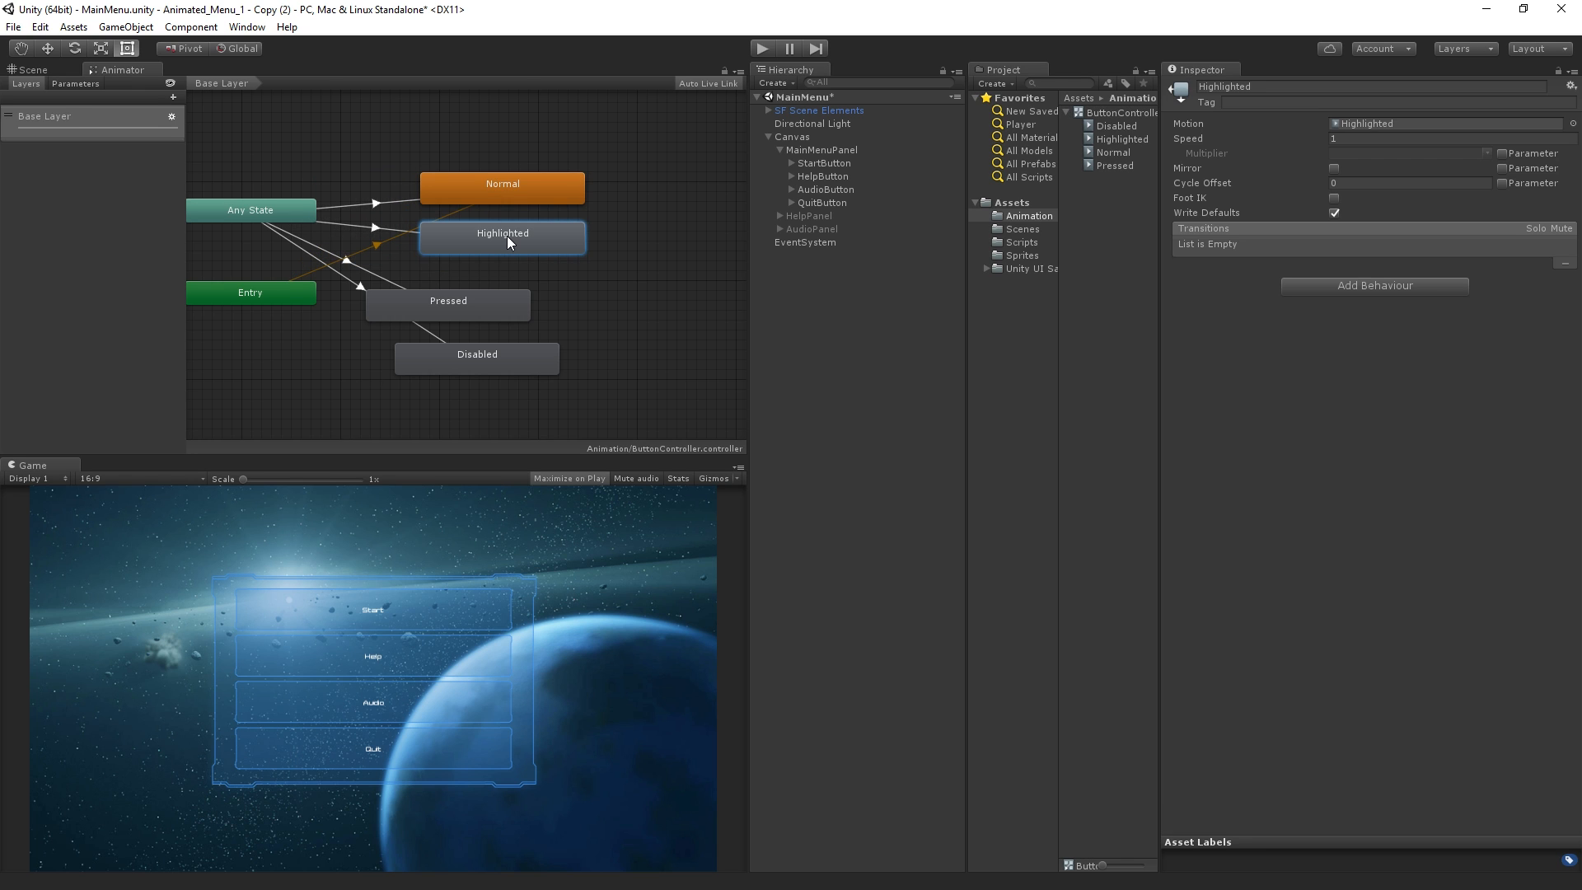
{"action": "left_click_drag", "start_coordinate": [443, 308], "coordinate": [498, 292]}
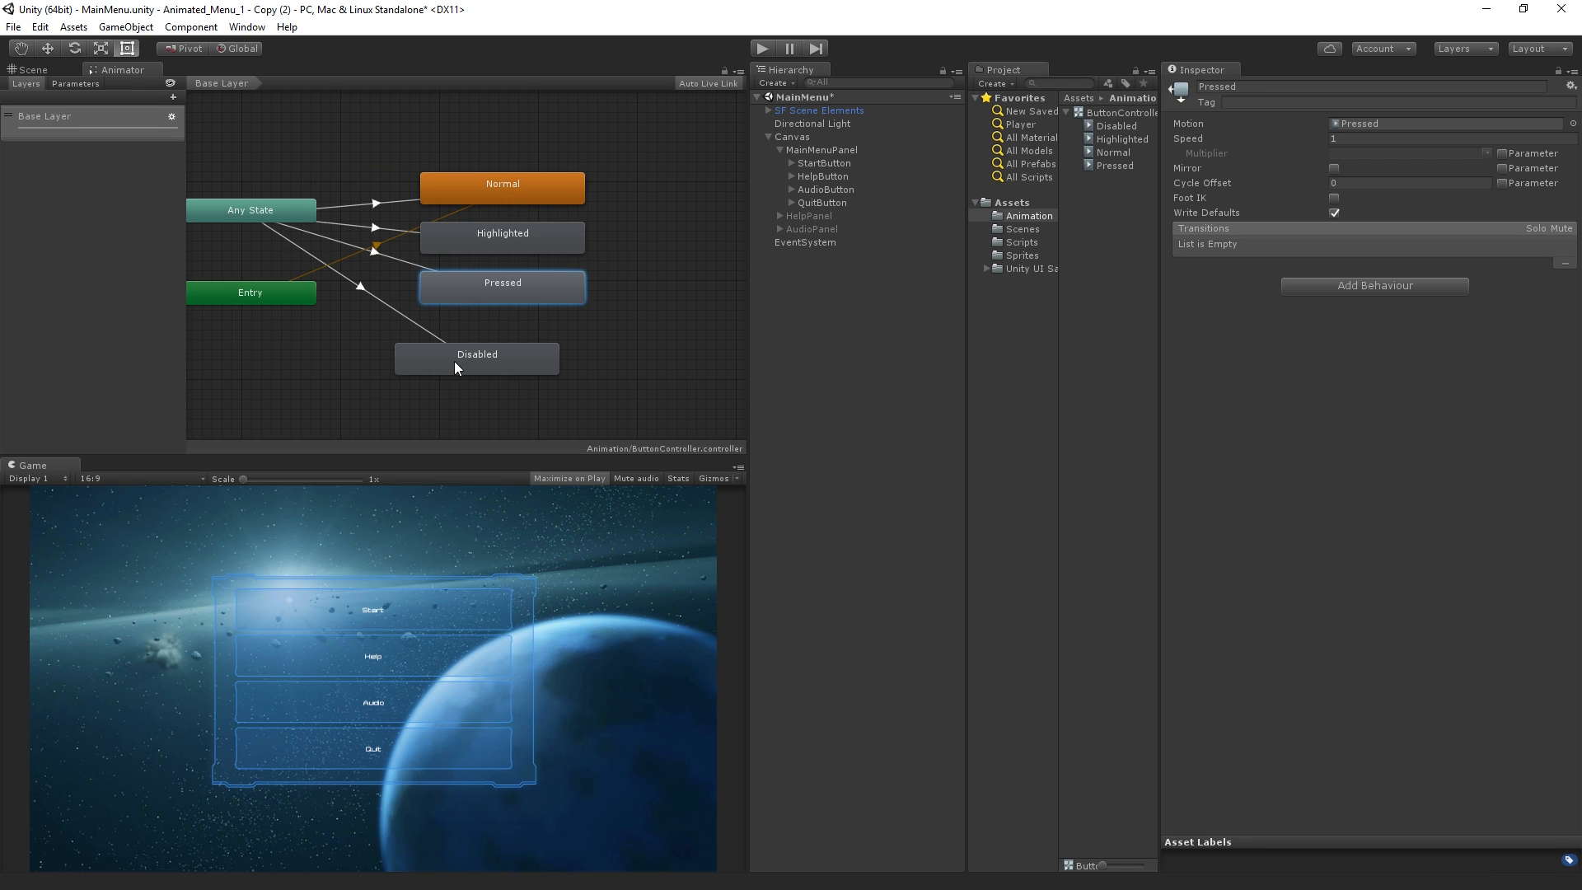
{"action": "left_click_drag", "start_coordinate": [453, 361], "coordinate": [481, 332]}
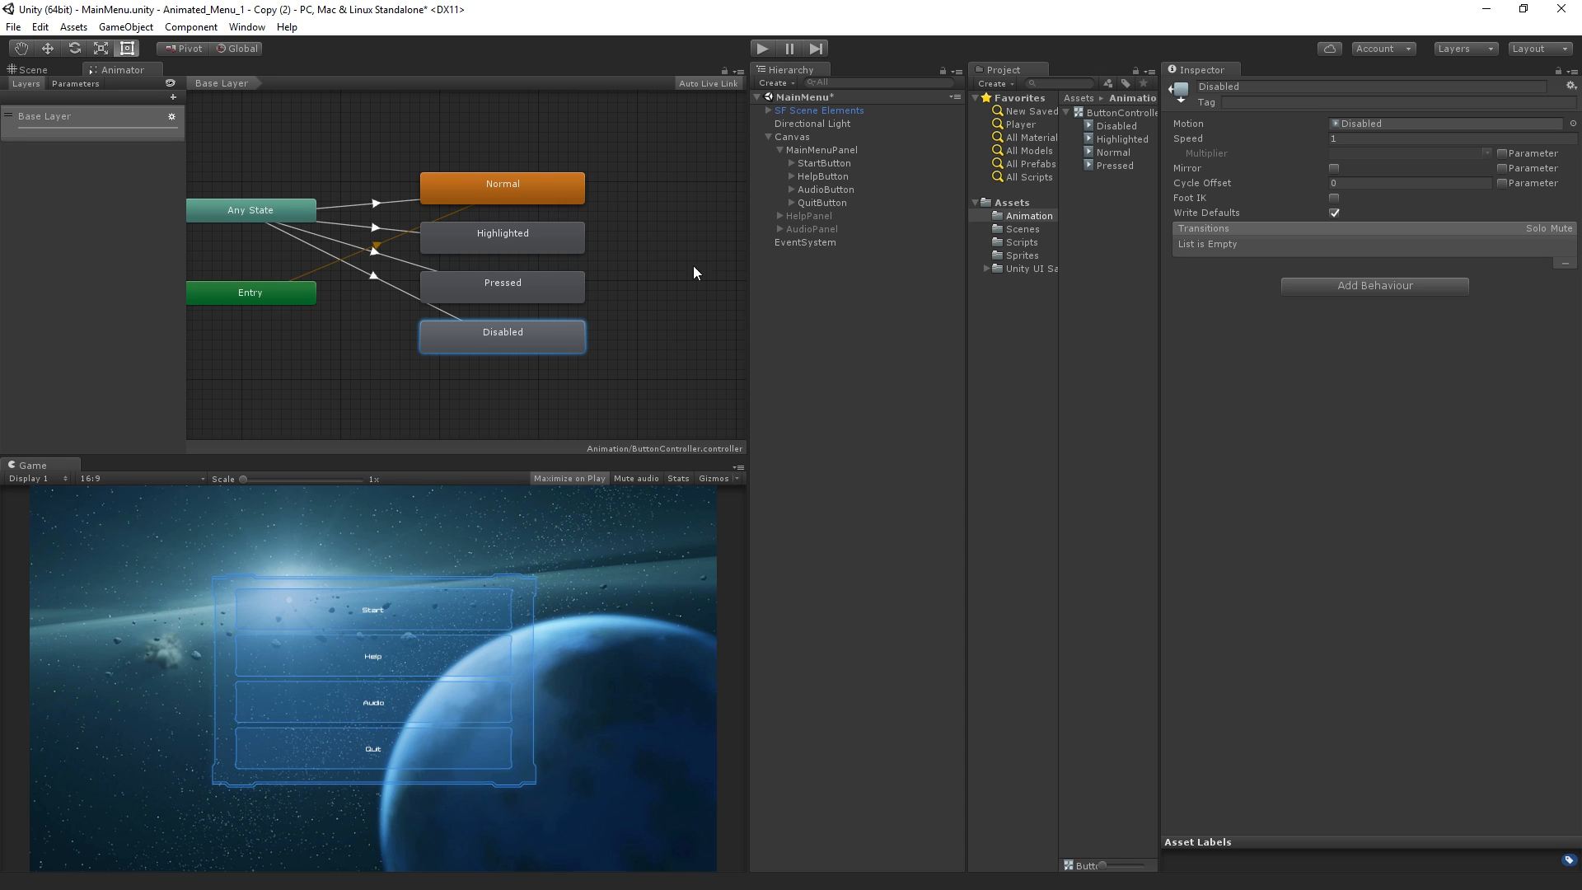
Inspect the settings of the Normal, Highlighted, Pressed and Disabled states one after another
{"action": "left_click", "coordinate": [539, 181]}
{"action": "left_click", "coordinate": [521, 236]}
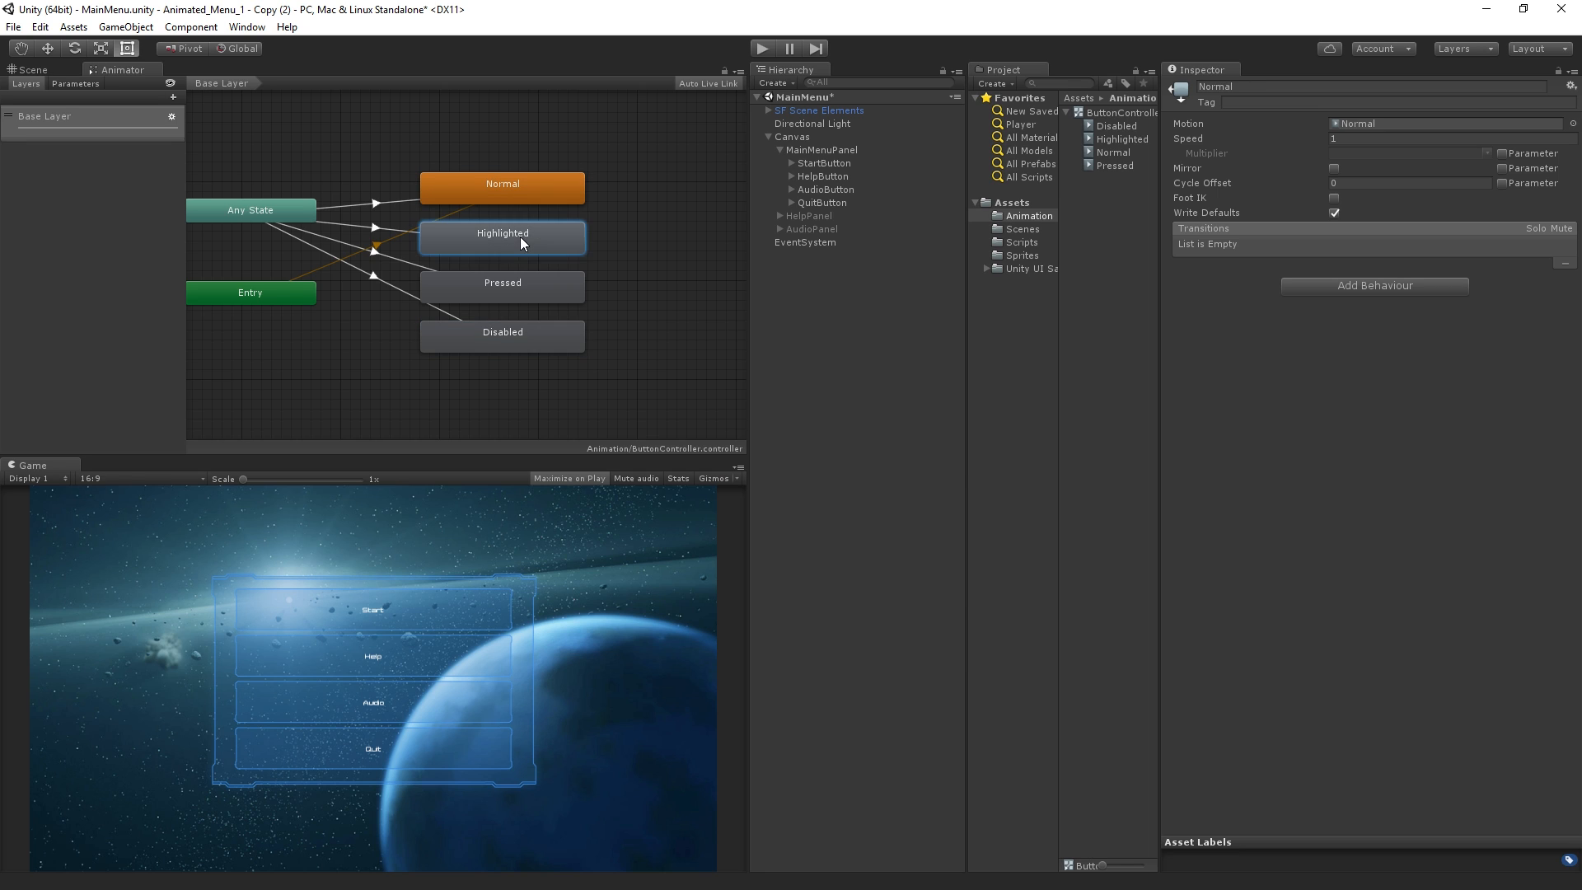
{"action": "left_click", "coordinate": [521, 289]}
{"action": "left_click", "coordinate": [527, 328]}
{"action": "left_click", "coordinate": [534, 186]}
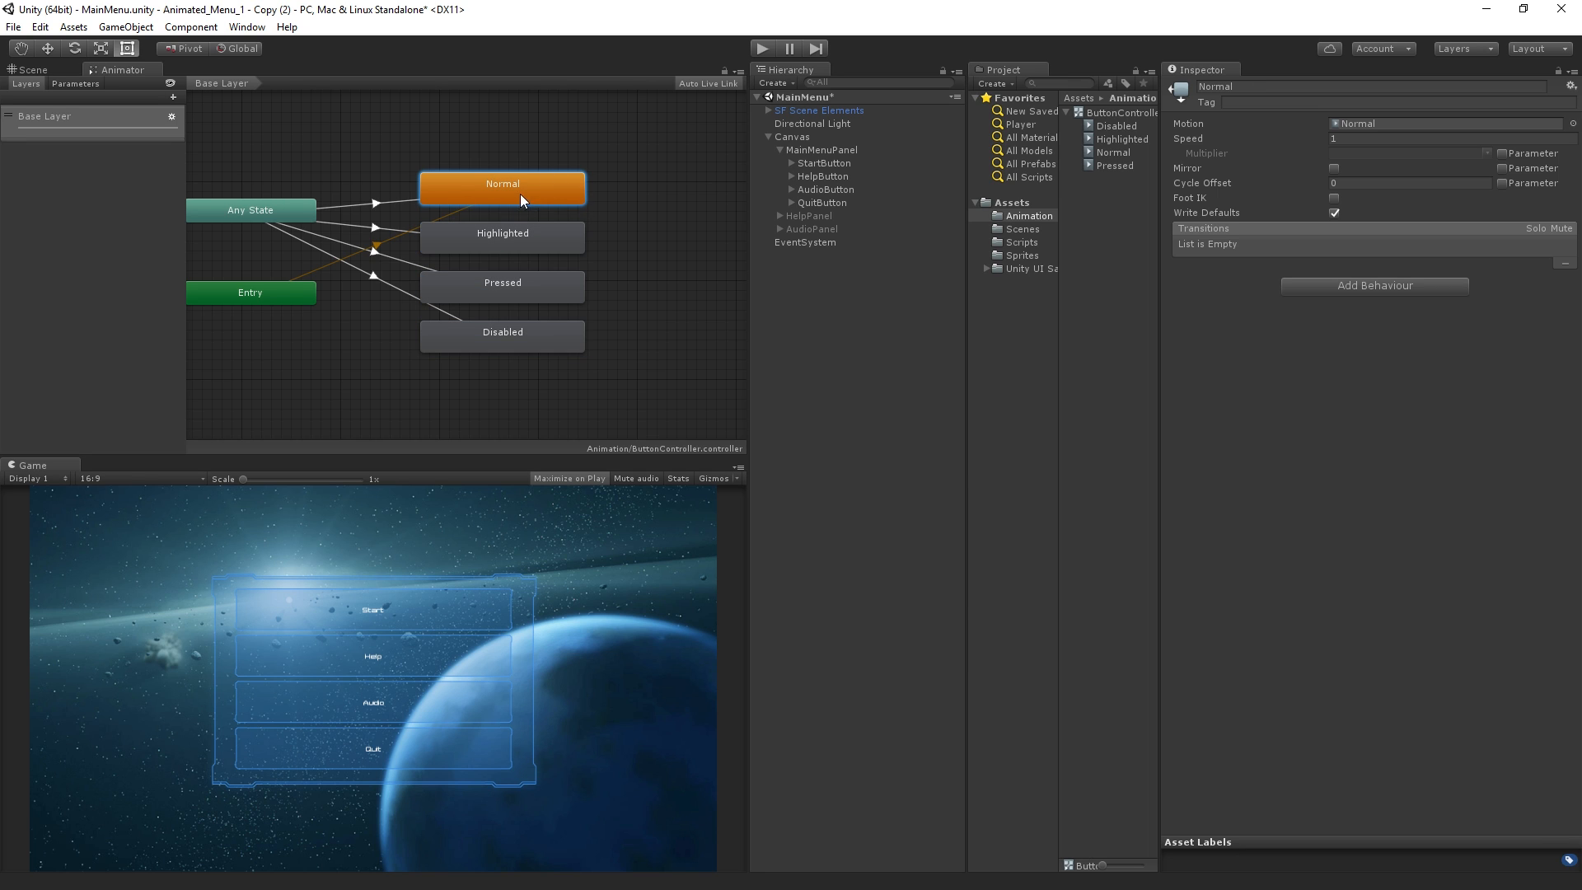
Move the Entry node directly above the Normal state in the state graph
{"action": "left_click", "coordinate": [388, 241]}
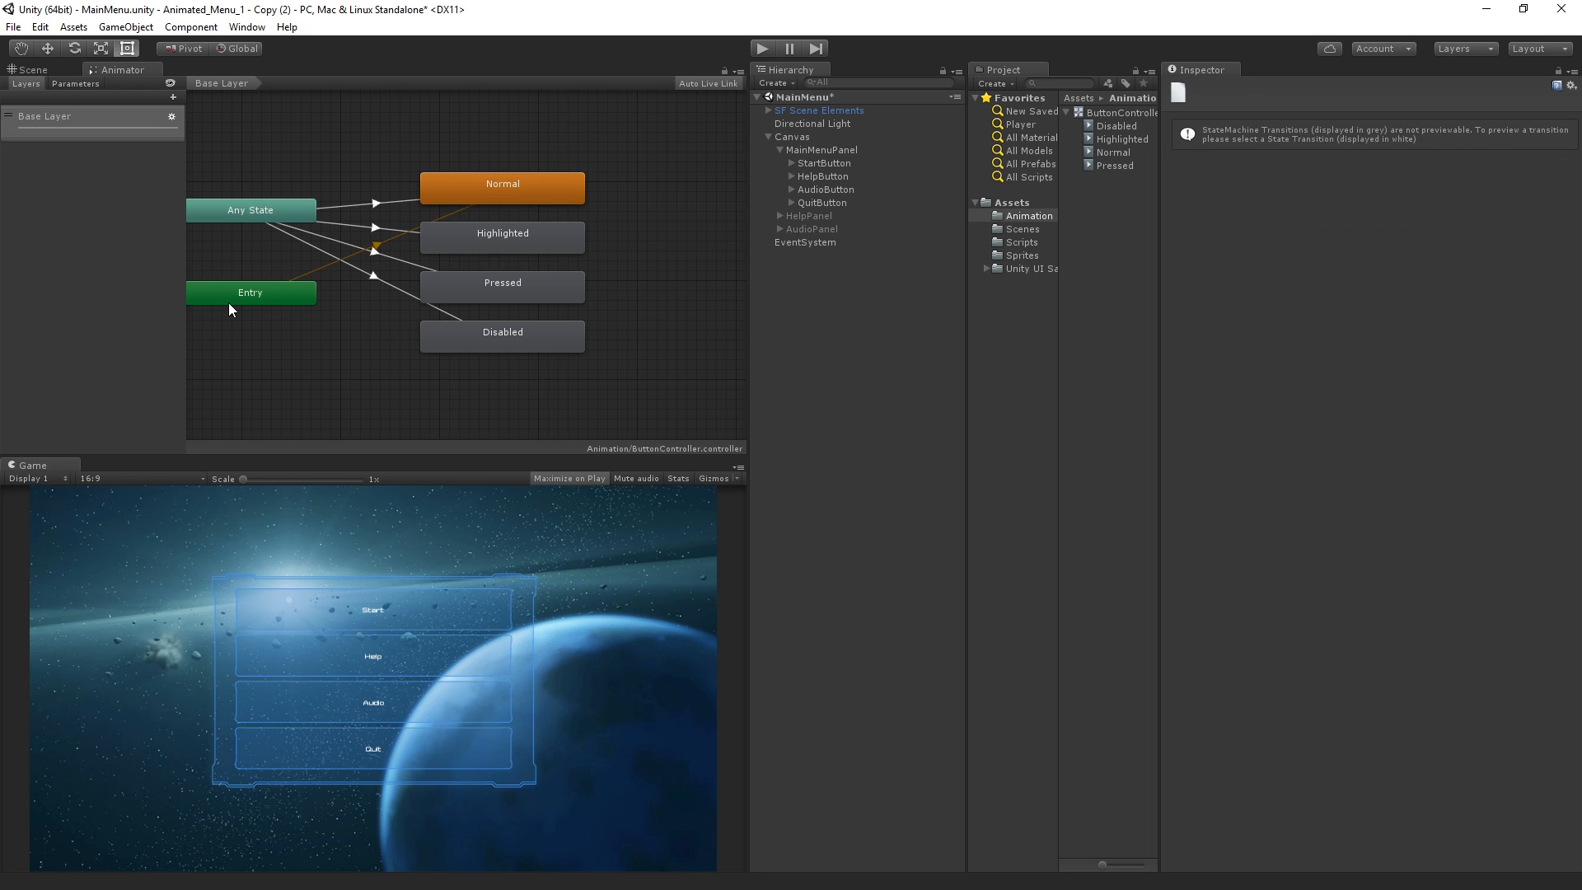
{"action": "left_click_drag", "start_coordinate": [272, 287], "coordinate": [522, 140]}
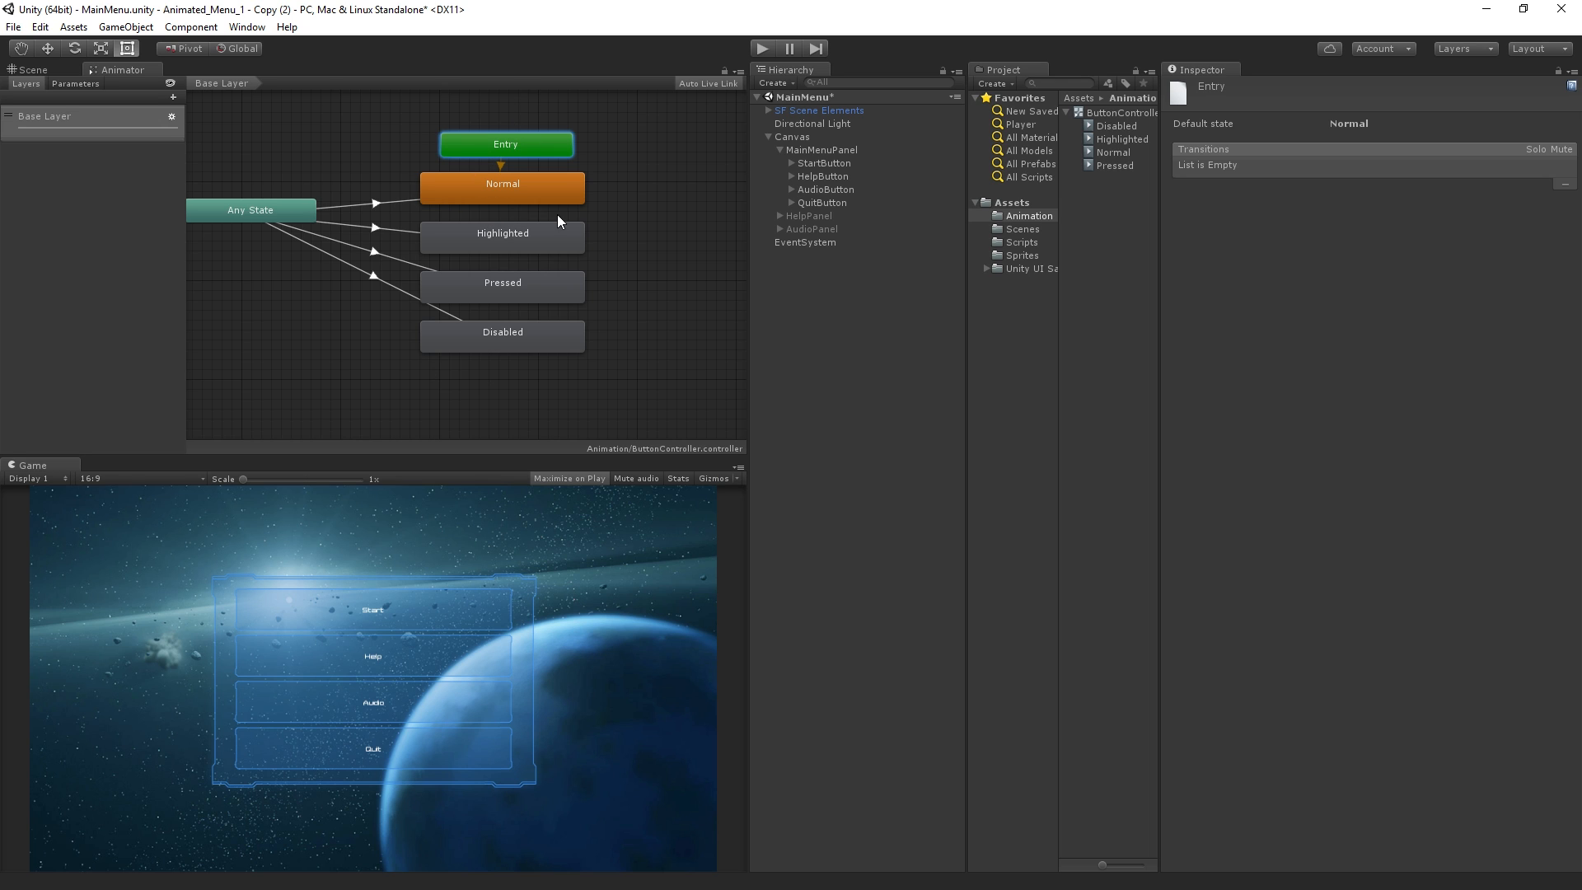
Examine the controller's parameters and the condition on the transition from Any State to Normal
{"action": "left_click", "coordinate": [512, 194]}
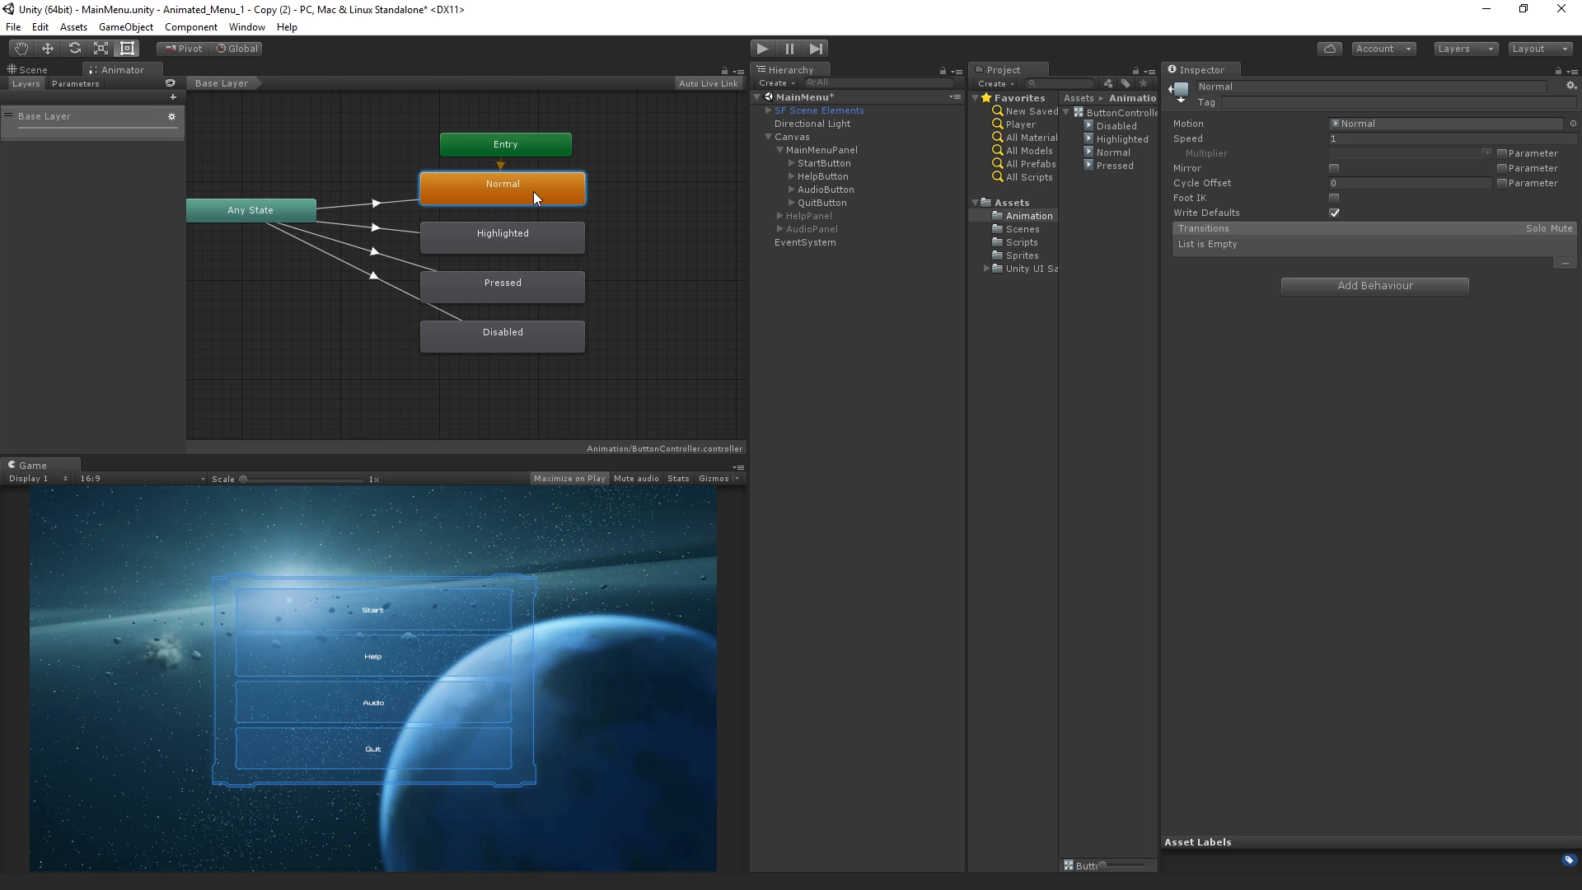
{"action": "left_click", "coordinate": [92, 85]}
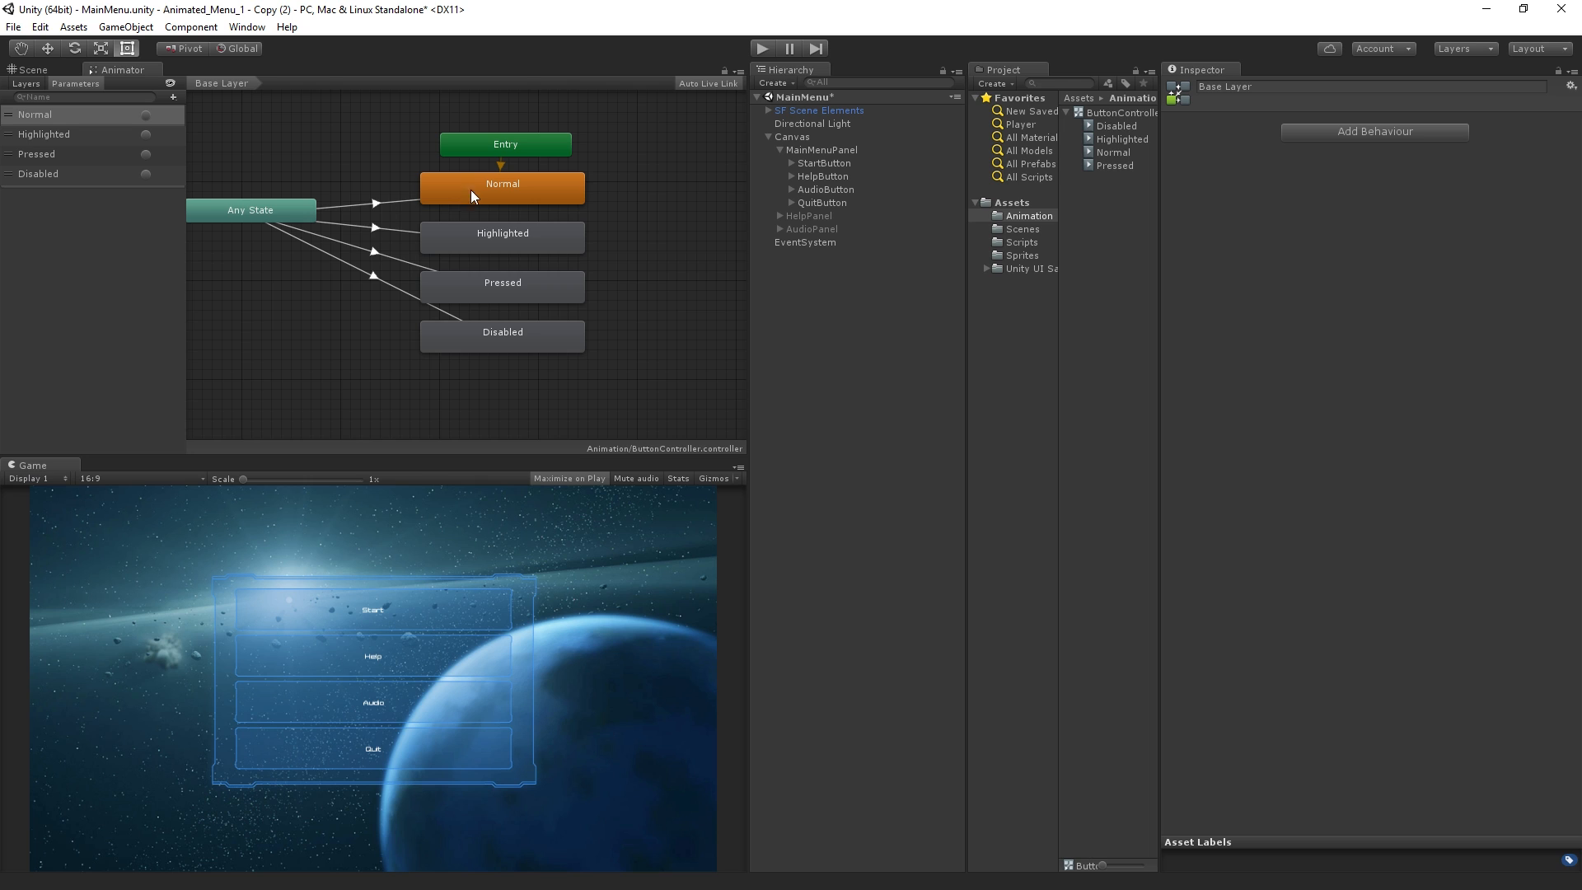
{"action": "left_click", "coordinate": [375, 204]}
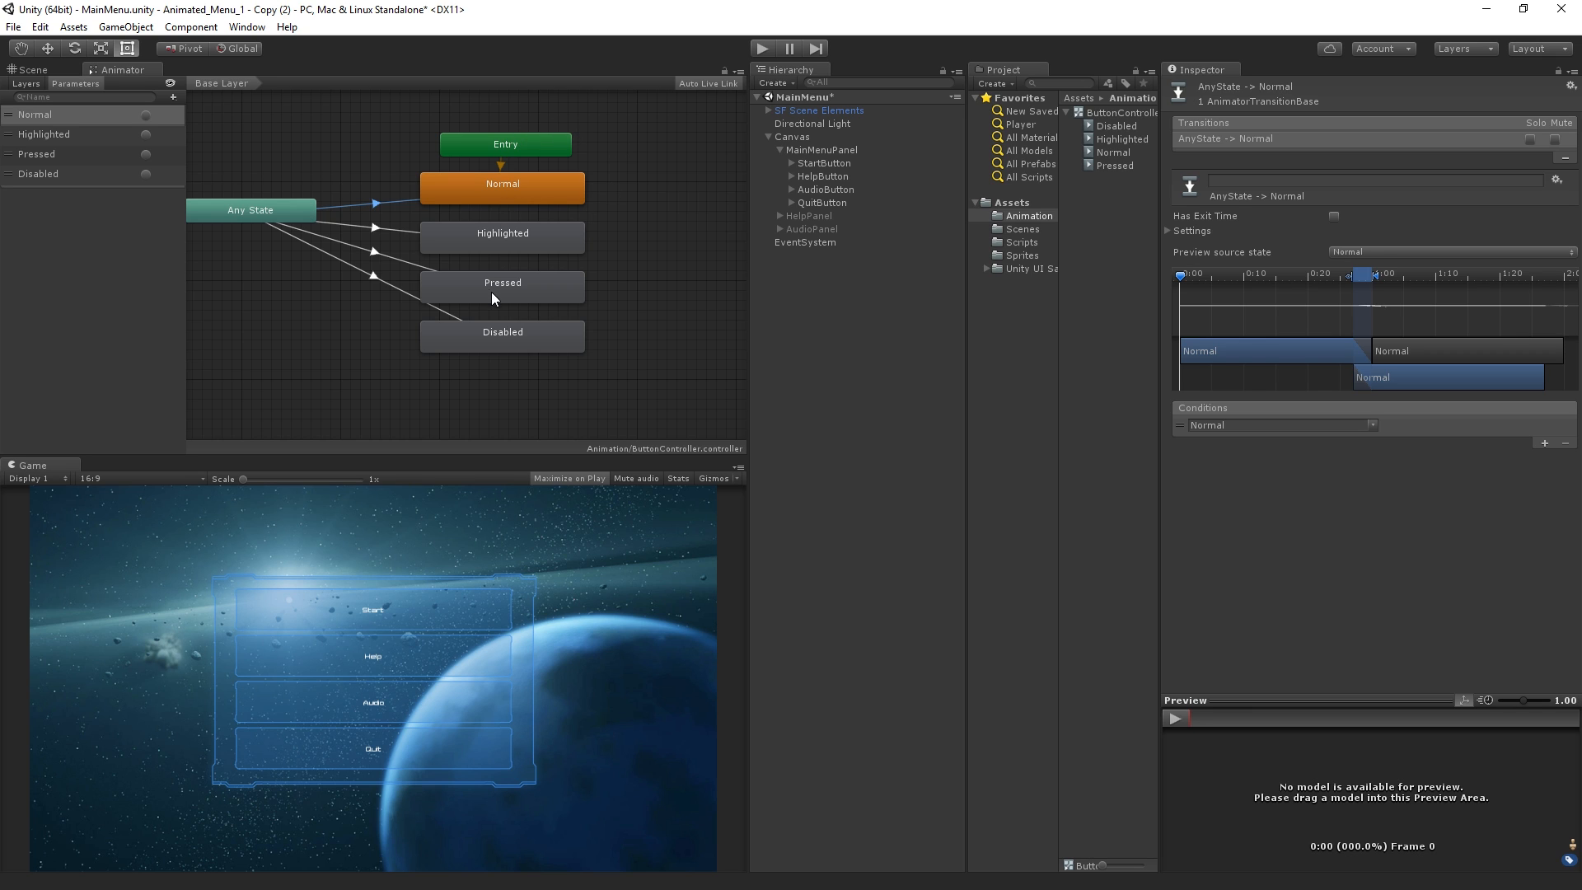
{"action": "left_click", "coordinate": [501, 242]}
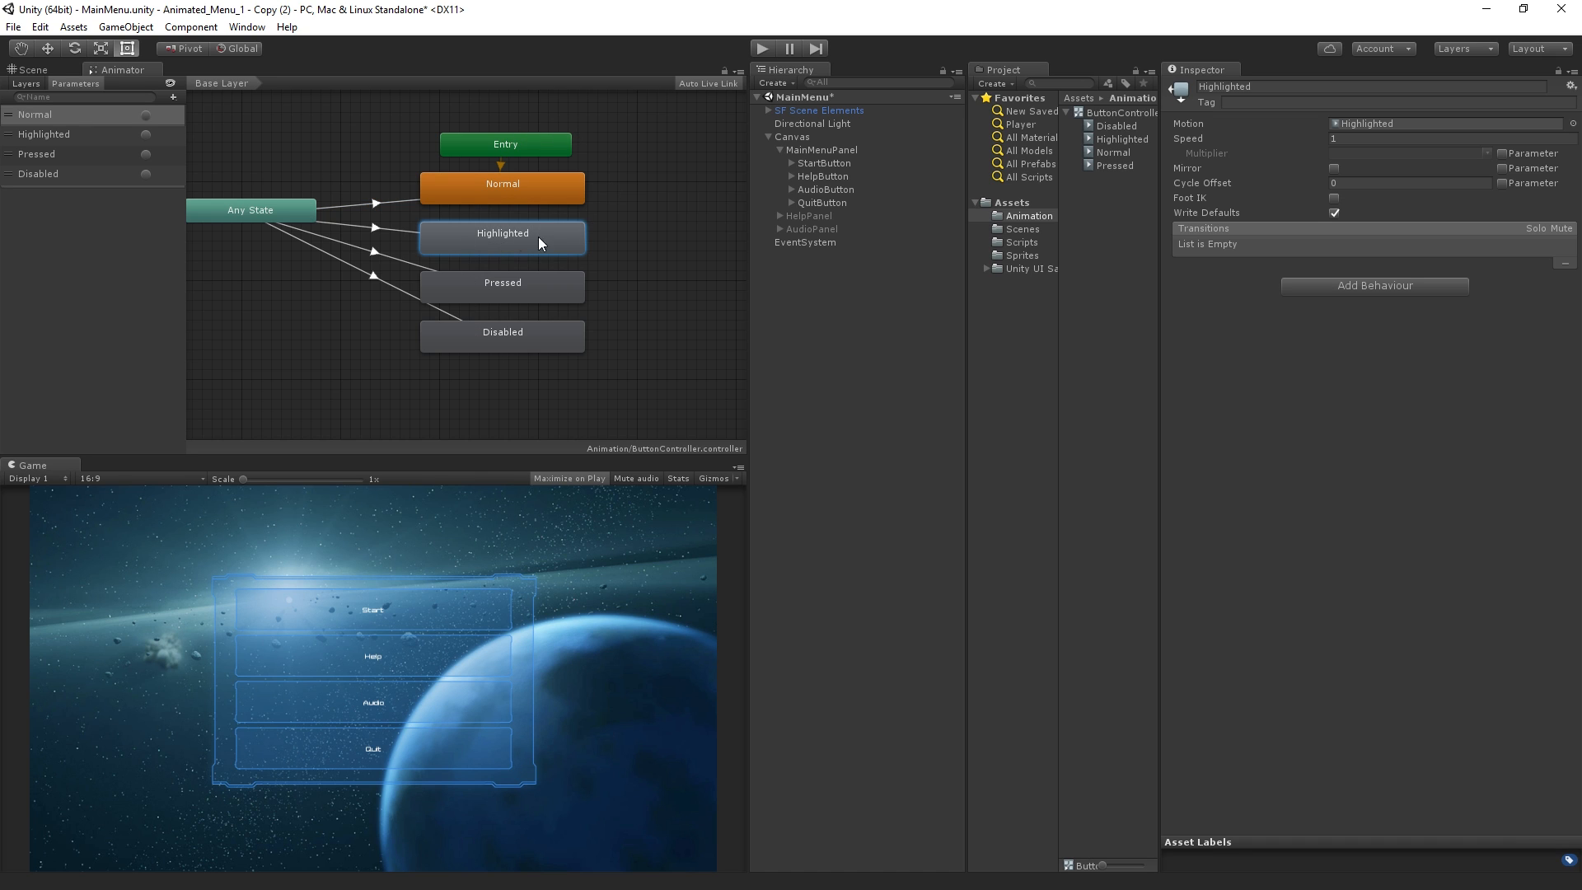
Open the Animation window for HelpButton and dock it beside the Animator view
{"action": "left_click", "coordinate": [856, 176]}
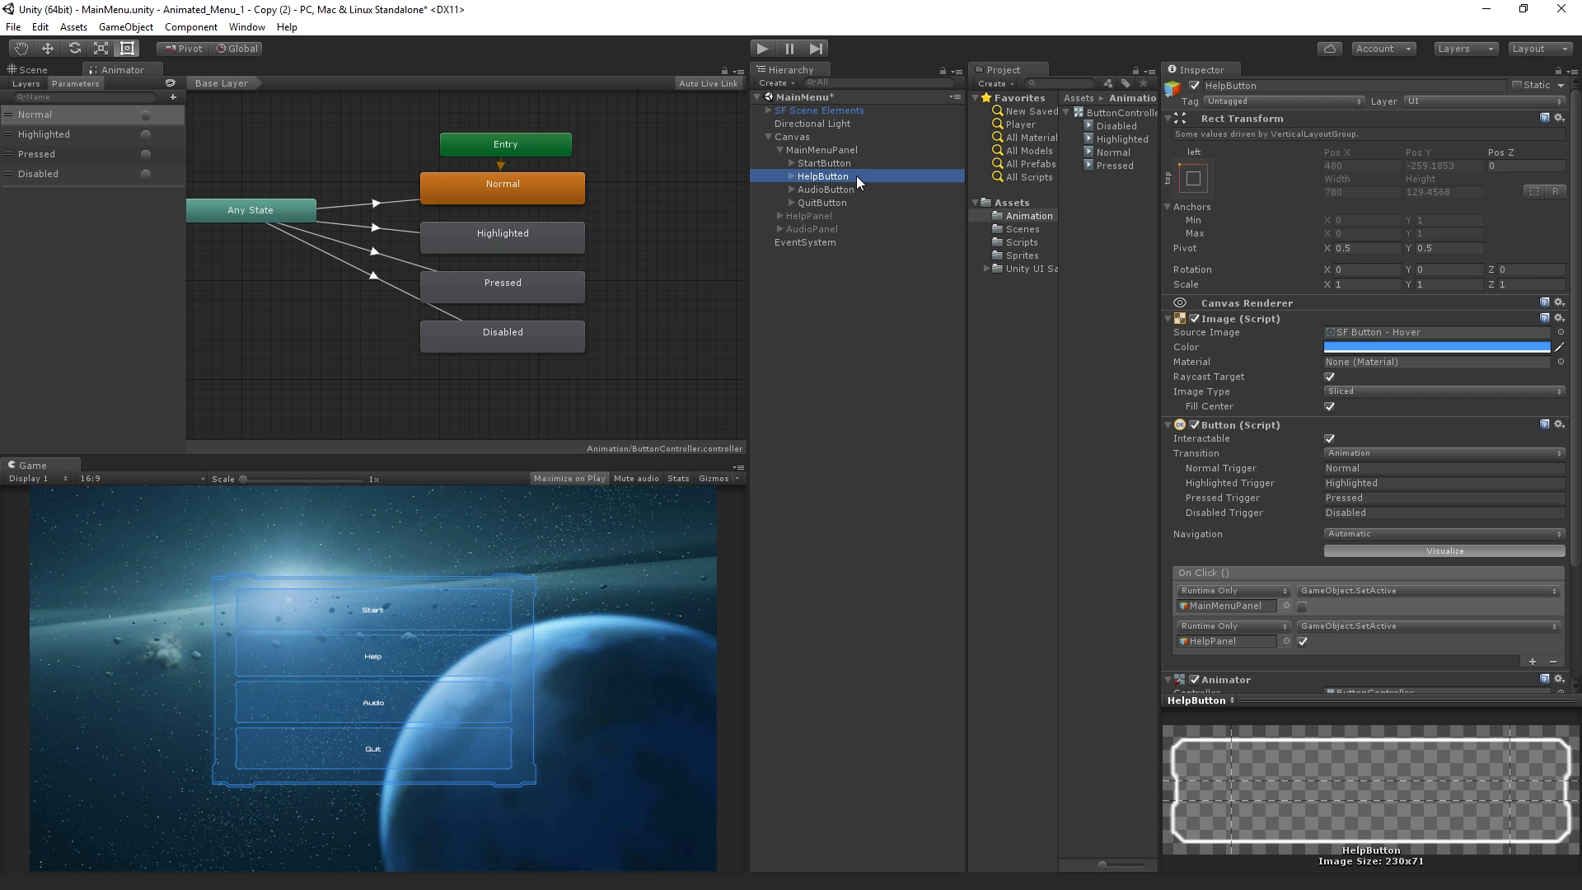
{"action": "left_click", "coordinate": [246, 27]}
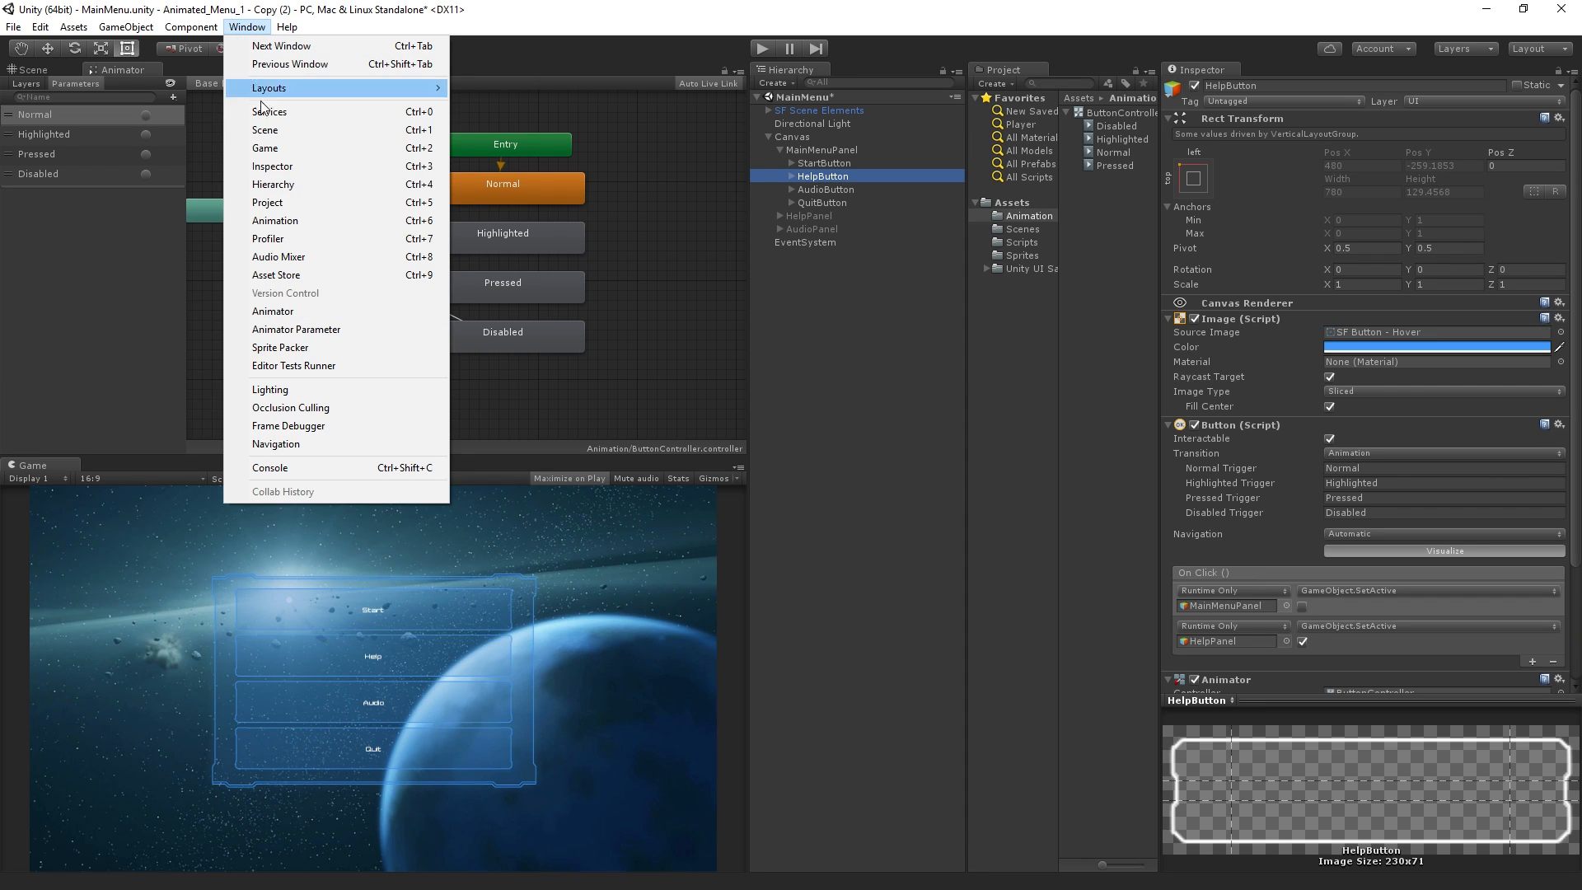
{"action": "left_click", "coordinate": [364, 221]}
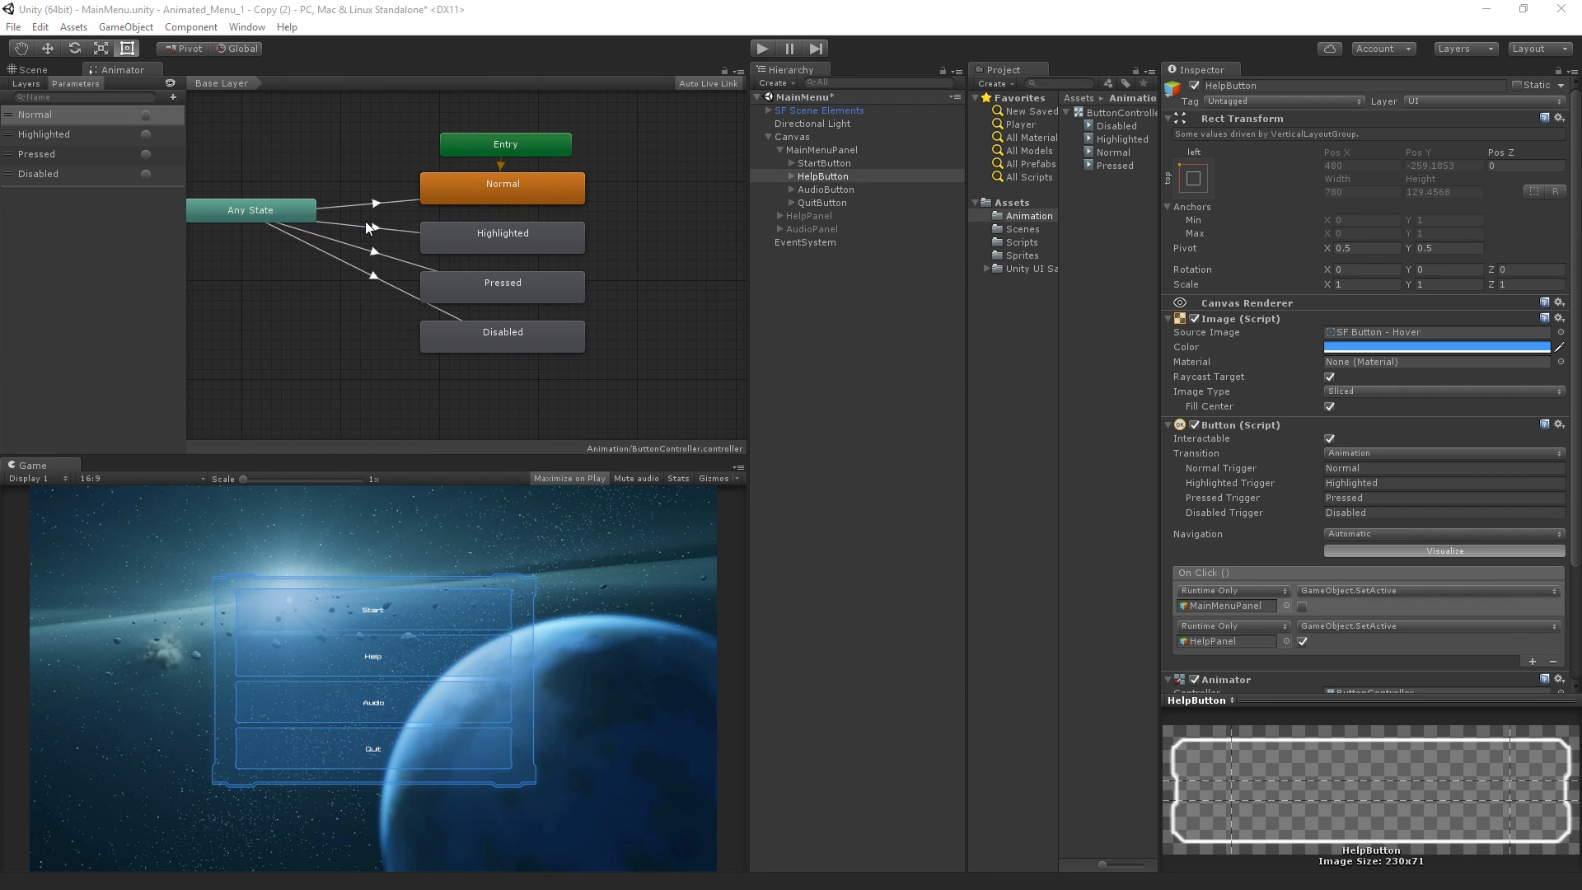
{"action": "left_click_drag", "start_coordinate": [1516, 234], "coordinate": [197, 77]}
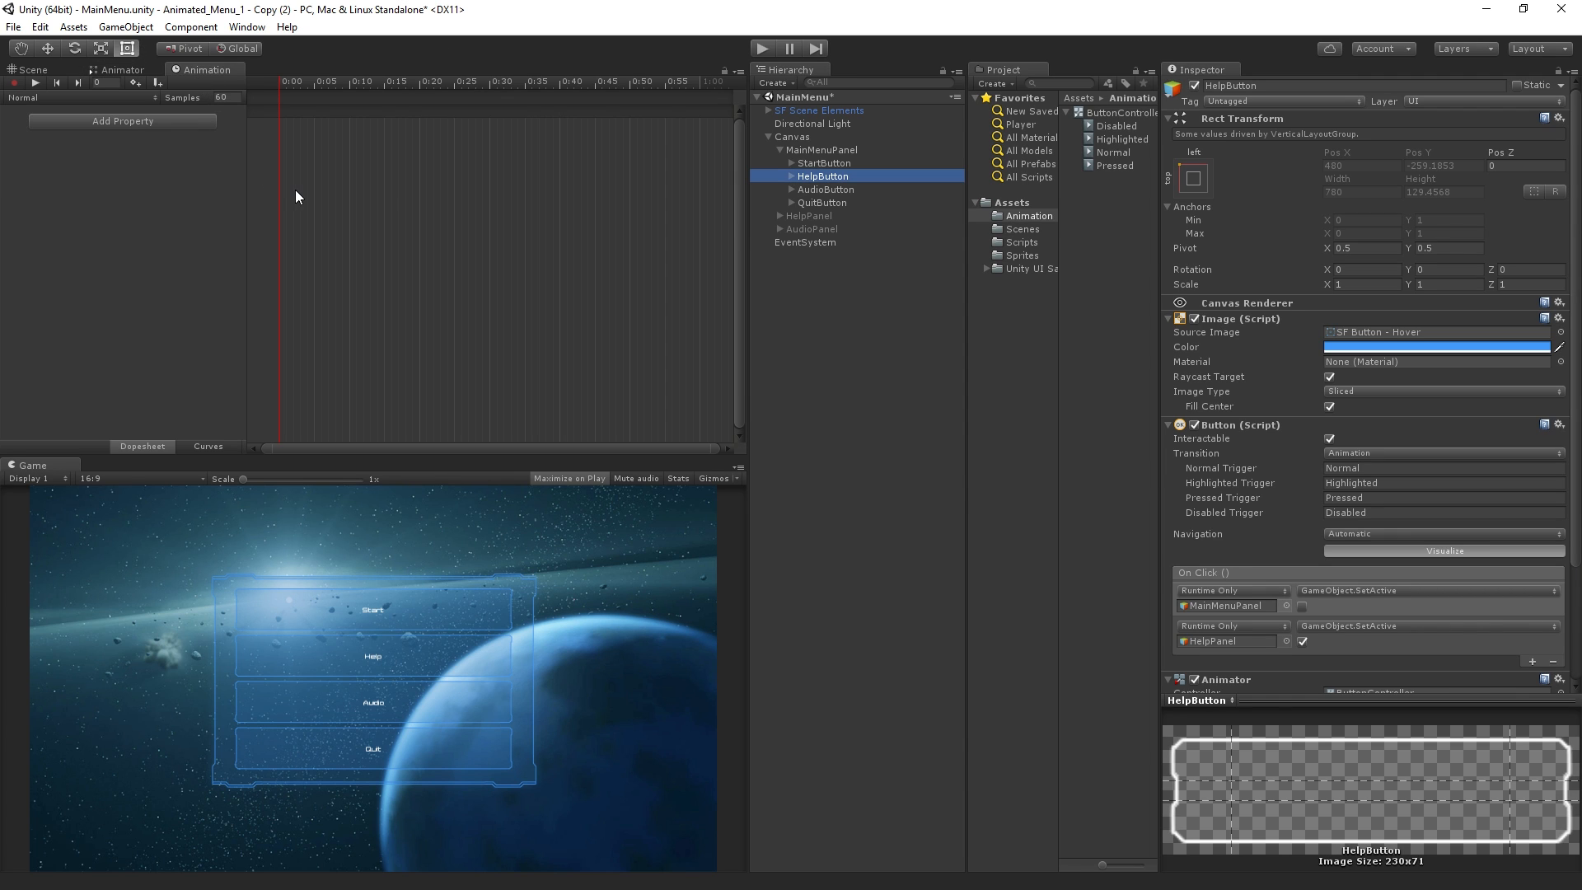
Switch the clip being edited for HelpButton to Highlighted
{"action": "left_click", "coordinate": [210, 68]}
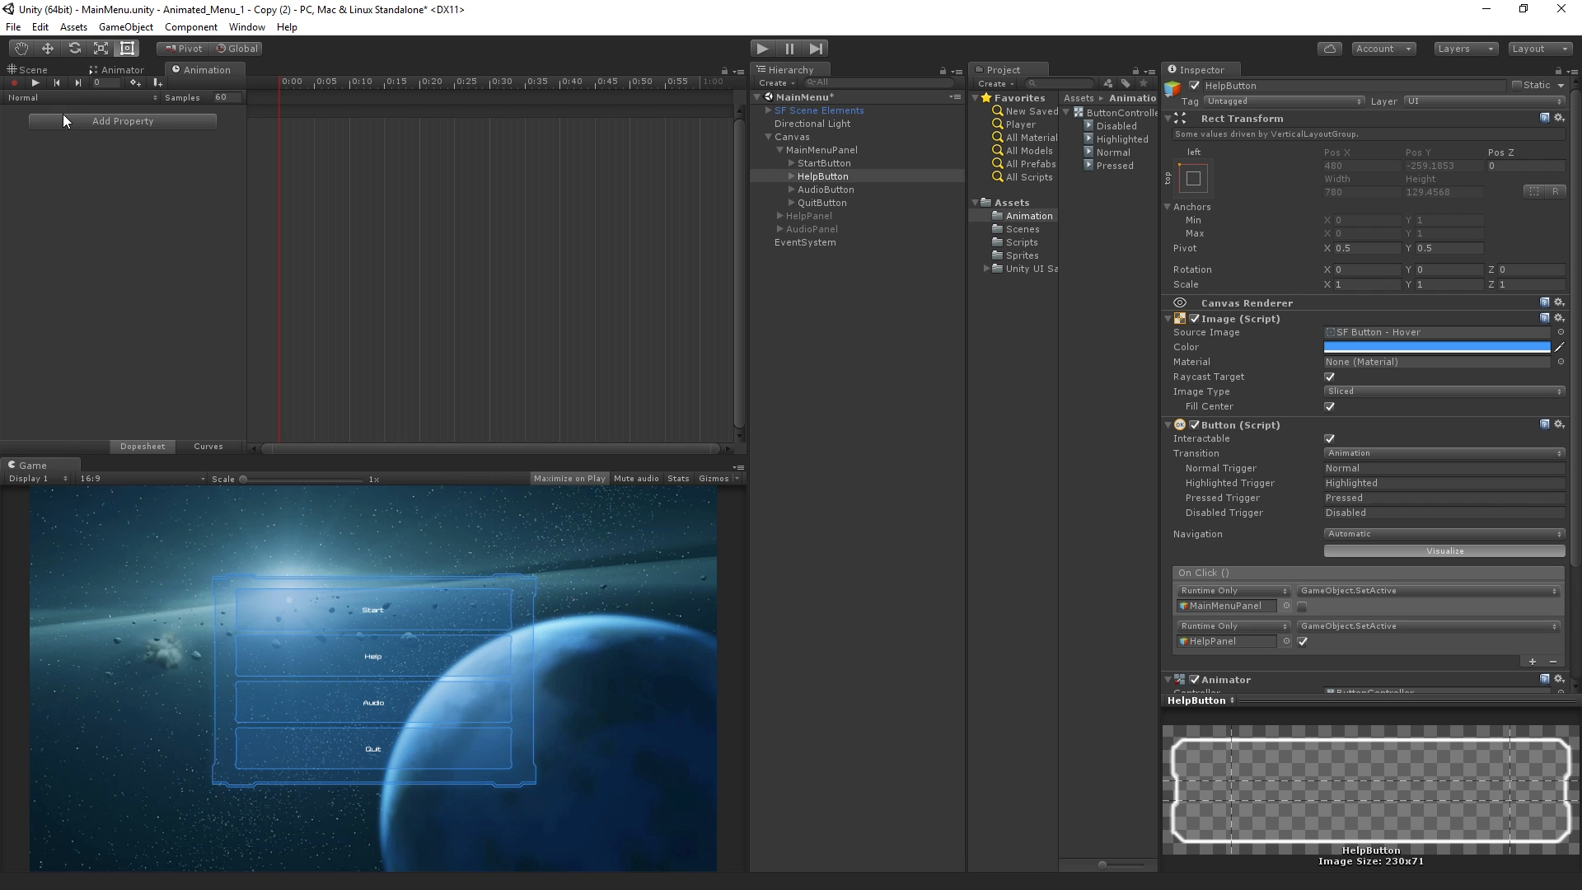
{"action": "left_click", "coordinate": [90, 98]}
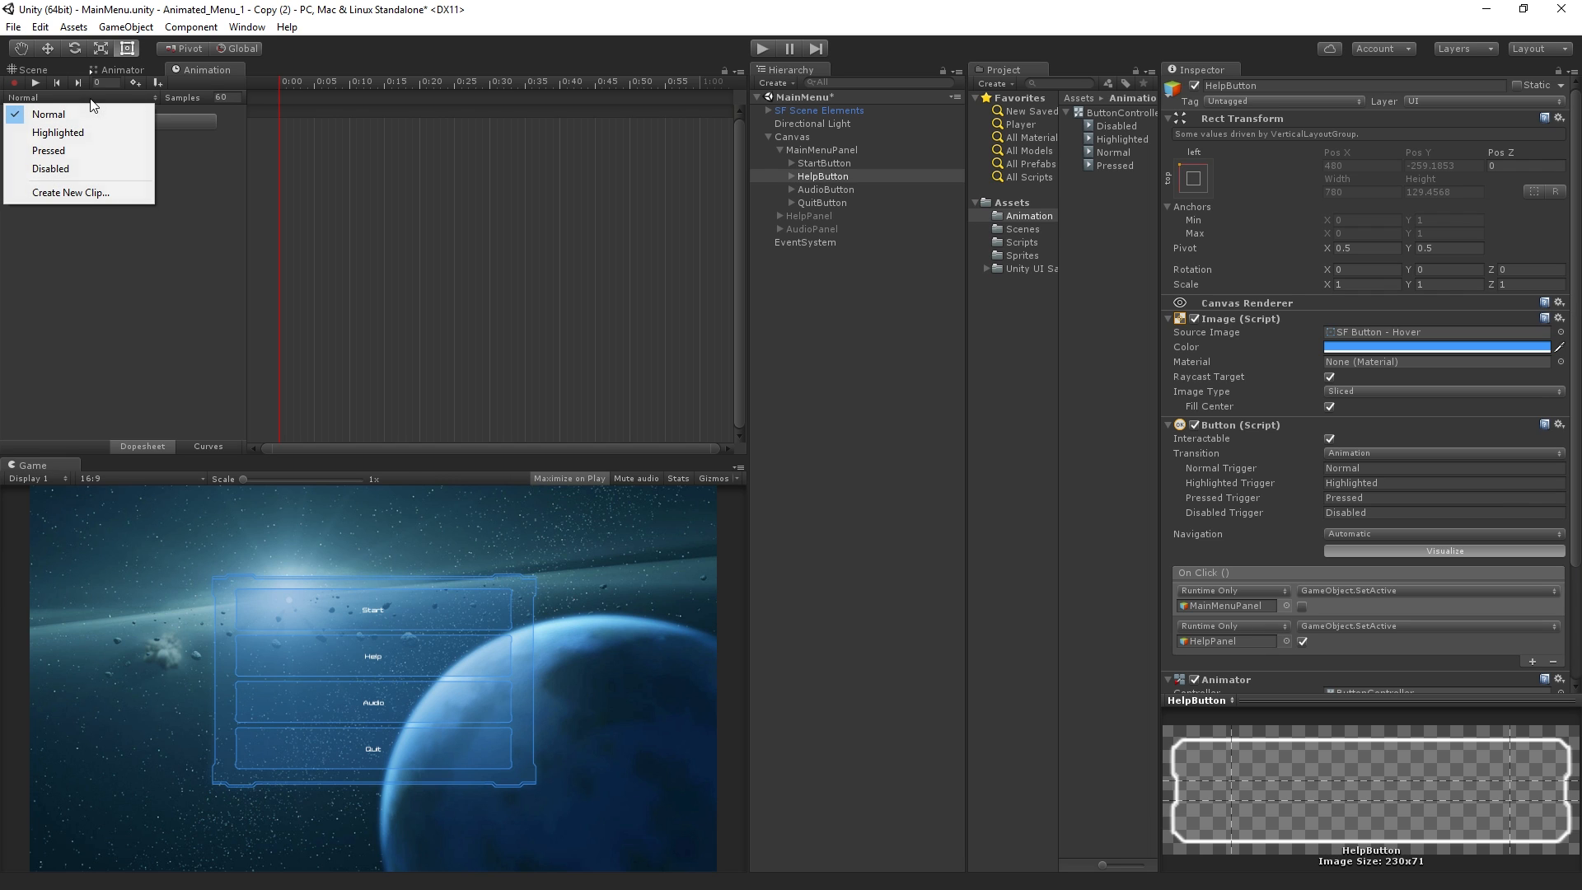
{"action": "left_click", "coordinate": [135, 132]}
Try adding the Rect Transform Anchor Max property to the Highlighted clip and remove it again
{"action": "left_click", "coordinate": [196, 122]}
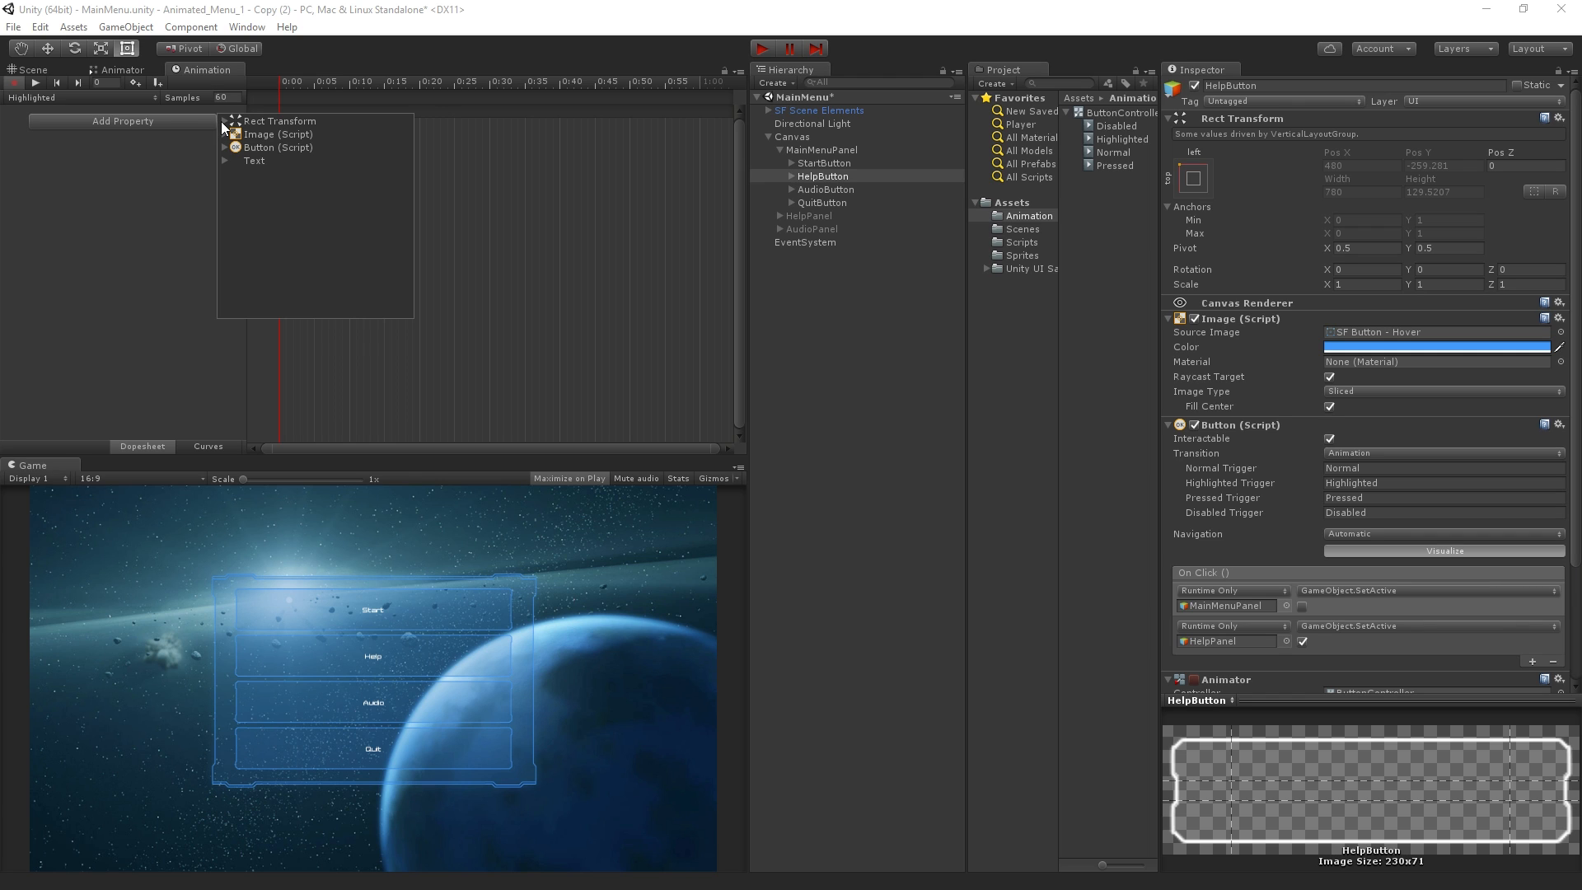
{"action": "left_click", "coordinate": [224, 121]}
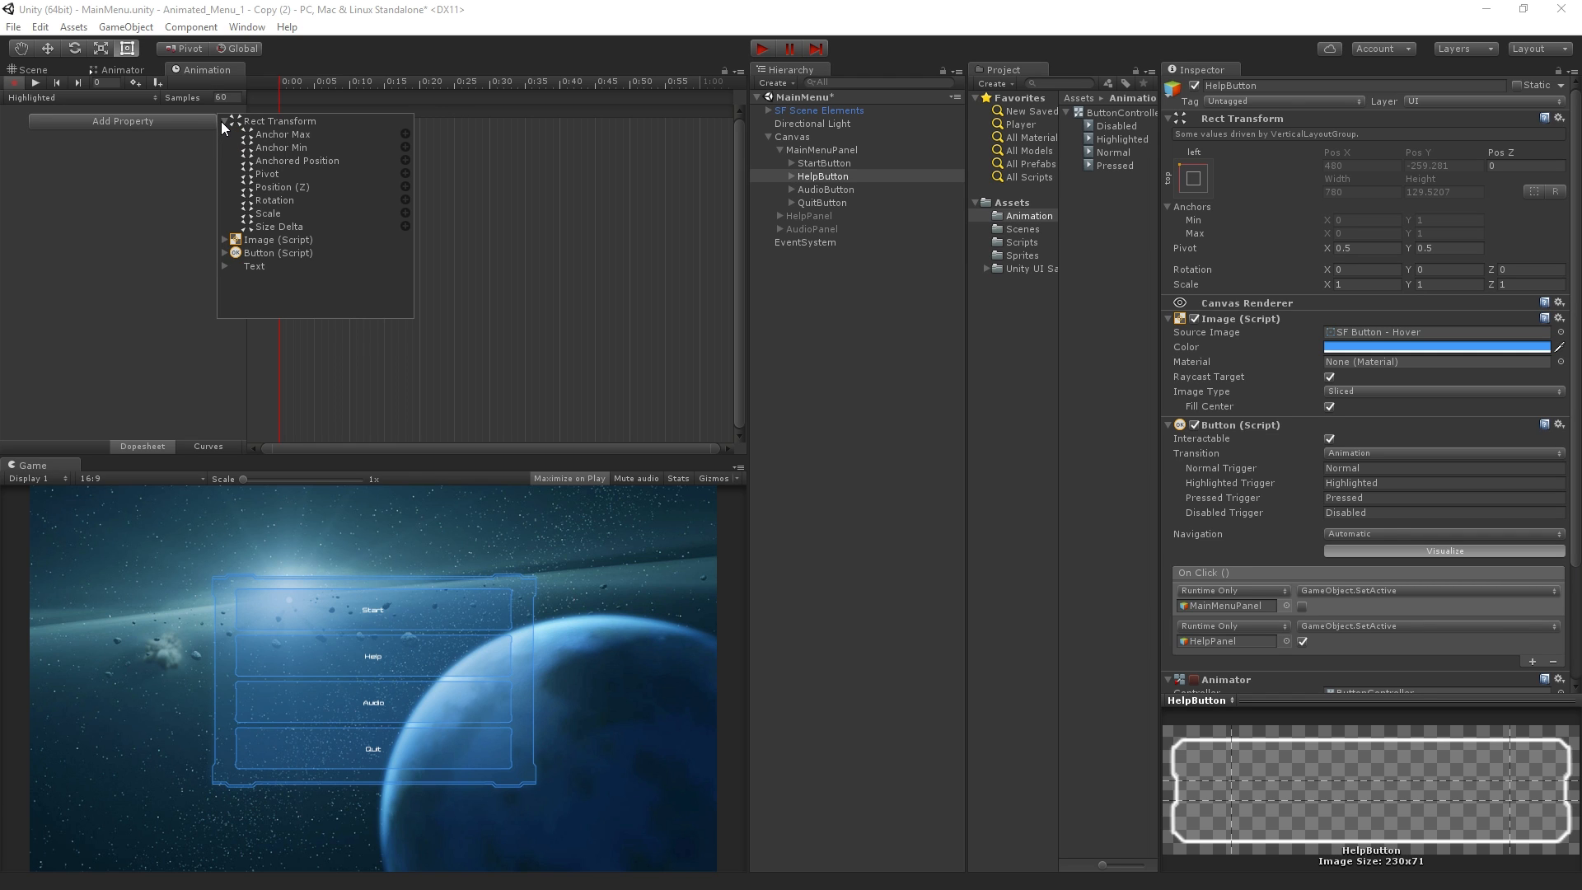
{"action": "left_click", "coordinate": [406, 134]}
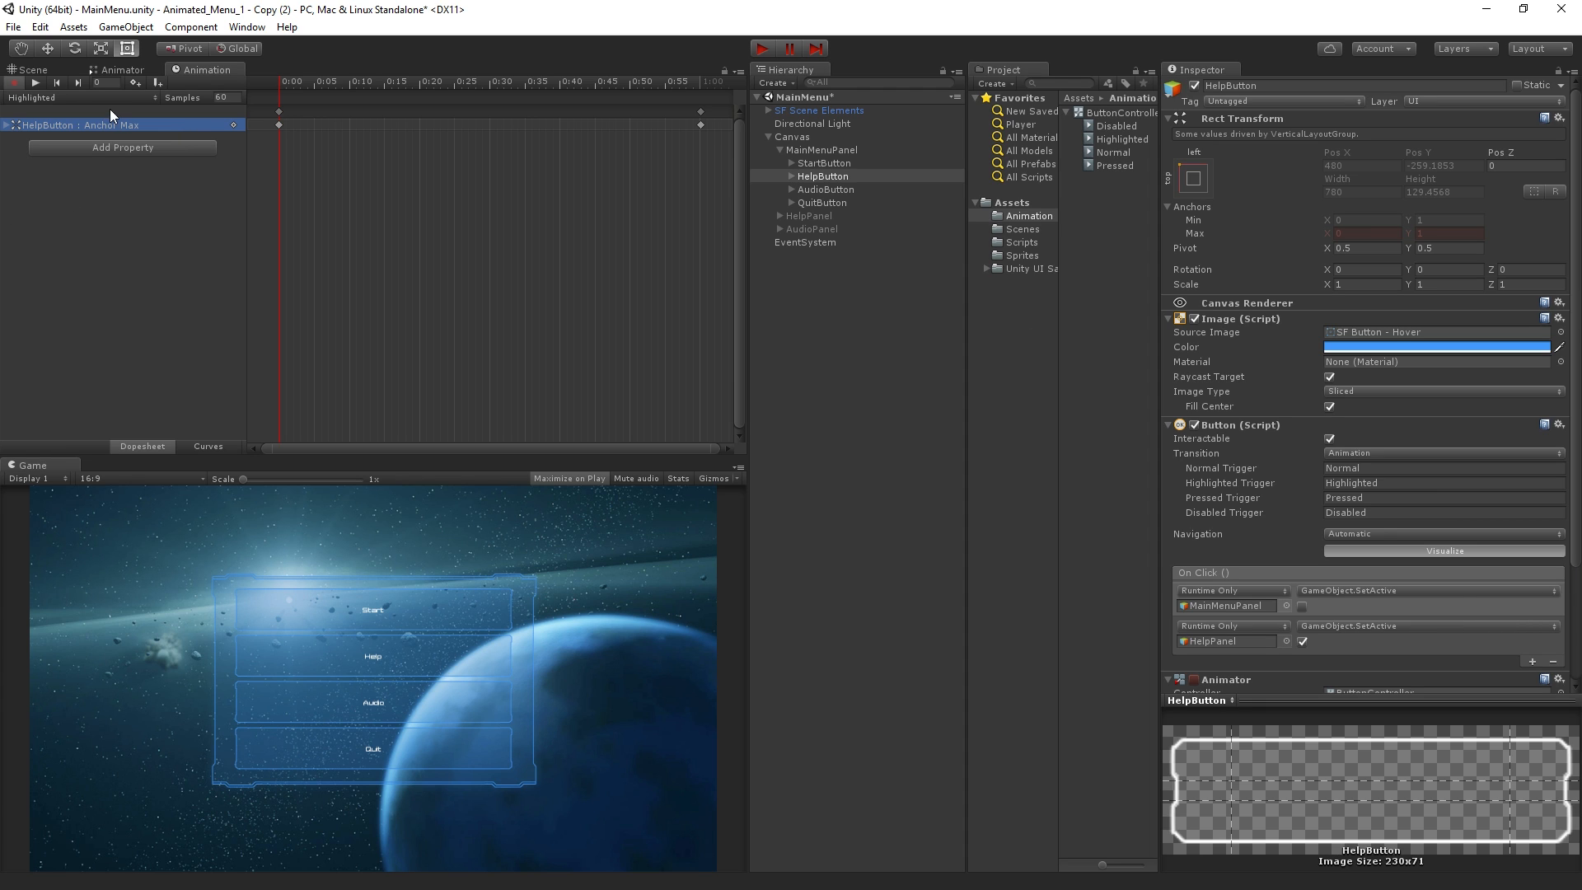
{"action": "right_click", "coordinate": [134, 125]}
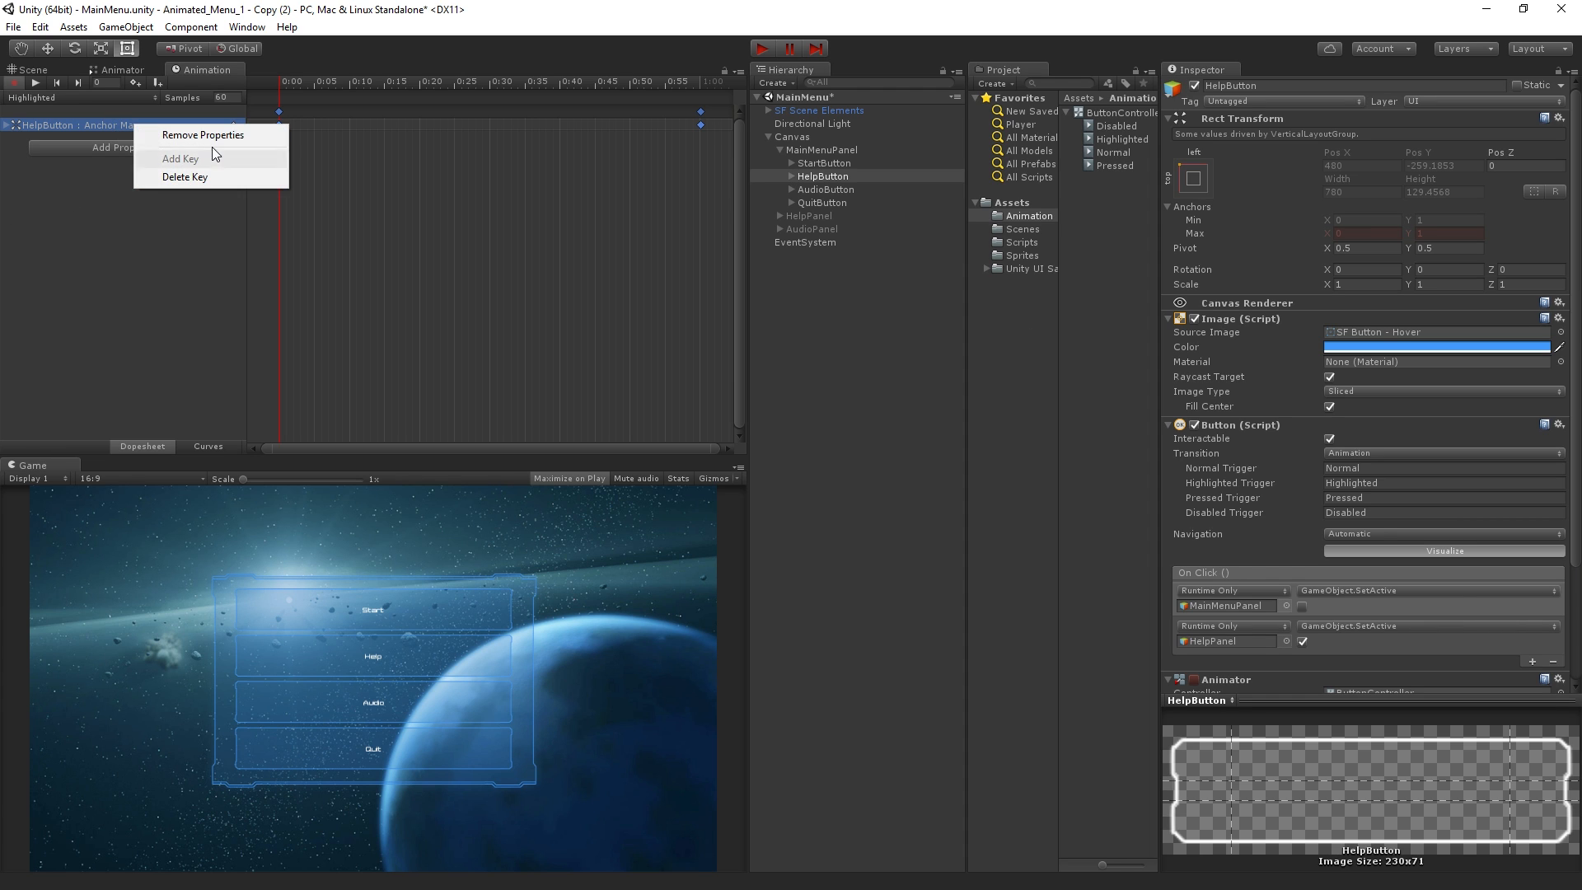
{"action": "left_click", "coordinate": [223, 136]}
Add the Rect Transform Scale property of HelpButton to the Highlighted clip
{"action": "left_click", "coordinate": [161, 123]}
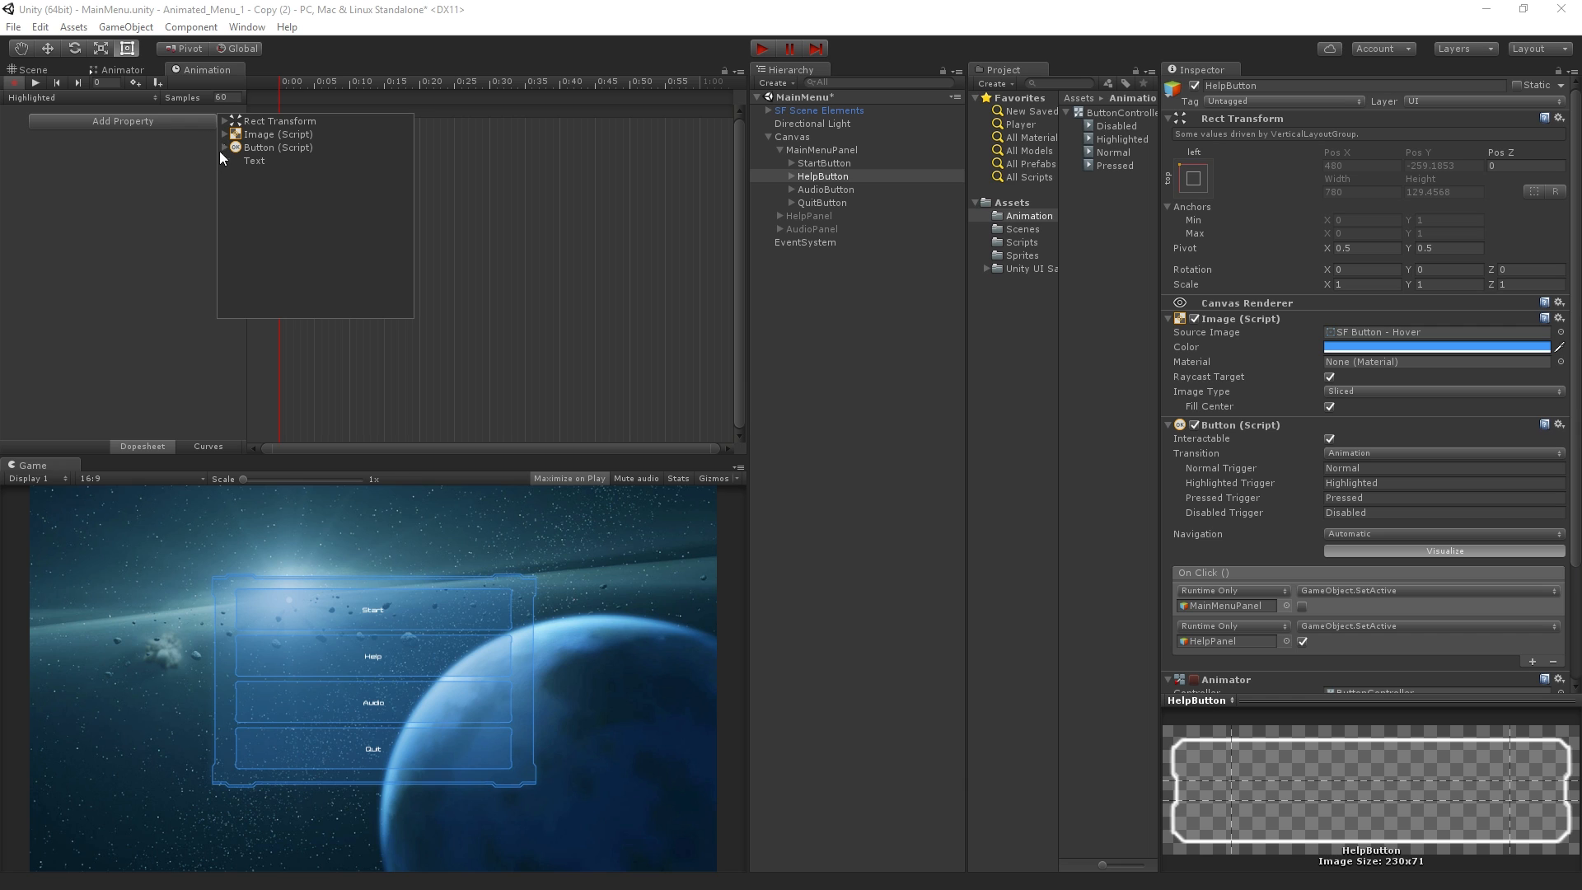
{"action": "left_click", "coordinate": [224, 122]}
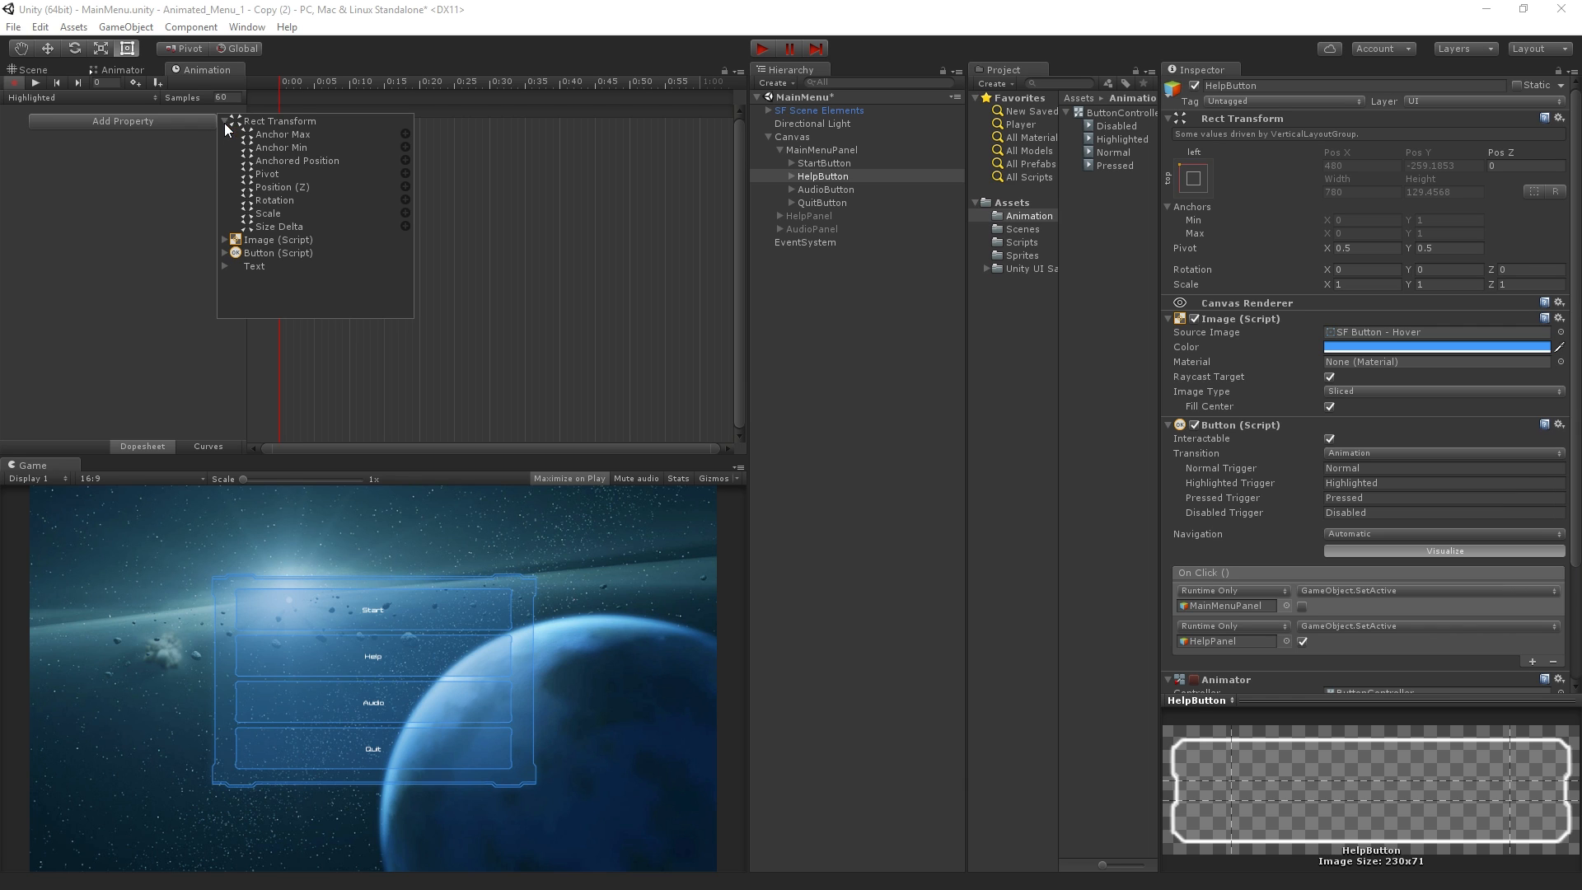
{"action": "left_click", "coordinate": [274, 211]}
{"action": "left_click", "coordinate": [406, 214]}
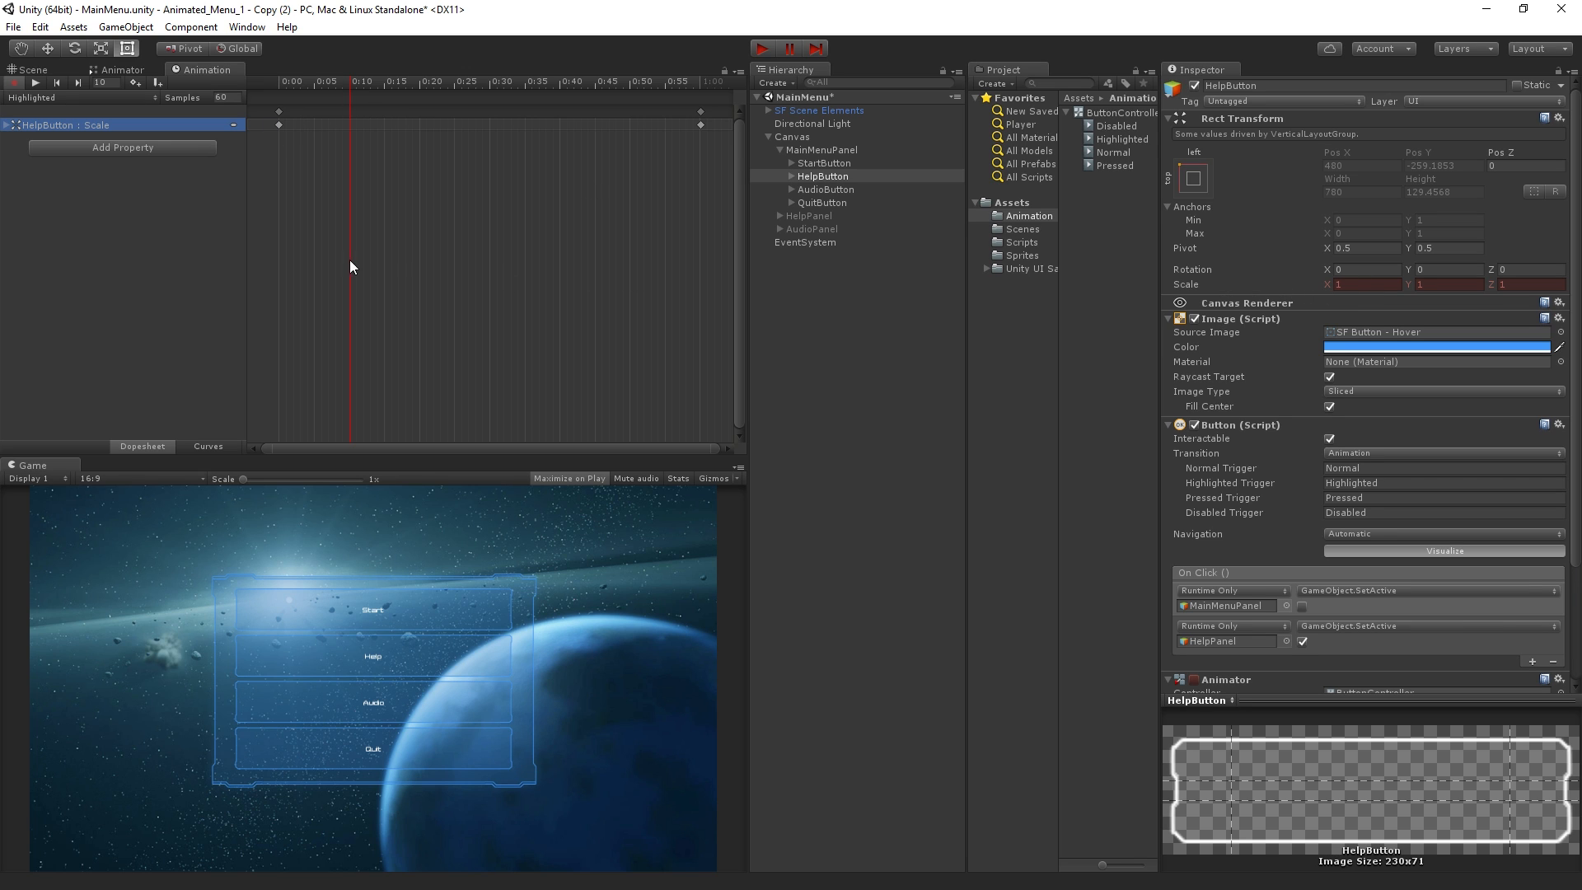
Add a Scale key at frame 10 of the Highlighted clip and set its X scale to 1.1
{"action": "right_click", "coordinate": [237, 129]}
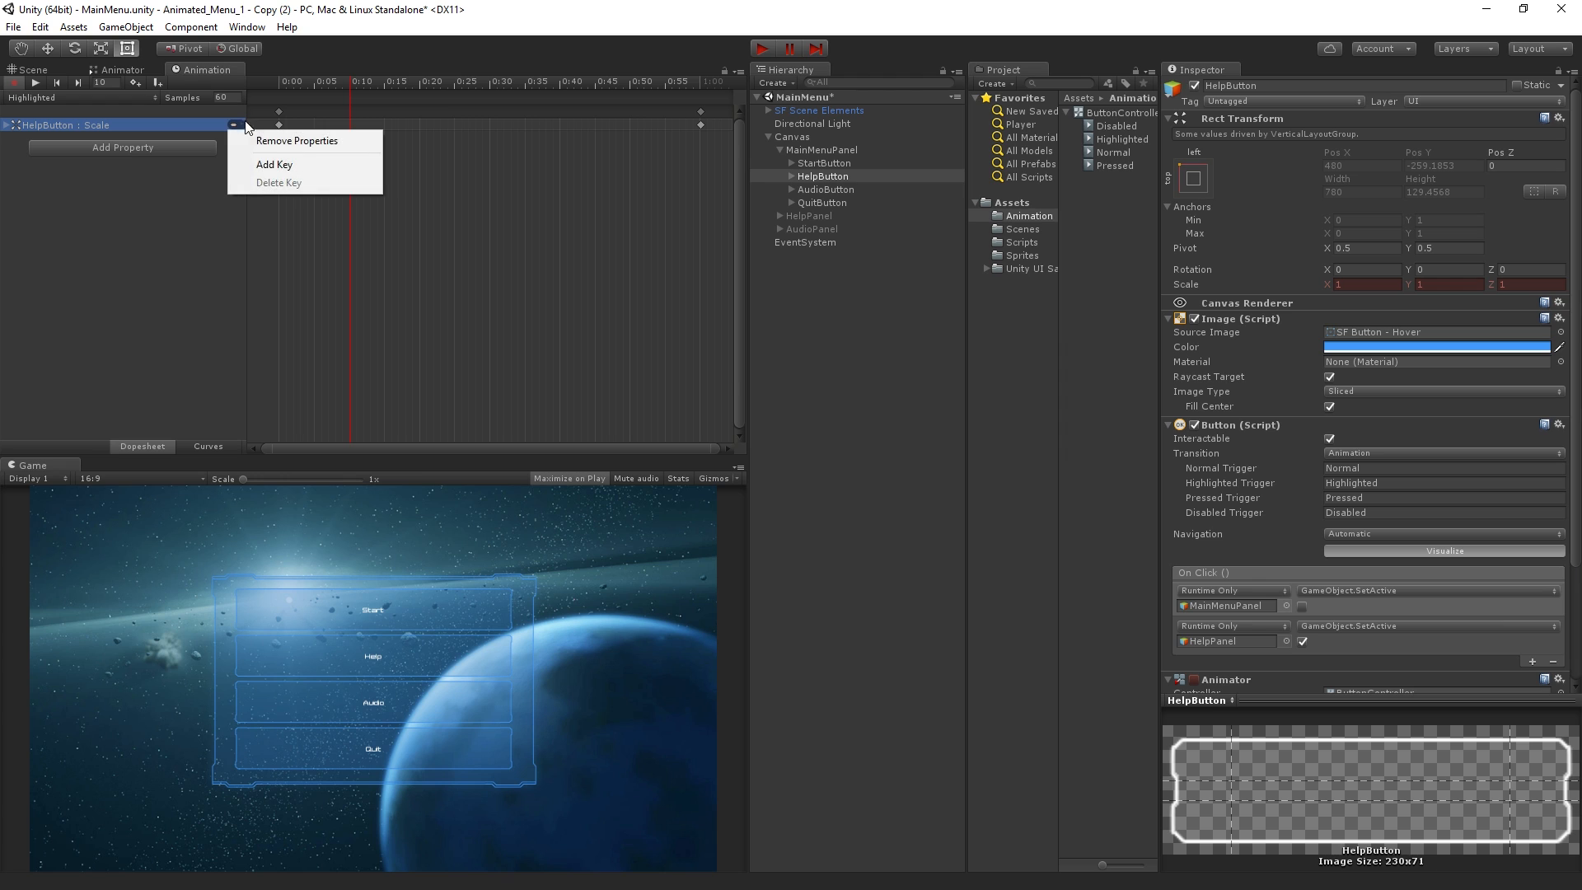
{"action": "left_click", "coordinate": [290, 163]}
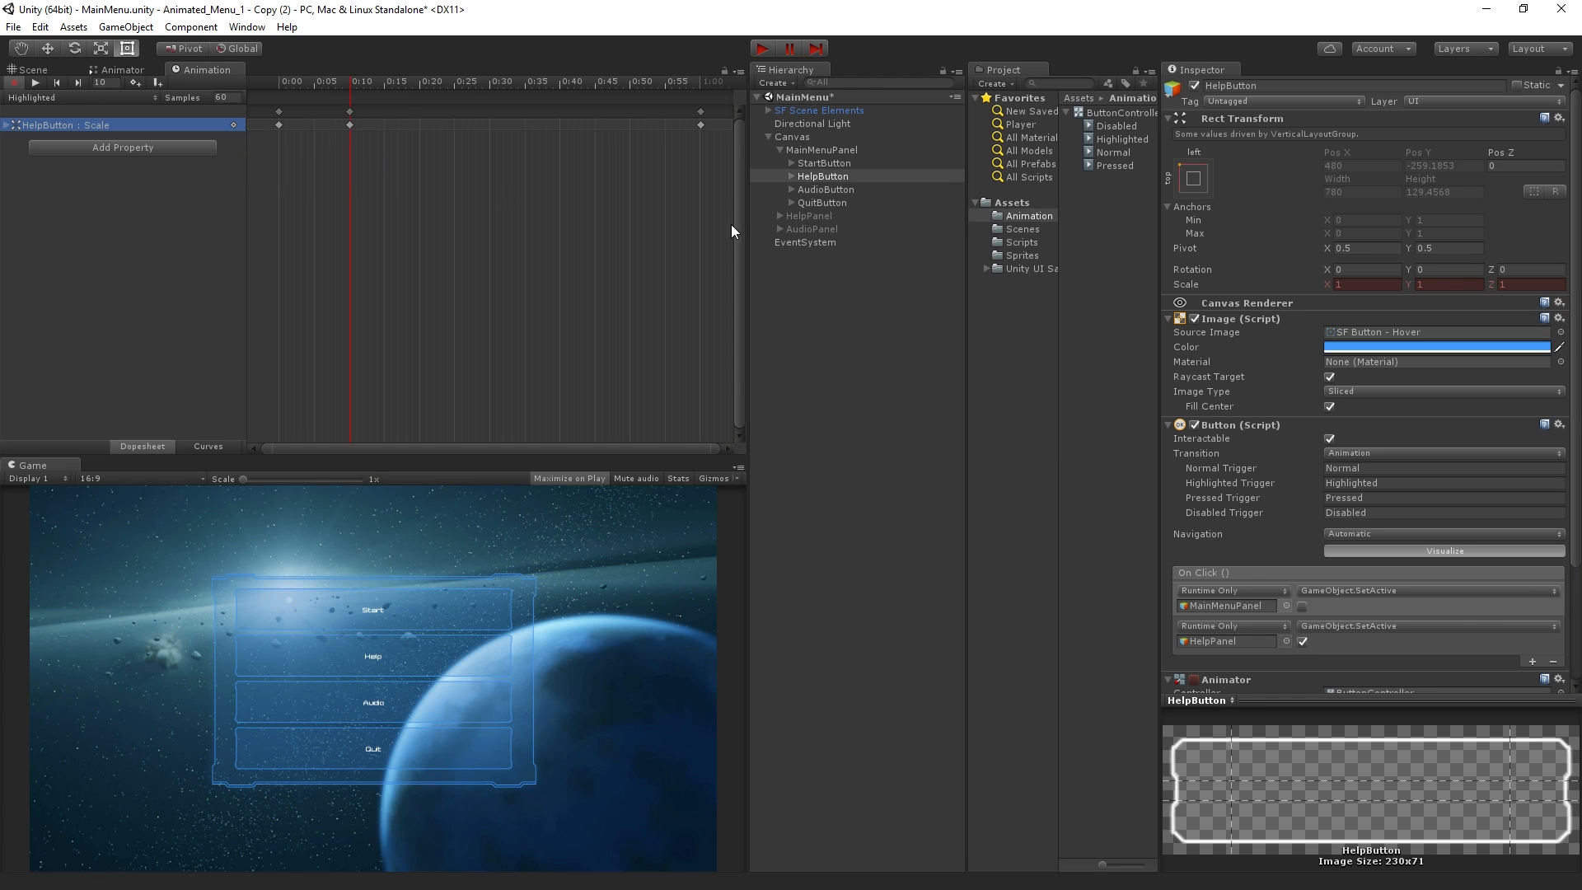
{"action": "left_click", "coordinate": [1388, 286]}
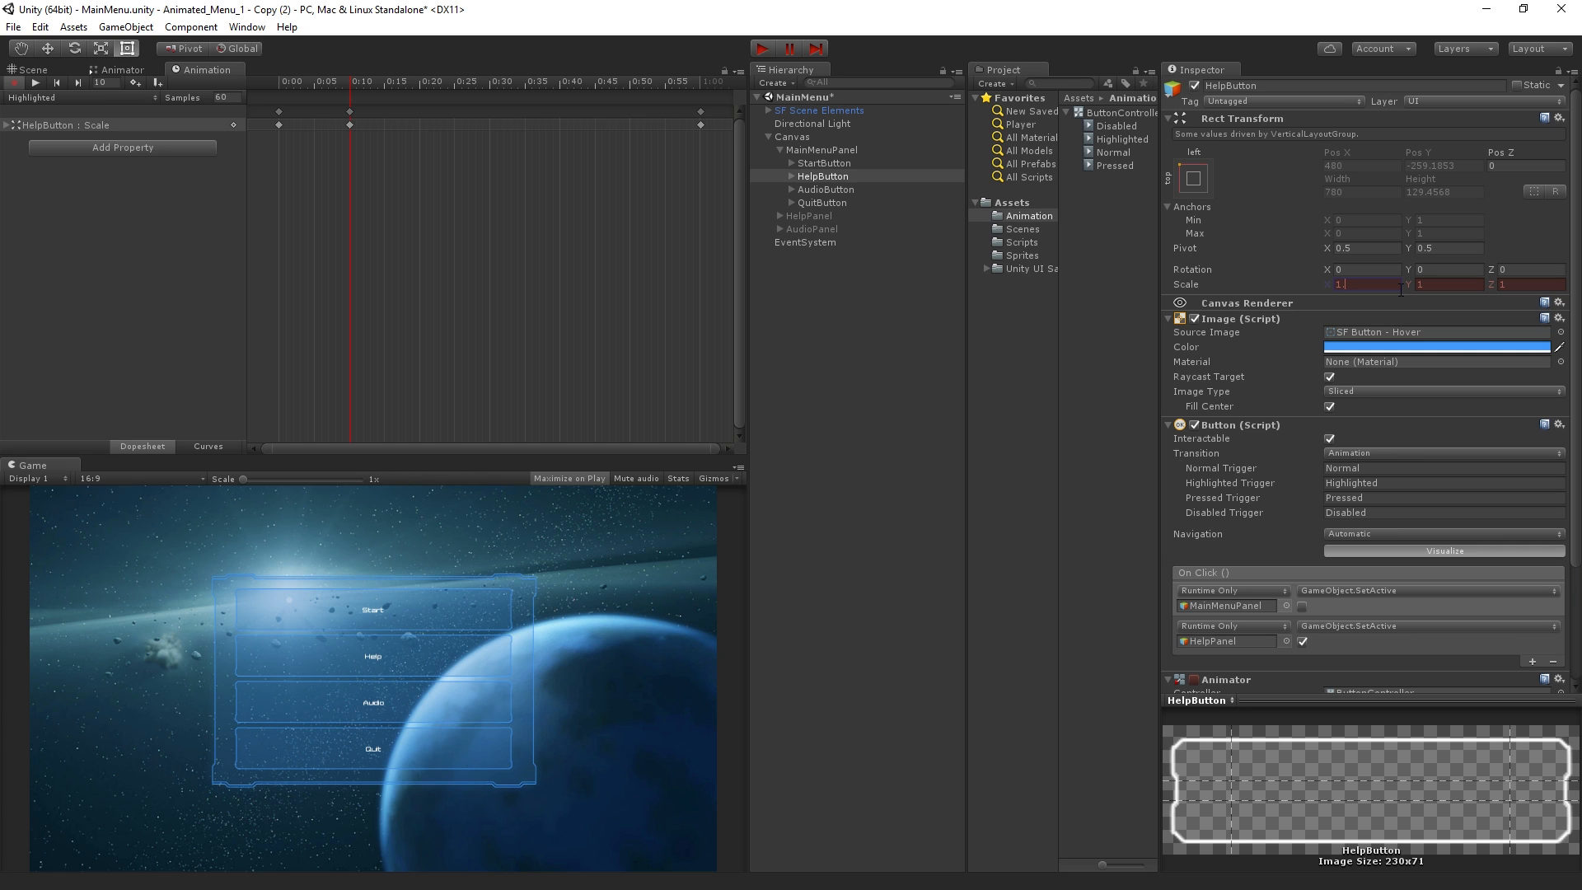
{"action": "type", "text": ".1"}
Delete the Scale key at frame 60 of the Highlighted clip and preview the shortened animation
{"action": "left_click", "coordinate": [280, 80]}
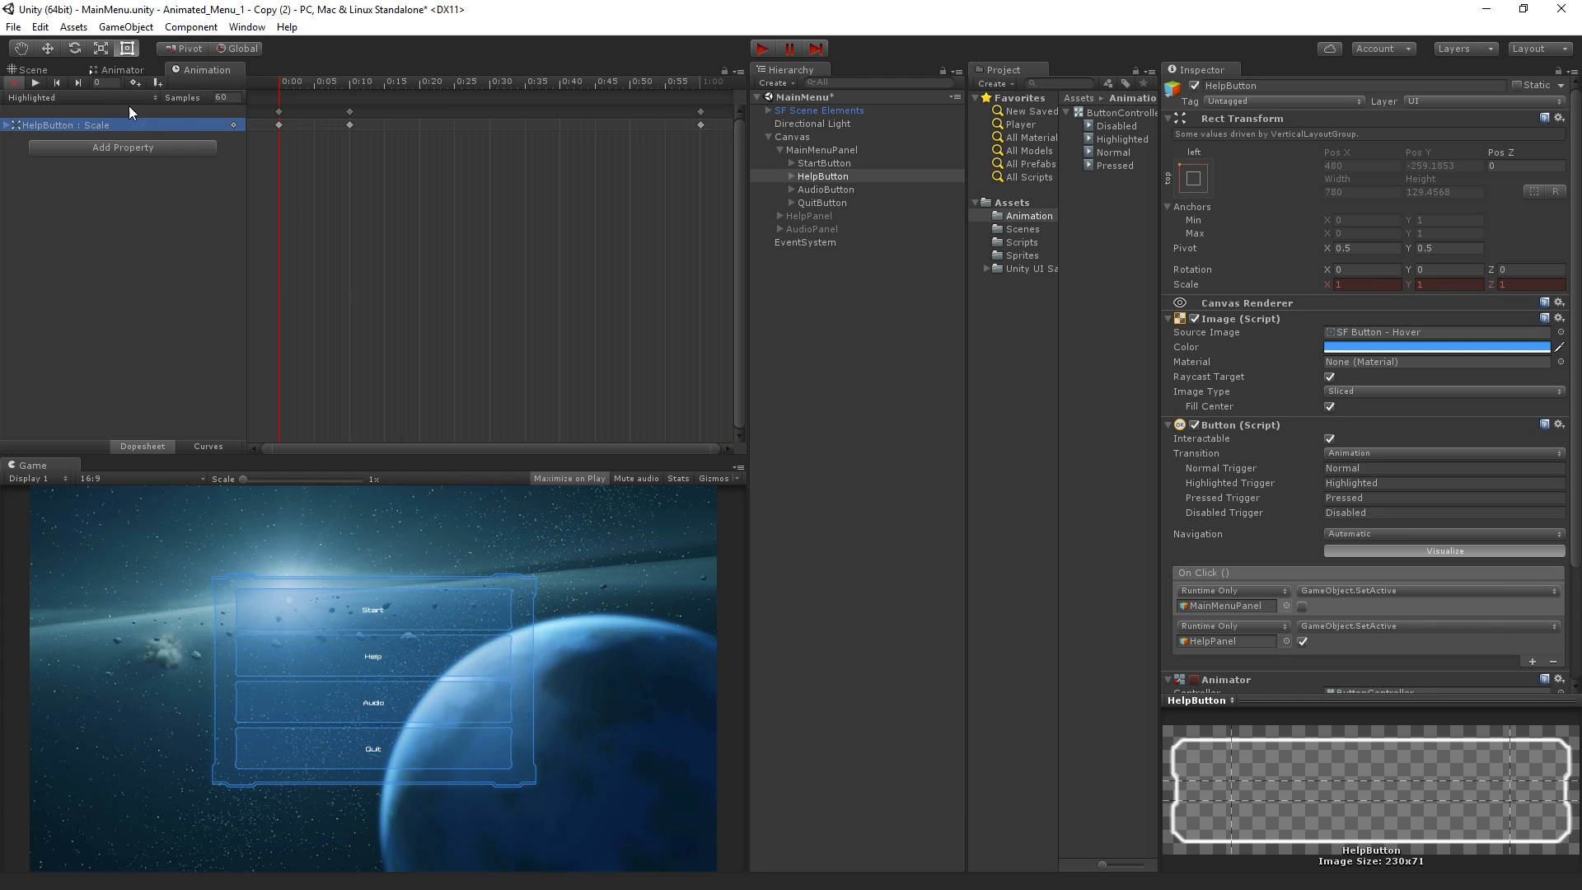
{"action": "left_click", "coordinate": [37, 81]}
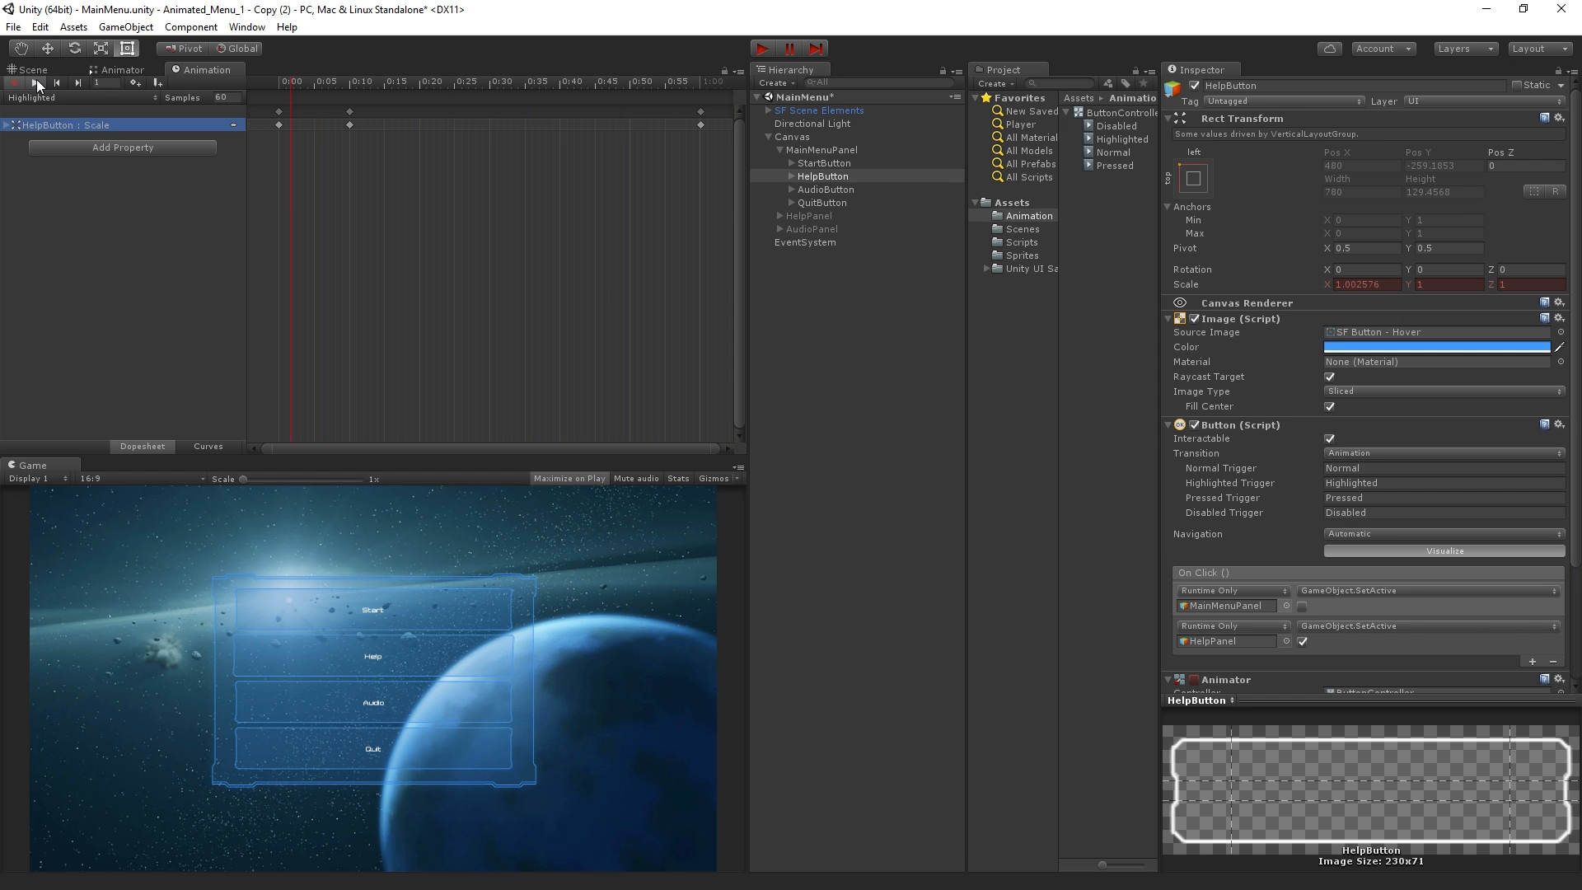
{"action": "left_click_drag", "start_coordinate": [333, 86], "coordinate": [676, 112]}
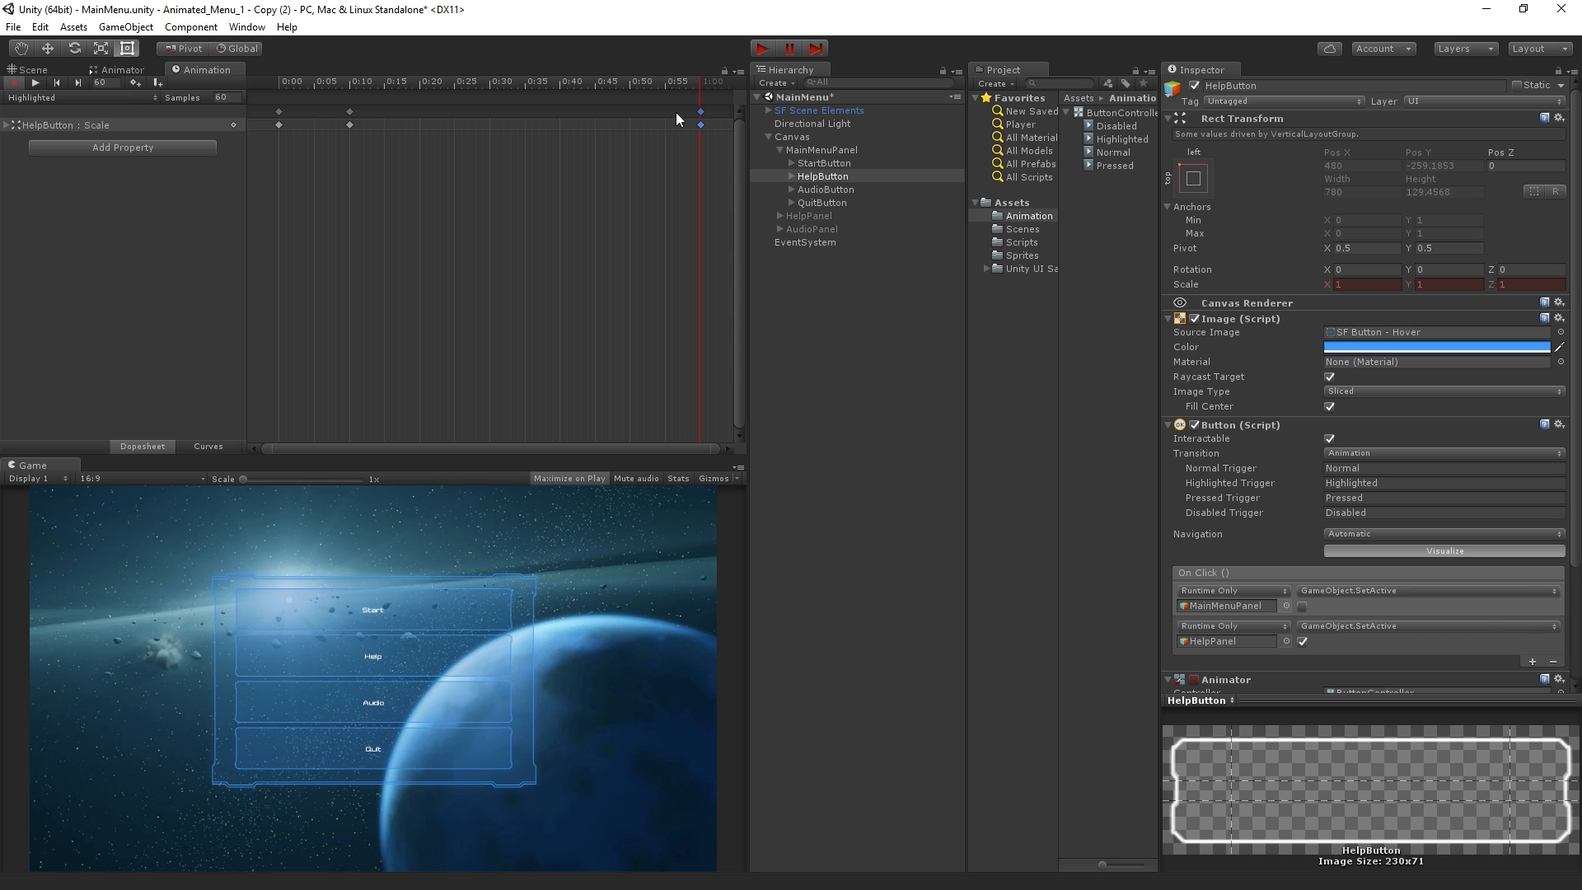
{"action": "key", "text": "Delete"}
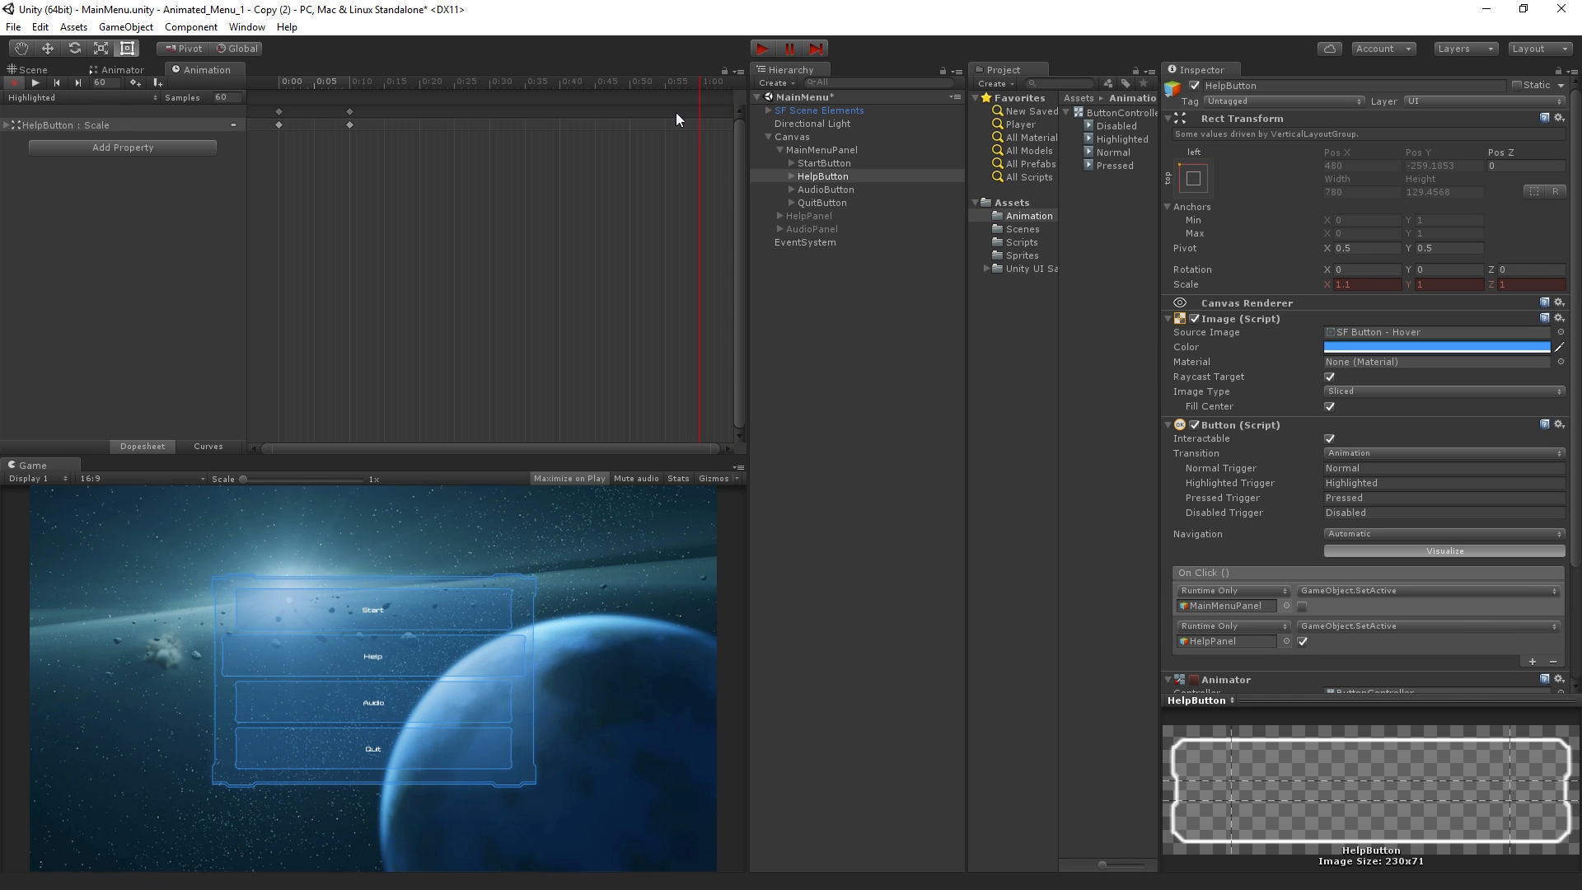
{"action": "left_click_drag", "start_coordinate": [274, 83], "coordinate": [399, 95]}
{"action": "left_click_drag", "start_coordinate": [477, 128], "coordinate": [254, 131]}
{"action": "left_click", "coordinate": [35, 82]}
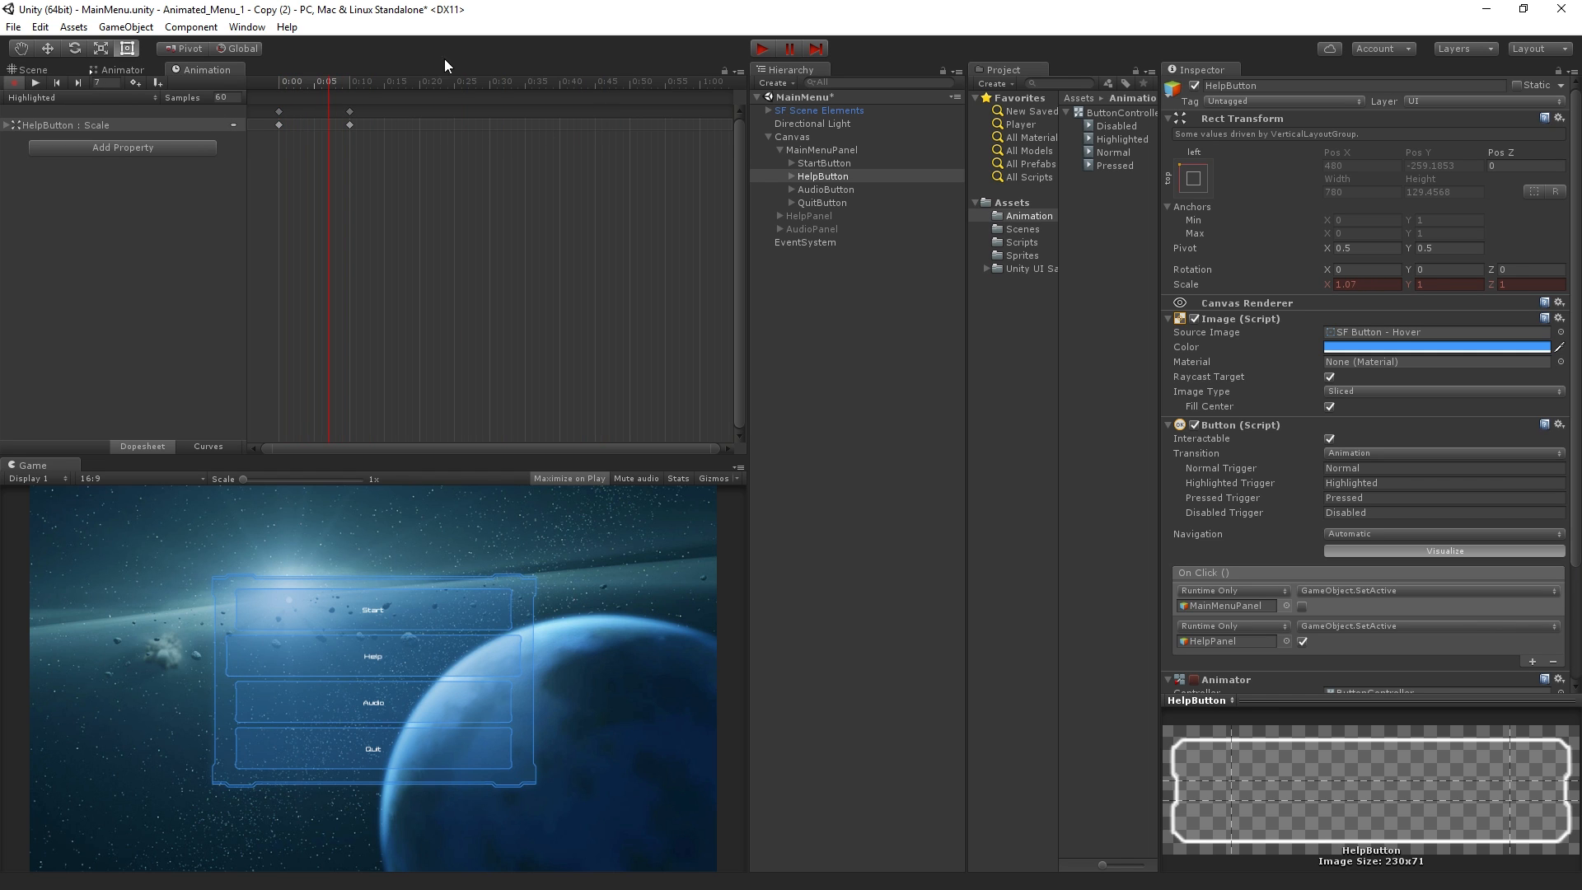
{"action": "left_click_drag", "start_coordinate": [336, 81], "coordinate": [259, 92]}
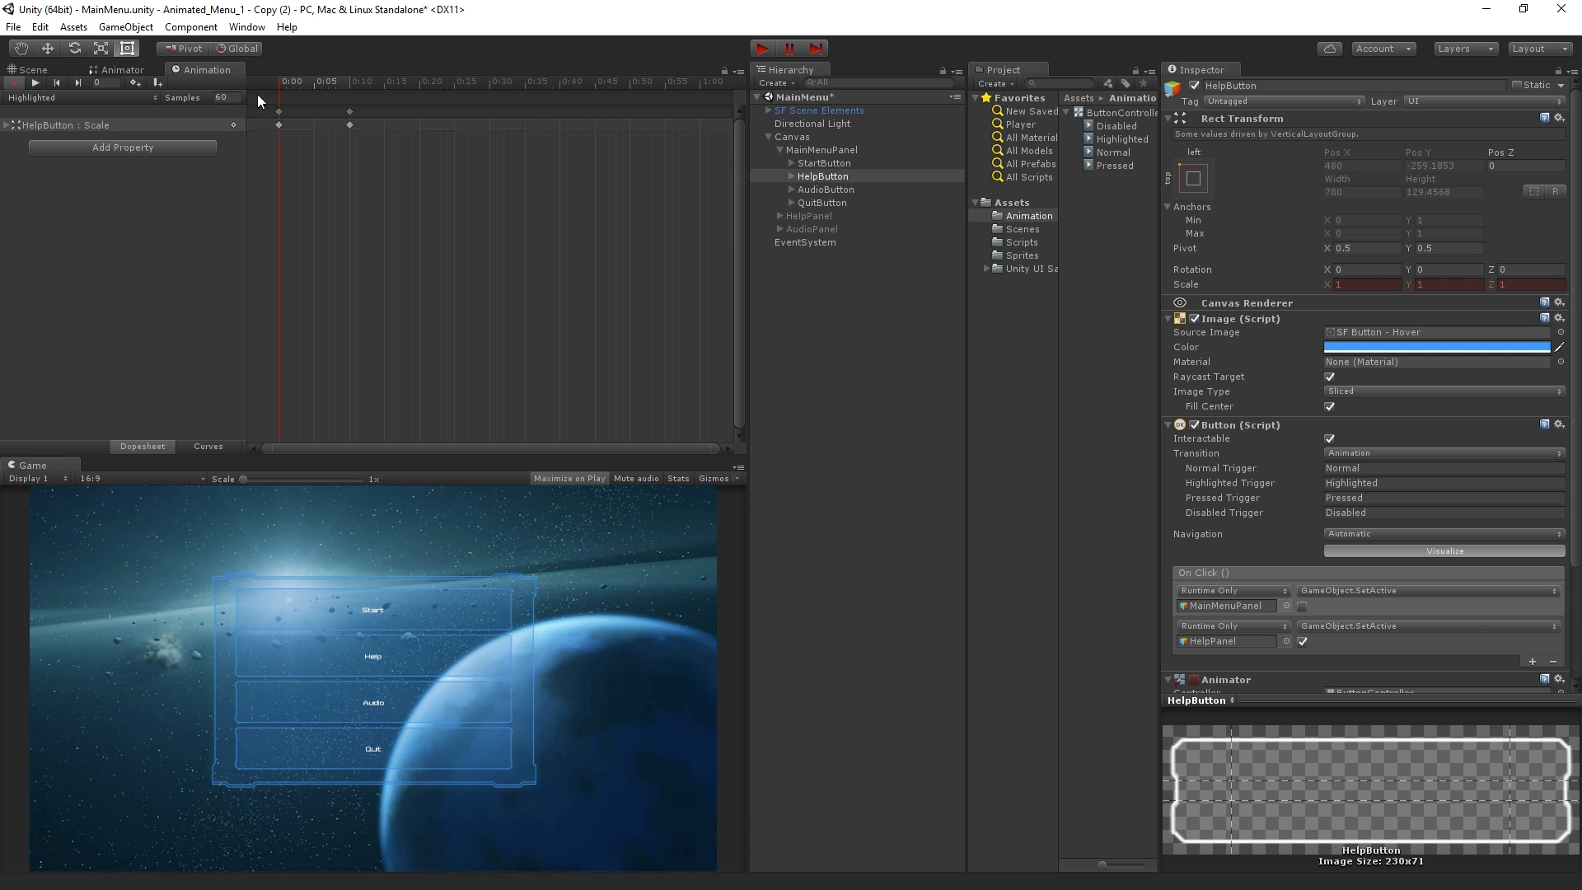
Add HelpButton's Image Color property to the Highlighted clip
{"action": "left_click", "coordinate": [149, 147]}
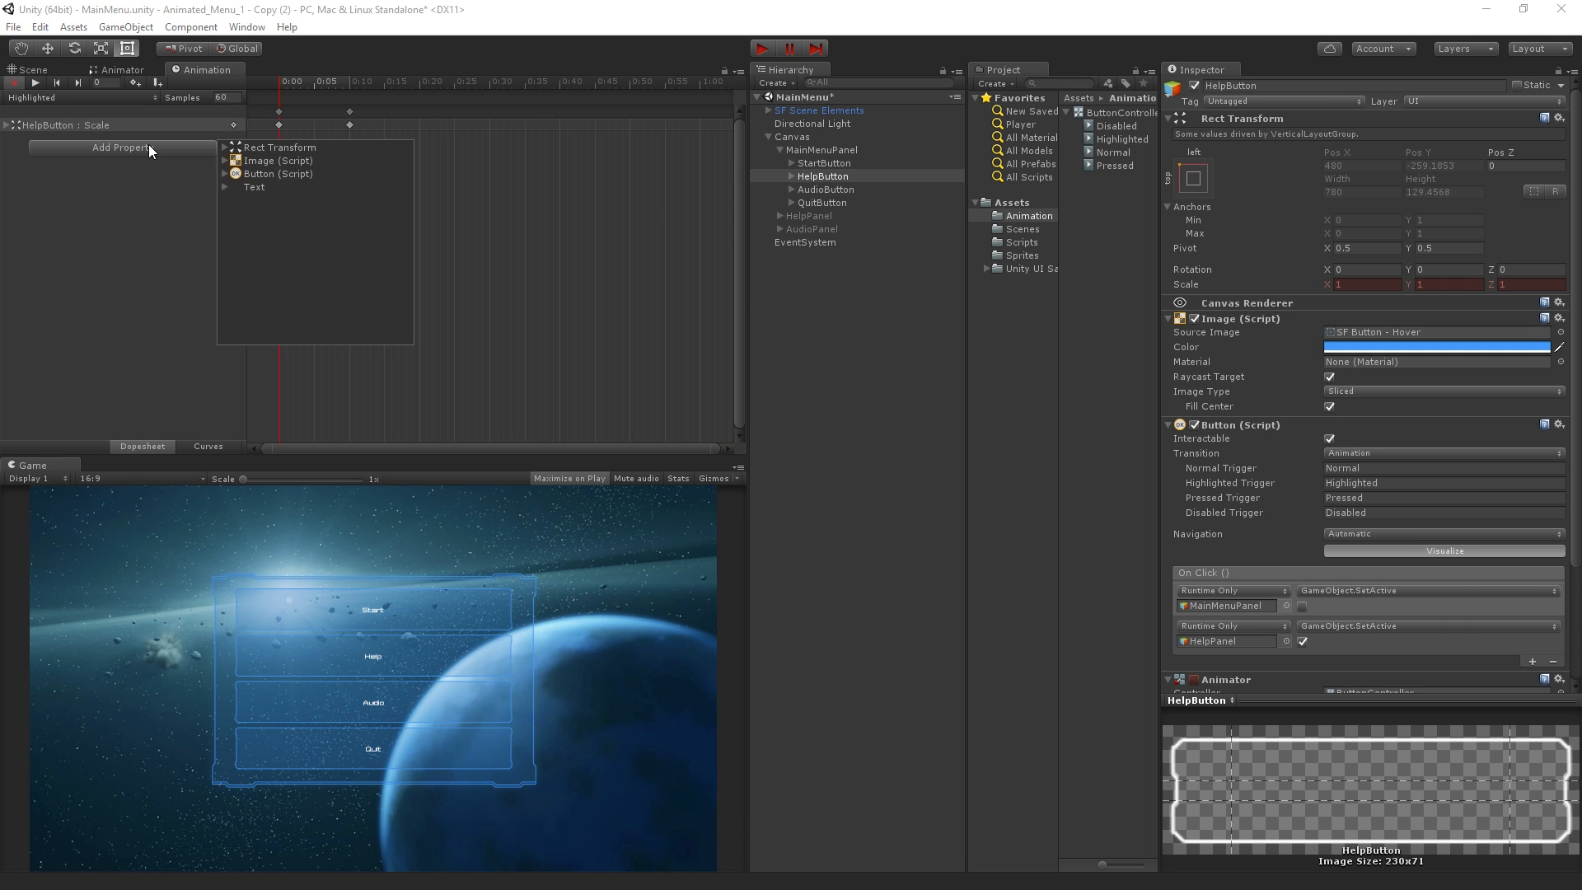
{"action": "left_click", "coordinate": [224, 161]}
{"action": "left_click", "coordinate": [404, 174]}
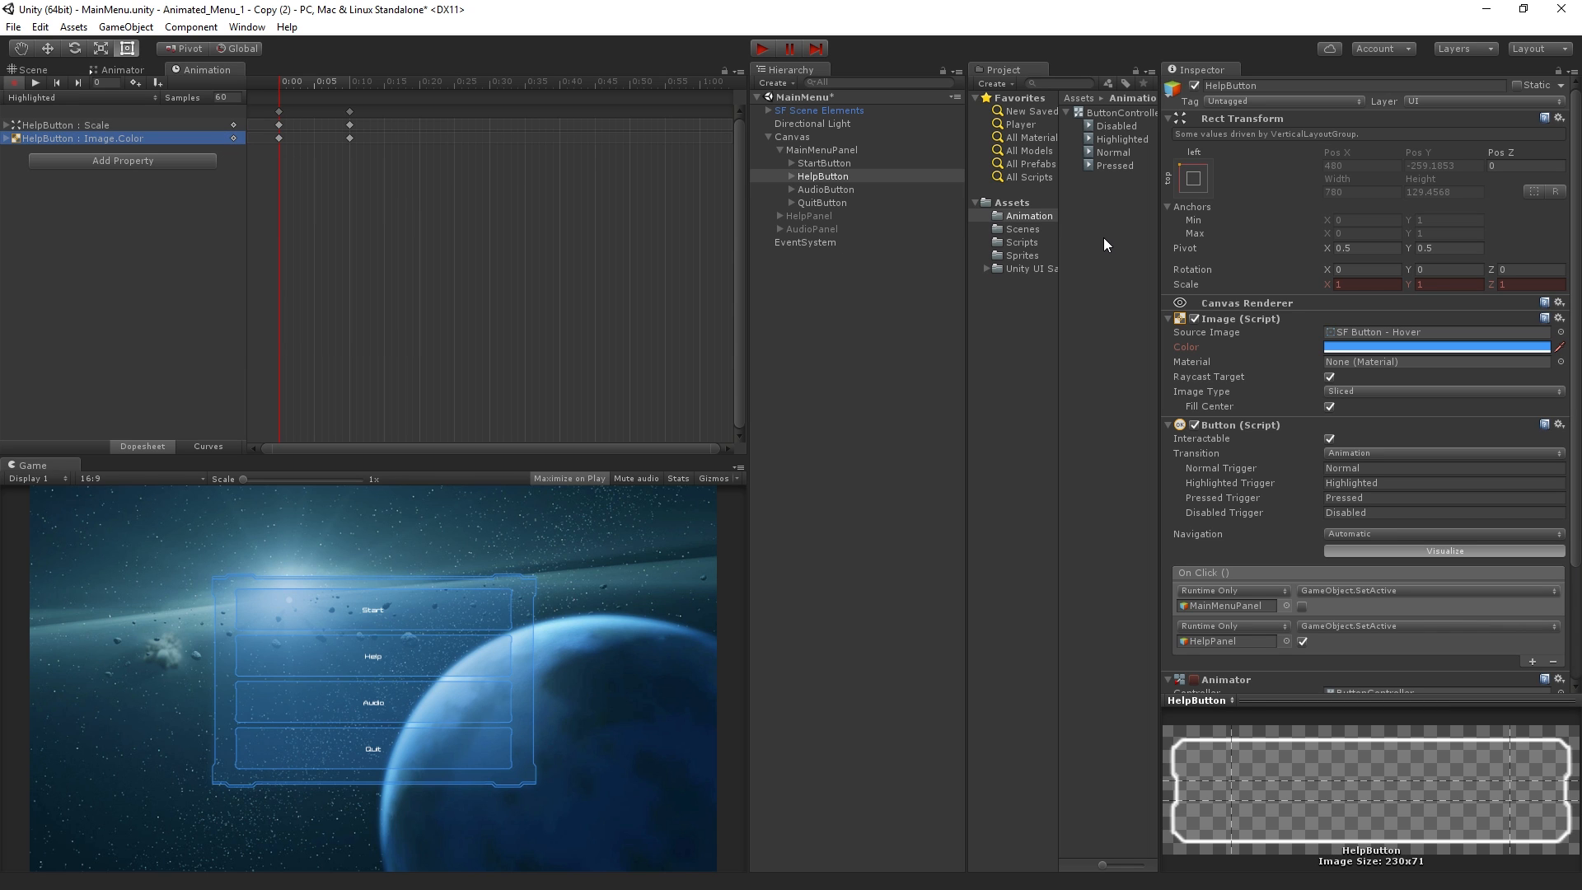
Set HelpButton's image color at frame 10 to light blue B5D8FFFF, preview the change and turn off animation recording
{"action": "left_click", "coordinate": [313, 86]}
{"action": "left_click_drag", "start_coordinate": [313, 88], "coordinate": [340, 92]}
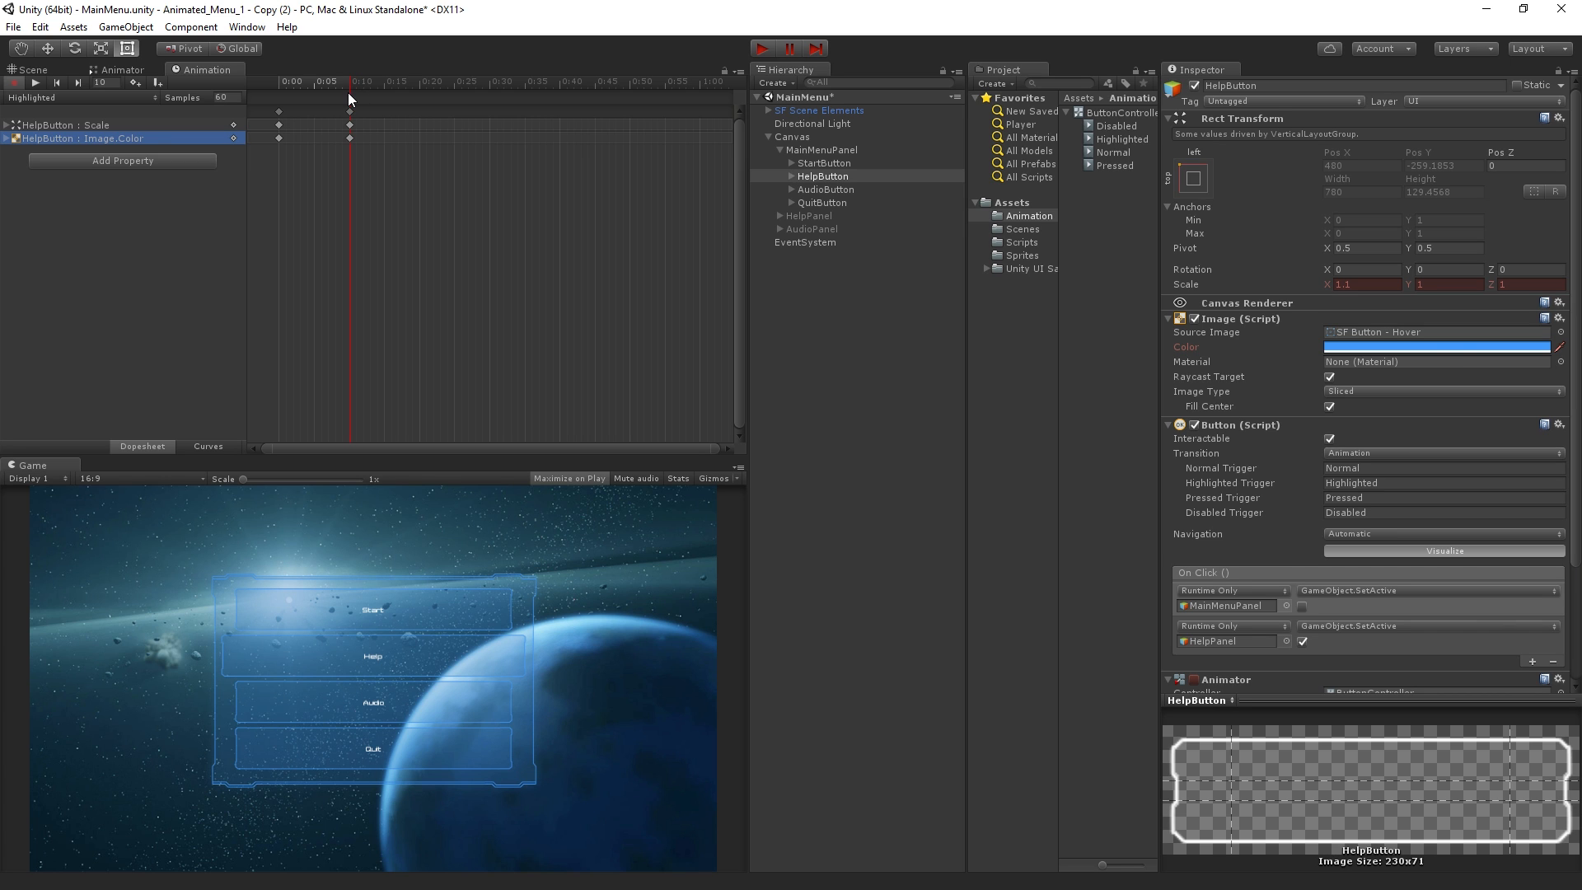
{"action": "left_click", "coordinate": [1441, 350]}
{"action": "left_click_drag", "start_coordinate": [1310, 302], "coordinate": [1110, 301]}
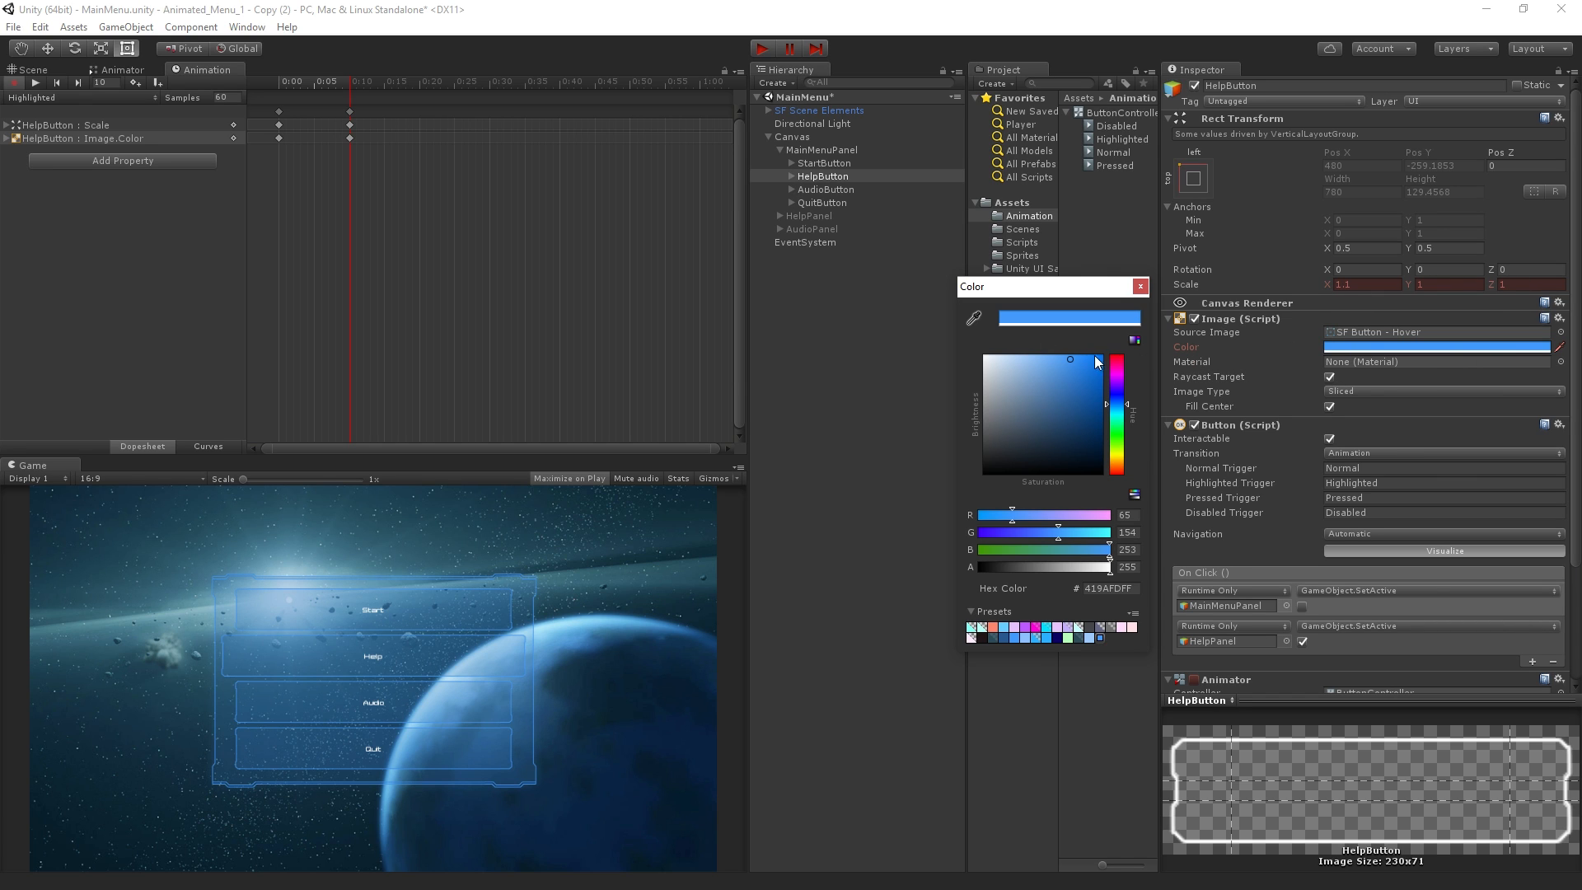
{"action": "left_click_drag", "start_coordinate": [1067, 359], "coordinate": [1019, 347]}
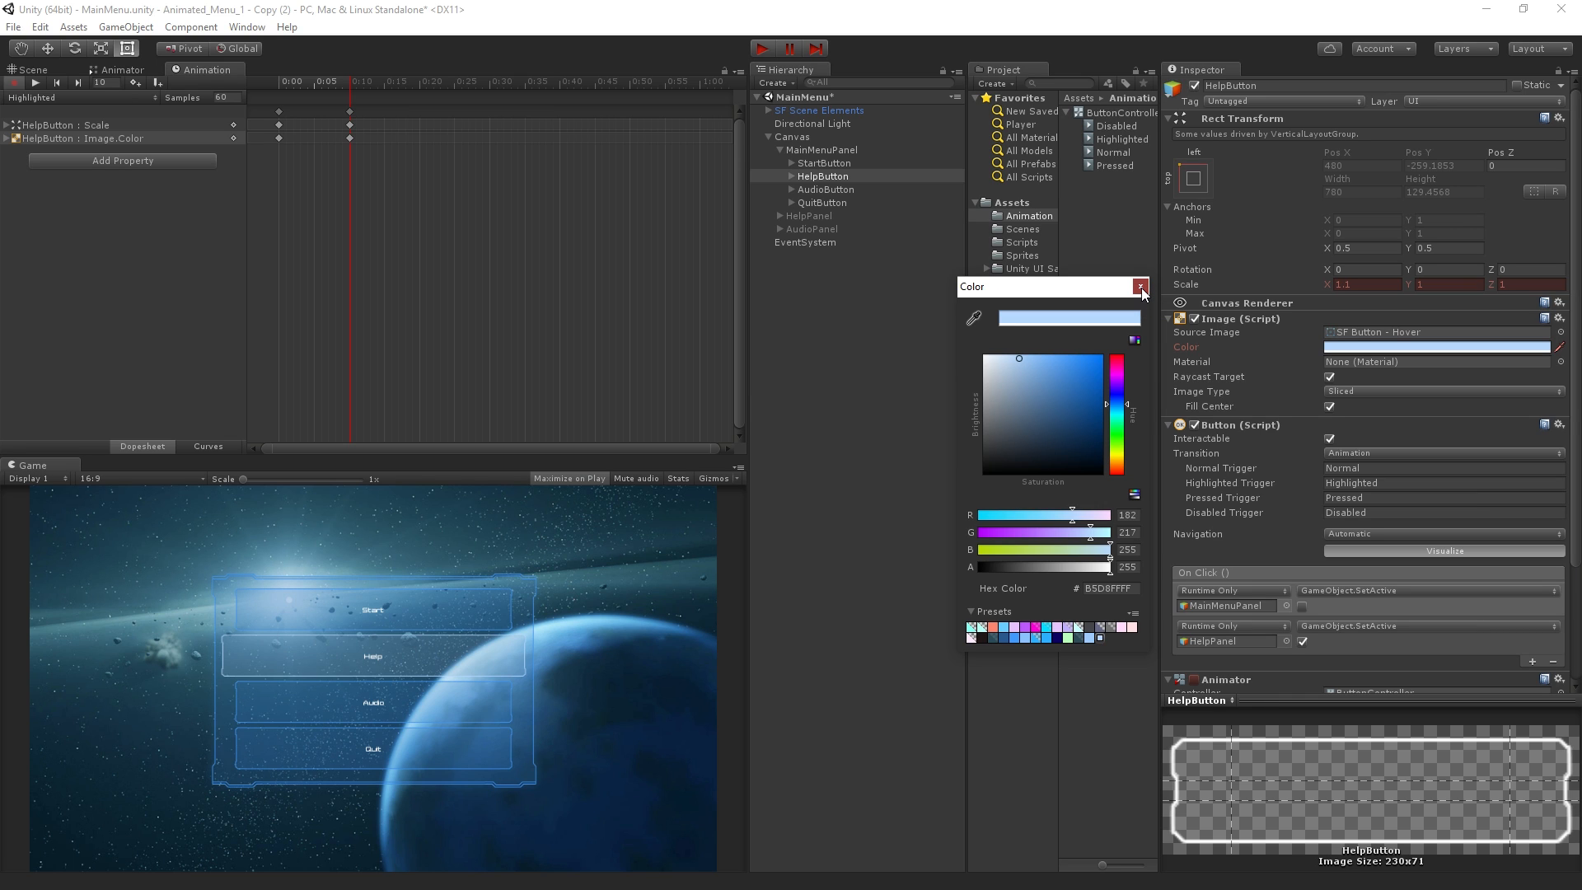
{"action": "left_click", "coordinate": [1140, 288]}
{"action": "left_click_drag", "start_coordinate": [303, 79], "coordinate": [248, 158]}
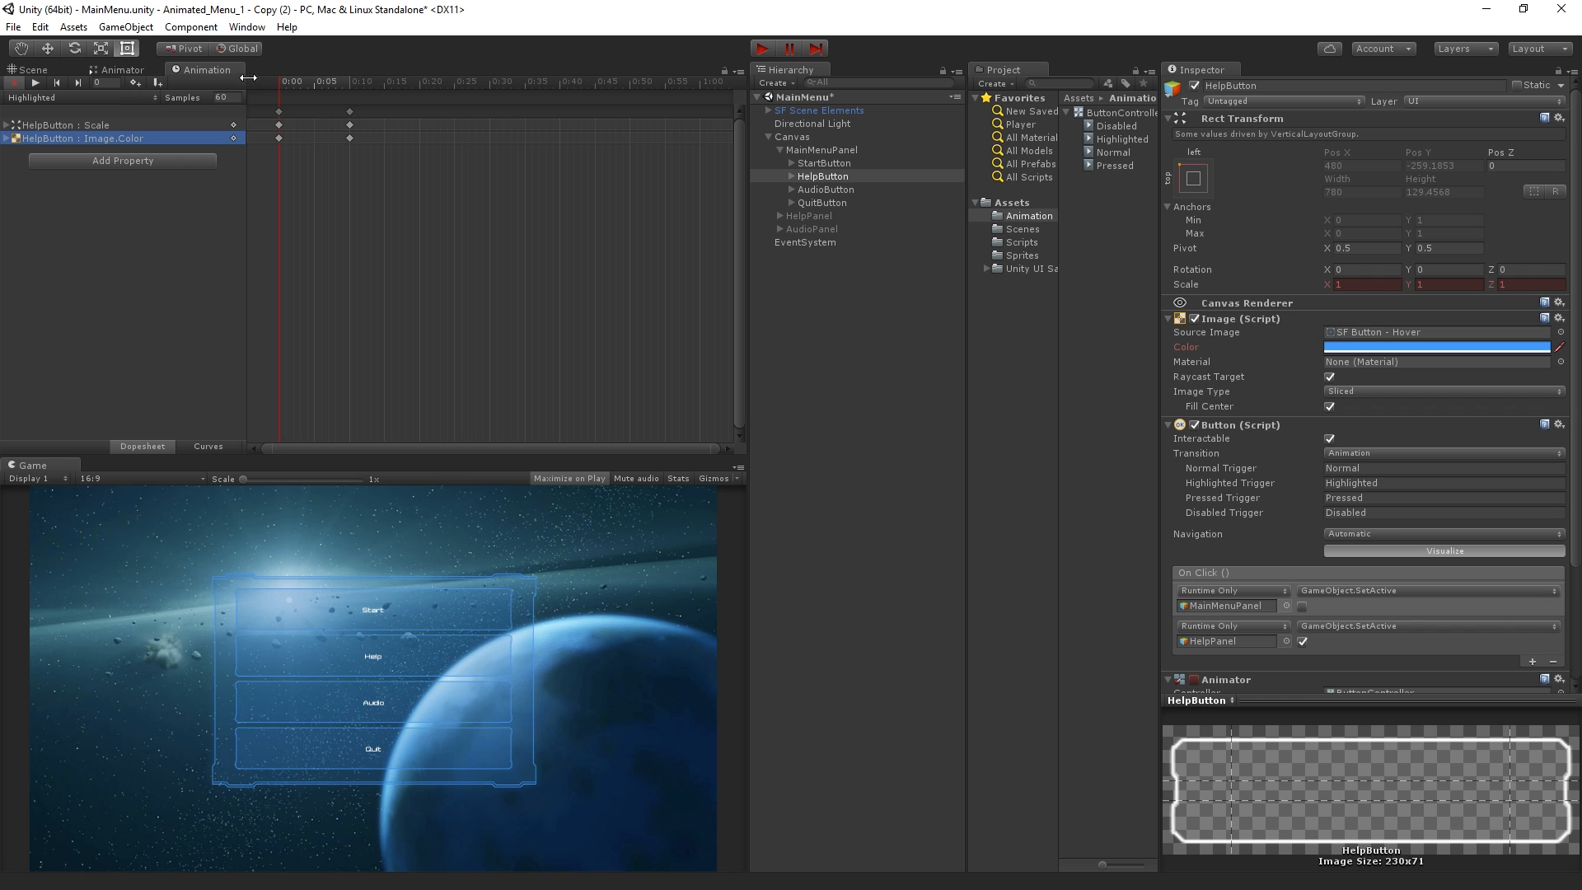
{"action": "left_click", "coordinate": [18, 82]}
Turn off Maximize on Play and play-test the menu with HelpButton's state graph in view
{"action": "left_click", "coordinate": [120, 69]}
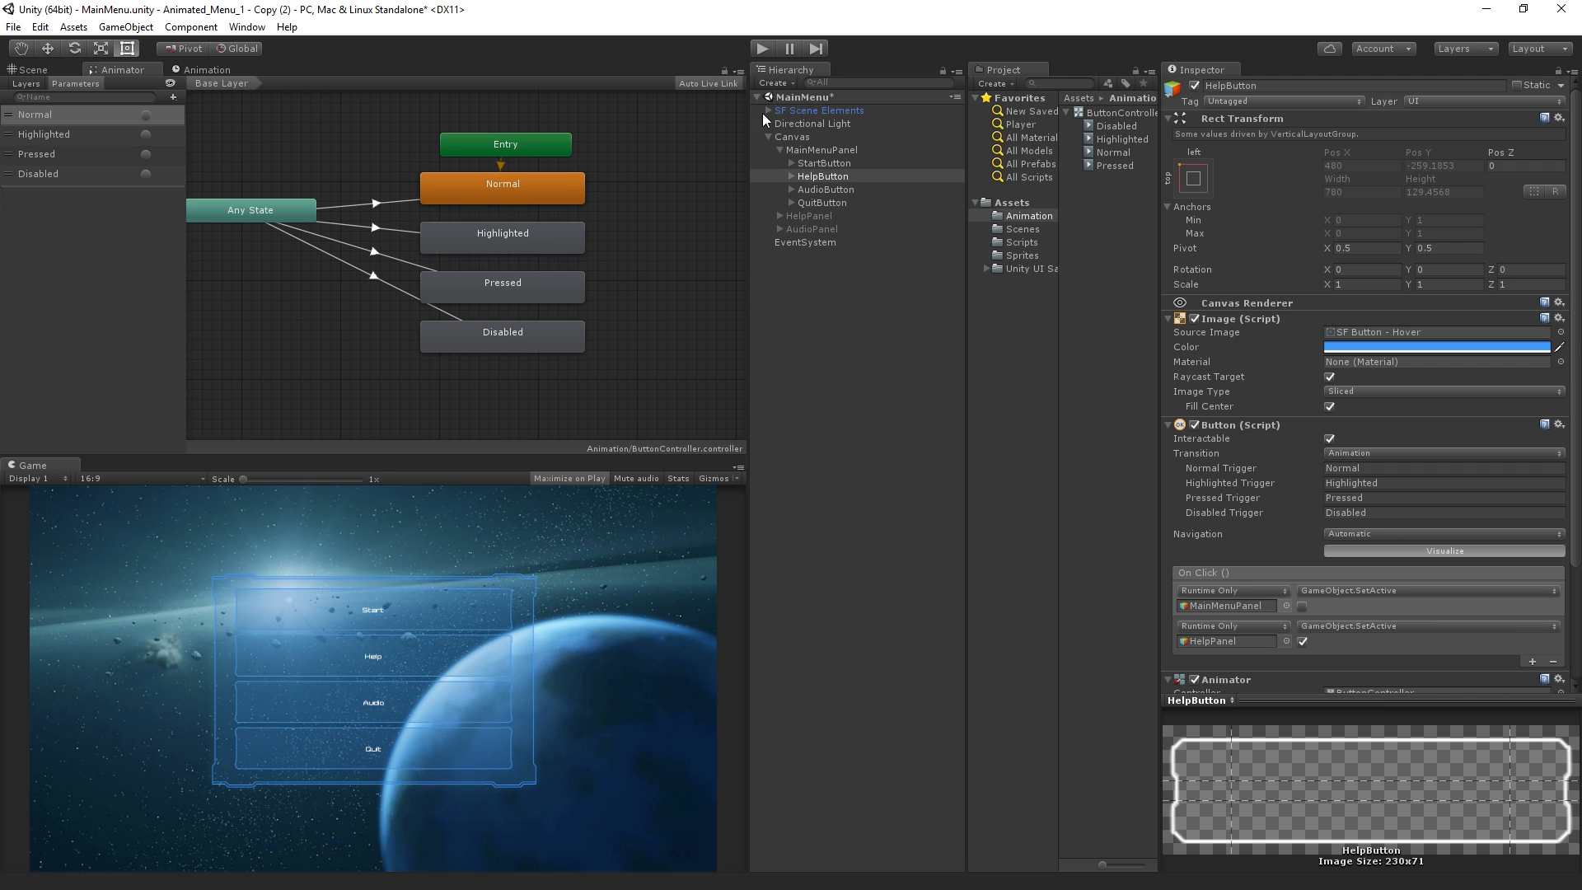
{"action": "left_click", "coordinate": [768, 48]}
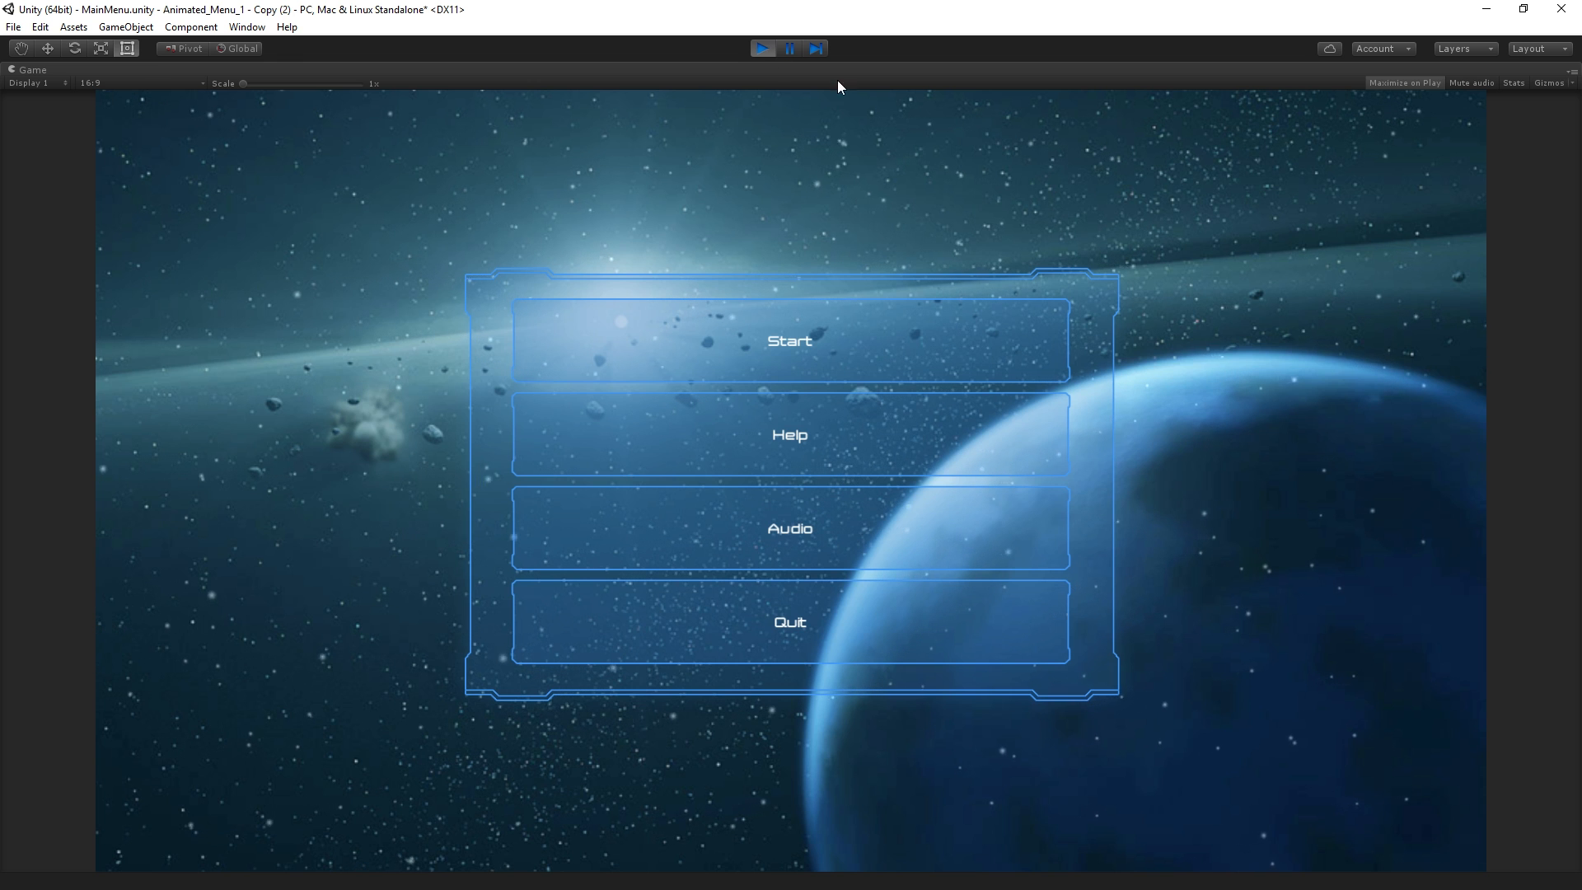
{"action": "left_click", "coordinate": [1384, 83]}
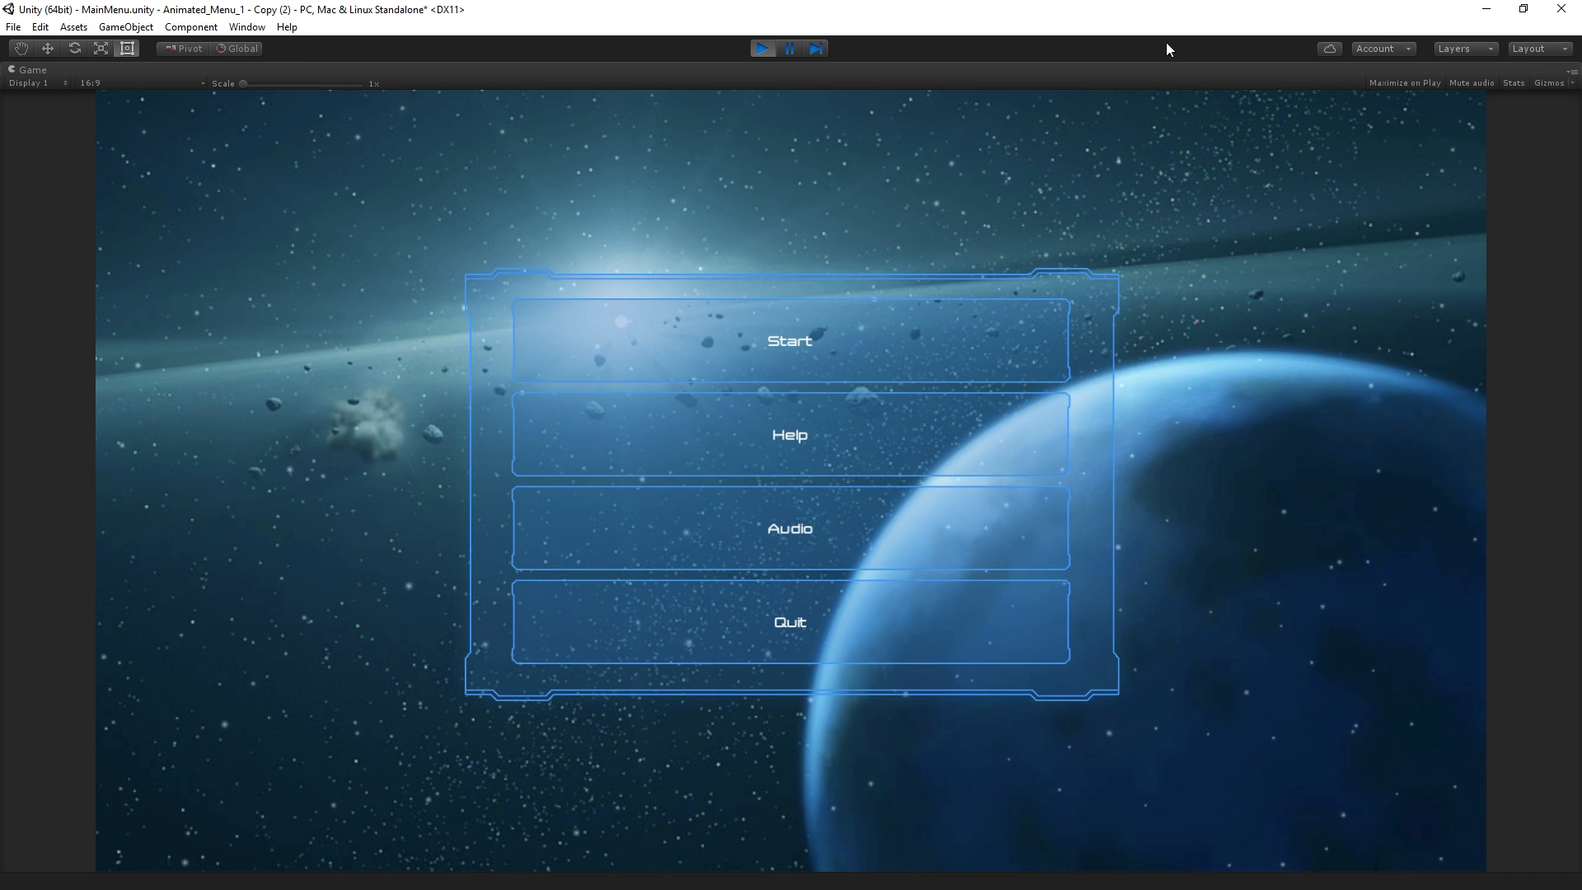
{"action": "left_click", "coordinate": [764, 48]}
{"action": "left_click", "coordinate": [764, 48]}
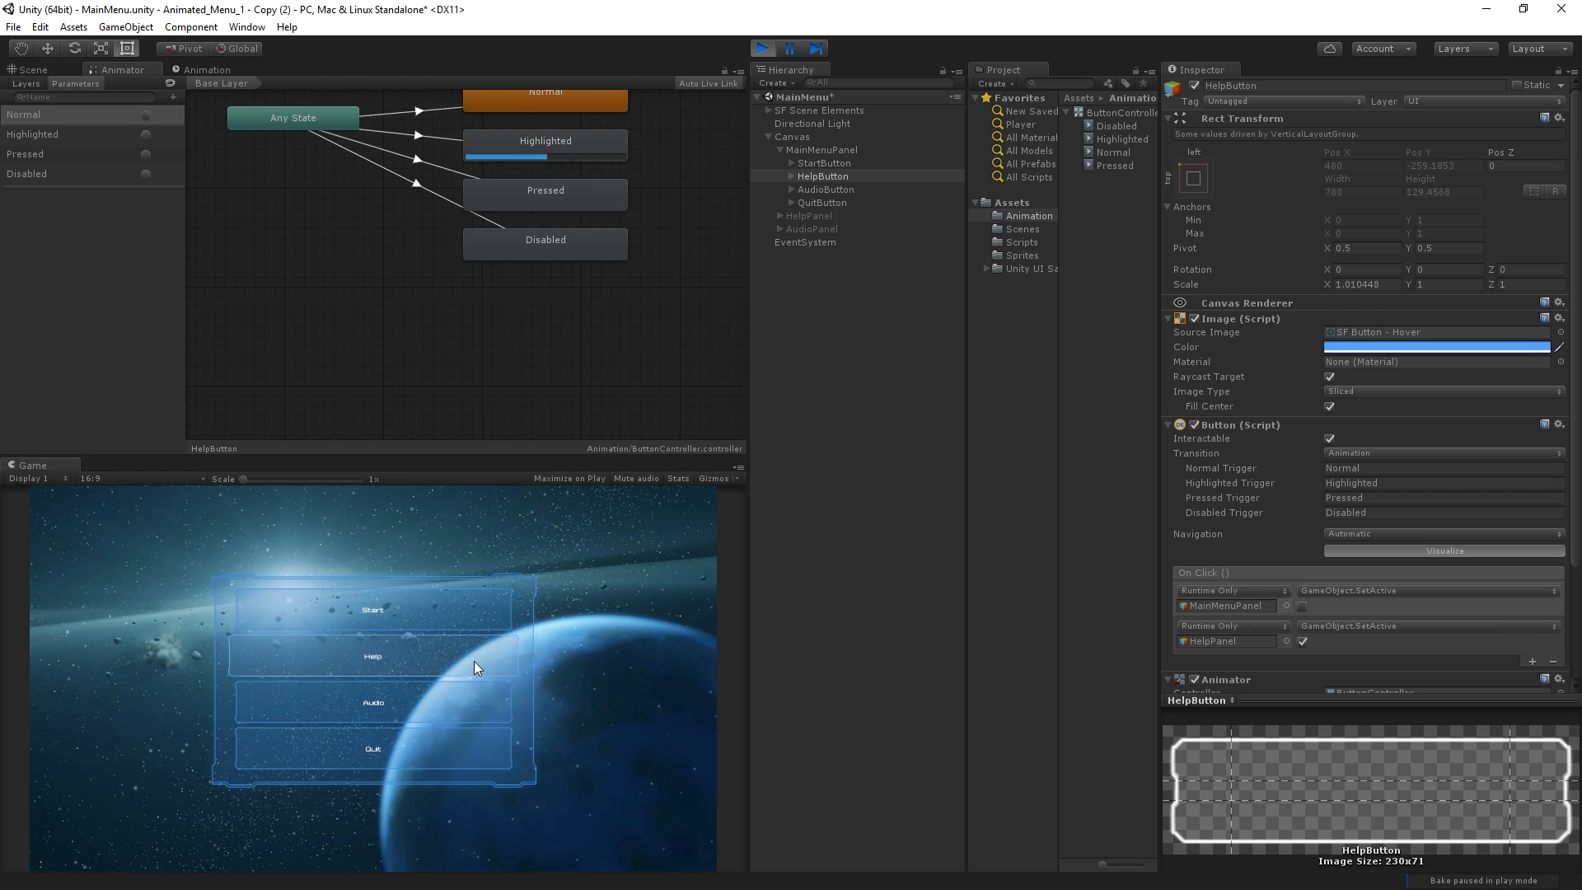
{"action": "left_click", "coordinate": [762, 51]}
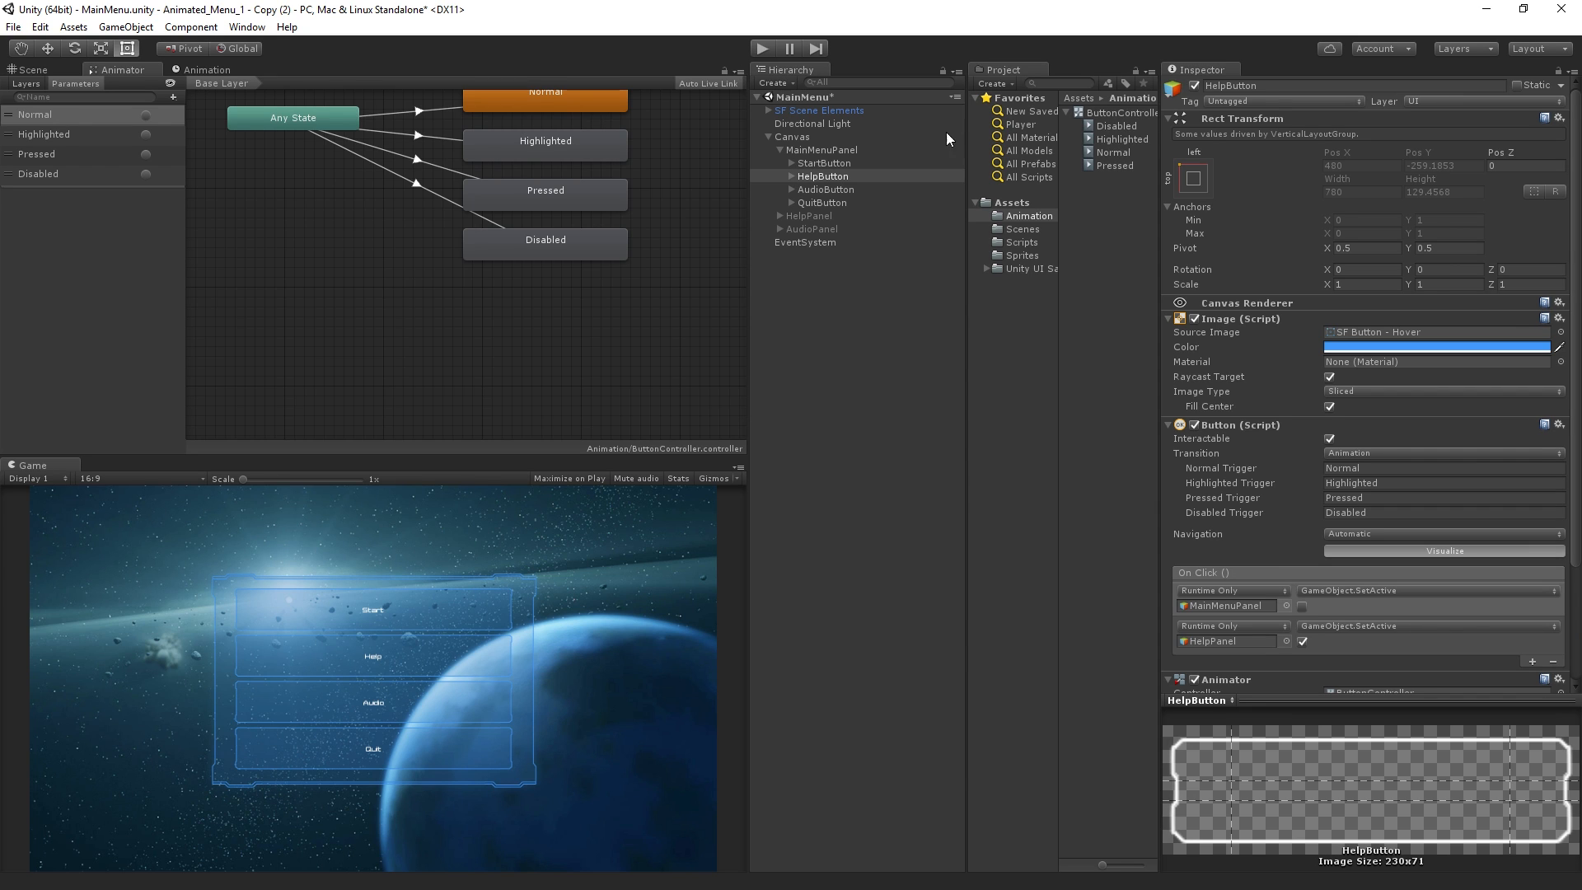
Turn off Loop Time for the Highlighted animation clip
{"action": "left_click", "coordinate": [1112, 140]}
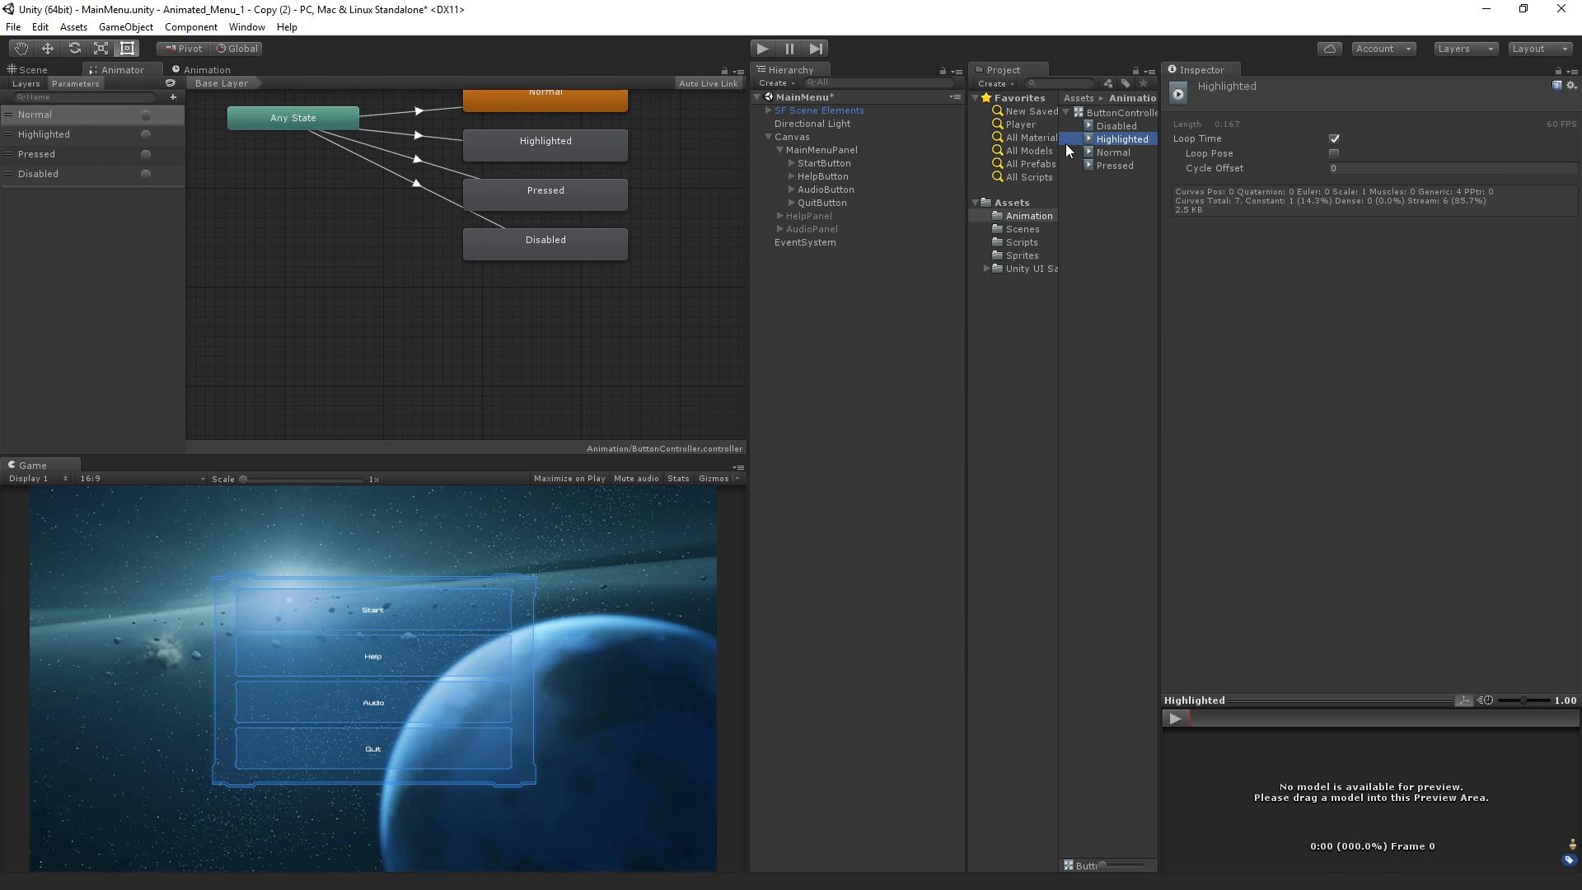
{"action": "left_click", "coordinate": [1336, 140]}
{"action": "left_click", "coordinate": [1336, 139]}
Play-test the non-looping Highlighted animation while watching the HelpButton states in the Animator graph, and stop the game
{"action": "left_click", "coordinate": [763, 48]}
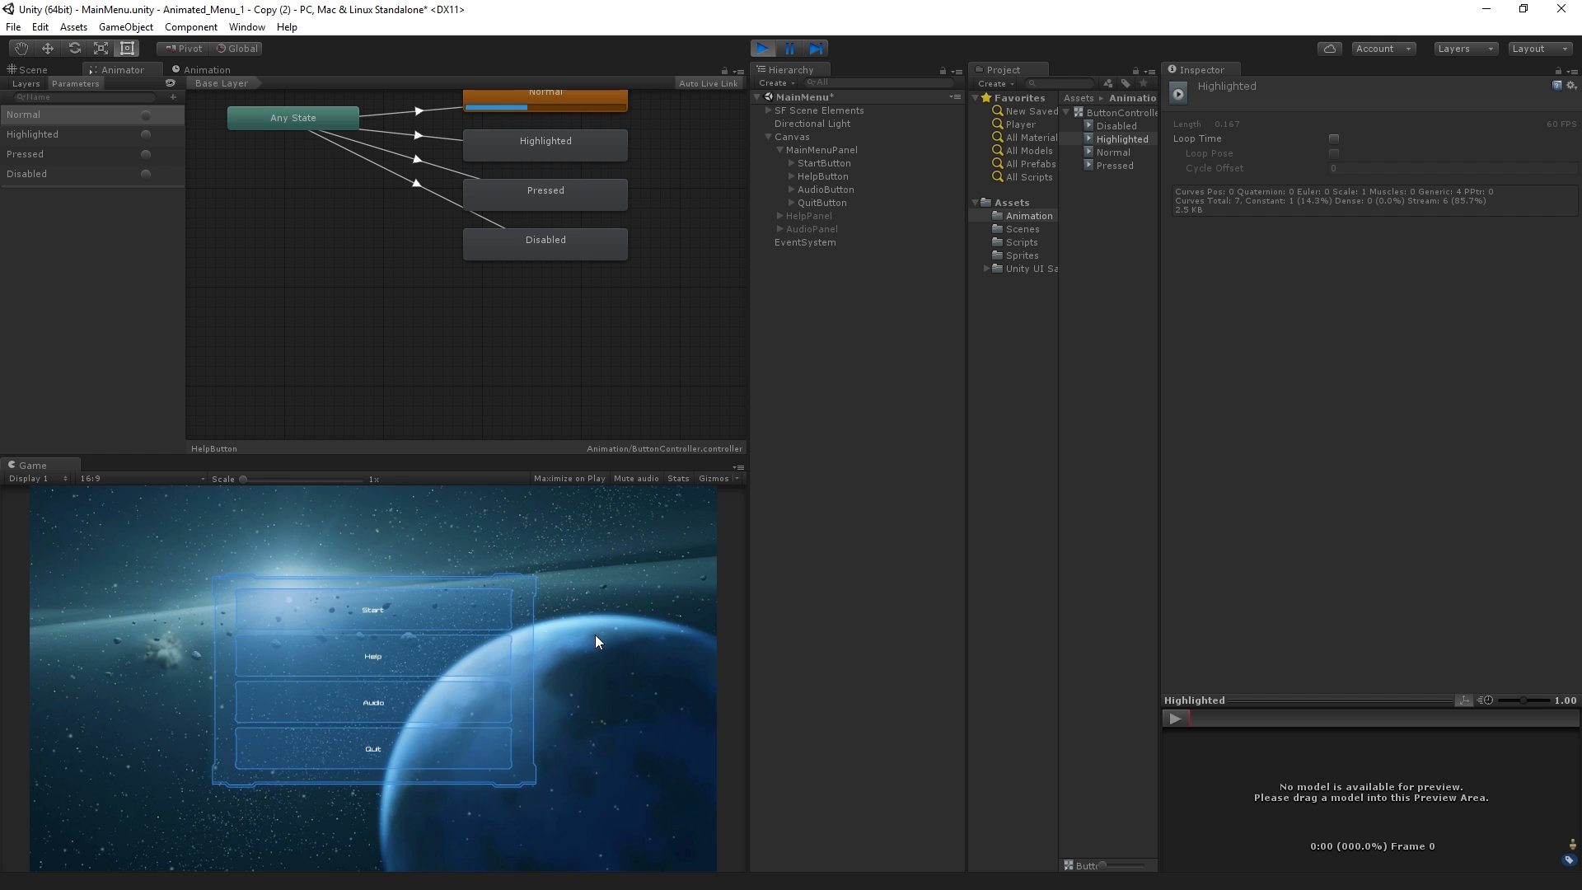
{"action": "left_click", "coordinate": [696, 153]}
{"action": "left_click_drag", "start_coordinate": [698, 180], "coordinate": [693, 244], "text": "alt"}
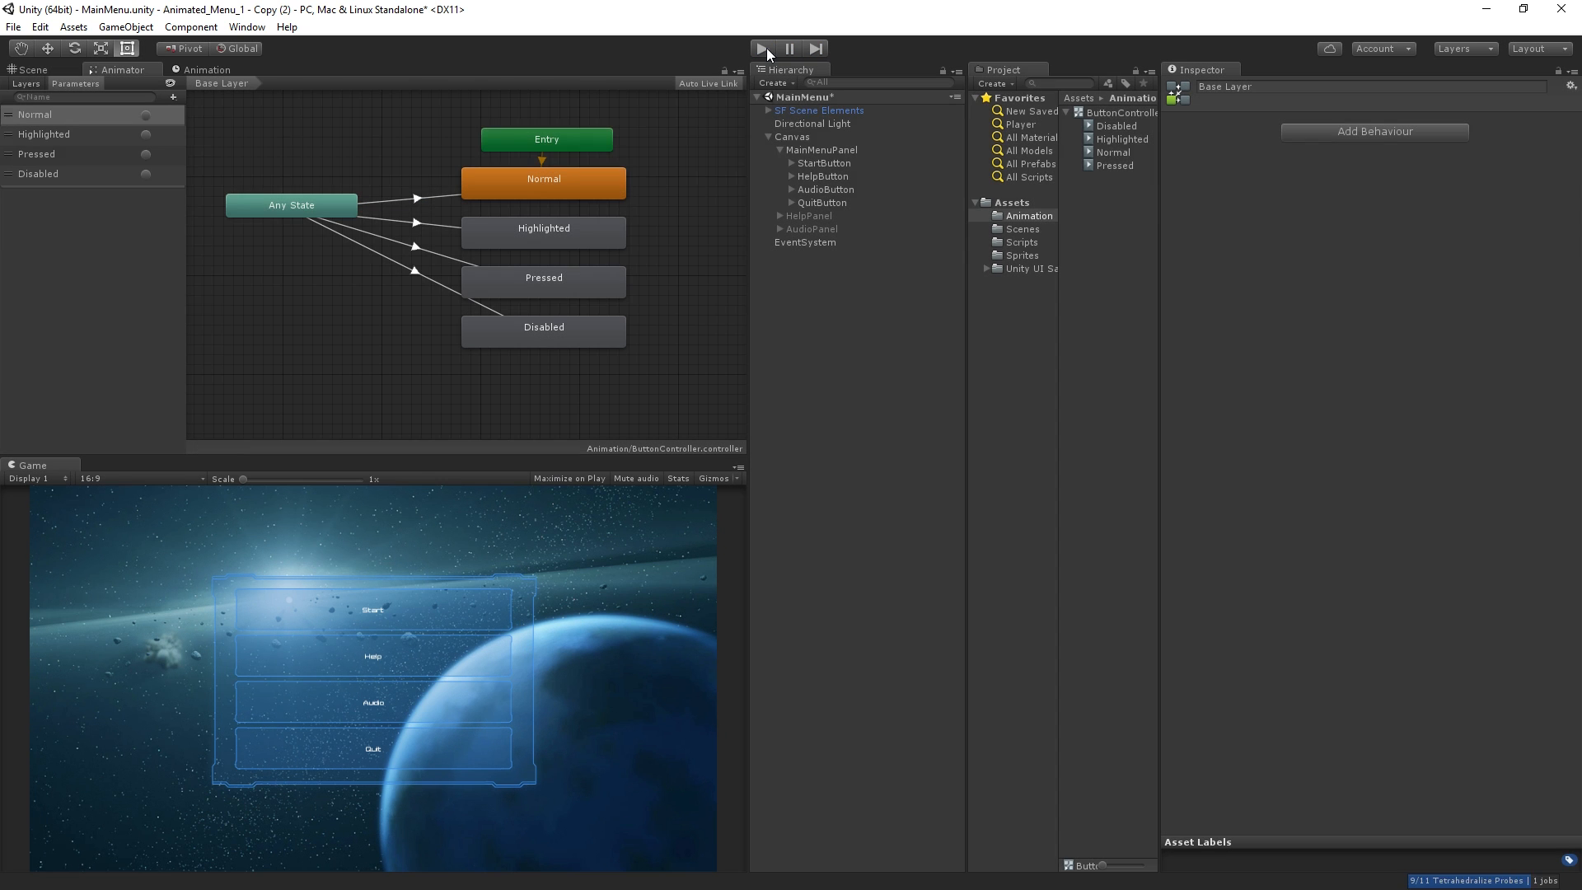
{"action": "left_click", "coordinate": [765, 48]}
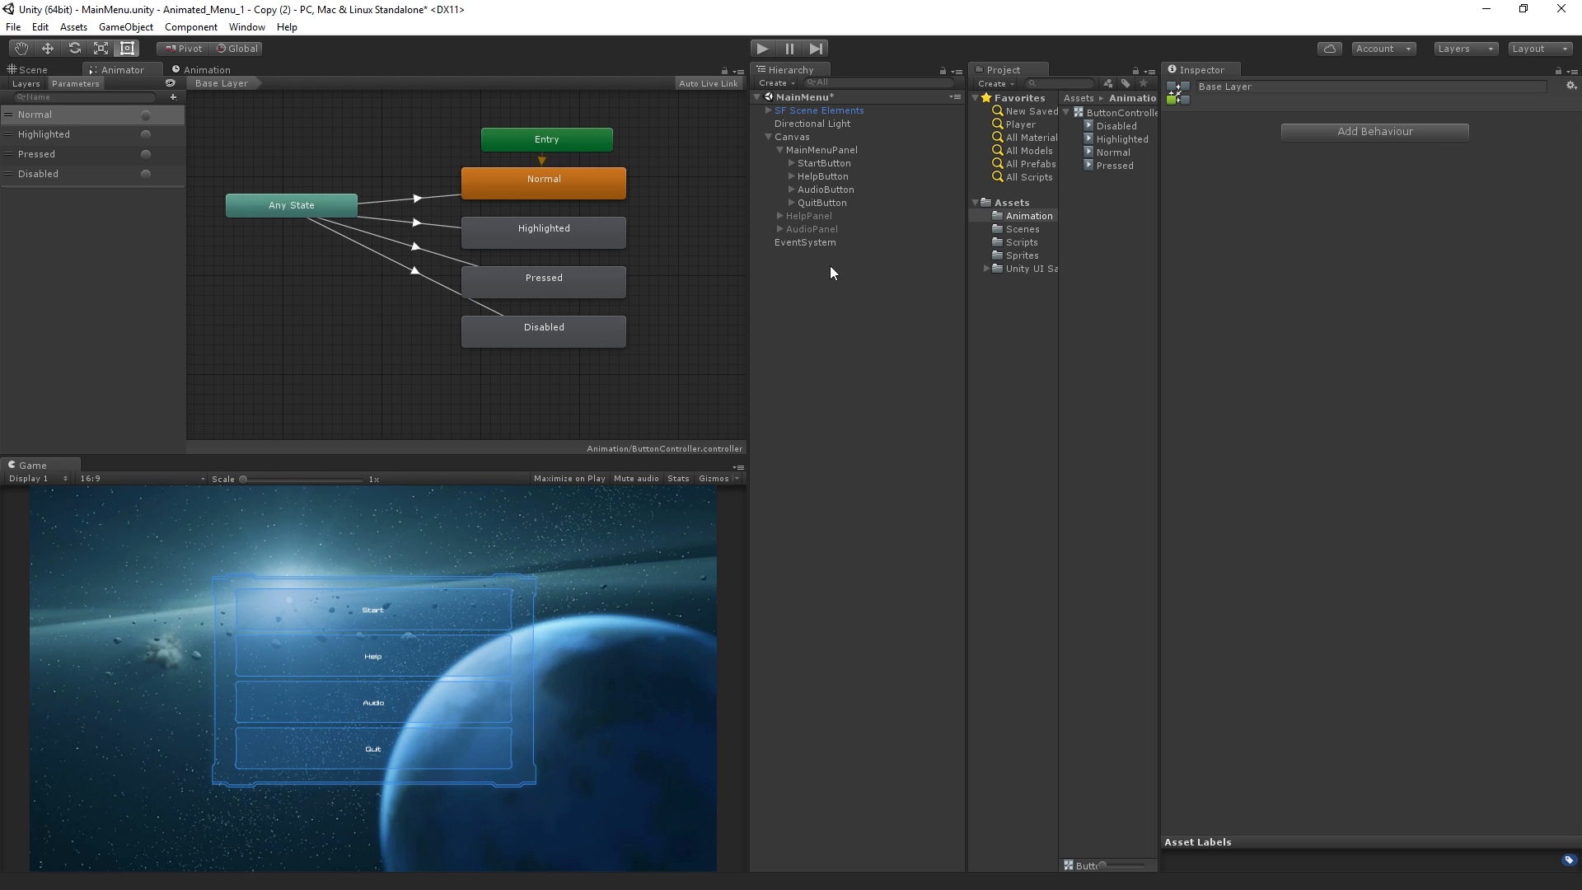
Expand HelpPanel and AudioPanel, select both BackButtons plus QuitButton, AudioButton and StartButton, and save them as Selection 1
{"action": "left_click", "coordinate": [779, 216]}
{"action": "left_click", "coordinate": [779, 269]}
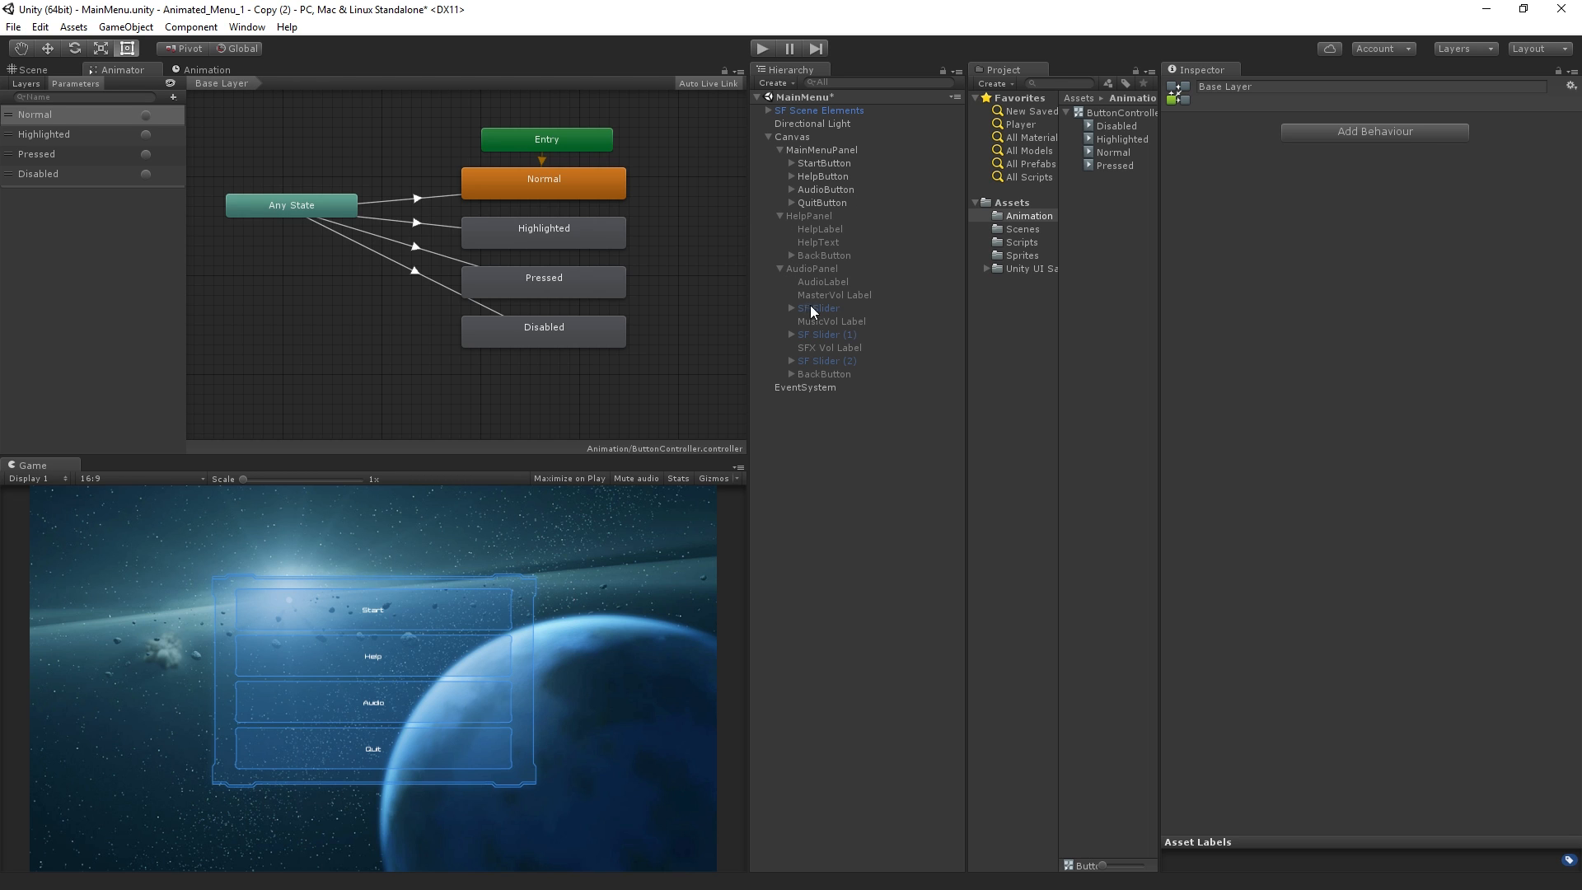
{"action": "left_click", "coordinate": [839, 255]}
{"action": "left_click", "coordinate": [842, 373], "text": "ctrl"}
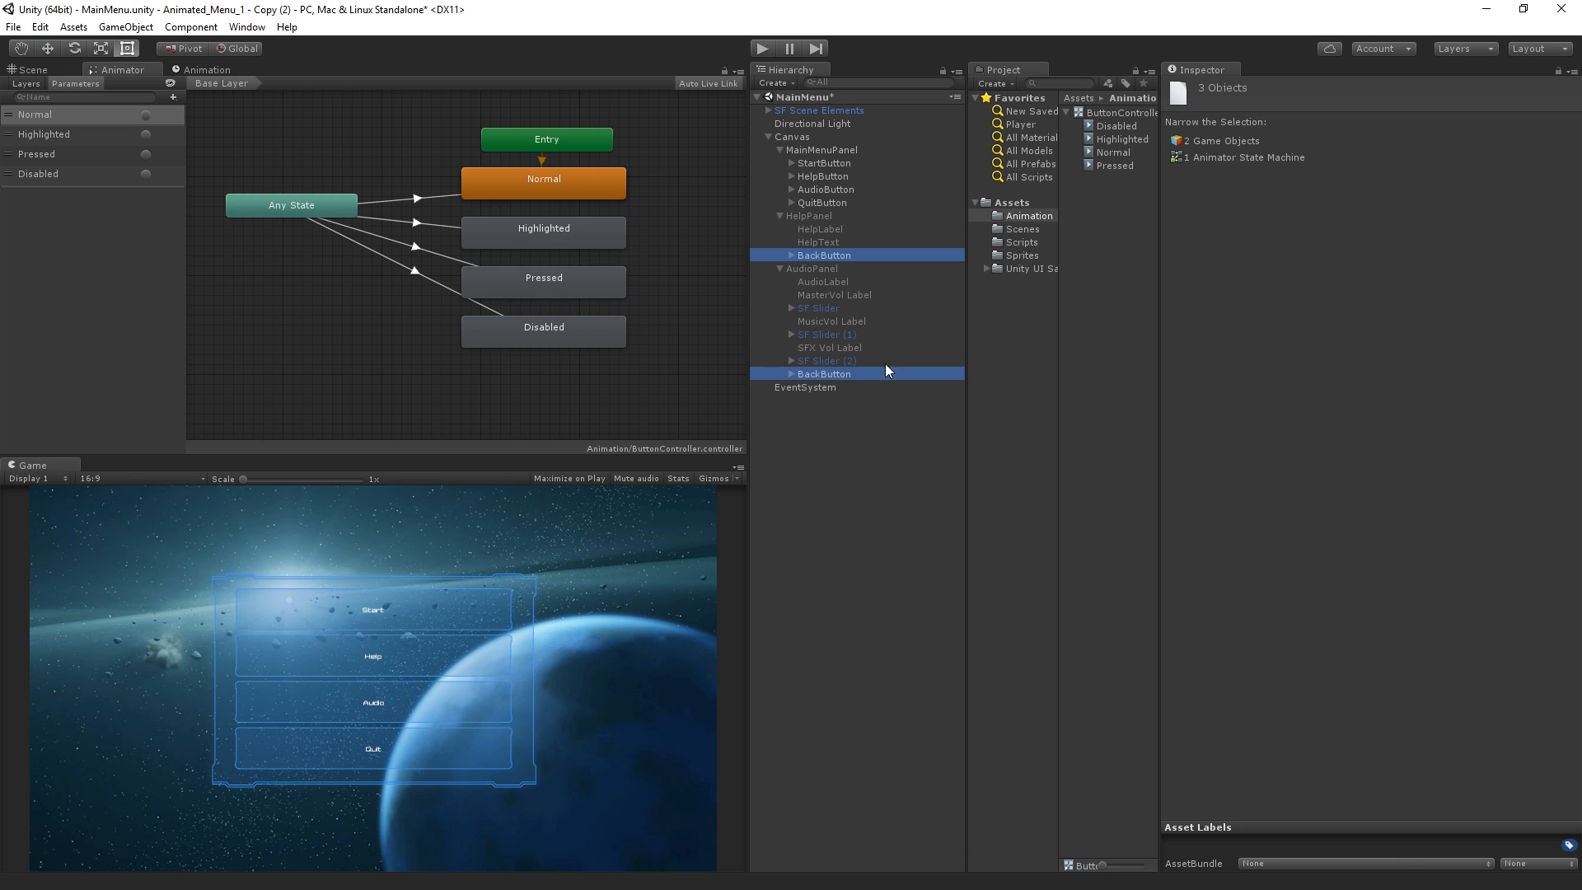
{"action": "left_click", "coordinate": [841, 203], "text": "ctrl"}
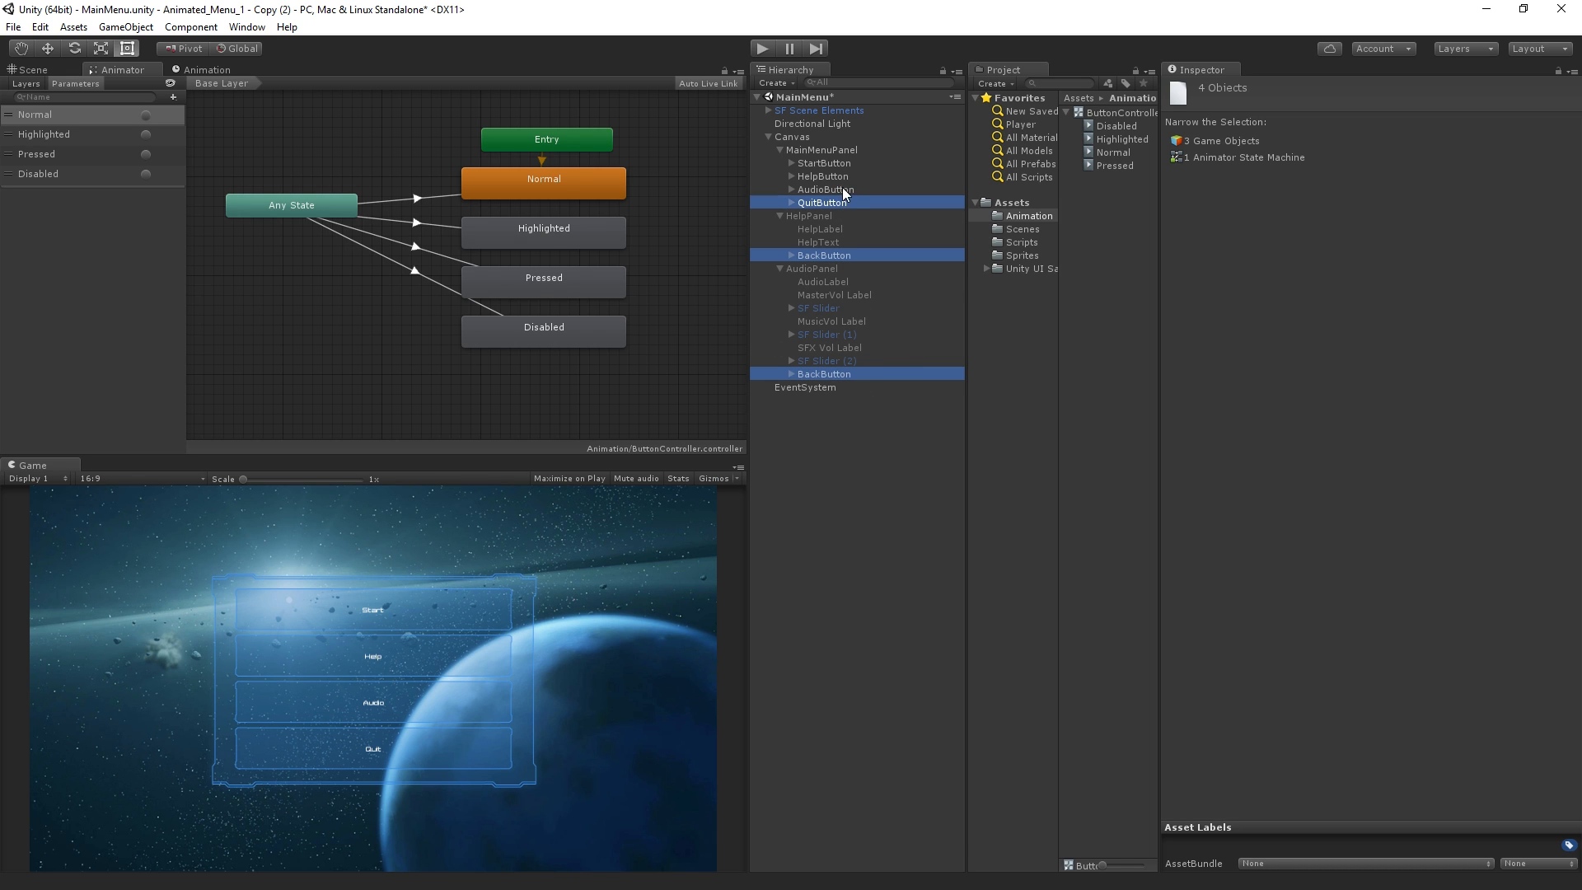
{"action": "left_click", "coordinate": [840, 190], "text": "ctrl"}
{"action": "left_click", "coordinate": [843, 163], "text": "ctrl"}
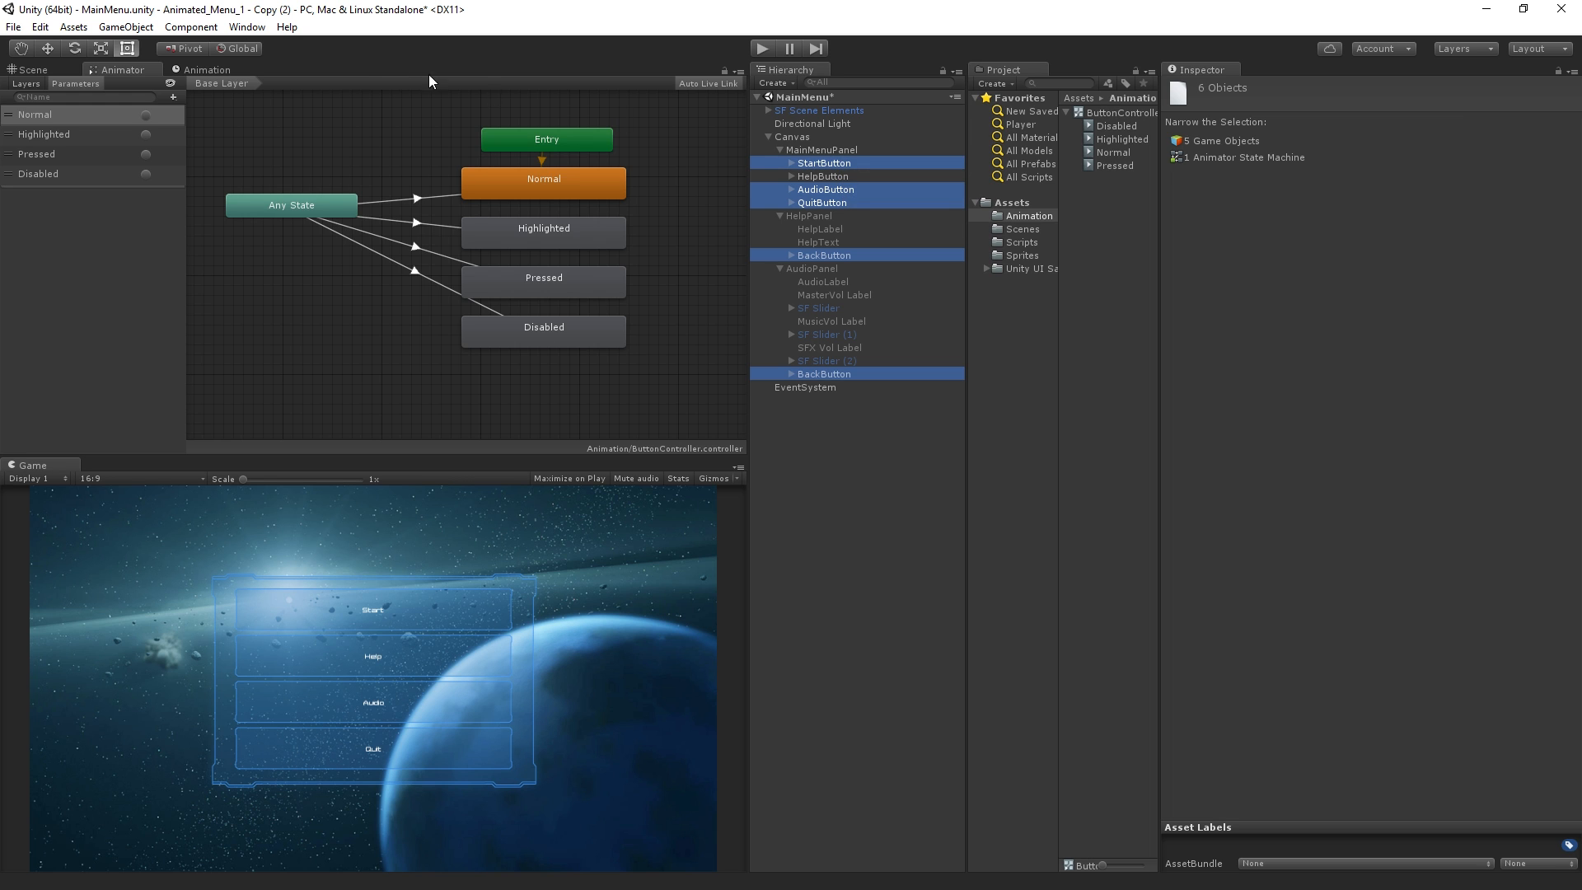
{"action": "left_click", "coordinate": [45, 28]}
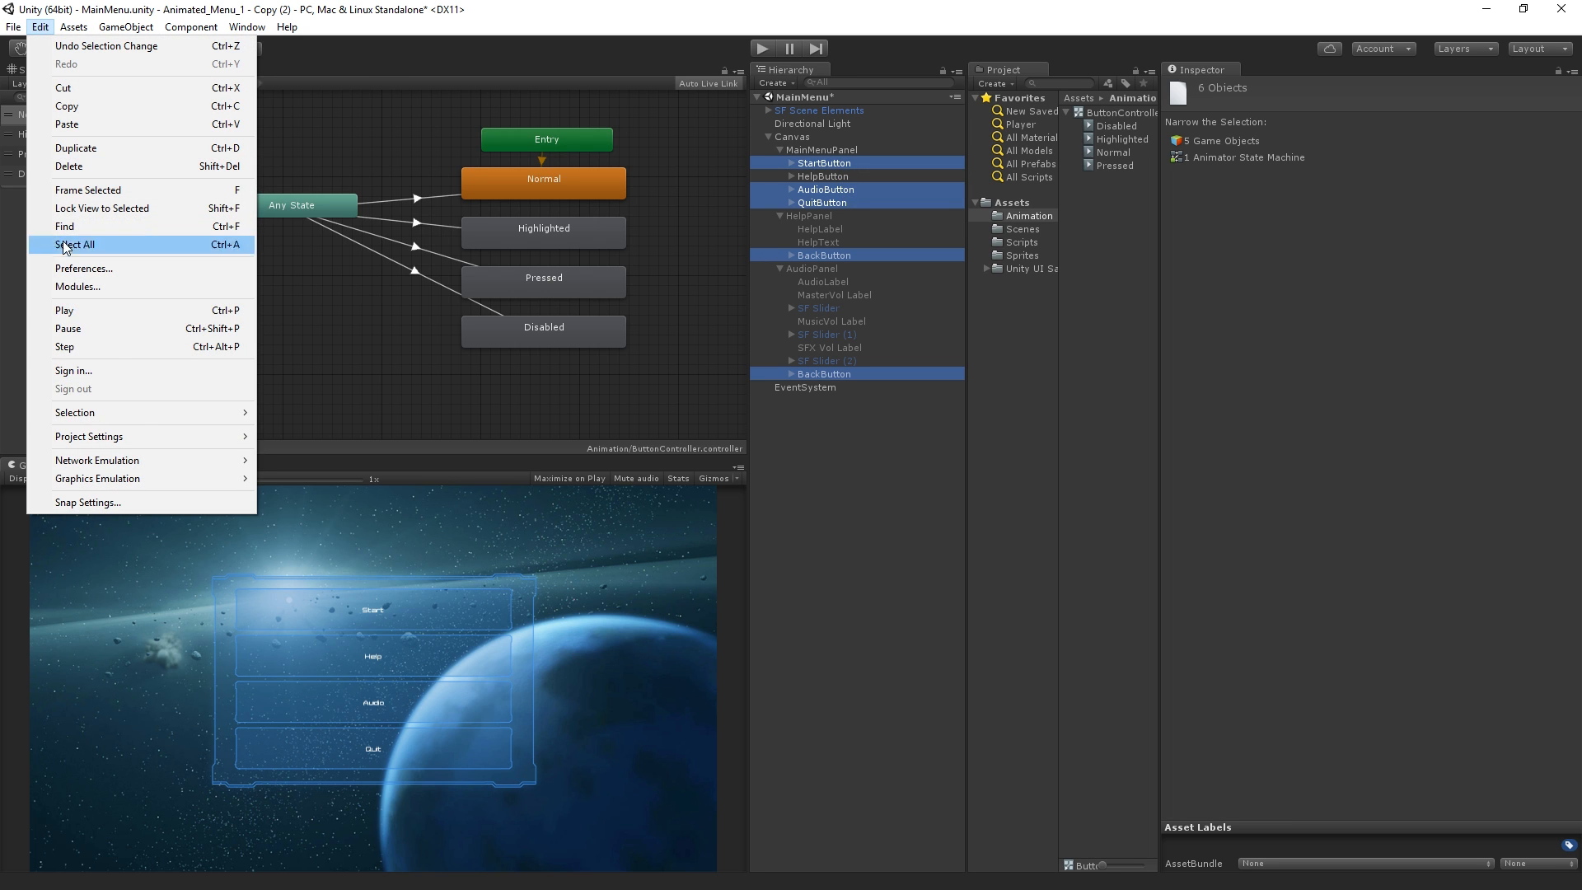
{"action": "mouse_move", "coordinate": [136, 413]}
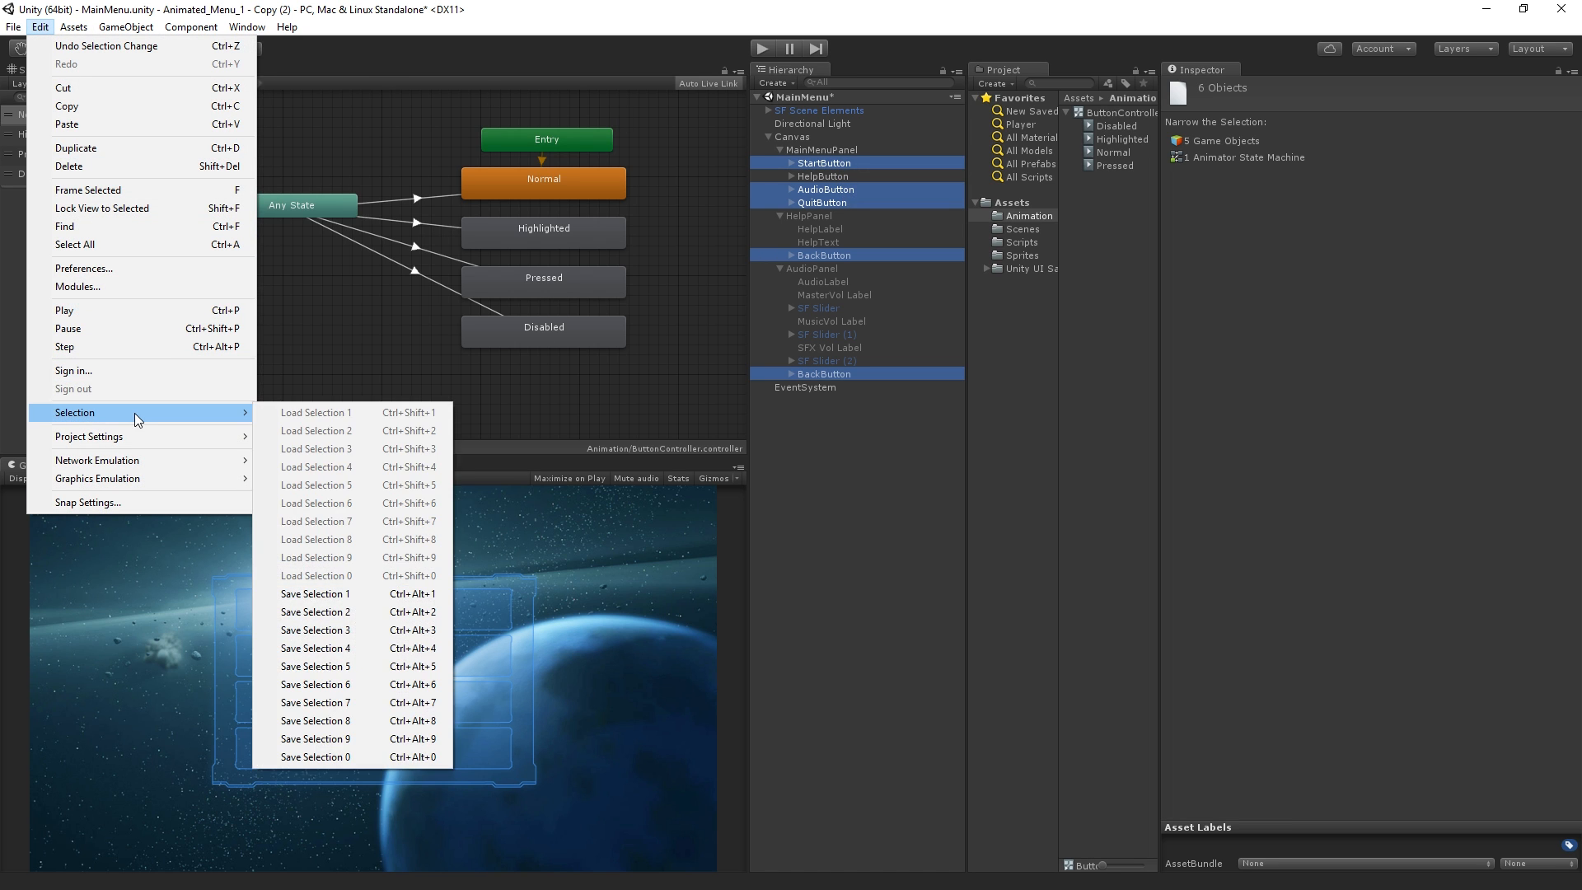
{"action": "left_click", "coordinate": [428, 595]}
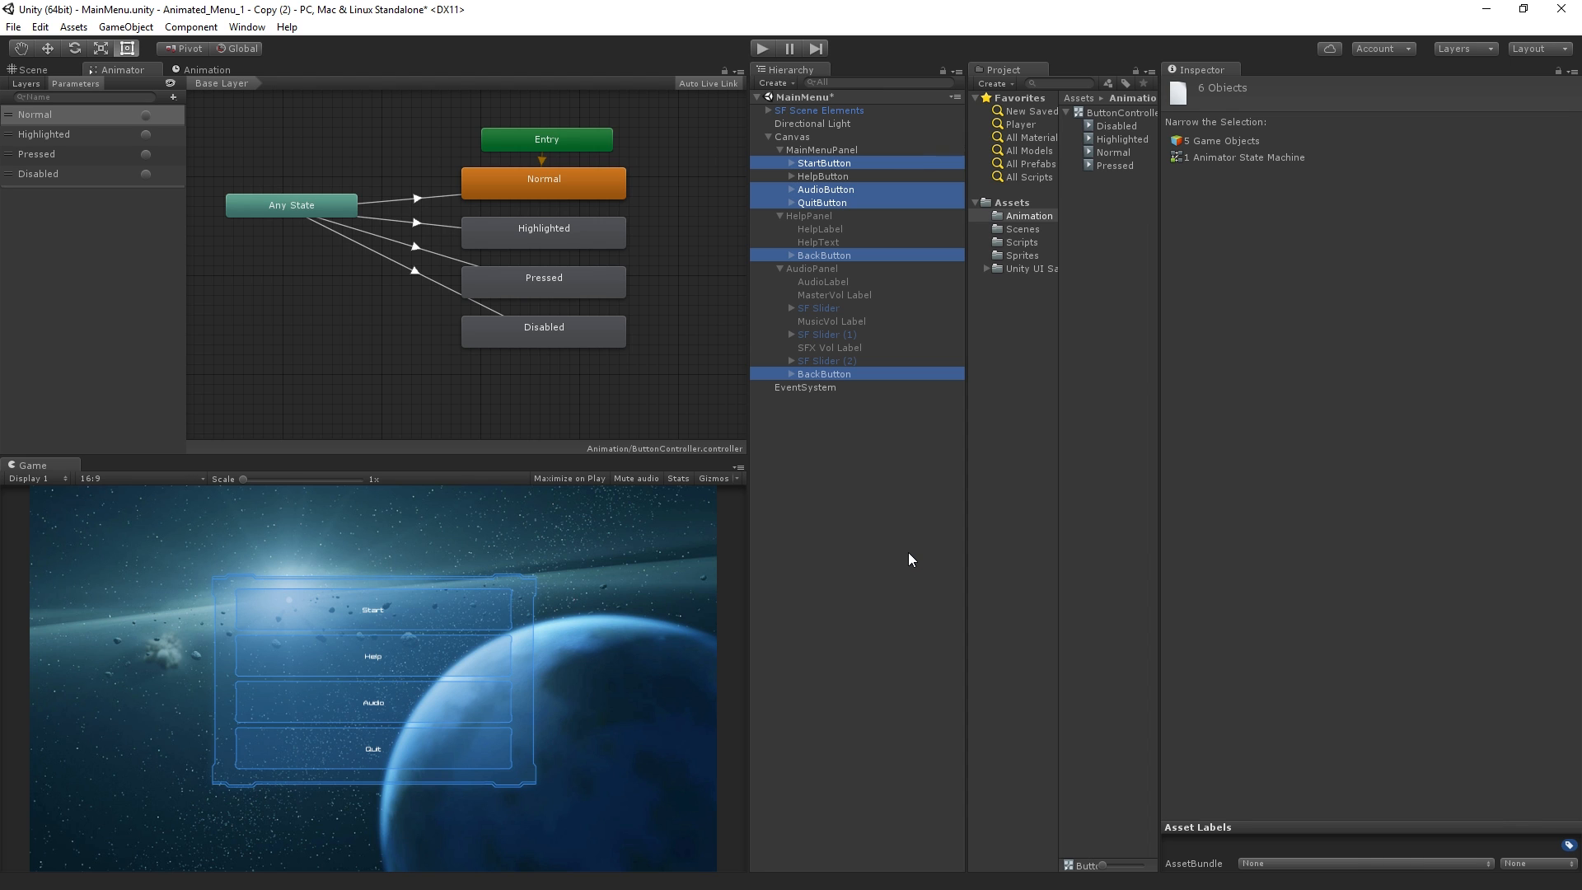
Copy the Animator component from HelpButton
{"action": "left_click", "coordinate": [839, 177]}
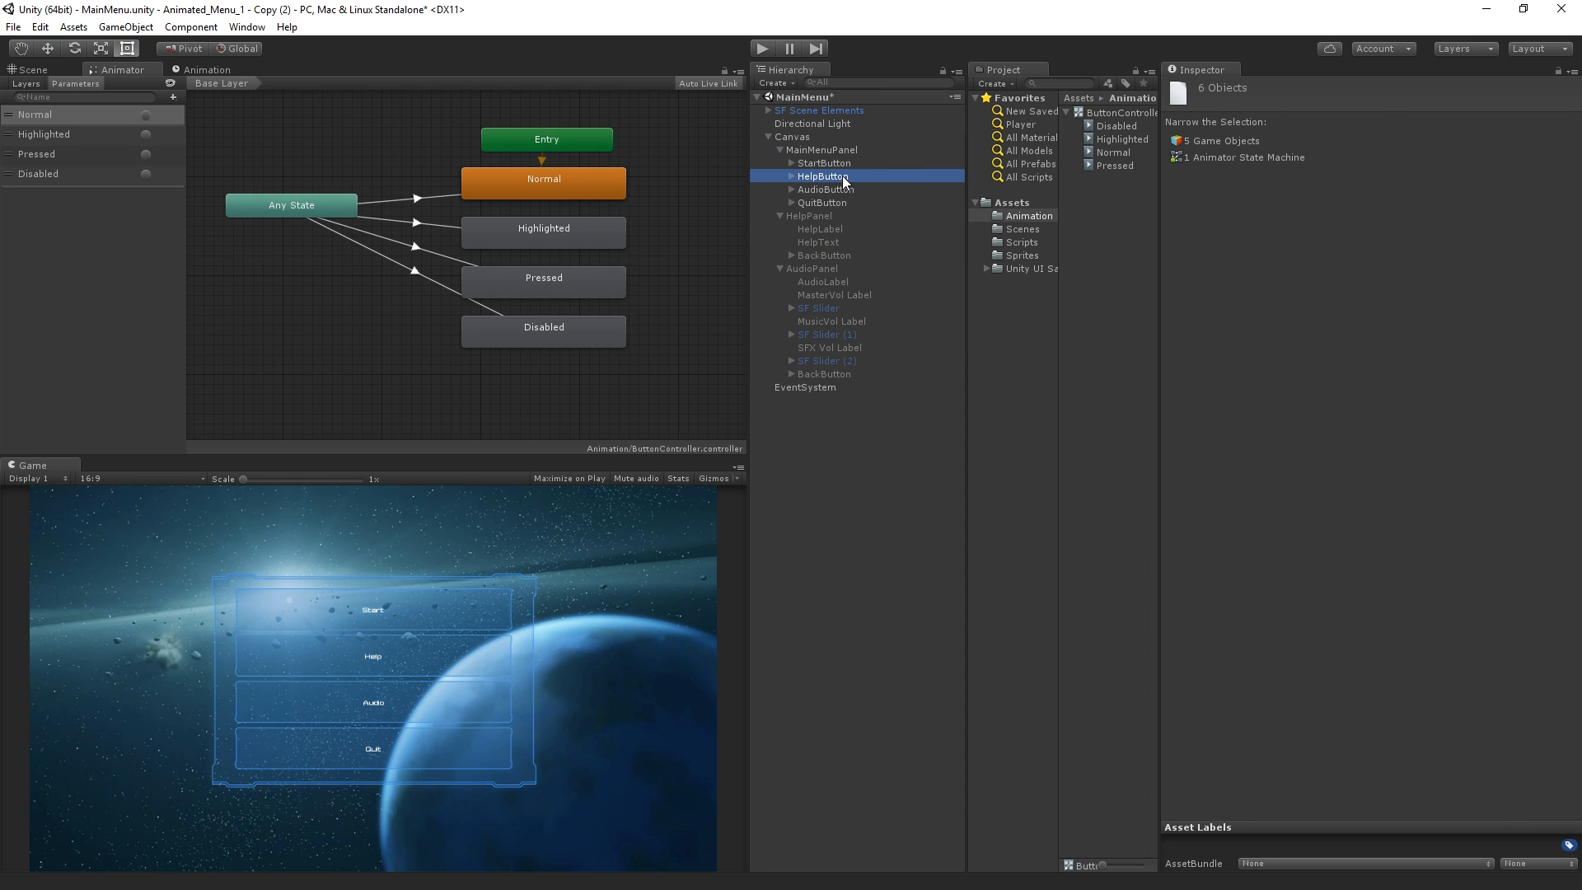
{"action": "left_click_drag", "start_coordinate": [1576, 254], "coordinate": [1570, 403]}
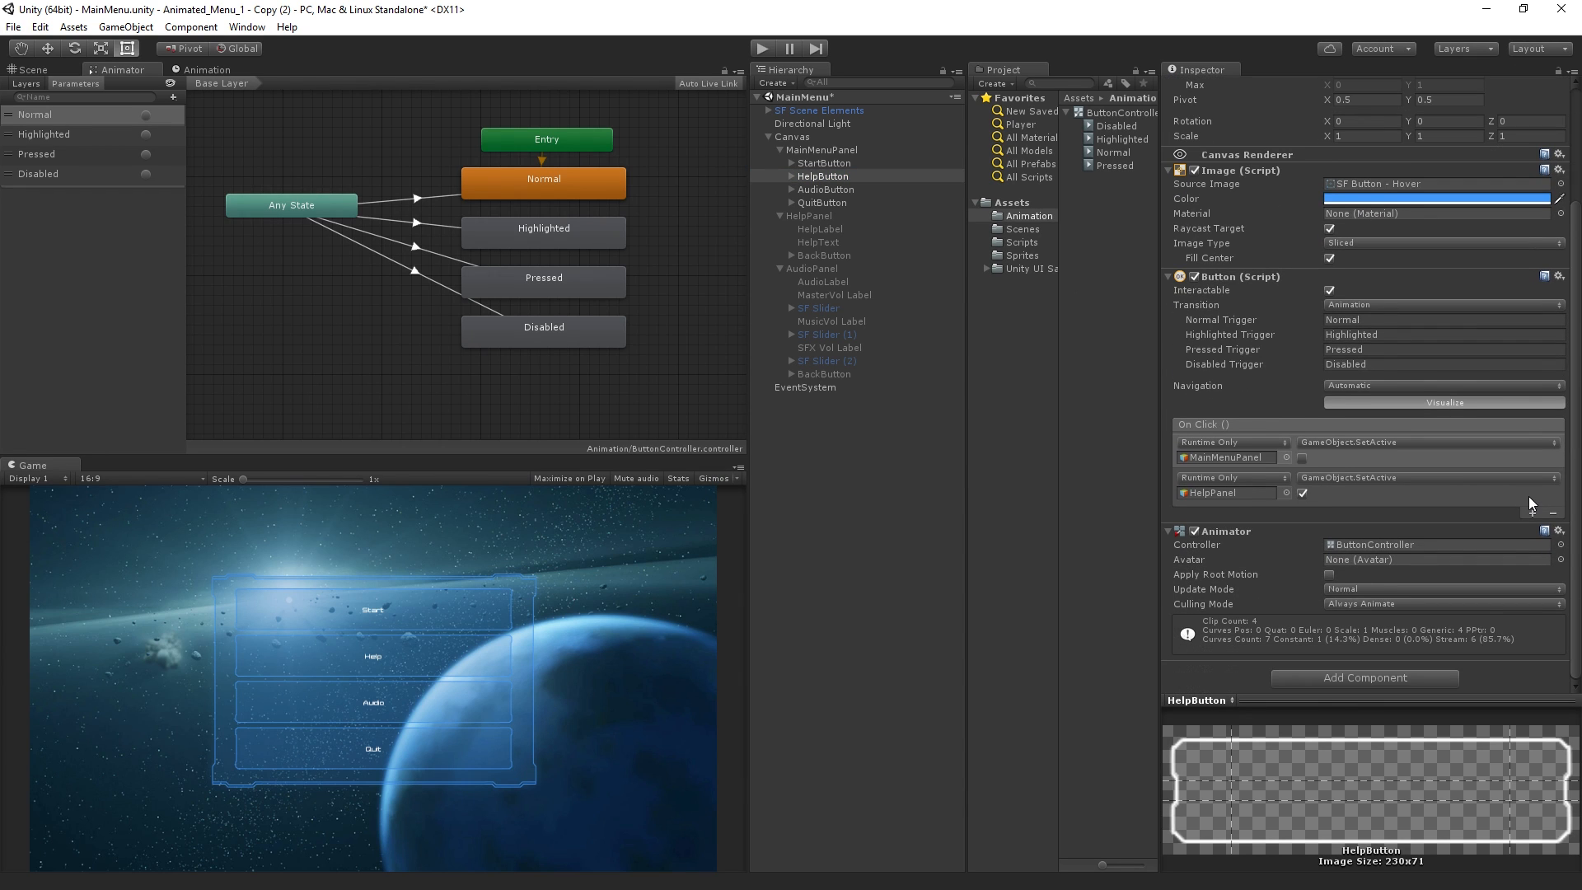
{"action": "left_click", "coordinate": [1560, 531]}
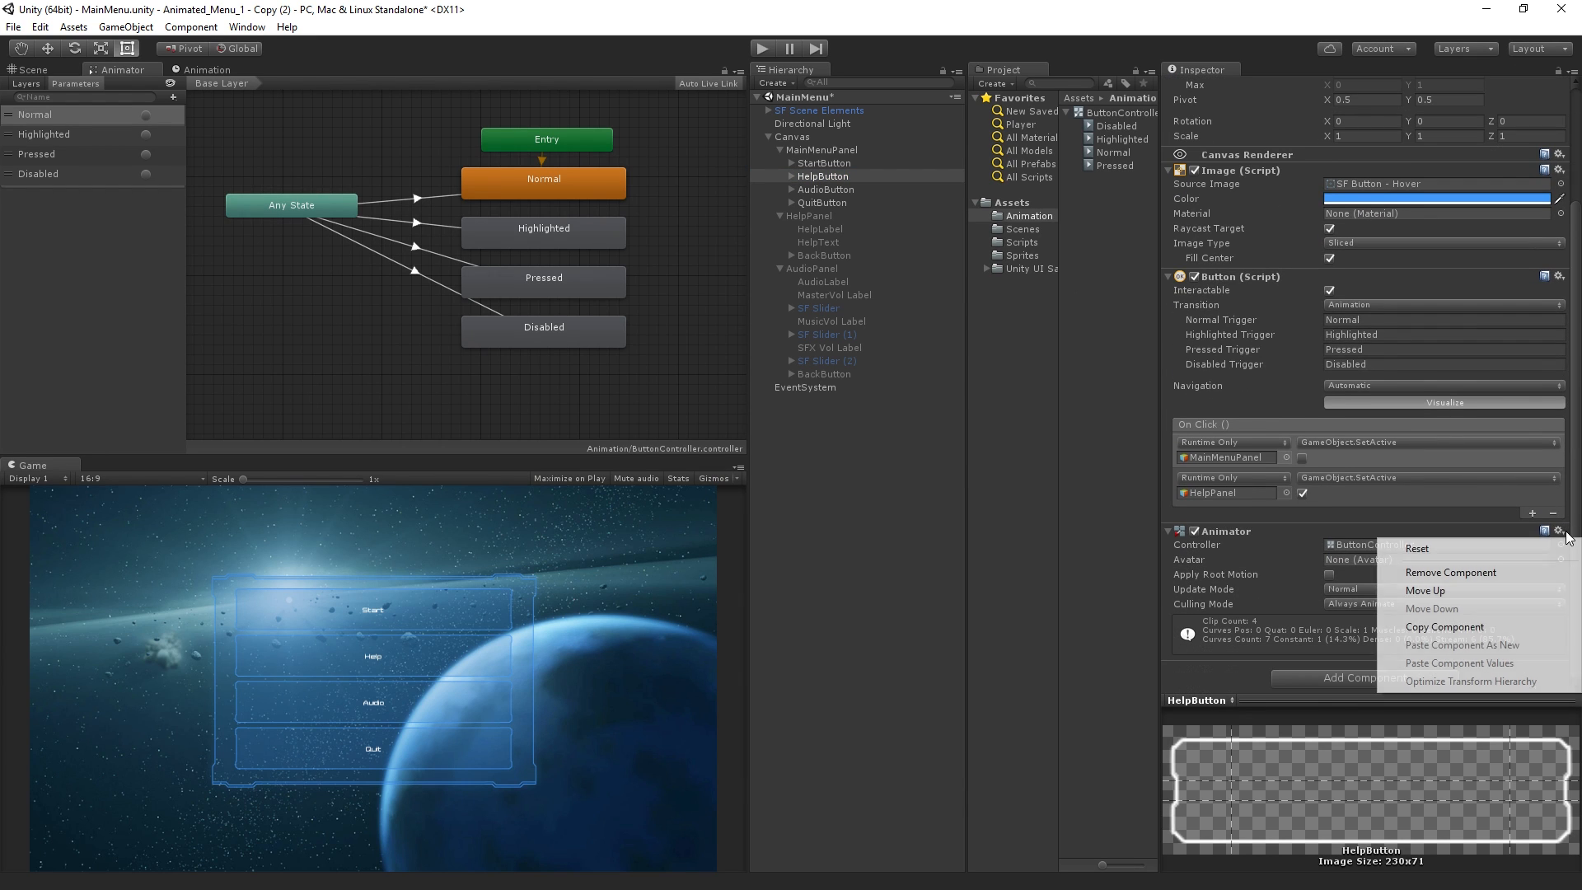
{"action": "left_click", "coordinate": [1521, 628]}
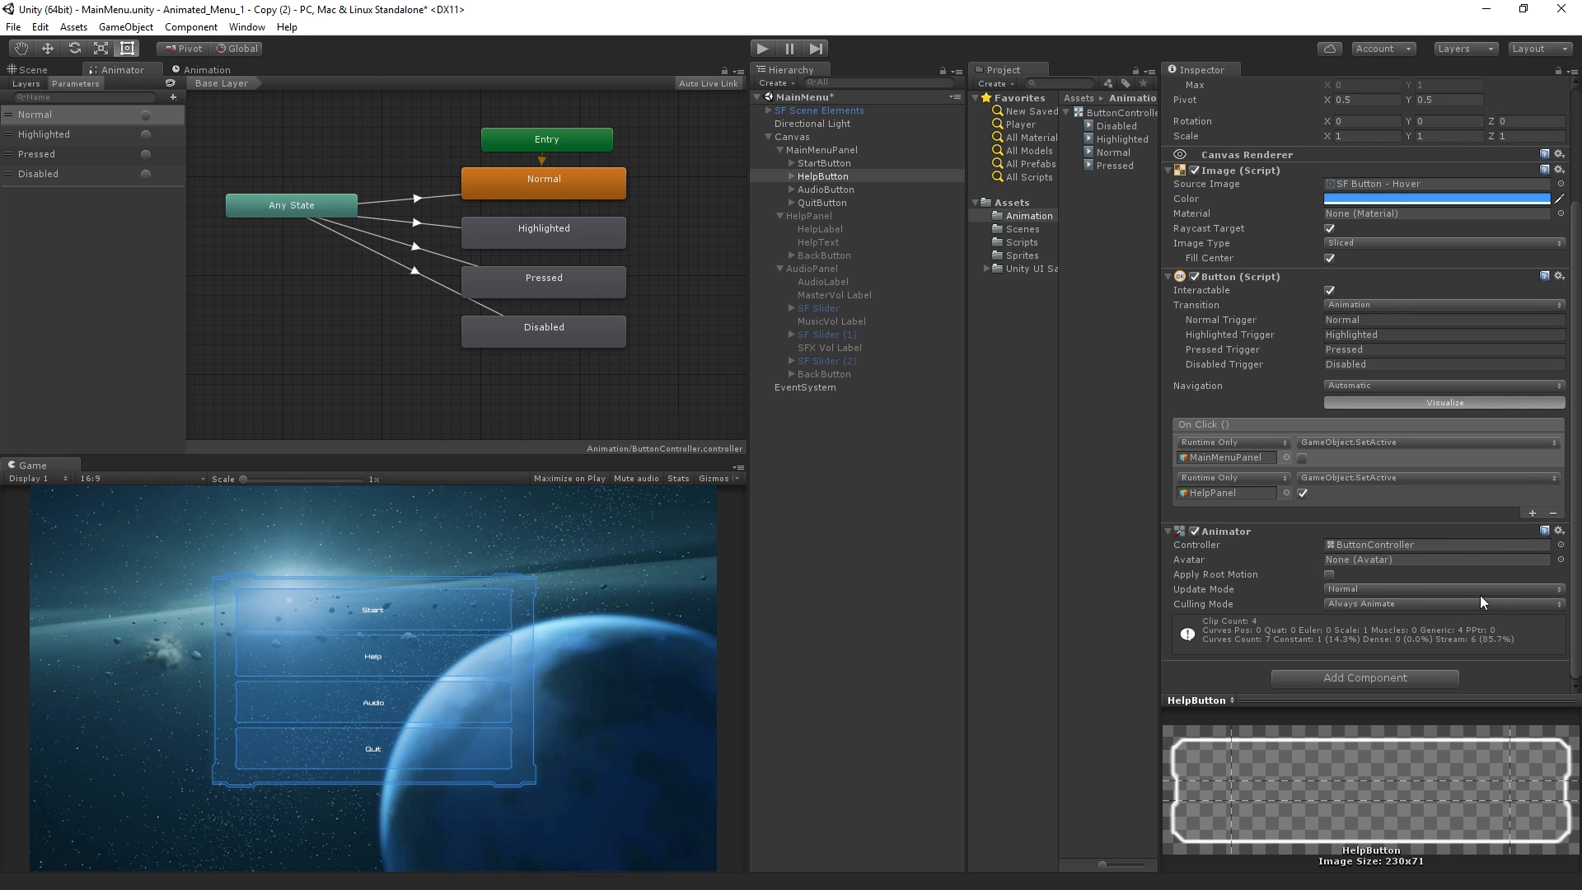
Load the saved Selection 1 to reselect the other menu buttons
{"action": "left_click", "coordinate": [39, 27]}
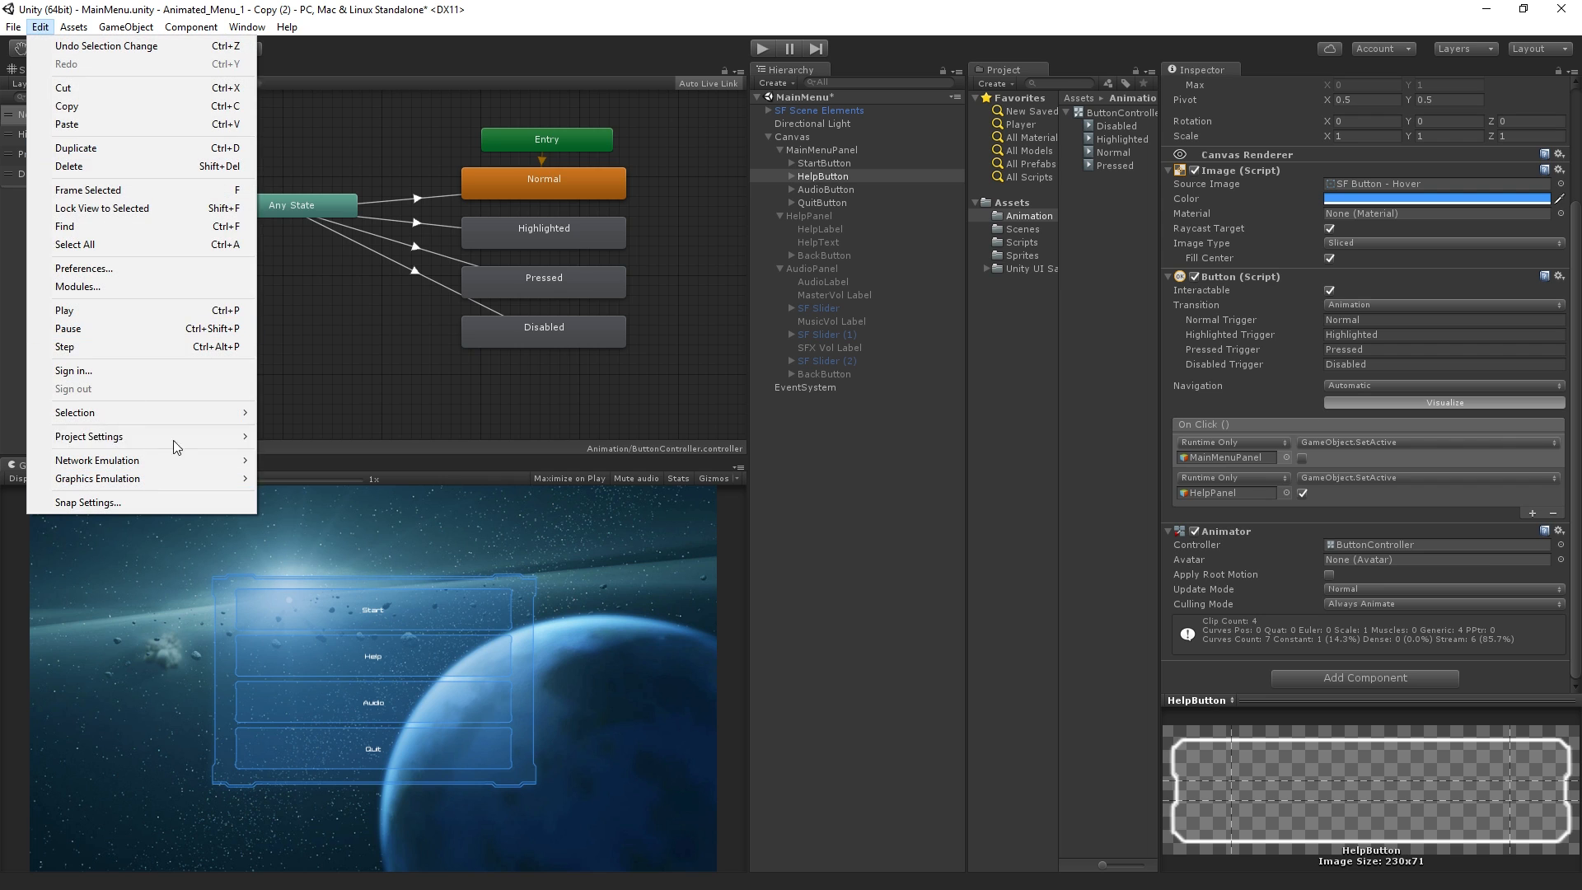
{"action": "mouse_move", "coordinate": [185, 412]}
{"action": "left_click", "coordinate": [294, 417]}
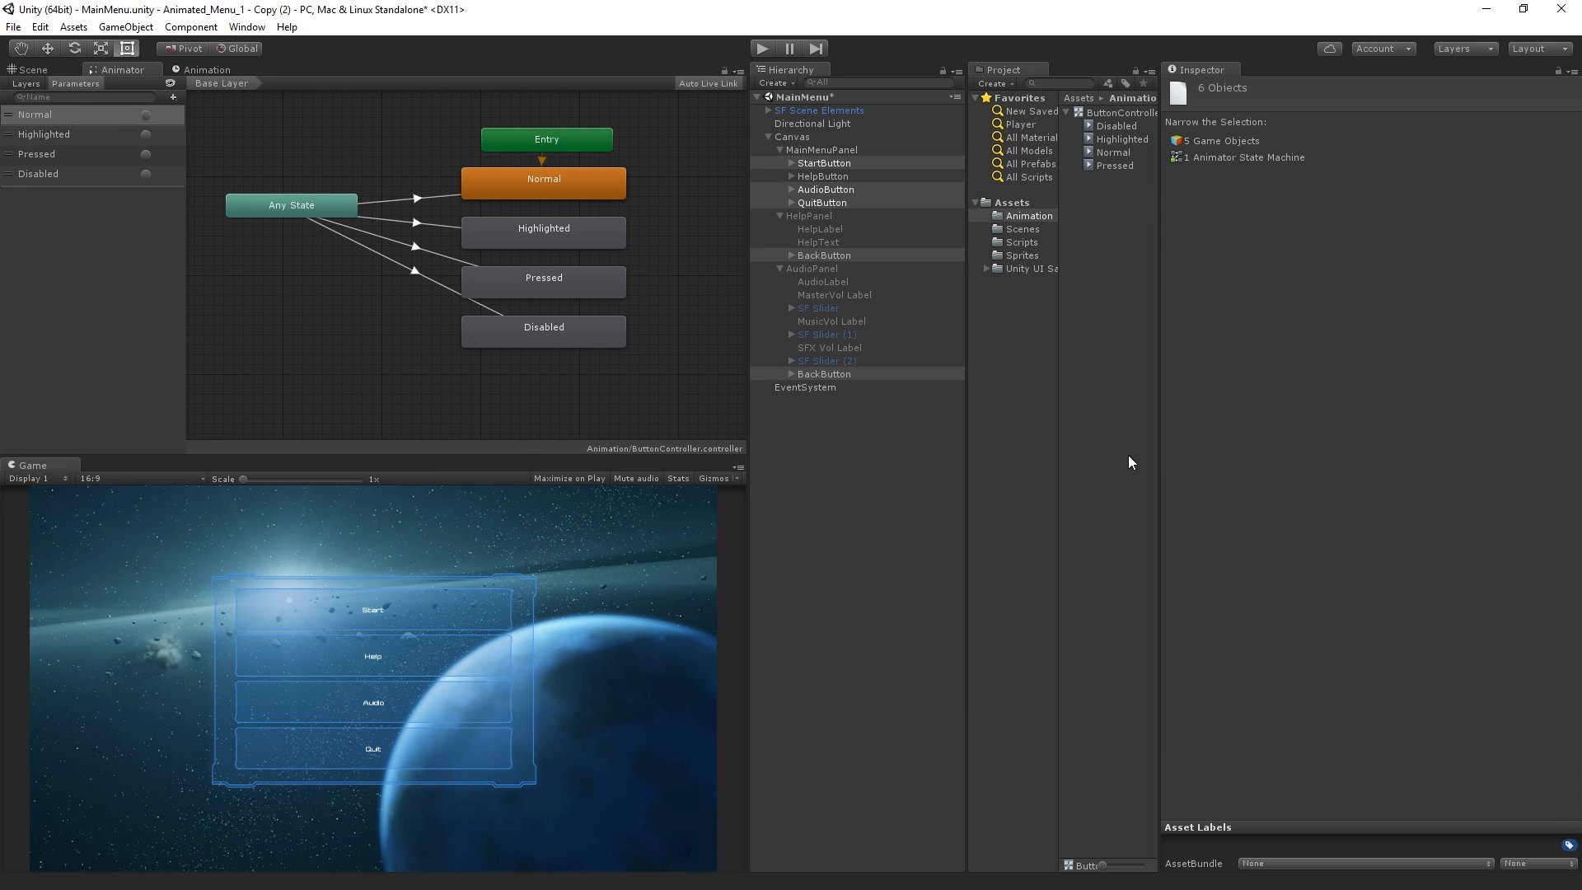
Reselect only StartButton, AudioButton, QuitButton and both BackButtons, without HelpButton, and overwrite saved Selection 1 with them
{"action": "left_click", "coordinate": [843, 165]}
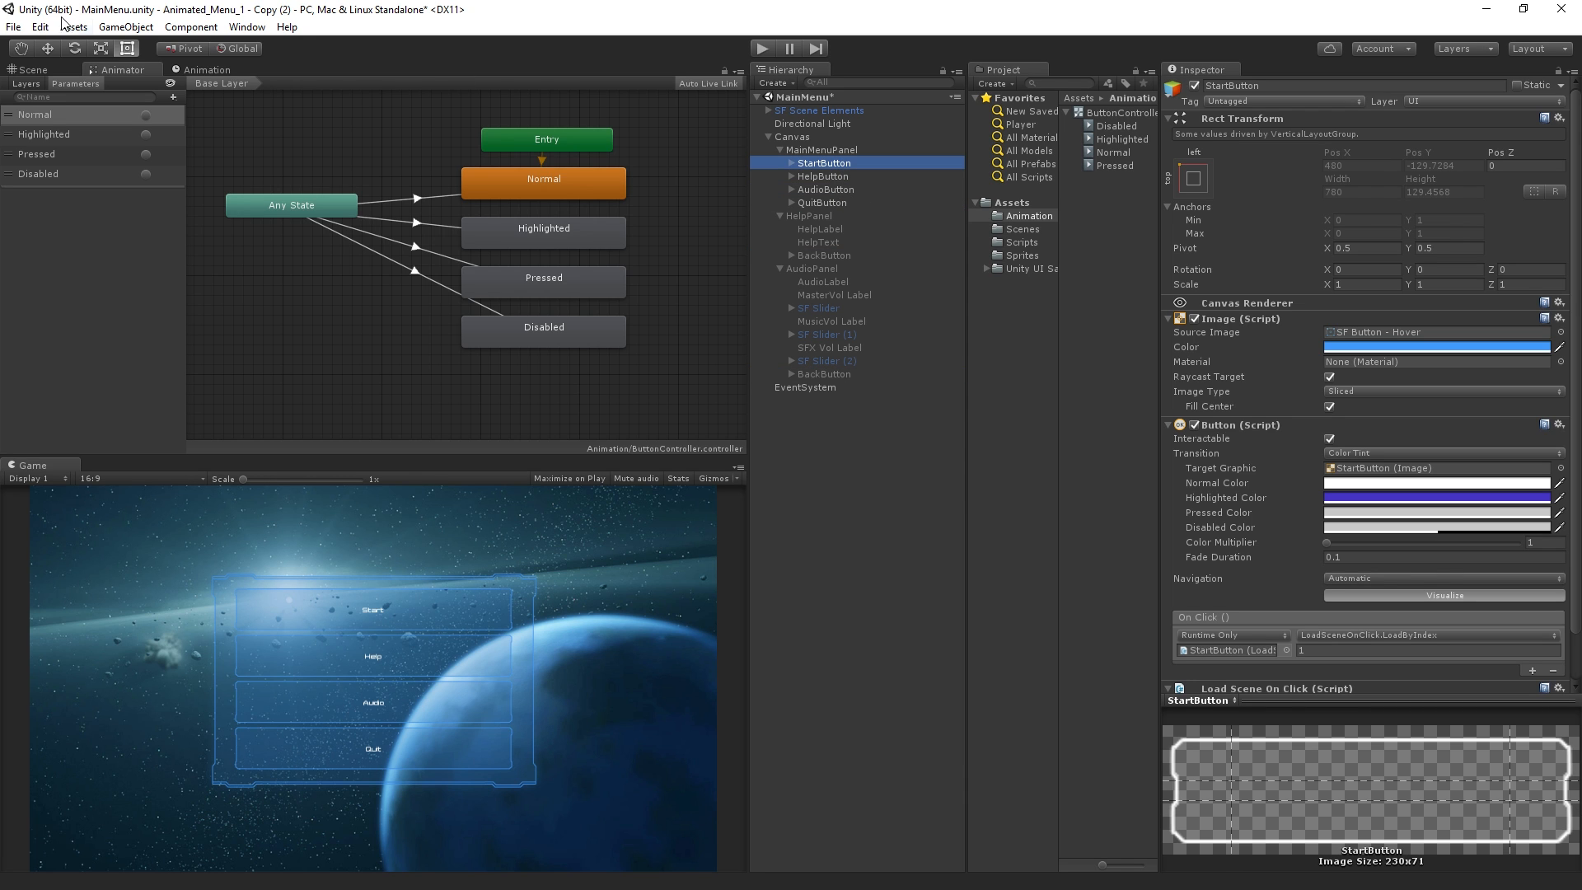
{"action": "left_click", "coordinate": [847, 557]}
{"action": "left_click", "coordinate": [850, 159]}
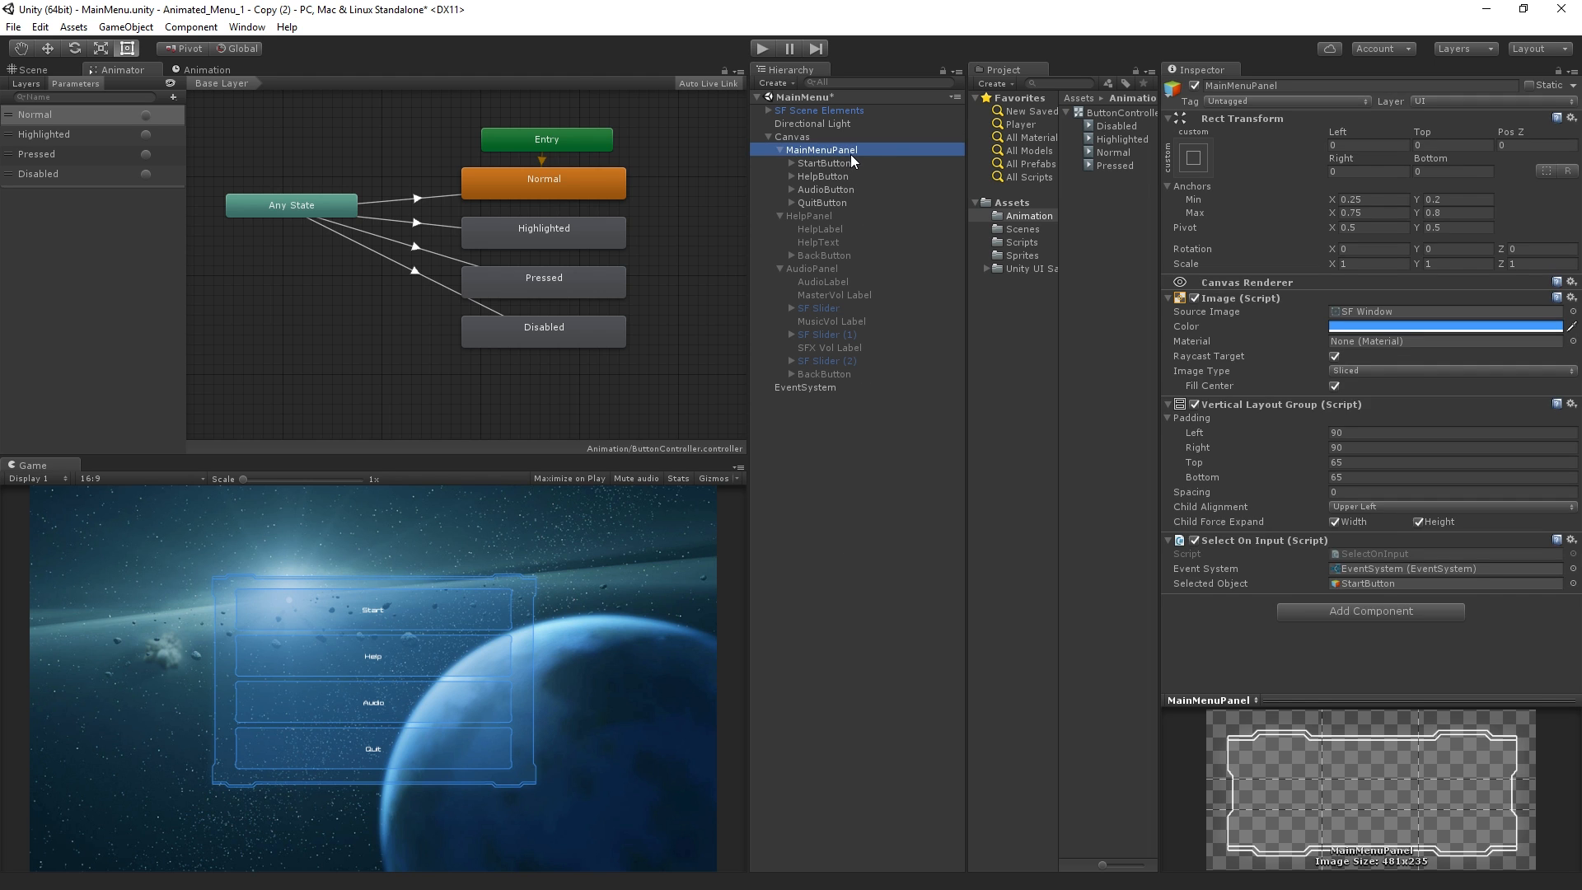
{"action": "left_click", "coordinate": [843, 188], "text": "shift"}
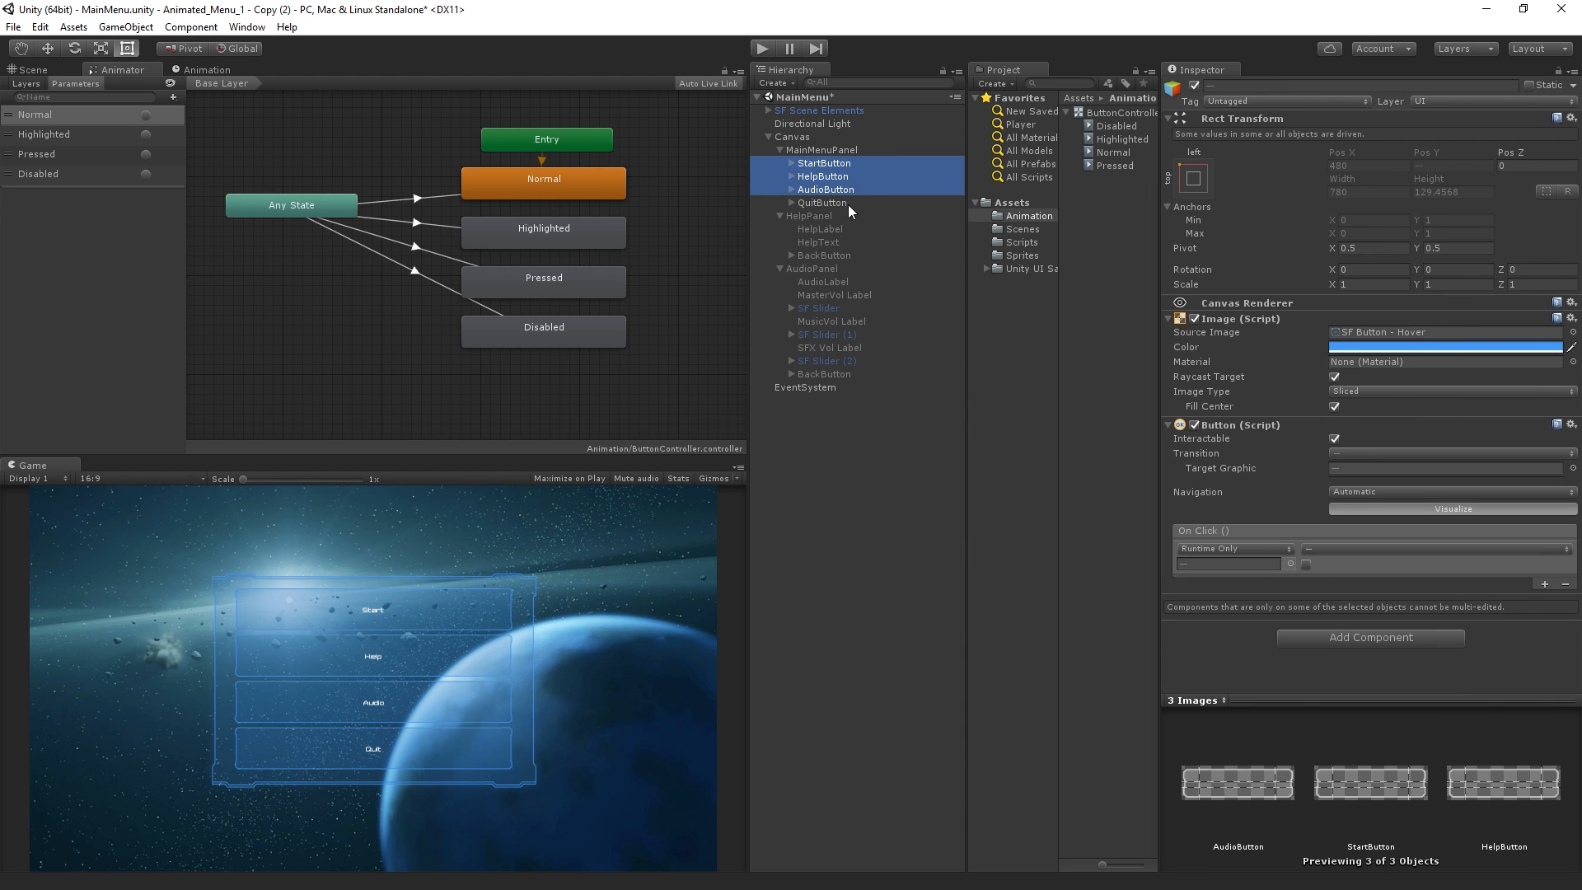
{"action": "left_click", "coordinate": [849, 177], "text": "ctrl"}
{"action": "left_click", "coordinate": [847, 203], "text": "ctrl"}
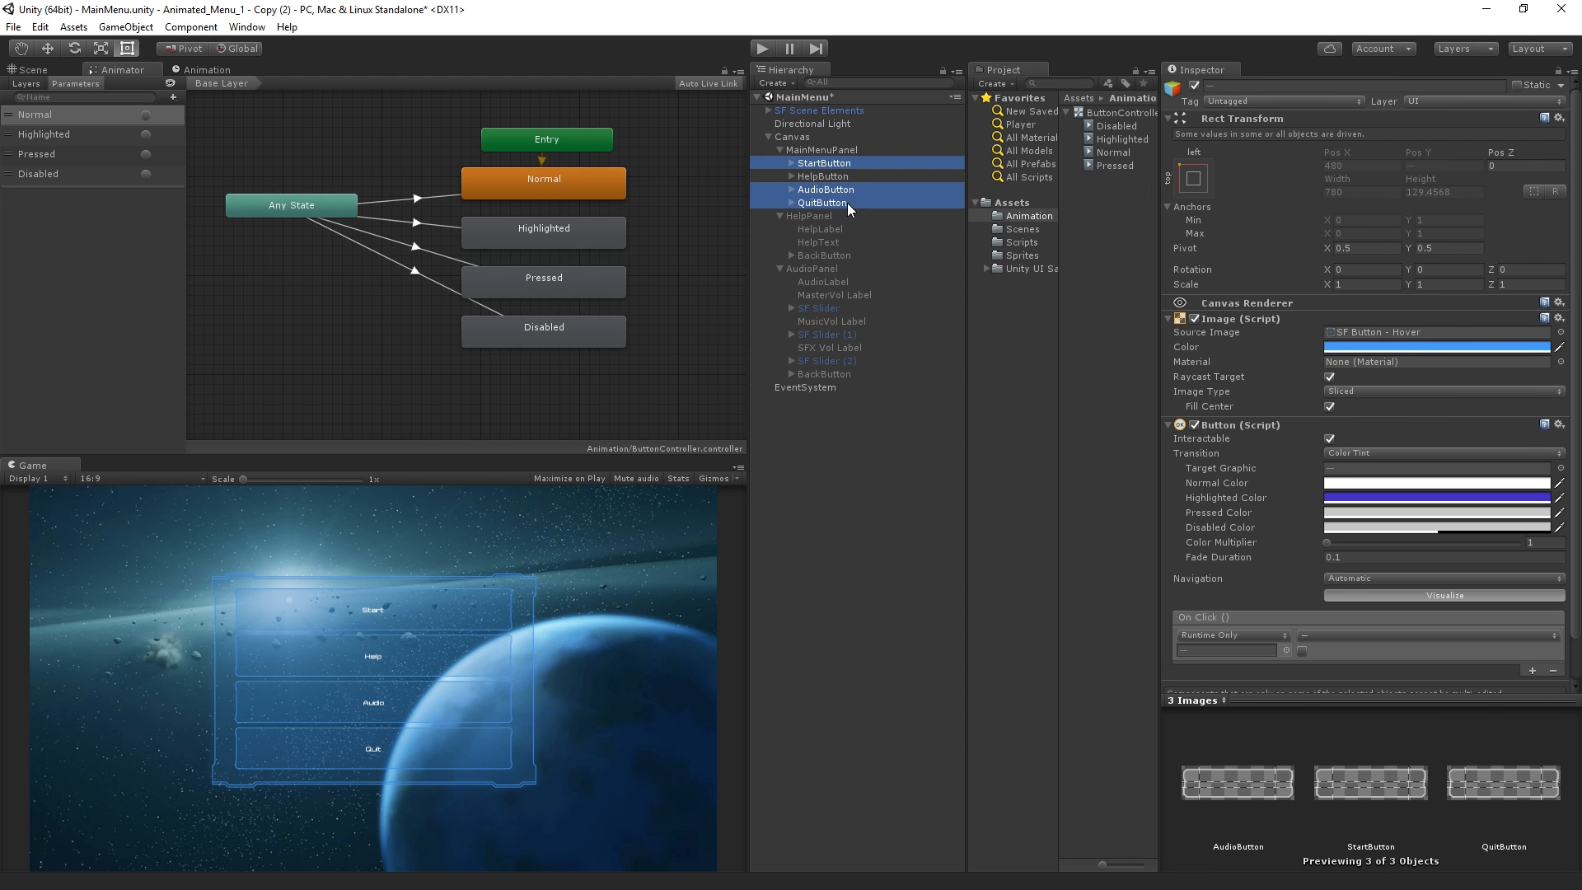
{"action": "left_click", "coordinate": [829, 375], "text": "ctrl"}
{"action": "left_click", "coordinate": [823, 256], "text": "ctrl"}
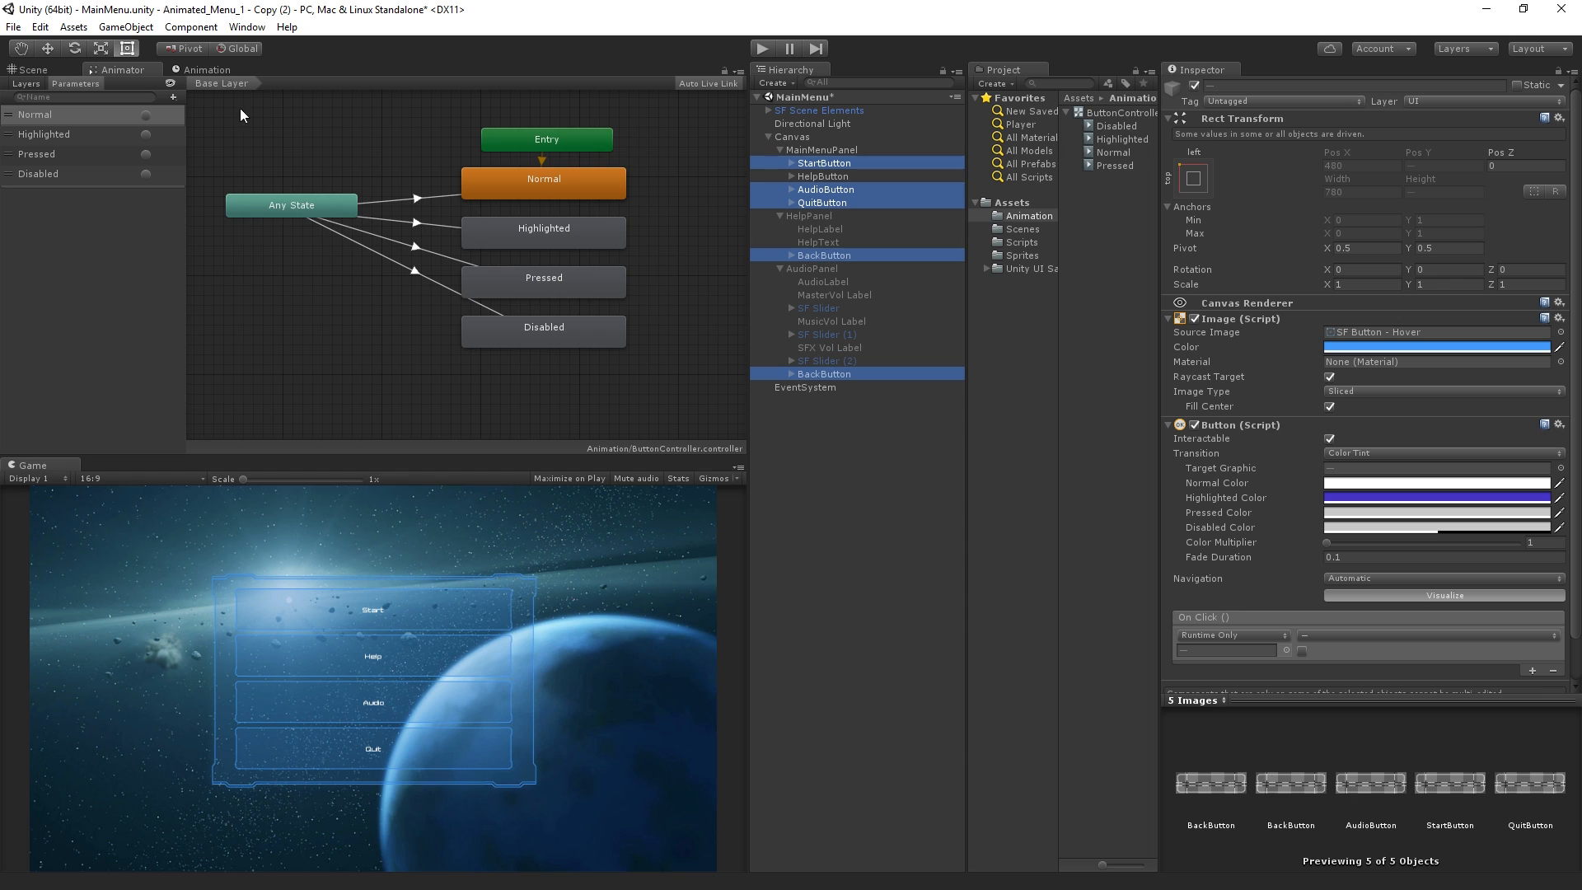
{"action": "left_click", "coordinate": [40, 27]}
{"action": "mouse_move", "coordinate": [106, 412]}
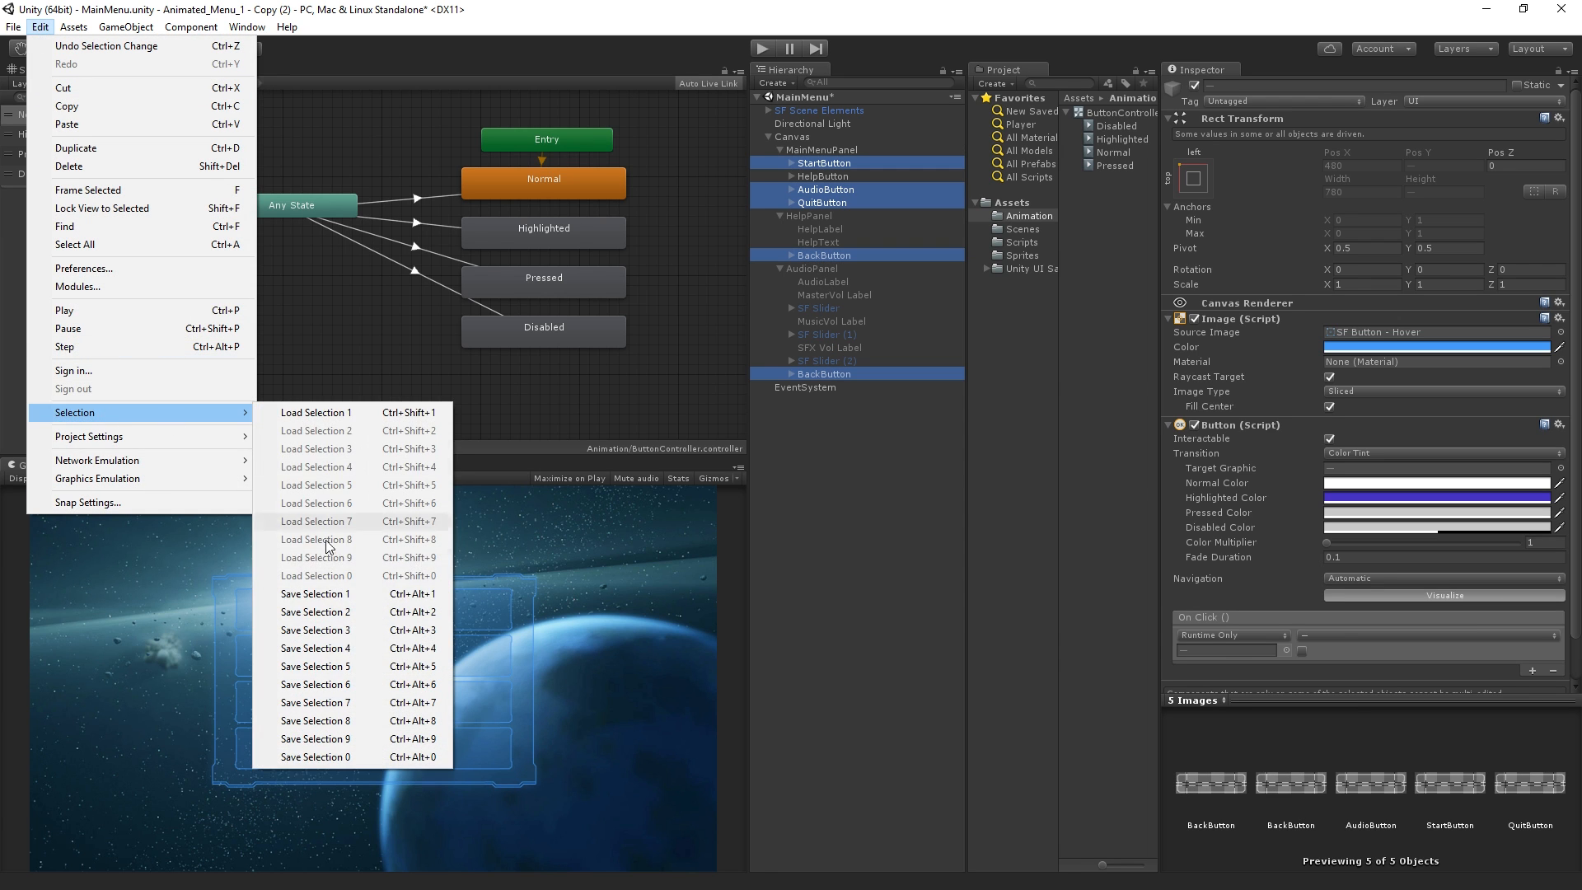
{"action": "left_click", "coordinate": [315, 593]}
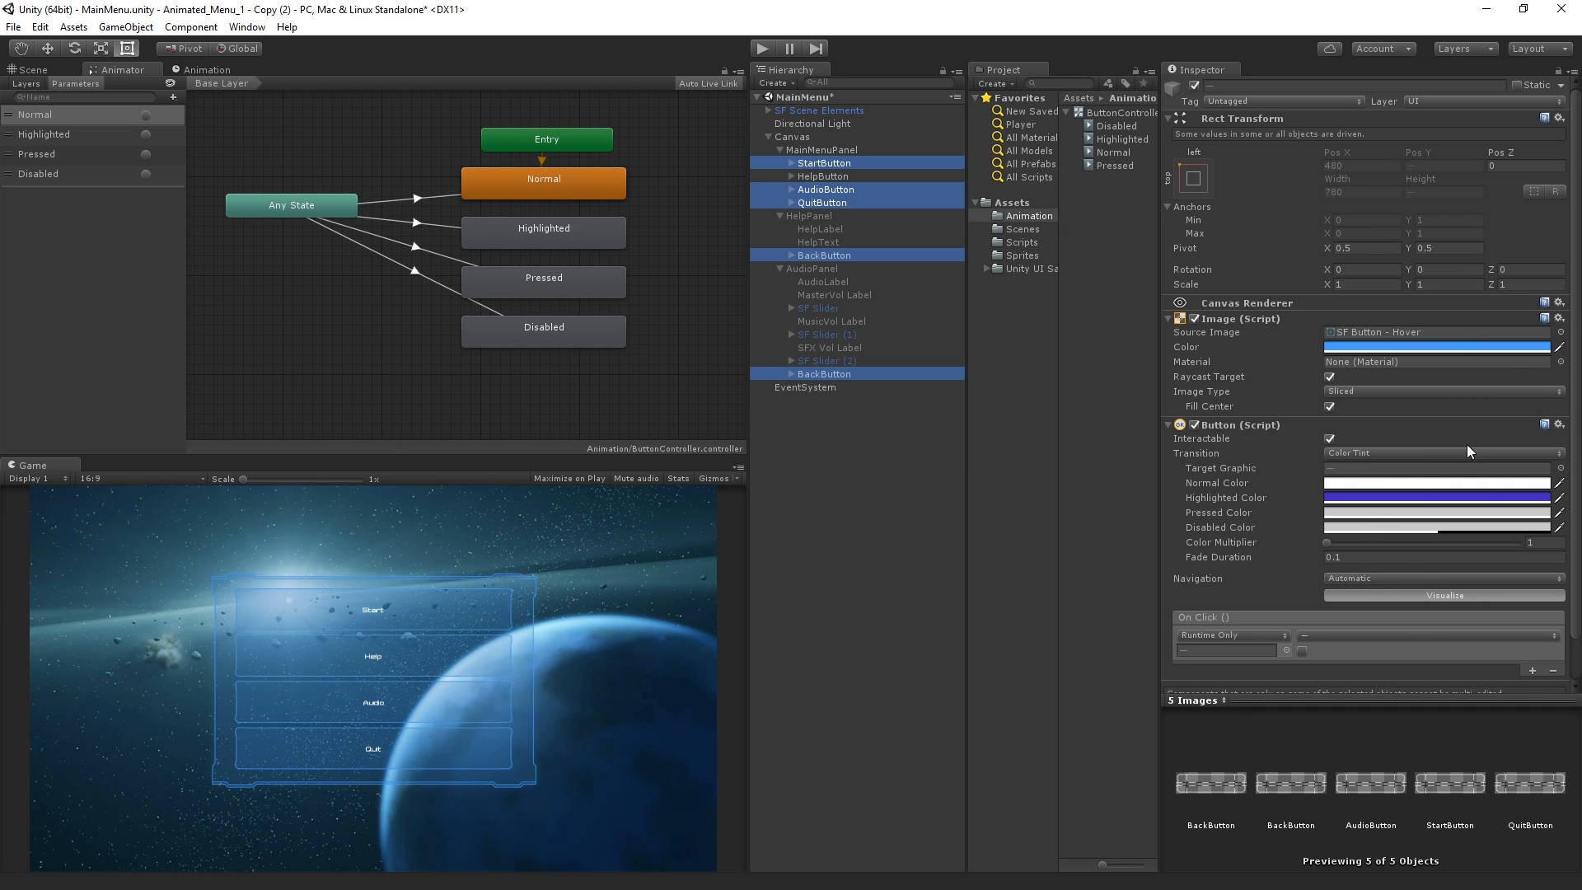
Paste the copied Animator as a new component on the five selected buttons and set their Button Transition to Animation
{"action": "left_click", "coordinate": [1562, 425]}
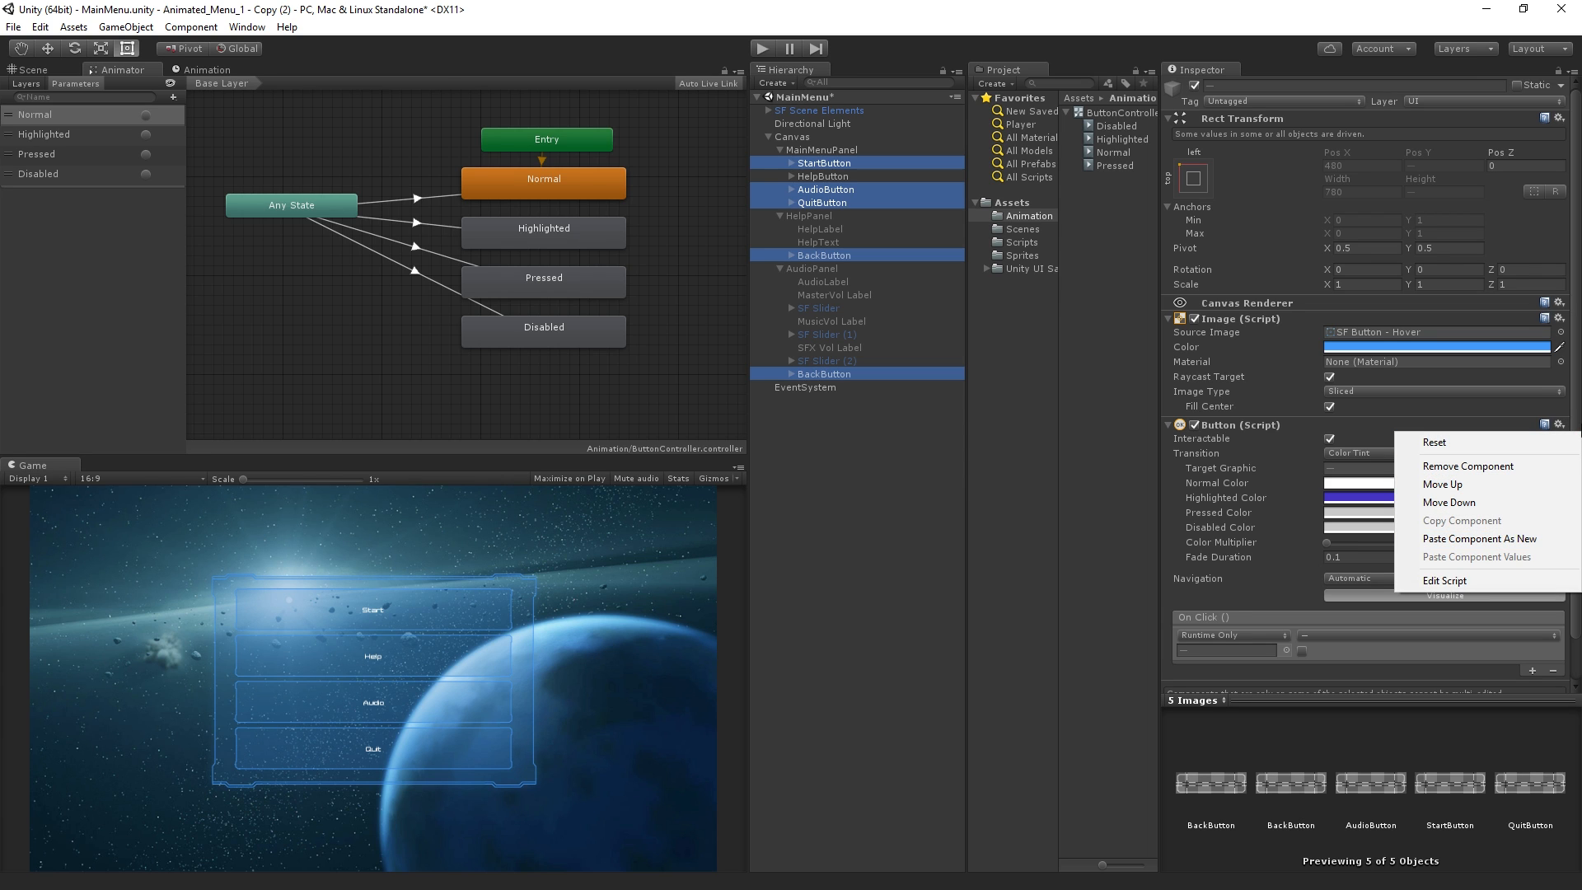
{"action": "left_click", "coordinate": [1545, 545]}
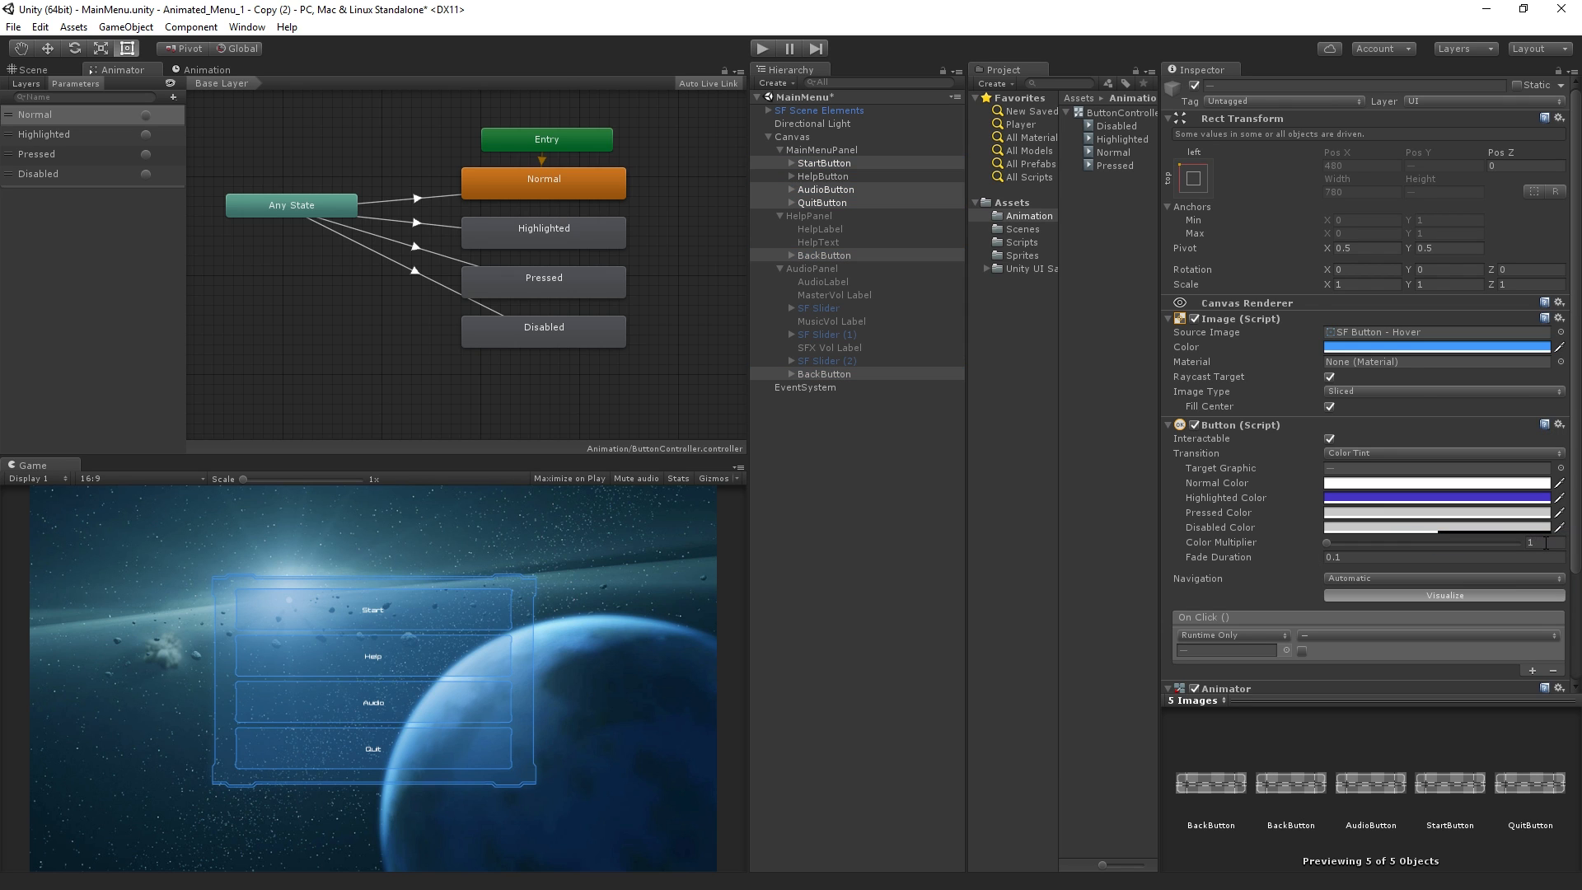
{"action": "scroll", "coordinate": [1539, 547], "scroll_direction": "down", "scroll_amount": 3}
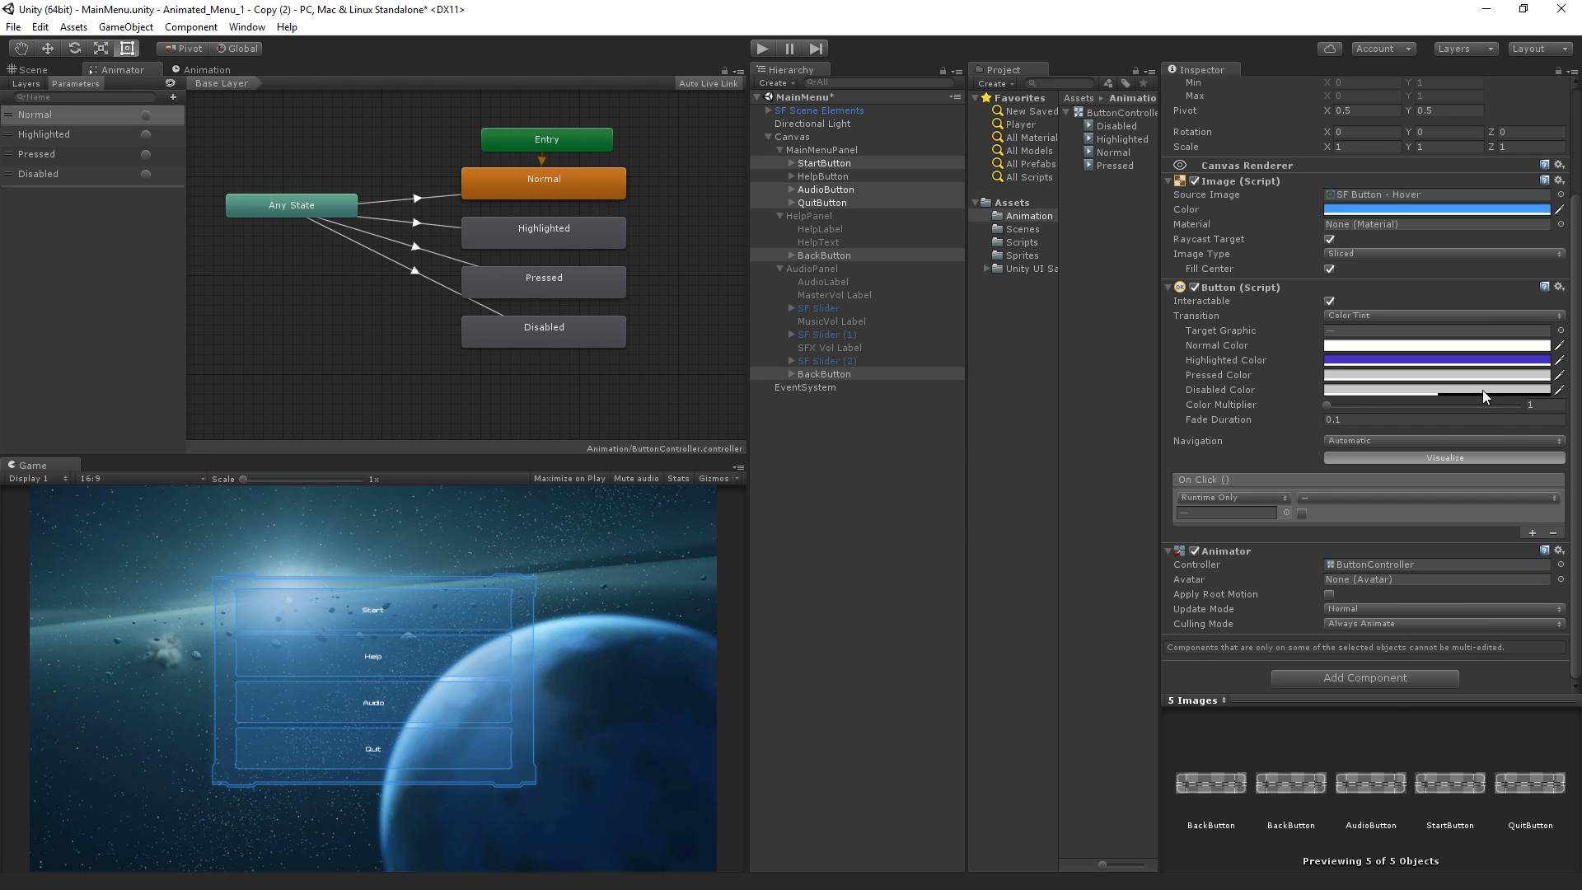
{"action": "left_click", "coordinate": [1466, 319]}
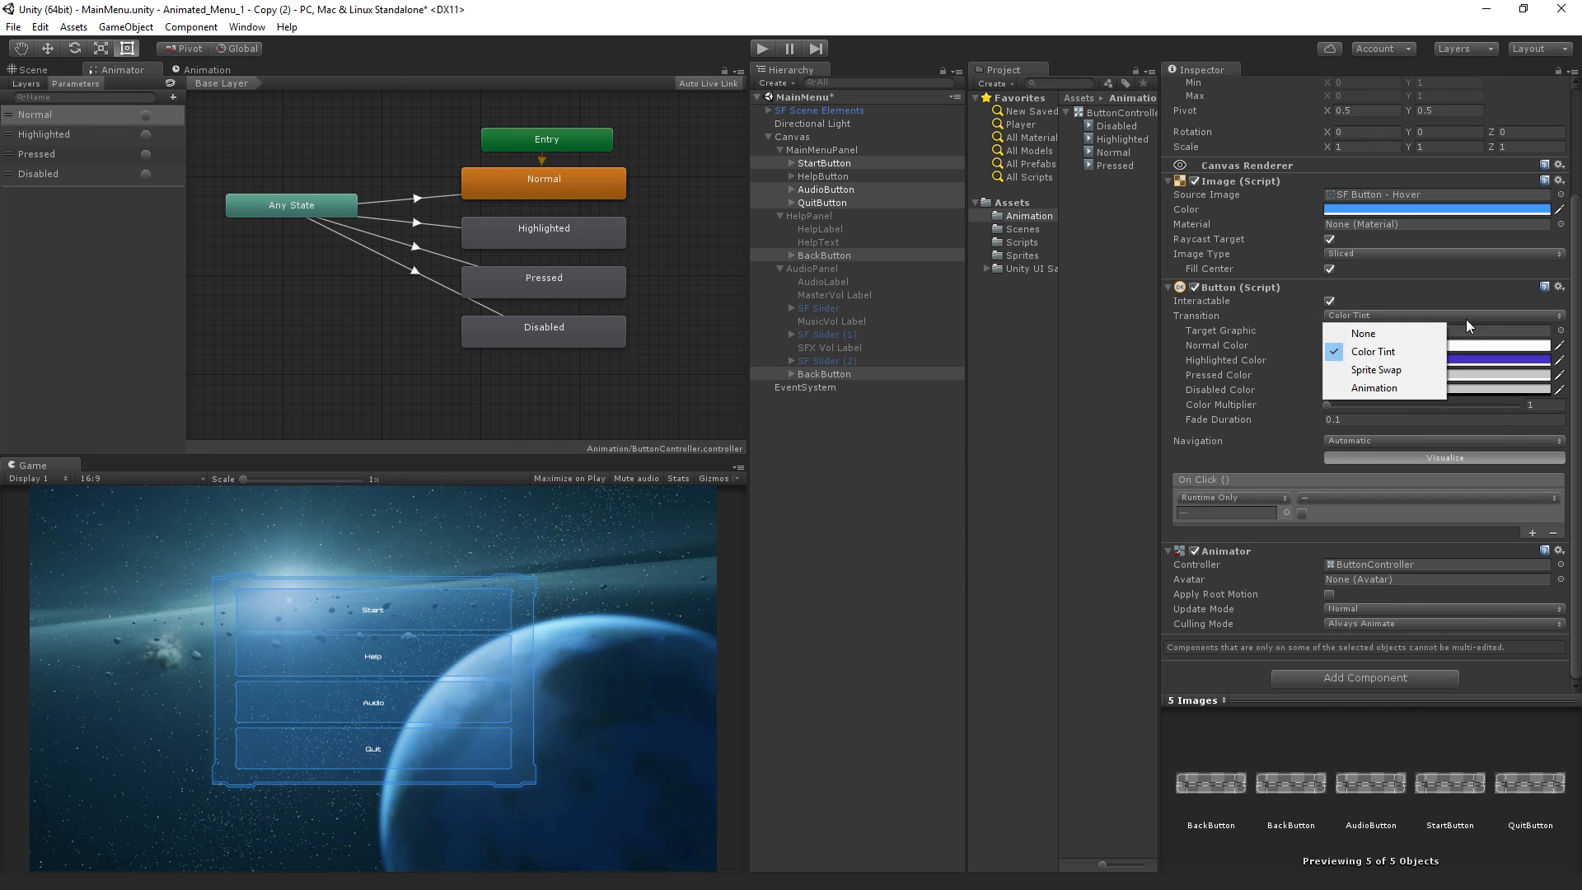
{"action": "left_click", "coordinate": [1427, 389]}
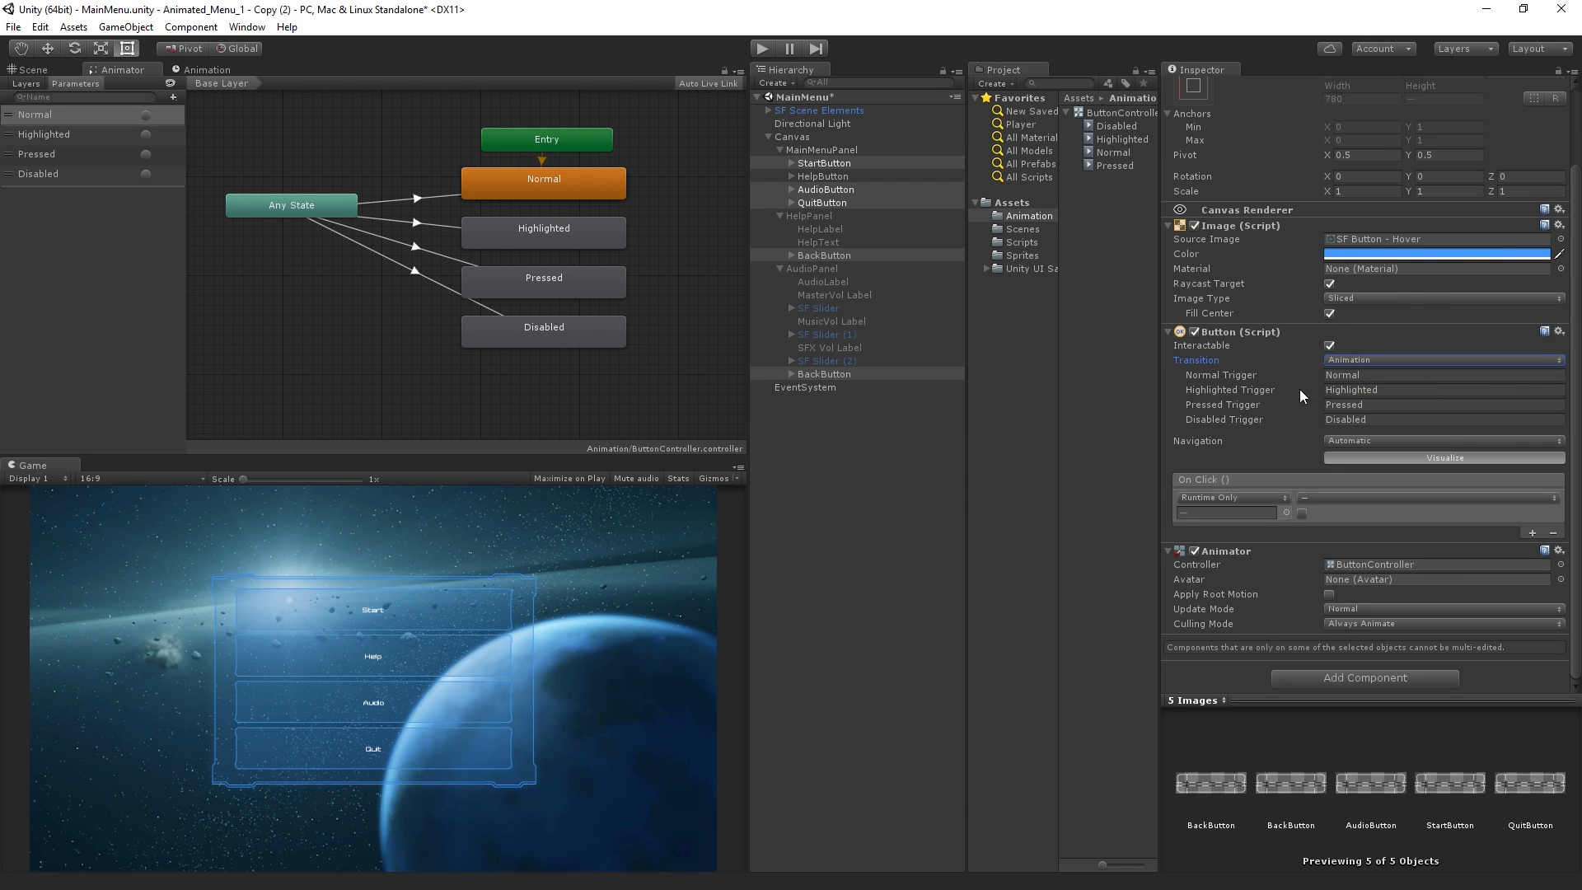
Play-test the menu to check the animations on all the buttons, stop the game and clear the selection
{"action": "left_click", "coordinate": [763, 47]}
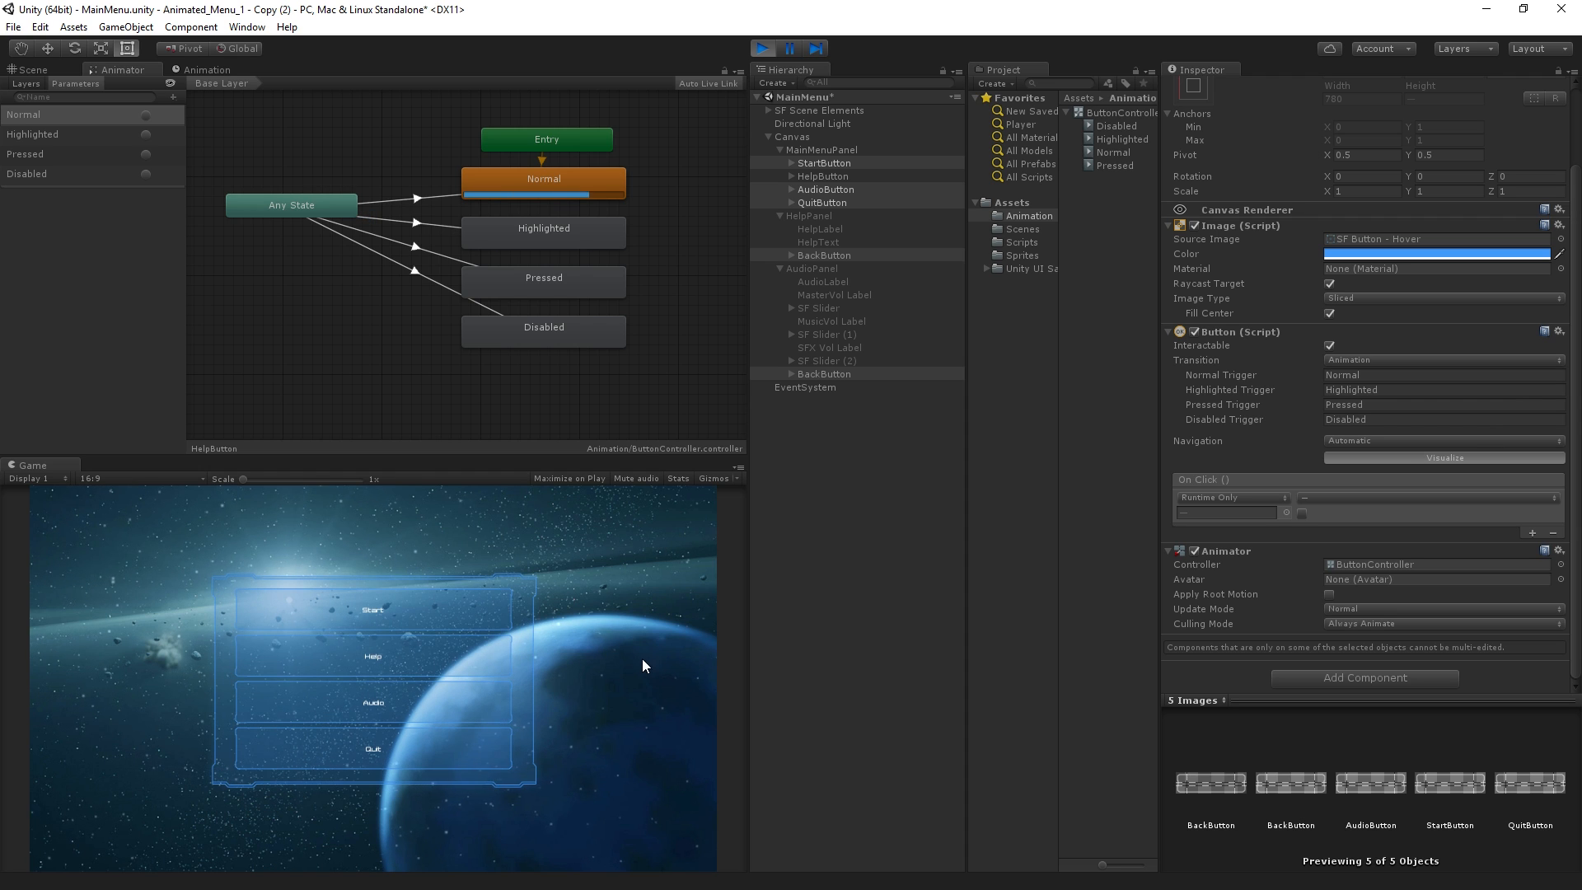
{"action": "left_click", "coordinate": [759, 51]}
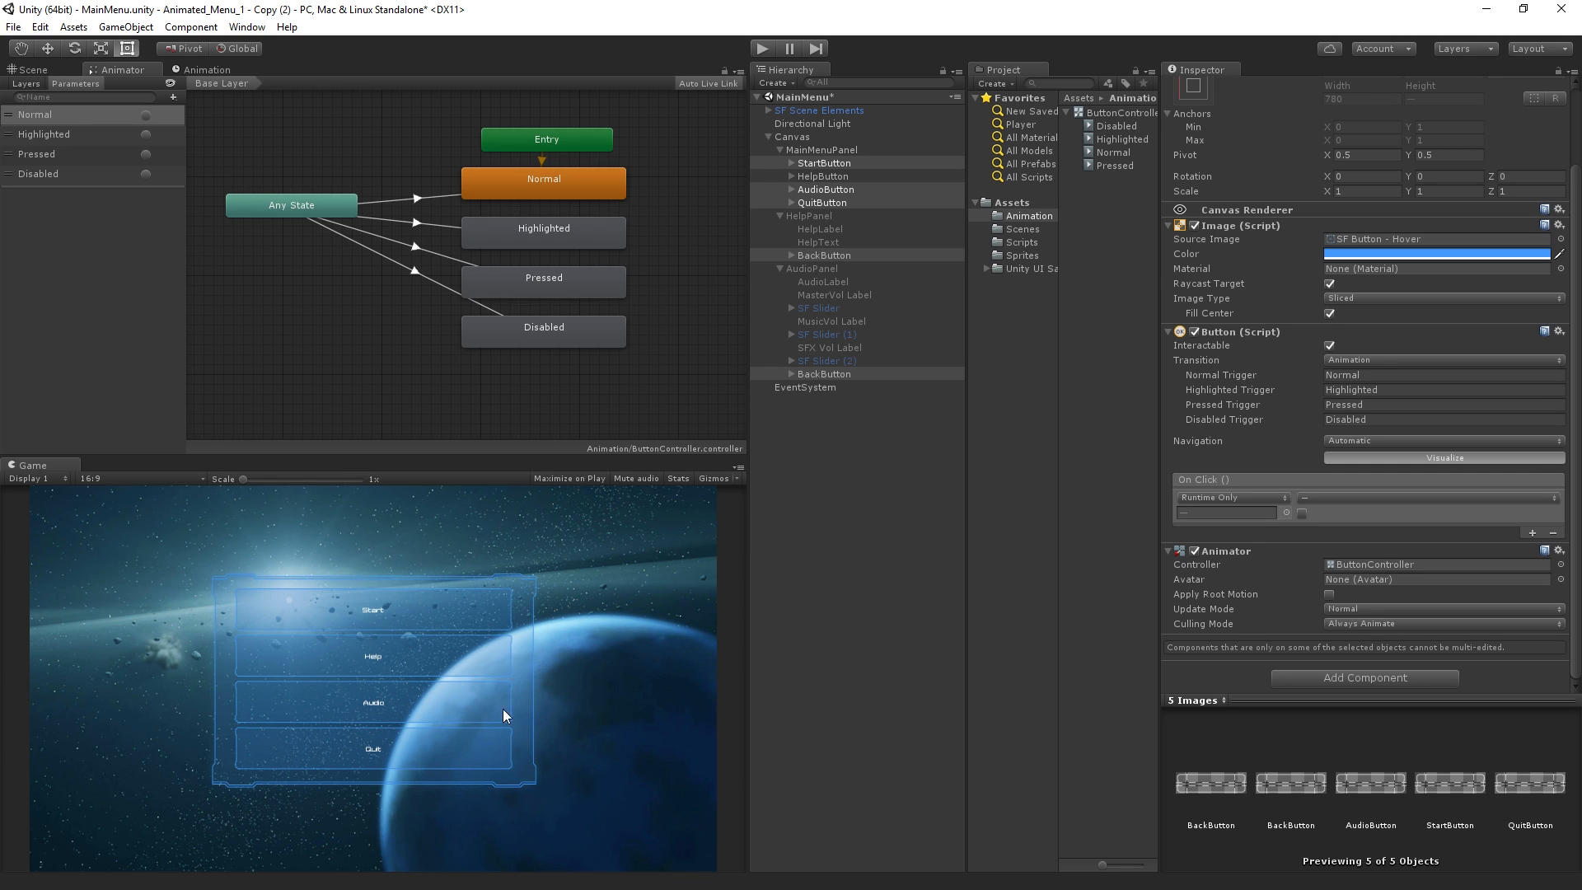
{"action": "left_click", "coordinate": [831, 522]}
Examine the UI Scale Mode options in the Canvas object's Canvas Scaler without changing them
{"action": "left_click", "coordinate": [838, 137]}
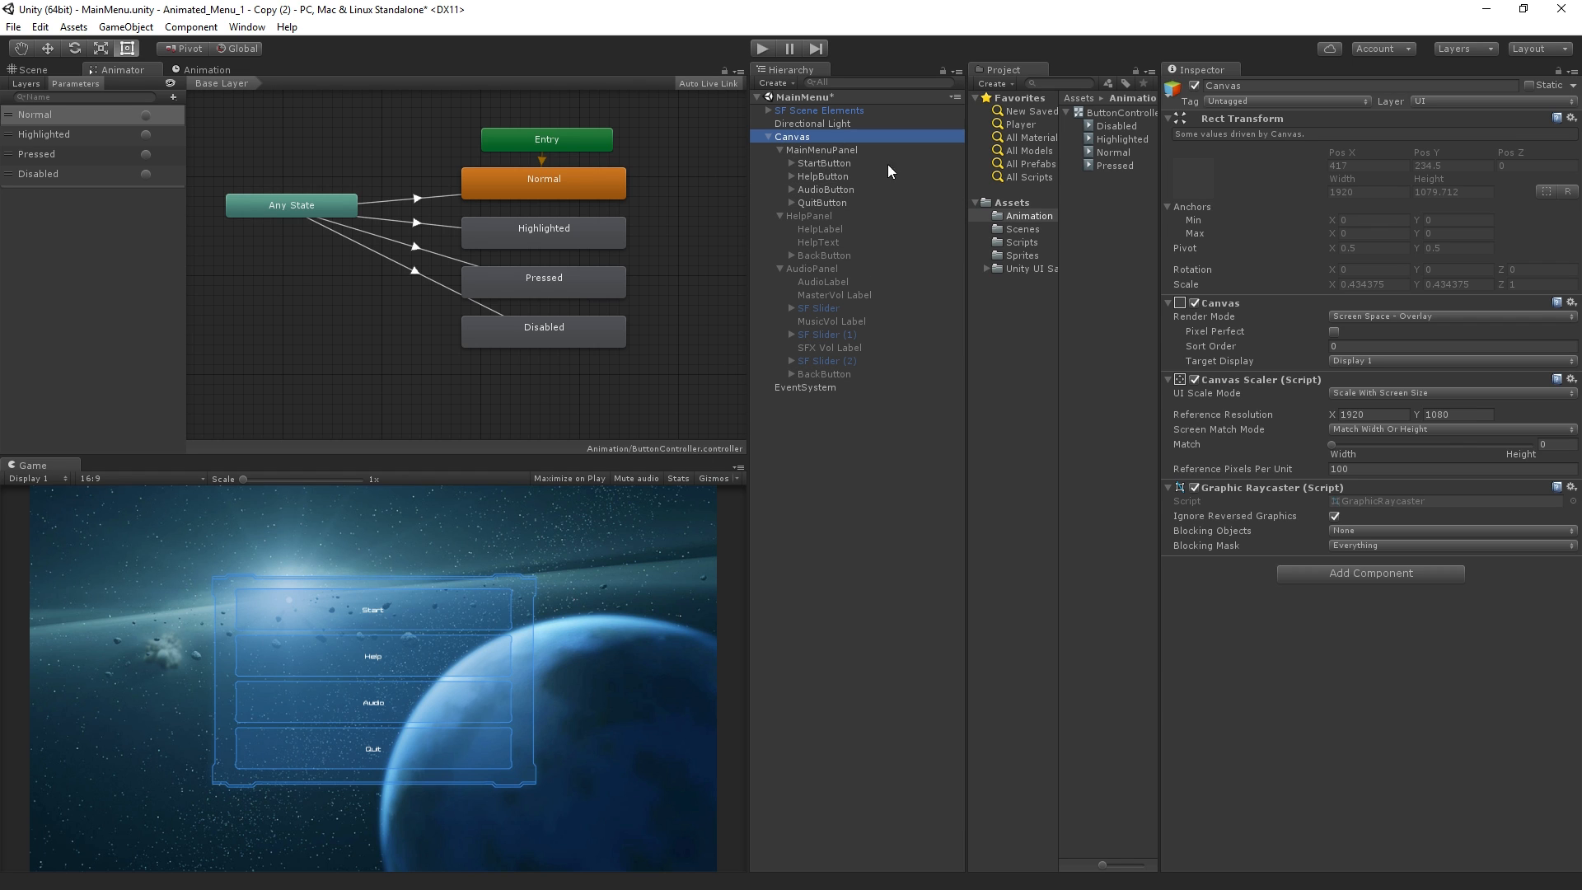
{"action": "left_click", "coordinate": [1480, 393]}
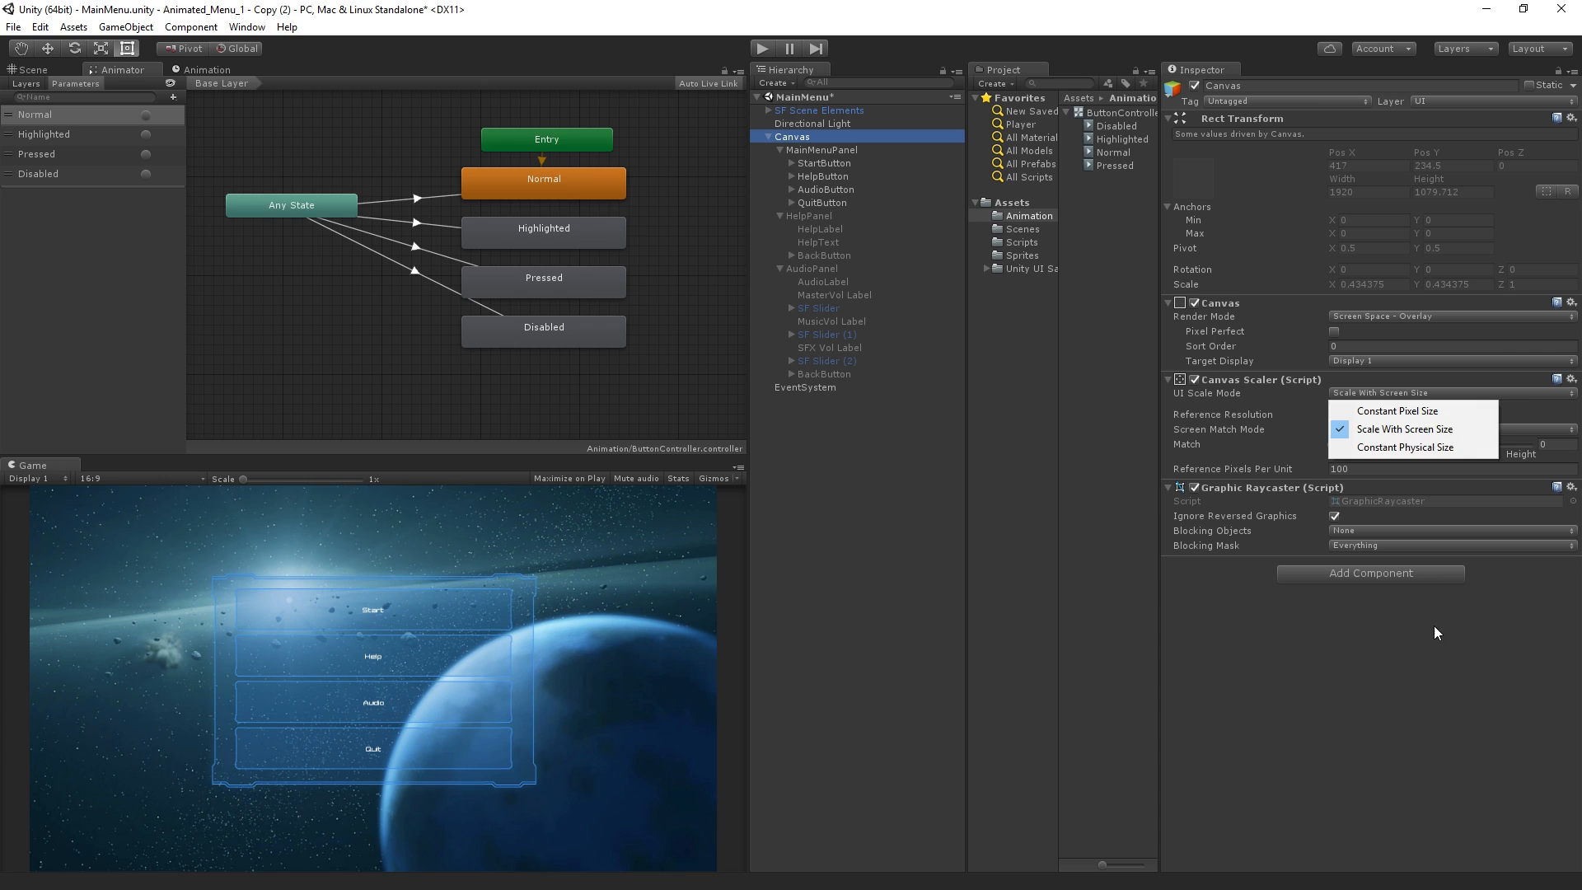
{"action": "left_click", "coordinate": [1397, 473]}
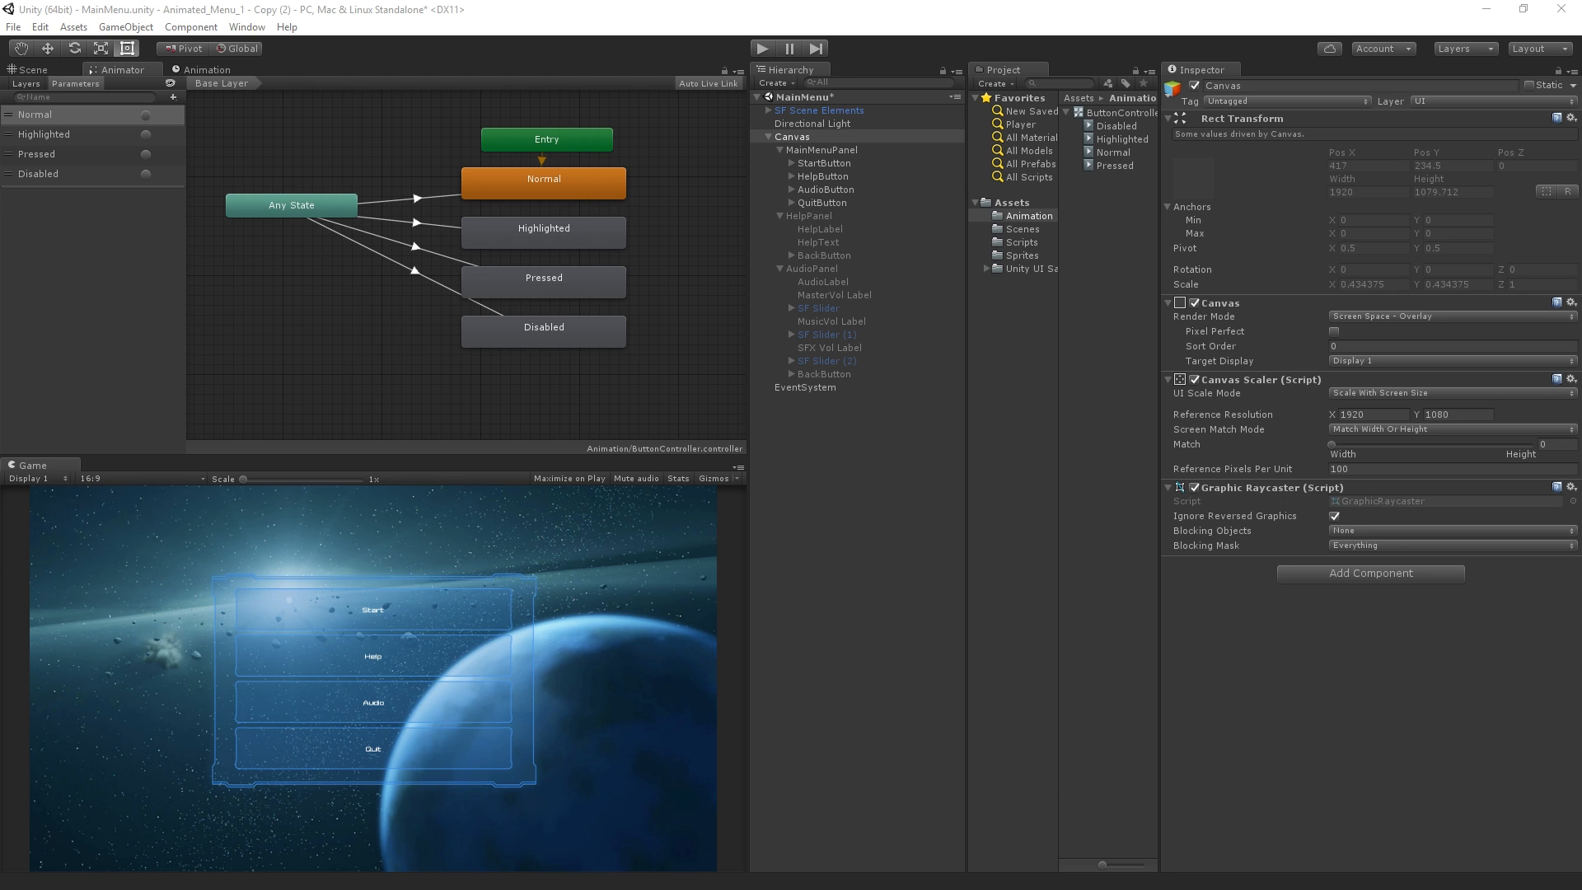
Create an empty GameObject at the root of the scene and name it MenuSounds
{"action": "left_click", "coordinate": [847, 433]}
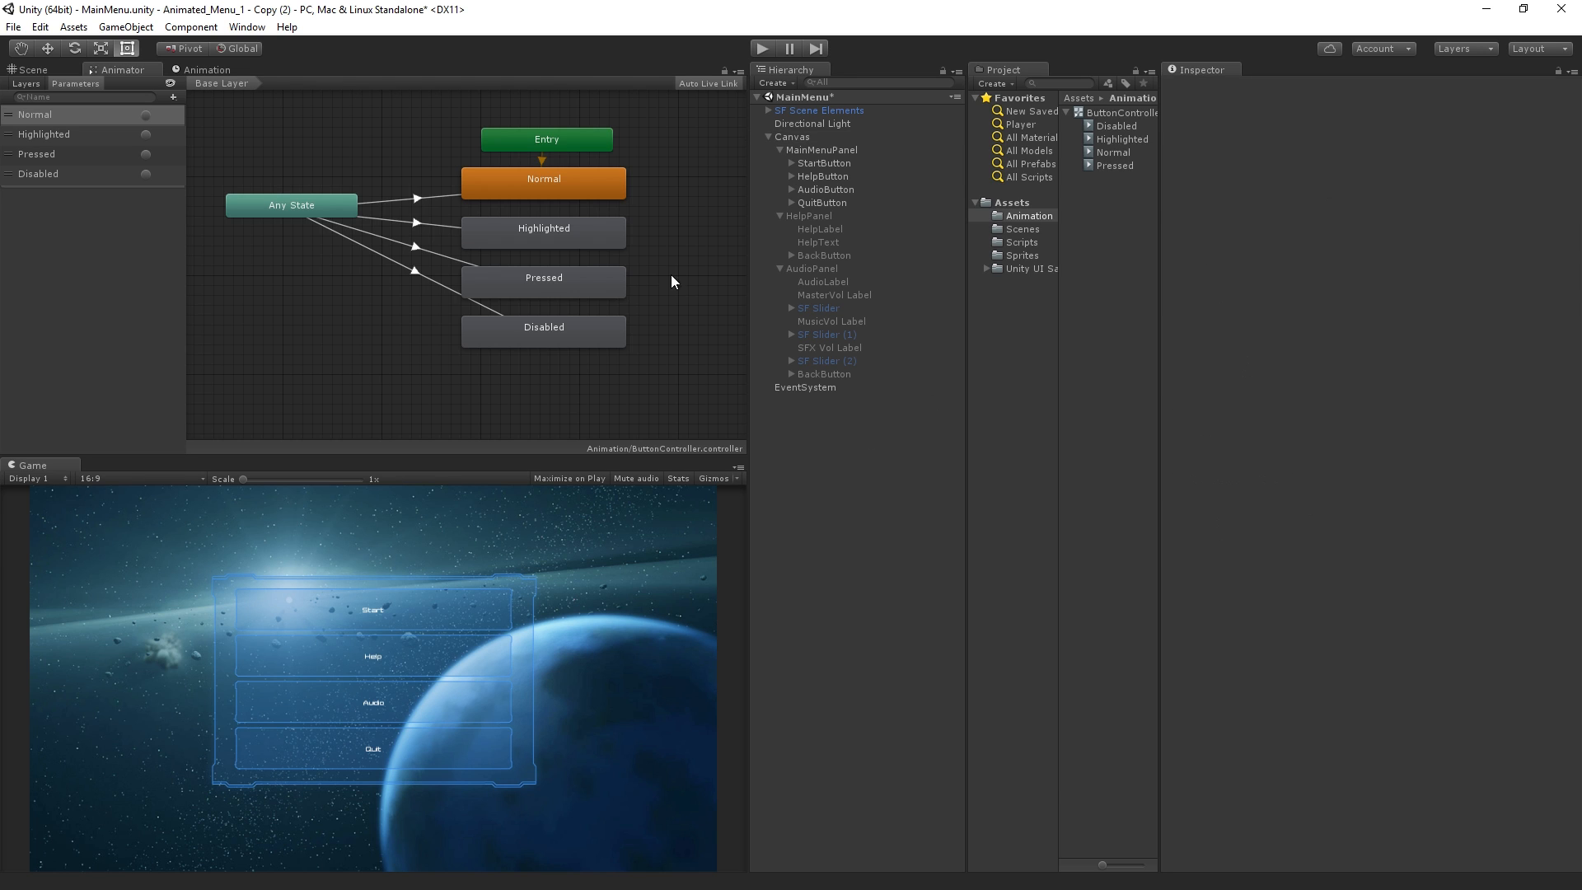
{"action": "left_click", "coordinate": [124, 27]}
{"action": "left_click", "coordinate": [125, 52]}
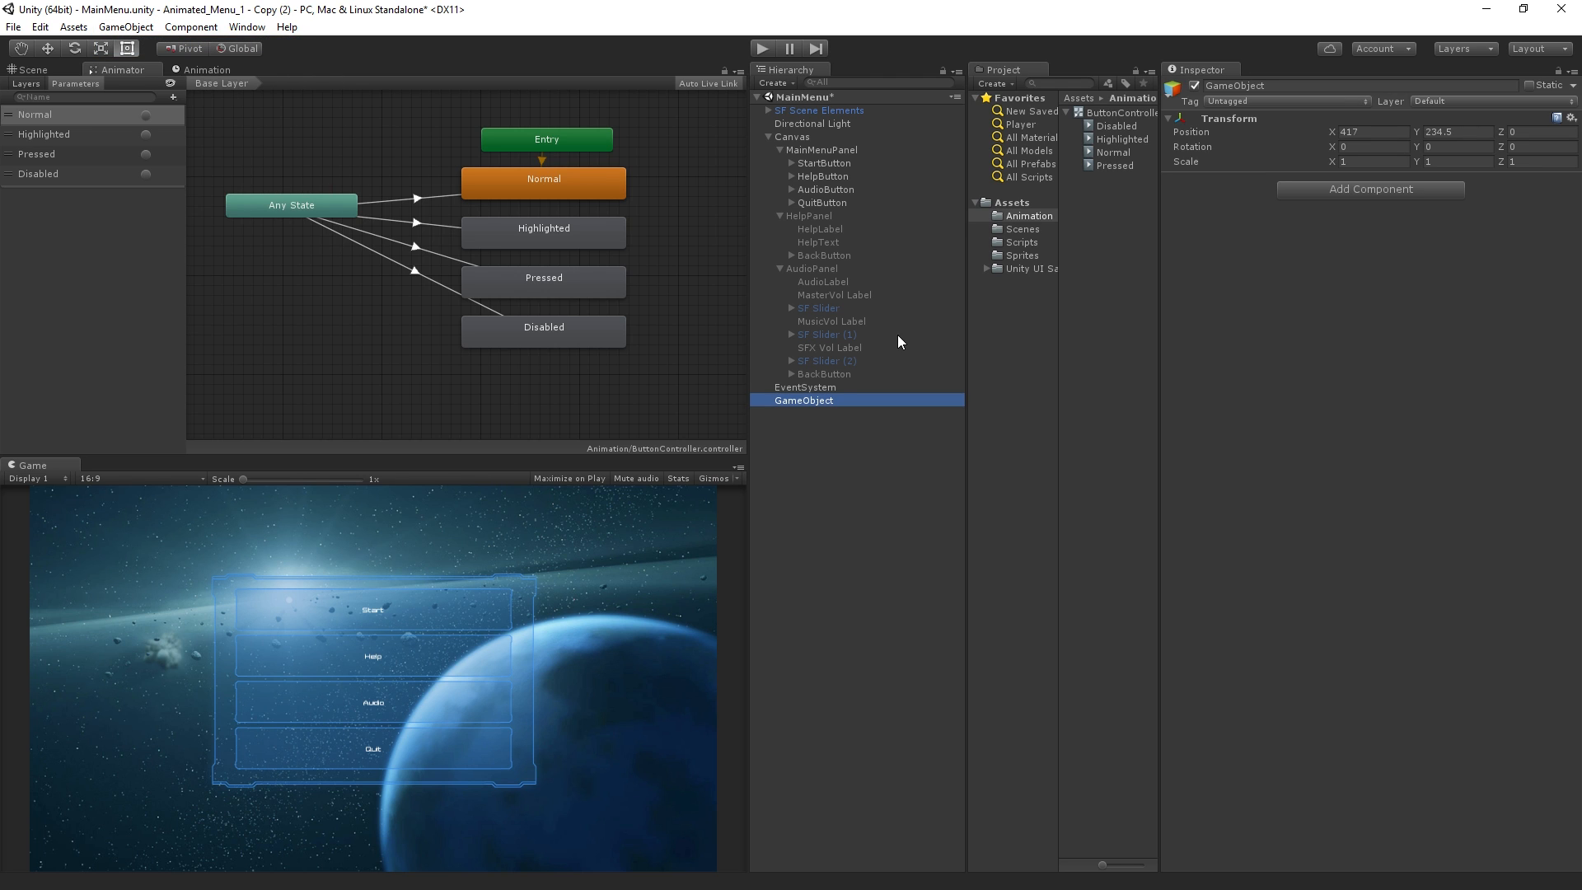
{"action": "left_click", "coordinate": [794, 400]}
{"action": "type", "text": "M"}
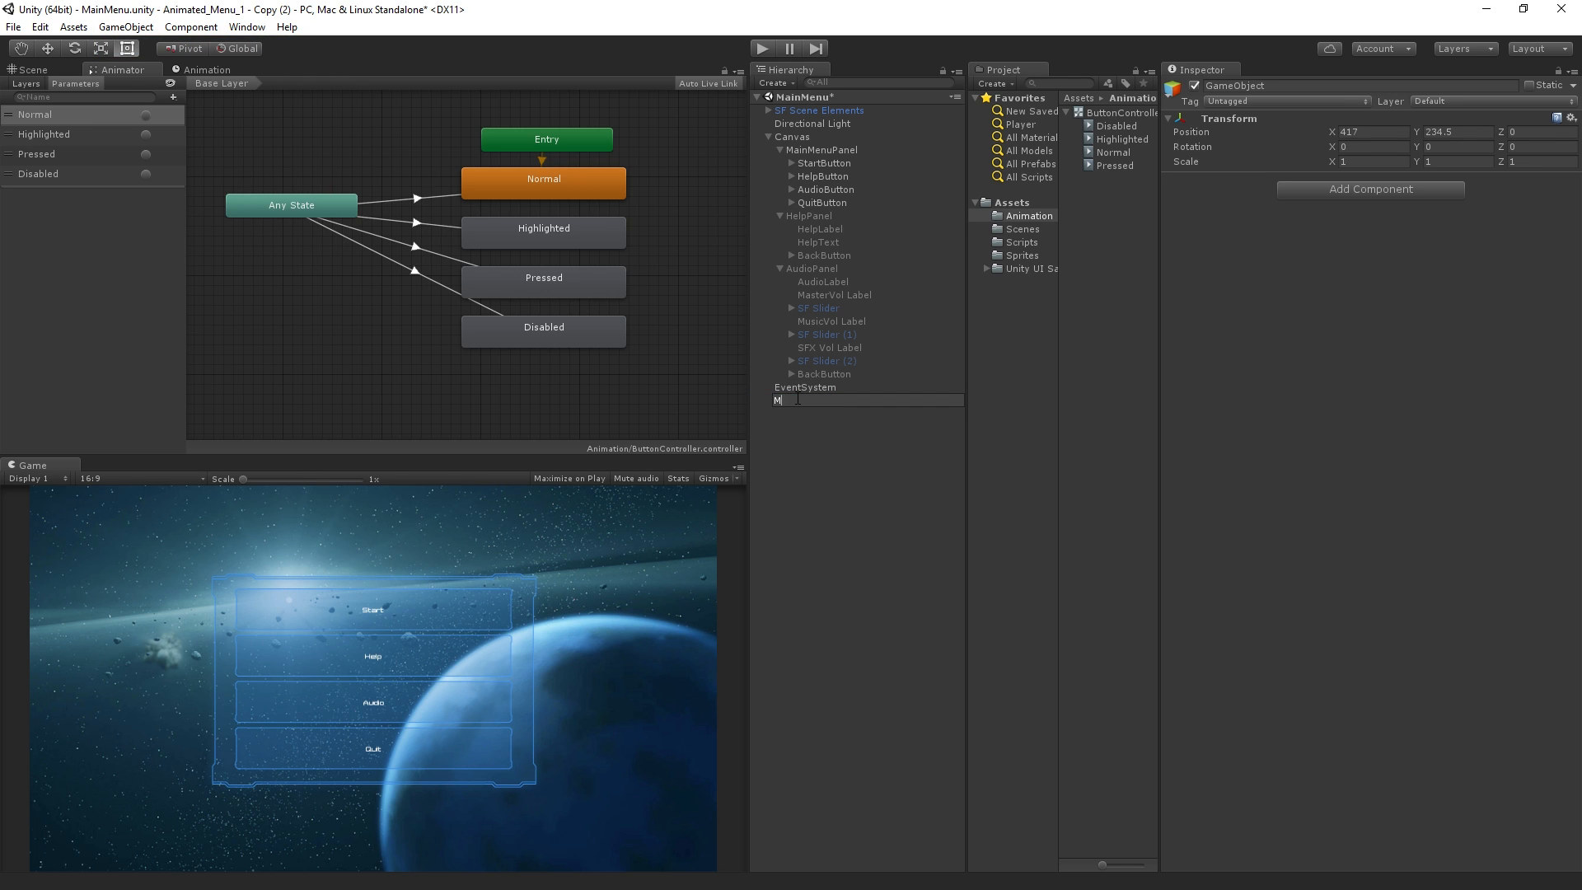
{"action": "type", "text": "enuSounds"}
{"action": "key", "text": "Return"}
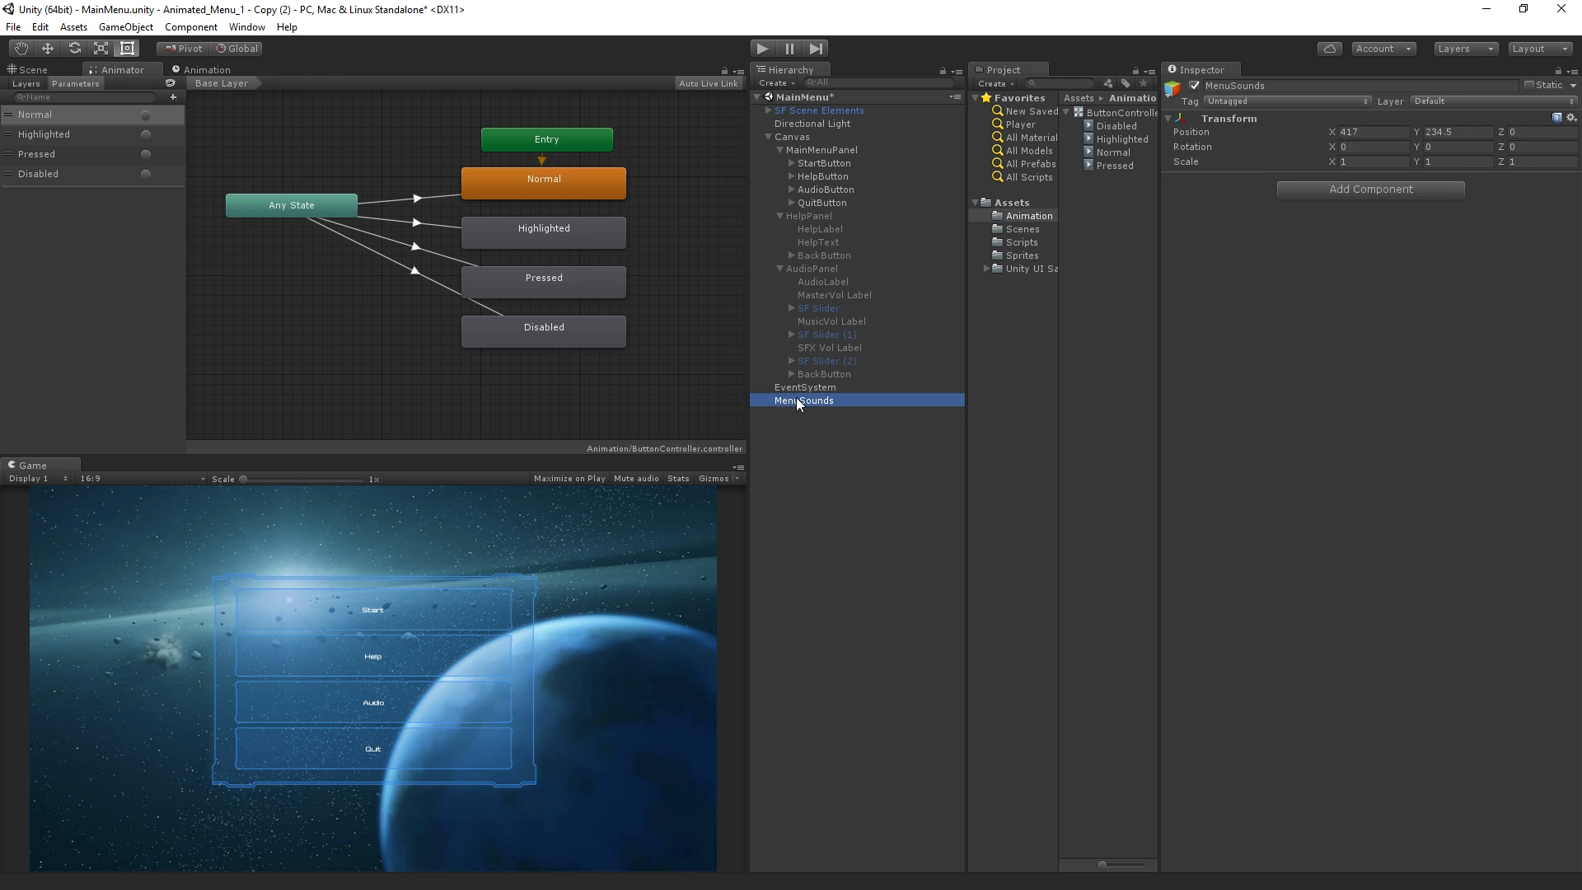
Create an empty child object under MenuSounds and name it ButtonHighlightSound
{"action": "left_click", "coordinate": [125, 27]}
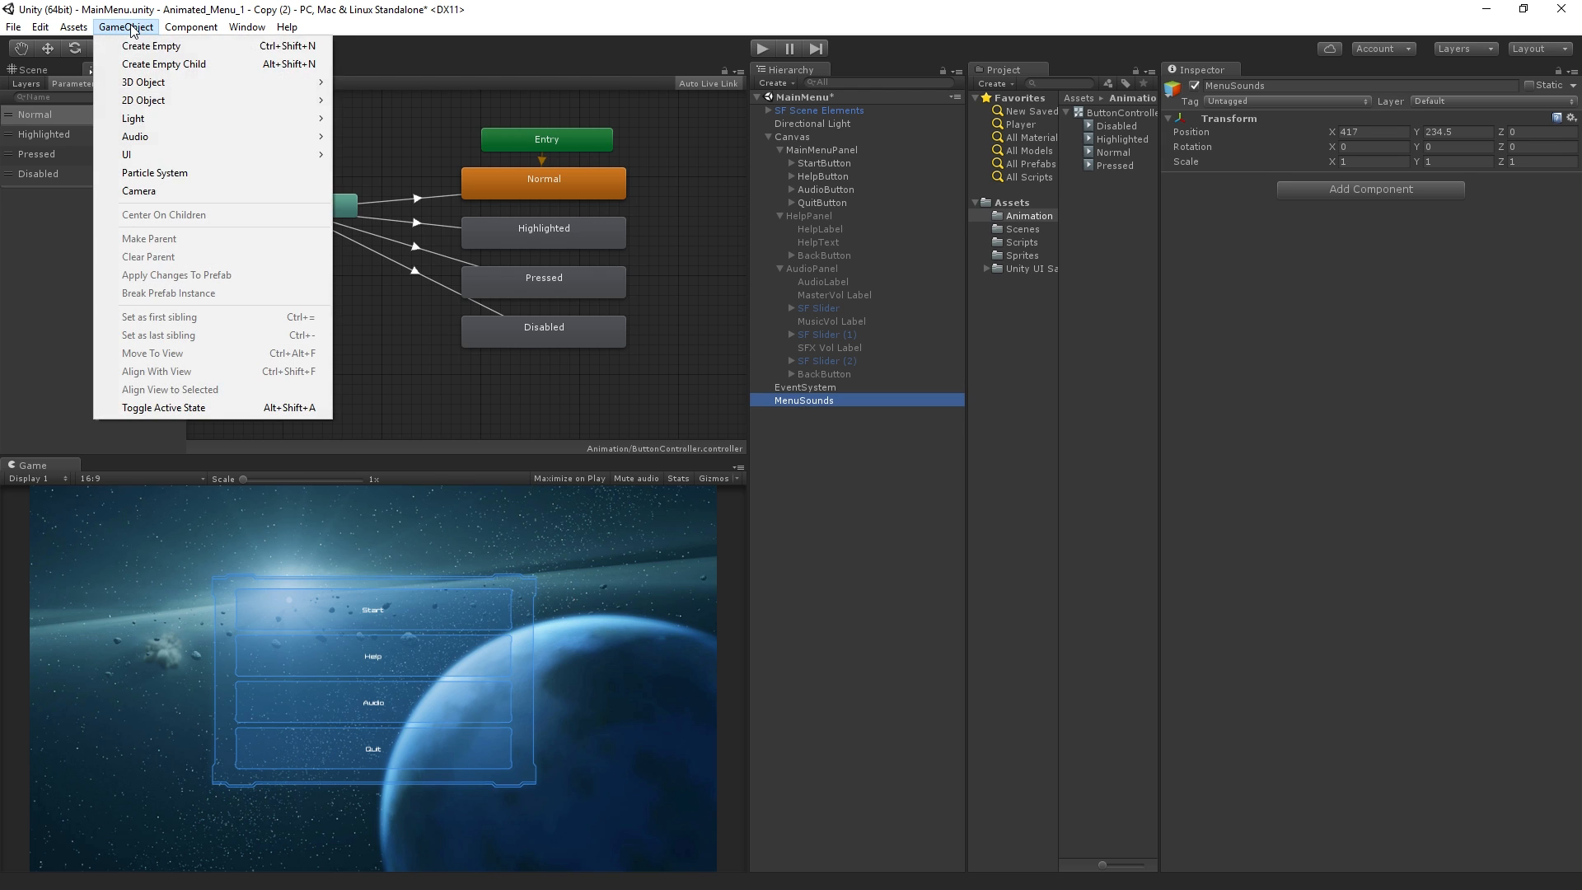
{"action": "left_click", "coordinate": [132, 65]}
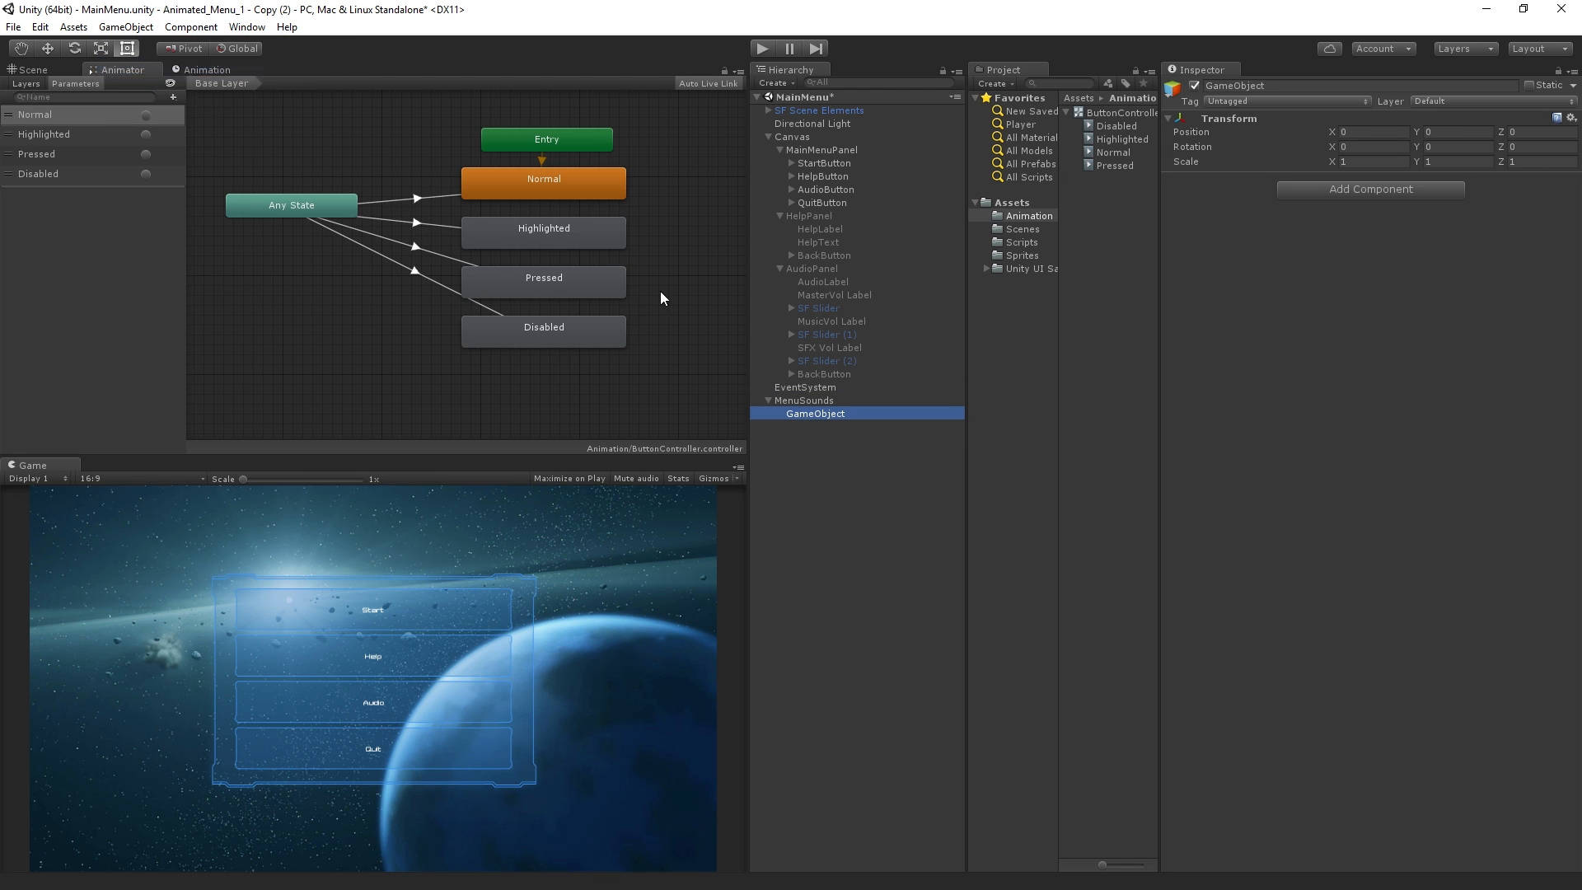
{"action": "left_click", "coordinate": [1290, 86]}
{"action": "type", "text": "ButtonHighlightSound"}
{"action": "key", "text": "Return"}
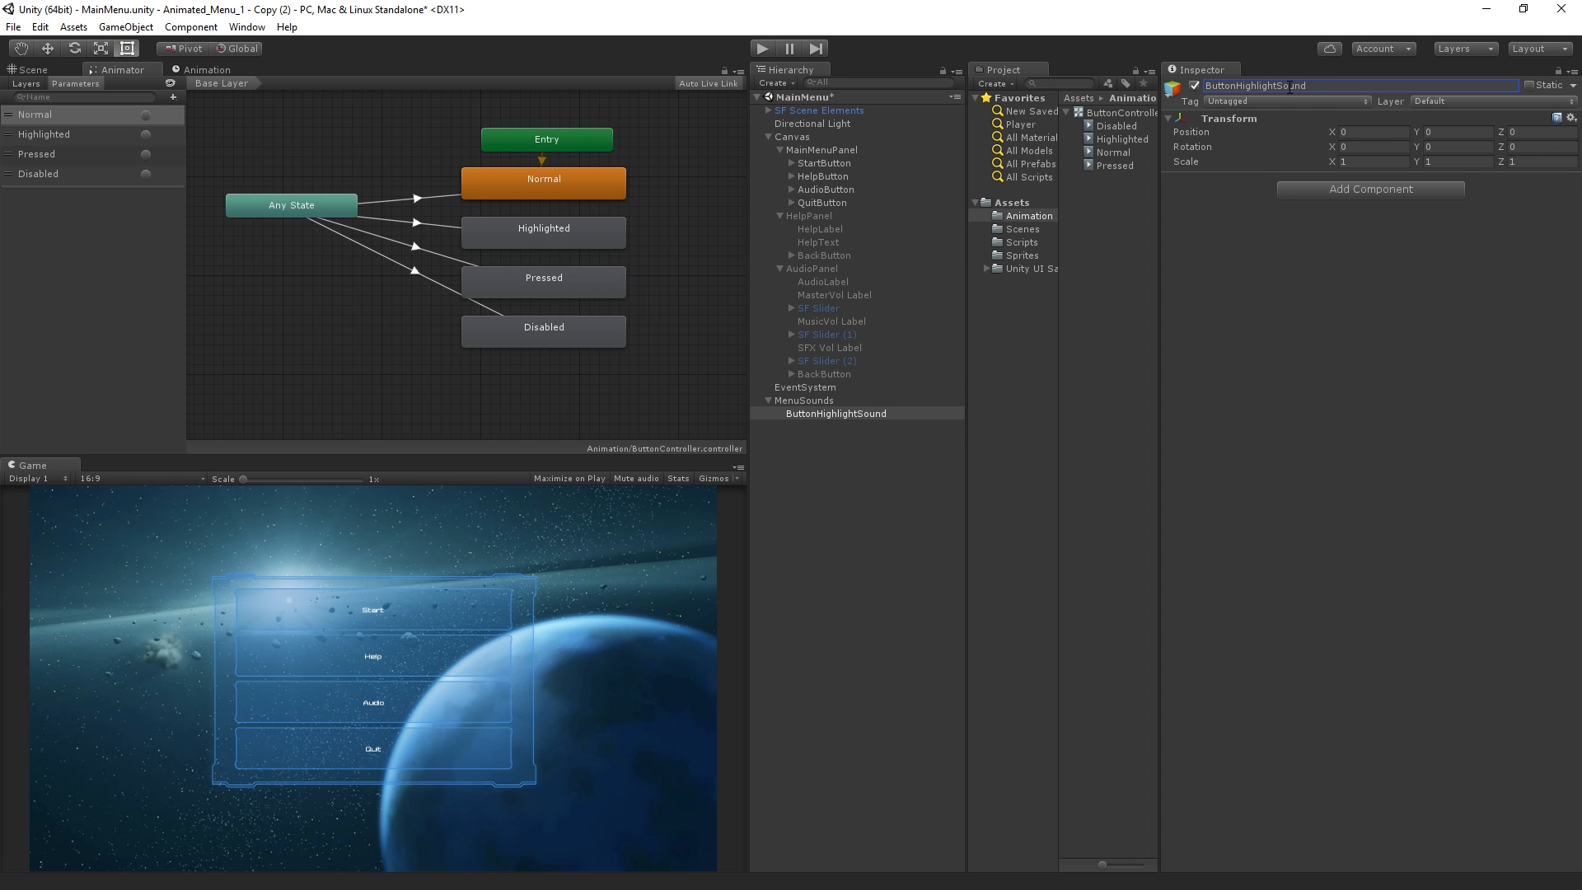
Add an Audio Source component to ButtonHighlightSound
{"action": "left_click", "coordinate": [1364, 190]}
{"action": "type", "text": "audio s"}
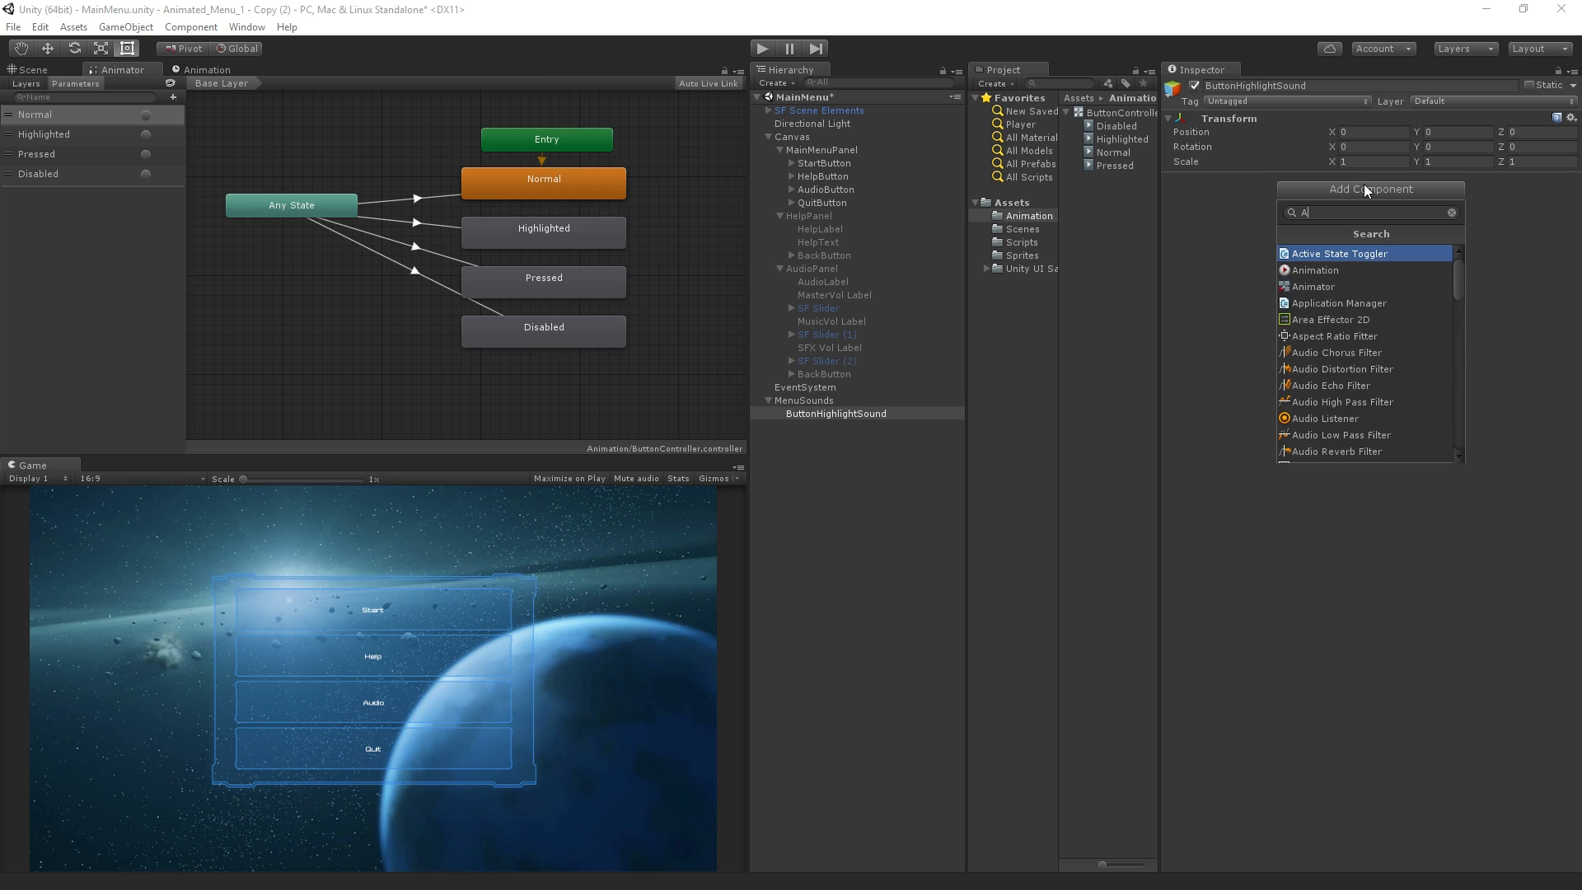
{"action": "key", "text": "Return"}
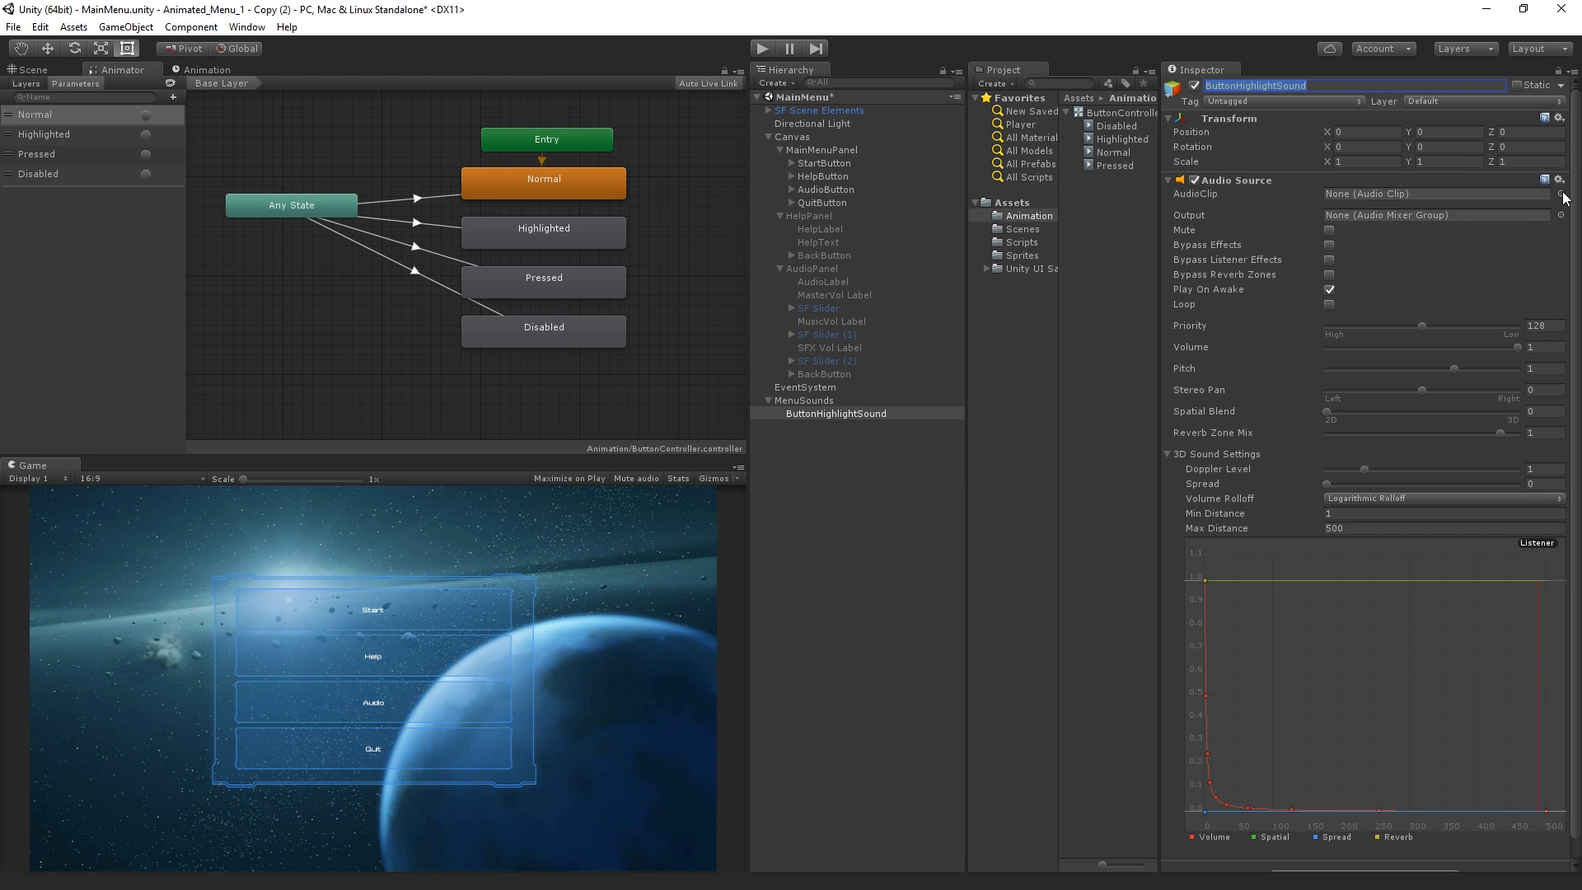
Create a new folder named Audio in the project's root Assets folder
{"action": "left_click", "coordinate": [1015, 206]}
{"action": "right_click", "coordinate": [1103, 201]}
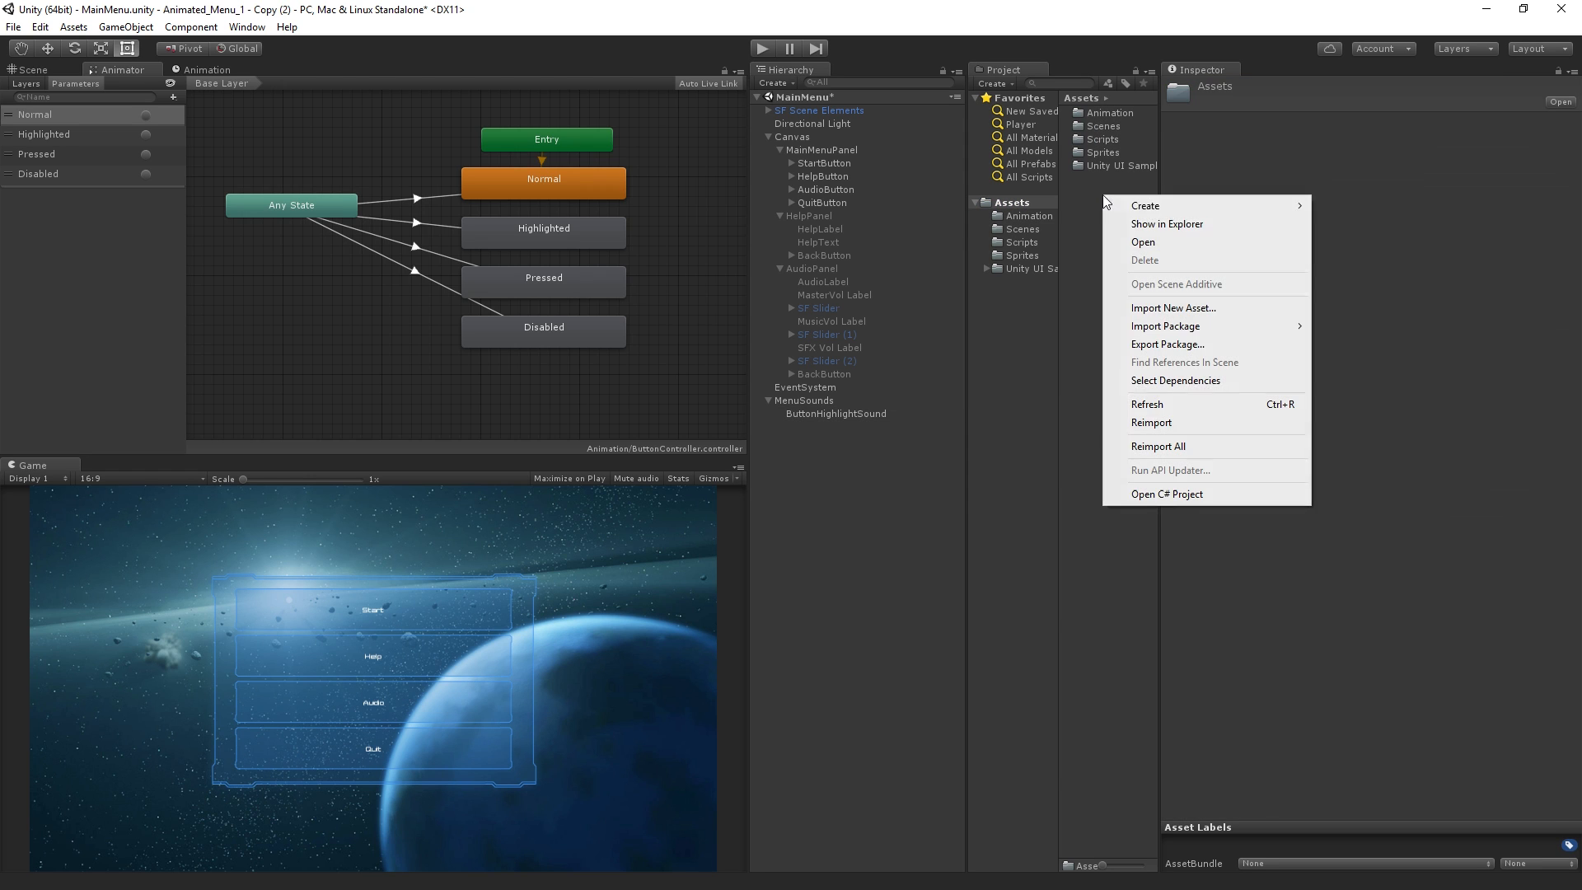
{"action": "mouse_move", "coordinate": [1195, 203]}
{"action": "left_click", "coordinate": [1336, 208]}
{"action": "type", "text": "Audio"}
{"action": "key", "text": "Return"}
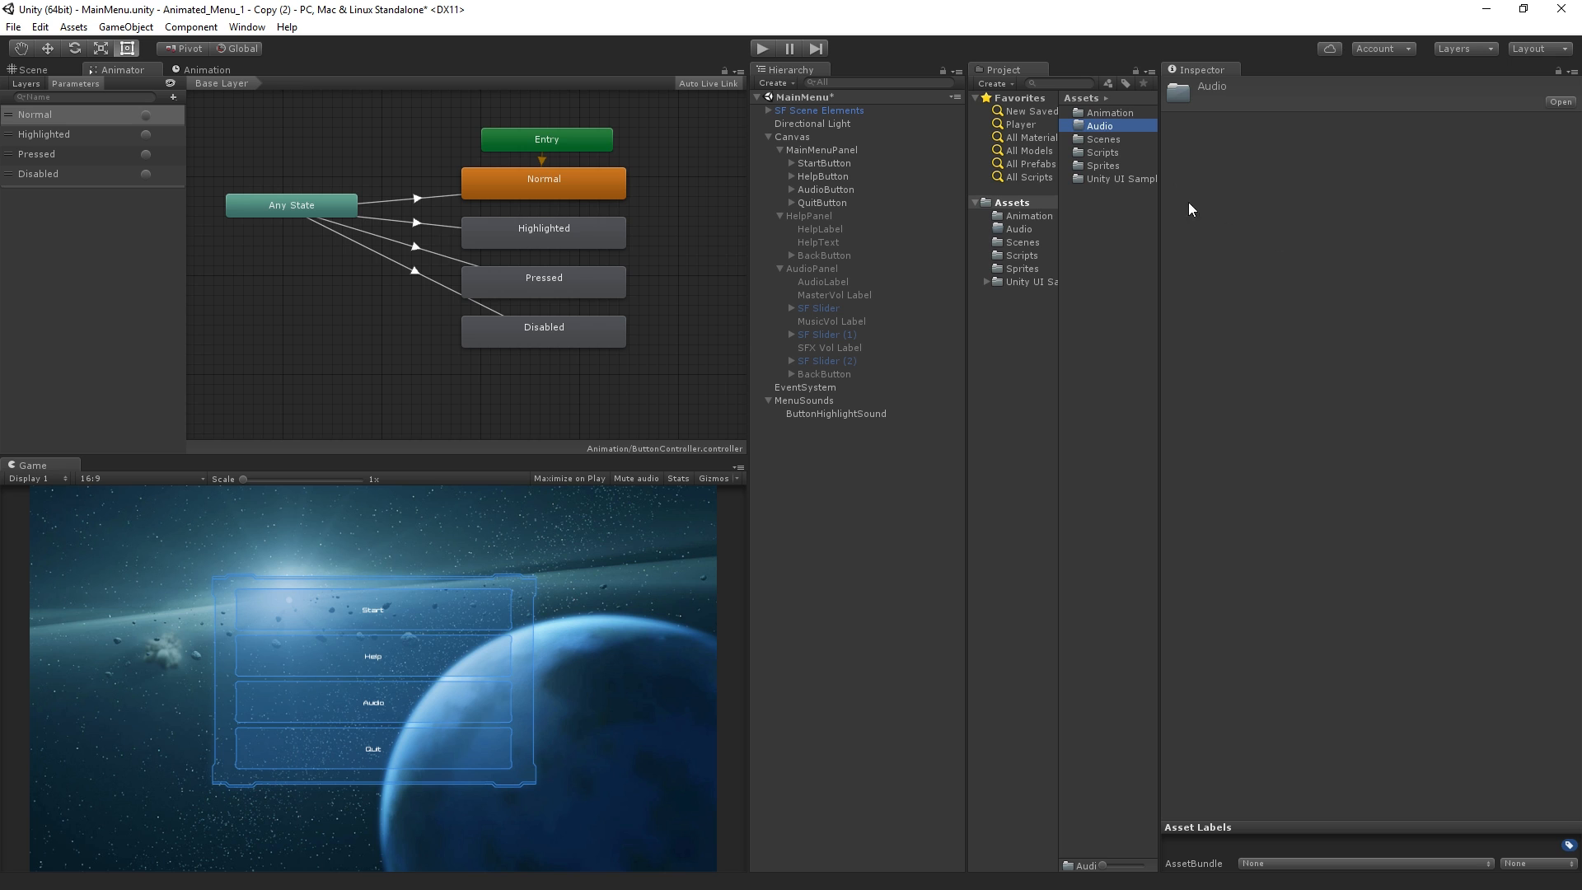
Import the MenuClose, MenuGazeOver, MenuLoad, MenuMusic and MenuSelect sound files into the Audio folder
{"action": "double_click", "coordinate": [1086, 131]}
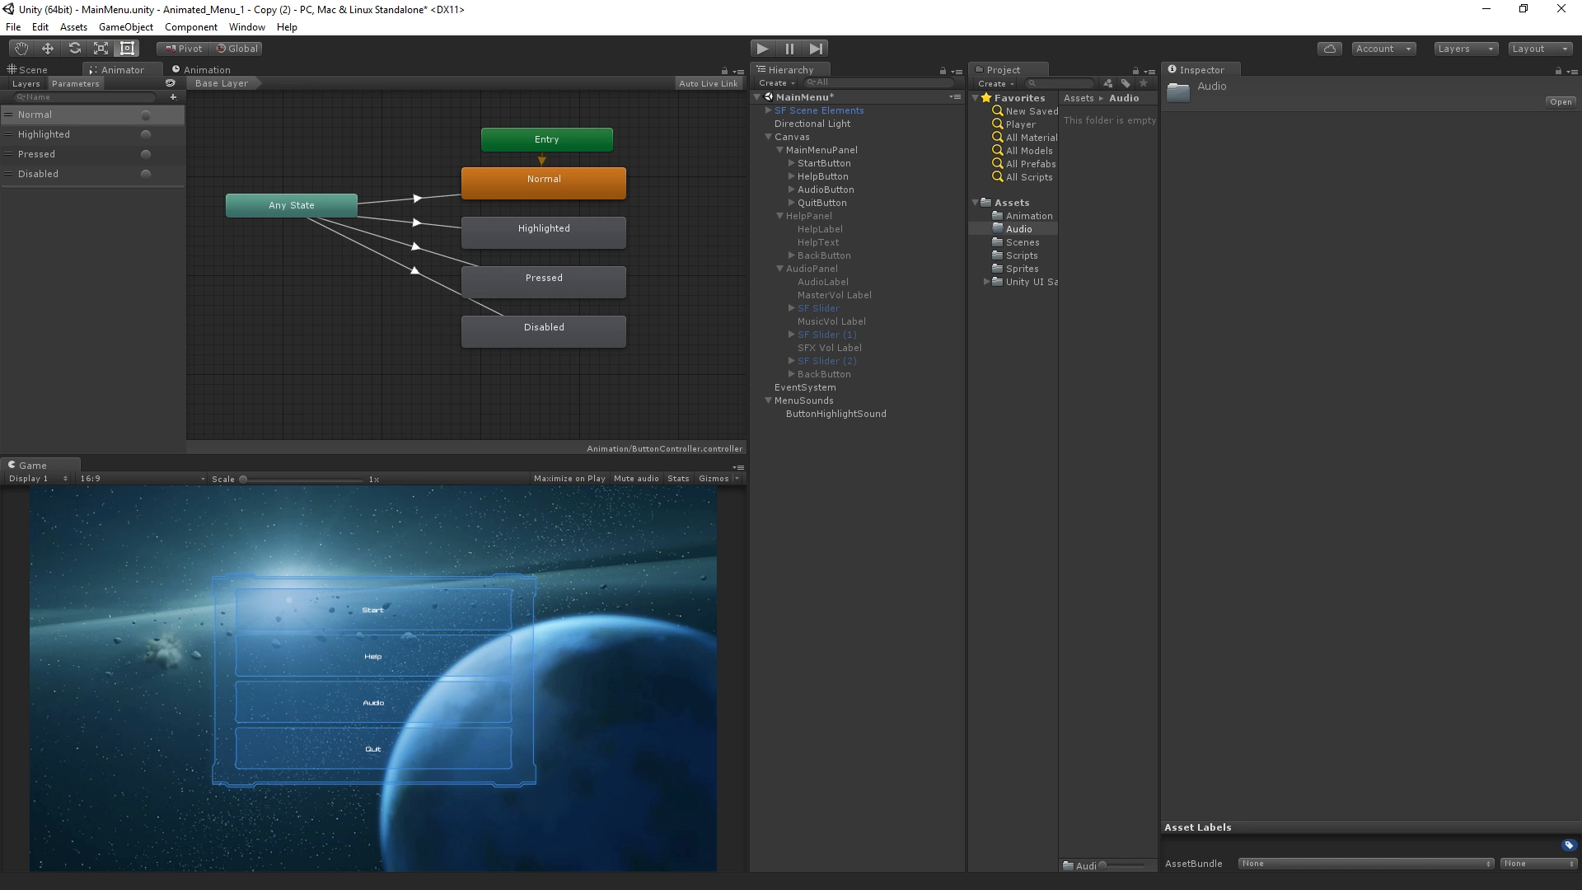
{"action": "key", "text": "alt+Tab"}
{"action": "key", "text": "alt+Tab"}
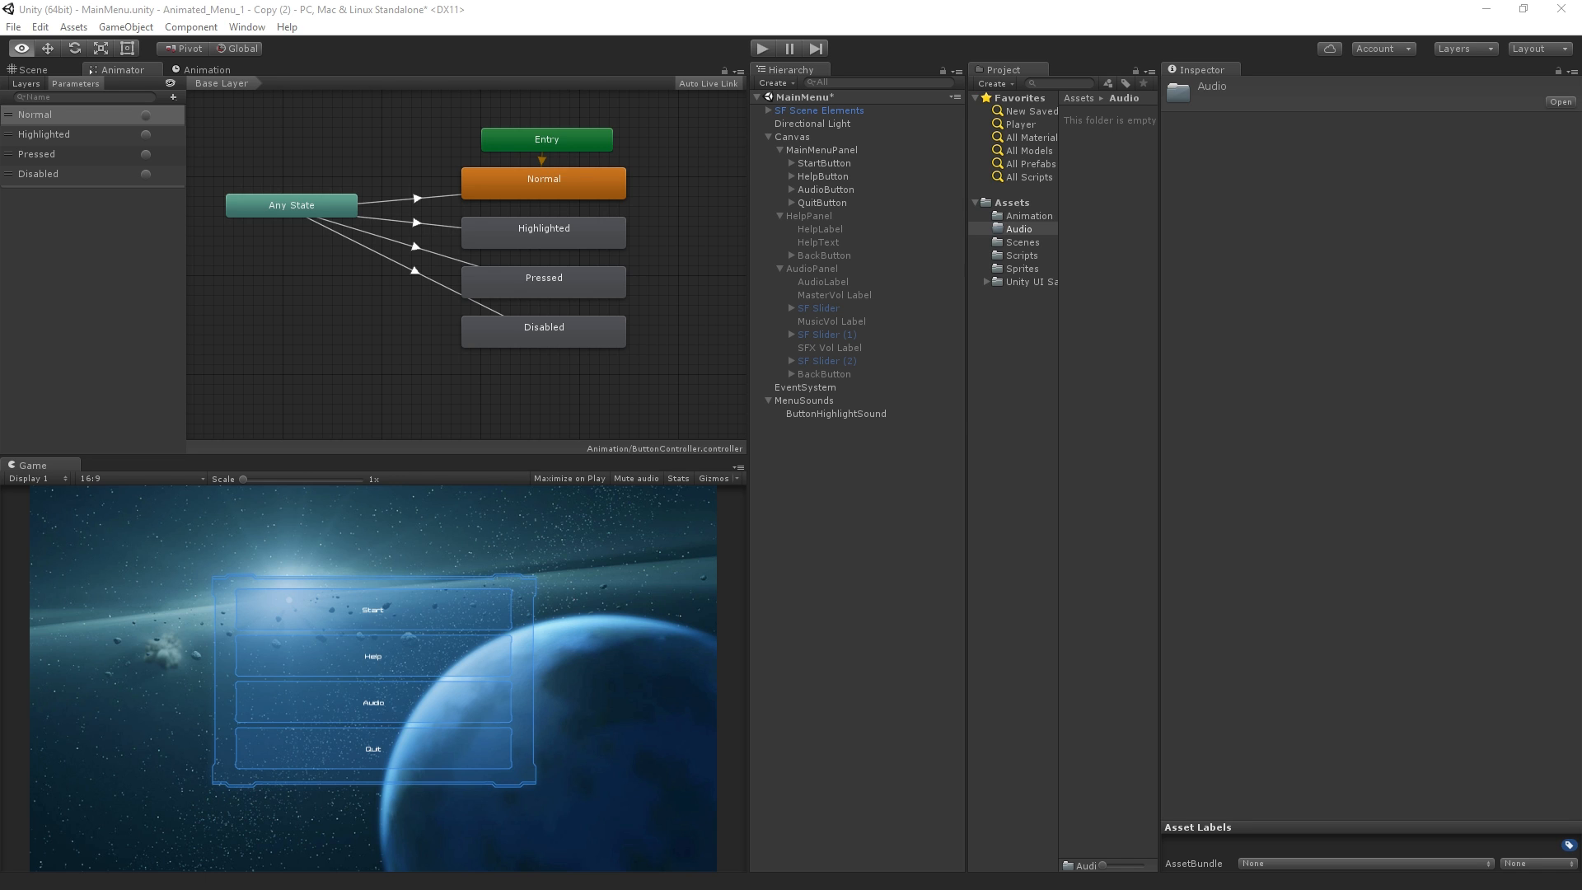
{"action": "left_click_drag", "start_coordinate": [1414, 188], "coordinate": [1110, 236]}
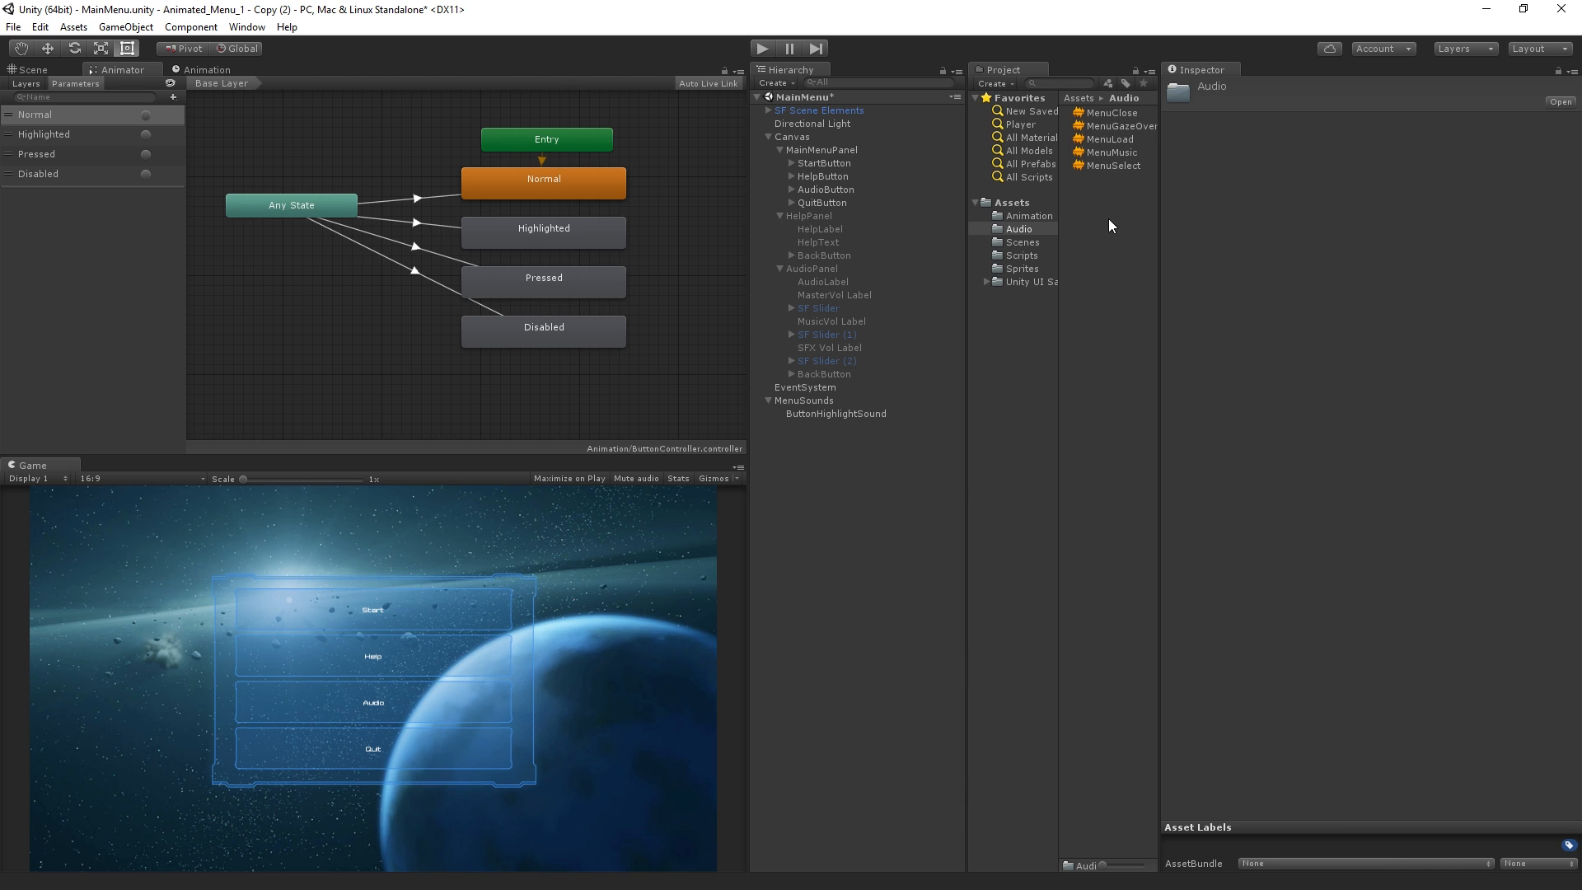
Preview each imported clip from MenuClose through MenuSelect by playing it, then clear the selection
{"action": "left_click", "coordinate": [1123, 113]}
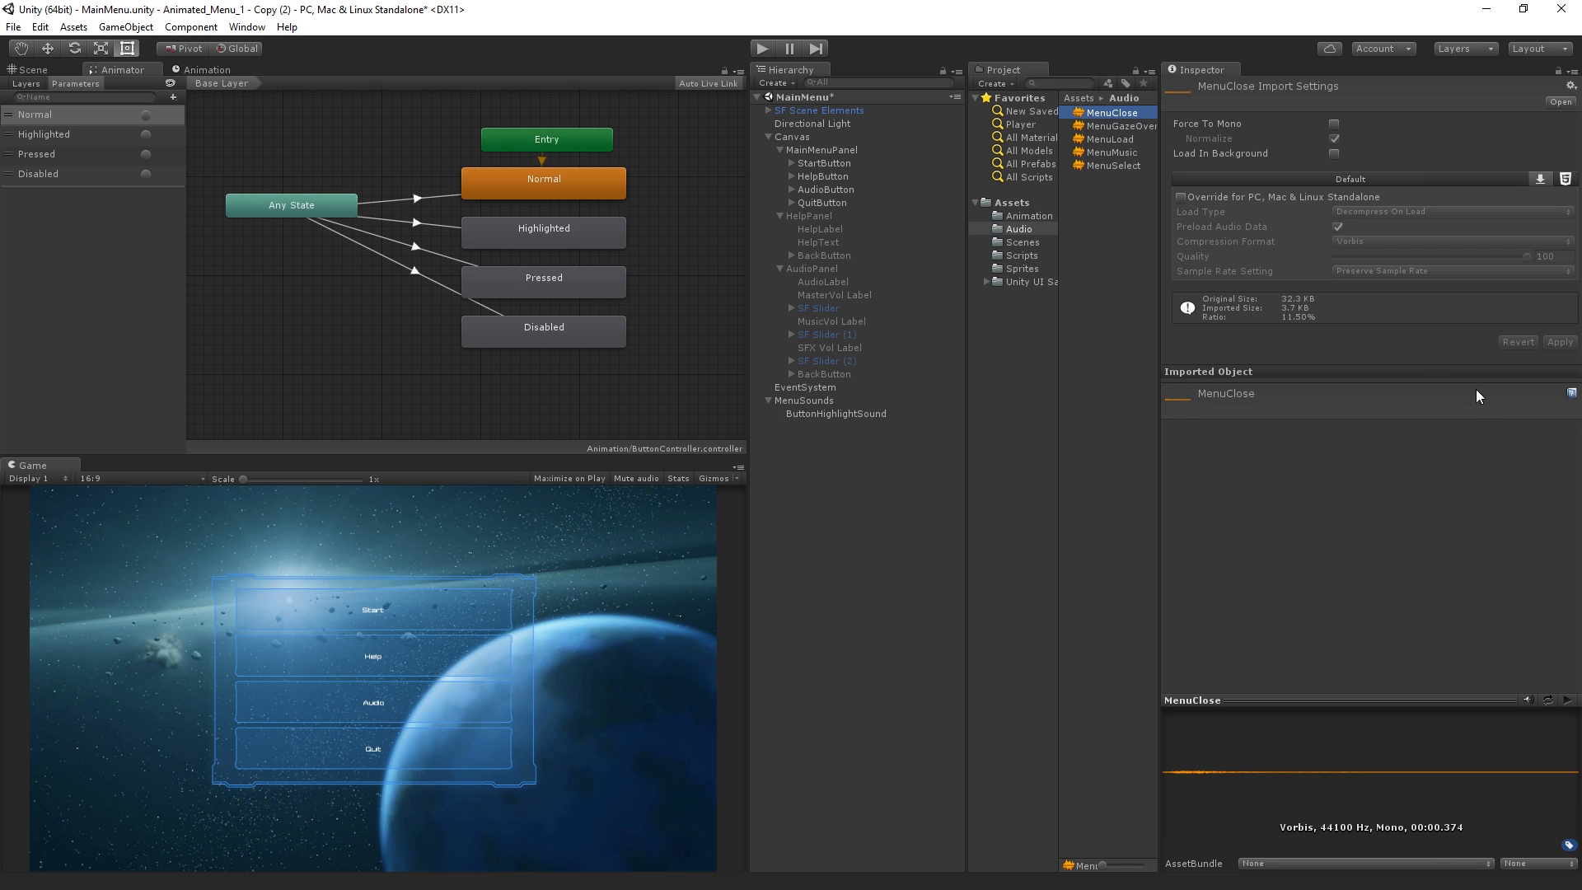
{"action": "left_click", "coordinate": [1568, 707]}
{"action": "left_click", "coordinate": [1112, 126]}
{"action": "left_click", "coordinate": [1567, 700]}
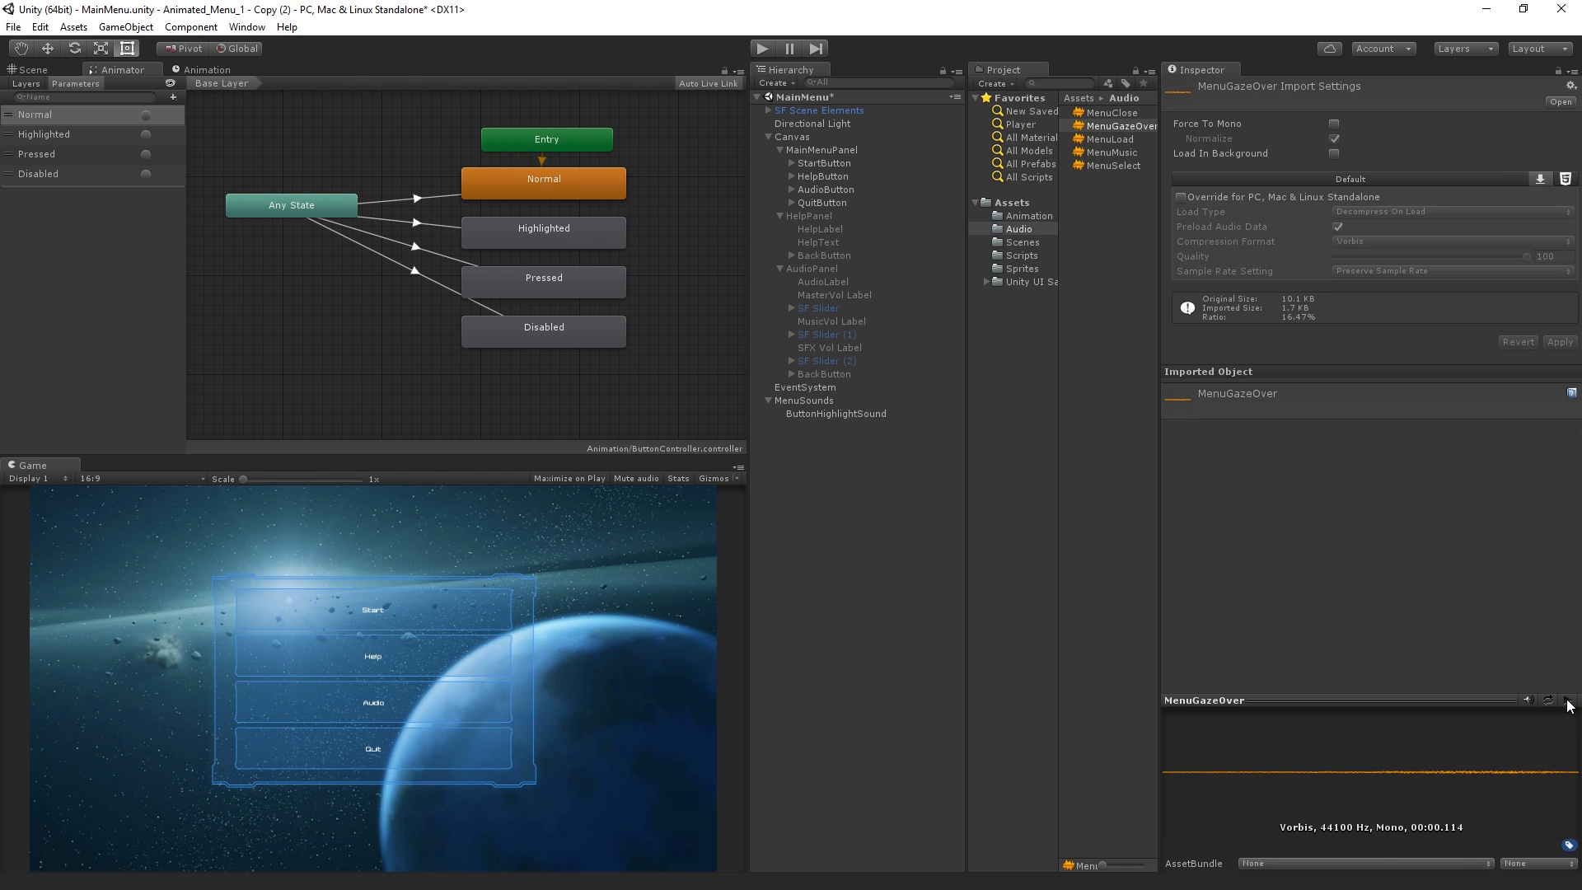
{"action": "left_click", "coordinate": [1128, 138]}
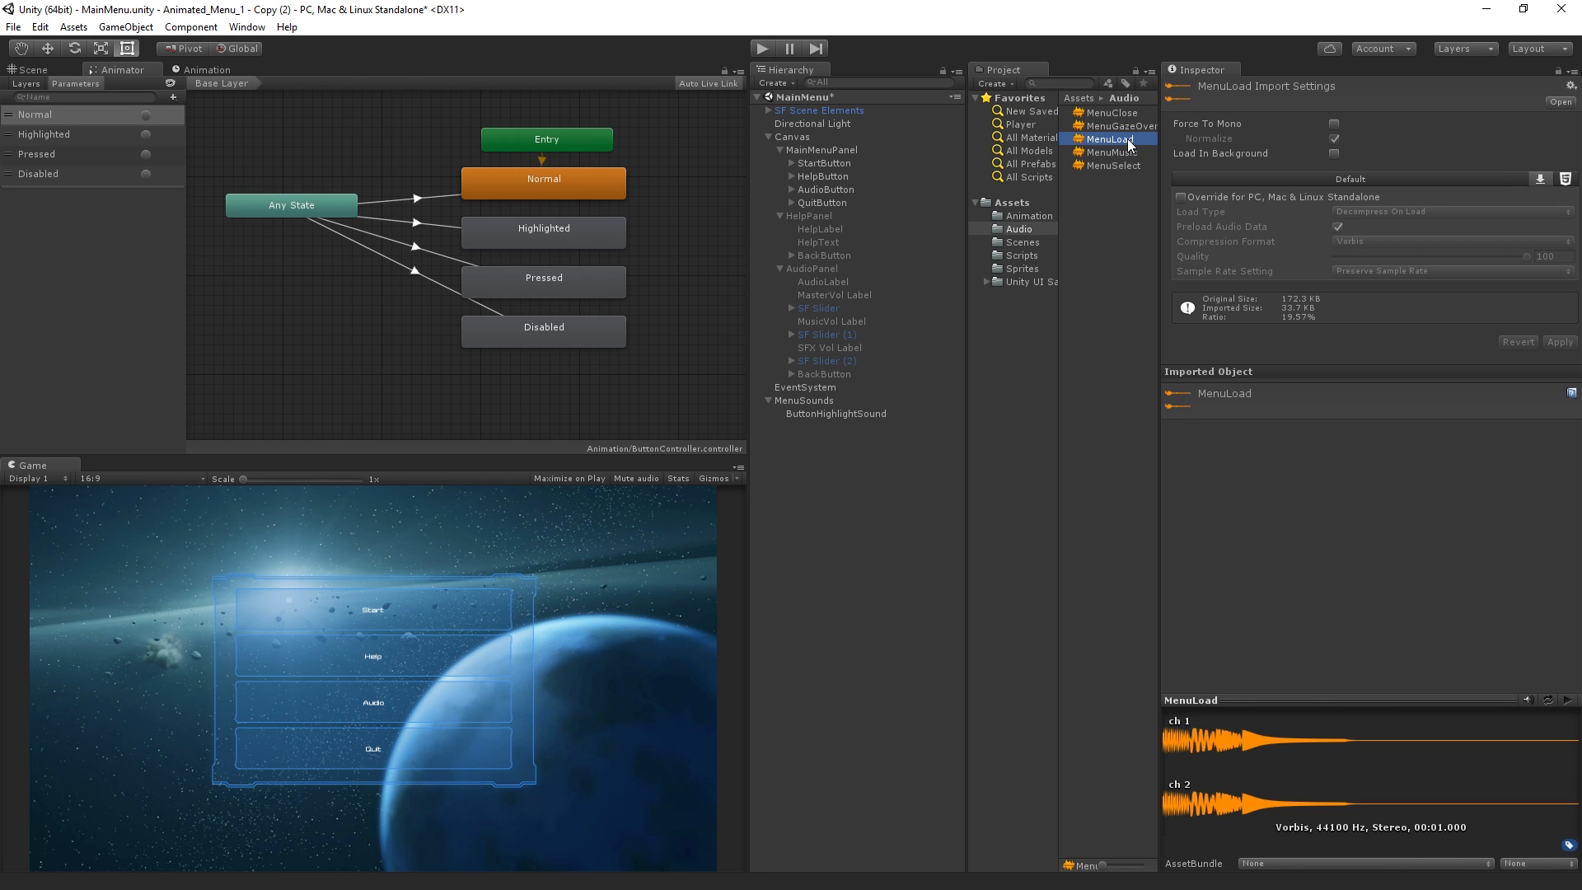
{"action": "left_click", "coordinate": [1568, 702]}
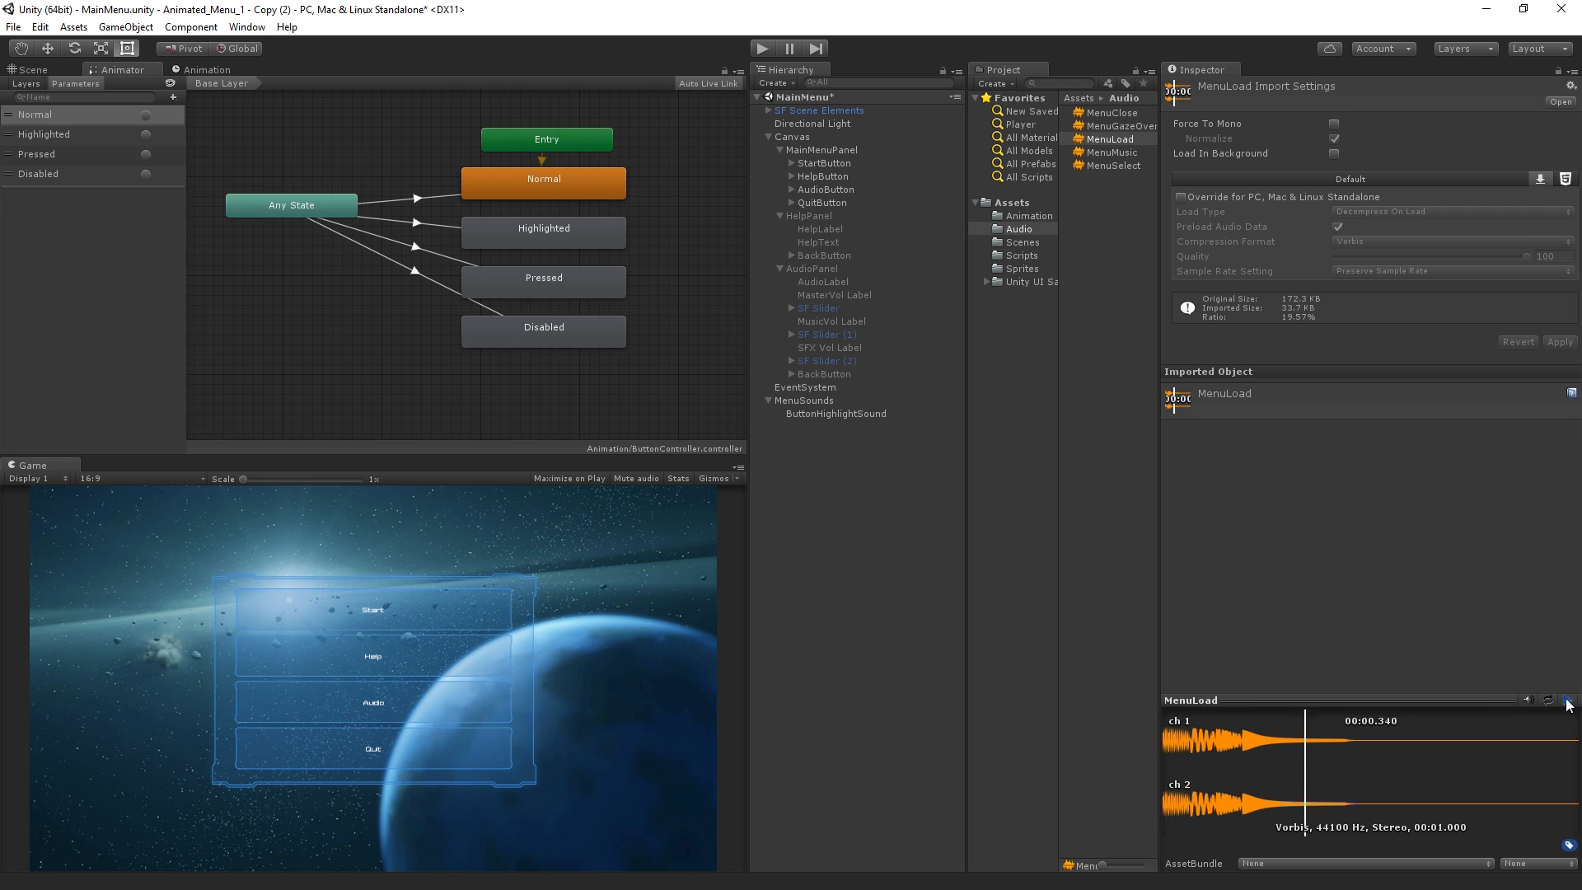
{"action": "left_click", "coordinate": [1092, 153]}
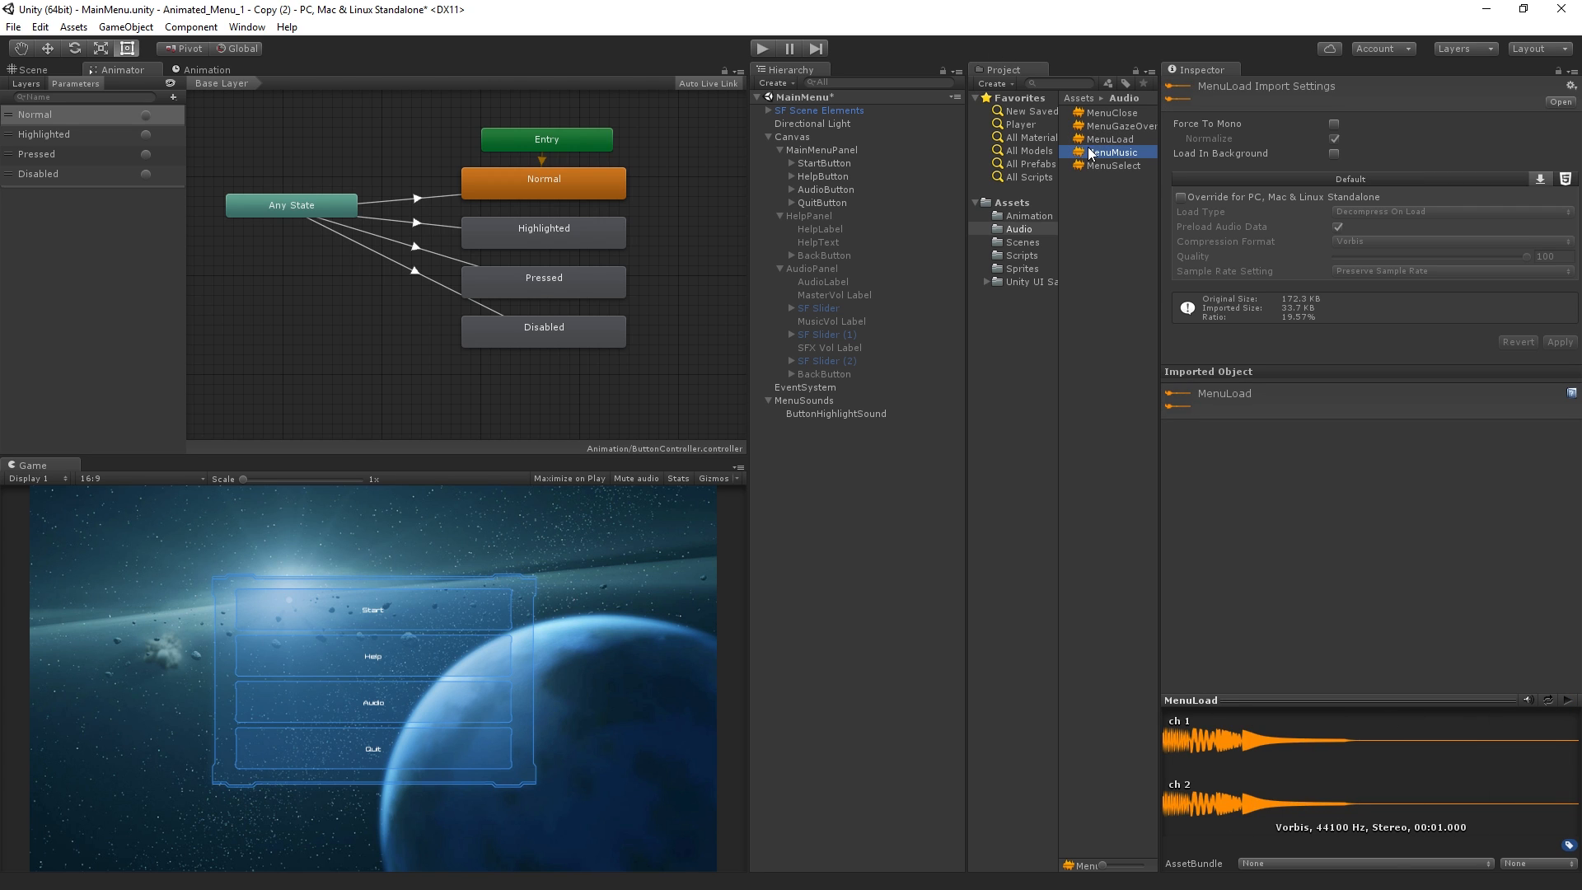
{"action": "left_click", "coordinate": [1568, 701]}
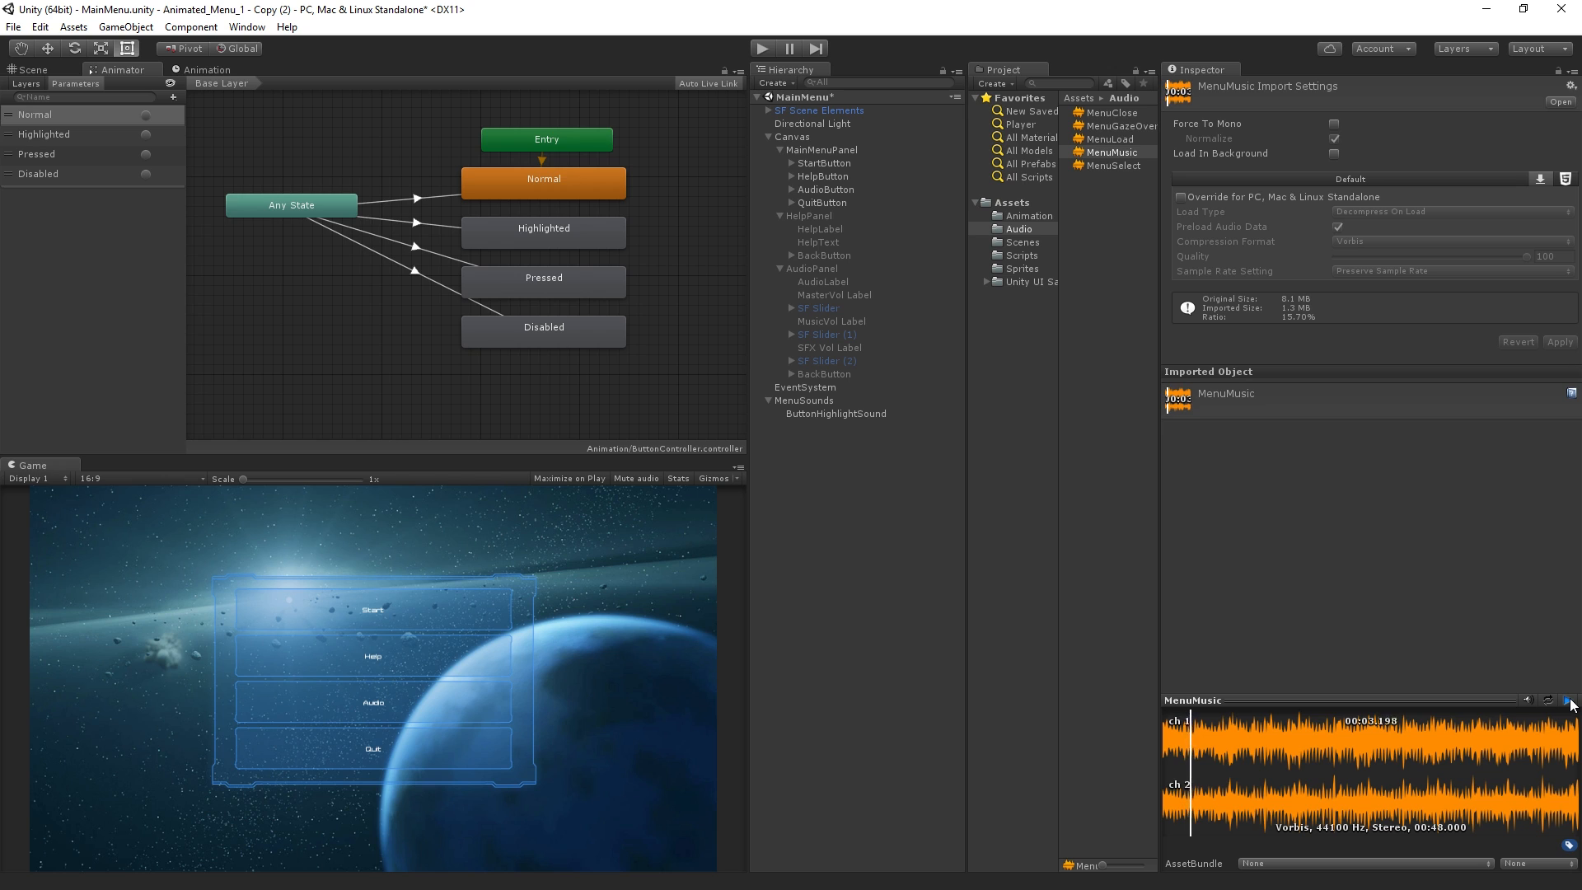
{"action": "left_click", "coordinate": [1570, 702]}
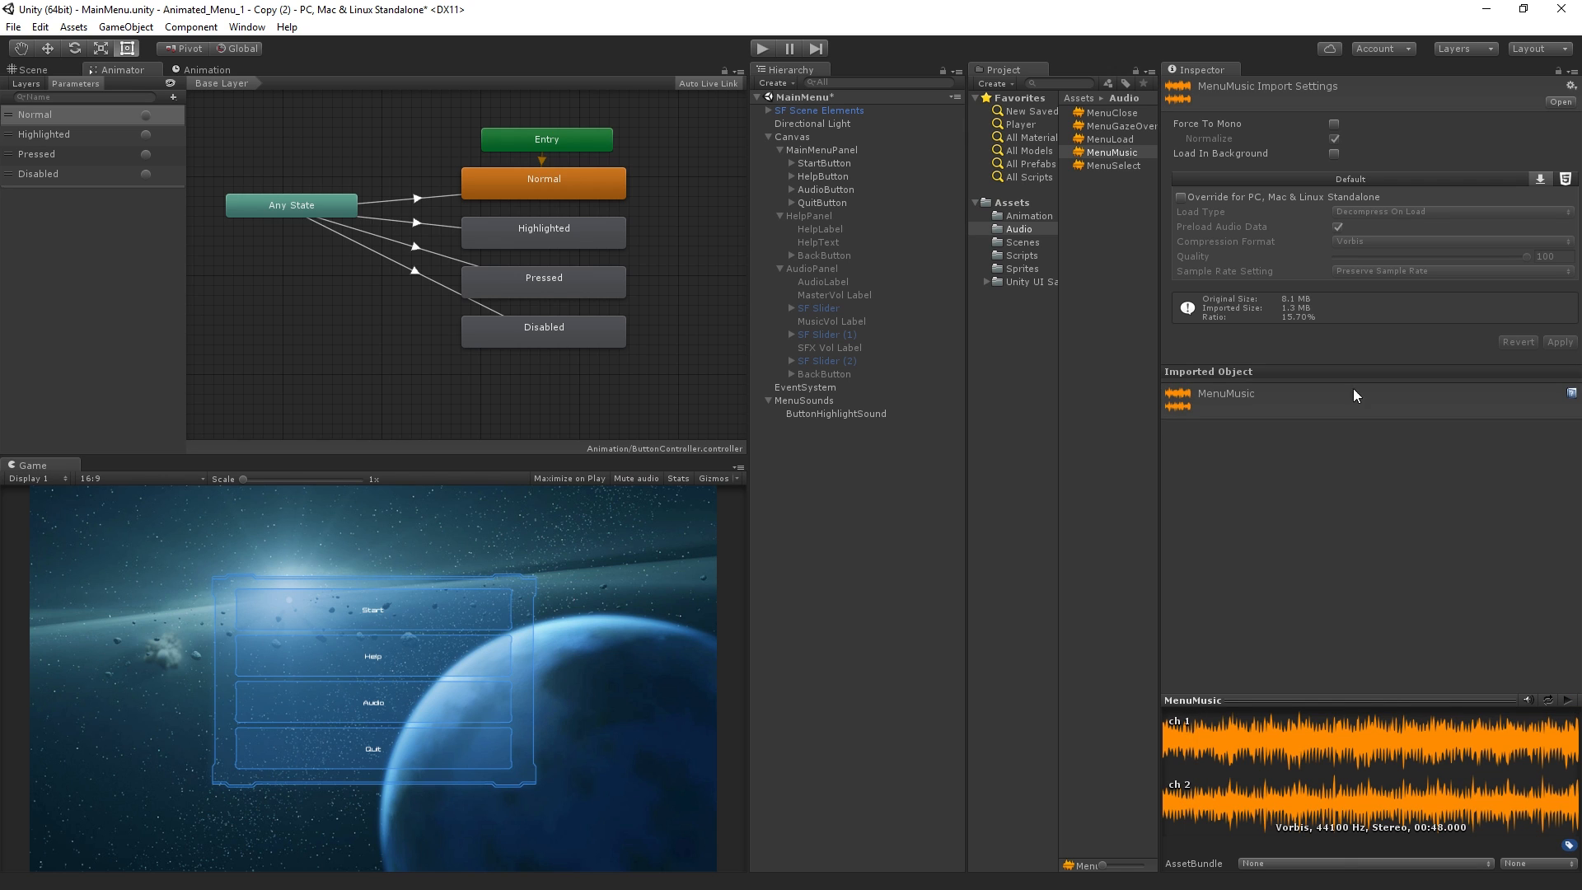
{"action": "left_click", "coordinate": [1119, 168]}
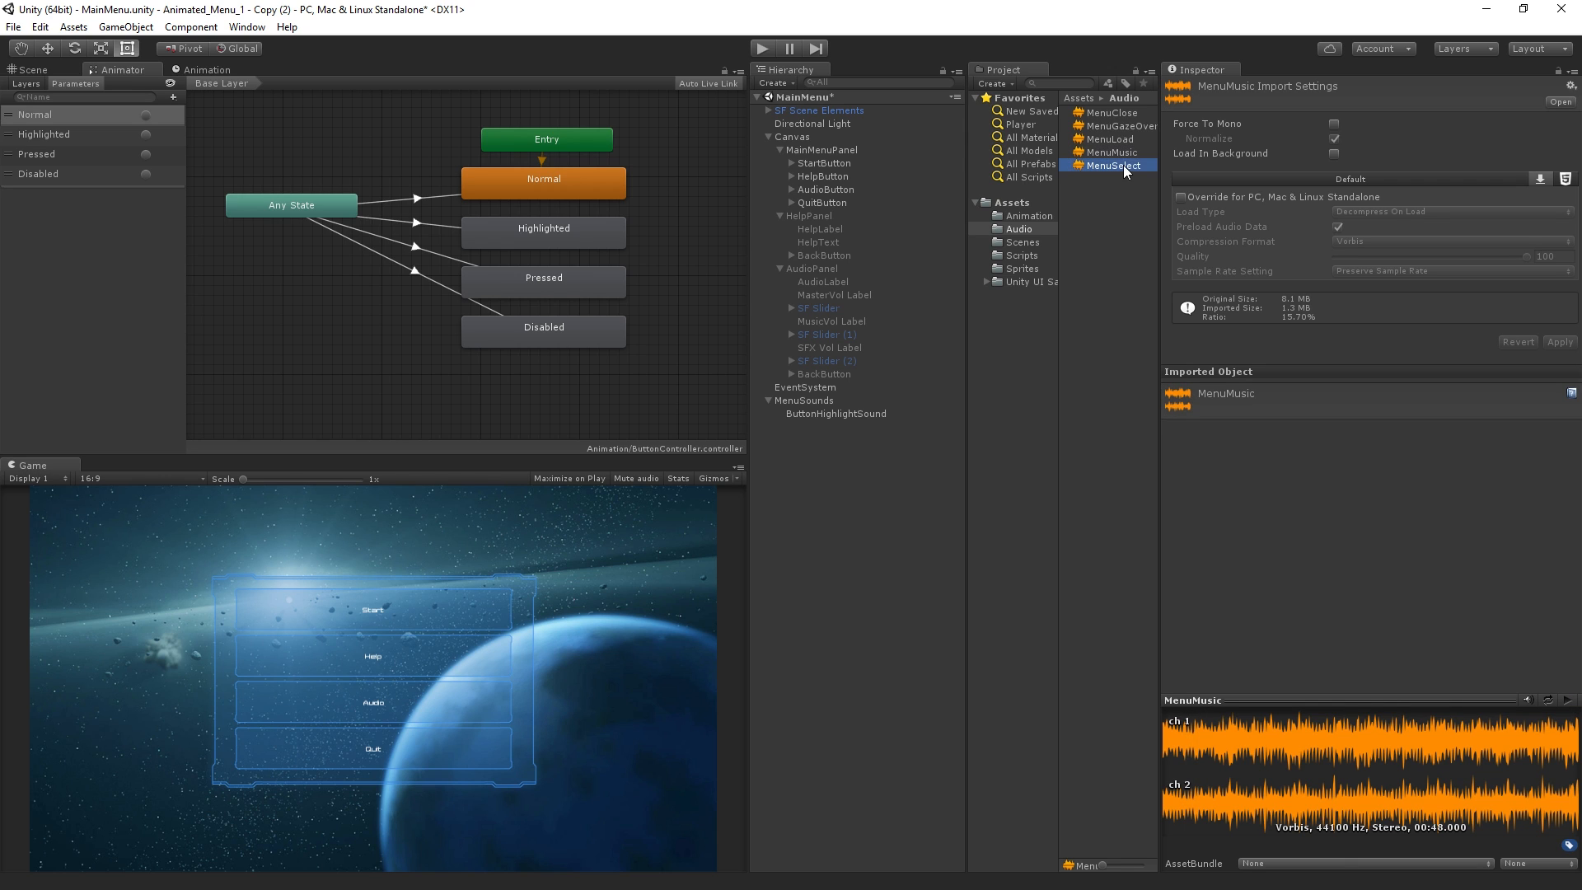
{"action": "left_click", "coordinate": [1568, 702]}
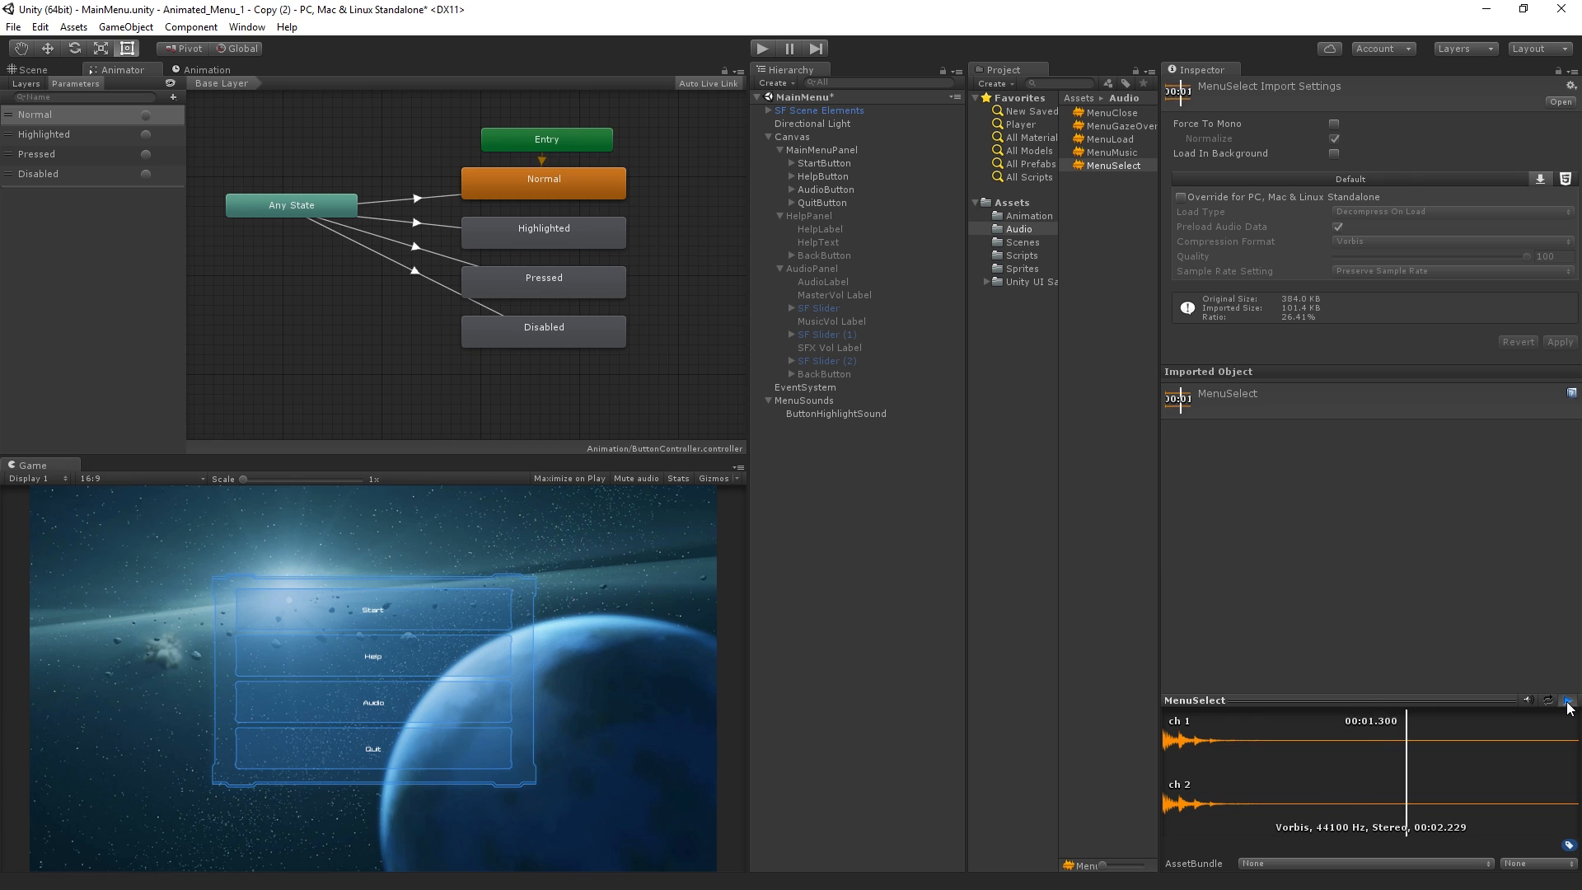
{"action": "left_click", "coordinate": [1103, 373]}
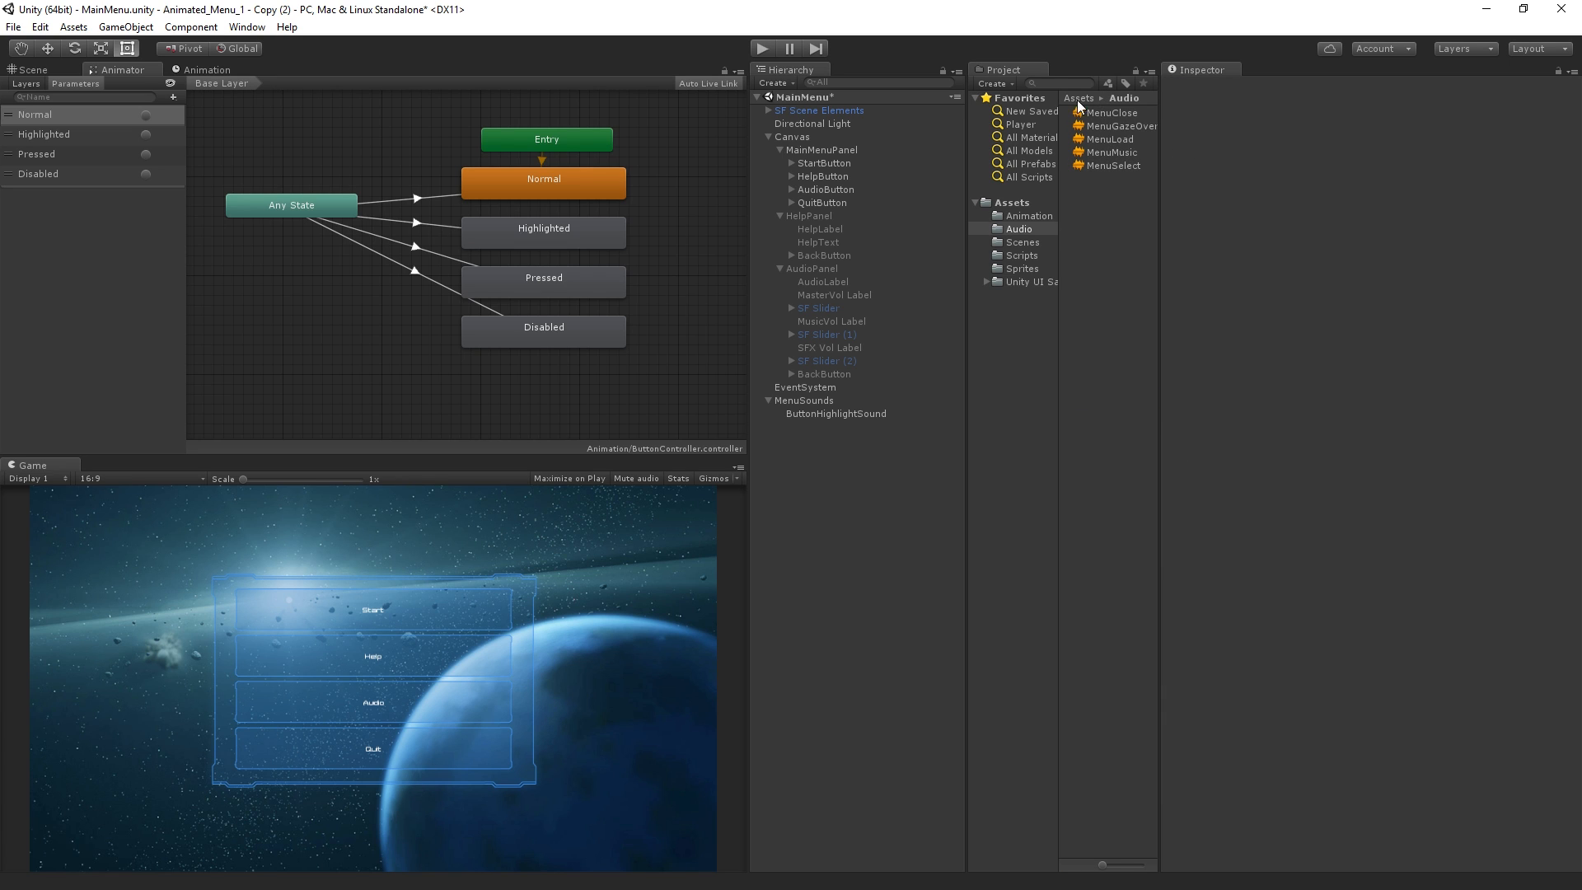
Assign MenuGazeOver as the AudioClip of ButtonHighlightSound's Audio Source and turn off Play On Awake
{"action": "left_click", "coordinate": [895, 420]}
{"action": "left_click_drag", "start_coordinate": [1119, 126], "coordinate": [1361, 197]}
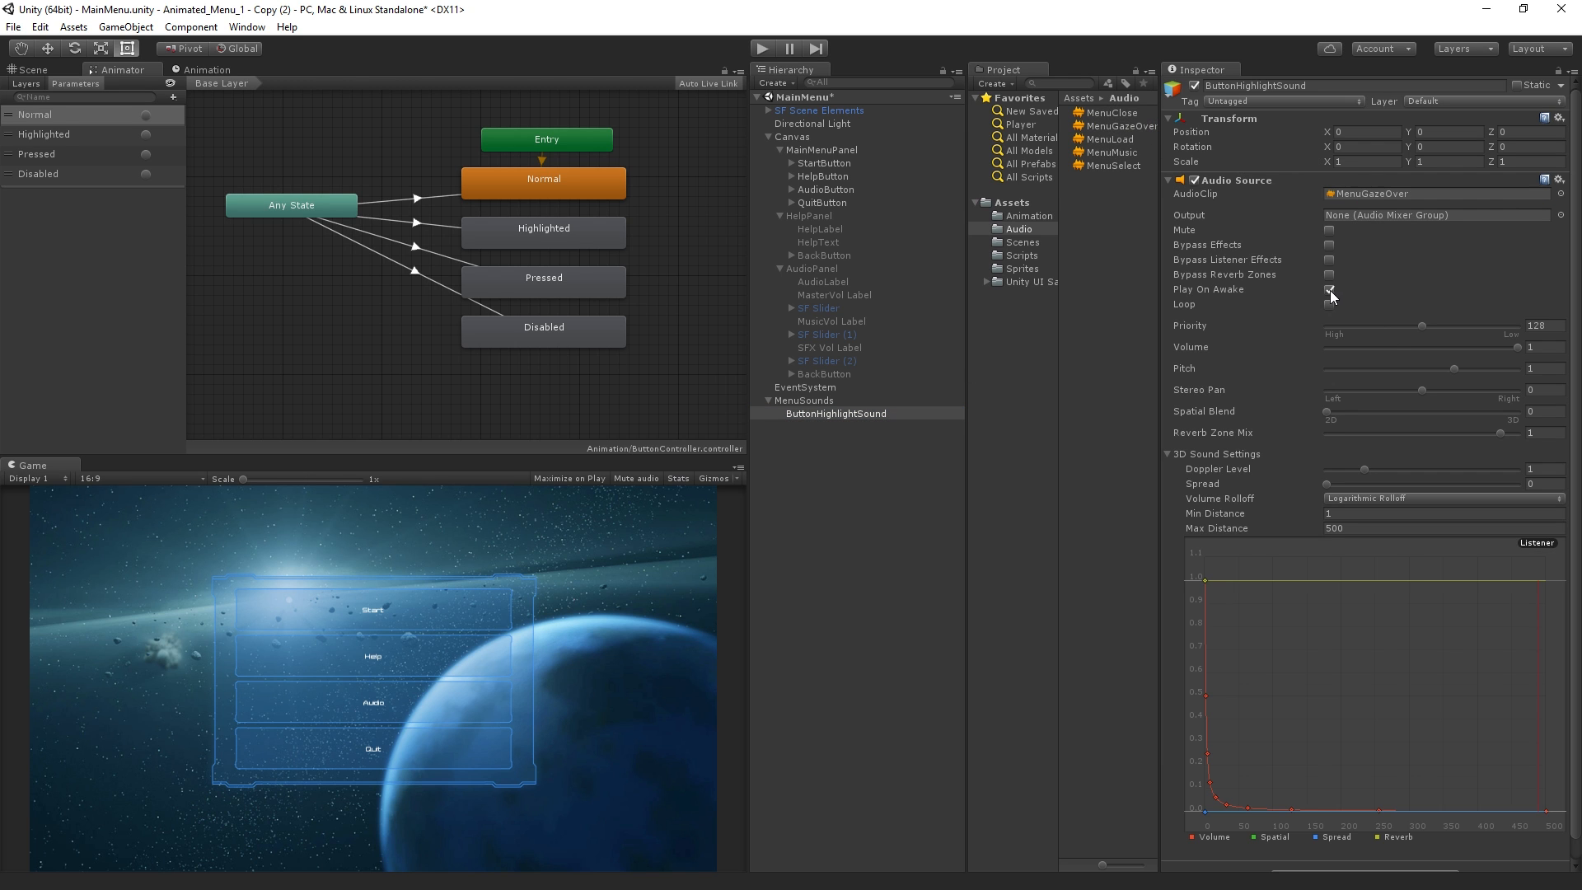
{"action": "left_click", "coordinate": [1330, 289]}
{"action": "left_click", "coordinate": [1070, 479]}
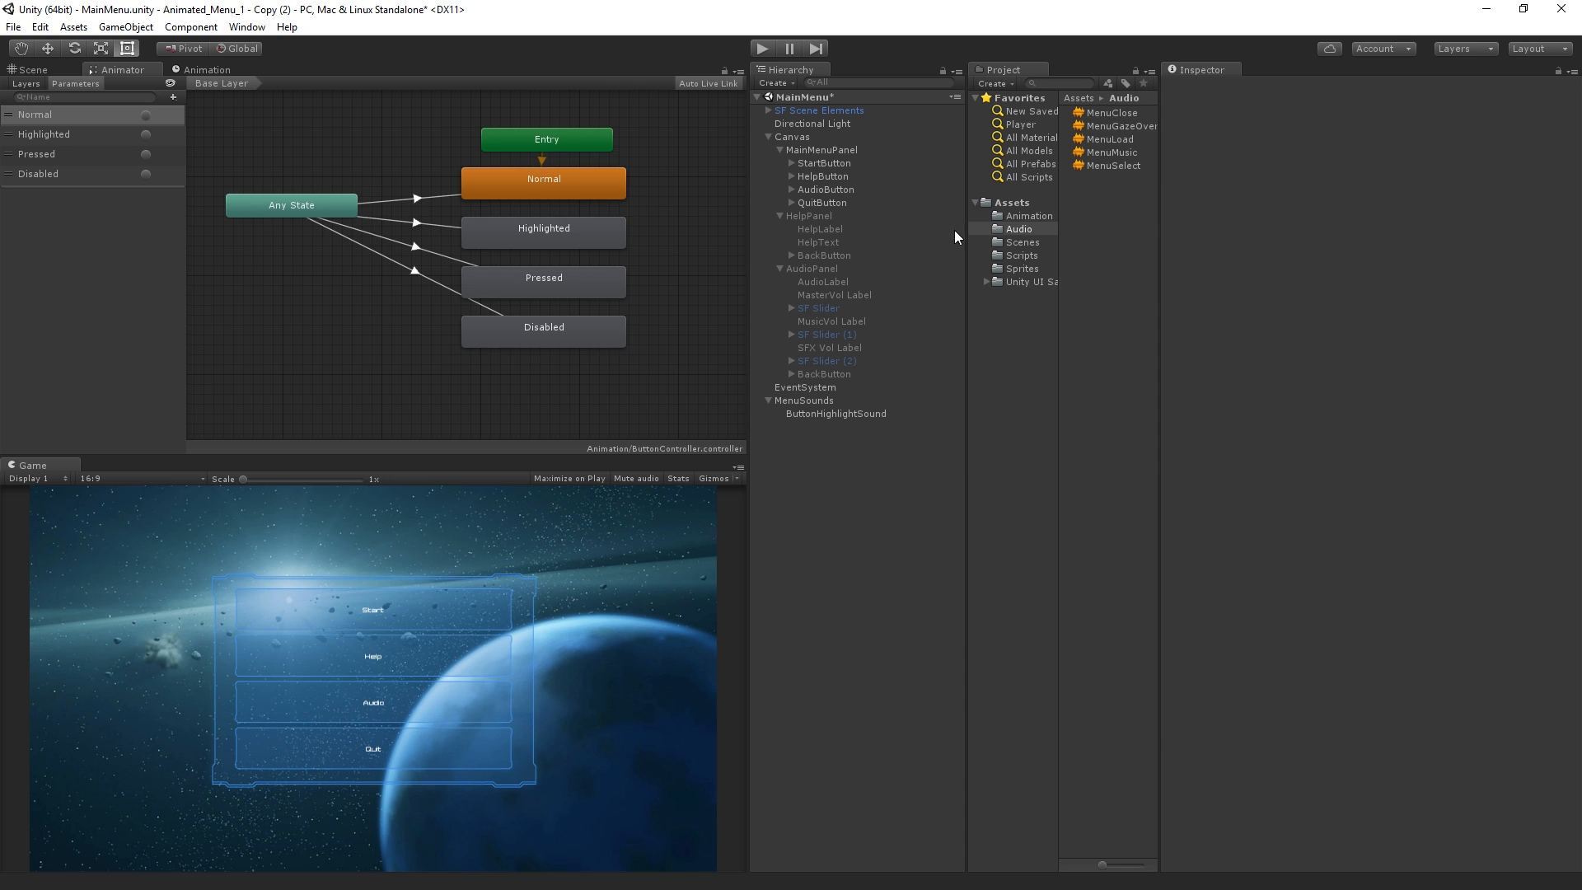
Add an Event Trigger component to HelpButton and give it a PointerEnter event type
{"action": "left_click", "coordinate": [859, 175]}
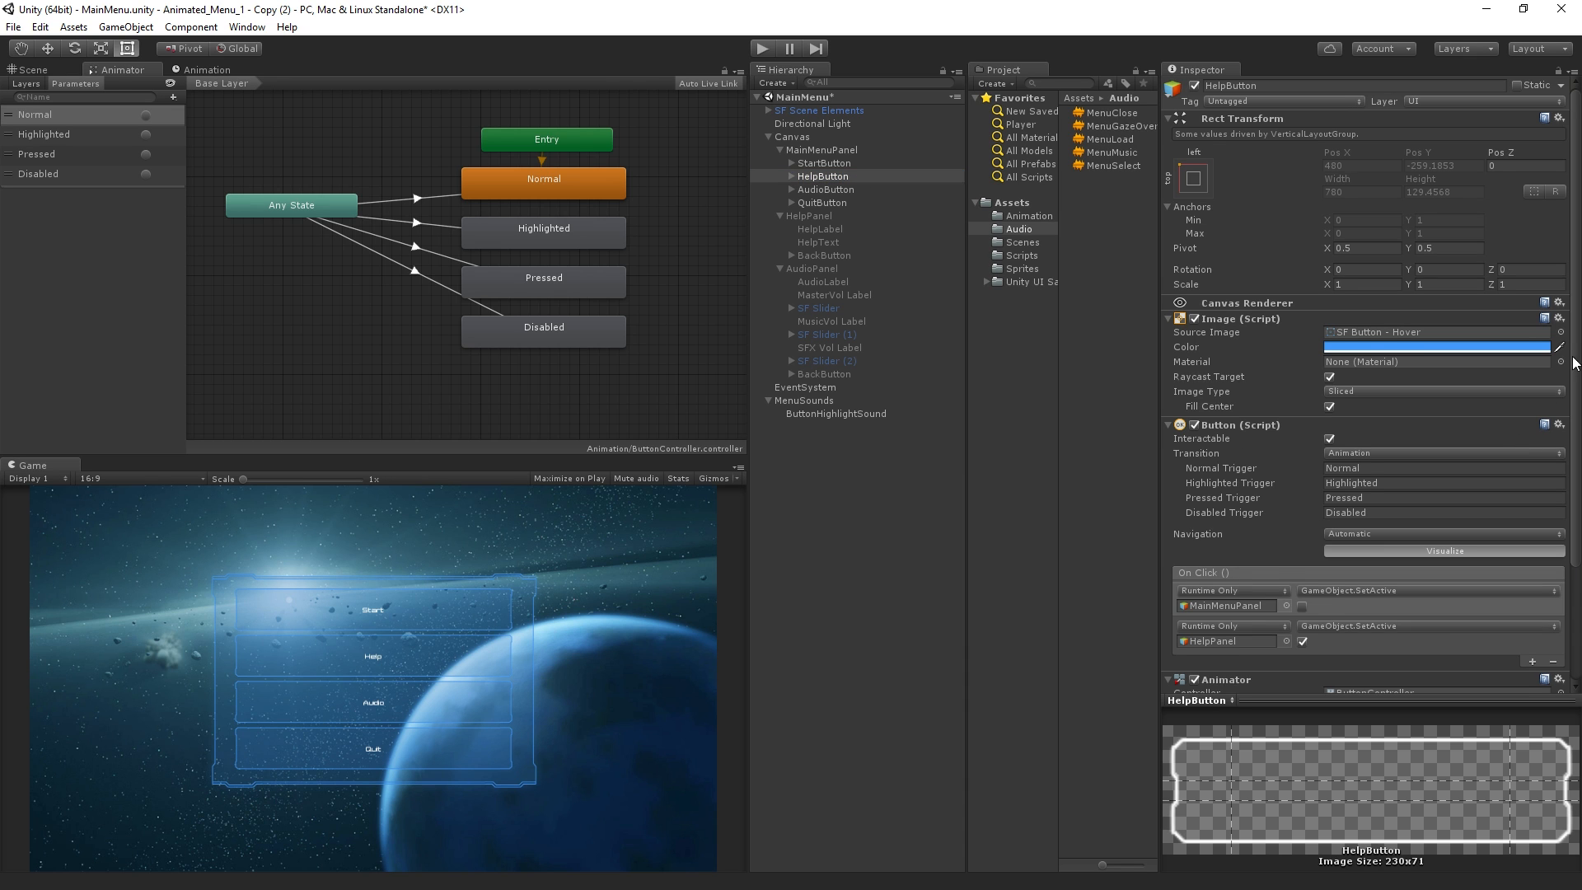
{"action": "scroll", "coordinate": [1401, 535], "scroll_direction": "down", "scroll_amount": 4}
{"action": "left_click", "coordinate": [1334, 678]}
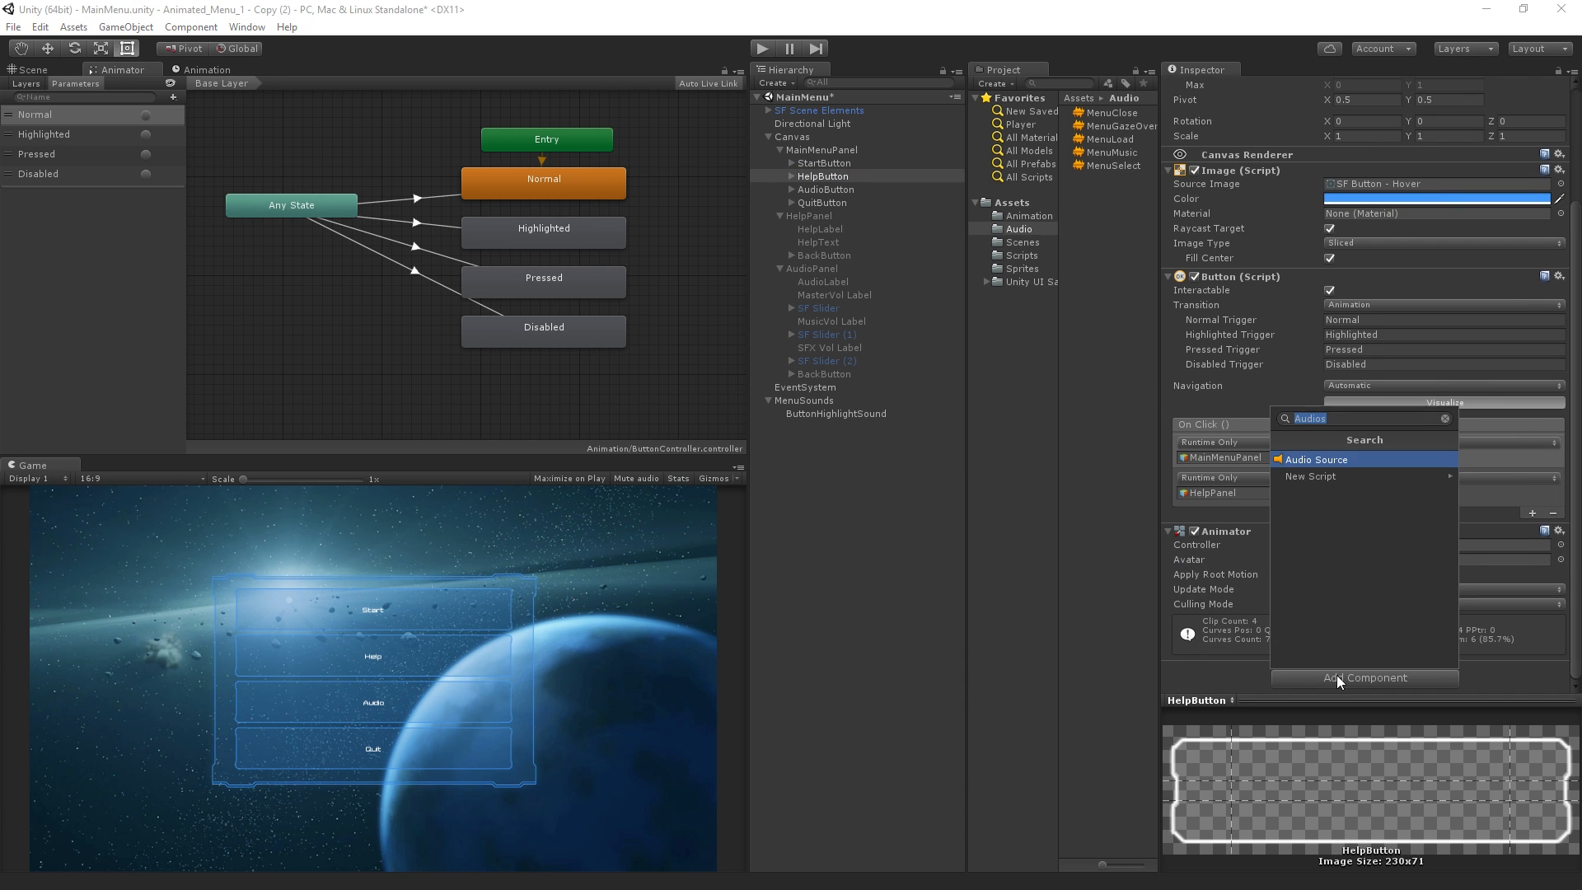
{"action": "type", "text": "Event"}
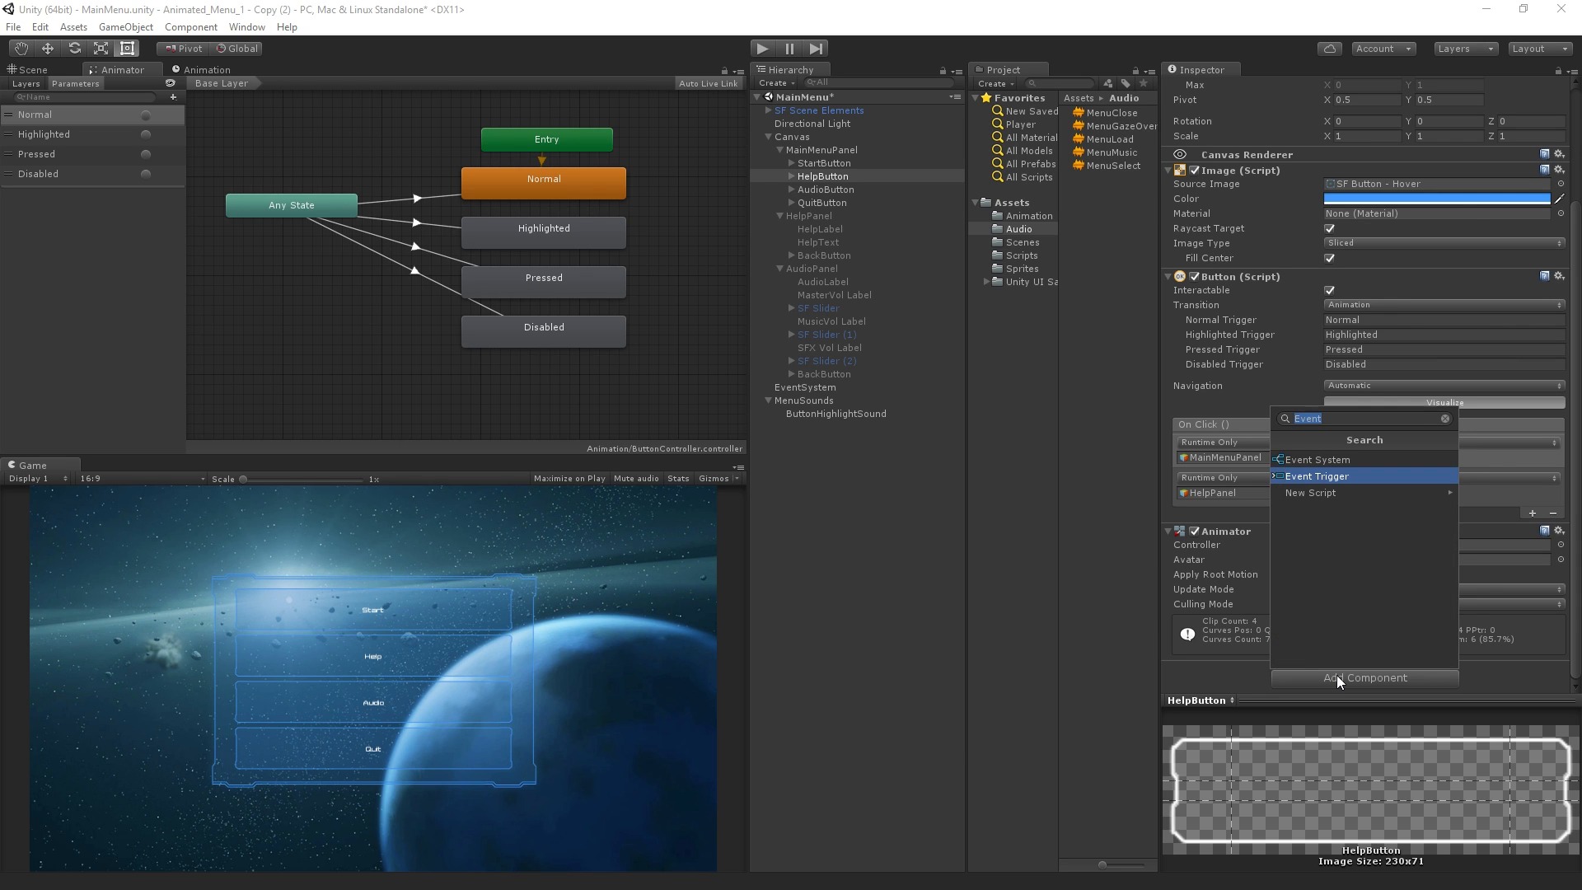
{"action": "key", "text": "Return"}
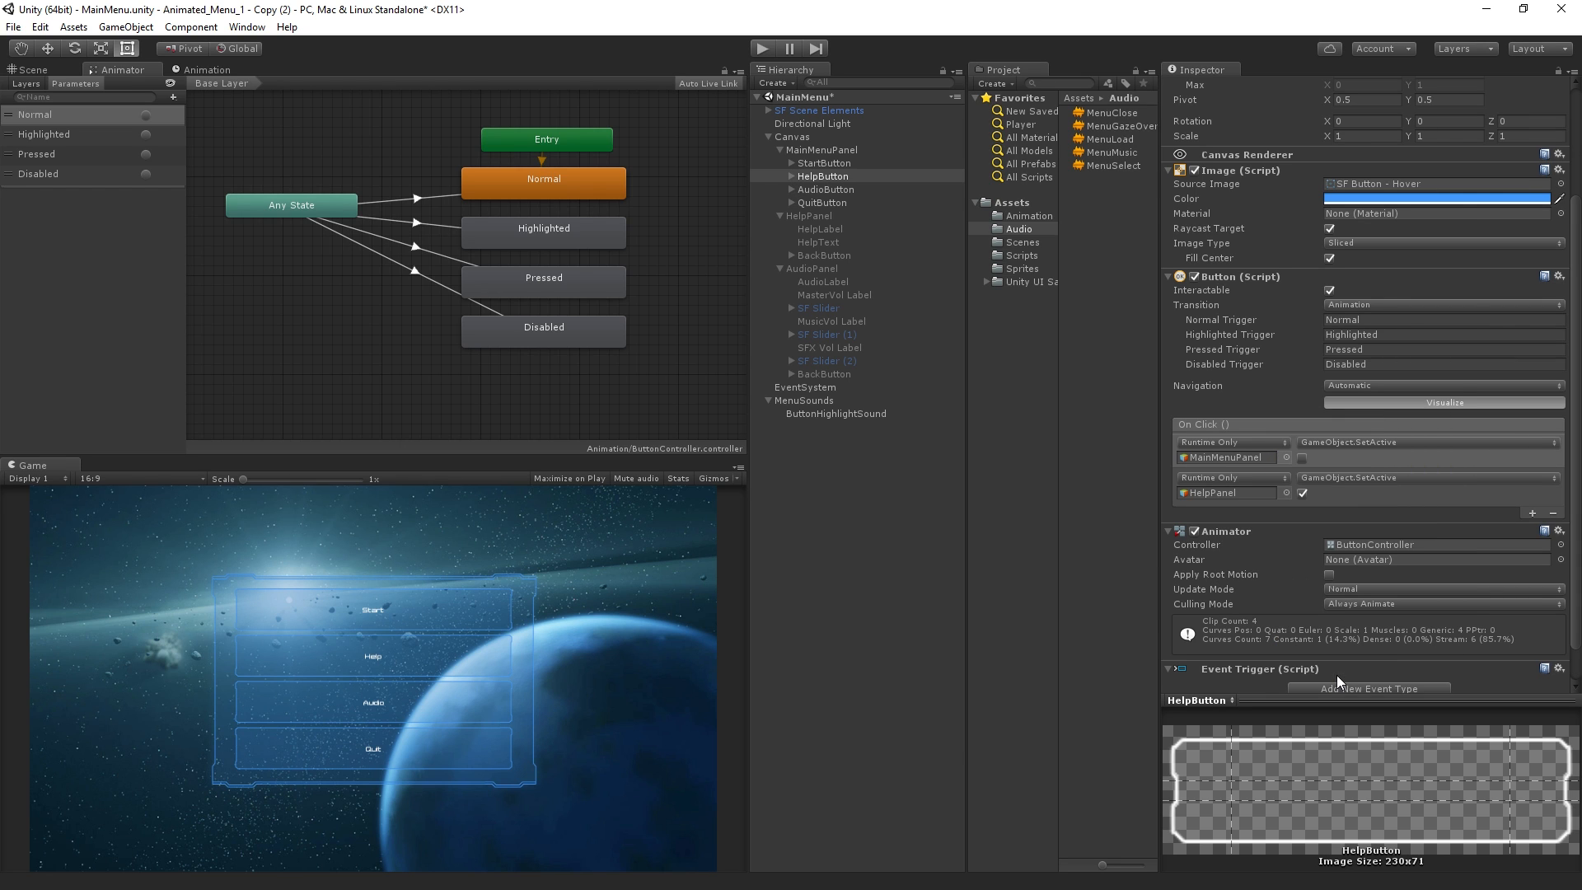
{"action": "scroll", "coordinate": [1337, 595], "scroll_direction": "down", "scroll_amount": 2}
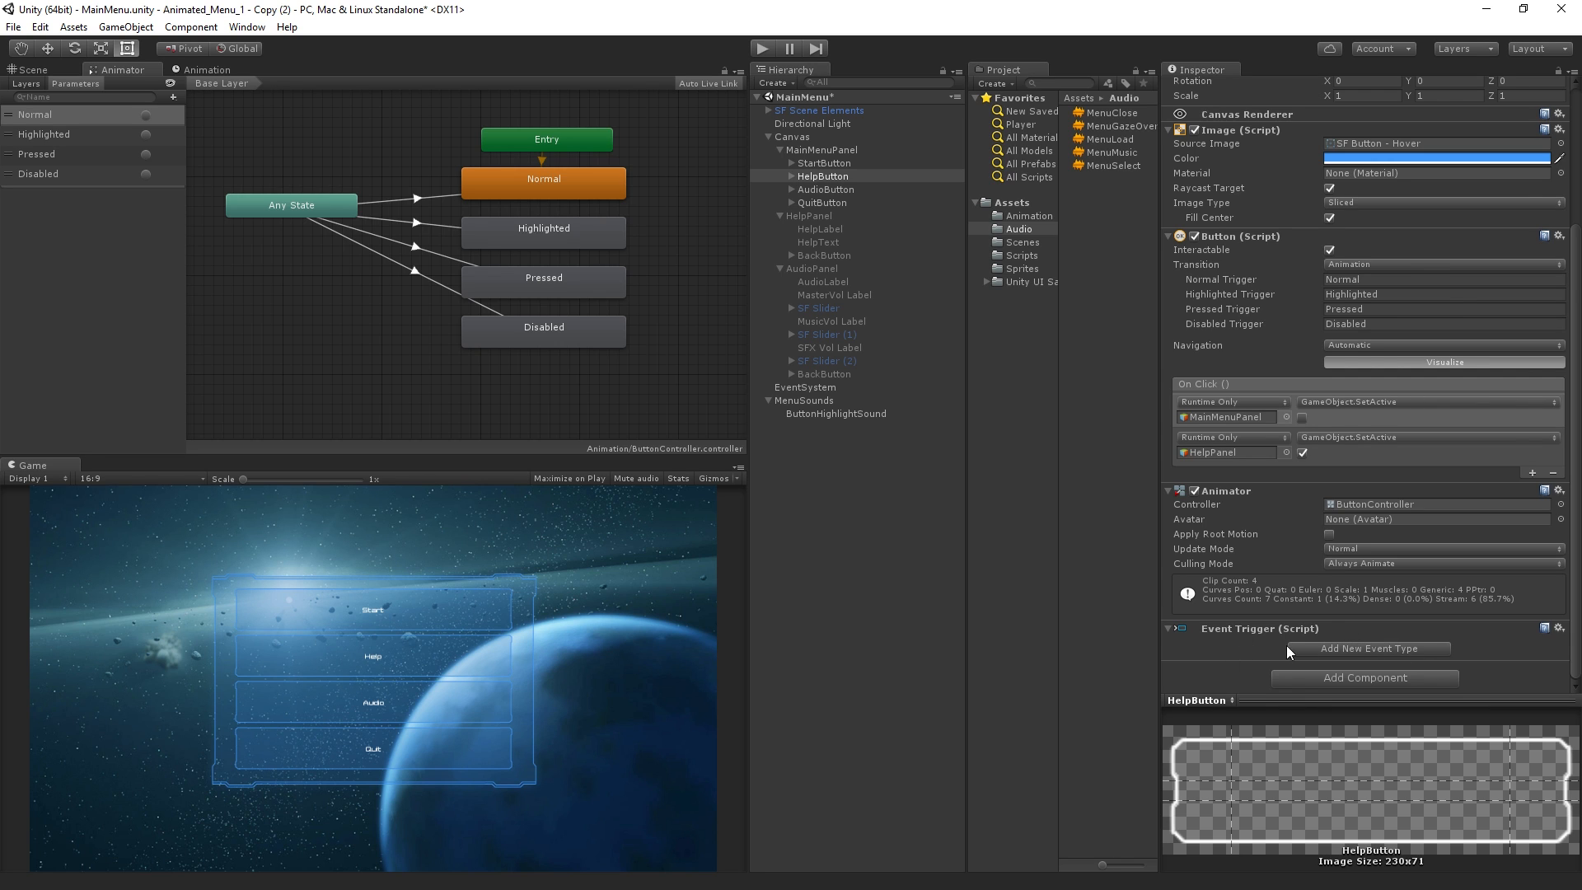
{"action": "left_click", "coordinate": [1407, 651]}
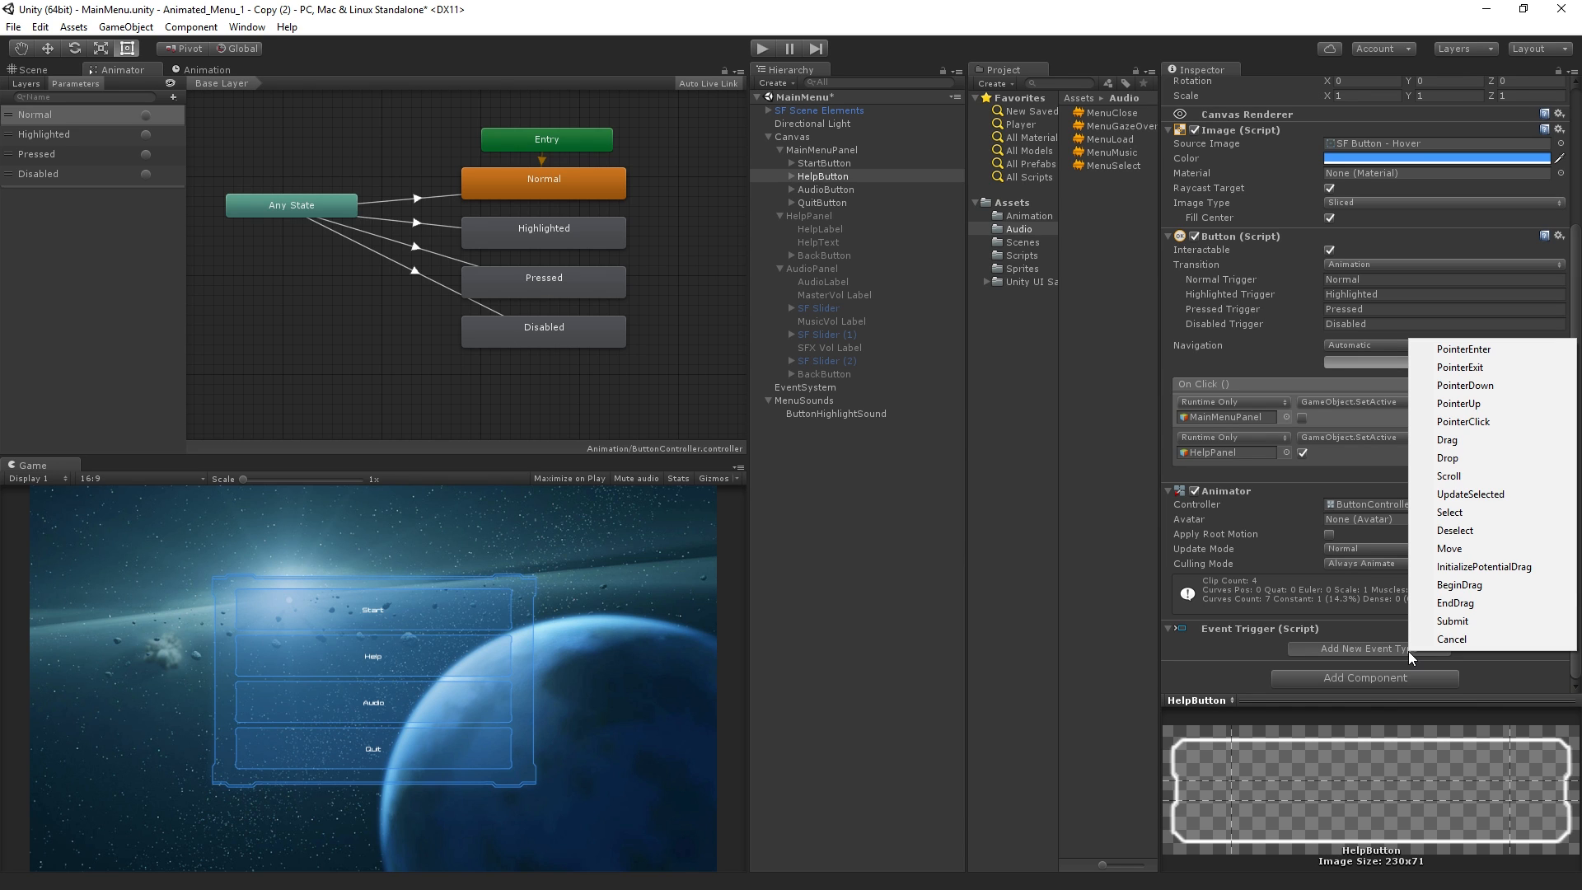
{"action": "left_click", "coordinate": [1468, 349]}
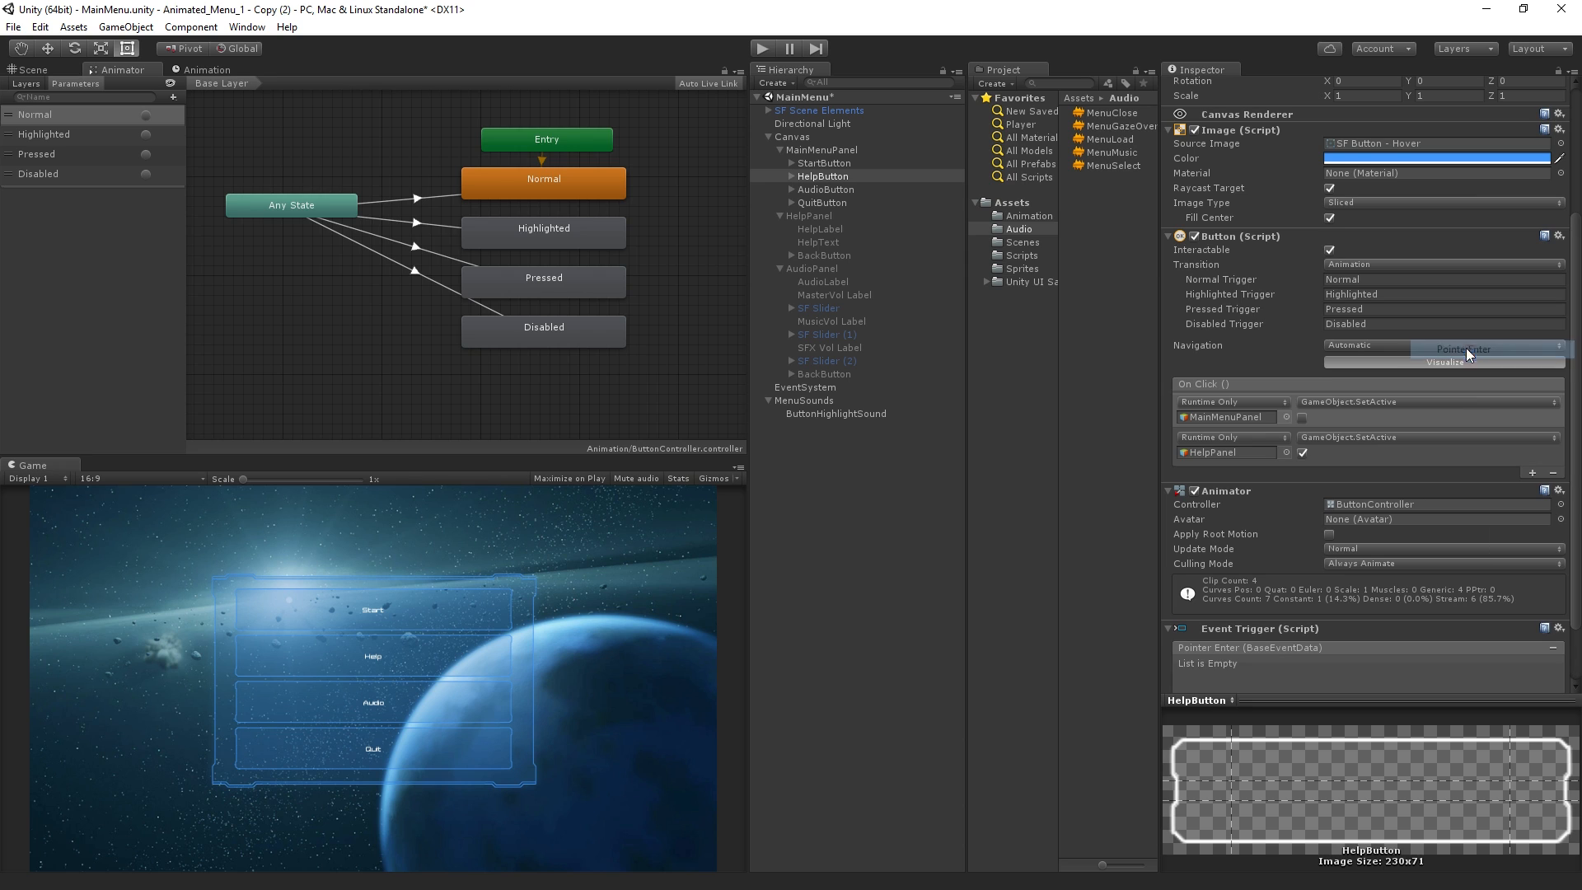
Add an action to HelpButton's Pointer Enter event that targets ButtonHighlightSound and calls AudioSource.Play
{"action": "scroll", "coordinate": [1427, 503], "scroll_direction": "down", "scroll_amount": 3}
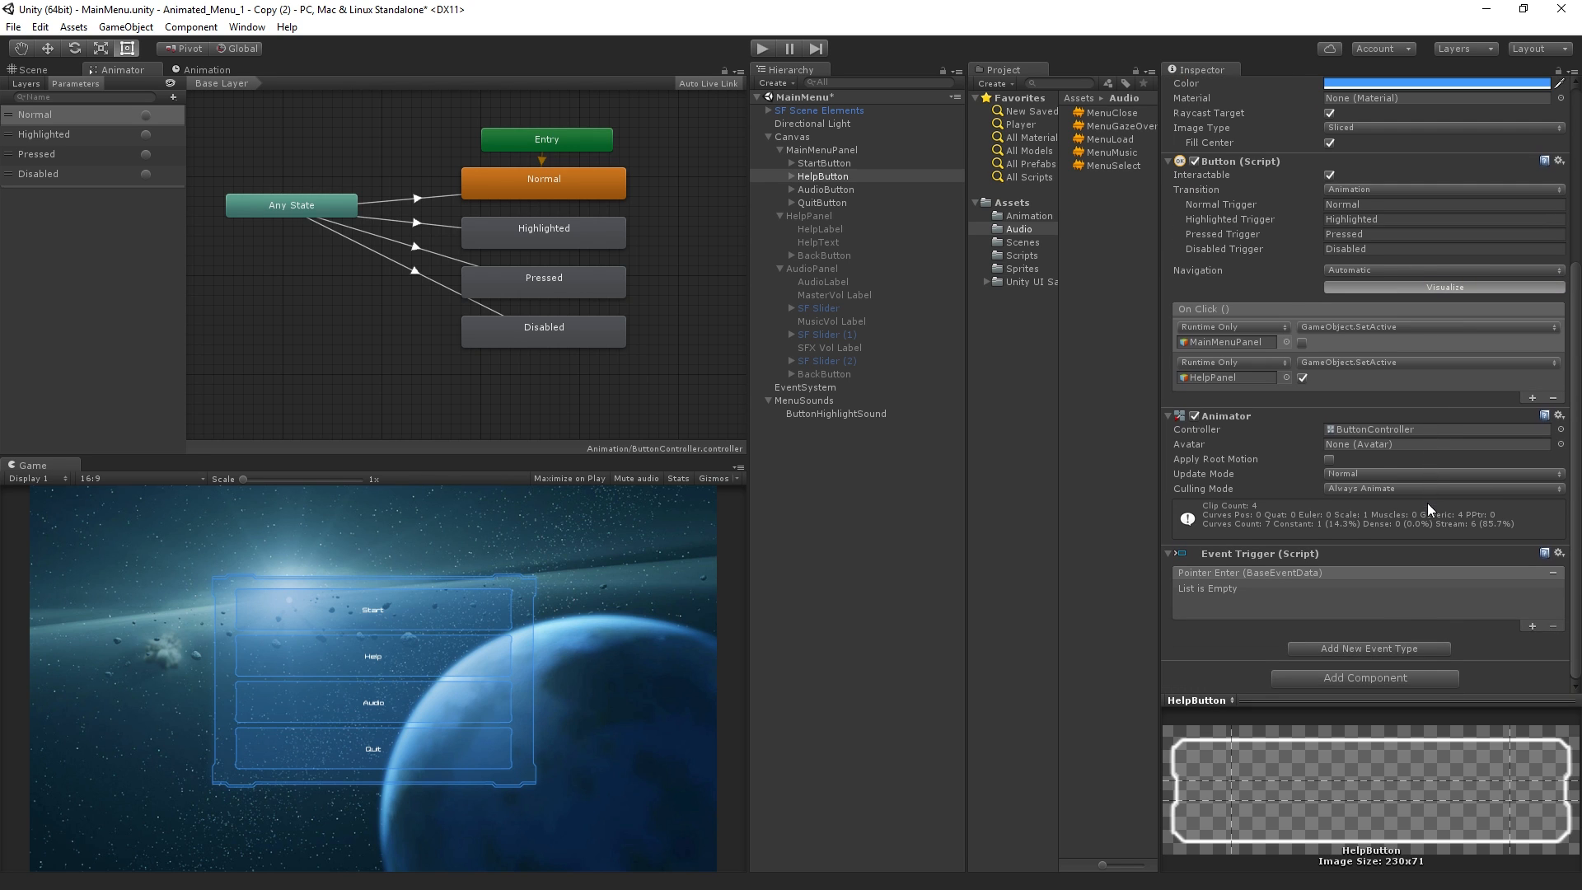
{"action": "left_click", "coordinate": [1531, 626]}
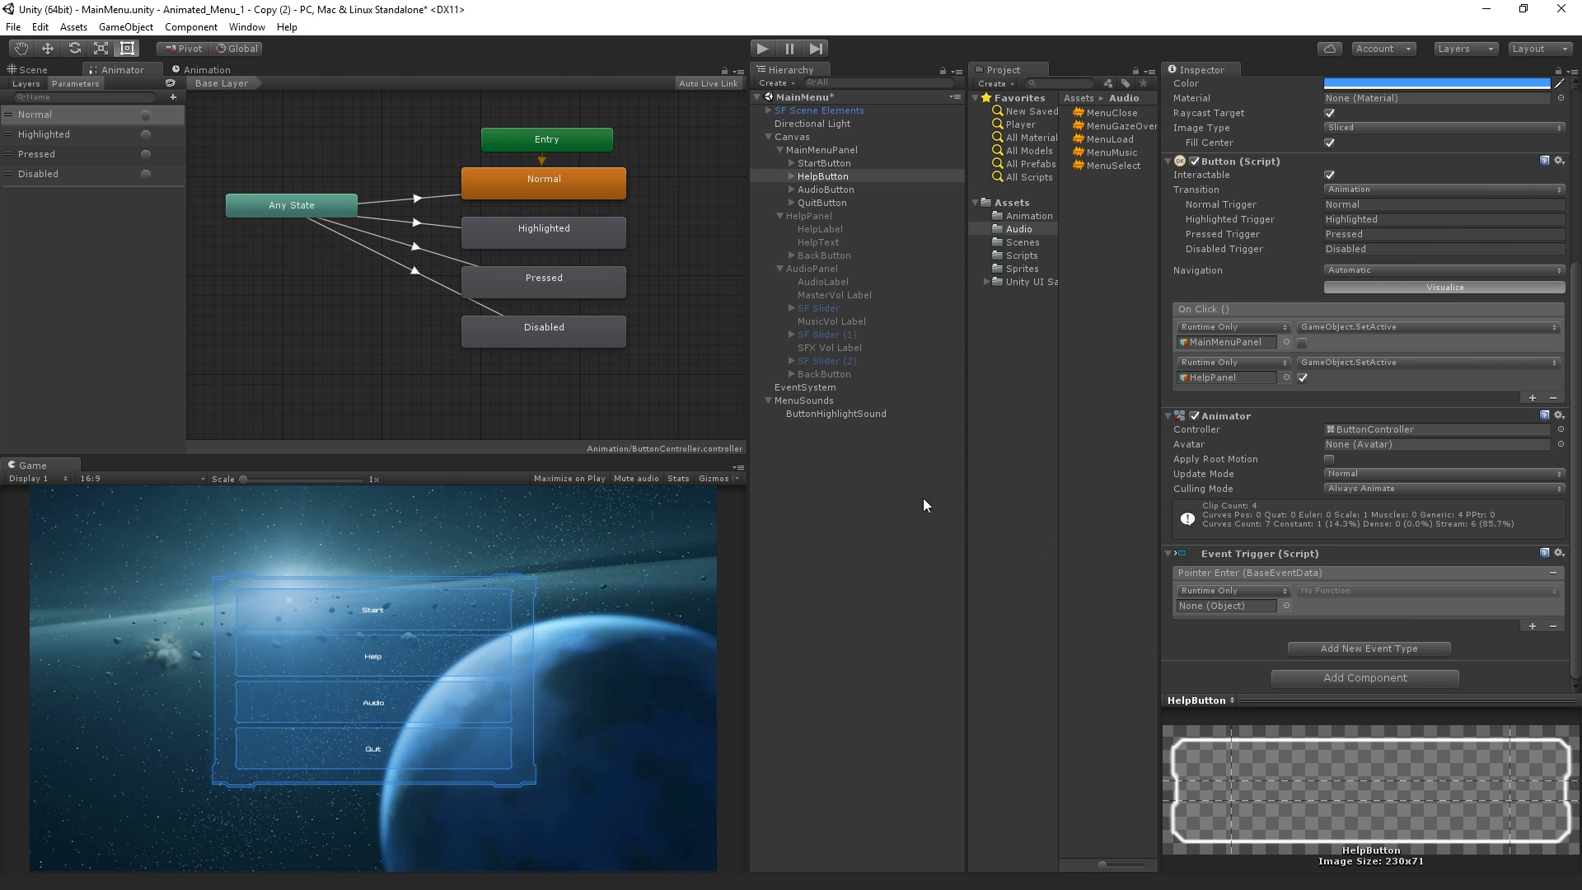
{"action": "left_click_drag", "start_coordinate": [847, 411], "coordinate": [1209, 610]}
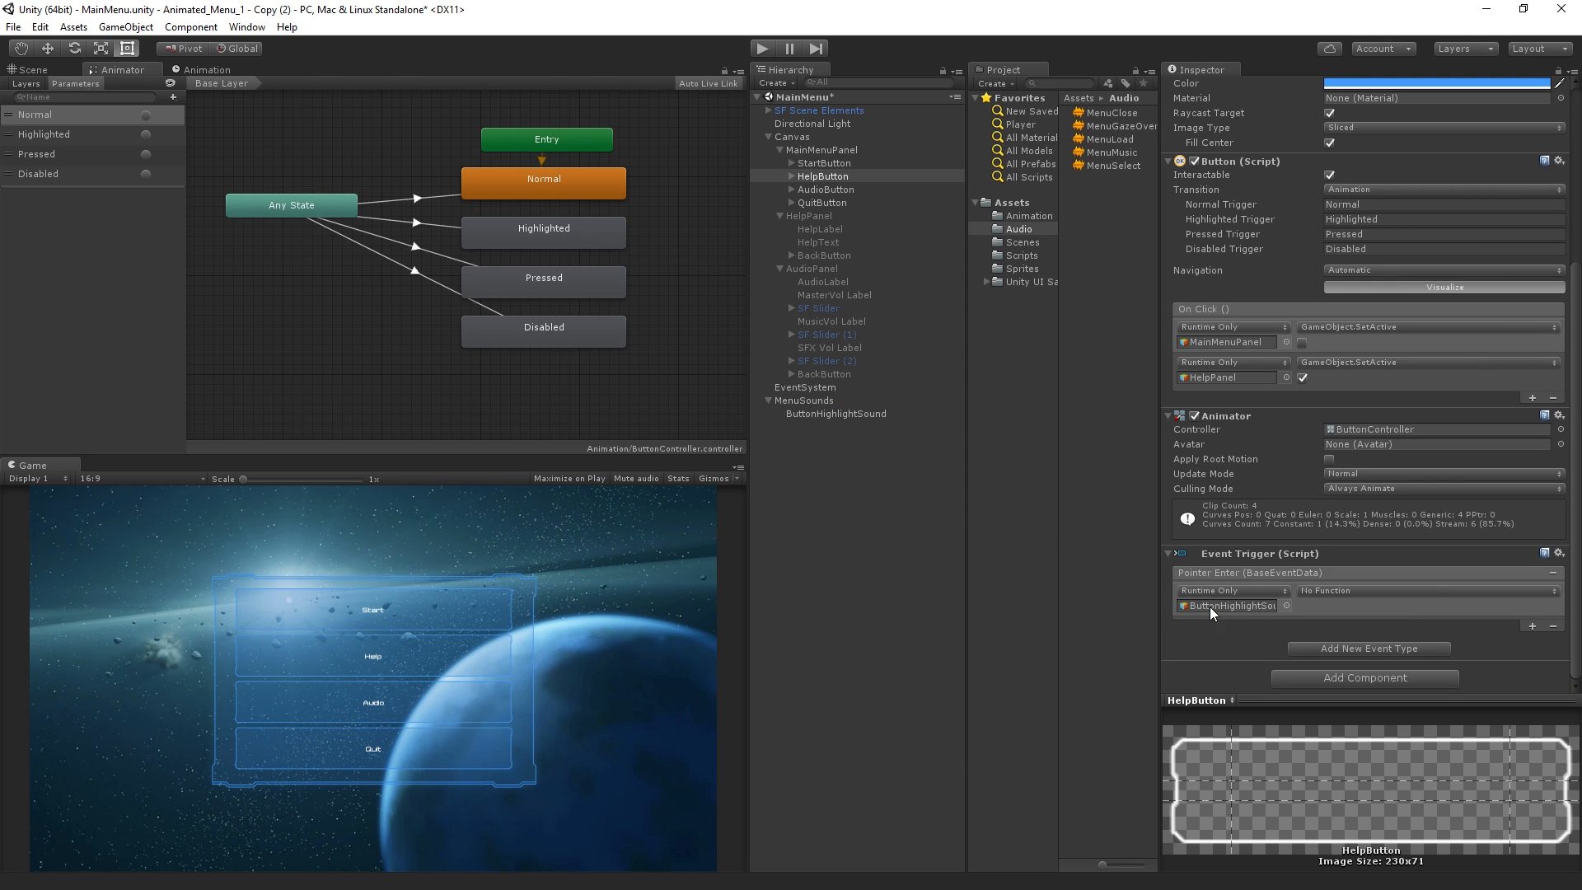
{"action": "left_click", "coordinate": [1428, 588]}
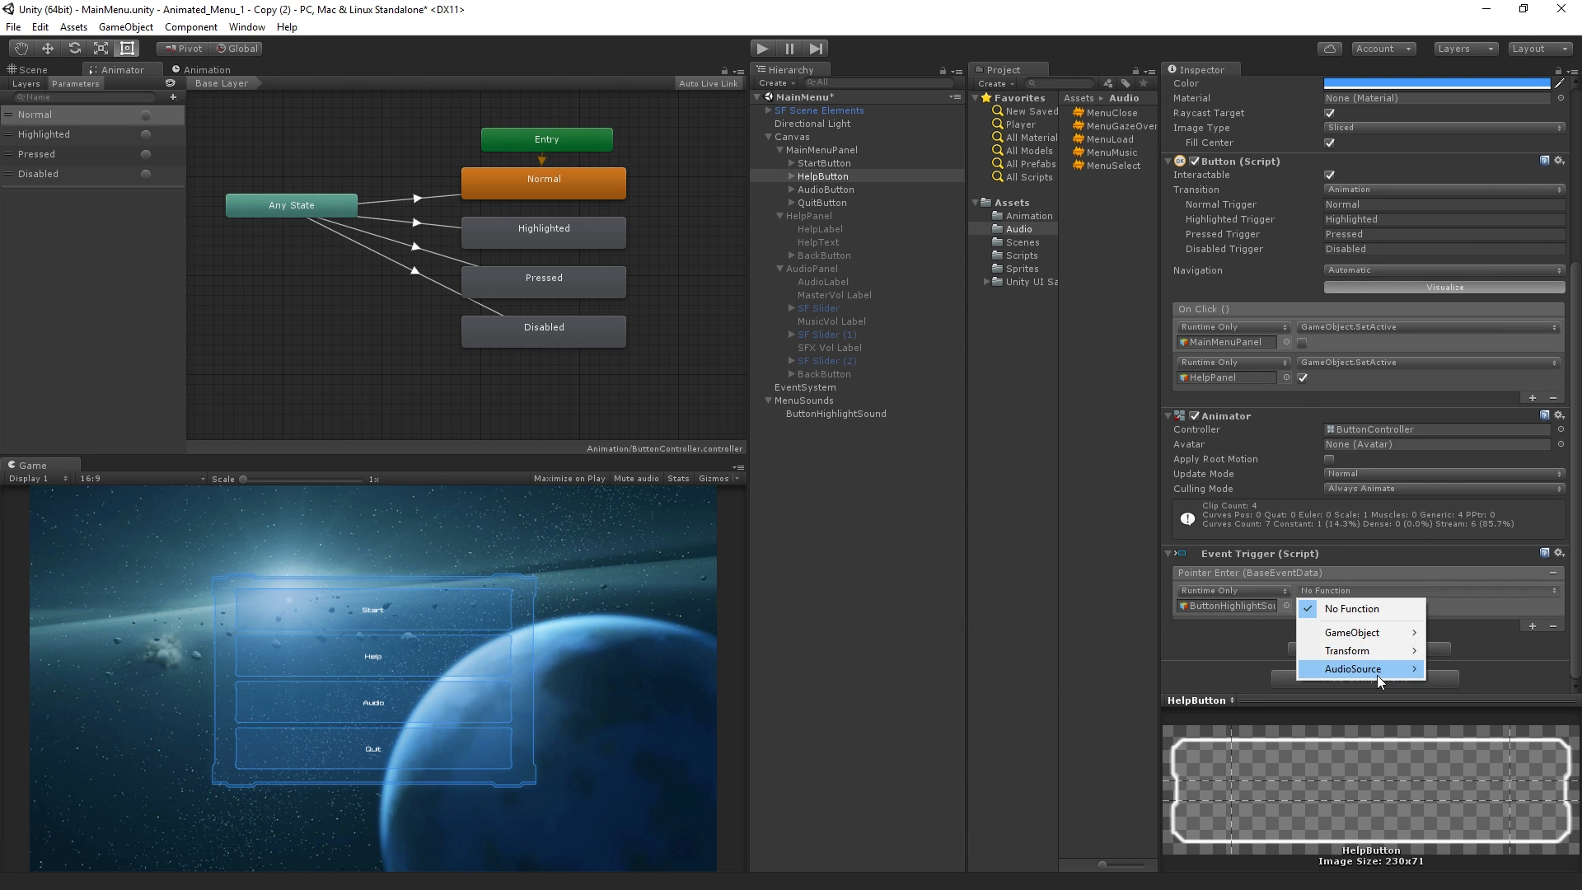
{"action": "mouse_move", "coordinate": [1377, 674]}
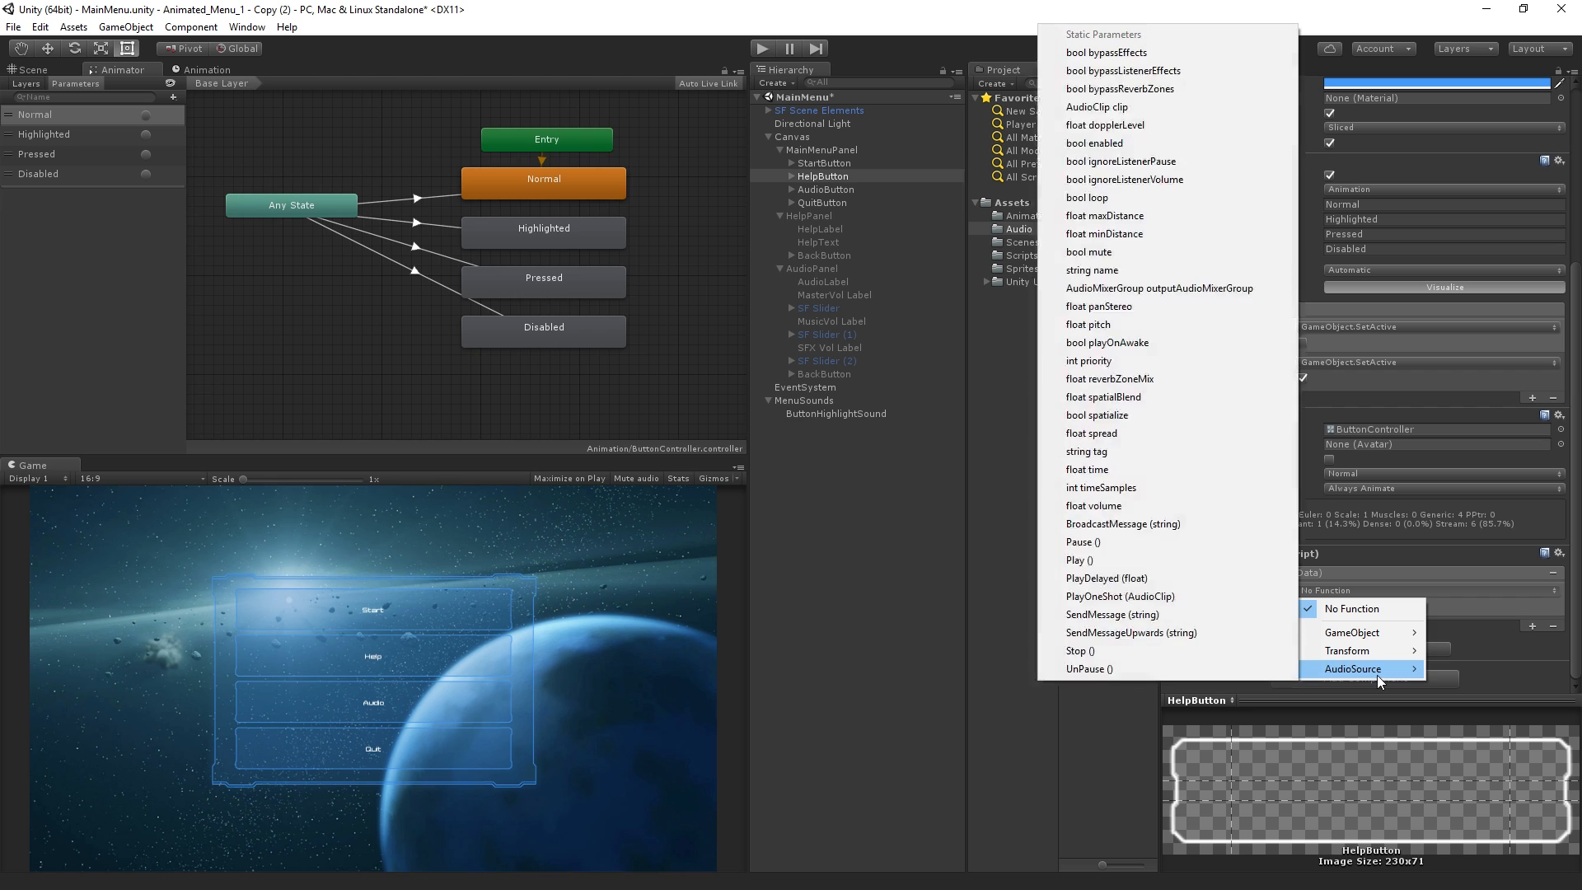
{"action": "left_click", "coordinate": [1186, 562]}
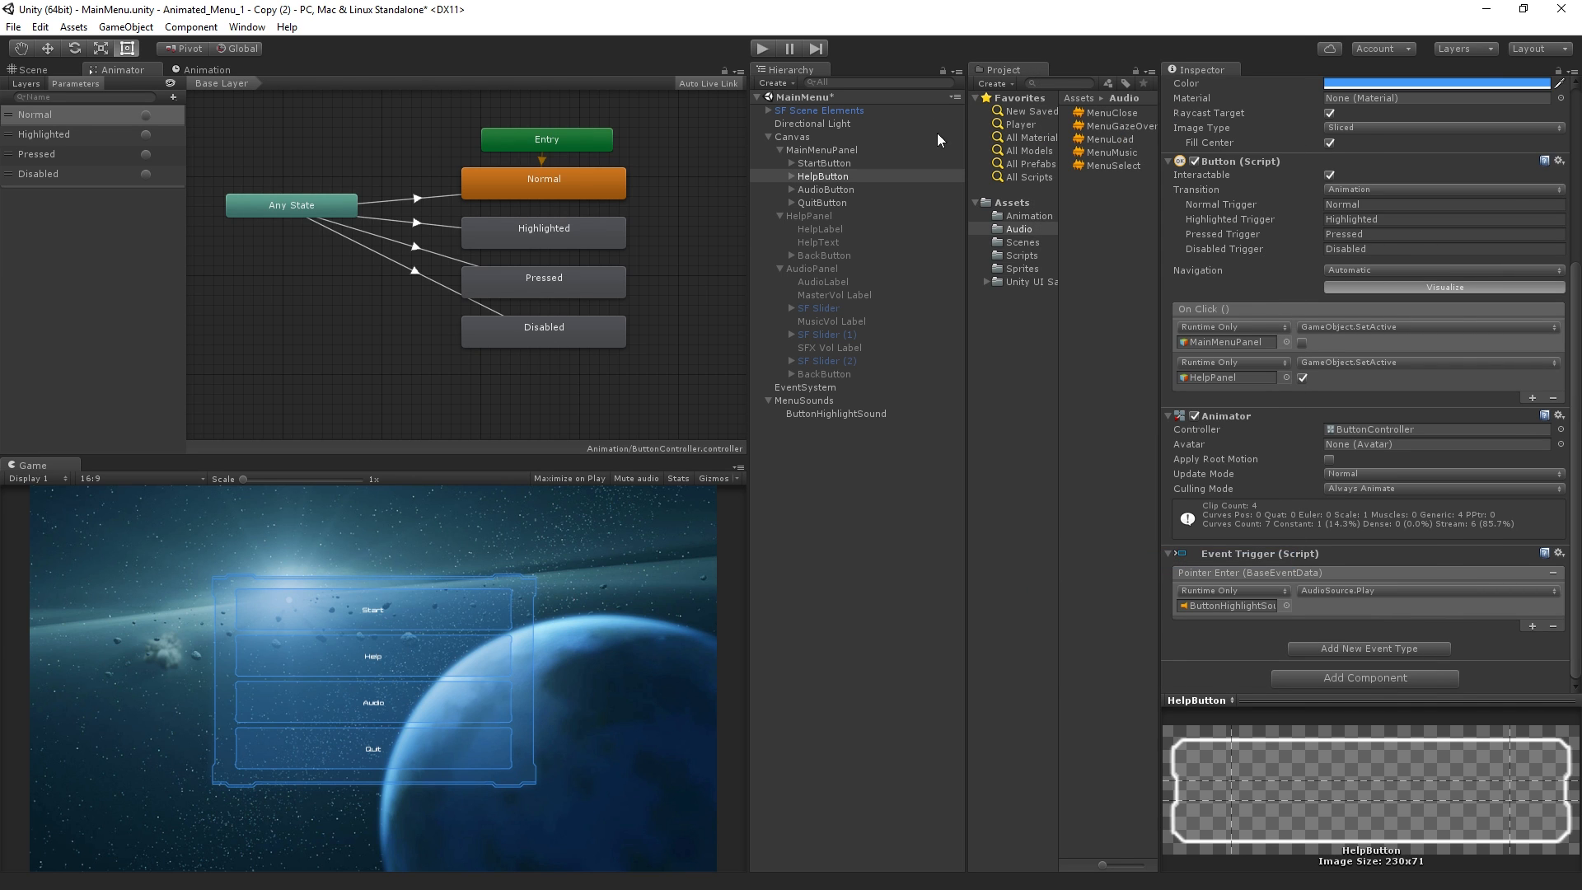
Test HelpButton's pointer-enter highlight sound in Play mode, and return to editing with nothing selected
{"action": "left_click", "coordinate": [763, 47]}
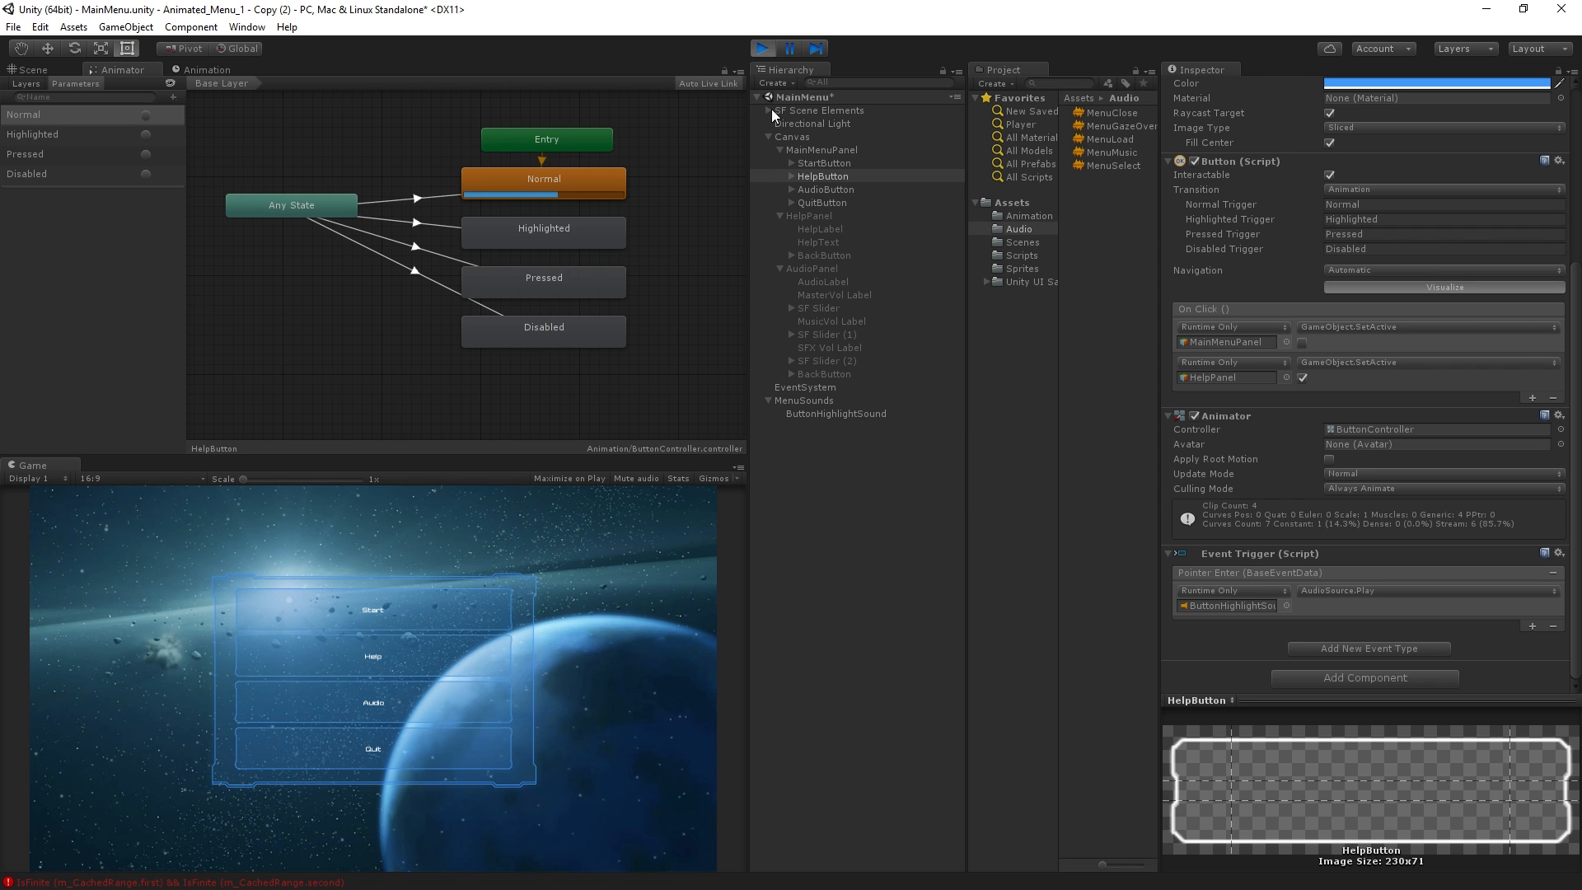
{"action": "left_click", "coordinate": [775, 44]}
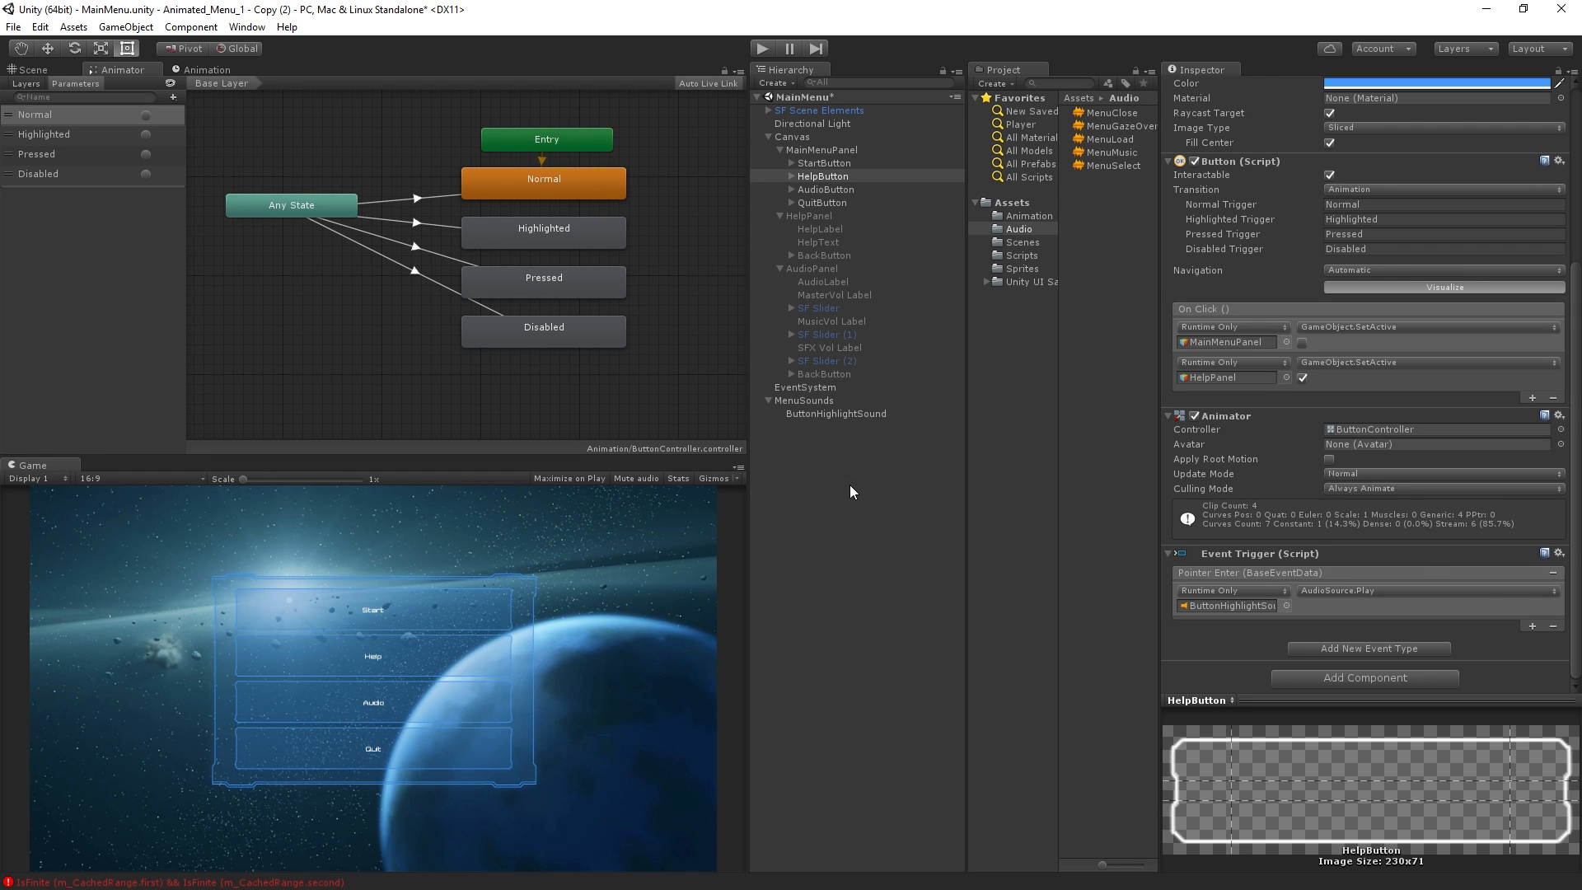
{"action": "left_click", "coordinate": [818, 473]}
Add a Select event to HelpButton's Event Trigger that targets ButtonHighlightSound and calls AudioSource.Play
{"action": "left_click", "coordinate": [831, 176]}
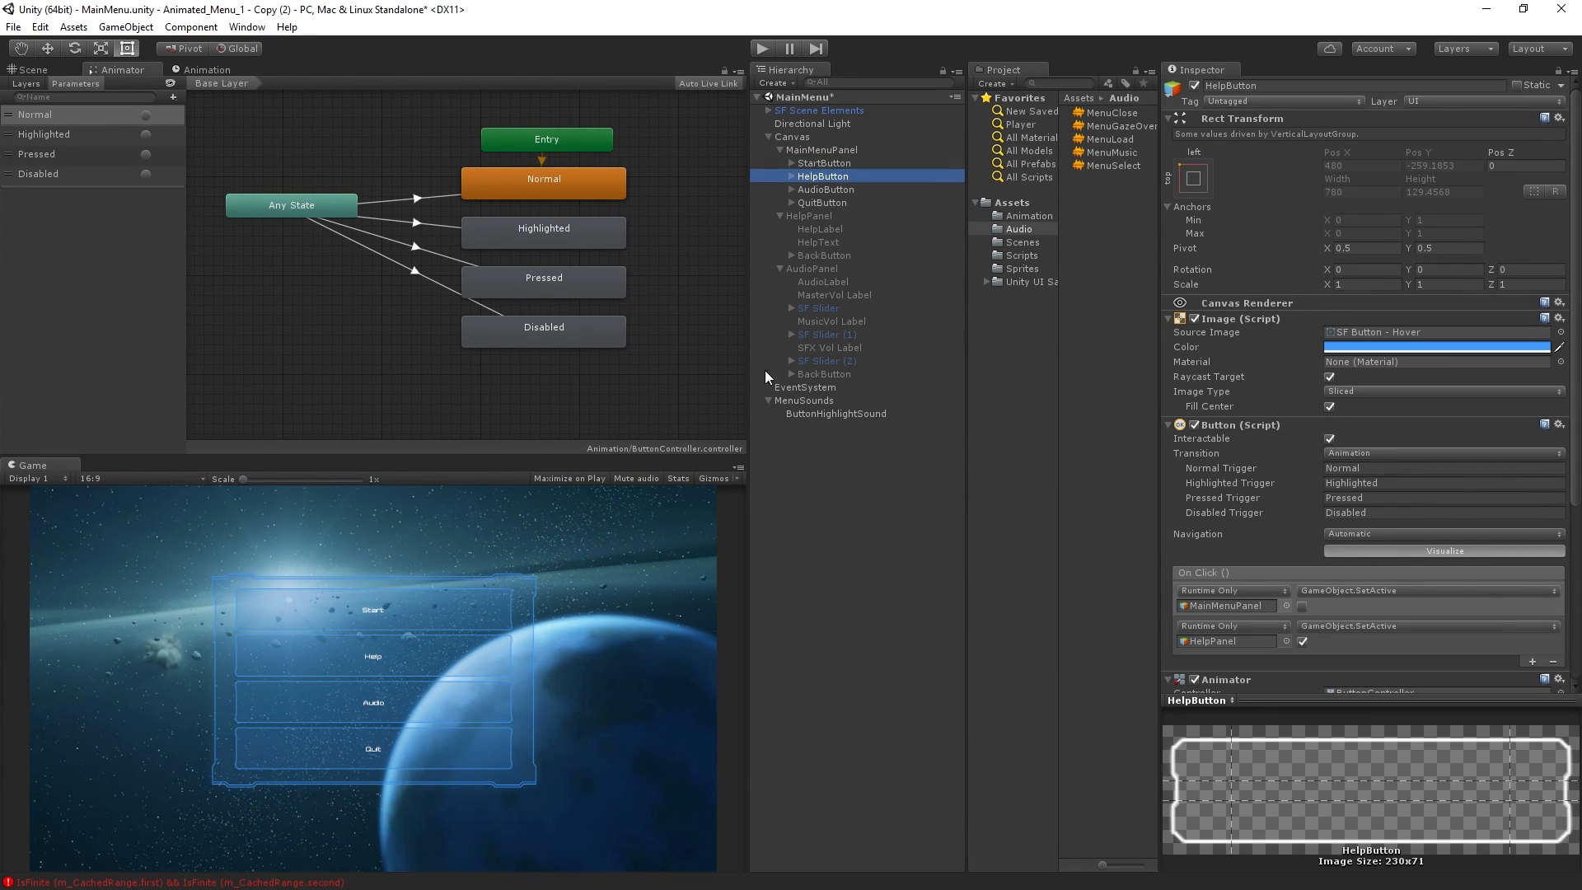
{"action": "scroll", "coordinate": [1199, 498], "scroll_direction": "down", "scroll_amount": 2}
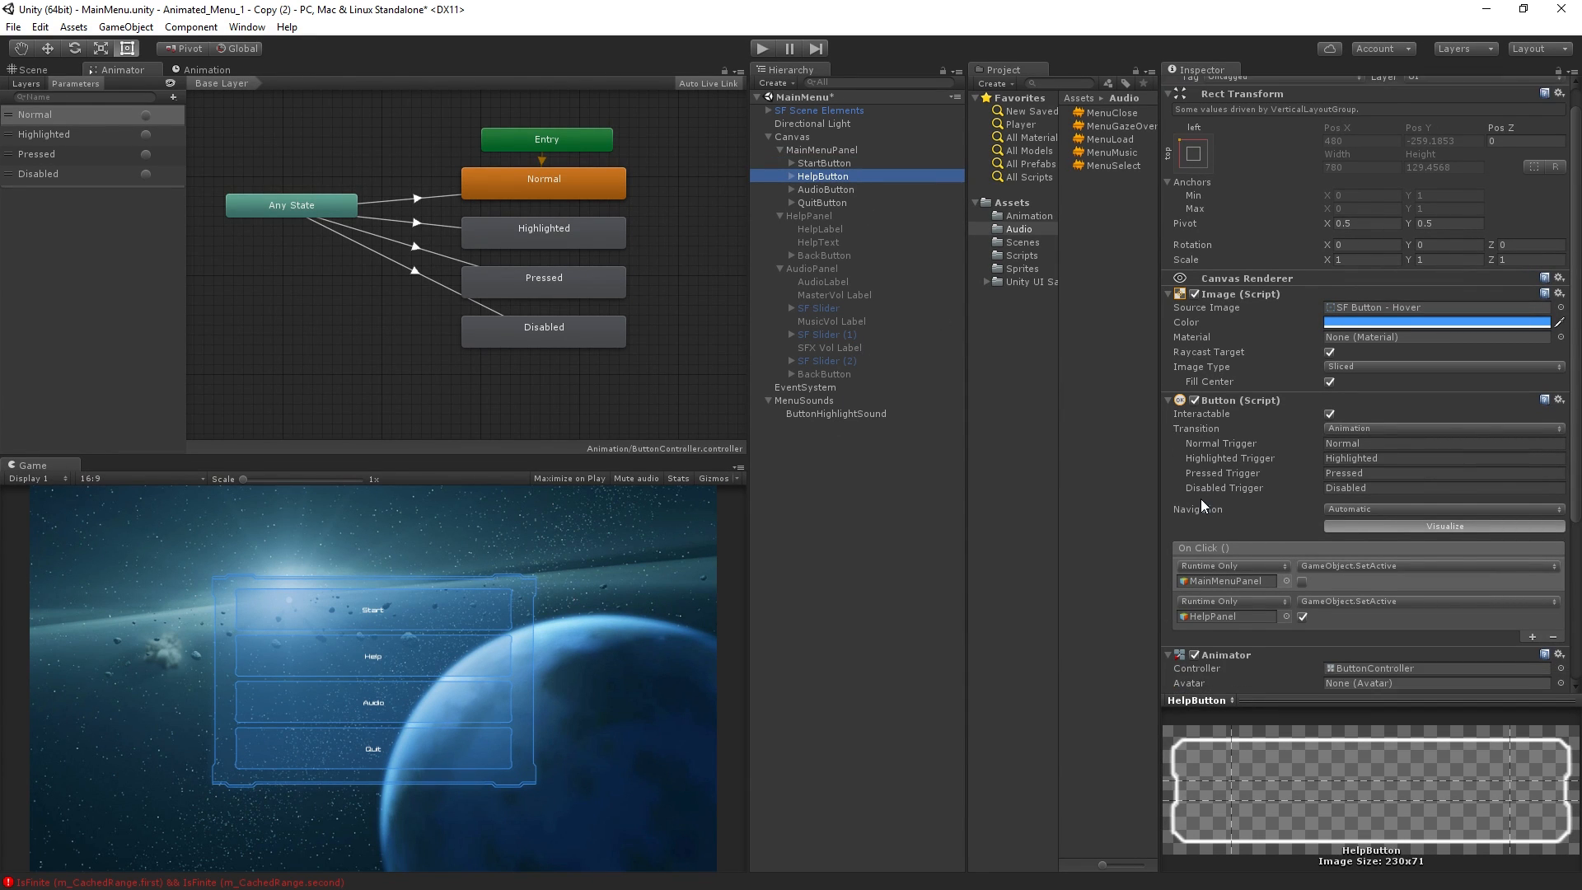
{"action": "left_click_drag", "start_coordinate": [1572, 393], "coordinate": [1571, 608]}
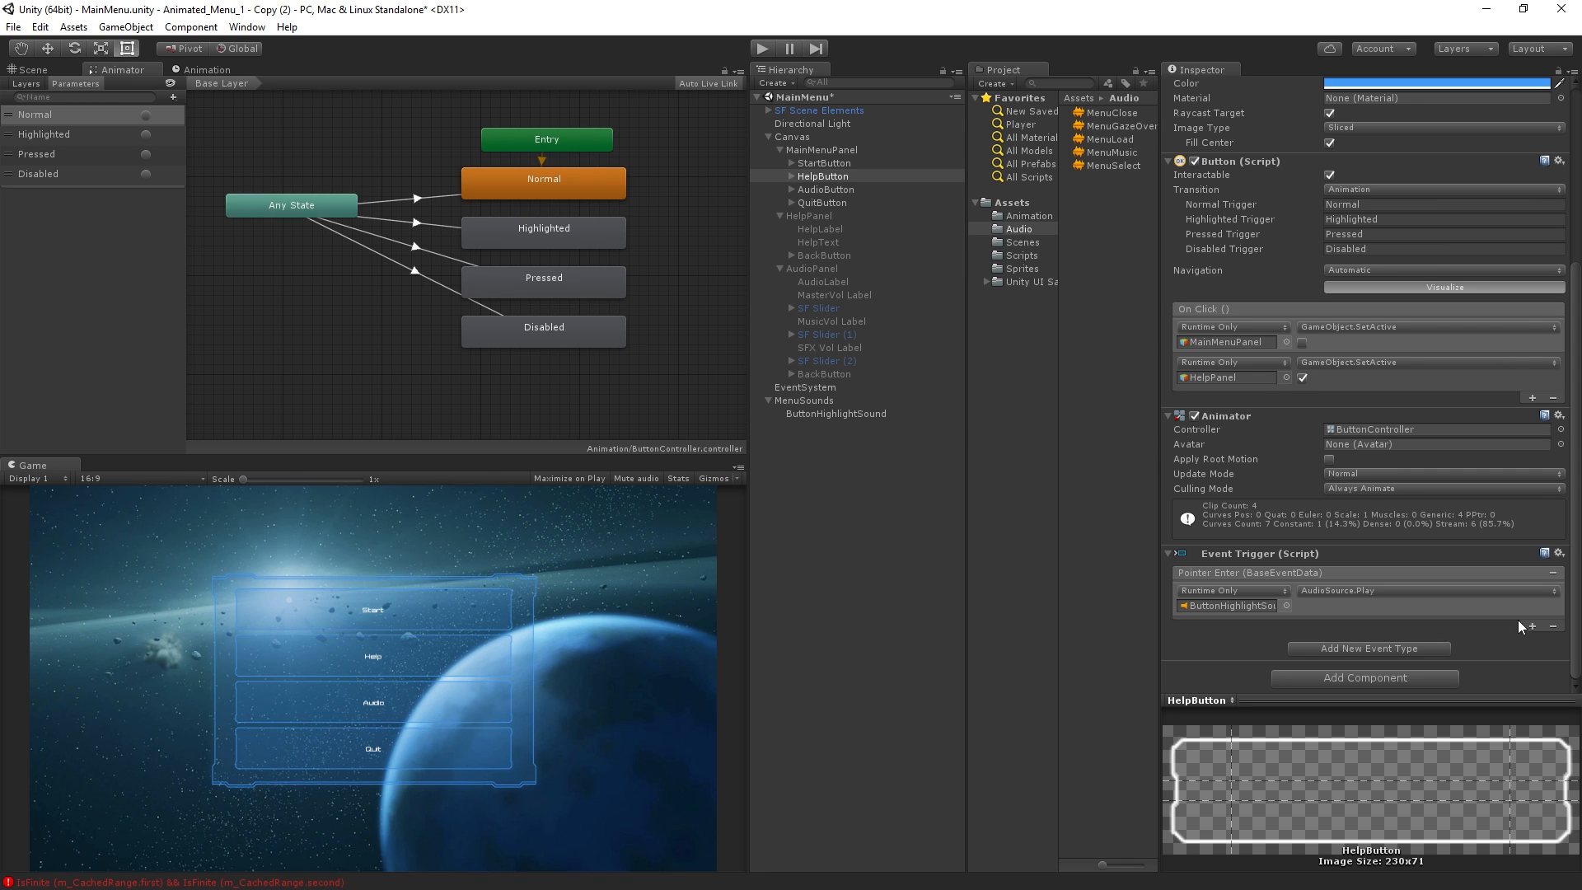
{"action": "left_click", "coordinate": [1407, 649]}
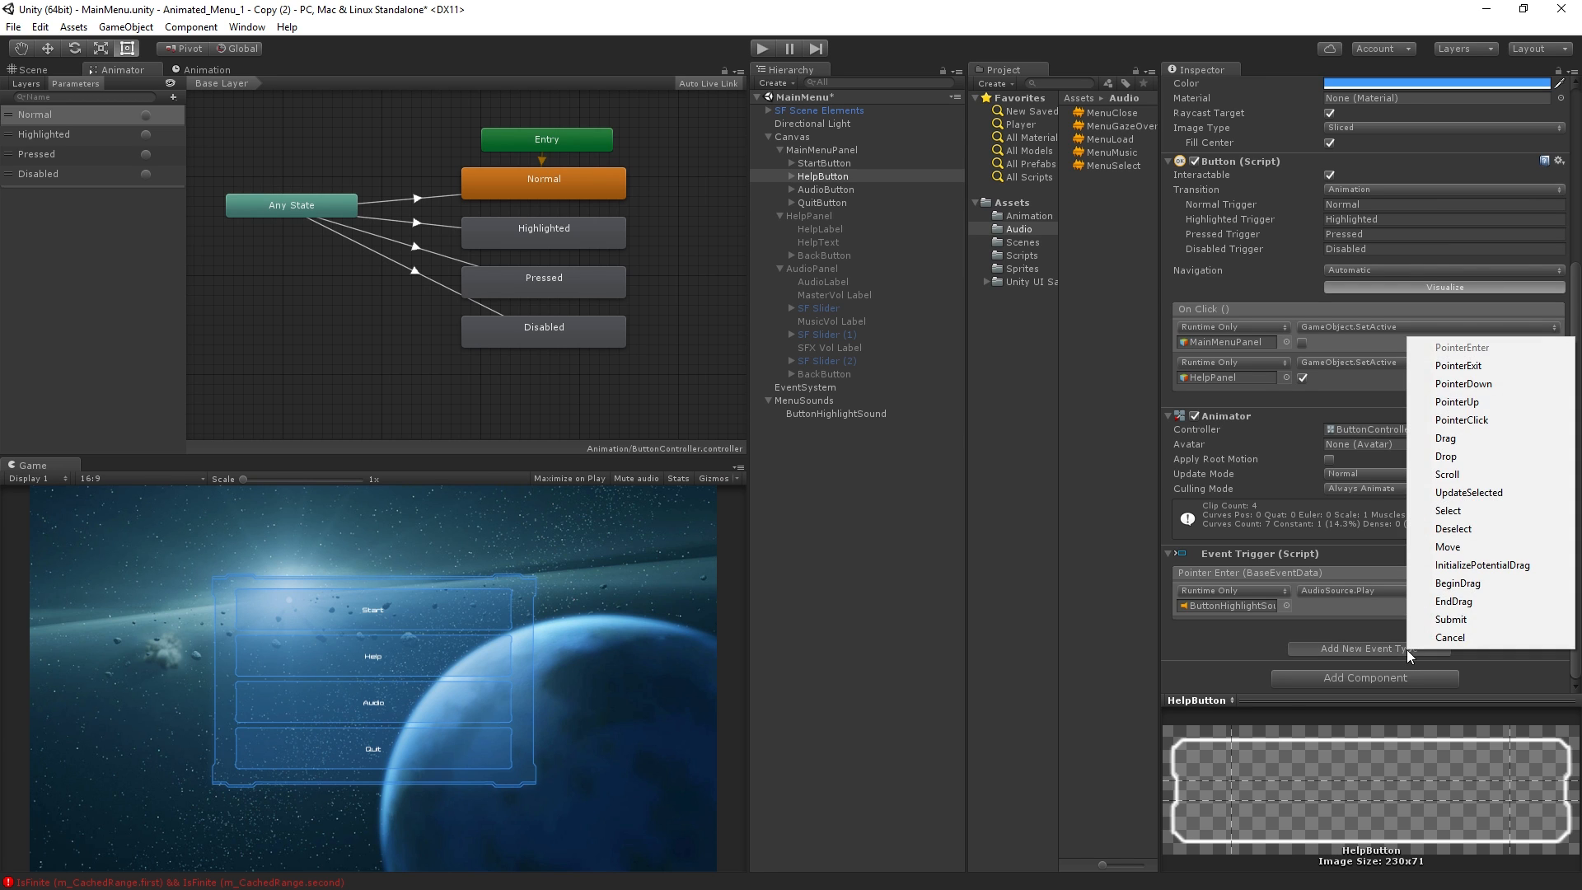
{"action": "left_click", "coordinate": [1476, 516]}
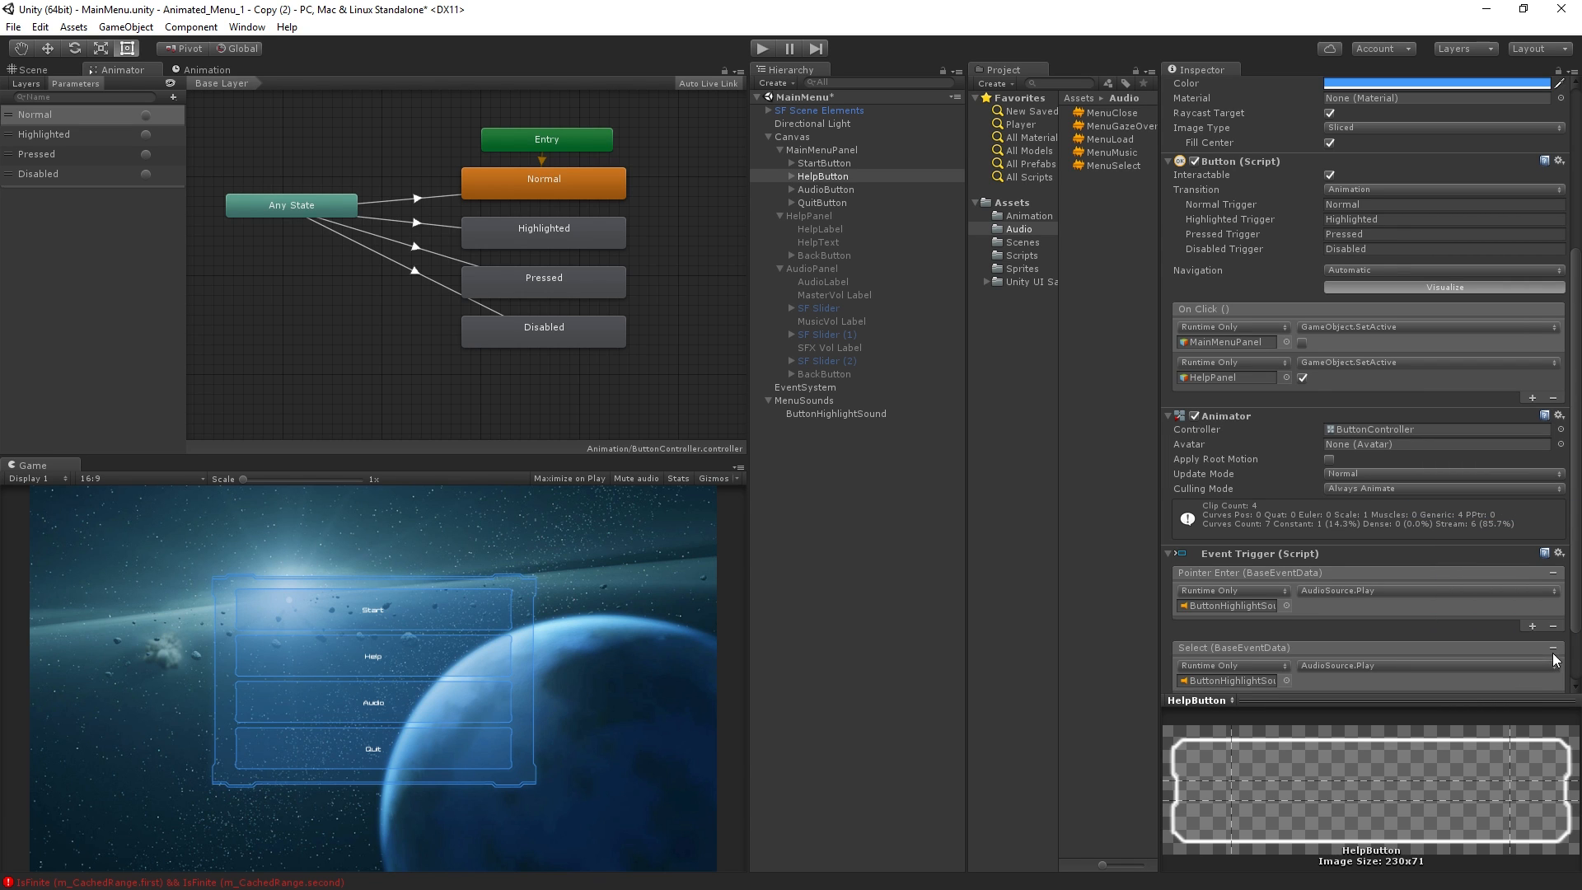
{"action": "scroll", "coordinate": [1555, 661], "scroll_direction": "down", "scroll_amount": 3}
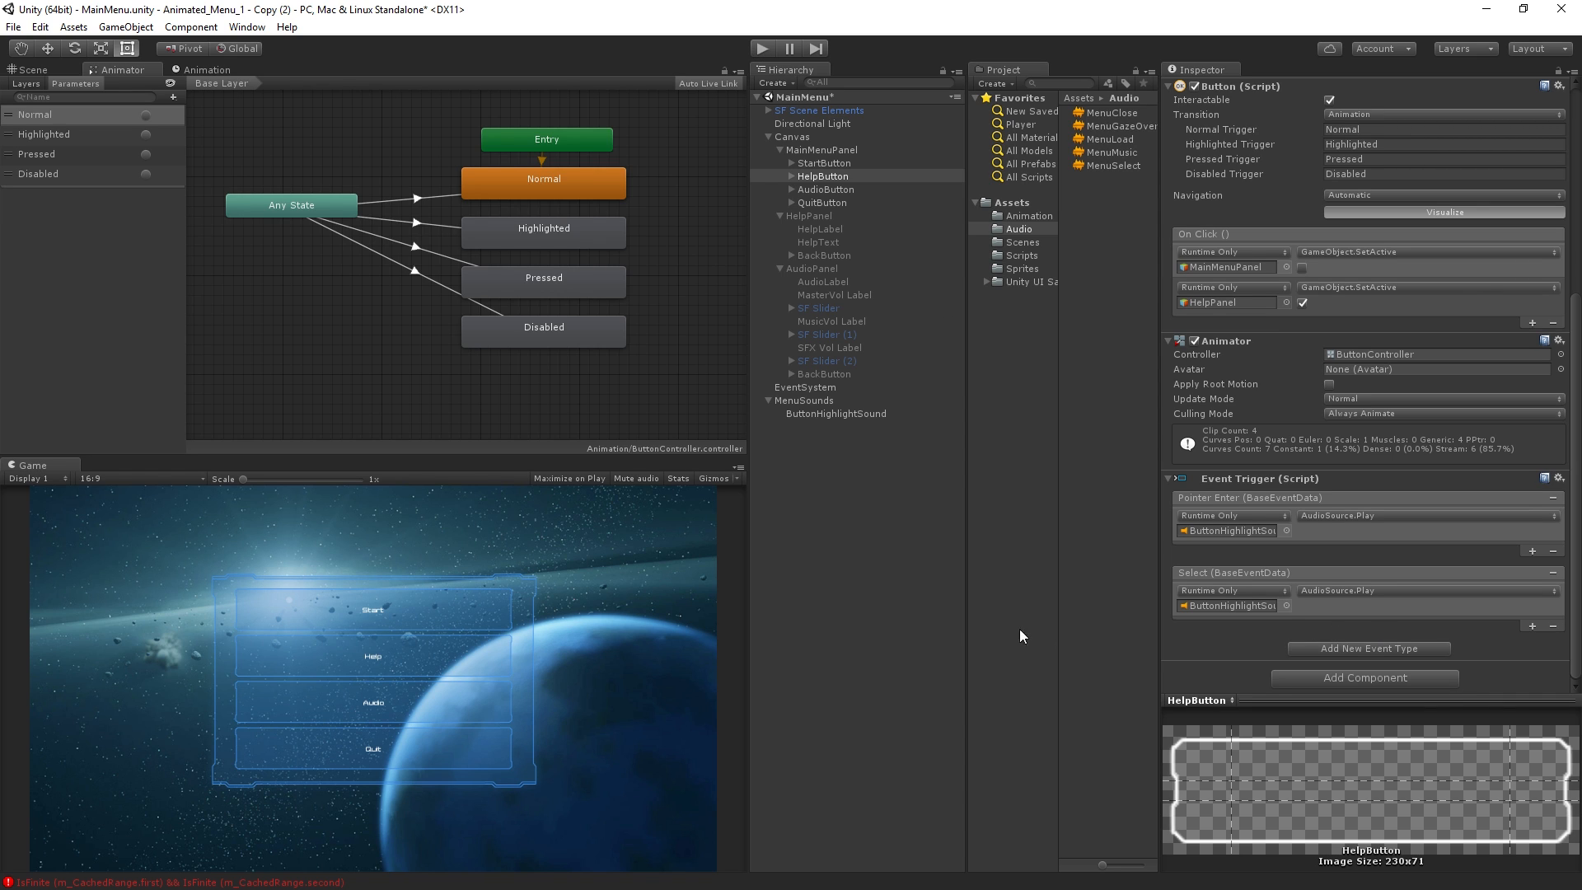
Run the scene and move the menu selection down to Help to test the Select sound, and exit Play mode
{"action": "left_click", "coordinate": [763, 47]}
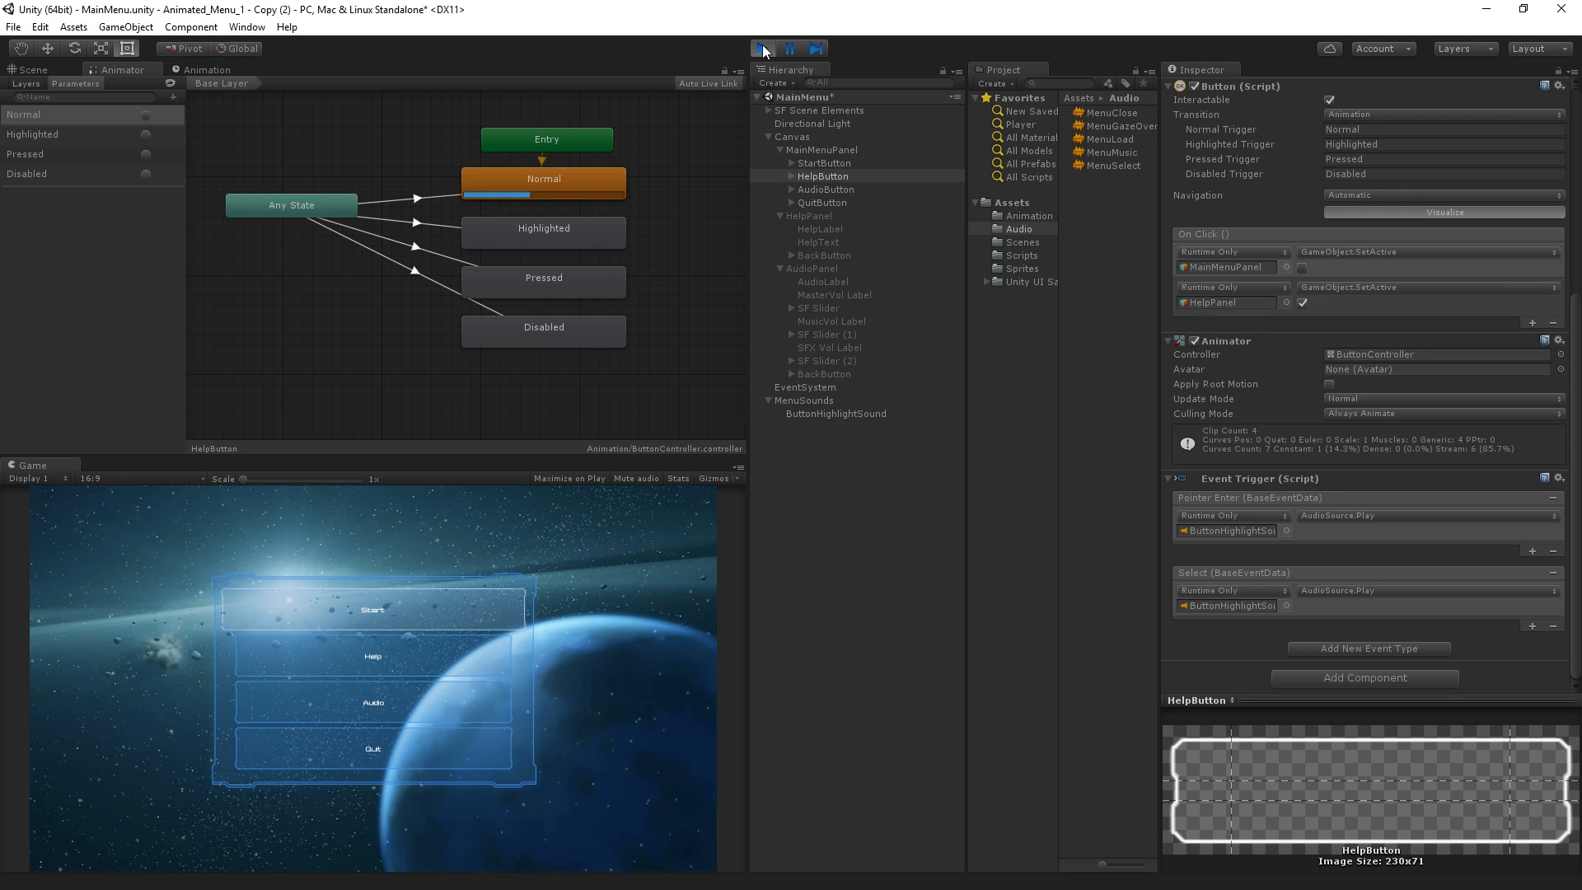
{"action": "key", "text": "Down"}
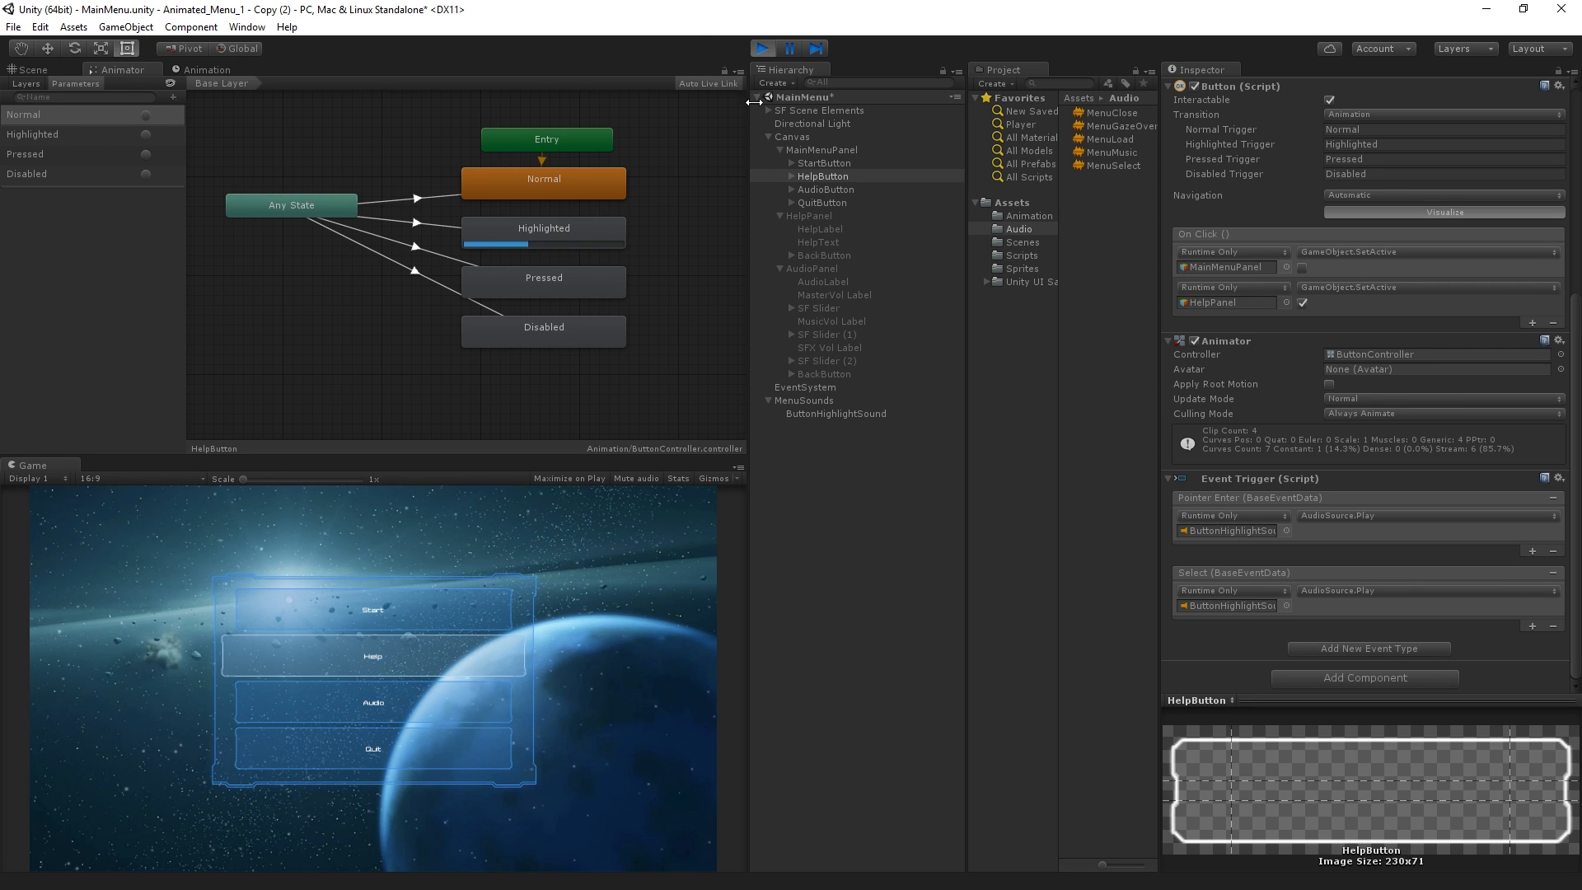
{"action": "left_click", "coordinate": [596, 669]}
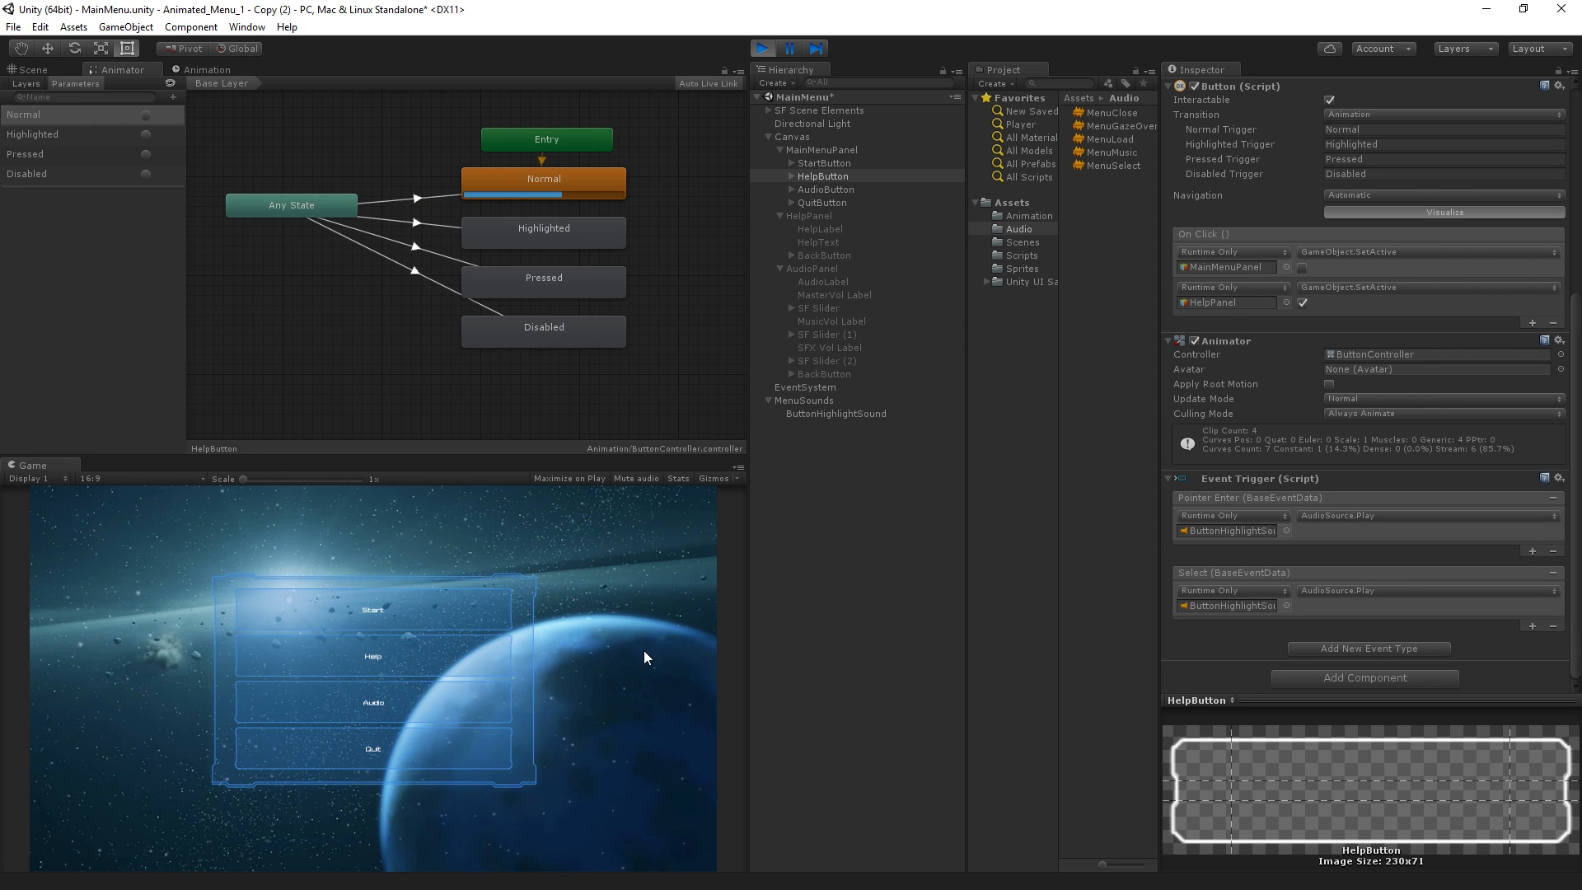
{"action": "left_click", "coordinate": [761, 50]}
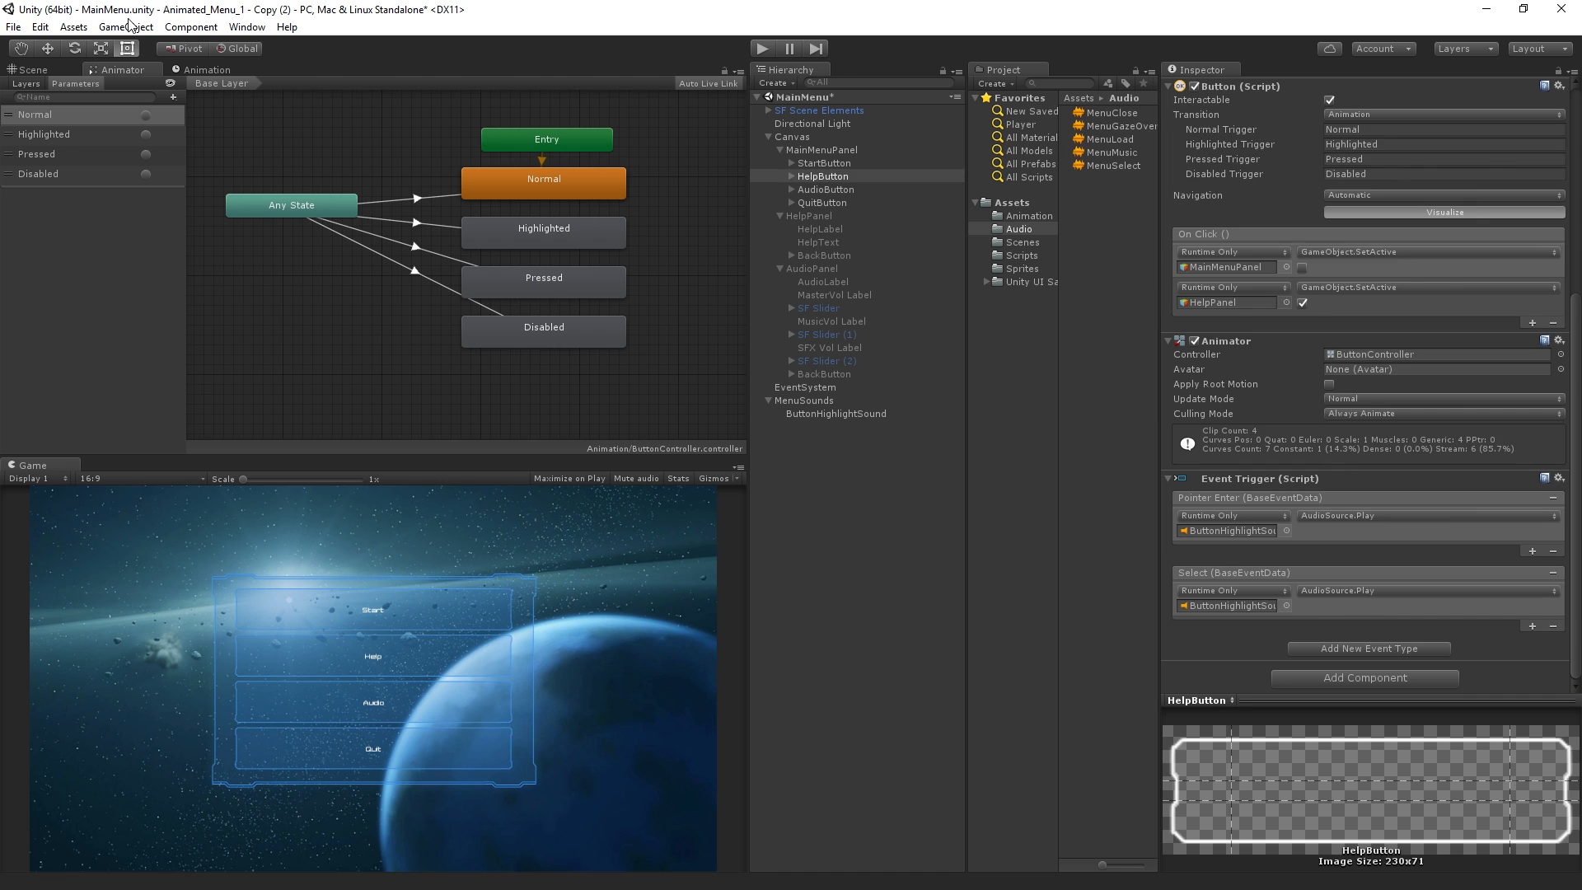
Copy the Event Trigger component of HelpButton with its Pointer Enter and Select events
{"action": "key", "text": "ctrl+z"}
{"action": "left_click", "coordinate": [857, 178]}
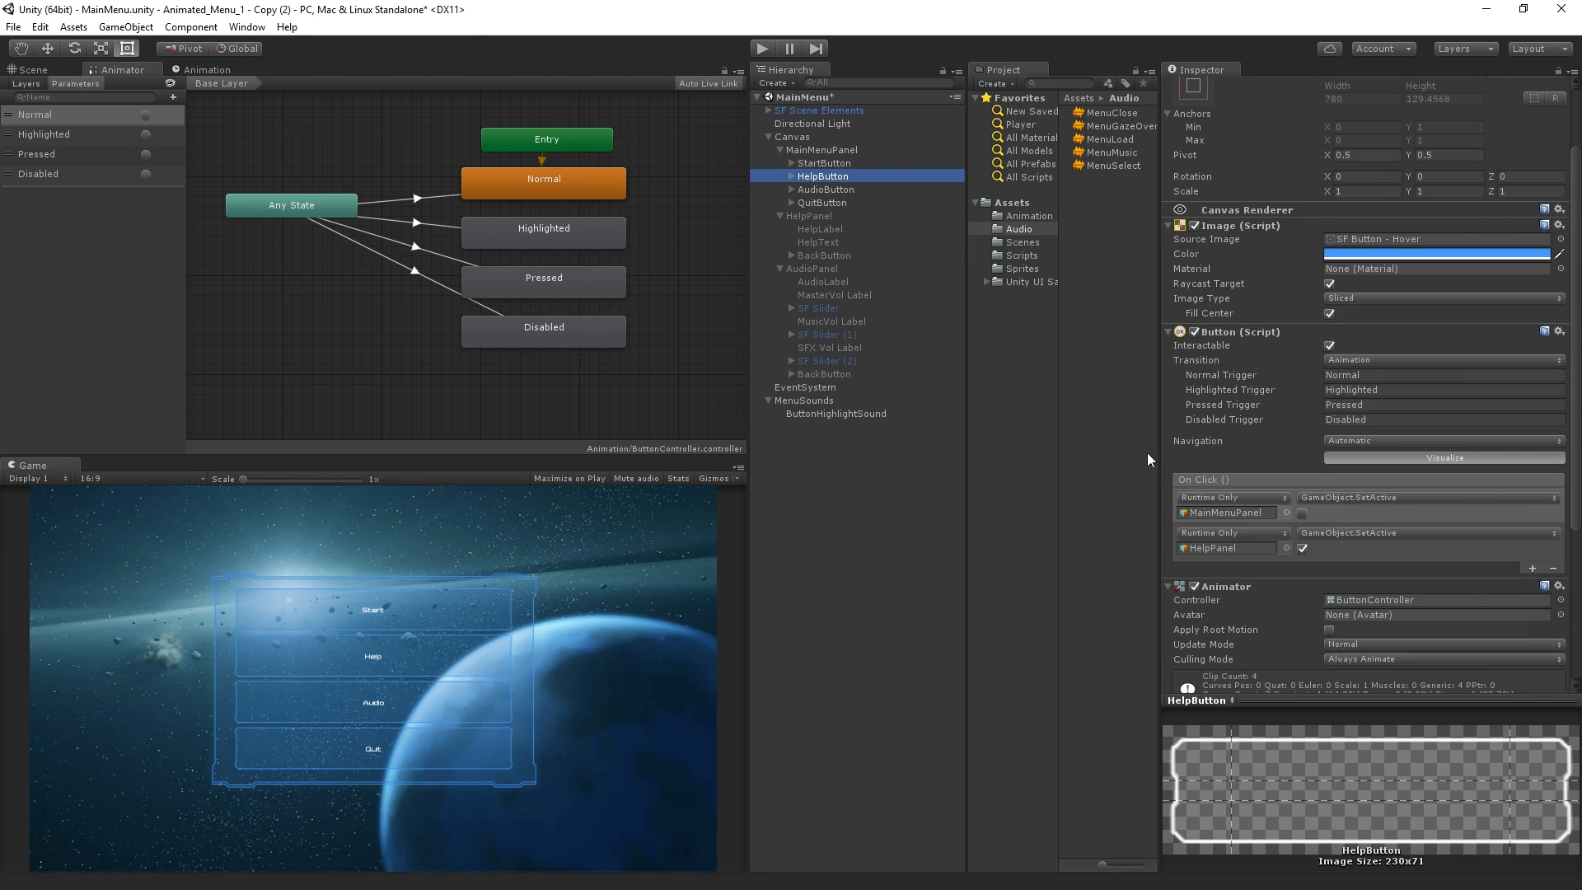
{"action": "scroll", "coordinate": [1524, 554], "scroll_direction": "down", "scroll_amount": 5}
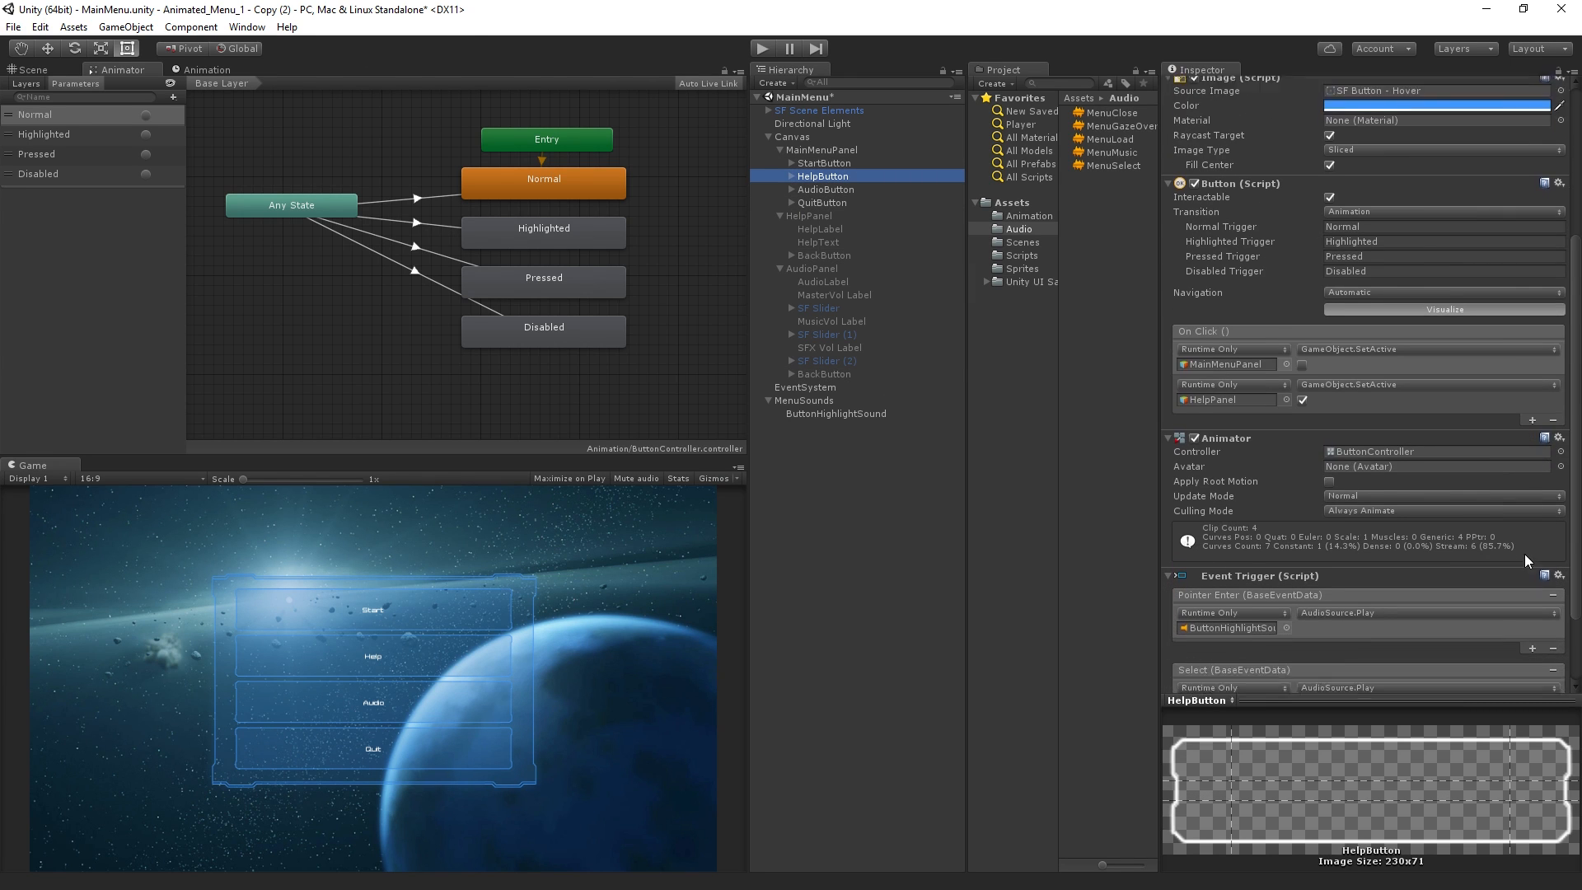
{"action": "left_click", "coordinate": [1559, 539]}
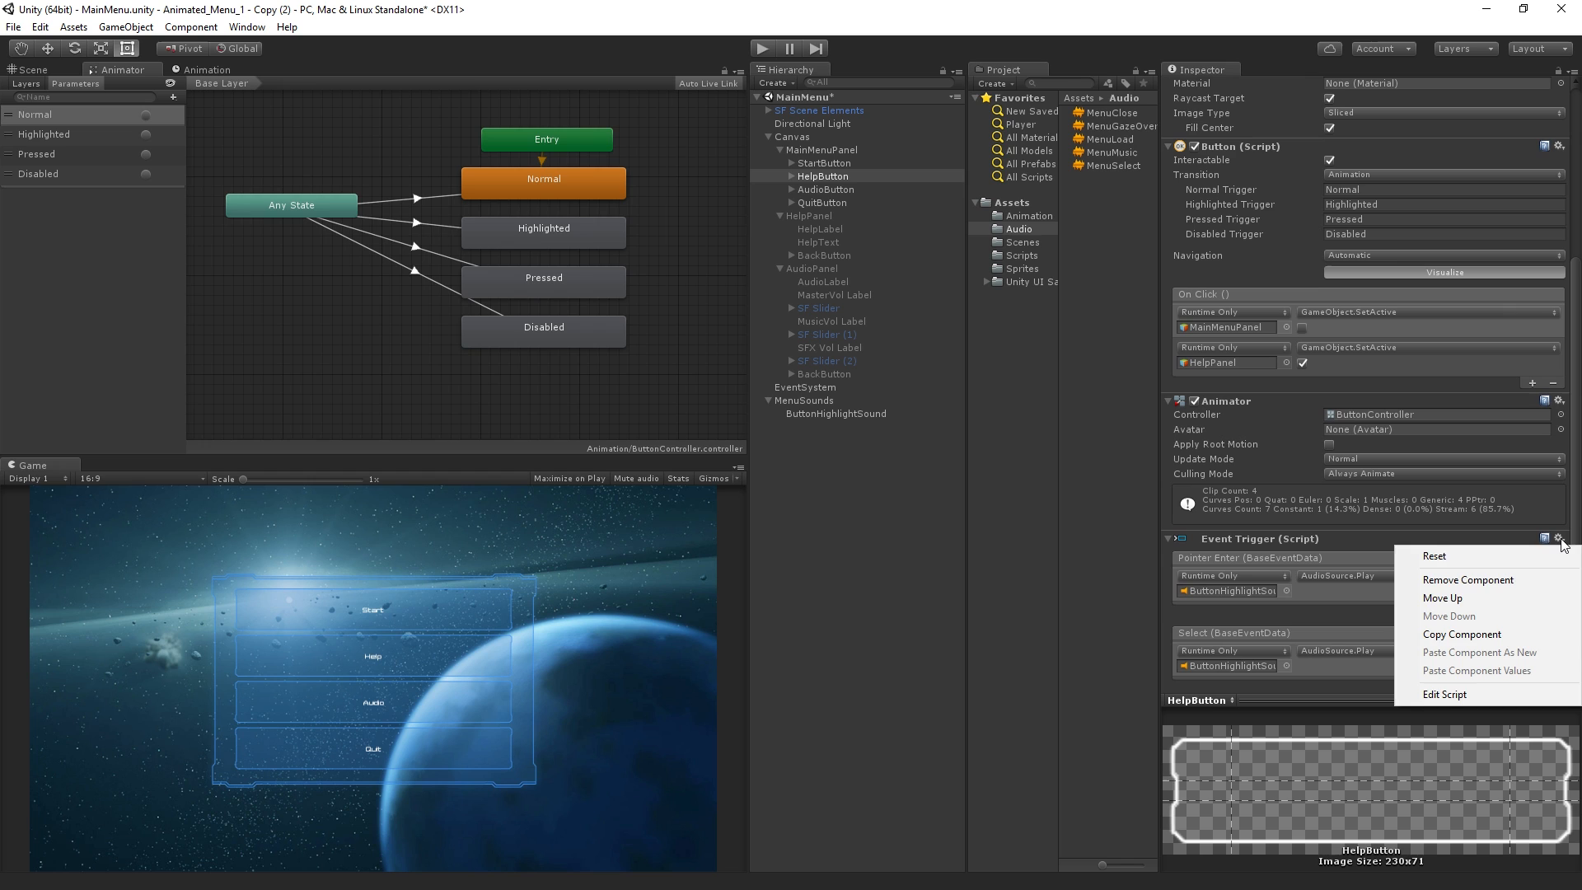
{"action": "left_click", "coordinate": [1535, 631]}
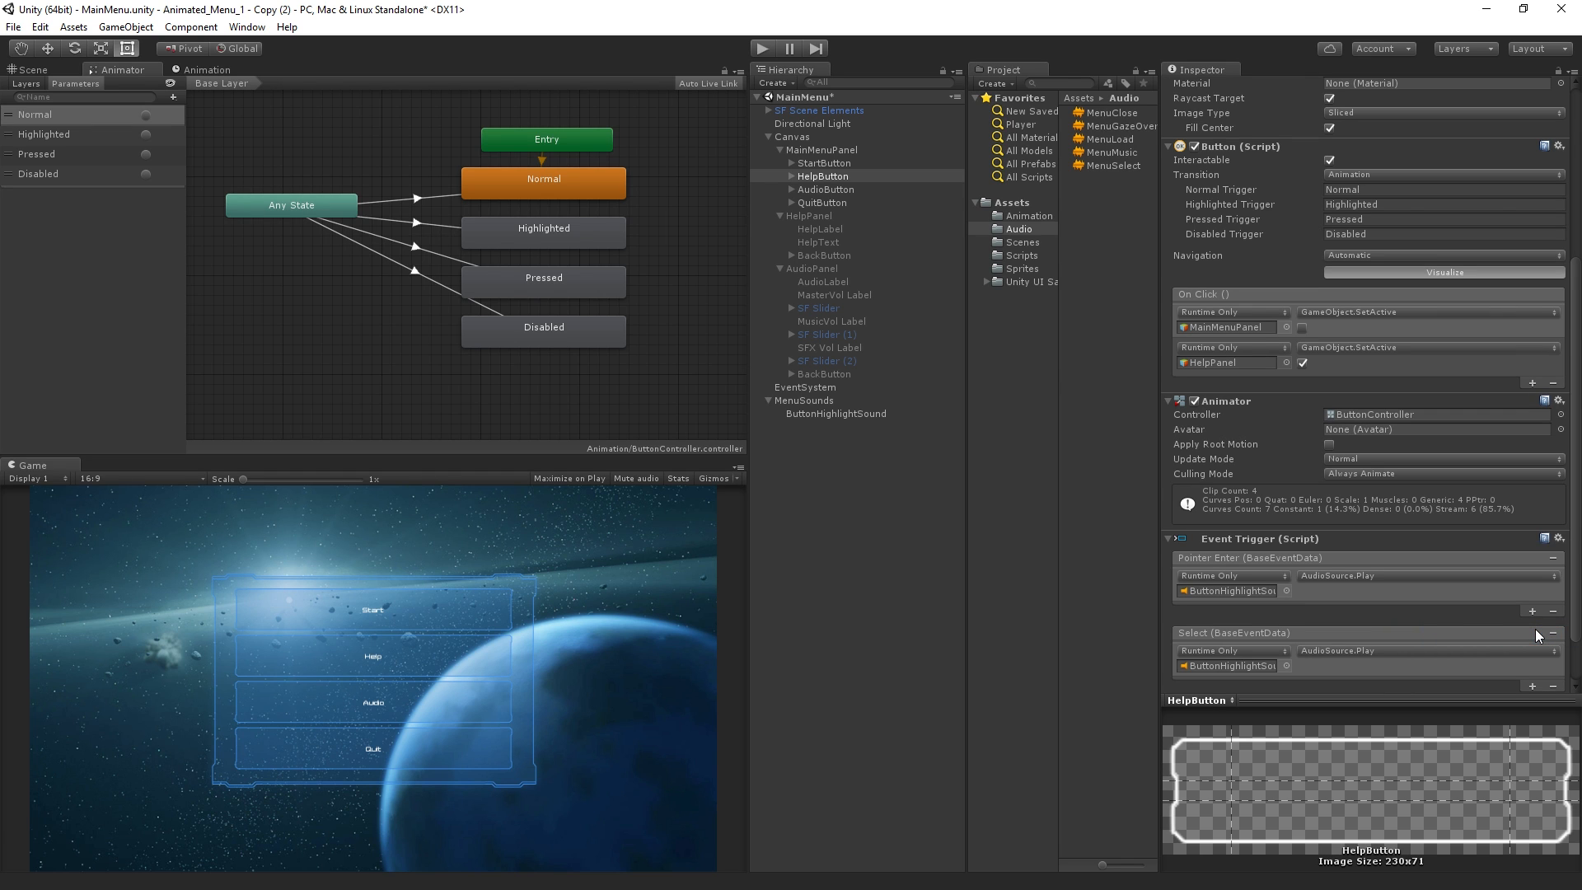
Paste the copied Event Trigger as a new component on StartButton, AudioButton, QuitButton and both BackButtons together
{"action": "key", "text": "ctrl+z"}
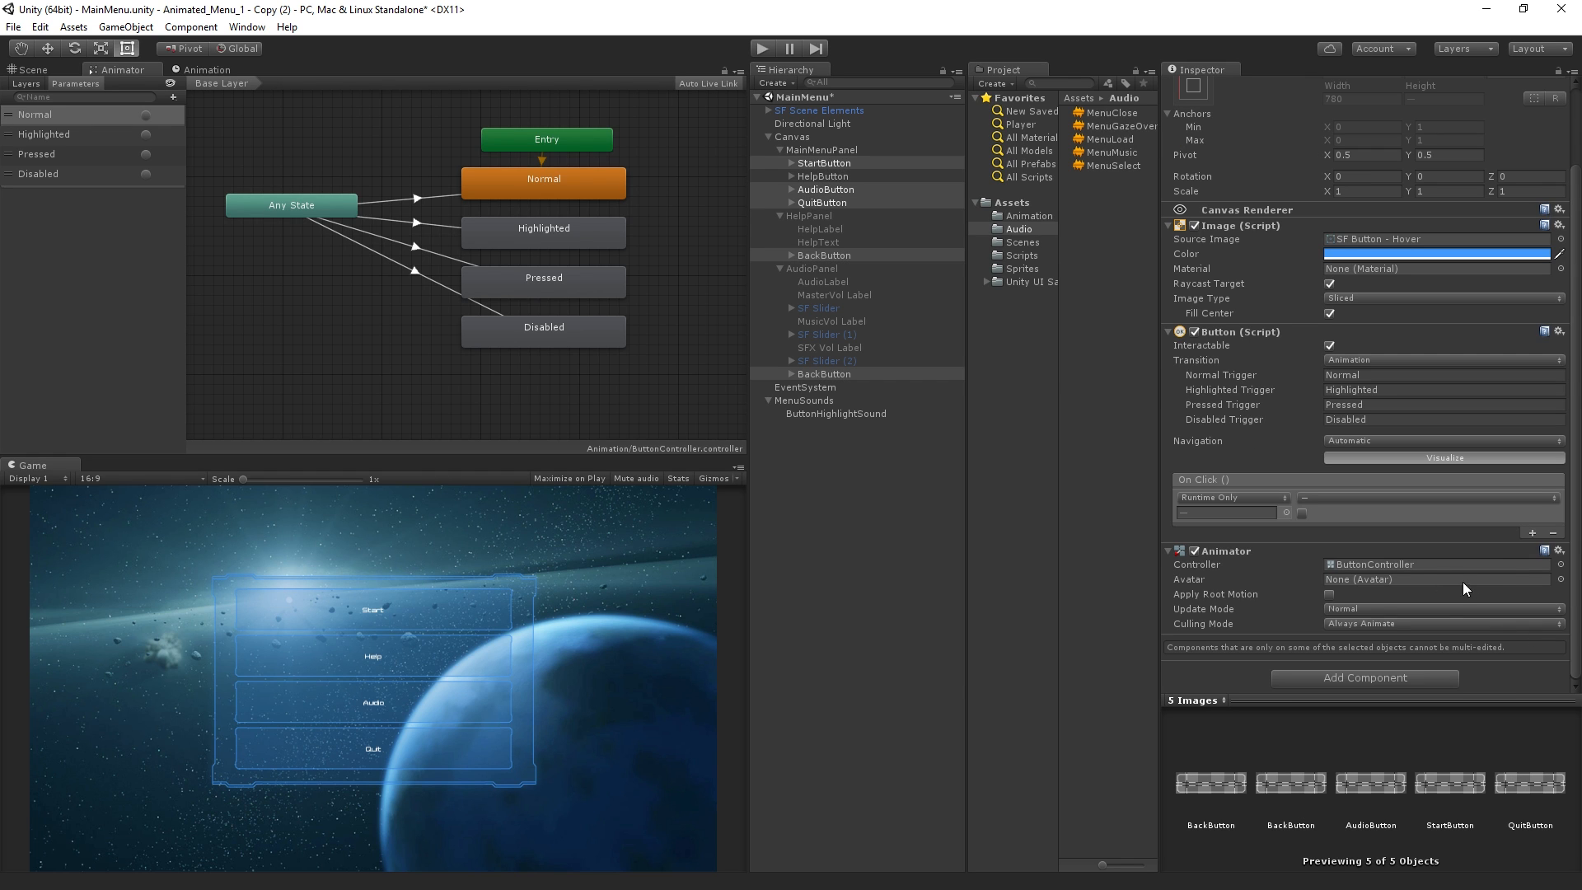
{"action": "left_click", "coordinate": [1558, 551]}
{"action": "left_click", "coordinate": [1530, 663]}
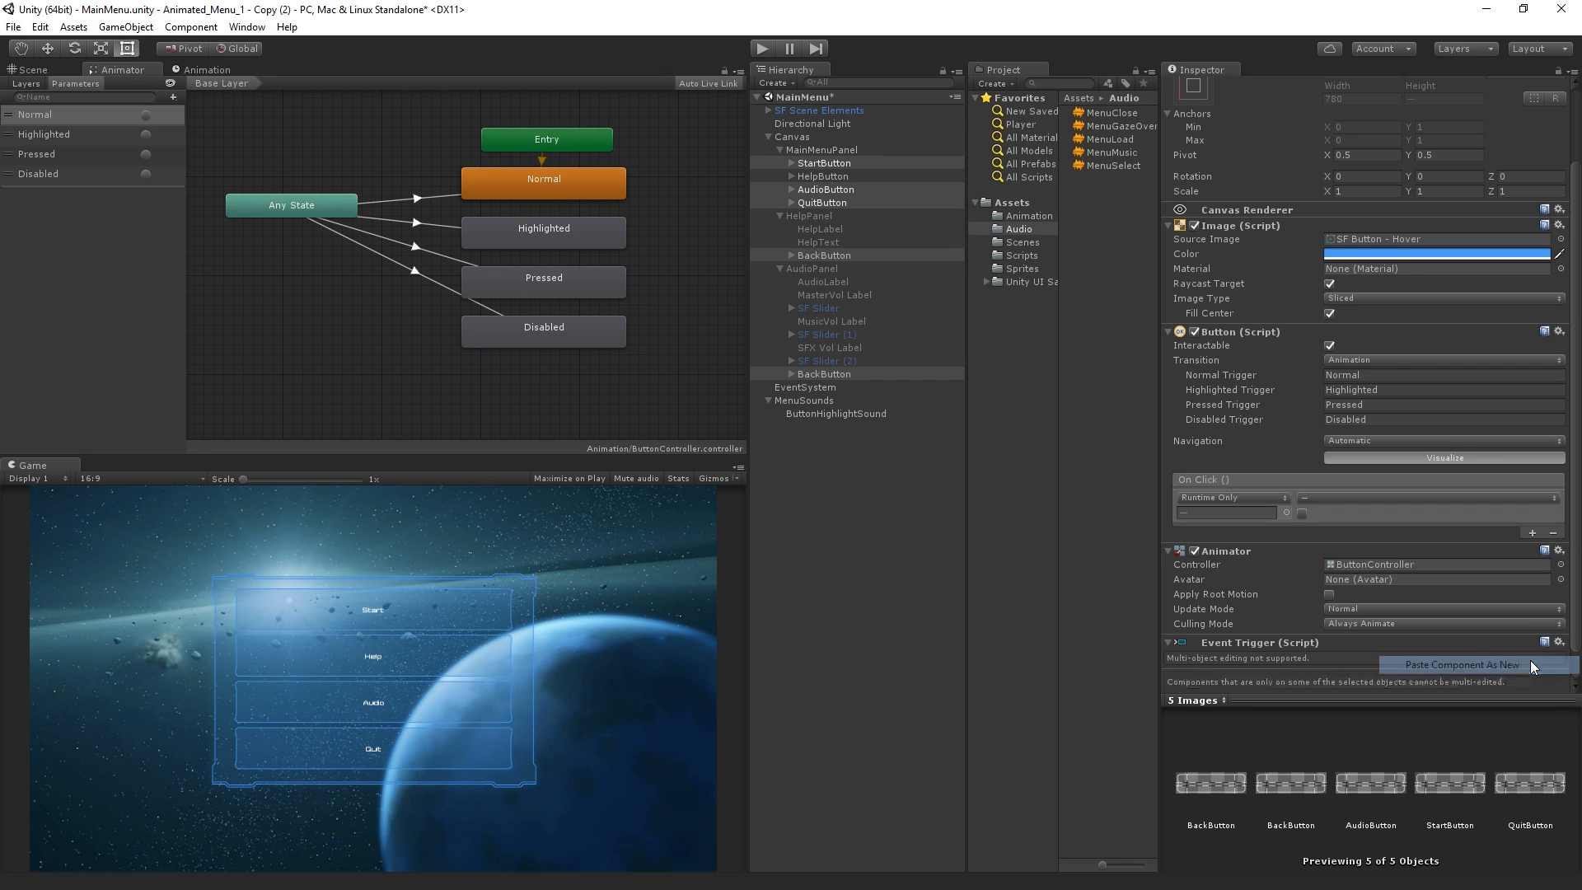
{"action": "scroll", "coordinate": [1516, 596], "scroll_direction": "down", "scroll_amount": 1}
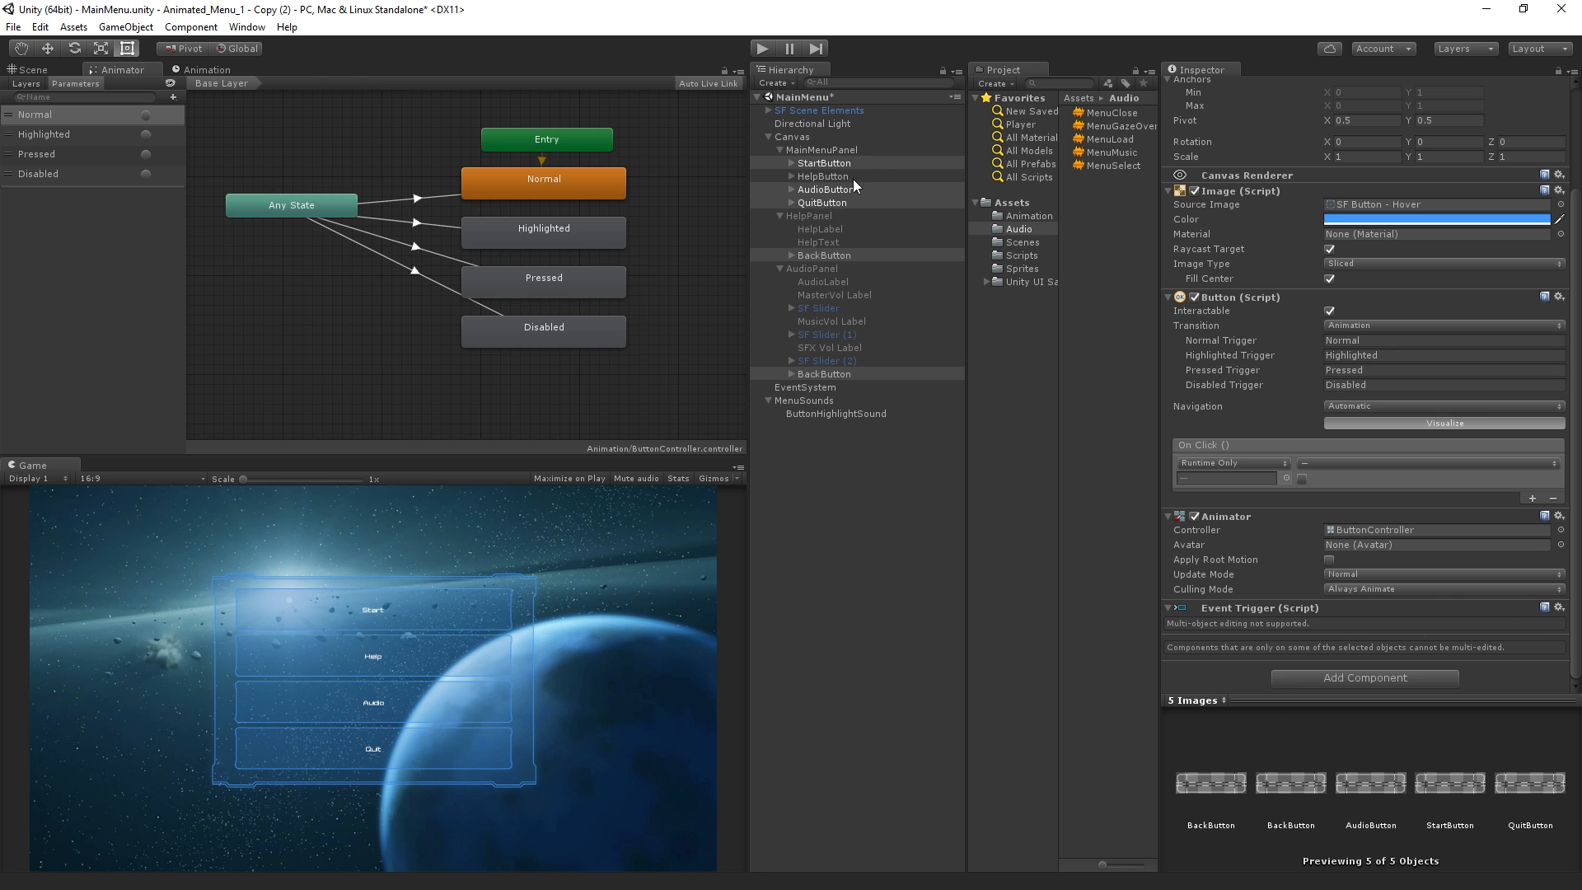
Test the button sounds in Play mode by opening the Audio panel and going back, and exit Play mode
{"action": "left_click", "coordinate": [773, 48]}
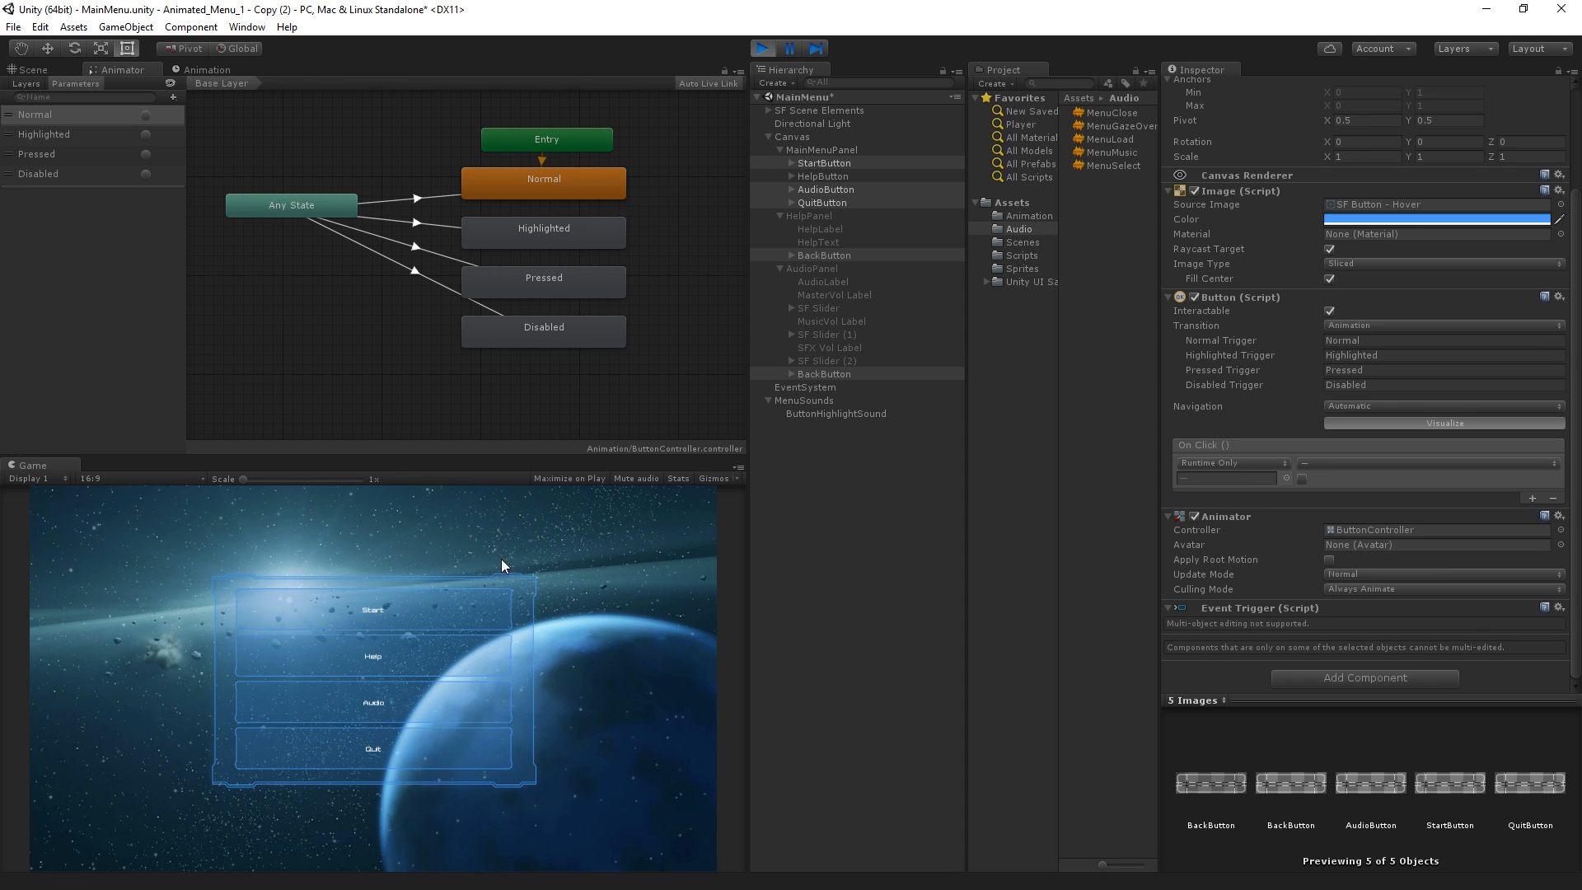
{"action": "left_click", "coordinate": [418, 703]}
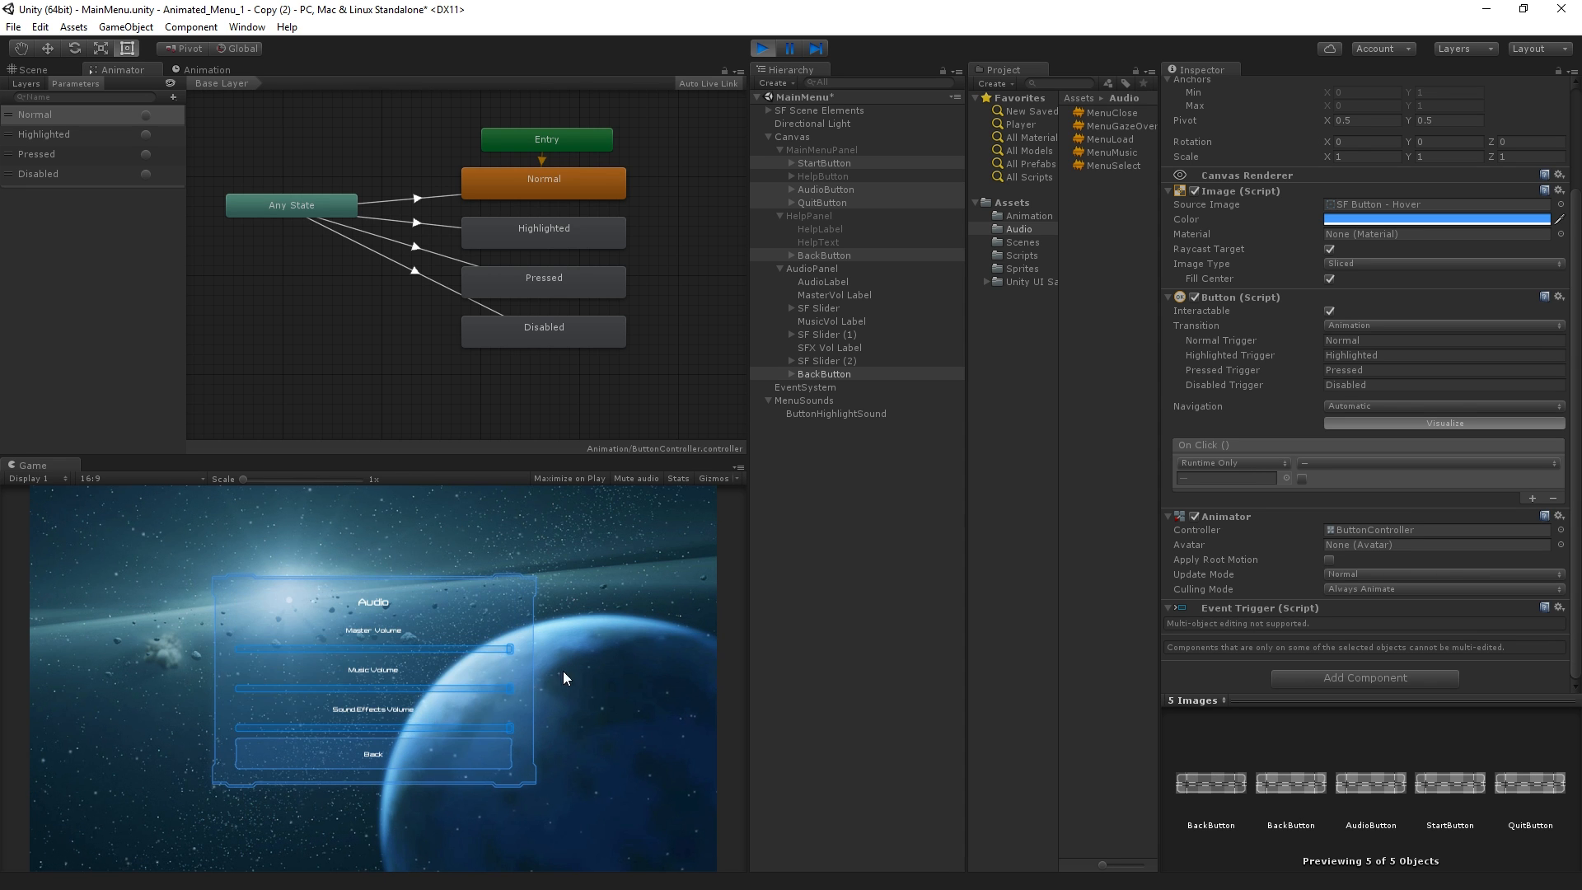
{"action": "left_click", "coordinate": [437, 758]}
{"action": "key", "text": "ctrl+p"}
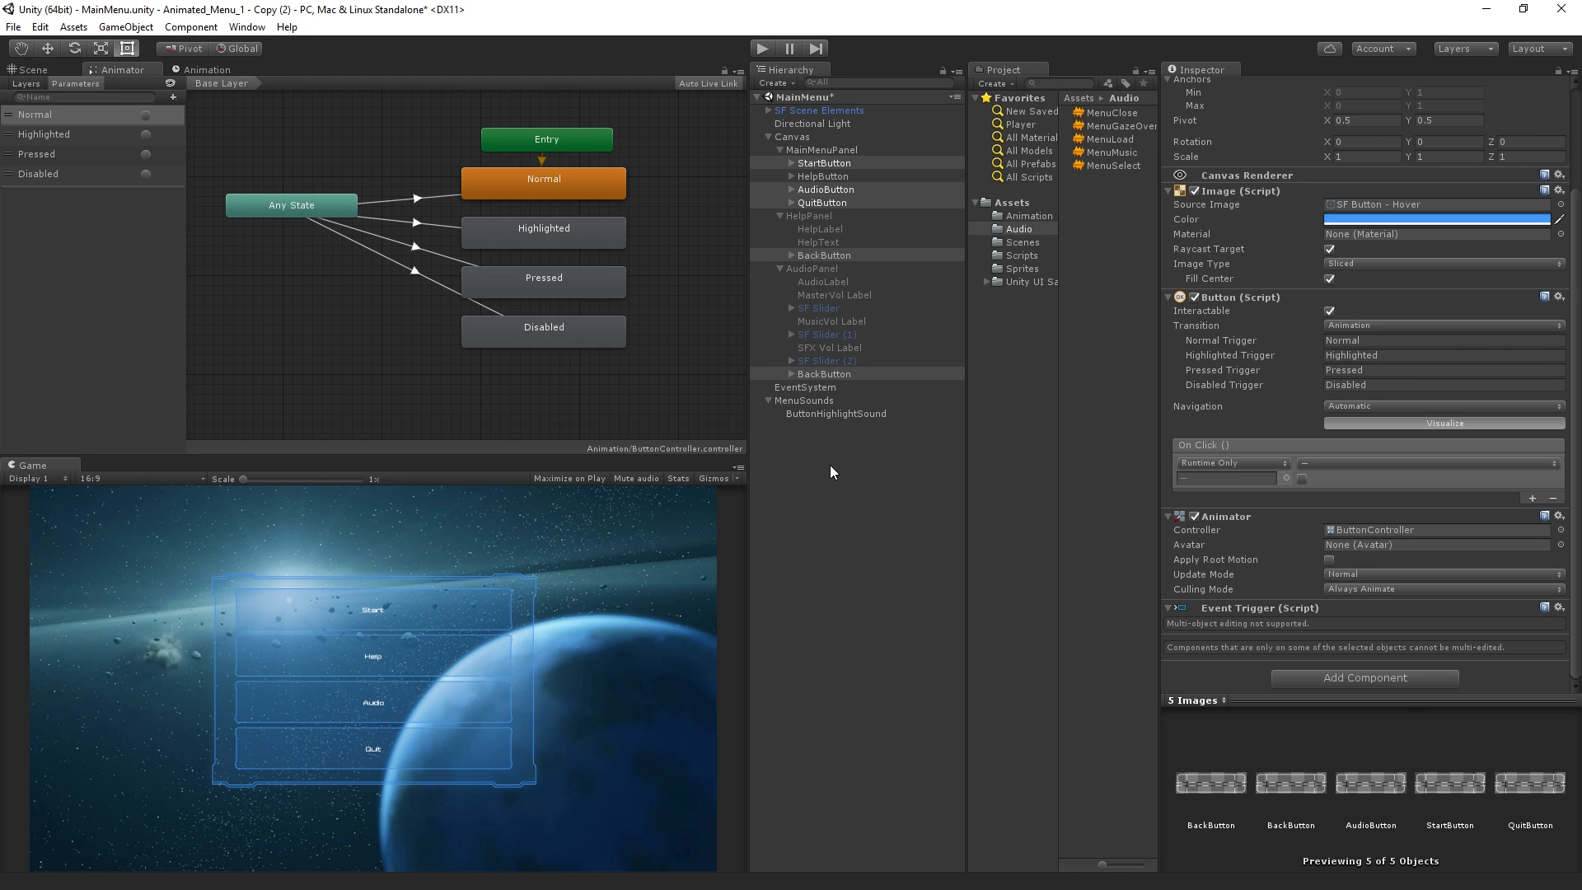
Examine the Event Trigger components on HelpButton and StartButton
{"action": "left_click", "coordinate": [831, 472]}
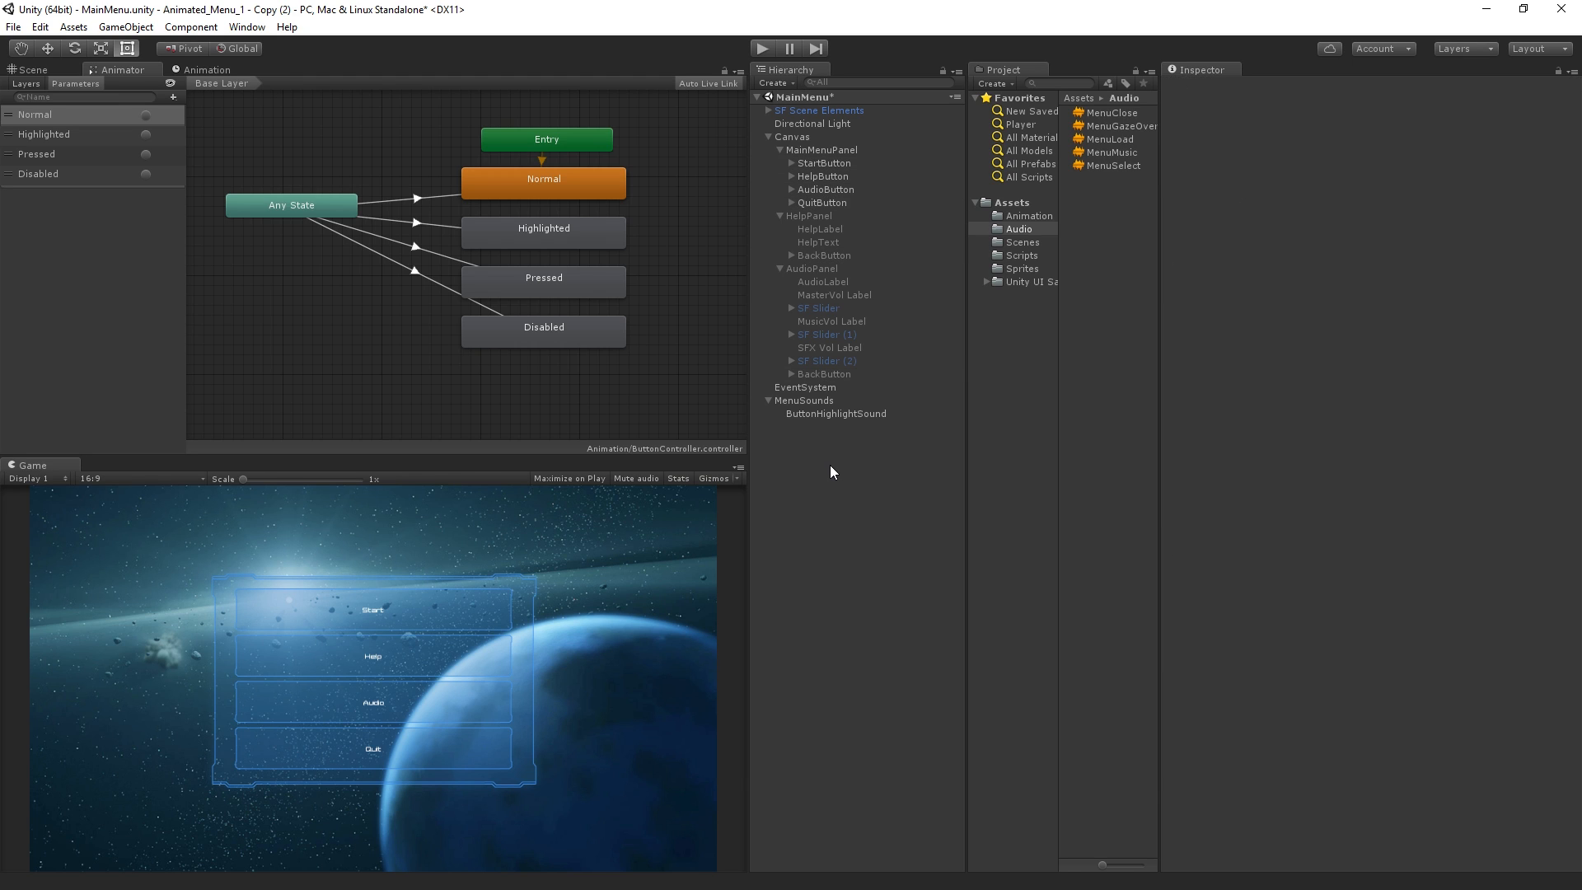
{"action": "left_click", "coordinate": [840, 176]}
{"action": "scroll", "coordinate": [1328, 573], "scroll_direction": "down", "scroll_amount": 8}
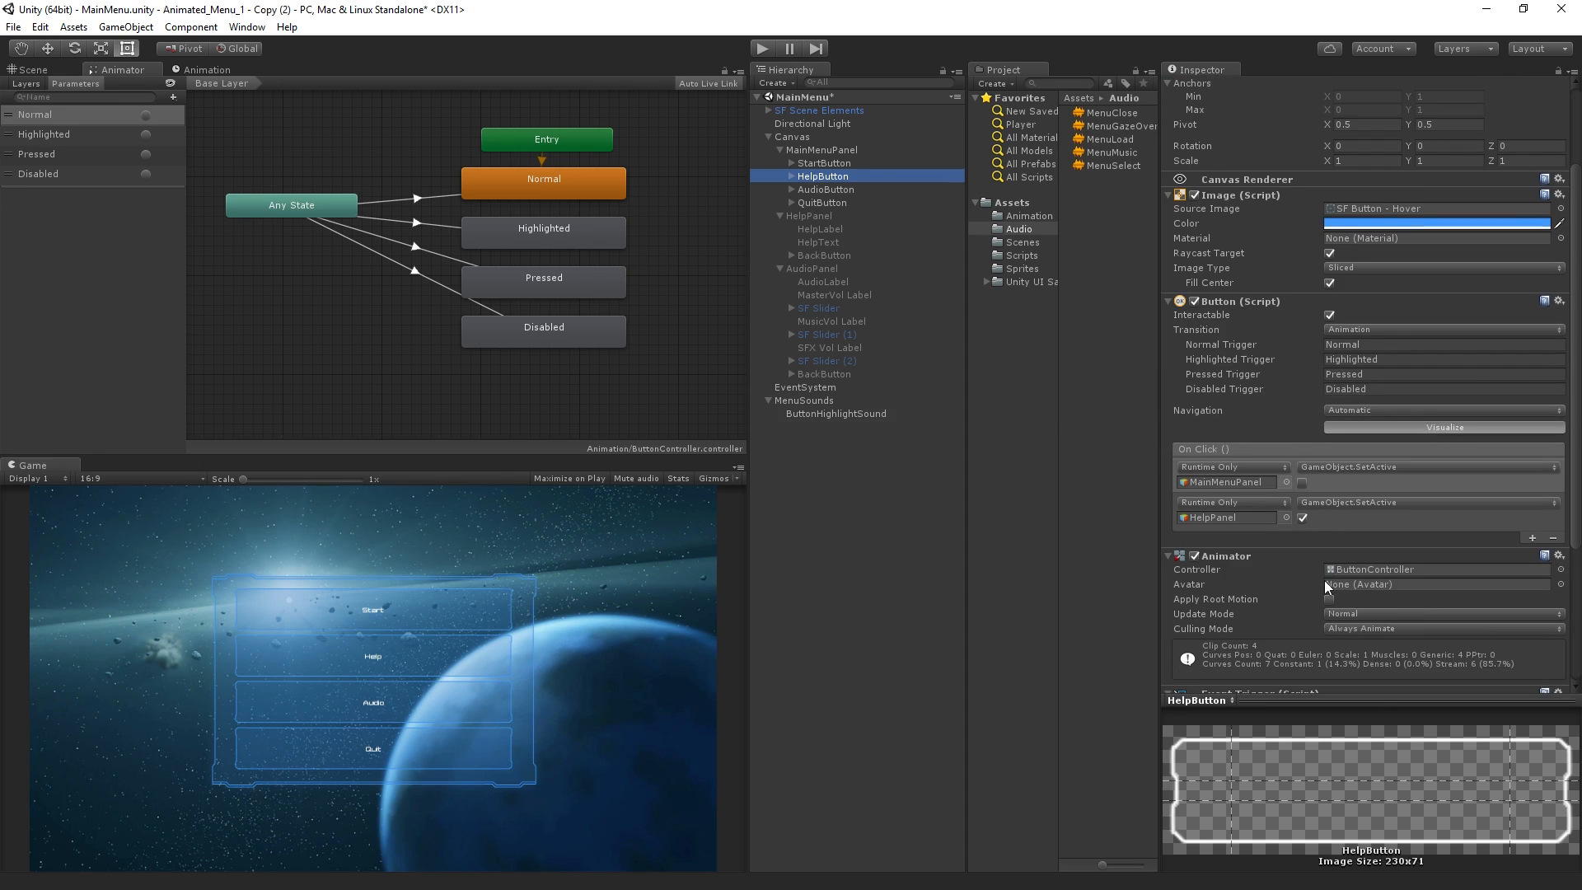
{"action": "scroll", "coordinate": [1323, 575], "scroll_direction": "down", "scroll_amount": 1}
{"action": "left_click", "coordinate": [1307, 558]}
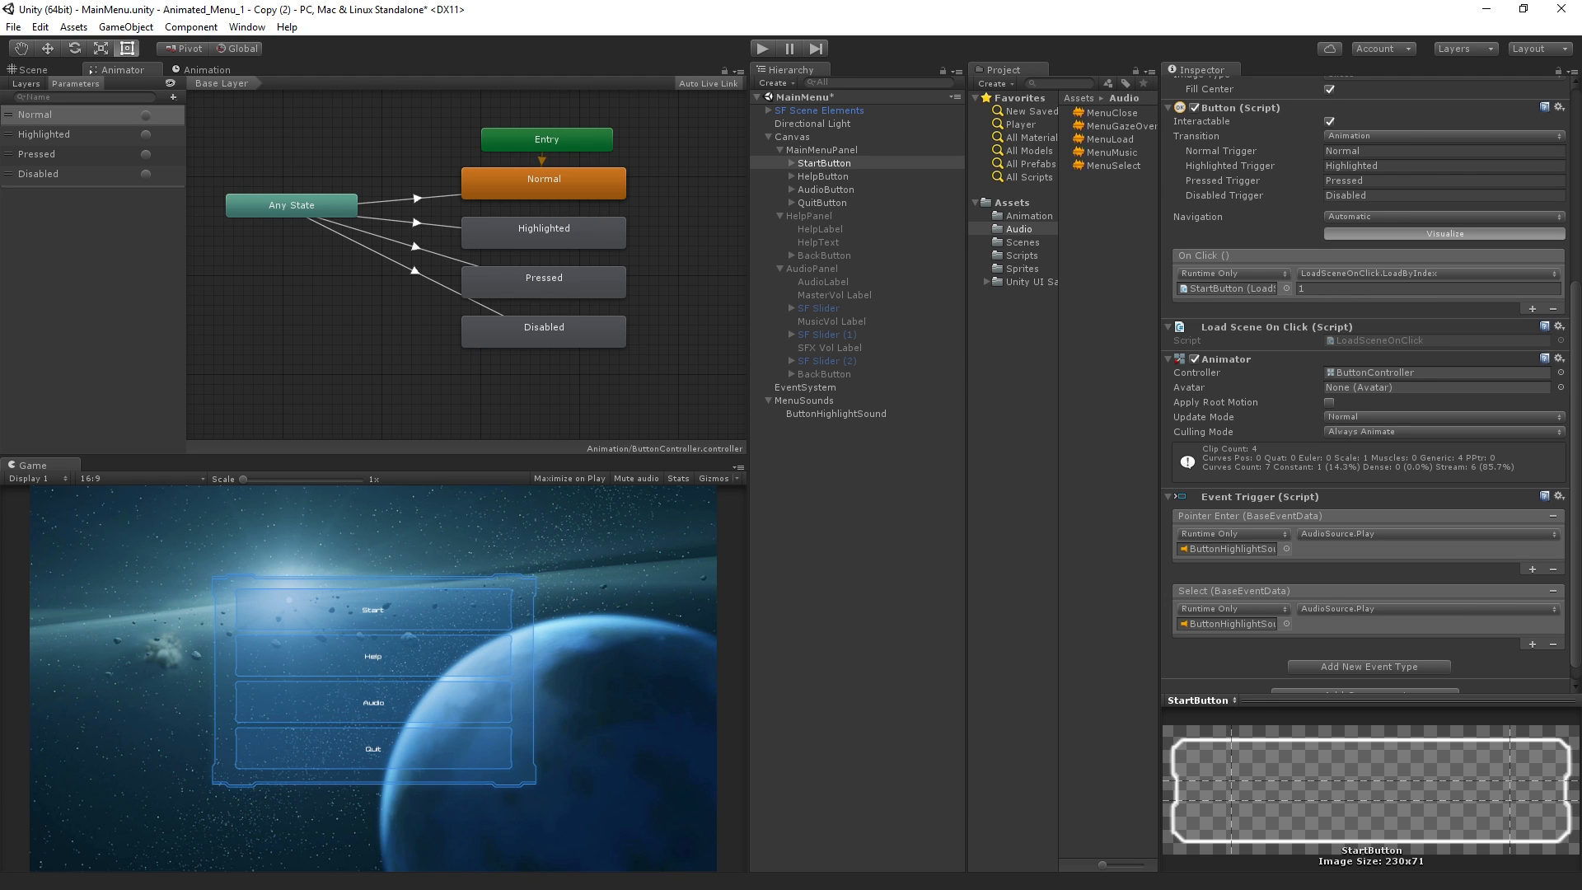
Create a new animation clip named MainMenuOpen for MainMenuPanel and save it in the Audio folder
{"action": "left_click", "coordinate": [825, 149]}
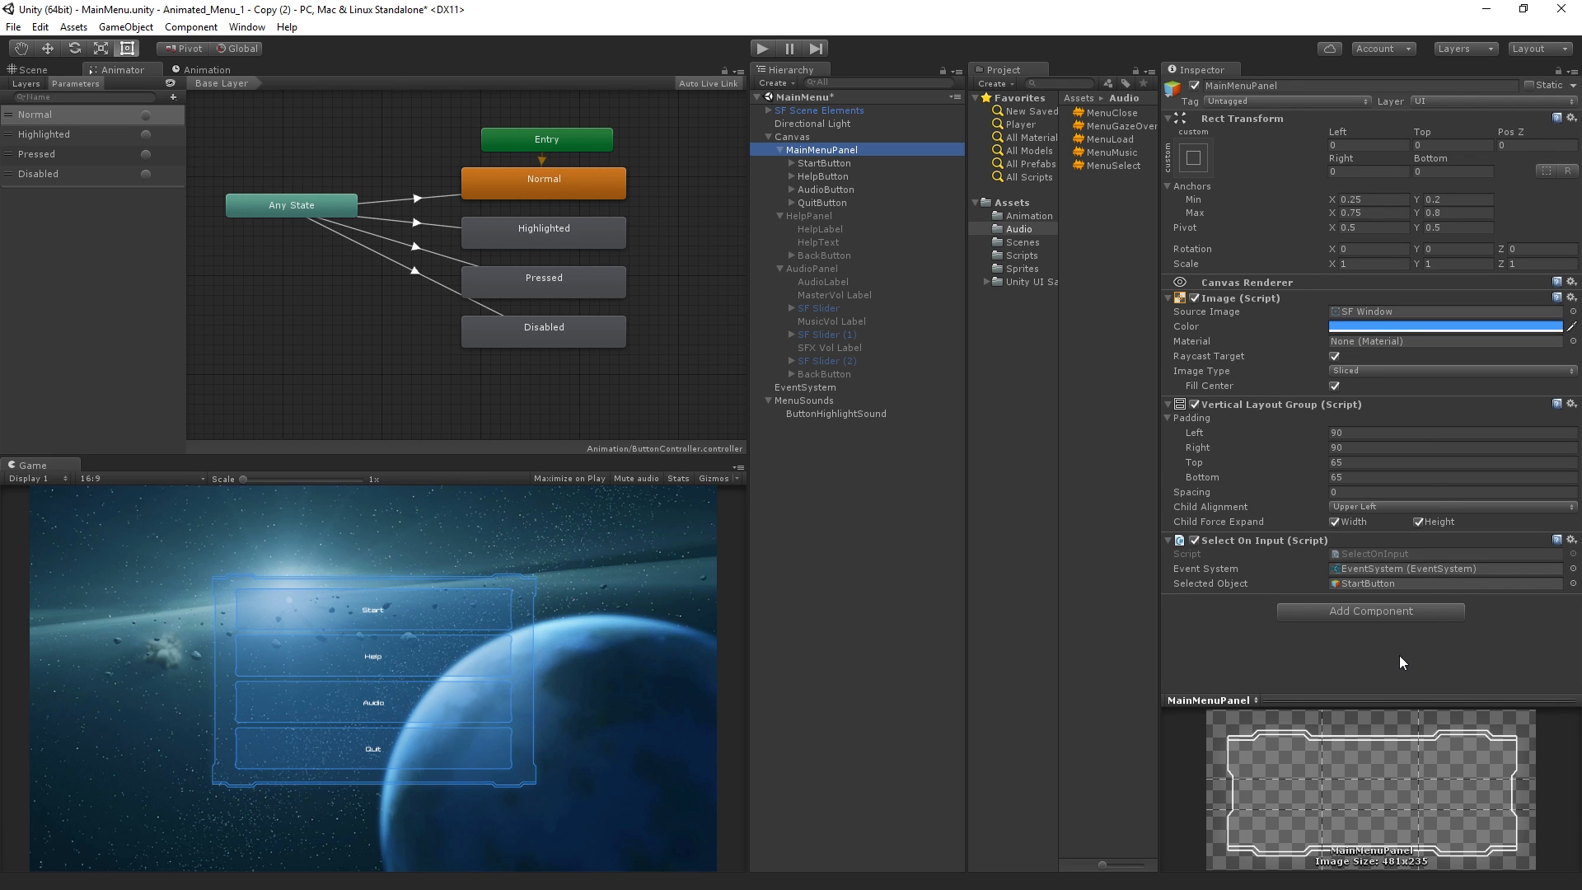
{"action": "left_click", "coordinate": [211, 72]}
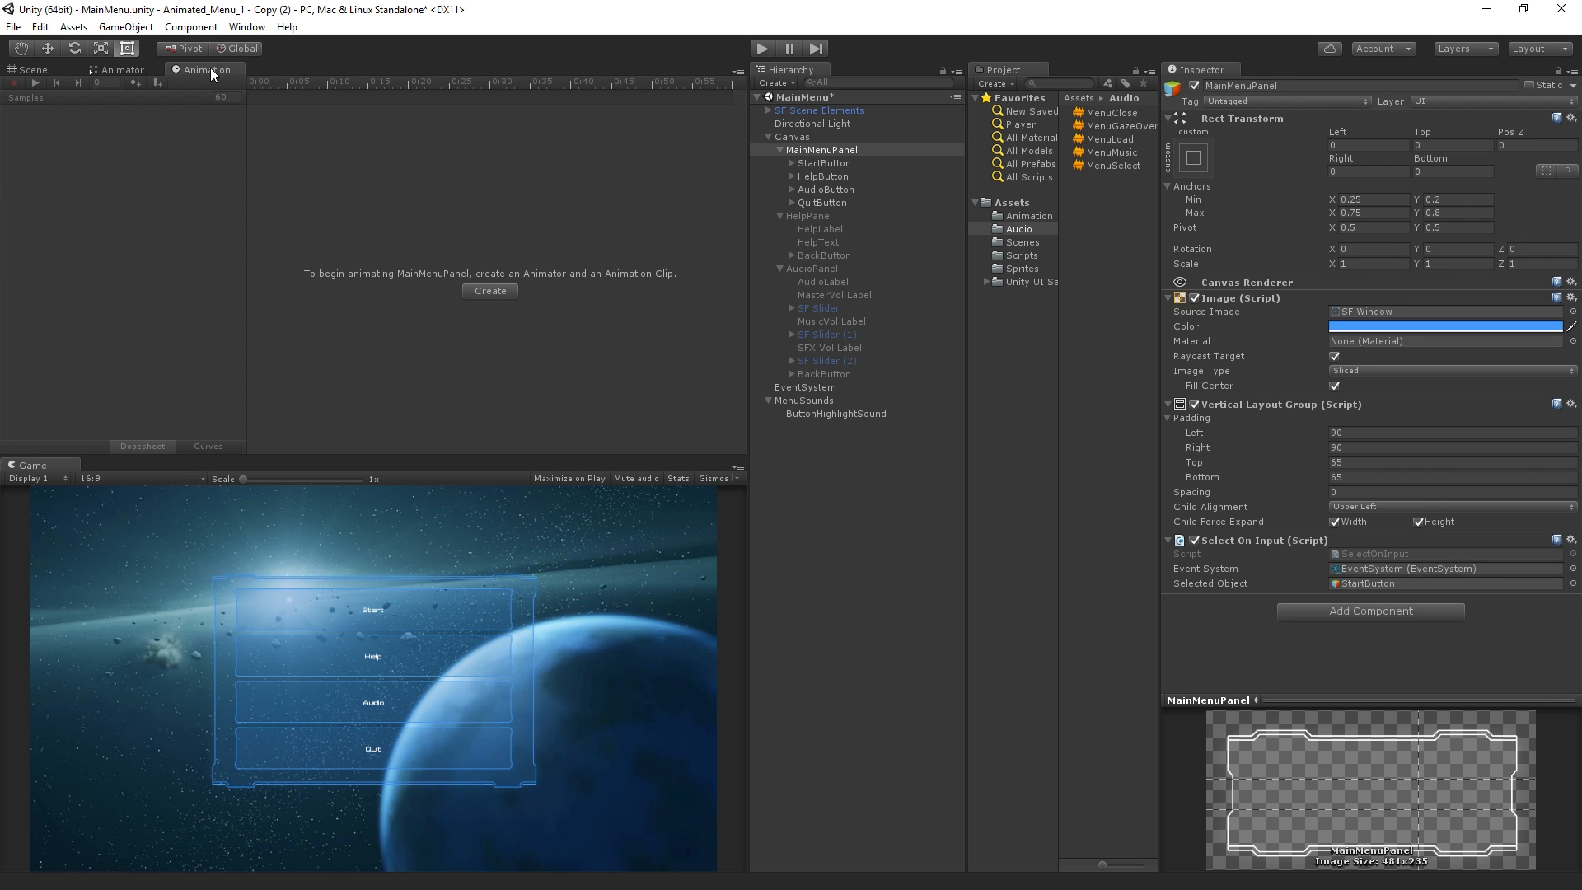
{"action": "left_click", "coordinate": [489, 291]}
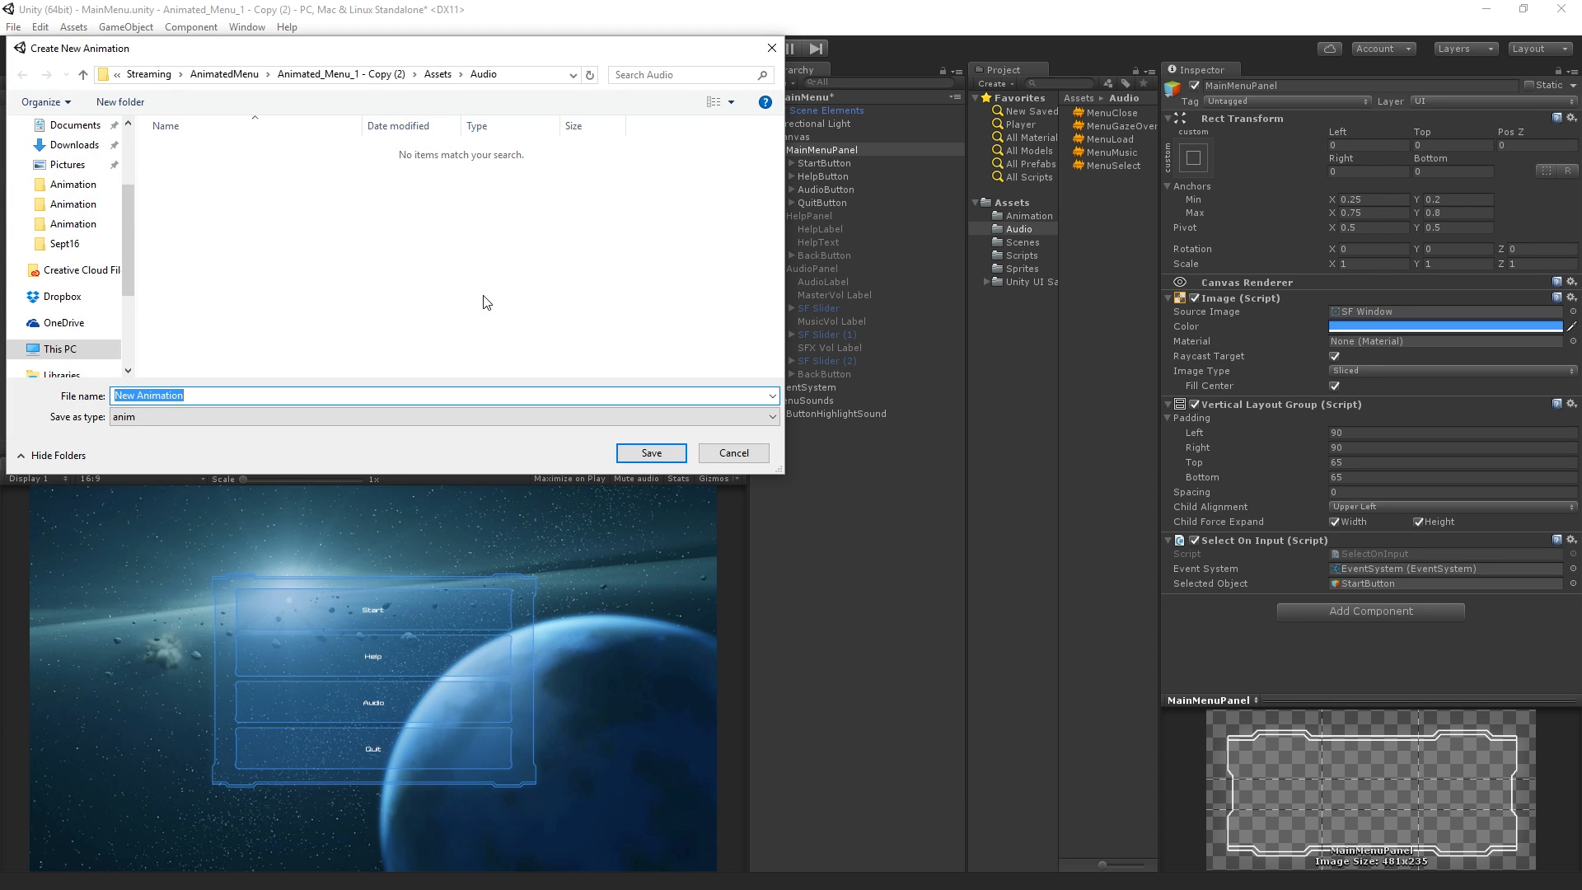
{"action": "key", "text": "BackSpace"}
{"action": "type", "text": "MainMenuOpen"}
{"action": "left_click", "coordinate": [646, 453]}
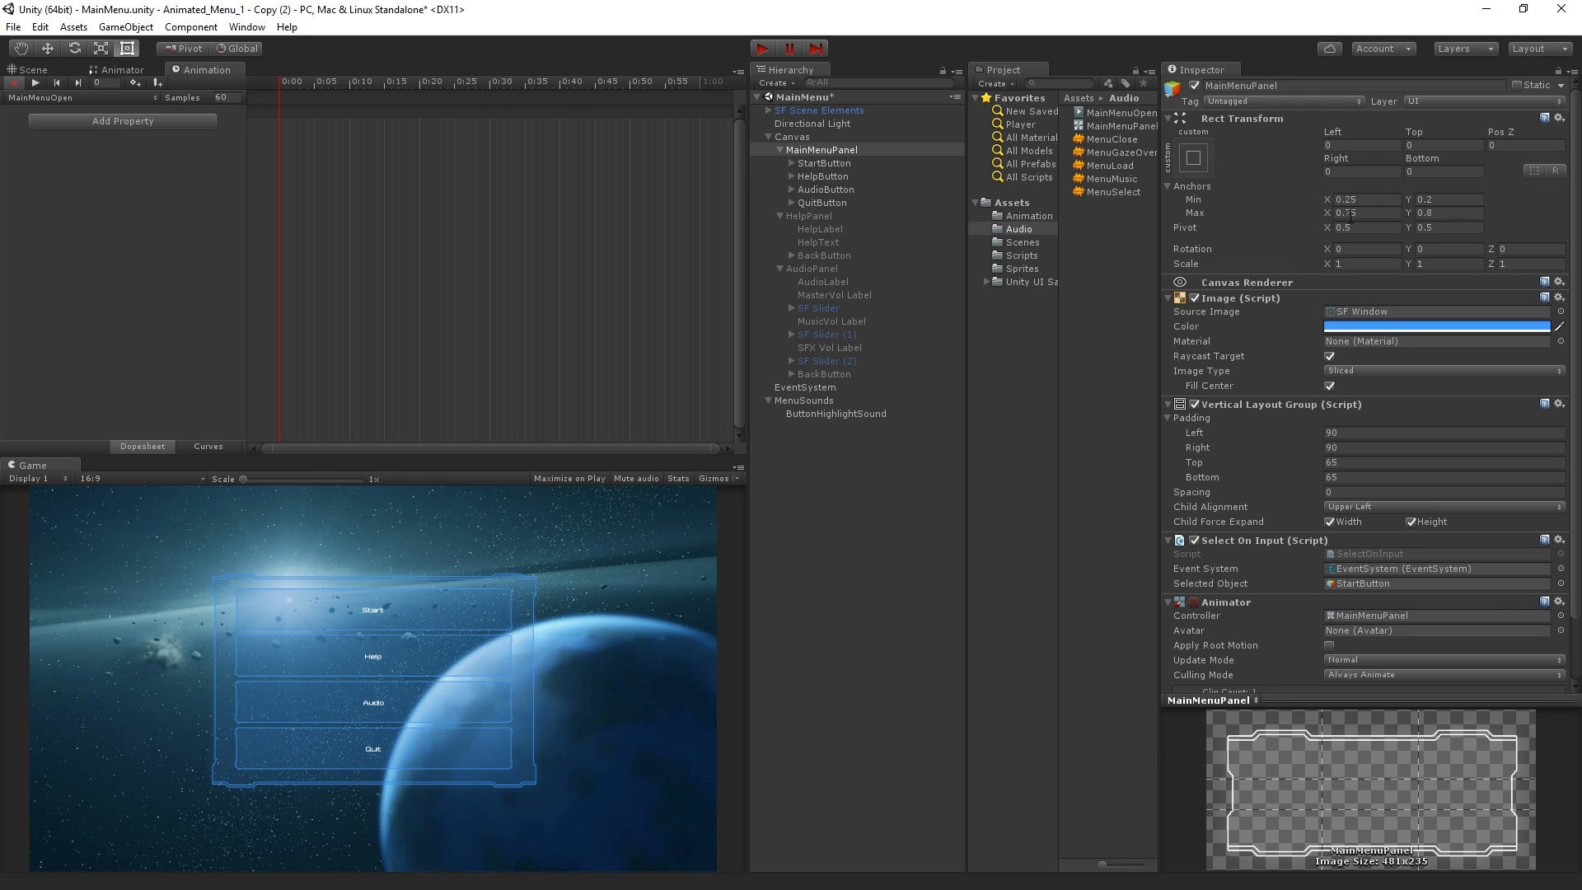
Add the Rect Transform's Anchor Max property to the MainMenuOpen clip
{"action": "left_click", "coordinate": [139, 126]}
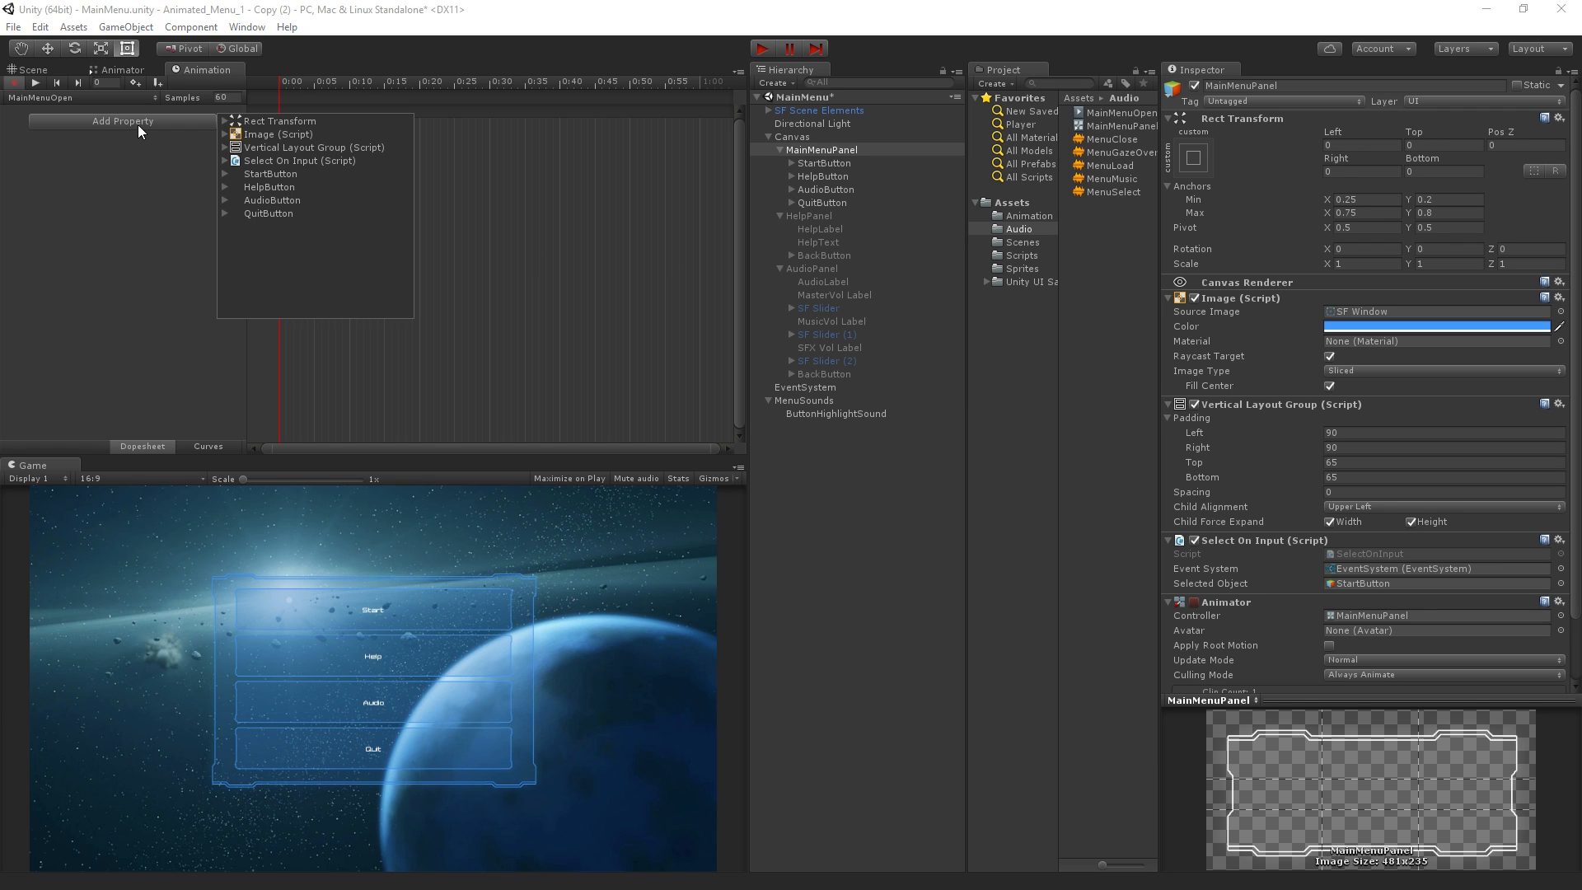
{"action": "left_click", "coordinate": [225, 121]}
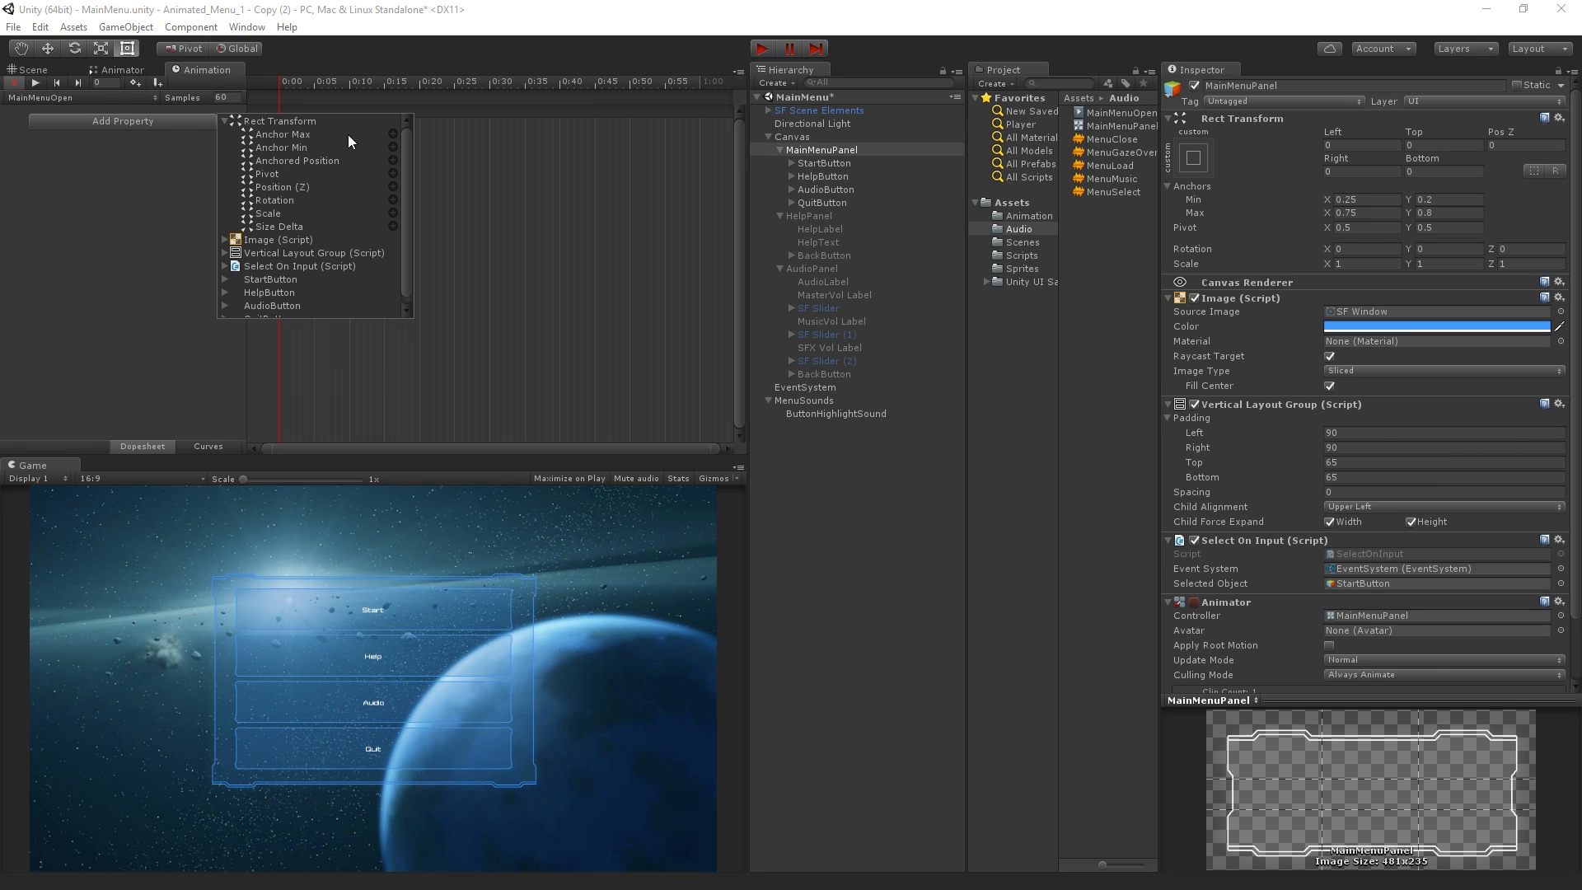
{"action": "left_click", "coordinate": [393, 133]}
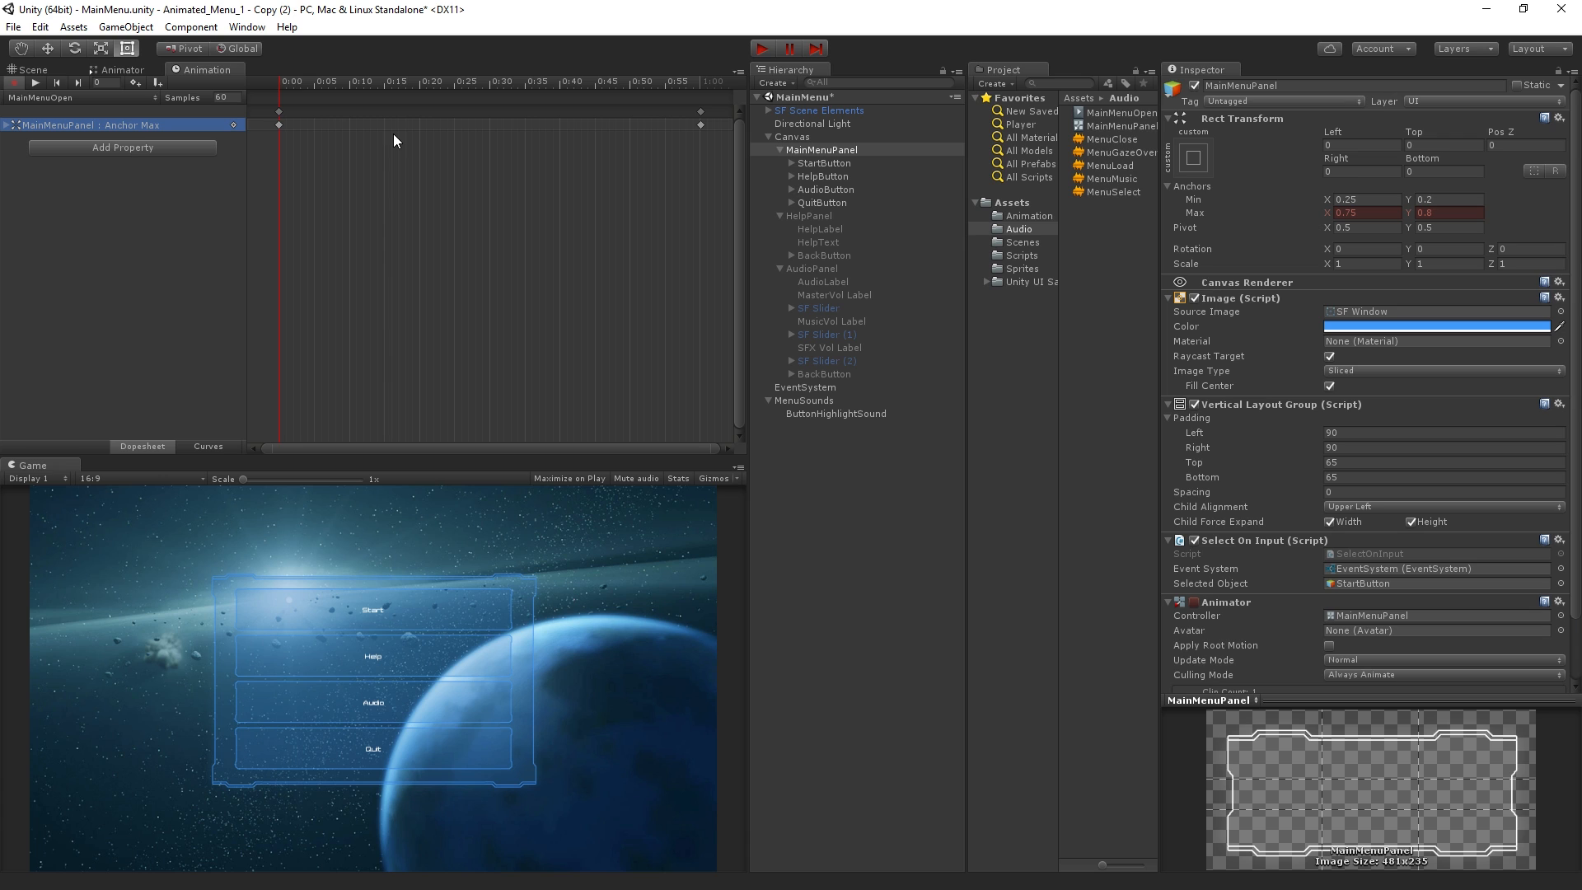
Key MainMenuPanel's Anchor Max X at 0 and its Right offset at 0 on the clip's first frame
{"action": "left_click", "coordinate": [1367, 213]}
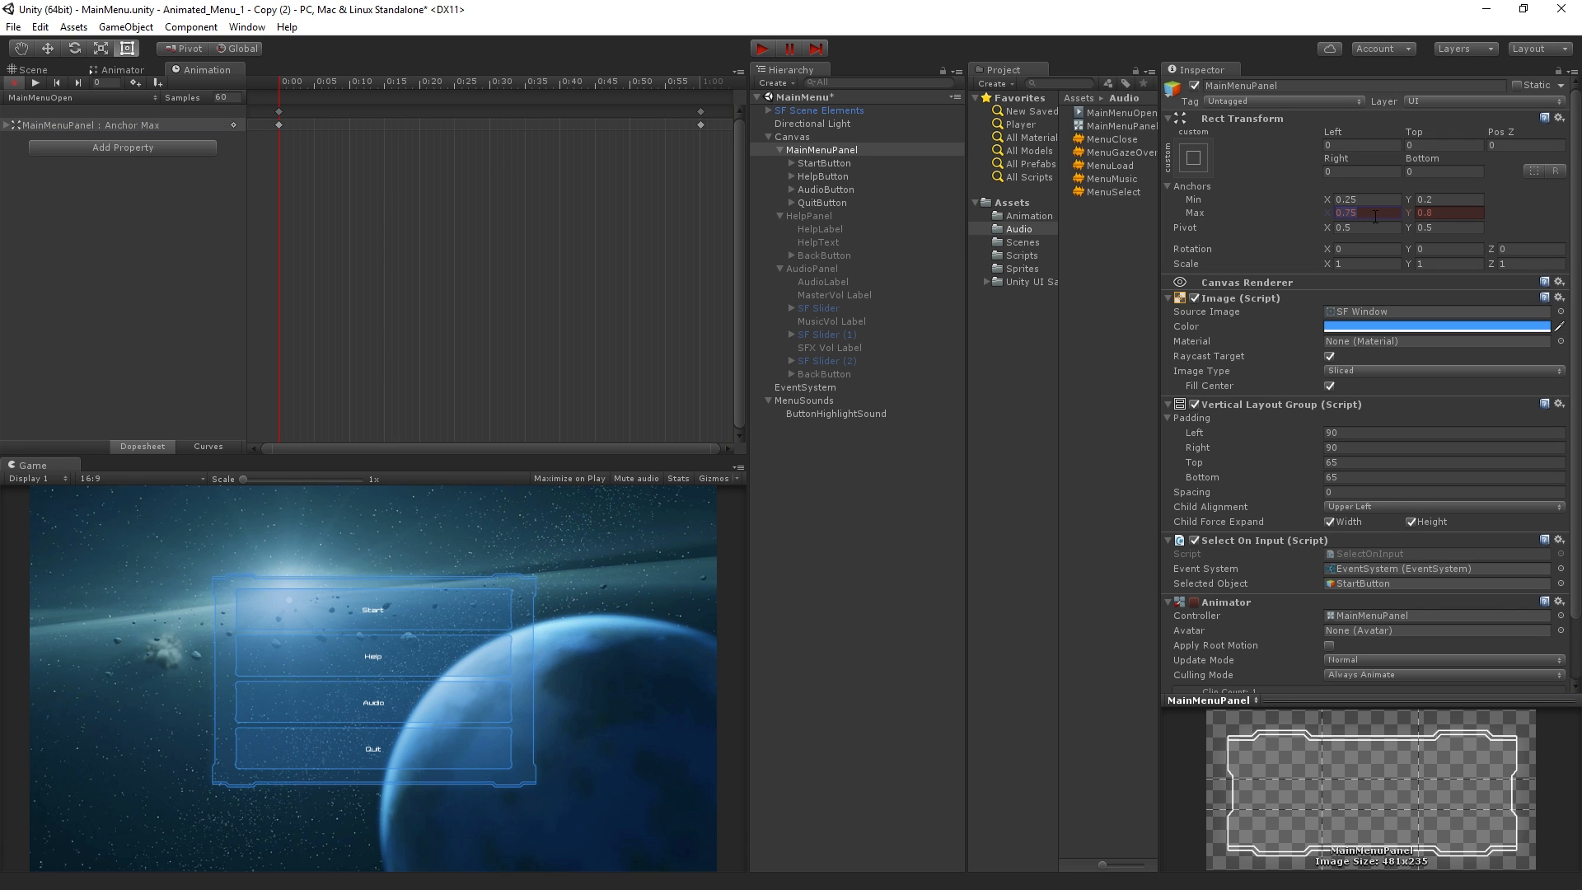
{"action": "type", "text": "0"}
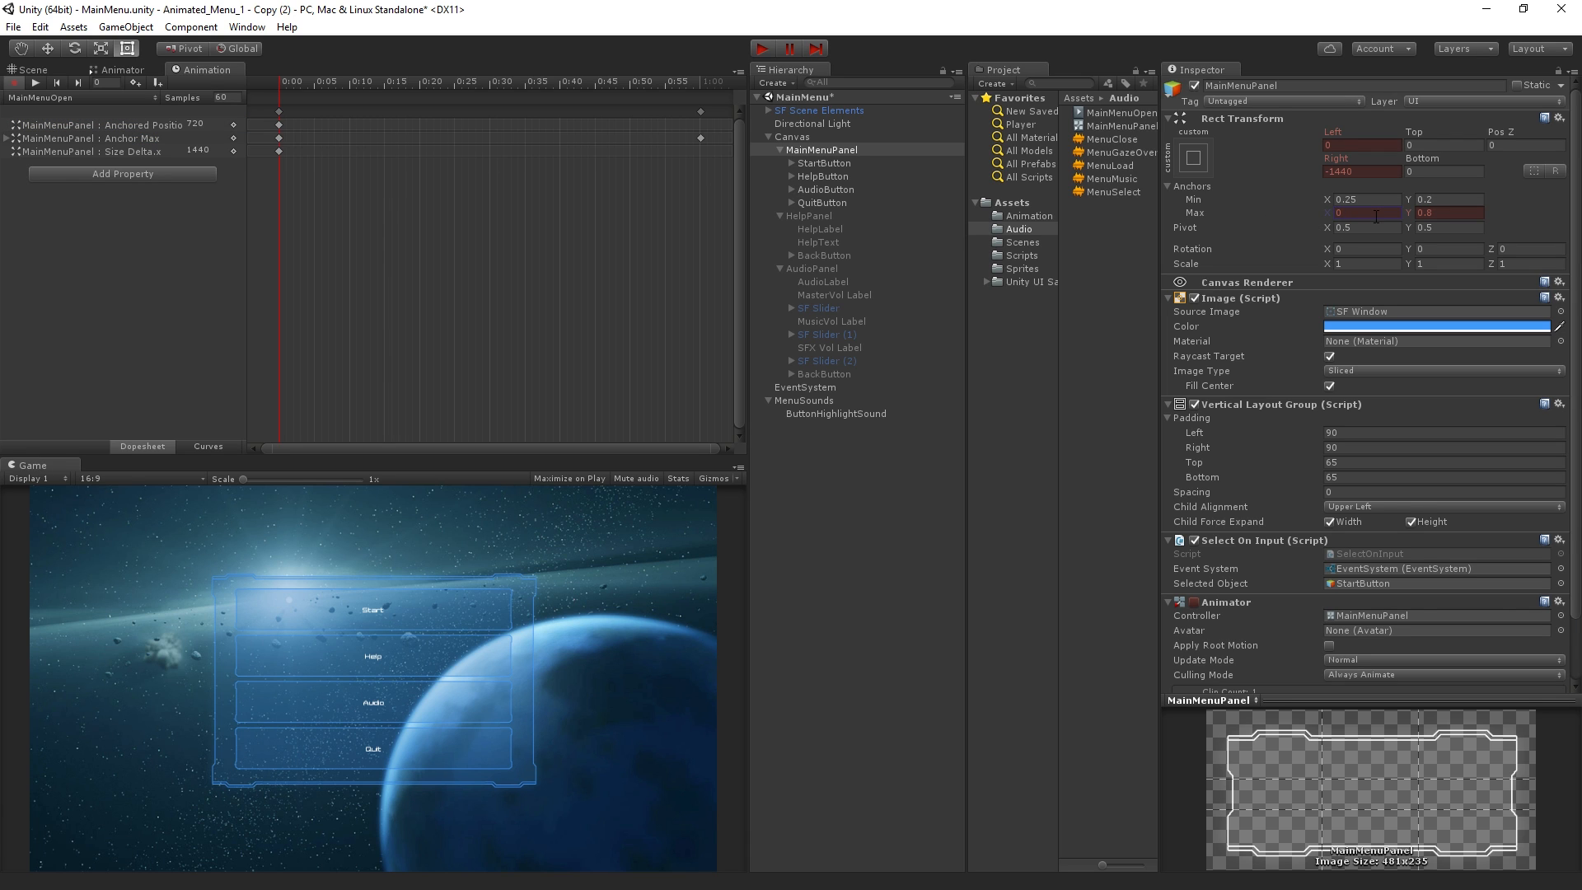
{"action": "left_click", "coordinate": [1372, 169]}
{"action": "double_click", "coordinate": [1367, 171]}
{"action": "triple_click", "coordinate": [1367, 172]}
{"action": "type", "text": "0"}
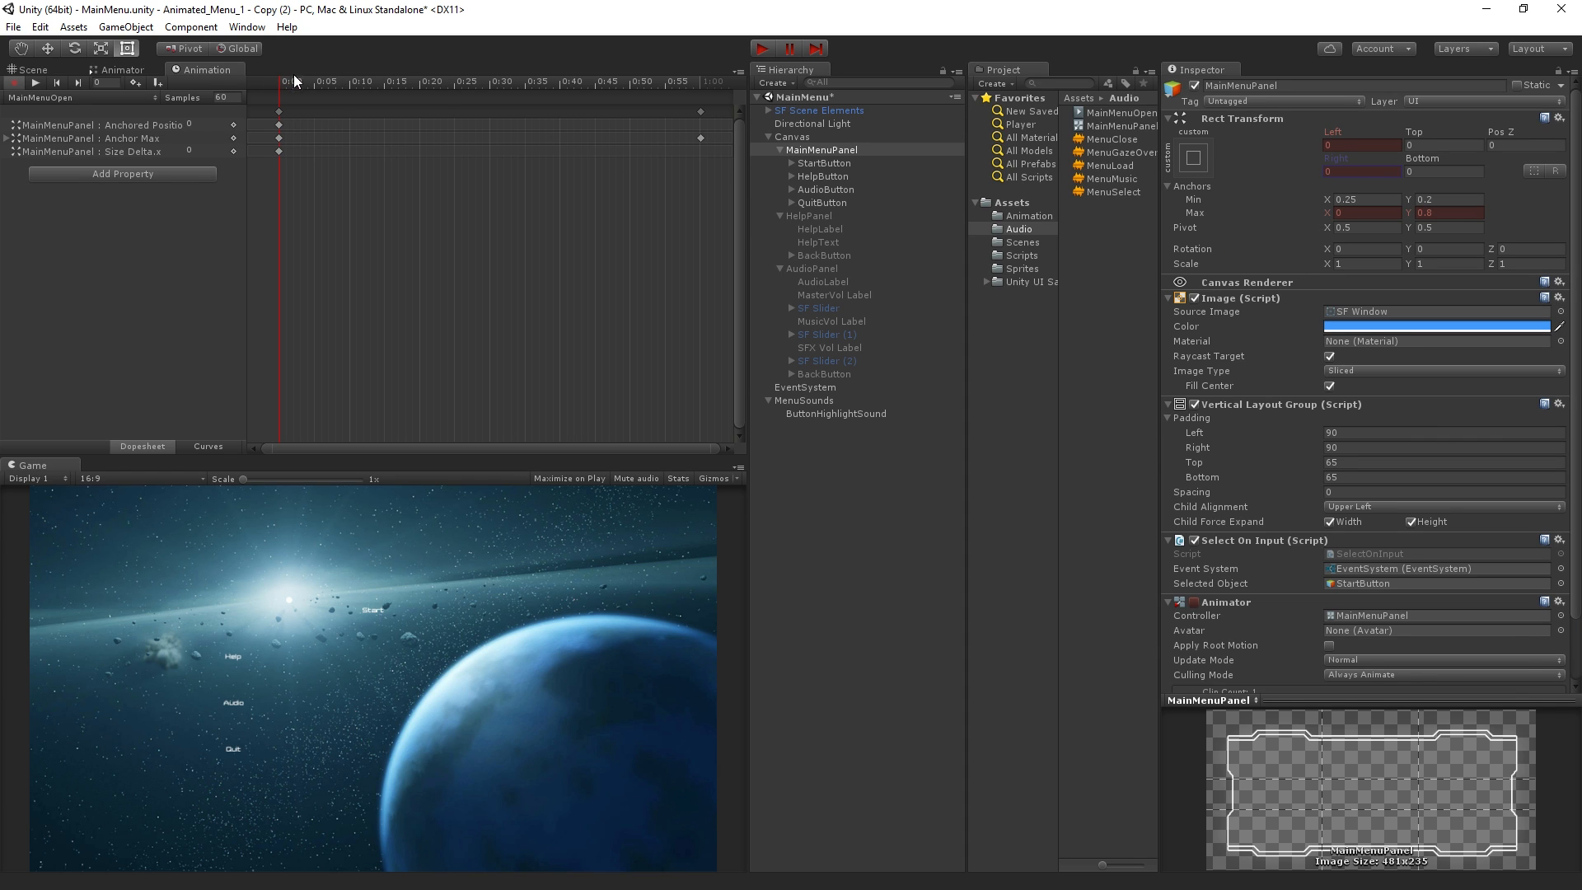
Key MainMenuPanel's Anchor Min X at 0 on the first frame of the MainMenuOpen clip
{"action": "left_click_drag", "start_coordinate": [290, 82], "coordinate": [31, 237]}
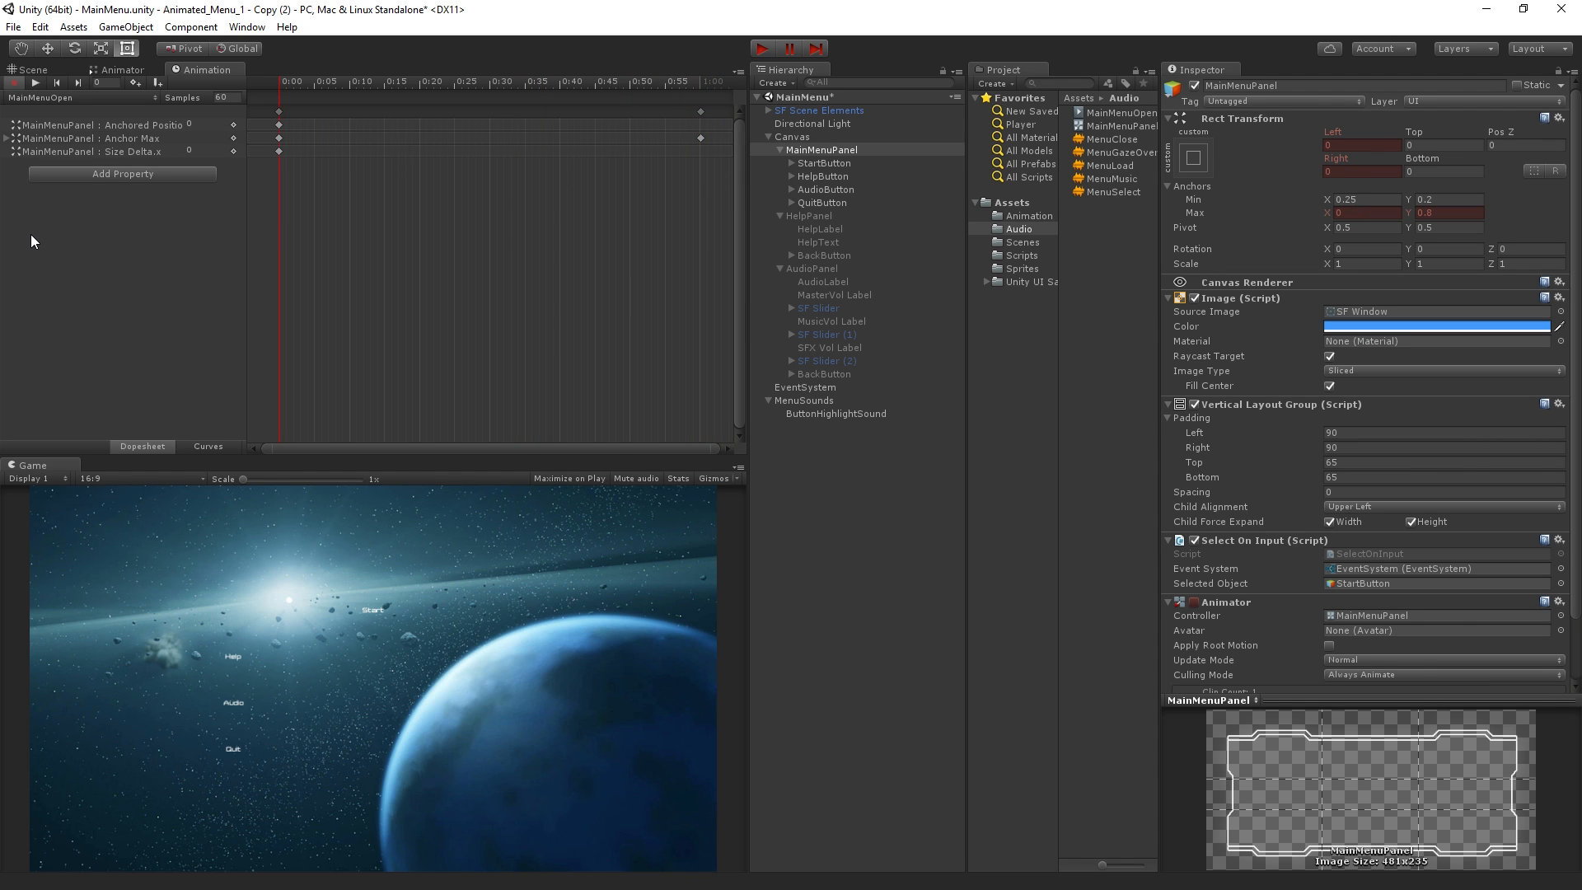
{"action": "left_click", "coordinate": [1366, 199]}
{"action": "type", "text": "0"}
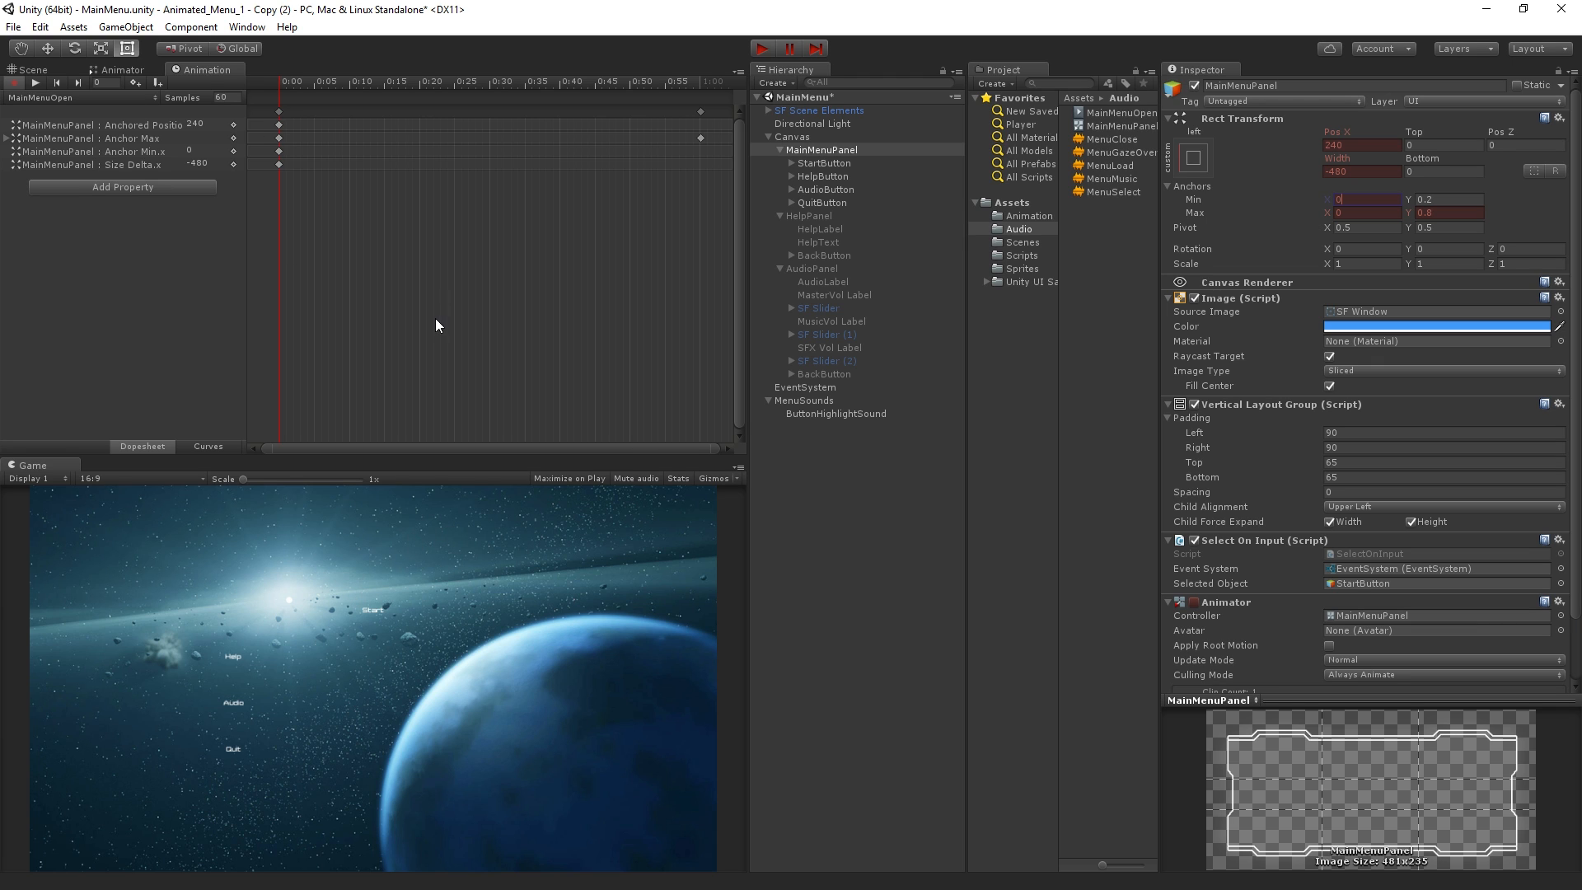
Key the panel's Pos X and Width at 0 on the clip's first frame
{"action": "left_click", "coordinate": [1364, 144]}
{"action": "type", "text": "0"}
{"action": "key", "text": "Tab"}
{"action": "key", "text": "Tab"}
{"action": "key", "text": "Tab"}
{"action": "type", "text": "0"}
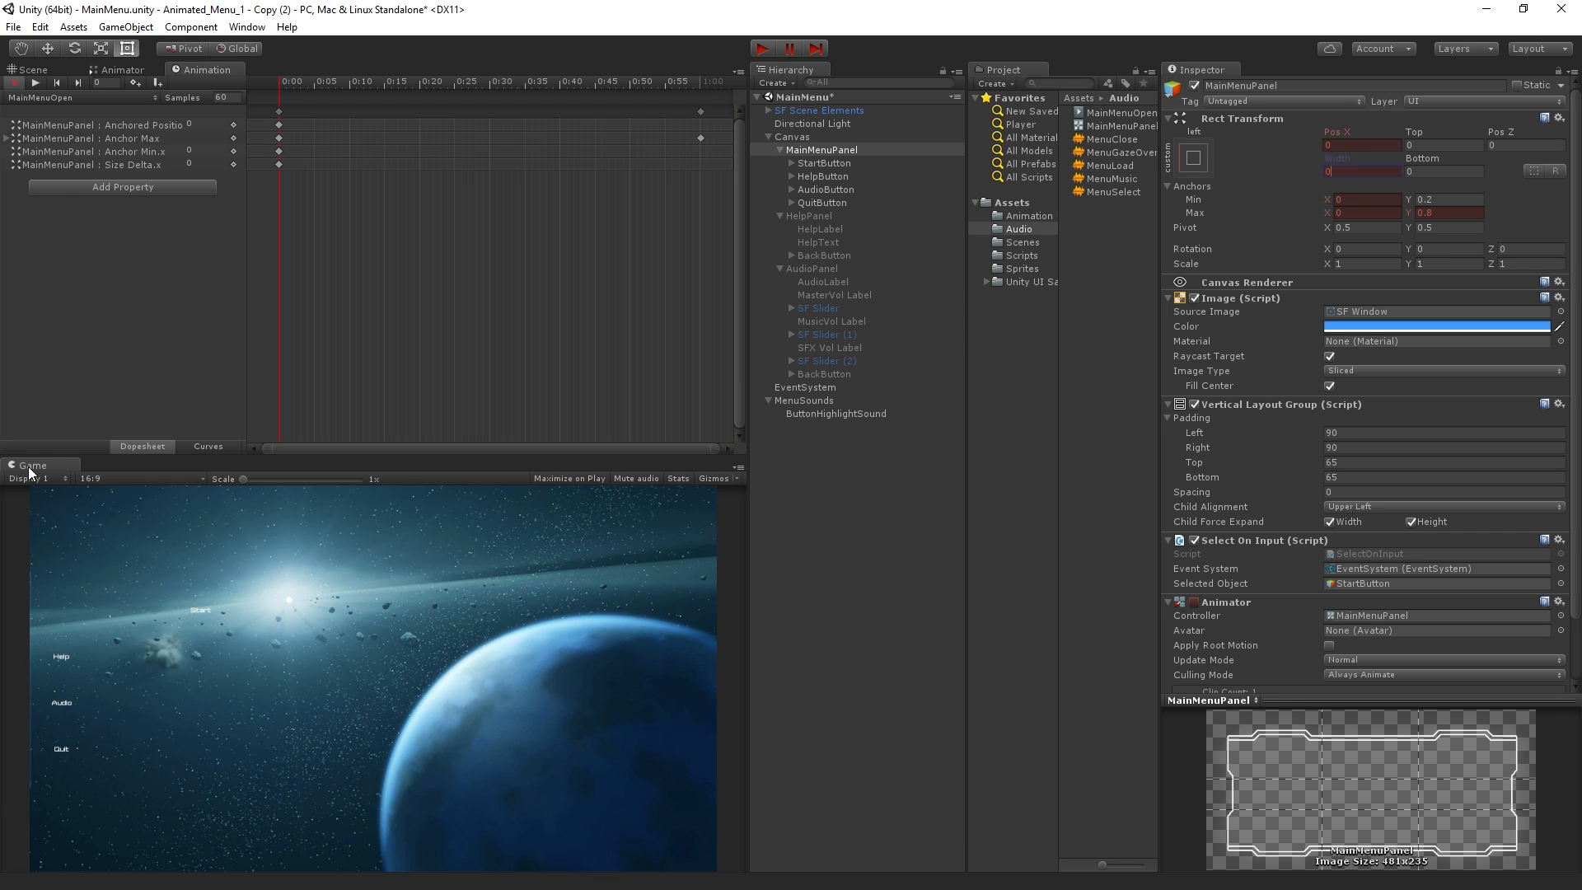
Try moving the clip's end keyframe for Anchor Max to about 0:09, and undo the recent changes
{"action": "left_click_drag", "start_coordinate": [285, 82], "coordinate": [269, 150]}
{"action": "left_click_drag", "start_coordinate": [708, 173], "coordinate": [684, 95]}
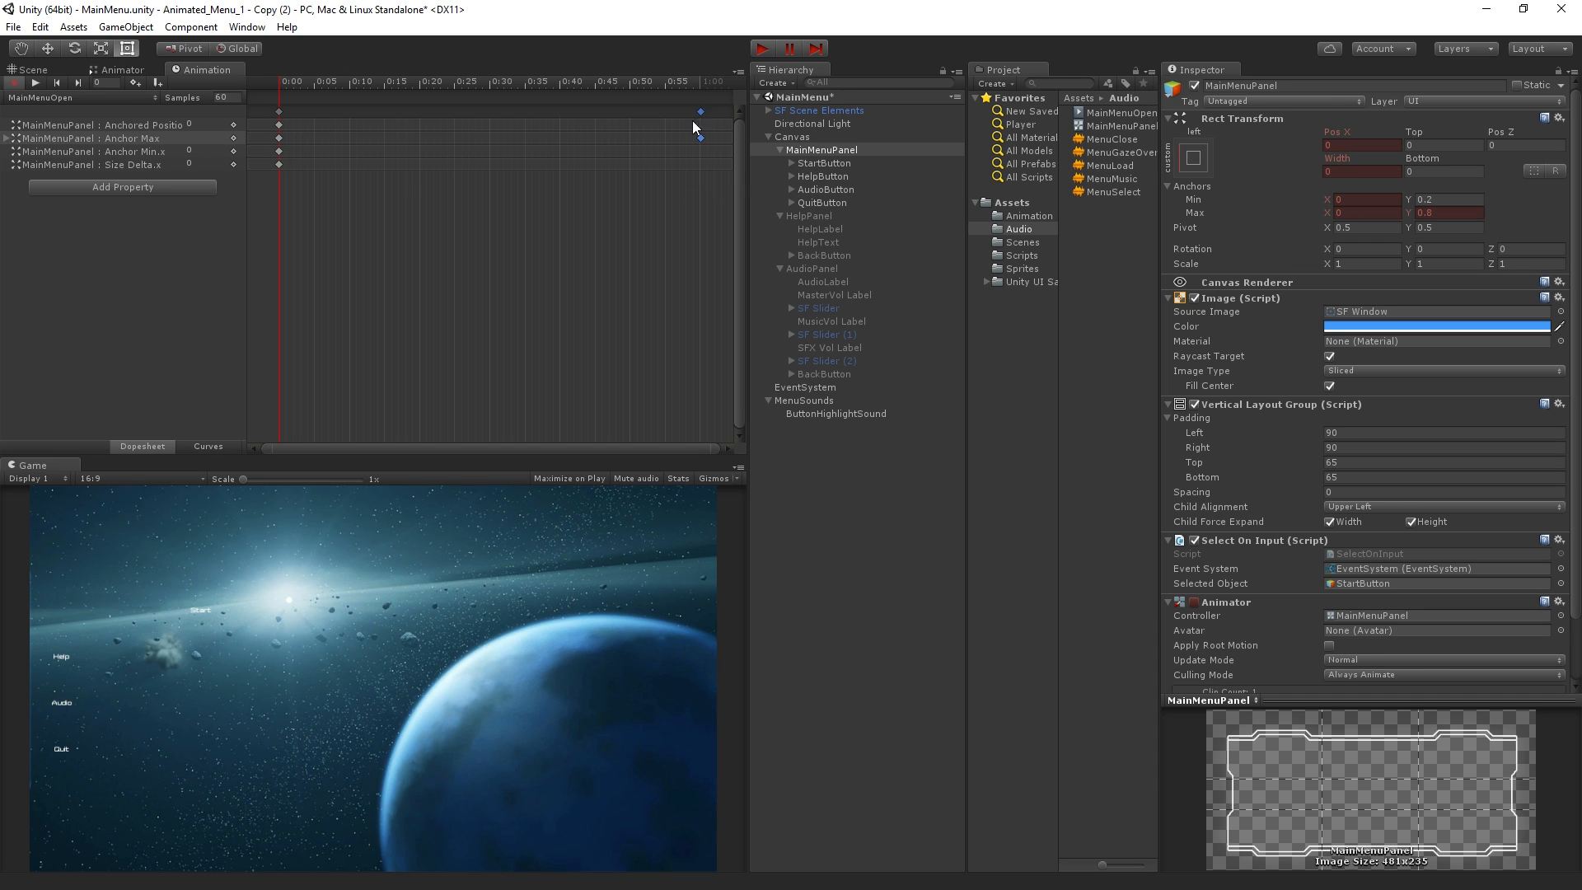
{"action": "left_click_drag", "start_coordinate": [362, 165], "coordinate": [419, 146]}
{"action": "left_click", "coordinate": [344, 170]}
{"action": "left_click", "coordinate": [421, 150]}
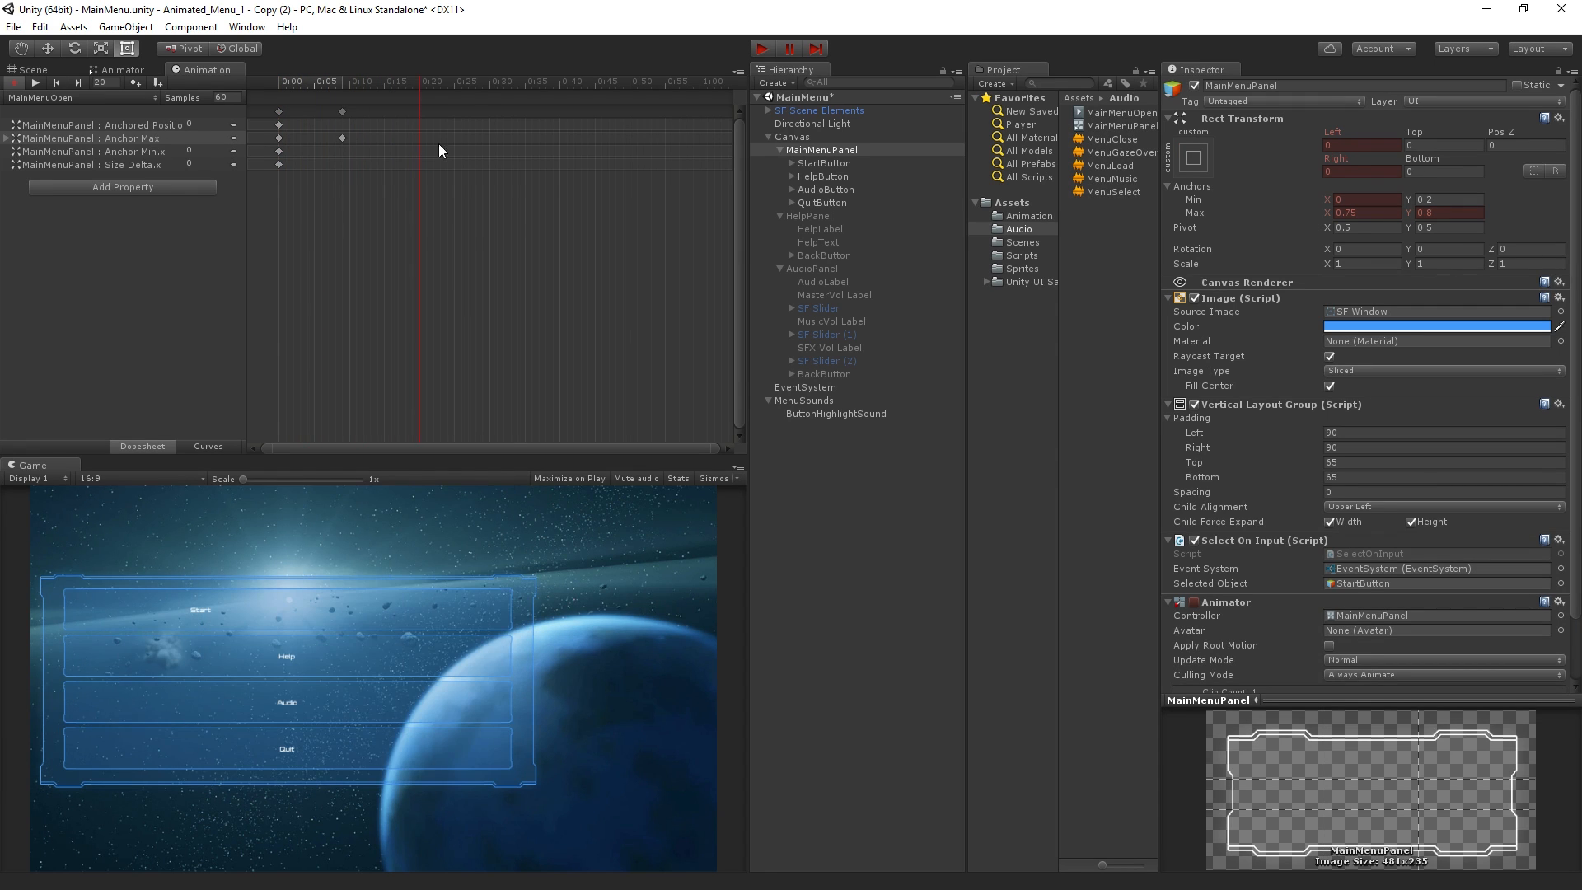
{"action": "key", "text": "ctrl+z"}
{"action": "key", "text": "ctrl+z"}
Move the clip's end keyframe for Anchor Max from one second to 0:15
{"action": "left_click_drag", "start_coordinate": [379, 84], "coordinate": [760, 148]}
{"action": "left_click", "coordinate": [715, 138]}
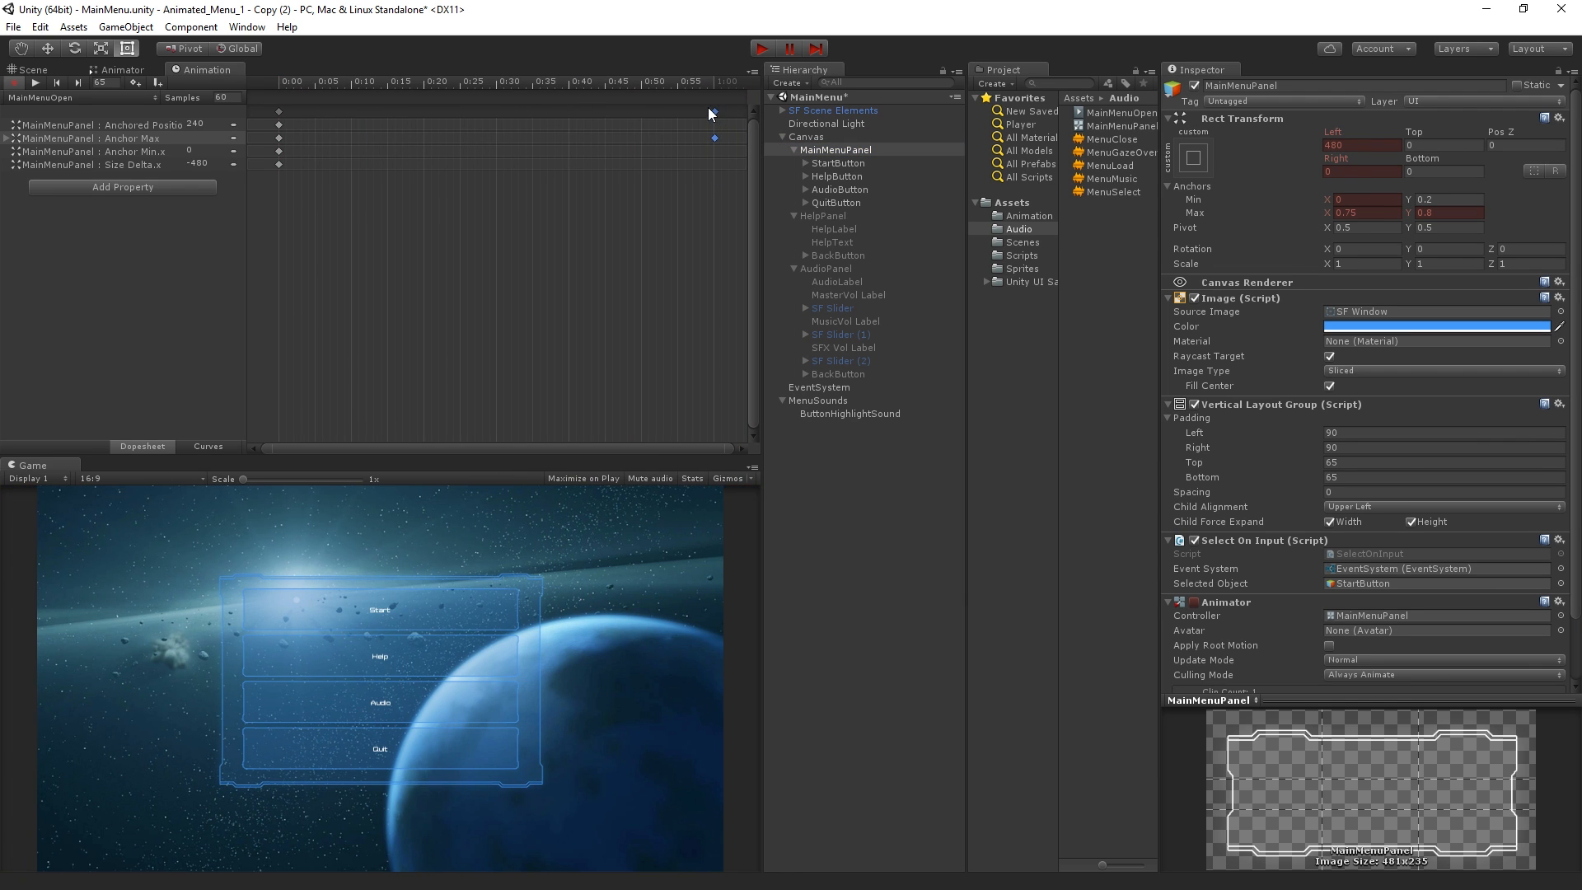
{"action": "left_click_drag", "start_coordinate": [384, 148], "coordinate": [387, 148]}
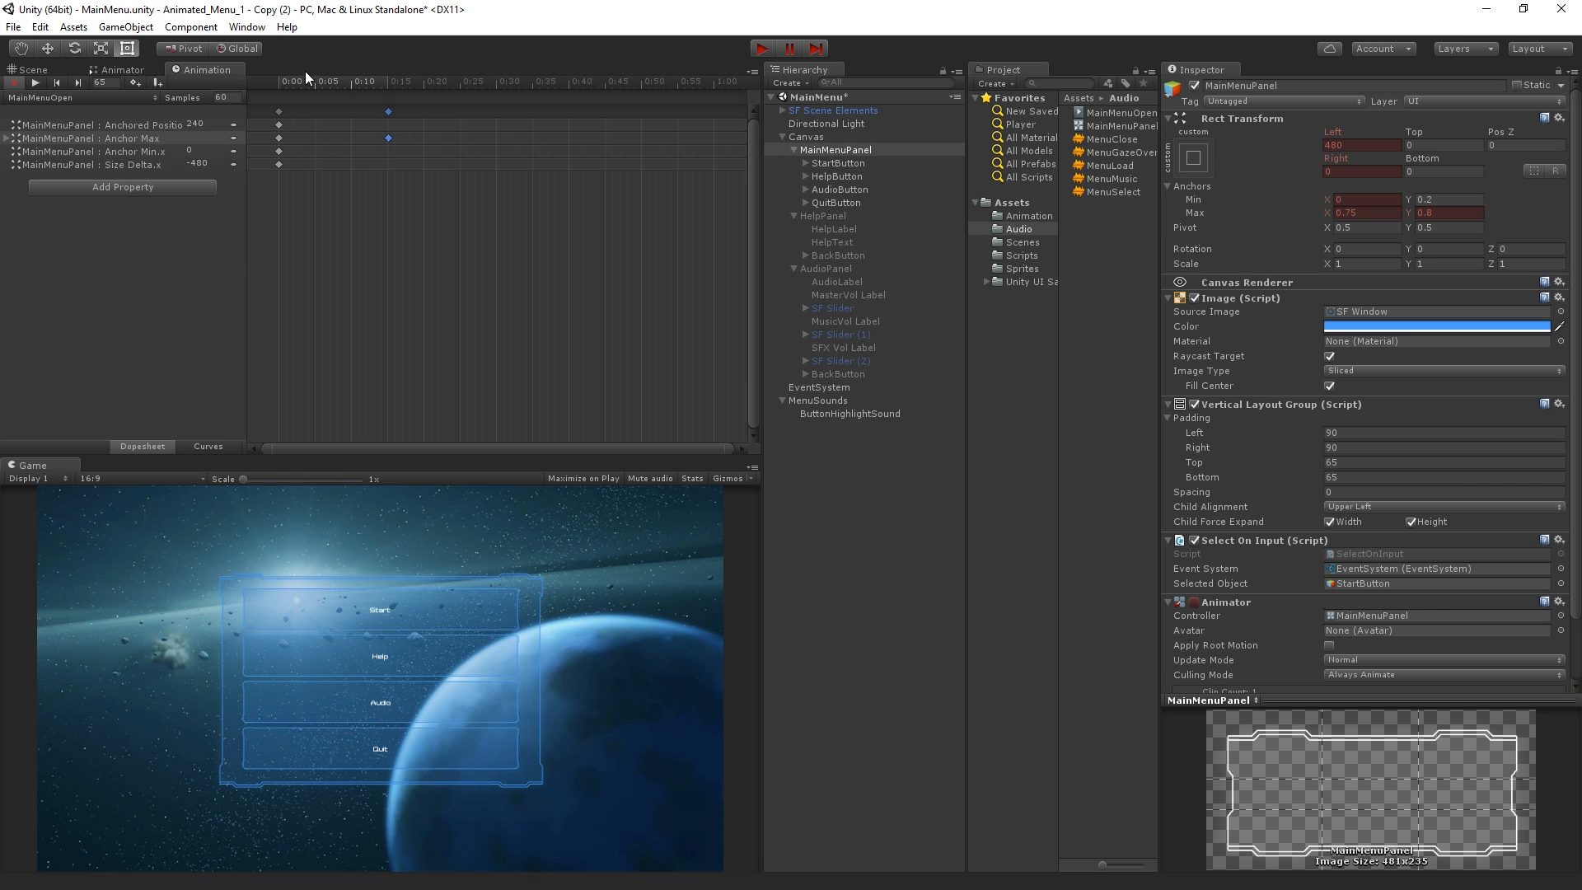
Return to the first frame and key MainMenuPanel's Pos X and Width at 0 again
{"action": "left_click_drag", "start_coordinate": [321, 83], "coordinate": [259, 97]}
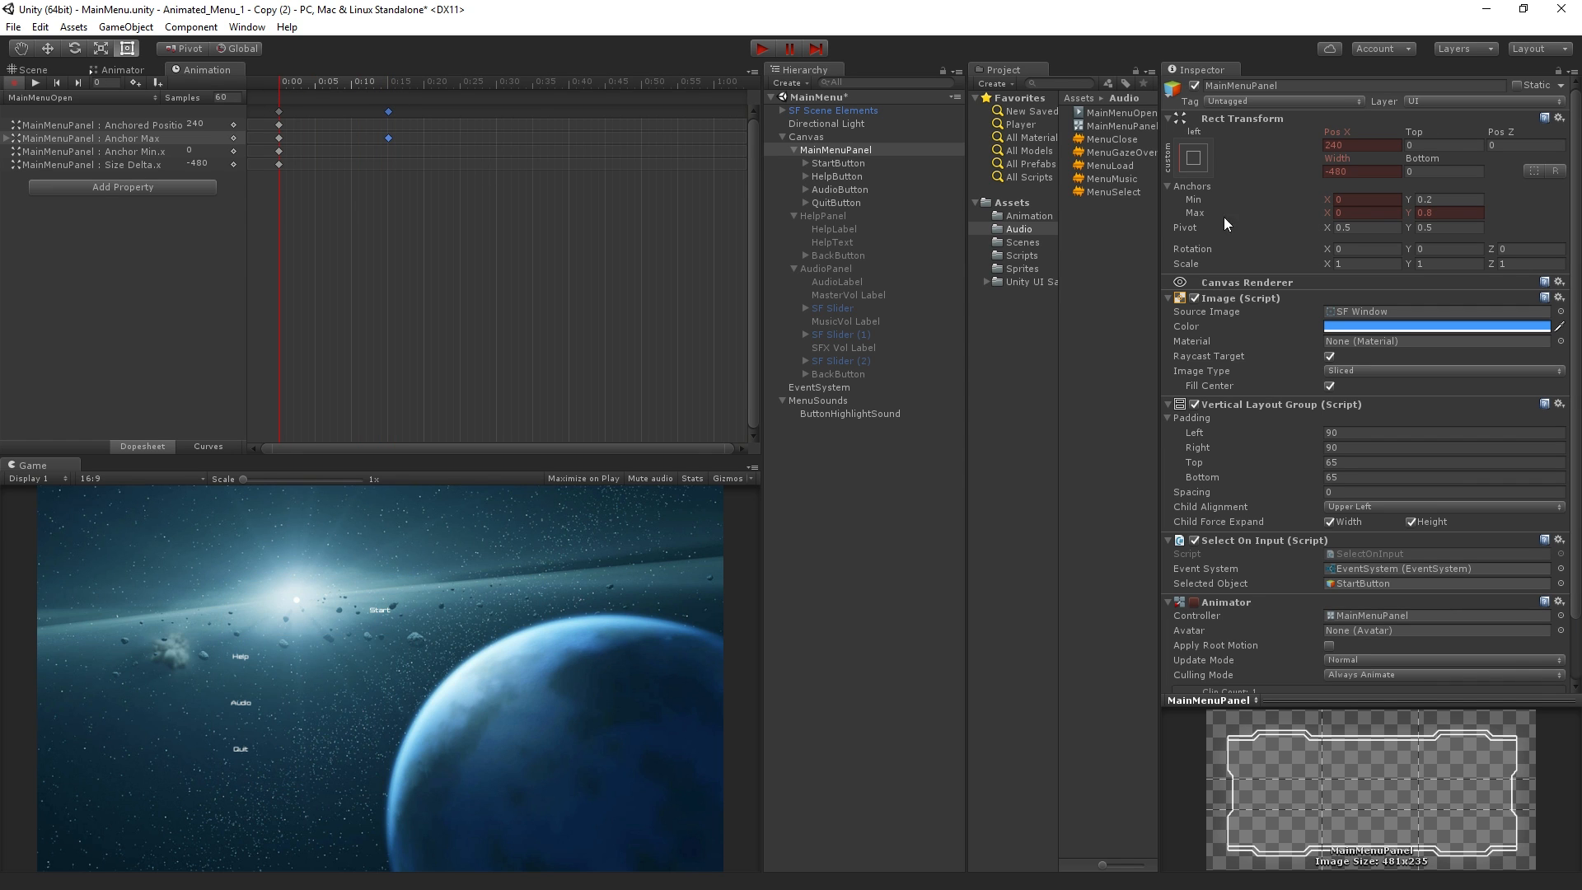
{"action": "type", "text": "0"}
{"action": "key", "text": "Tab"}
{"action": "key", "text": "Tab"}
{"action": "key", "text": "Tab"}
{"action": "type", "text": "0"}
Add a keyframe for MainMenuPanel's Anchor Min.x at 0:15
{"action": "left_click_drag", "start_coordinate": [290, 76], "coordinate": [496, 100]}
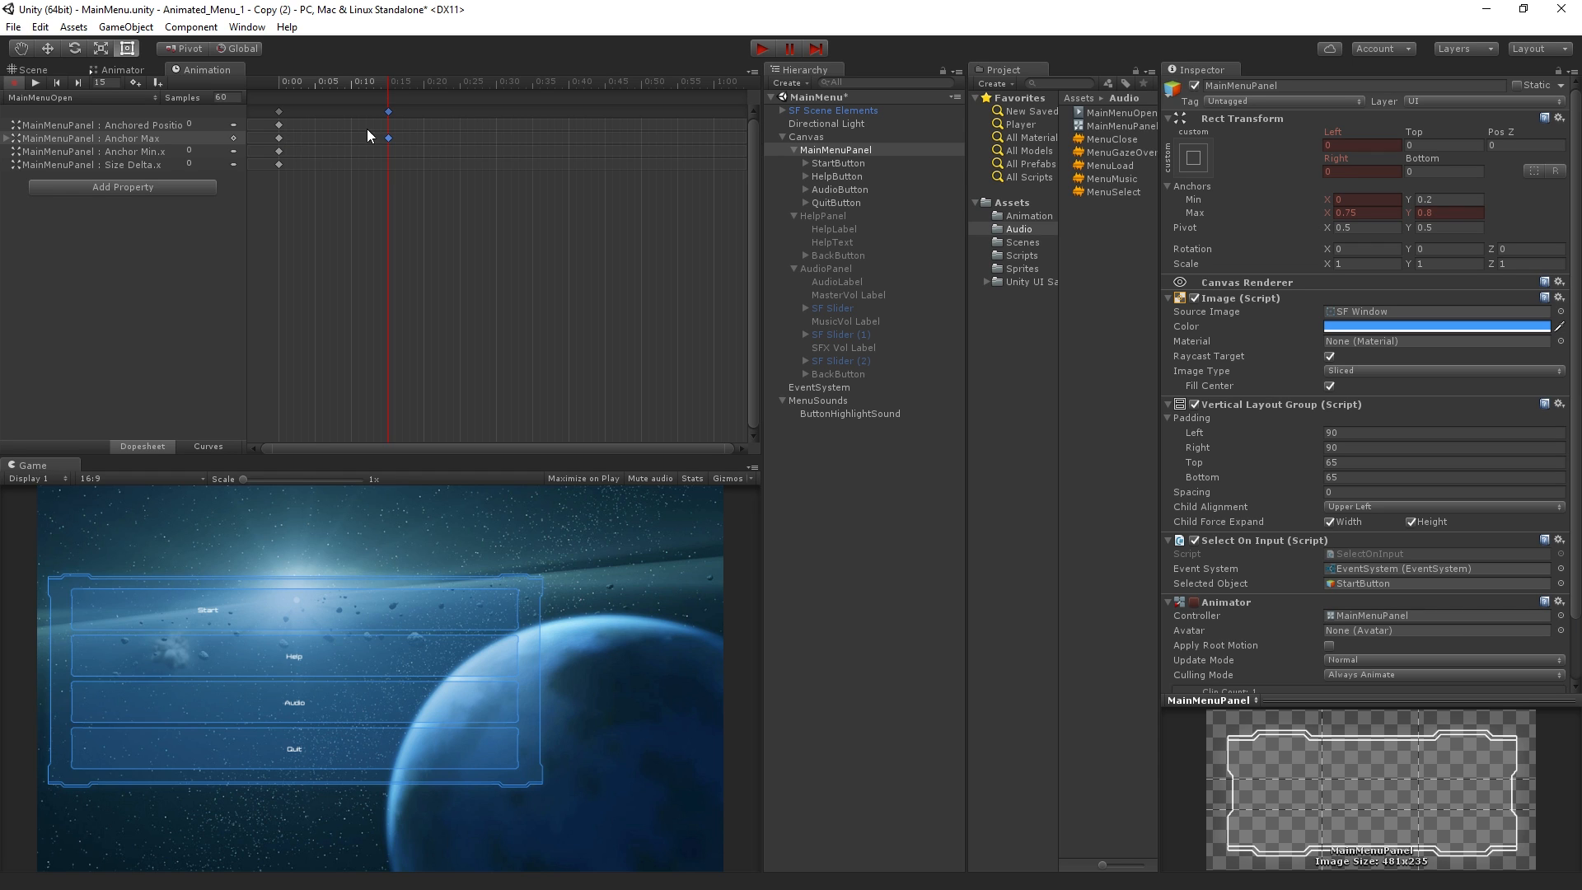
{"action": "right_click", "coordinate": [230, 142]}
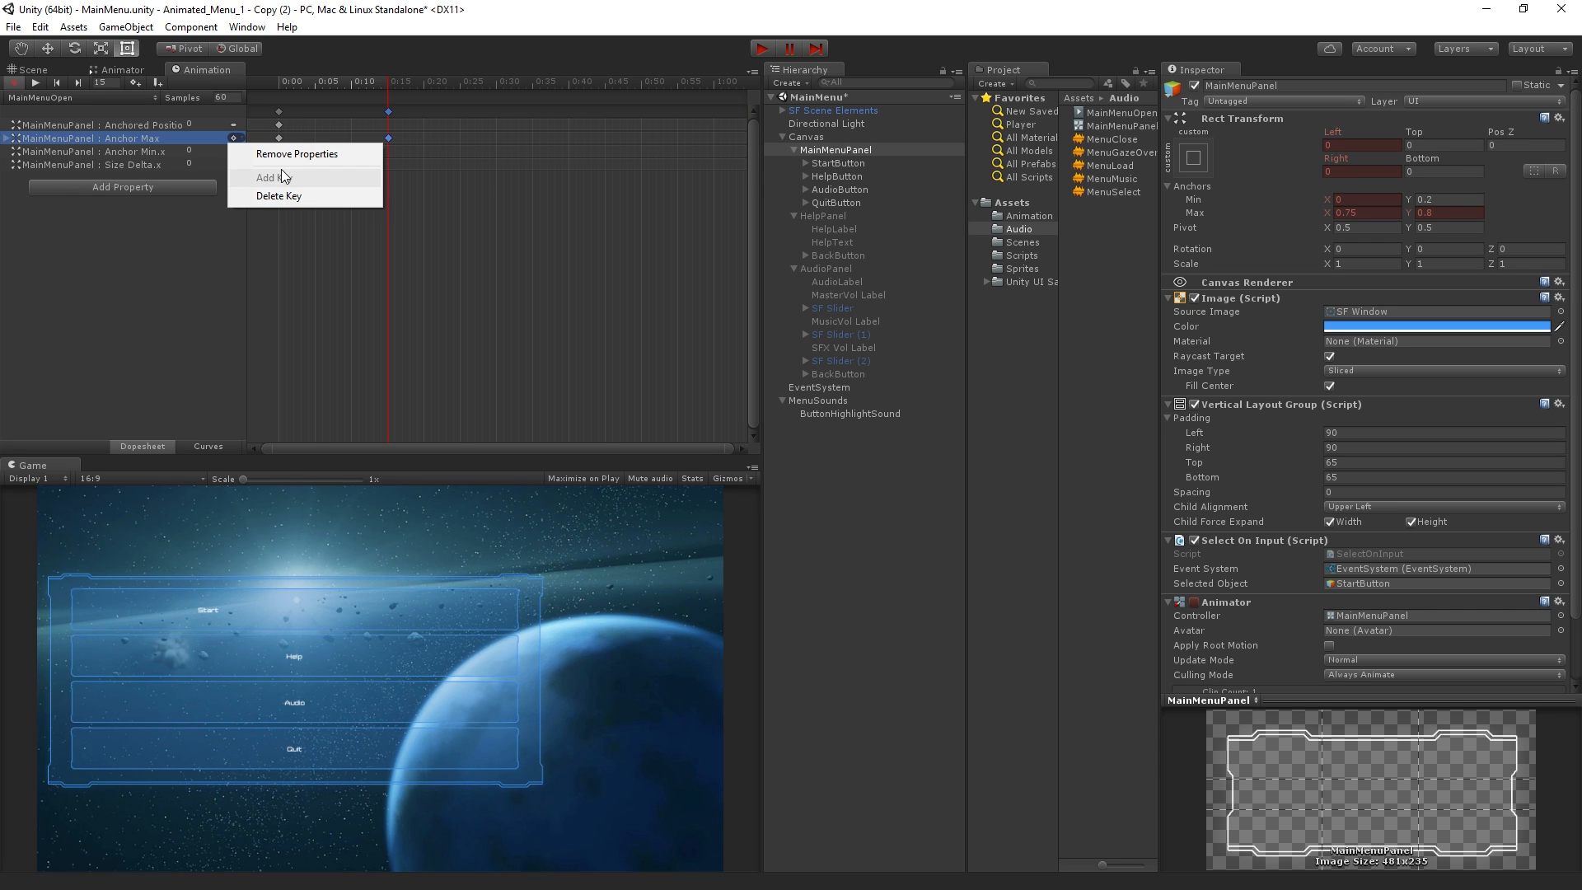
{"action": "left_click", "coordinate": [351, 37]}
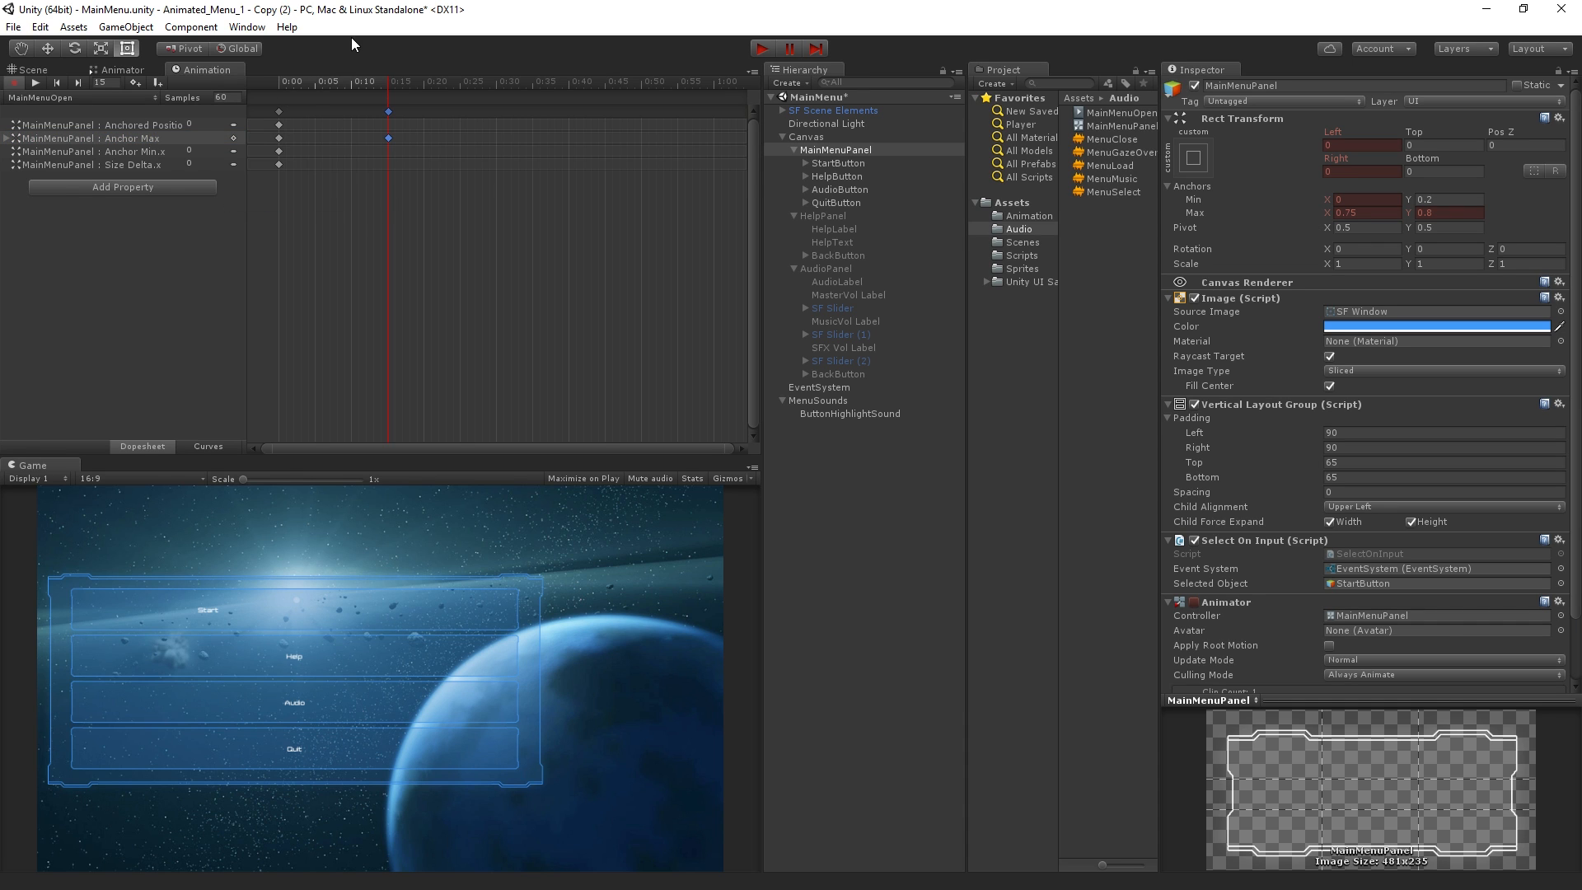
{"action": "right_click", "coordinate": [234, 148]}
{"action": "left_click", "coordinate": [264, 186]}
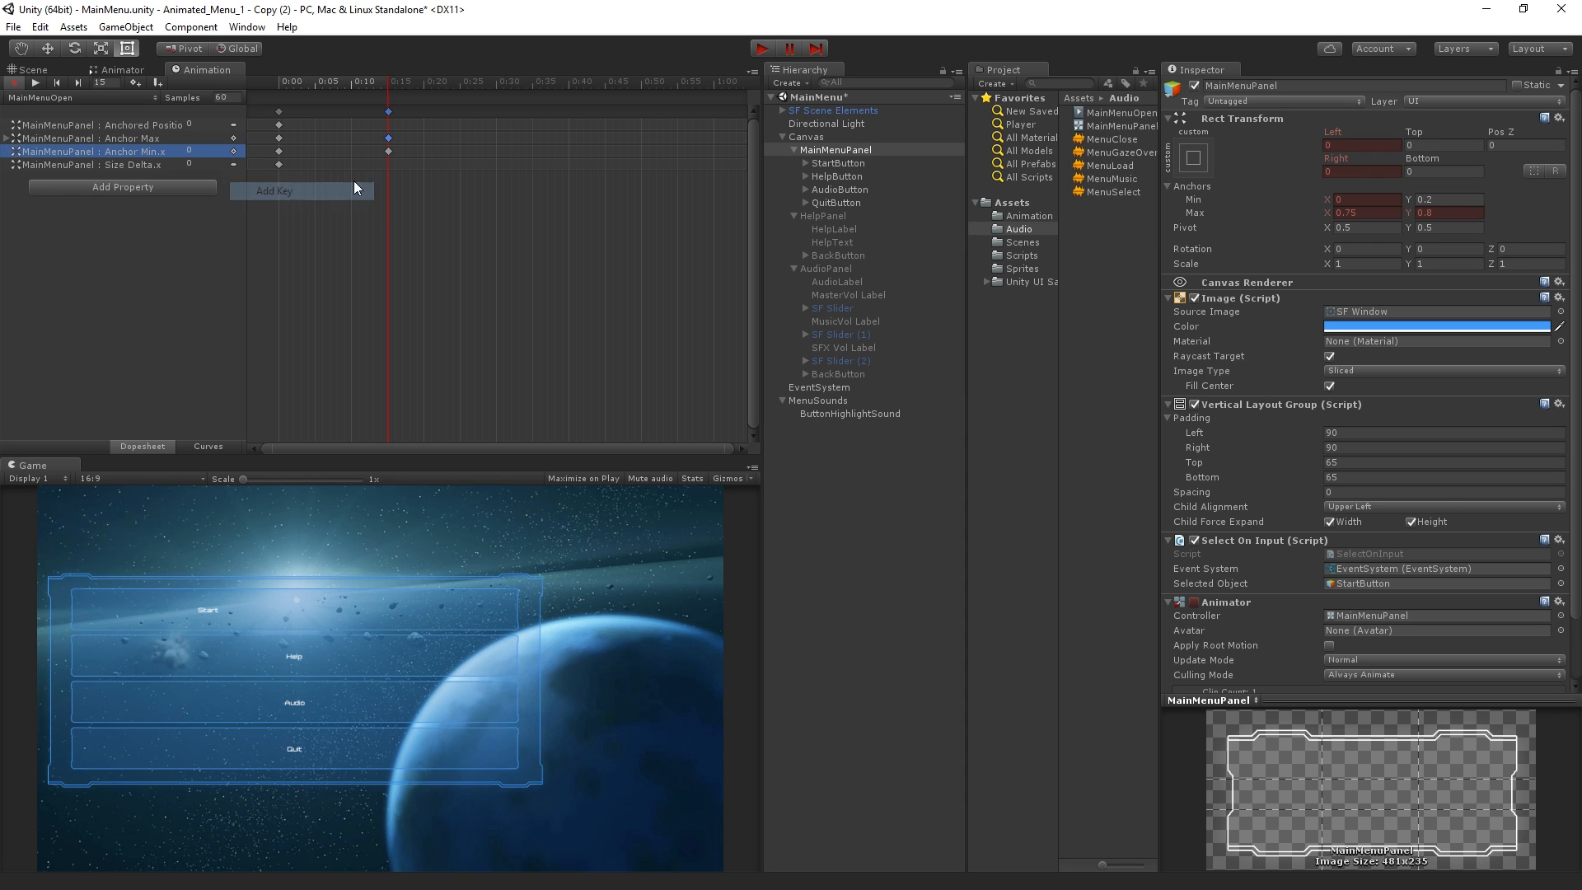
Set the 0:15 keyframe's Anchor Min X to 0.25 and Left offset to 0, and scrub back through the clip
{"action": "left_click", "coordinate": [1381, 200]}
{"action": "type", "text": ".25"}
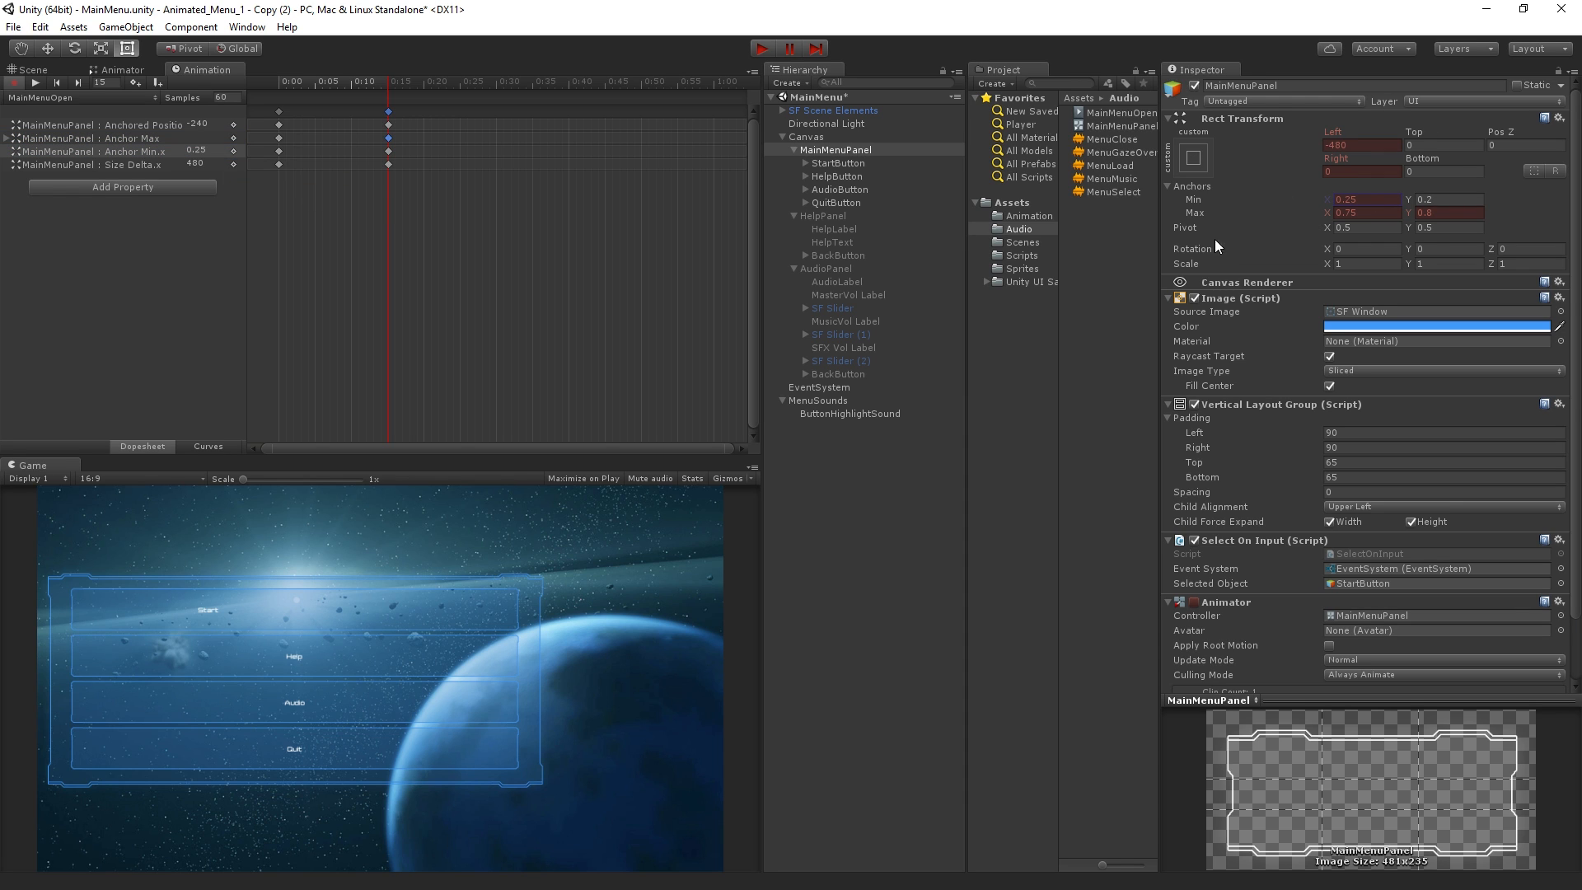
{"action": "left_click", "coordinate": [1358, 145]}
{"action": "type", "text": "0"}
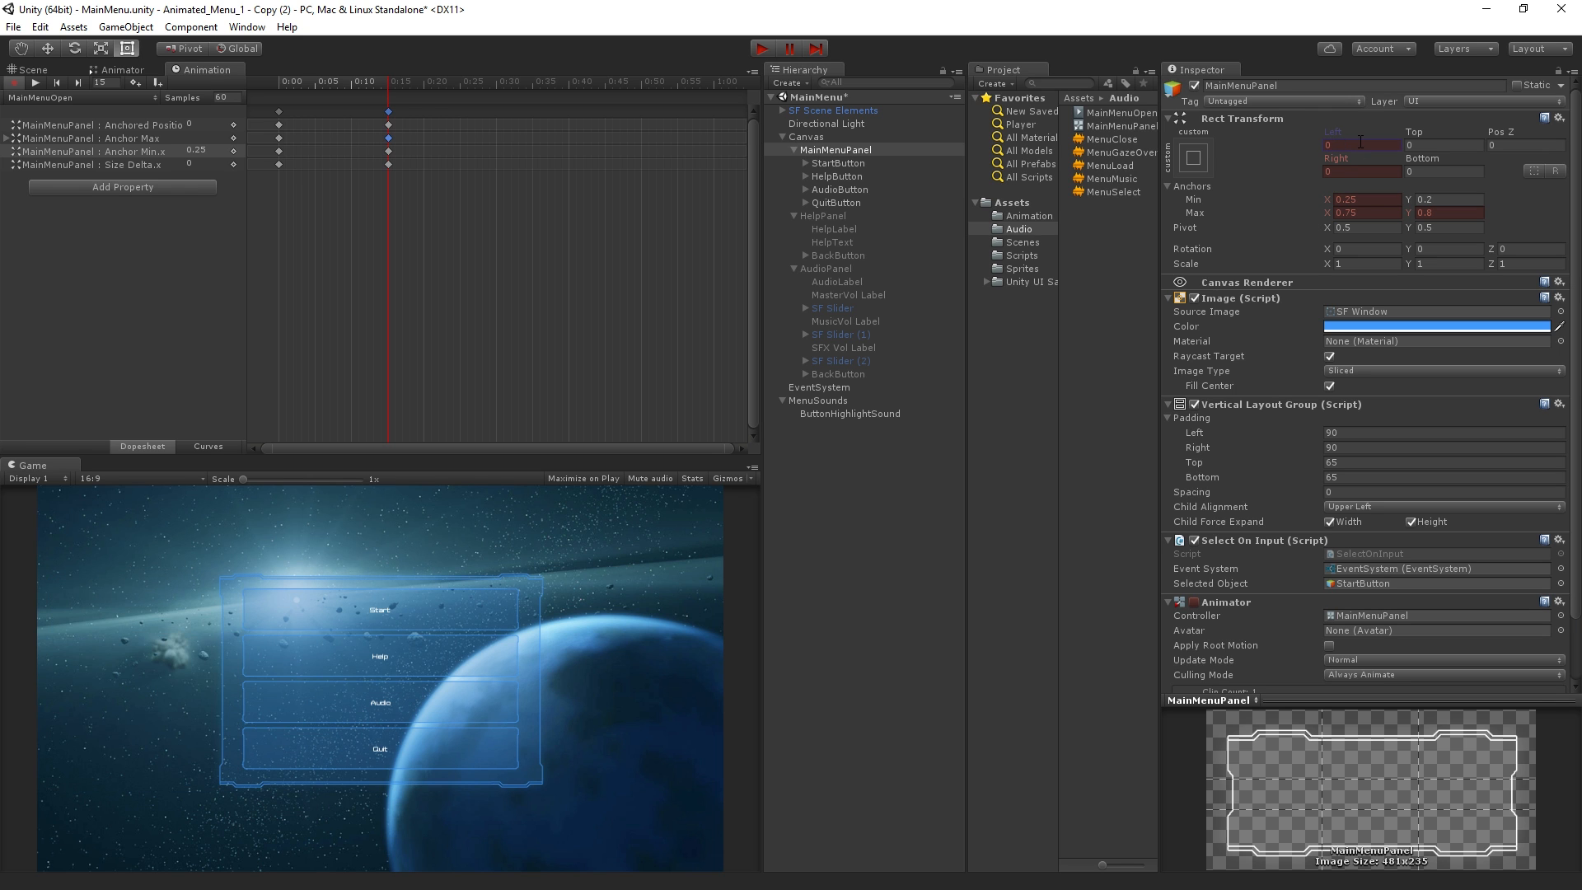
{"action": "left_click_drag", "start_coordinate": [341, 81], "coordinate": [248, 300]}
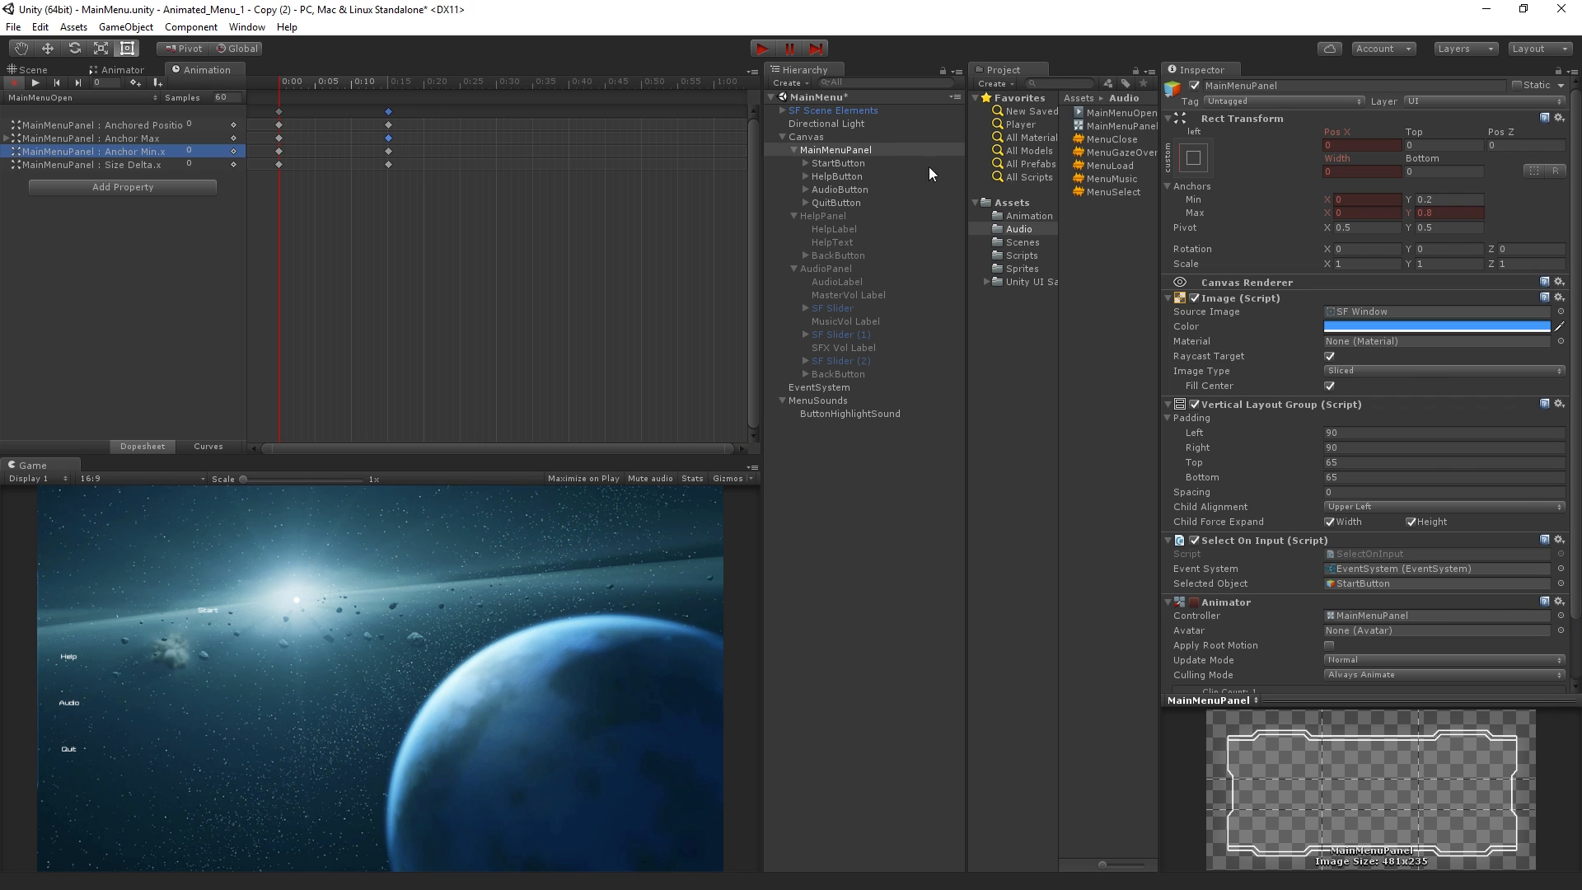
Add a Canvas Group component to MainMenuPanel
{"action": "left_click", "coordinate": [882, 151]}
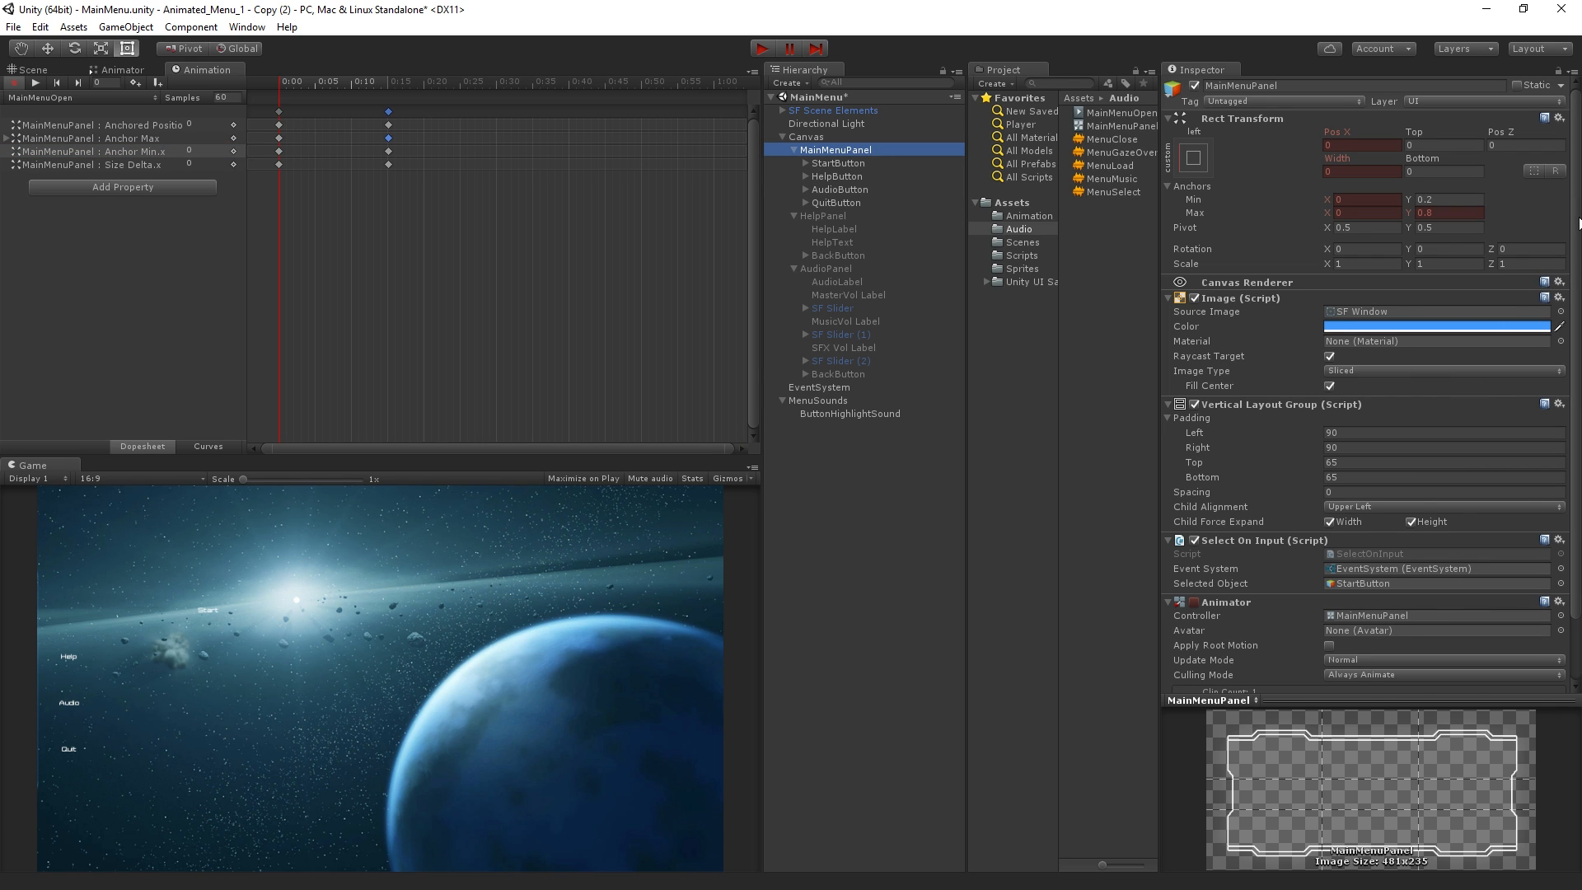
{"action": "scroll", "coordinate": [1522, 378], "scroll_direction": "down", "scroll_amount": 3}
{"action": "left_click", "coordinate": [1328, 677]}
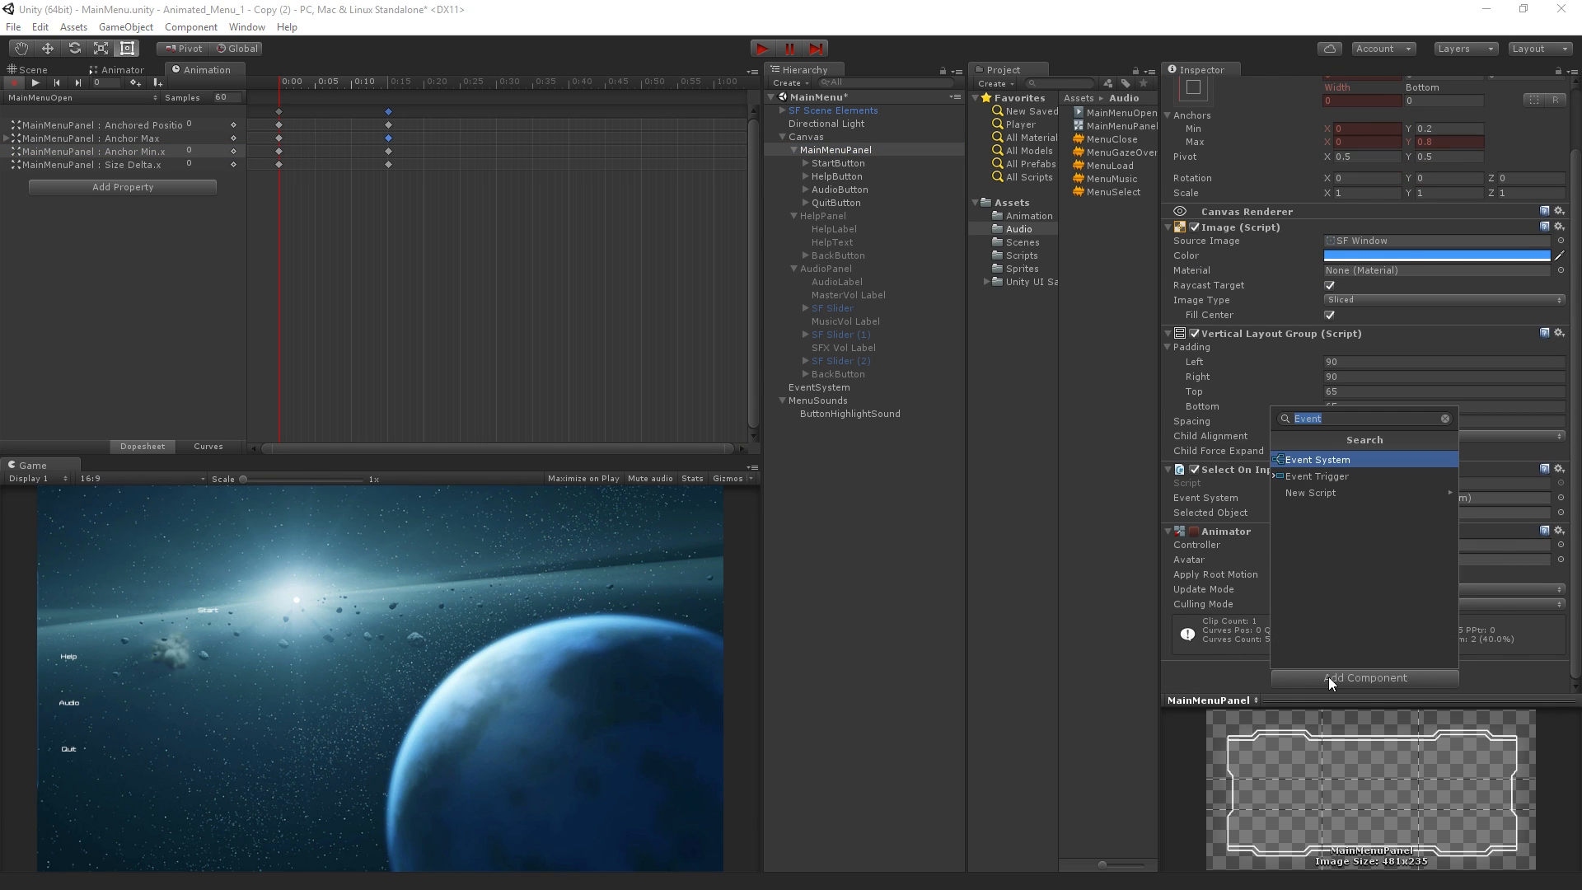
{"action": "type", "text": "Canv"}
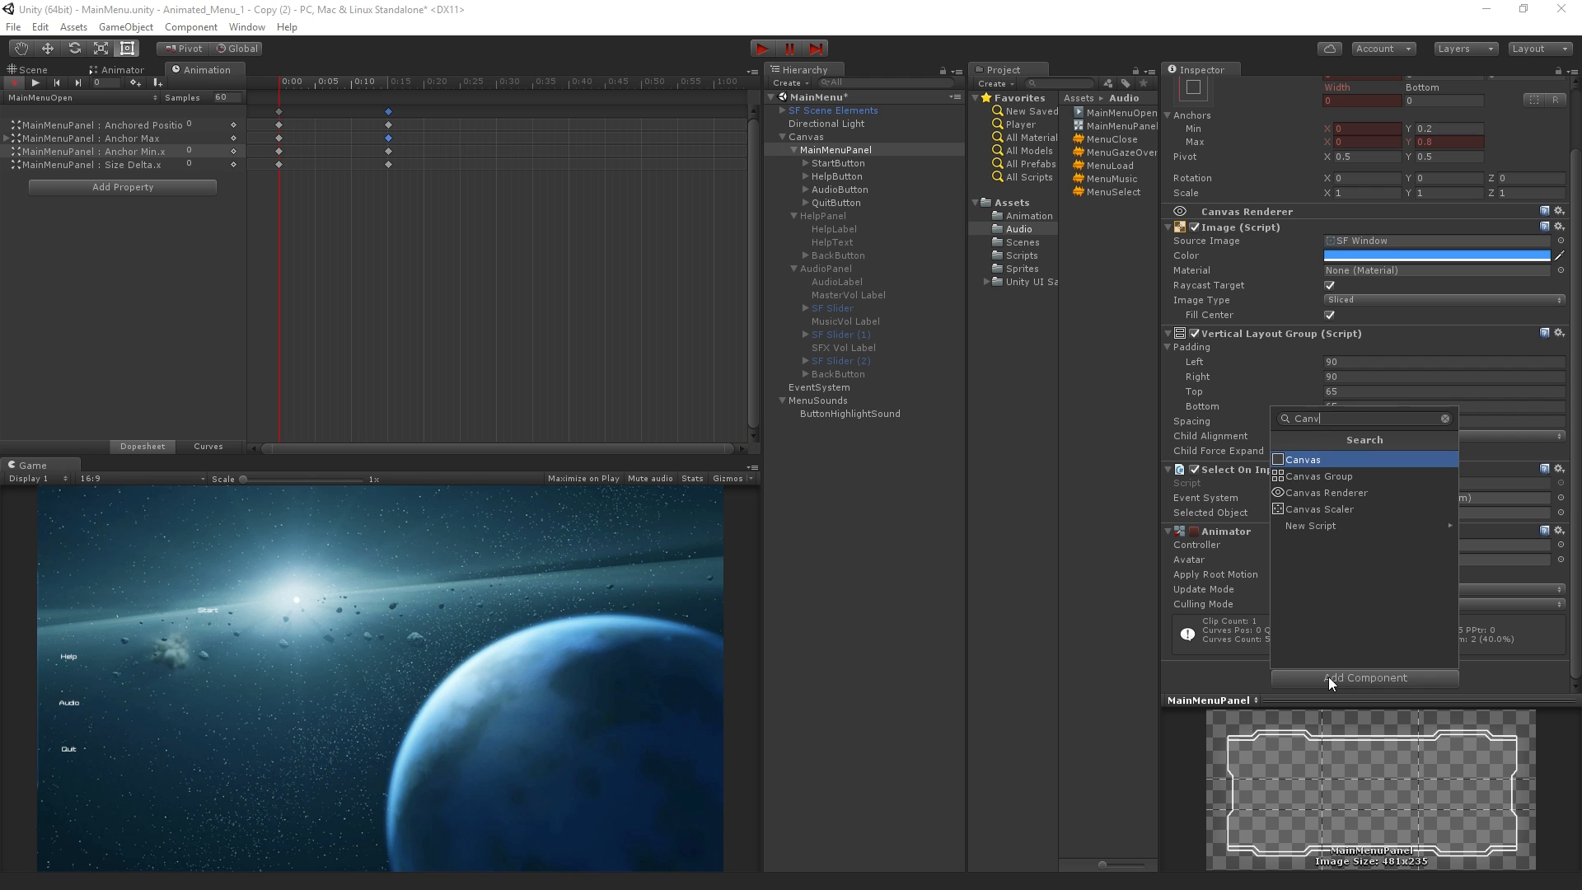
{"action": "key", "text": "Down"}
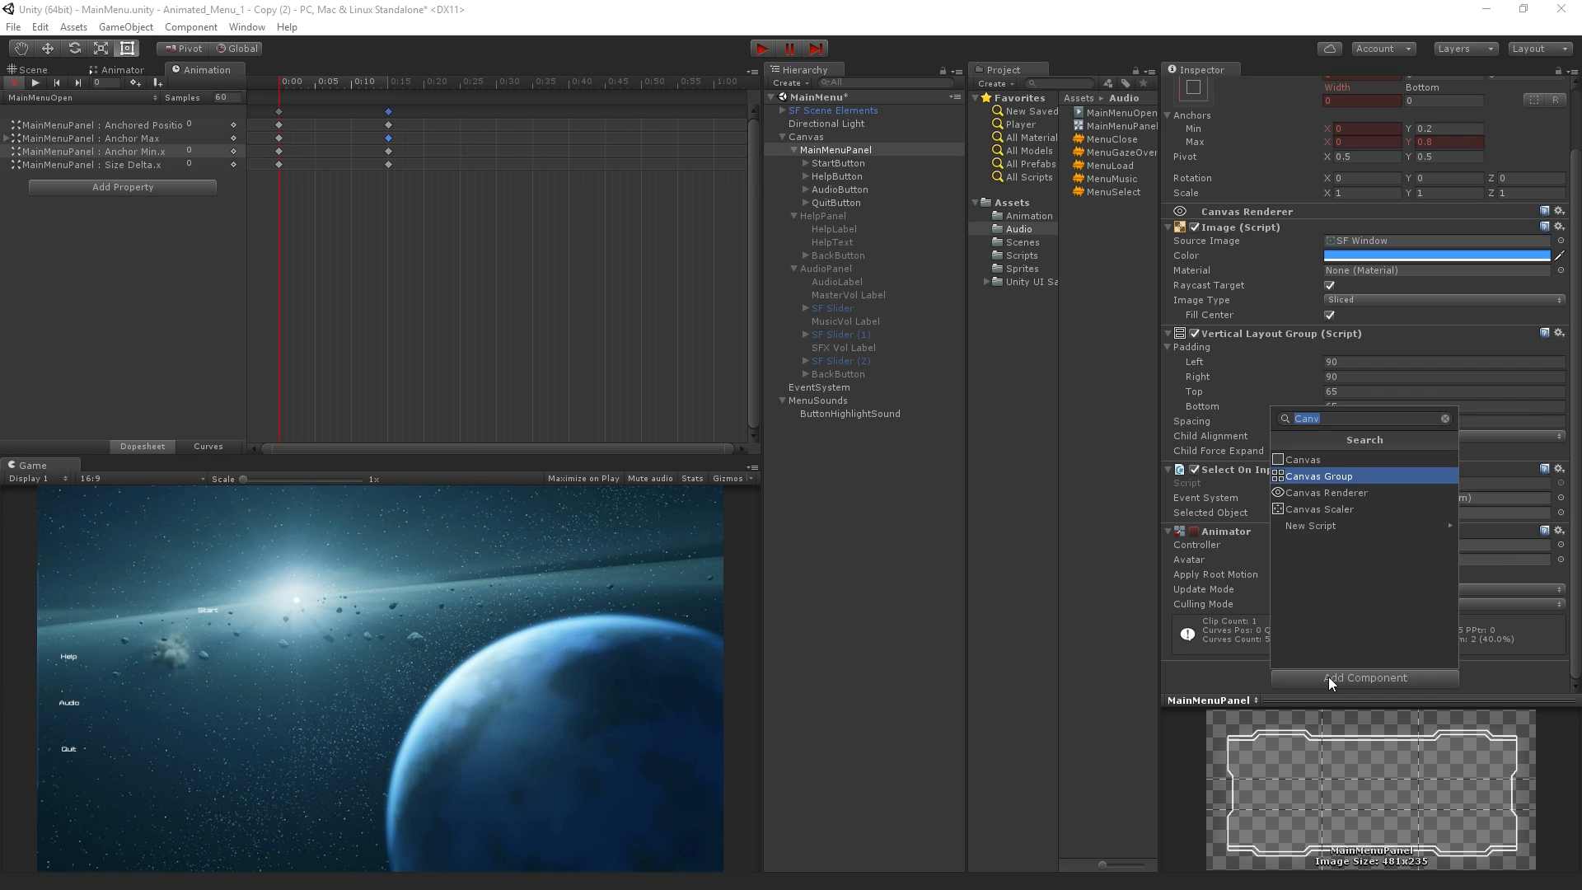
{"action": "left_click", "coordinate": [1361, 476]}
{"action": "scroll", "coordinate": [1378, 566], "scroll_direction": "down", "scroll_amount": 3}
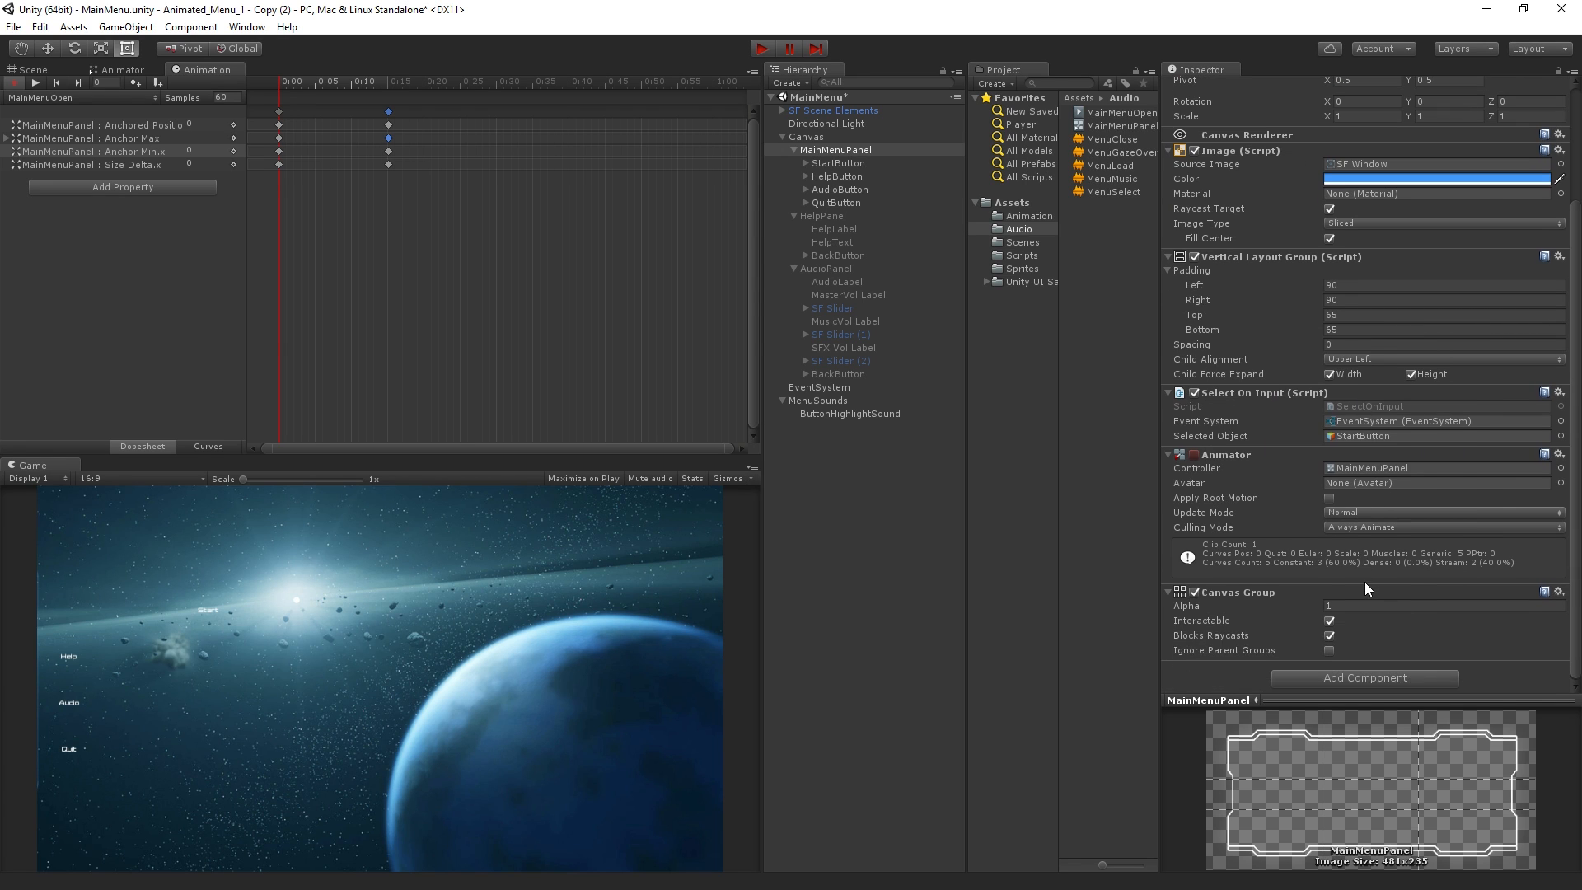
Animate the Canvas Group's Alpha from 0 on the first frame to 1 at 0:15, and scrub through the fade
{"action": "left_click", "coordinate": [1349, 604]}
{"action": "left_click_drag", "start_coordinate": [366, 77], "coordinate": [385, 86]}
{"action": "mouse_move", "coordinate": [1318, 604]}
{"action": "left_mouse_down"}
{"action": "mouse_move", "coordinate": [1323, 638]}
{"action": "mouse_move", "coordinate": [1323, 606]}
{"action": "left_mouse_up"}
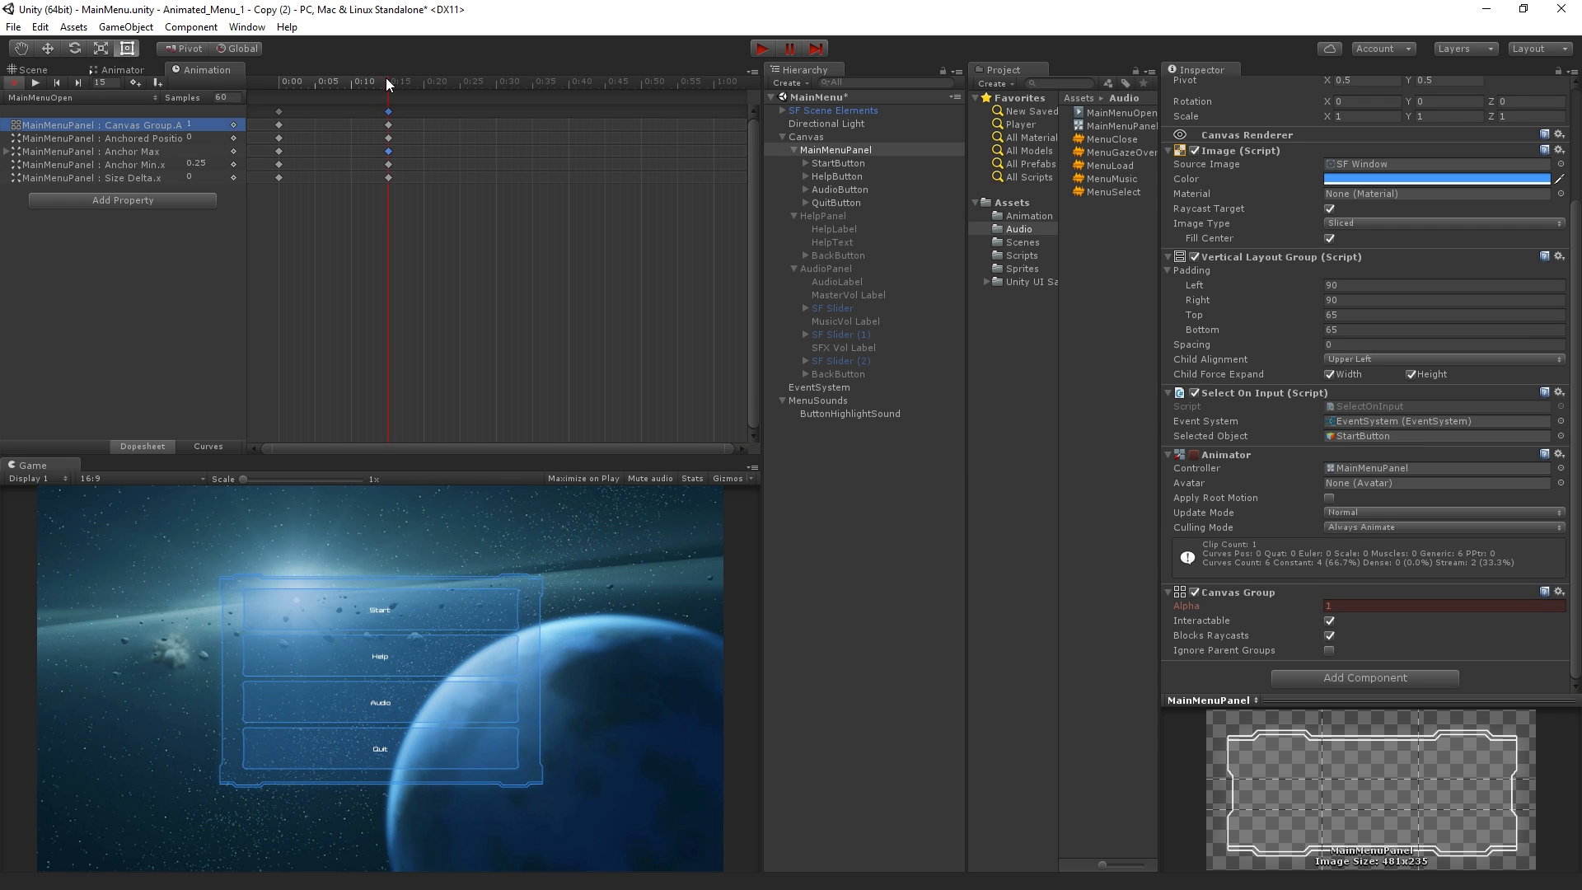
{"action": "left_click_drag", "start_coordinate": [387, 78], "coordinate": [269, 94]}
{"action": "left_click", "coordinate": [1352, 606]}
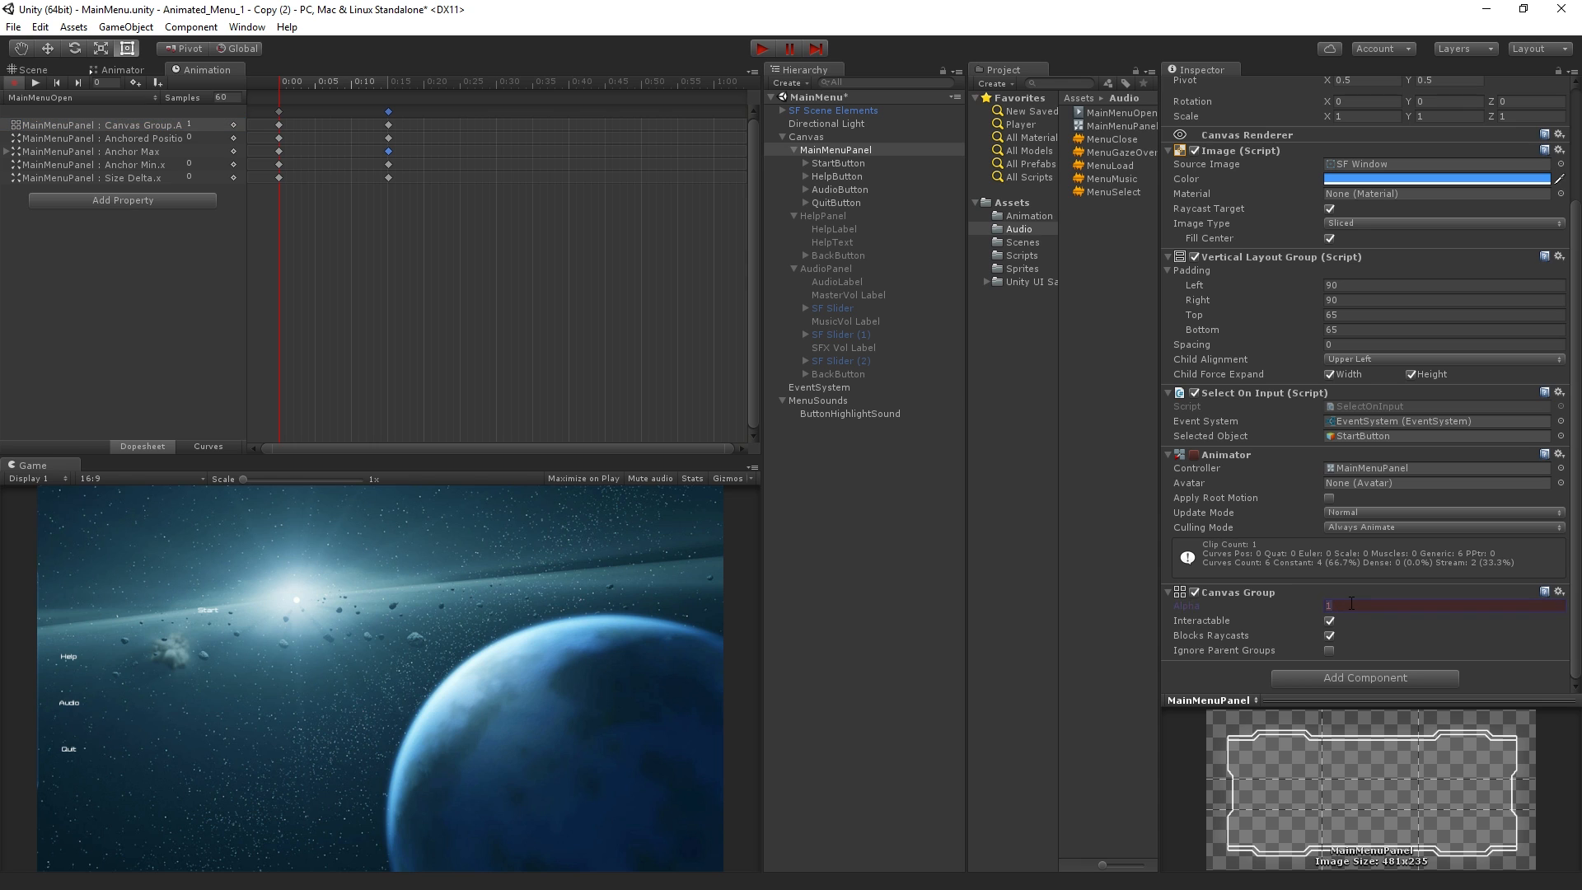
{"action": "type", "text": "0"}
{"action": "left_click_drag", "start_coordinate": [277, 76], "coordinate": [403, 179]}
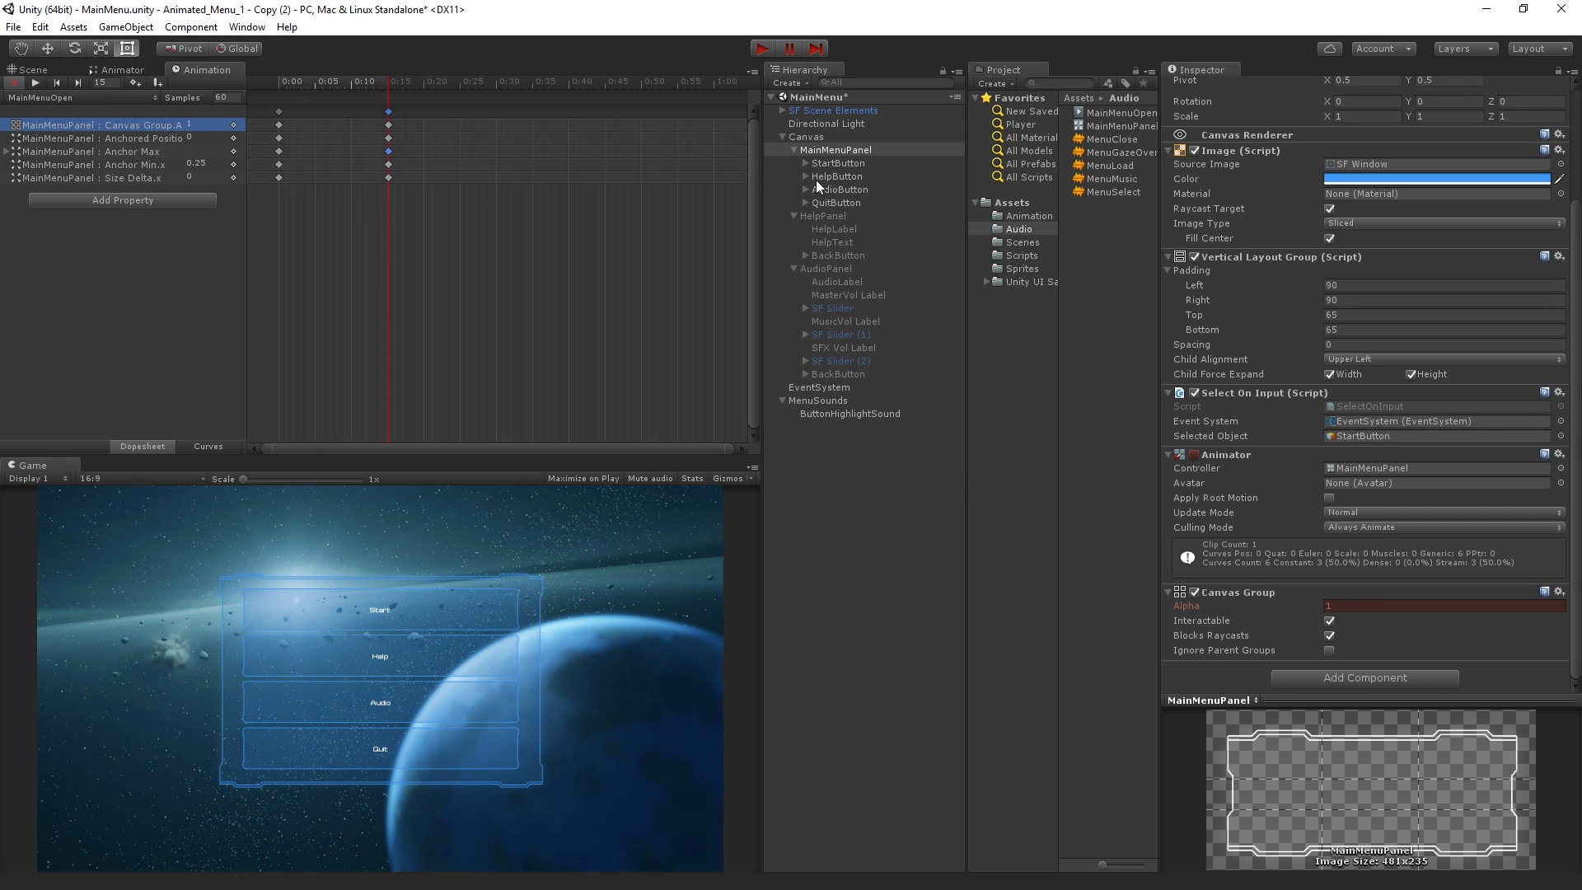
Inspect the MainMenuOpen state in MainMenuPanel's Animator graph and briefly play-test the menu
{"action": "left_click", "coordinate": [122, 70]}
{"action": "left_click_drag", "start_coordinate": [394, 222], "coordinate": [528, 272]}
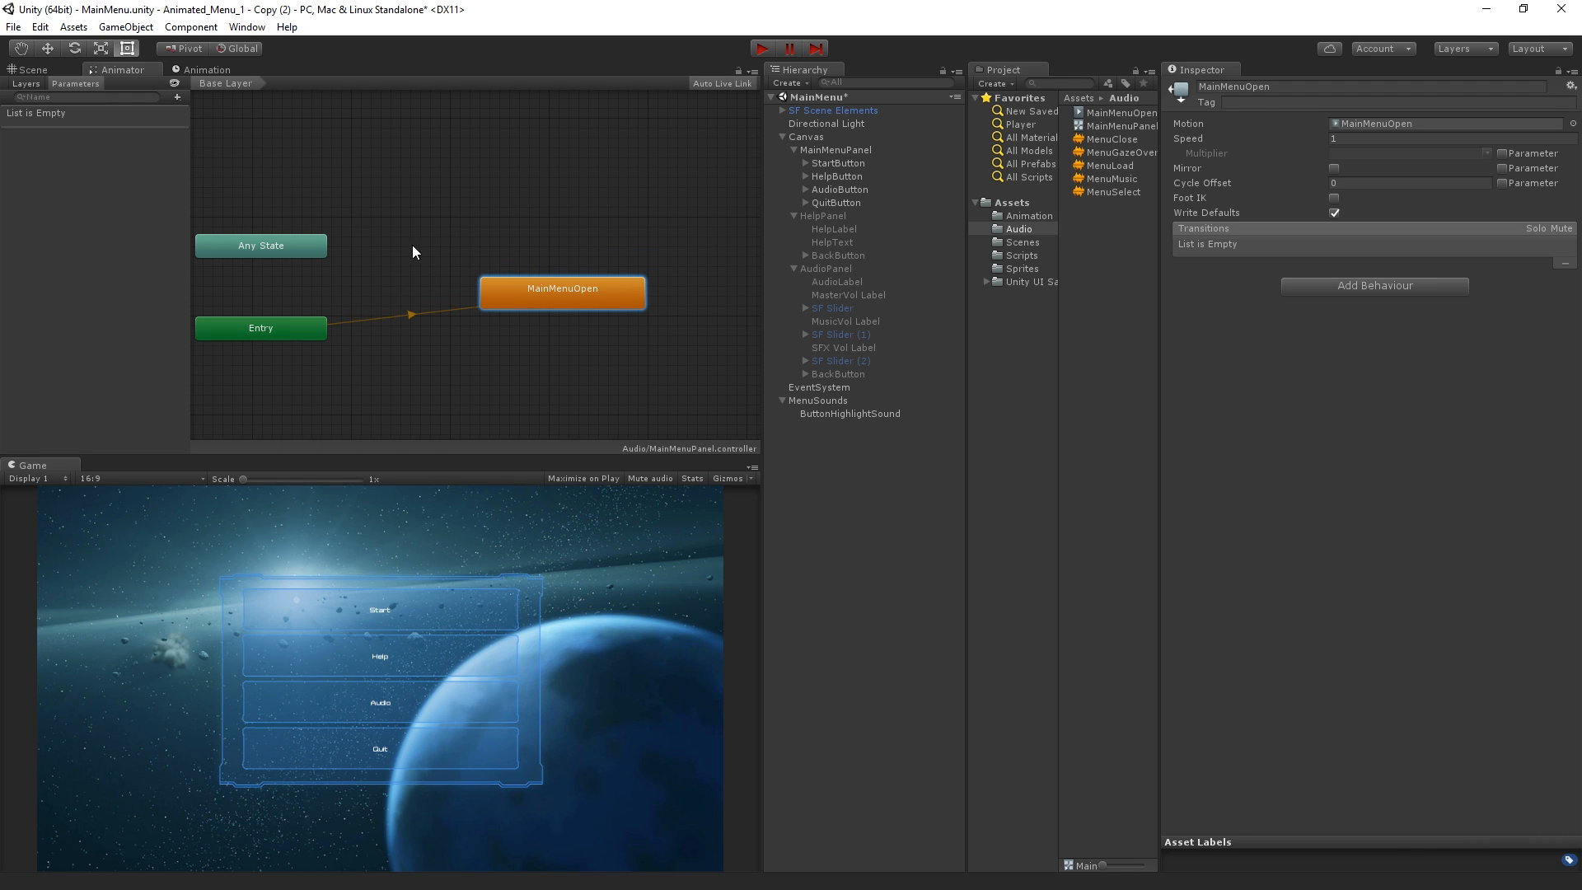
{"action": "left_click", "coordinate": [763, 47]}
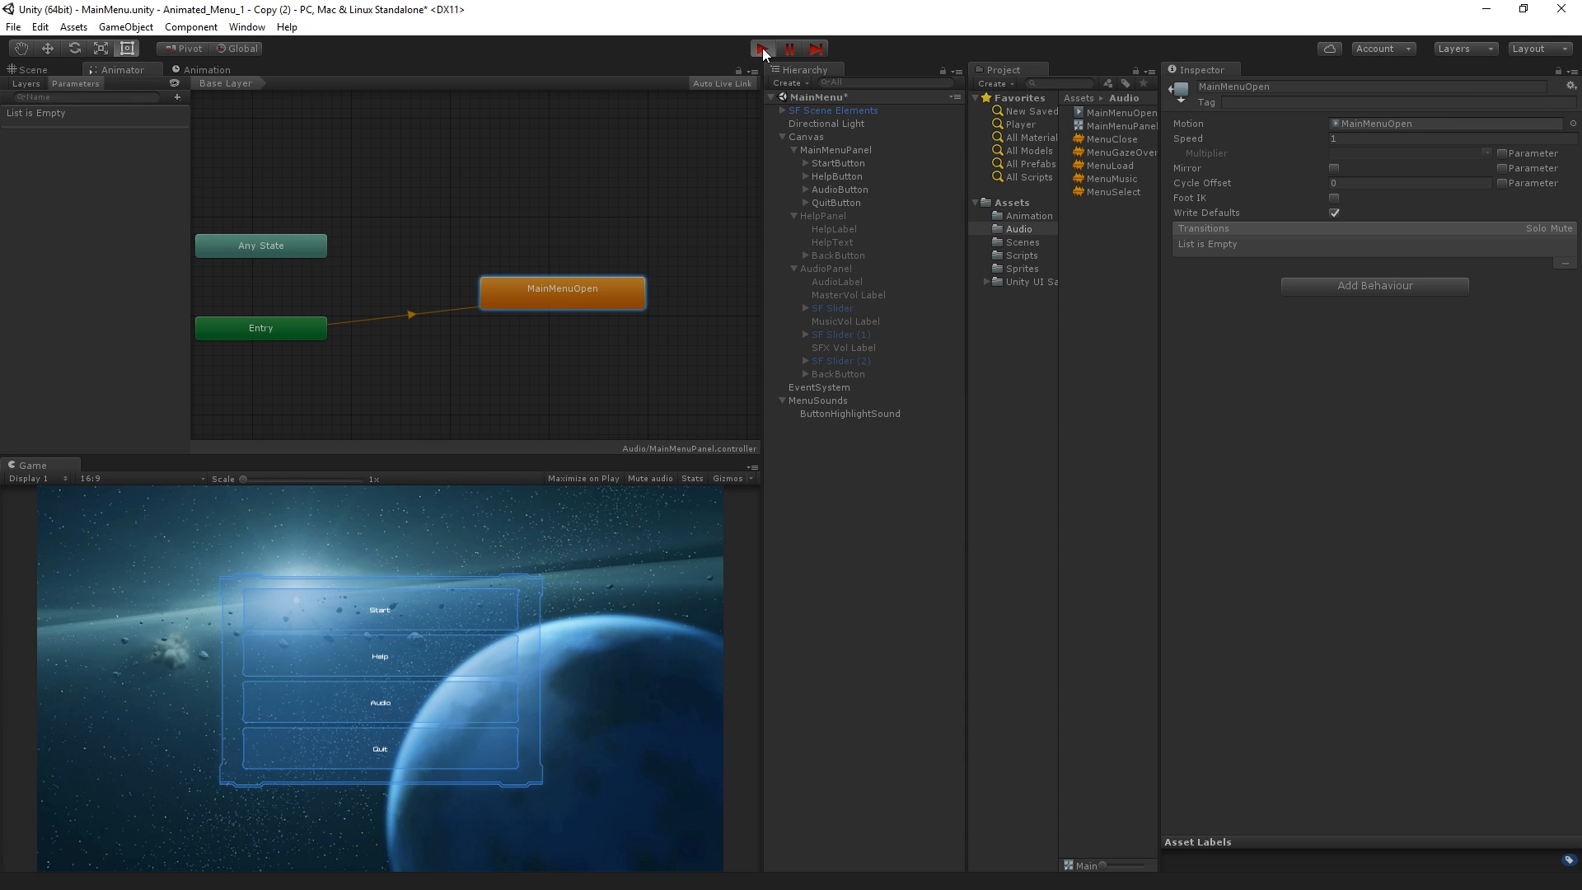
{"action": "left_click", "coordinate": [763, 48]}
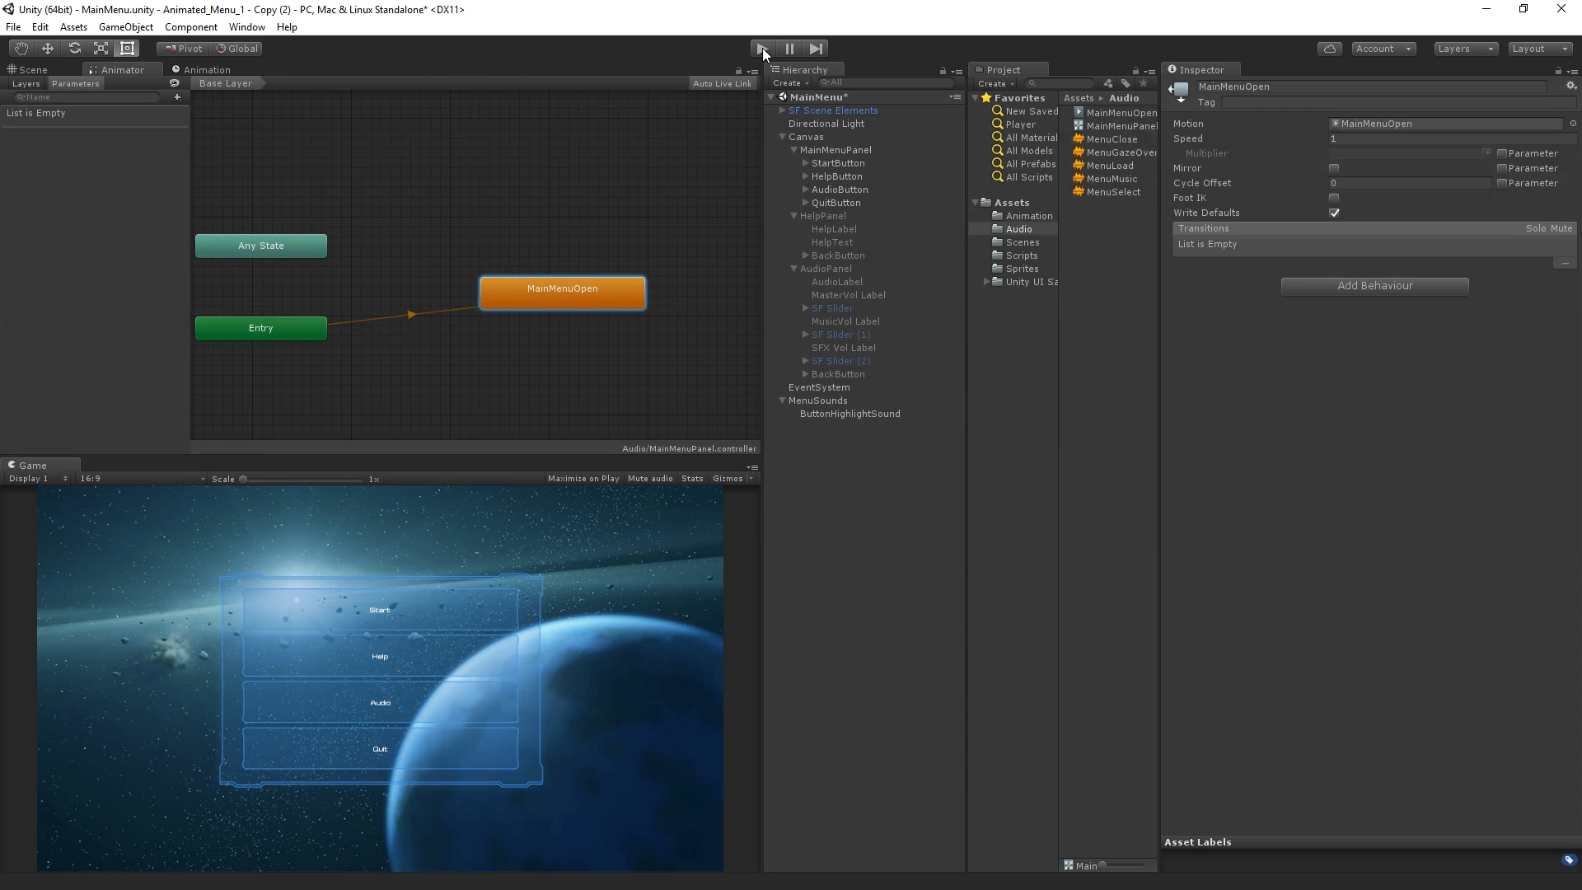
Move the MainMenuOpen clip and the MainMenuPanel controller from the Audio folder into the Animation folder
{"action": "left_click", "coordinate": [1143, 117]}
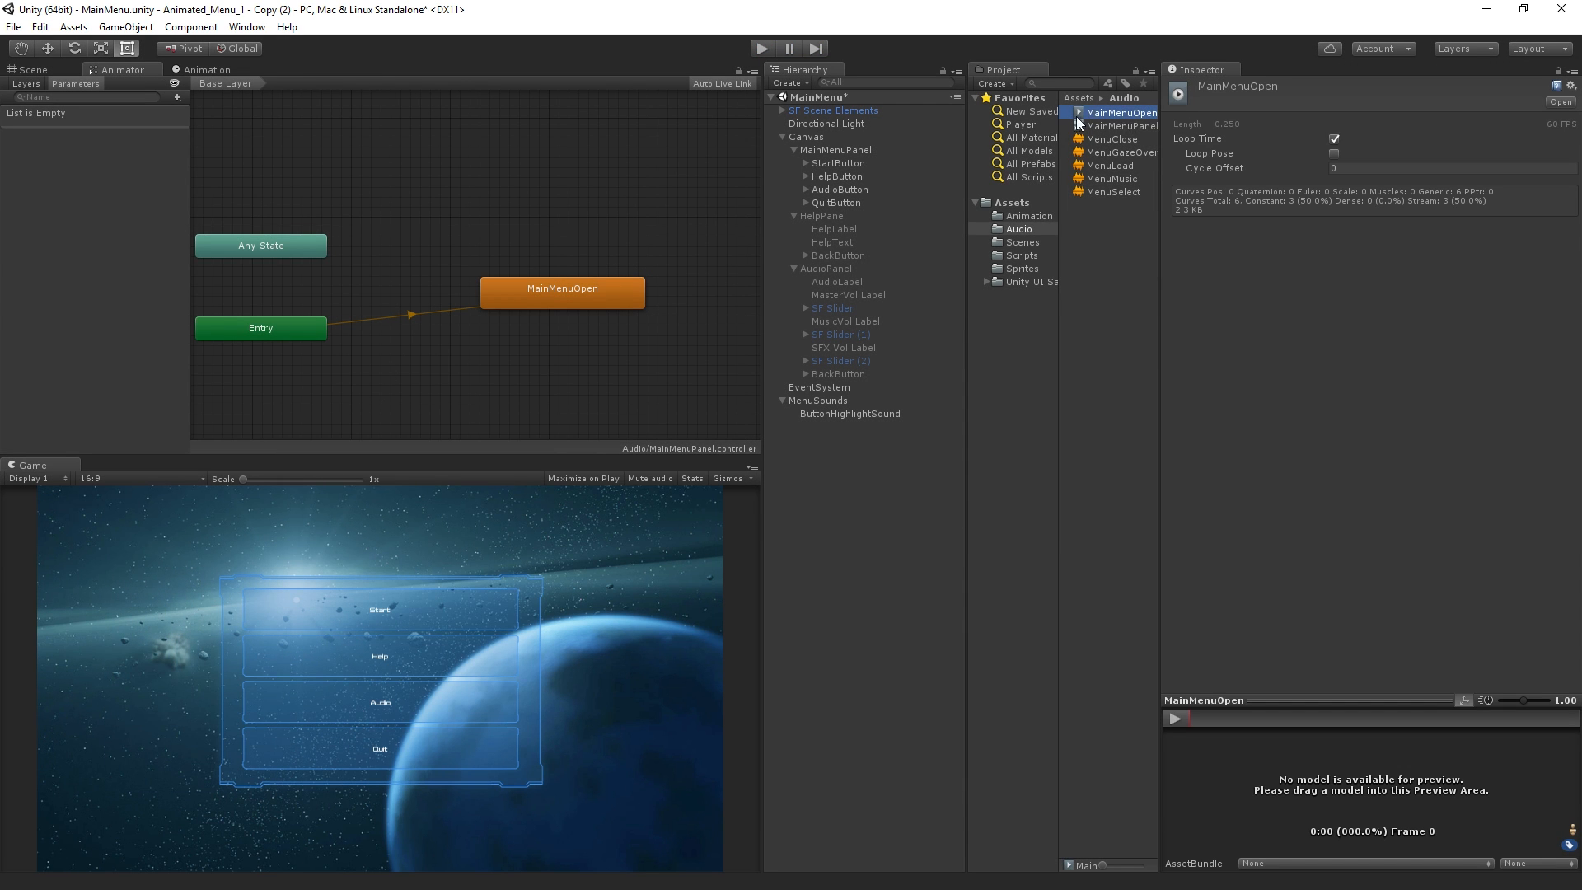
{"action": "left_click", "coordinate": [1119, 126], "text": "ctrl"}
{"action": "left_click_drag", "start_coordinate": [1120, 119], "coordinate": [1036, 214]}
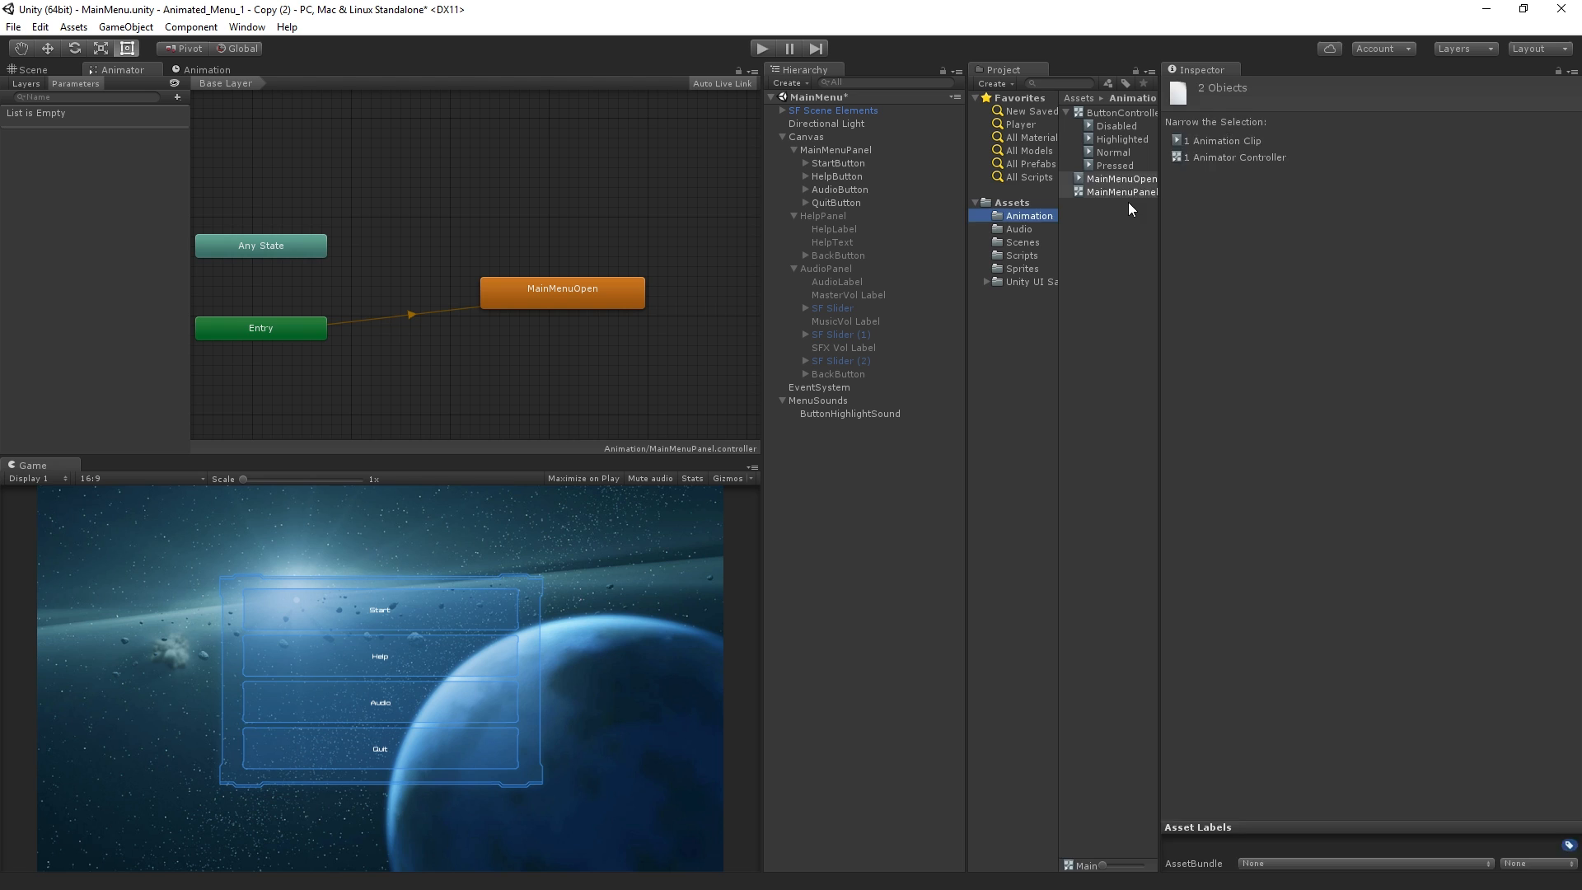
Turn off Loop Time for the MainMenuOpen animation clip
{"action": "left_click", "coordinate": [1141, 180]}
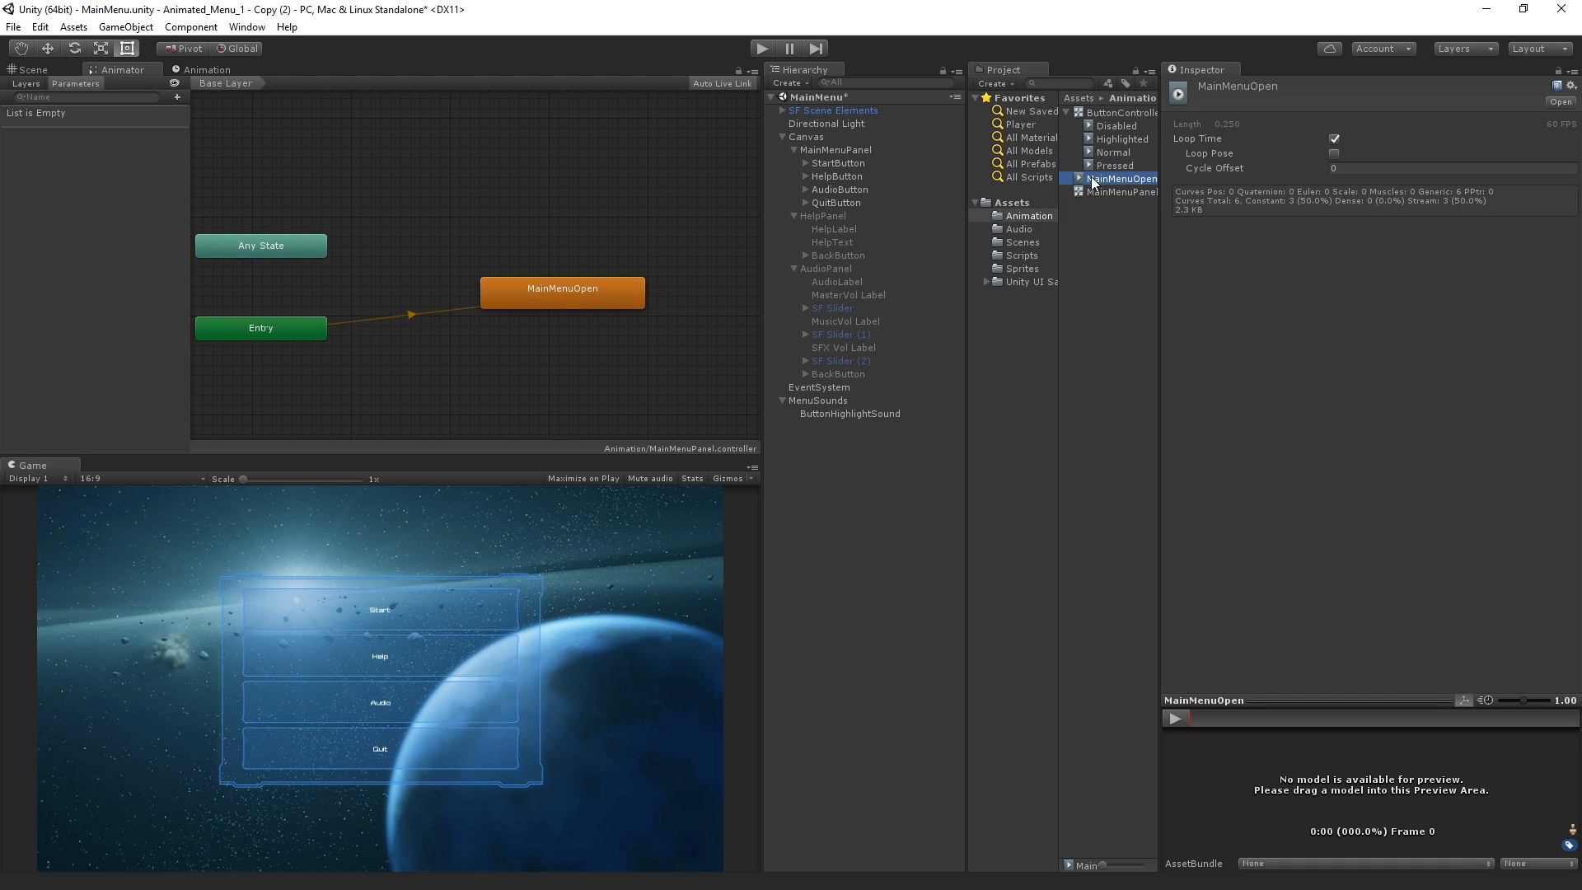
{"action": "left_click", "coordinate": [1334, 139]}
{"action": "left_click", "coordinate": [1334, 139]}
Play-test the scene to check the menu's opening animation, and stop it
{"action": "left_click", "coordinate": [761, 48]}
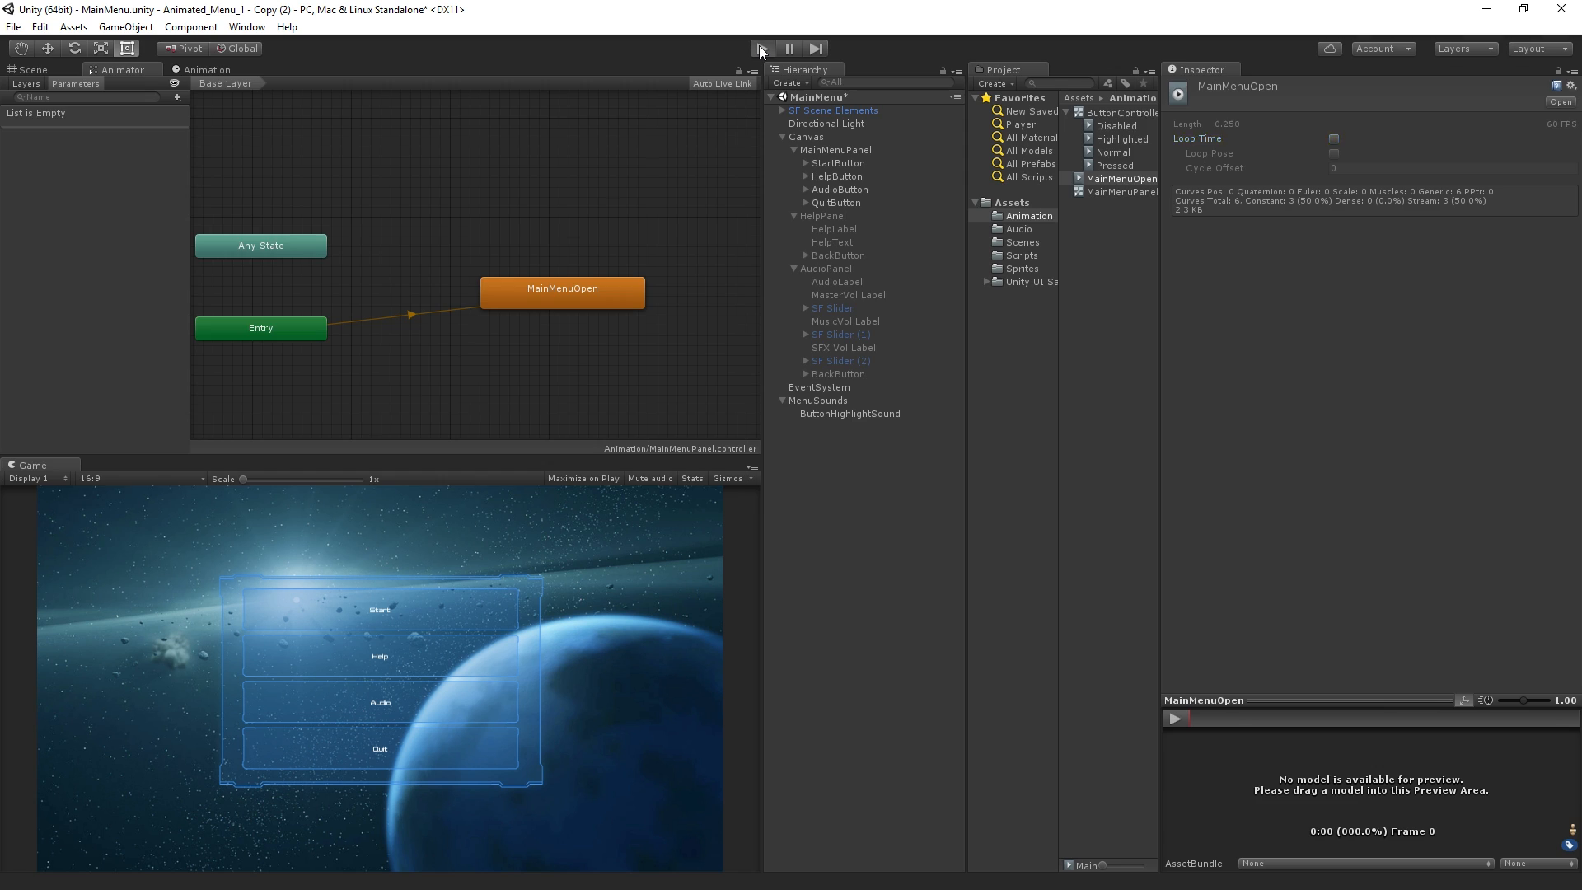
{"action": "left_click", "coordinate": [761, 48]}
{"action": "left_click", "coordinate": [760, 48]}
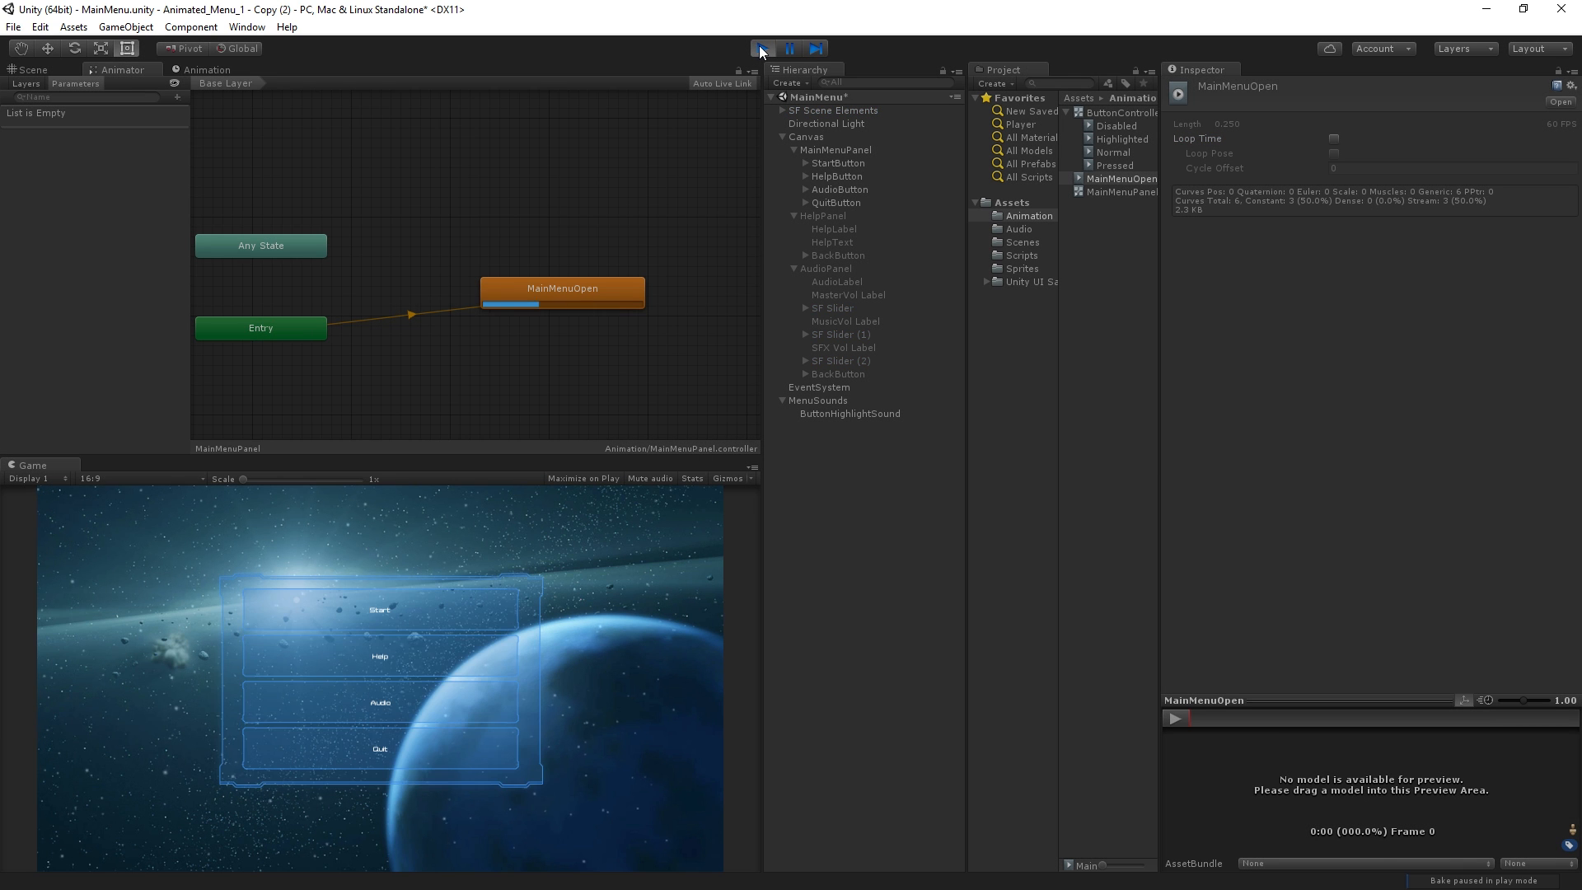
{"action": "left_click", "coordinate": [761, 48]}
Enable Maximize on Play for the Game view, and run the opening animation at full size before stopping
{"action": "left_click", "coordinate": [578, 481]}
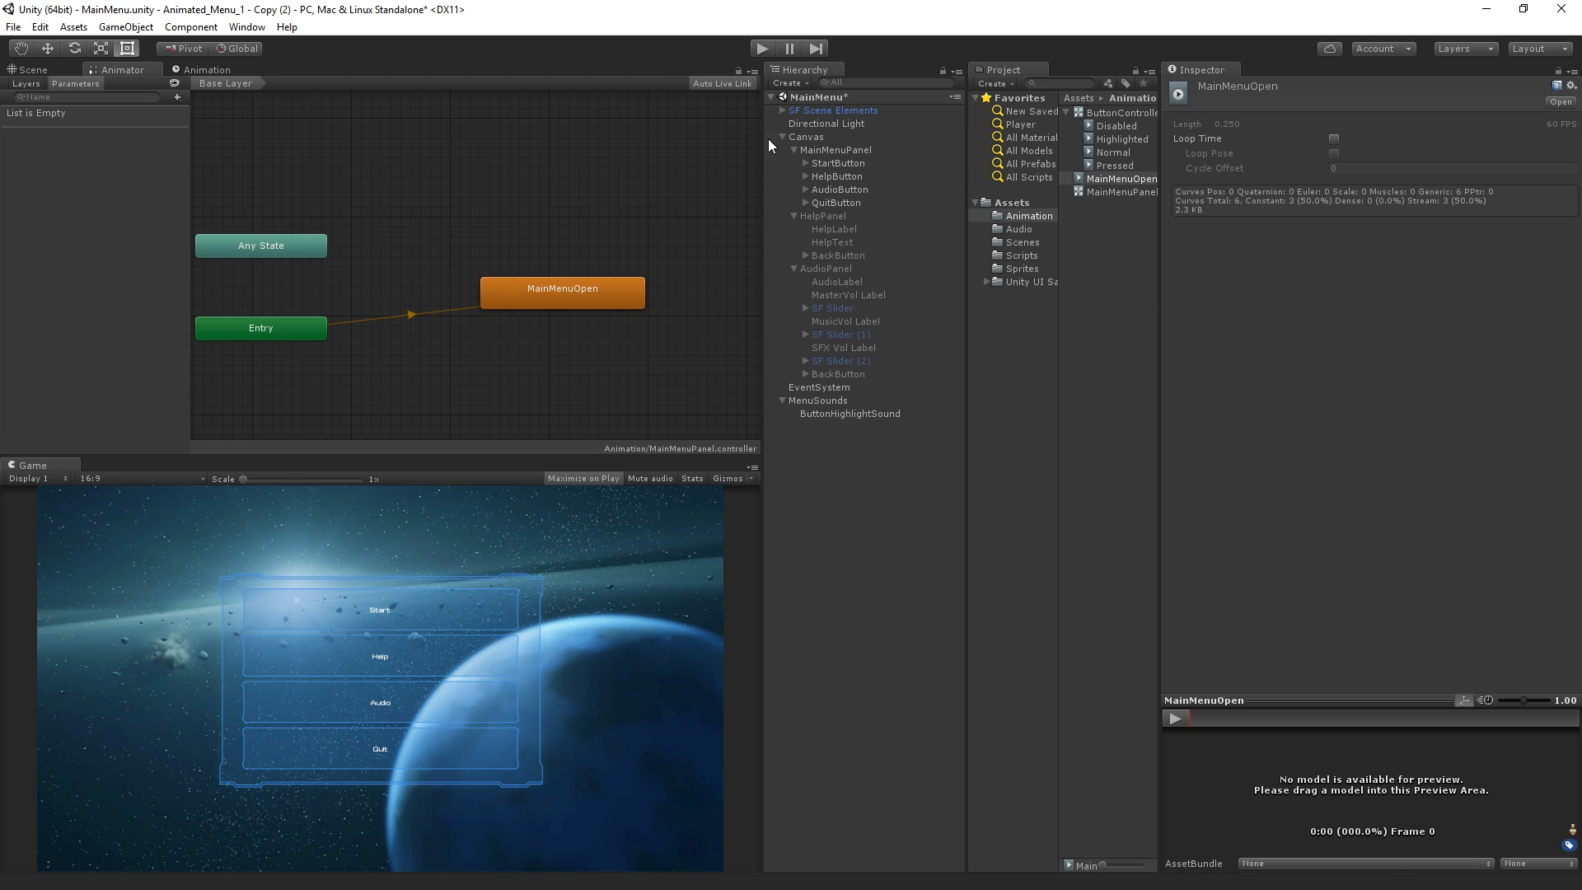
{"action": "left_click", "coordinate": [767, 47]}
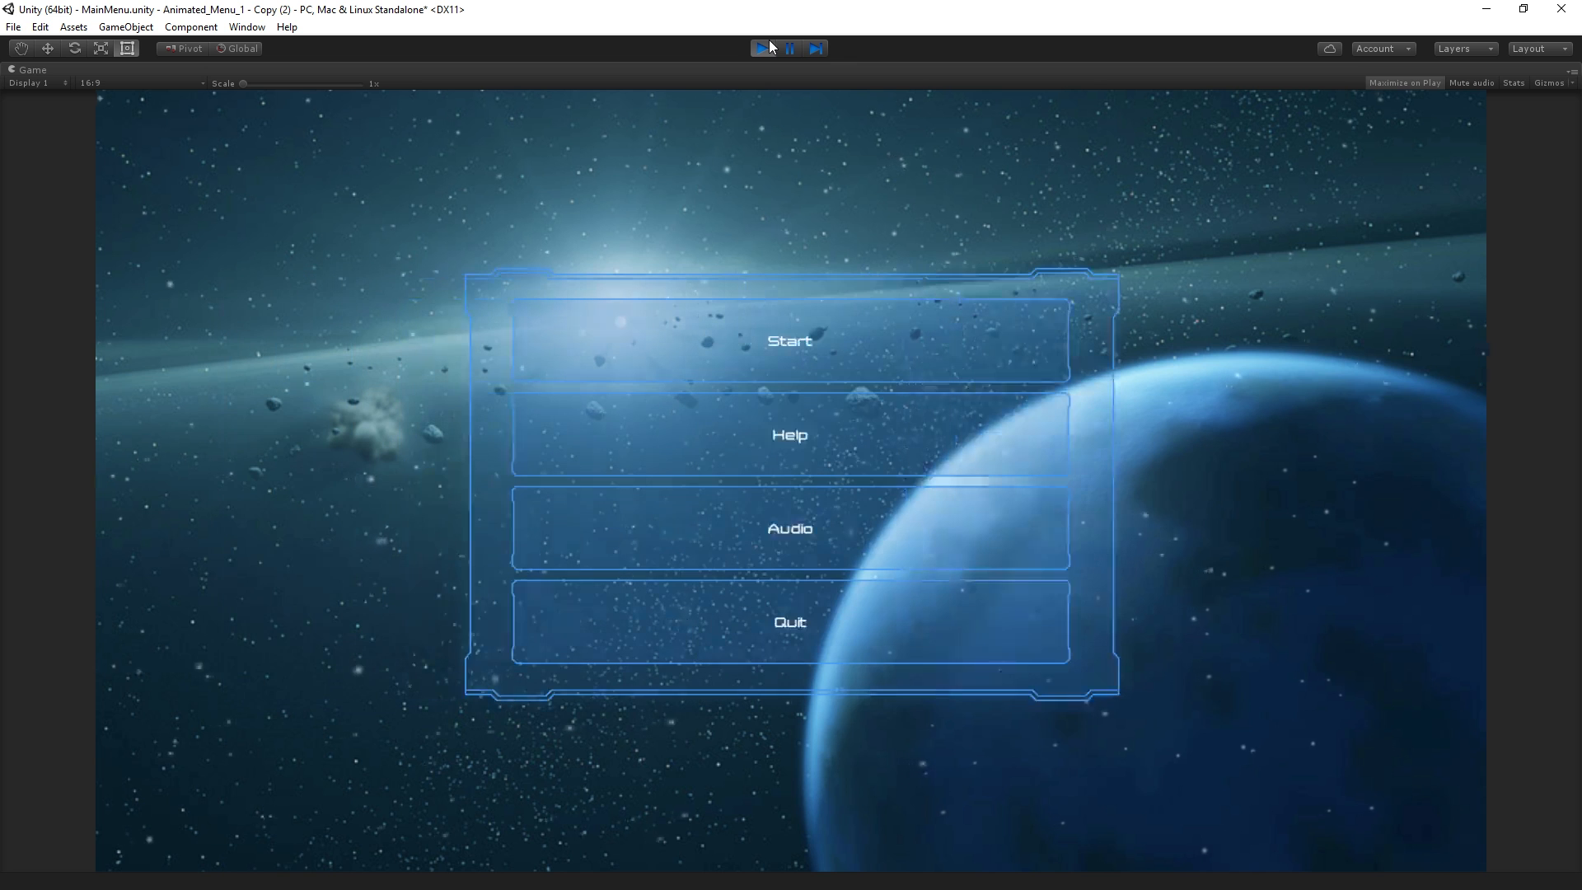
{"action": "left_click", "coordinate": [761, 48]}
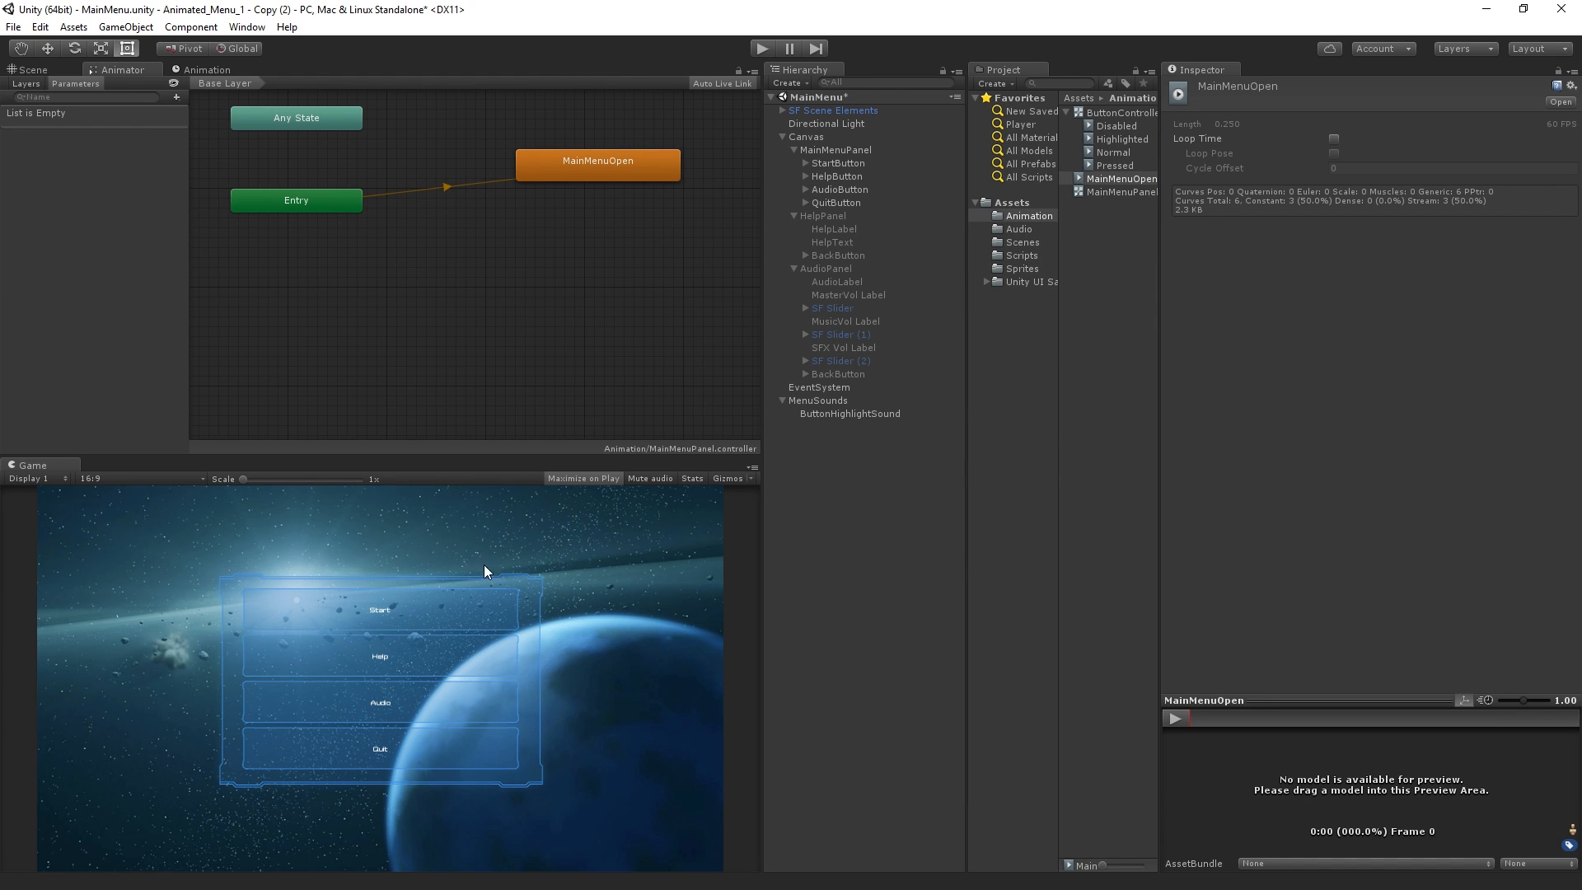
Reposition the MainMenuOpen state in the Animator graph so it sits below and to the right of Entry
{"action": "left_click_drag", "start_coordinate": [634, 158], "coordinate": [555, 206]}
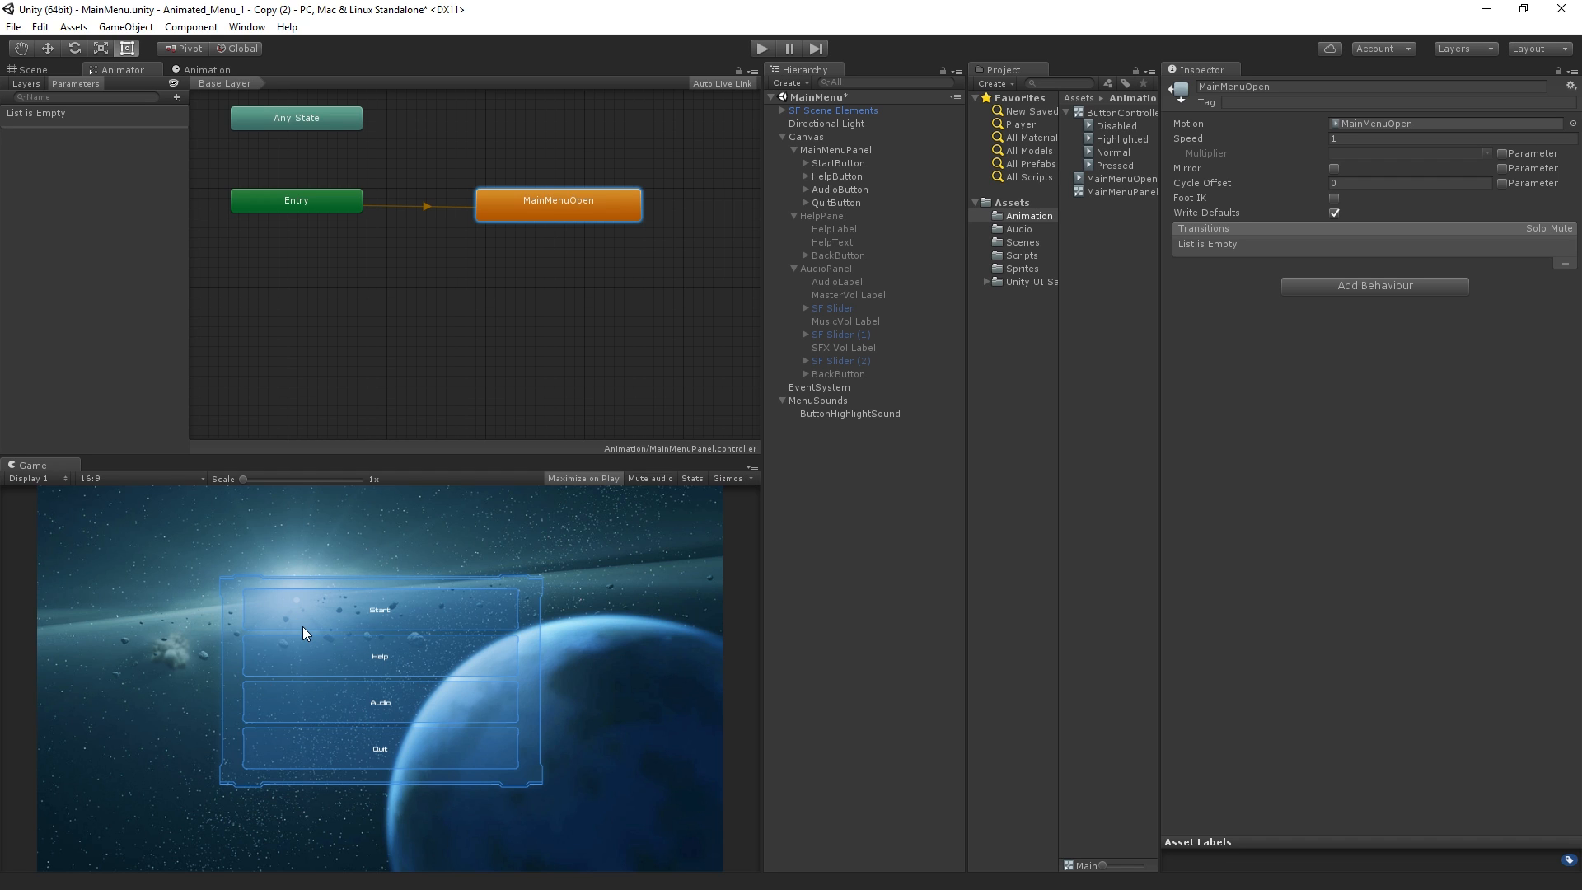
{"action": "left_click_drag", "start_coordinate": [603, 208], "coordinate": [606, 256]}
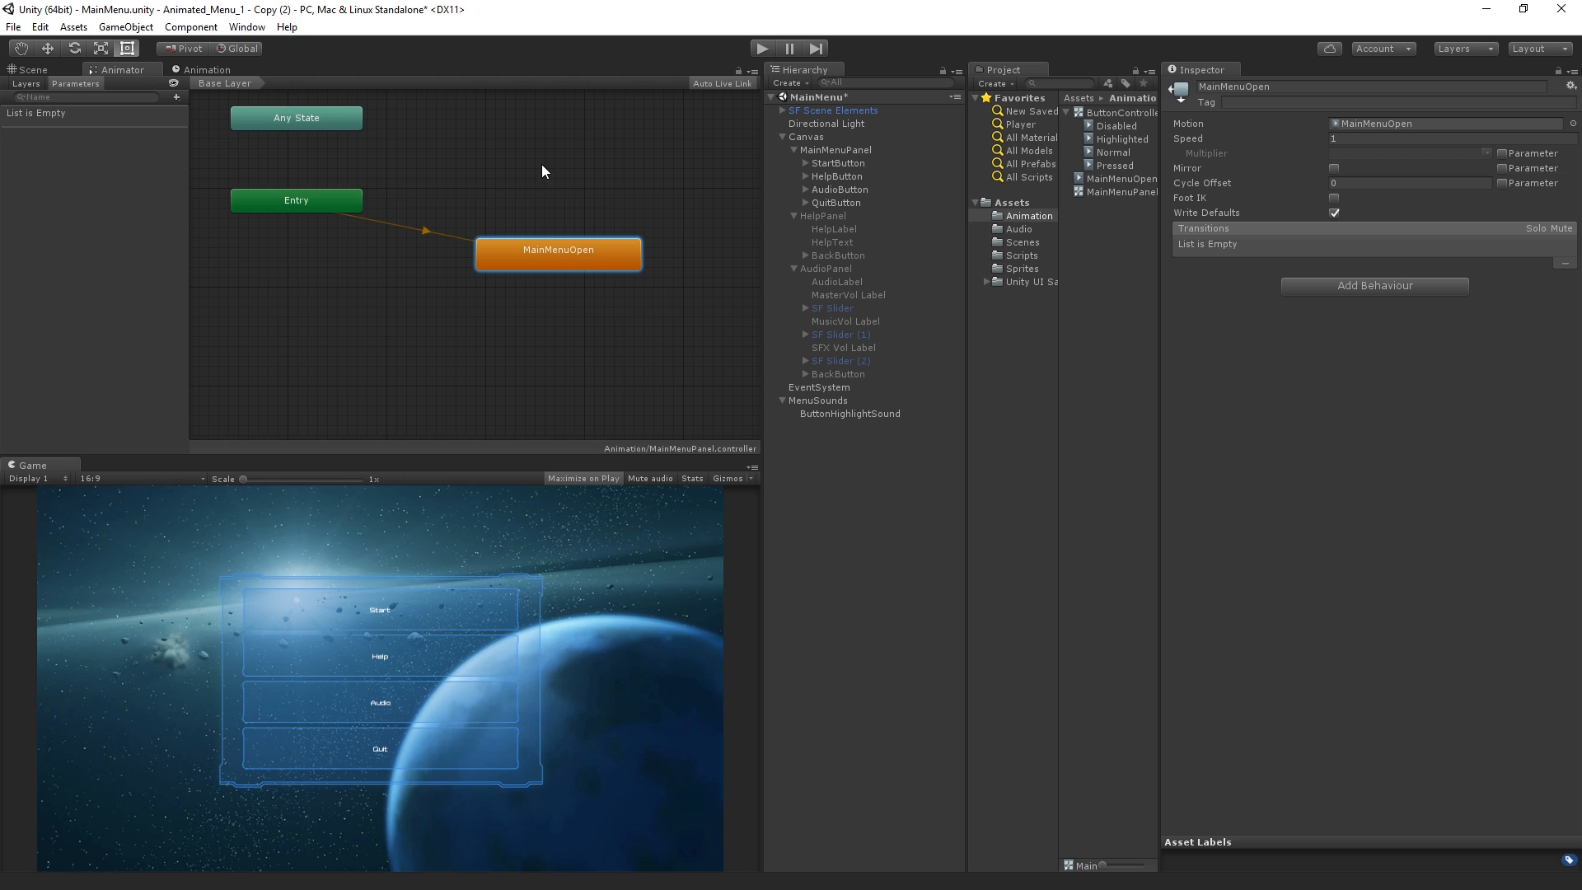
Select all of MainMenuPanel's keyframes in the MainMenuOpen animation clip and copy them
{"action": "left_click", "coordinate": [204, 69]}
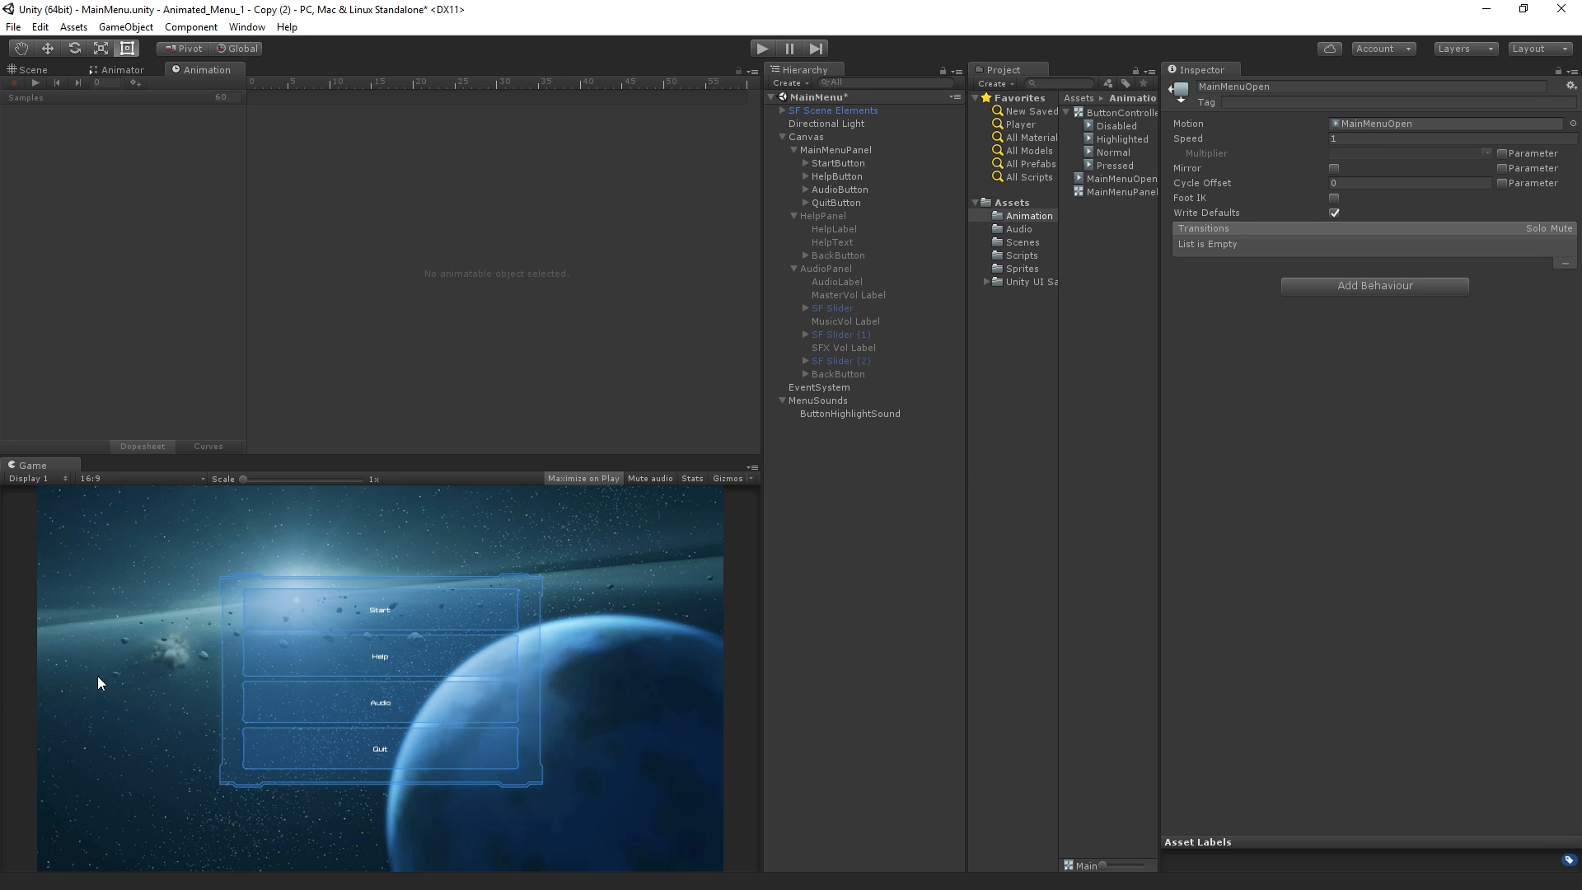
{"action": "left_click", "coordinate": [850, 150]}
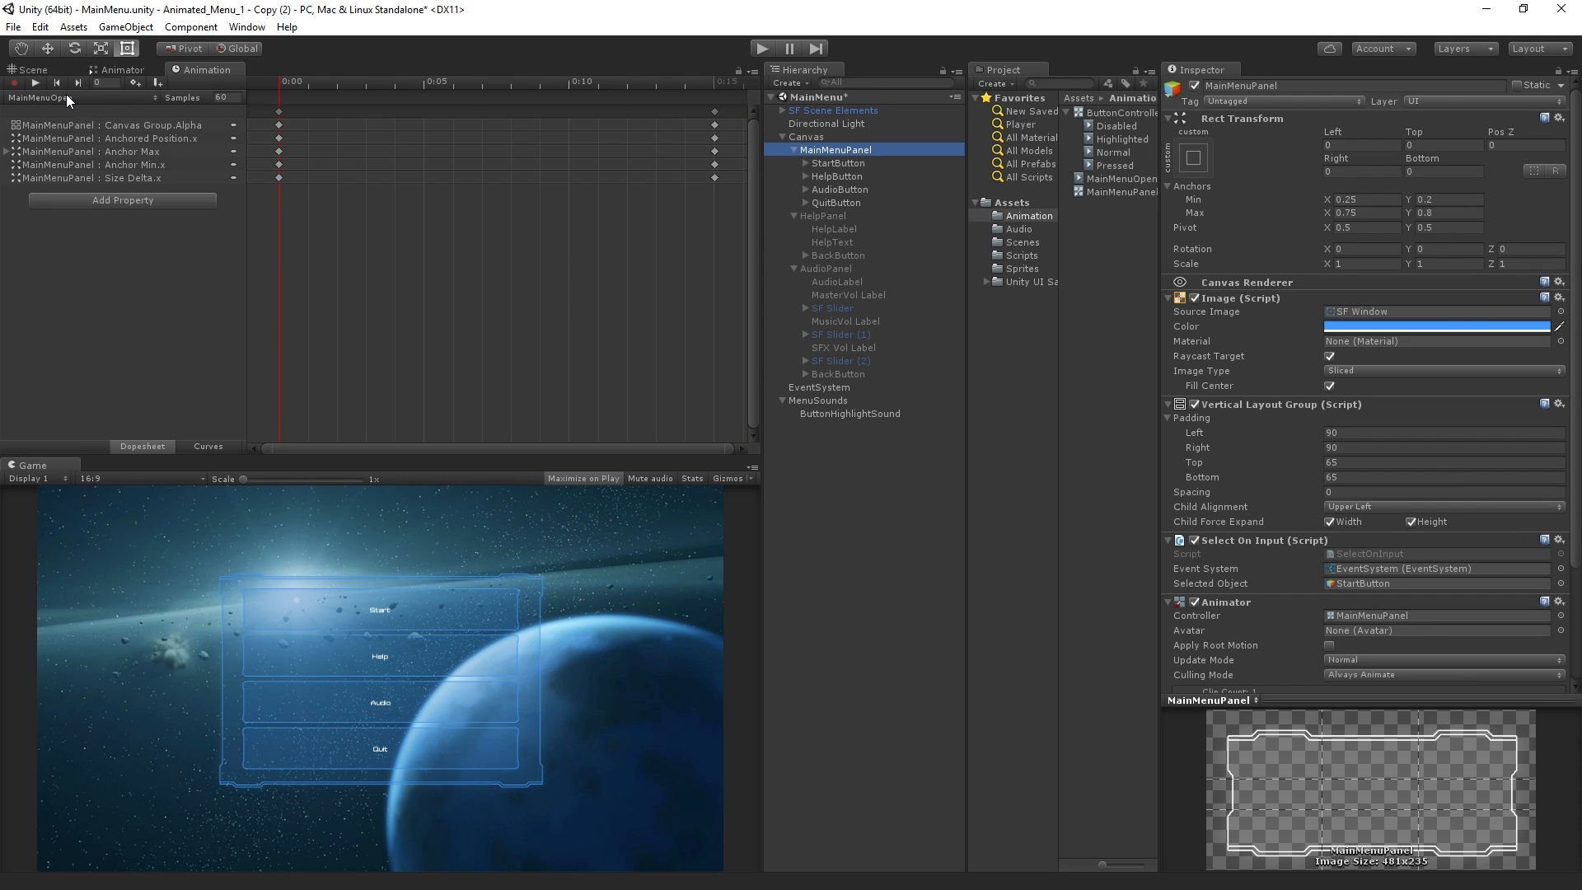
{"action": "left_click", "coordinate": [486, 249]}
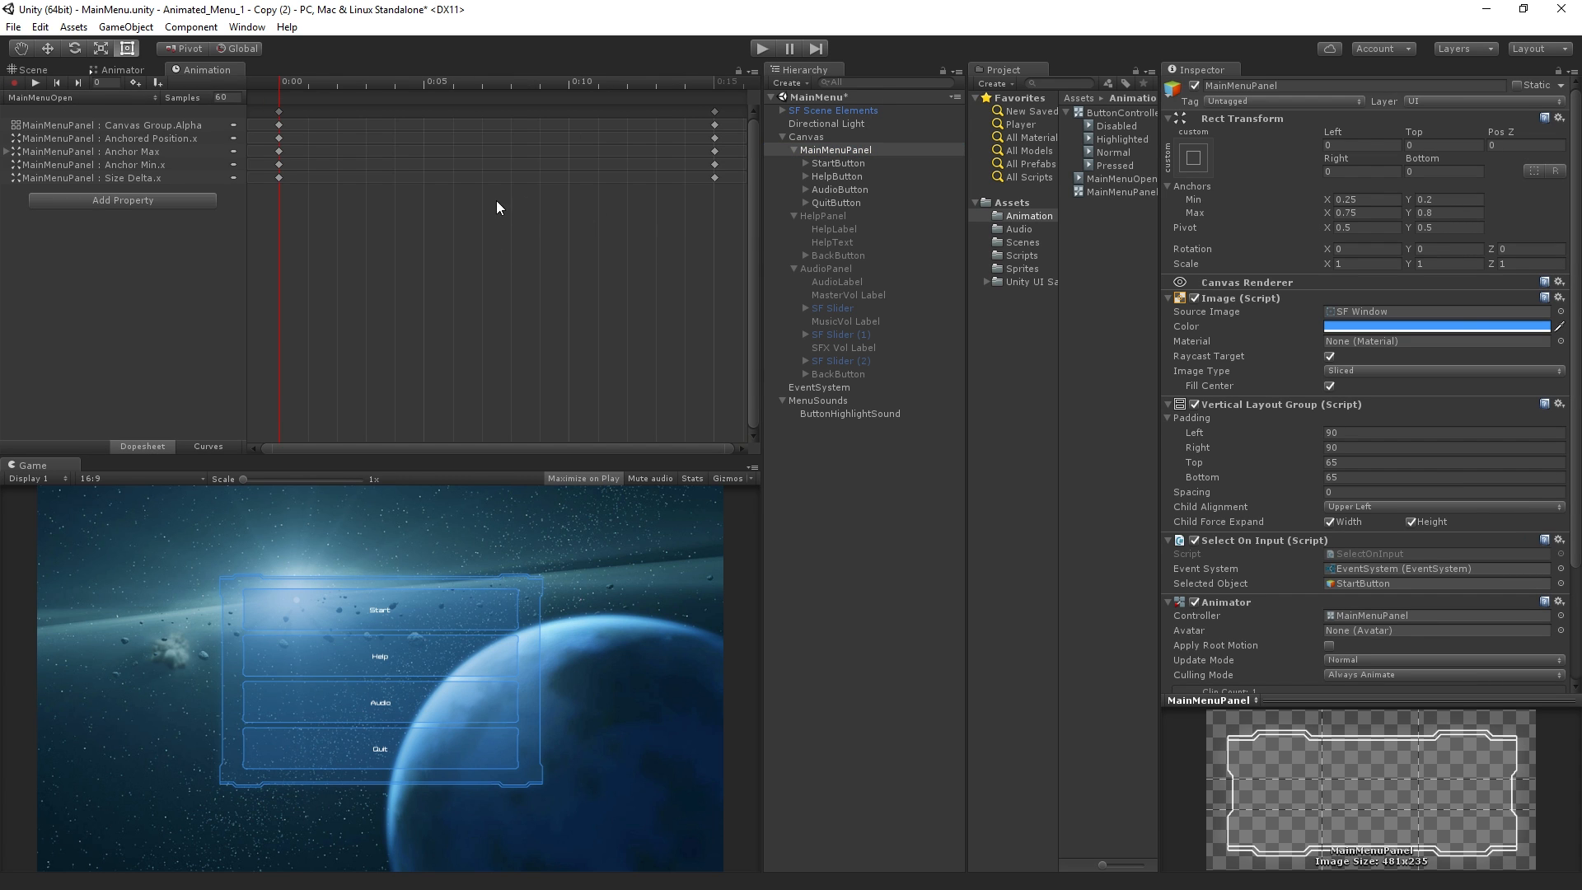
{"action": "key", "text": "ctrl+a"}
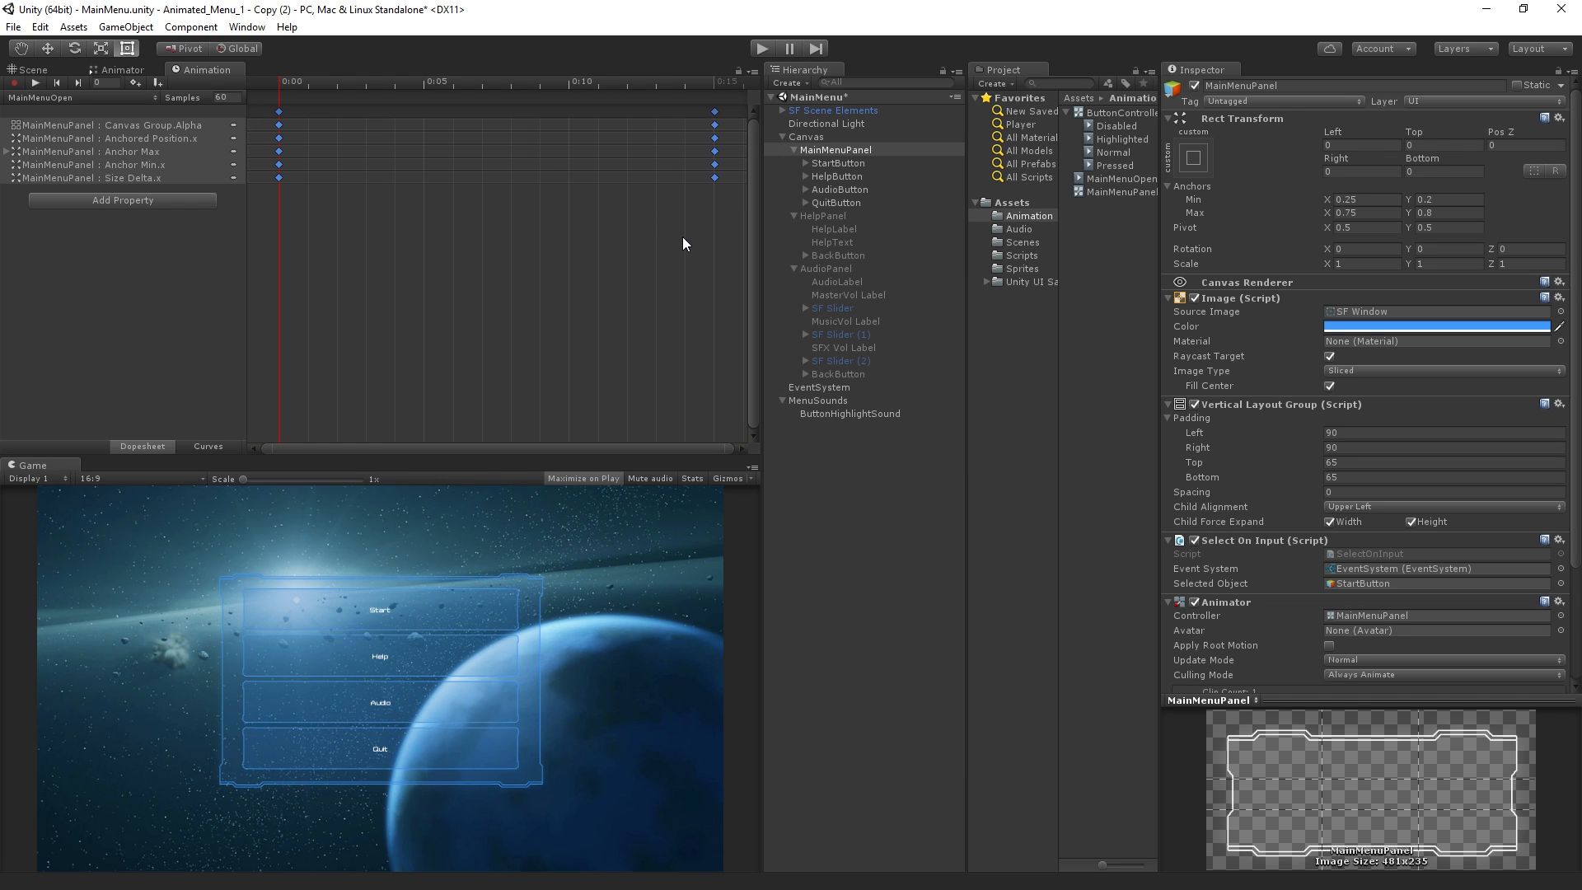
Create a new animation clip for MainMenuPanel named MainMenuClose in the Animation folder
{"action": "left_click", "coordinate": [56, 99]}
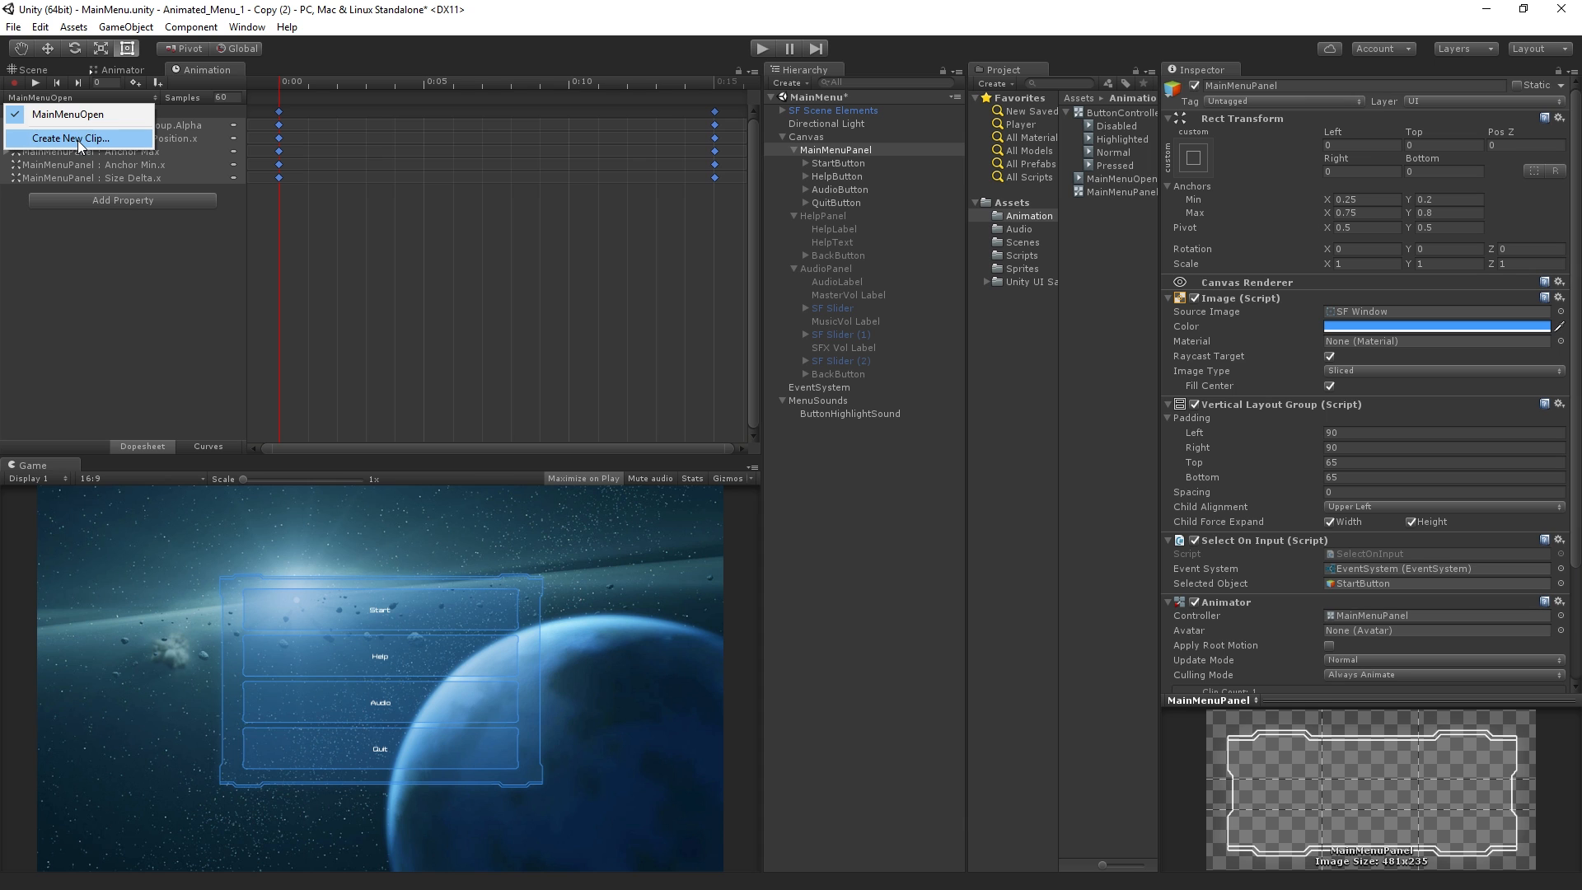
{"action": "left_click", "coordinate": [76, 97]}
{"action": "left_click", "coordinate": [75, 98]}
{"action": "left_click", "coordinate": [96, 138]}
{"action": "type", "text": "M"}
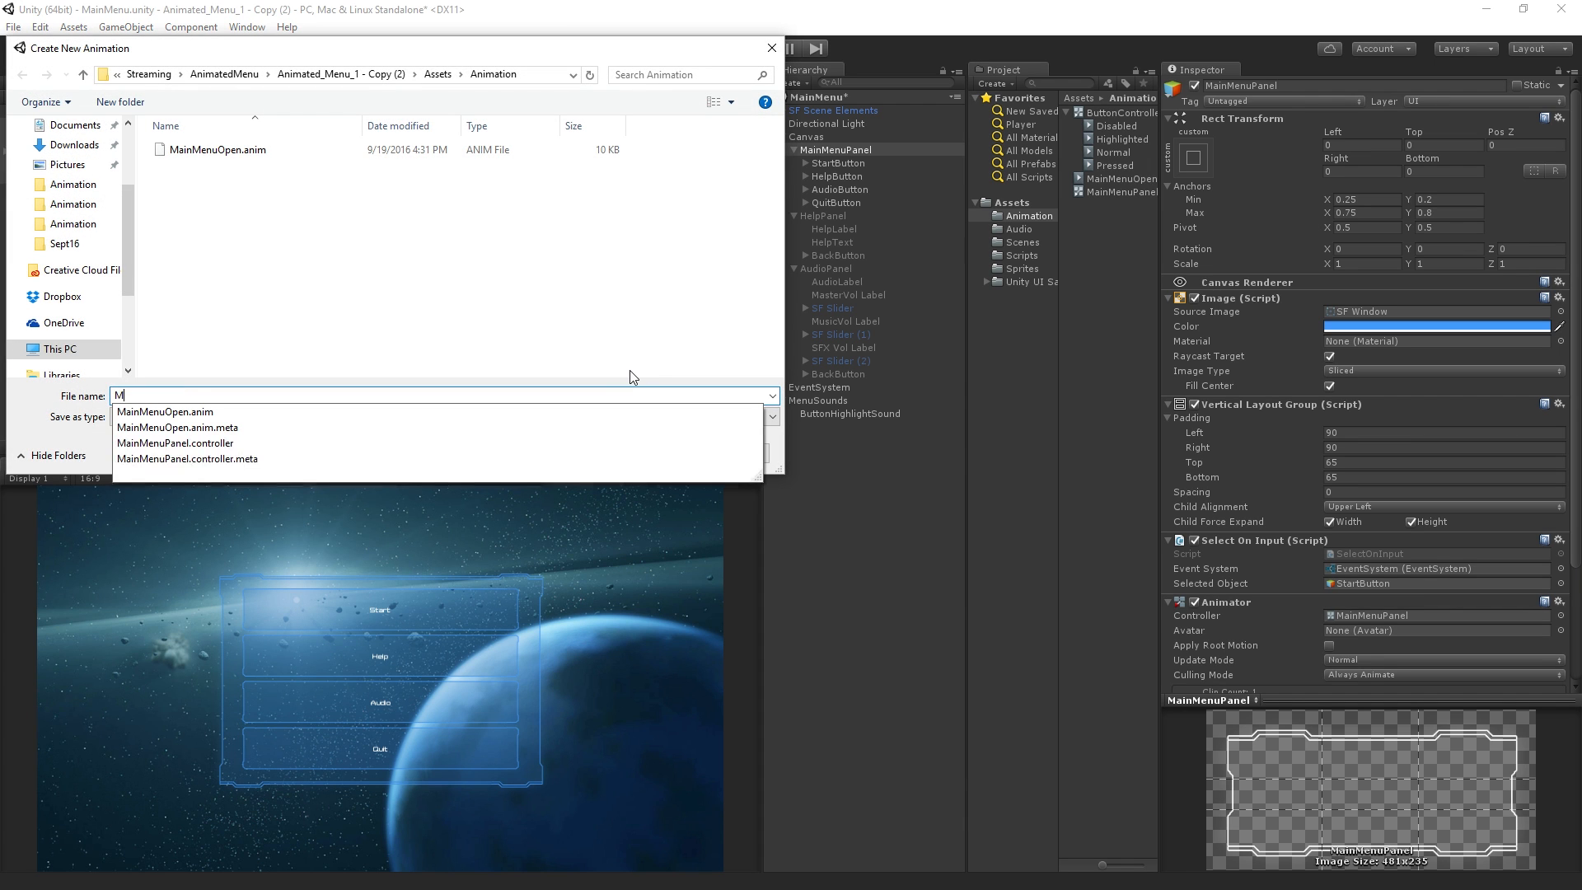
{"action": "type", "text": "ainMenuClose"}
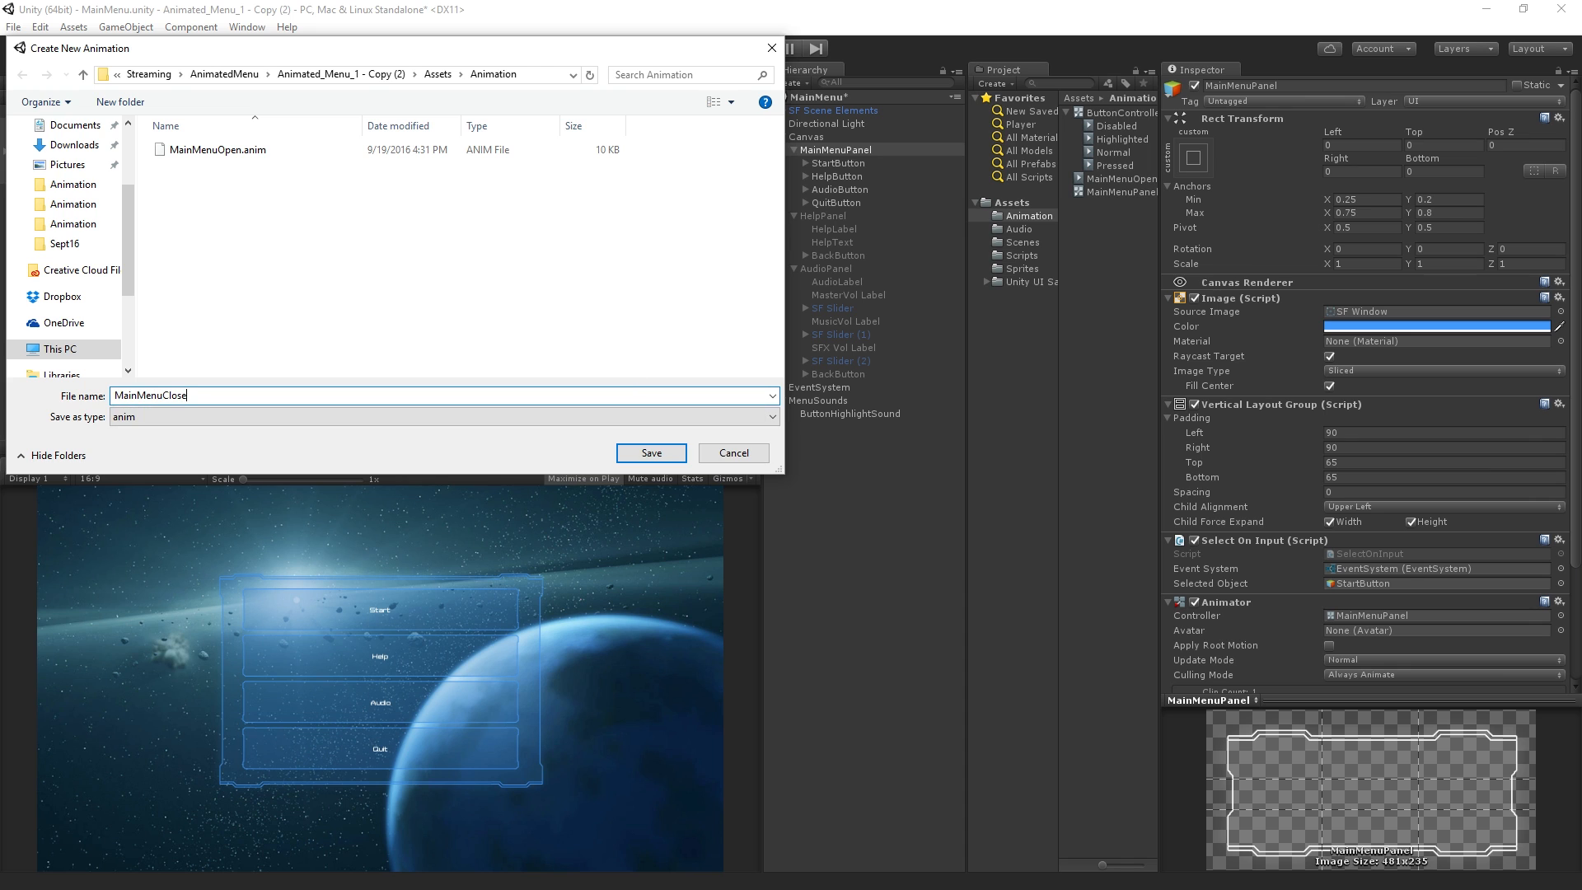
{"action": "left_click", "coordinate": [664, 458]}
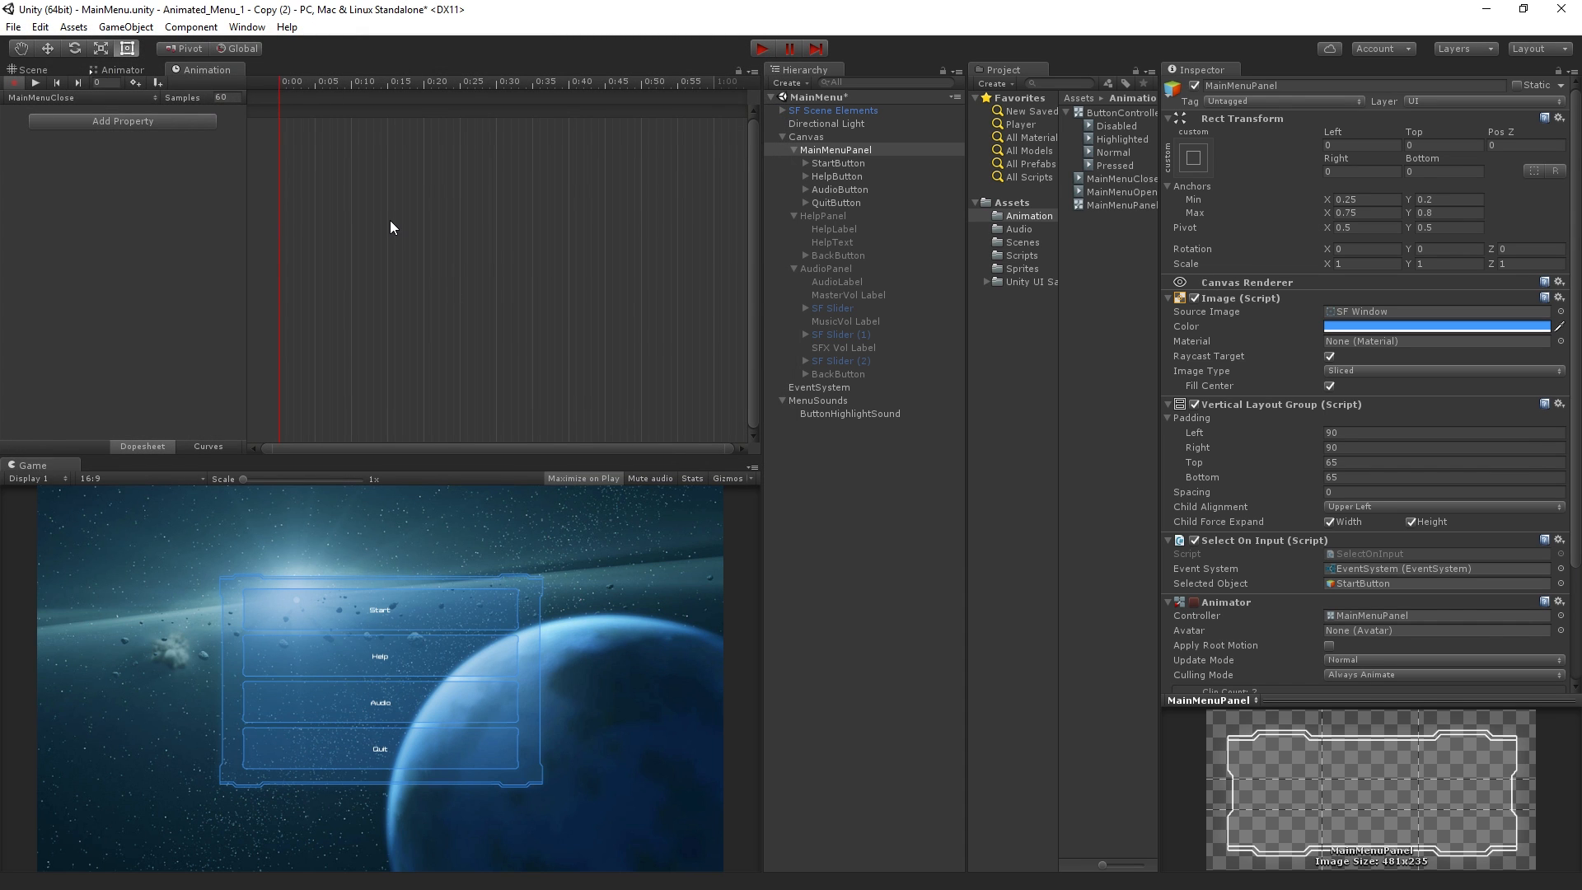
Paste the copied keyframes into MainMenuClose and swap the first and last sets so the opening animation runs in reverse
{"action": "key", "text": "ctrl+v"}
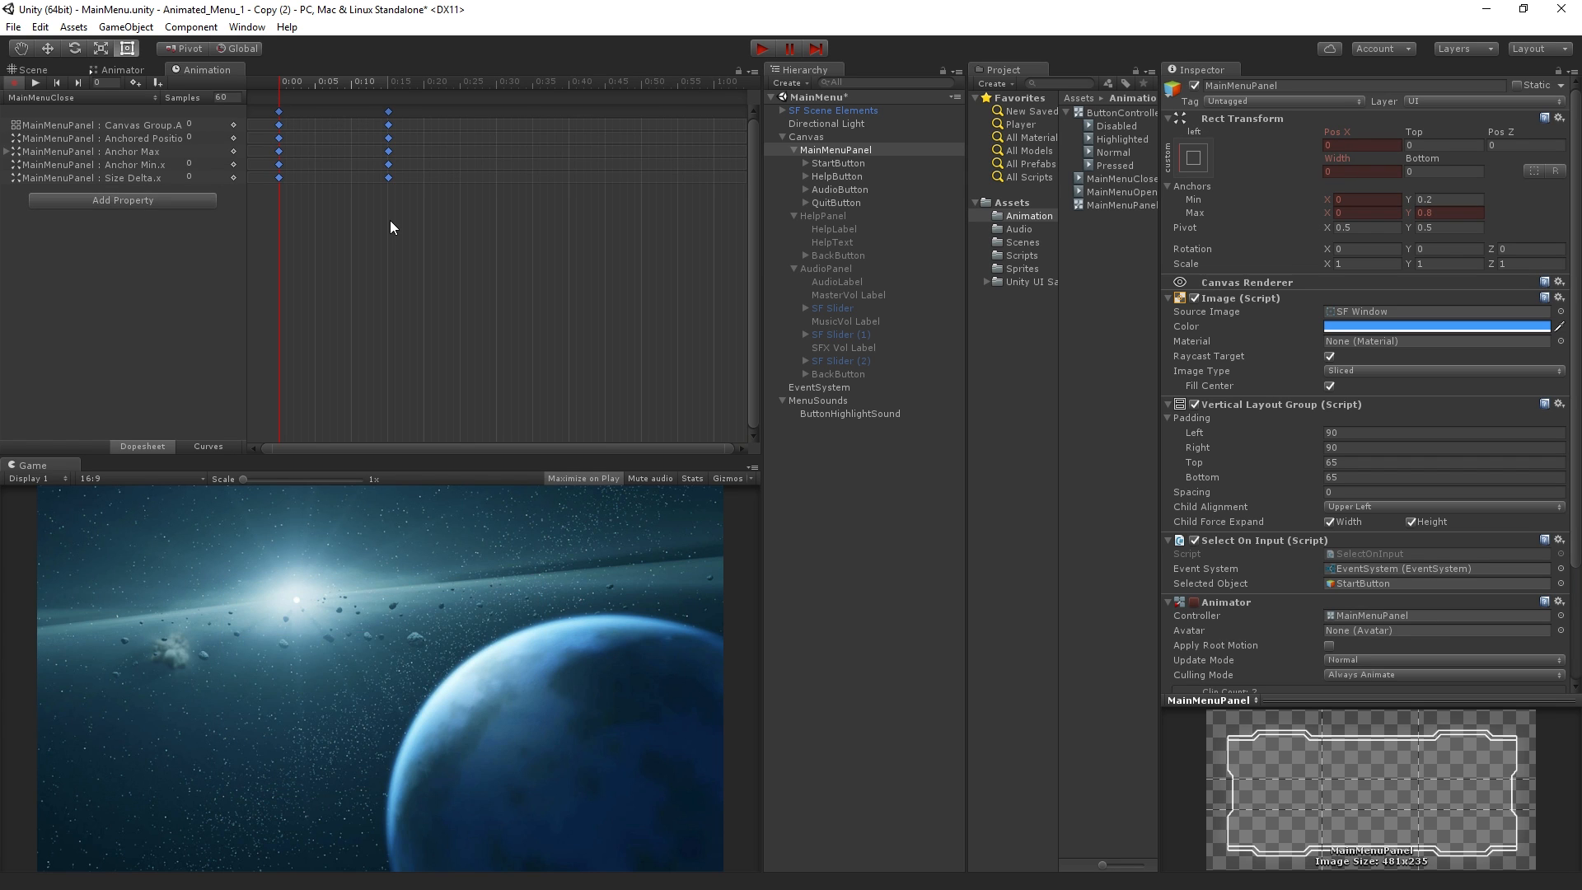
{"action": "left_click_drag", "start_coordinate": [316, 223], "coordinate": [269, 122]}
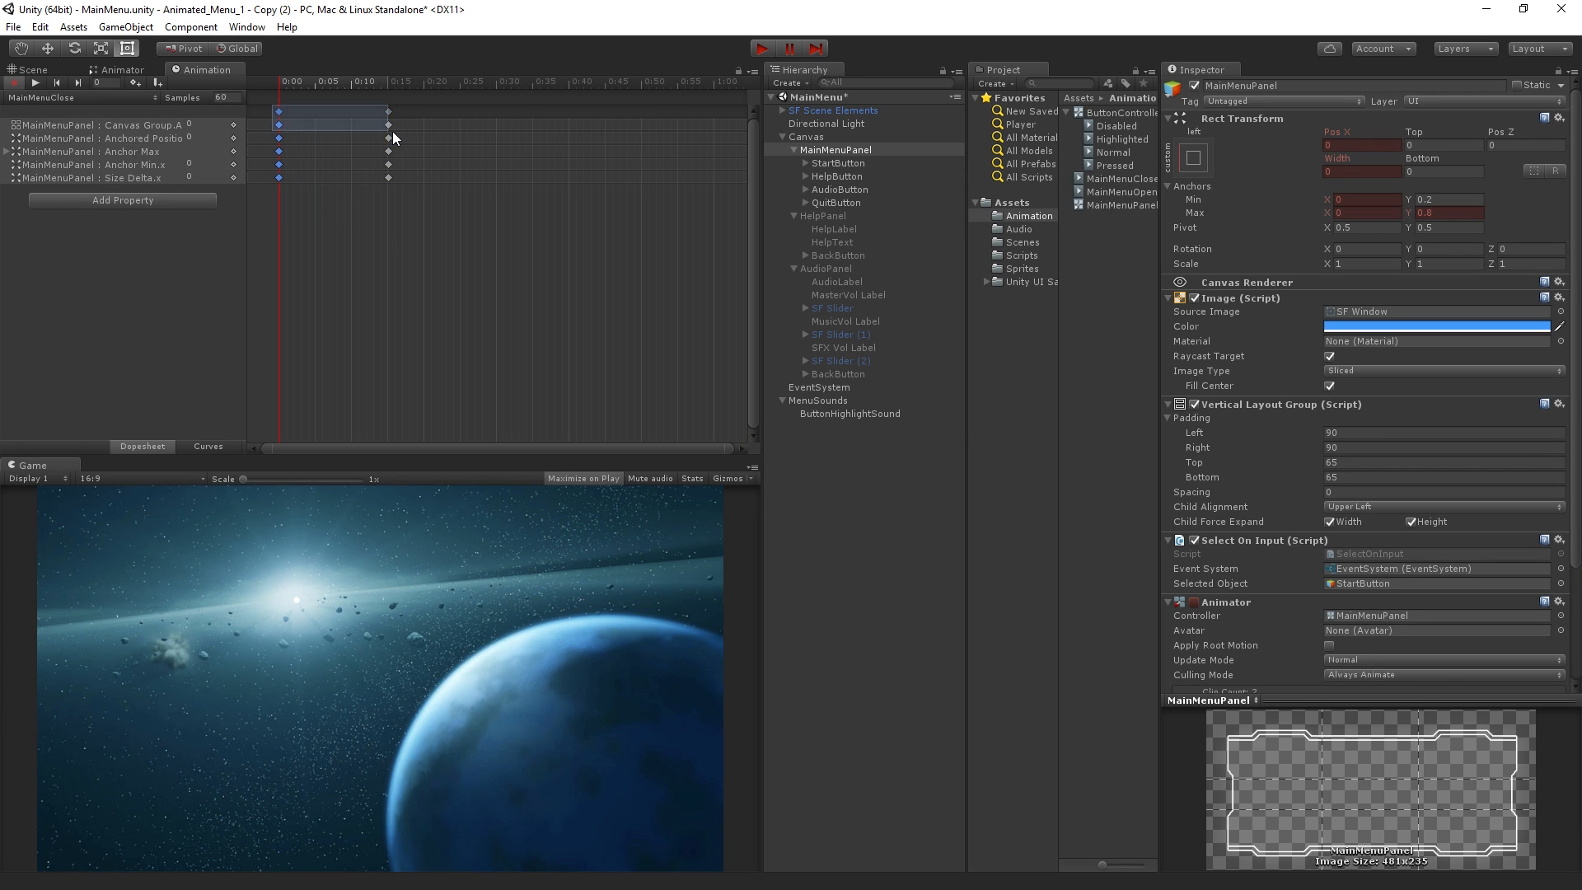
{"action": "left_click_drag", "start_coordinate": [279, 125], "coordinate": [388, 171]}
{"action": "left_click_drag", "start_coordinate": [390, 110], "coordinate": [264, 154]}
{"action": "left_click_drag", "start_coordinate": [368, 111], "coordinate": [420, 183]}
{"action": "left_click_drag", "start_coordinate": [396, 128], "coordinate": [383, 129]}
{"action": "left_click_drag", "start_coordinate": [287, 81], "coordinate": [393, 117]}
{"action": "left_click_drag", "start_coordinate": [390, 121], "coordinate": [146, 140]}
{"action": "mouse_move", "coordinate": [273, 144]}
{"action": "left_mouse_down"}
{"action": "mouse_move", "coordinate": [379, 153]}
{"action": "mouse_move", "coordinate": [258, 158]}
{"action": "left_mouse_up"}
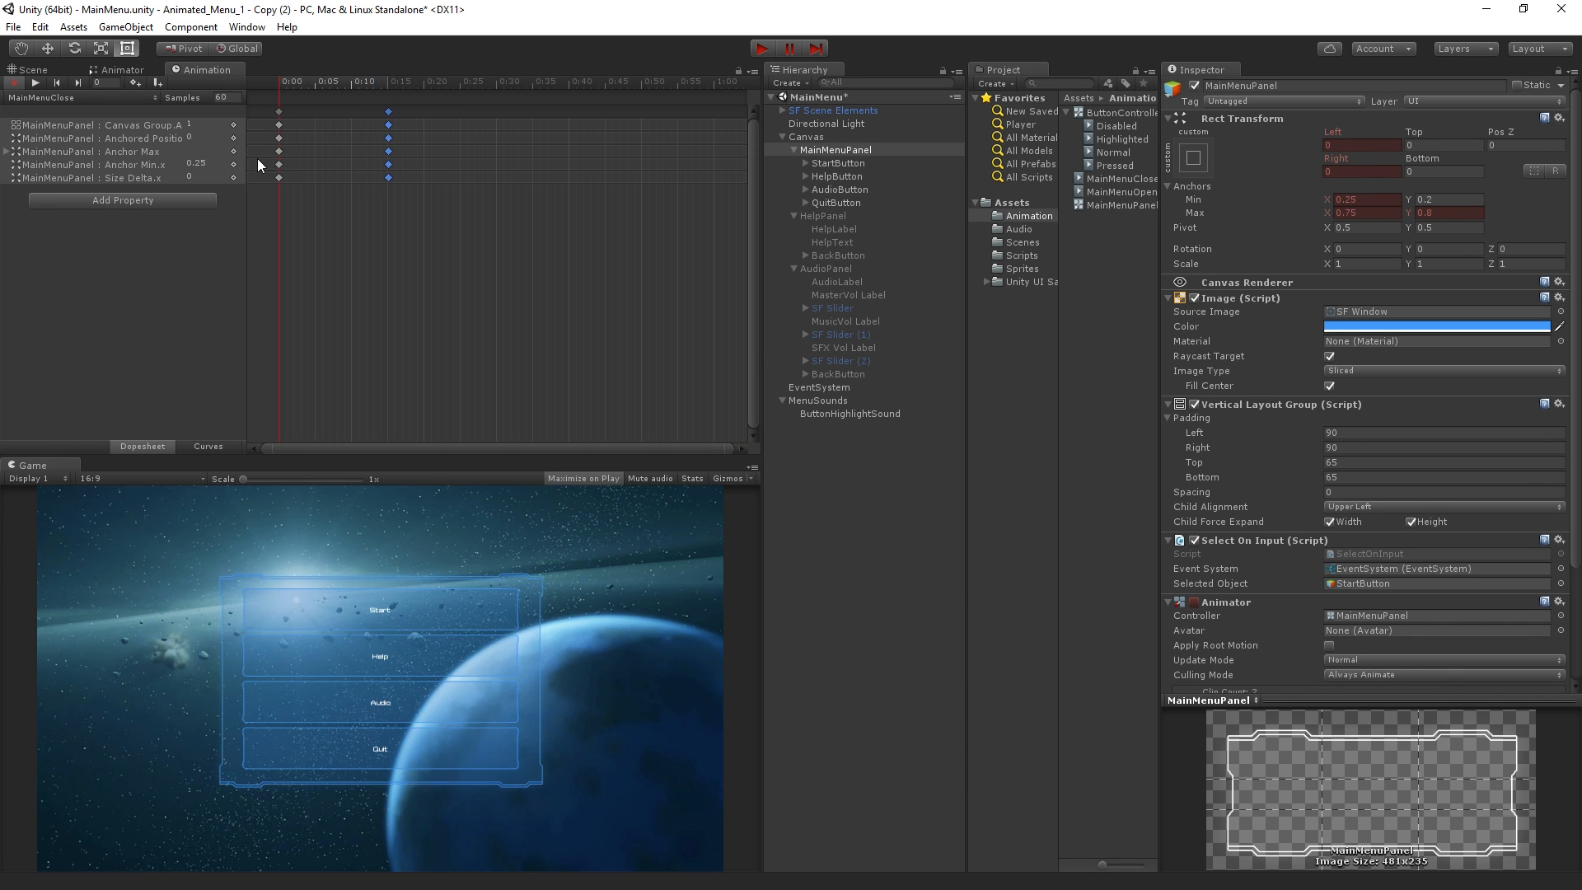
Arrange the Animator graph with MainMenuClose directly above MainMenuOpen and Entry level with MainMenuOpen
{"action": "left_click", "coordinate": [142, 72]}
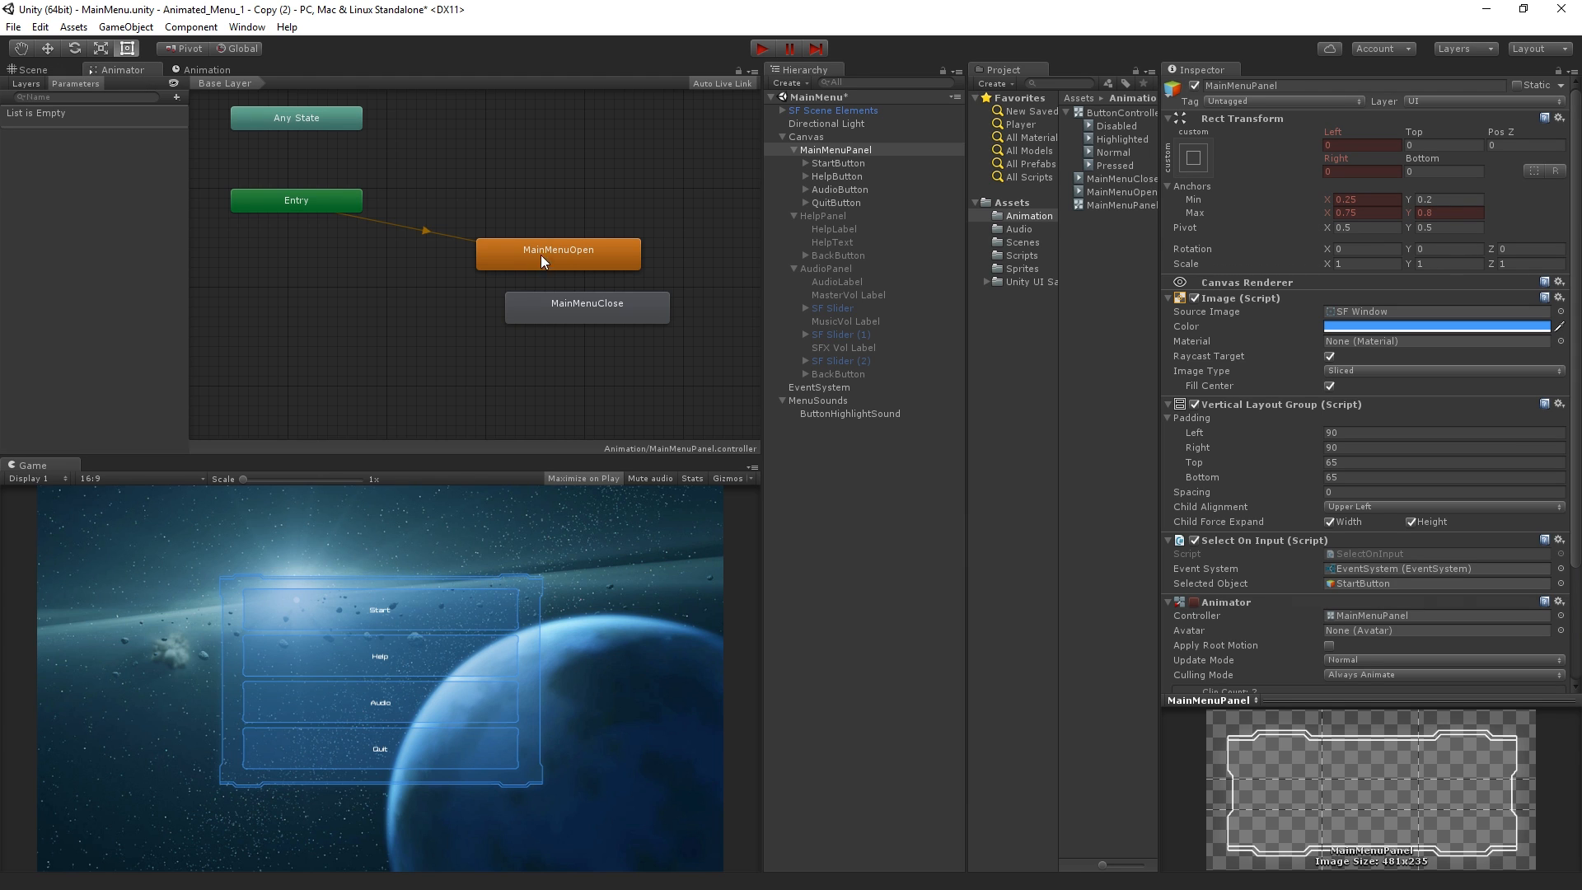
{"action": "left_click", "coordinate": [590, 303]}
{"action": "left_click_drag", "start_coordinate": [573, 304], "coordinate": [544, 185]}
{"action": "left_click_drag", "start_coordinate": [278, 201], "coordinate": [280, 256]}
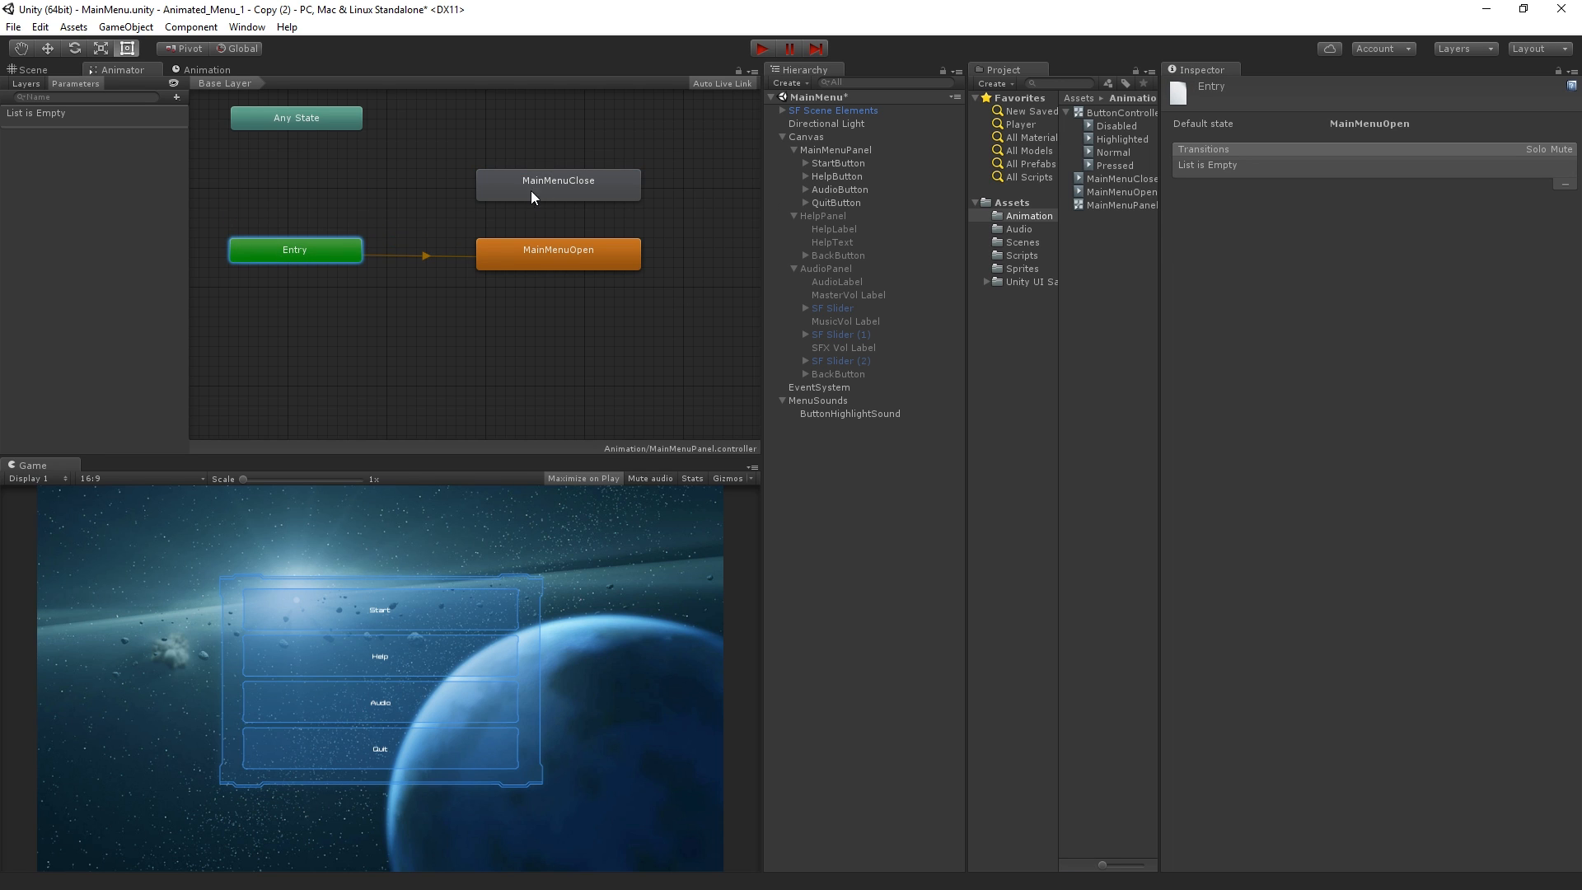
{"action": "left_click", "coordinate": [471, 323]}
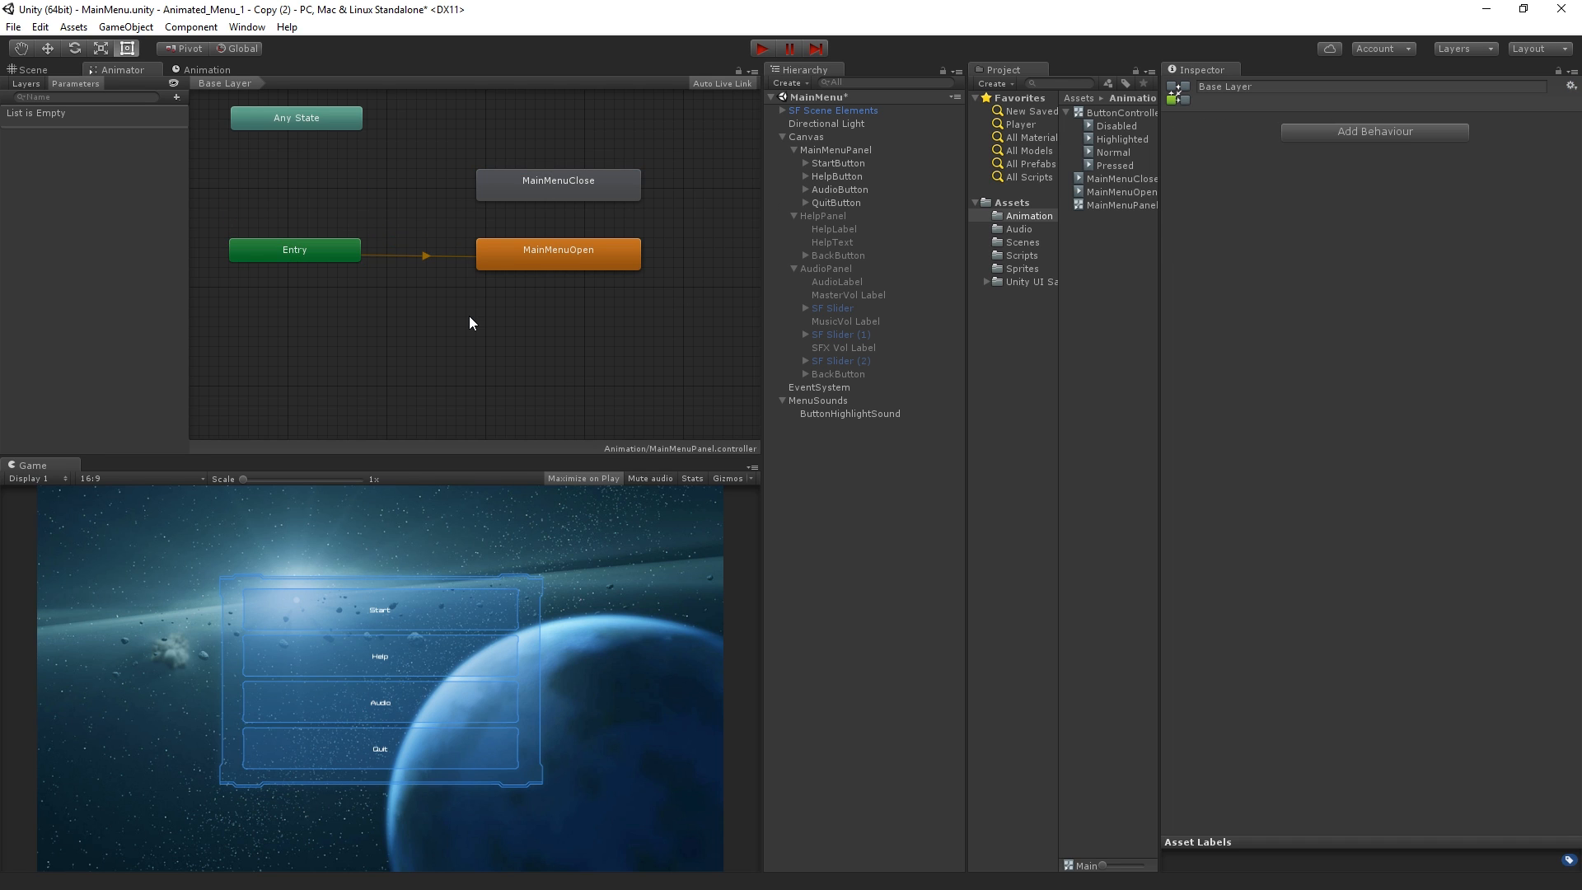
Make a transition from MainMenuOpen to MainMenuClose and select it to show its settings
{"action": "left_click", "coordinate": [565, 260]}
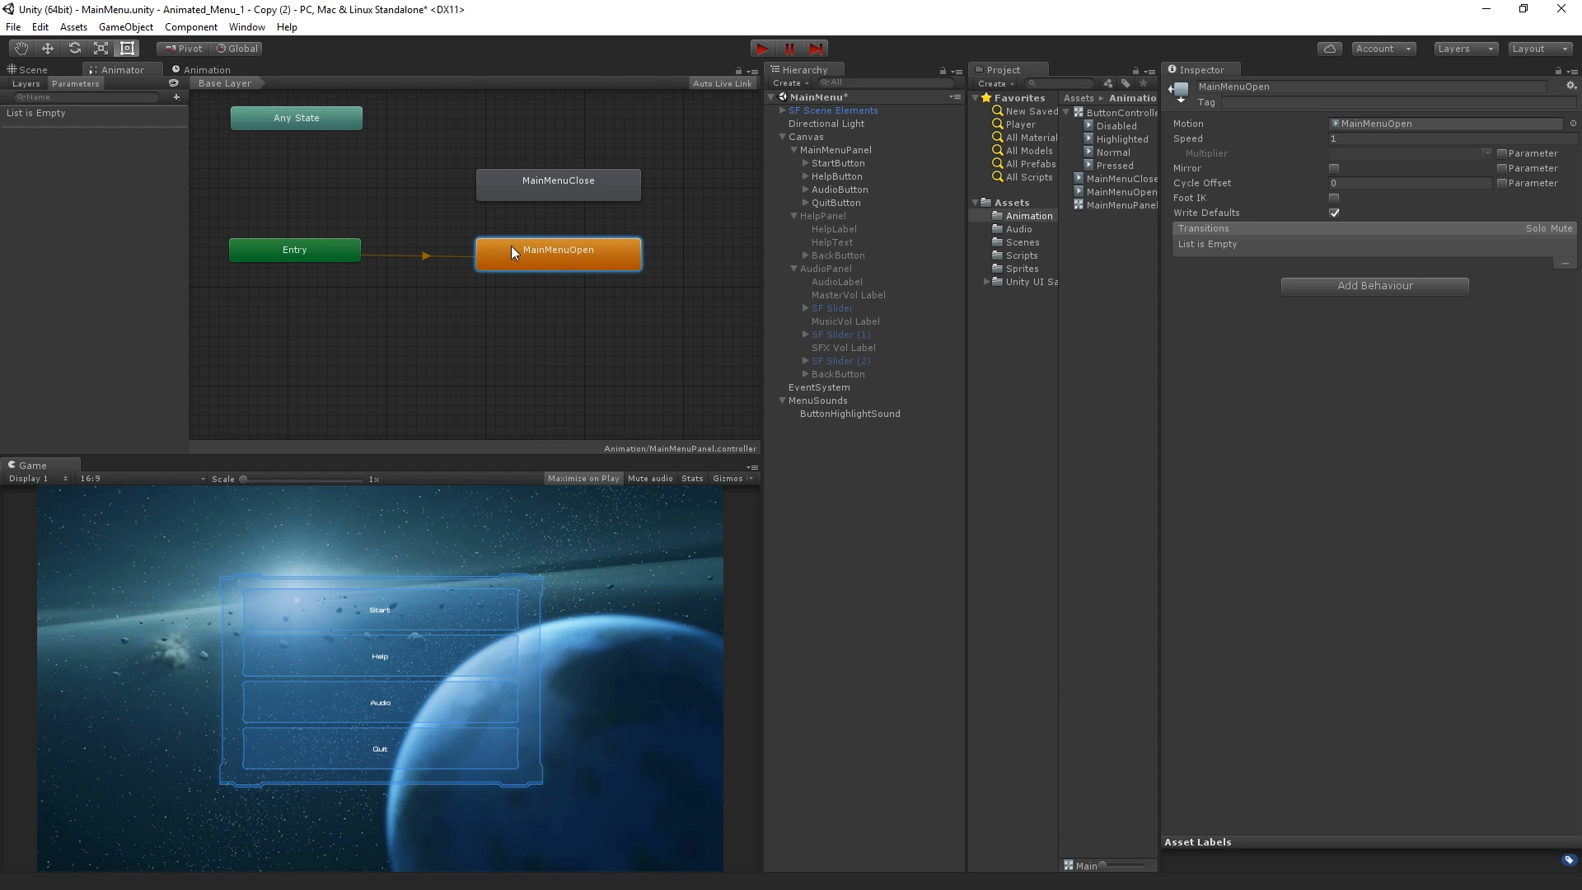
{"action": "right_click", "coordinate": [590, 255]}
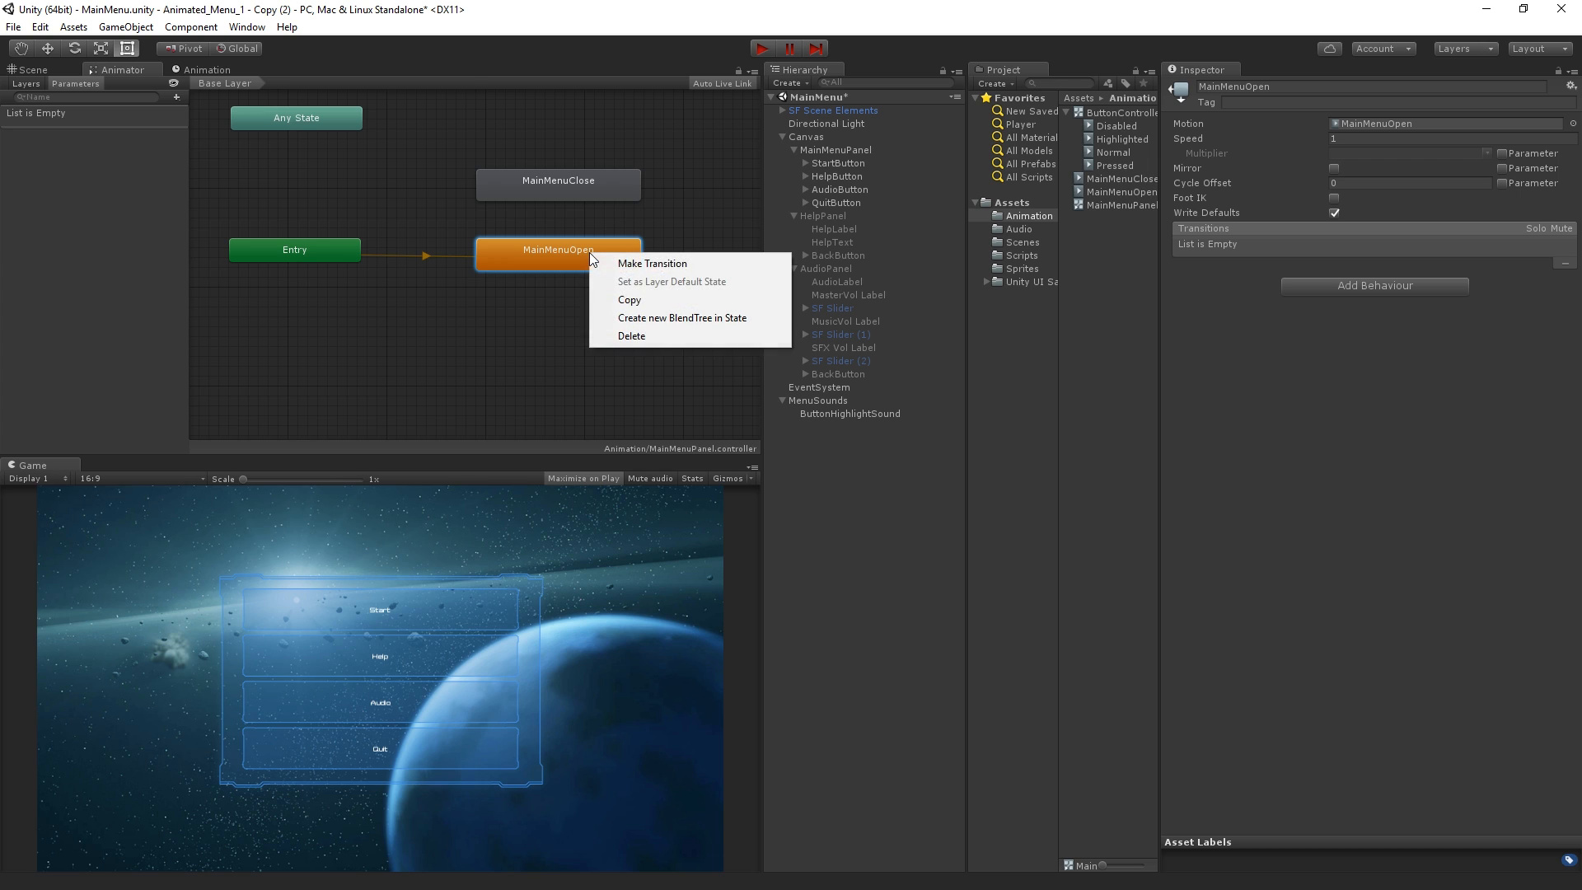
{"action": "left_click", "coordinate": [647, 265]}
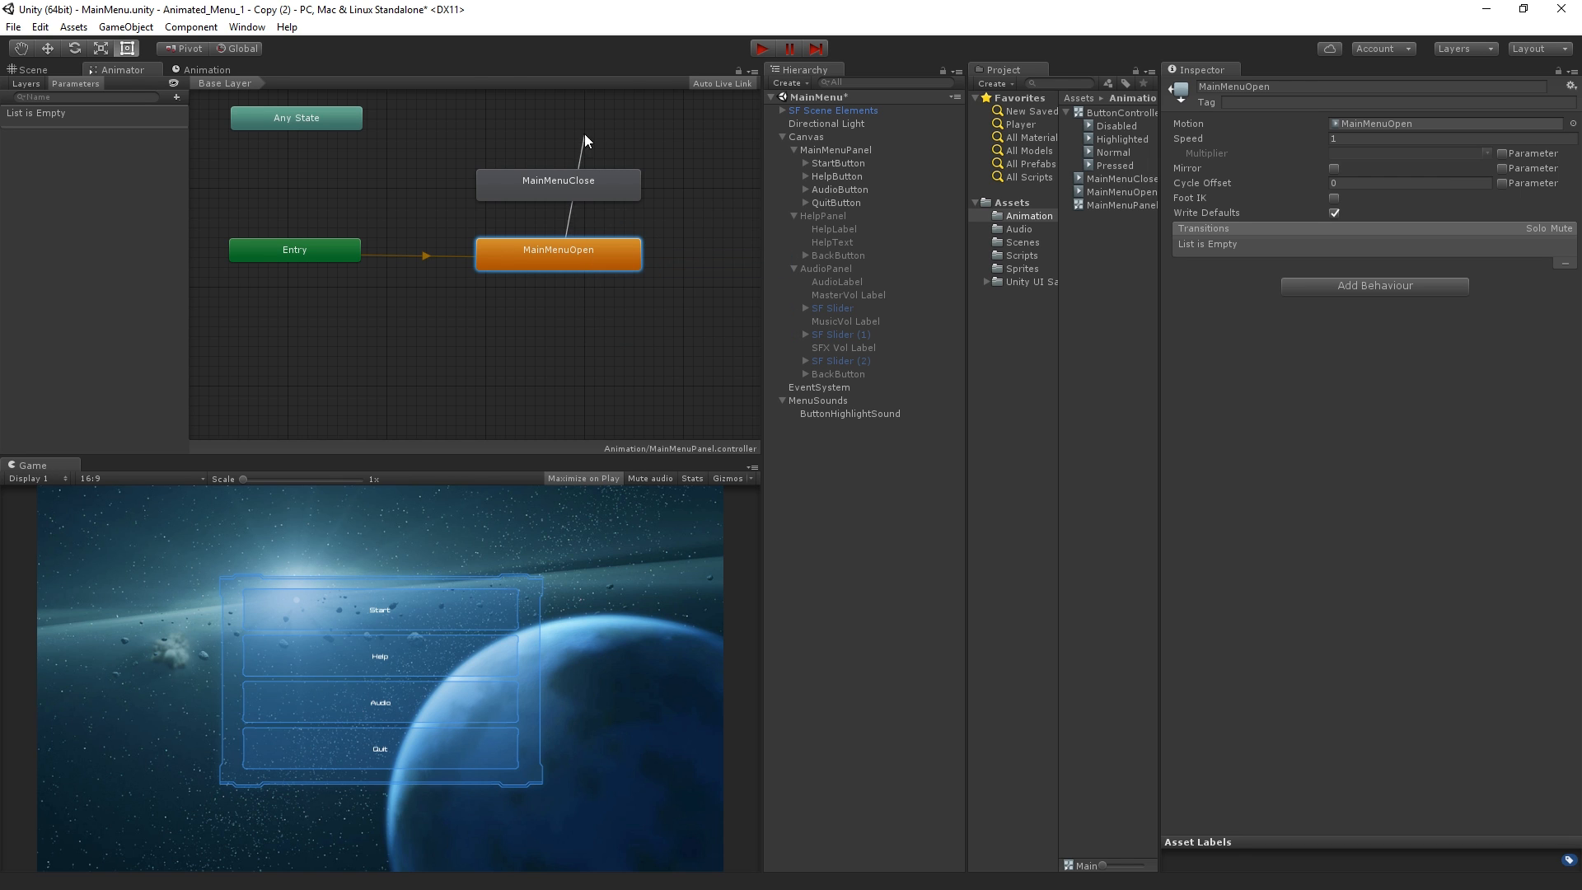
{"action": "left_click", "coordinate": [608, 183]}
{"action": "left_click", "coordinate": [591, 191]}
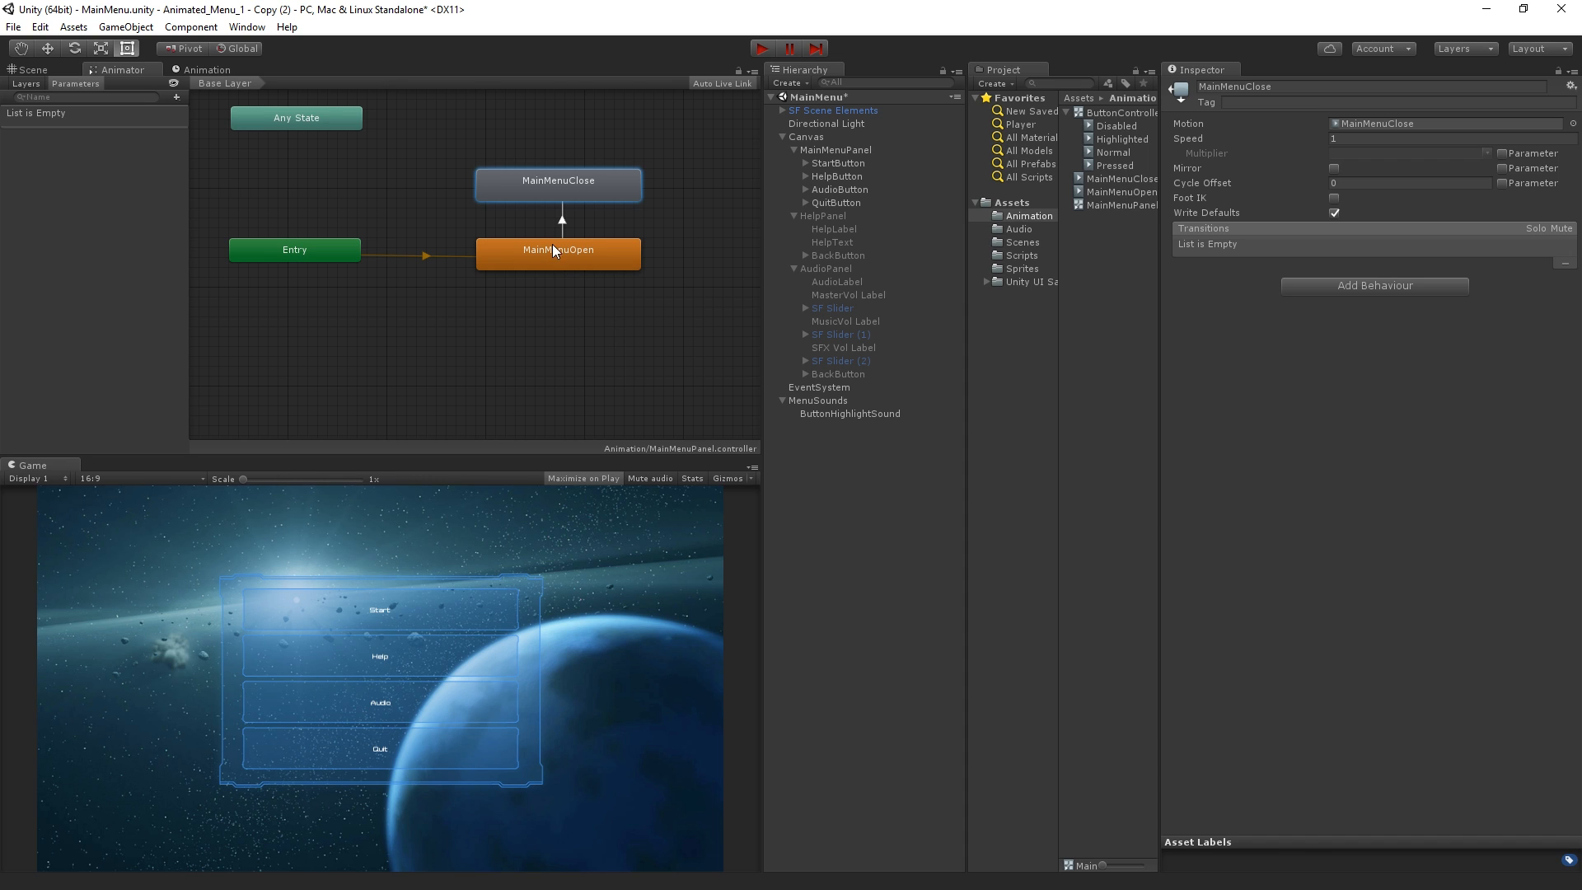
{"action": "left_click", "coordinate": [563, 218]}
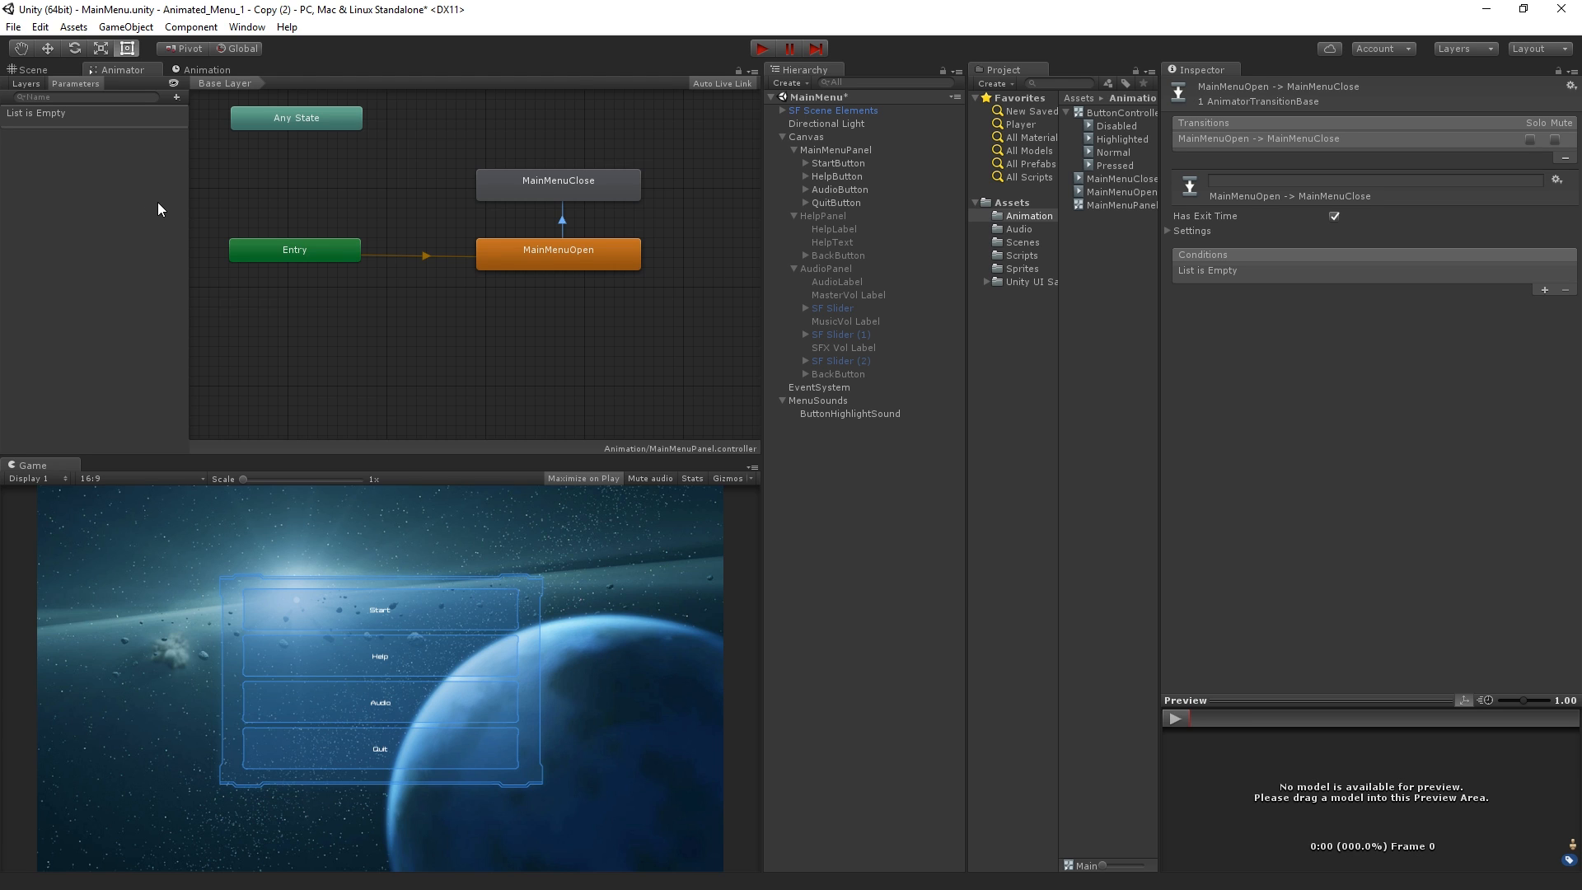
Add two trigger parameters named Open and Close to the MainMenuPanel animator controller
{"action": "left_click", "coordinate": [176, 97]}
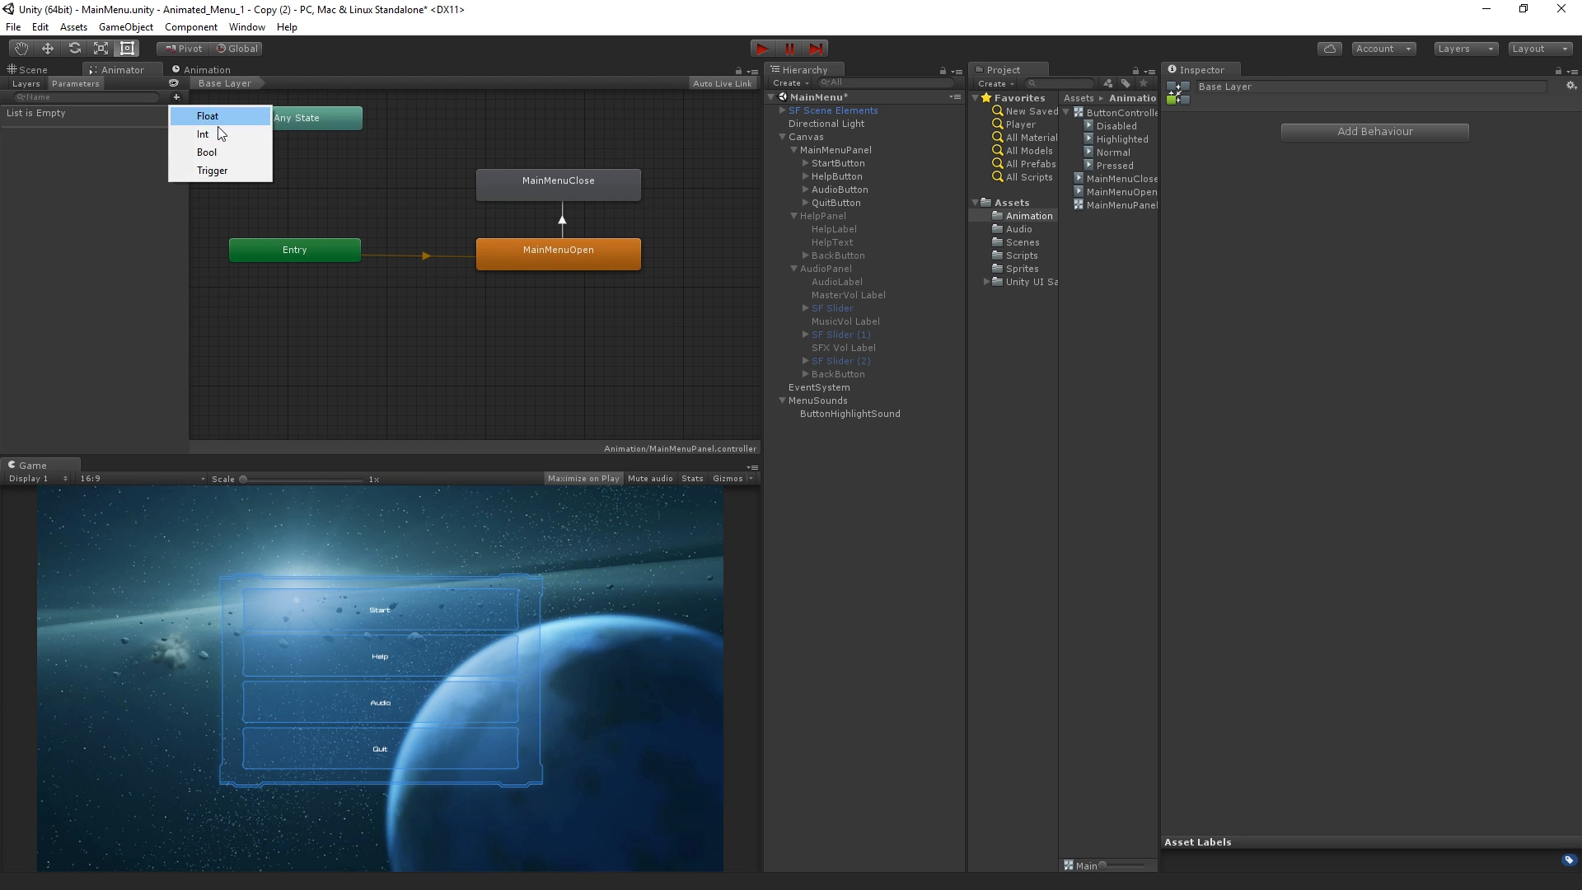
{"action": "left_click", "coordinate": [225, 168]}
{"action": "type", "text": "Open"}
{"action": "key", "text": "Return"}
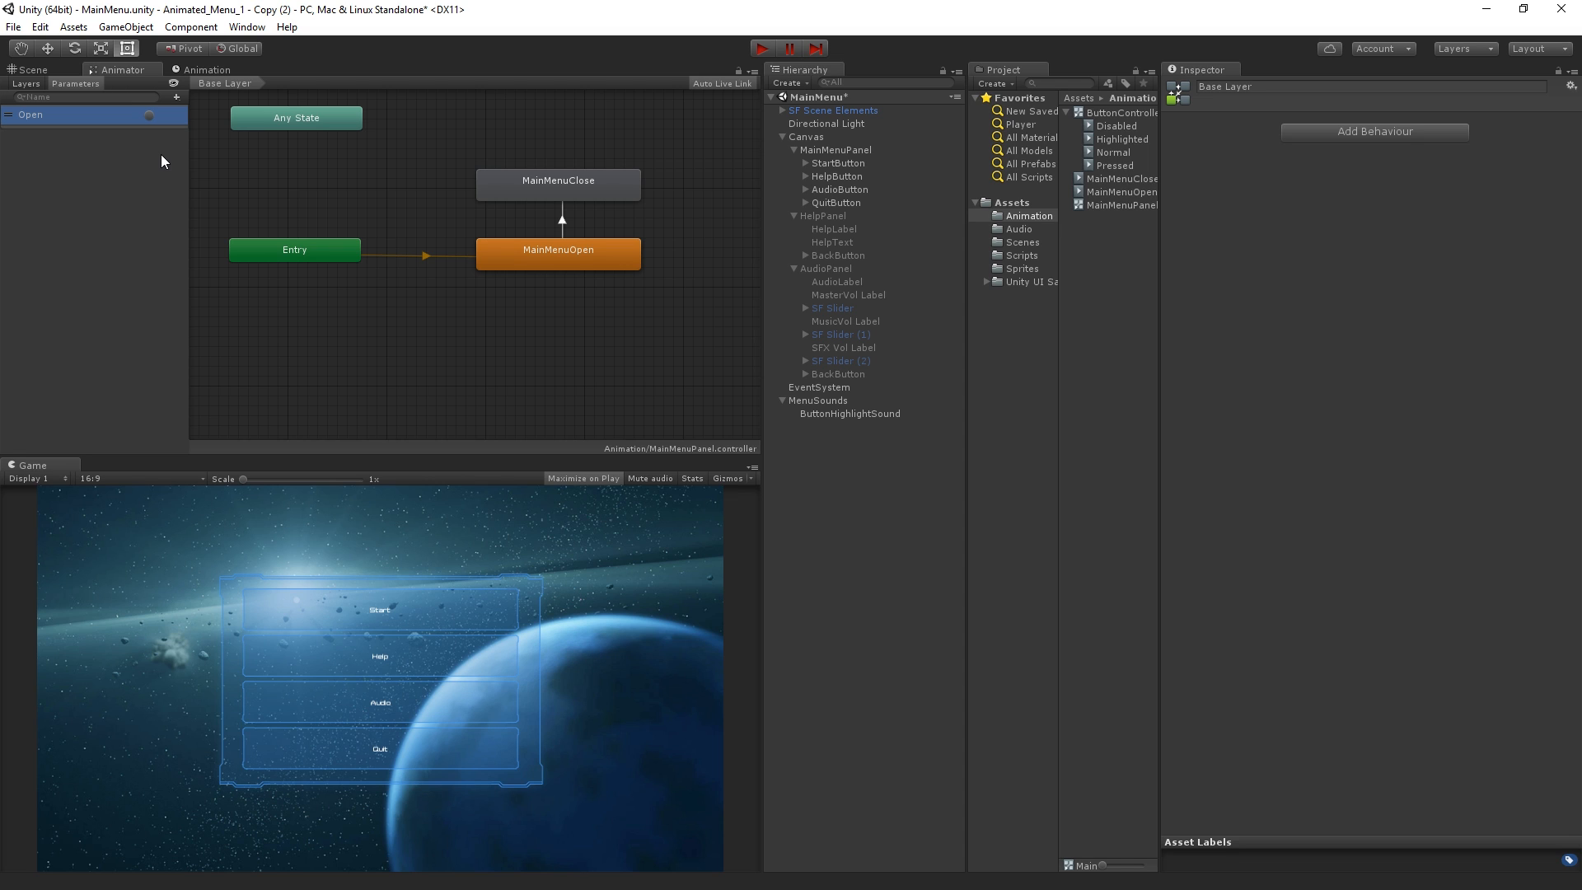
{"action": "left_click", "coordinate": [178, 98]}
{"action": "left_click", "coordinate": [229, 166]}
{"action": "type", "text": "Close"}
{"action": "key", "text": "Return"}
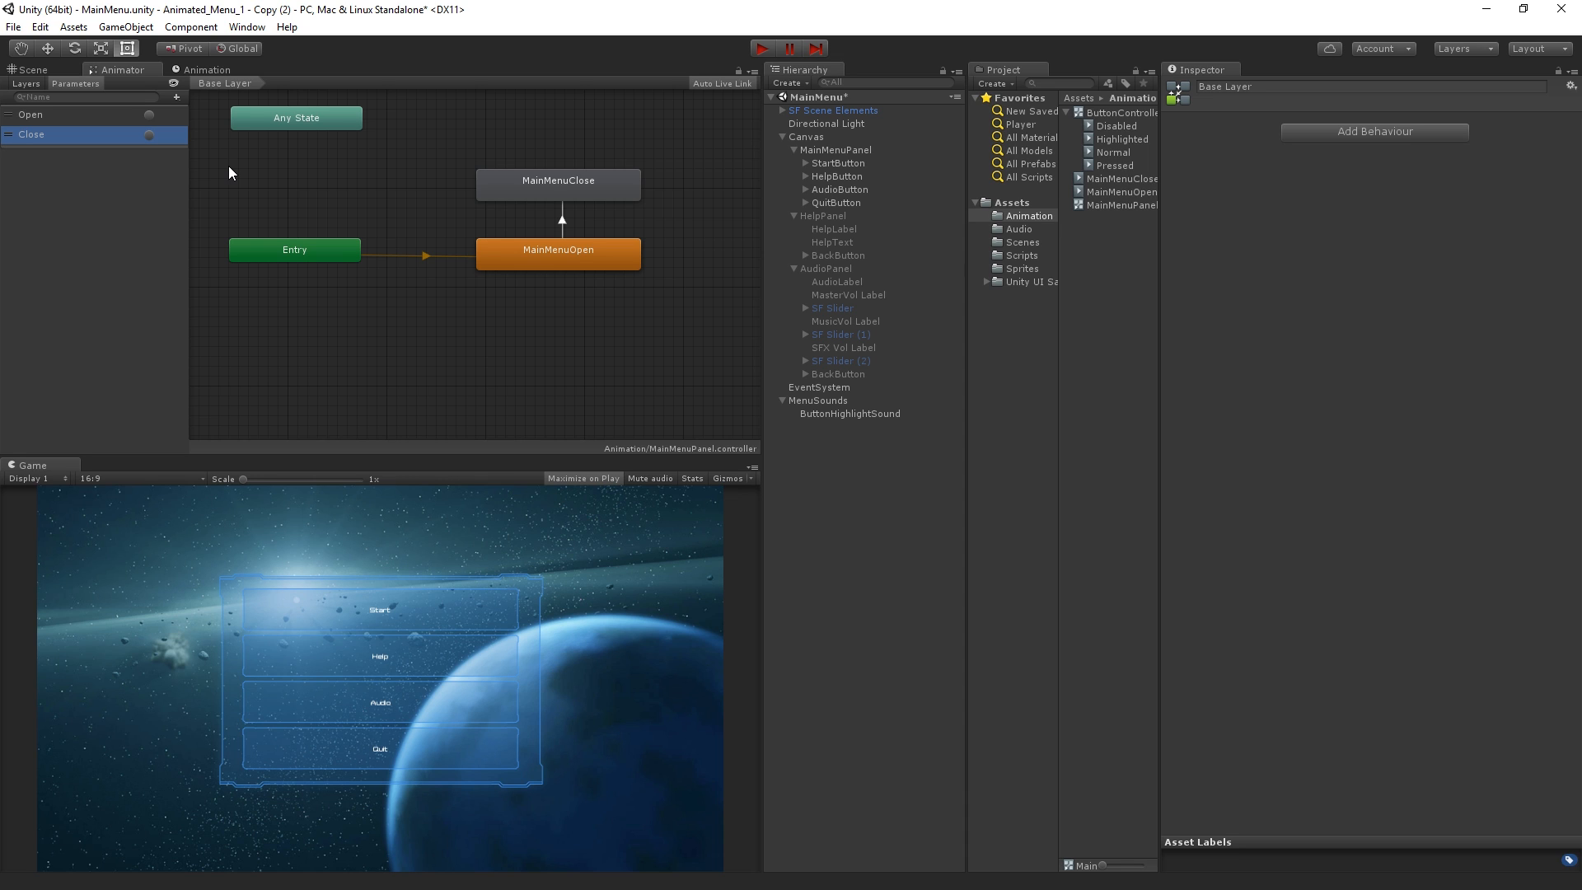
Turn off Has Exit Time on the MainMenuOpen to MainMenuClose transition and add a condition with the Open trigger
{"action": "left_click", "coordinate": [563, 224]}
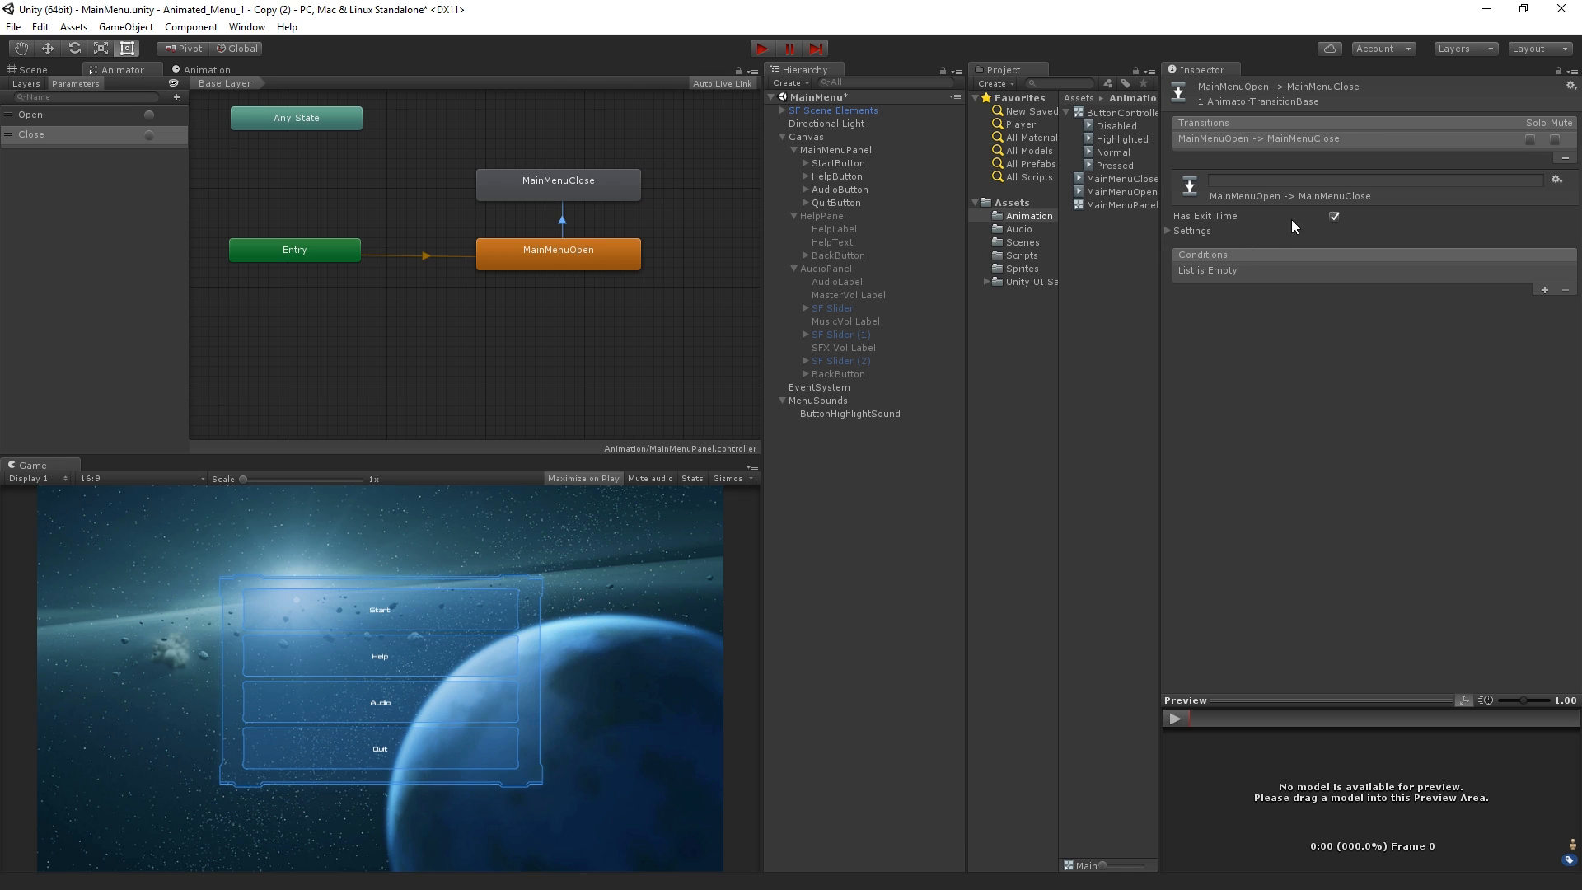
{"action": "left_click", "coordinate": [1336, 216]}
{"action": "left_click", "coordinate": [1392, 211]}
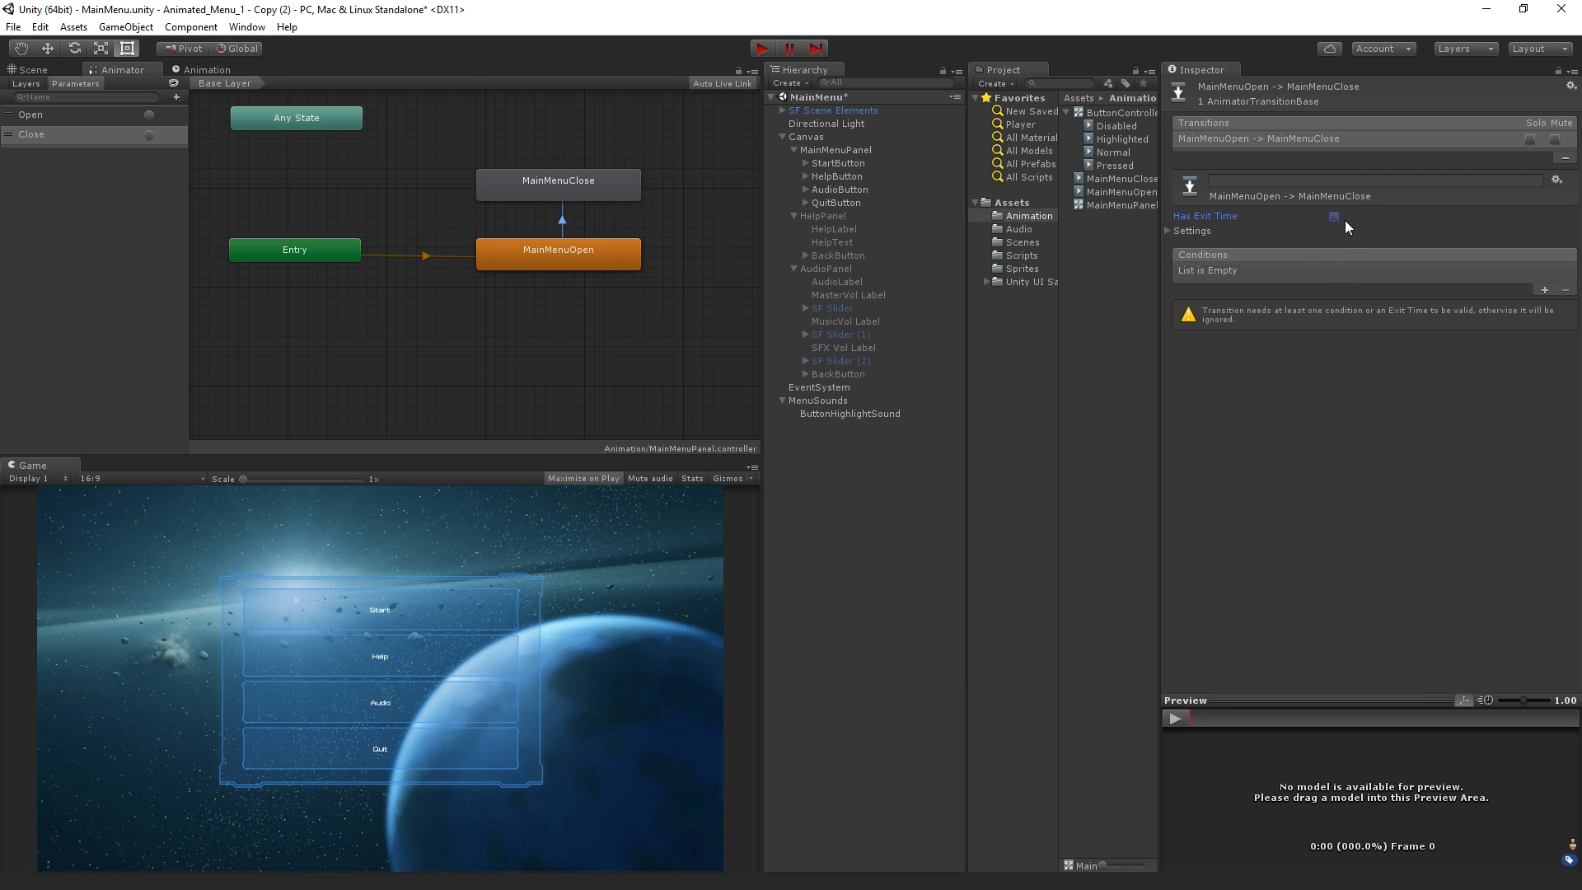
{"action": "left_click", "coordinate": [1544, 291]}
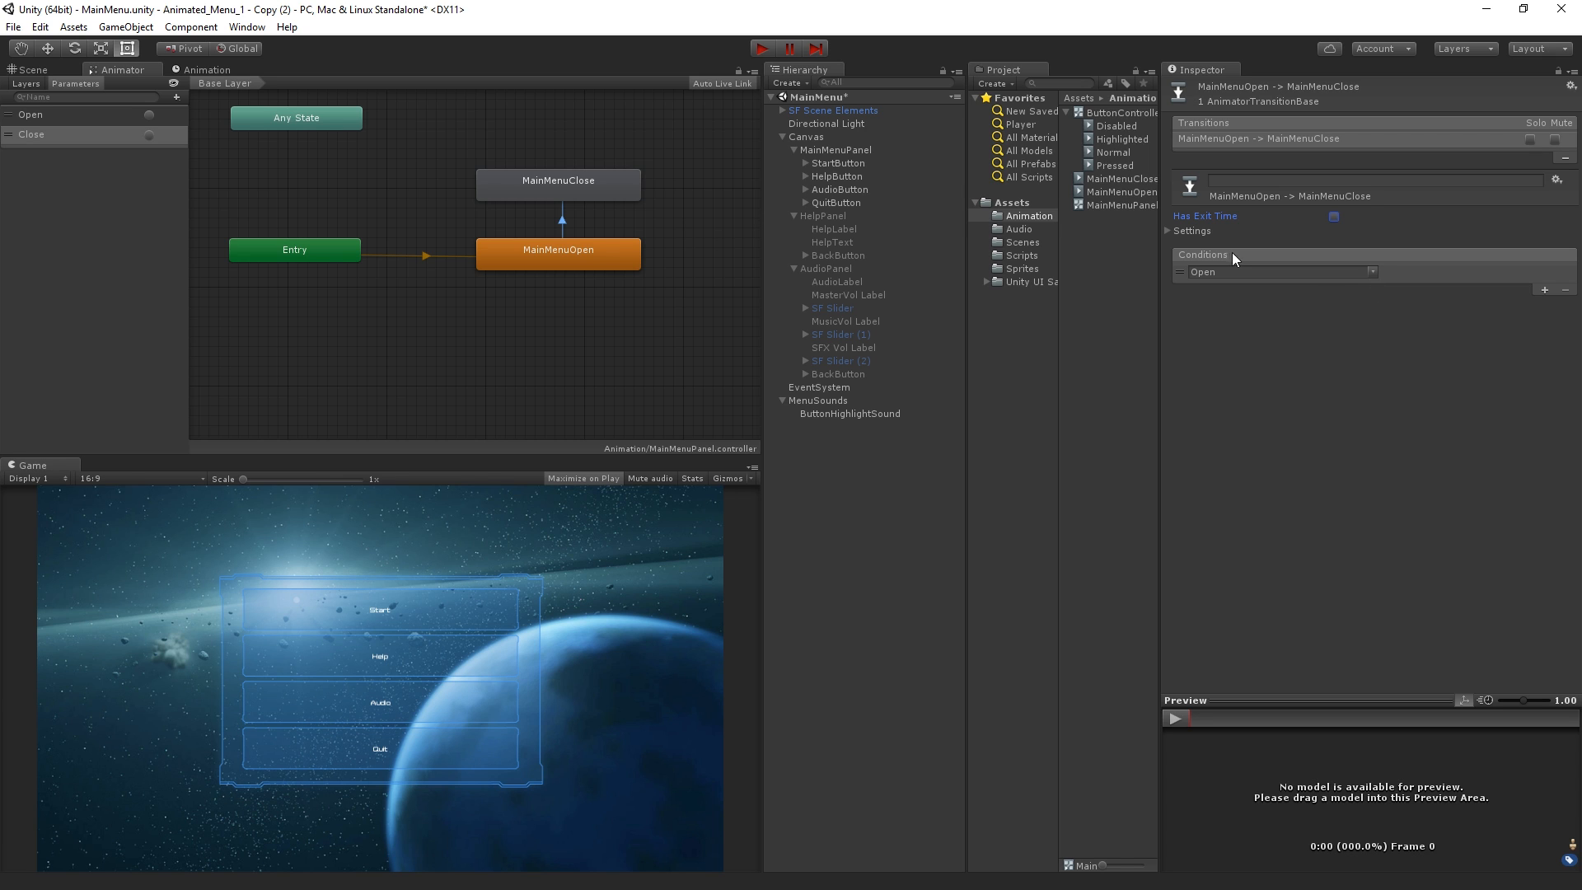
Make a transition from MainMenuClose back to MainMenuOpen and select it to show its settings
{"action": "left_click", "coordinate": [591, 190]}
{"action": "right_click", "coordinate": [517, 190]}
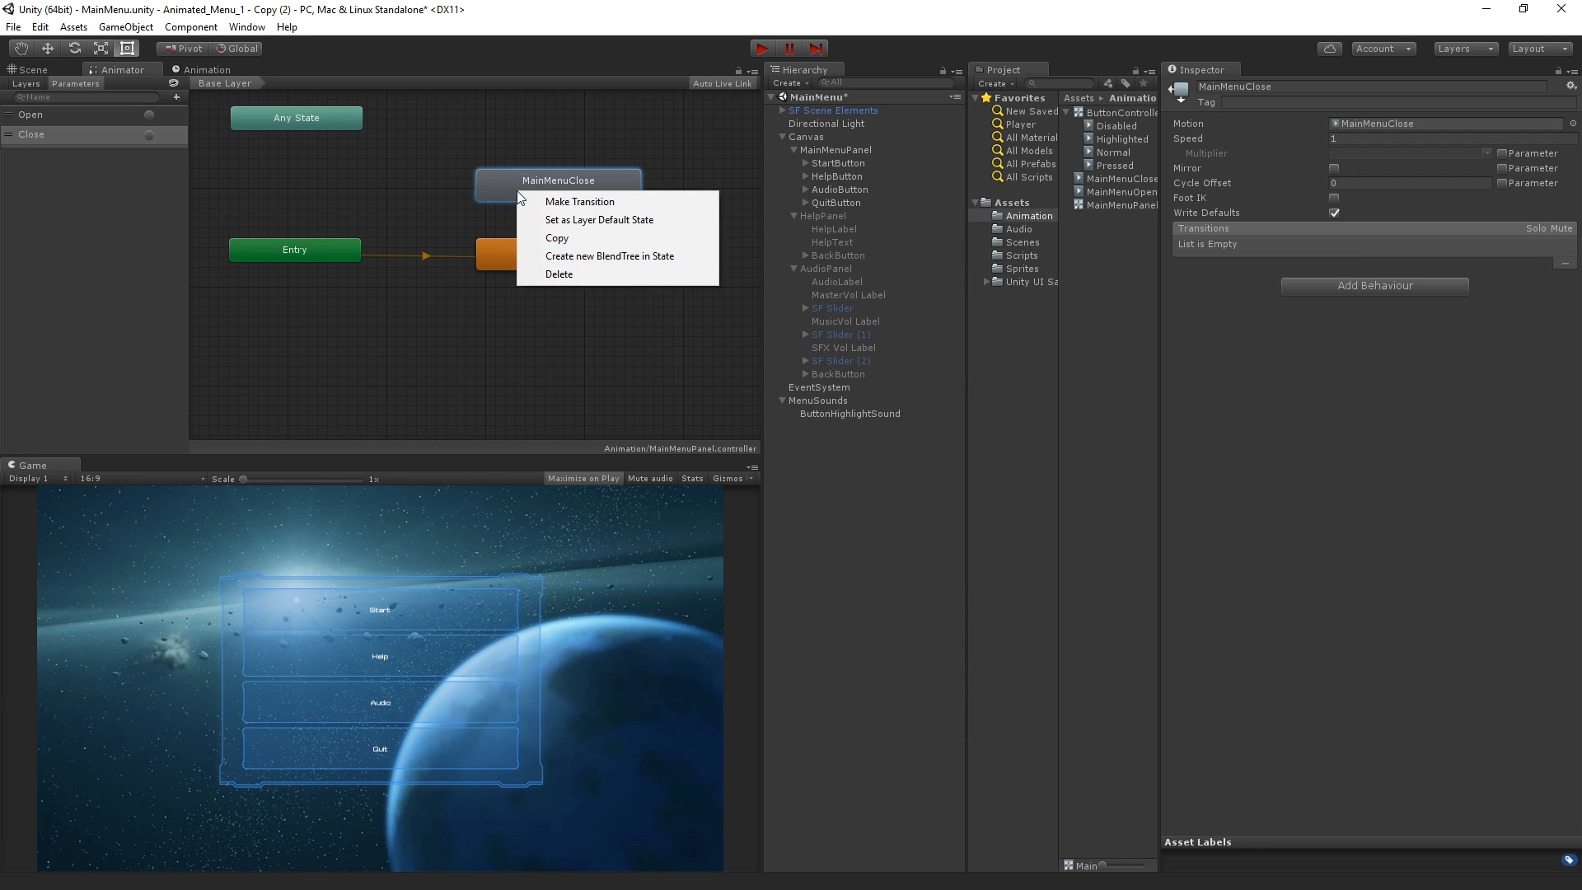
{"action": "left_click", "coordinate": [559, 201]}
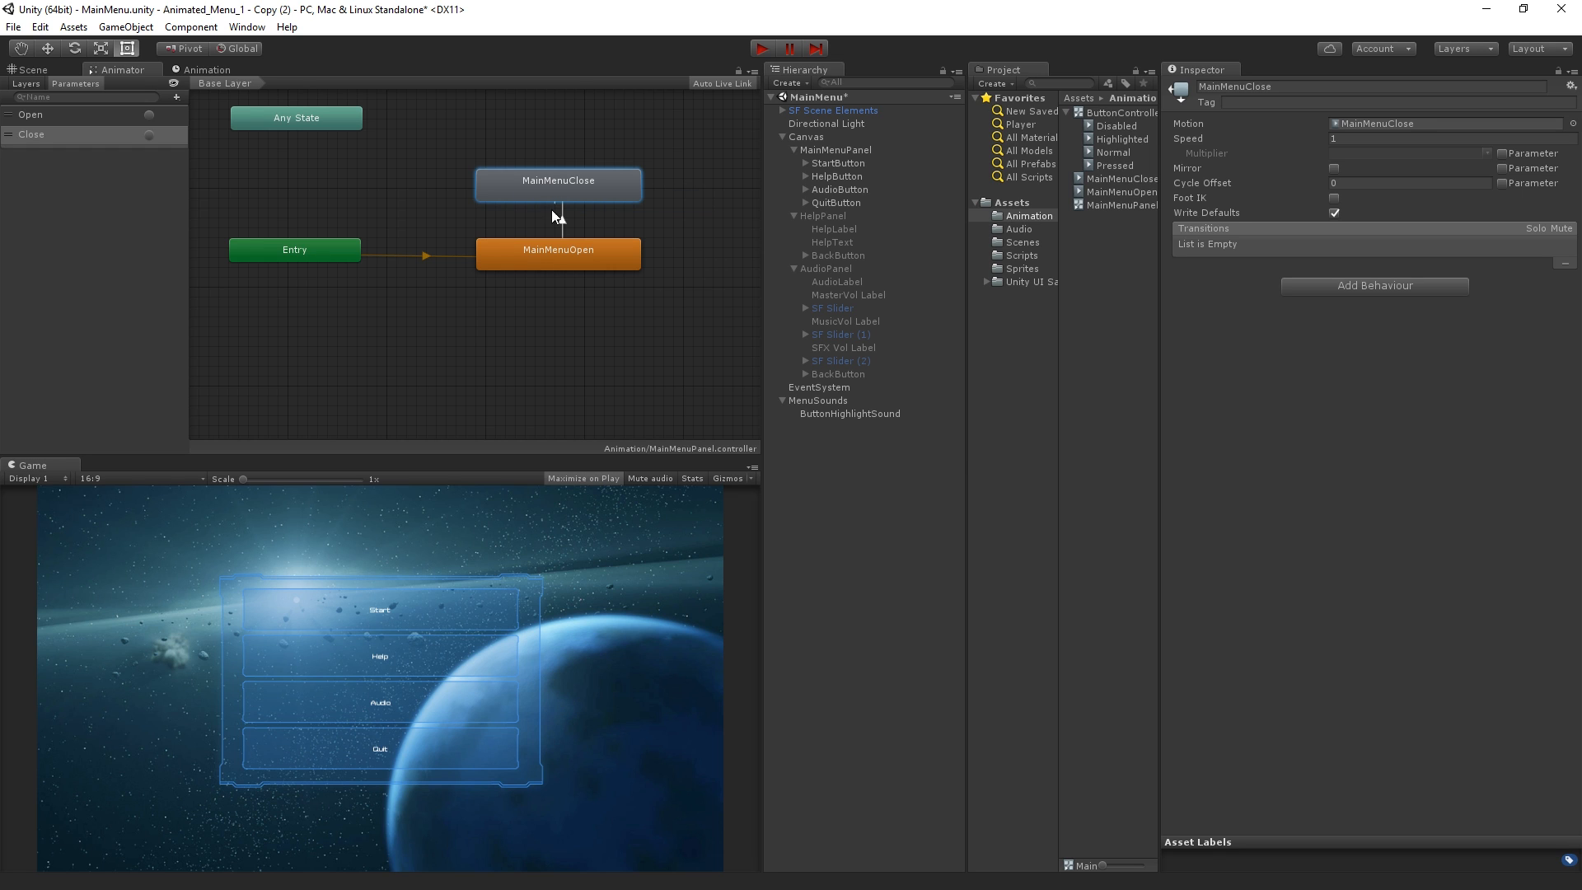
{"action": "left_click", "coordinate": [540, 252]}
{"action": "left_click", "coordinate": [558, 219]}
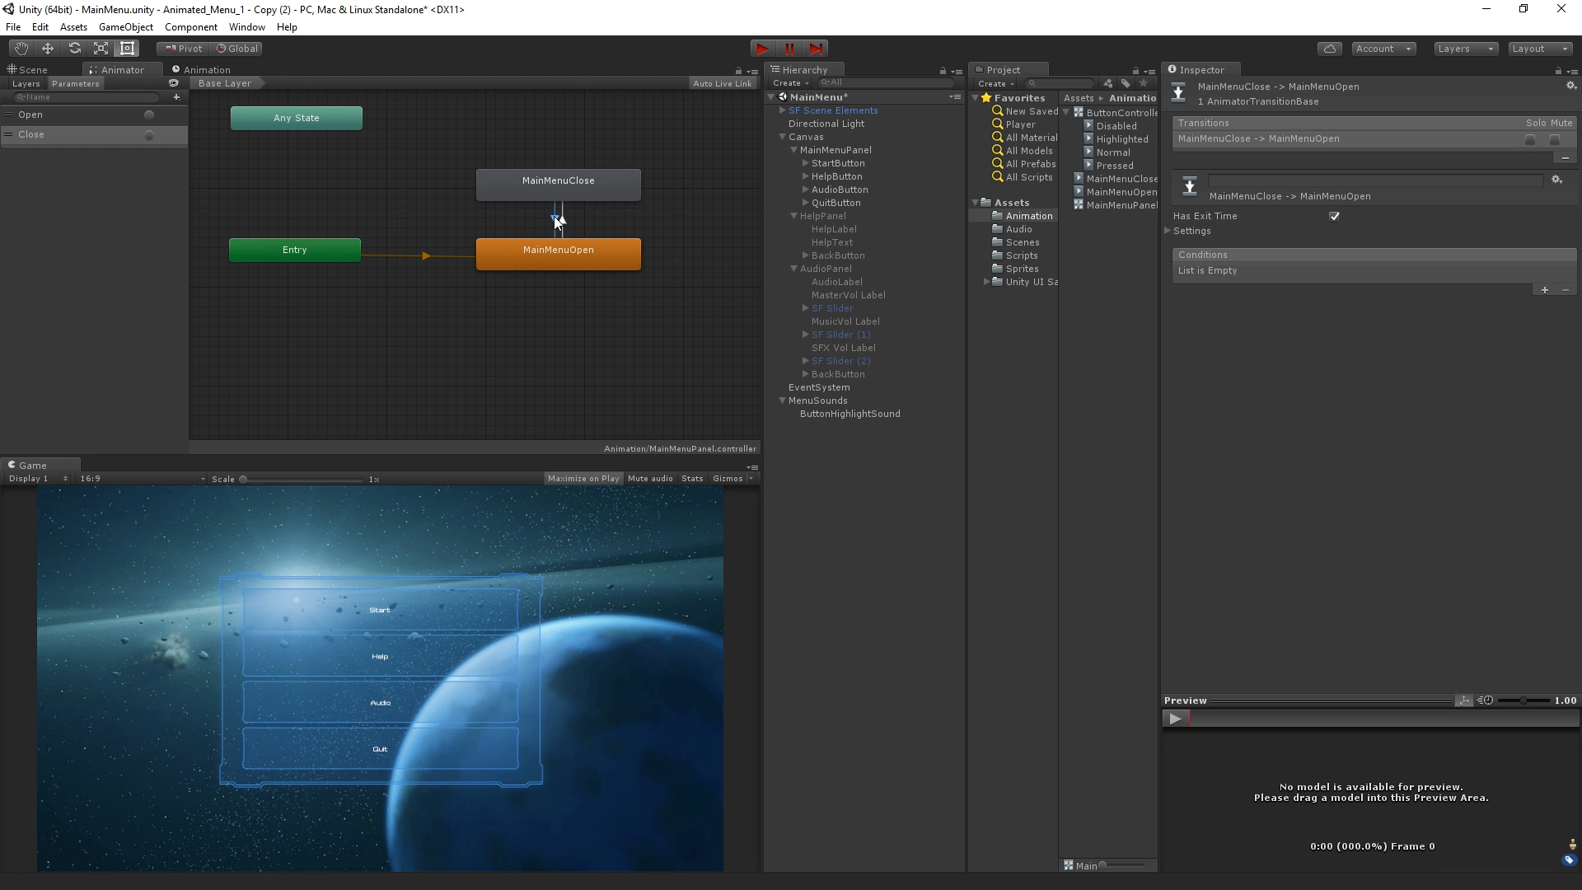
Turn off Has Exit Time on the MainMenuClose to MainMenuOpen transition and add a condition with the Close trigger
{"action": "left_click", "coordinate": [1336, 216]}
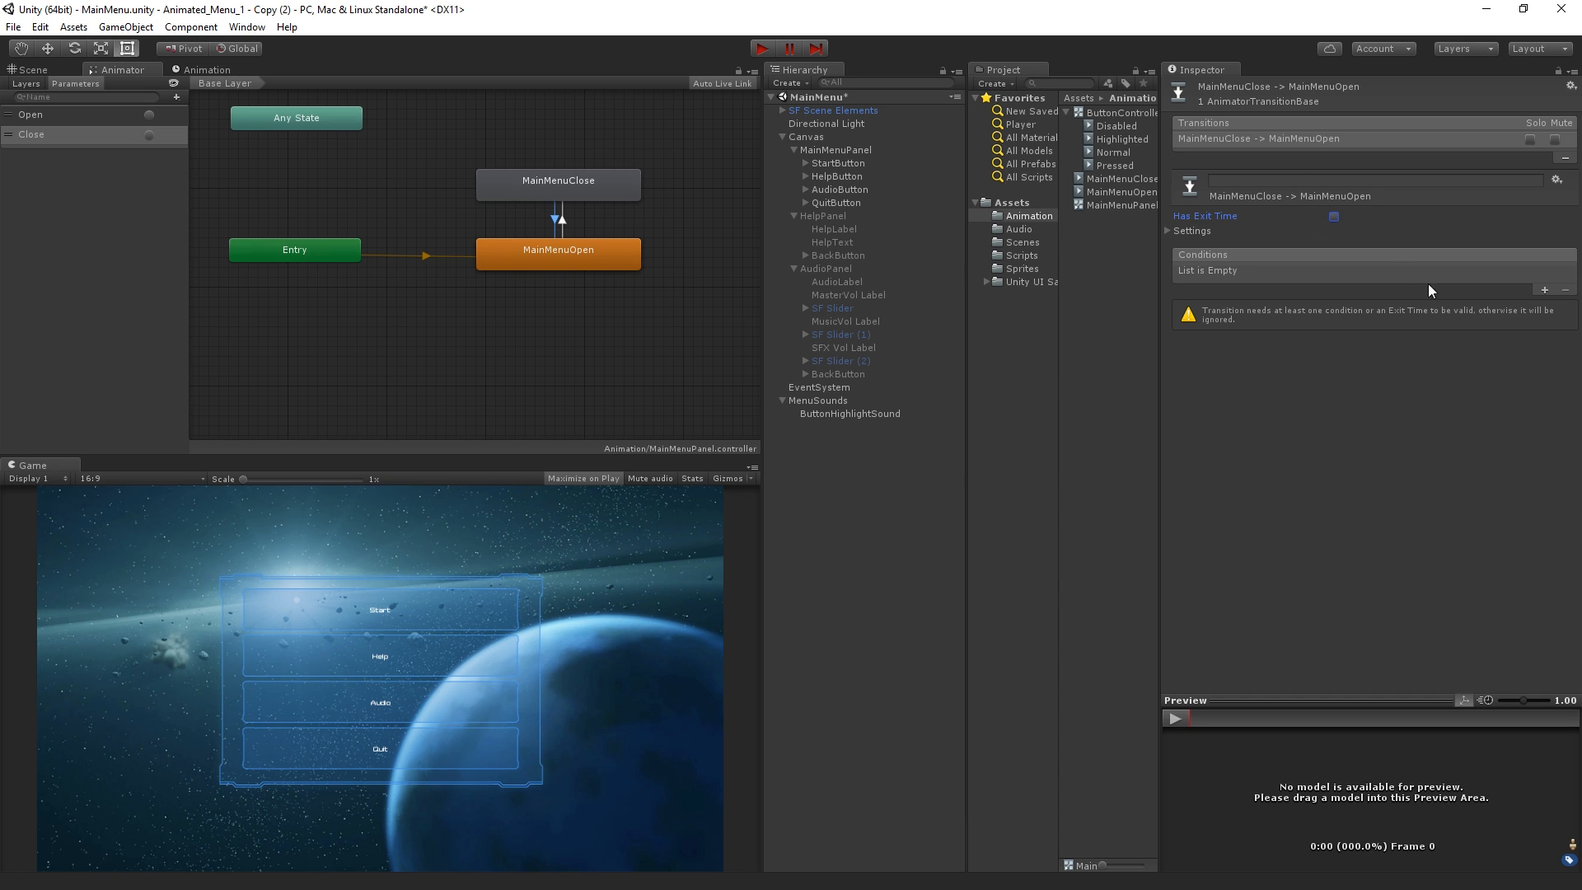
{"action": "left_click", "coordinate": [1545, 290]}
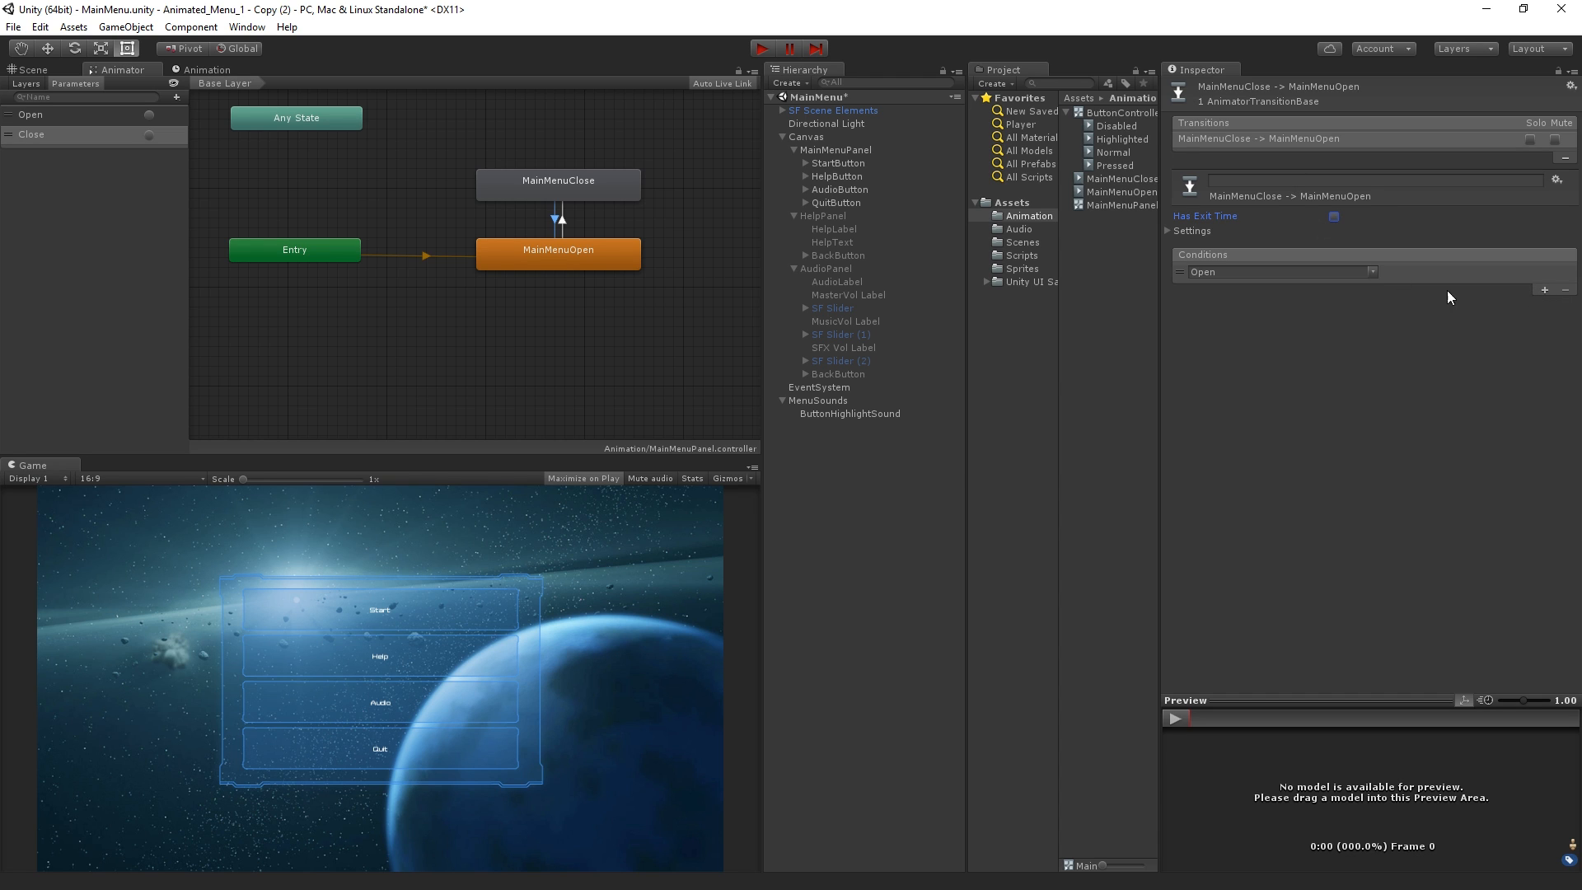
{"action": "left_click", "coordinate": [1373, 272]}
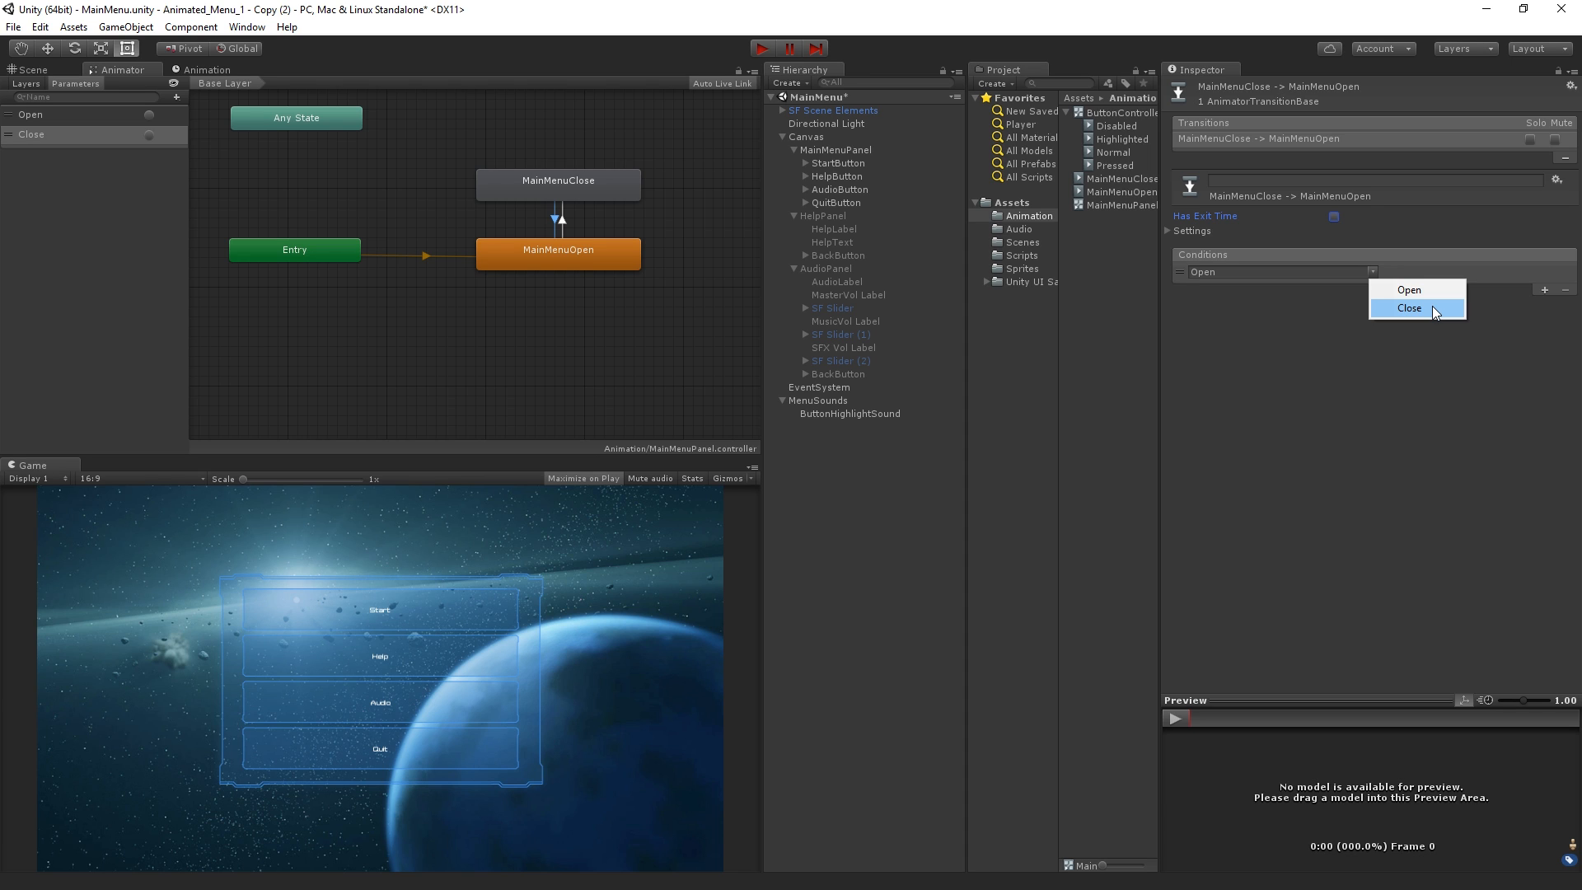
{"action": "left_click", "coordinate": [1409, 308]}
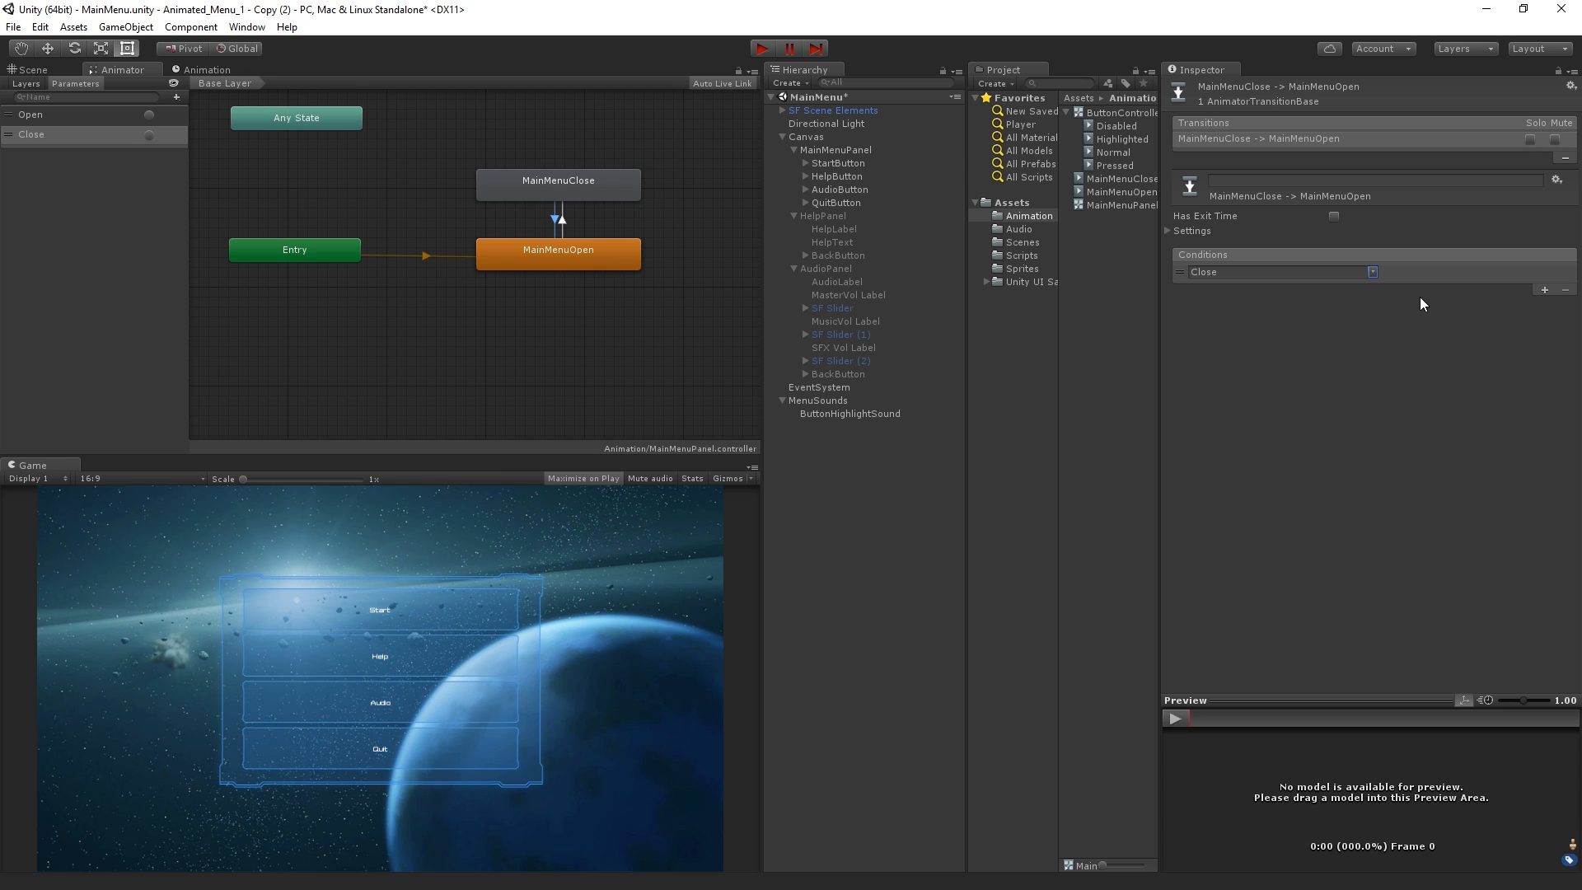
{"action": "left_click", "coordinate": [556, 220]}
Change HelpButton's On Click action for MainMenuPanel to Animator.SetTrigger (string) with the value Close
{"action": "left_click", "coordinate": [876, 176]}
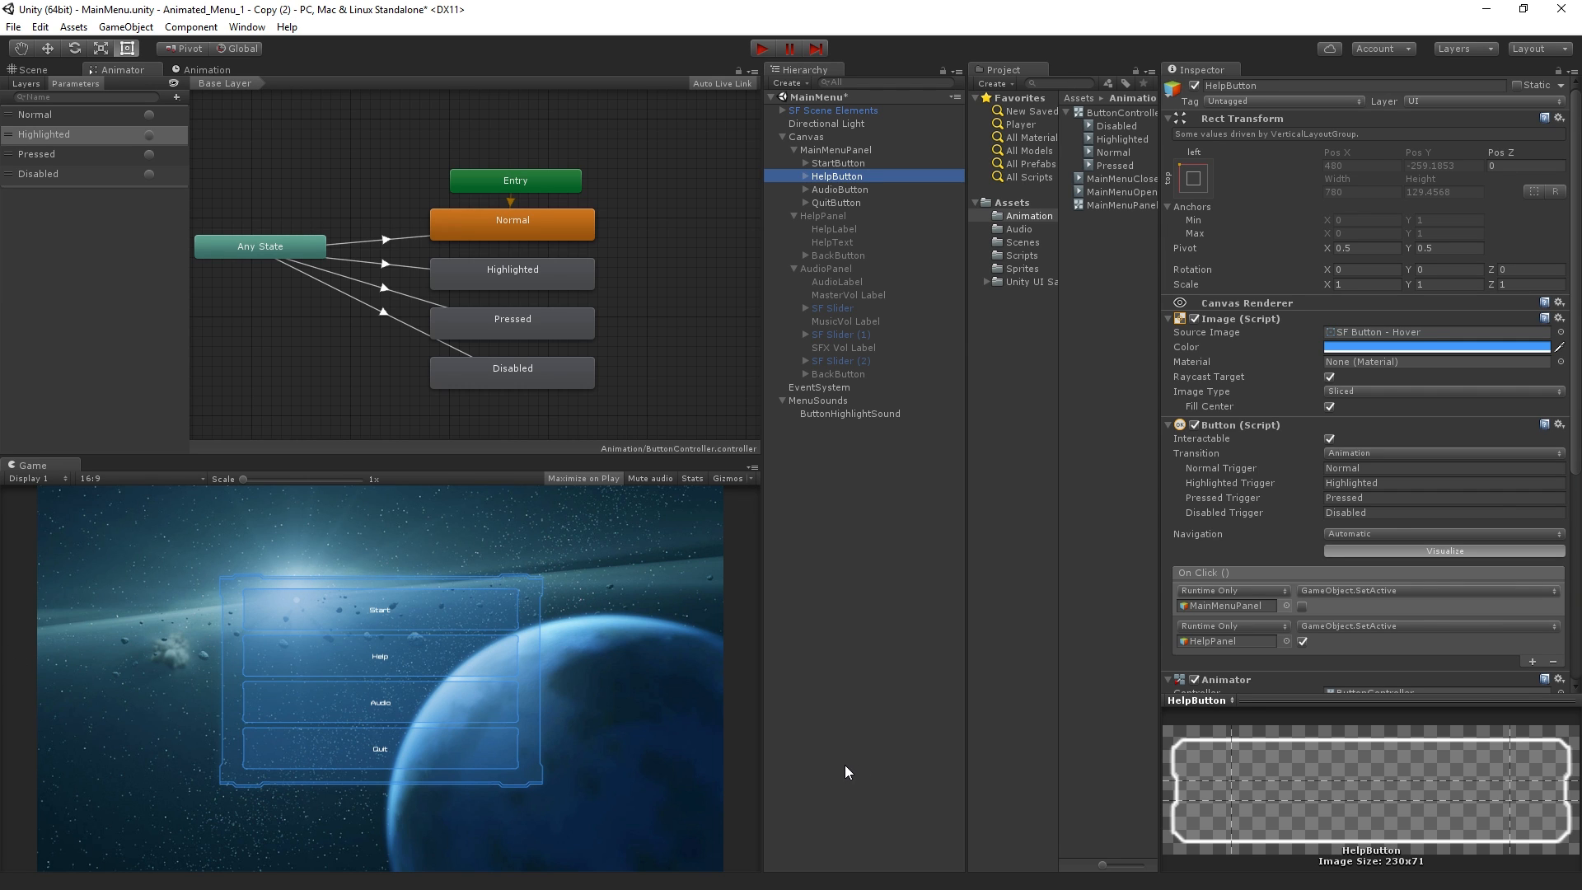
{"action": "scroll", "coordinate": [1384, 469], "scroll_direction": "down", "scroll_amount": 4}
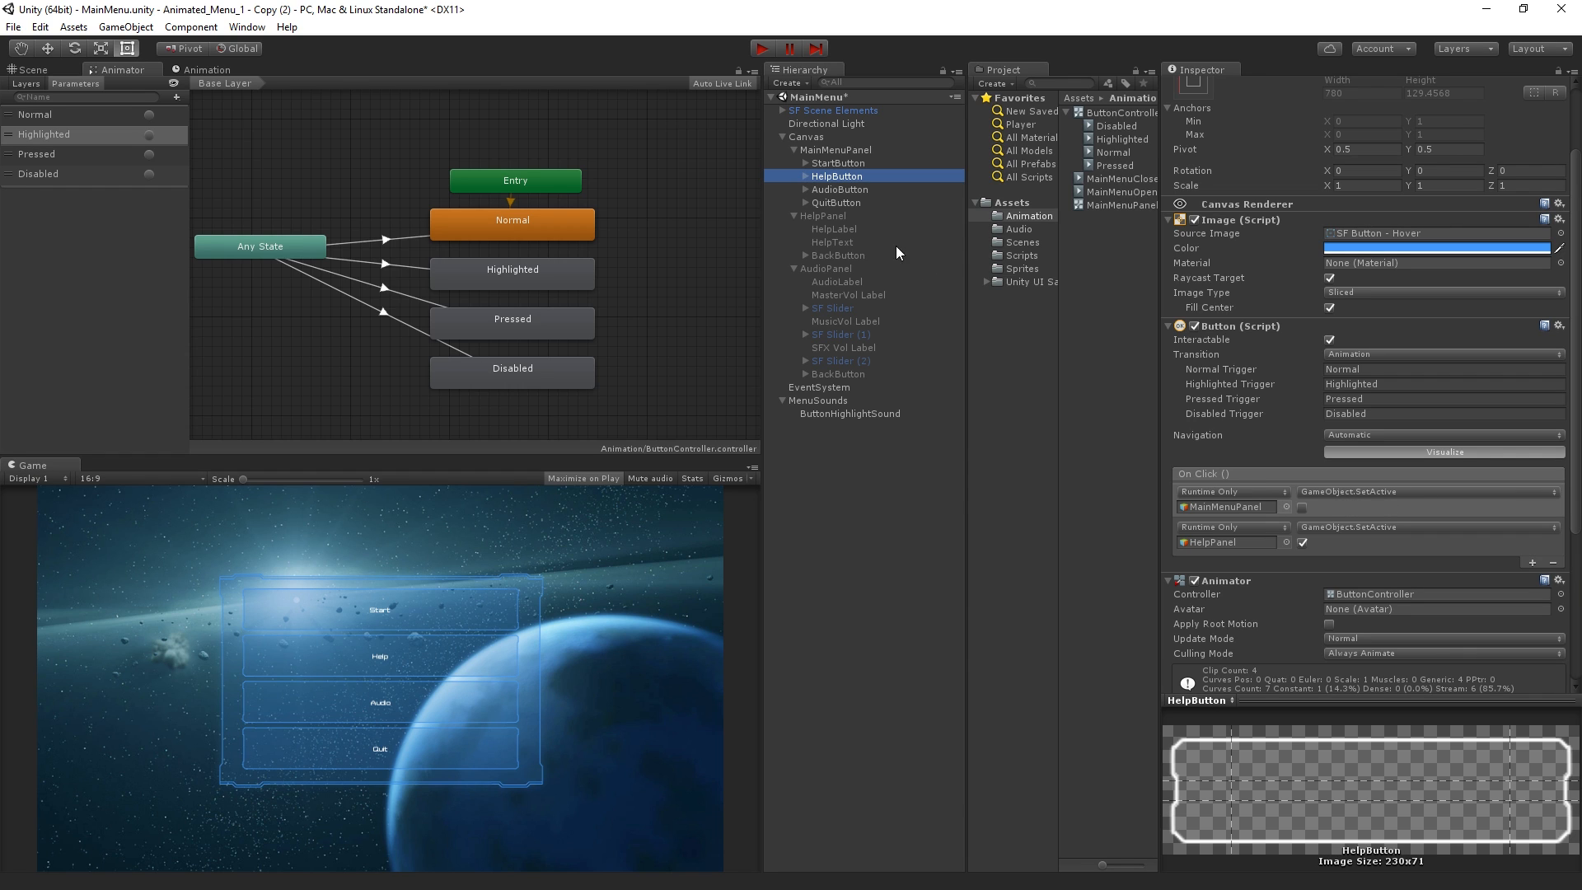
{"action": "left_click", "coordinate": [1348, 491]}
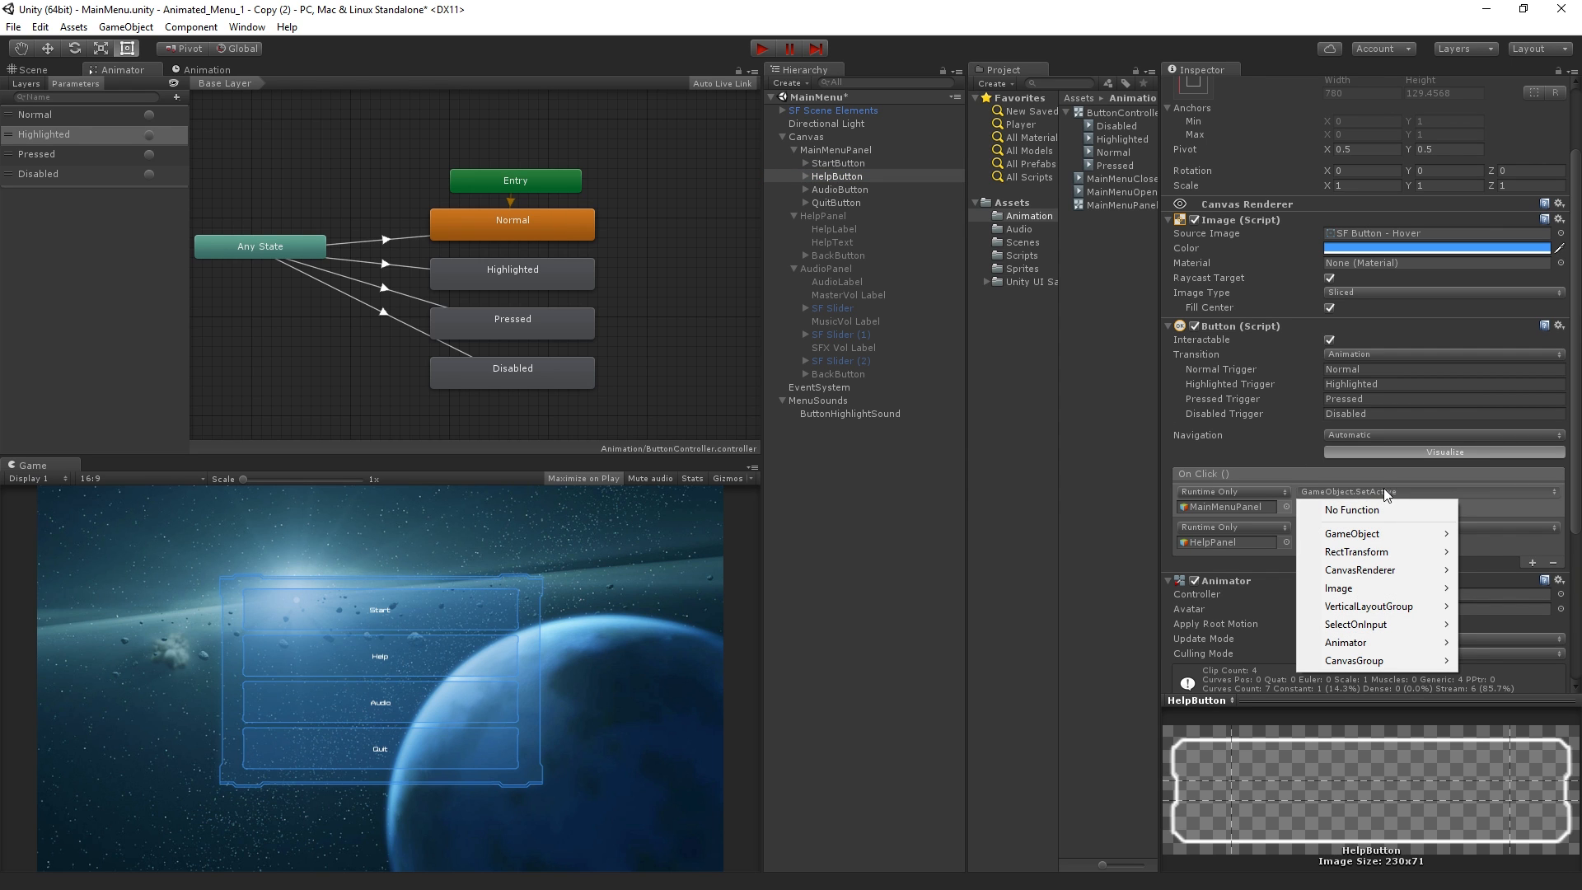
{"action": "mouse_move", "coordinate": [1380, 644]}
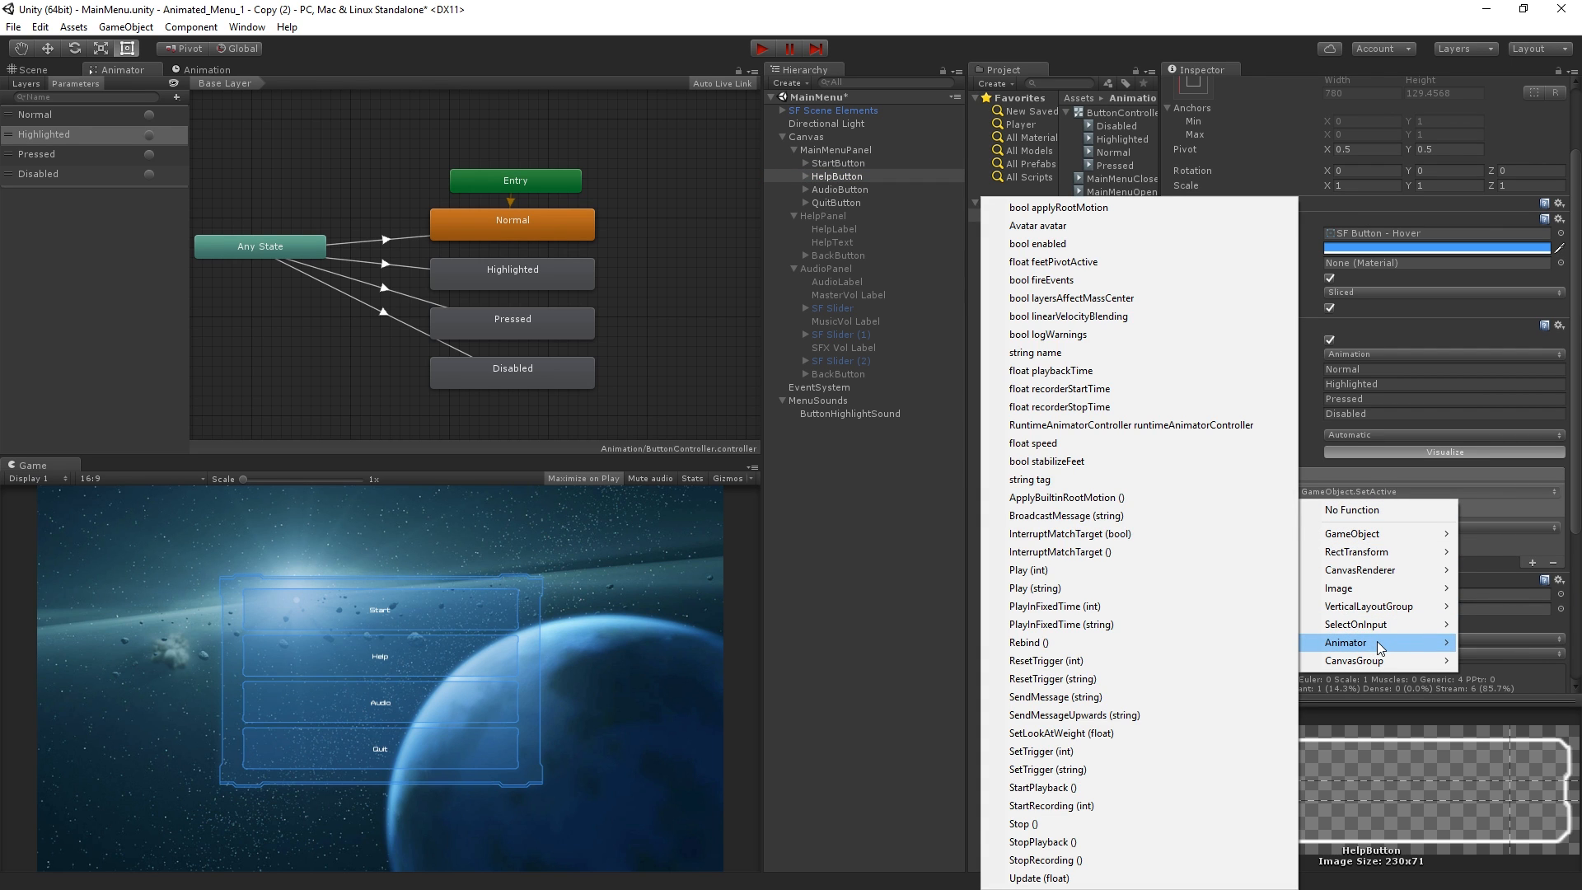
{"action": "left_click", "coordinate": [1155, 770]}
{"action": "left_click", "coordinate": [1354, 507]}
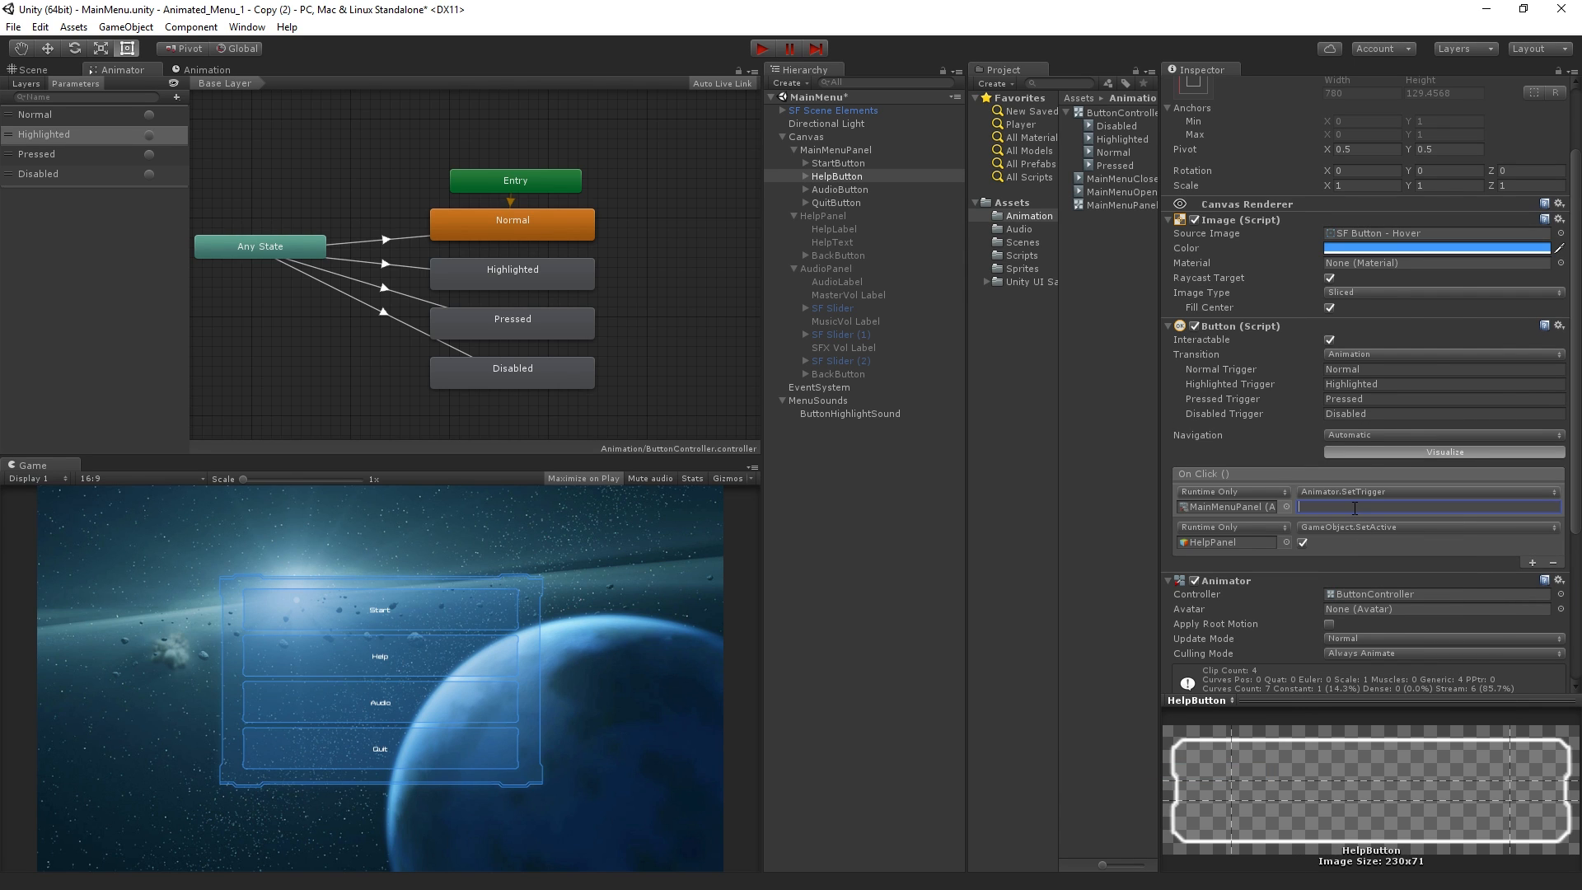
{"action": "type", "text": "Close"}
{"action": "key", "text": "Return"}
{"action": "left_click", "coordinate": [1366, 500]}
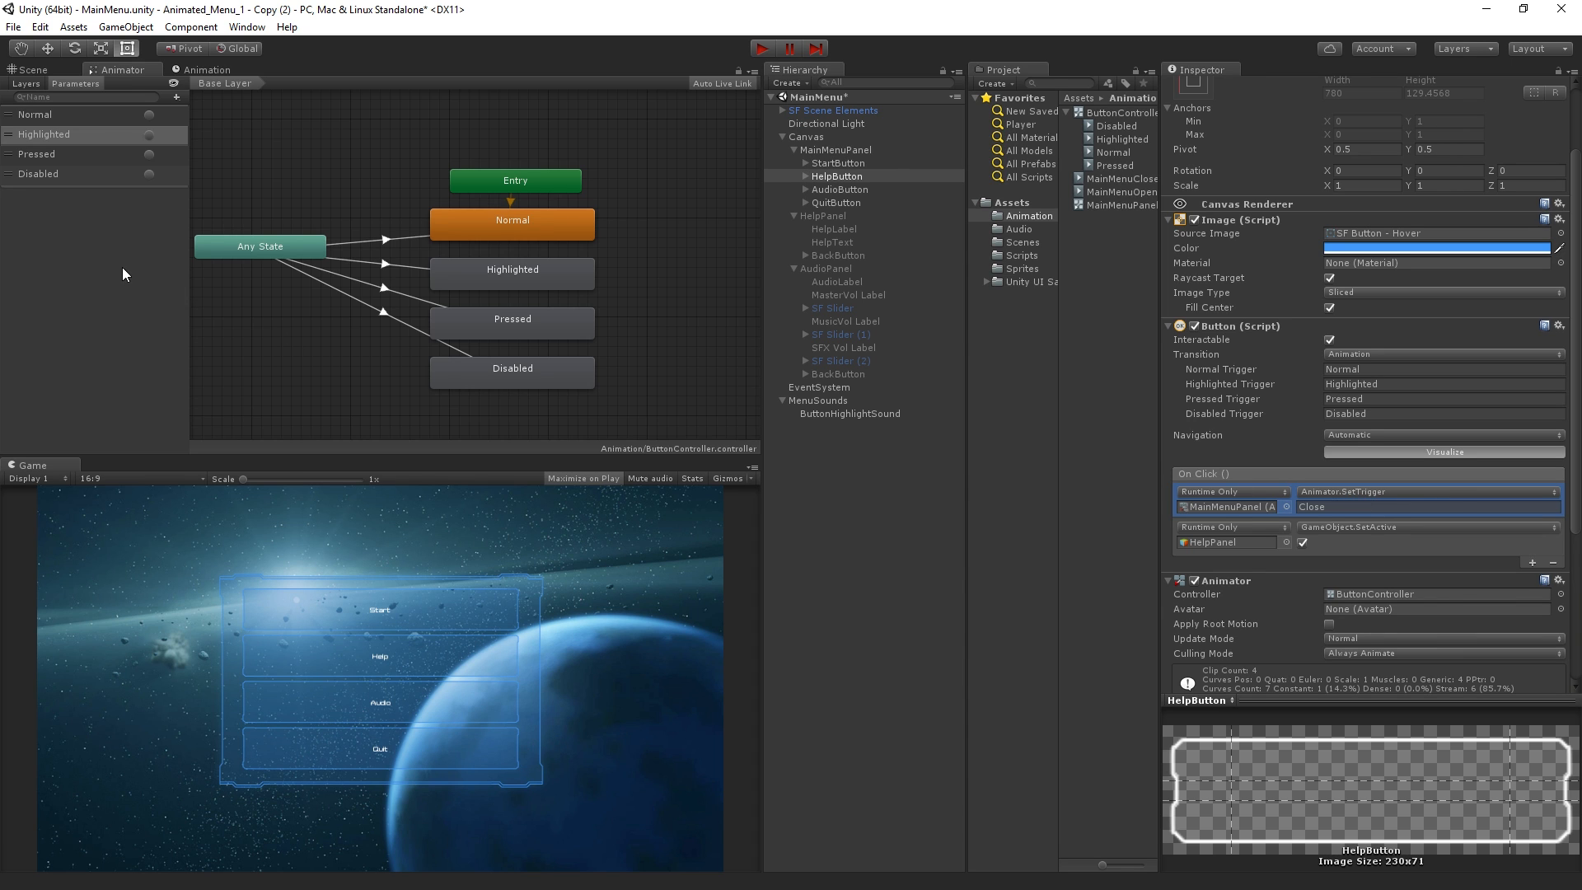
Review MainMenuPanel's Animator states, turn off animation recording, and return to the panel's Animator graph
{"action": "left_click", "coordinate": [835, 149]}
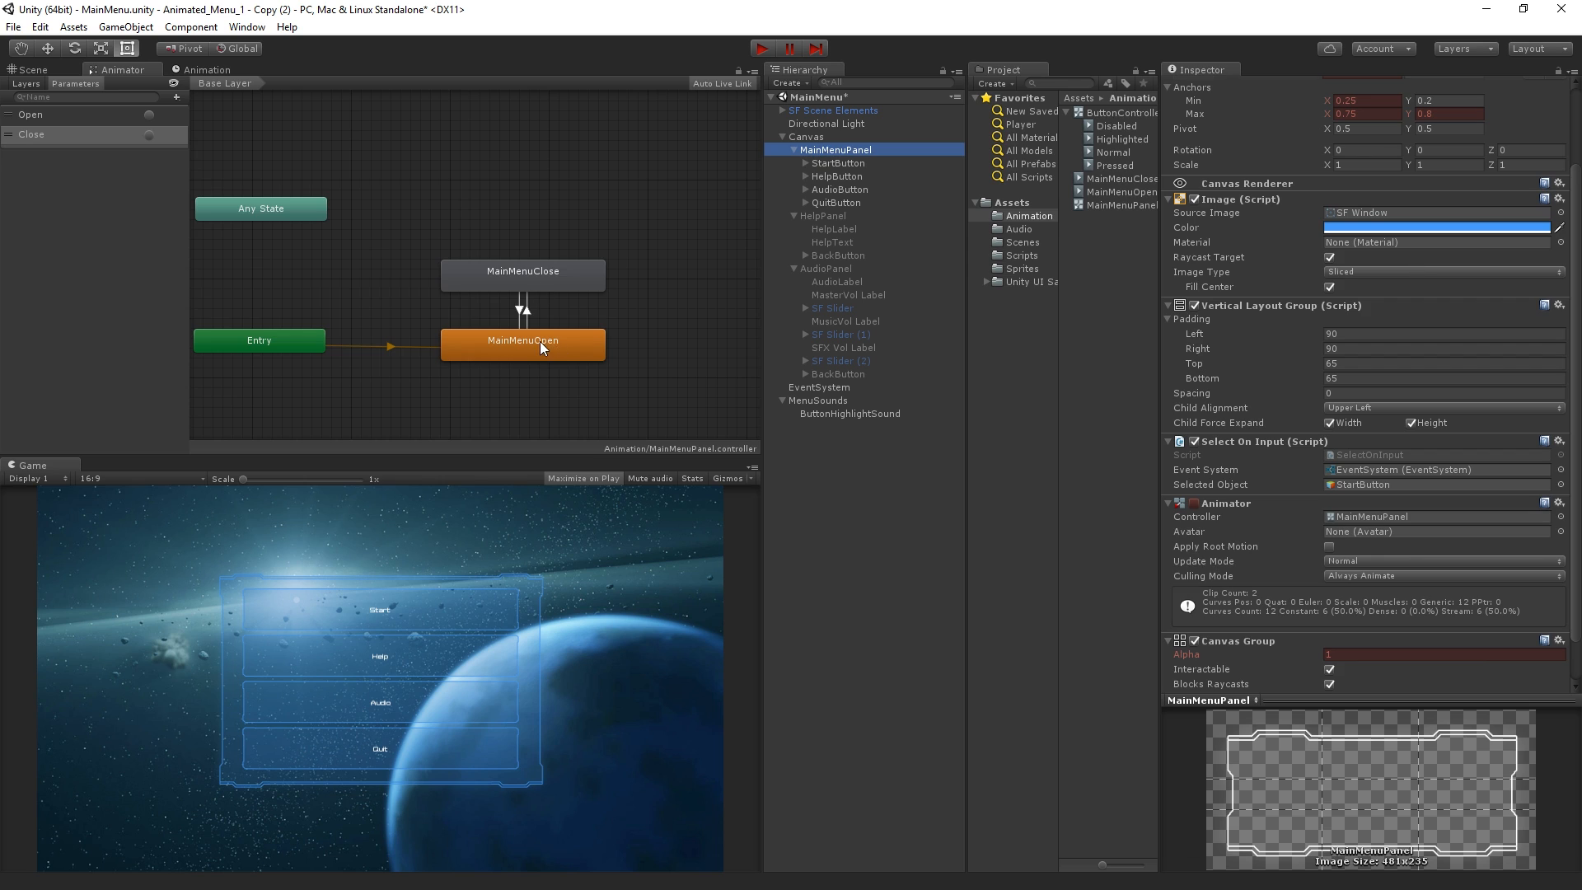
{"action": "left_click", "coordinate": [540, 347]}
{"action": "left_click", "coordinate": [550, 277]}
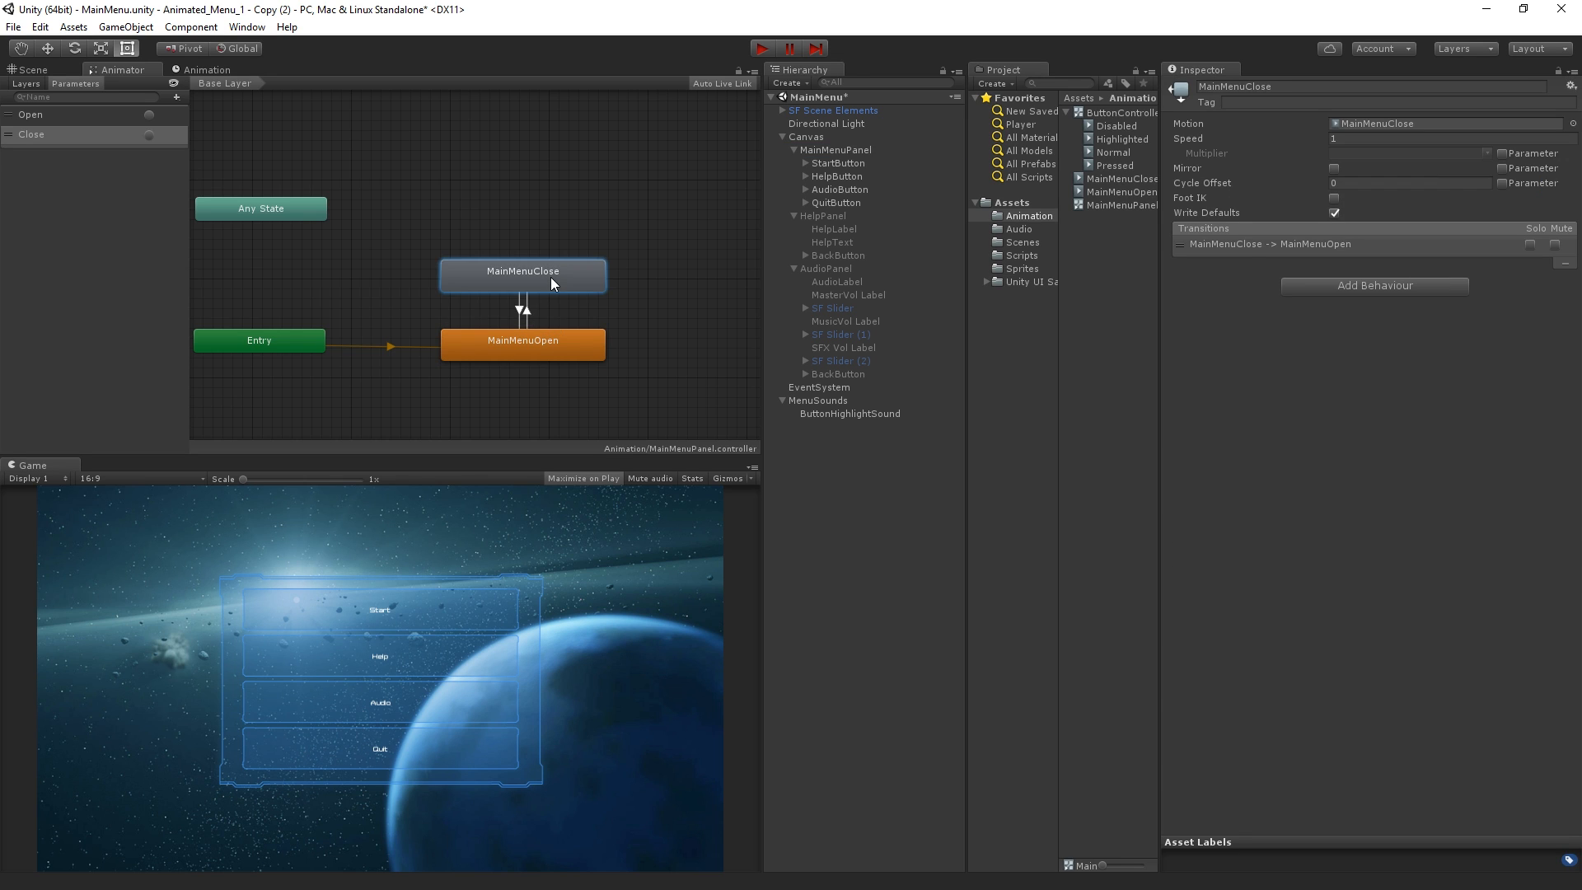
{"action": "left_click", "coordinate": [645, 180]}
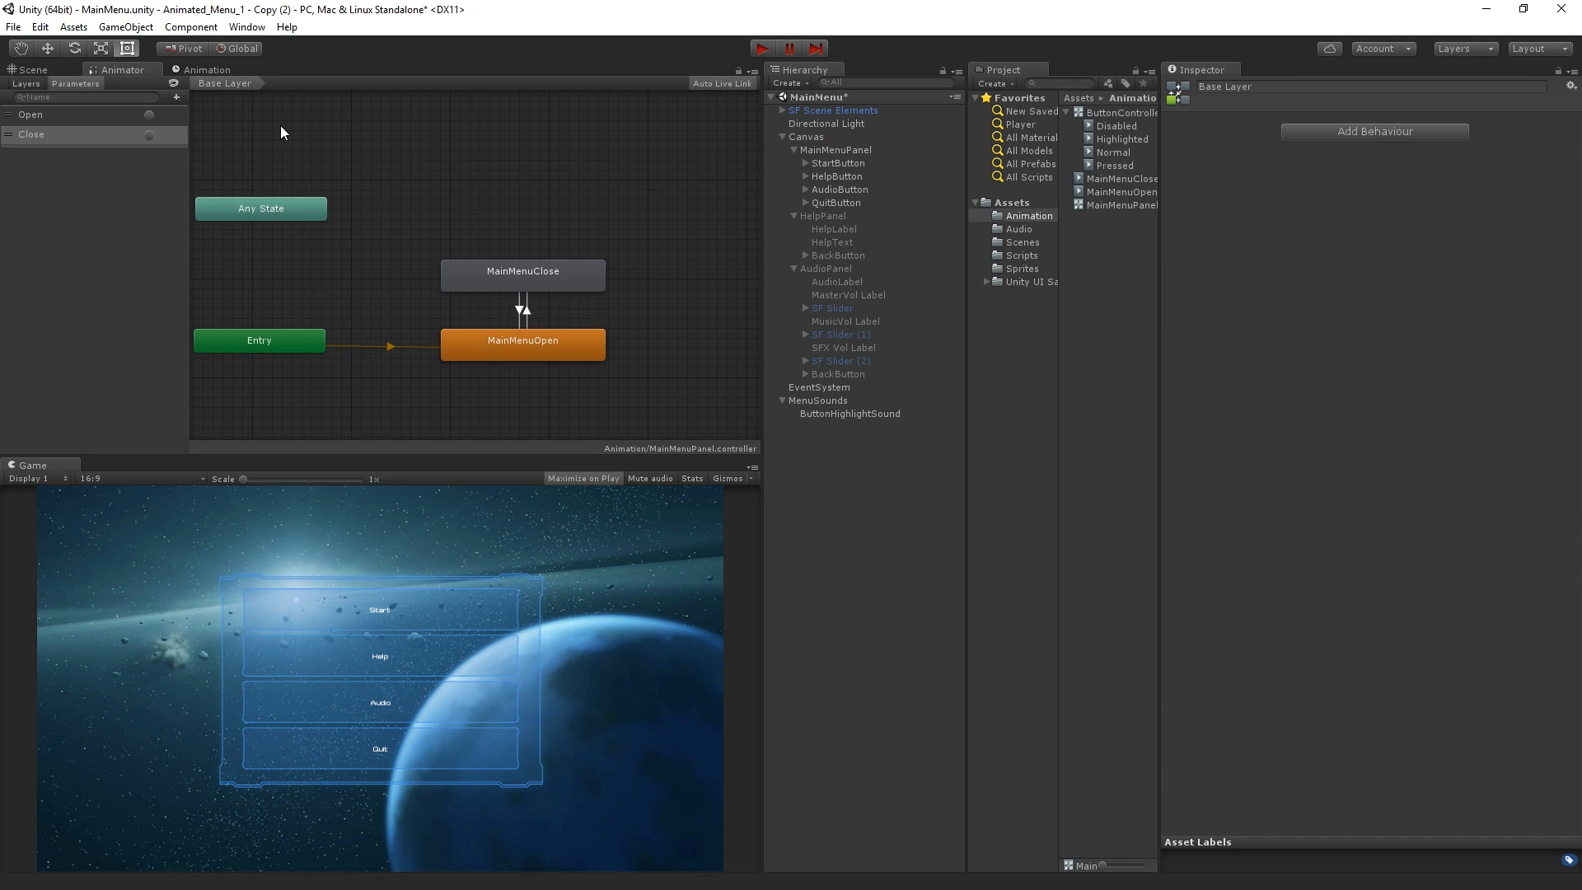
{"action": "left_click", "coordinate": [173, 73]}
{"action": "left_click", "coordinate": [20, 83]}
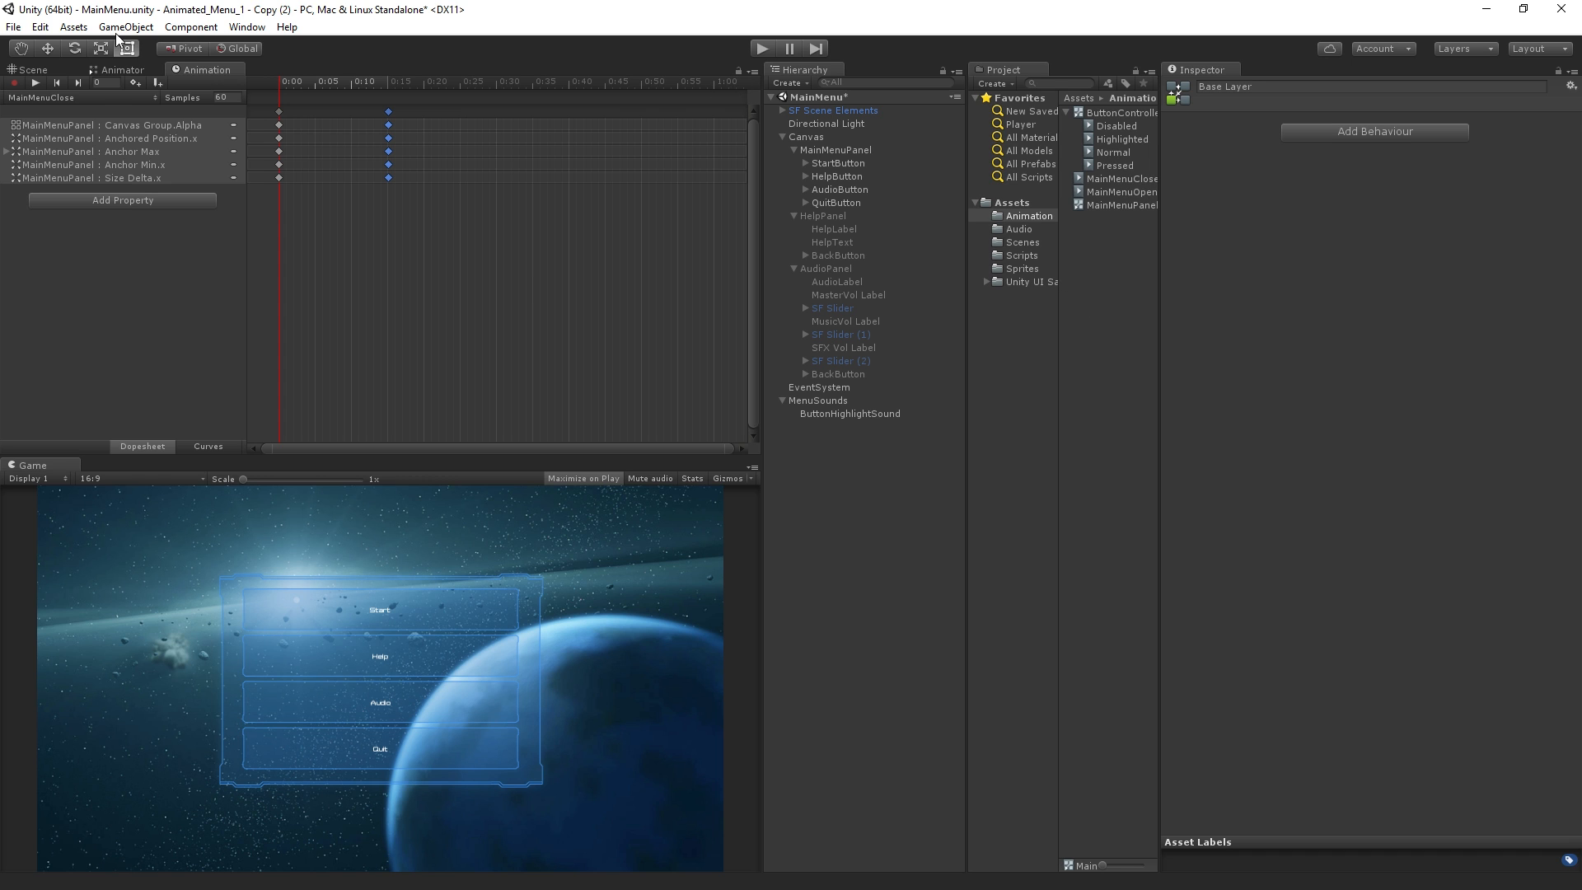
{"action": "left_click", "coordinate": [120, 70]}
{"action": "left_click", "coordinate": [888, 149]}
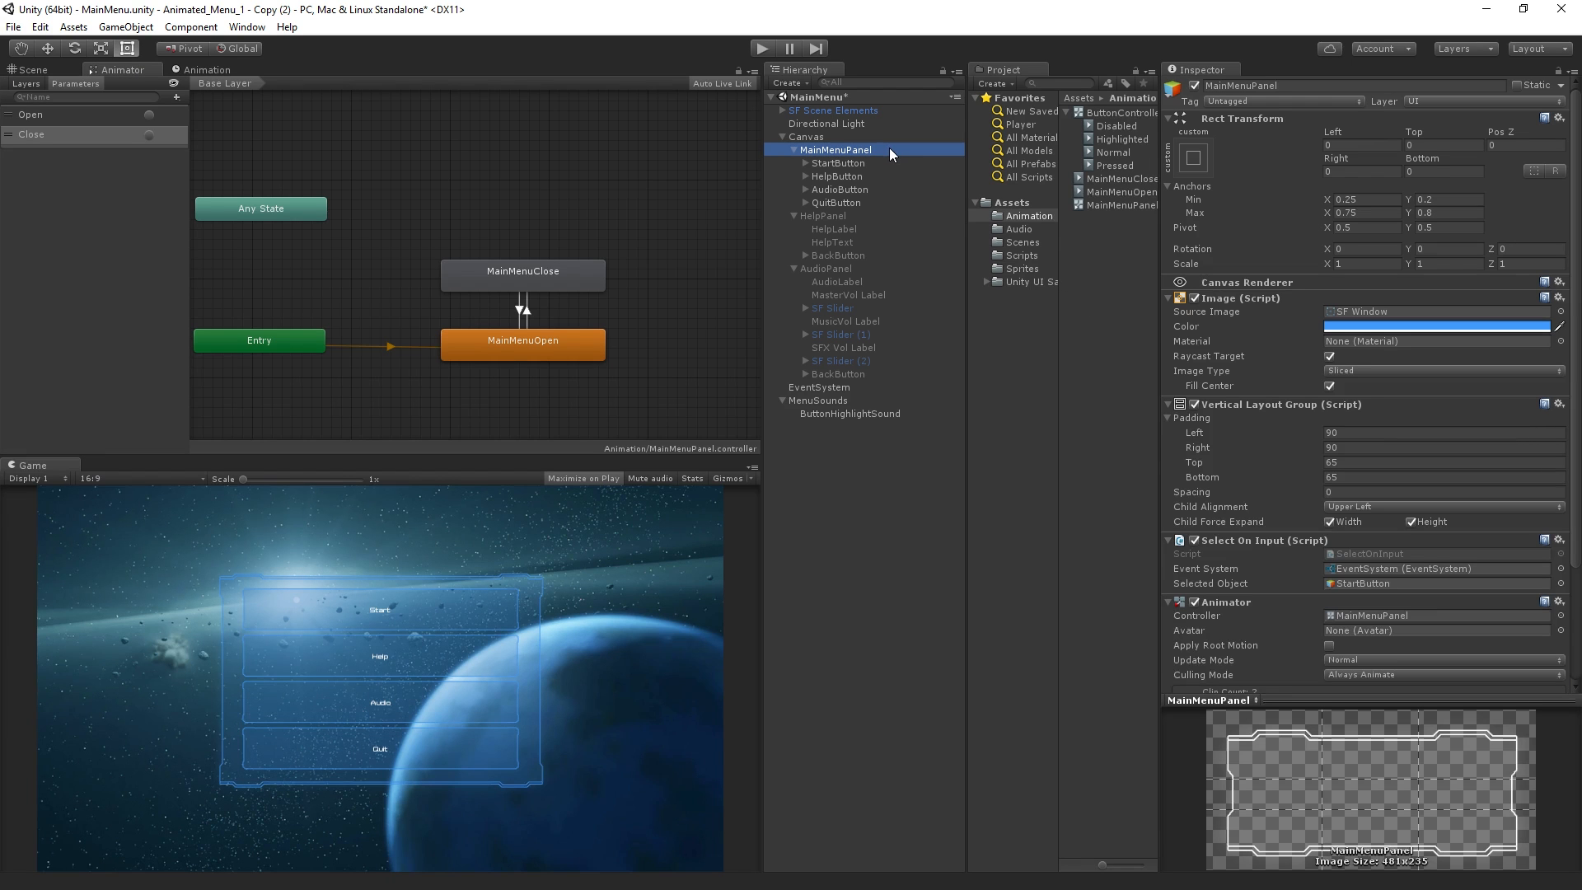
Play the scene, open Help from the main menu to test the closing animation, and stop playback
{"action": "left_click", "coordinate": [768, 48]}
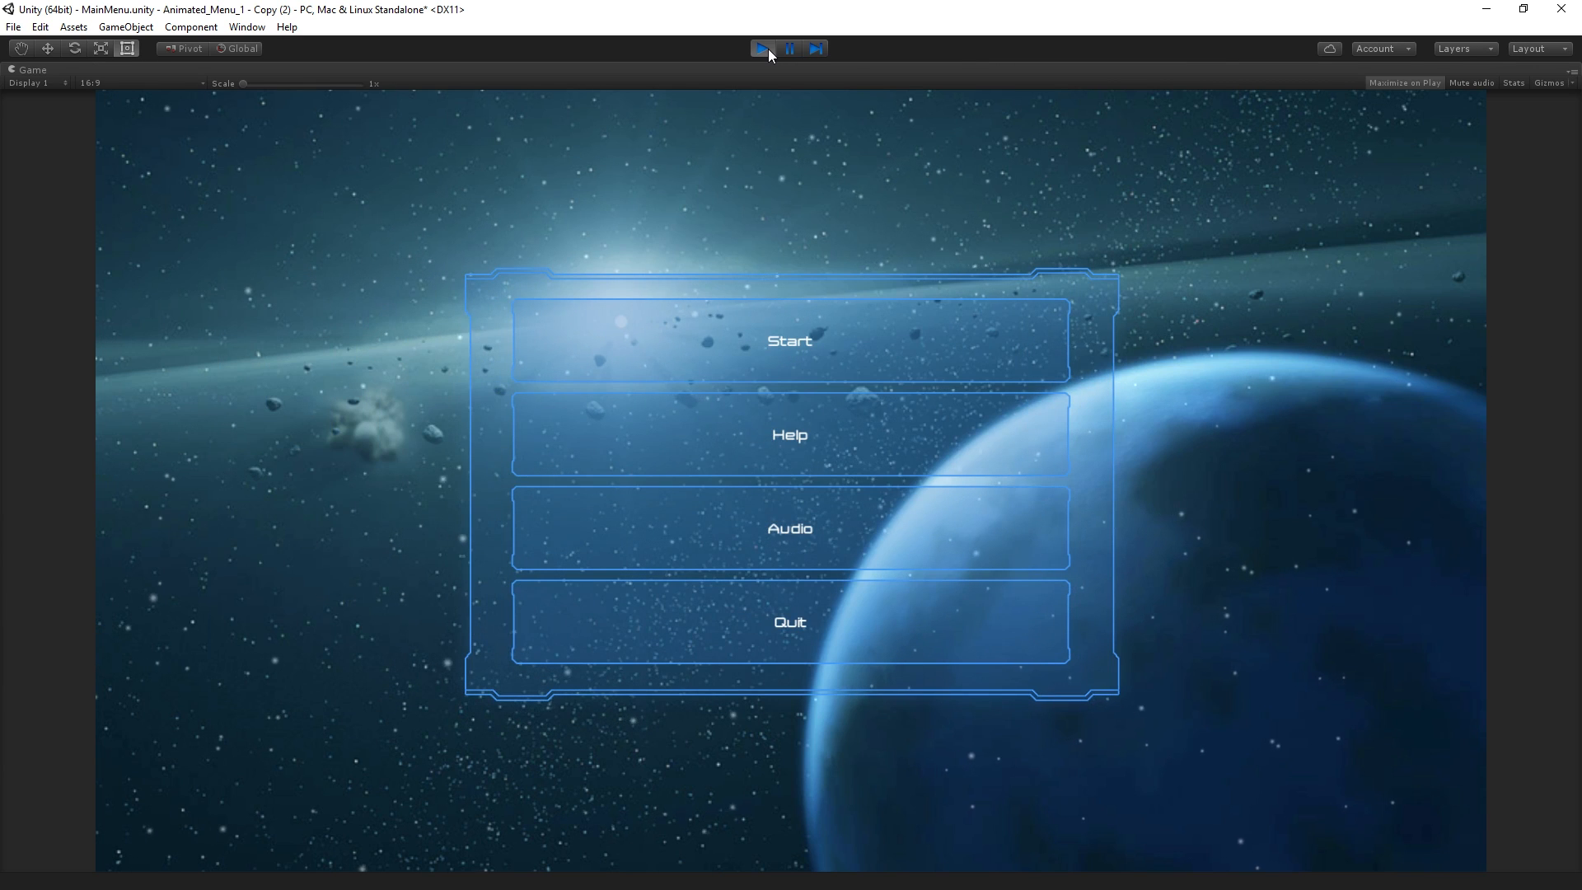
{"action": "left_click", "coordinate": [991, 452]}
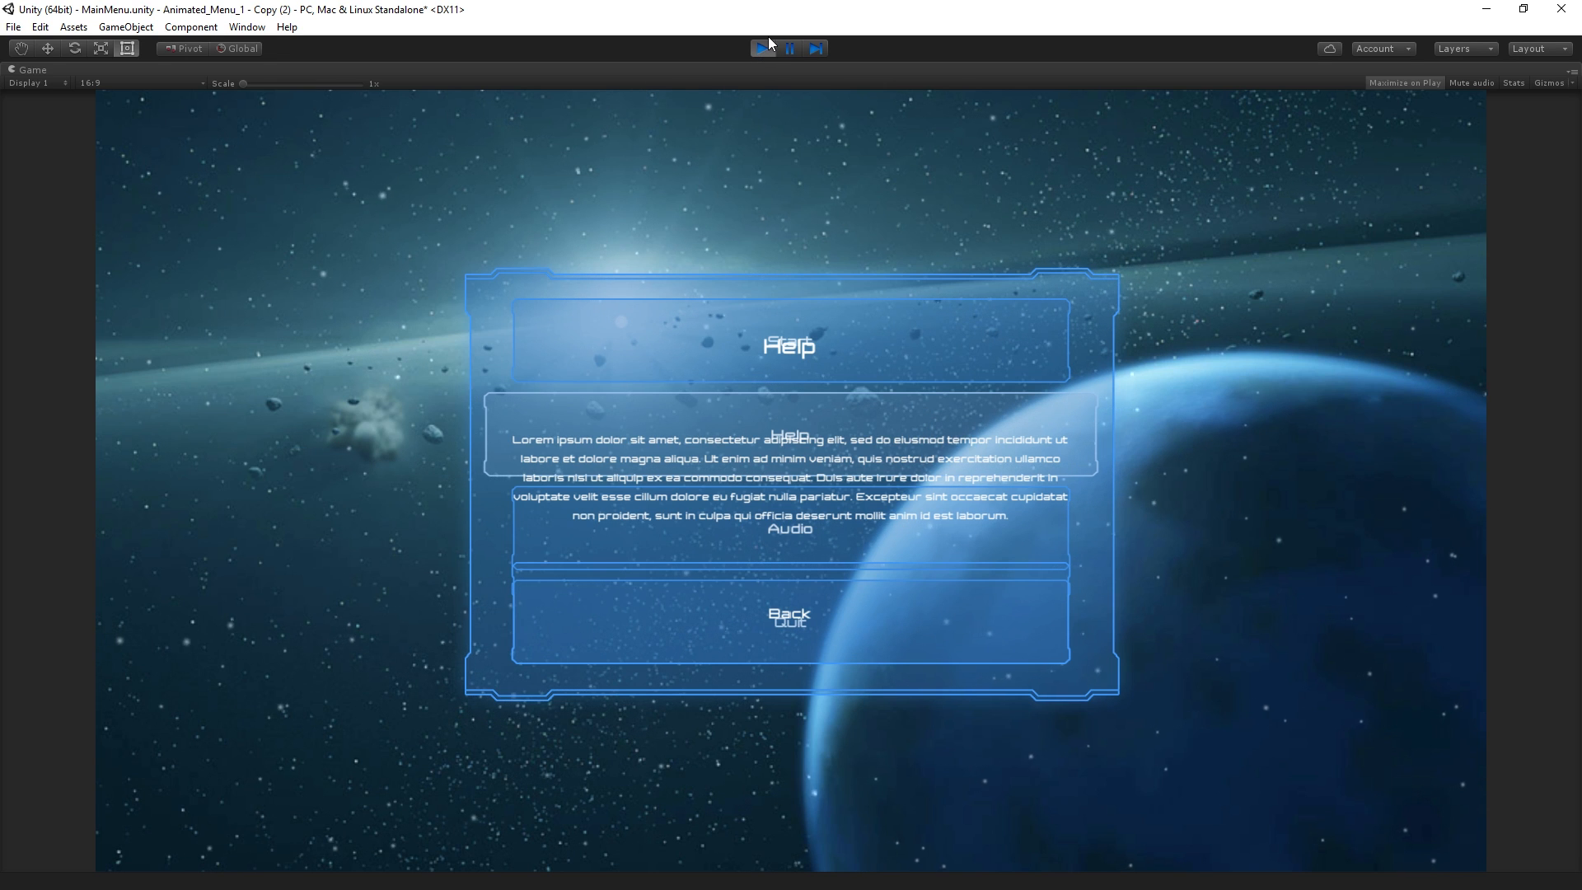
{"action": "left_click", "coordinate": [767, 45]}
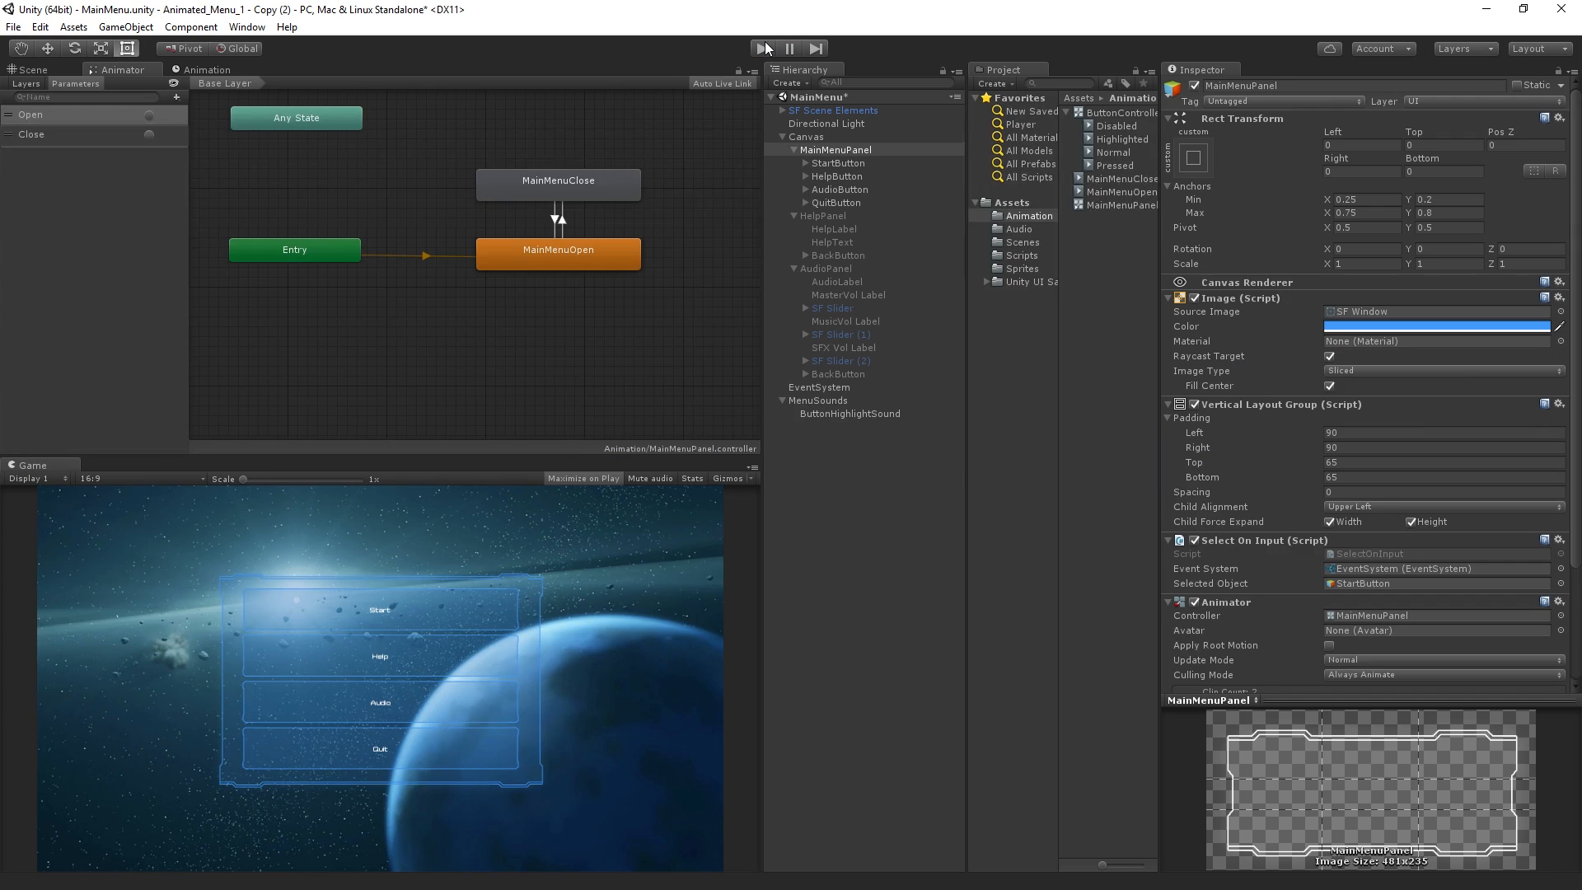
Check HelpButton's On Click events and the MainMenuPanel object that its Close trigger targets
{"action": "left_click", "coordinate": [848, 176]}
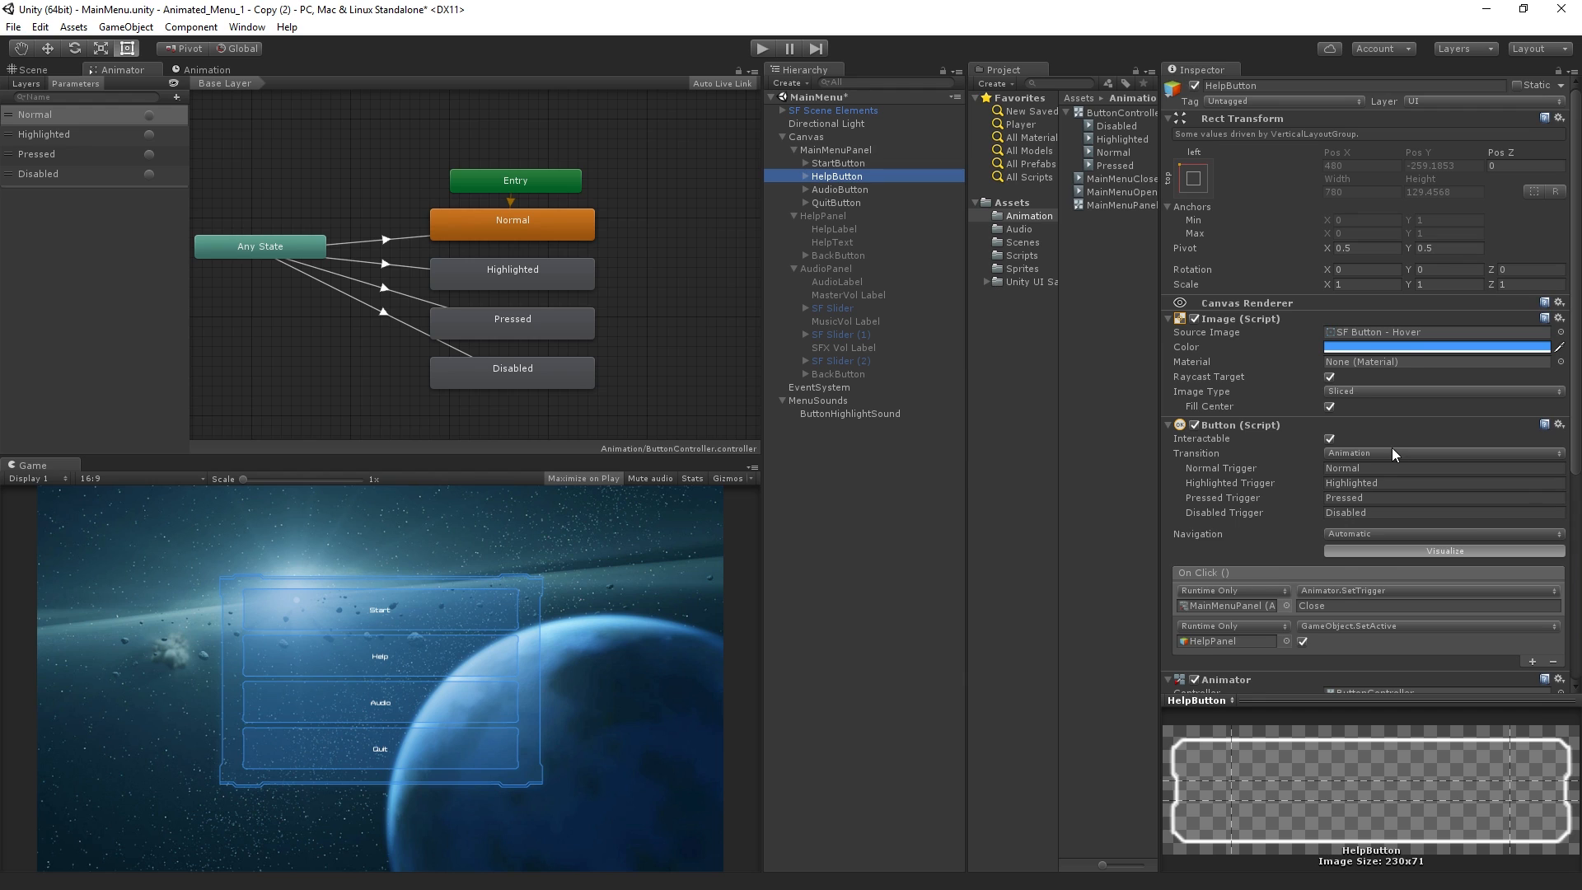
{"action": "scroll", "coordinate": [1392, 454], "scroll_direction": "down", "scroll_amount": 1}
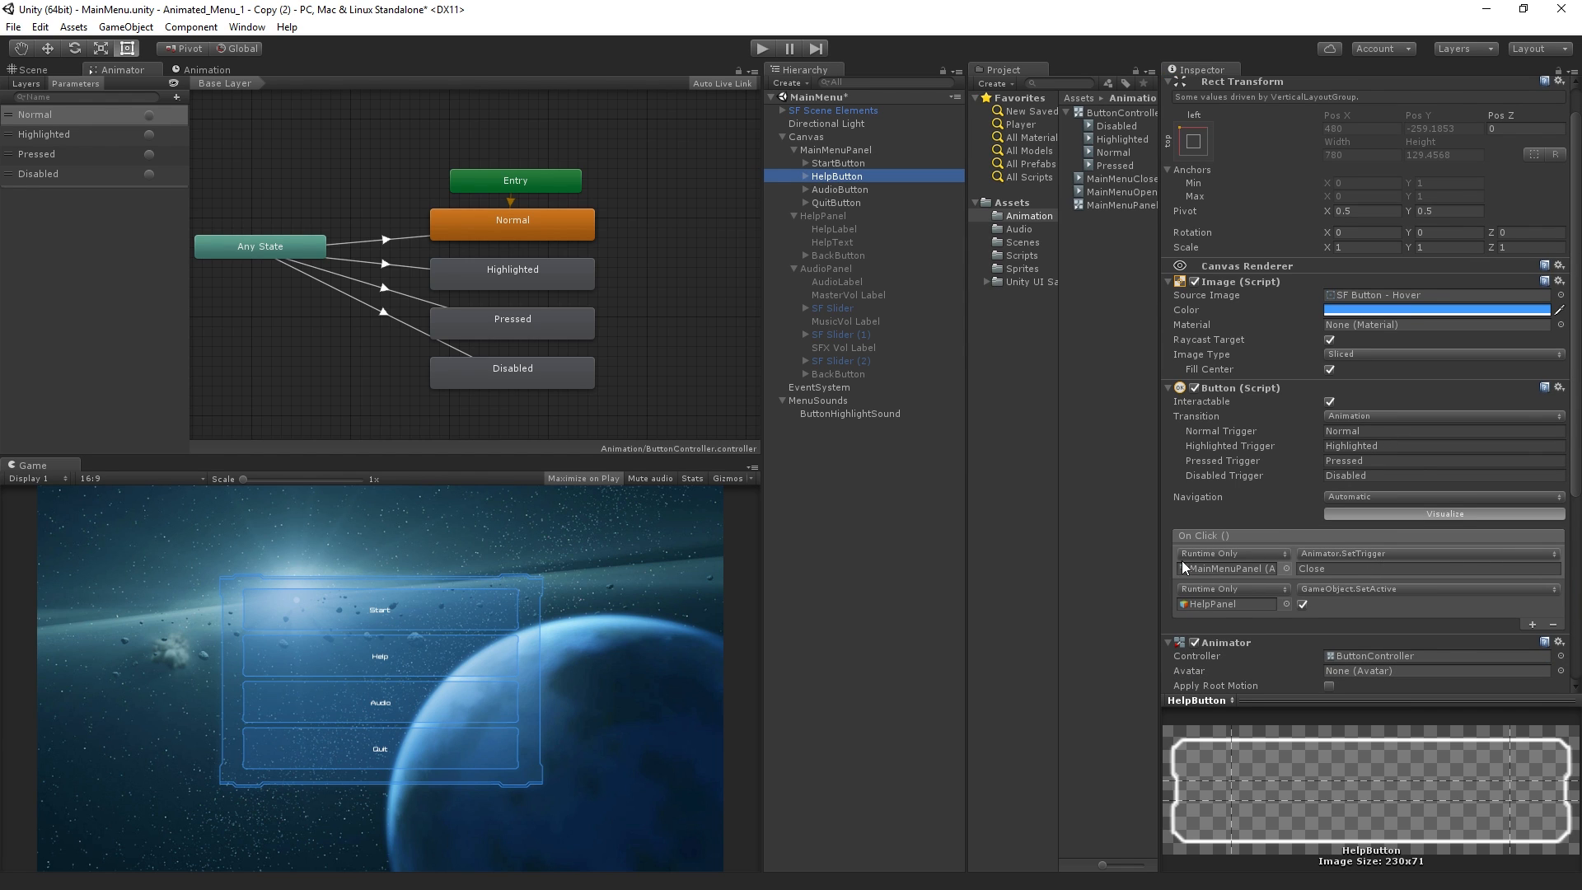
{"action": "left_click", "coordinate": [1228, 575]}
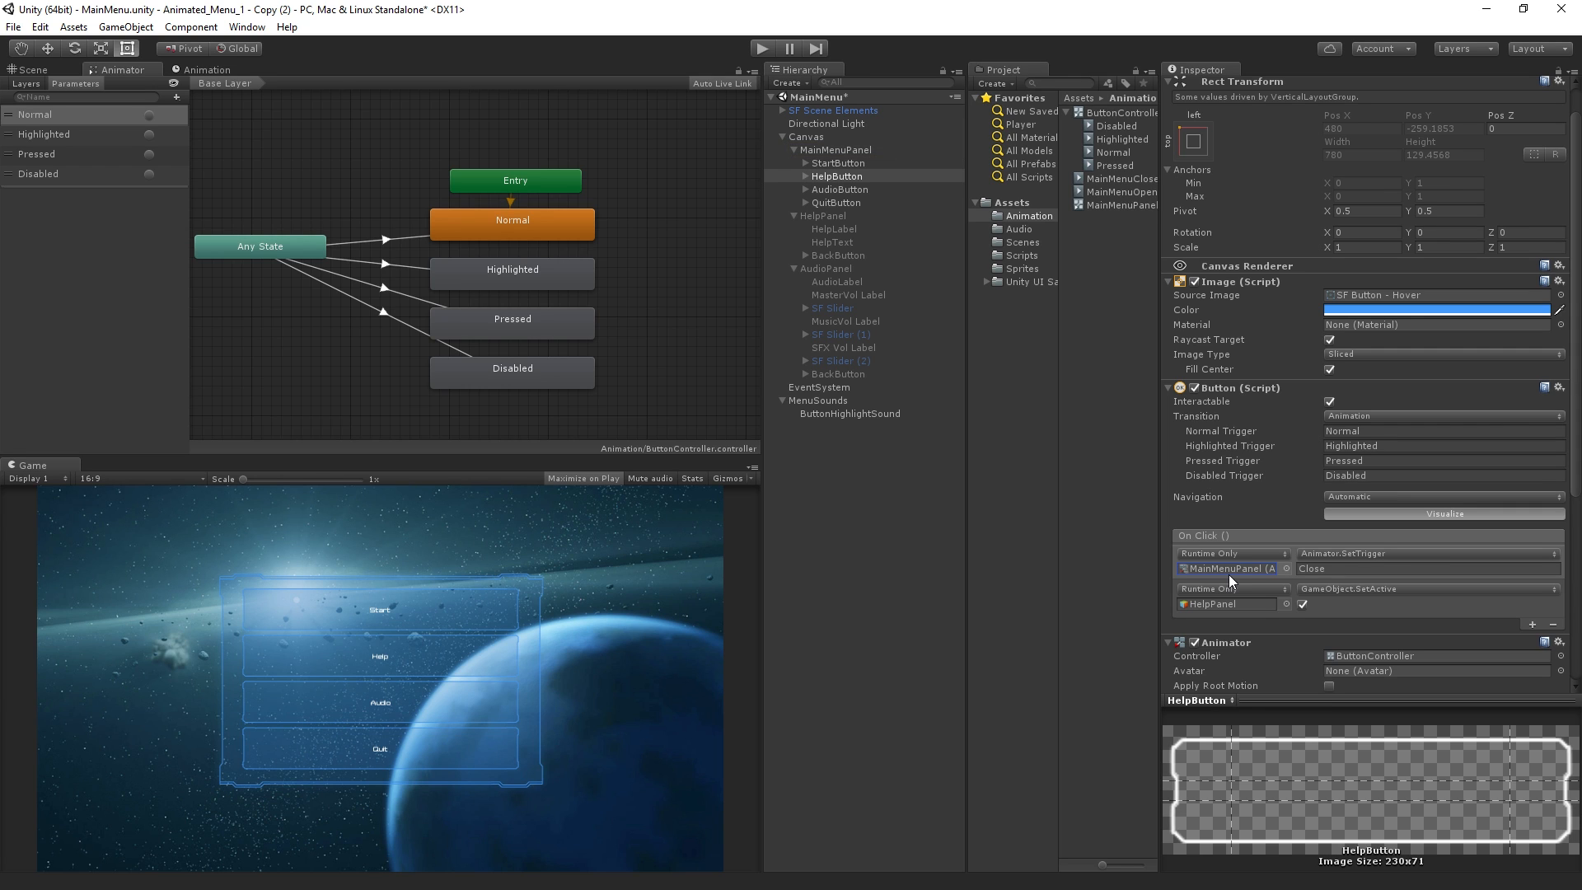
Check the start of MainMenuPanel's MainMenuClose clip in the Animation timeline and leave recording mode
{"action": "left_click", "coordinate": [211, 70]}
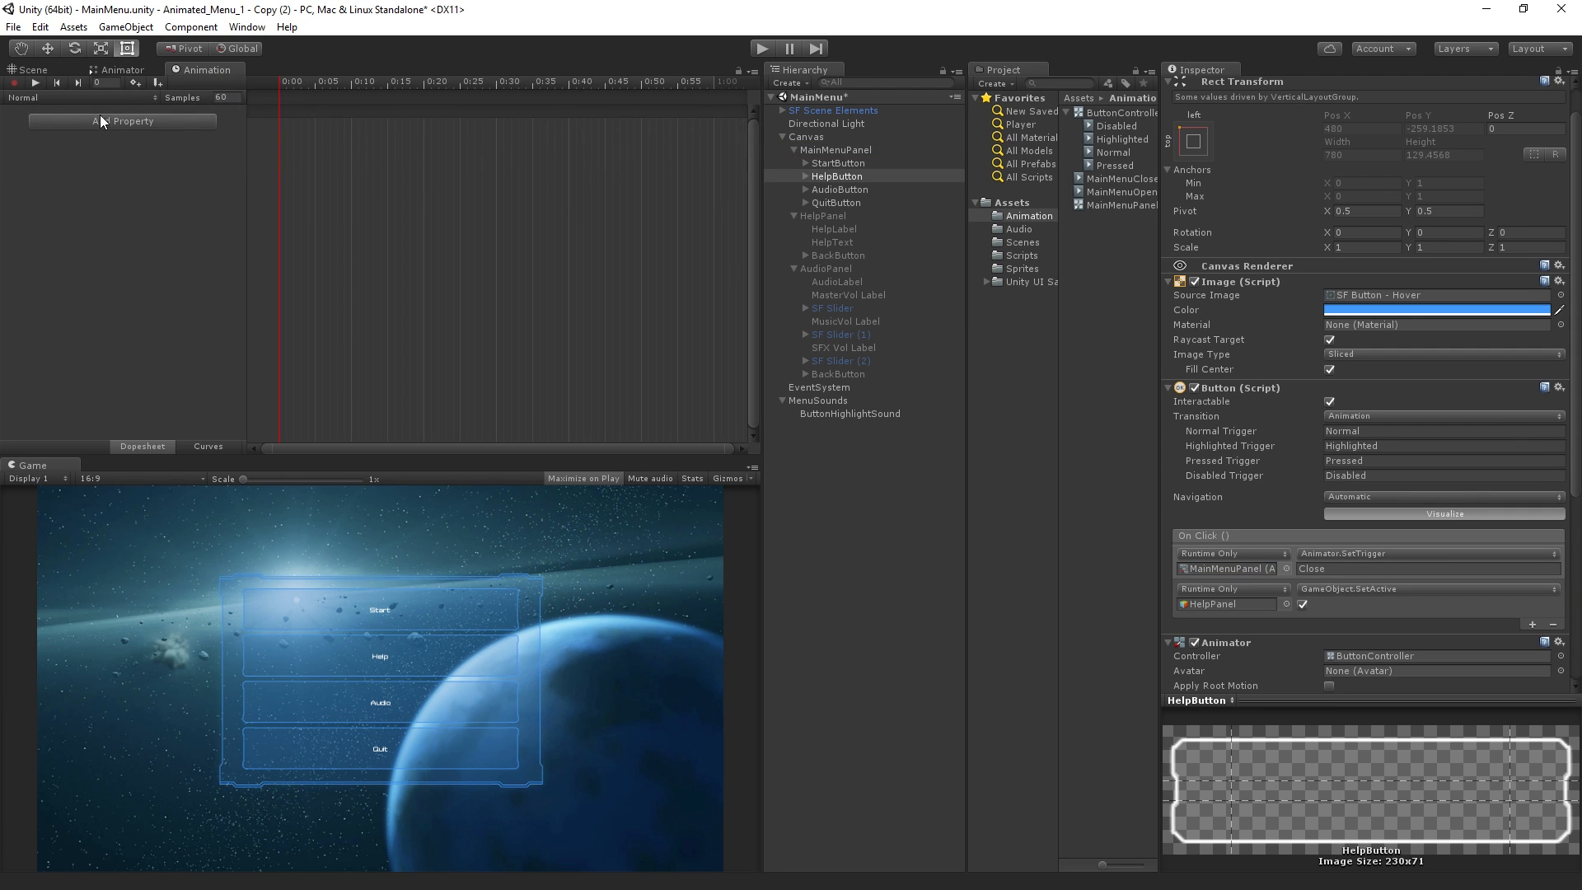
{"action": "left_click", "coordinate": [849, 152]}
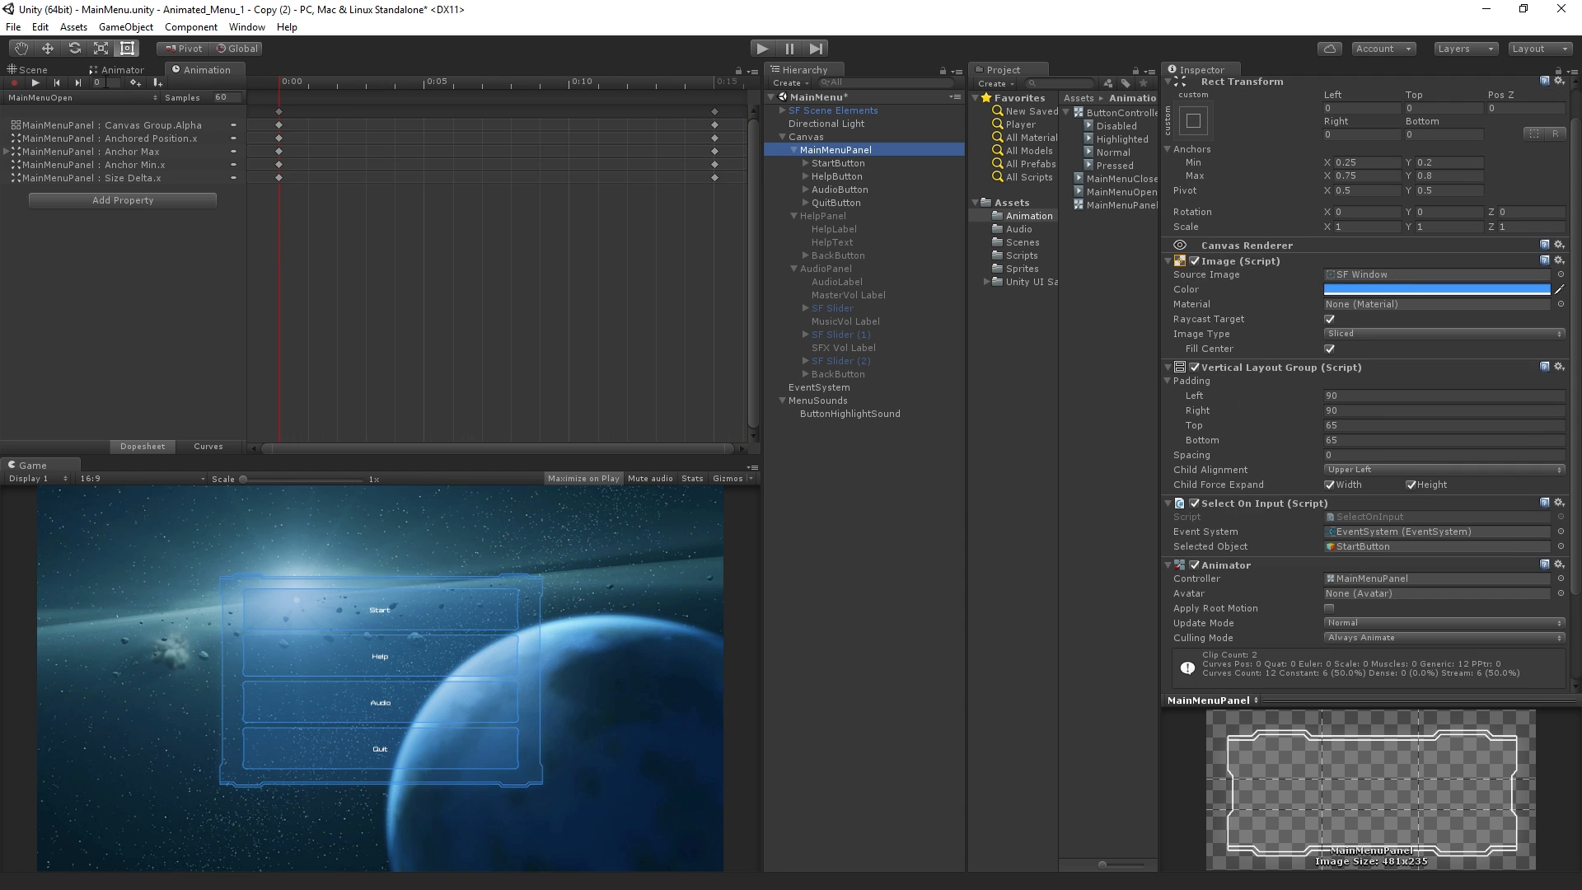
{"action": "left_click", "coordinate": [71, 96]}
{"action": "left_click", "coordinate": [78, 132]}
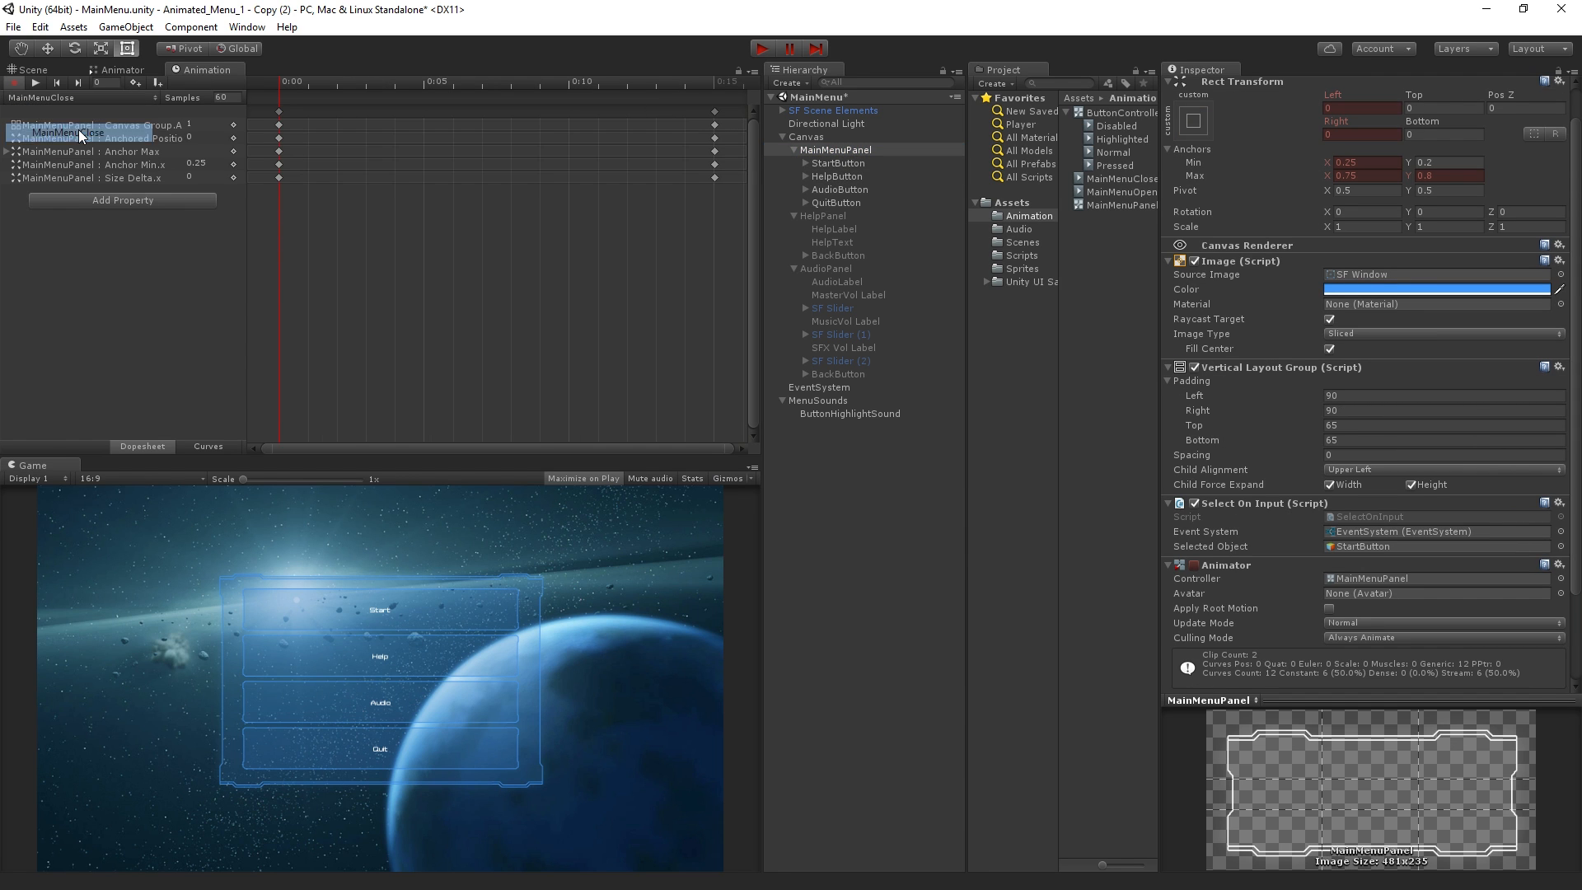
{"action": "left_click_drag", "start_coordinate": [299, 82], "coordinate": [217, 148]}
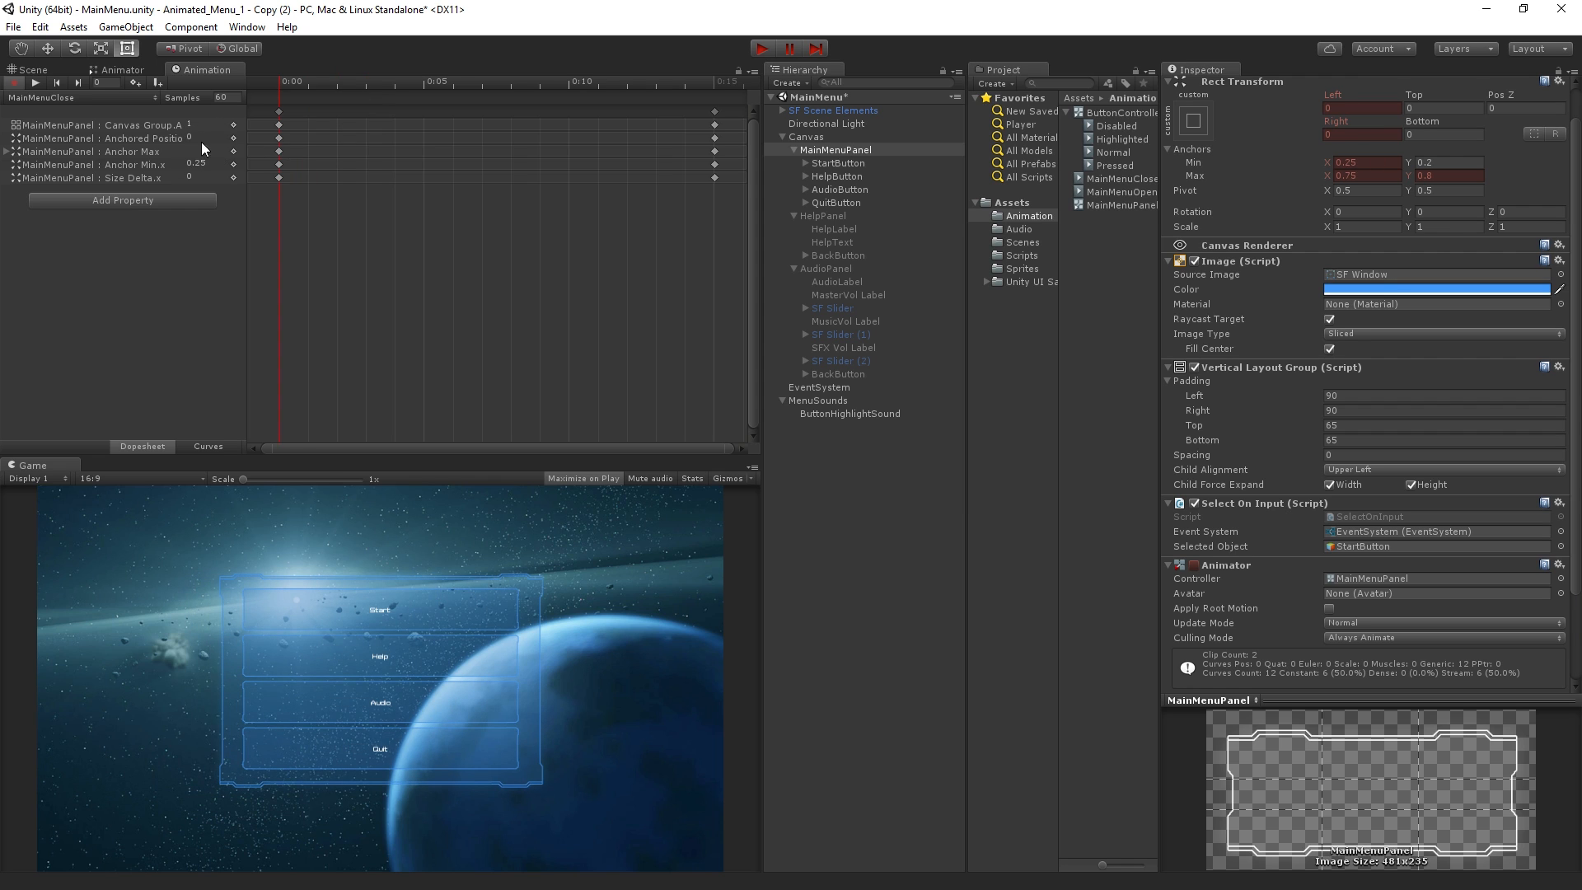
{"action": "left_click", "coordinate": [14, 83]}
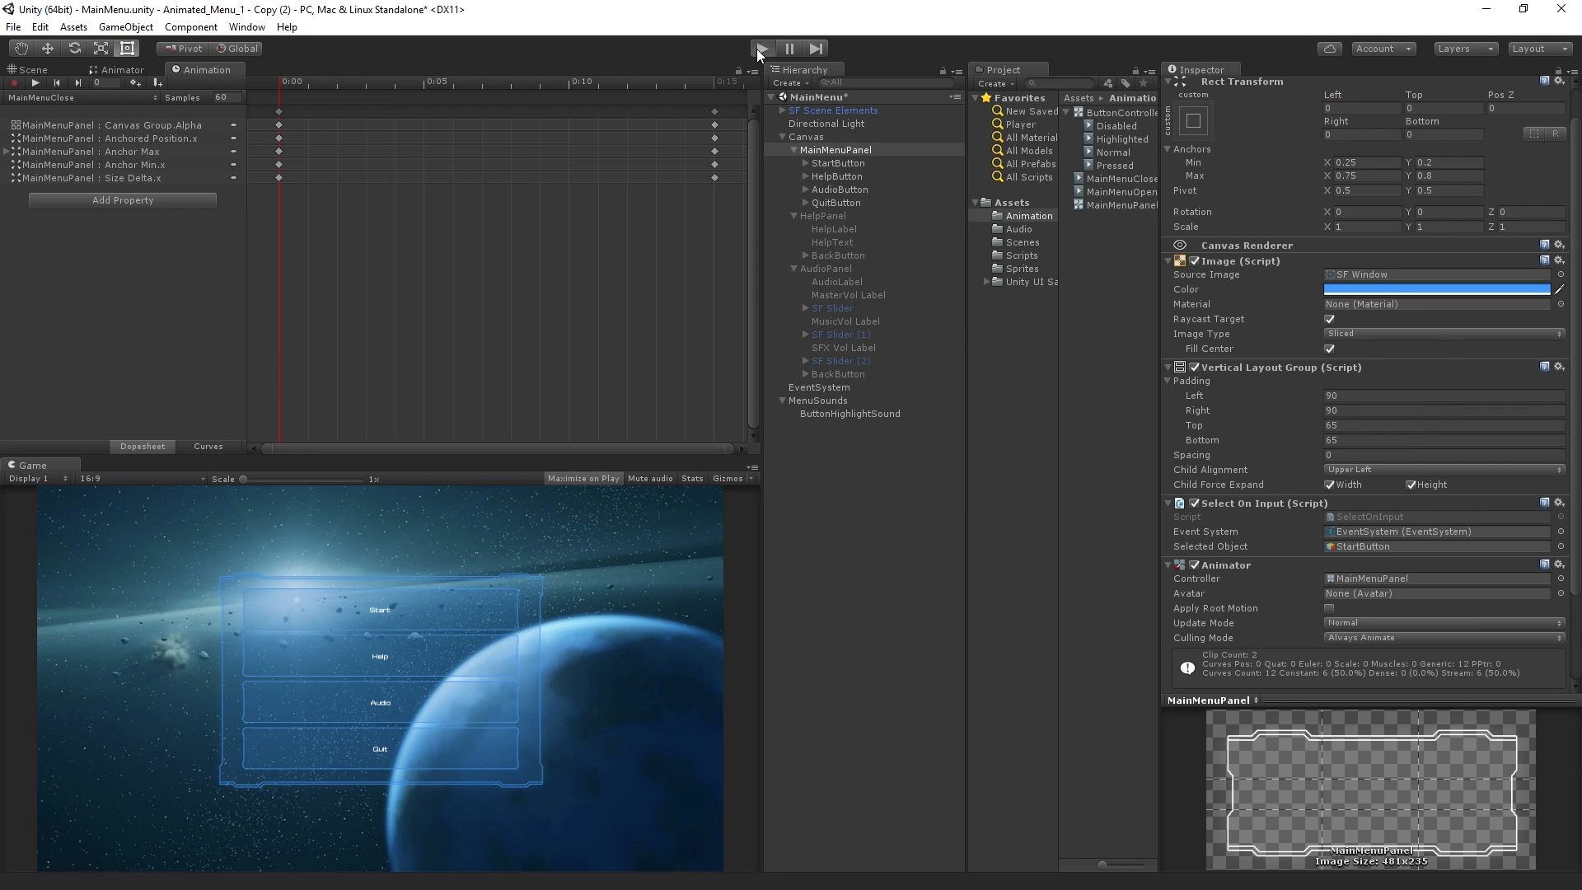
Review HelpButton's transition settings and On Click events in its component properties
{"action": "left_click", "coordinate": [840, 177]}
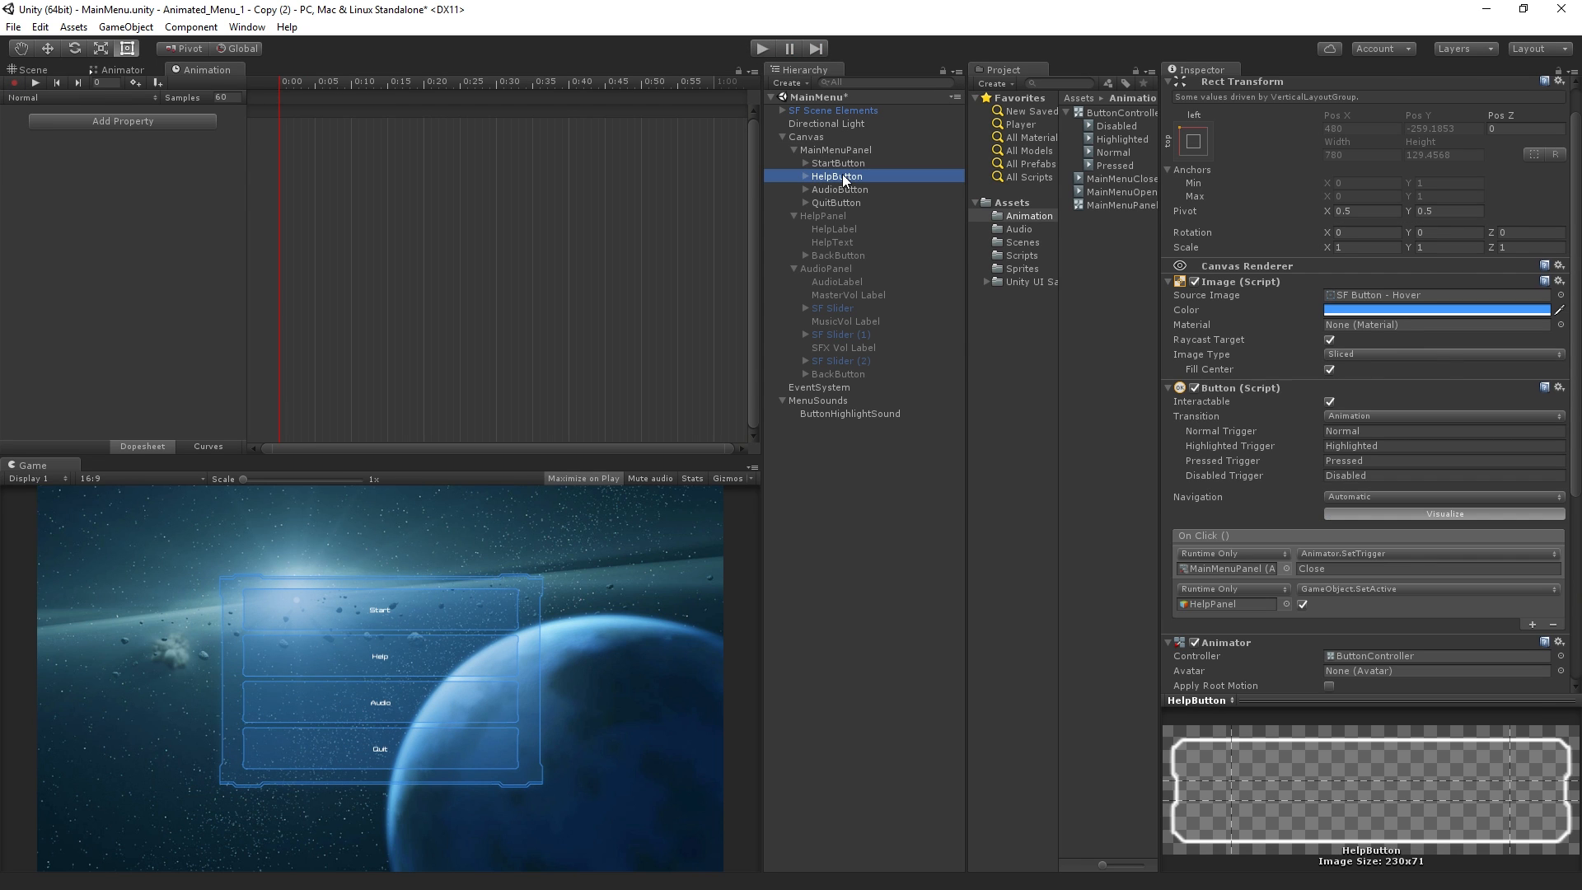
{"action": "scroll", "coordinate": [1353, 327], "scroll_direction": "down", "scroll_amount": 5}
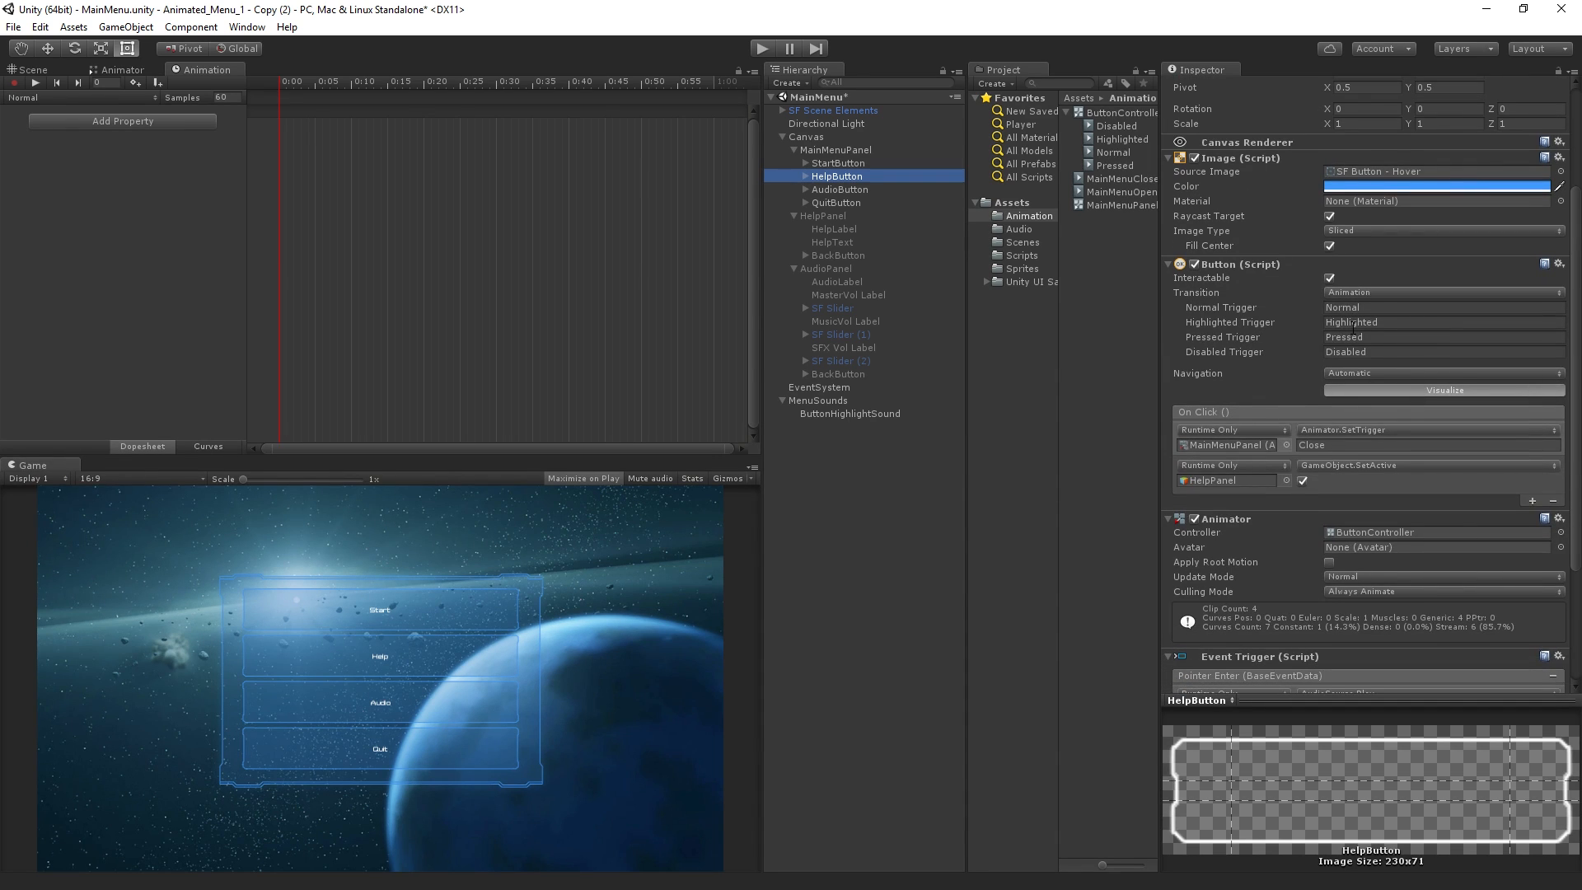
{"action": "scroll", "coordinate": [1353, 327], "scroll_direction": "up", "scroll_amount": 5}
Play the scene, open Help from the main menu to check the panel's closing behavior, and stop playback
{"action": "left_click", "coordinate": [762, 50]}
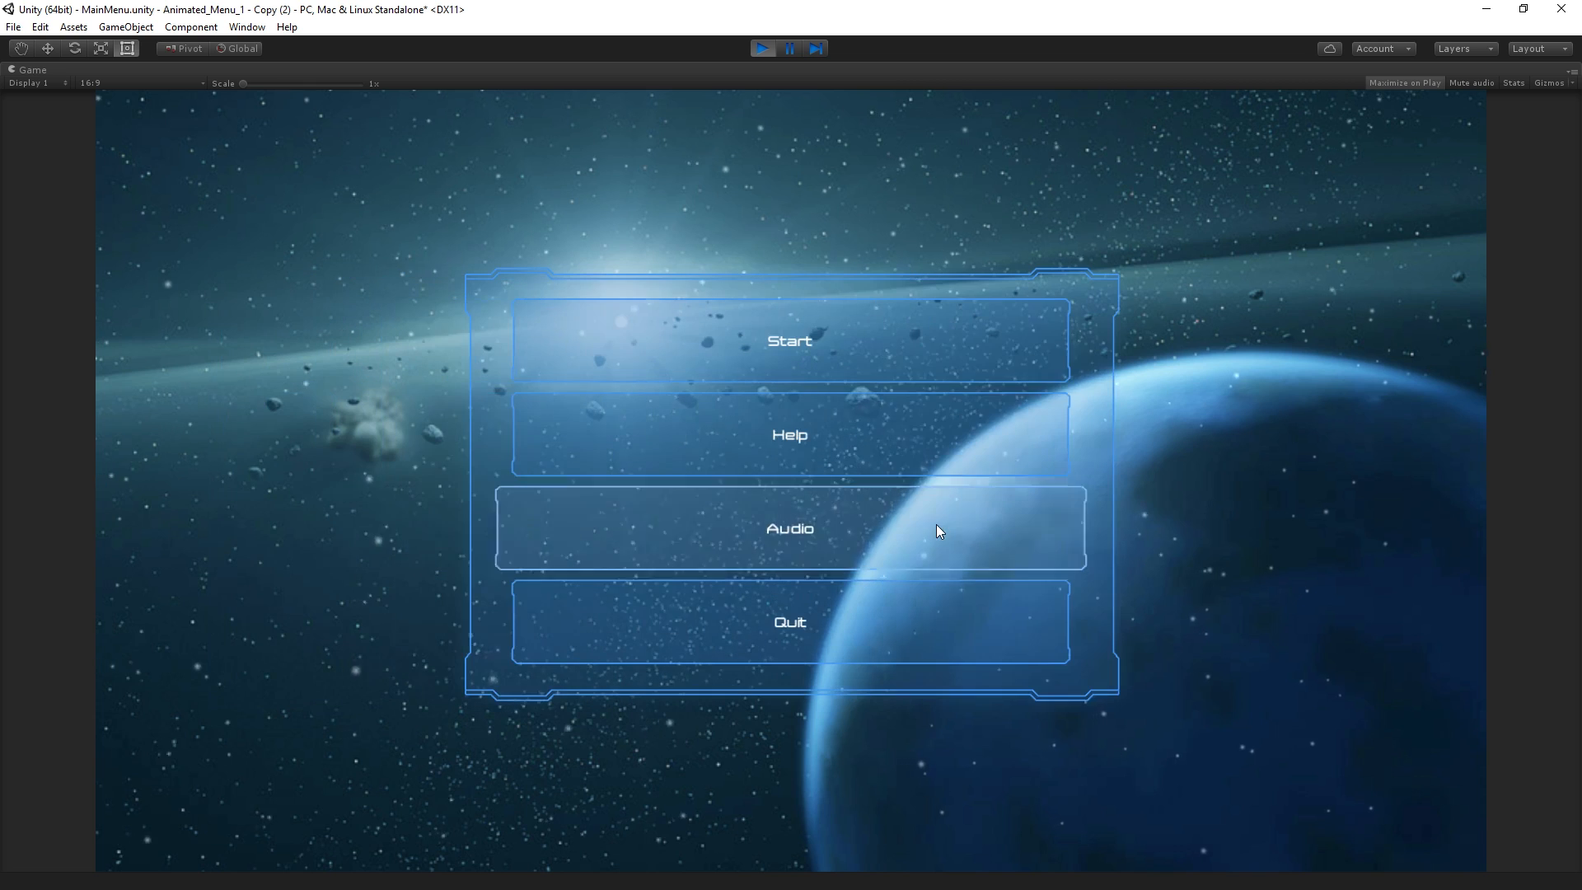
{"action": "left_click", "coordinate": [927, 437]}
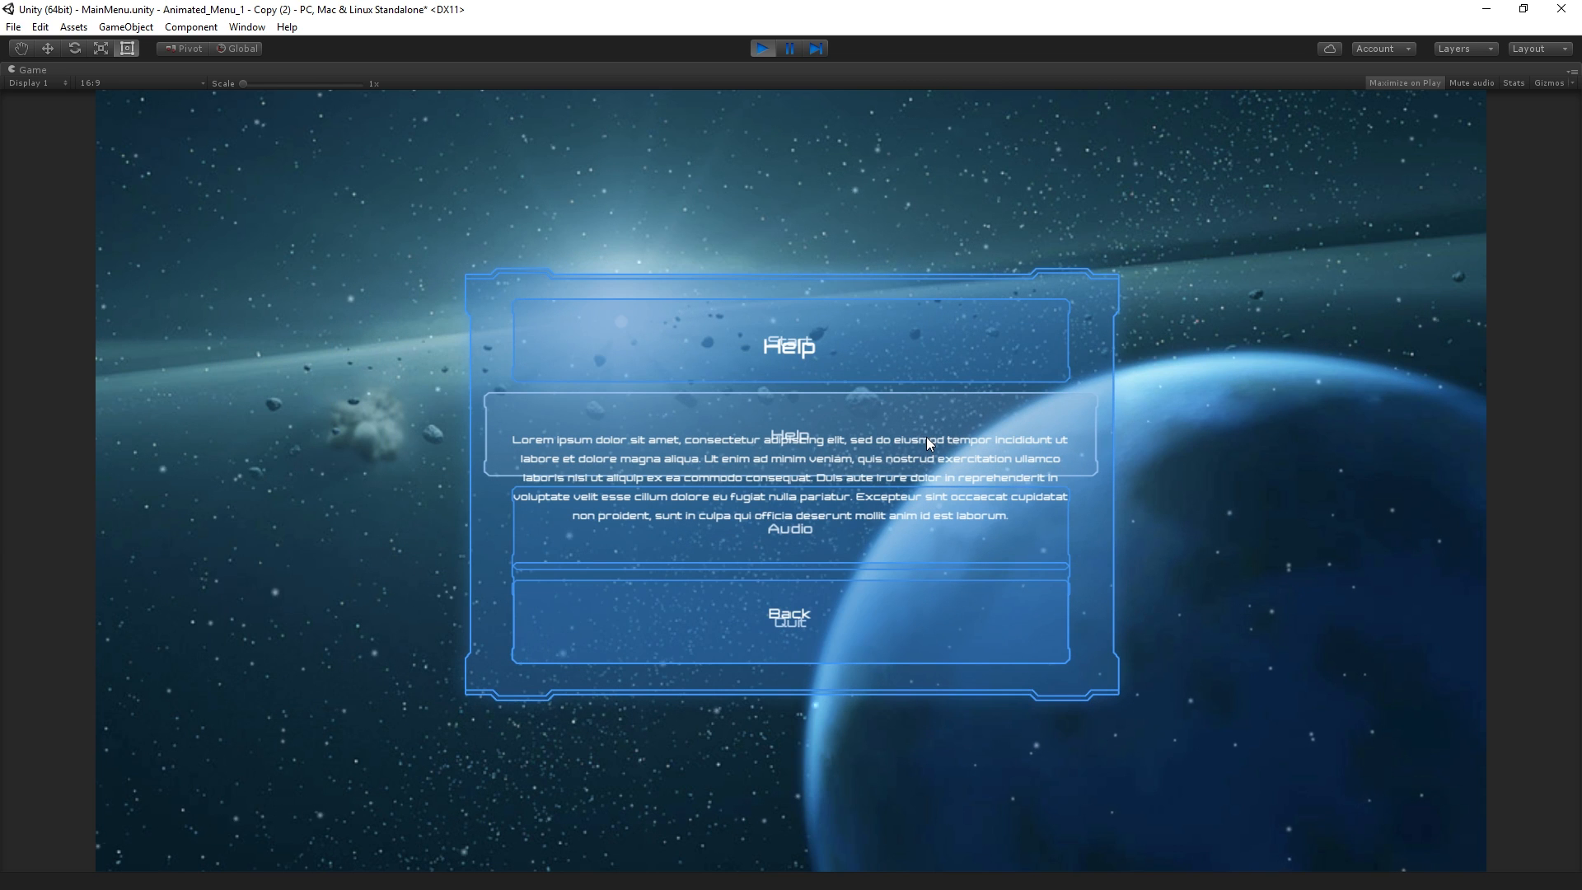
{"action": "left_click", "coordinate": [759, 49]}
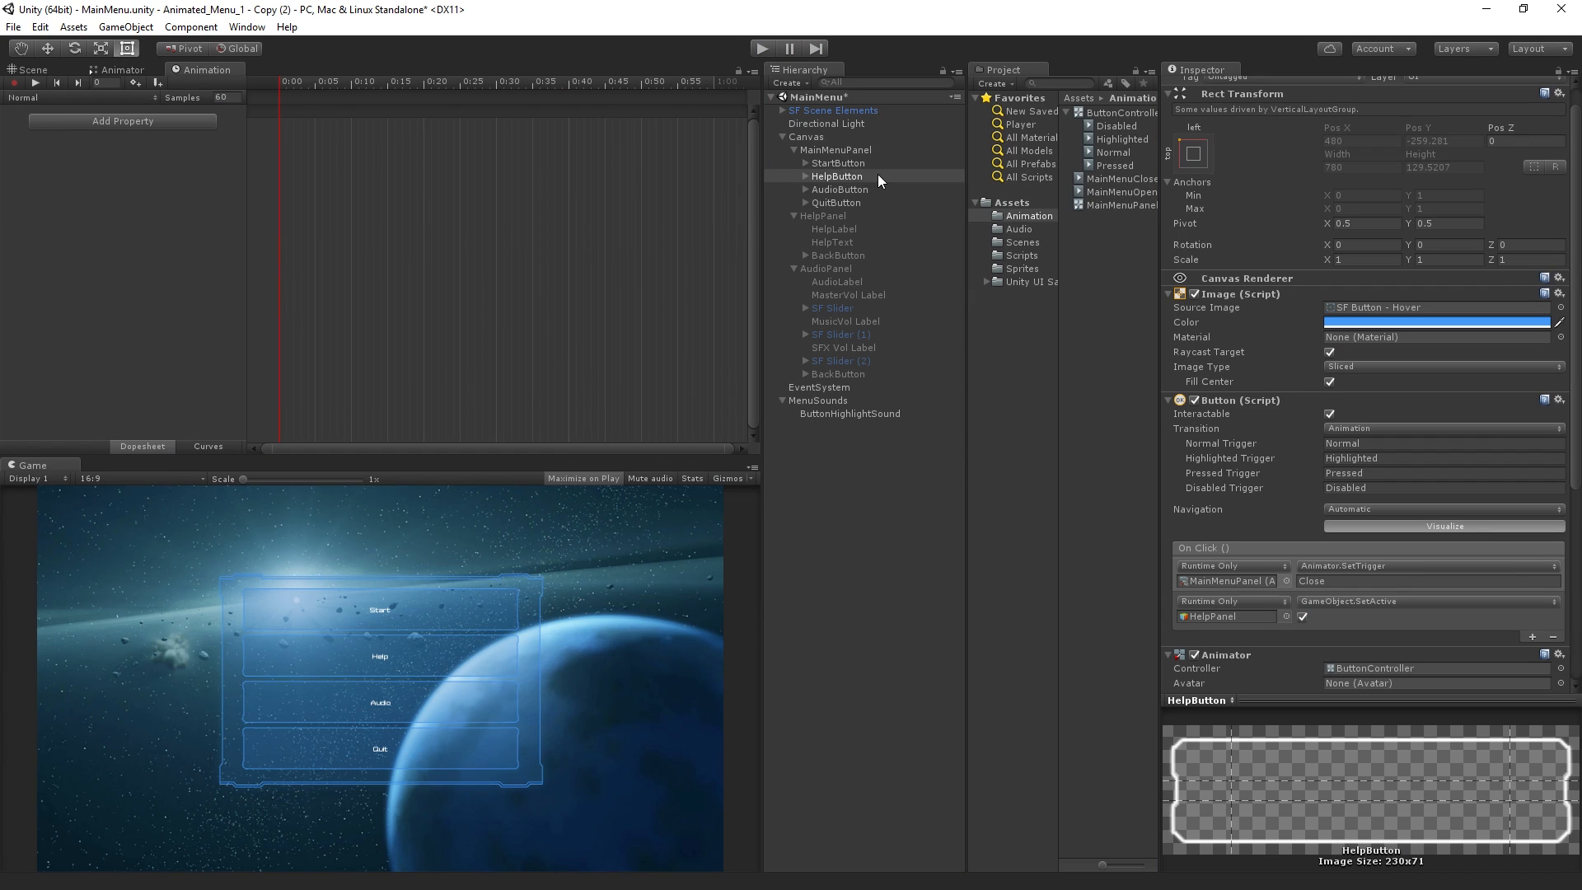
In MainMenuPanel's Animator graph, set the condition of the MainMenuOpen to MainMenuClose transition to Close
{"action": "left_click", "coordinate": [119, 69]}
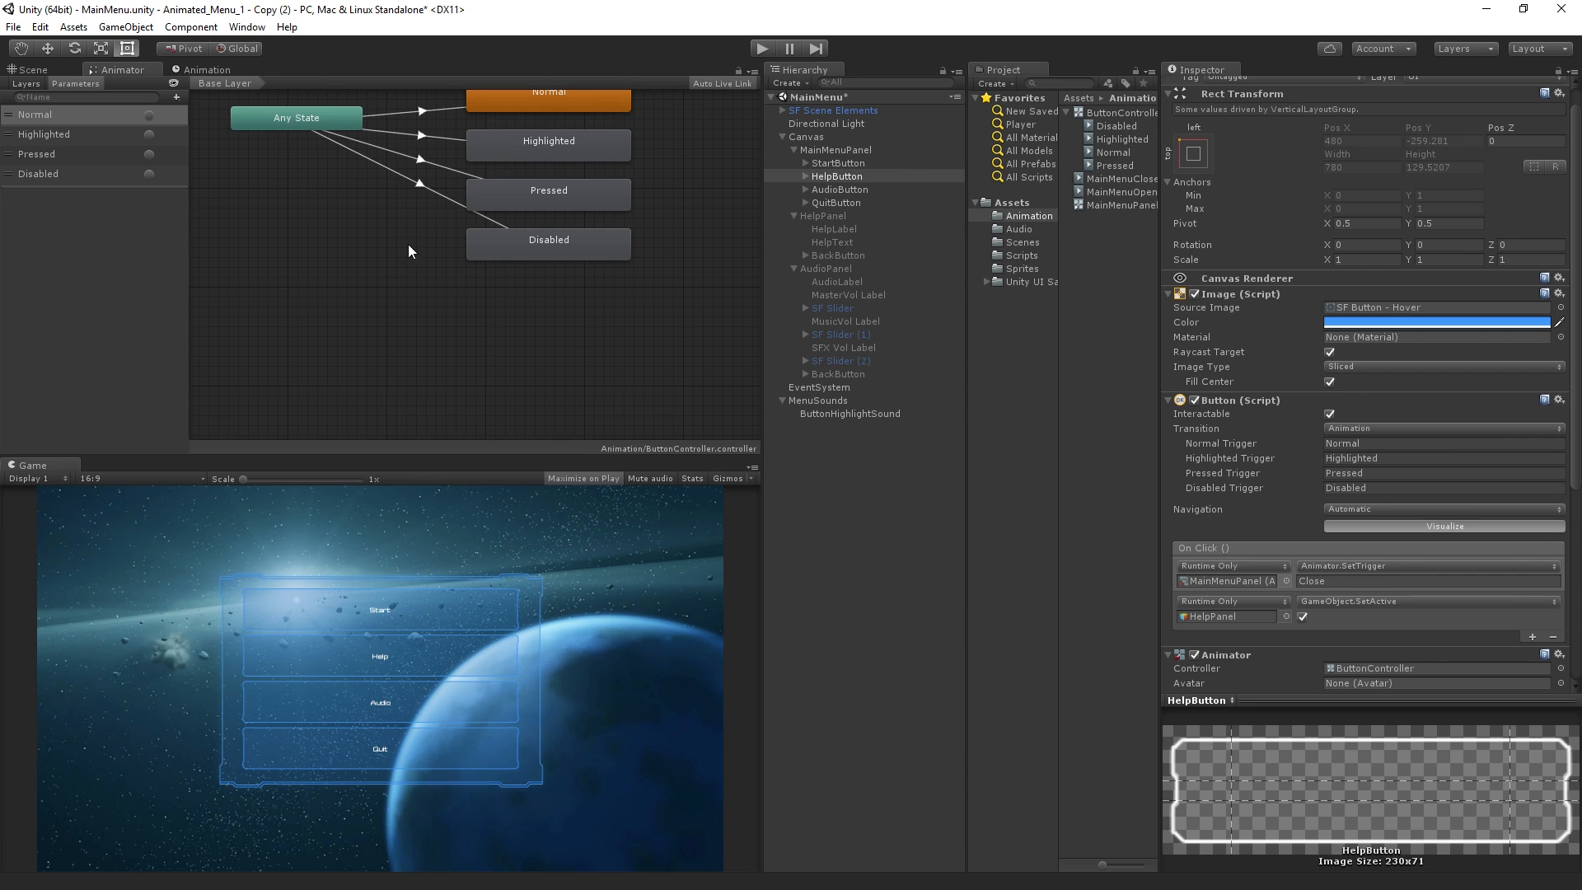
{"action": "key", "text": "a"}
{"action": "left_click", "coordinate": [816, 150]}
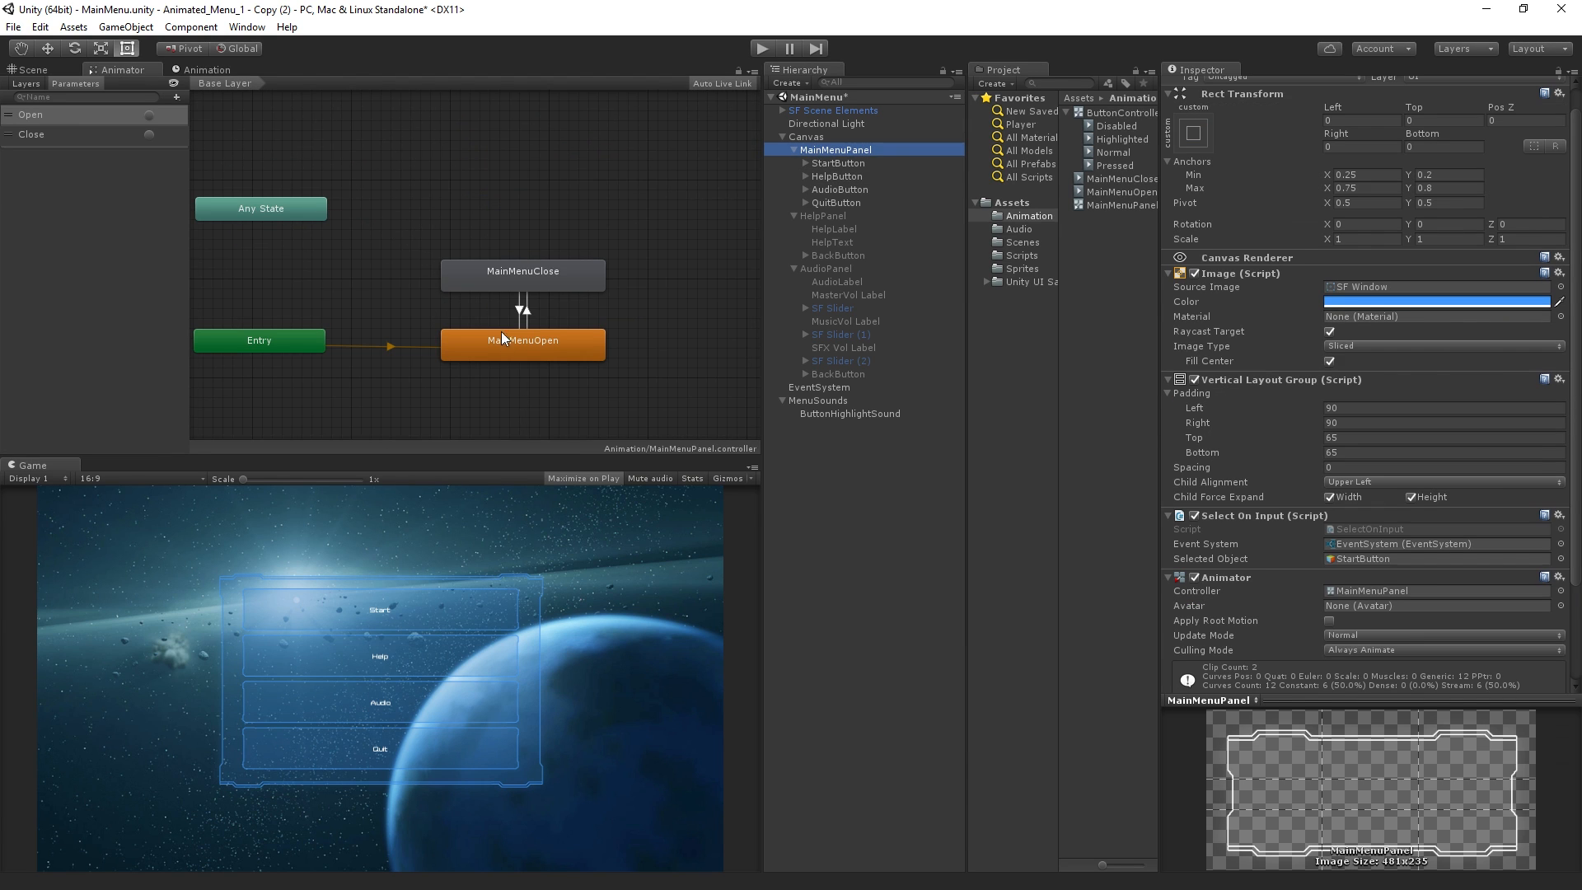
{"action": "left_click", "coordinate": [527, 310]}
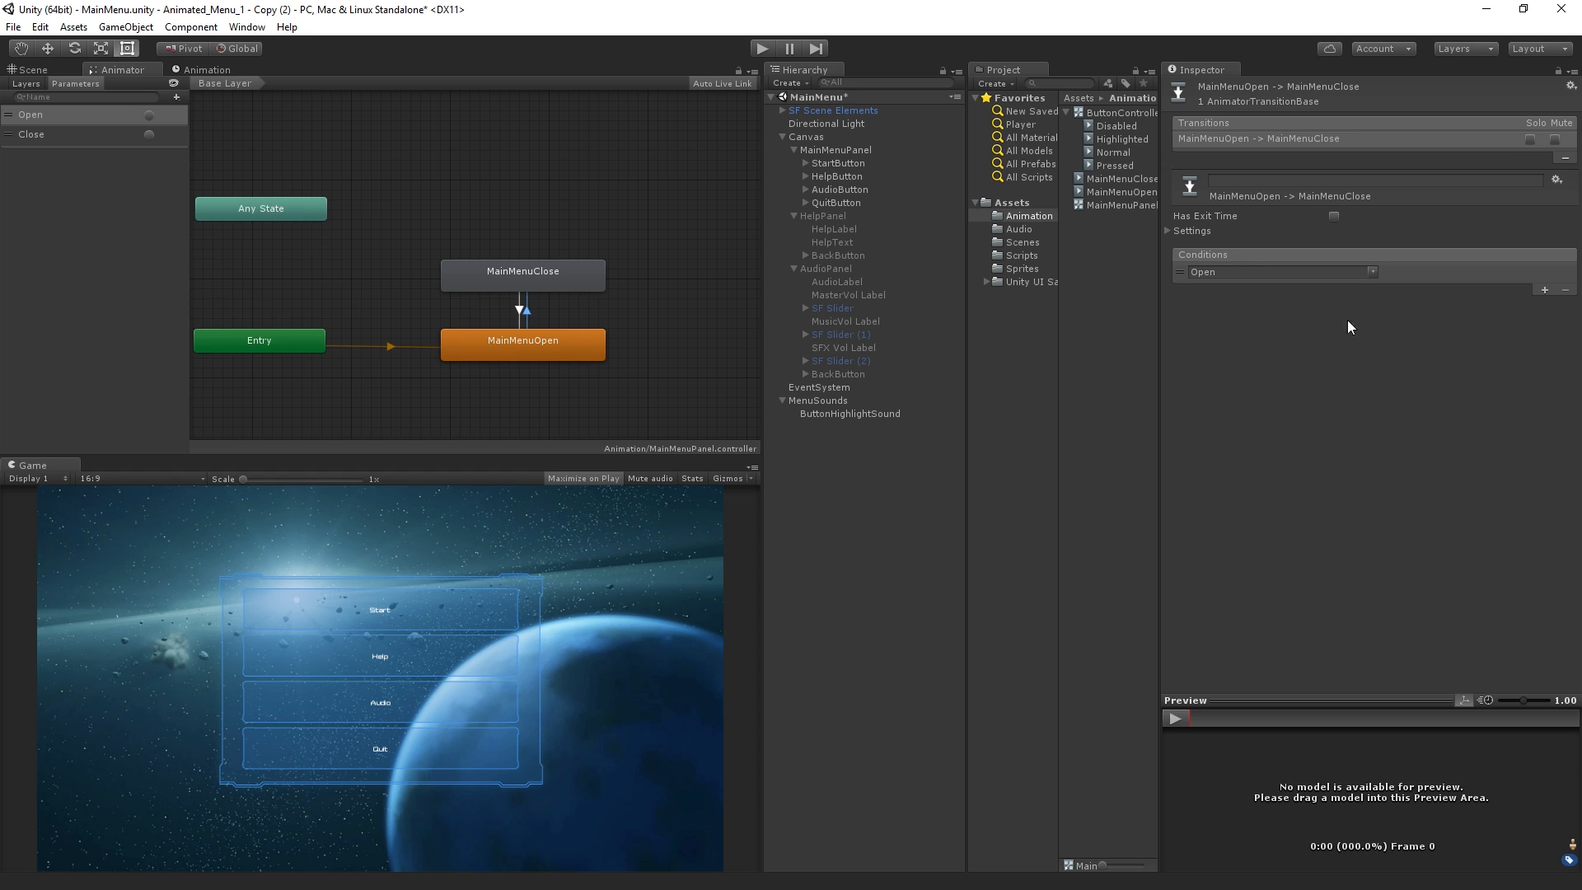
{"action": "left_click", "coordinate": [1373, 272]}
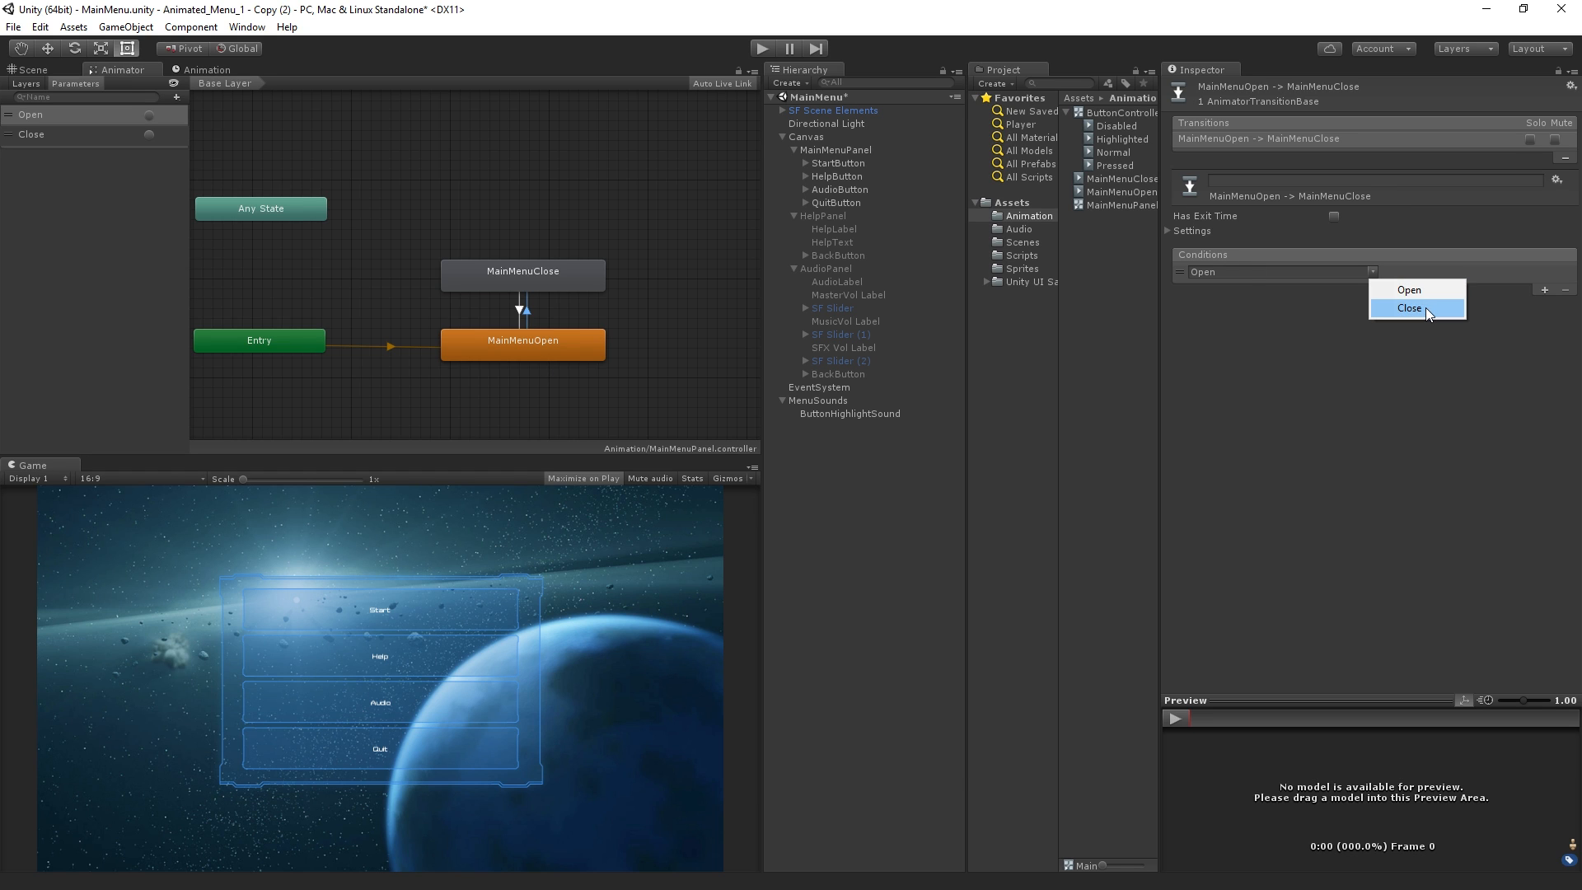
{"action": "left_click", "coordinate": [1426, 310]}
Set the condition of the MainMenuClose to MainMenuOpen transition to Open
{"action": "left_click", "coordinate": [519, 308]}
{"action": "left_click", "coordinate": [1327, 272]}
{"action": "left_click", "coordinate": [1382, 289]}
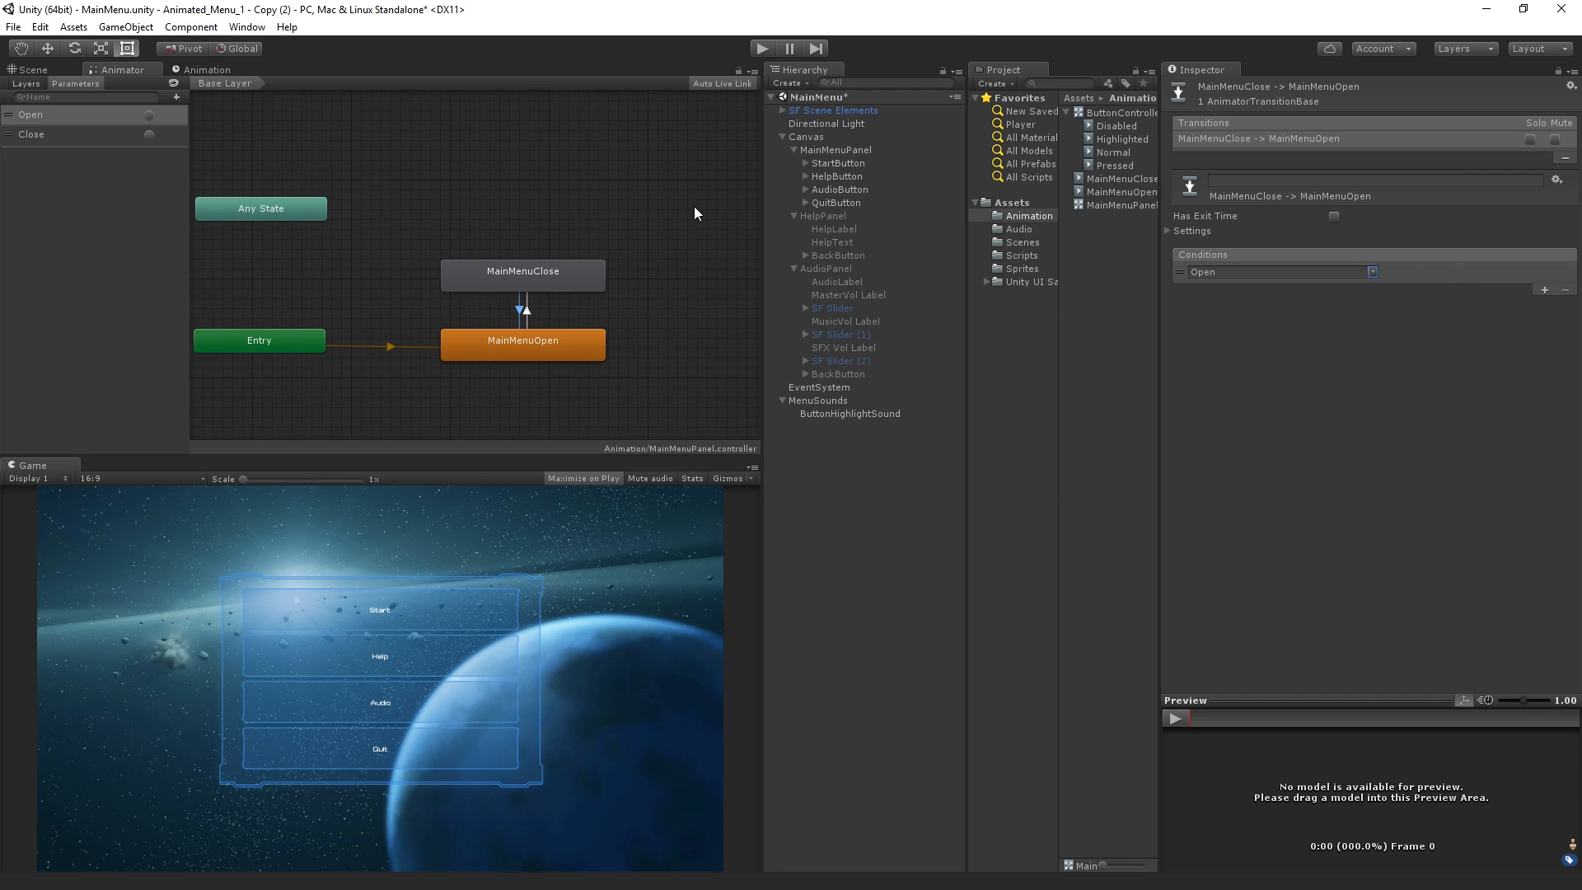
Play the scene, open Help to test the corrected transition conditions, and stop playback
{"action": "left_click", "coordinate": [761, 47]}
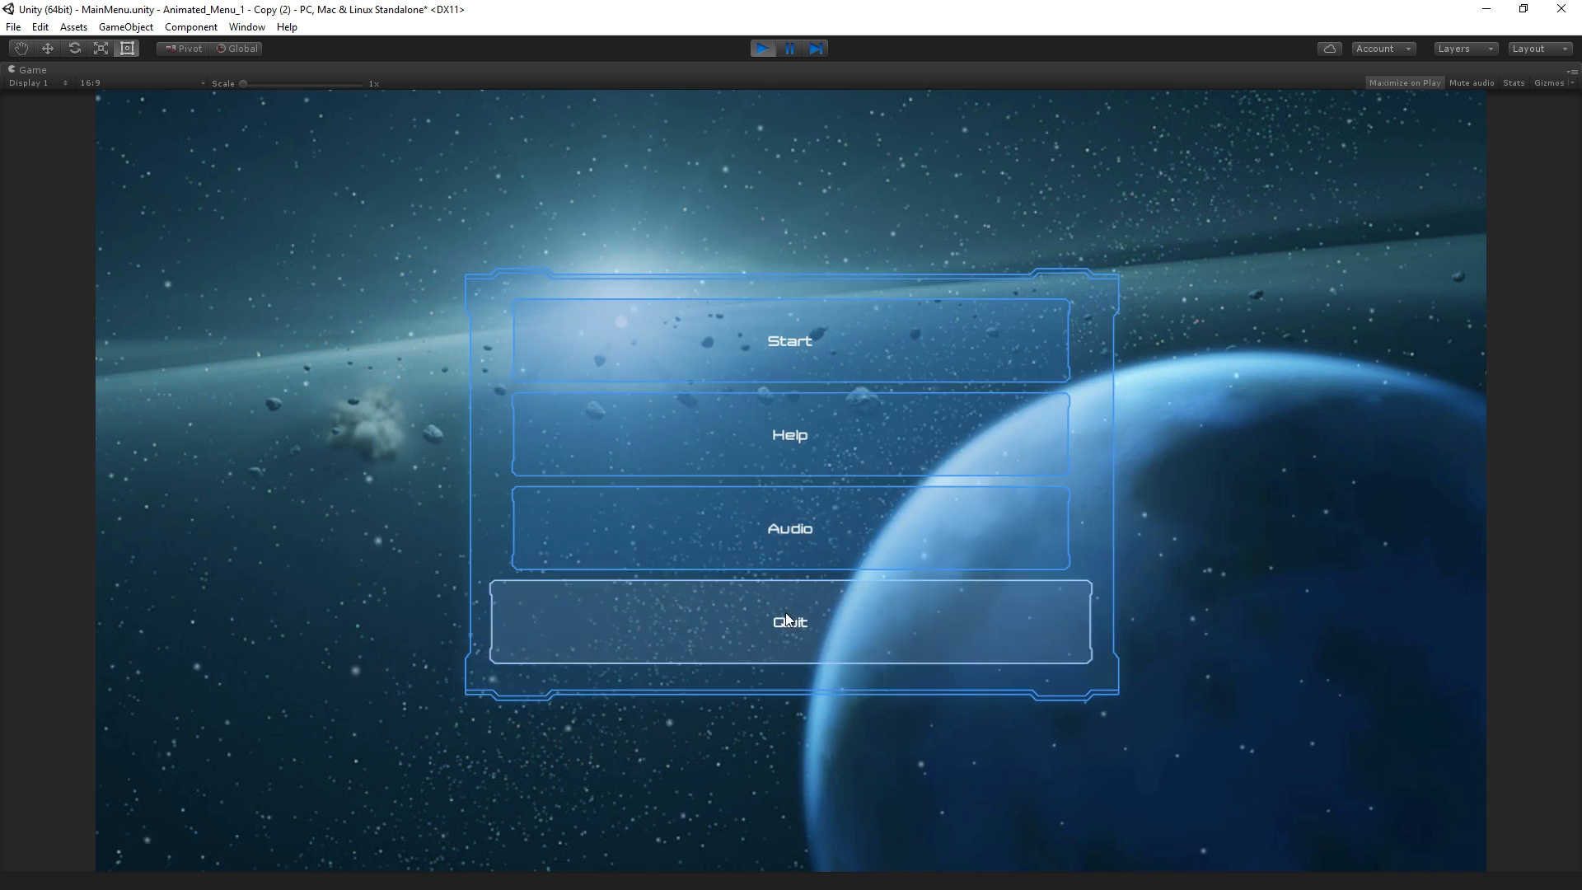
{"action": "left_click", "coordinate": [842, 449]}
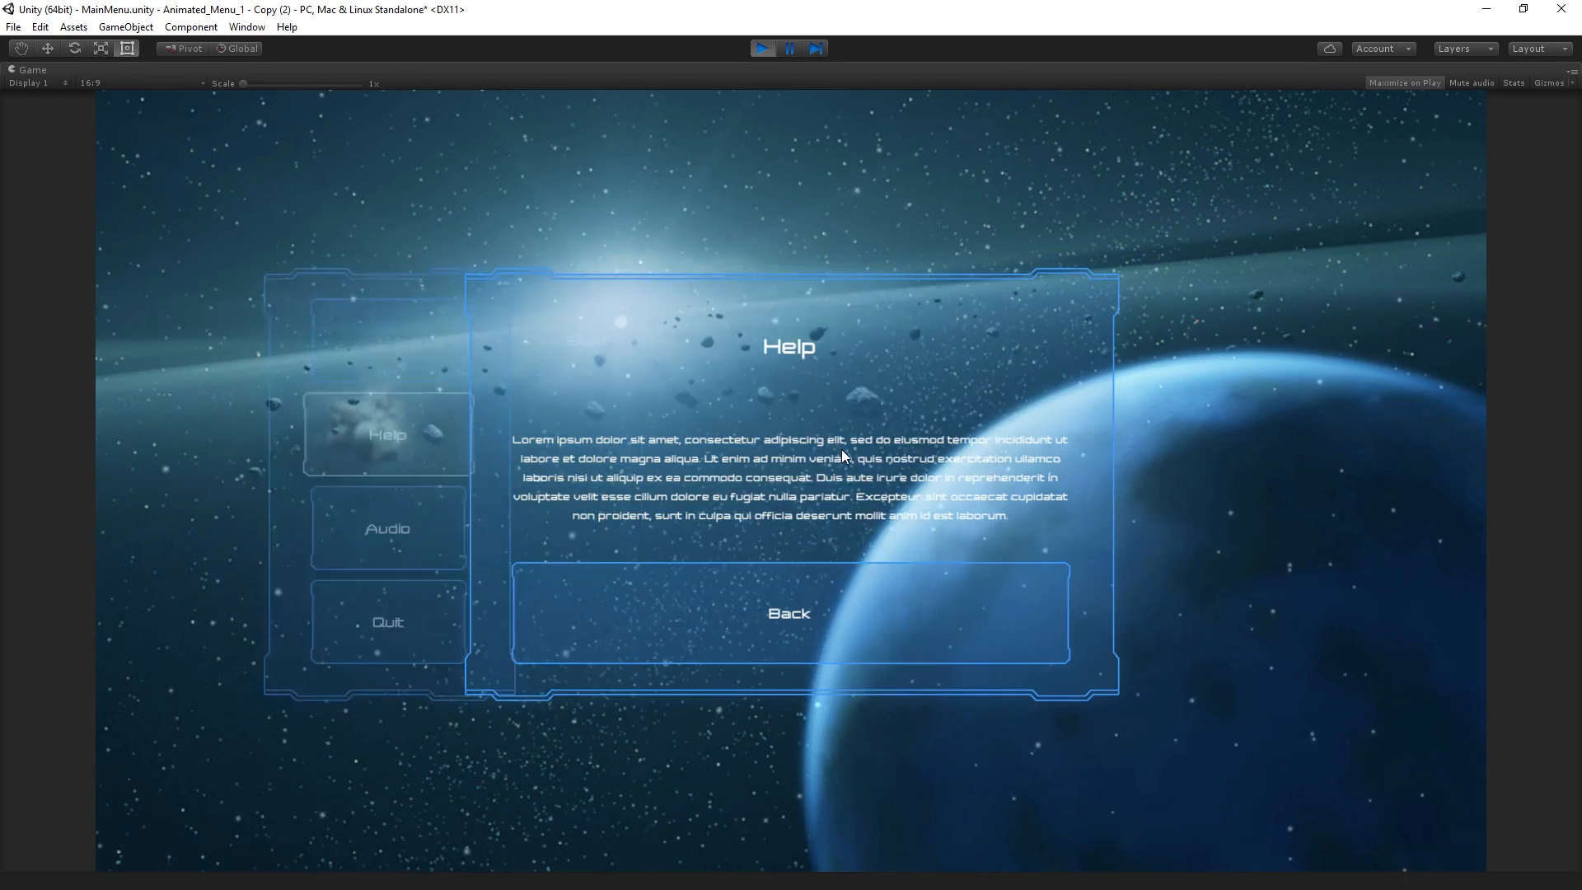
{"action": "left_click", "coordinate": [762, 48]}
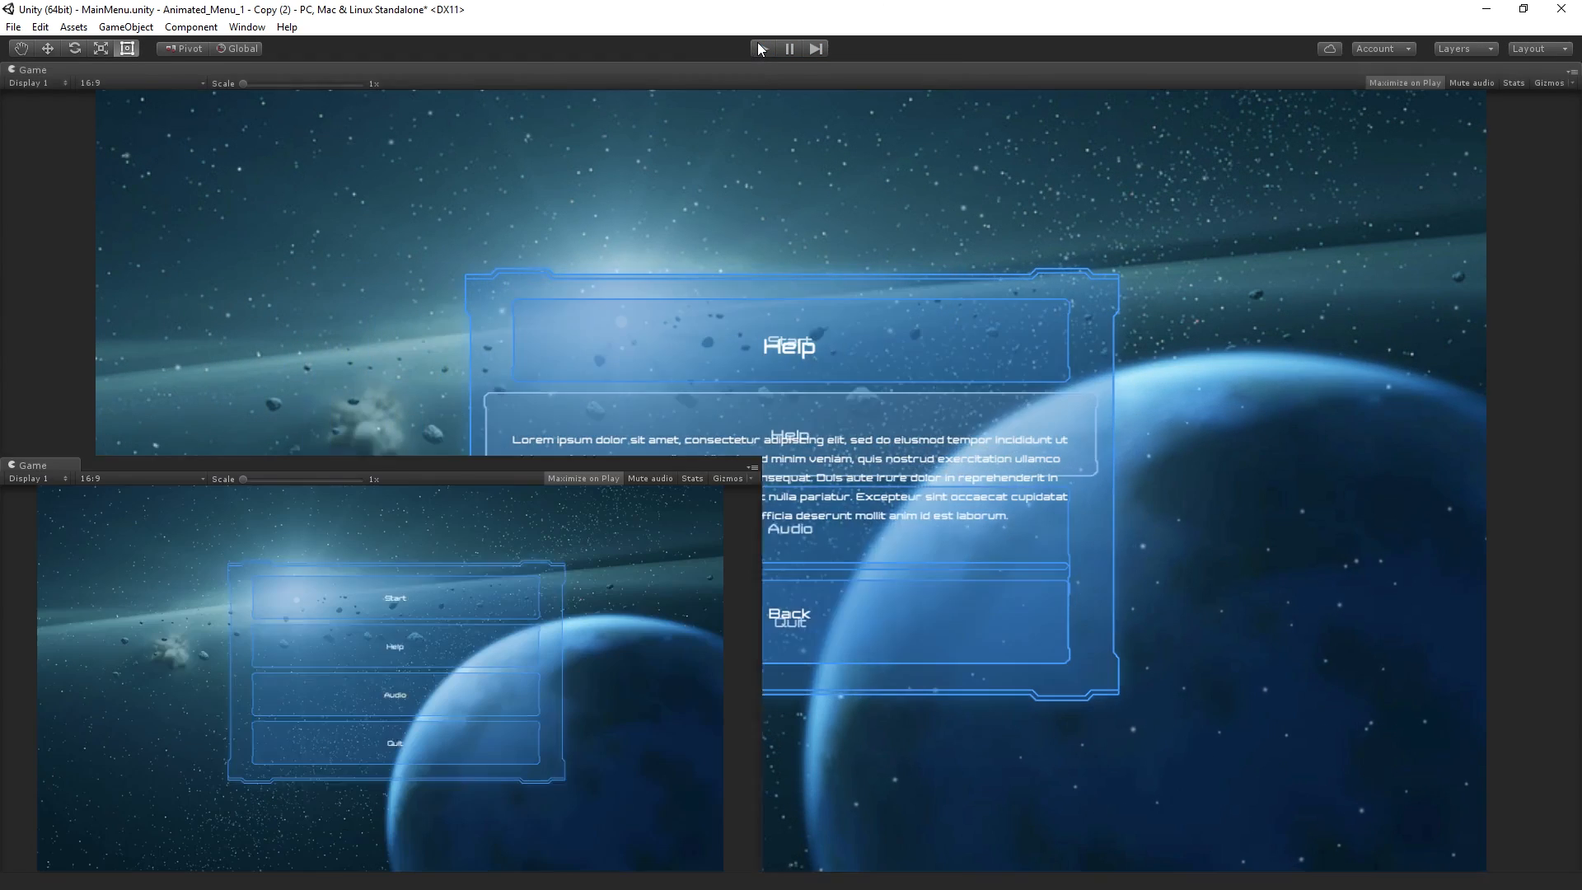
Turn off Loop Time for the MainMenuClose clip and test the Help and Back buttons in play mode
{"action": "left_click", "coordinate": [1121, 178]}
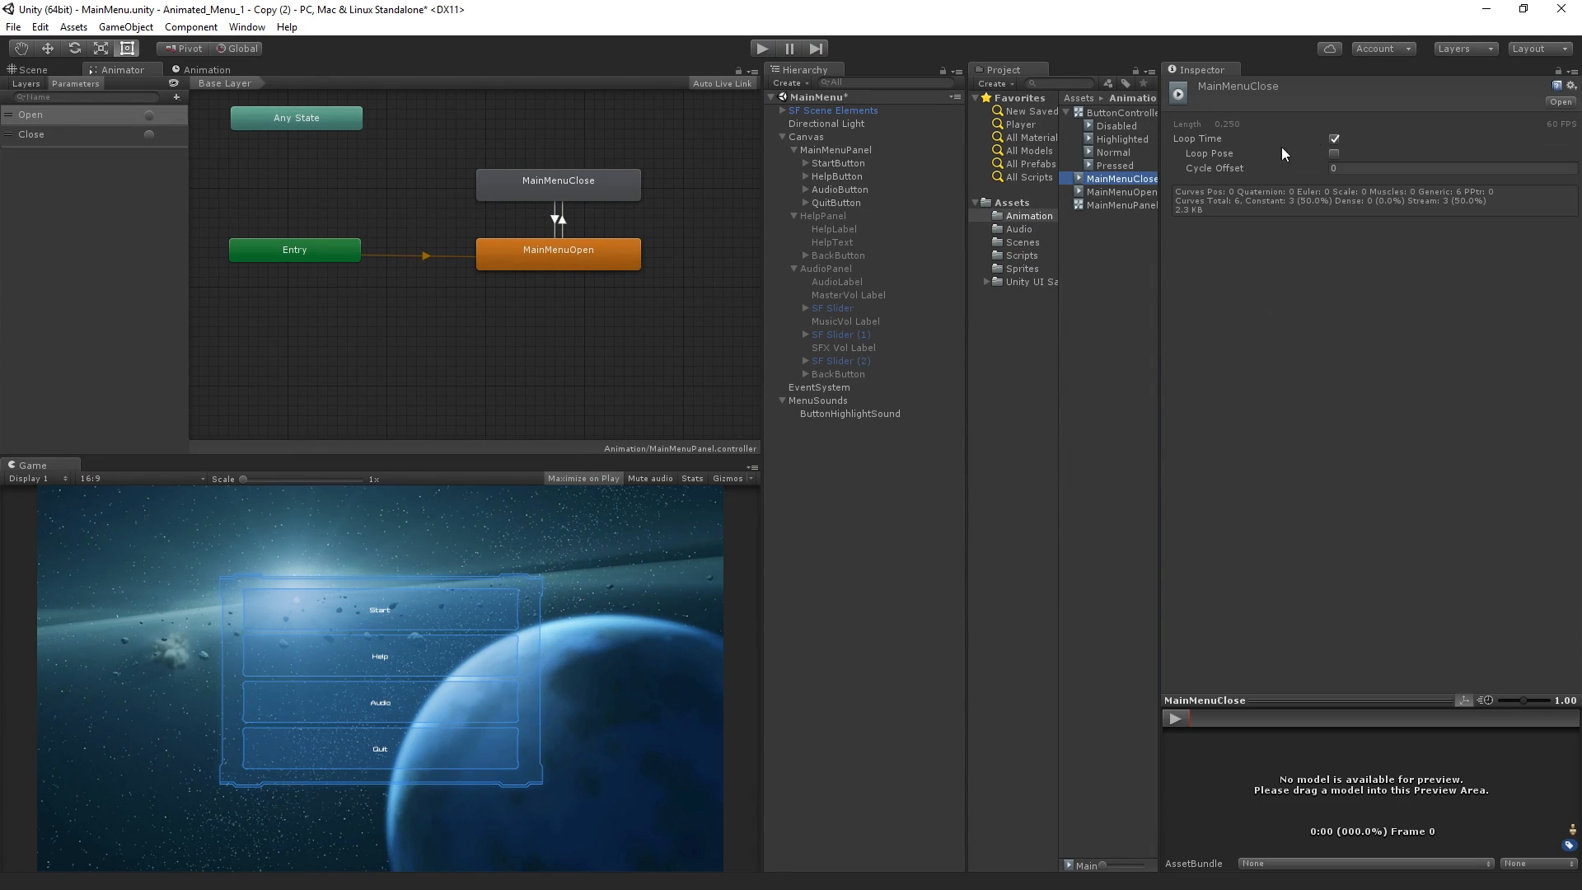
{"action": "left_click", "coordinate": [1335, 138]}
{"action": "left_click", "coordinate": [756, 50]}
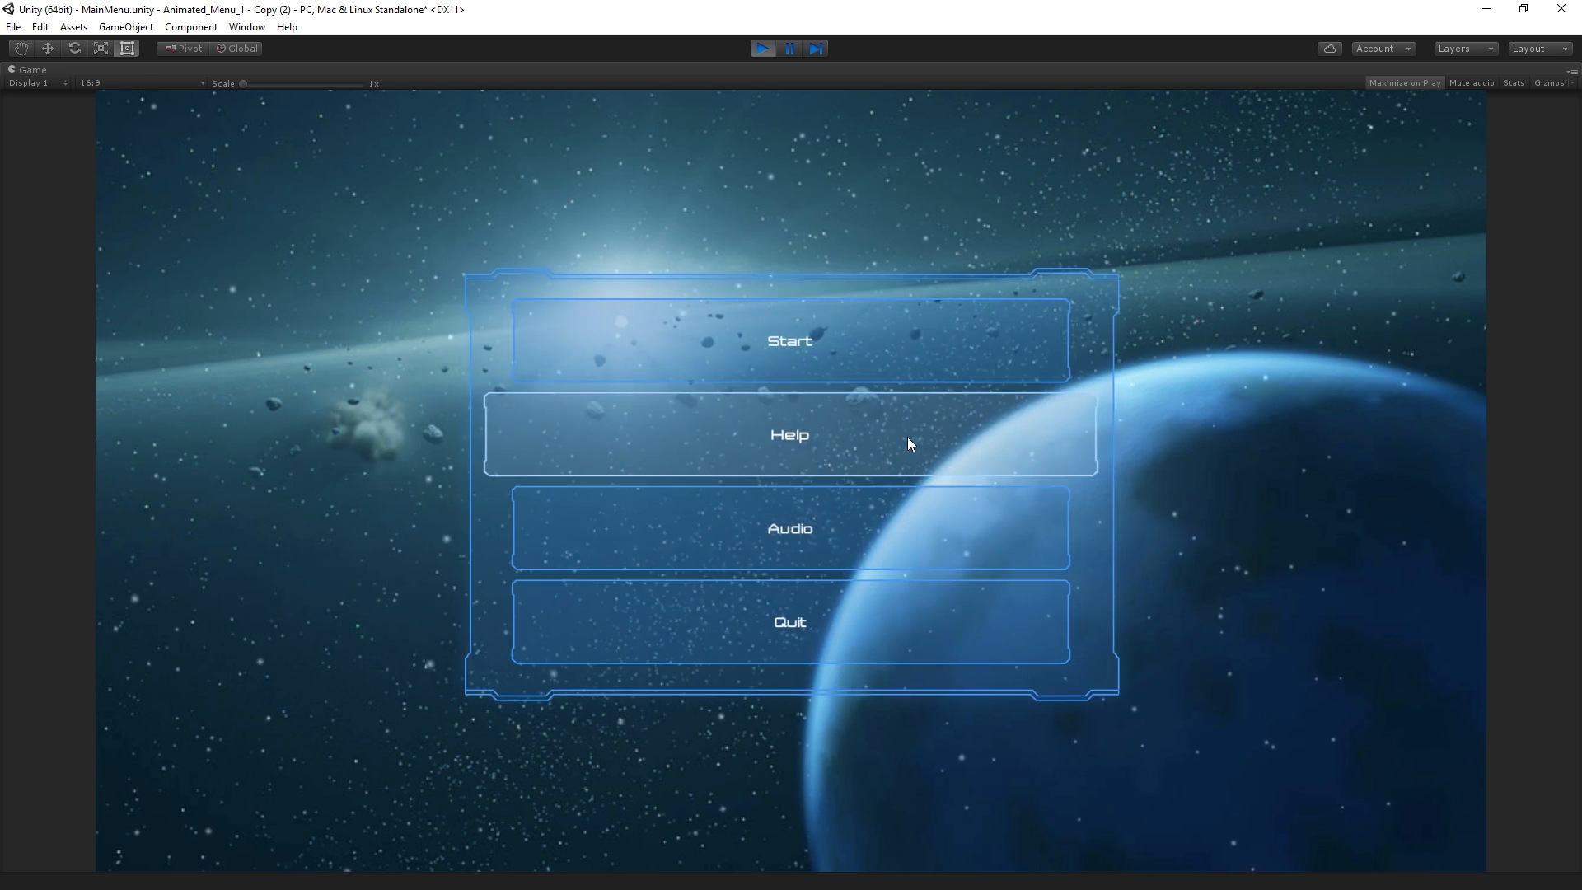
{"action": "left_click", "coordinate": [908, 438]}
{"action": "left_click", "coordinate": [898, 611]}
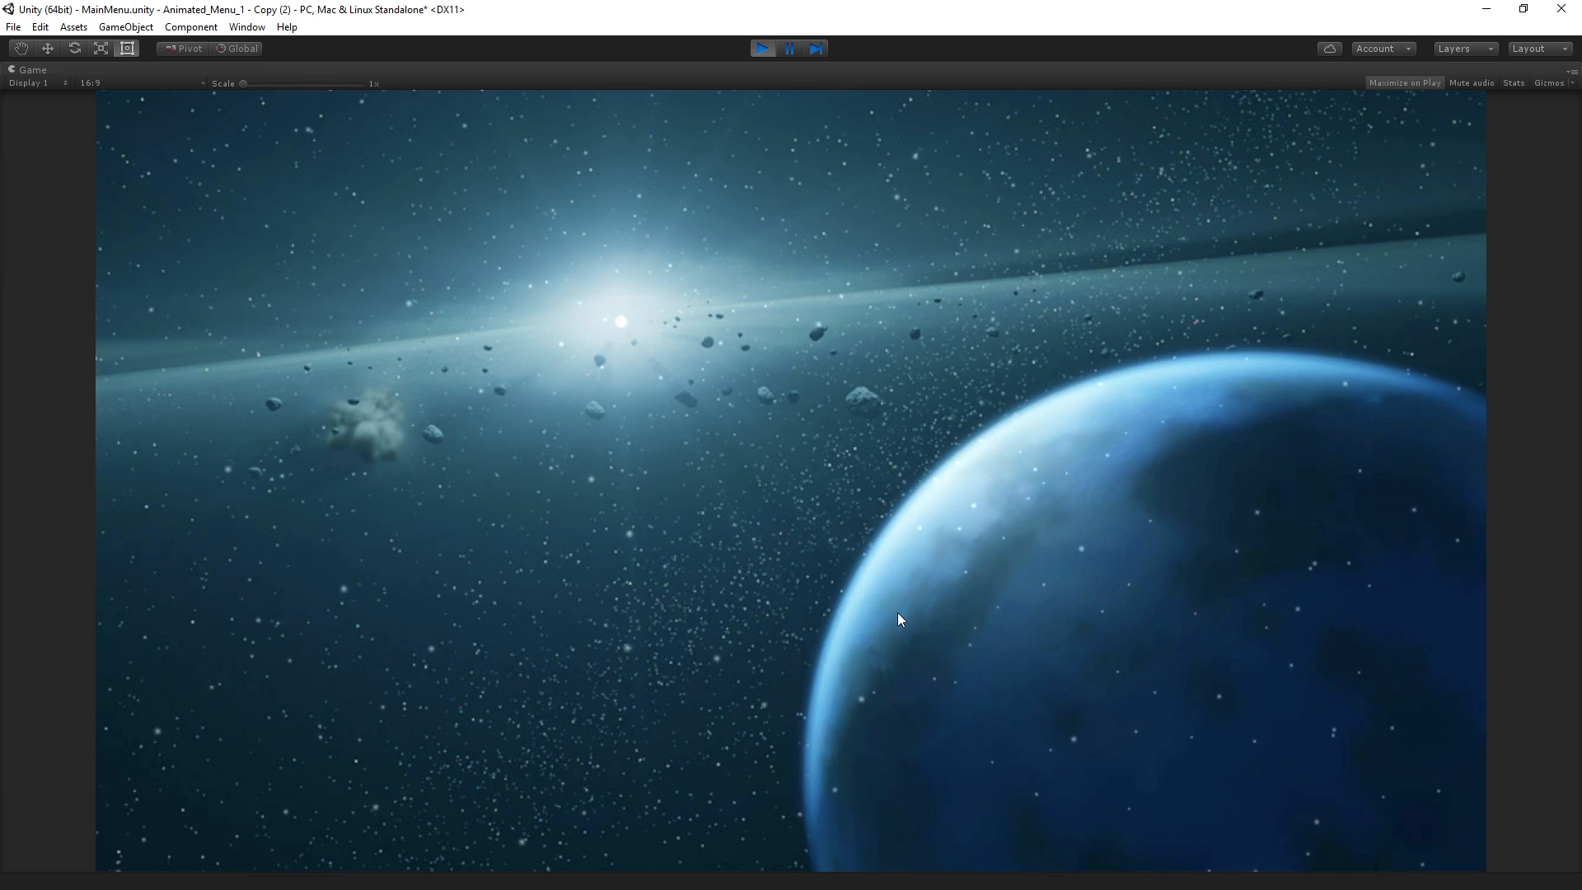
{"action": "left_click", "coordinate": [765, 48]}
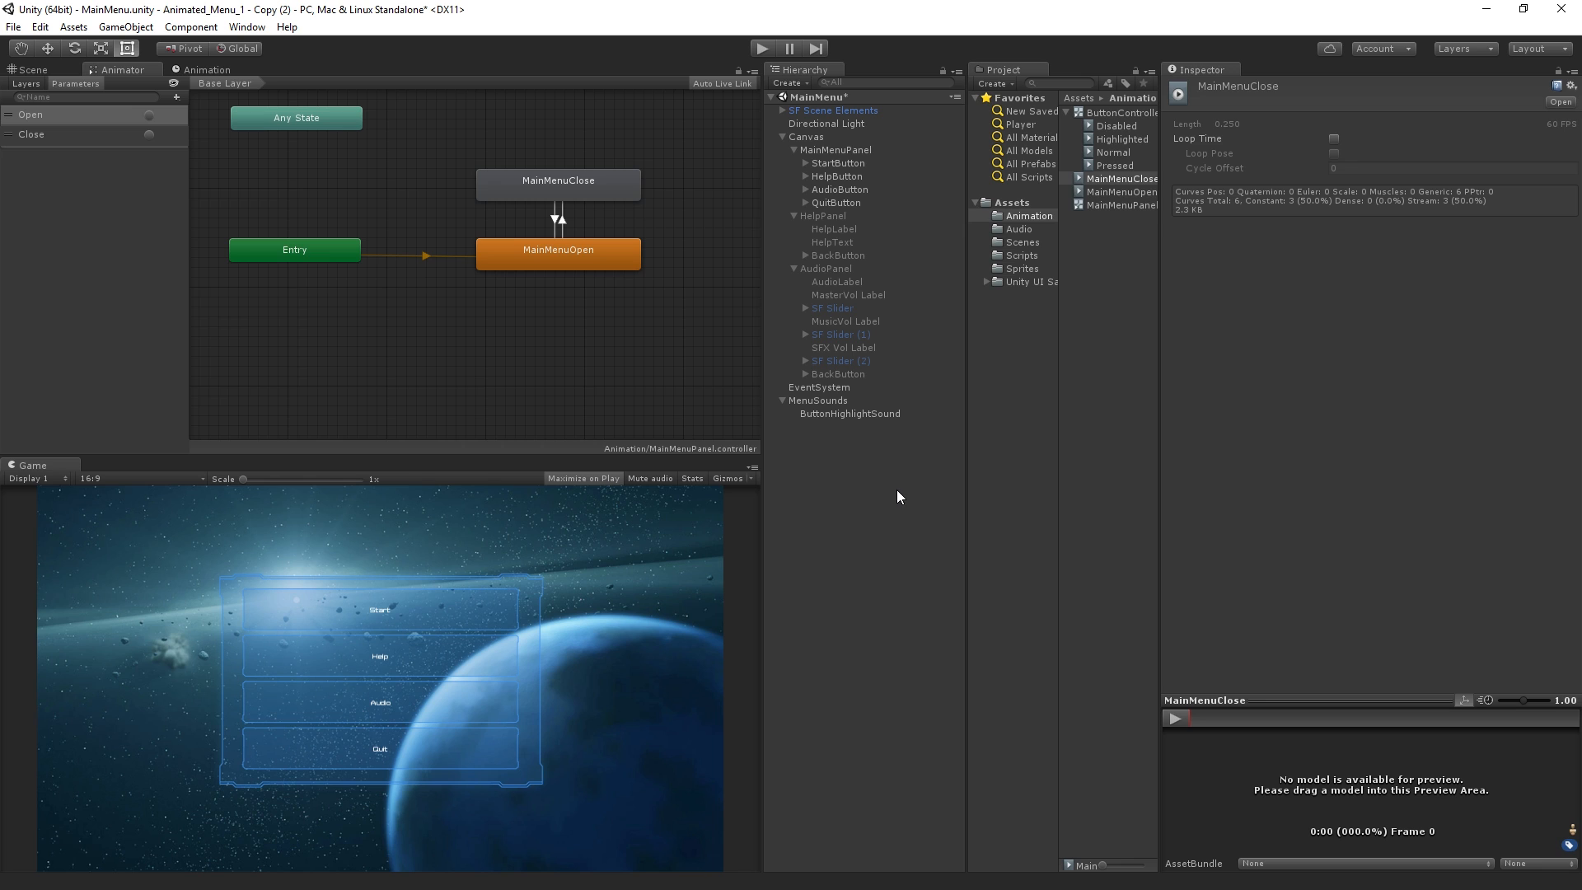
Duplicate the ButtonHighlightSound object under MenuSounds and rename the copy CloseSound
{"action": "left_click", "coordinate": [820, 413]}
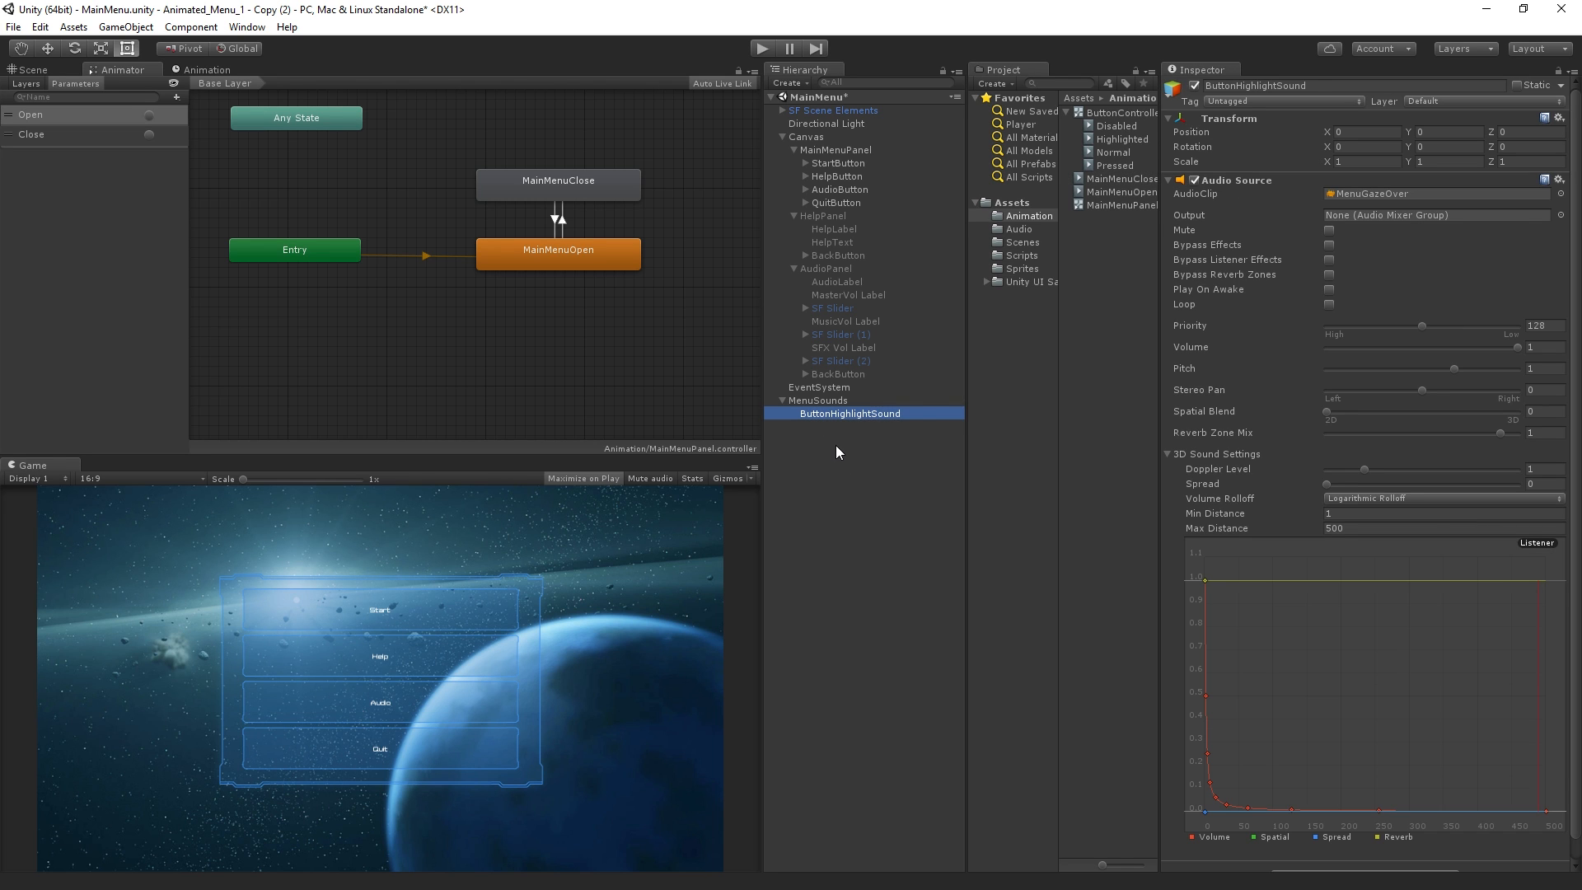
{"action": "key", "text": "ctrl+d"}
{"action": "key", "text": "F2"}
{"action": "type", "text": "C"}
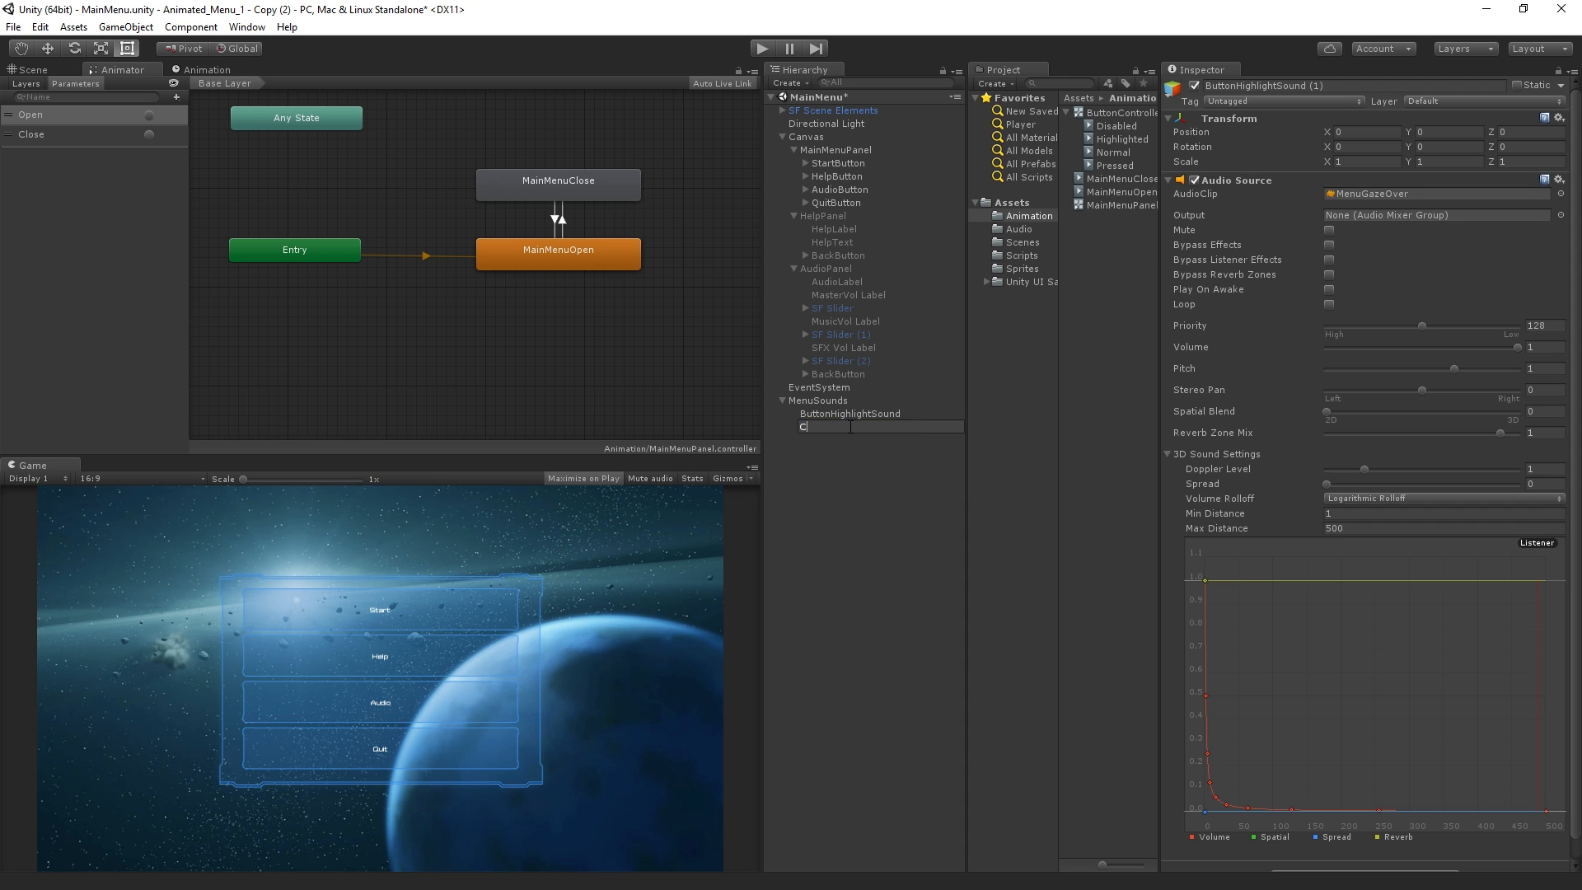
{"action": "type", "text": "loseSound"}
{"action": "key", "text": "Return"}
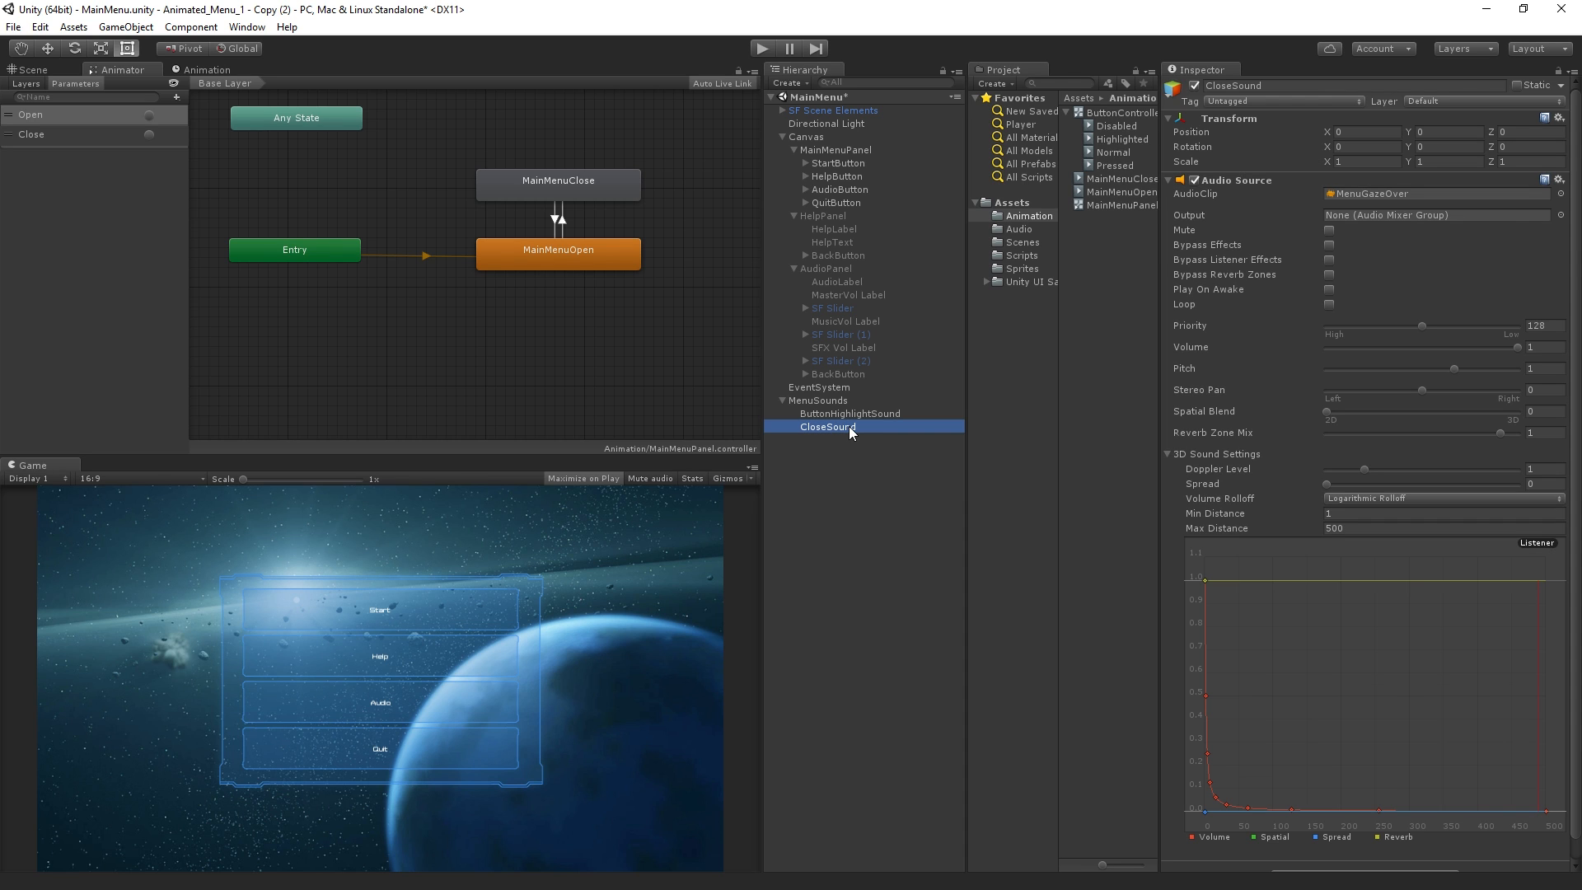
Assign the MenuClose audio clip to CloseSound's Audio Source
{"action": "left_click", "coordinate": [1560, 194]}
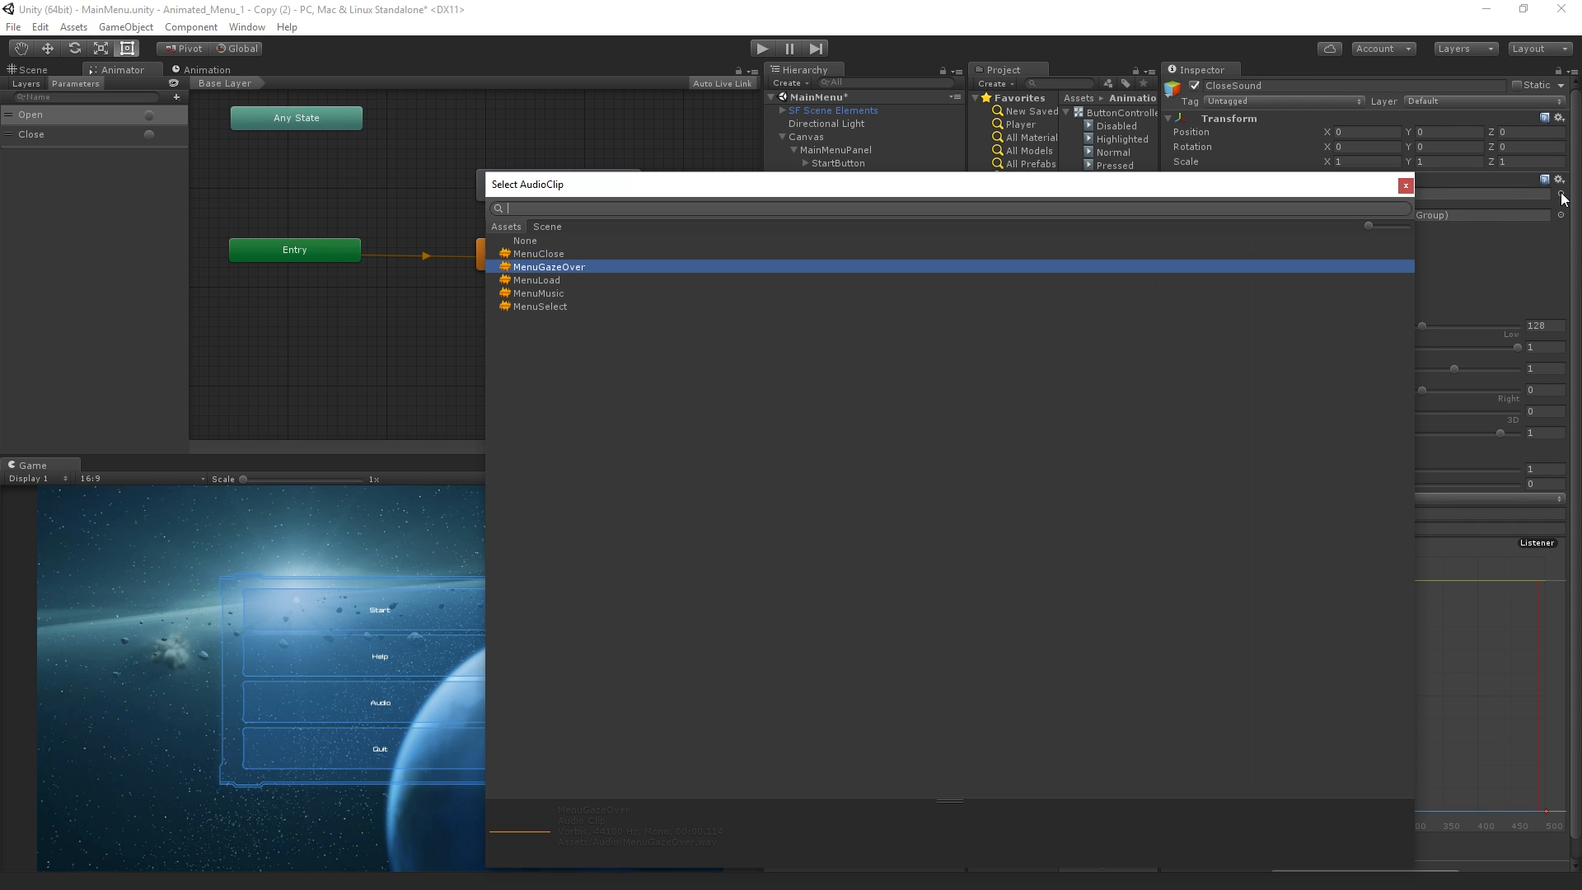
{"action": "left_click", "coordinate": [538, 255]}
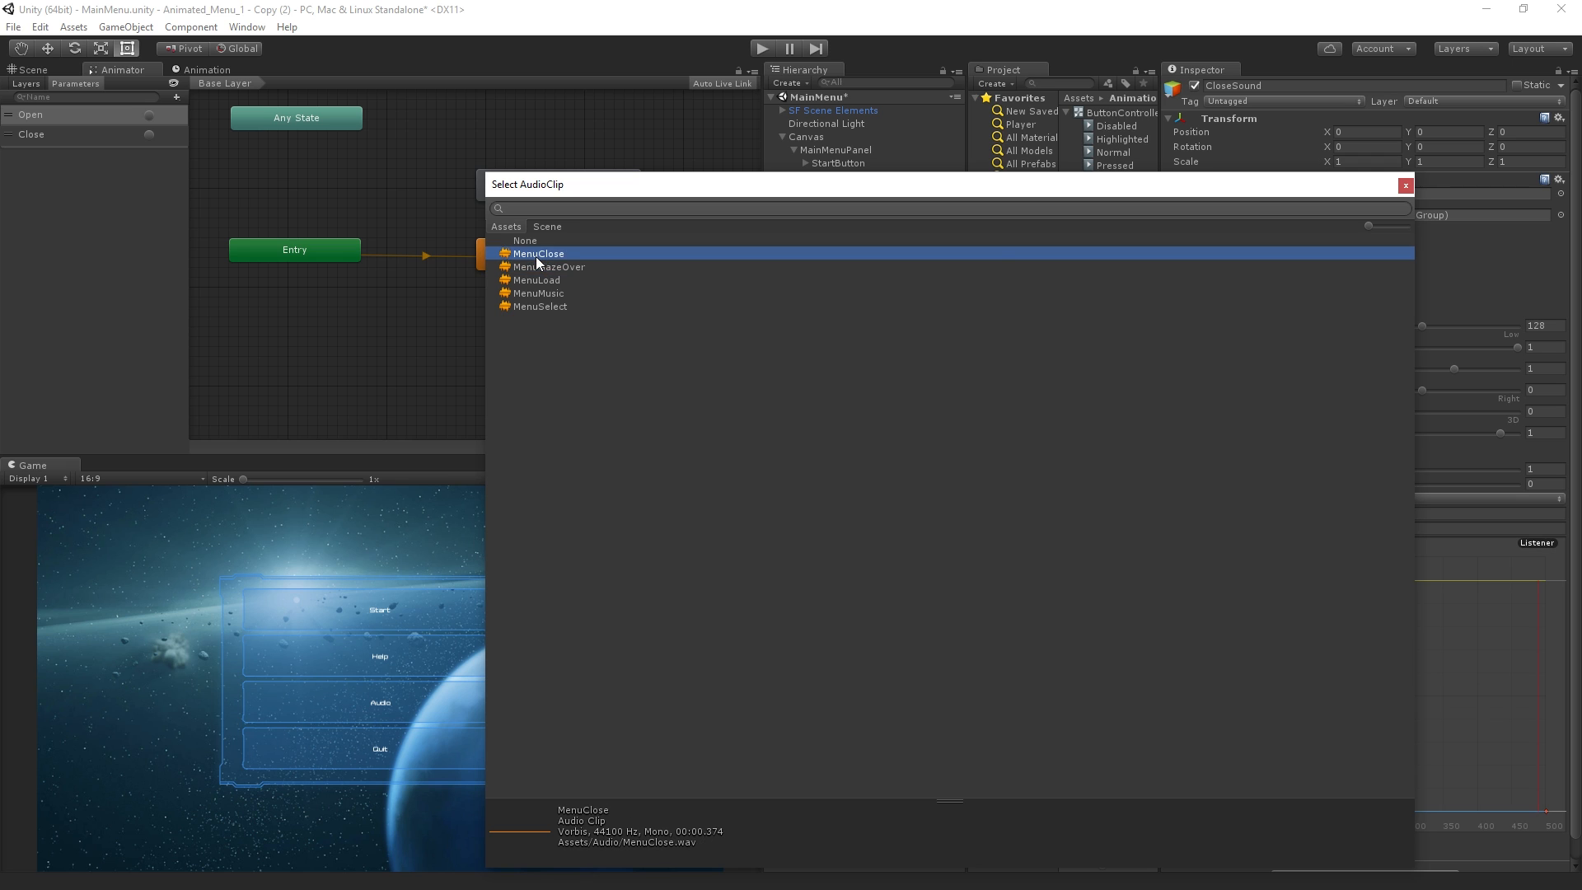
{"action": "double_click", "coordinate": [560, 256]}
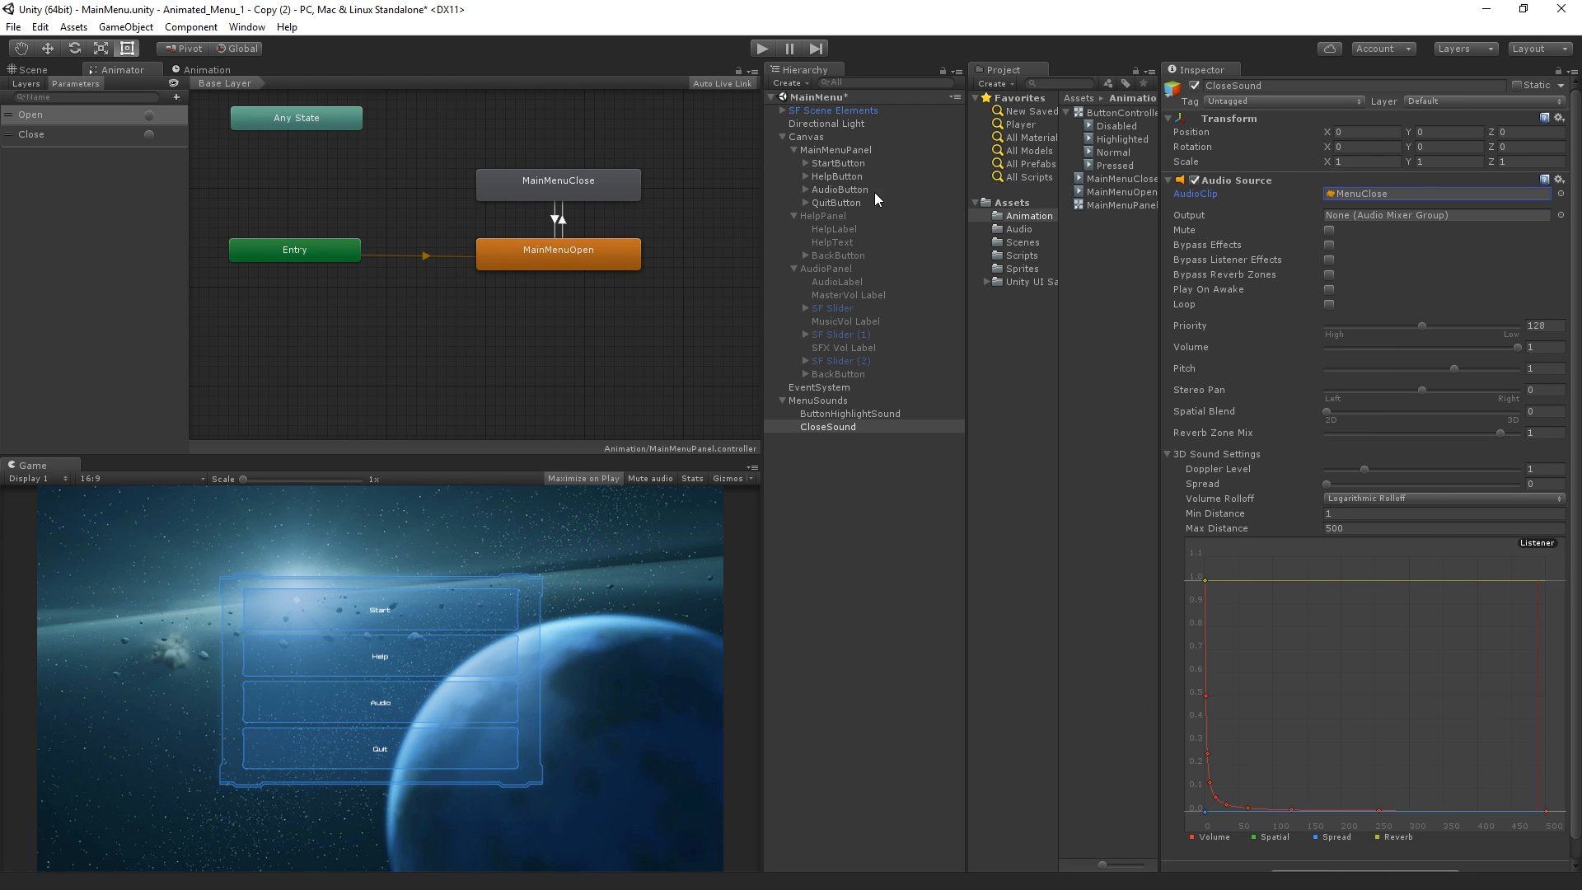
Add an On Click event to HelpButton that targets CloseSound and calls AudioSource.Play
{"action": "left_click", "coordinate": [843, 175]}
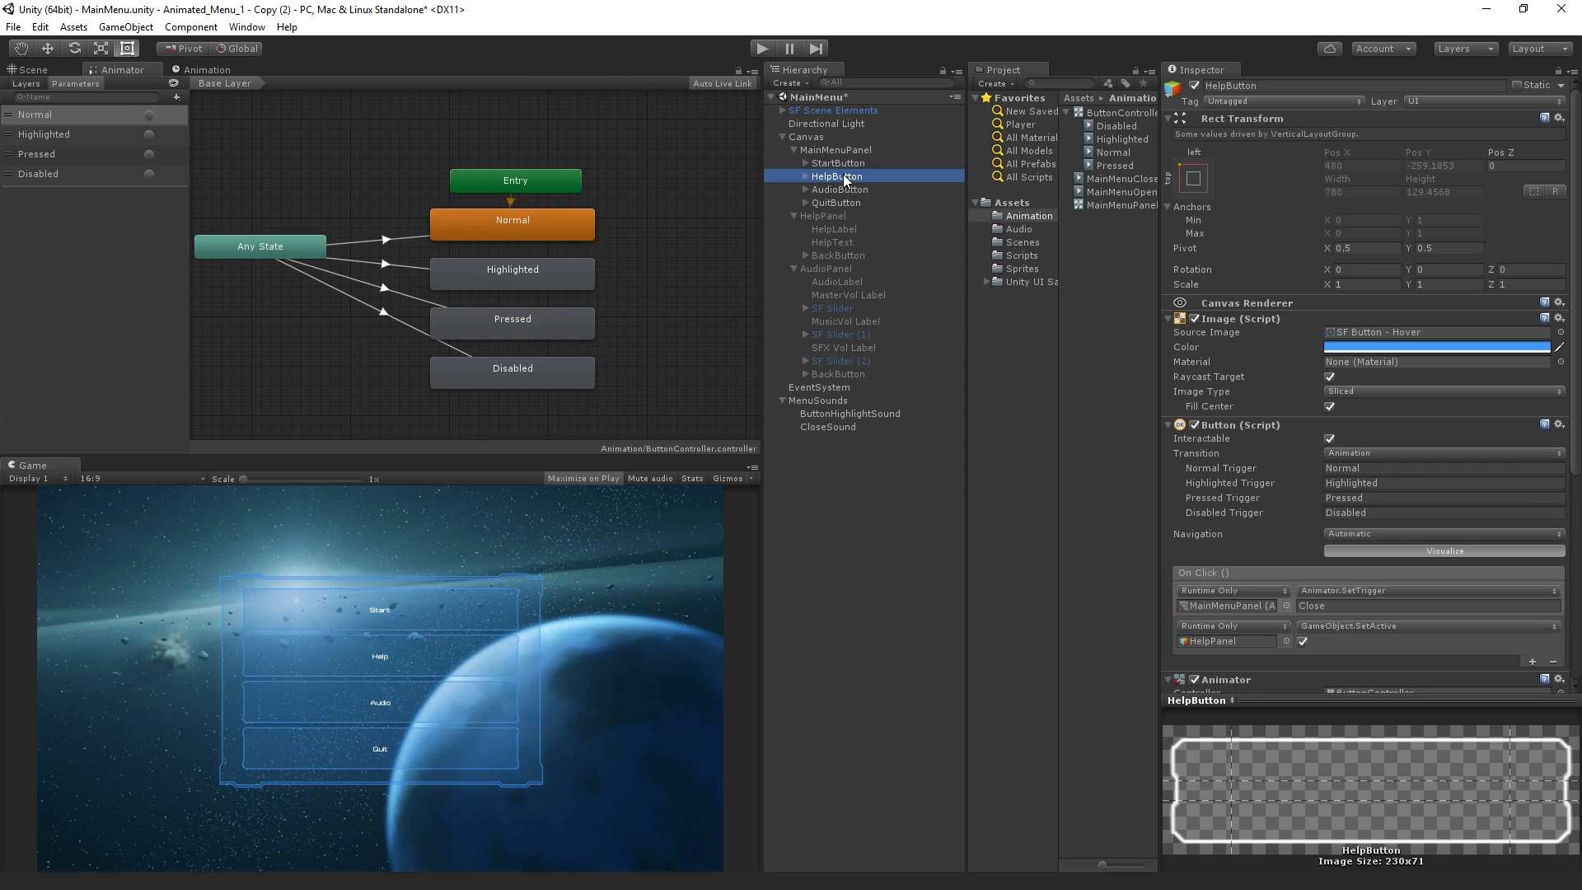
{"action": "left_click", "coordinate": [1535, 661]}
{"action": "scroll", "coordinate": [1441, 634], "scroll_direction": "down", "scroll_amount": 1}
{"action": "left_click", "coordinate": [1229, 612]}
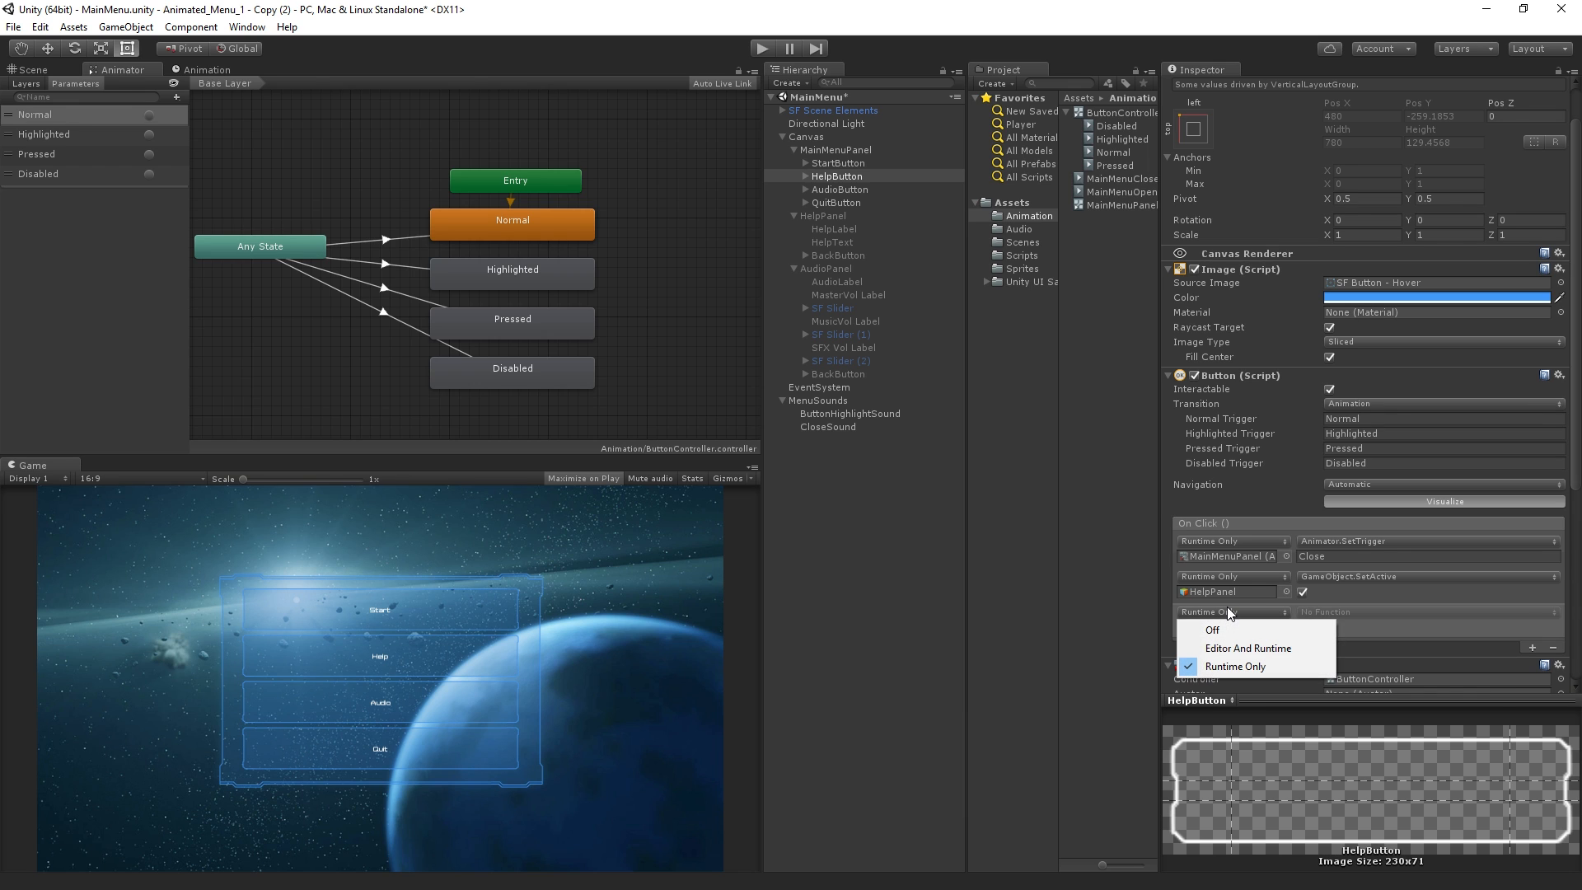
{"action": "left_click_drag", "start_coordinate": [828, 427], "coordinate": [1232, 627]}
{"action": "left_click", "coordinate": [1328, 613]}
{"action": "mouse_move", "coordinate": [1353, 691]}
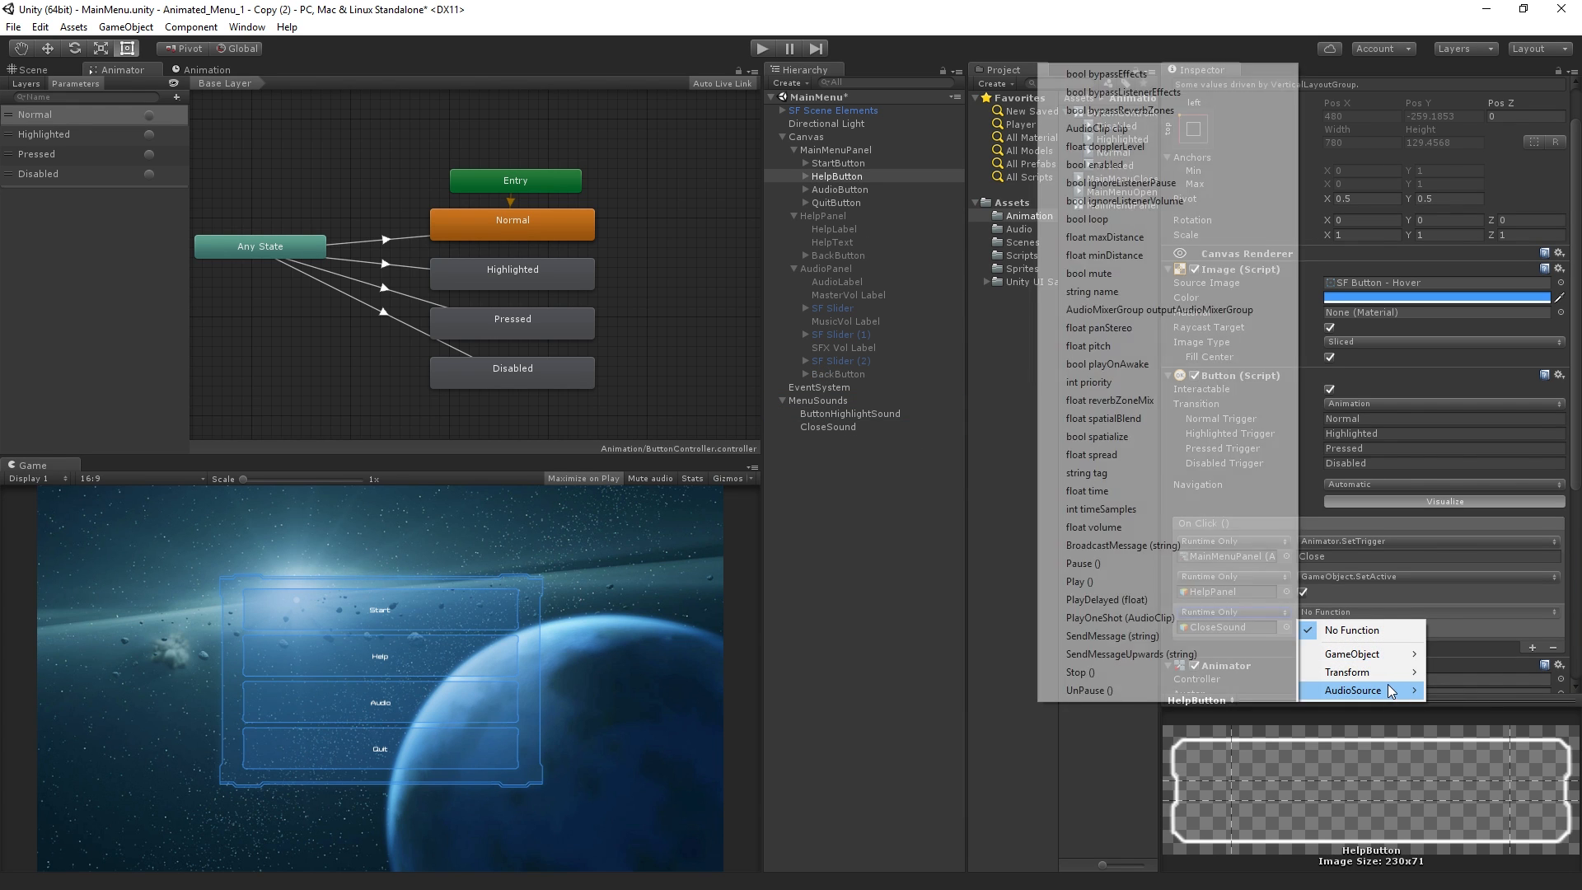
{"action": "left_click", "coordinate": [1145, 582]}
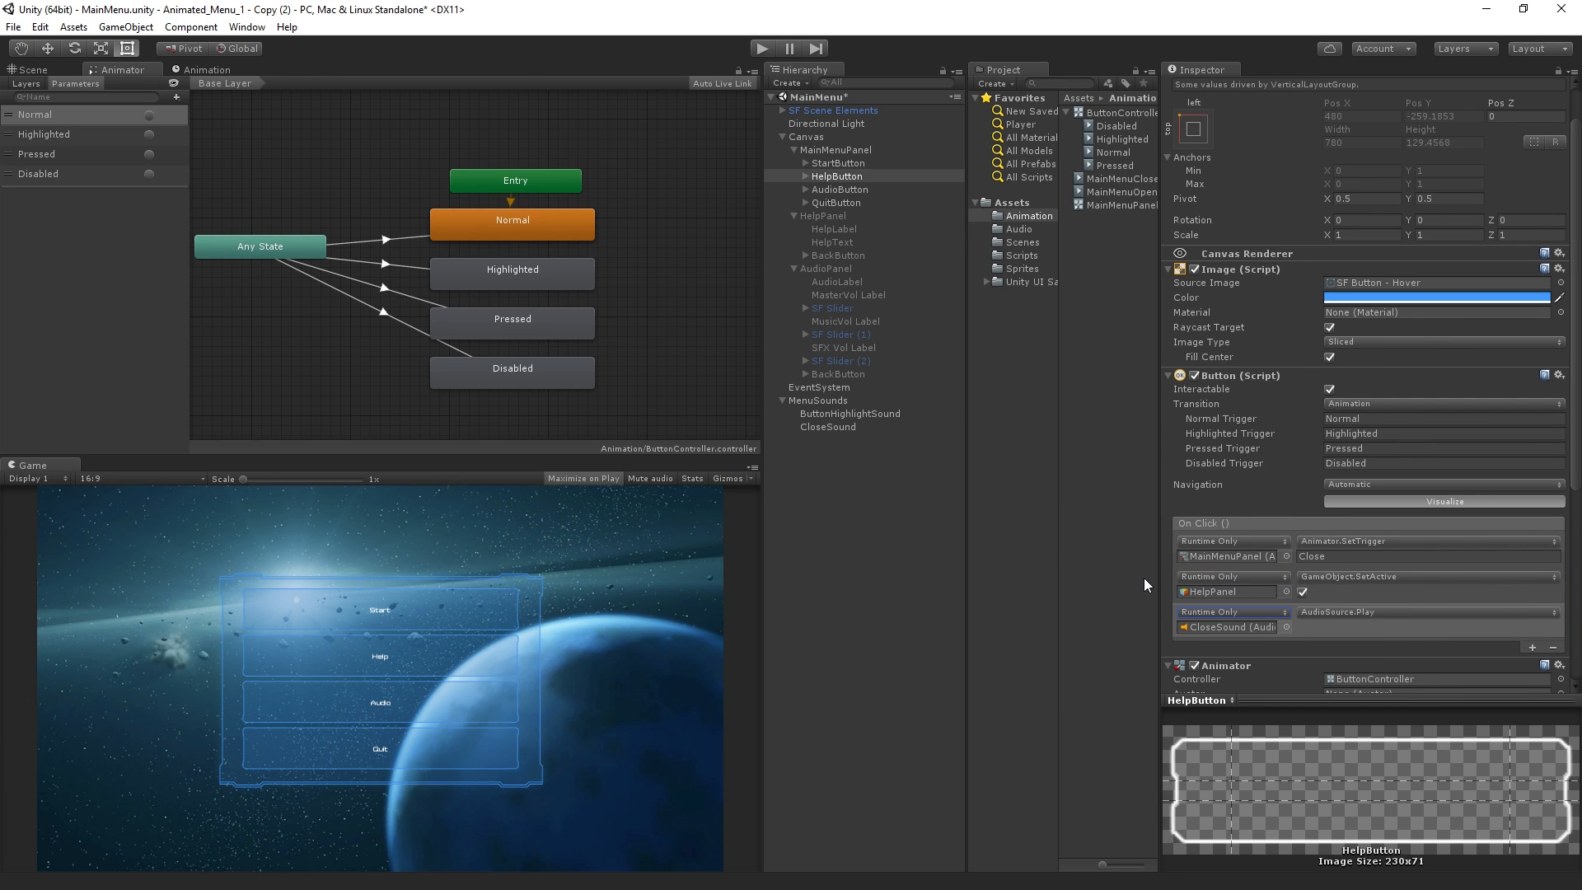
Play the scene, use Help and Back to test the closing animation with its sound, and stop playback
{"action": "left_click", "coordinate": [763, 48]}
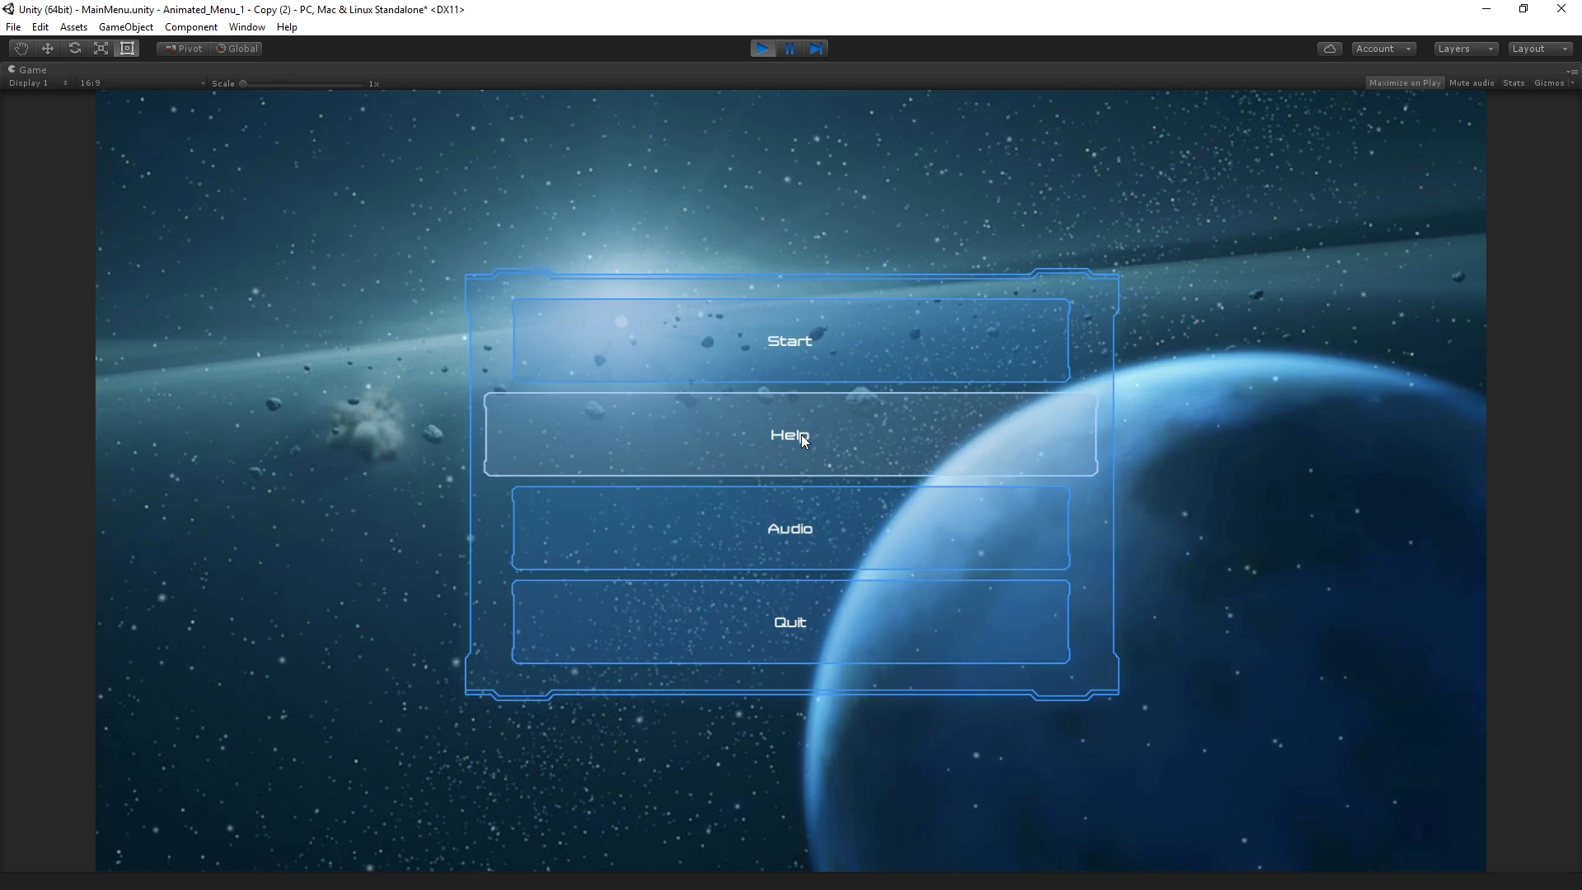
{"action": "left_click", "coordinate": [801, 433]}
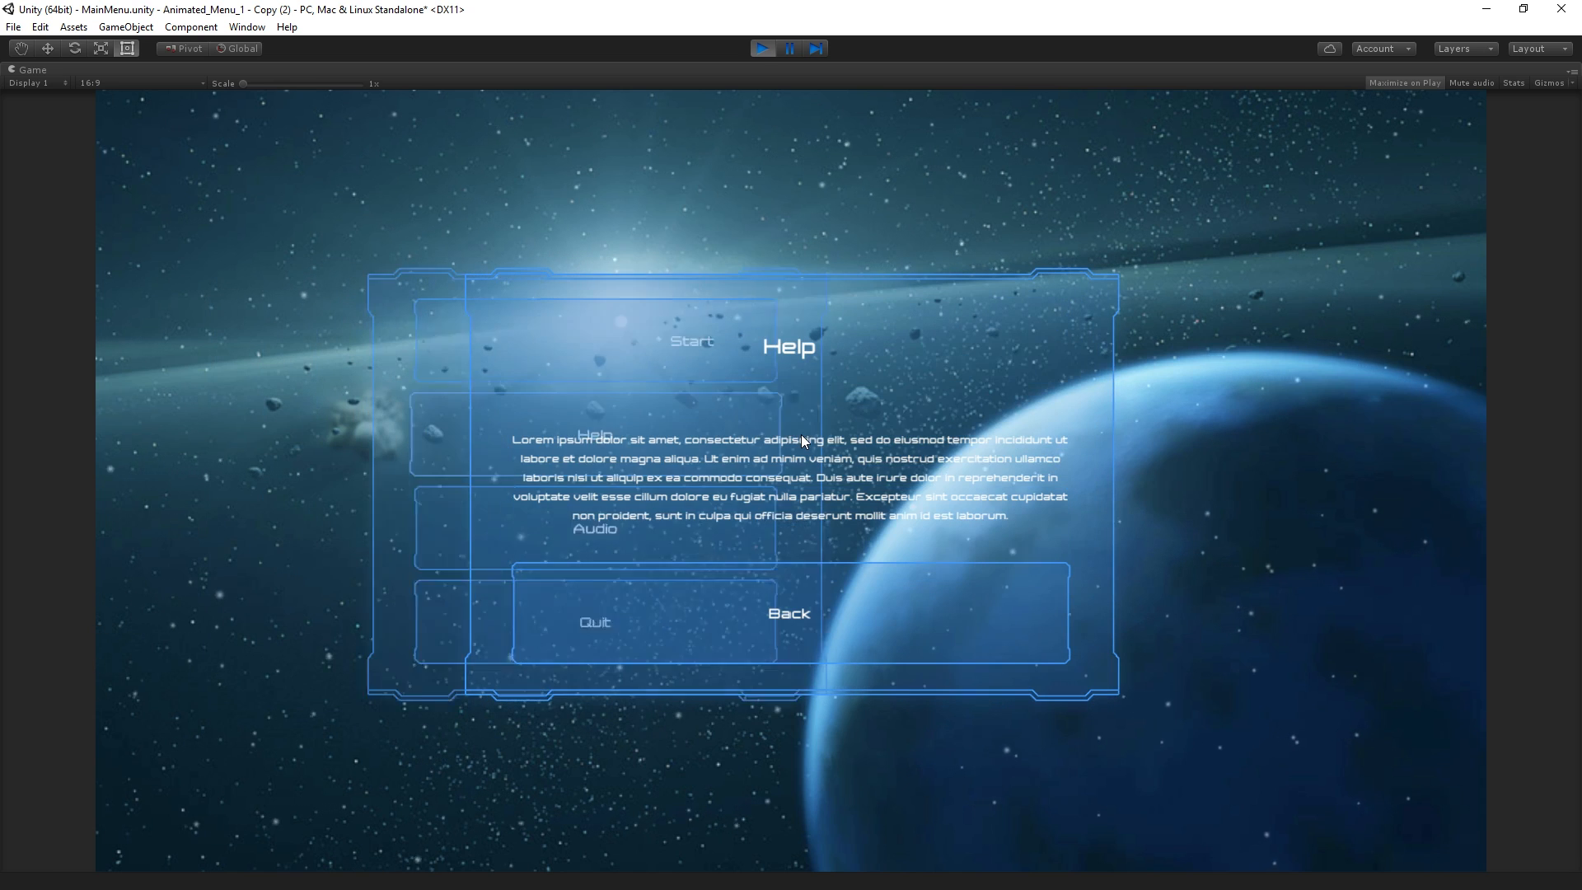
{"action": "left_click", "coordinate": [814, 609]}
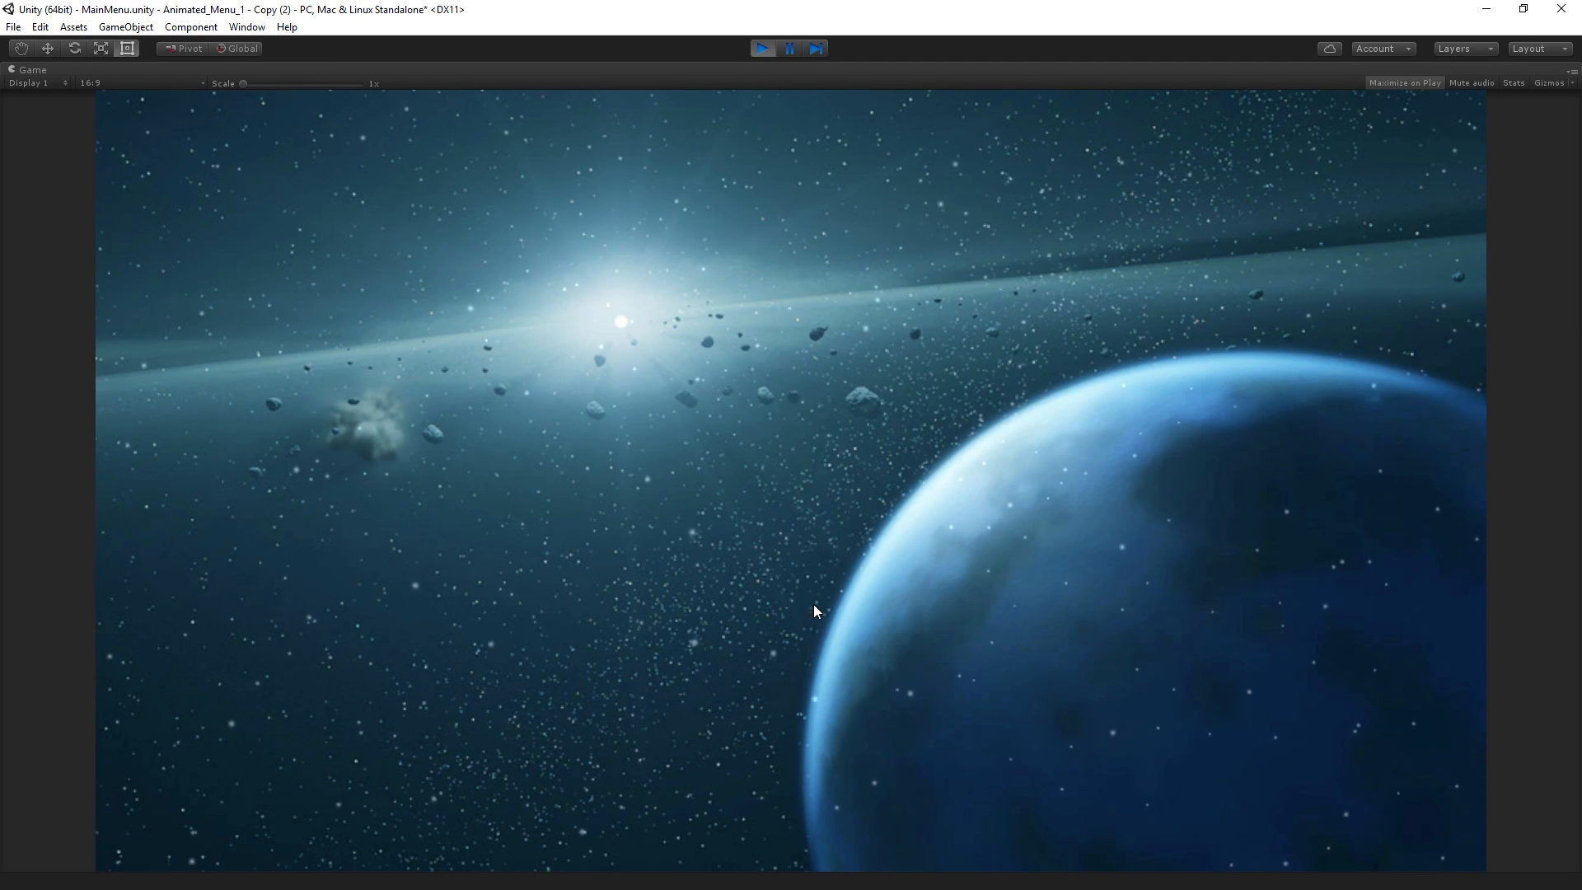
{"action": "left_click", "coordinate": [761, 48]}
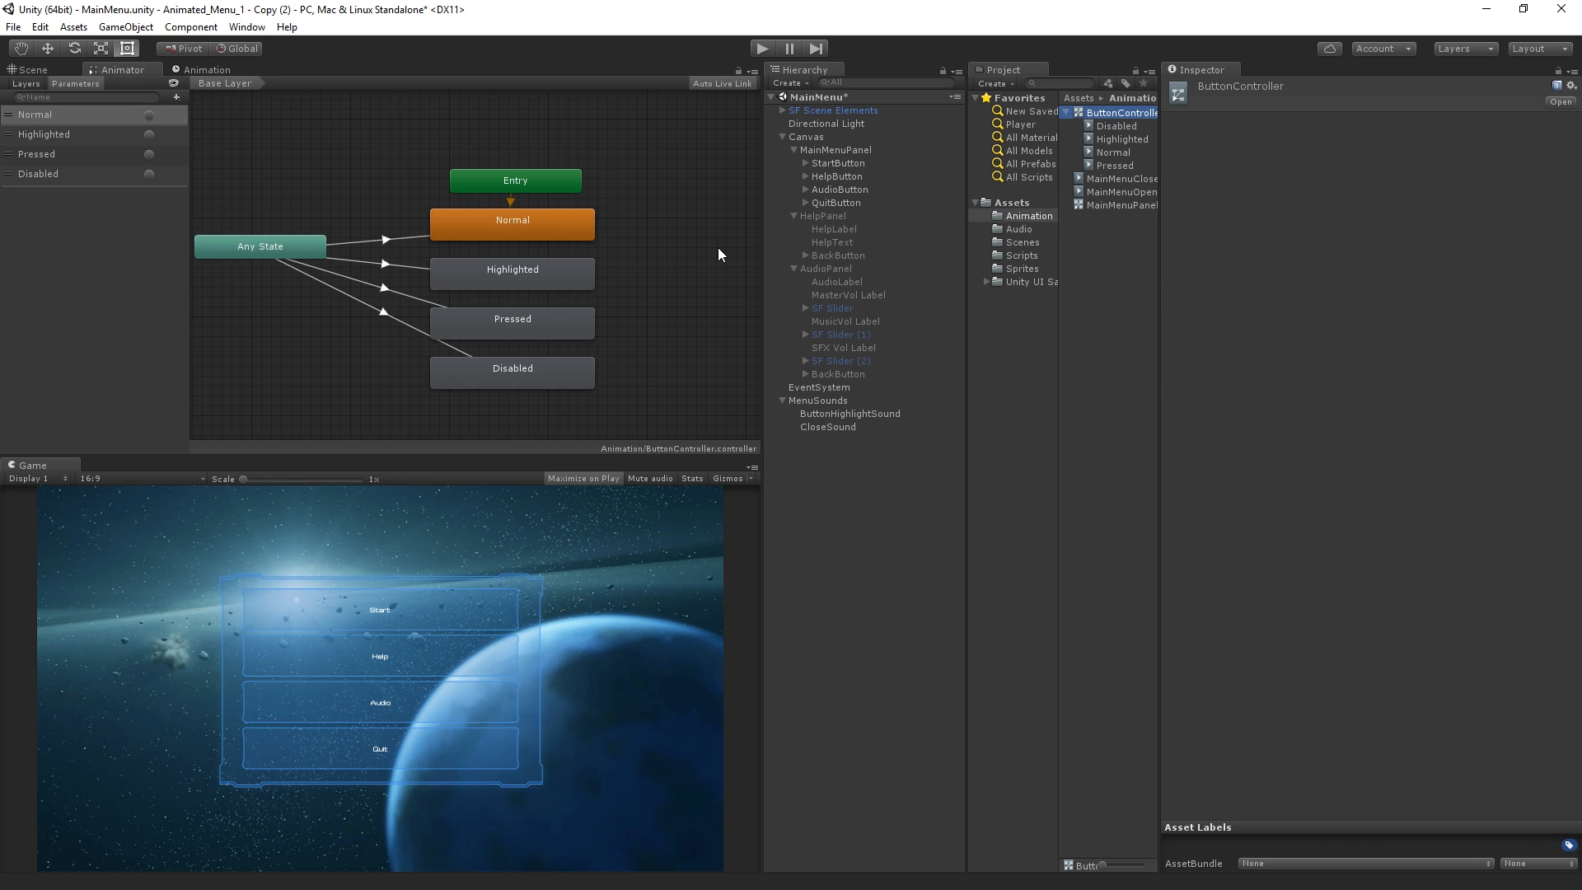
Activate the HelpPanel object in the scene
{"action": "left_click", "coordinate": [729, 250]}
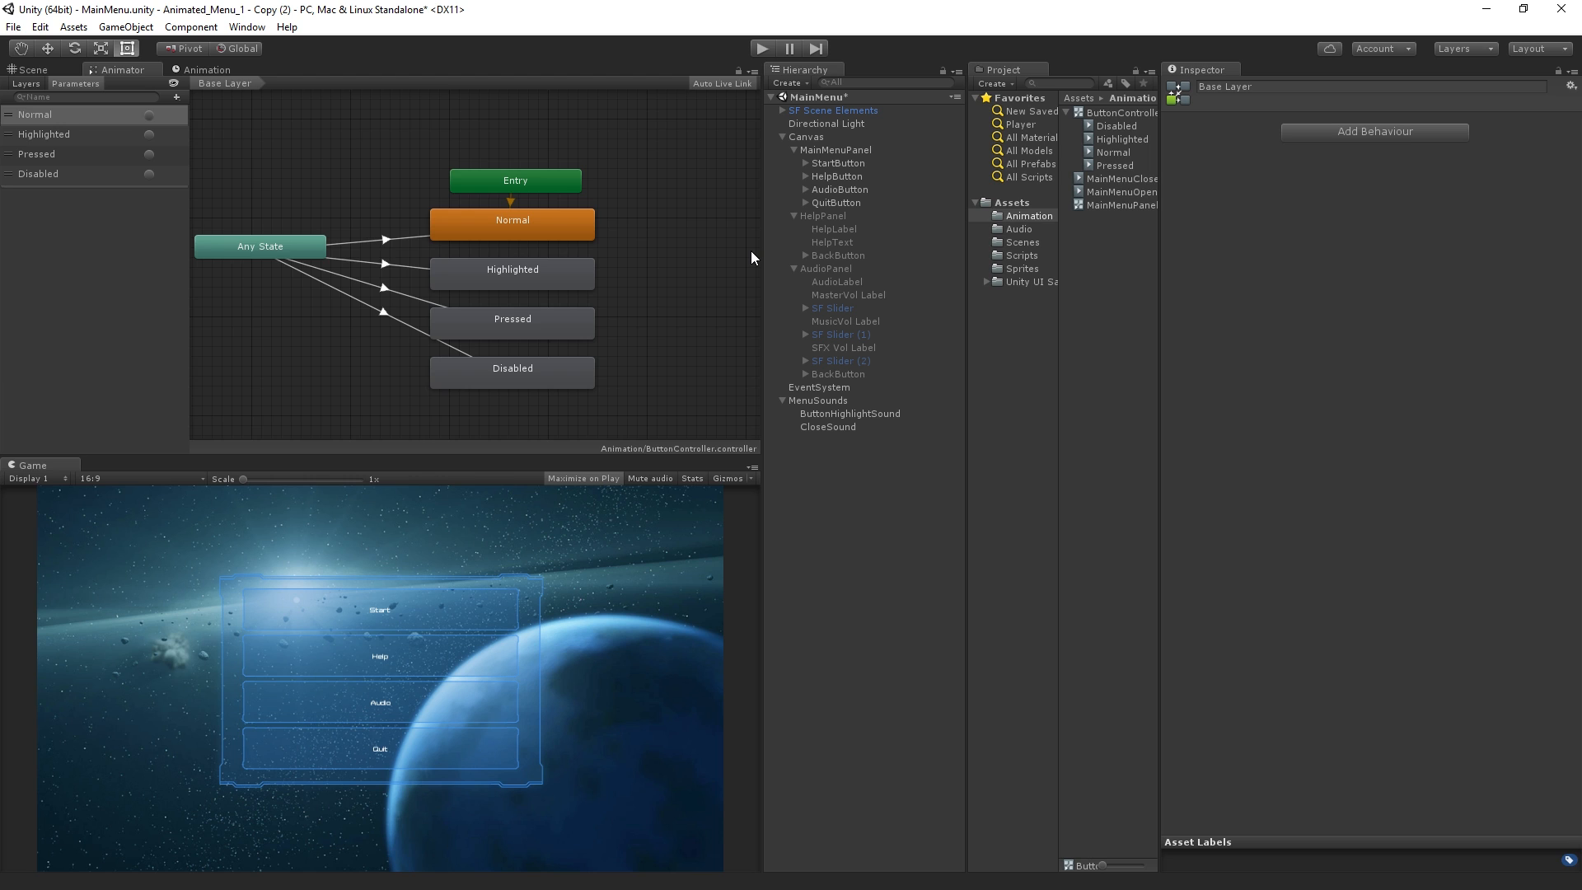
{"action": "left_click", "coordinate": [824, 217]}
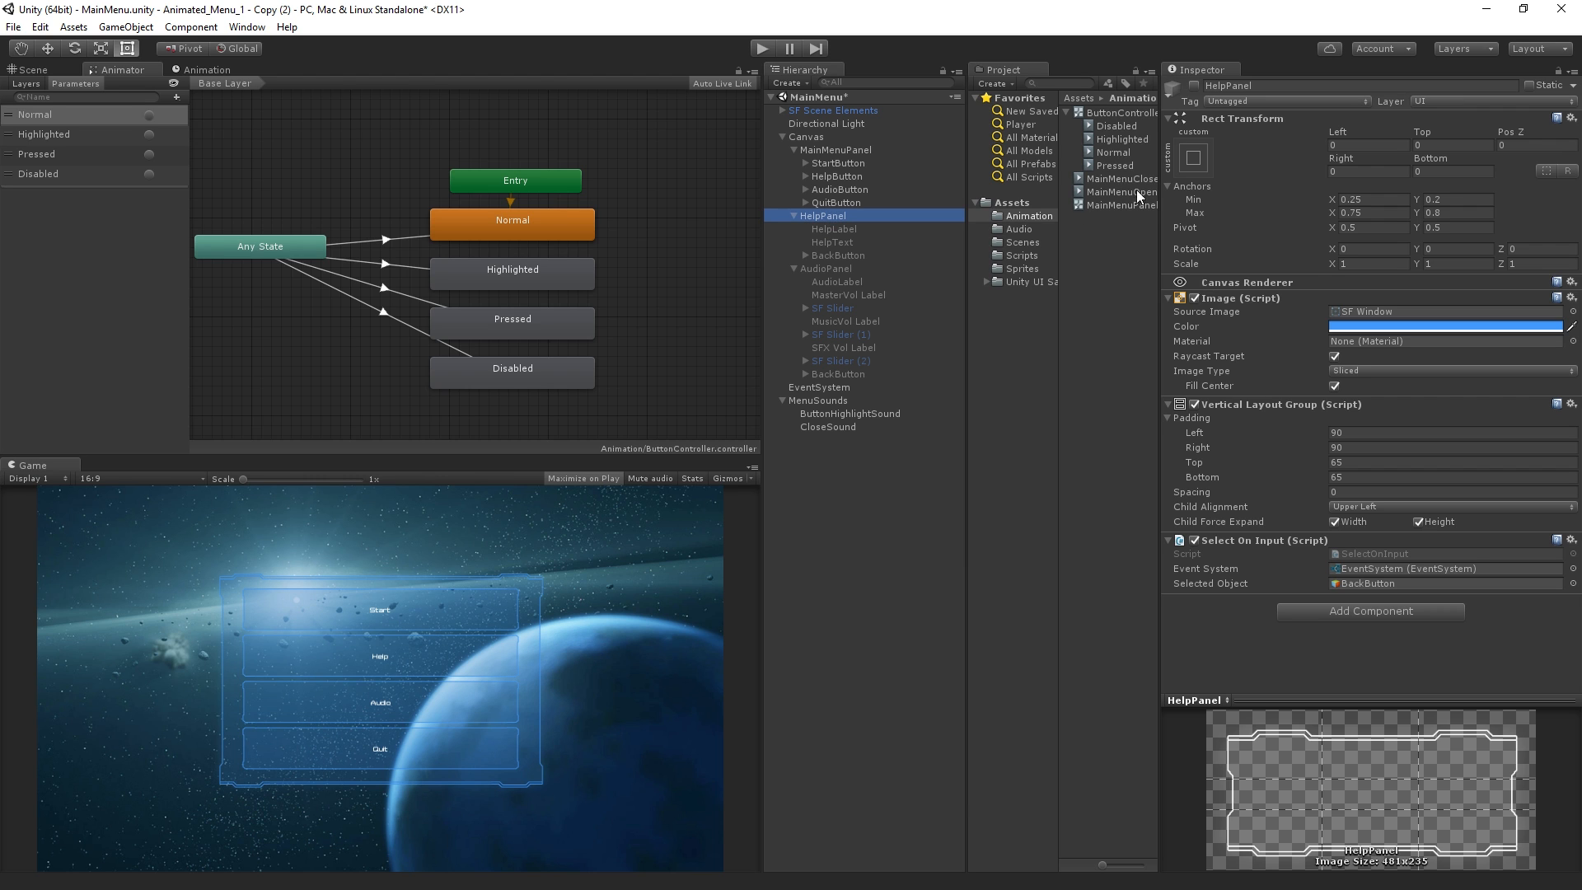
{"action": "left_click", "coordinate": [1194, 86]}
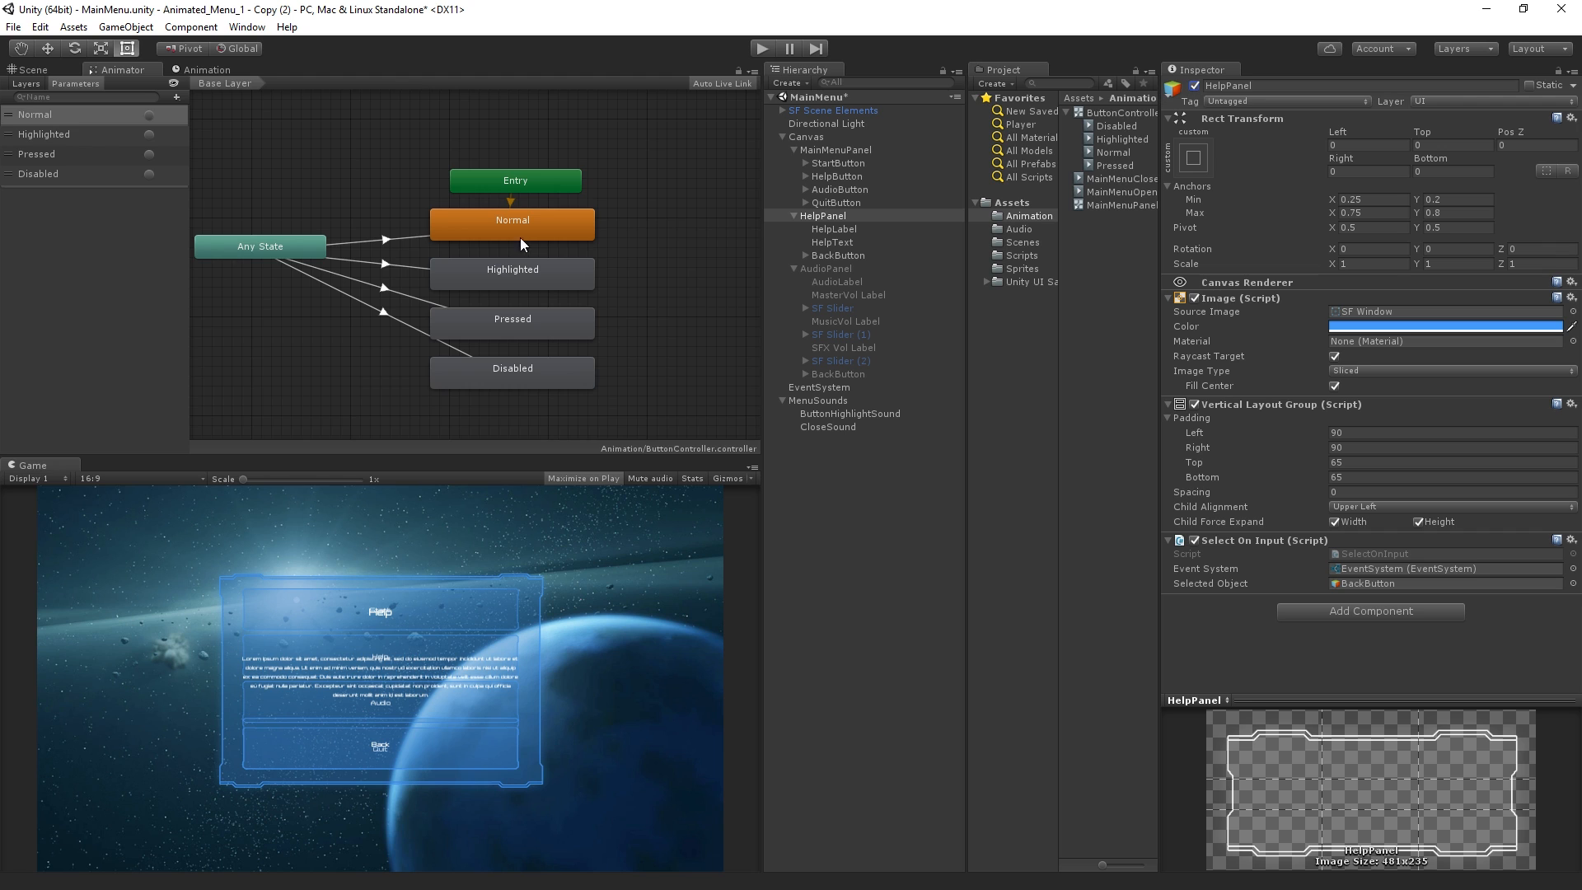
Copy all keyframes of MainMenuPanel's MainMenuOpen animation clip
{"action": "left_click", "coordinate": [849, 151]}
{"action": "left_click", "coordinate": [221, 73]}
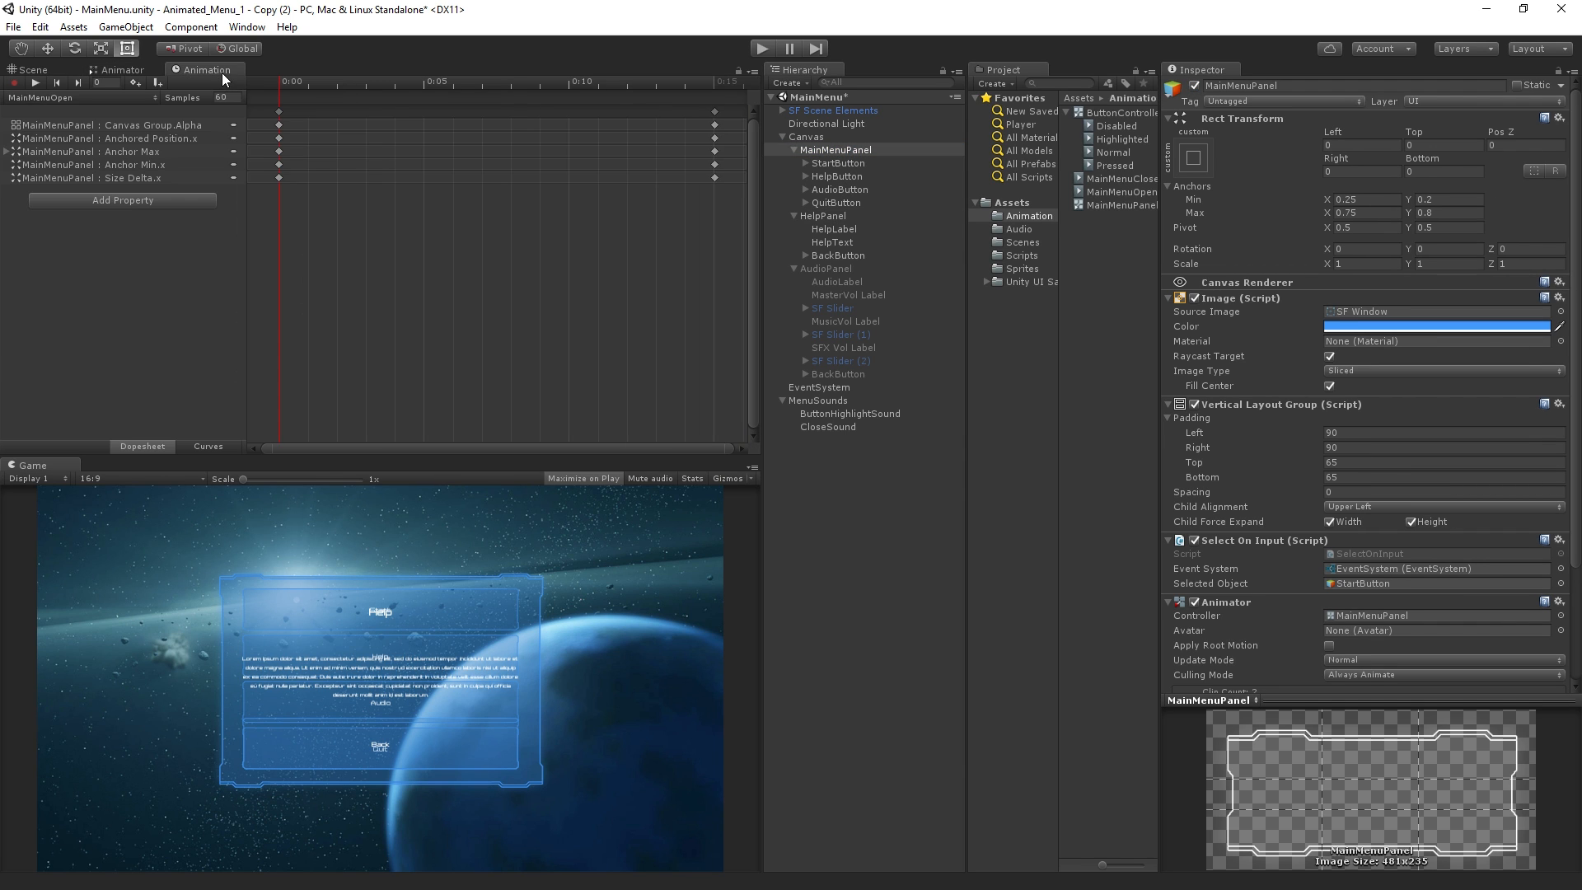
{"action": "left_click_drag", "start_coordinate": [735, 206], "coordinate": [123, 78]}
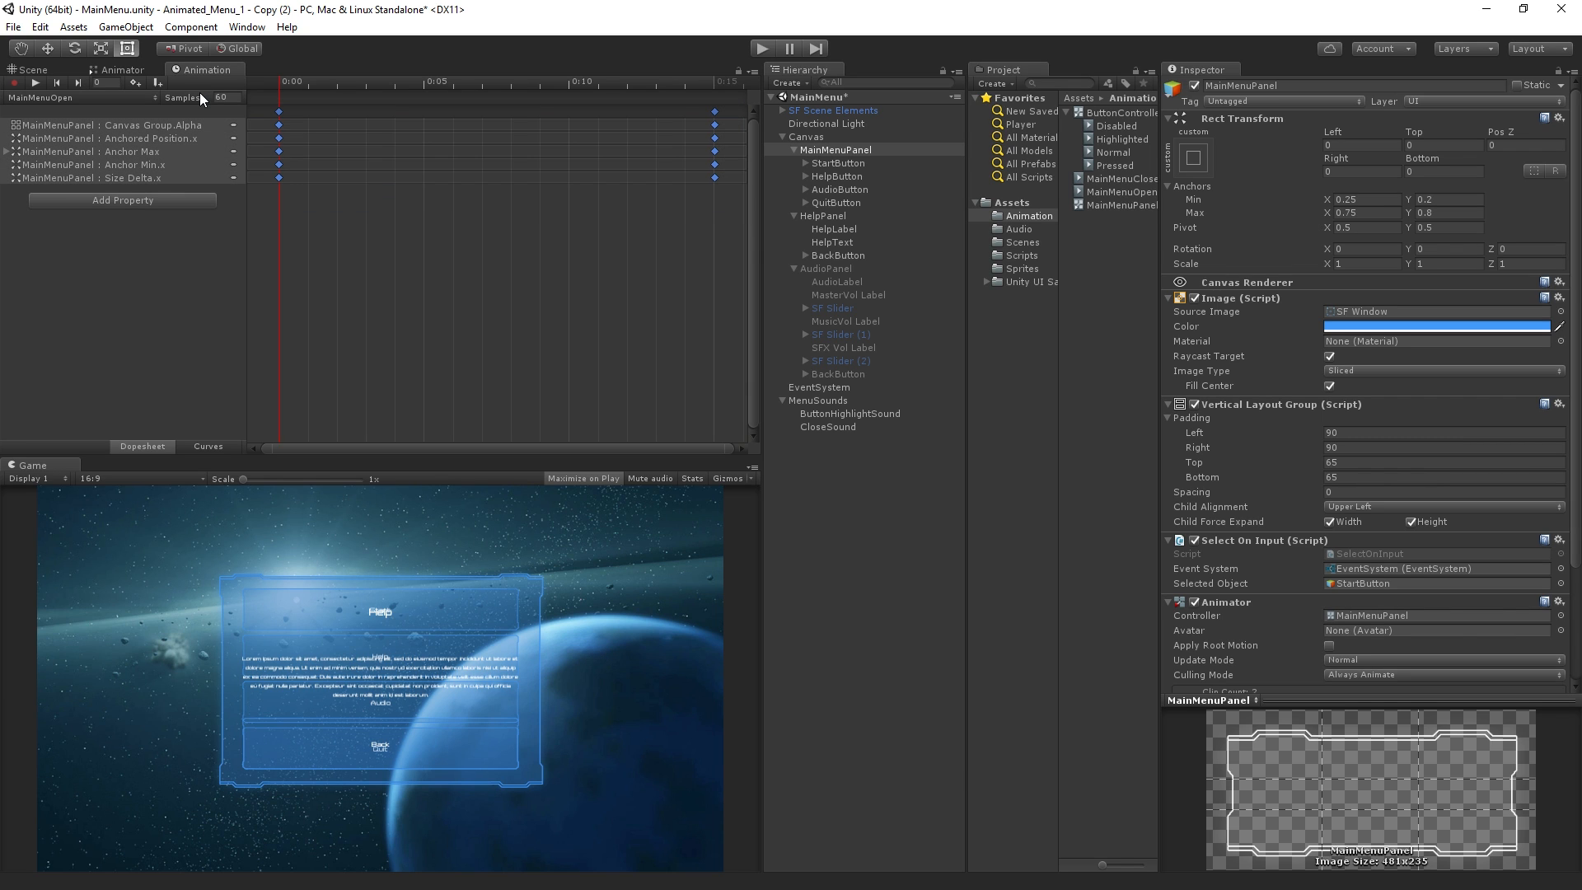
Create a new animation clip named HelpPanelOpen for the HelpPanel object
{"action": "left_click", "coordinate": [824, 216]}
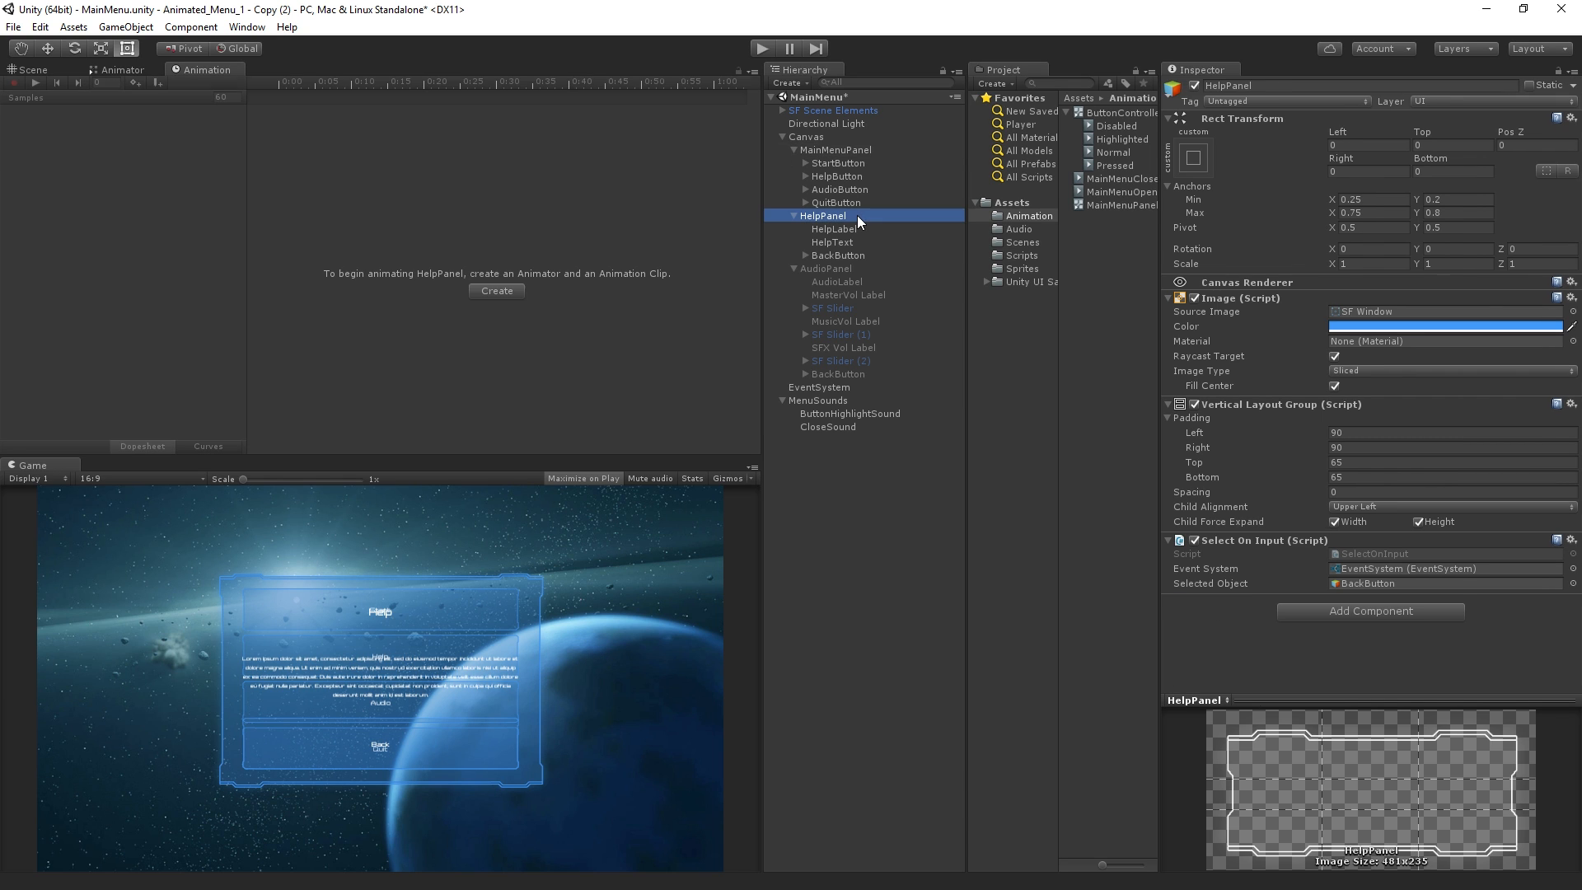
{"action": "left_click", "coordinate": [501, 288]}
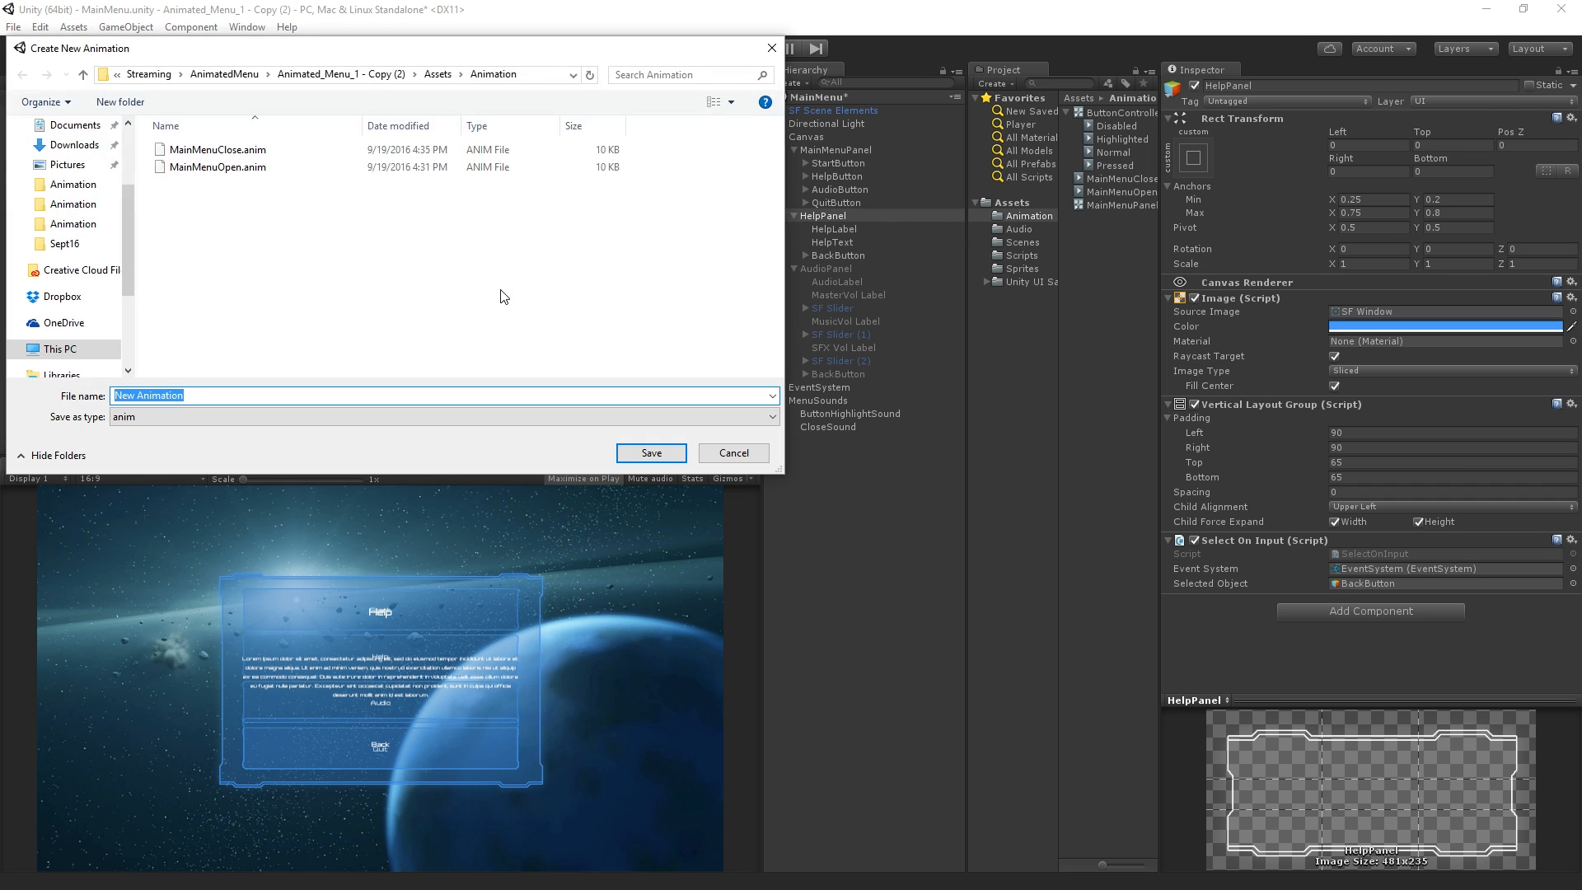
{"action": "type", "text": "HelpPanelOpen"}
{"action": "key", "text": "Return"}
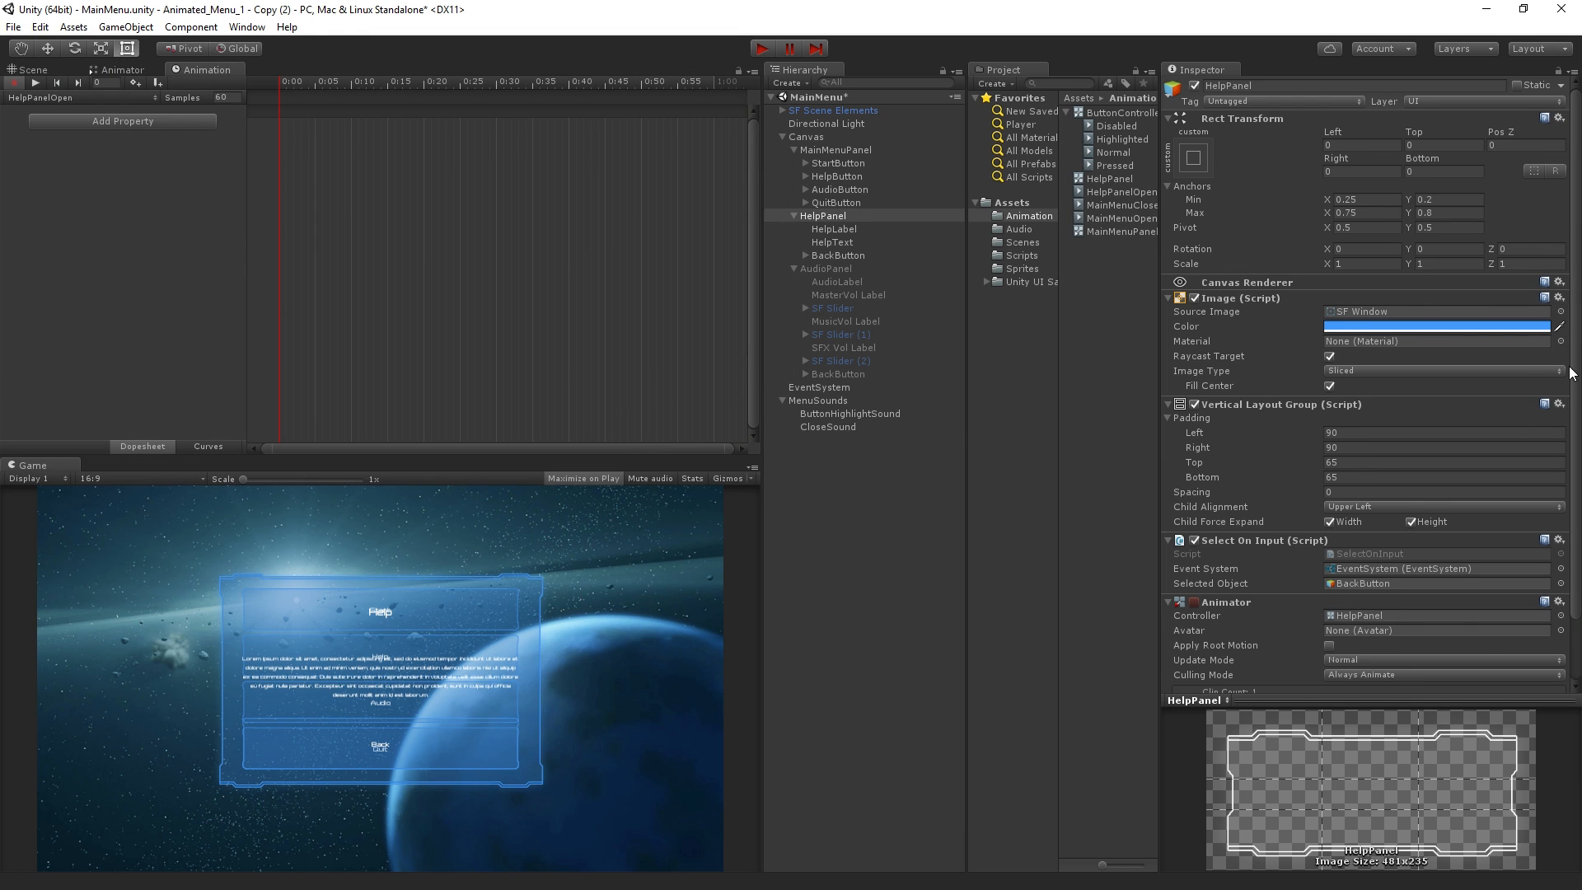
Add a Canvas Group component to HelpPanel
{"action": "scroll", "coordinate": [1329, 655], "scroll_direction": "down", "scroll_amount": 3}
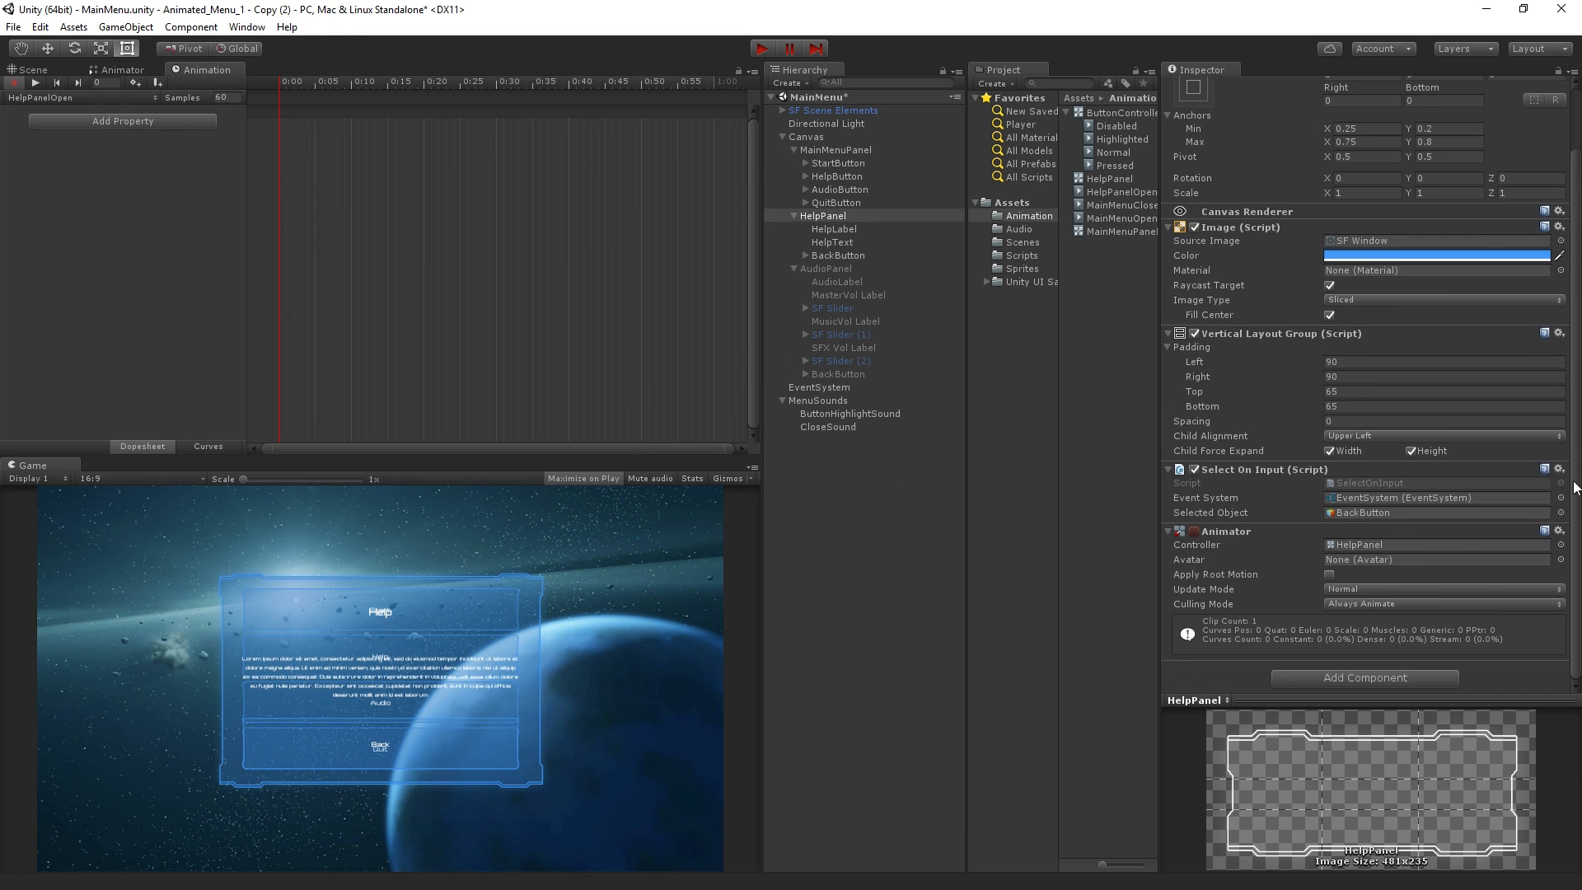
{"action": "left_click", "coordinate": [1323, 674]}
{"action": "key", "text": "Down"}
{"action": "key", "text": "Return"}
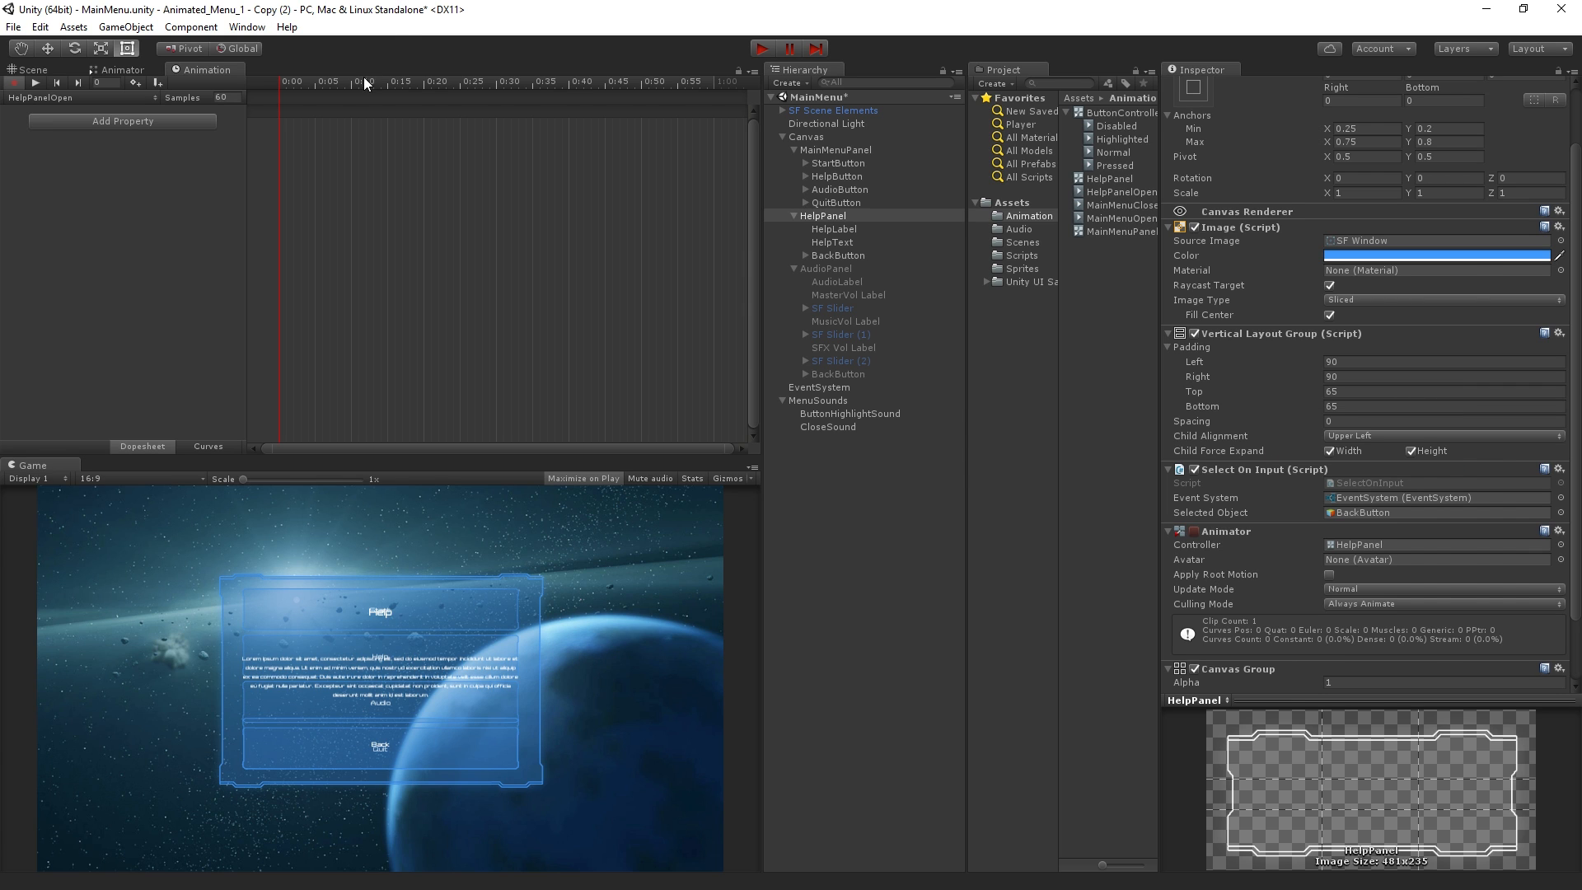
Paste the copied MainMenuOpen keyframes into the HelpPanelOpen clip and return the playhead to the first frame
{"action": "left_click", "coordinate": [154, 177]}
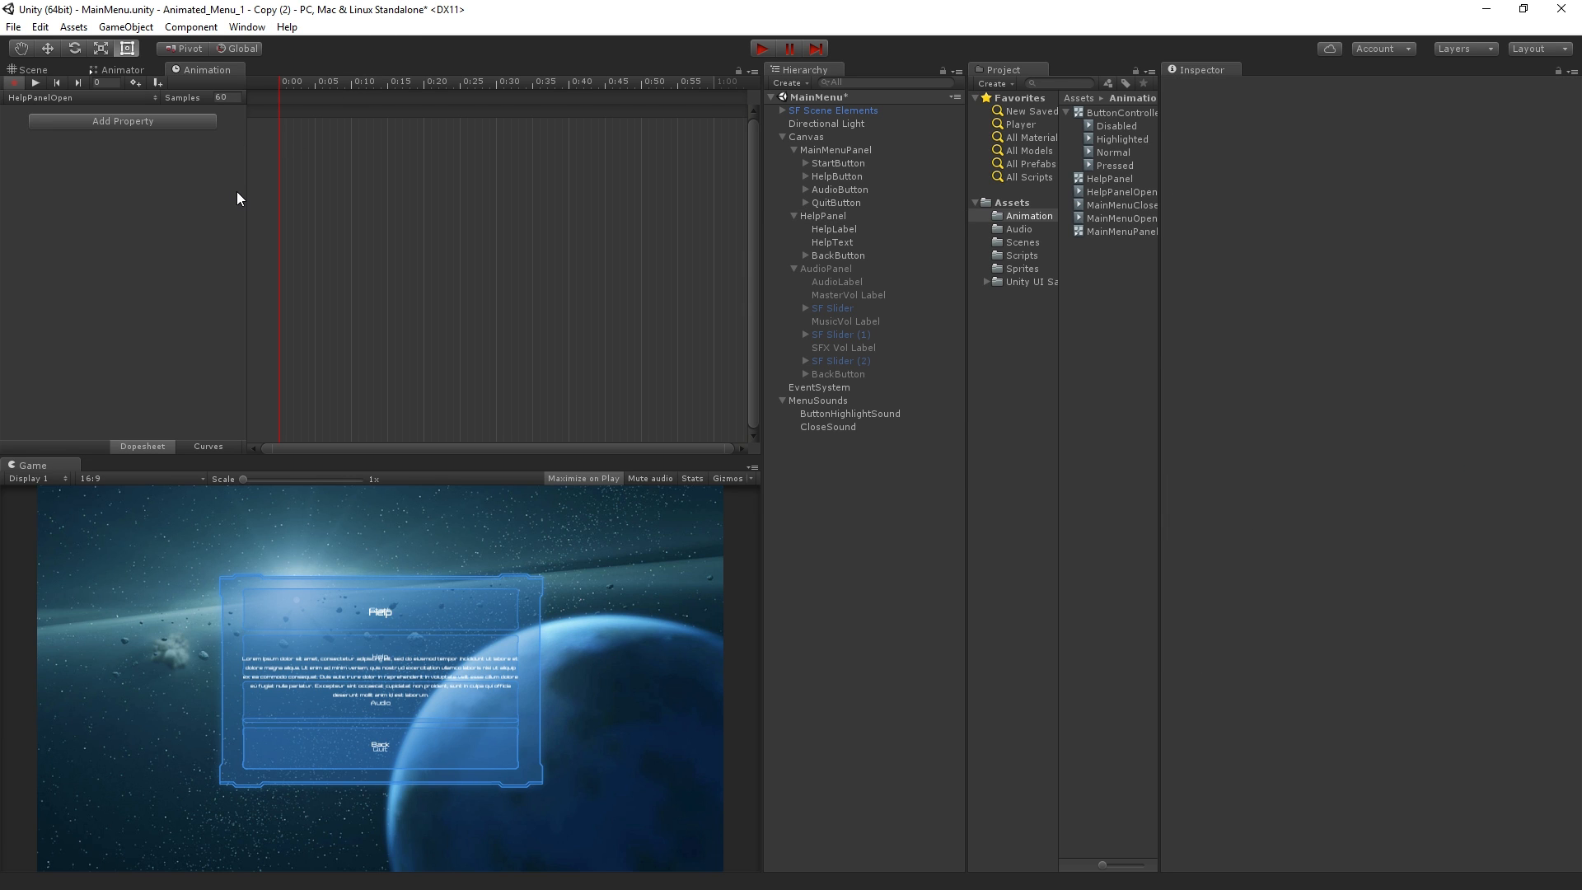
{"action": "key", "text": "ctrl+v"}
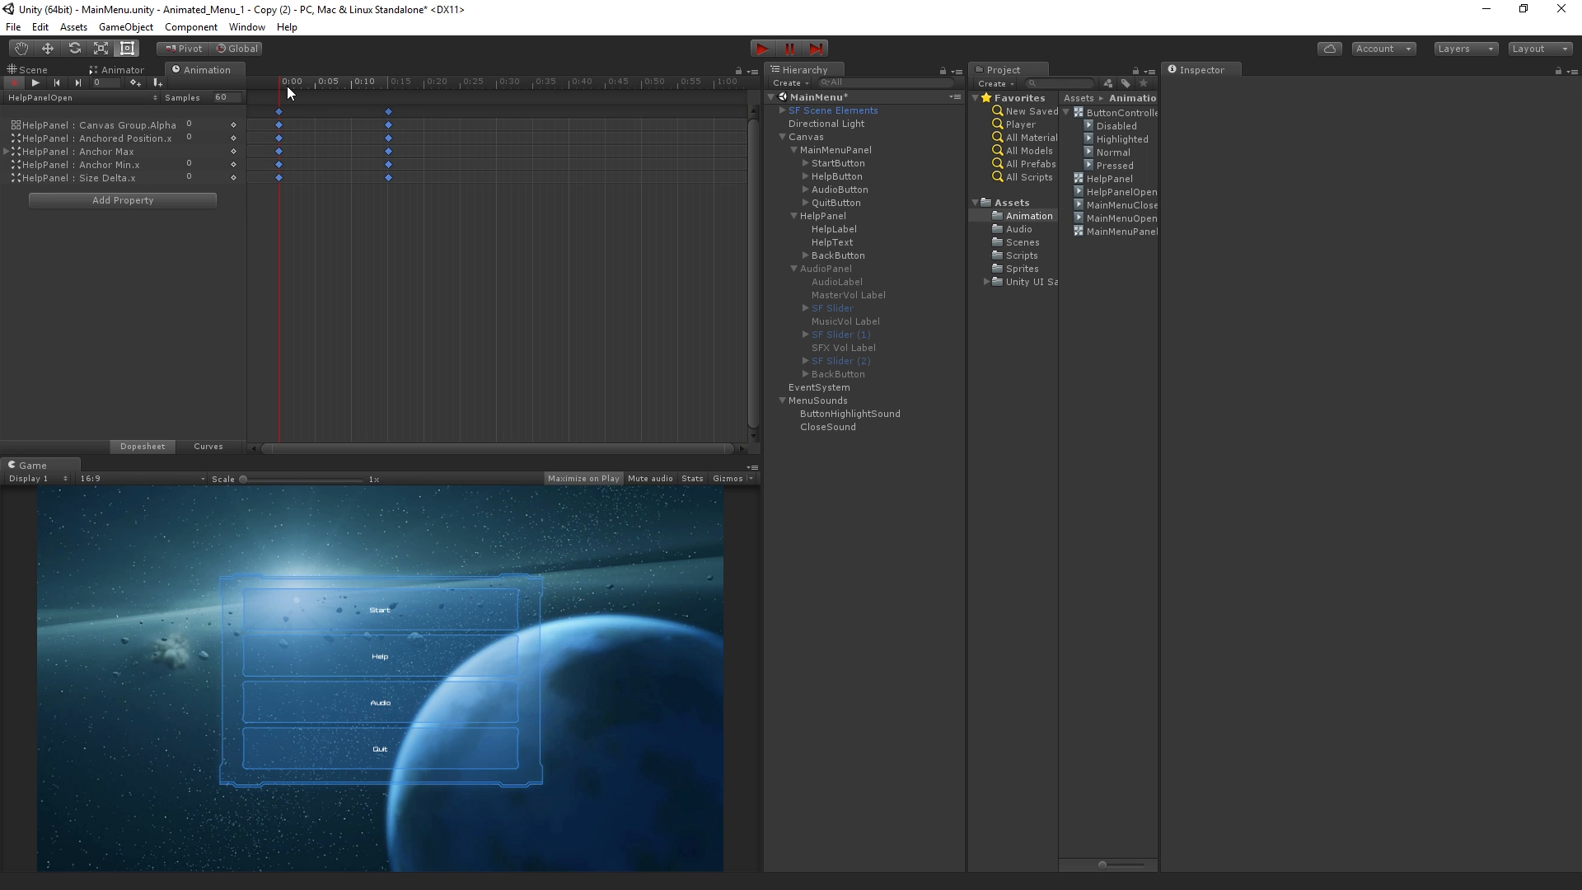
{"action": "left_click_drag", "start_coordinate": [285, 82], "coordinate": [273, 188]}
{"action": "left_click", "coordinate": [194, 136]}
At HelpPanelOpen's first keyframe, set HelpPanel's anchor Min X and Max X to 1 and Pos X to 0, and scrub through the clip
{"action": "left_click", "coordinate": [858, 213]}
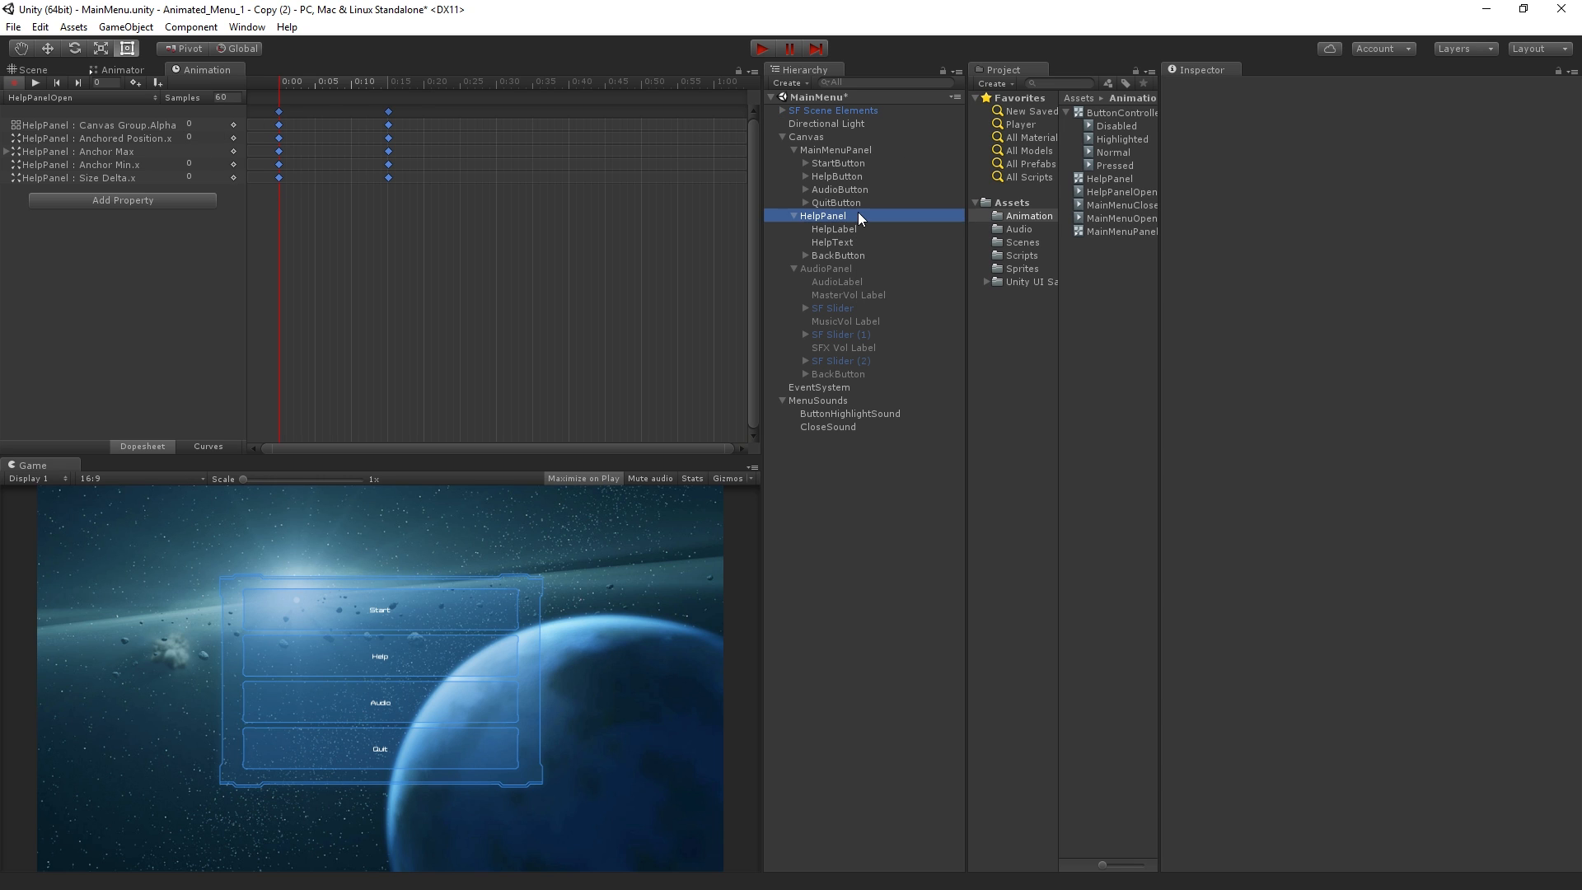
{"action": "left_click", "coordinate": [1355, 198]}
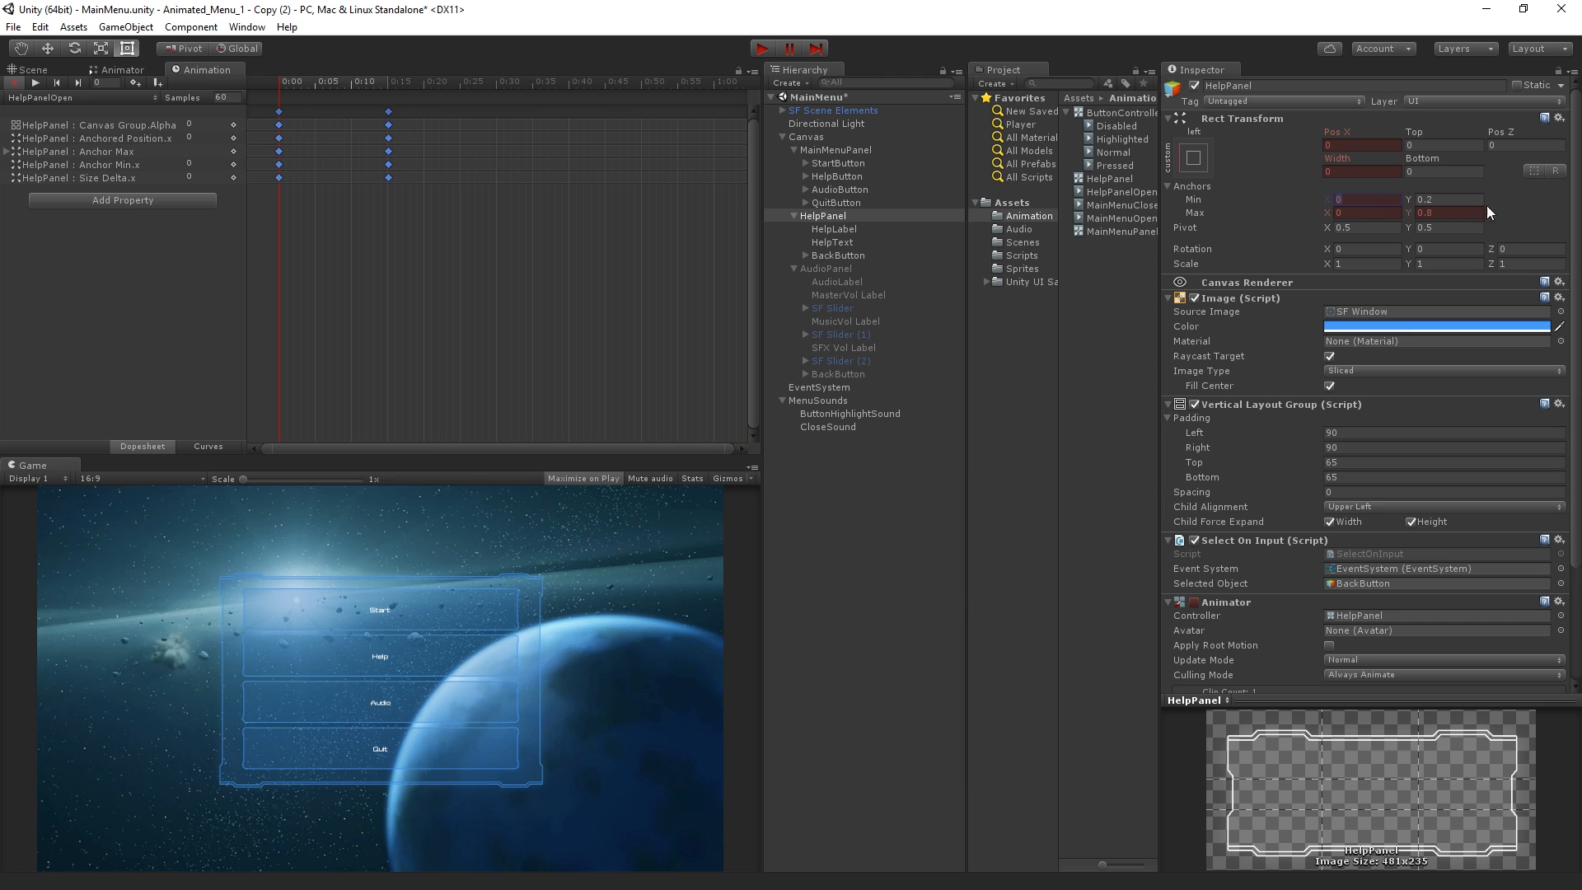
{"action": "type", "text": "1"}
{"action": "key", "text": "Tab"}
{"action": "key", "text": "Tab"}
{"action": "type", "text": "1"}
{"action": "left_click", "coordinate": [1379, 144]}
{"action": "type", "text": "0"}
{"action": "left_click_drag", "start_coordinate": [295, 81], "coordinate": [389, 181]}
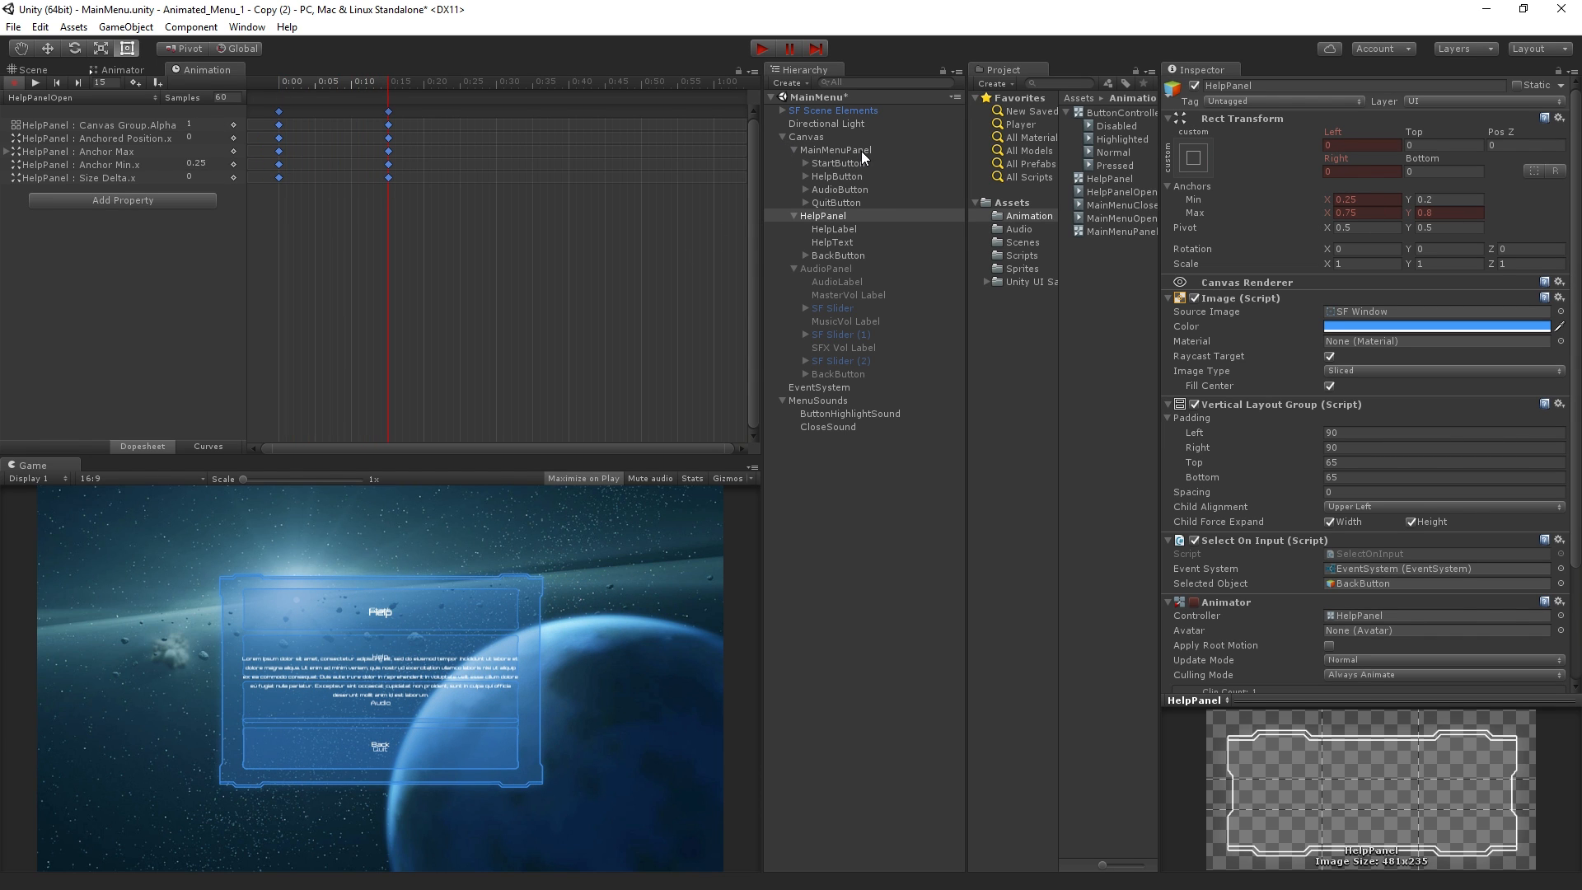
Create a clip named HelpPanelClose for HelpPanel and paste all HelpPanelOpen keyframes into it
{"action": "left_click_drag", "start_coordinate": [482, 239], "coordinate": [145, 72]}
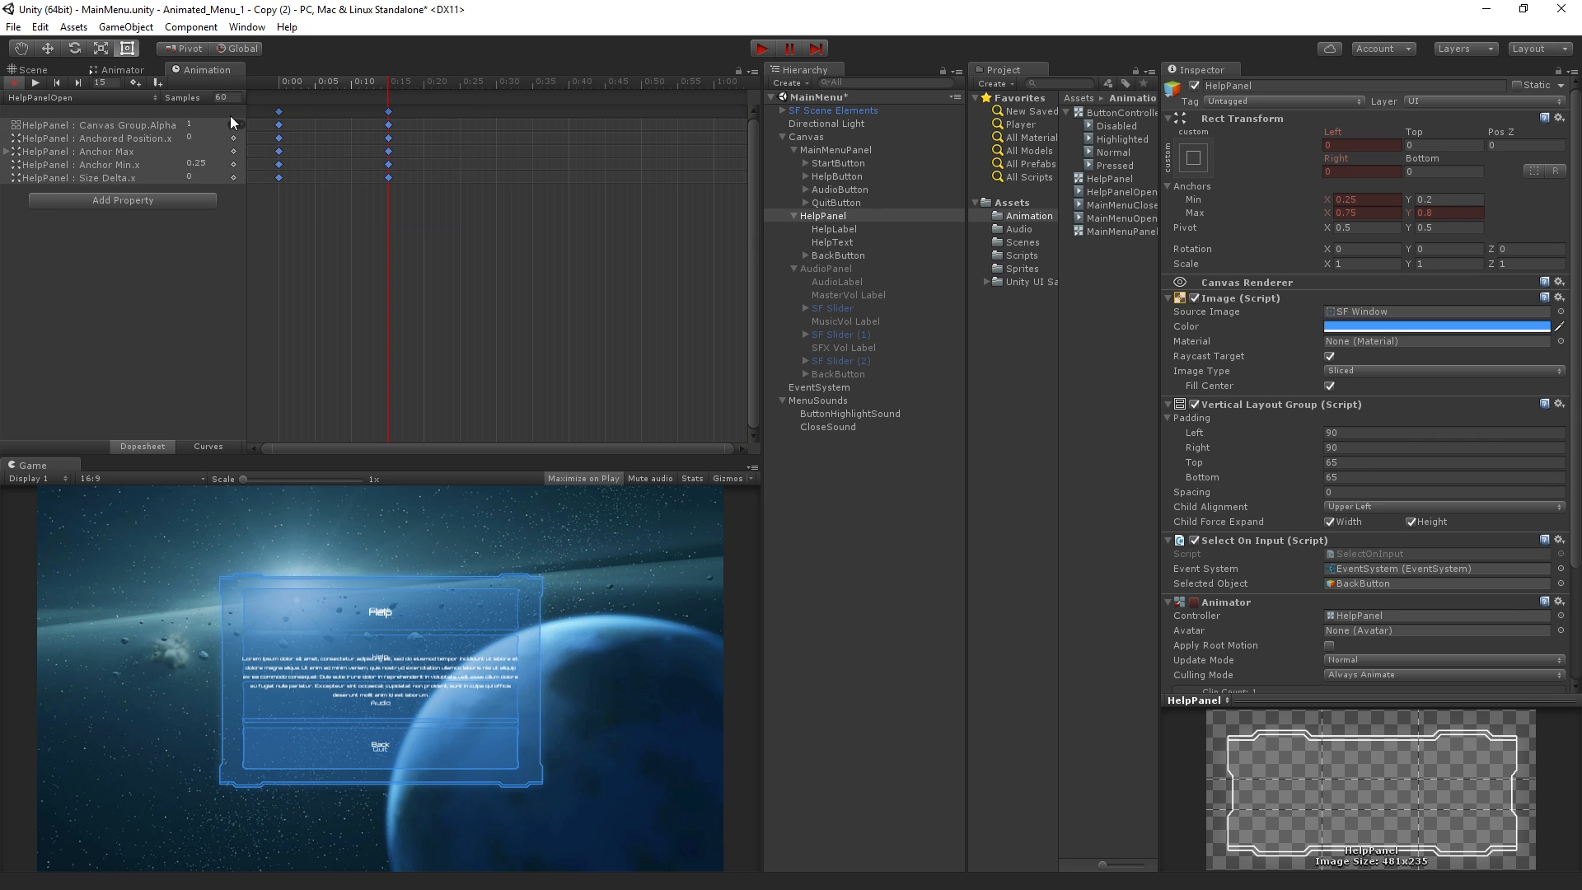
{"action": "left_click", "coordinate": [53, 98]}
{"action": "left_click", "coordinate": [83, 138]}
{"action": "type", "text": "H"}
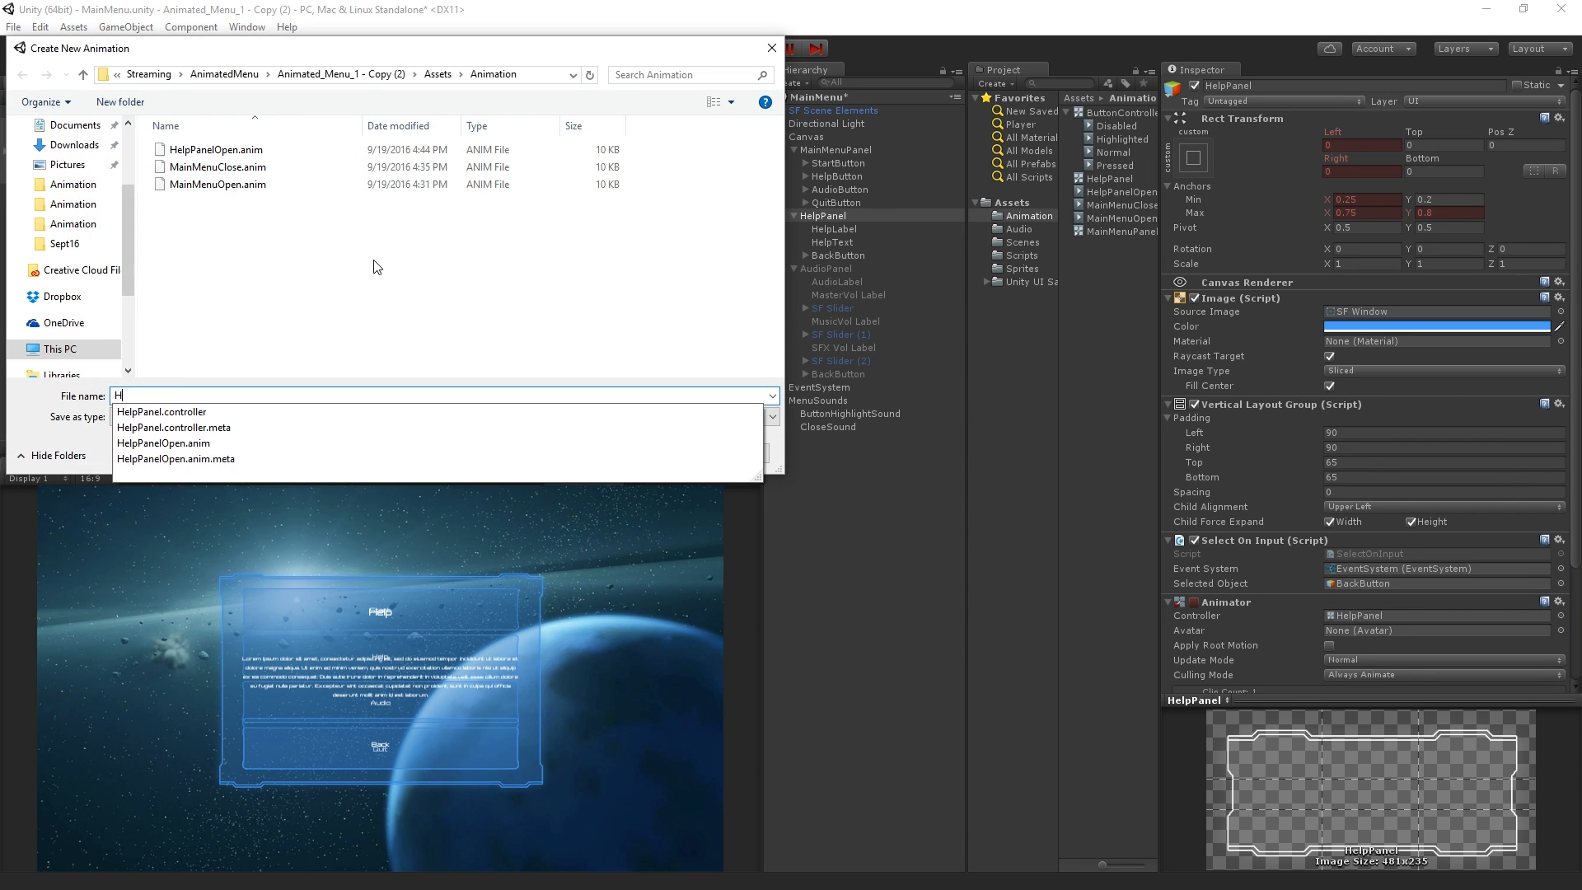
{"action": "type", "text": "elpPanelClose"}
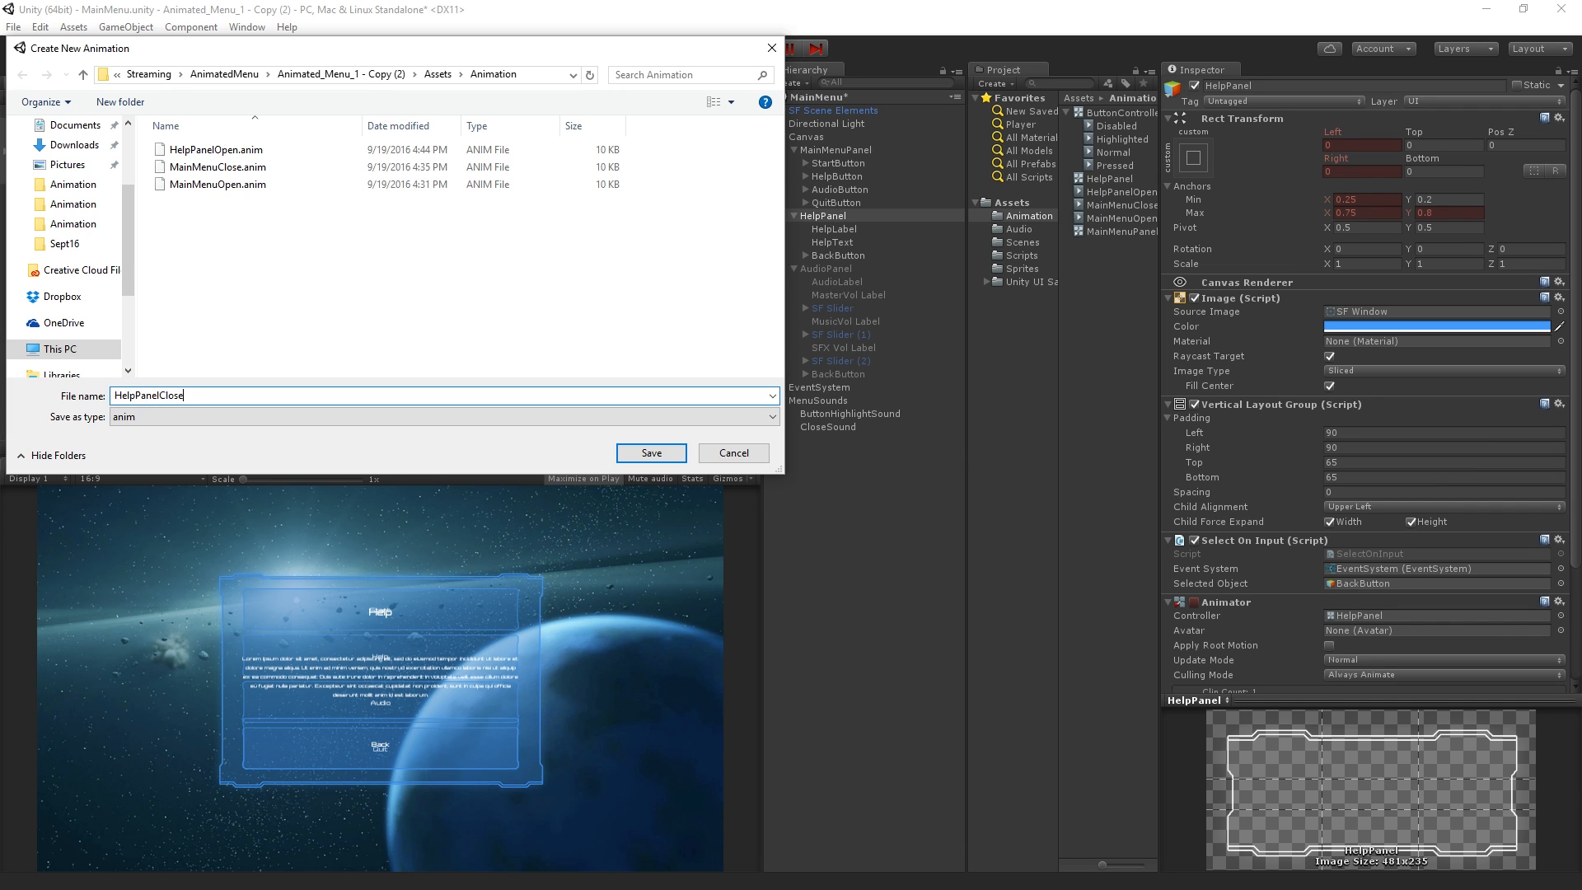
{"action": "key", "text": "Return"}
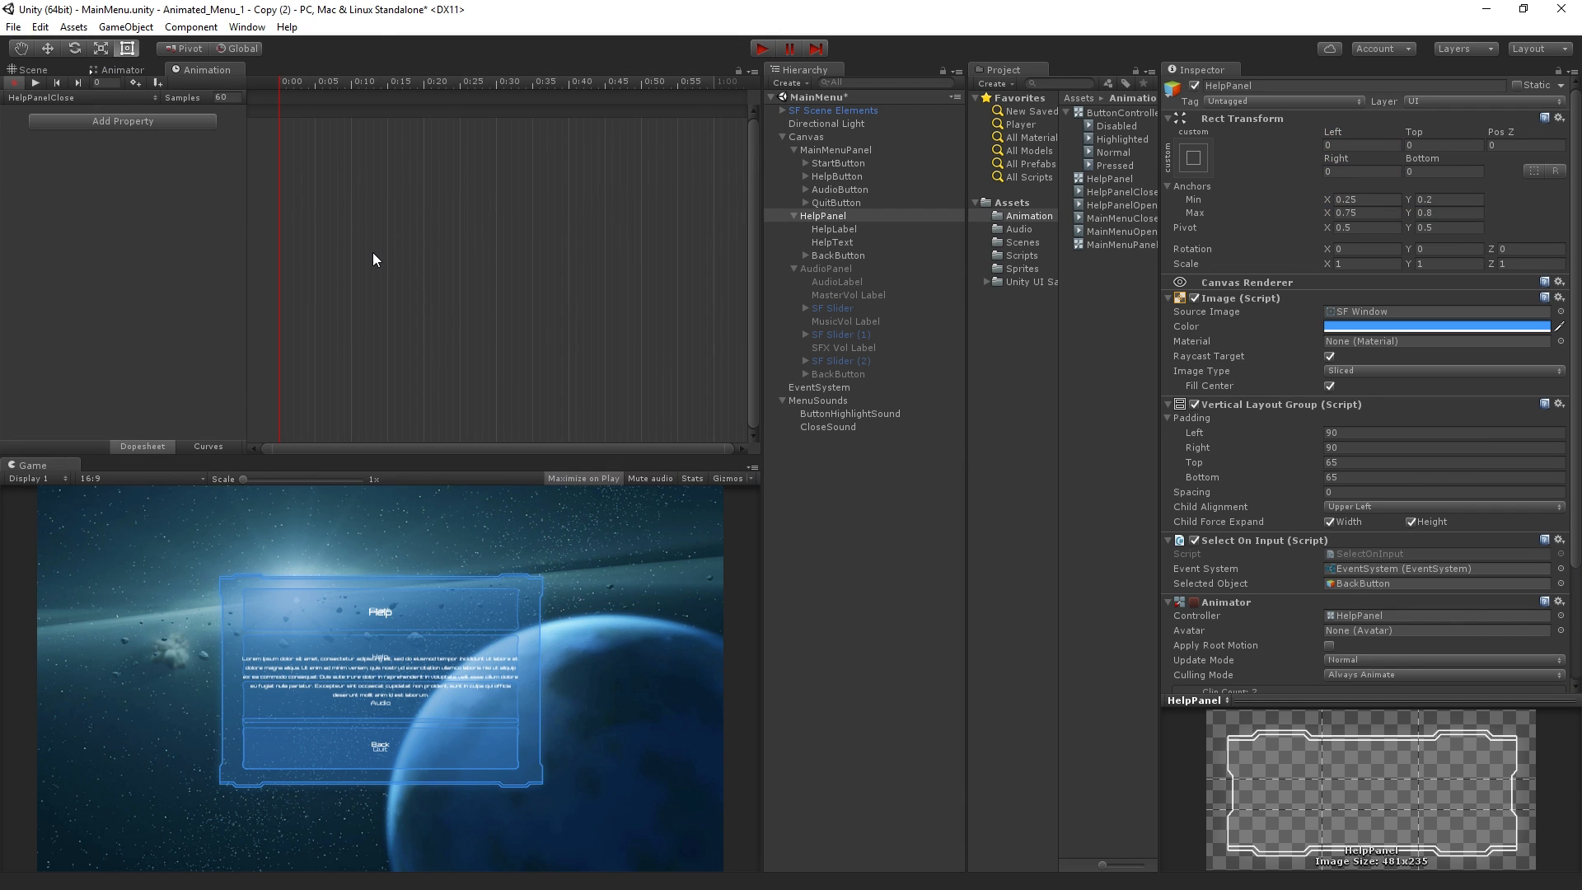
{"action": "key", "text": "ctrl+v"}
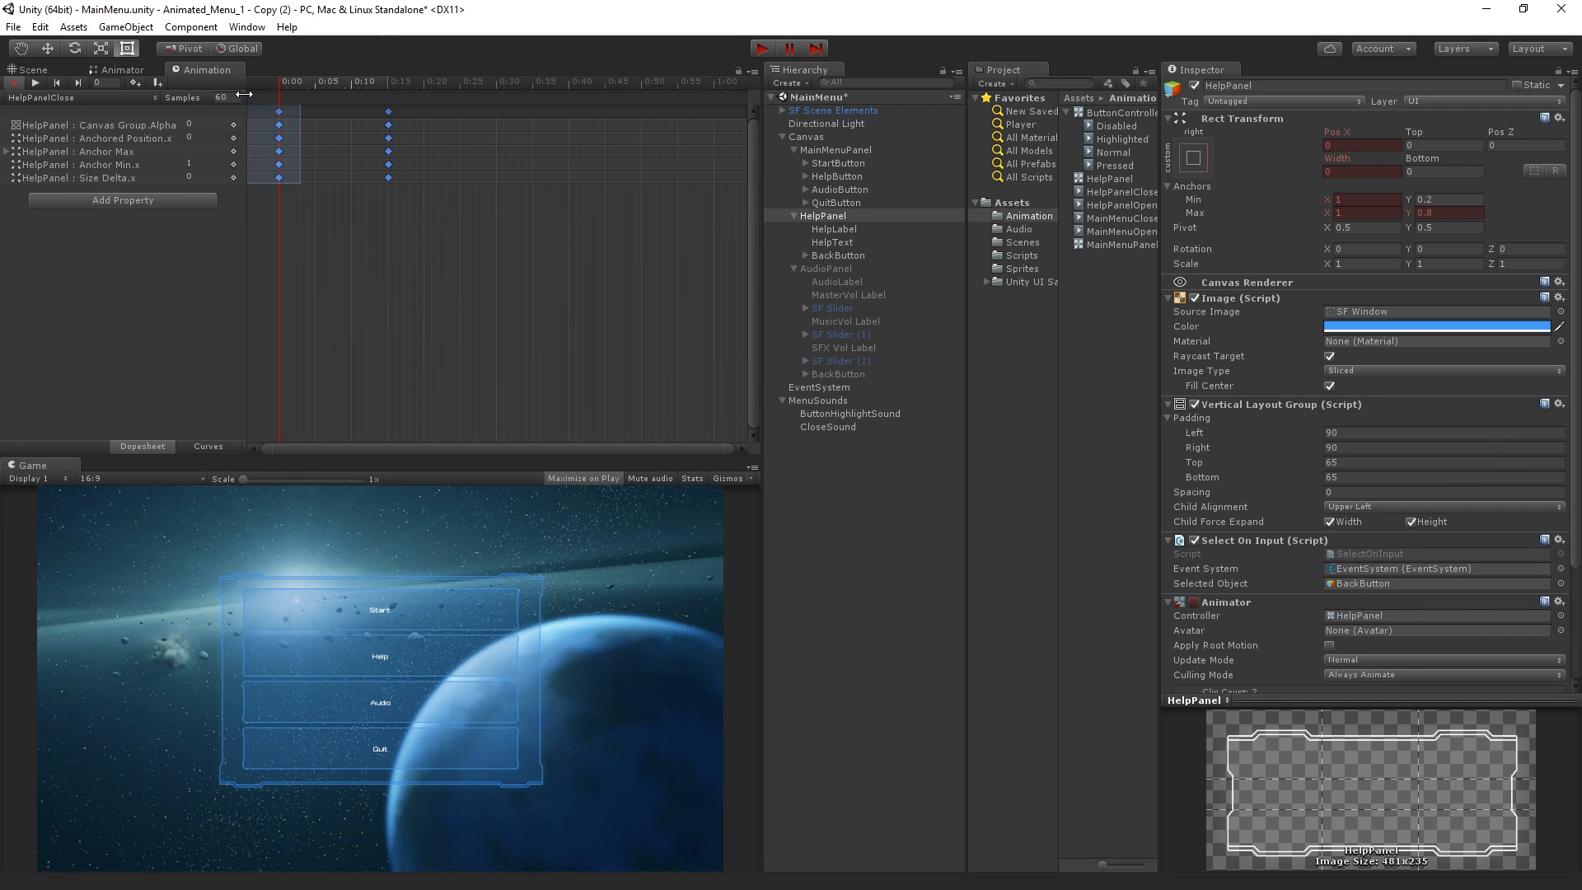
Reverse the HelpPanelClose clip by swapping its start and end keyframes, keeping the end at 0:15, and scrub through it
{"action": "left_click", "coordinate": [280, 111]}
{"action": "left_click_drag", "start_coordinate": [279, 115], "coordinate": [411, 129]}
{"action": "left_click_drag", "start_coordinate": [390, 206], "coordinate": [482, 304]}
{"action": "left_click_drag", "start_coordinate": [383, 122], "coordinate": [391, 123]}
{"action": "left_click_drag", "start_coordinate": [271, 82], "coordinate": [280, 132]}
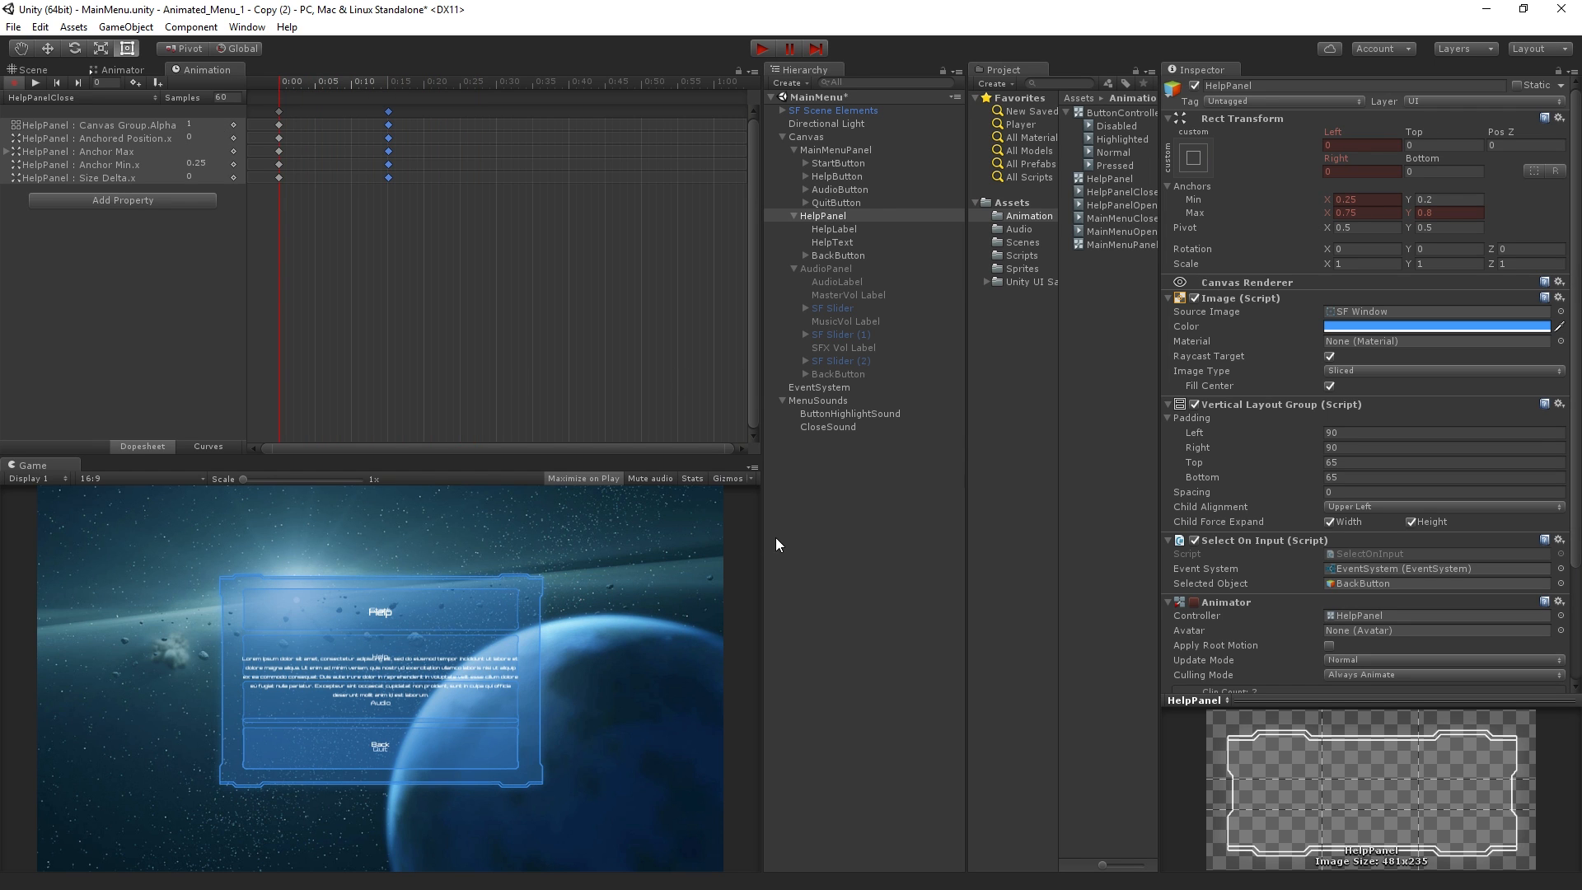
Arrange the HelpPanelOpen state directly above HelpPanelClose in the HelpPanel animator controller
{"action": "left_click", "coordinate": [119, 70]}
{"action": "left_click_drag", "start_coordinate": [473, 292], "coordinate": [498, 331]}
{"action": "left_click_drag", "start_coordinate": [425, 246], "coordinate": [556, 245]}
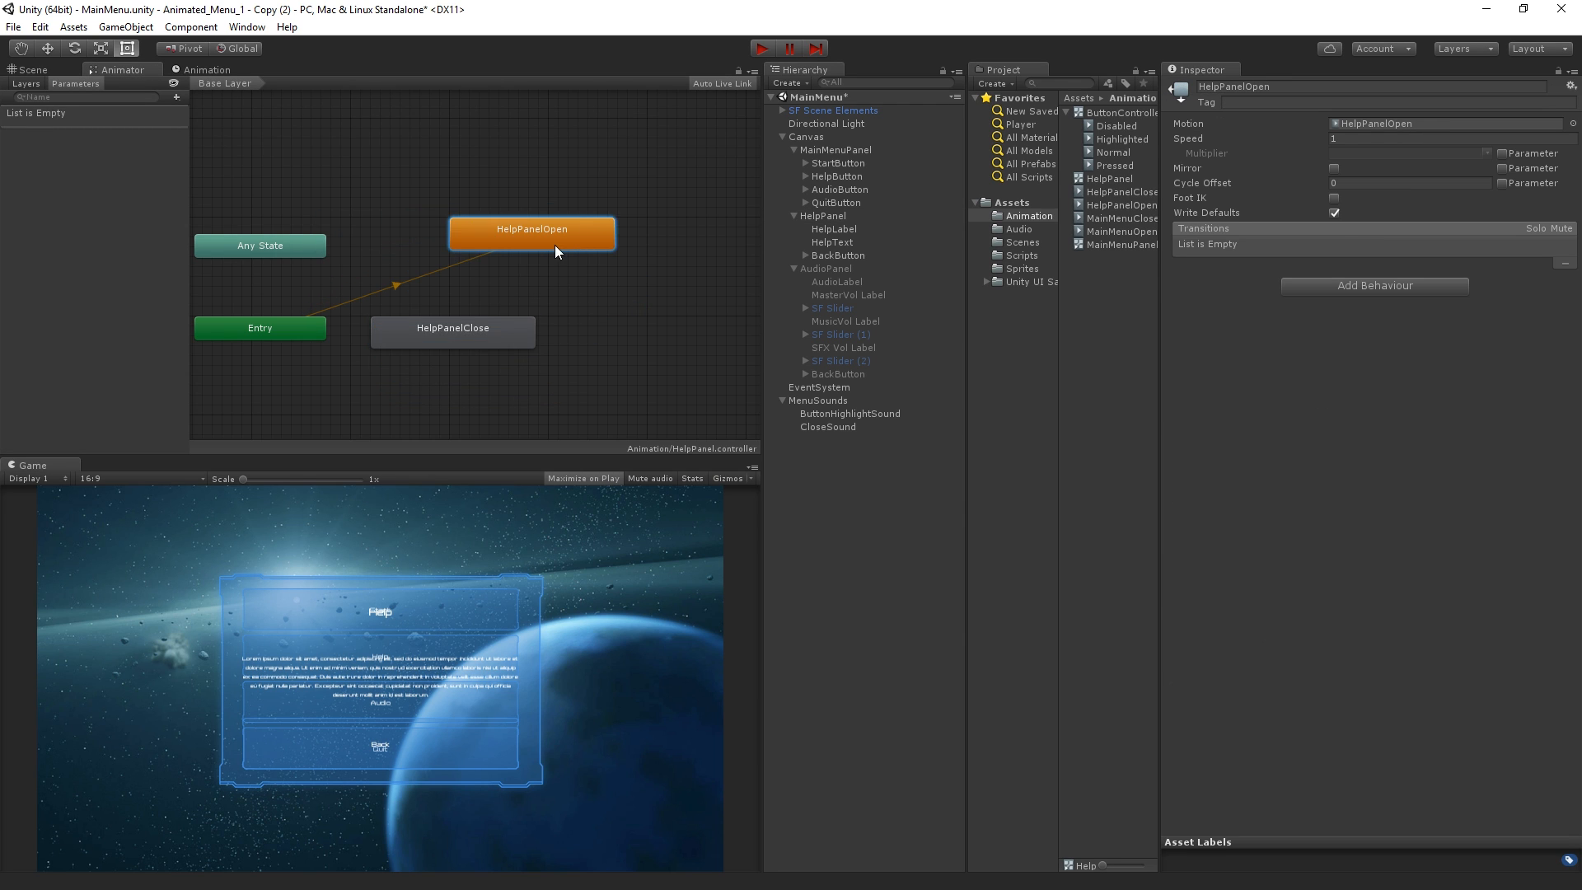
{"action": "left_click_drag", "start_coordinate": [530, 338], "coordinate": [625, 318]}
{"action": "left_click_drag", "start_coordinate": [566, 231], "coordinate": [653, 264]}
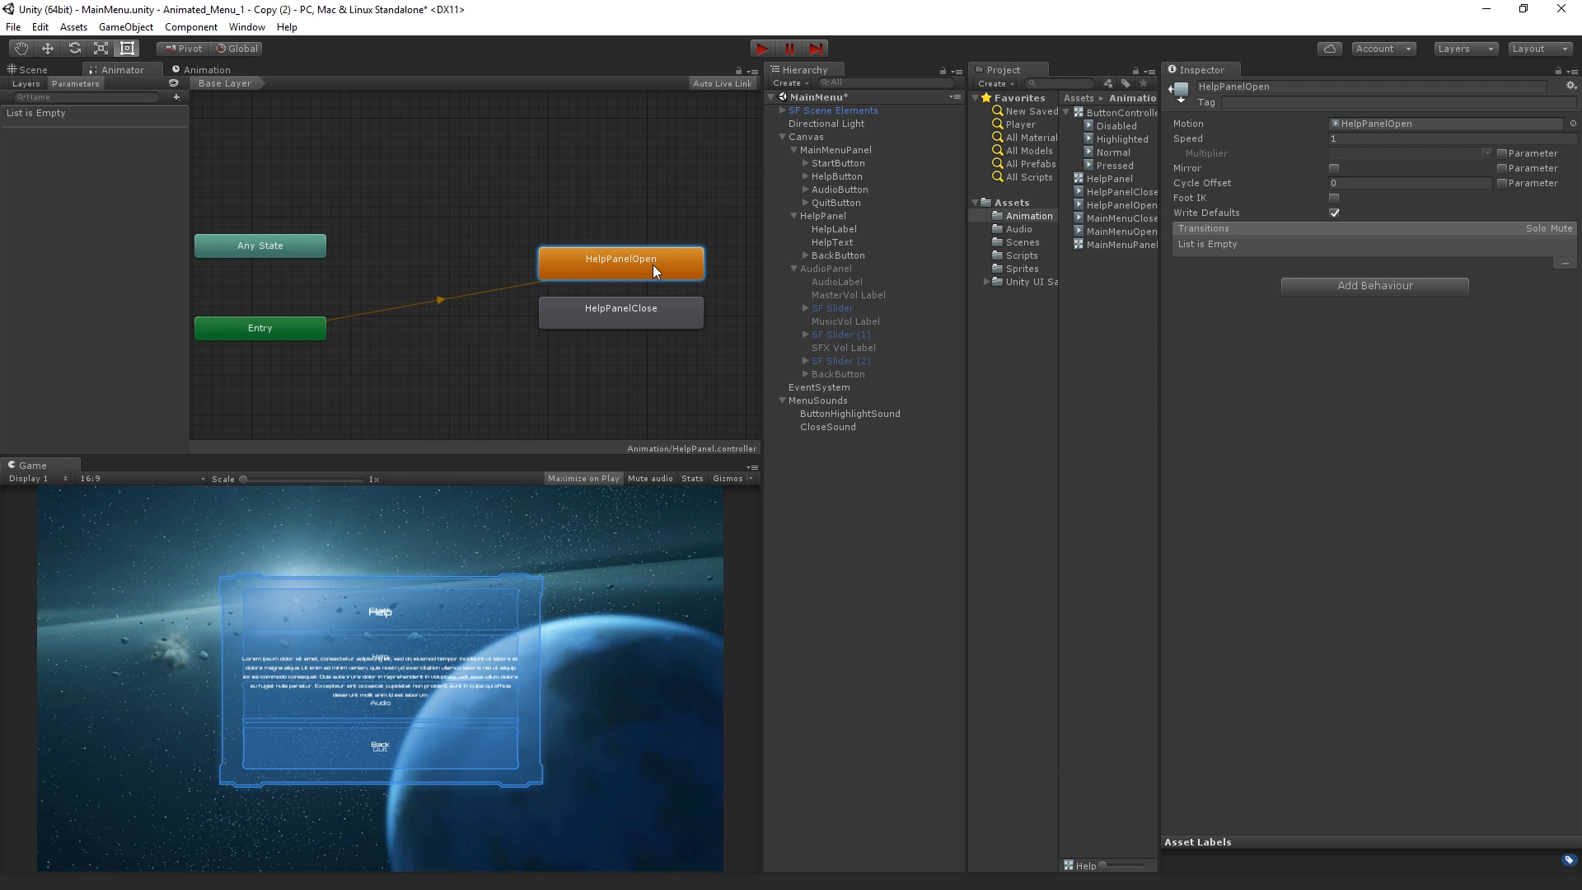
Create an empty state beside Entry, set it as the layer default state, and align HelpPanelClose with it
{"action": "right_click", "coordinate": [416, 343]}
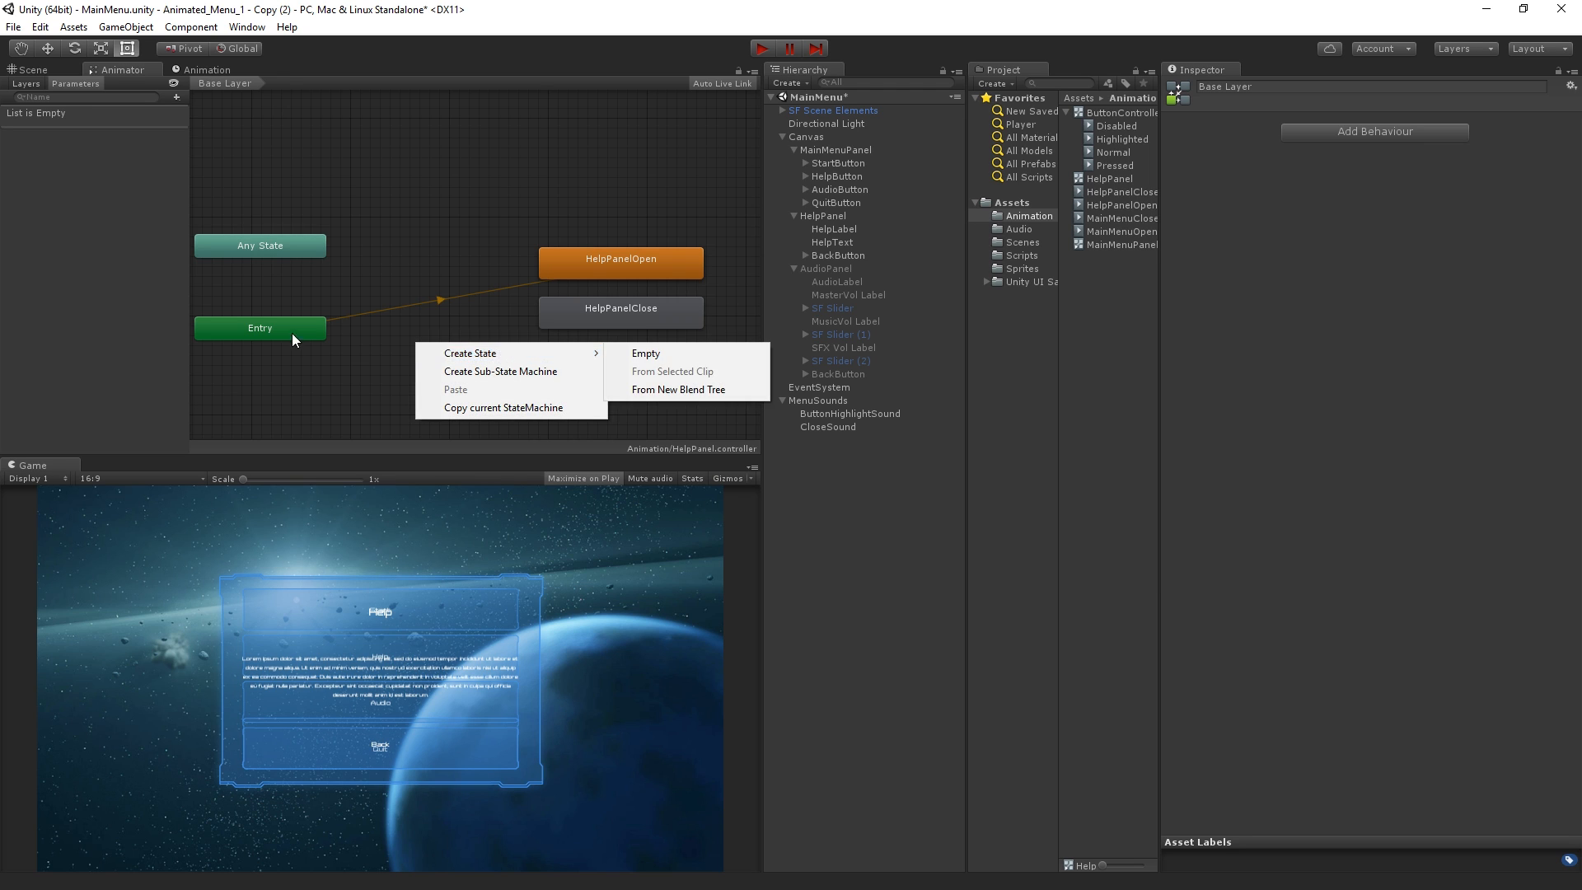
{"action": "left_click", "coordinate": [393, 332]}
{"action": "right_click", "coordinate": [414, 311]}
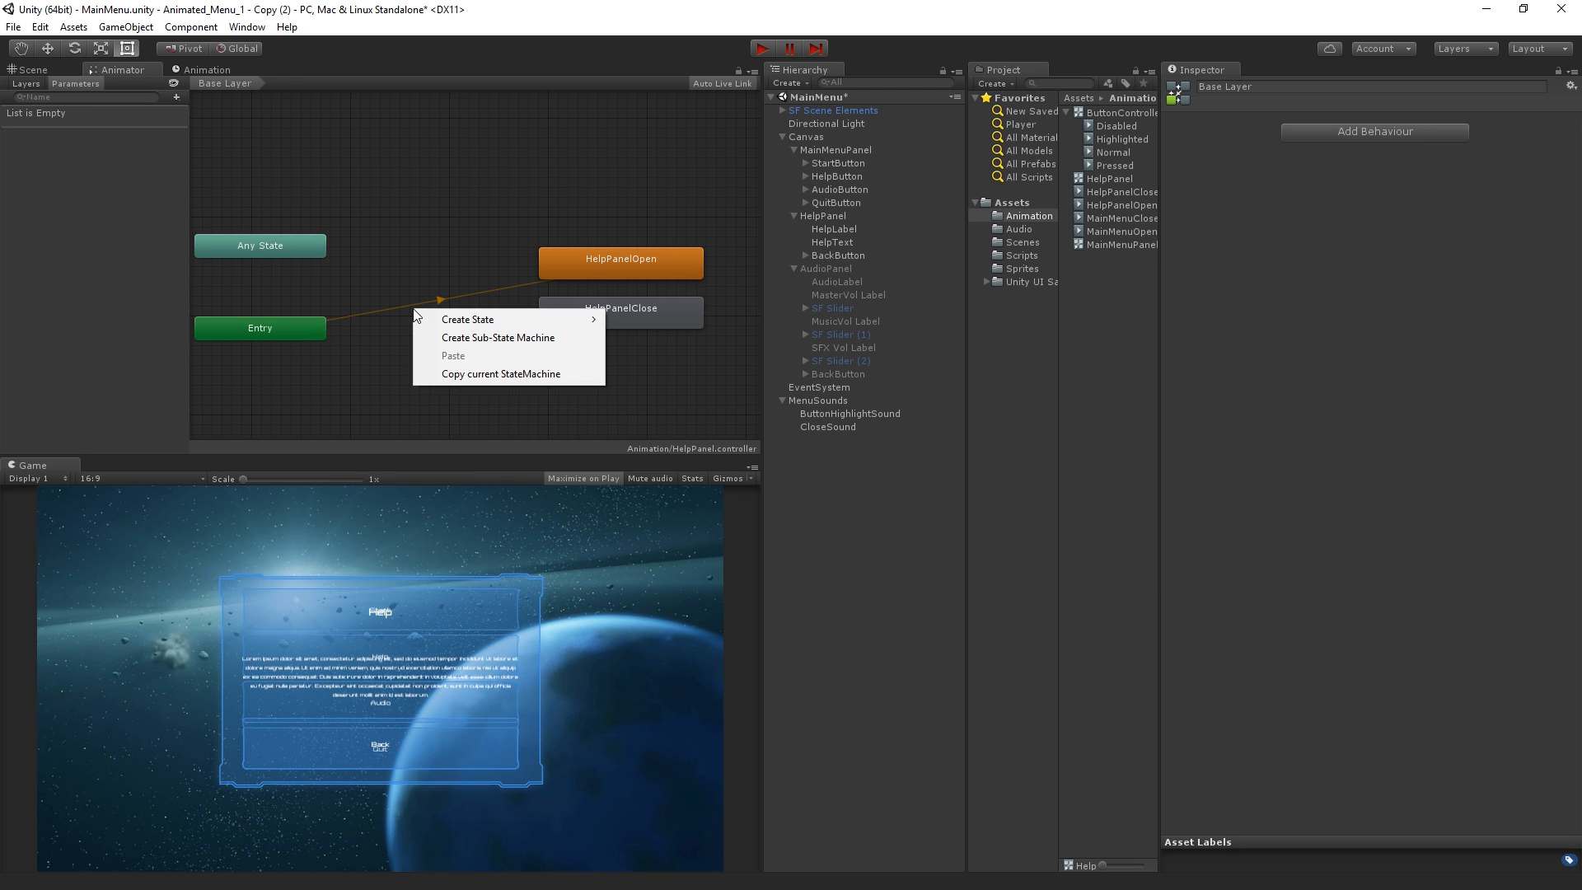
{"action": "mouse_move", "coordinate": [557, 322]}
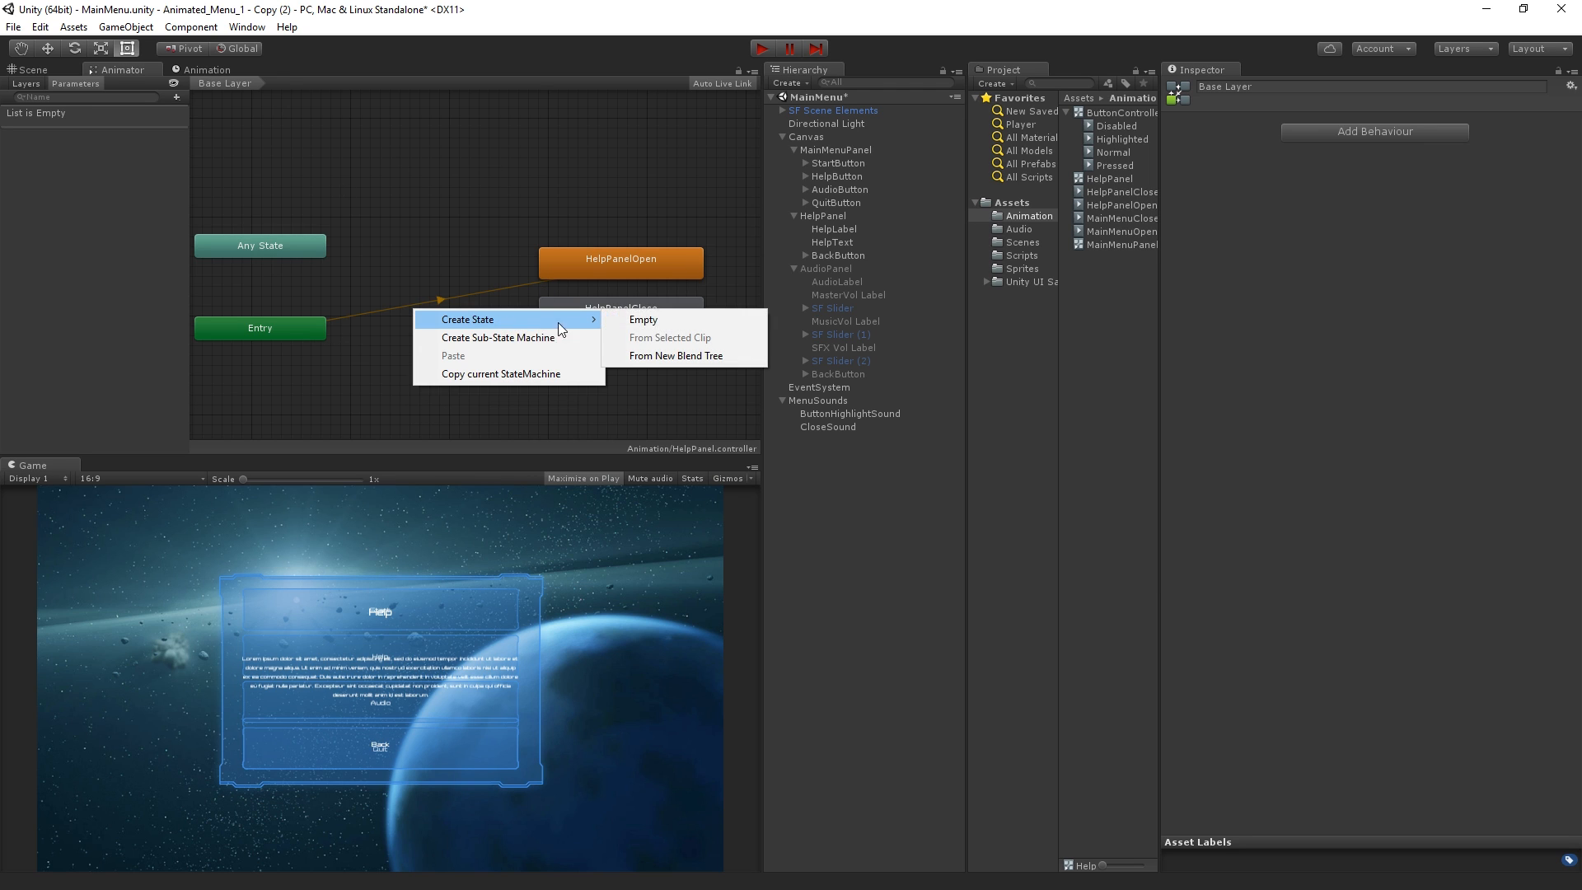
{"action": "left_click", "coordinate": [676, 323]}
{"action": "left_click_drag", "start_coordinate": [497, 328], "coordinate": [454, 354]}
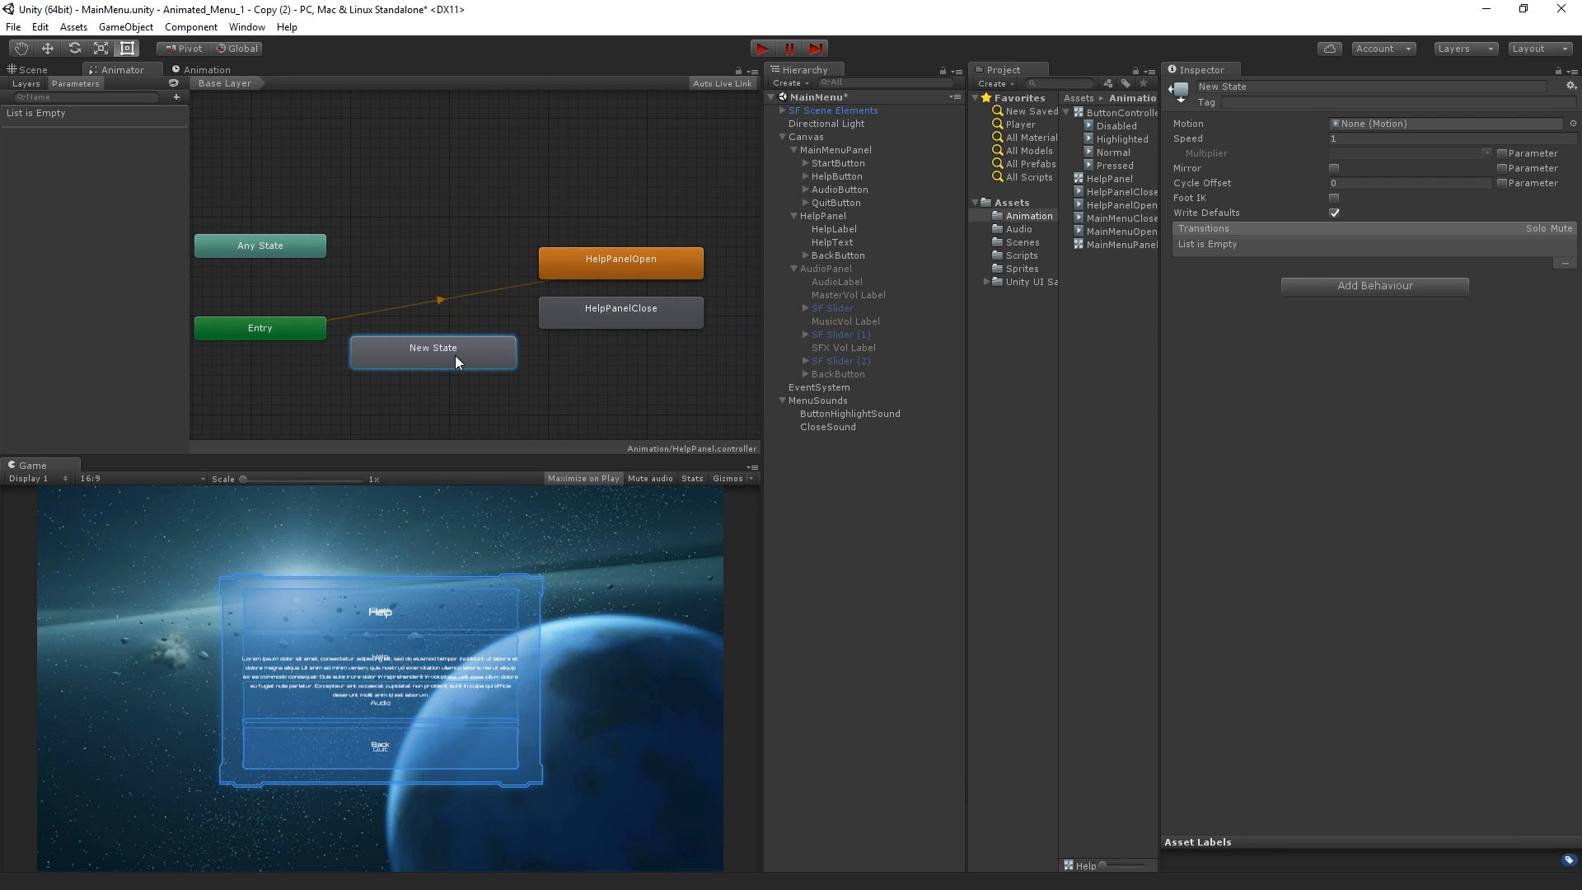
{"action": "right_click", "coordinate": [456, 357]}
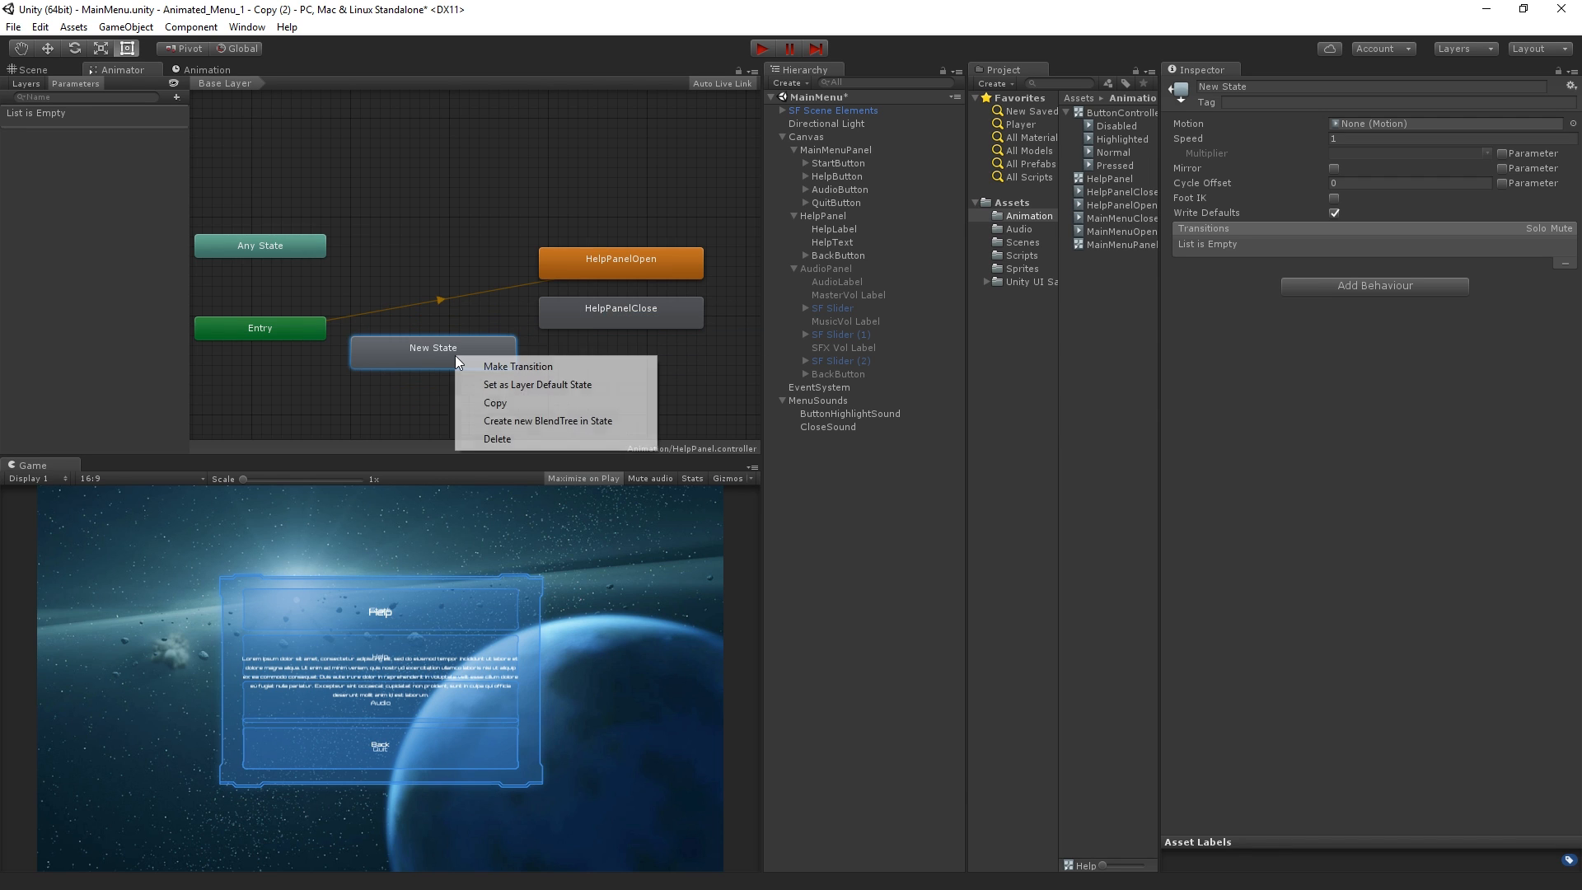
{"action": "left_click", "coordinate": [630, 384]}
{"action": "mouse_move", "coordinate": [441, 362]}
{"action": "left_mouse_down"}
{"action": "mouse_move", "coordinate": [450, 332]}
{"action": "mouse_move", "coordinate": [434, 345]}
{"action": "left_mouse_up"}
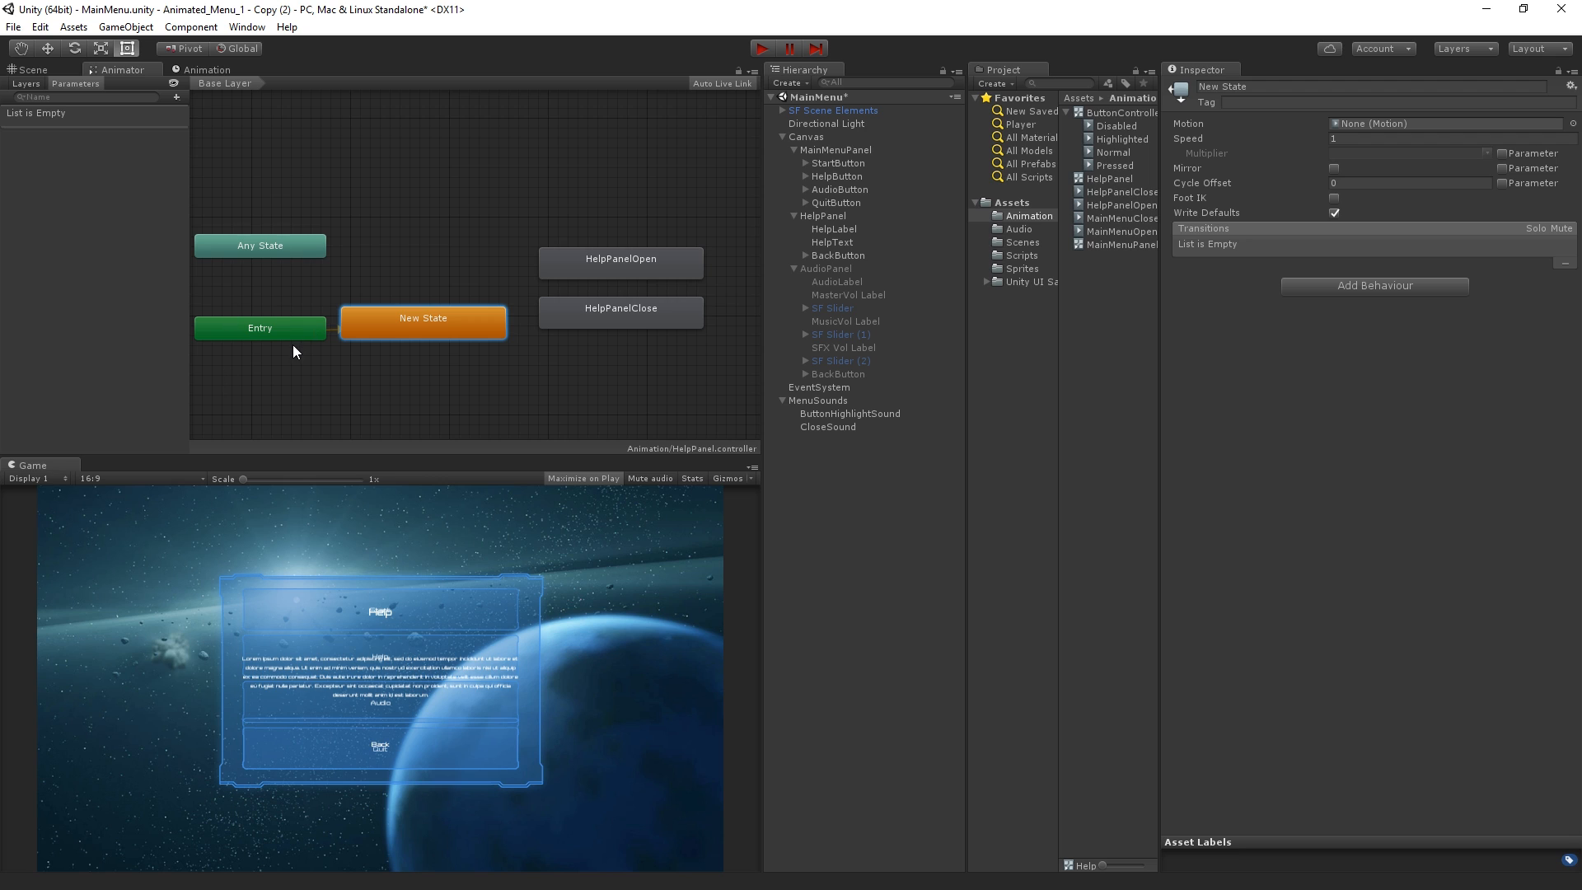
{"action": "left_click_drag", "start_coordinate": [611, 313], "coordinate": [613, 323]}
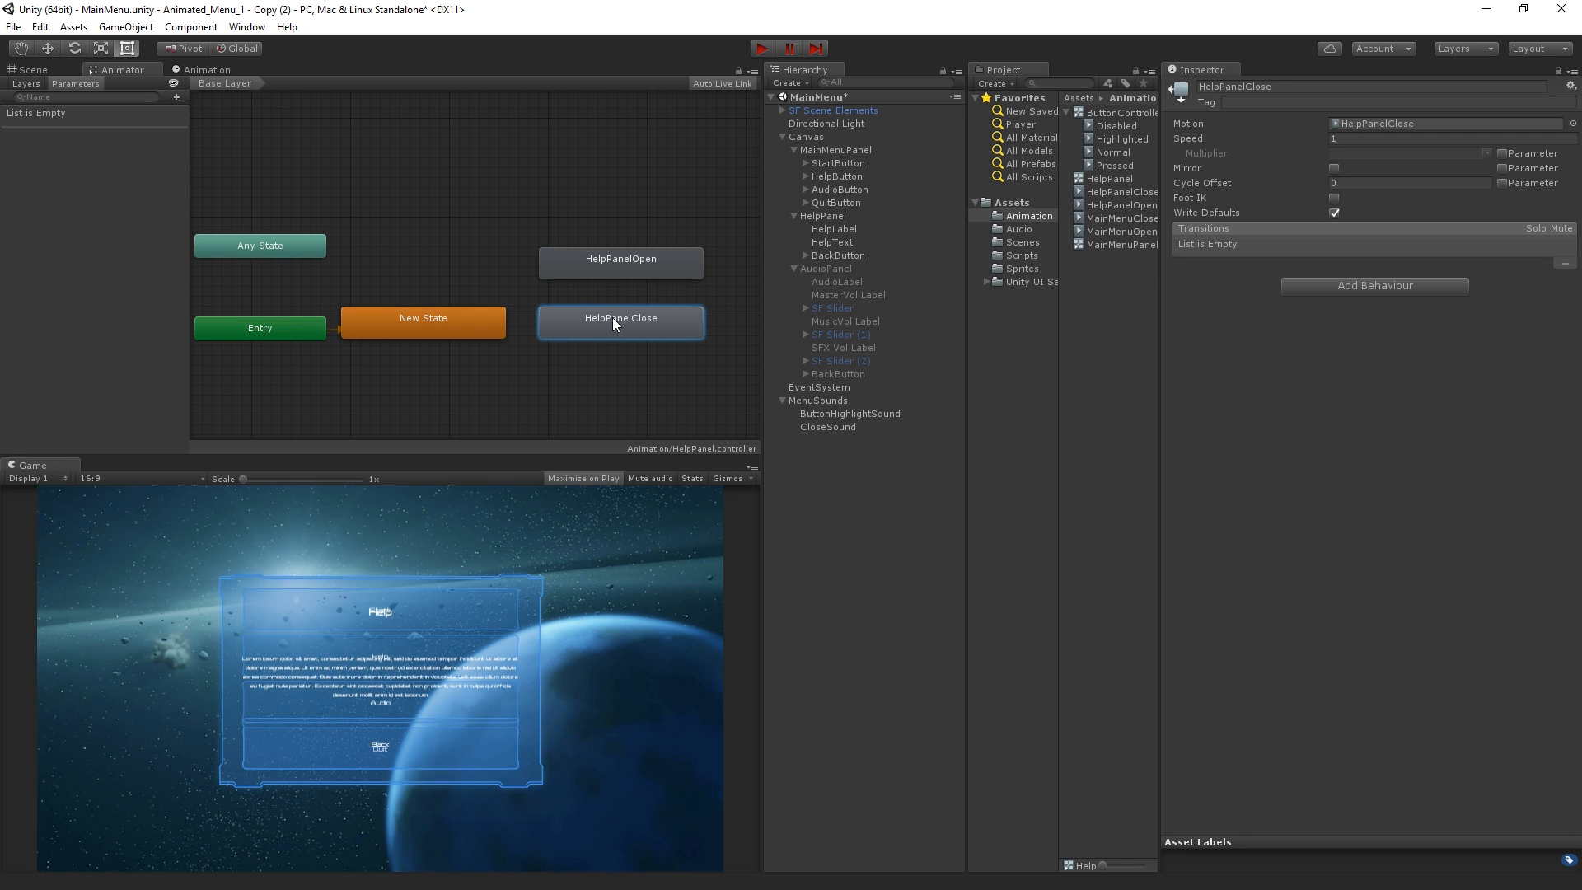
Make a transition from the new empty state to HelpPanelOpen and select that transition
{"action": "right_click", "coordinate": [473, 320]}
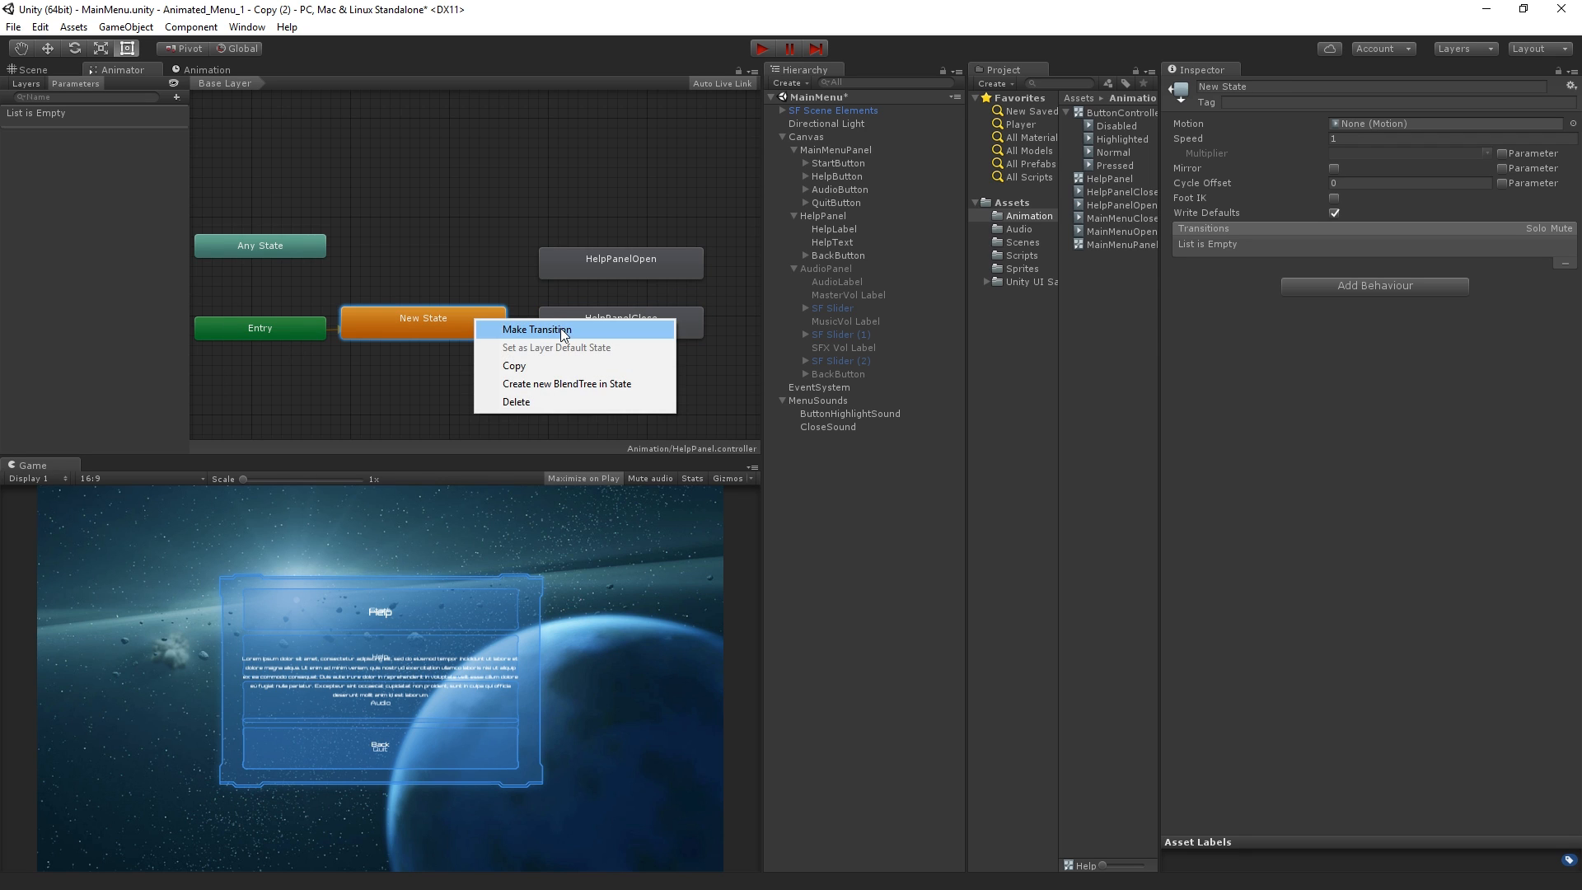
{"action": "left_click", "coordinate": [561, 327]}
{"action": "left_click", "coordinate": [567, 265]}
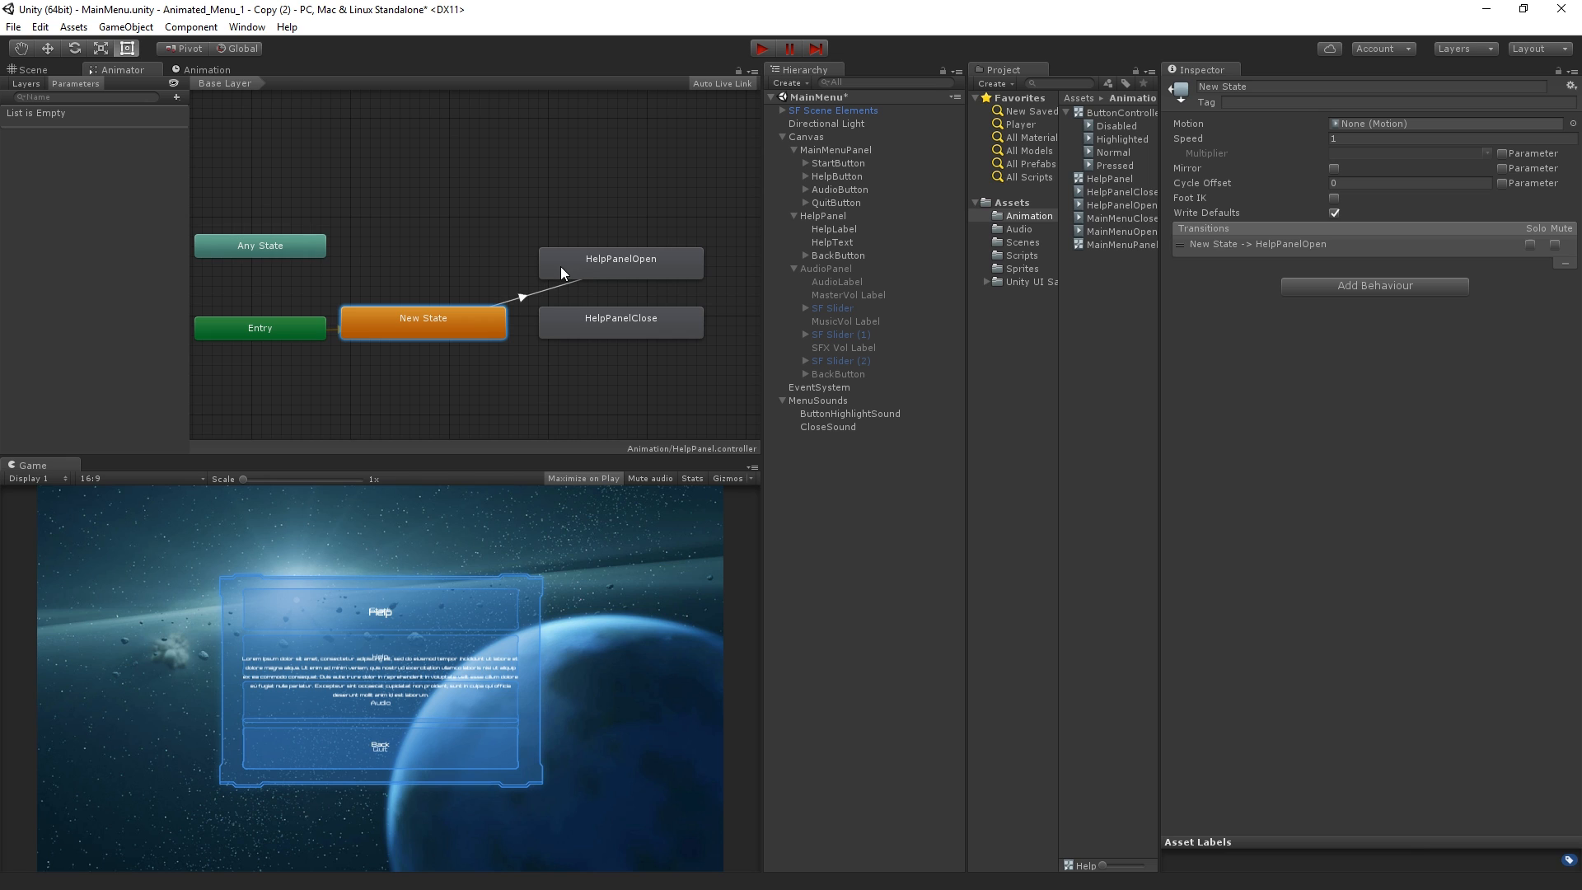
{"action": "left_click", "coordinate": [527, 295]}
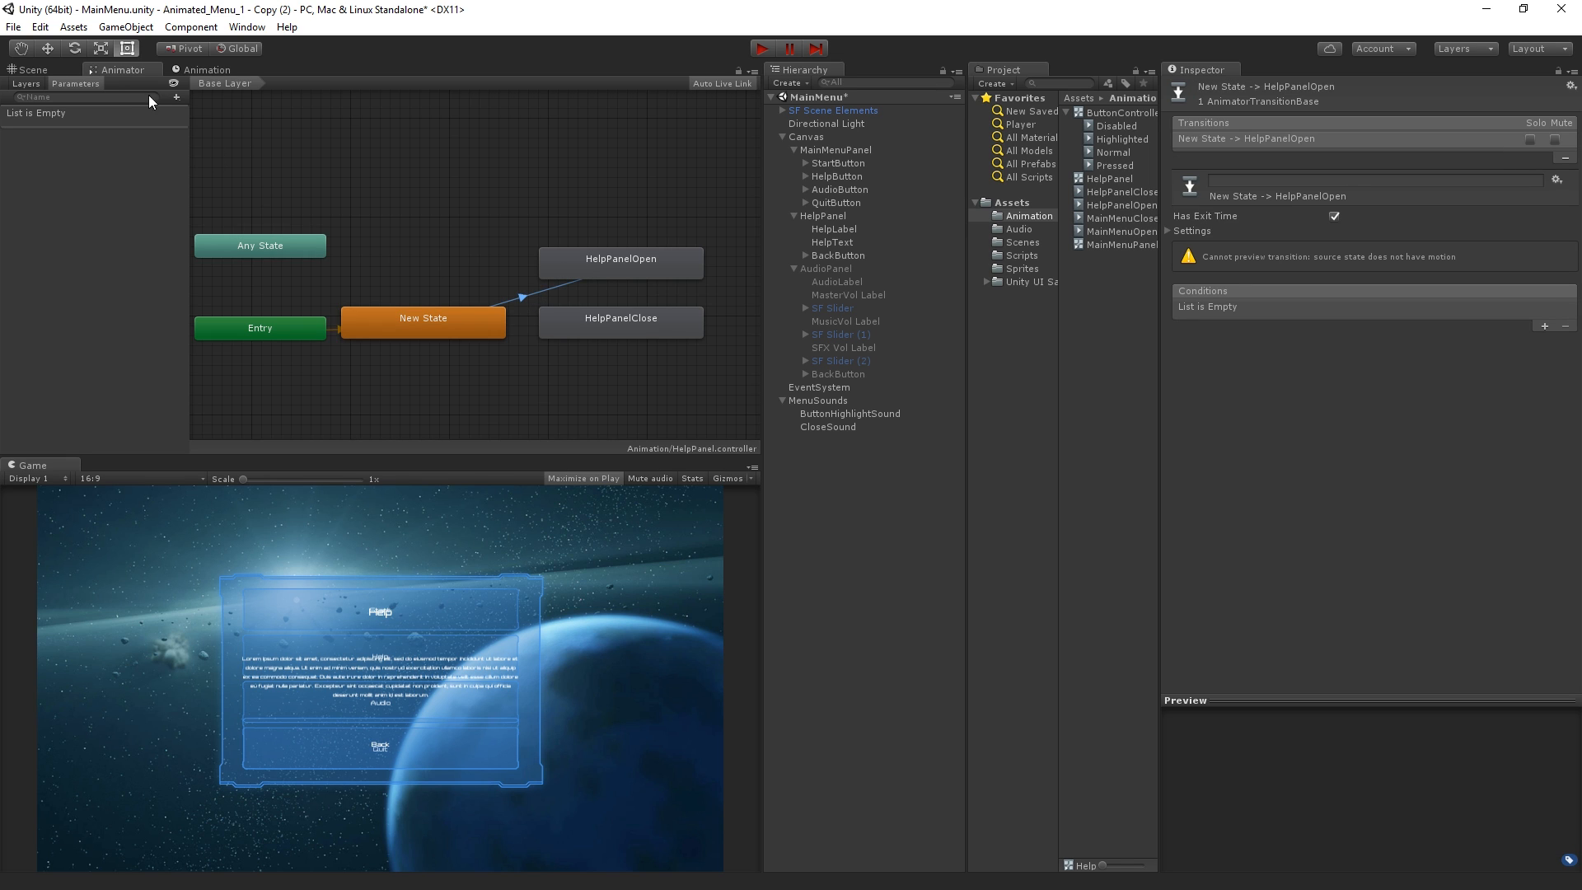
Add two trigger parameters named Open and Close to the HelpPanel animator controller
{"action": "left_click", "coordinate": [176, 97]}
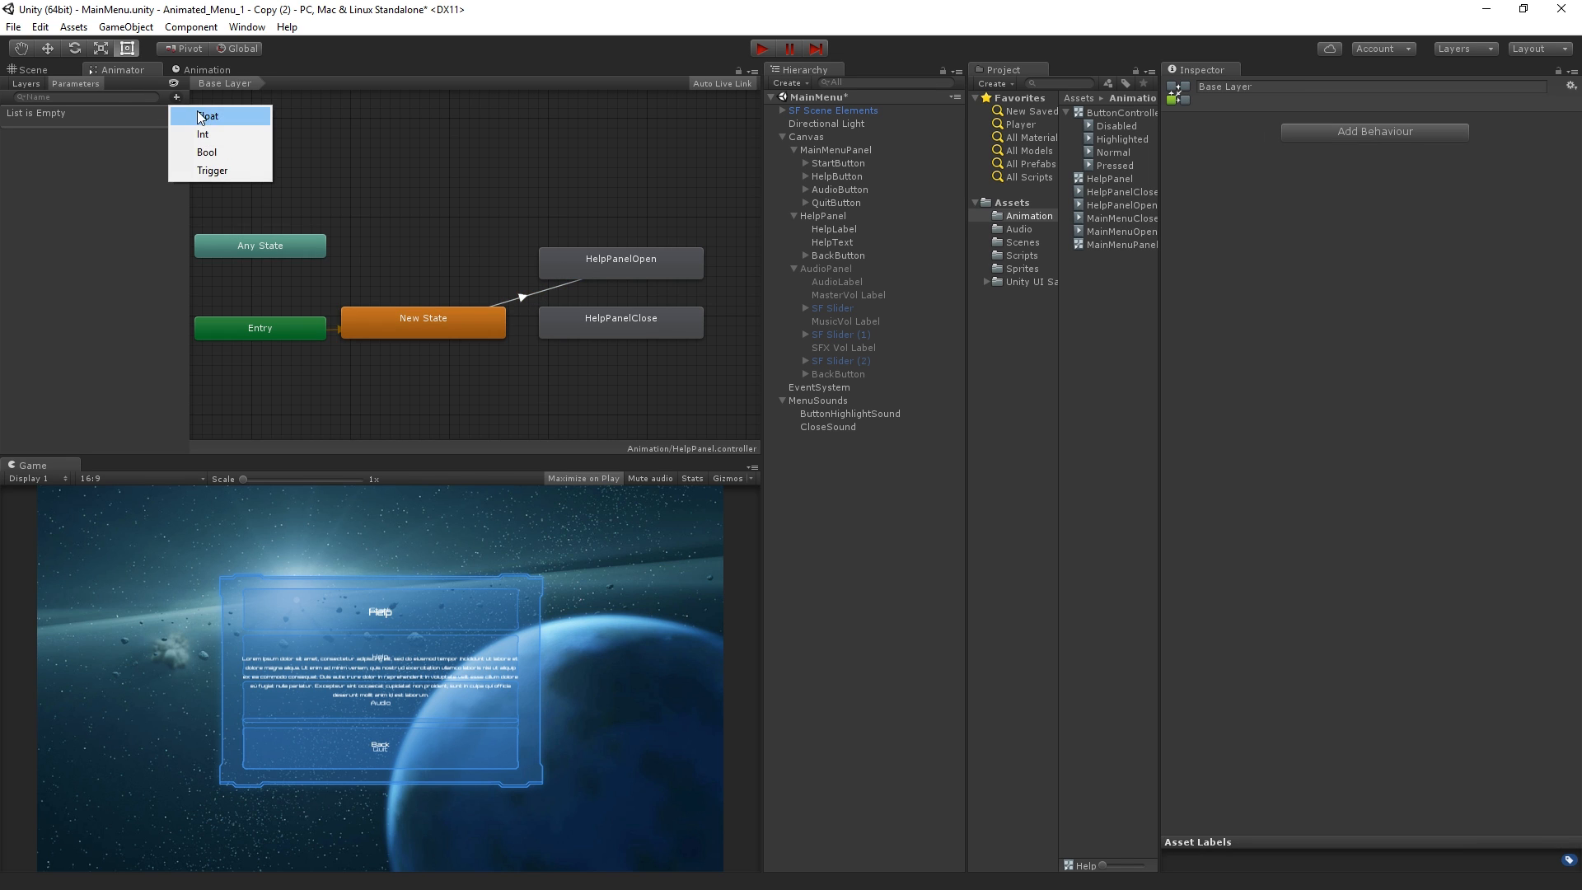
{"action": "left_click", "coordinate": [206, 170]}
{"action": "type", "text": "Open"}
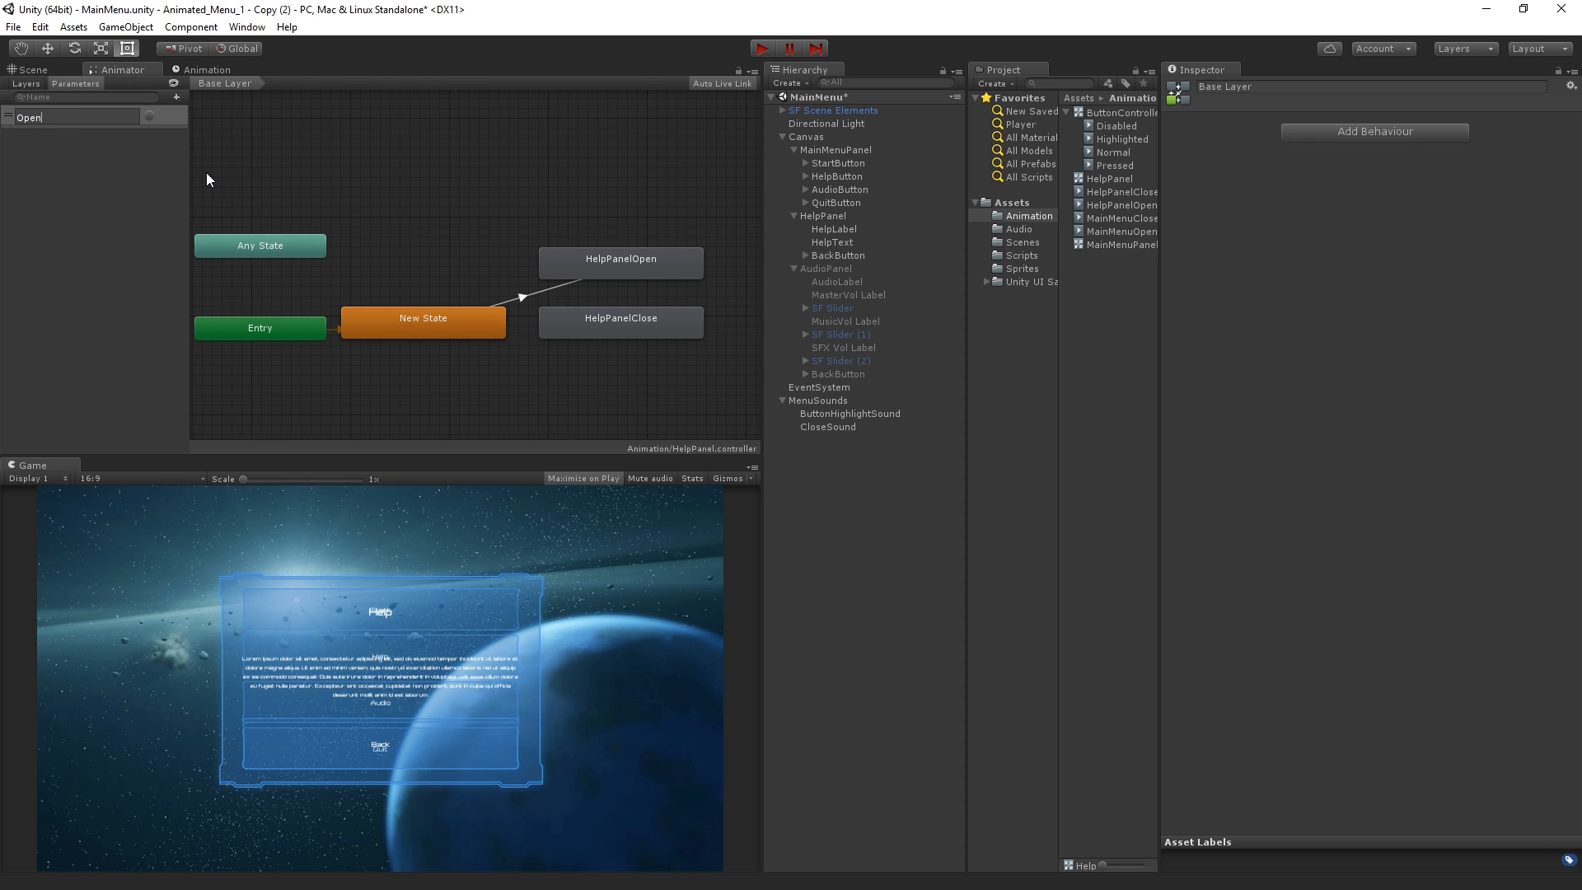
{"action": "key", "text": "Return"}
{"action": "left_click", "coordinate": [177, 97]}
{"action": "left_click", "coordinate": [206, 170]}
{"action": "type", "text": "Close"}
{"action": "key", "text": "Return"}
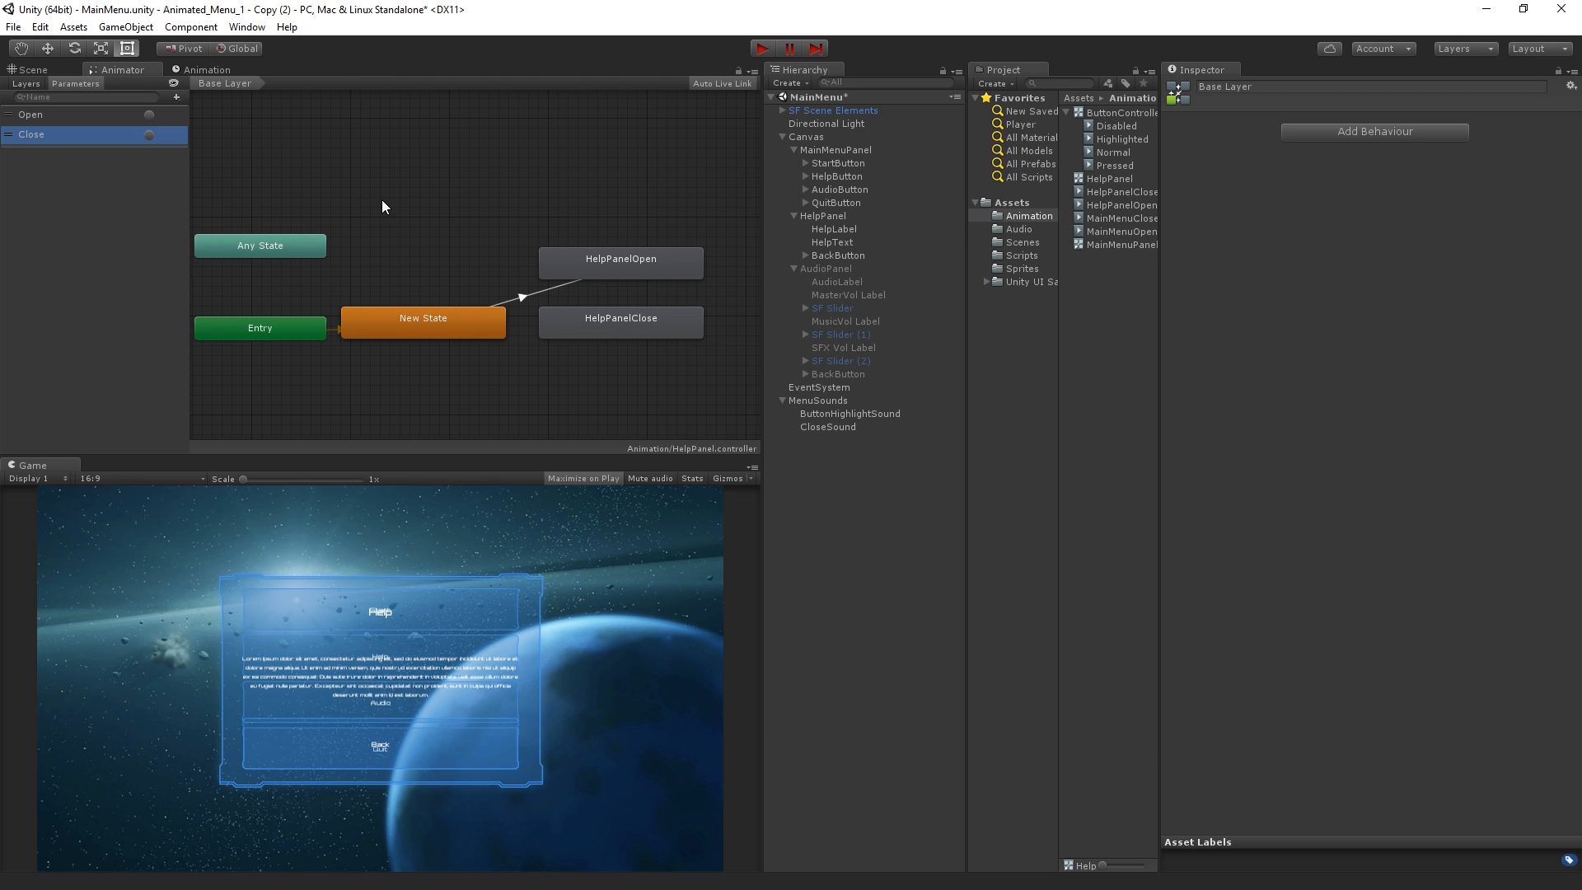
Rename the empty default state to Idle
{"action": "left_click", "coordinate": [522, 298]}
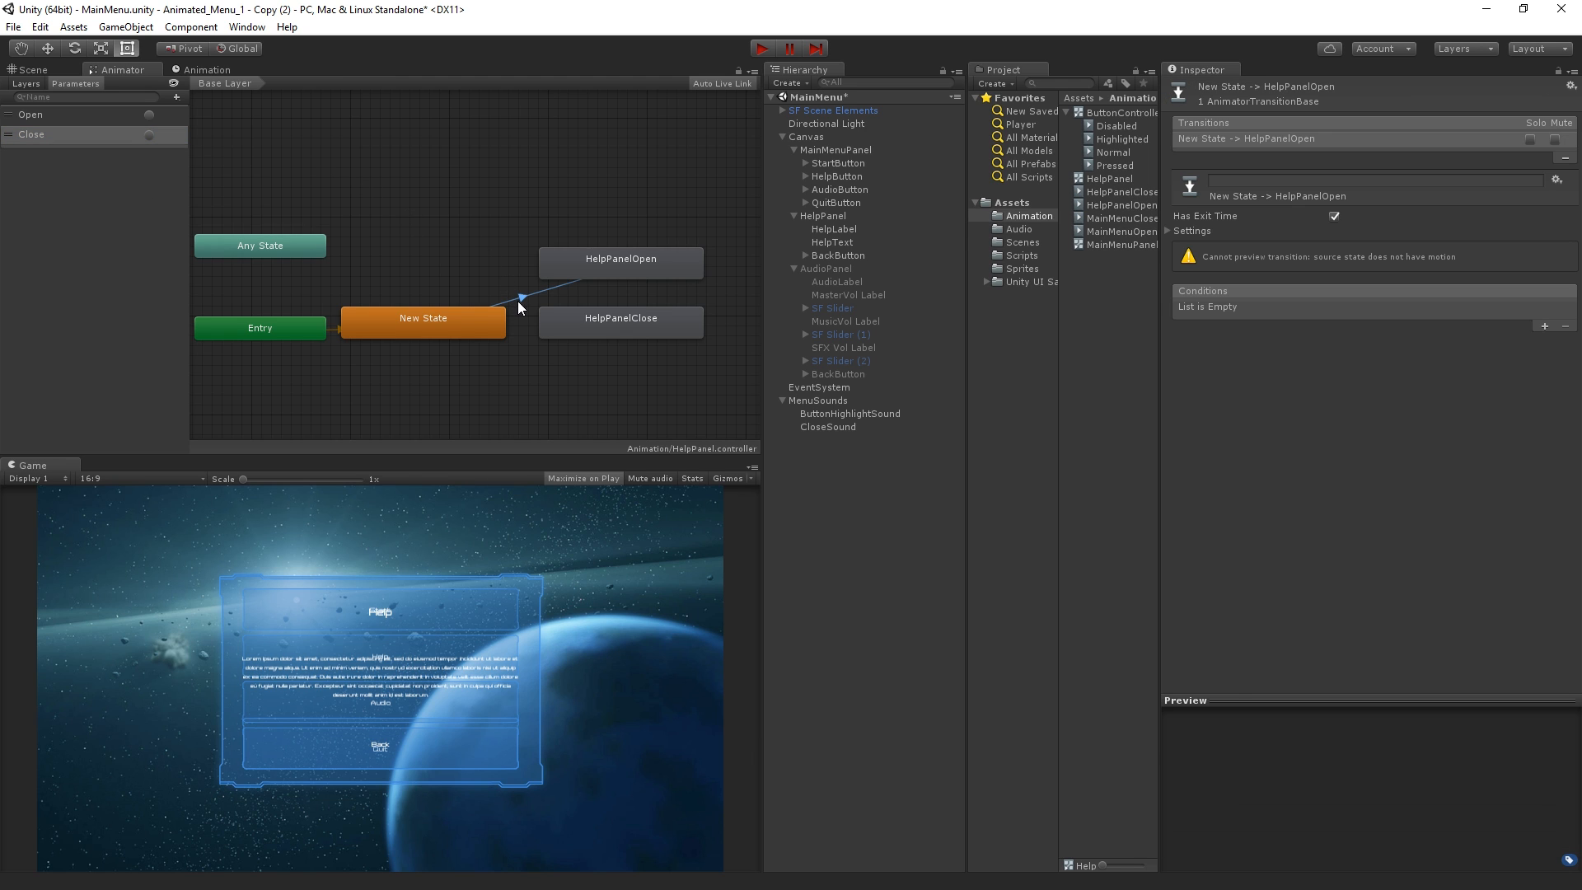
{"action": "left_click", "coordinate": [389, 324]}
{"action": "left_click", "coordinate": [1273, 85]}
{"action": "type", "text": "Idle"}
{"action": "key", "text": "Return"}
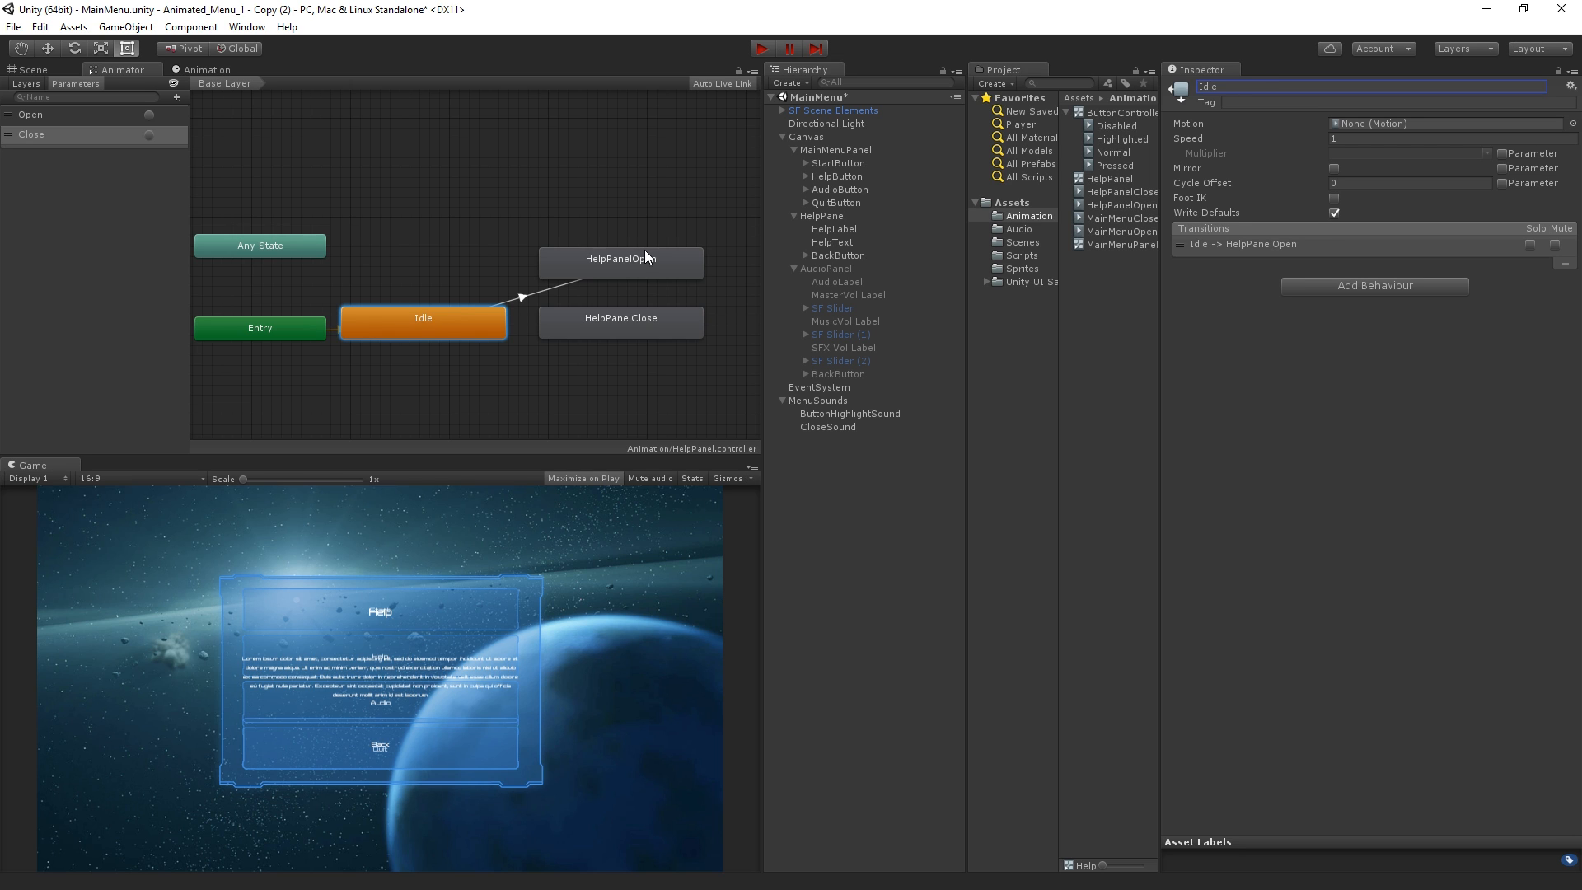
Reposition the Idle state, and turn off exit time and add an Open condition on the Idle to HelpPanelOpen transition
{"action": "left_click_drag", "start_coordinate": [434, 338], "coordinate": [437, 324]}
{"action": "left_click", "coordinate": [438, 239]}
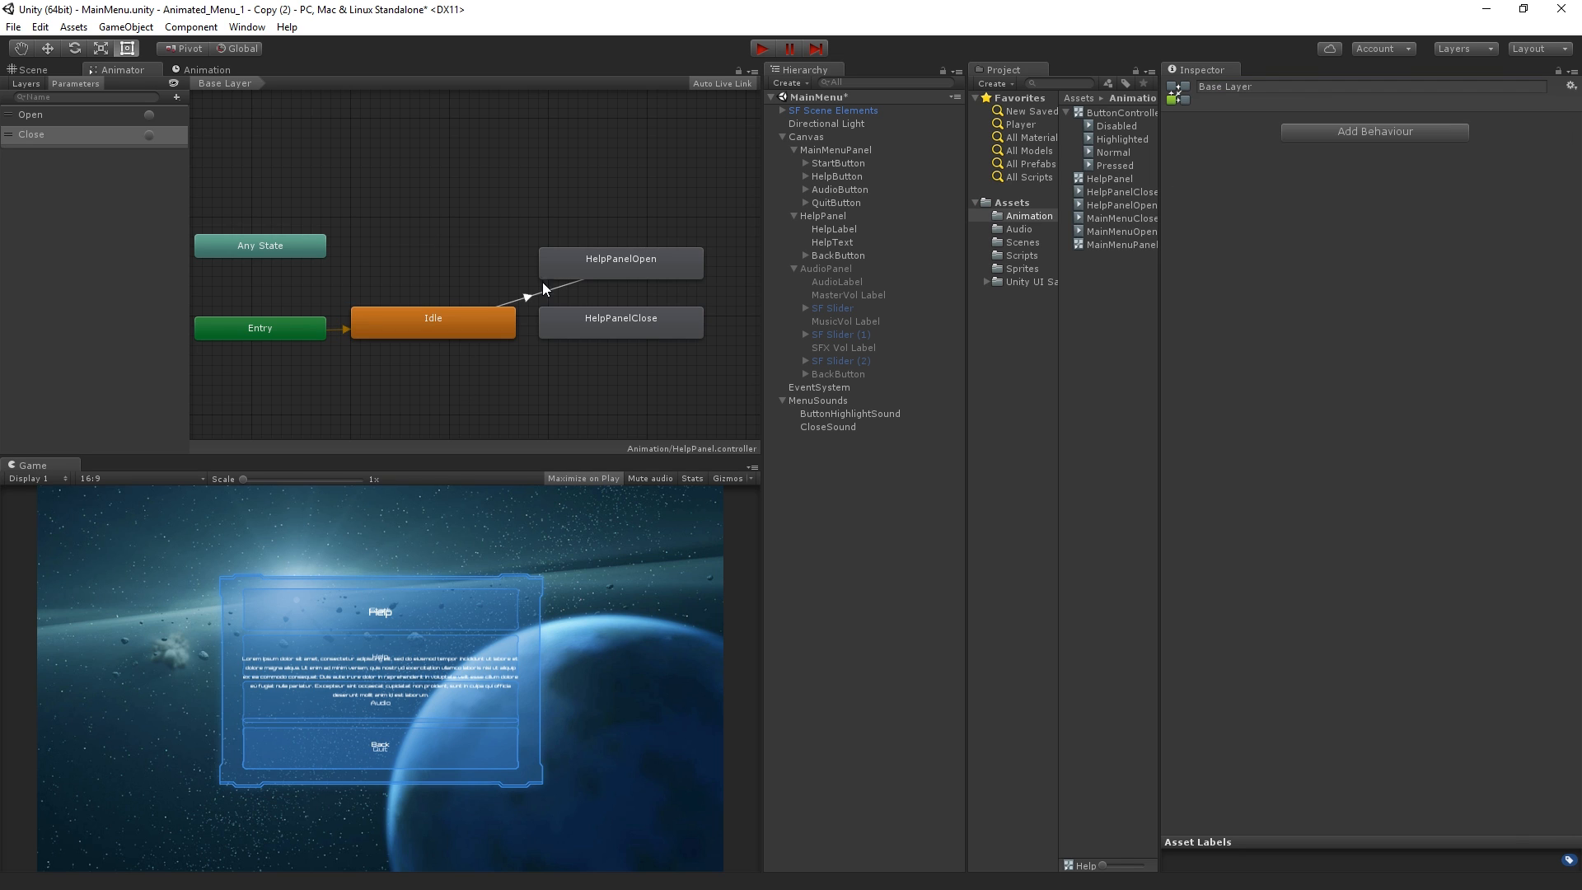
{"action": "left_click", "coordinate": [543, 286]}
{"action": "left_click", "coordinate": [1335, 216]}
{"action": "left_click", "coordinate": [1543, 327]}
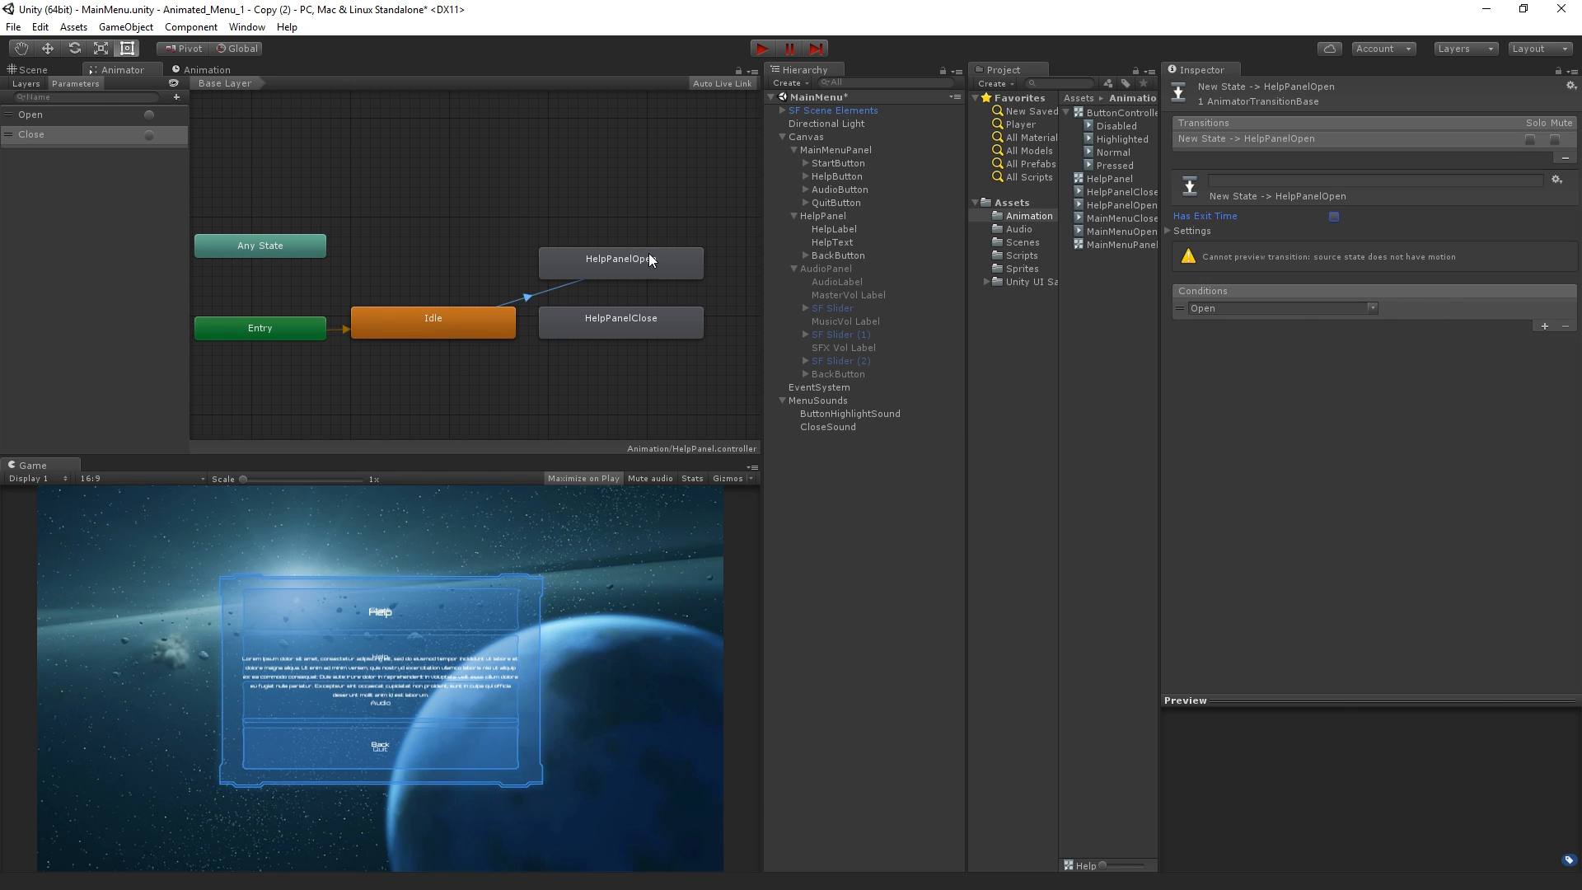
Make a transition from HelpPanelOpen to HelpPanelClose with a Close condition and no exit time
{"action": "left_click", "coordinate": [607, 264]}
{"action": "right_click", "coordinate": [606, 263]}
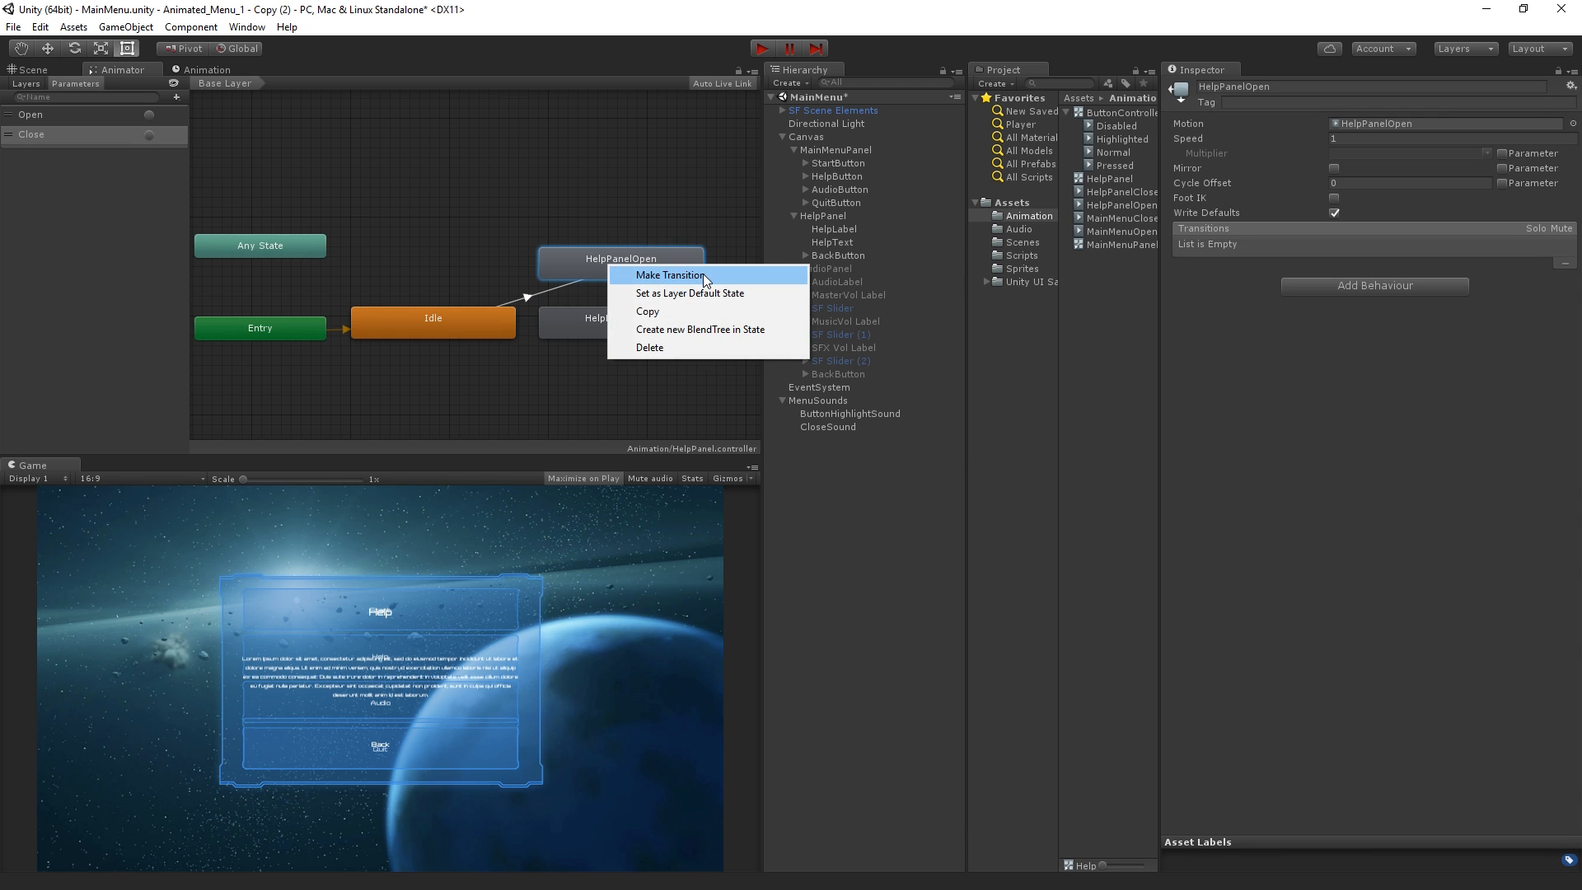
{"action": "left_click", "coordinate": [651, 275]}
{"action": "left_click", "coordinate": [695, 325]}
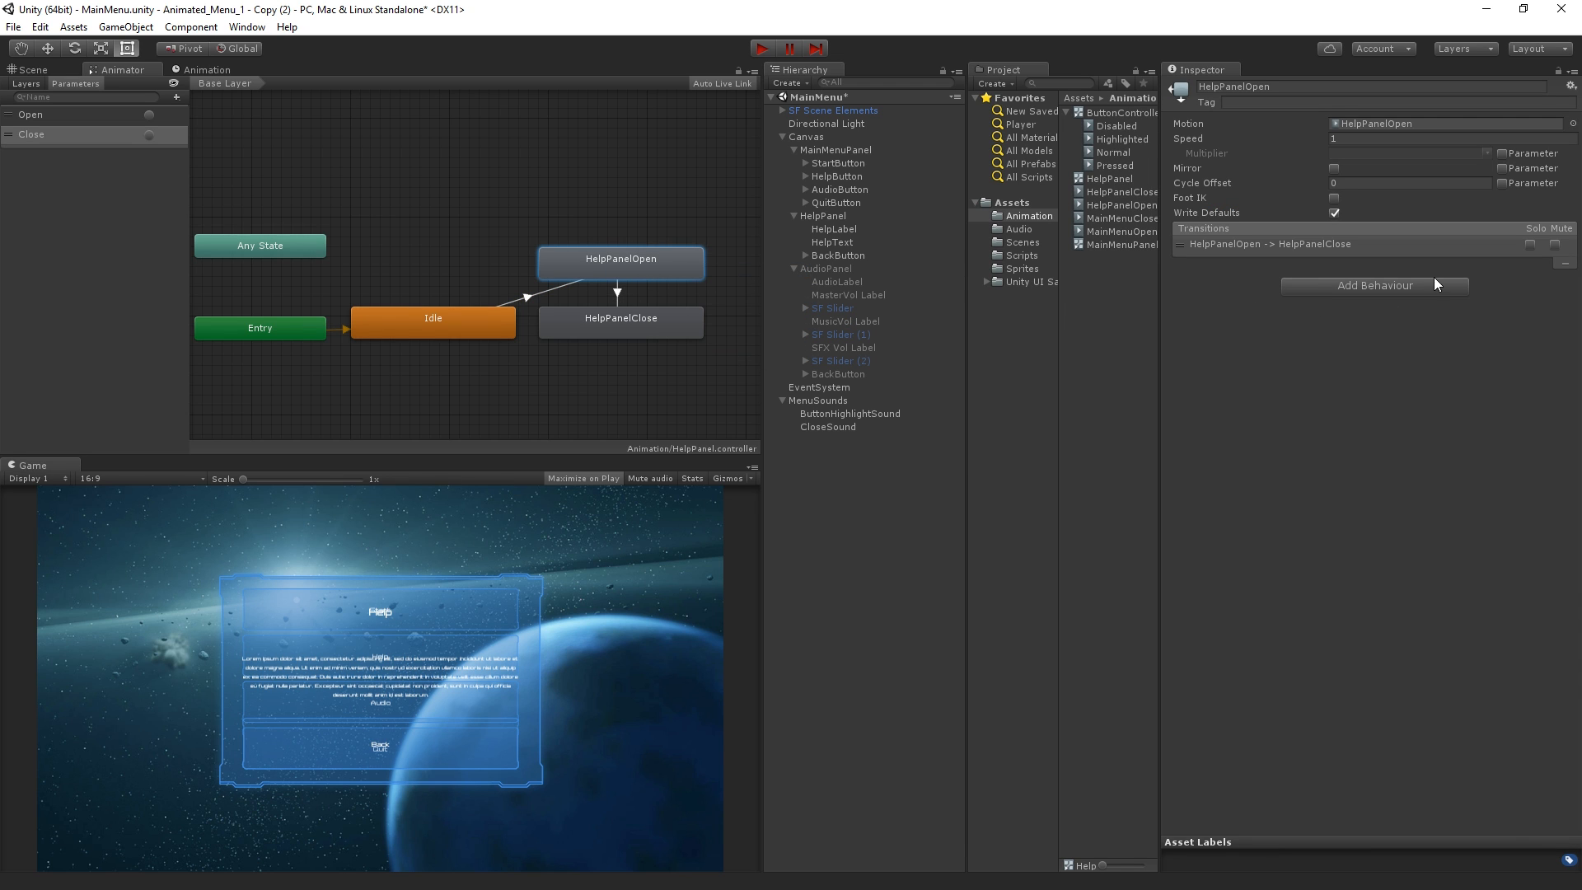
{"action": "left_click", "coordinate": [618, 293]}
{"action": "left_click", "coordinate": [1545, 291]}
{"action": "left_click", "coordinate": [1372, 272]}
{"action": "left_click", "coordinate": [1405, 309]}
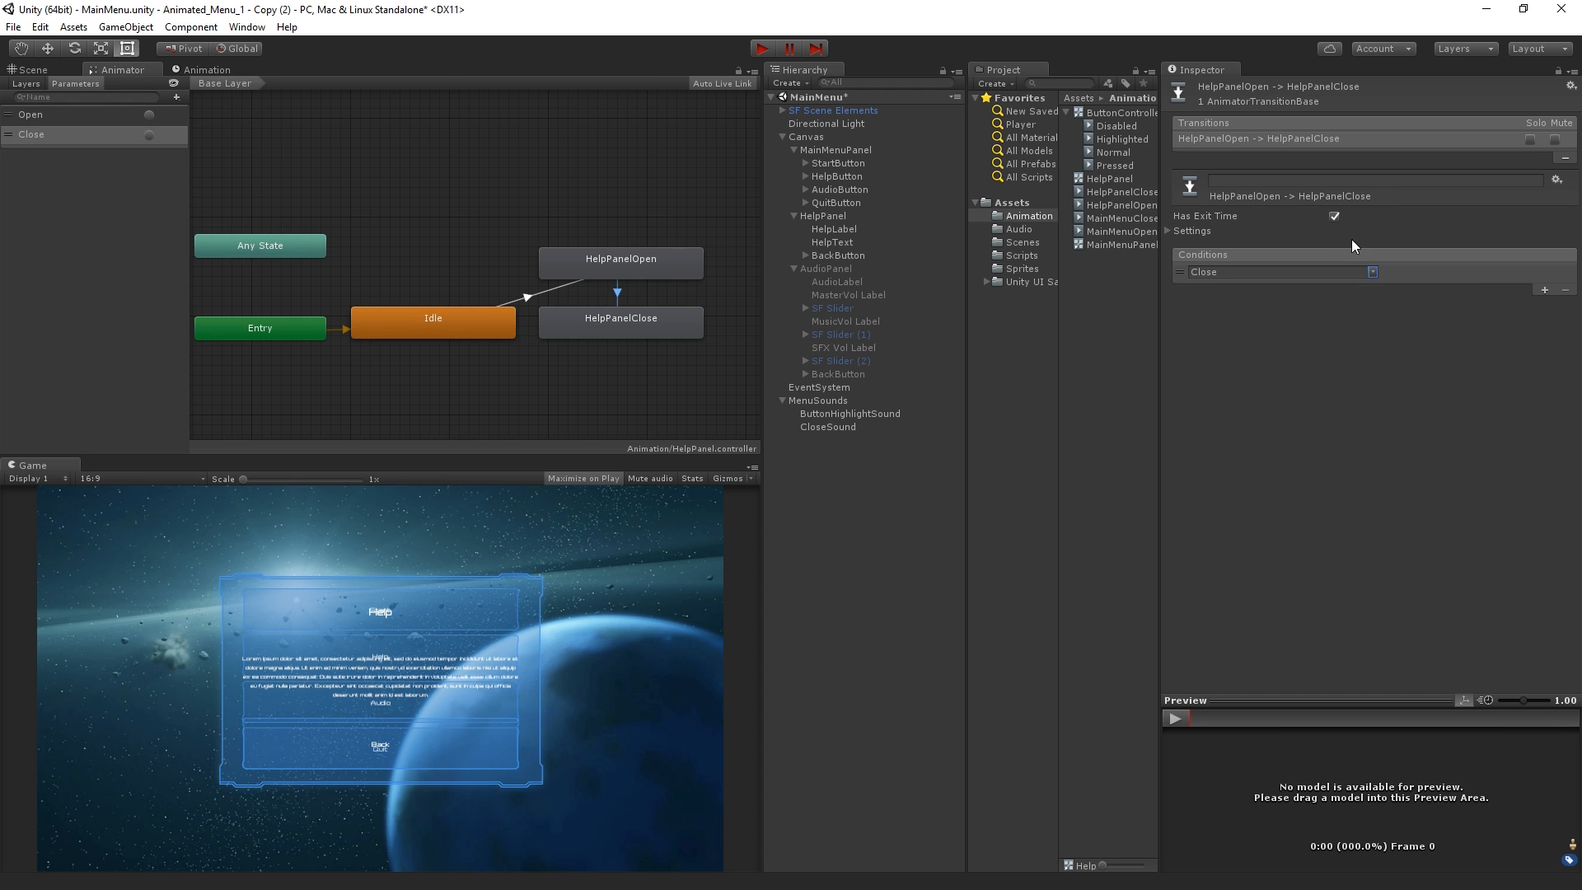
{"action": "left_click", "coordinate": [1335, 217]}
Make a transition from HelpPanelClose back to HelpPanelOpen with exit time off and an Open condition
{"action": "left_click", "coordinate": [665, 325]}
{"action": "right_click", "coordinate": [666, 325]}
{"action": "left_click", "coordinate": [710, 335]}
{"action": "left_click", "coordinate": [659, 251]}
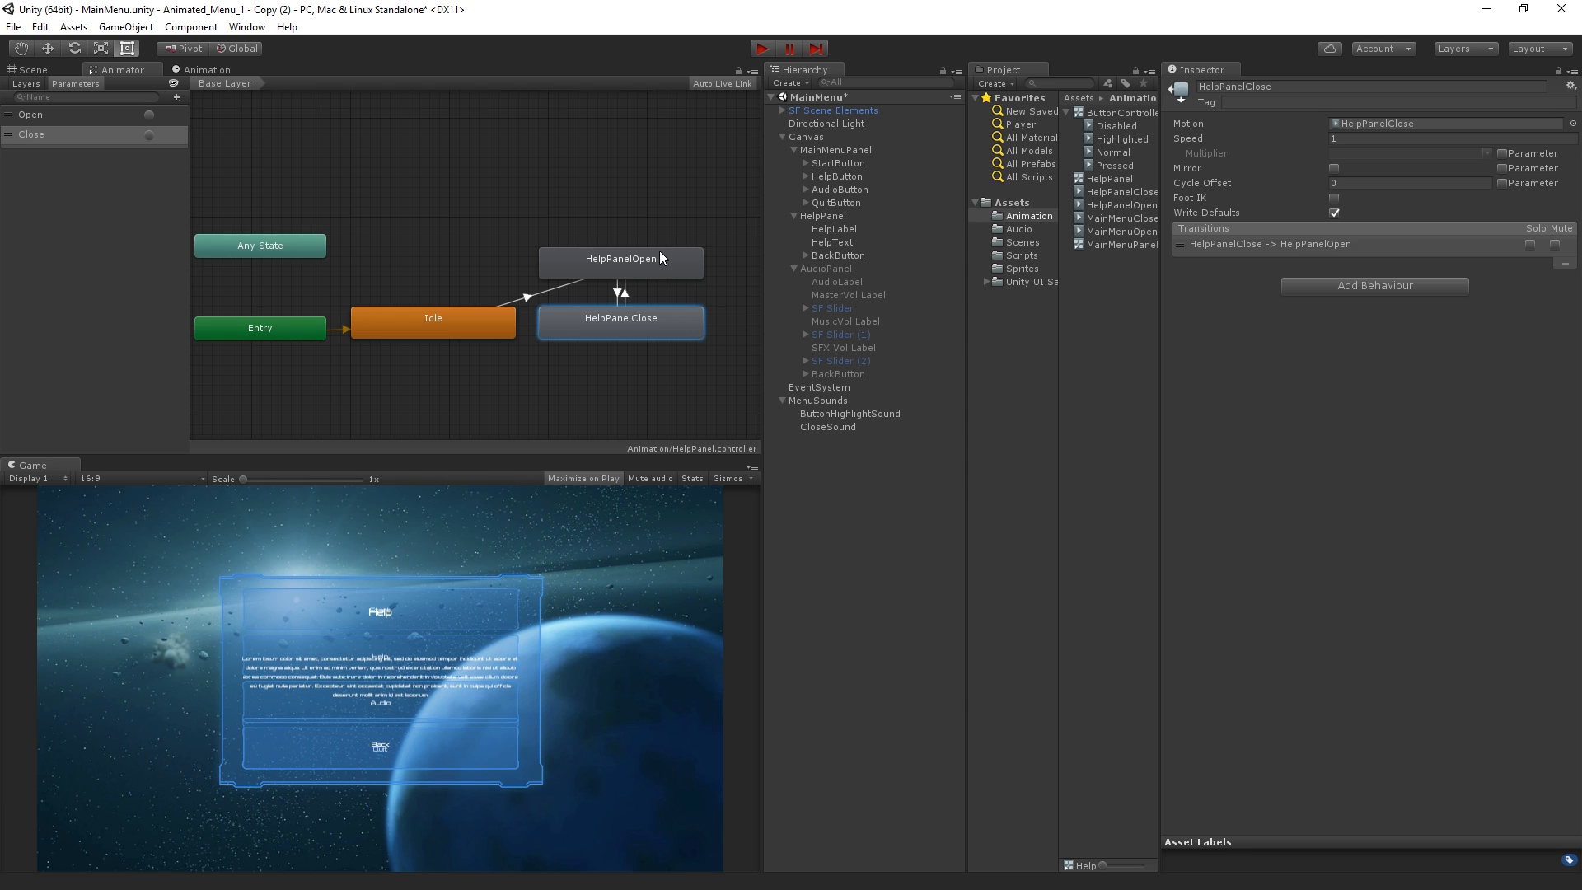
{"action": "left_click", "coordinate": [624, 296]}
{"action": "left_click", "coordinate": [1334, 216]}
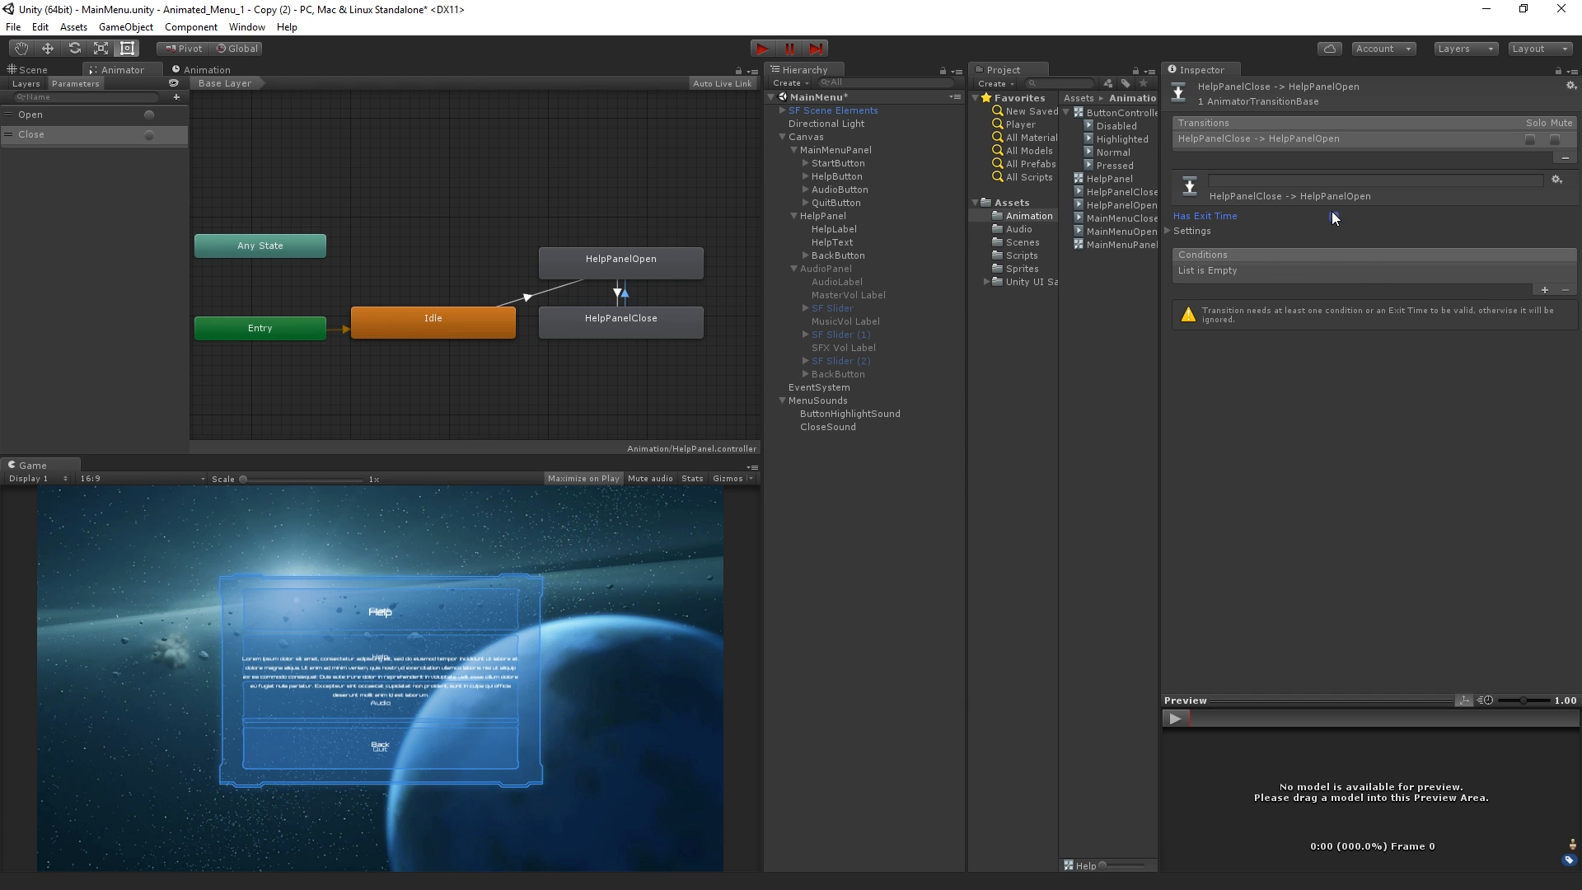
{"action": "left_click", "coordinate": [1544, 290]}
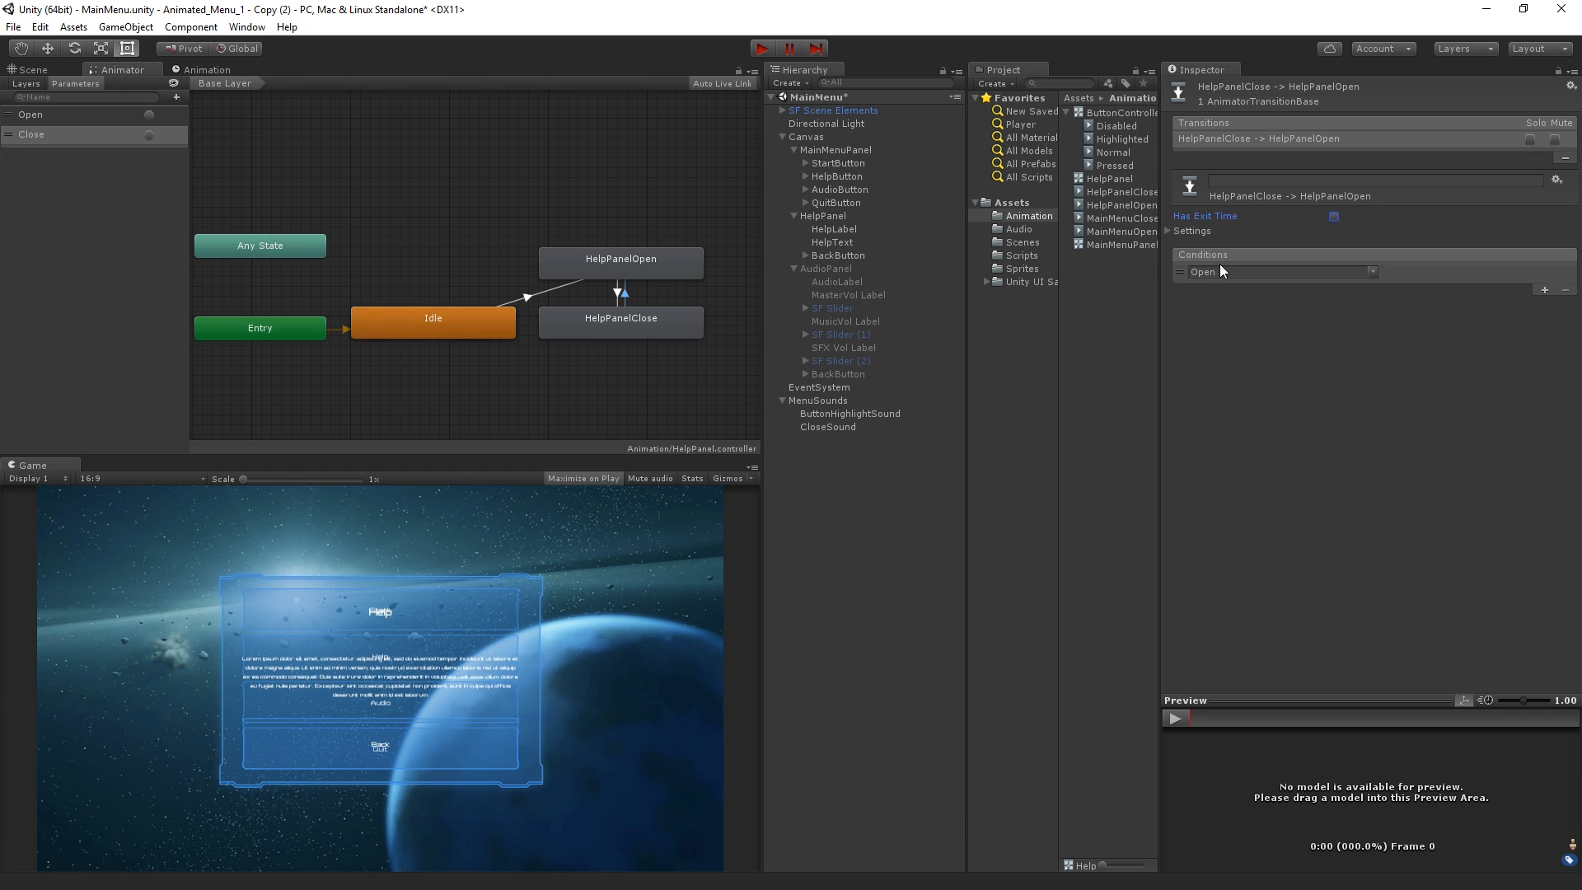
Check the HelpPanelClose clip's settings and turn off Loop Time on the HelpPanelOpen clip
{"action": "left_click", "coordinate": [1126, 192]}
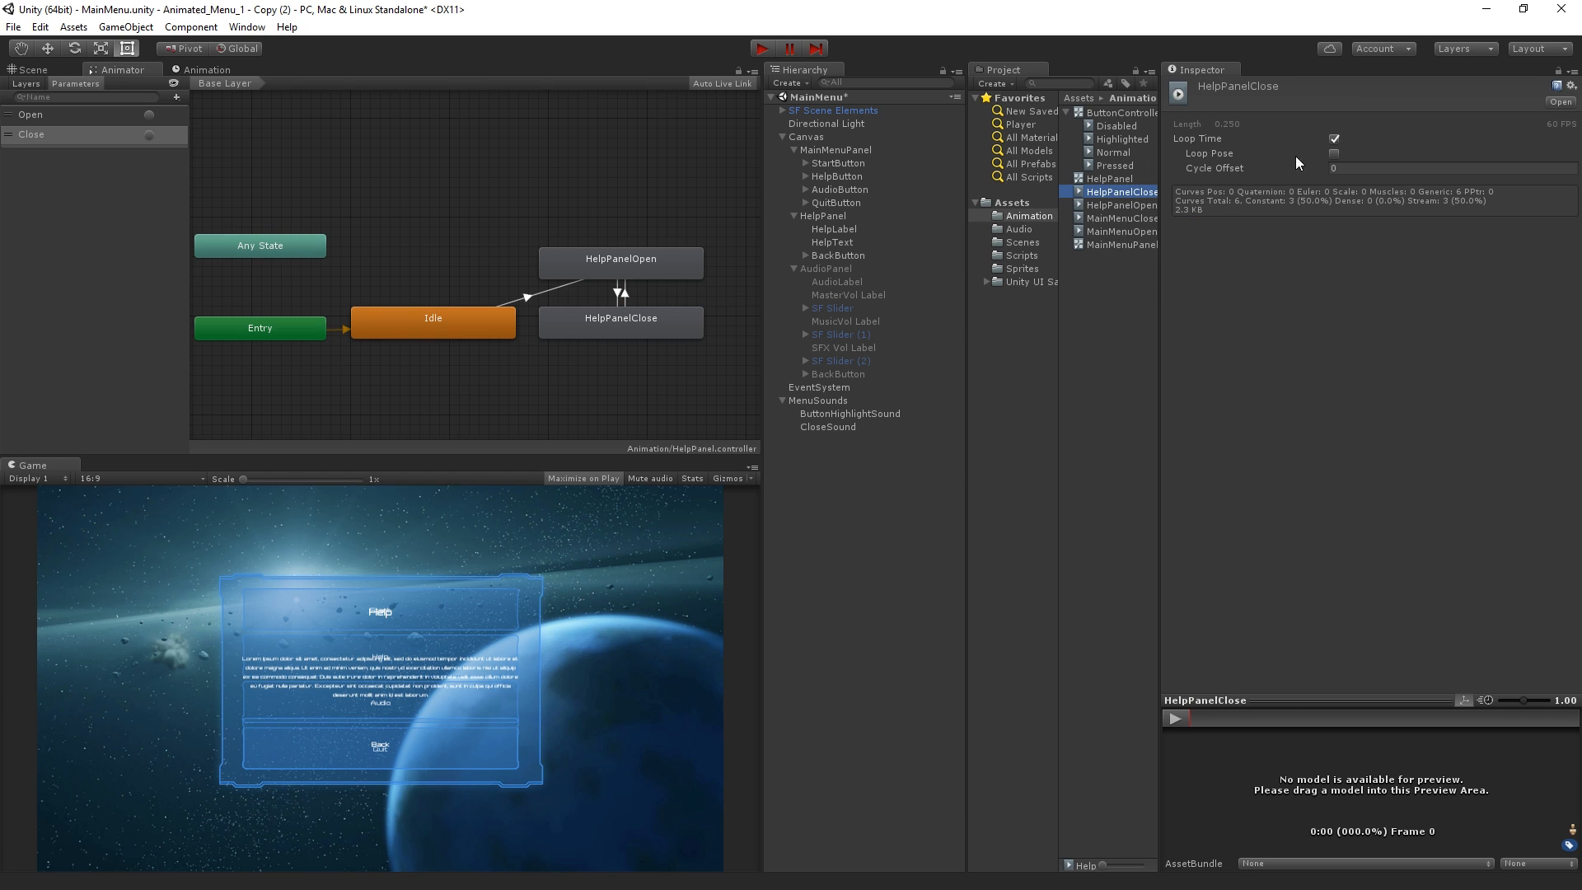
{"action": "left_click", "coordinate": [1112, 206]}
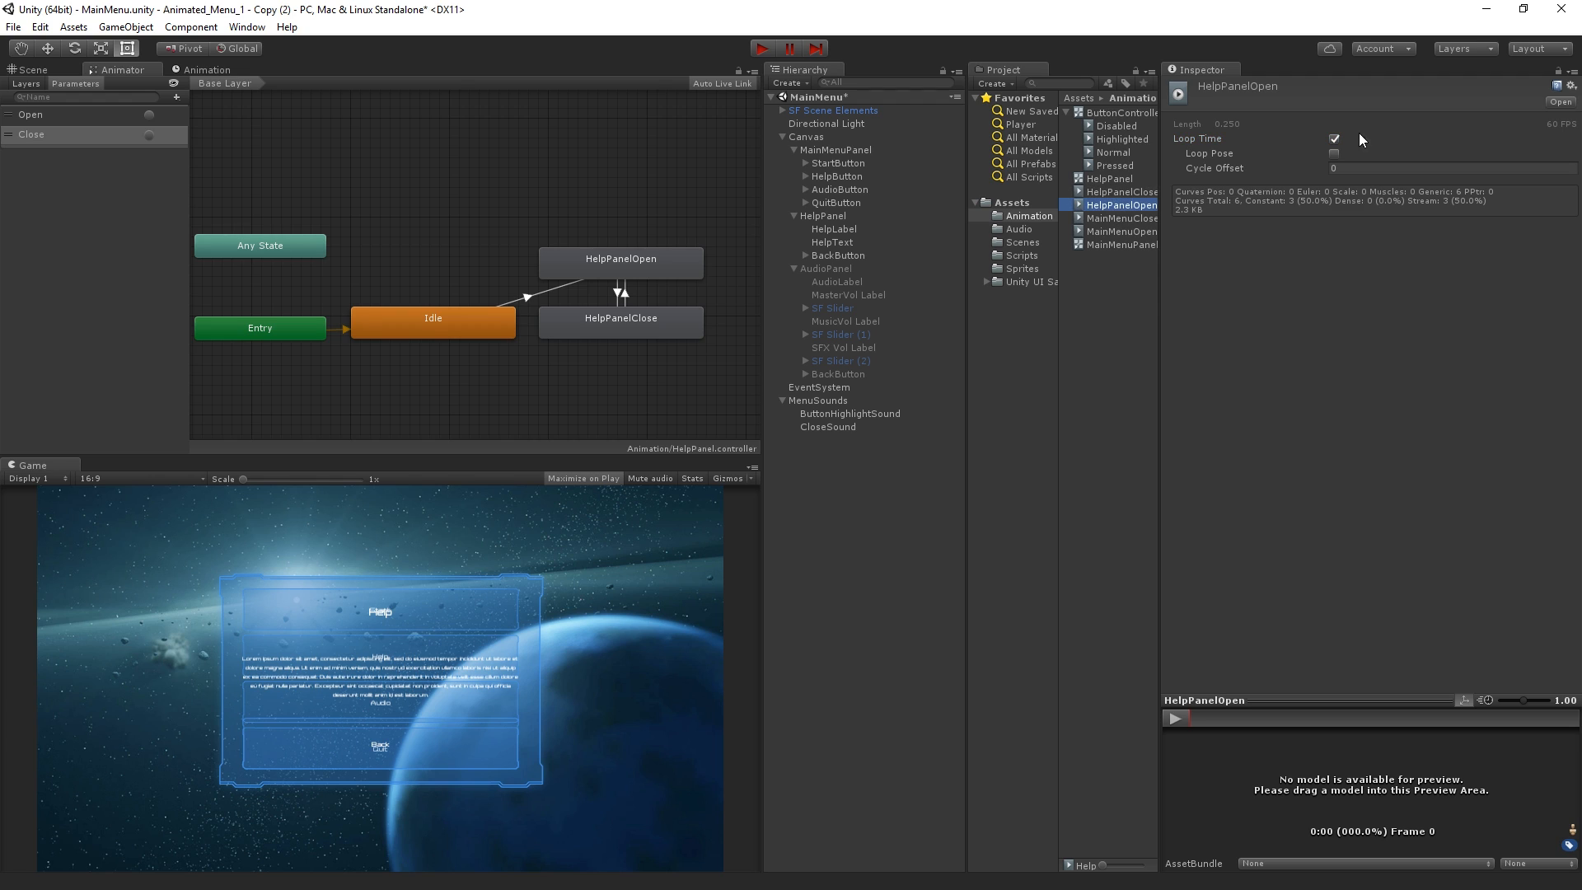
{"action": "left_click", "coordinate": [1333, 140]}
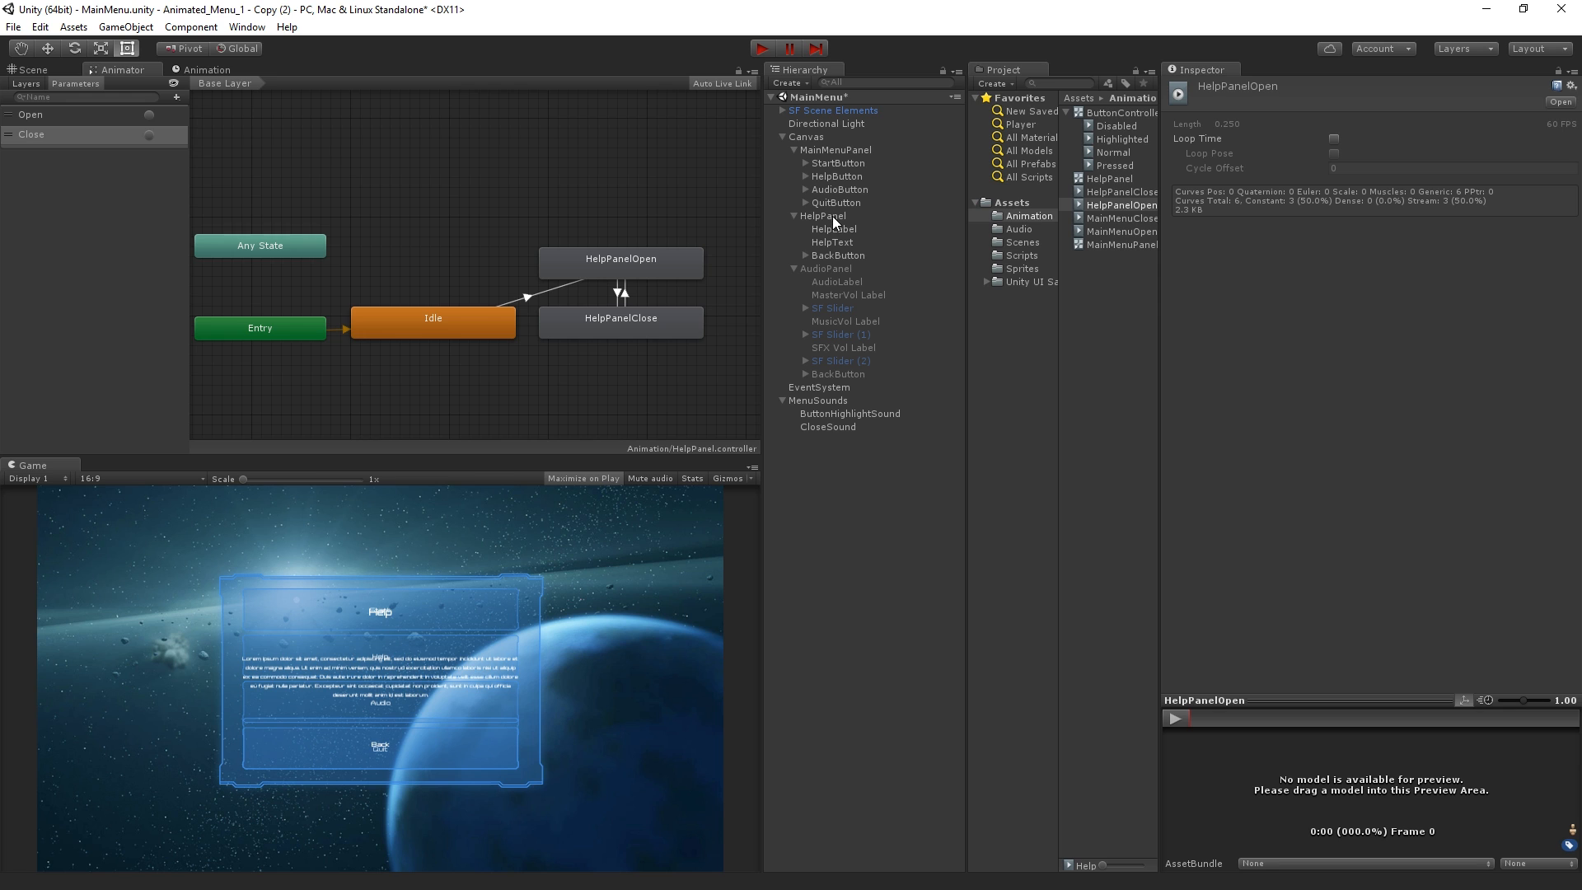
Change the HelpPanel On Click event of HelpButton to Animator SetTrigger (string) with the trigger name Open
{"action": "left_click", "coordinate": [859, 175]}
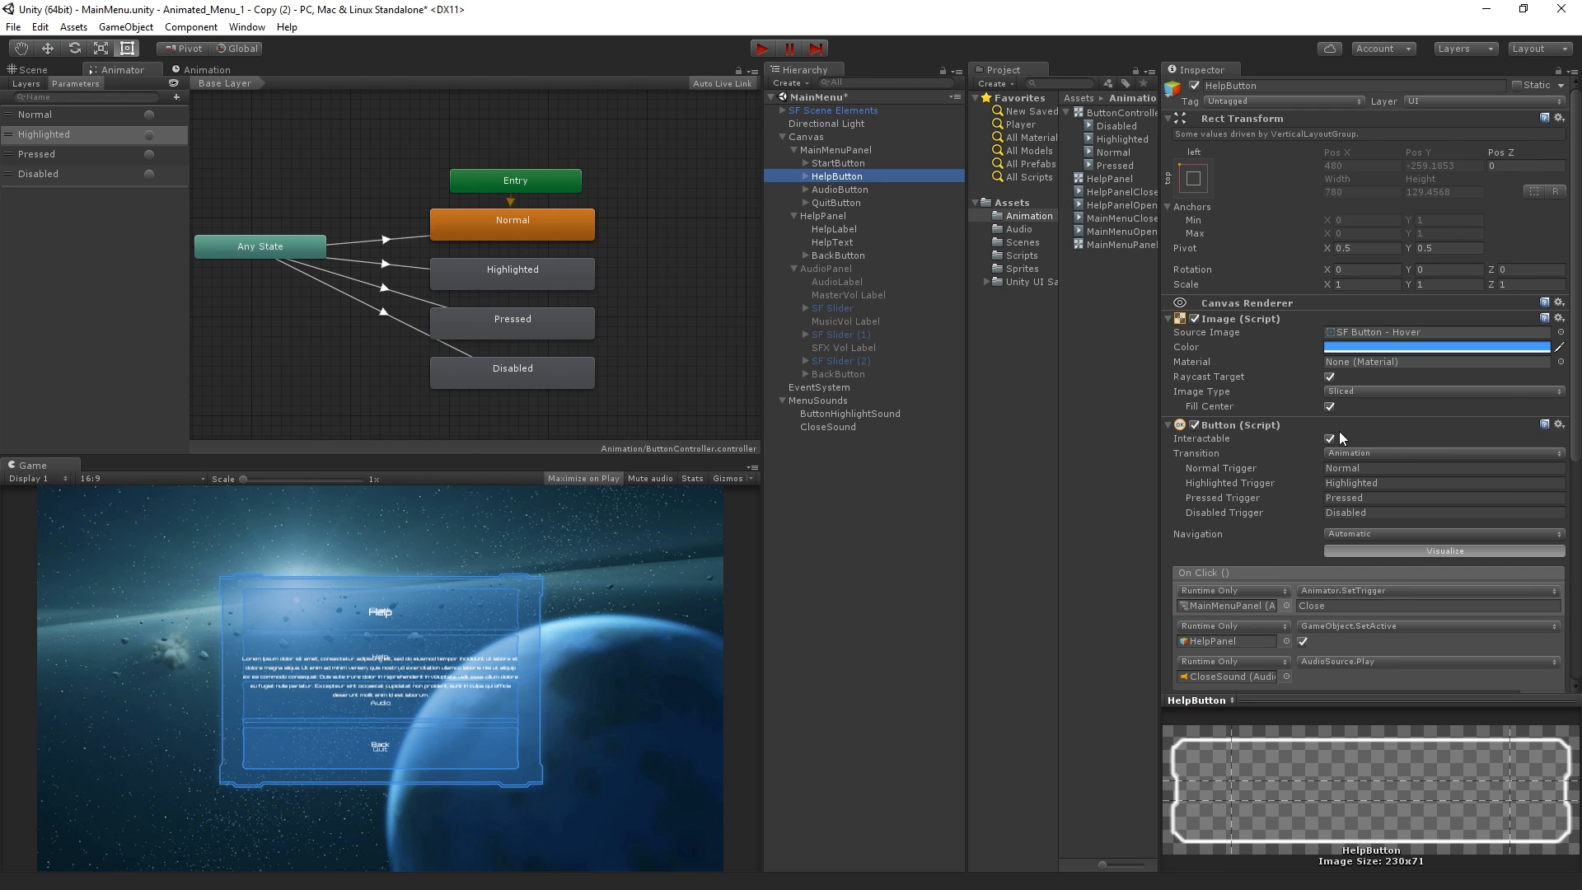
{"action": "scroll", "coordinate": [1338, 432], "scroll_direction": "down", "scroll_amount": 5}
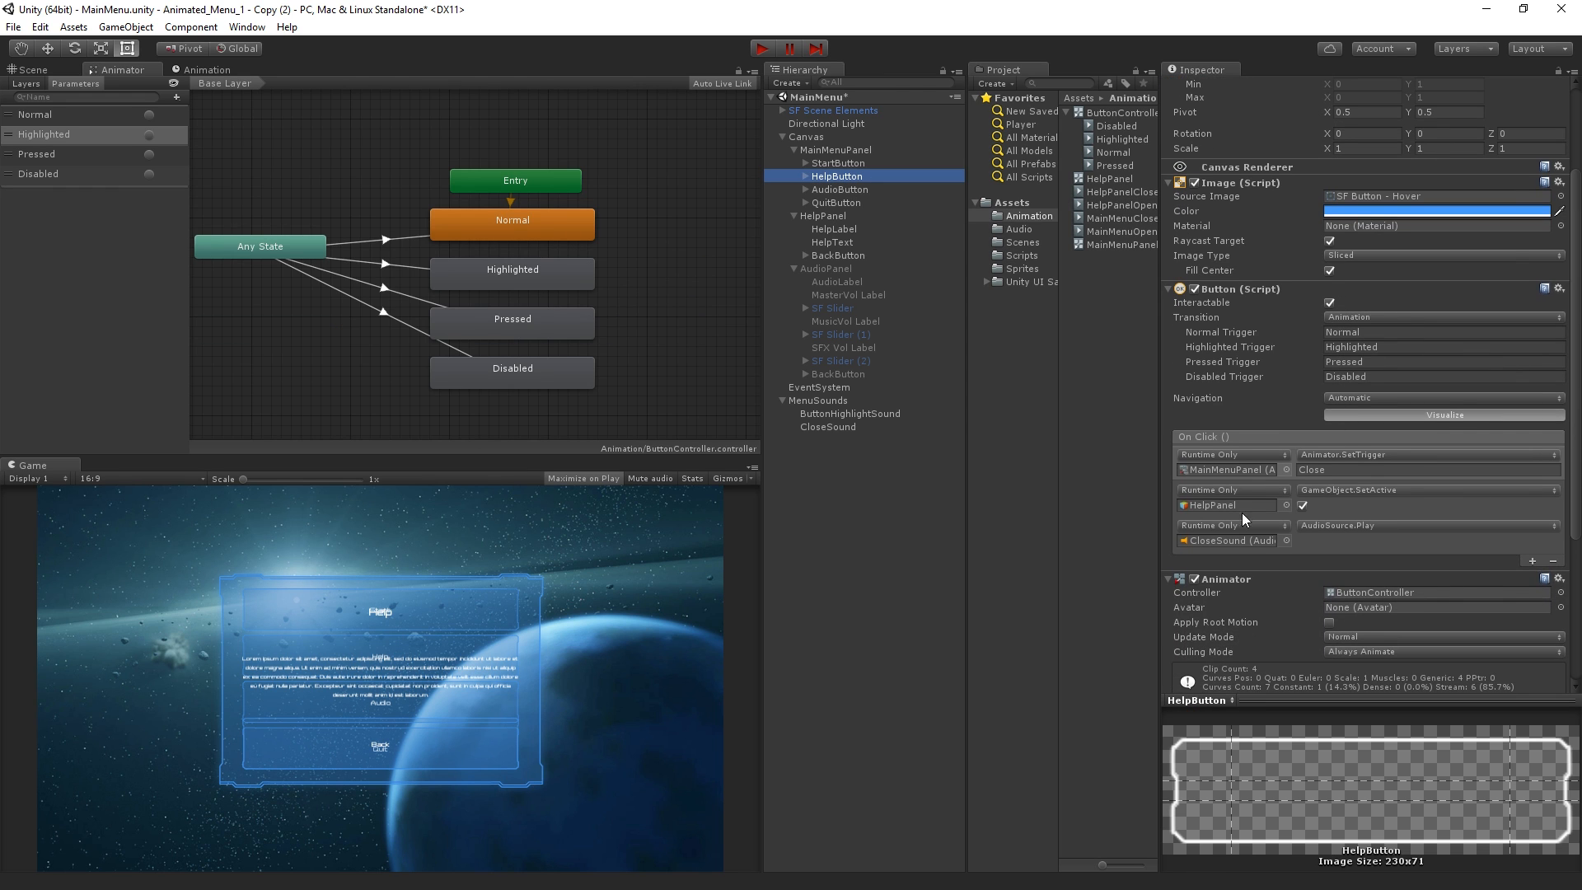
{"action": "left_click", "coordinate": [1364, 484]}
{"action": "left_click", "coordinate": [1366, 491]}
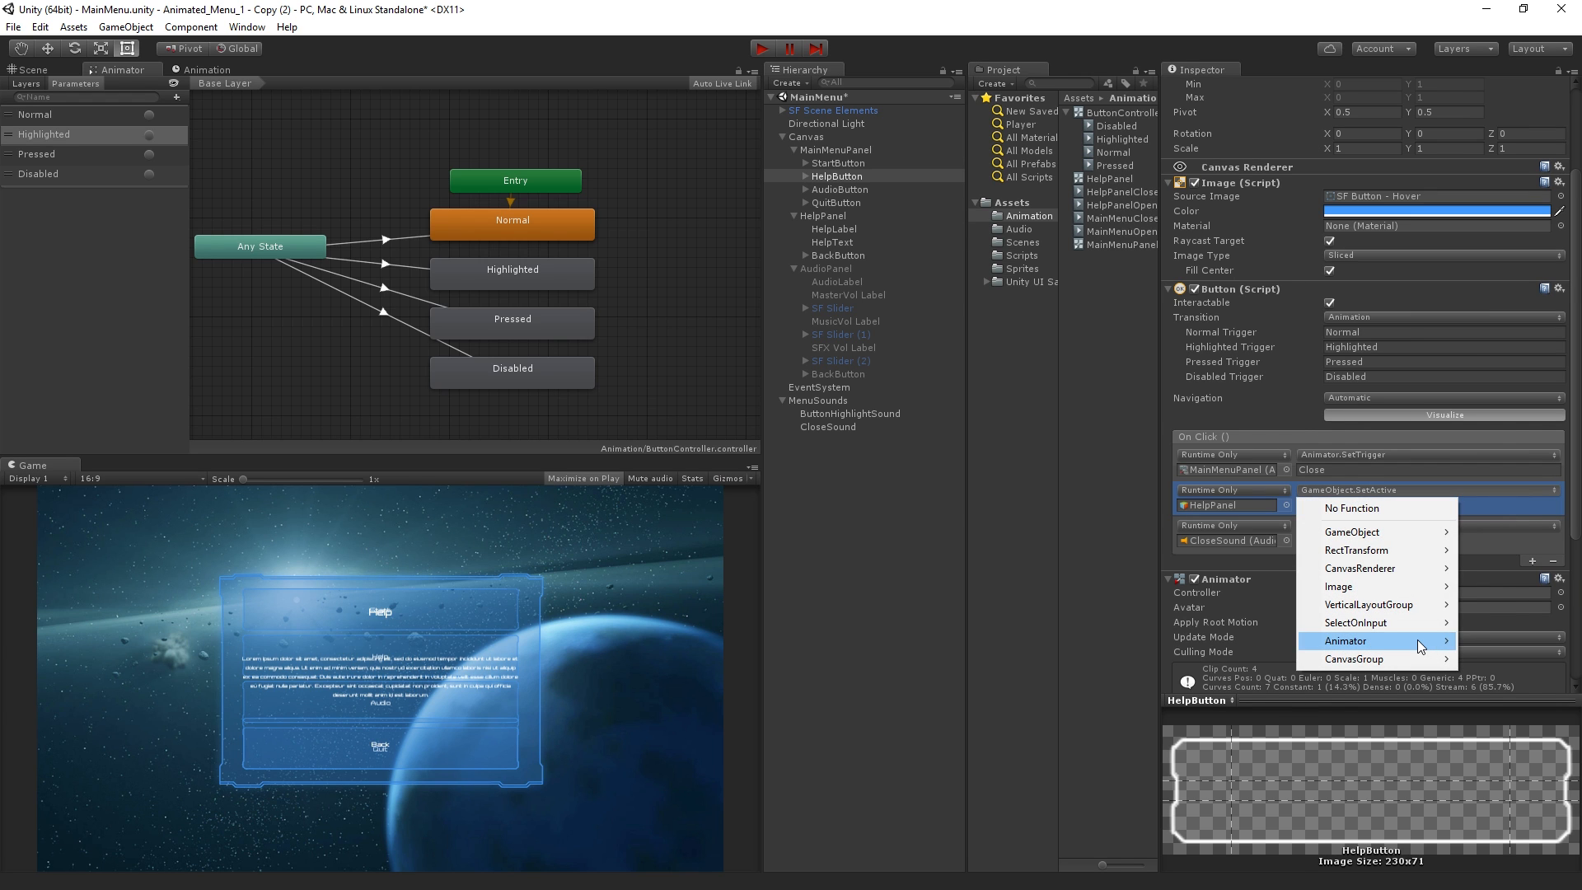
{"action": "mouse_move", "coordinate": [1421, 645]}
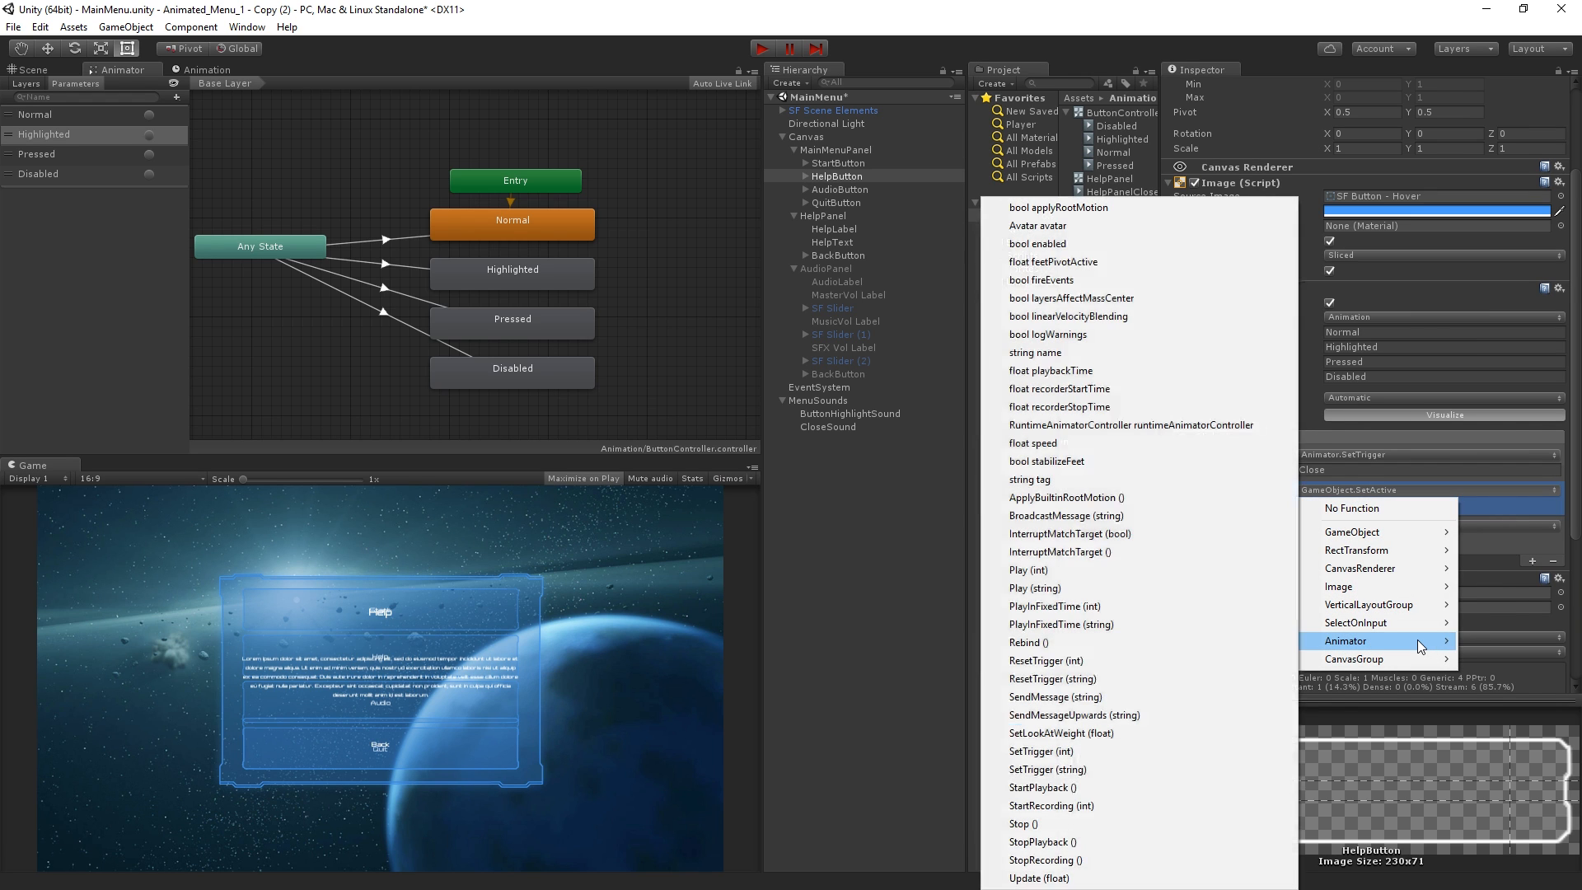
{"action": "left_click", "coordinate": [1224, 769]}
{"action": "left_click", "coordinate": [1351, 506]}
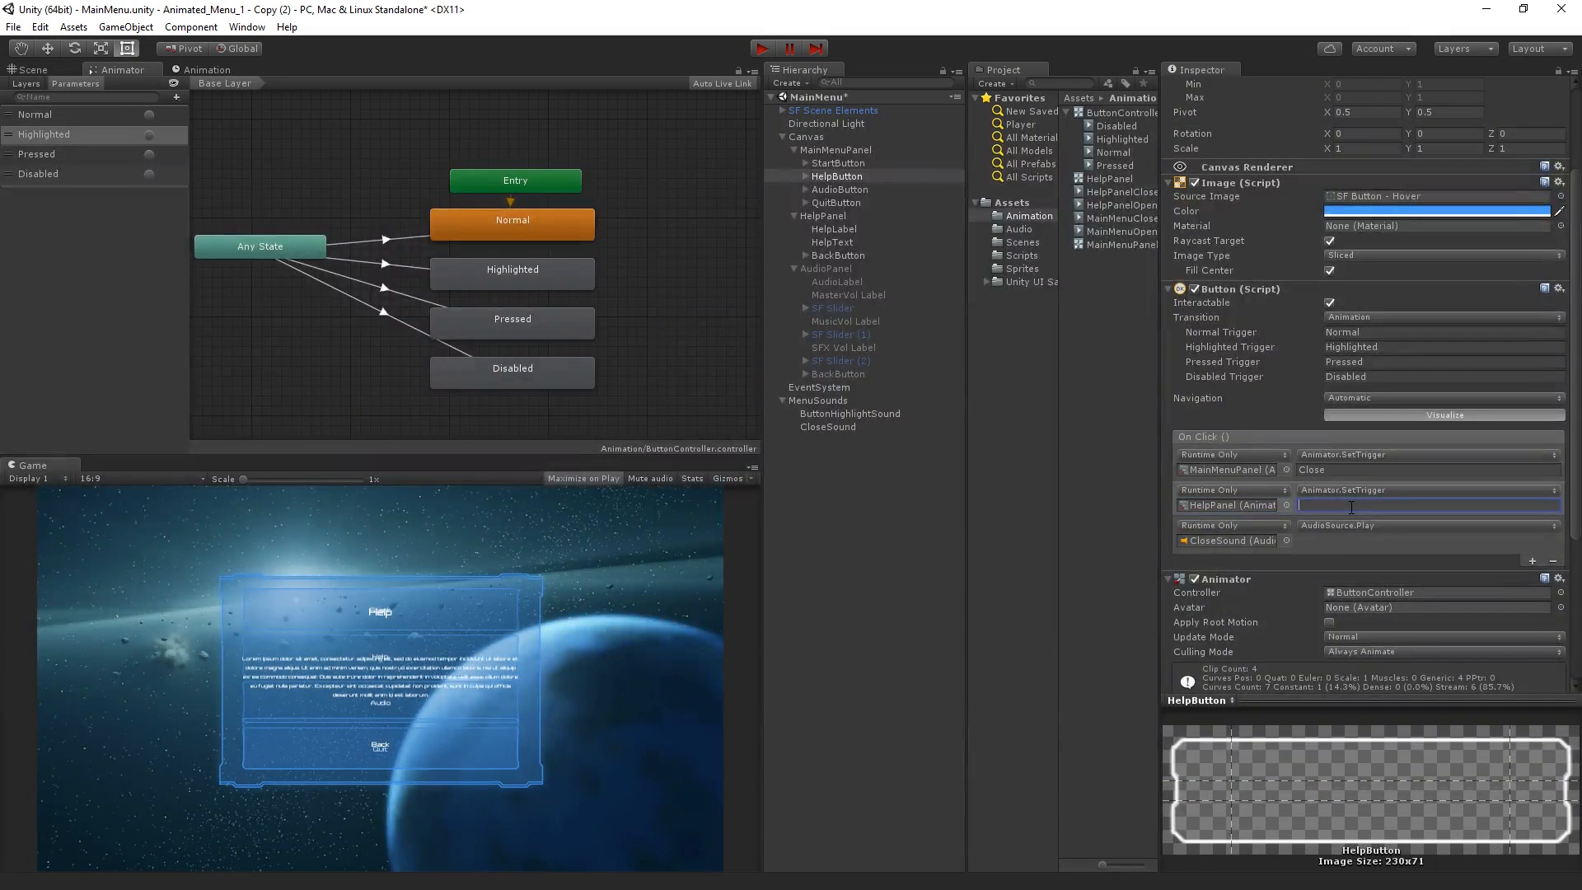
{"action": "type", "text": "Open"}
Change the HelpPanel On Click event of HelpPanel's BackButton to Animator SetTrigger (string) with the trigger name Close
{"action": "left_click", "coordinate": [846, 257]}
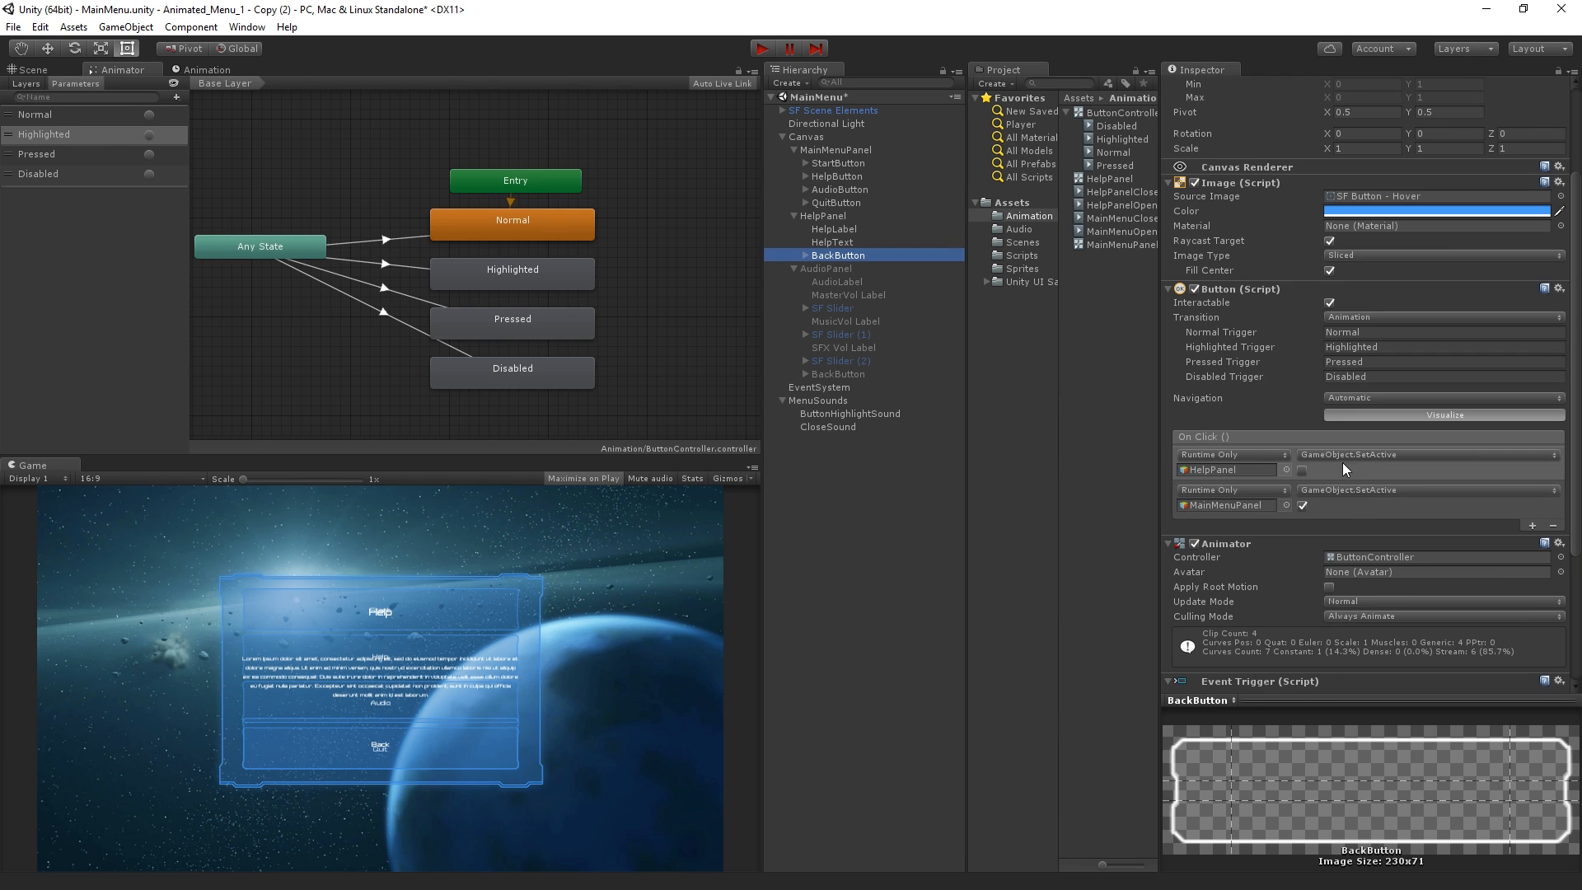
{"action": "left_click", "coordinate": [1380, 454]}
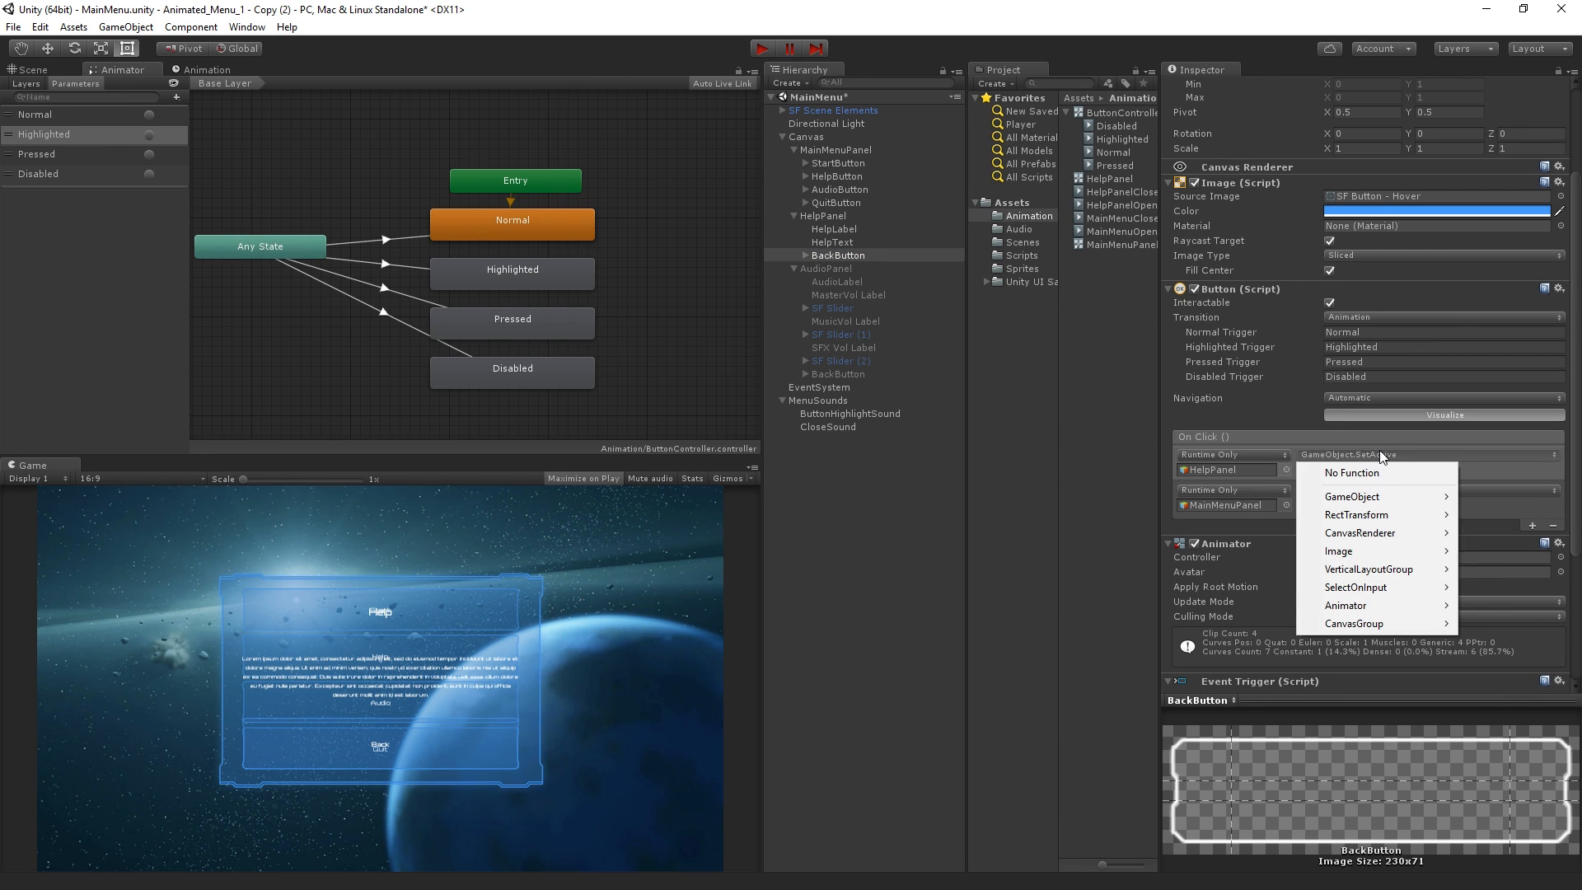
{"action": "mouse_move", "coordinate": [1365, 605]}
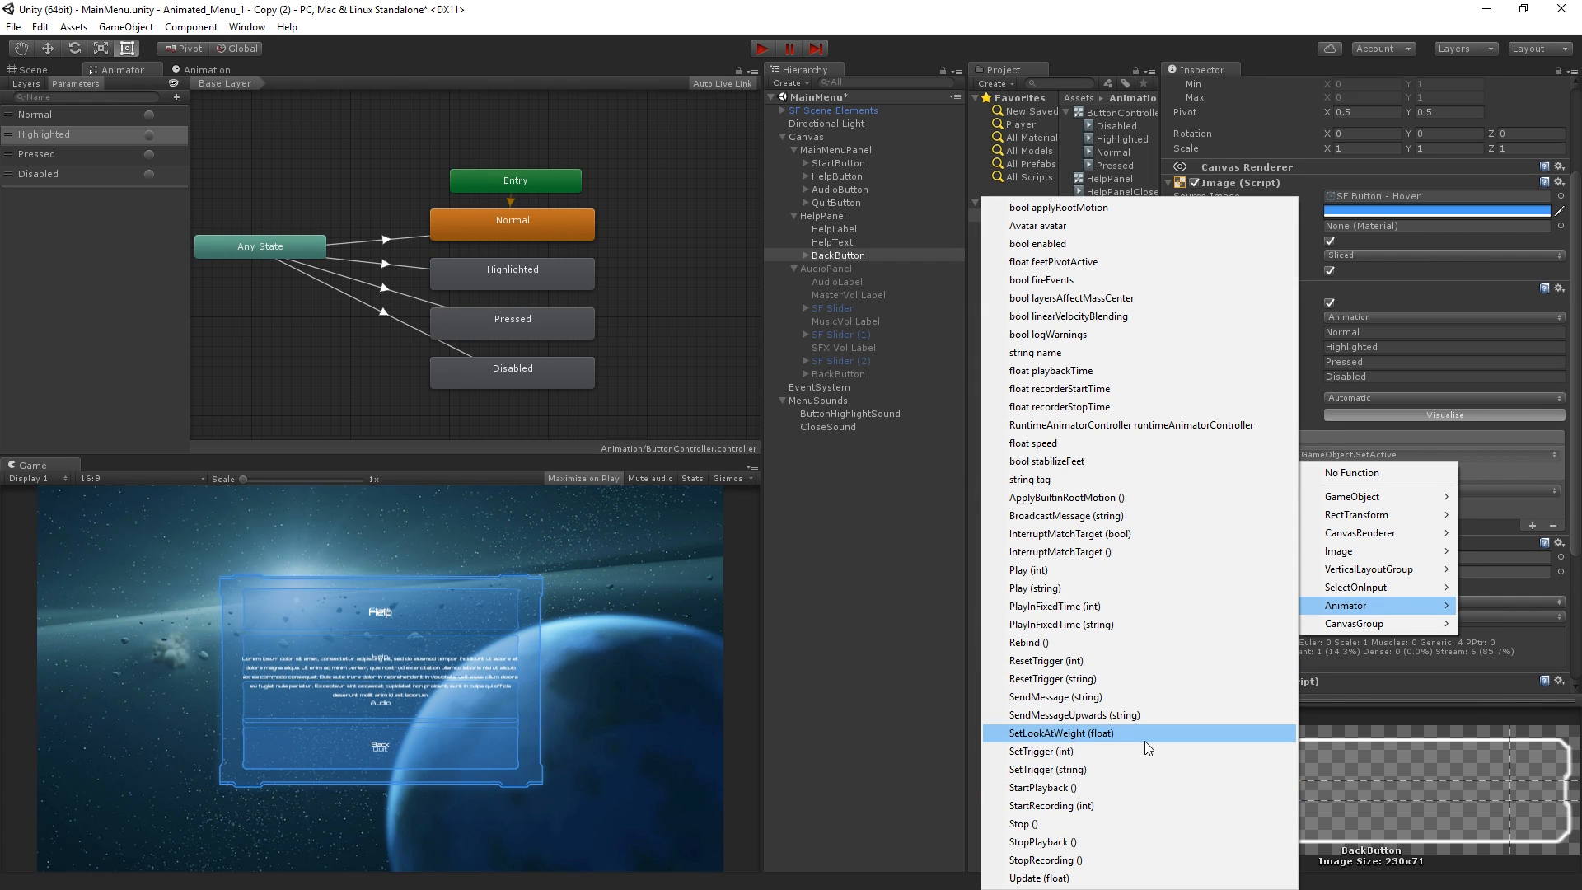
{"action": "left_click", "coordinate": [1139, 768]}
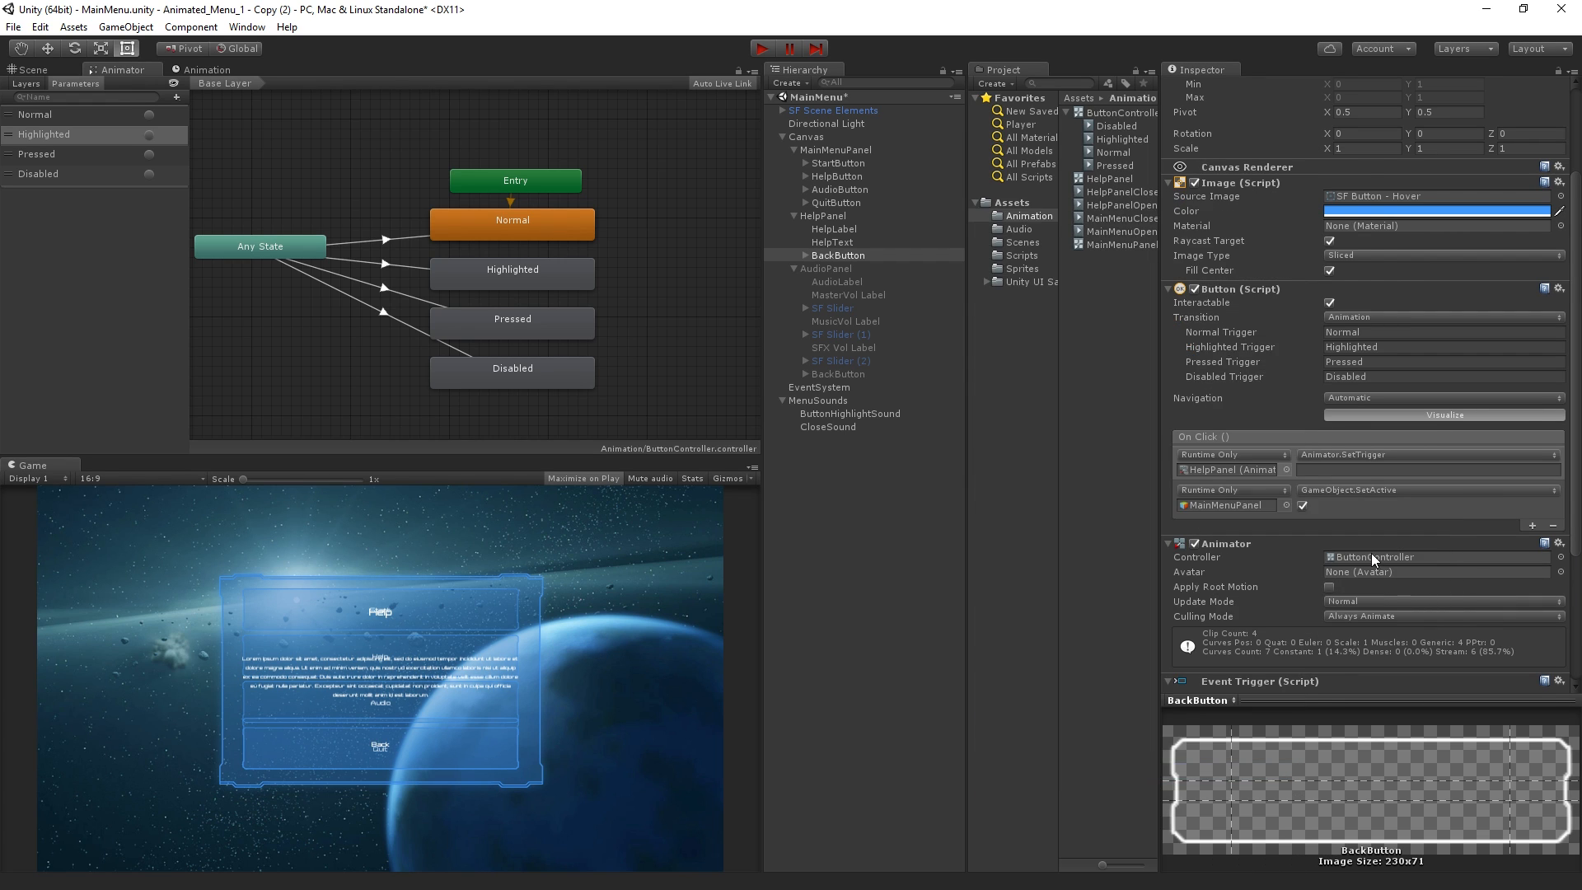
{"action": "left_click", "coordinate": [1377, 457]}
{"action": "left_click", "coordinate": [1471, 467]}
{"action": "type", "text": "Close"}
Change the BackButton's MainMenuPanel On Click event to Animator SetTrigger (string) with the trigger name Open
{"action": "left_click", "coordinate": [1394, 492]}
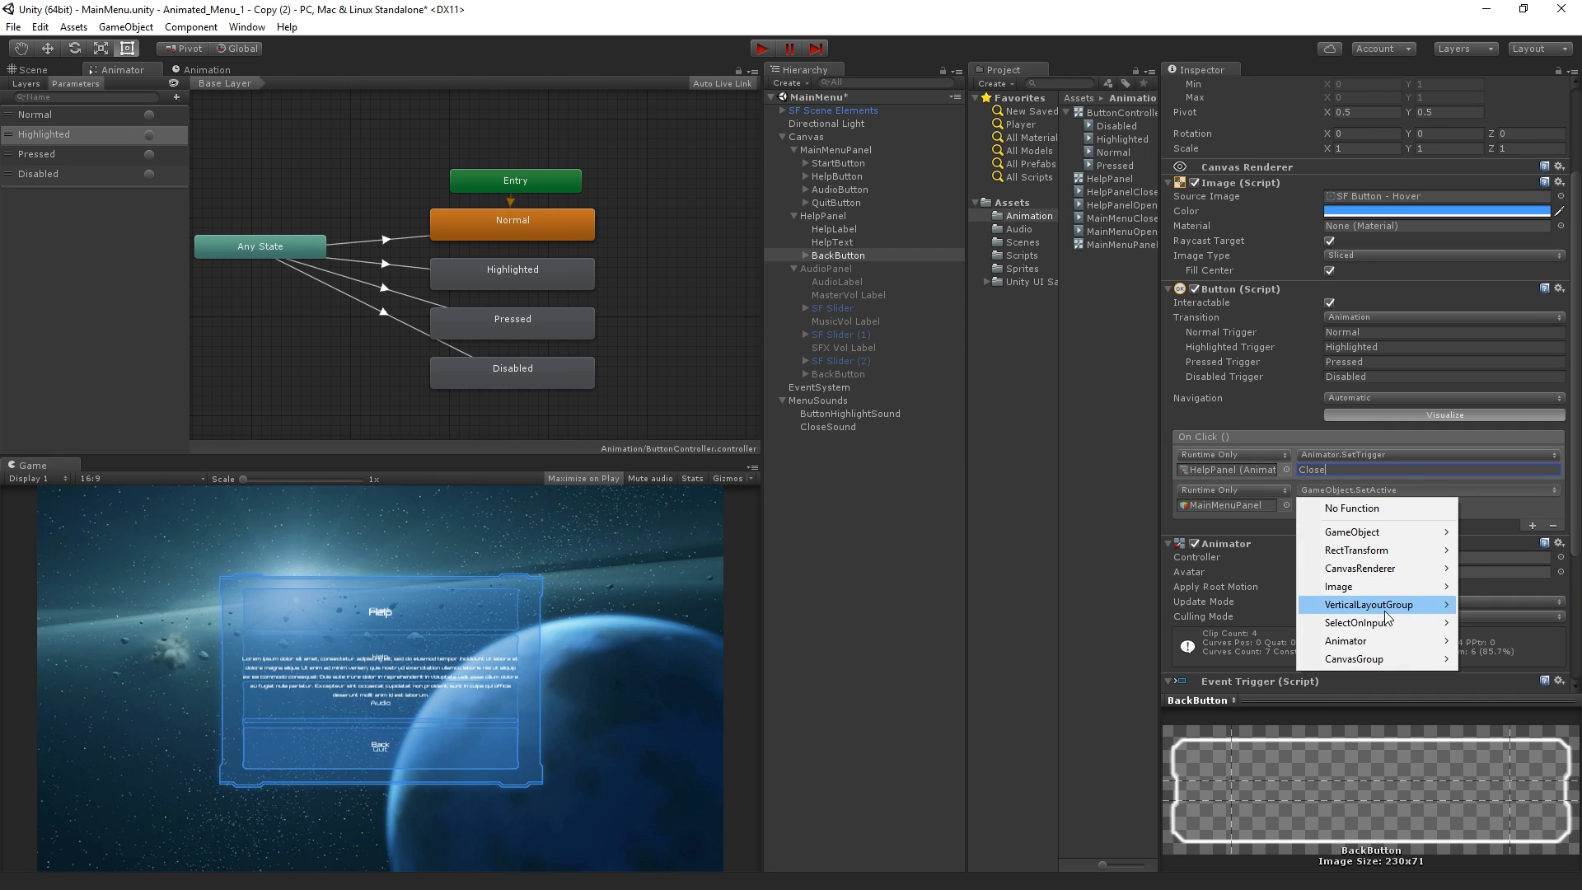
{"action": "mouse_move", "coordinate": [1362, 641]}
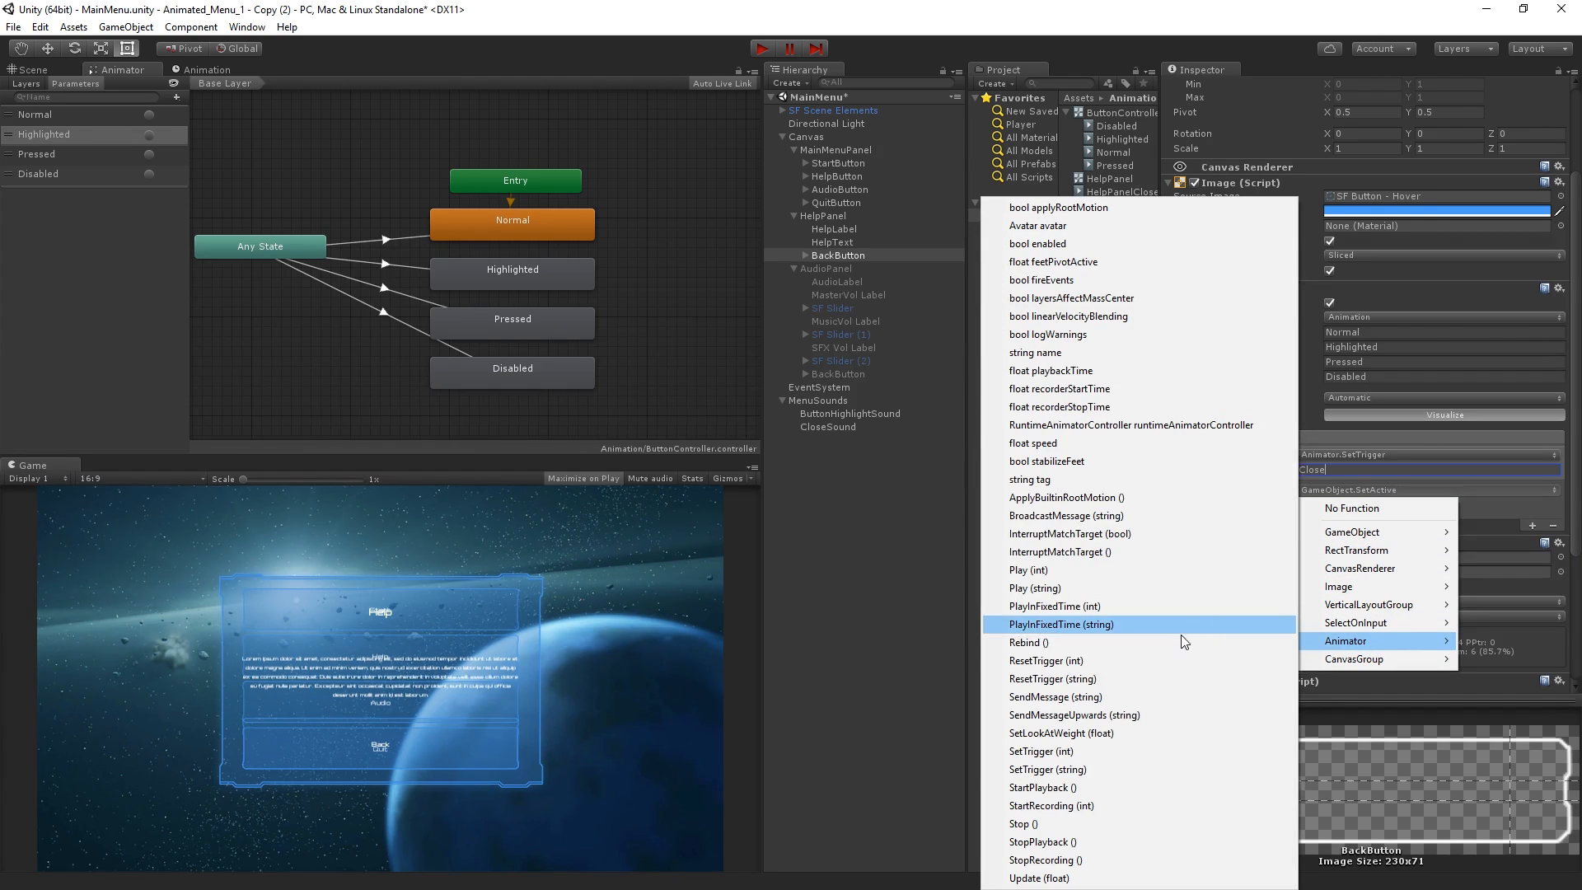
{"action": "left_click", "coordinate": [1129, 770]}
{"action": "left_click", "coordinate": [1352, 506]}
{"action": "type", "text": "Open"}
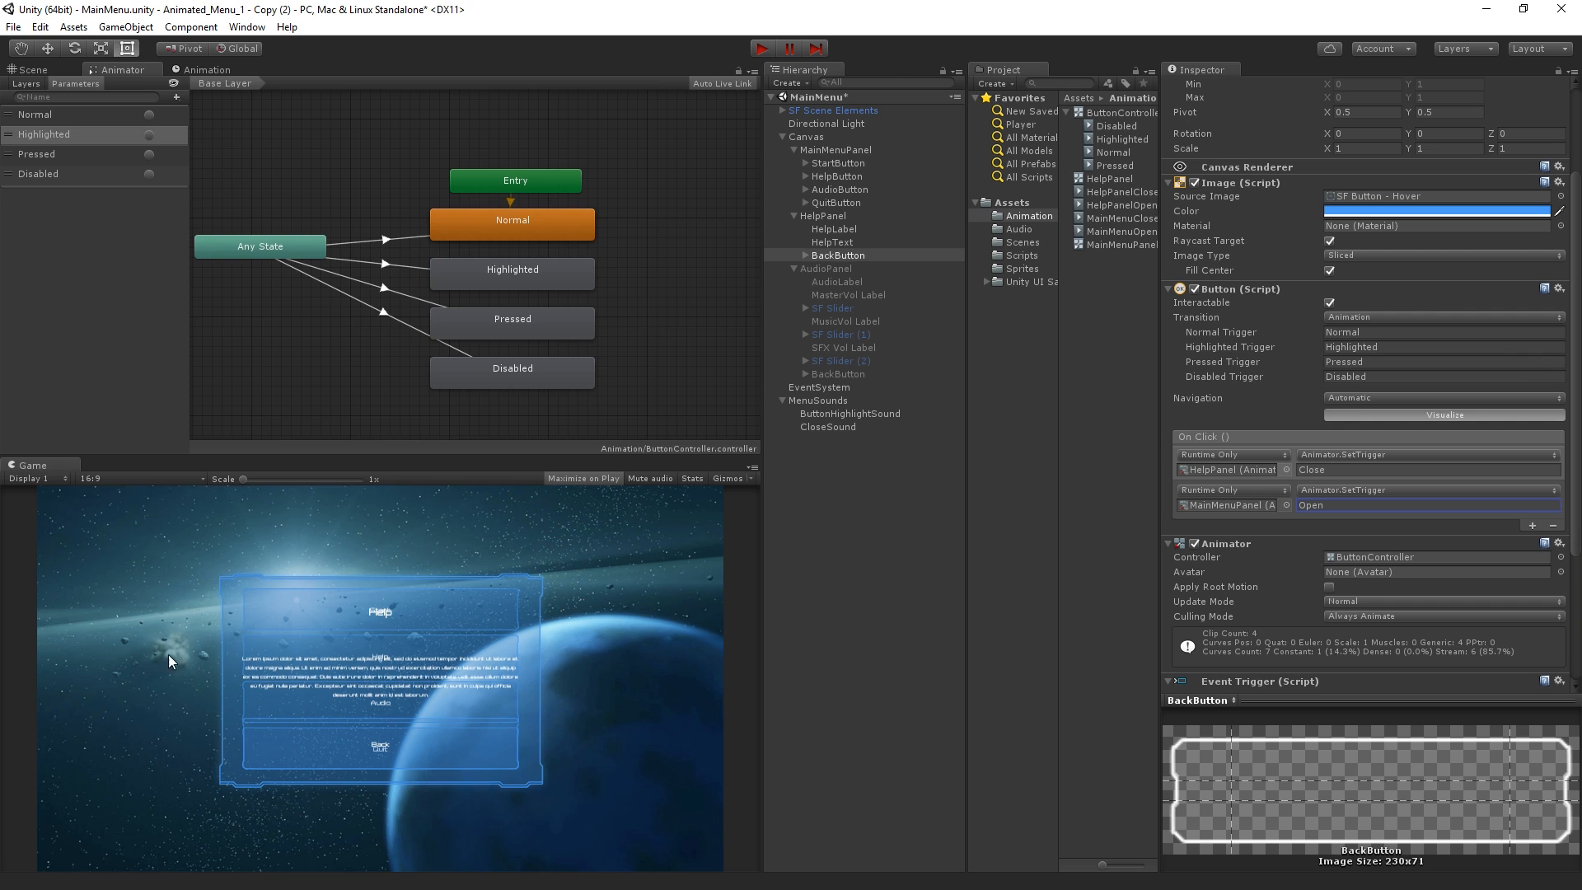
Select HelpPanel, show its HelpPanelClose animation timeline and switch off record mode
{"action": "left_click", "coordinate": [828, 217]}
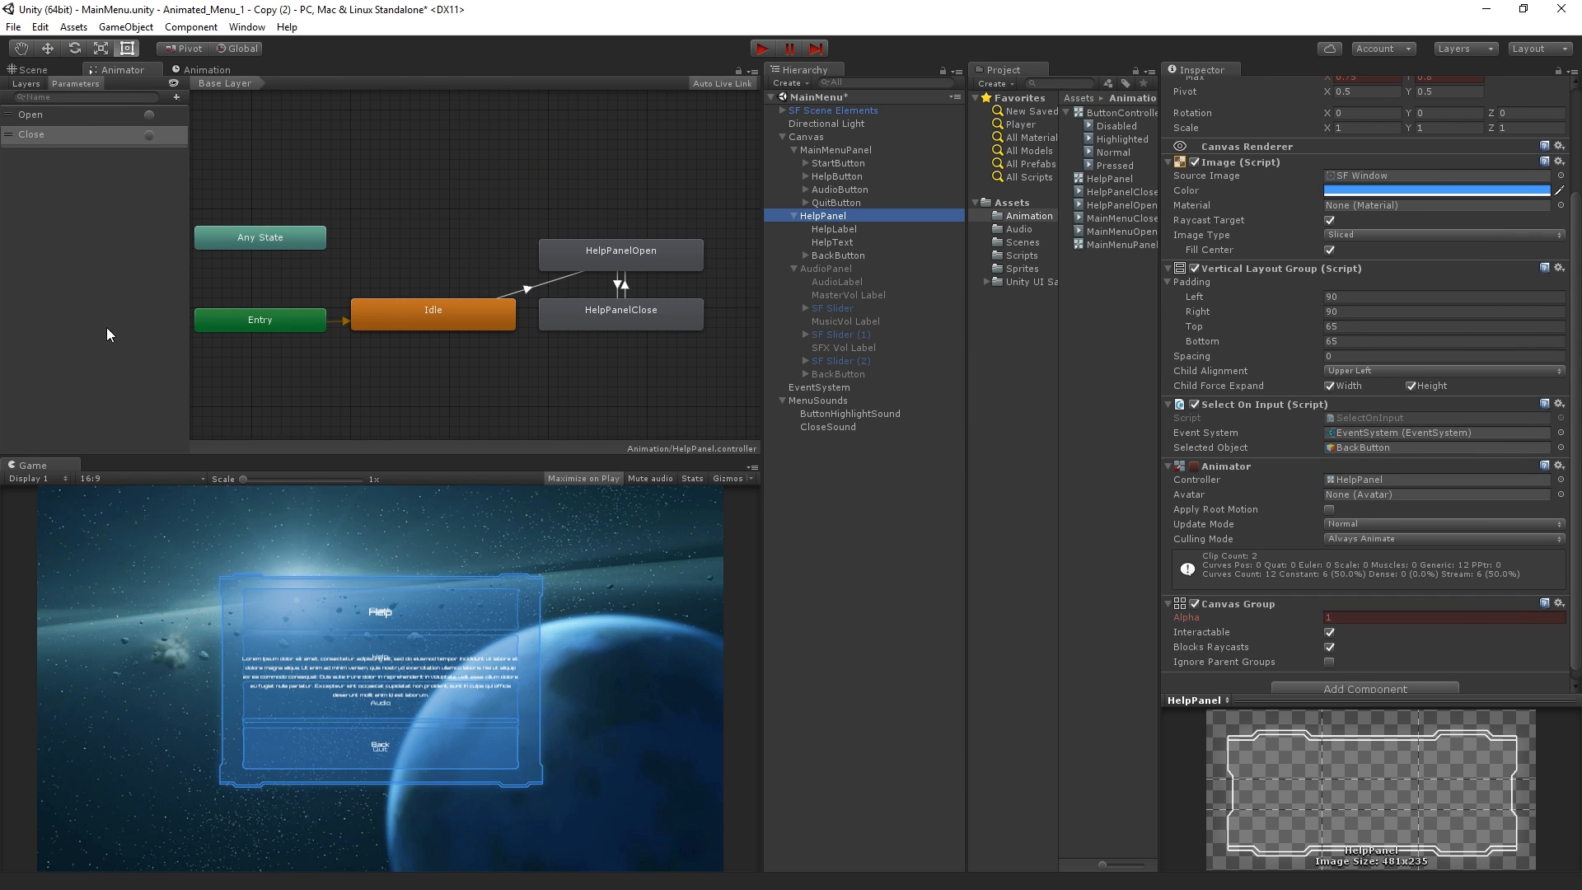
{"action": "left_click", "coordinate": [210, 69]}
{"action": "left_click", "coordinate": [236, 49]}
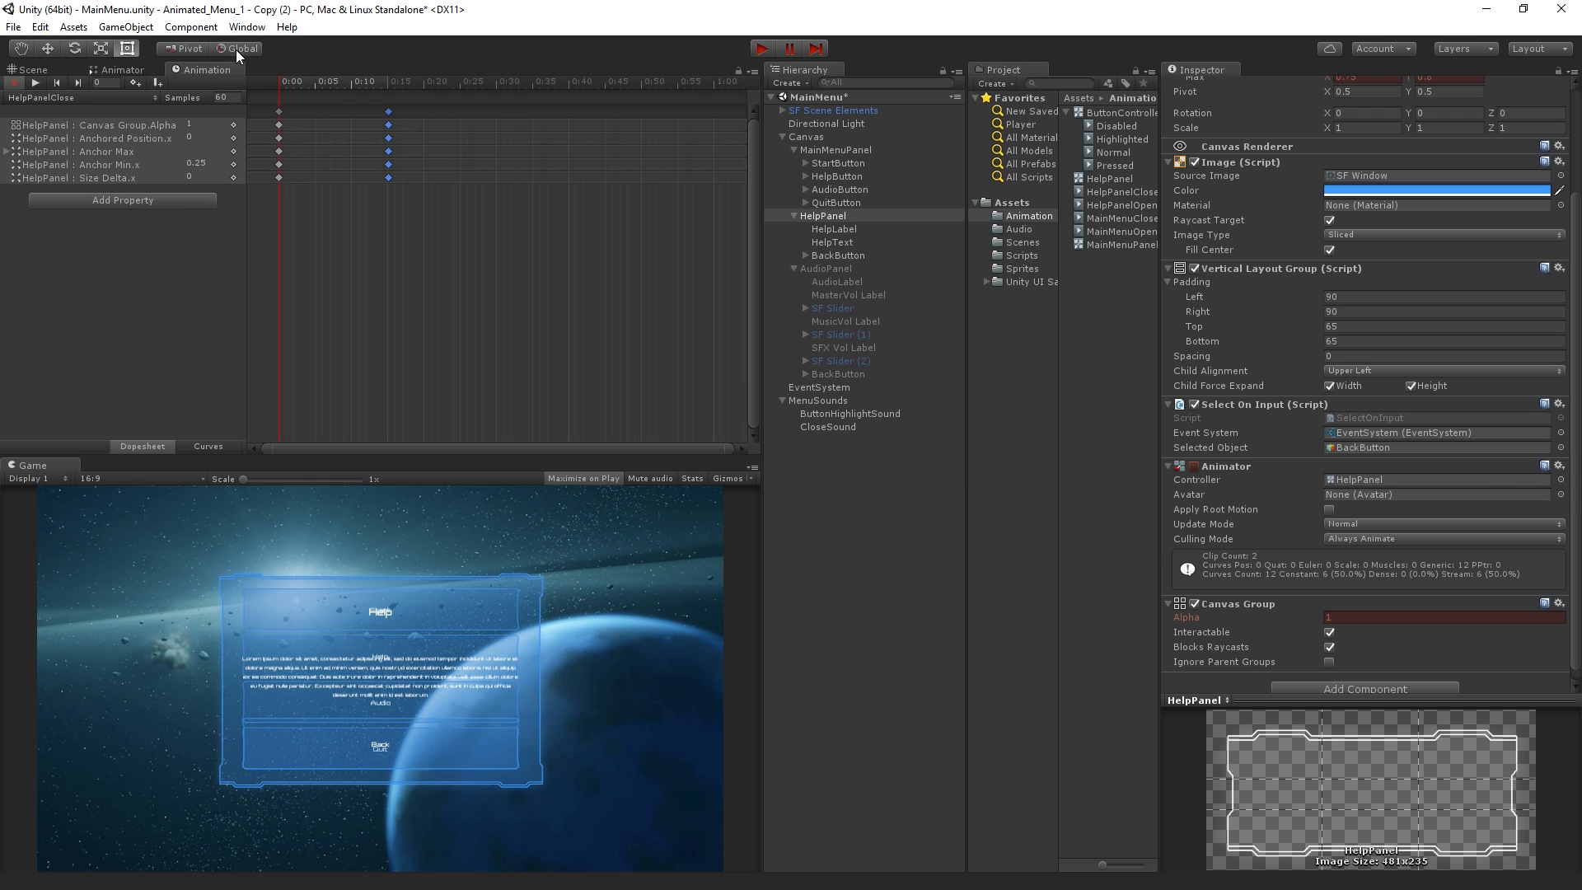
{"action": "left_click", "coordinate": [12, 80]}
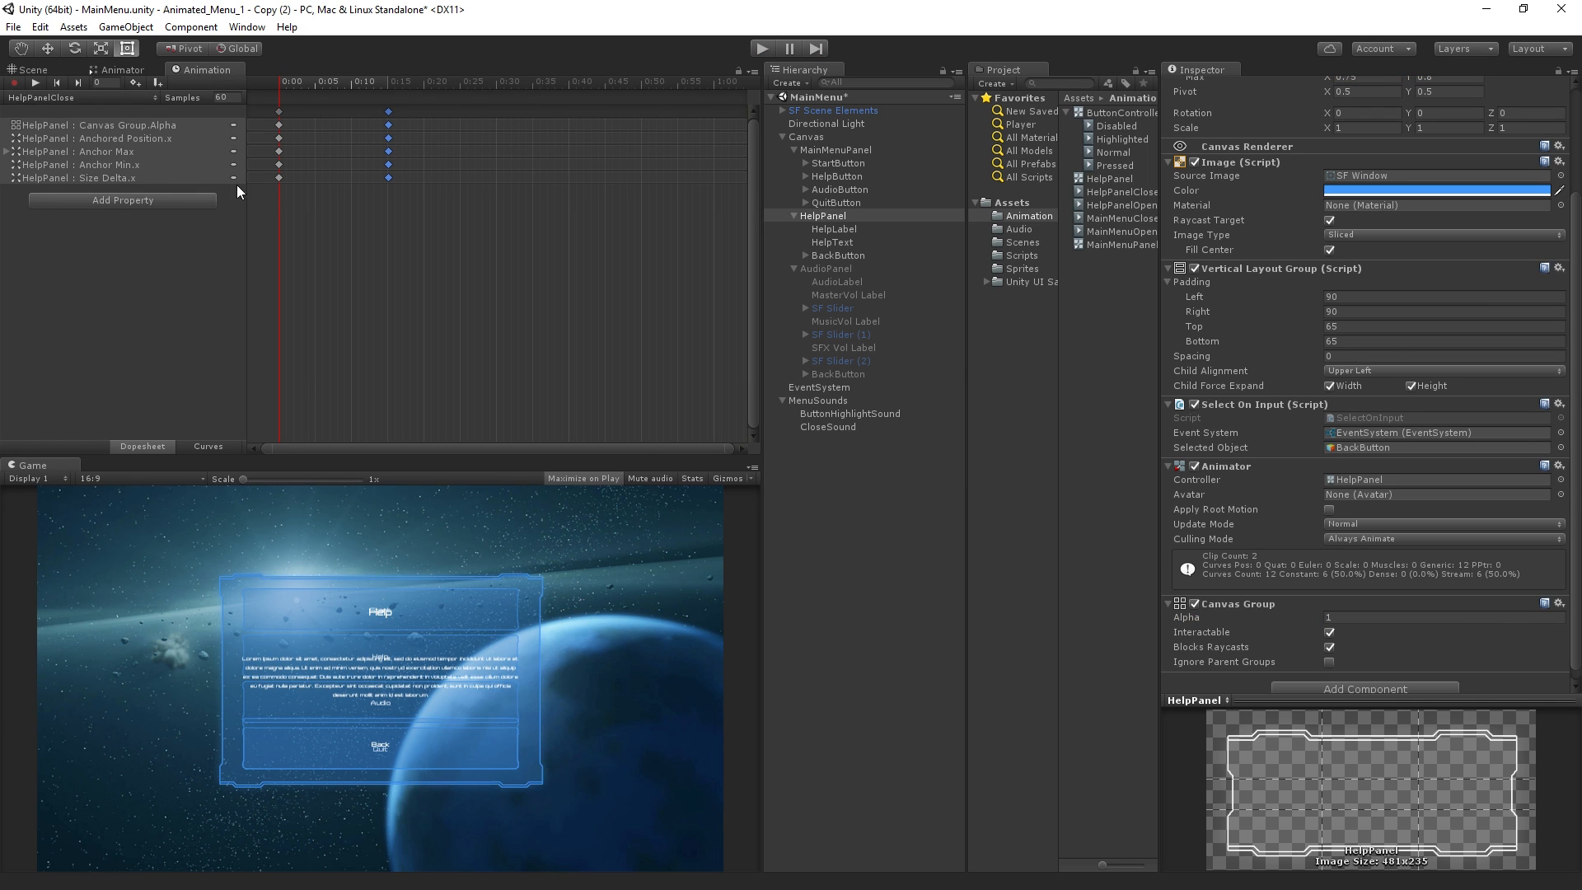
Set HelpPanel's anchor Min X and Max X to 1, and its Pos X and Width to 0
{"action": "left_click", "coordinate": [812, 219]}
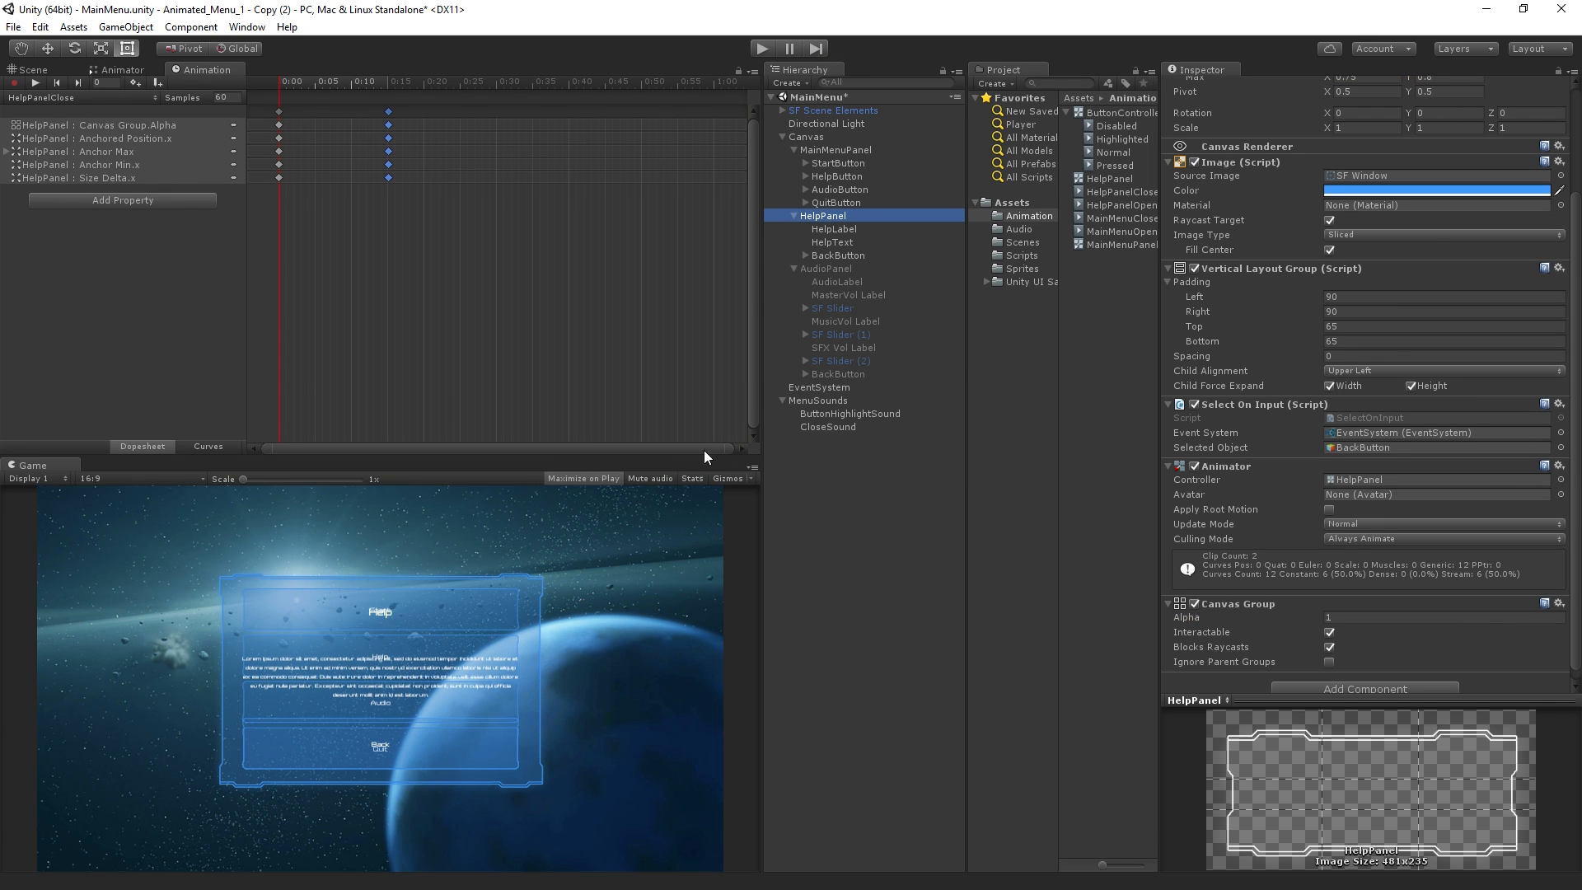
{"action": "scroll", "coordinate": [1301, 234], "scroll_direction": "up", "scroll_amount": 5}
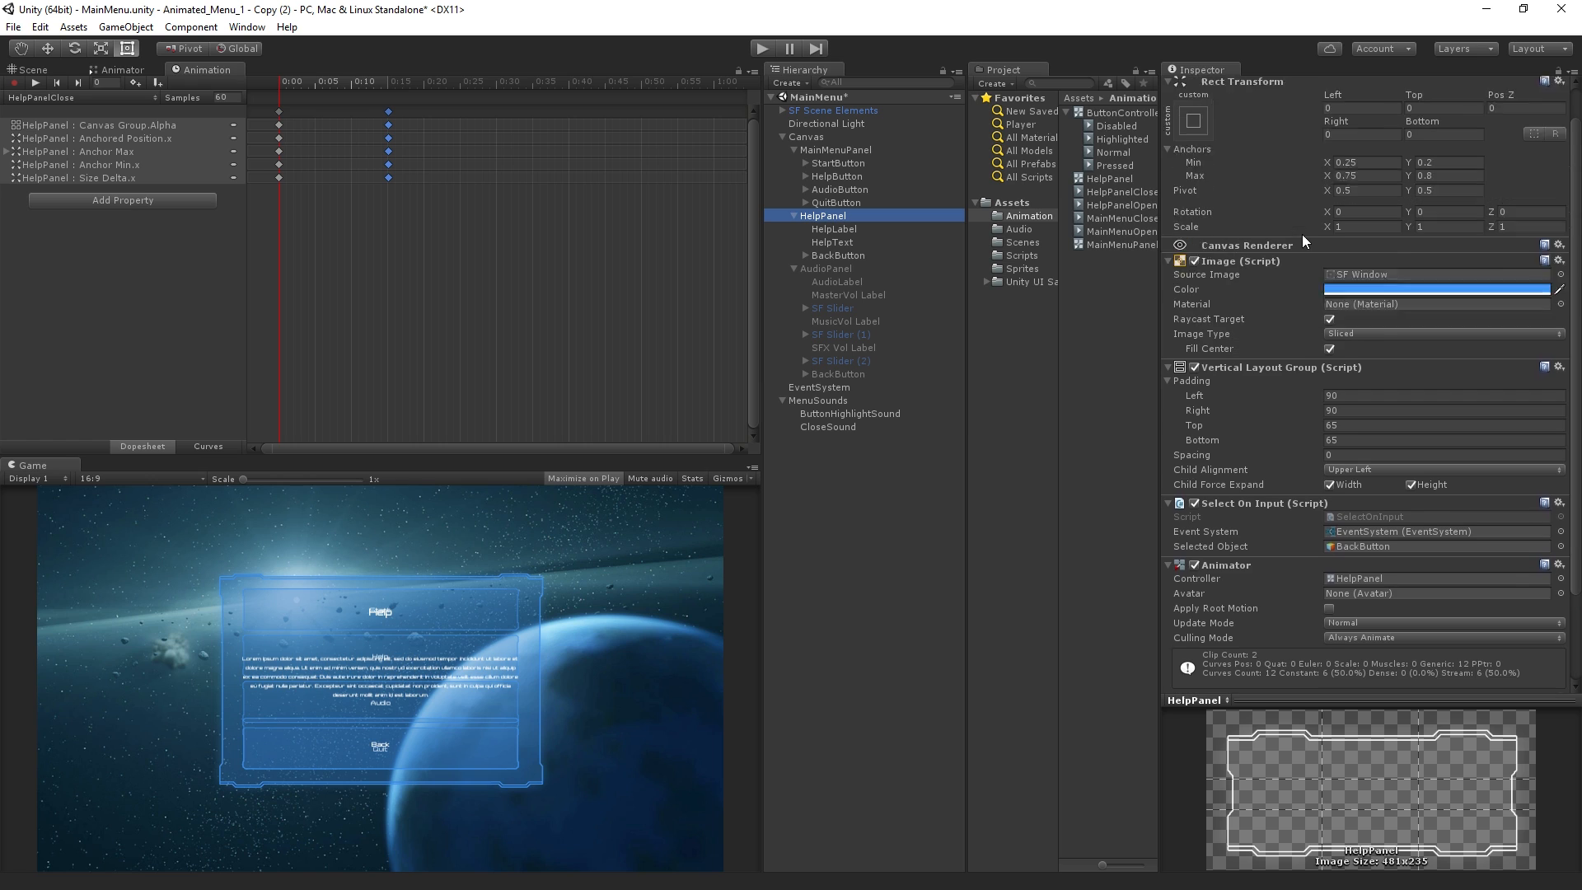
{"action": "left_click", "coordinate": [1368, 198]}
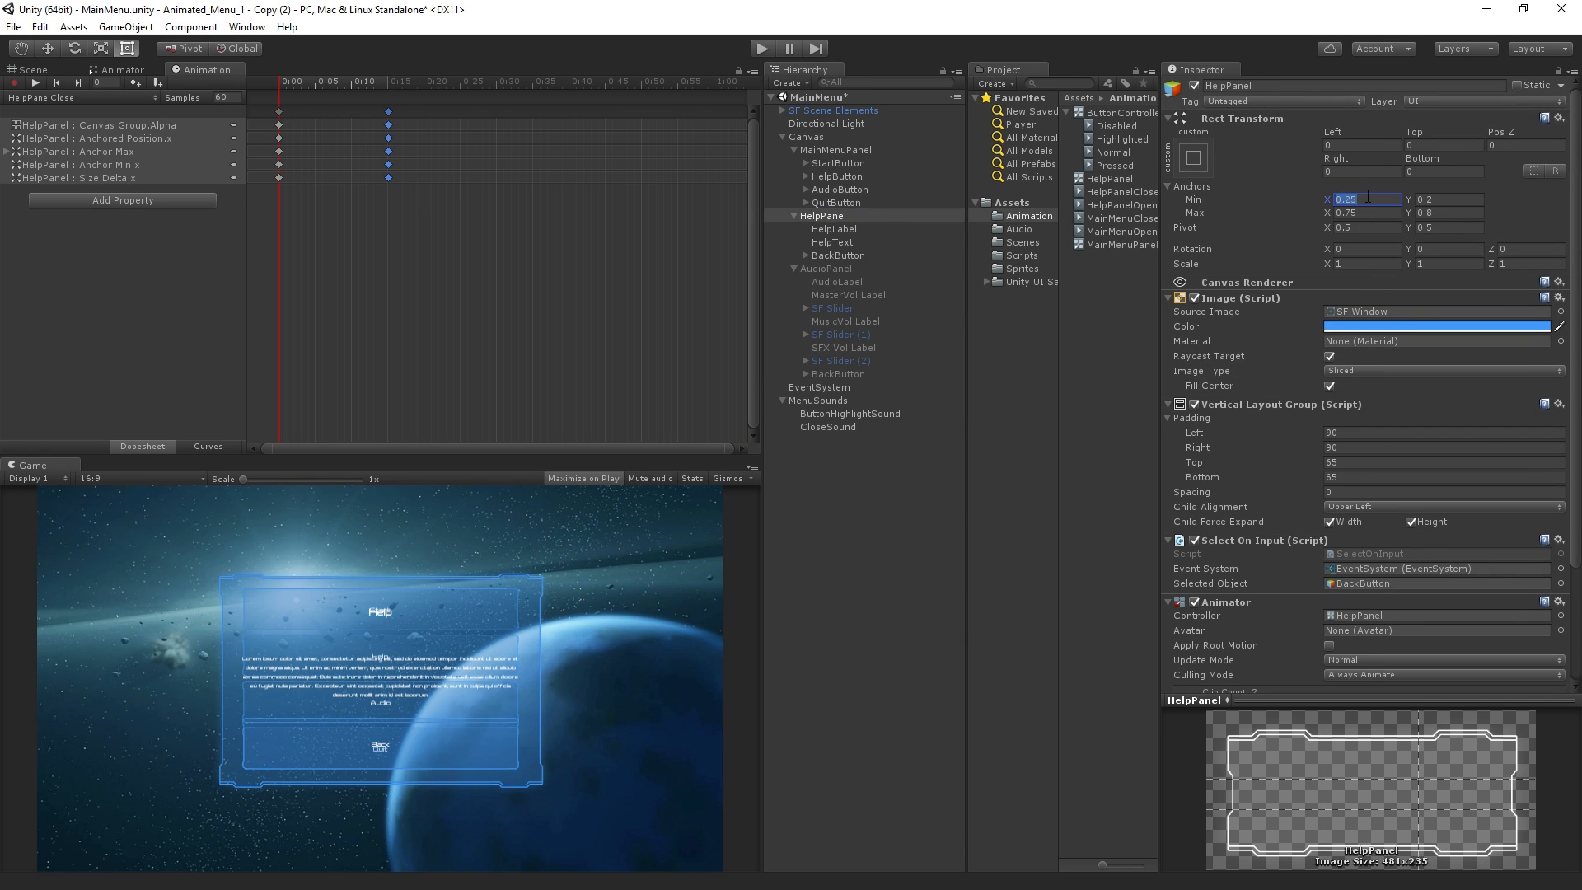
{"action": "type", "text": "1"}
{"action": "key", "text": "Tab"}
{"action": "key", "text": "Tab"}
{"action": "type", "text": "1"}
{"action": "left_click", "coordinate": [1359, 145]}
{"action": "type", "text": "0"}
{"action": "key", "text": "Tab"}
{"action": "key", "text": "Tab"}
{"action": "type", "text": "0"}
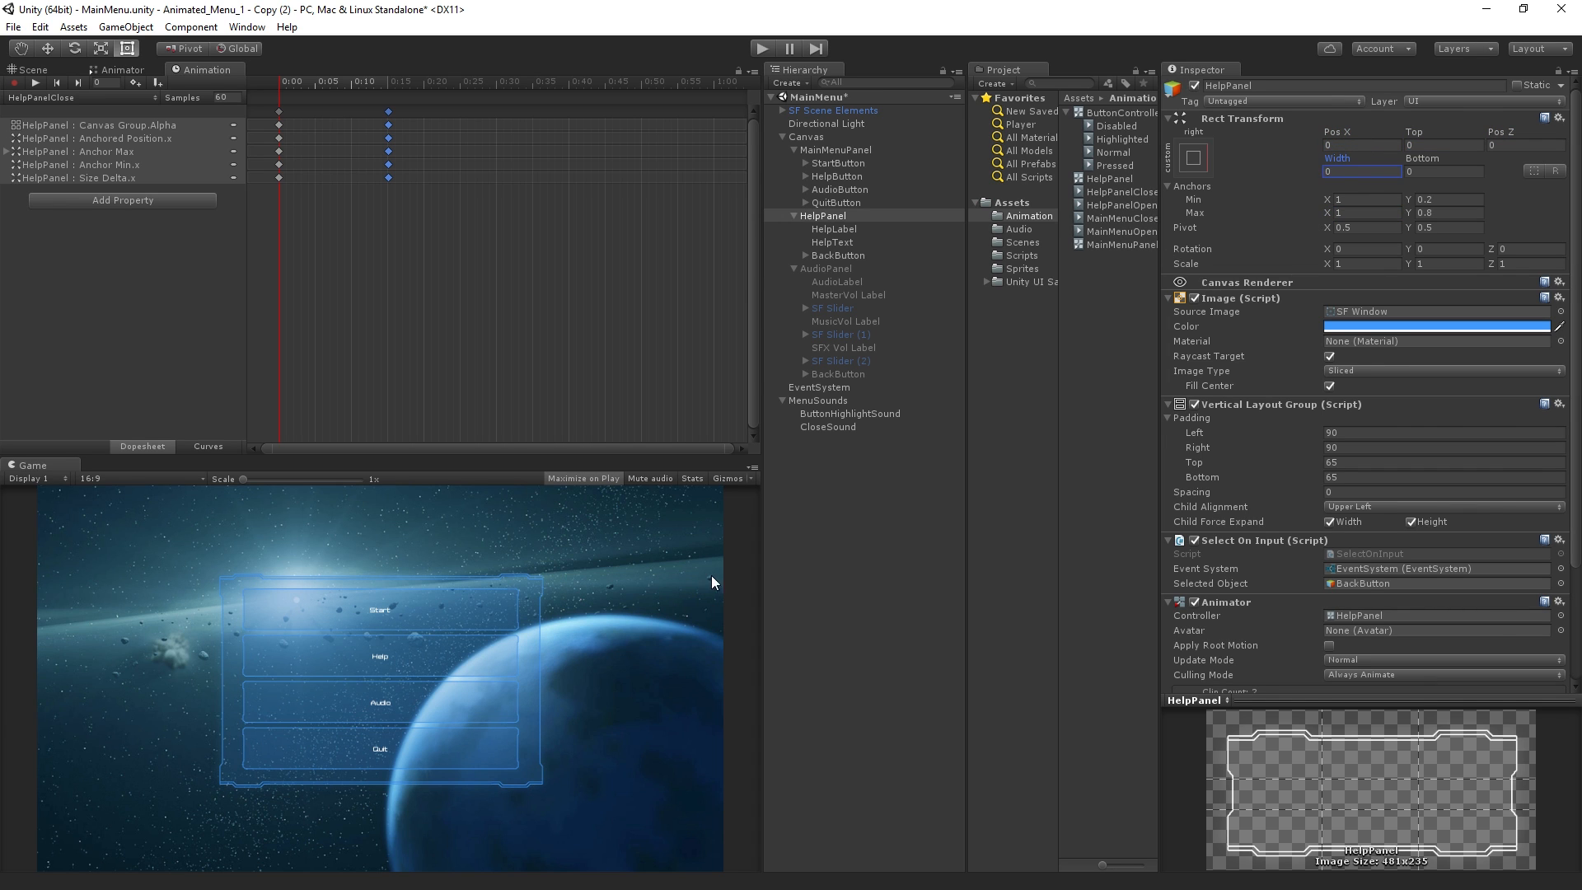
Scrub the HelpPanelClose timeline to its first frame to compare the panel's position, and leave record mode
{"action": "mouse_move", "coordinate": [1574, 204]}
{"action": "left_mouse_down"}
{"action": "mouse_move", "coordinate": [1577, 259]}
{"action": "mouse_move", "coordinate": [1575, 191]}
{"action": "left_mouse_up"}
{"action": "left_click", "coordinate": [284, 86]}
{"action": "left_click_drag", "start_coordinate": [318, 83], "coordinate": [230, 115]}
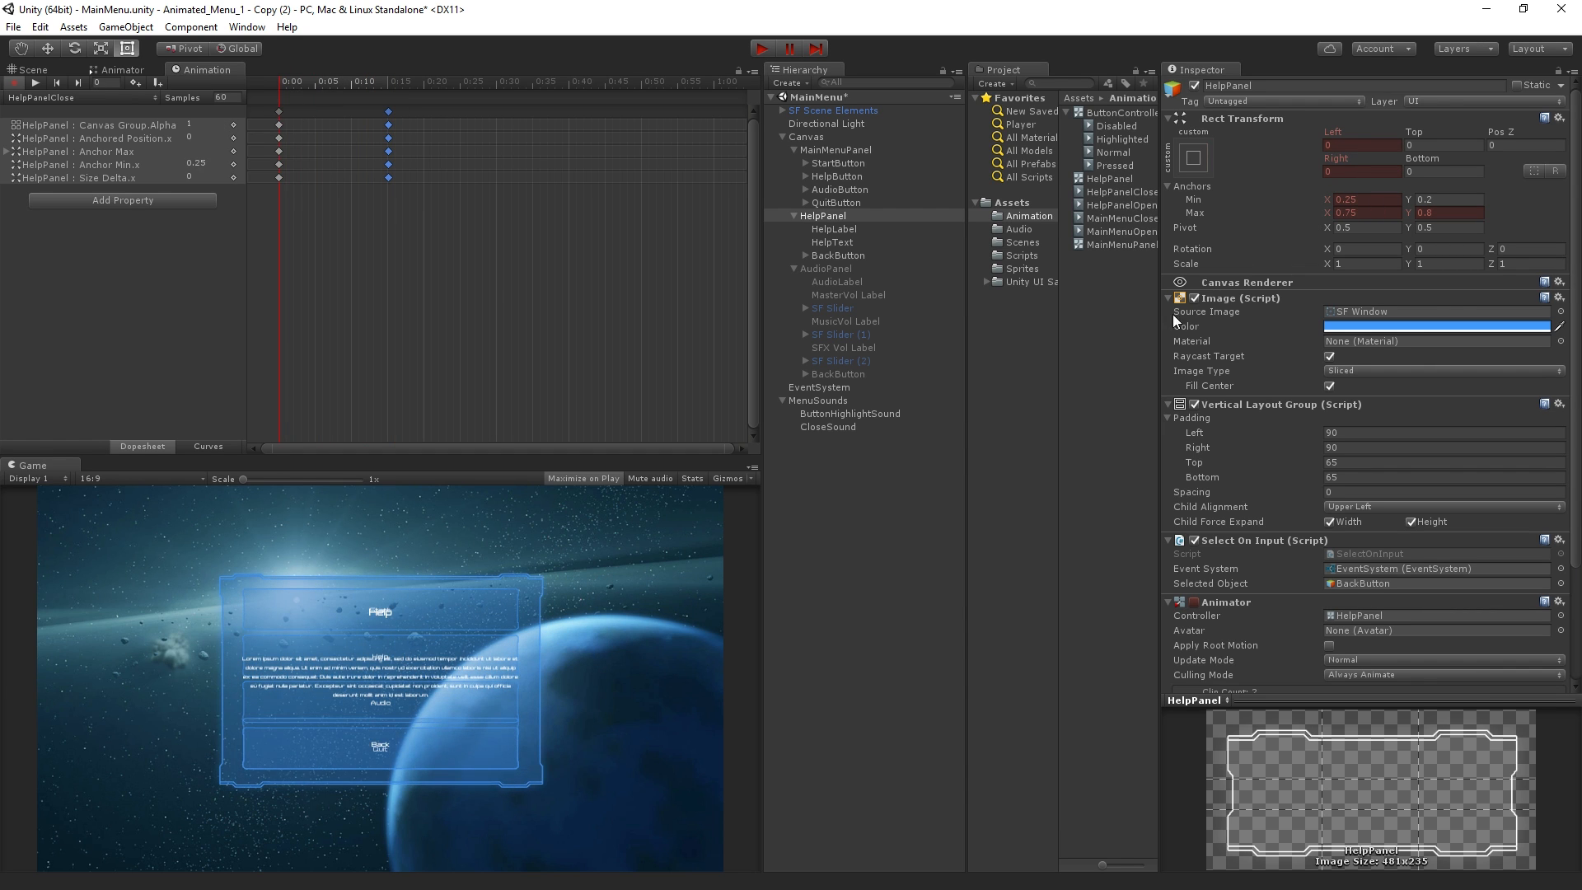
{"action": "left_click", "coordinate": [15, 83]}
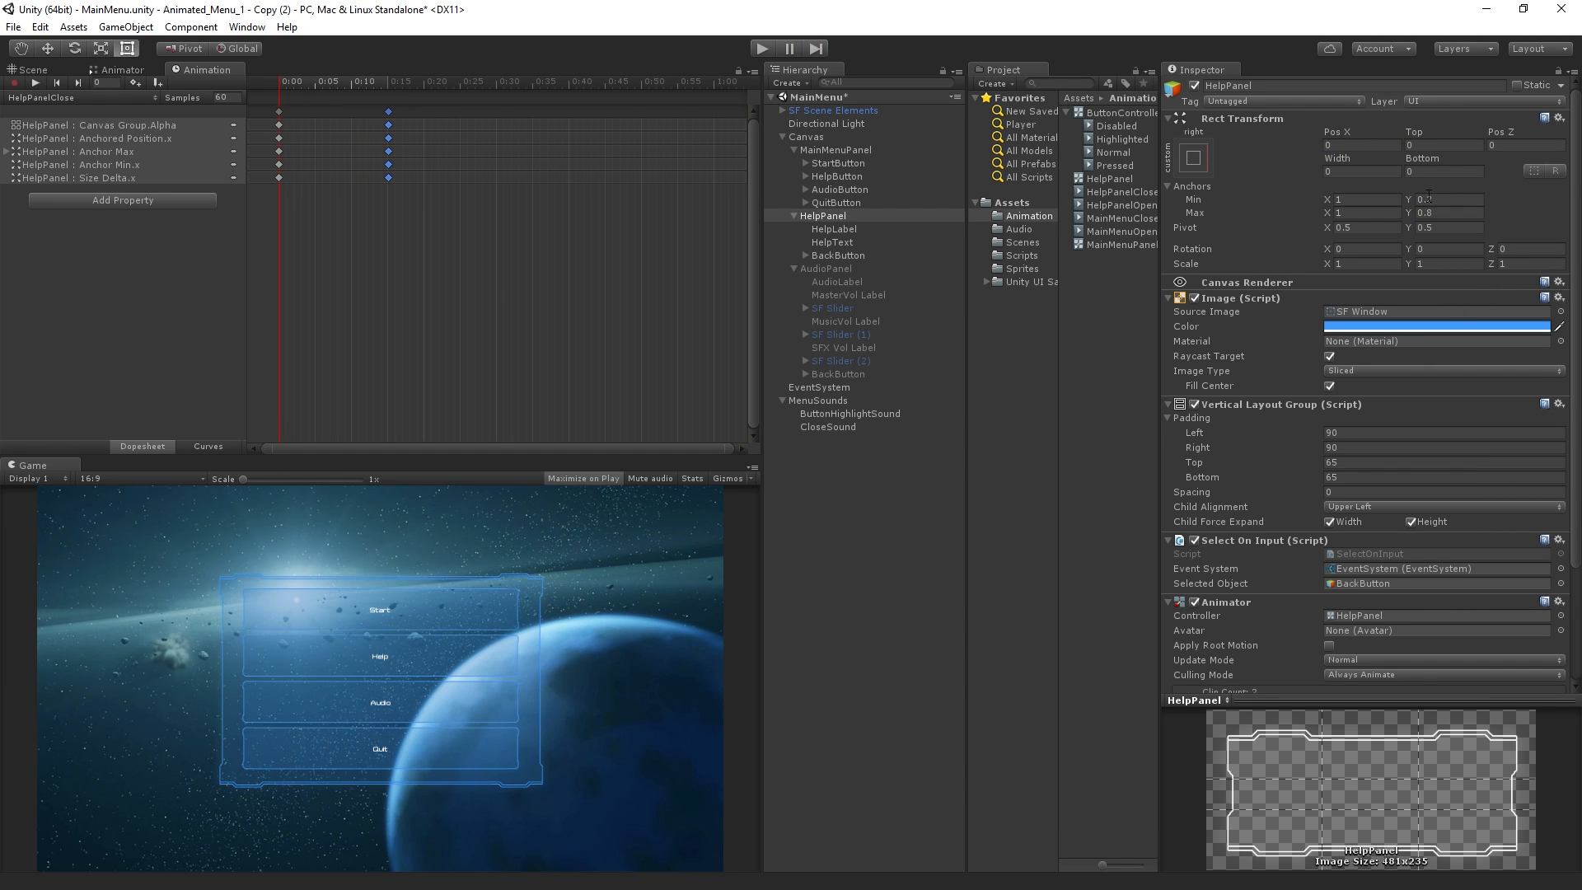
Open the HelpPanel Canvas Group's Alpha for editing, run the scene and test the Help button
{"action": "scroll", "coordinate": [1575, 180], "scroll_direction": "down", "scroll_amount": 3}
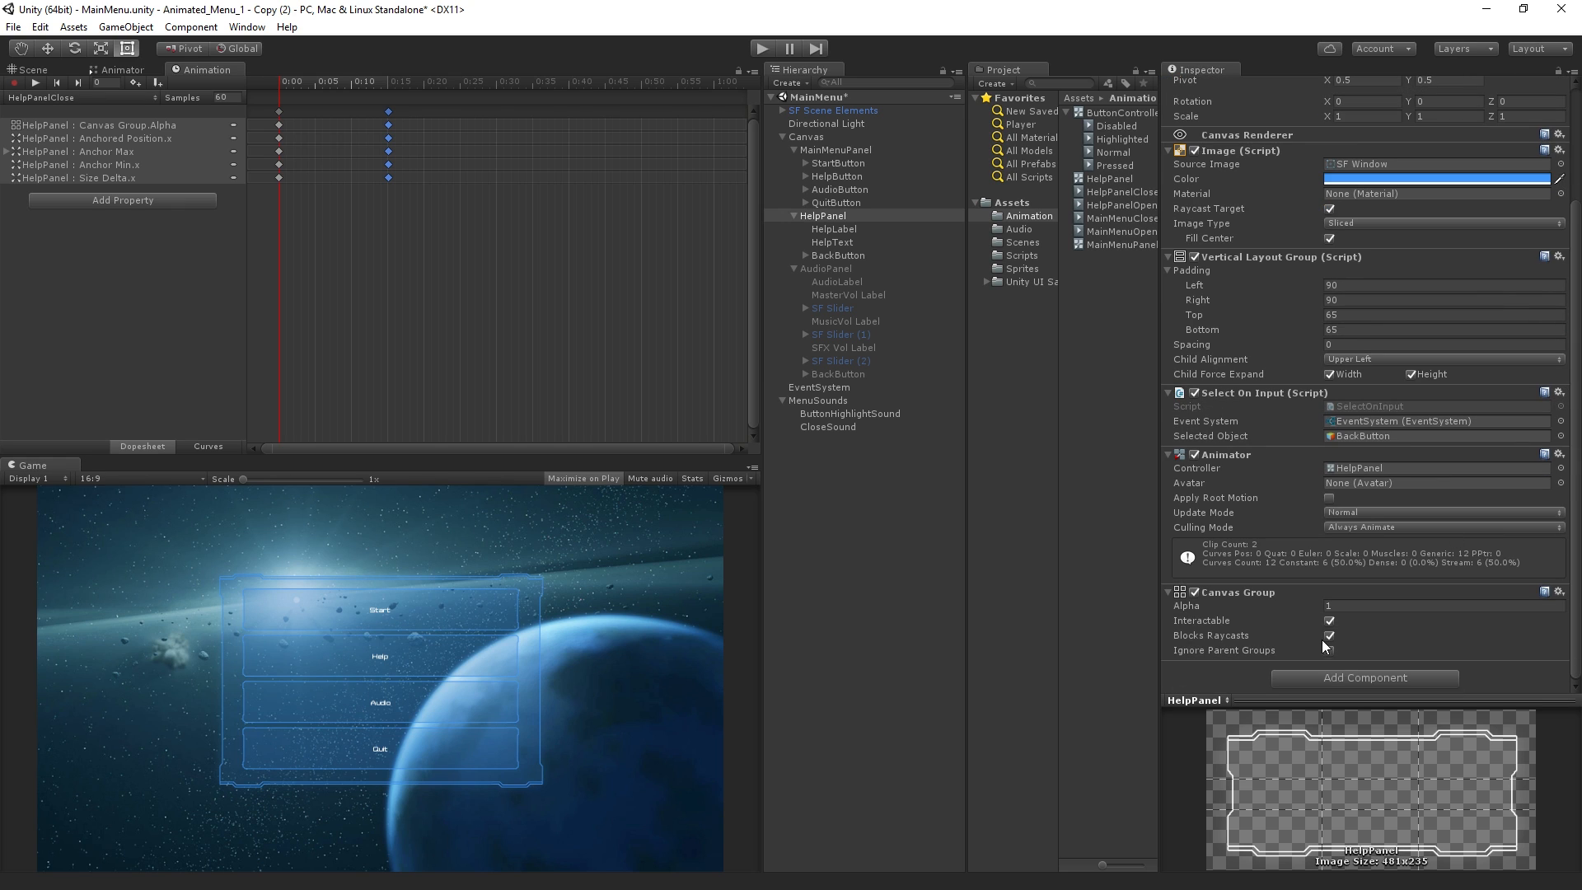
{"action": "left_click", "coordinate": [1339, 607]}
{"action": "left_click", "coordinate": [767, 52]}
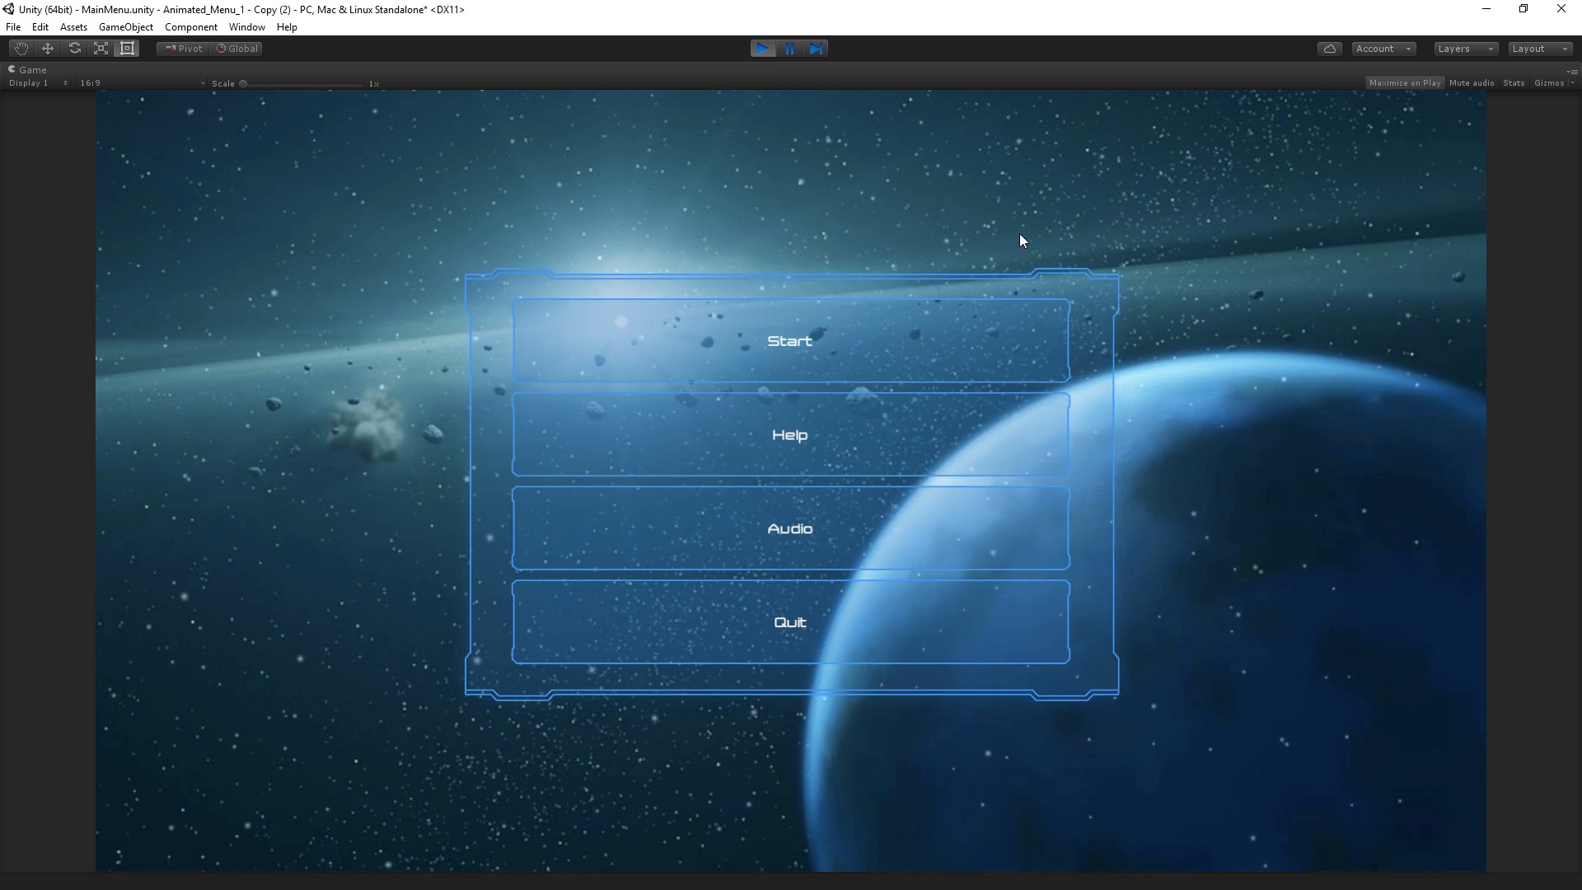
{"action": "left_click", "coordinate": [892, 457]}
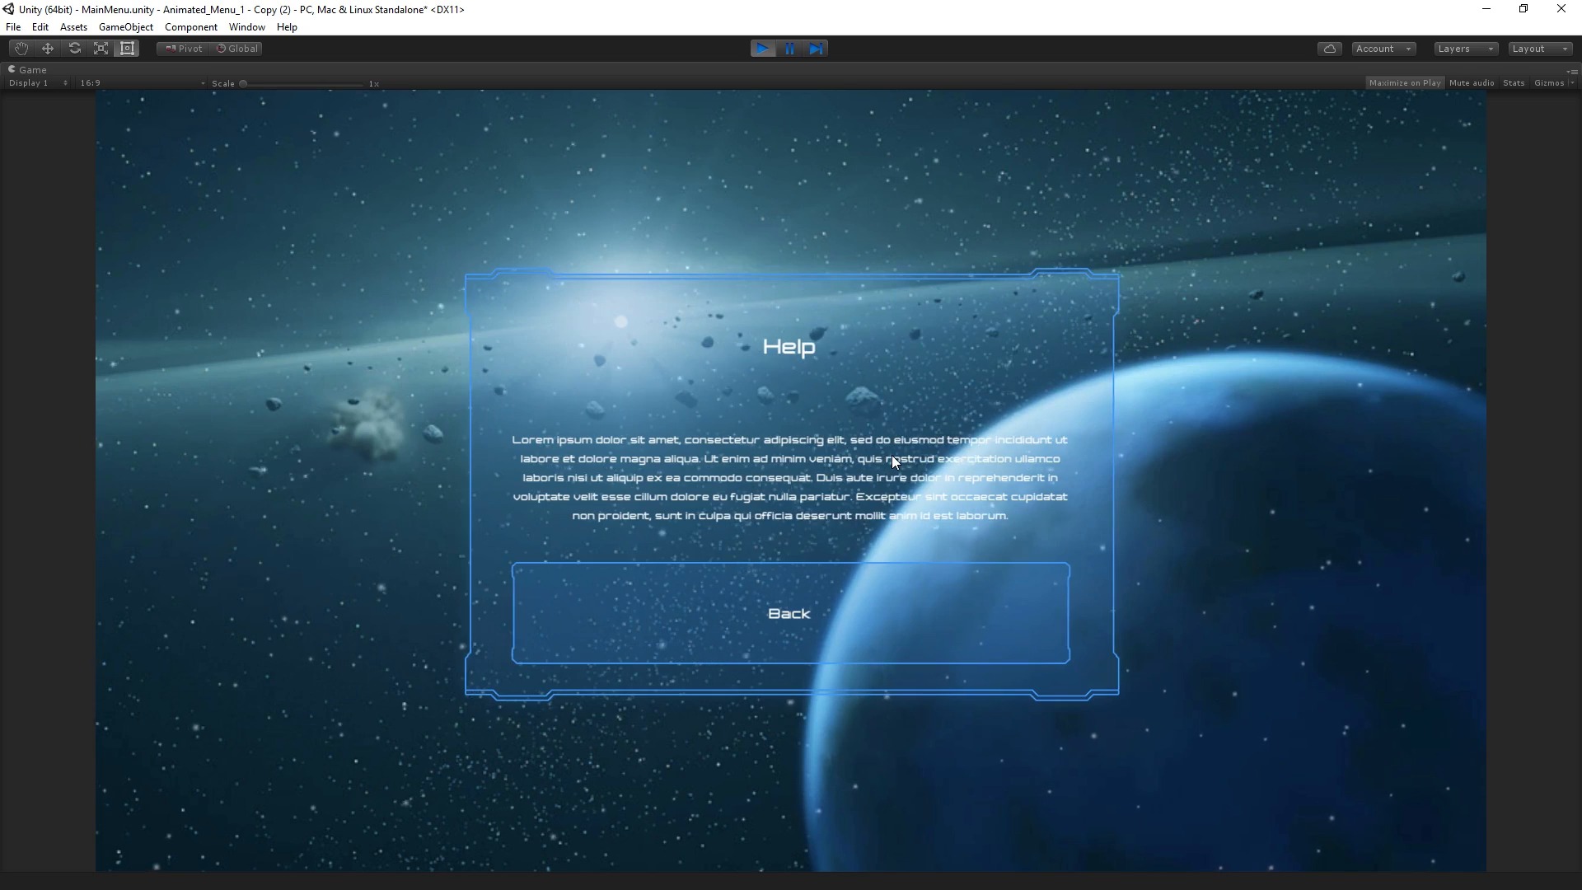
Return from the Help panel to the main menu with Back, and stop the running scene
{"action": "left_click", "coordinate": [889, 618]}
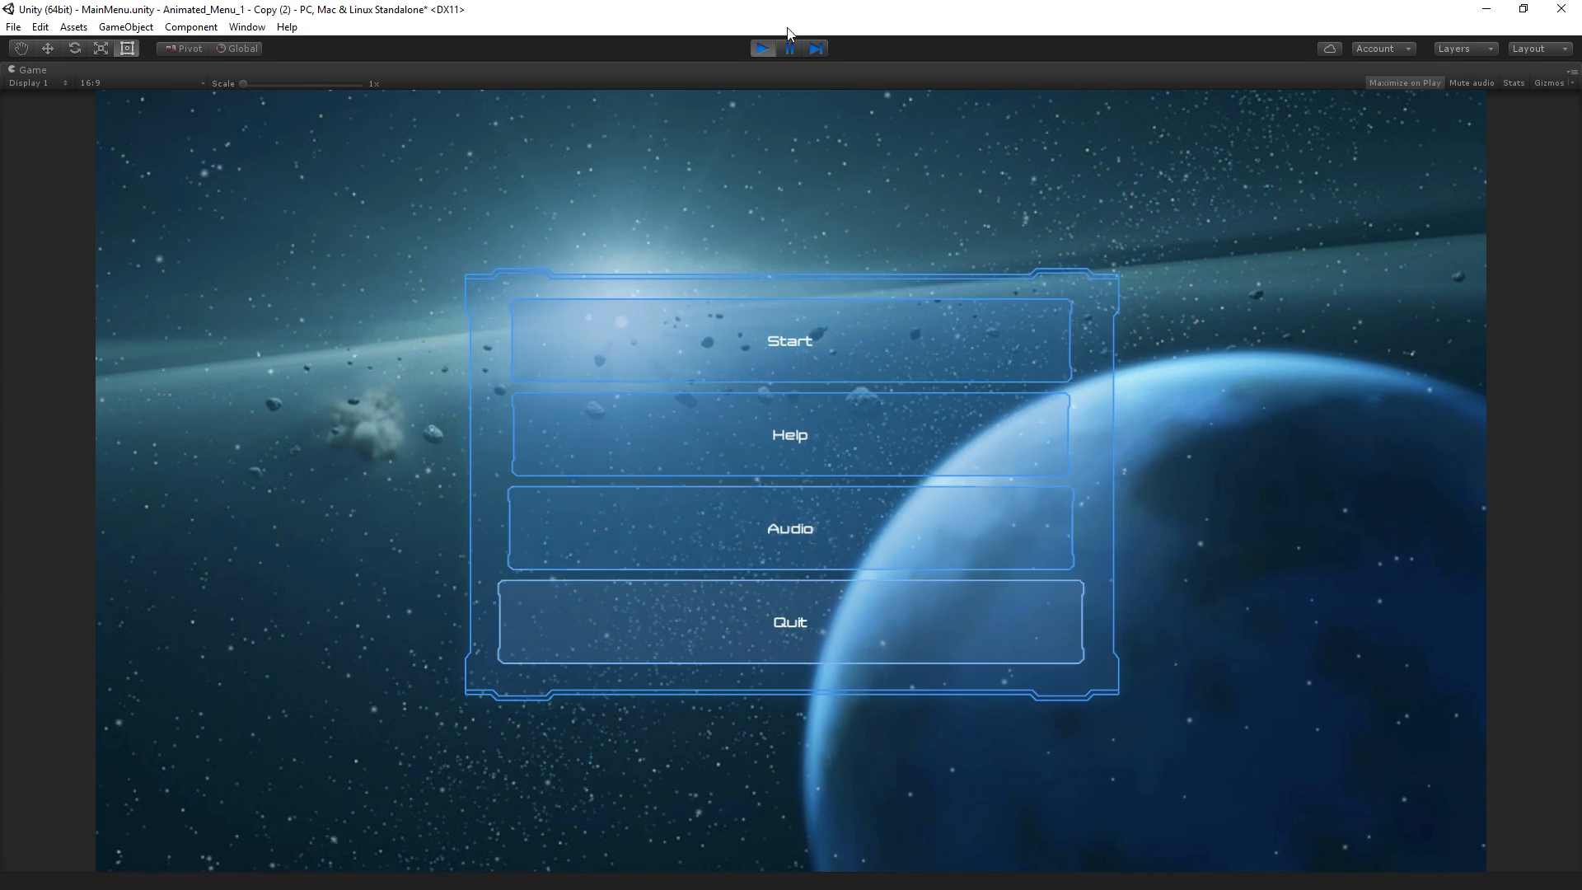
{"action": "left_click", "coordinate": [752, 49]}
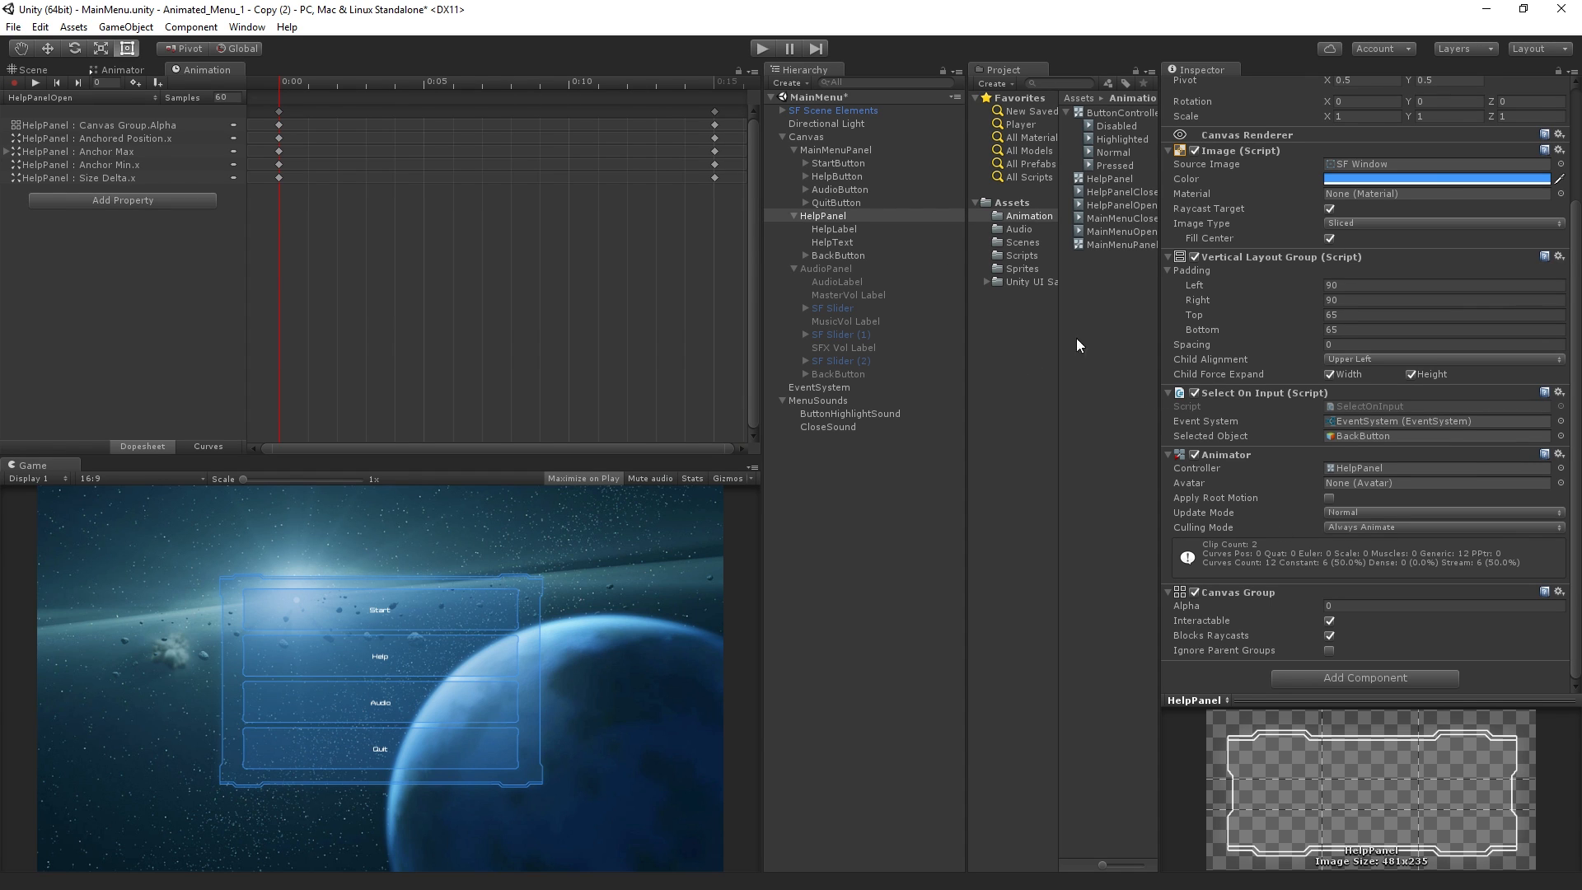
Review HelpButton's components and its On Click entries, including the CloseSound one
{"action": "left_click", "coordinate": [882, 176]}
{"action": "left_click", "coordinate": [1578, 307]}
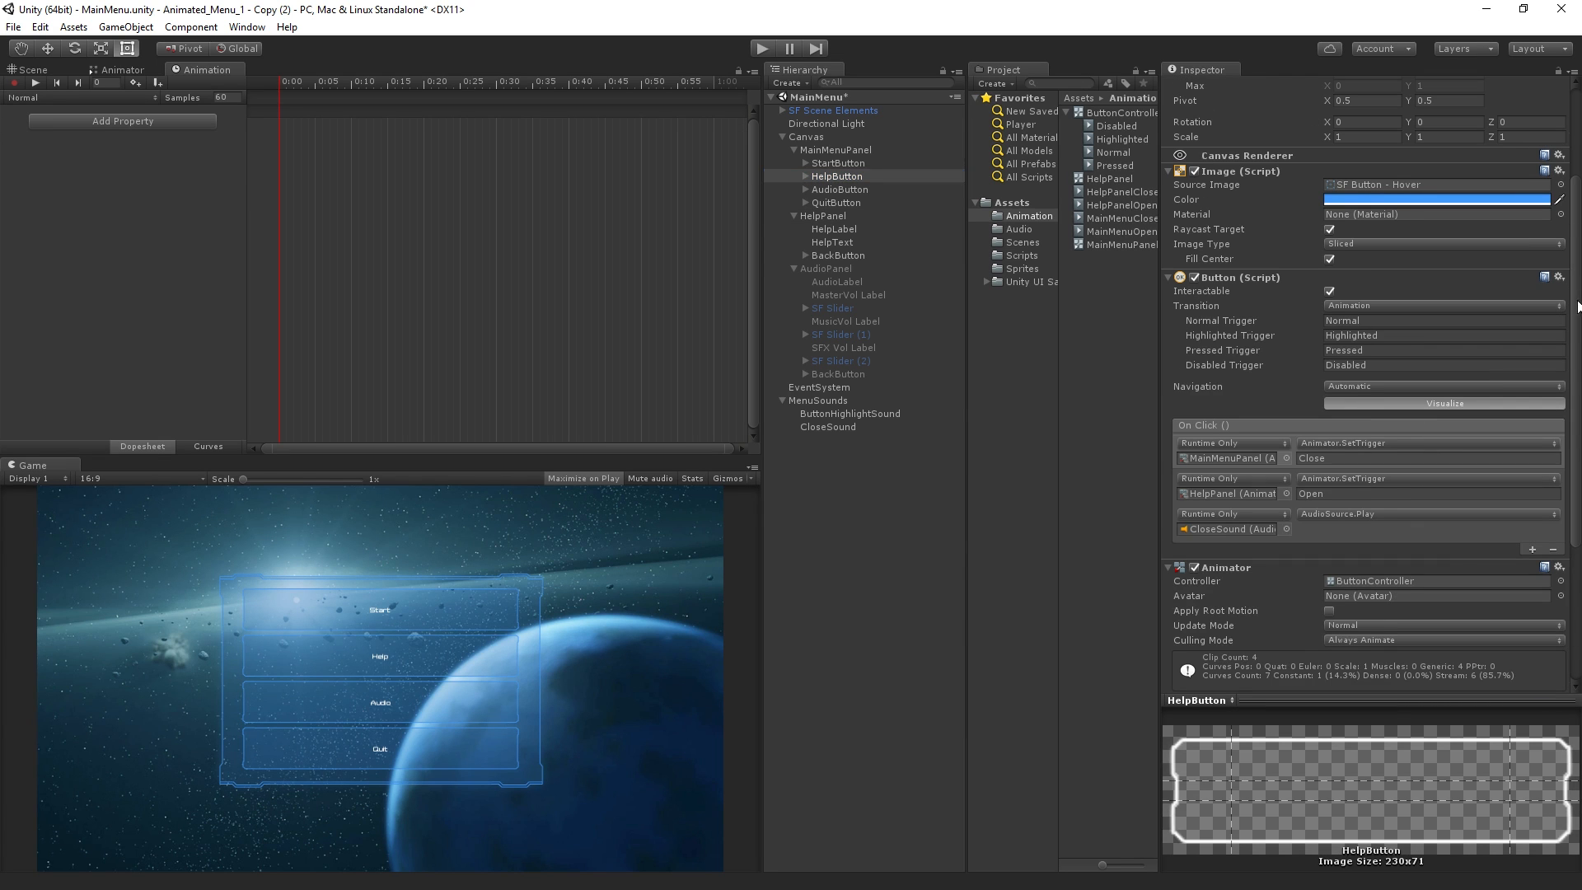
{"action": "left_click_drag", "start_coordinate": [1578, 306], "coordinate": [1552, 519]}
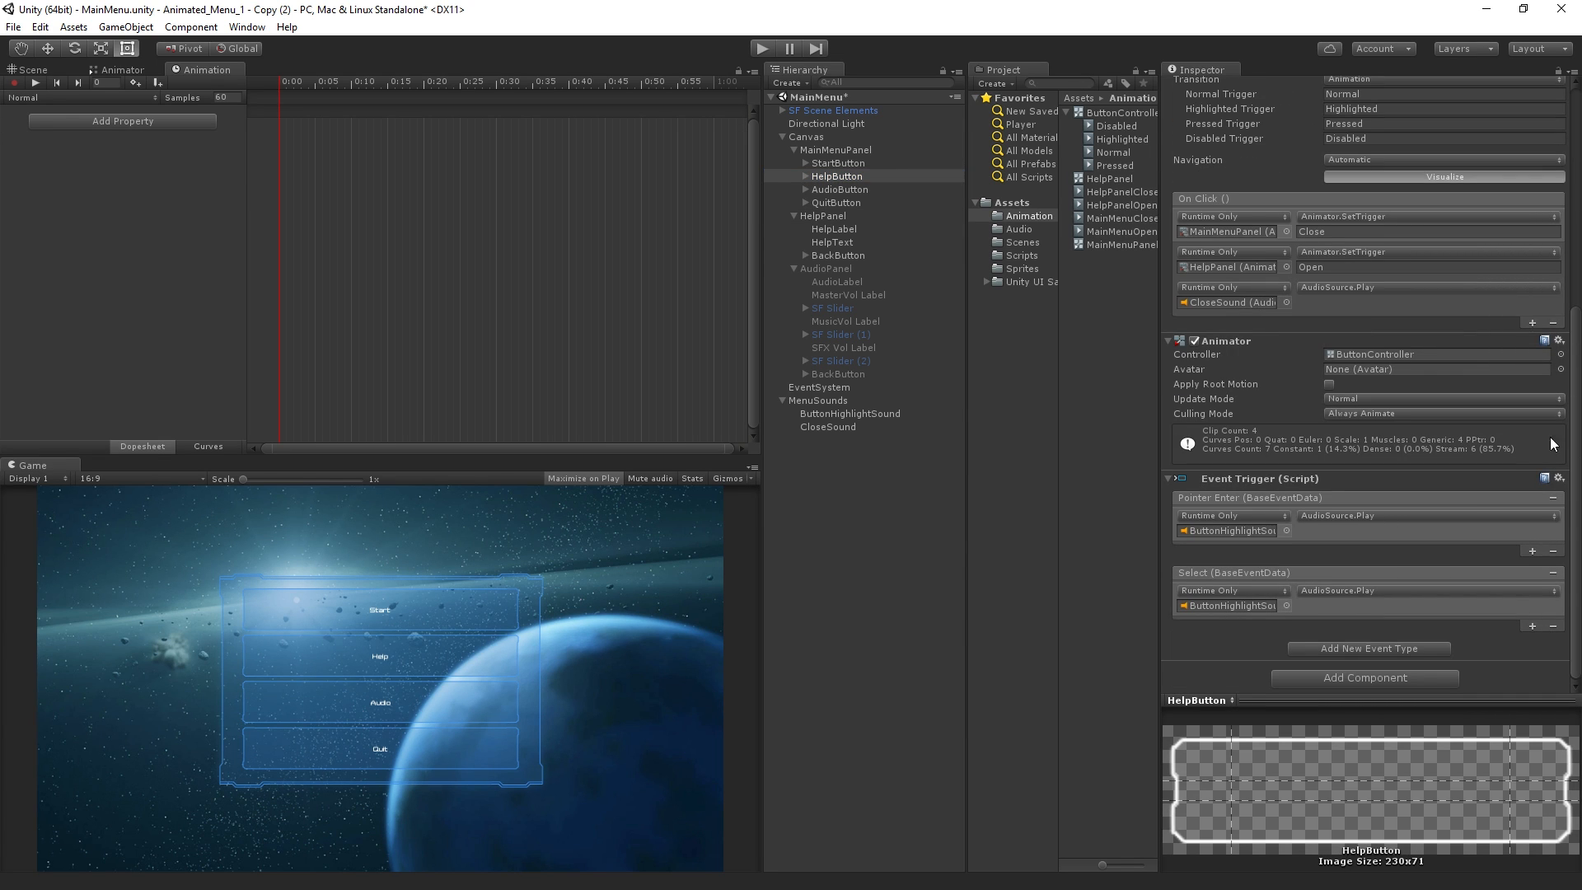
{"action": "scroll", "coordinate": [1550, 437], "scroll_direction": "up", "scroll_amount": 3}
{"action": "left_click", "coordinate": [1323, 403]}
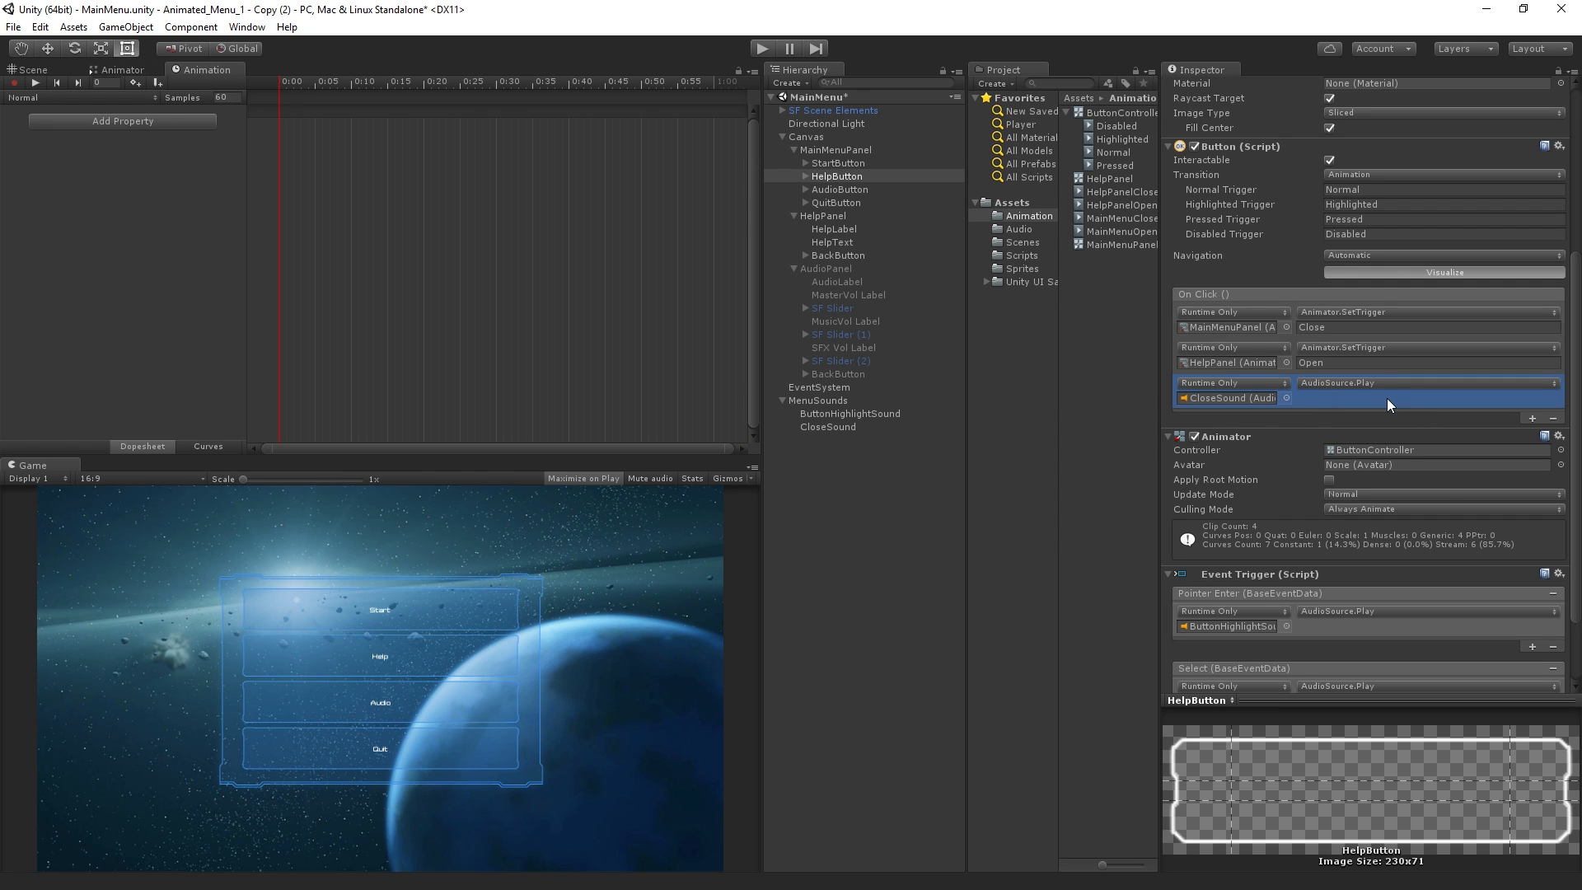
Add an On Click event to HelpPanel's BackButton that calls AudioSource.Play on CloseSound
{"action": "left_click", "coordinate": [852, 256]}
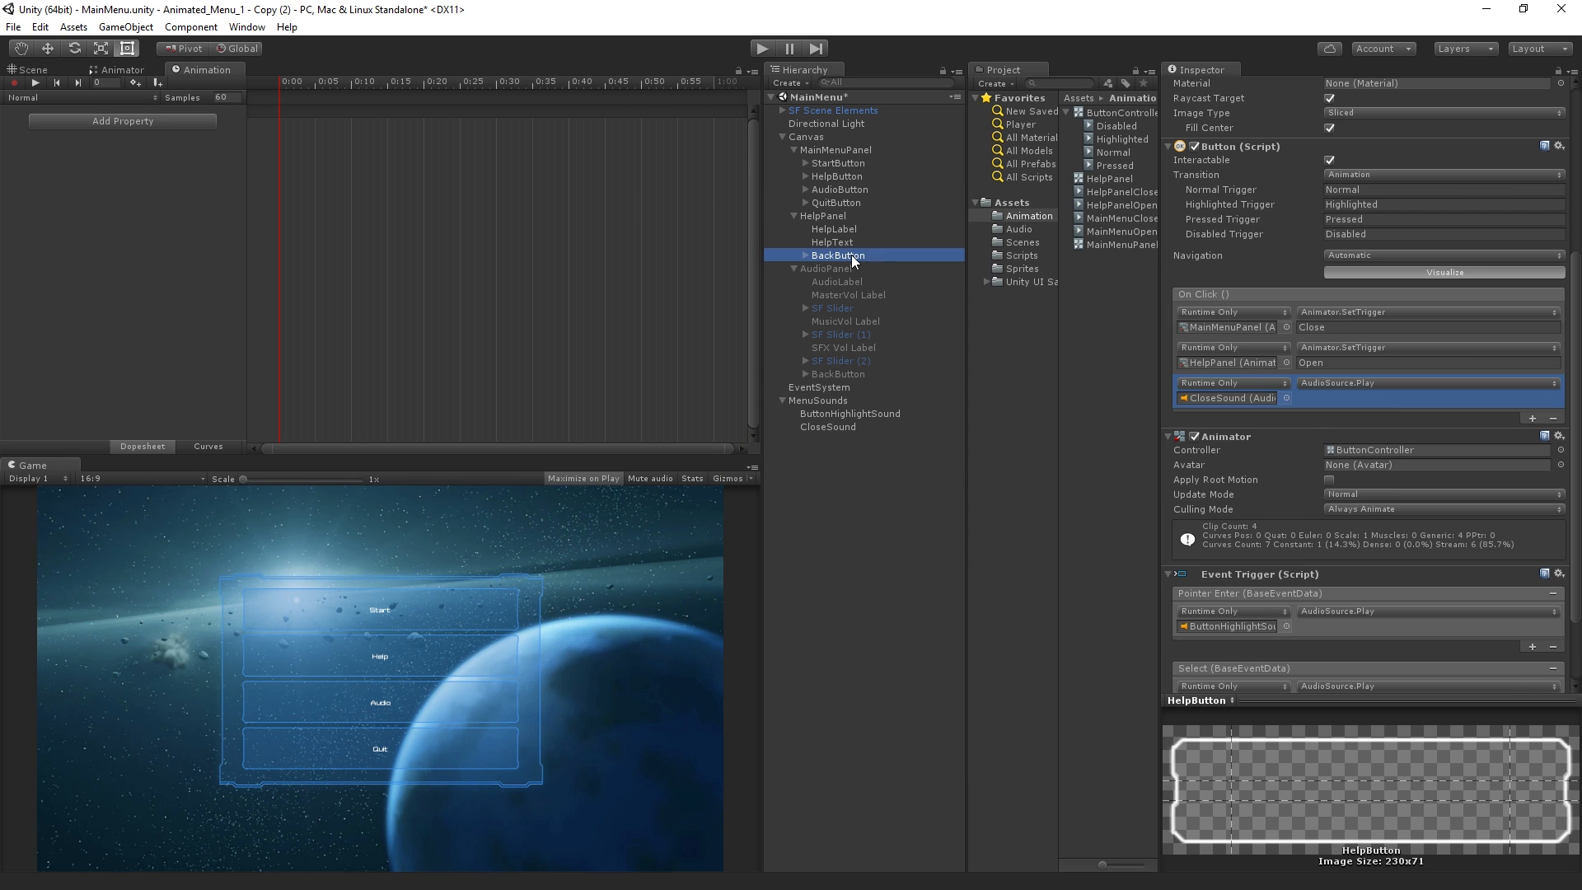
{"action": "left_click", "coordinate": [1532, 383]}
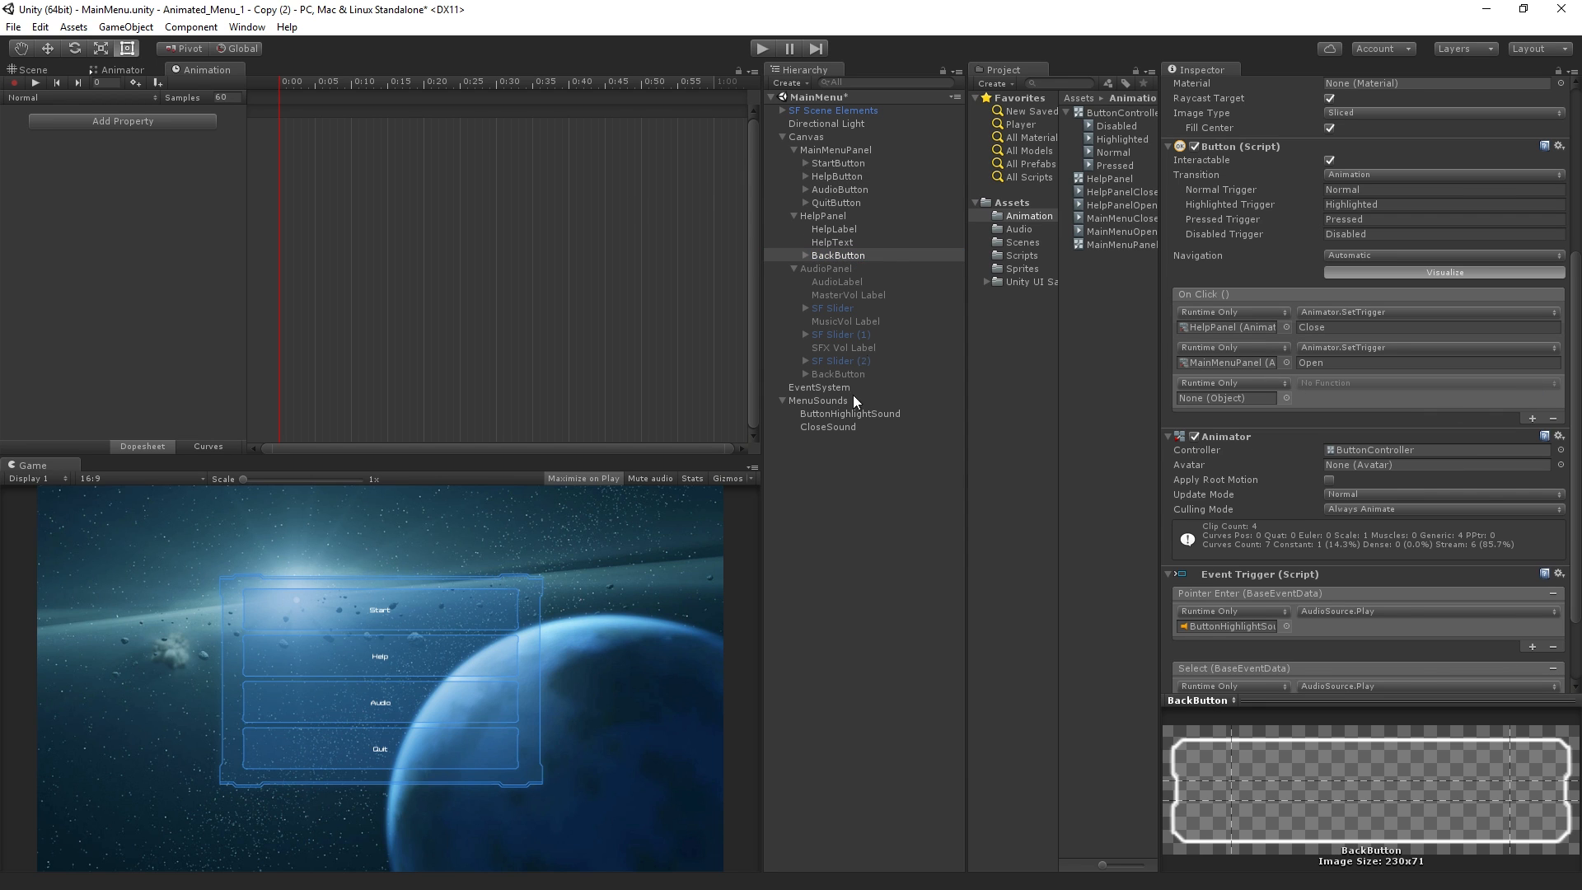
{"action": "left_click_drag", "start_coordinate": [894, 426], "coordinate": [1205, 401]}
{"action": "left_click", "coordinate": [1338, 385]}
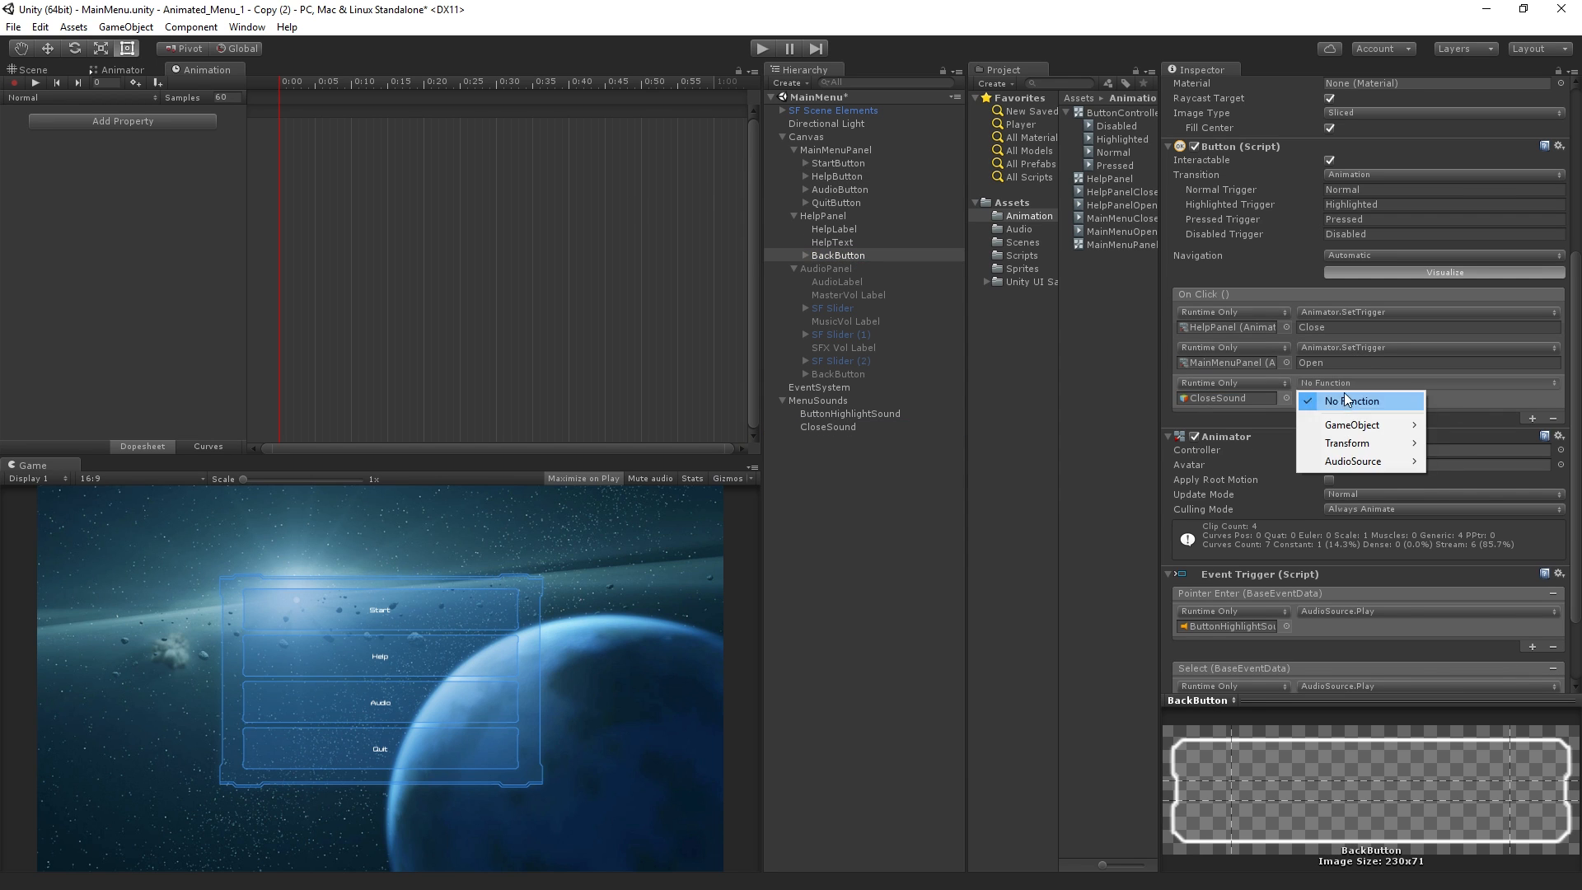
{"action": "mouse_move", "coordinate": [1362, 463]}
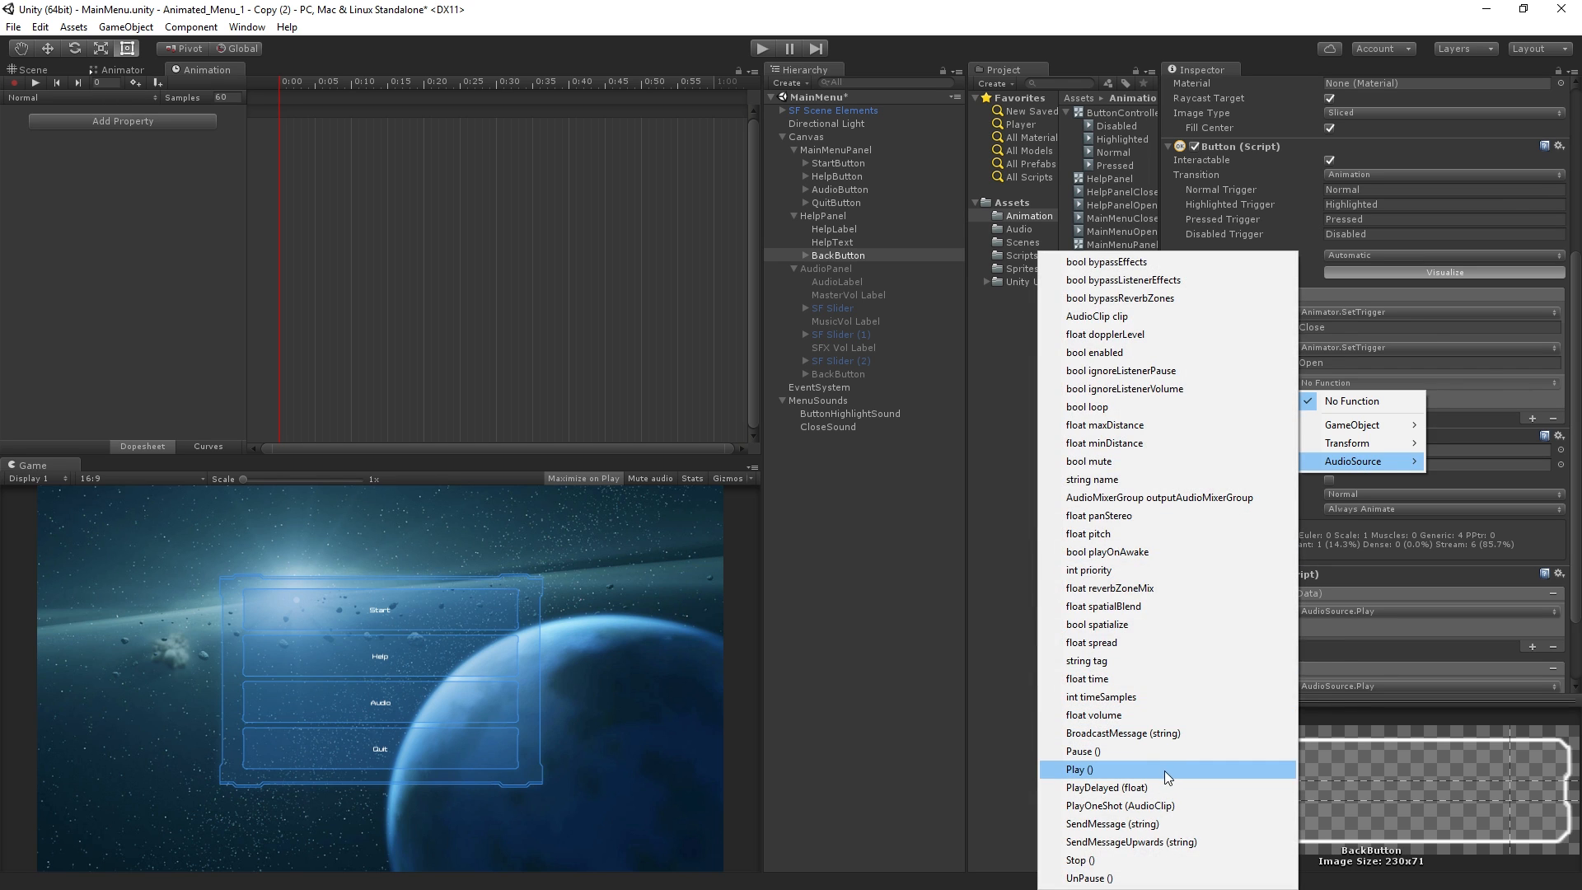
{"action": "left_click", "coordinate": [1165, 769]}
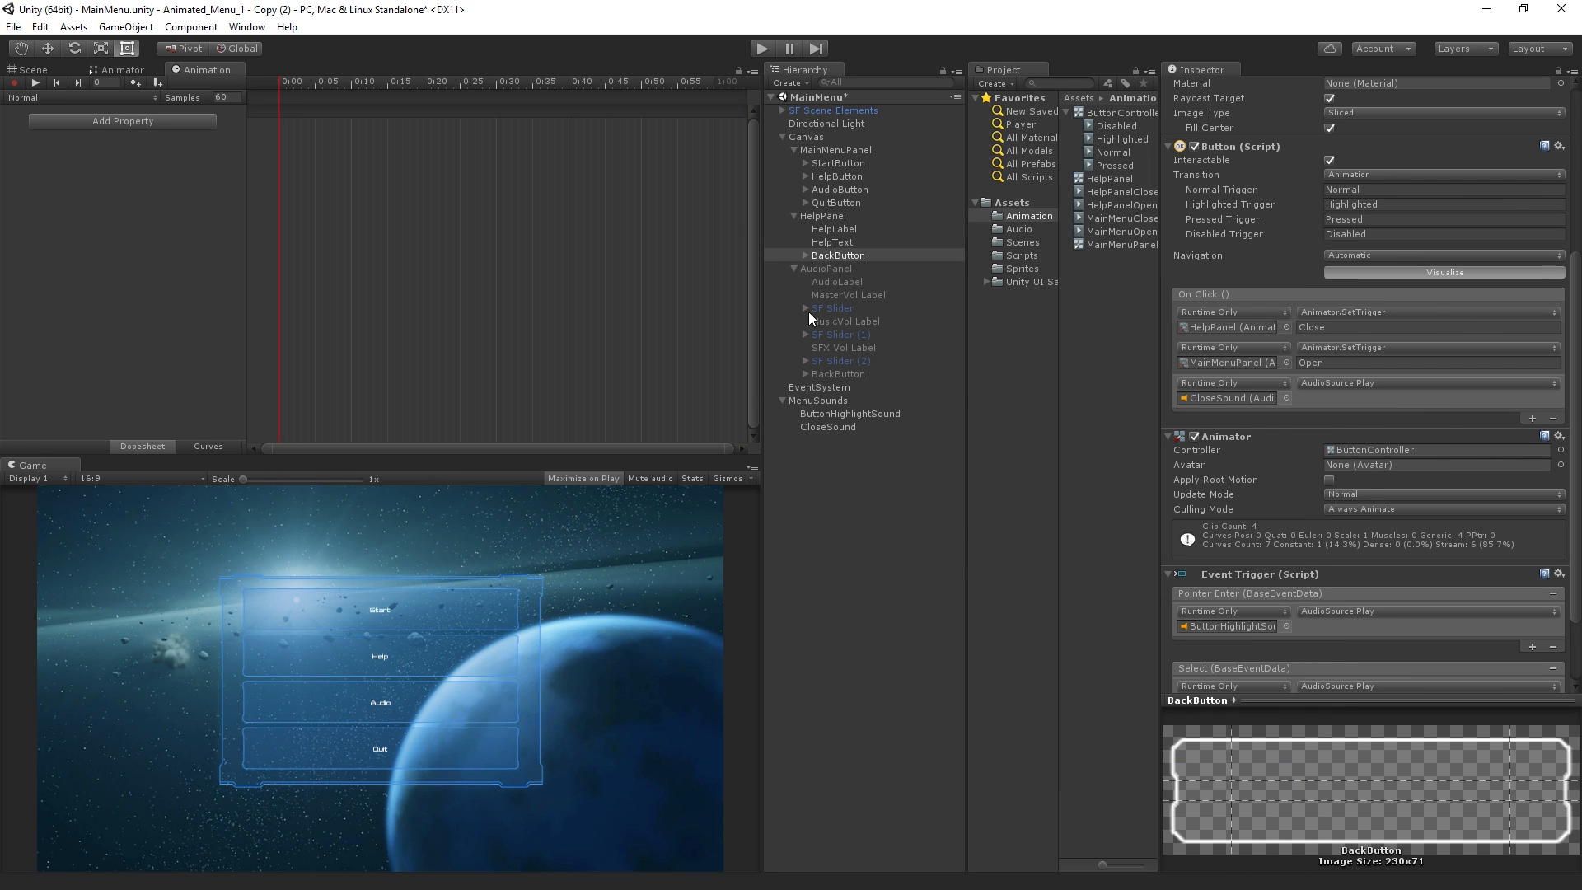
Add an On Click event to AudioPanel's BackButton that calls AudioSource.Play on CloseSound
{"action": "left_click", "coordinate": [849, 374]}
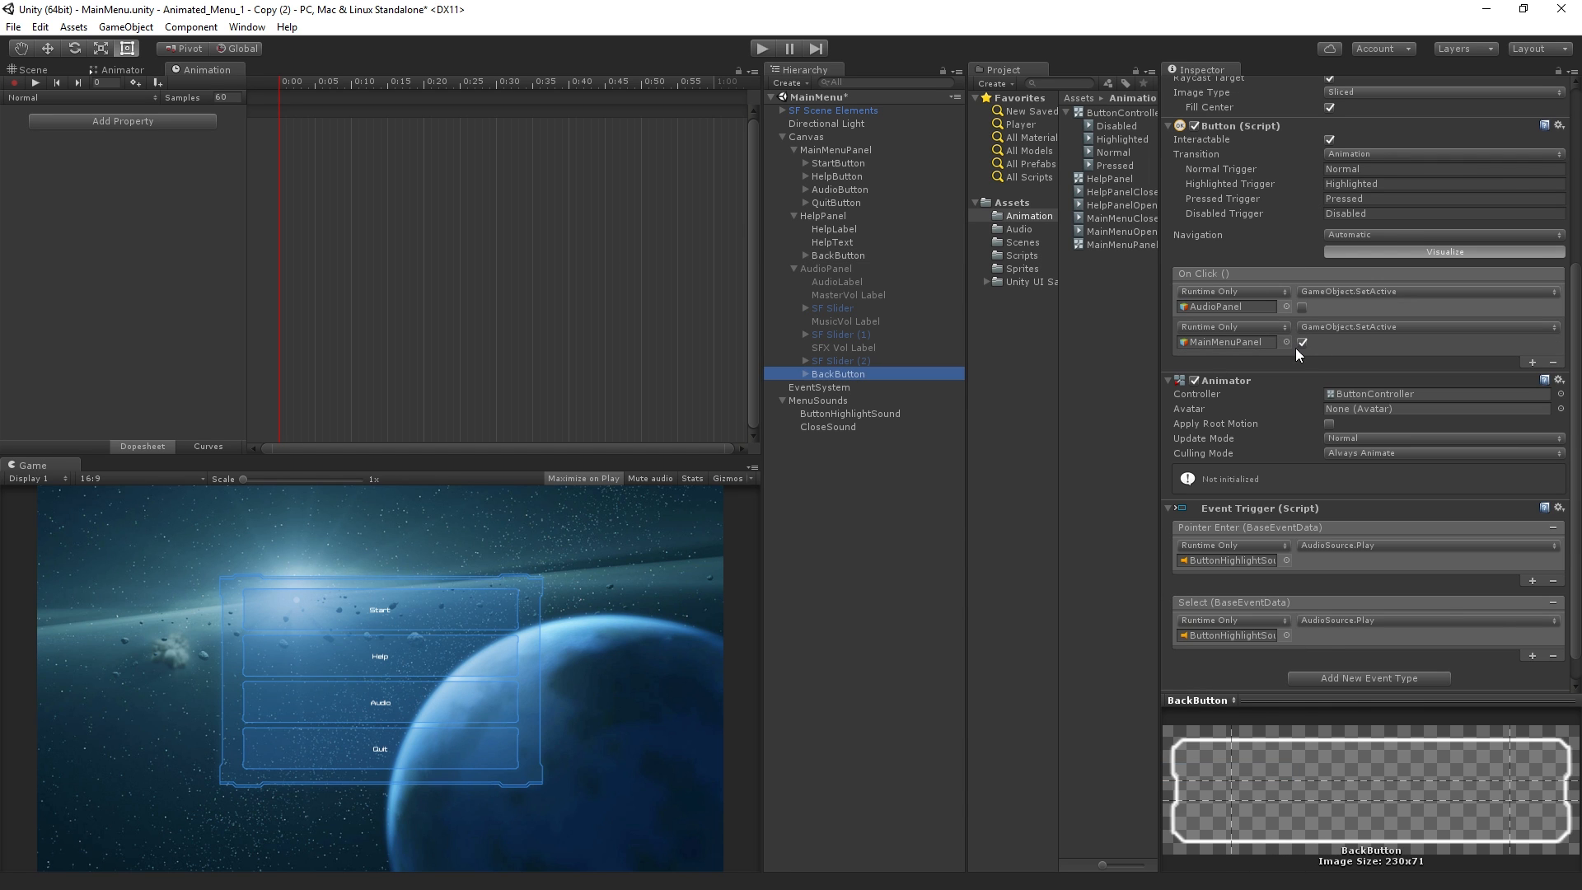
{"action": "left_click", "coordinate": [1533, 362]}
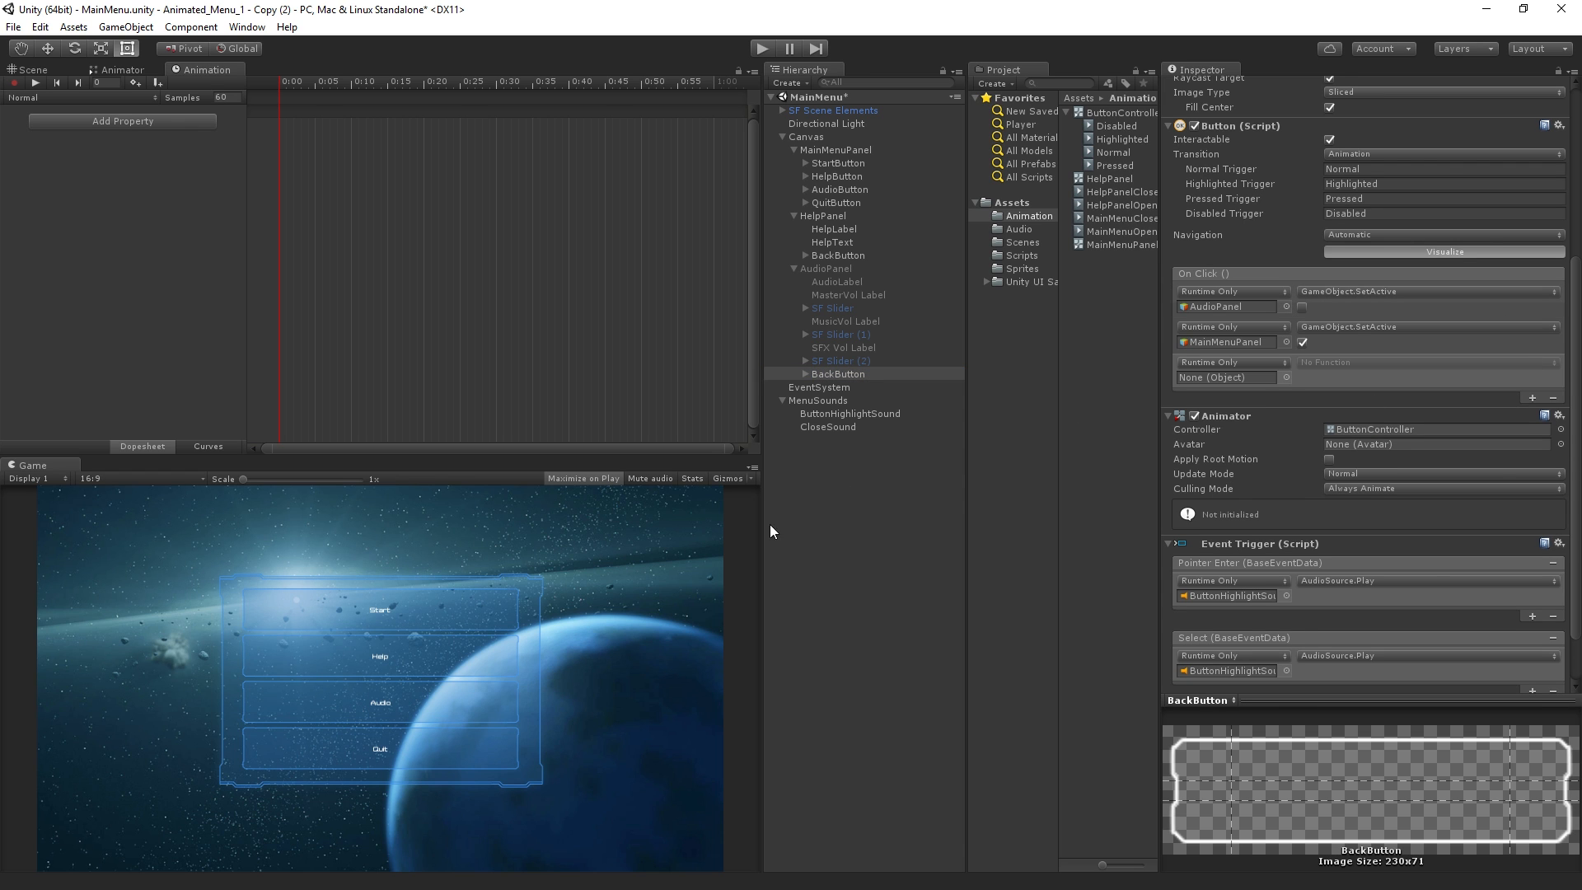
{"action": "left_click_drag", "start_coordinate": [828, 427], "coordinate": [1235, 377]}
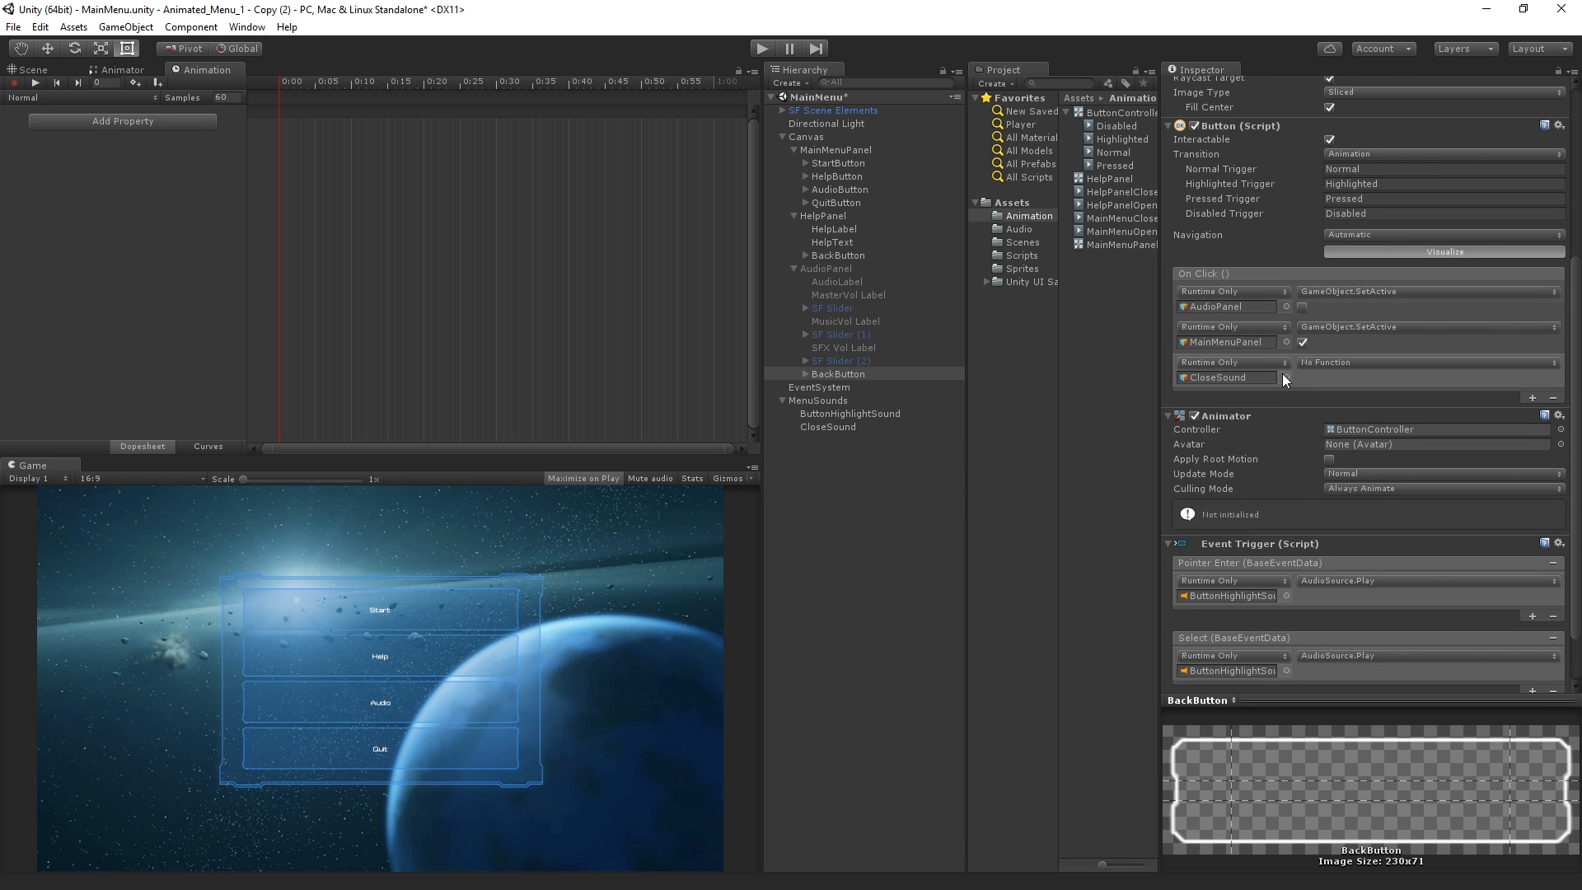
{"action": "left_click", "coordinate": [1329, 360]}
{"action": "mouse_move", "coordinate": [1351, 447]}
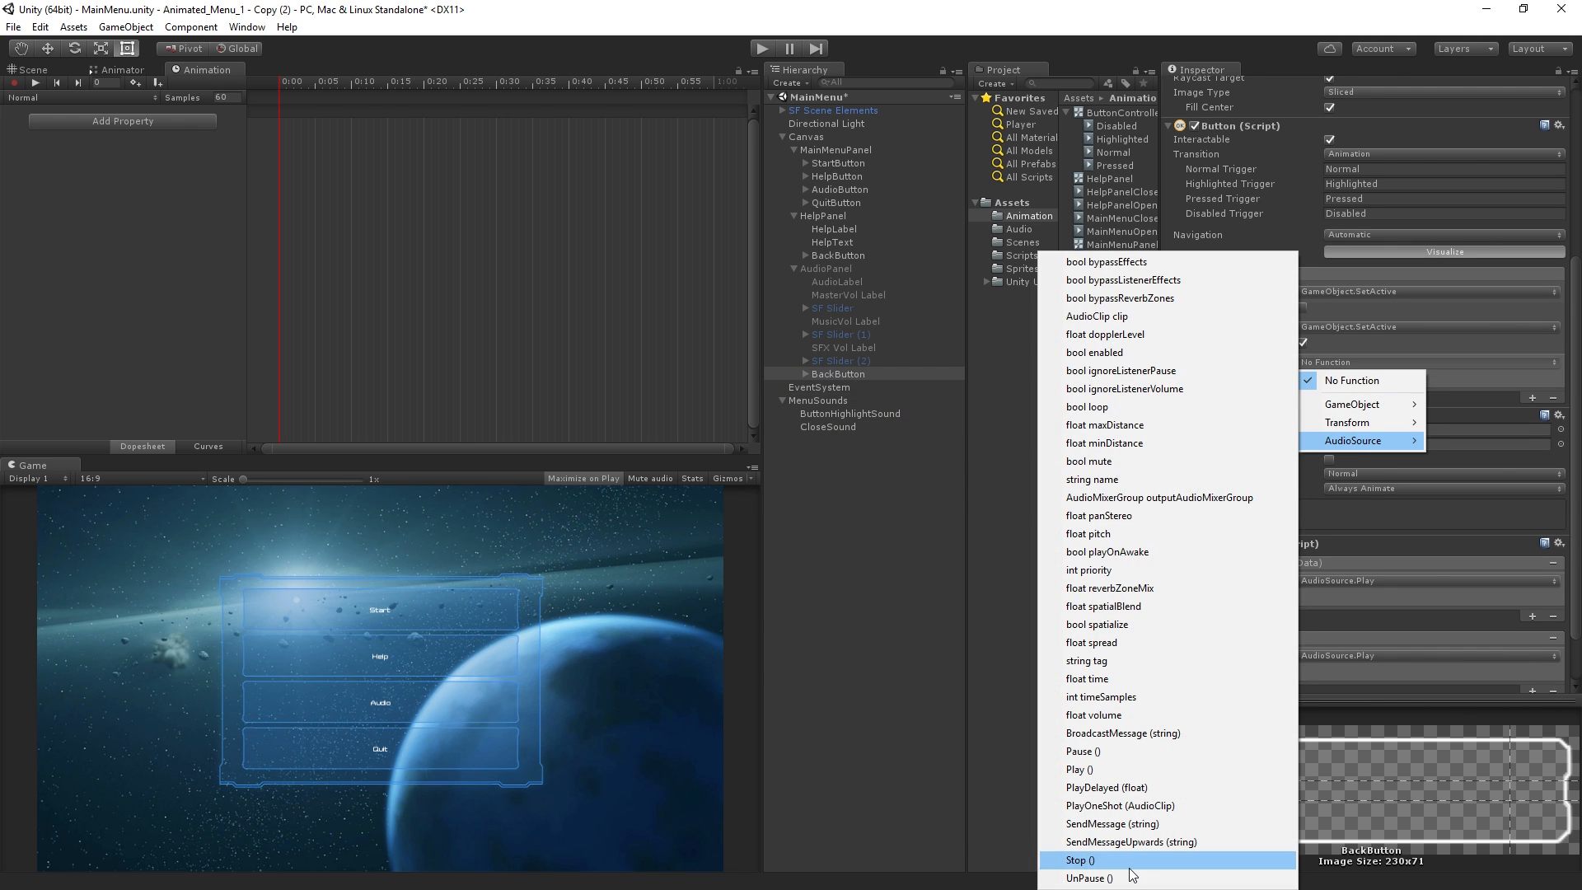
{"action": "left_click", "coordinate": [1134, 769]}
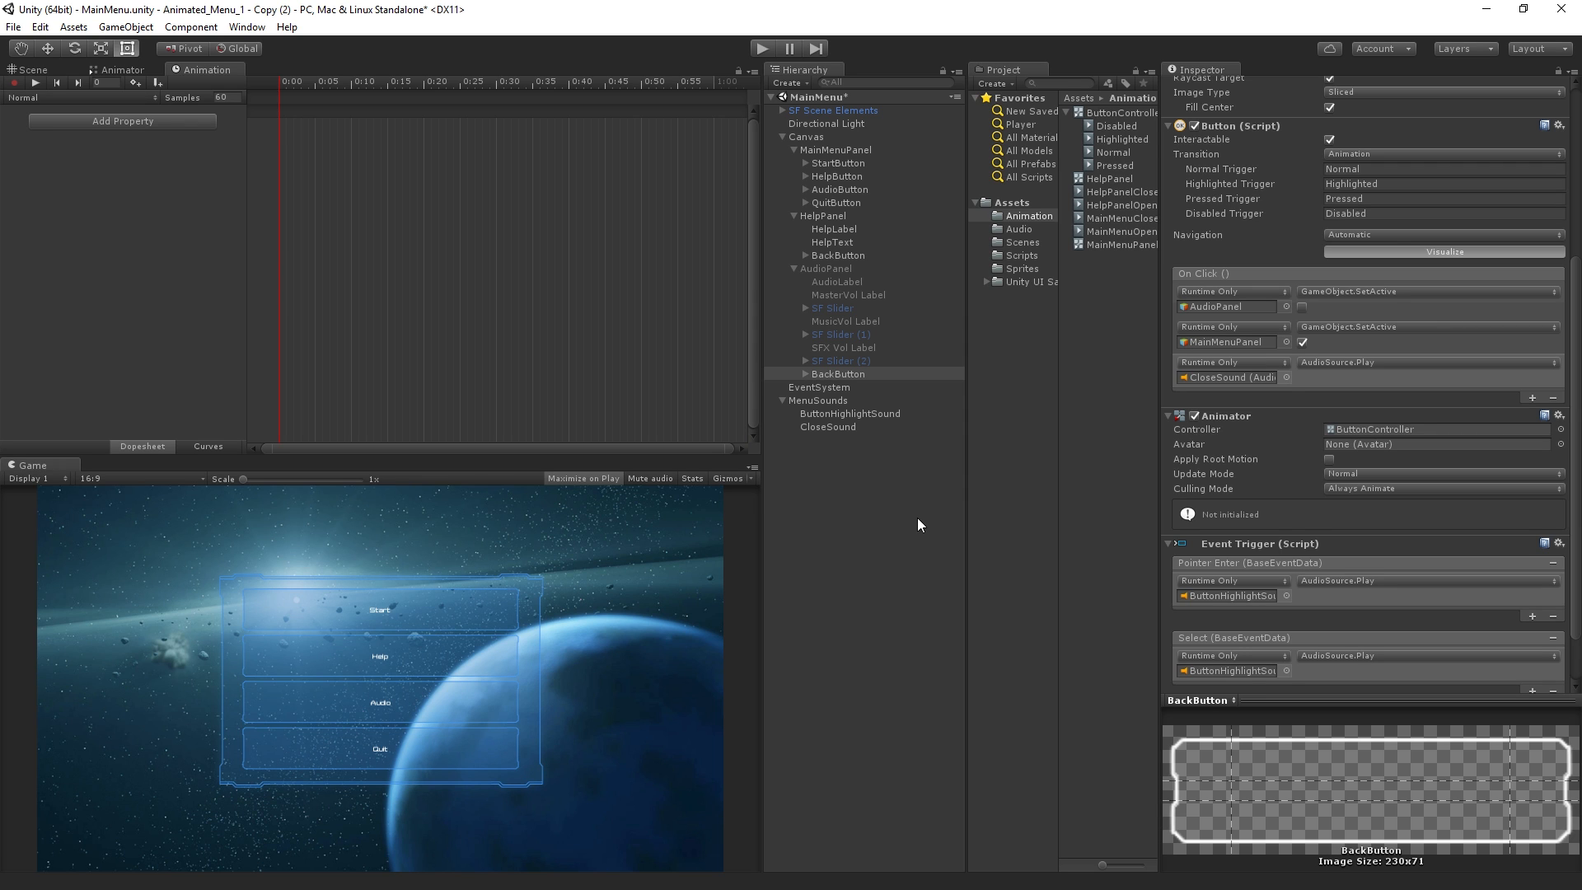
Select and copy all keyframes of HelpPanel's HelpPanelOpen animation
{"action": "left_click", "coordinate": [827, 271]}
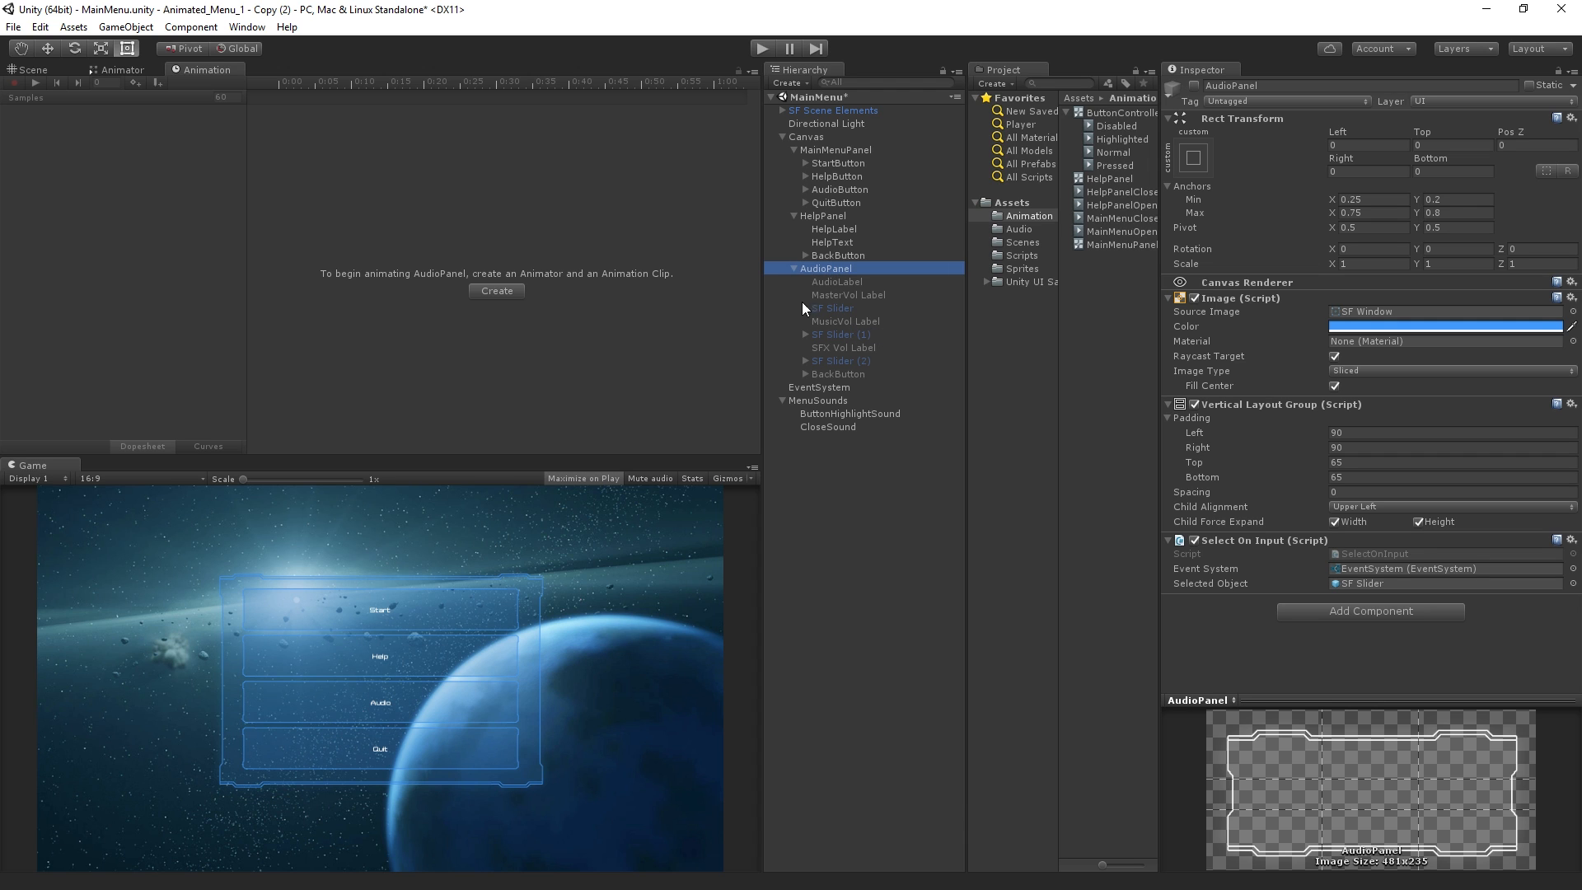
{"action": "left_click", "coordinate": [823, 215]}
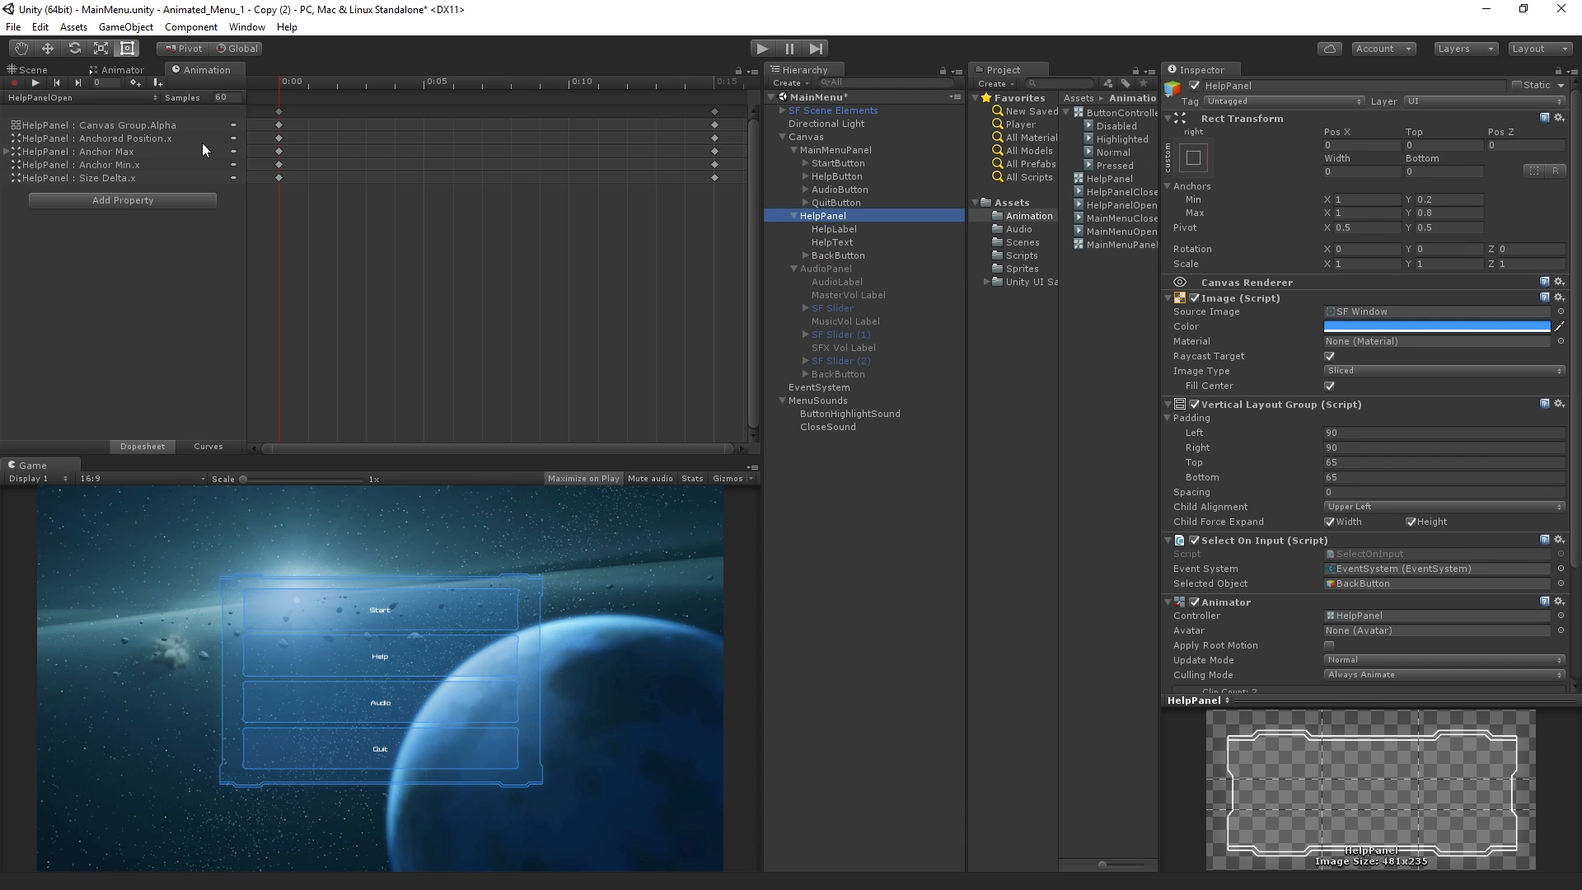
{"action": "left_click", "coordinate": [485, 248]}
{"action": "key", "text": "ctrl+a"}
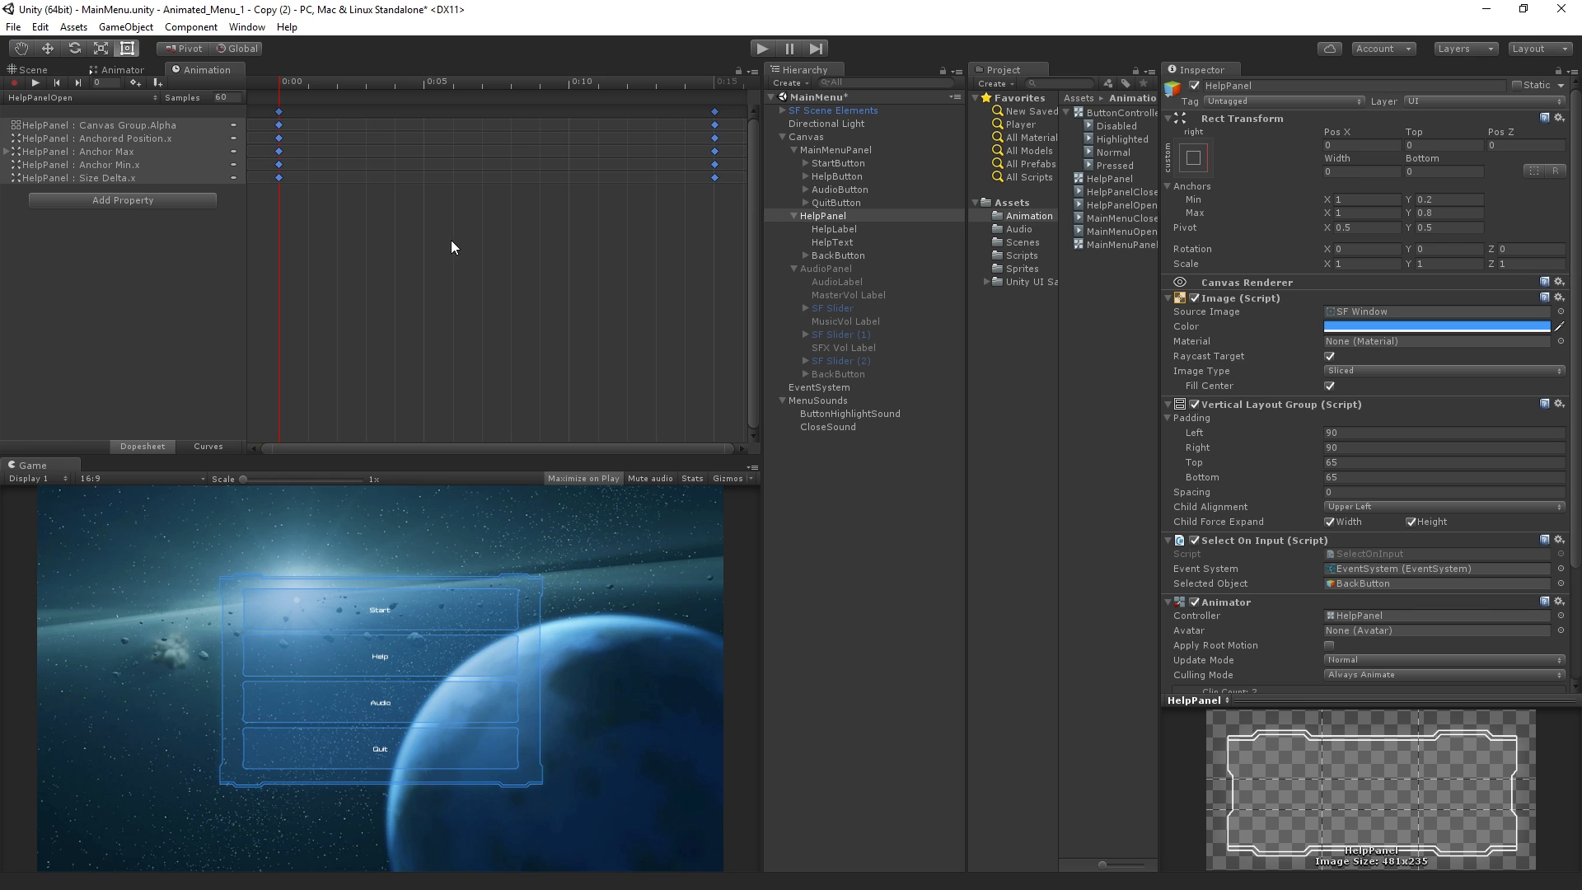
Activate AudioPanel and create its animation clip AudioPanelOpen with the keyframes copied from HelpPanelOpen
{"action": "left_click", "coordinate": [851, 269]}
{"action": "left_click", "coordinate": [1189, 90]}
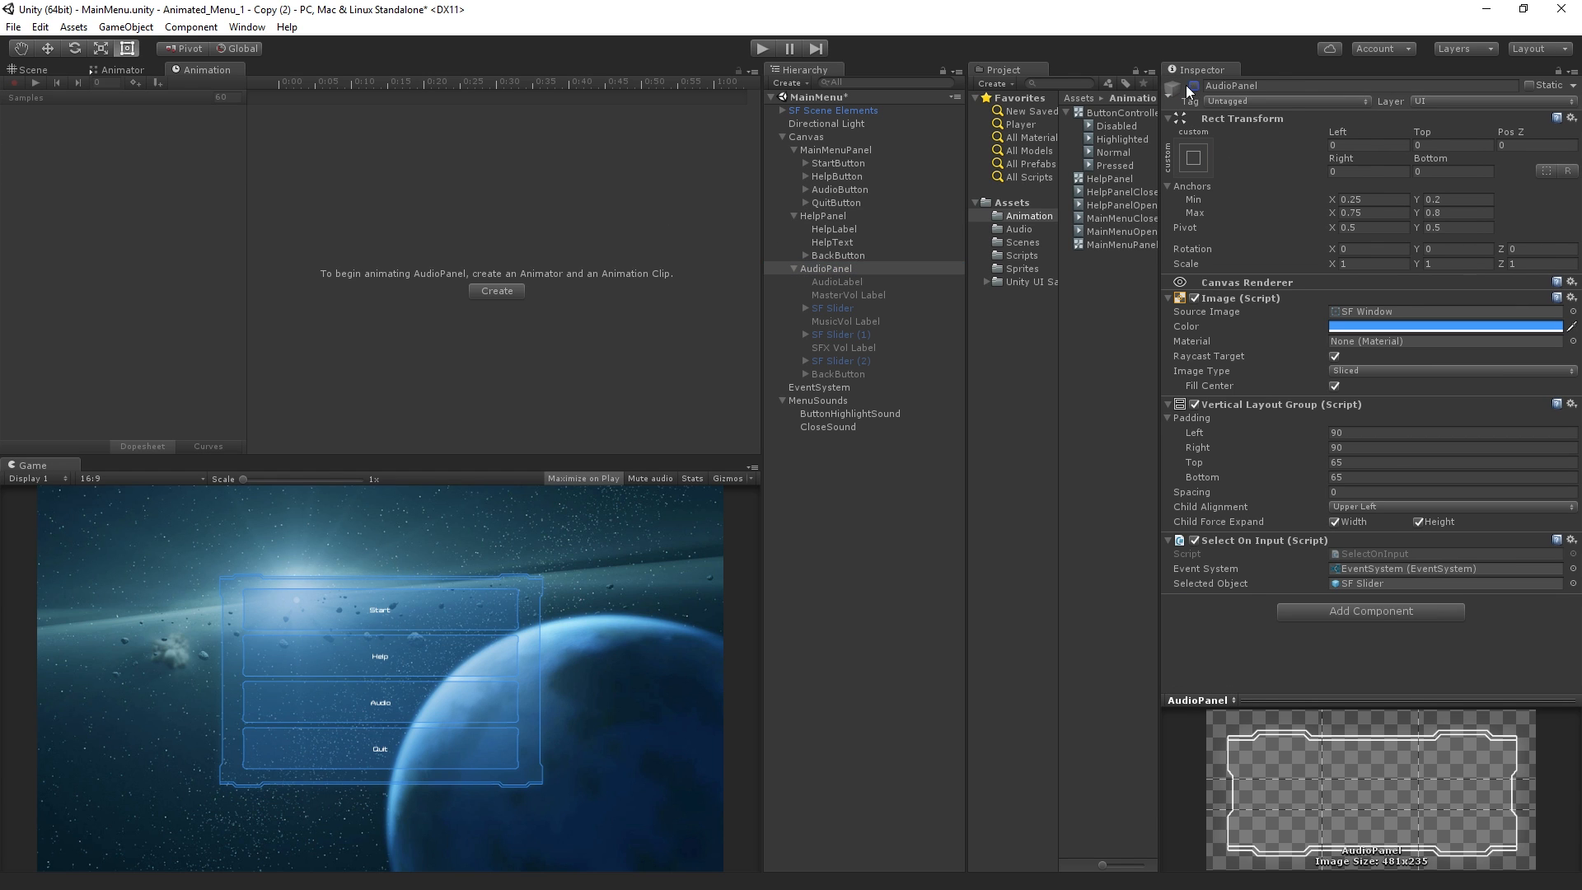
{"action": "left_click", "coordinate": [1194, 86]}
{"action": "left_click", "coordinate": [496, 291]}
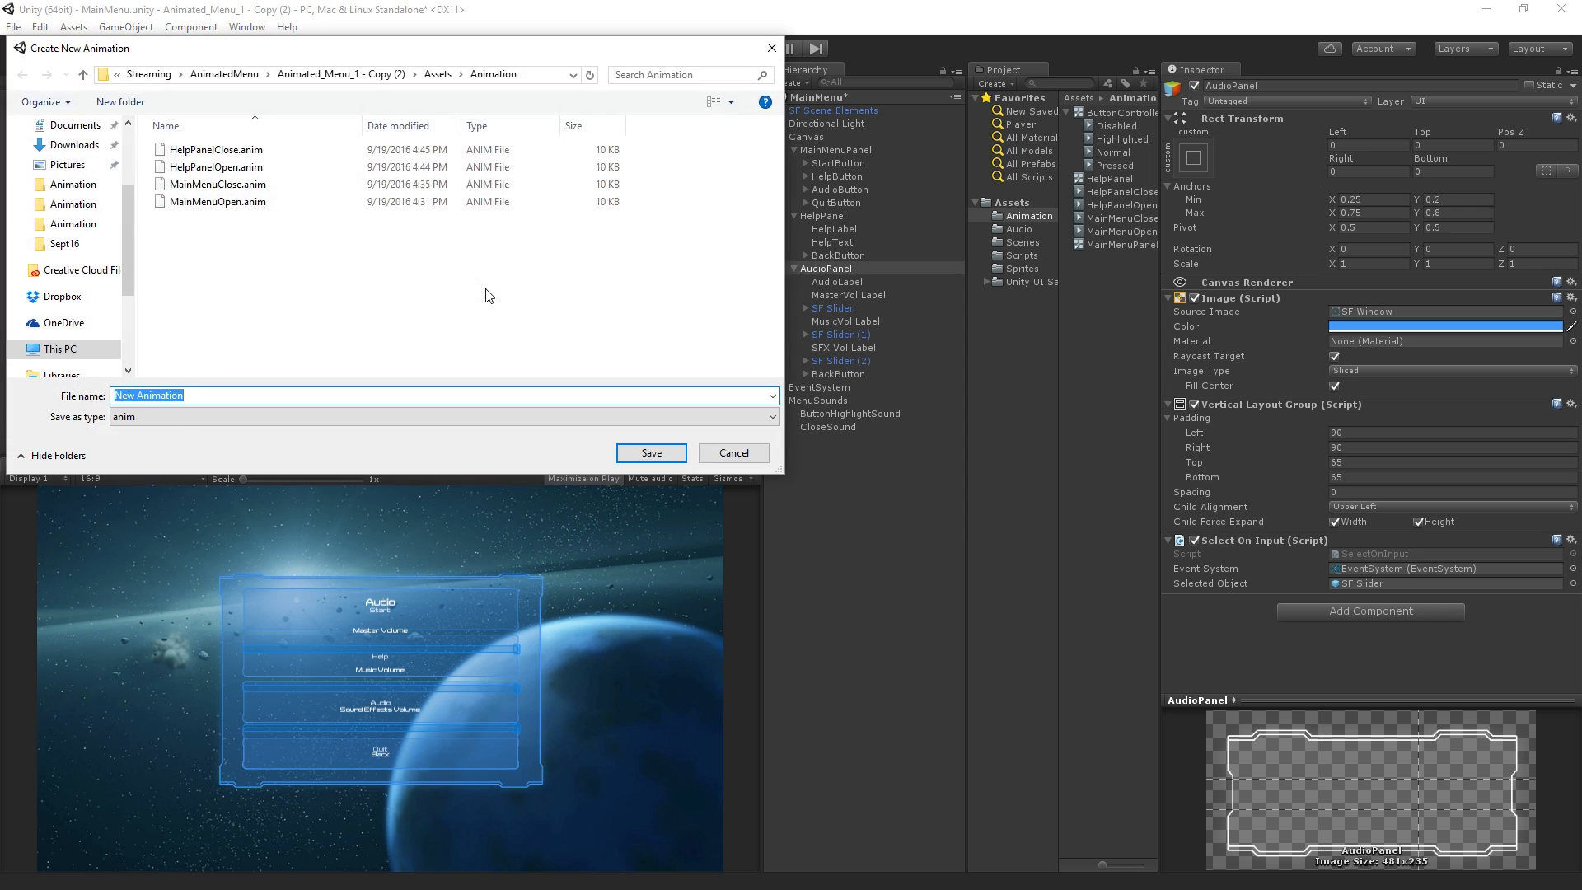
{"action": "type", "text": "AudioPanelOpen"}
{"action": "key", "text": "Return"}
{"action": "key", "text": "ctrl+v"}
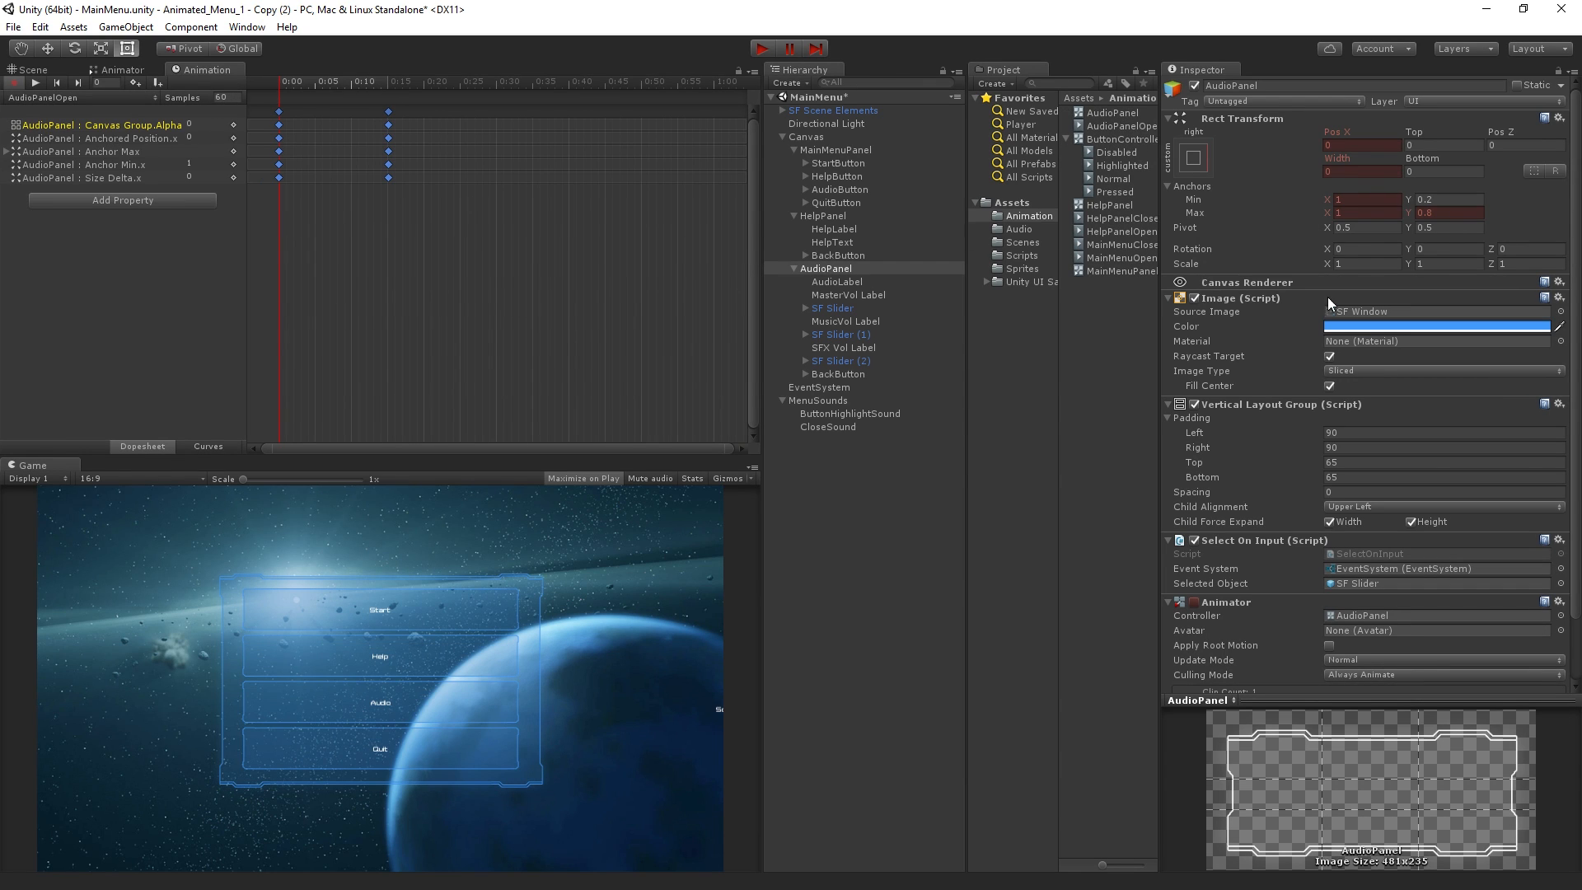
Add a Canvas Group component to AudioPanel and scrub the AudioPanelOpen timeline back to its first frame
{"action": "scroll", "coordinate": [1570, 371], "scroll_direction": "down", "scroll_amount": 3}
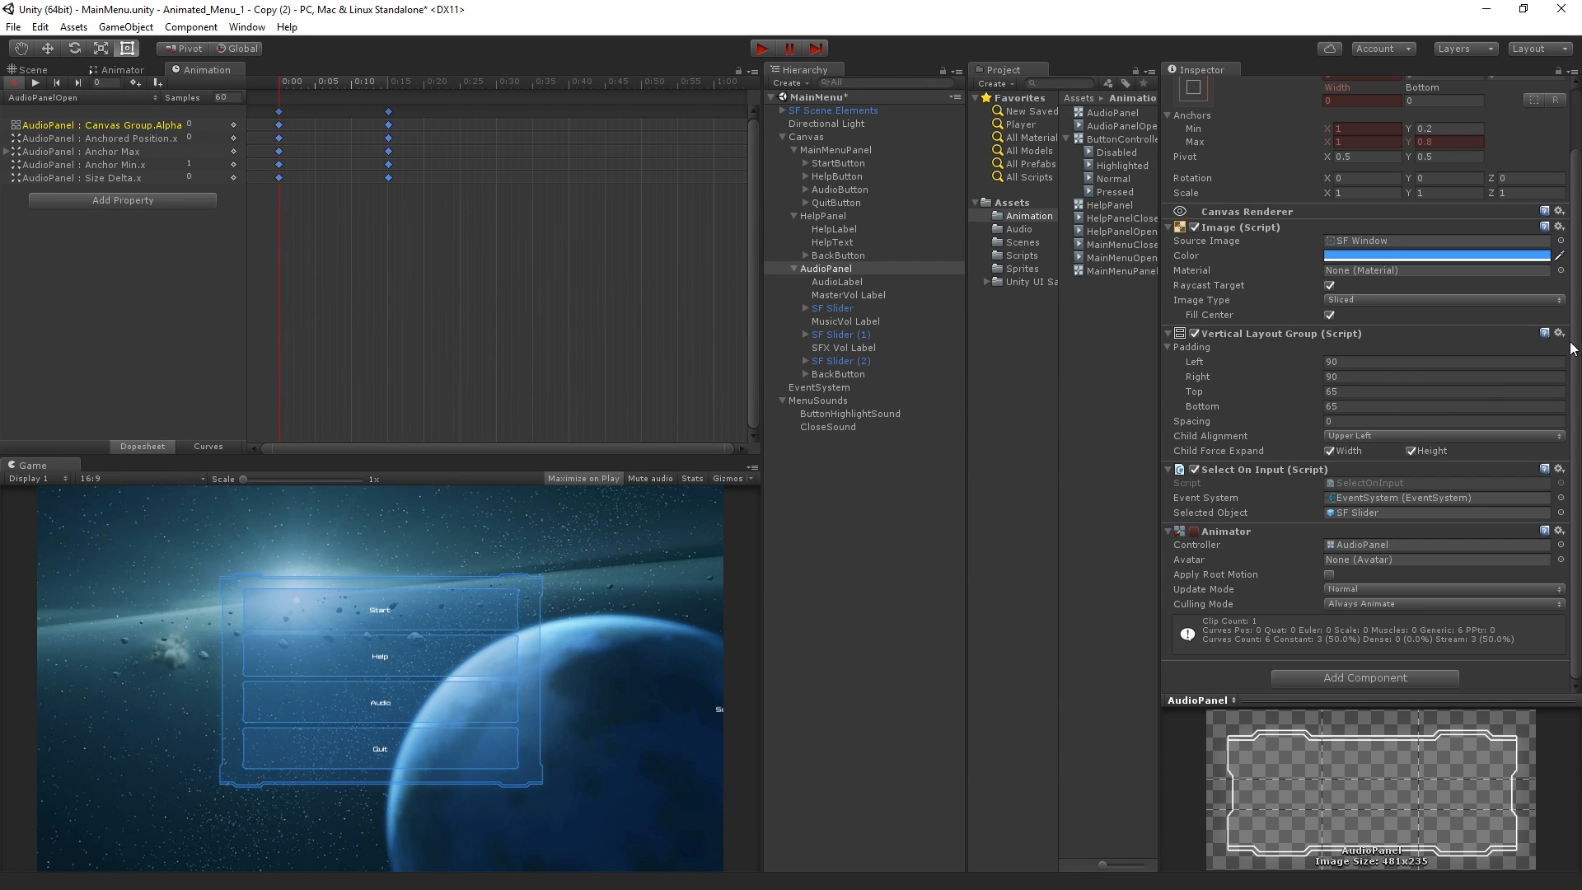
{"action": "left_click", "coordinate": [1353, 678]}
{"action": "key", "text": "Down"}
{"action": "key", "text": "Return"}
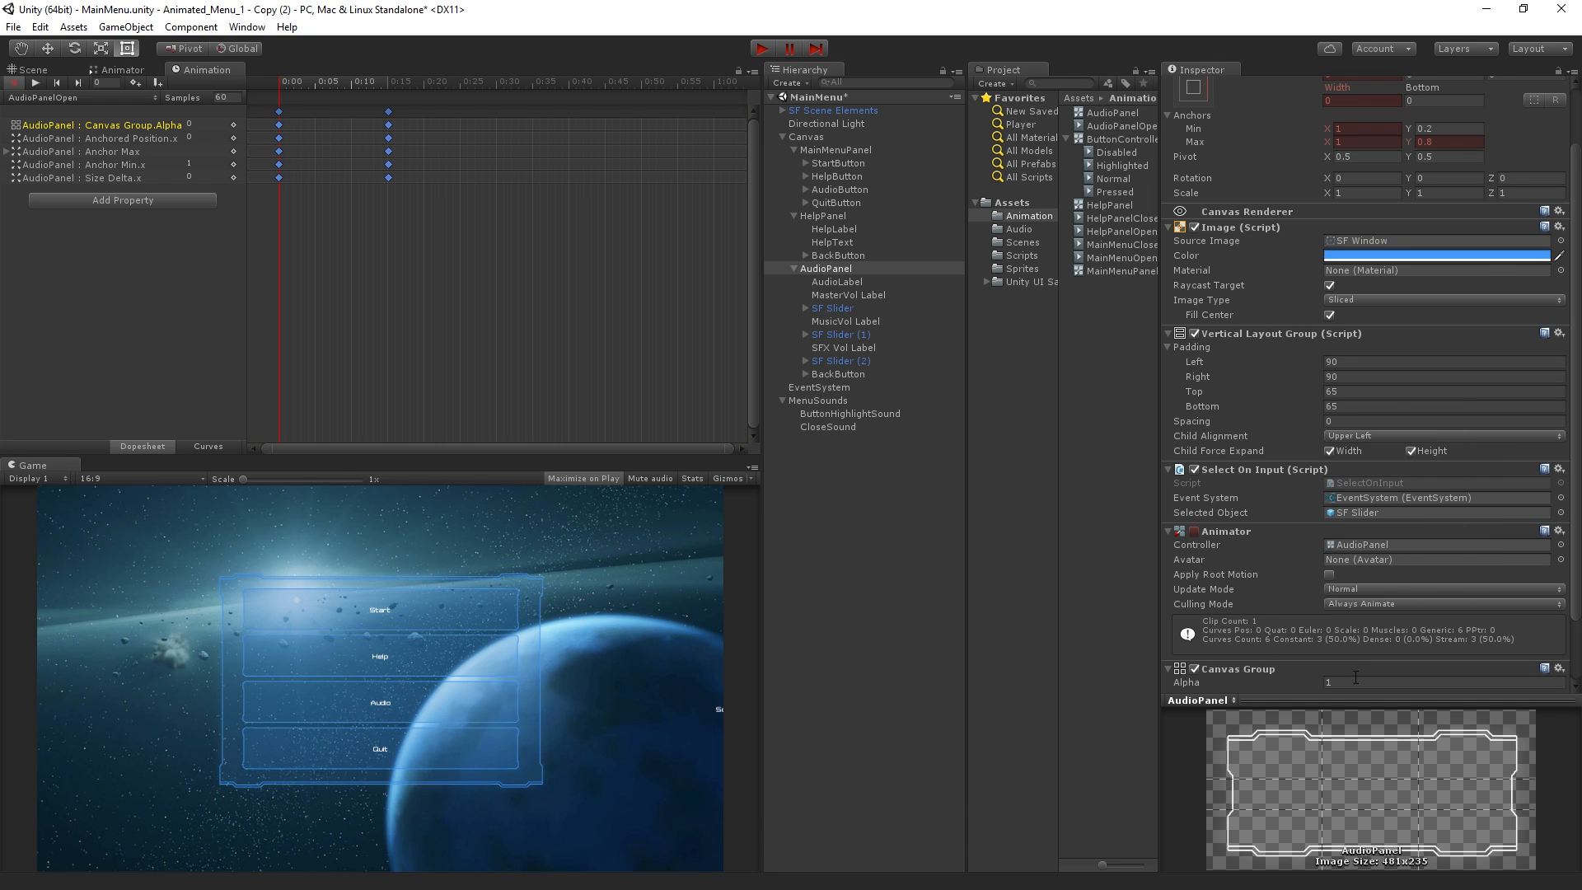
{"action": "left_click", "coordinate": [338, 170]}
{"action": "left_click_drag", "start_coordinate": [293, 88], "coordinate": [256, 145]}
Create a second animation clip for AudioPanel named AudioPanelClose
{"action": "left_click", "coordinate": [97, 99]}
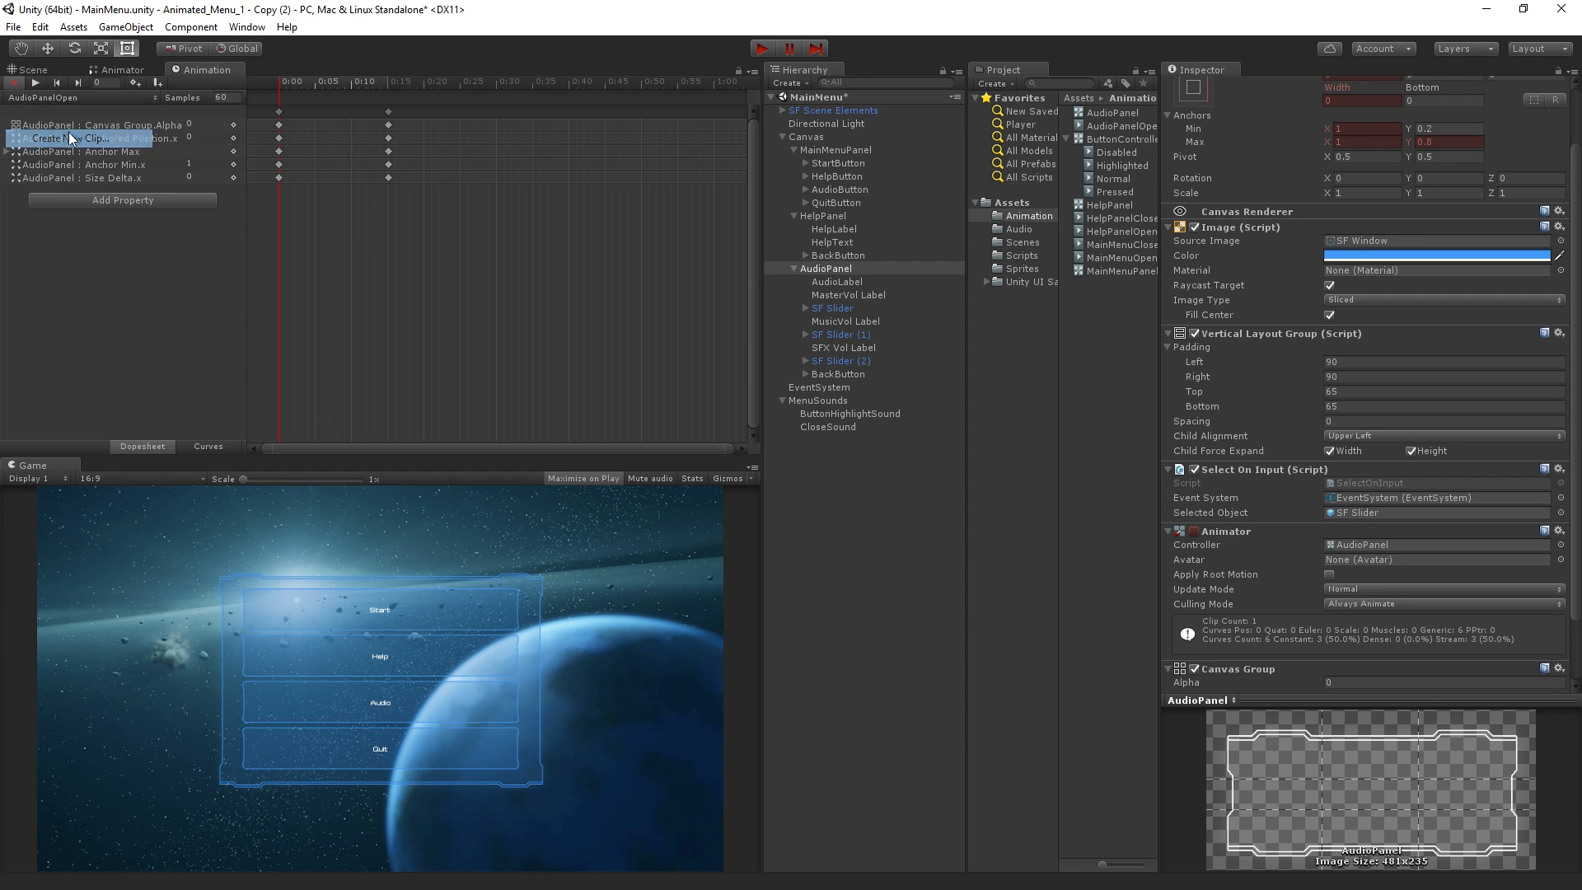
{"action": "left_click", "coordinate": [69, 138]}
{"action": "type", "text": "AudioPanelClose"}
{"action": "key", "text": "Return"}
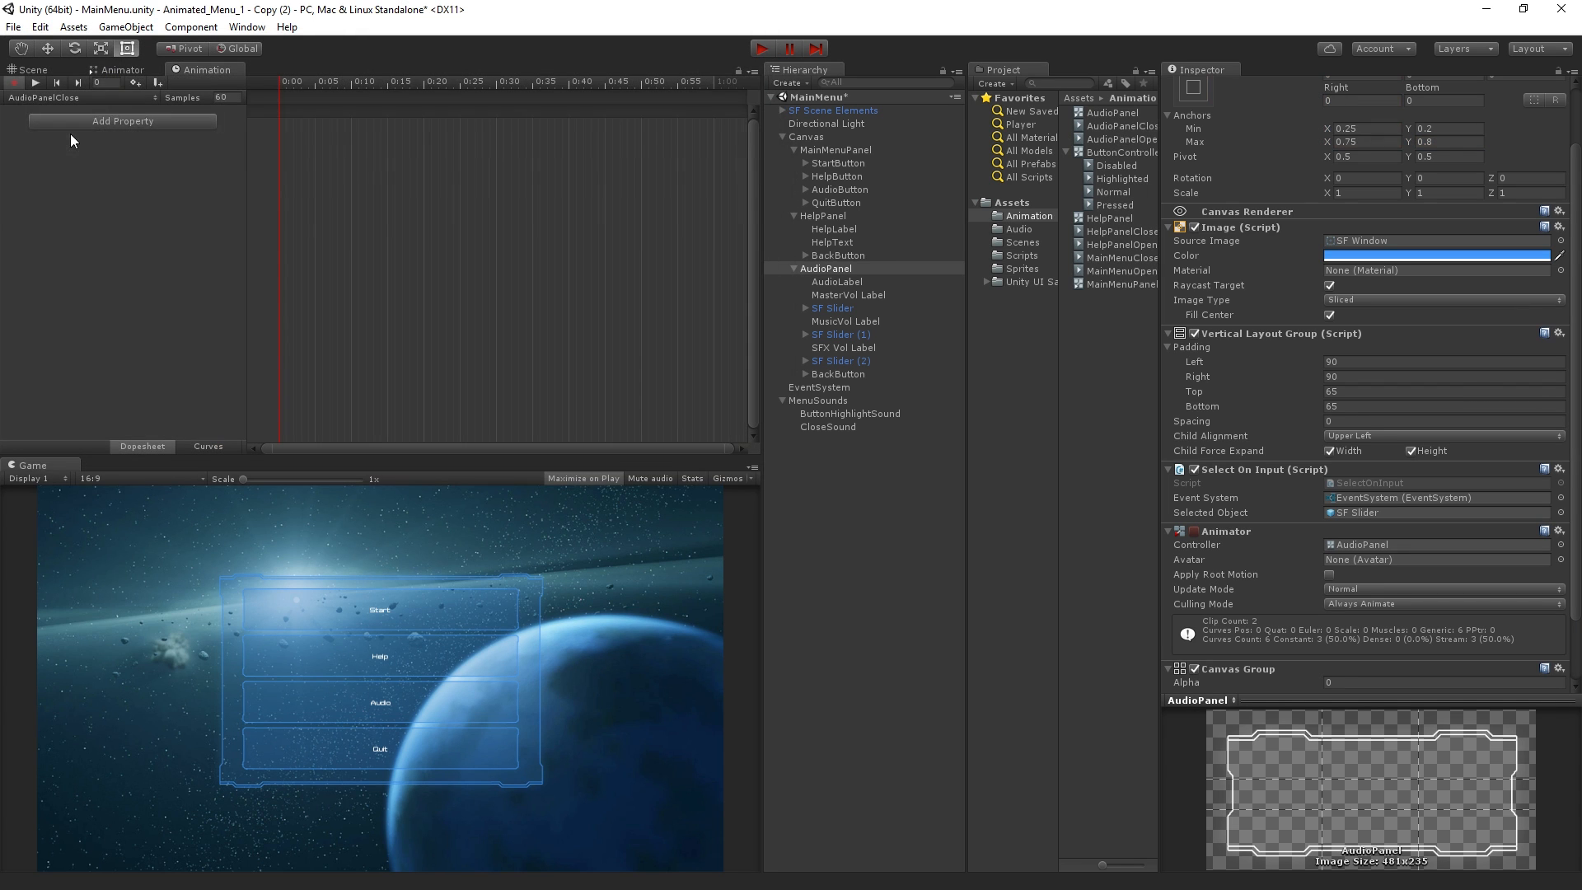
Paste the copied keyframes into AudioPanelClose, swap the first and last keyframe sets to reverse the animation, and leave record mode
{"action": "key", "text": "ctrl+v"}
{"action": "left_click_drag", "start_coordinate": [324, 210], "coordinate": [269, 157]}
{"action": "left_click_drag", "start_coordinate": [422, 210], "coordinate": [422, 210]}
{"action": "left_click_drag", "start_coordinate": [404, 125], "coordinate": [391, 126]}
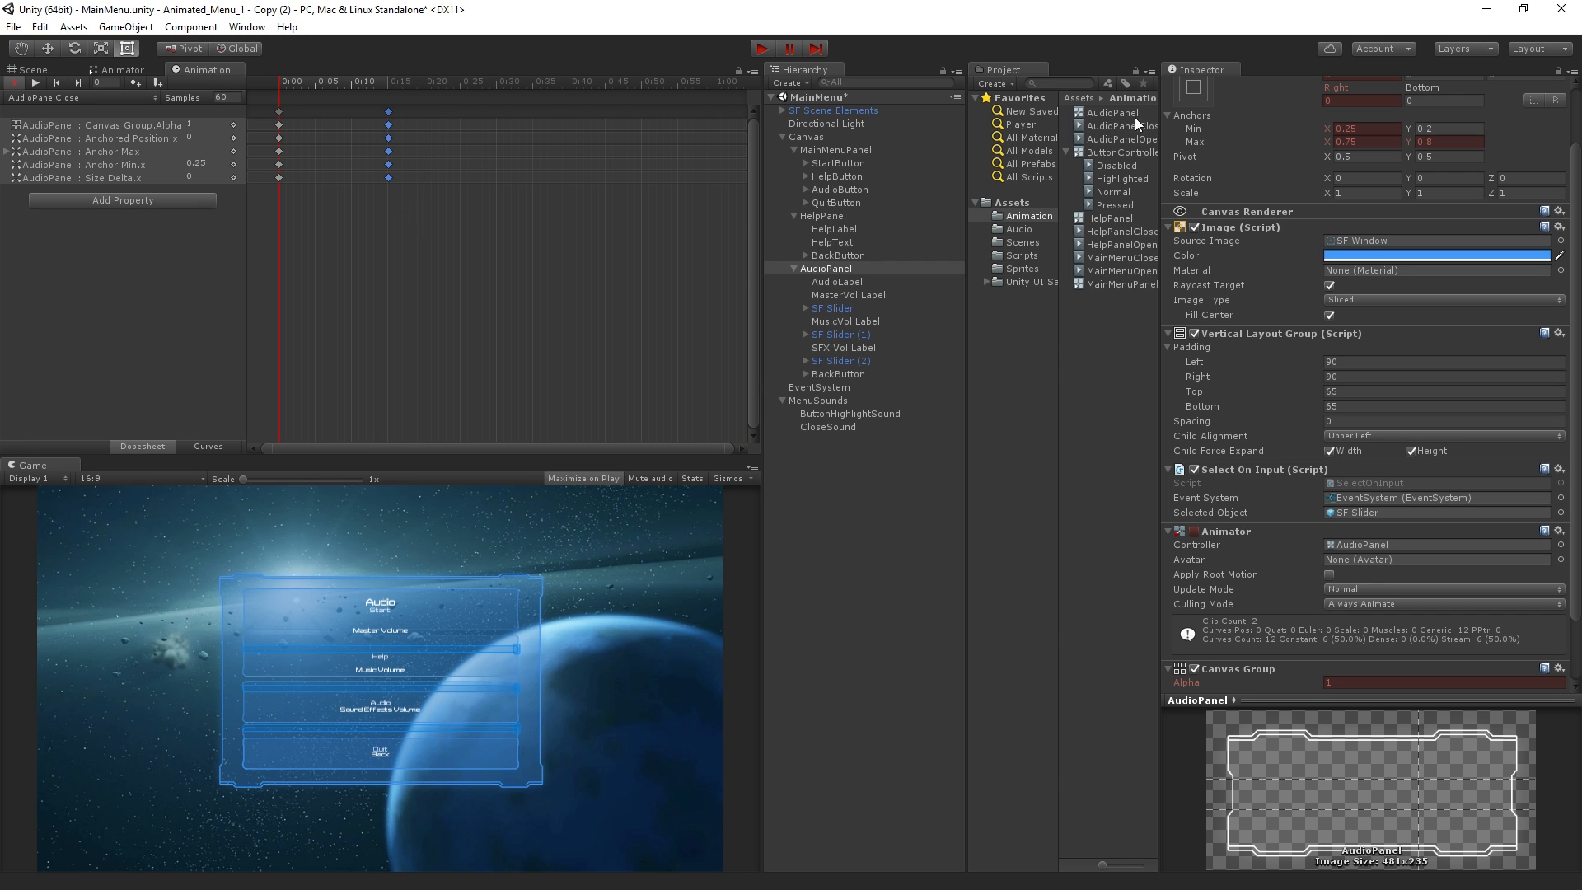
{"action": "left_click", "coordinate": [13, 83]}
Create an Animator Override Controller named AudioPanel Override in the Animation folder
{"action": "left_click", "coordinate": [1118, 350]}
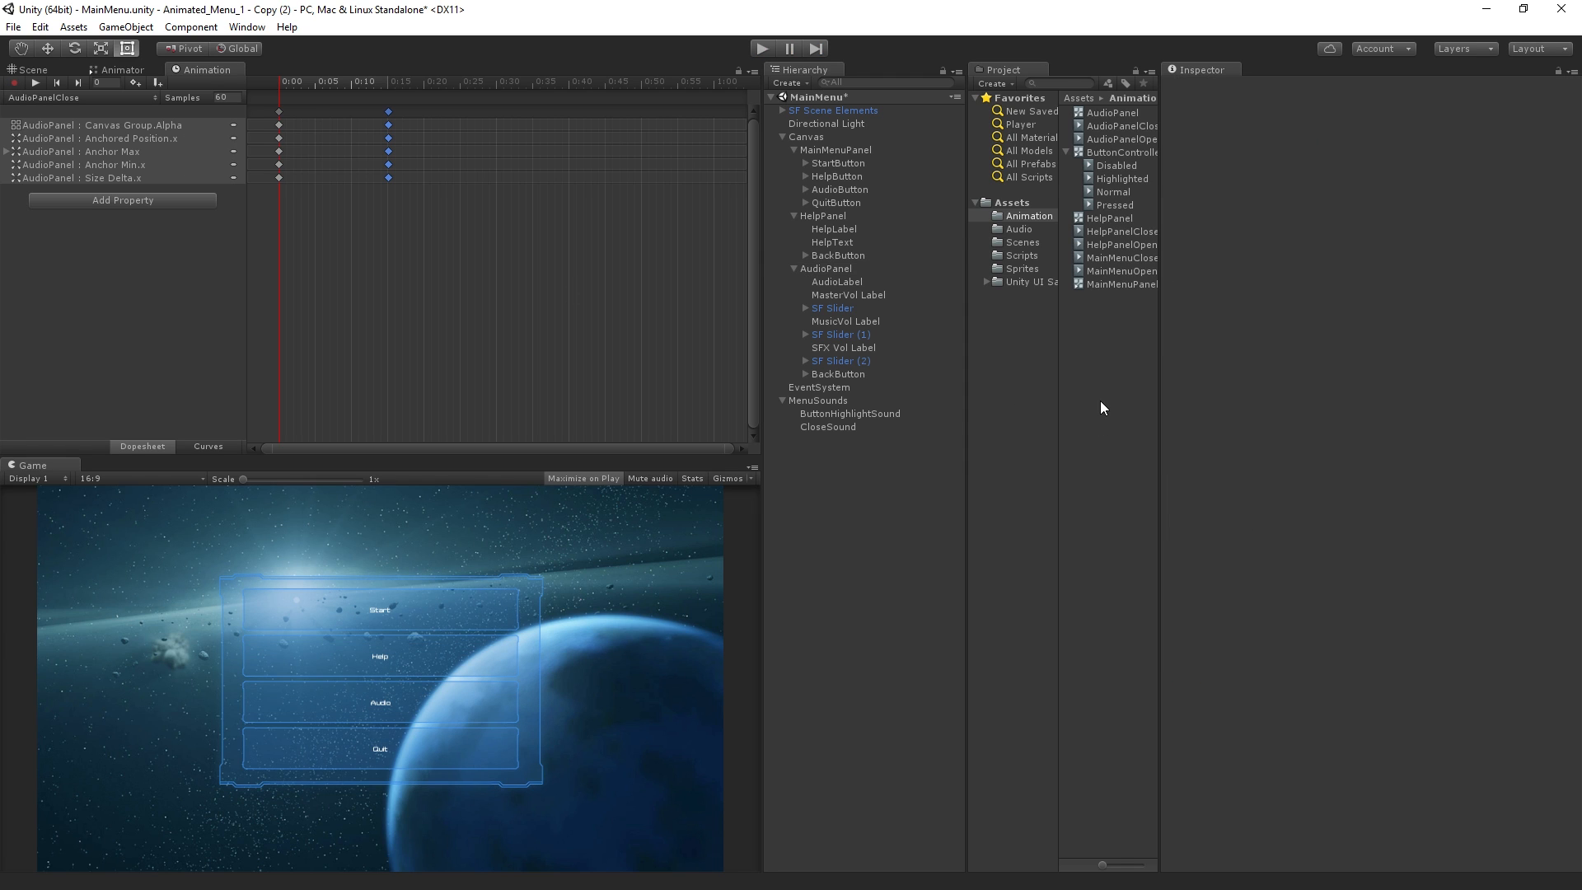
{"action": "right_click", "coordinate": [1082, 351]}
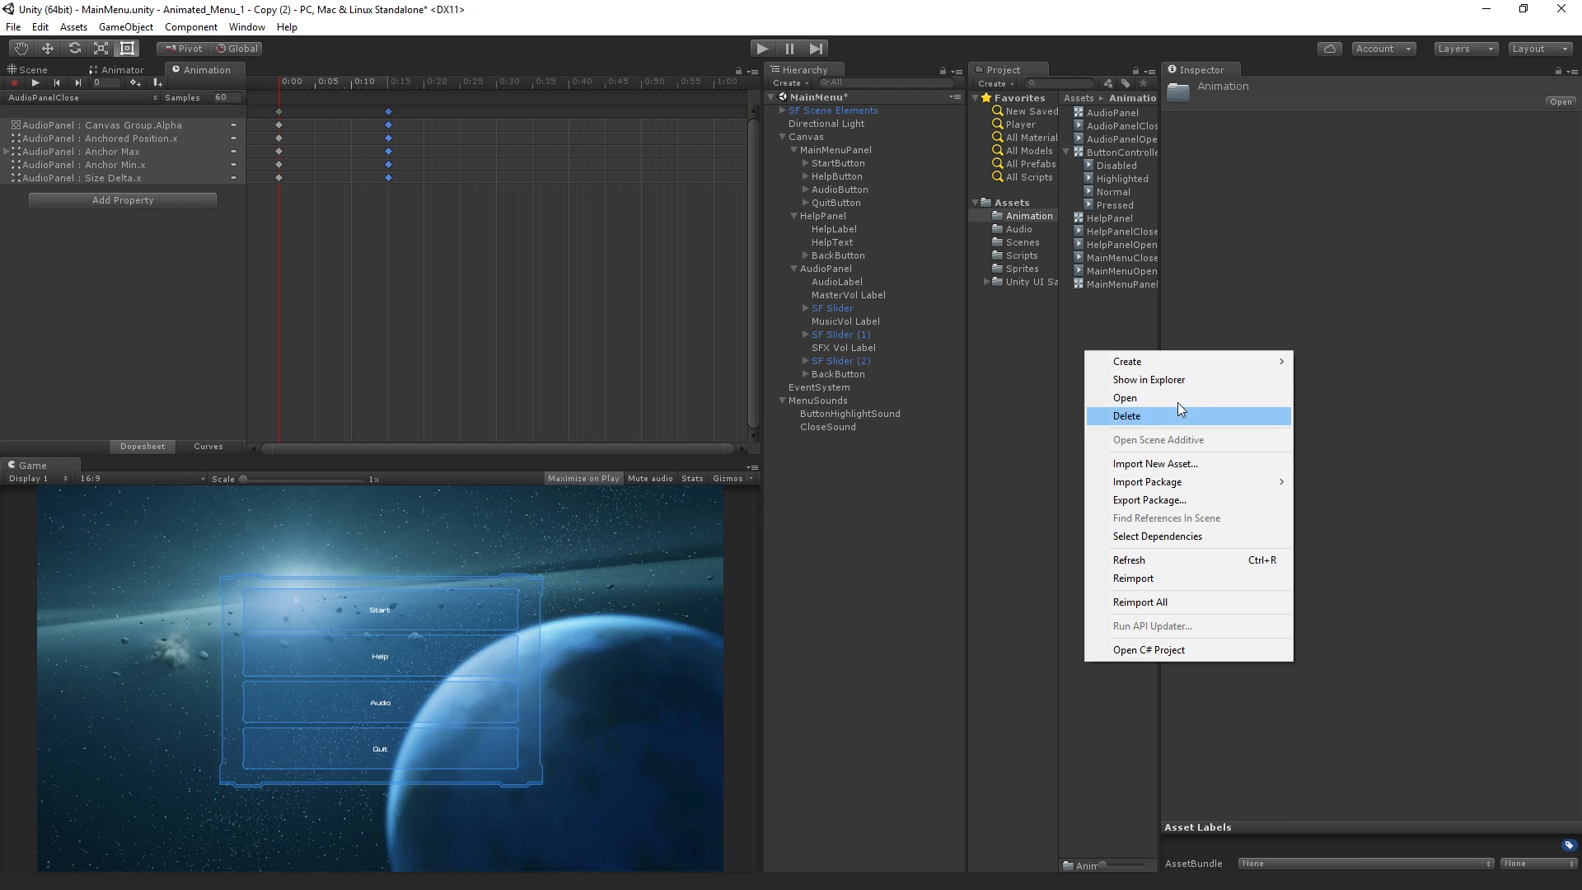
{"action": "mouse_move", "coordinate": [1220, 362]}
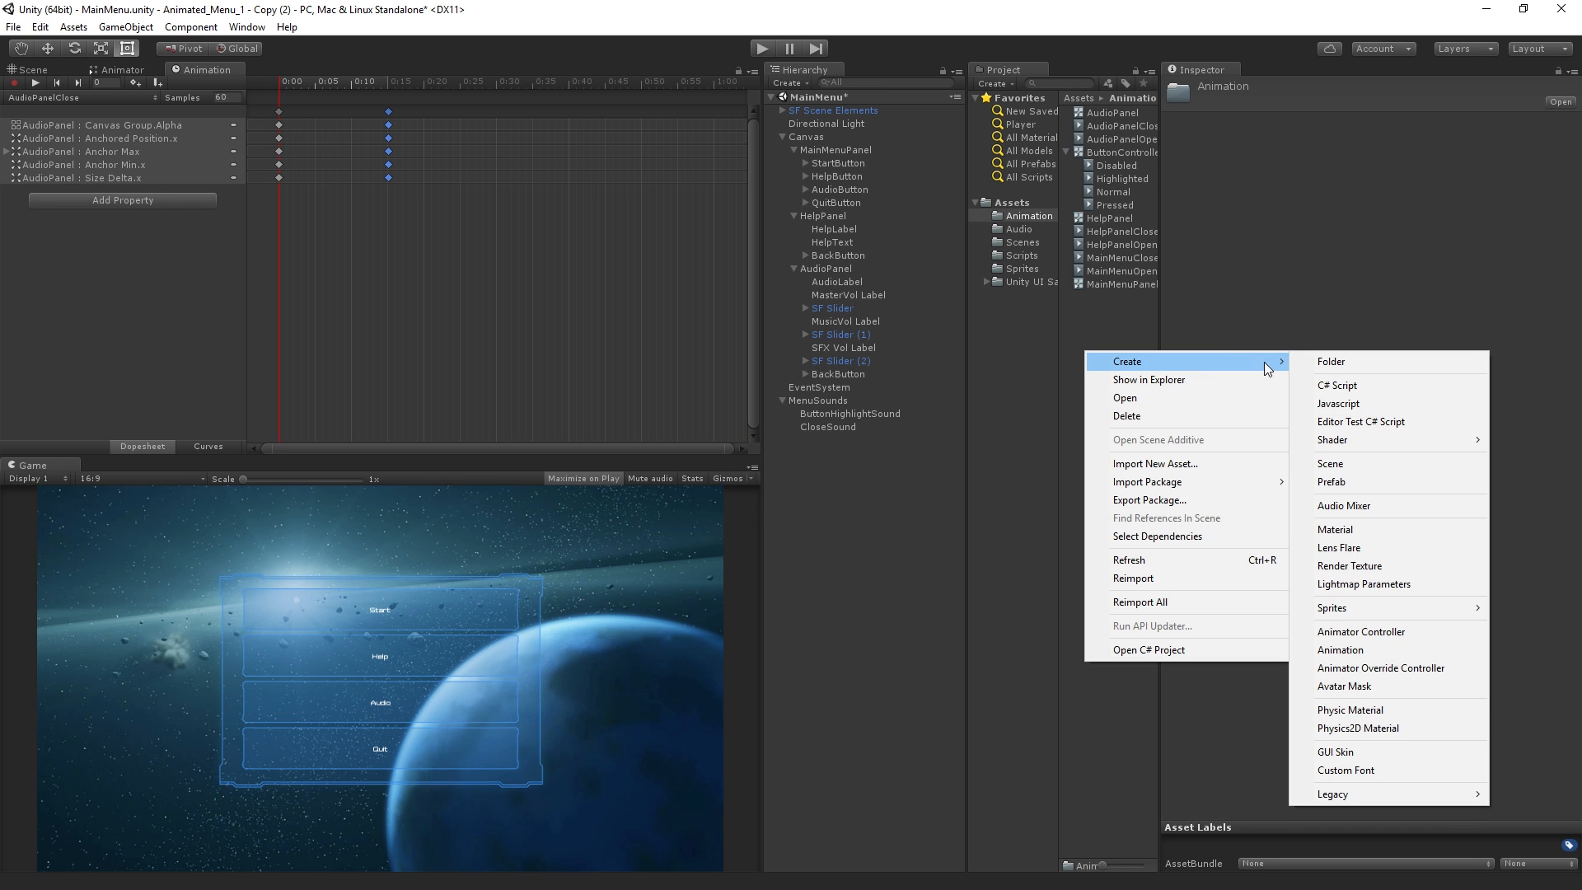
{"action": "left_click", "coordinate": [1465, 668]}
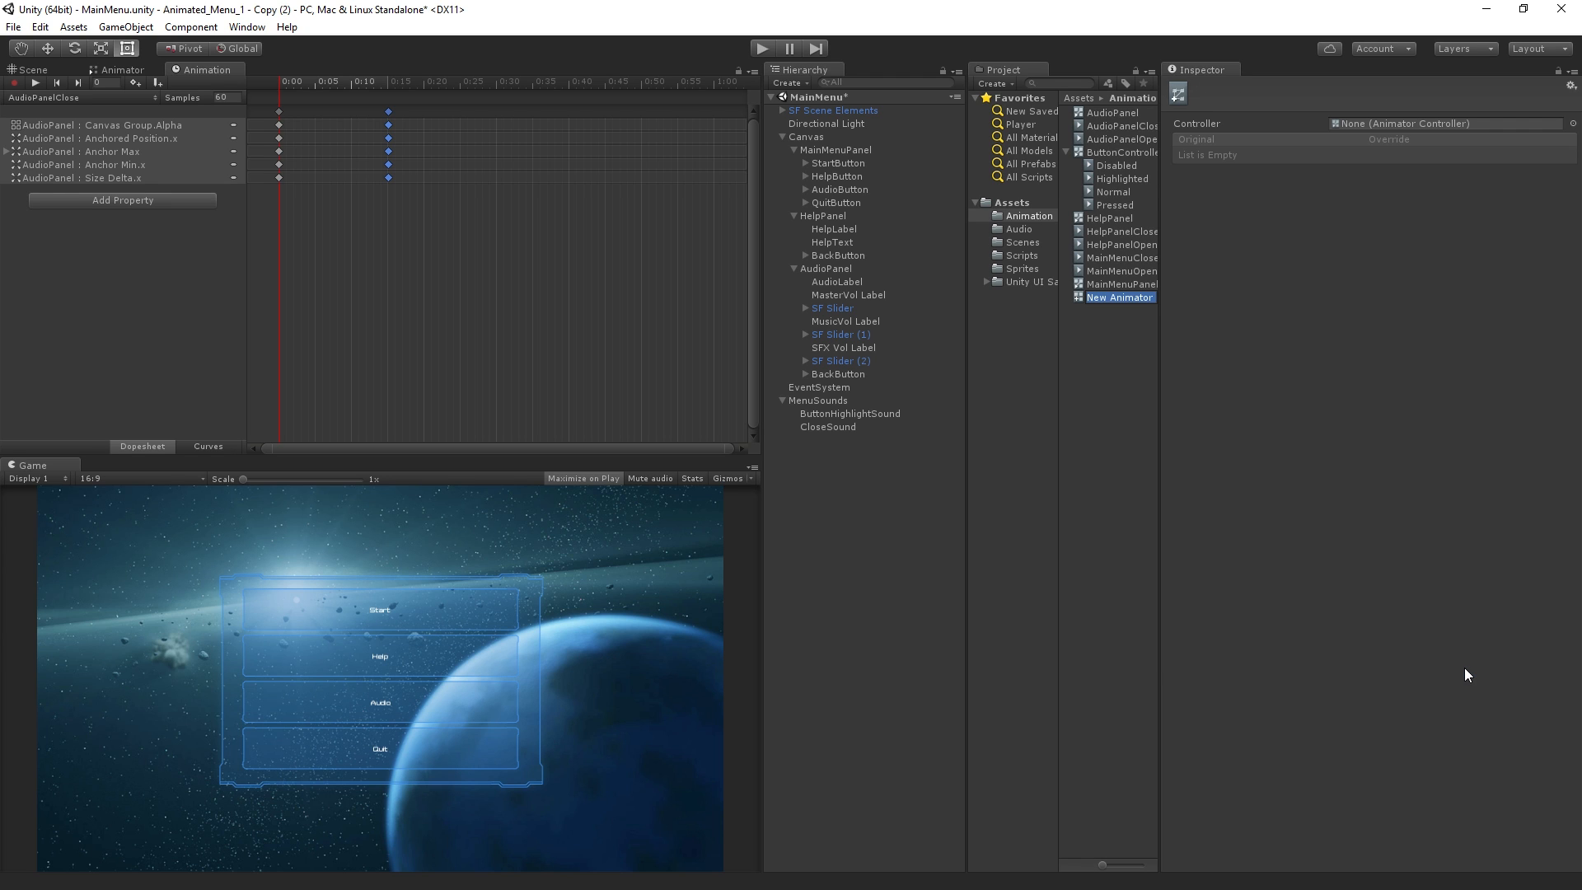
{"action": "type", "text": "AudioPane"}
{"action": "type", "text": "l Override"}
{"action": "key", "text": "Return"}
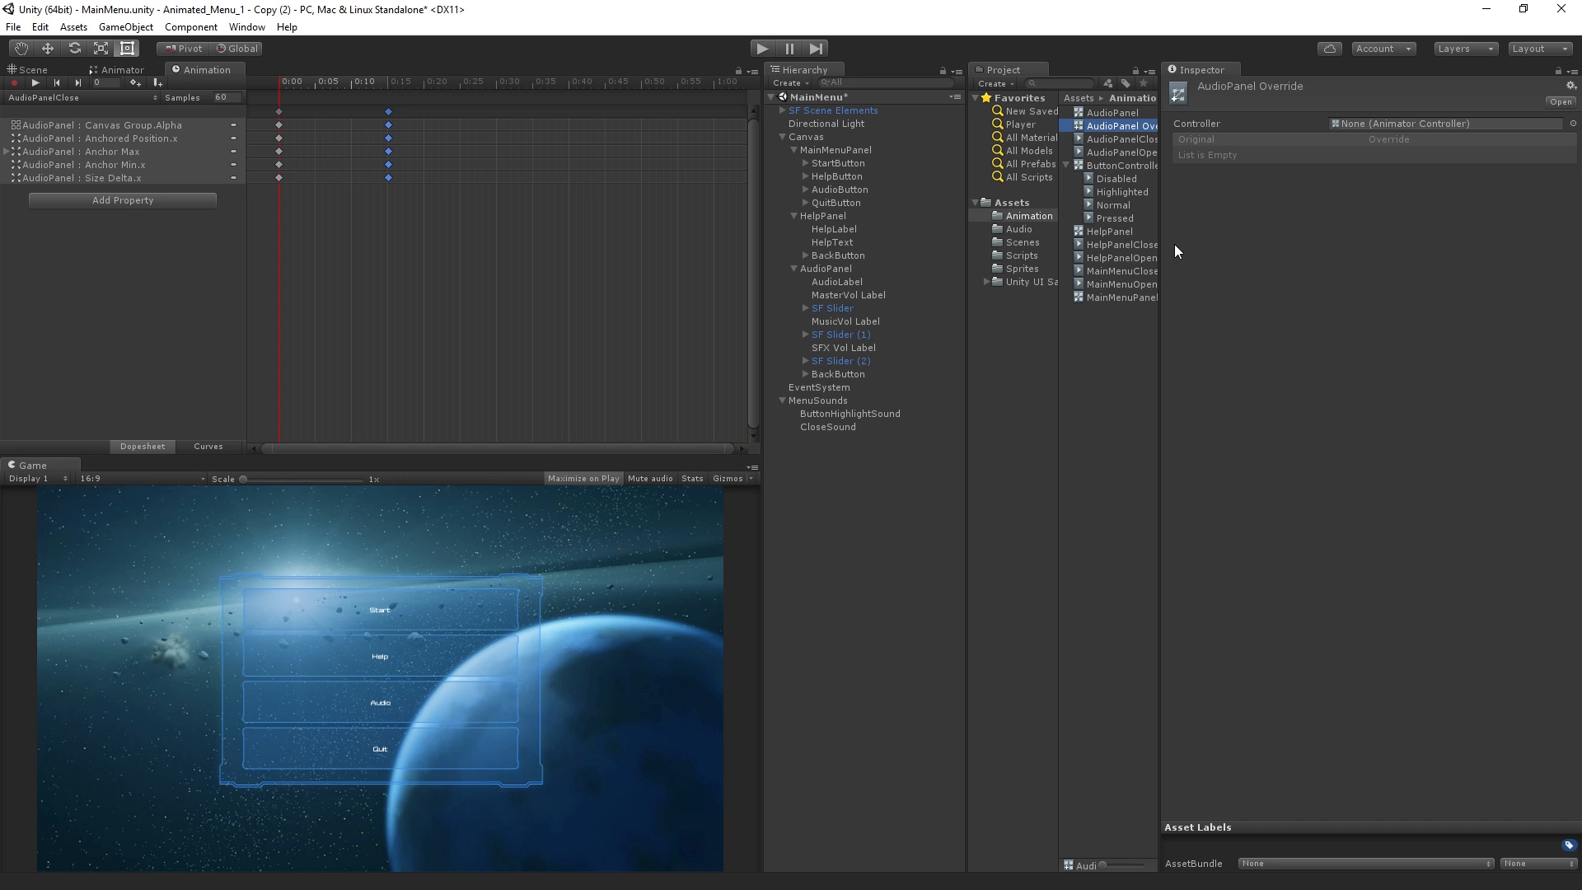
Base AudioPanel Override on the HelpPanel controller, replacing HelpPanelOpen with AudioPanelOpen and HelpPanelClose with AudioPanelClose
{"action": "left_click_drag", "start_coordinate": [1195, 223], "coordinate": [1390, 124]}
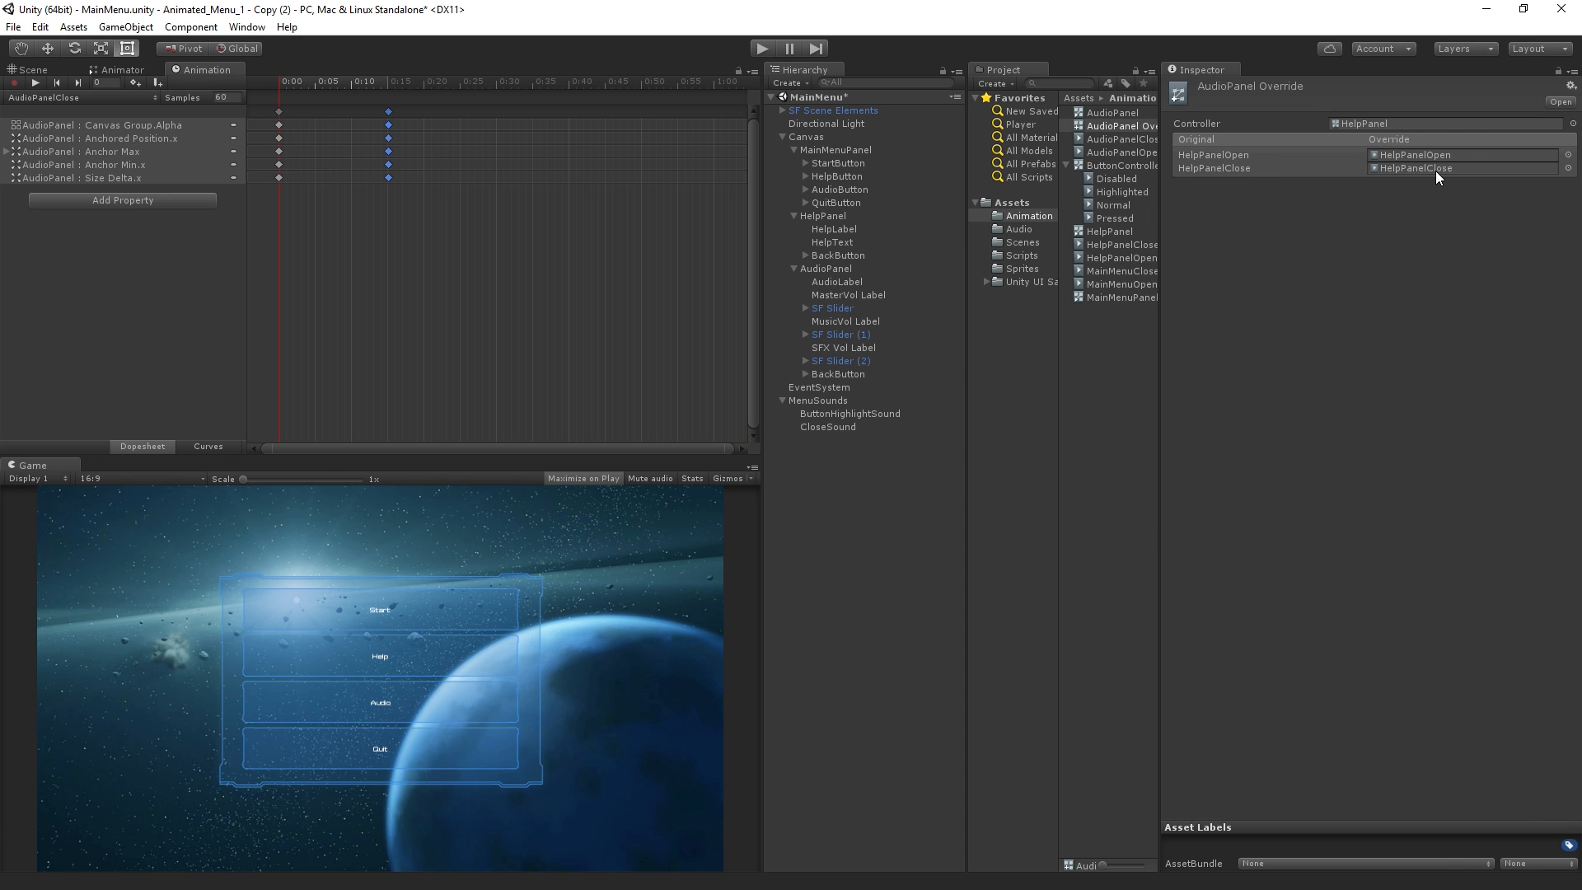
{"action": "left_click_drag", "start_coordinate": [1105, 152], "coordinate": [1412, 155]}
{"action": "left_click_drag", "start_coordinate": [1111, 138], "coordinate": [1385, 169]}
Assign AudioPanel Override as the controller of AudioPanel's Animator
{"action": "left_click", "coordinate": [844, 268]}
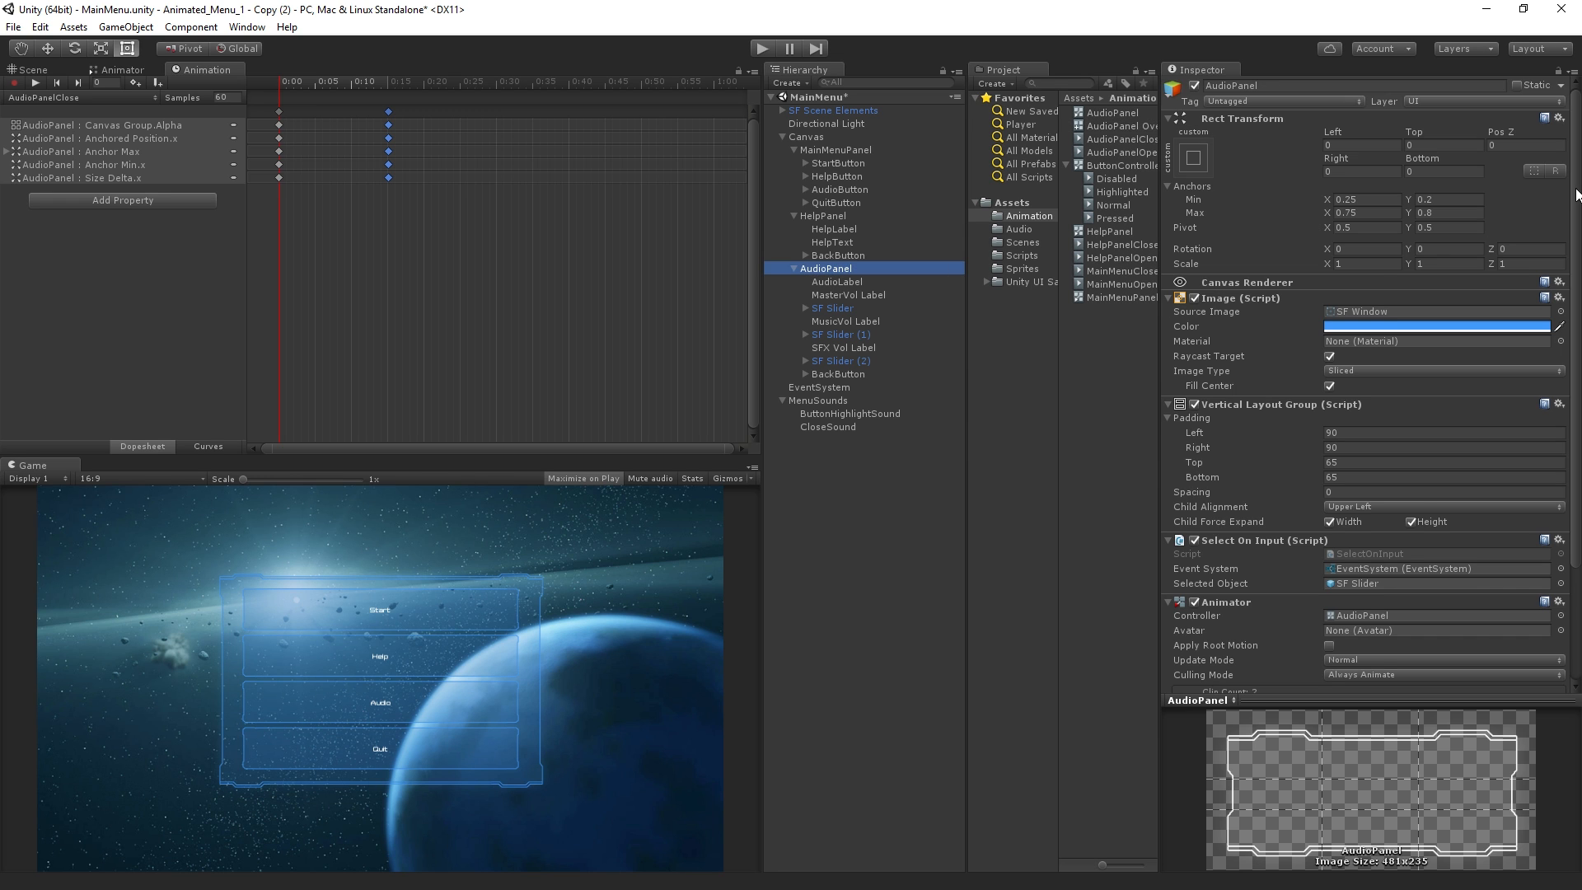
{"action": "scroll", "coordinate": [1562, 384], "scroll_direction": "down", "scroll_amount": 2}
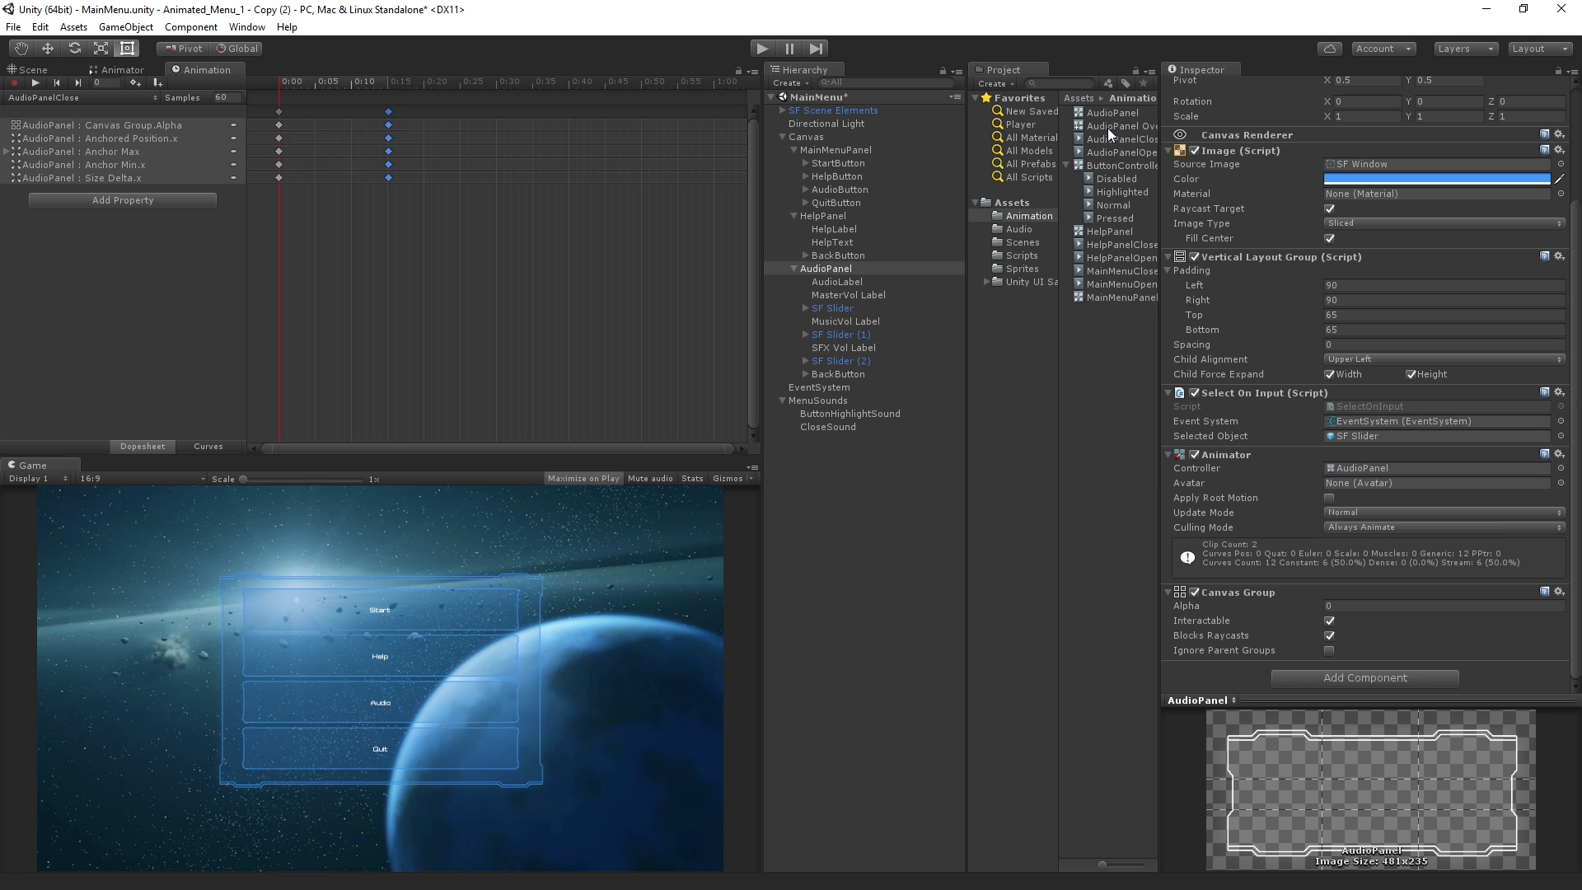
{"action": "left_click_drag", "start_coordinate": [1112, 125], "coordinate": [1431, 467]}
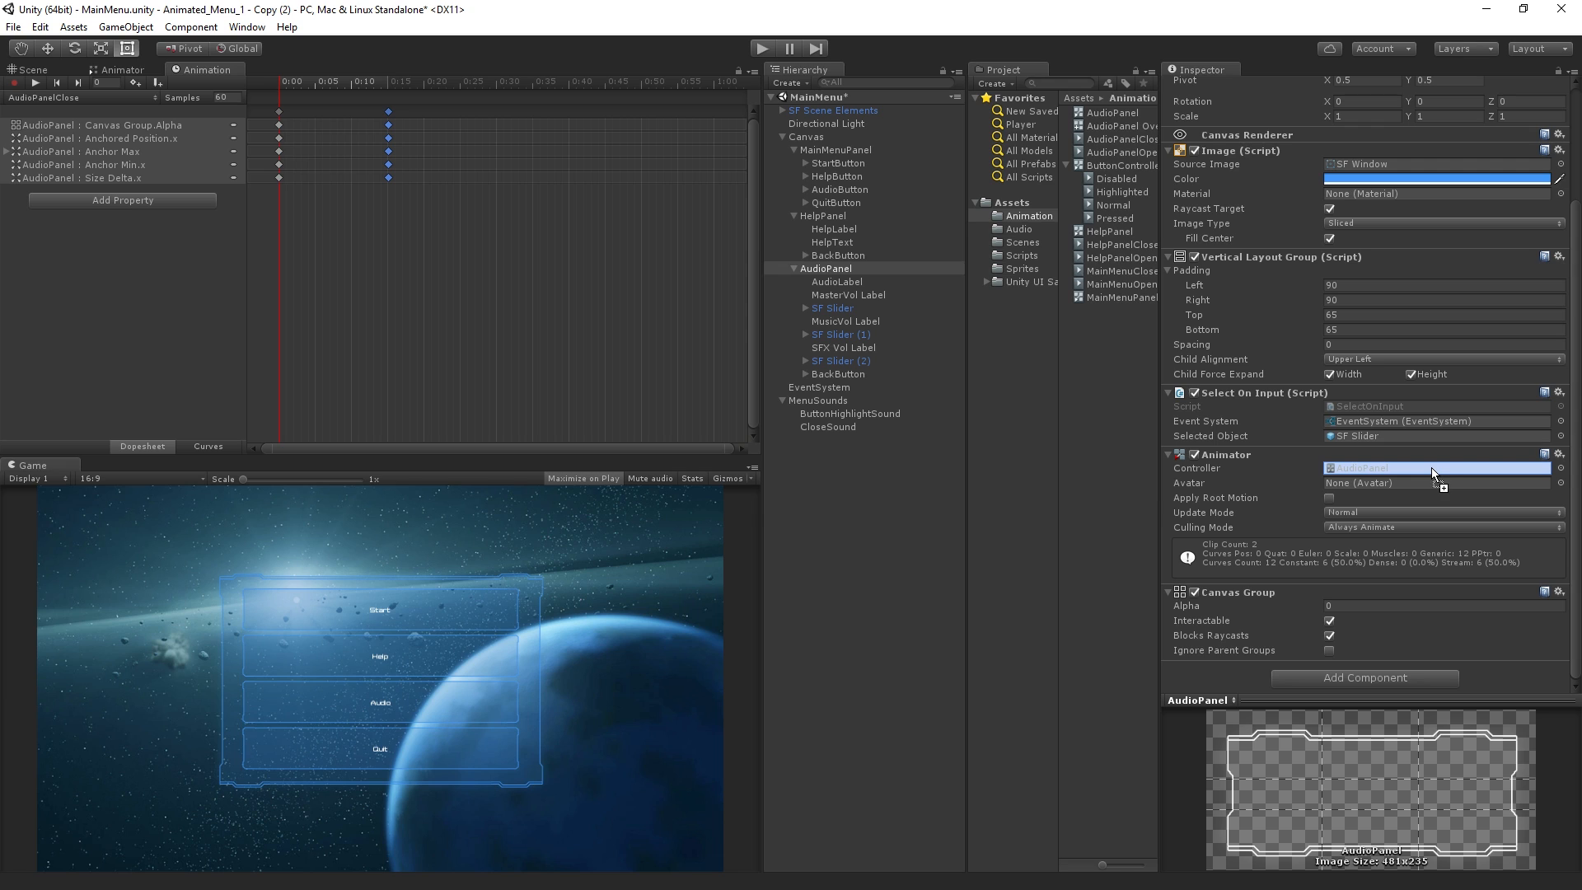
Finish assigning AudioPanel Override to AudioPanel's Animator, and make AudioButton's first click event call SetTrigger (string) with Close on MainMenuPanel's Animator
{"action": "left_click_drag", "start_coordinate": [1431, 467], "coordinate": [1431, 467]}
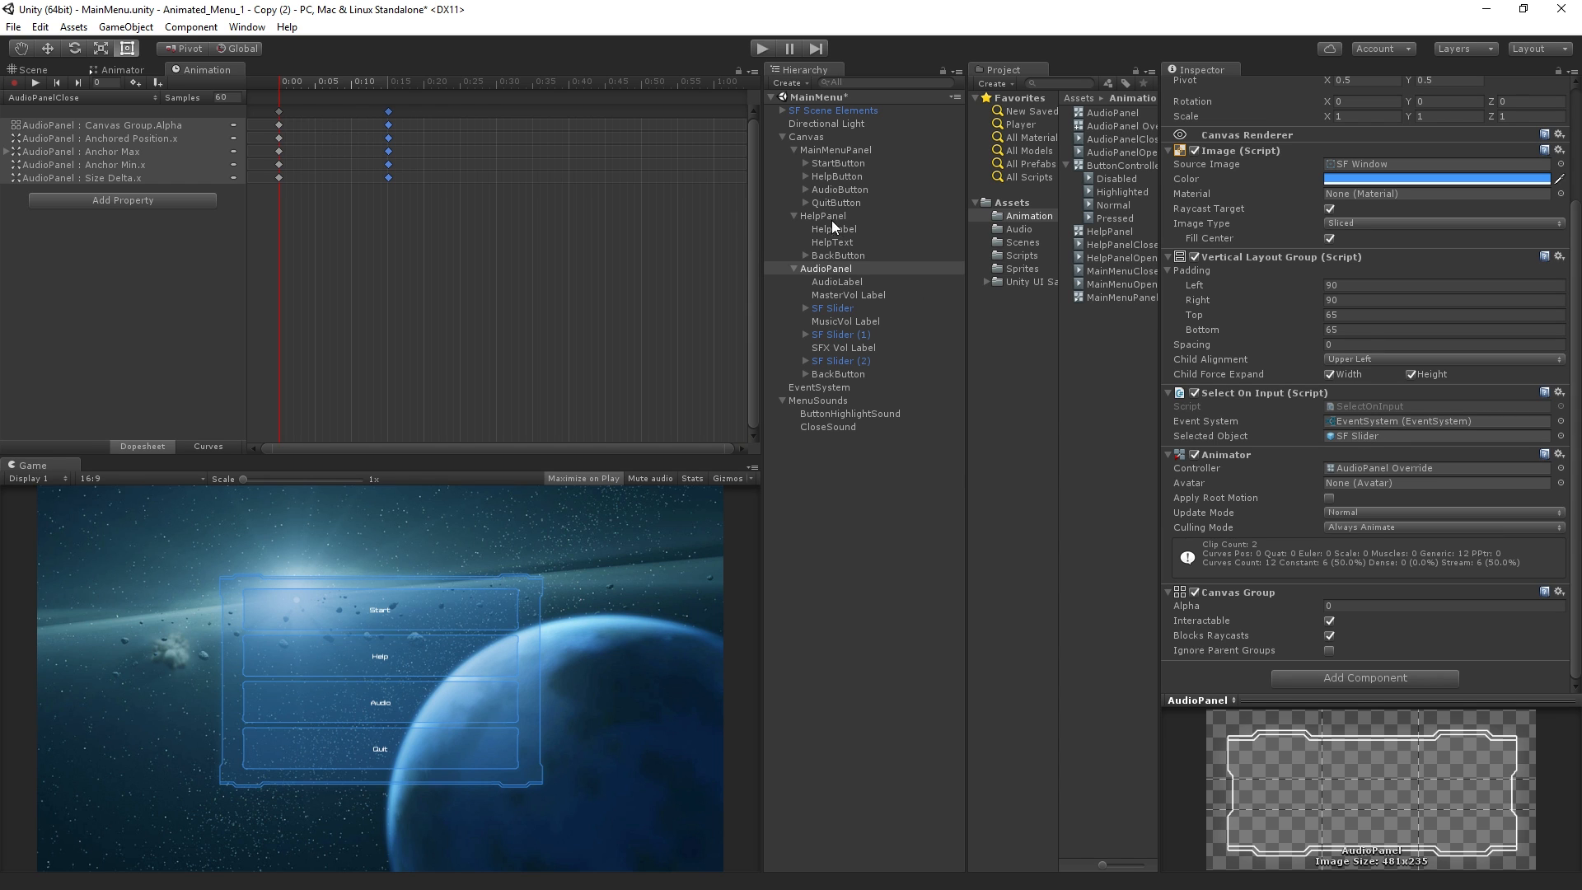
{"action": "left_click", "coordinate": [873, 191]}
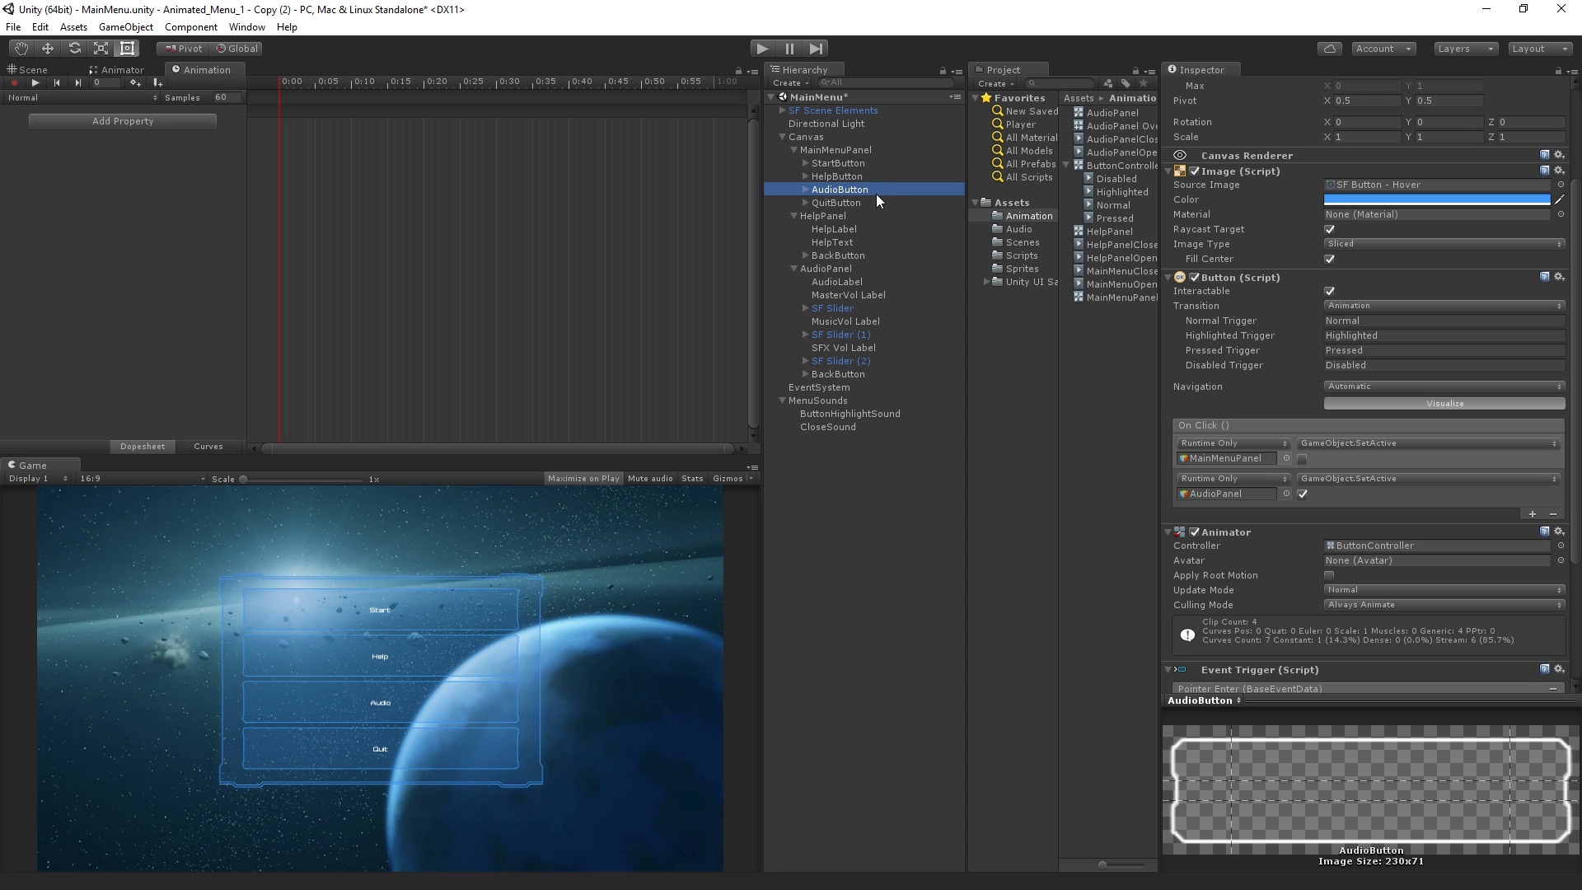
{"action": "left_click", "coordinate": [1357, 443]}
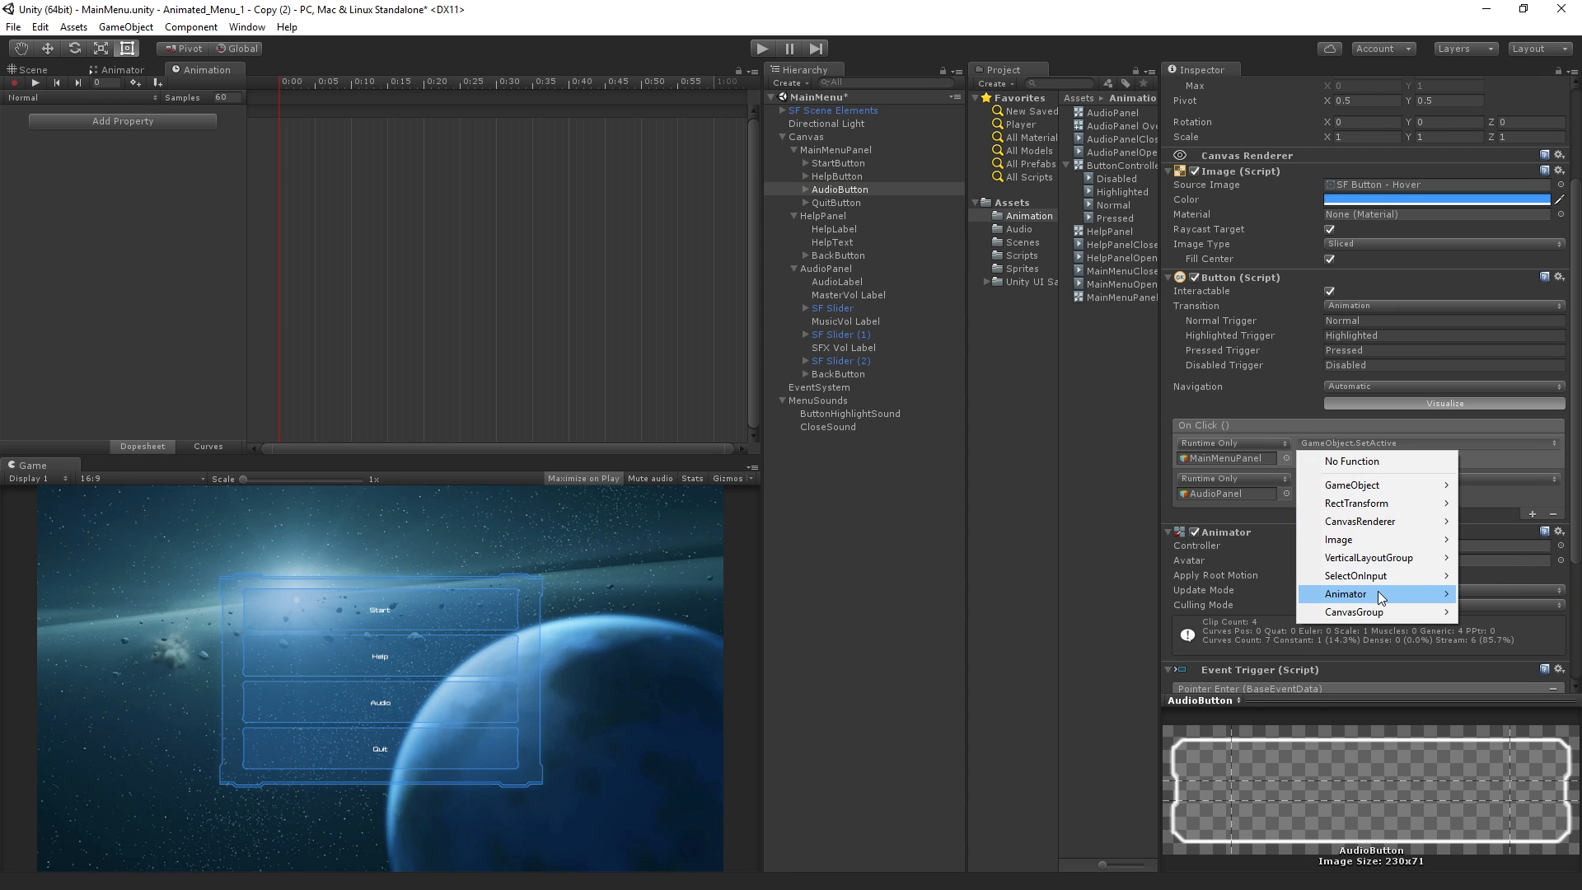
{"action": "mouse_move", "coordinate": [1381, 591]}
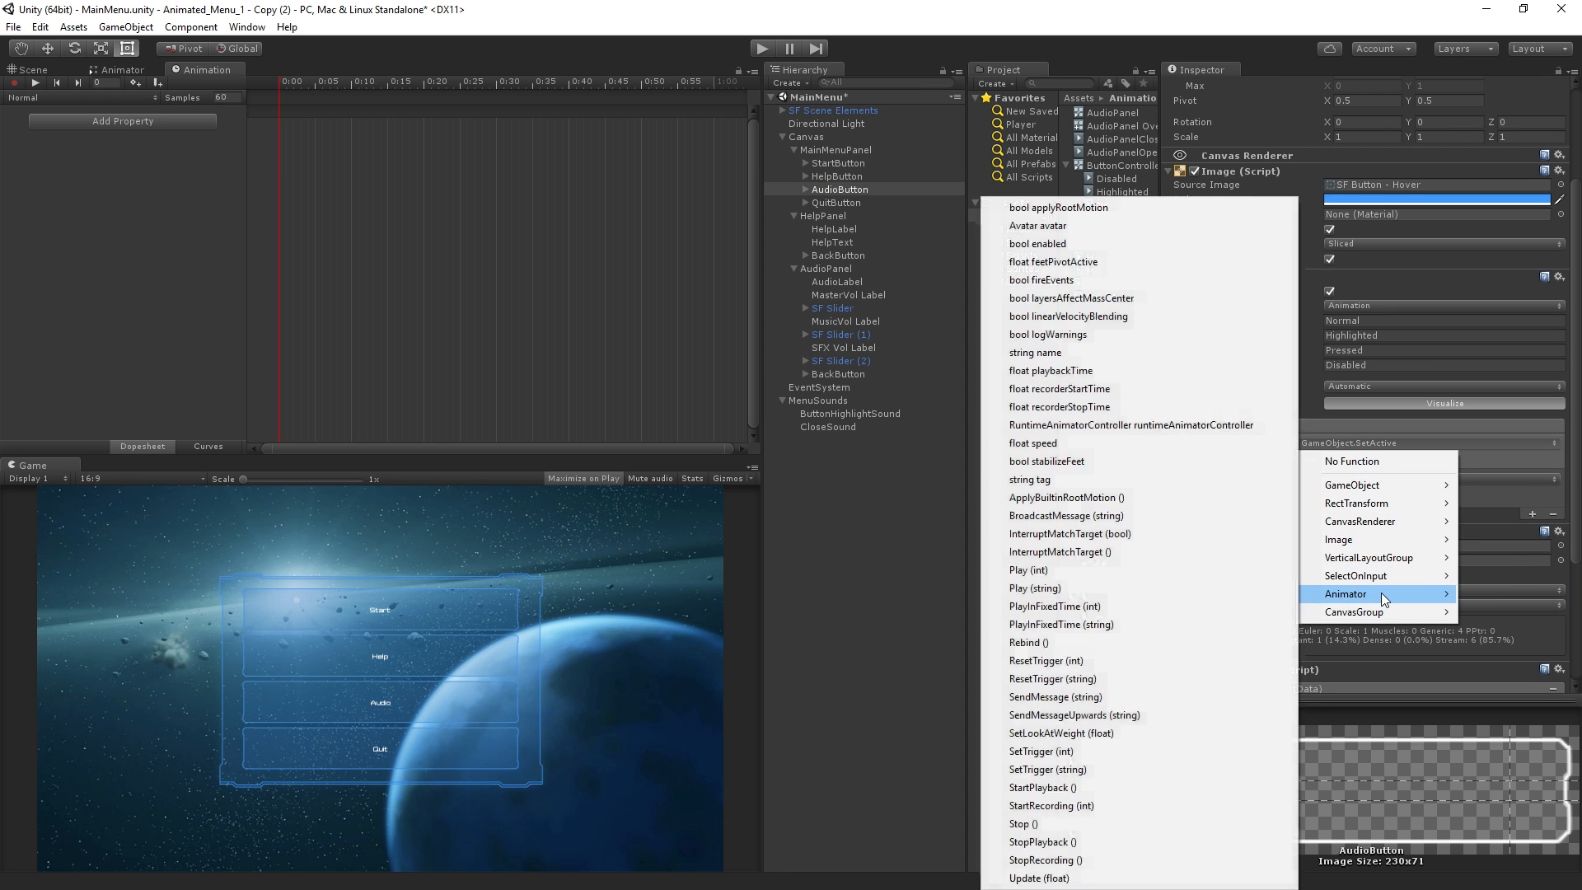
{"action": "left_click", "coordinate": [1133, 769]}
{"action": "left_click", "coordinate": [1379, 457]}
{"action": "type", "text": "Close"}
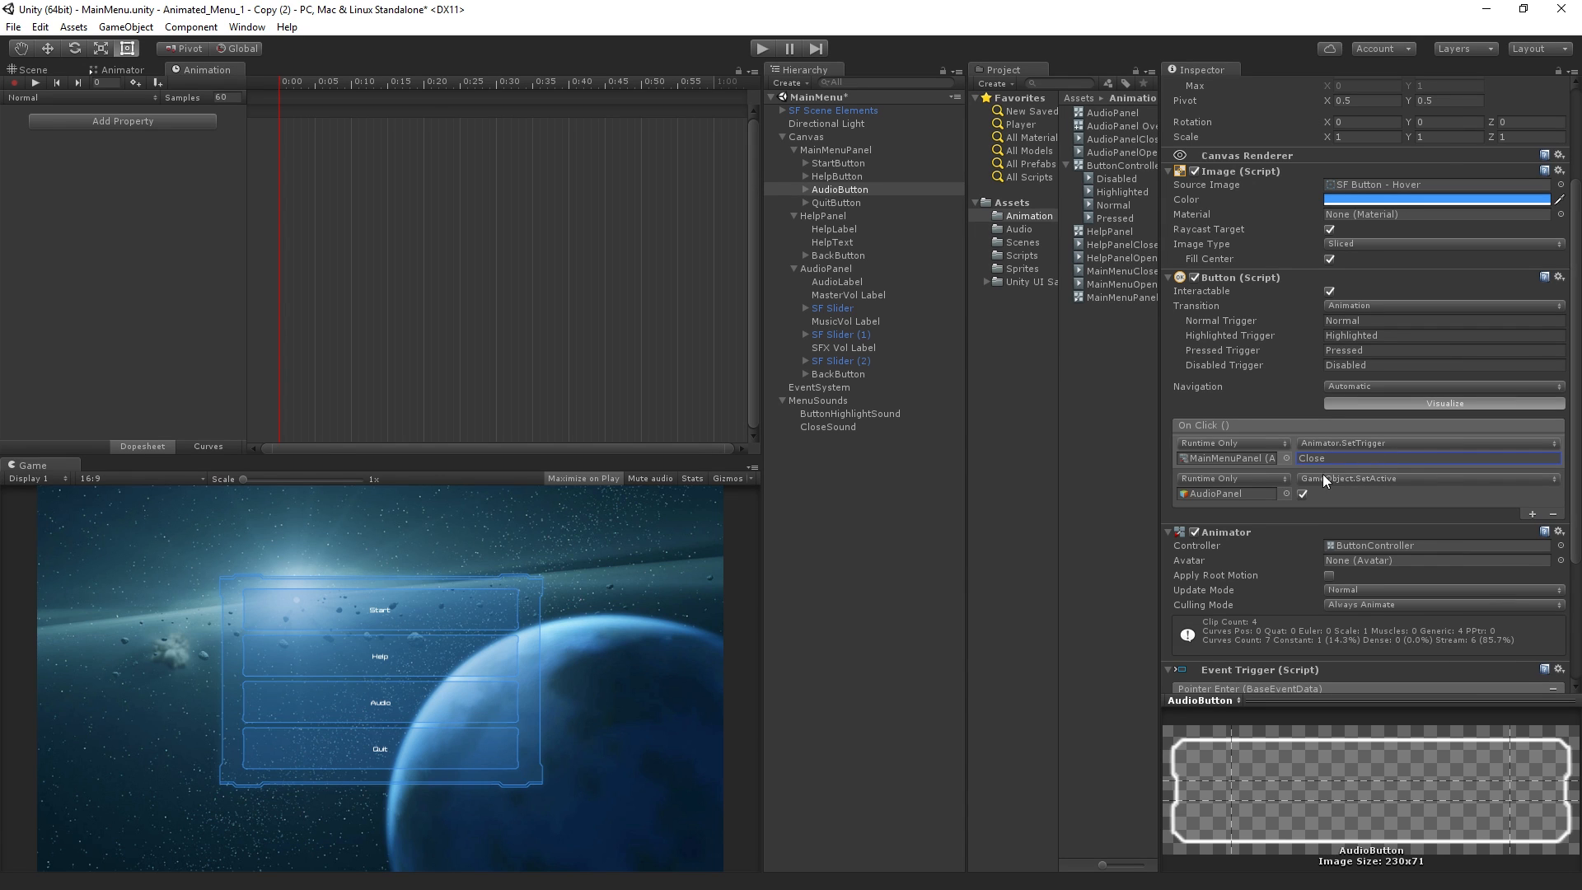
Change AudioButton's second click event to call SetTrigger (string) with Open on AudioPanel's Animator
{"action": "left_click", "coordinate": [1339, 480]}
{"action": "mouse_move", "coordinate": [1394, 630]}
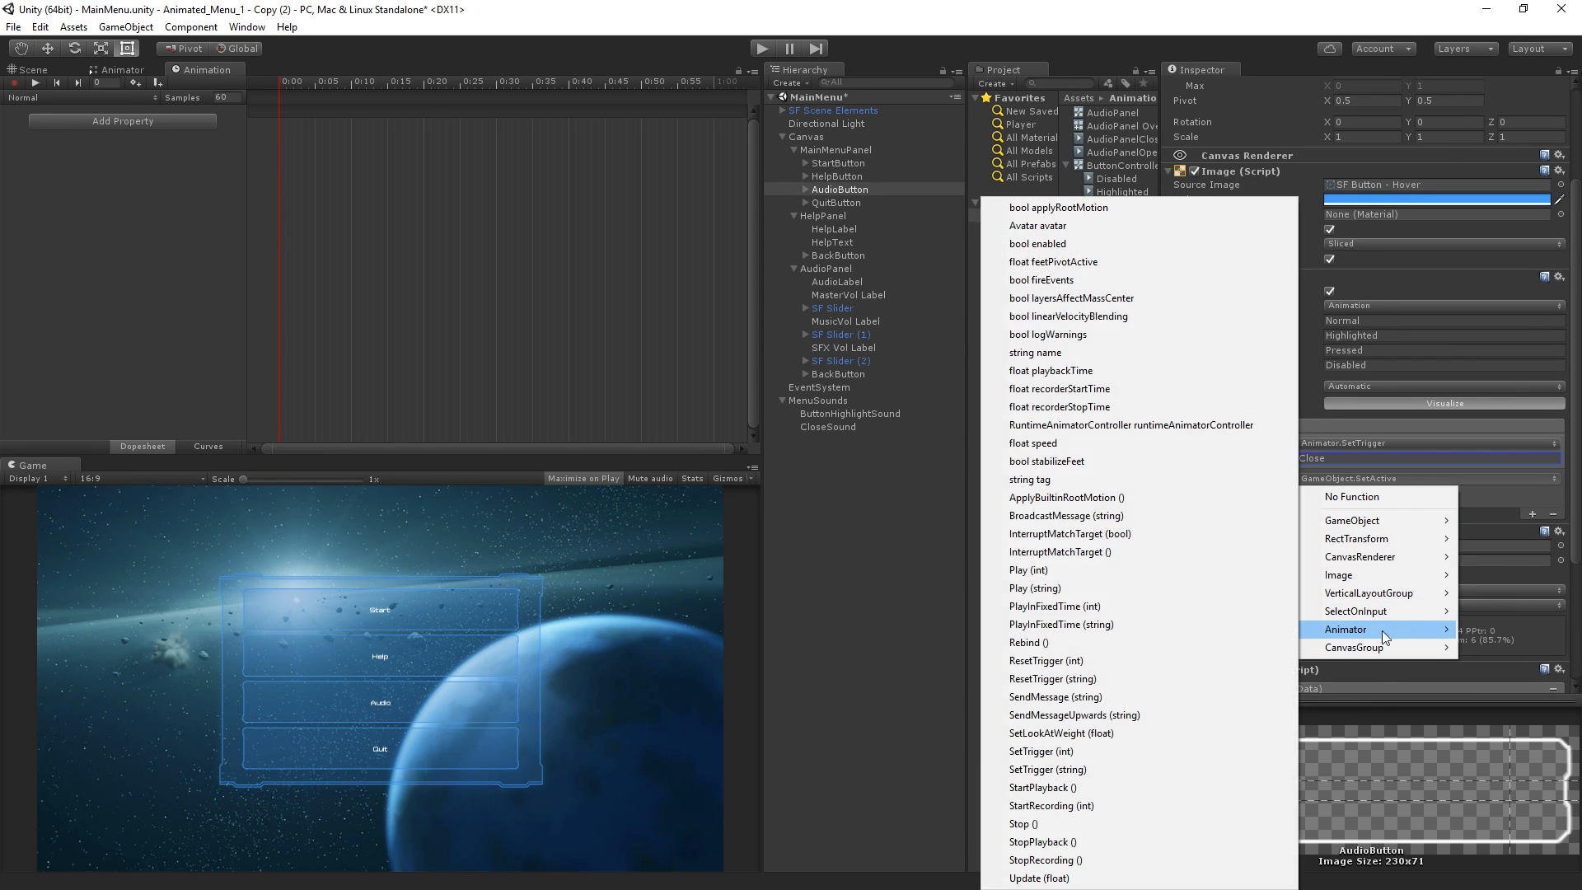
{"action": "left_click", "coordinate": [1186, 768]}
{"action": "left_click", "coordinate": [1361, 494]}
{"action": "type", "text": "Open"}
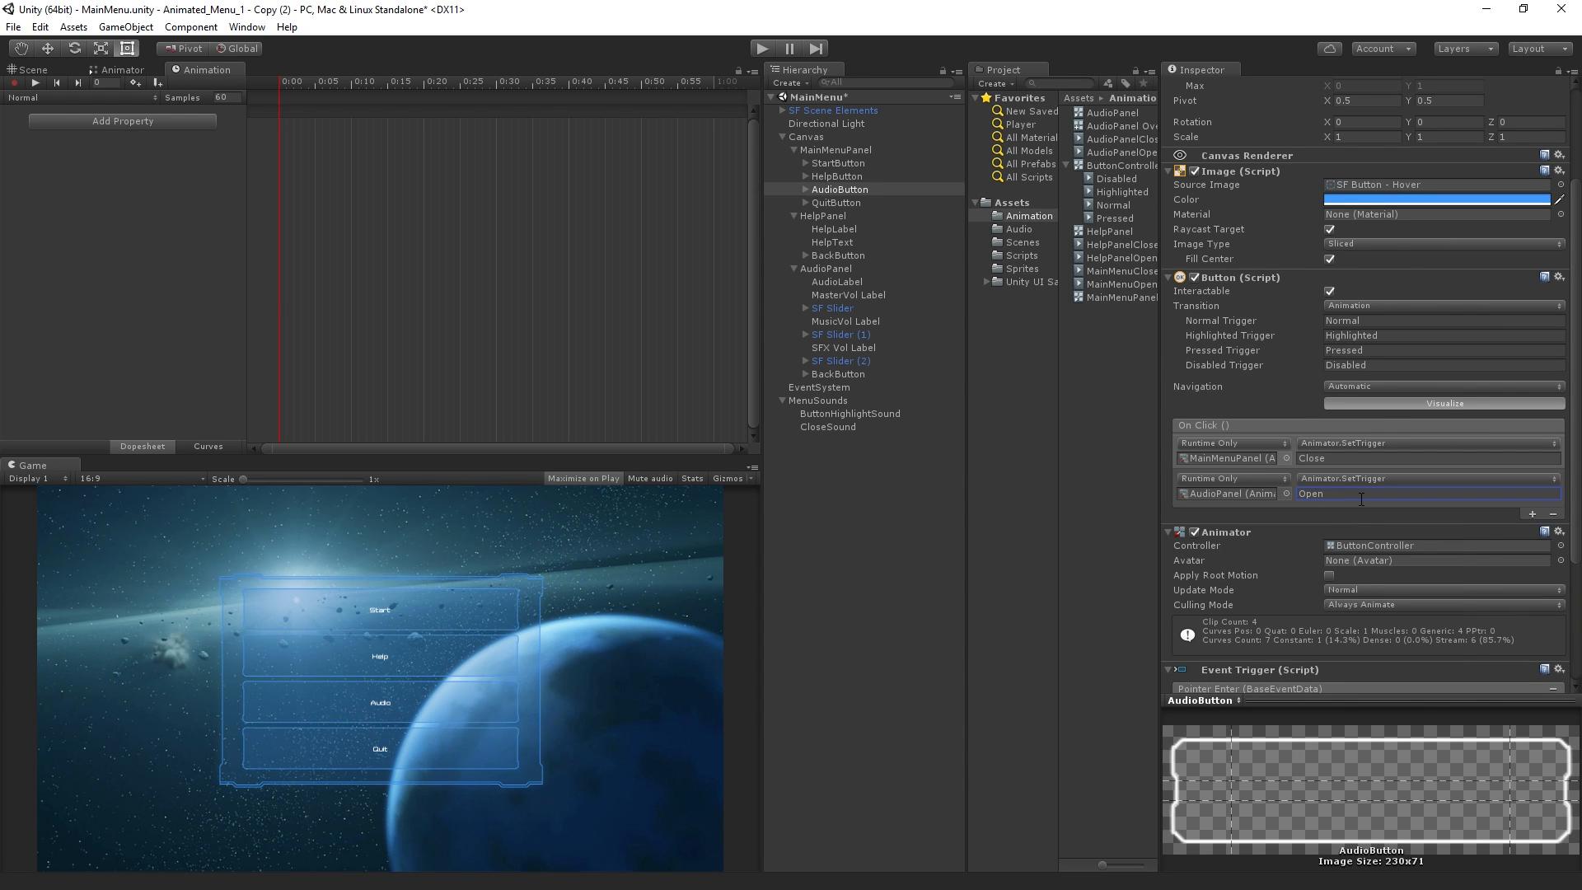
On AudioPanel's BackButton, change the AudioPanel click event to Animator SetTrigger (string) with the value Close
{"action": "left_click", "coordinate": [899, 375]}
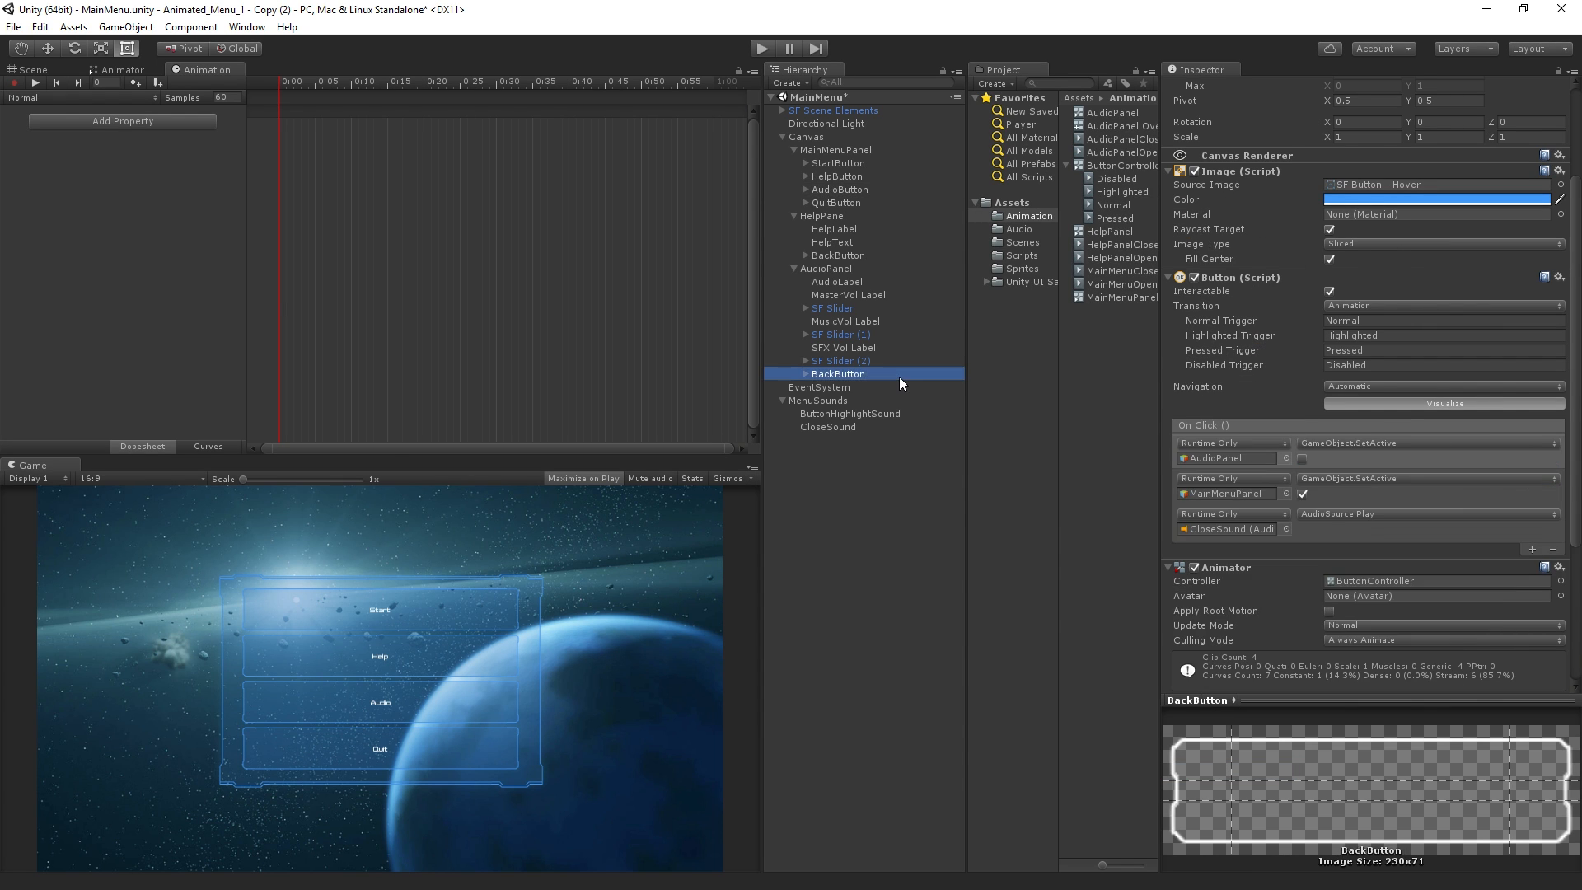
{"action": "left_click", "coordinate": [1377, 445]}
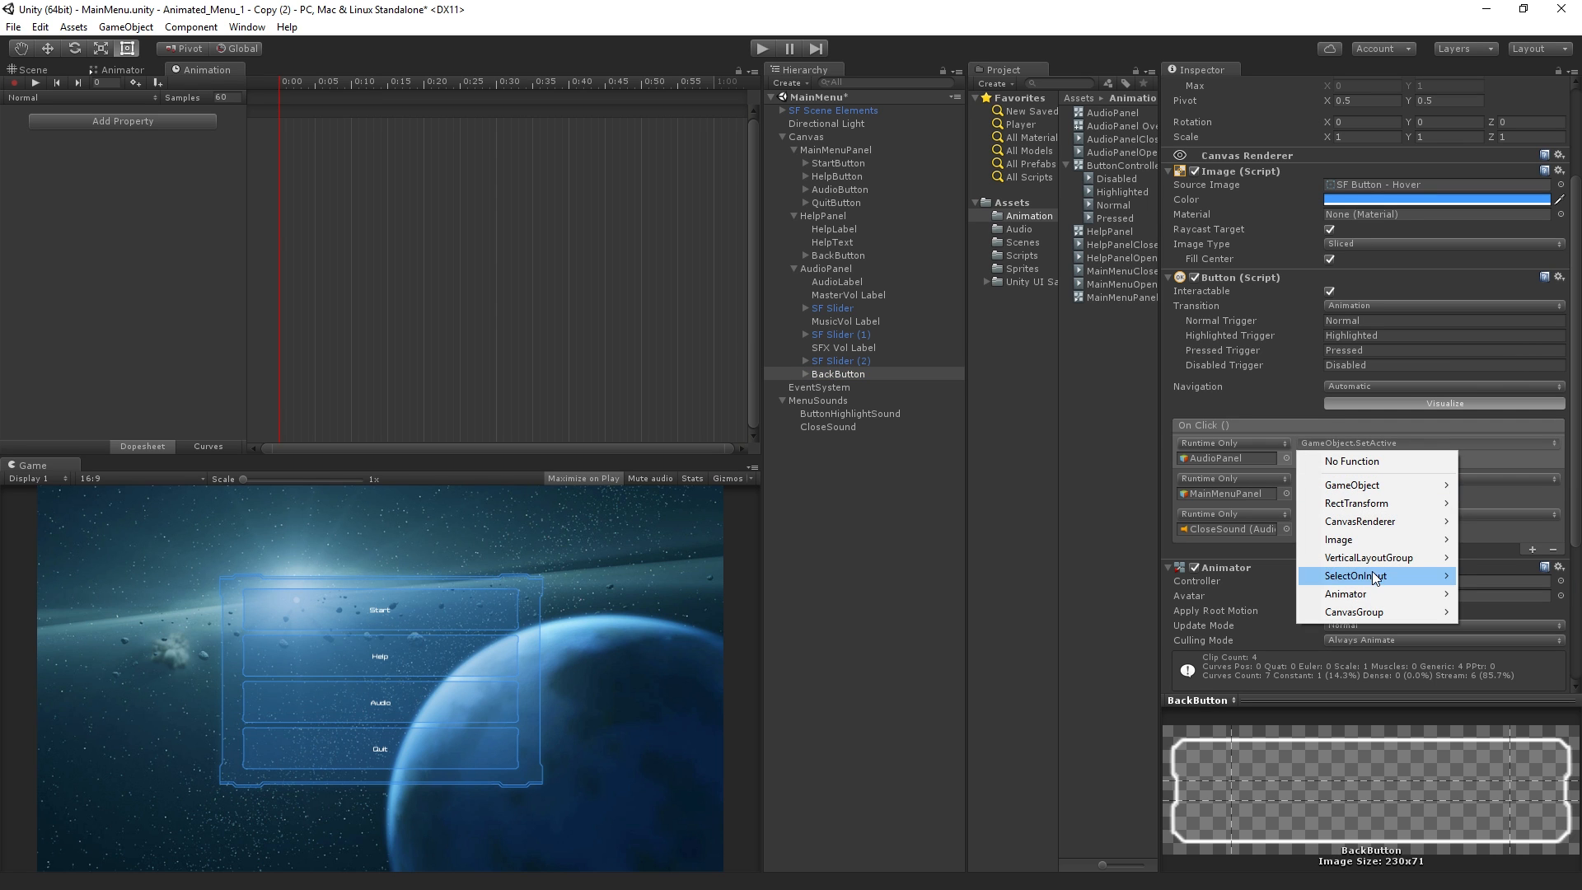
{"action": "mouse_move", "coordinate": [1380, 593]}
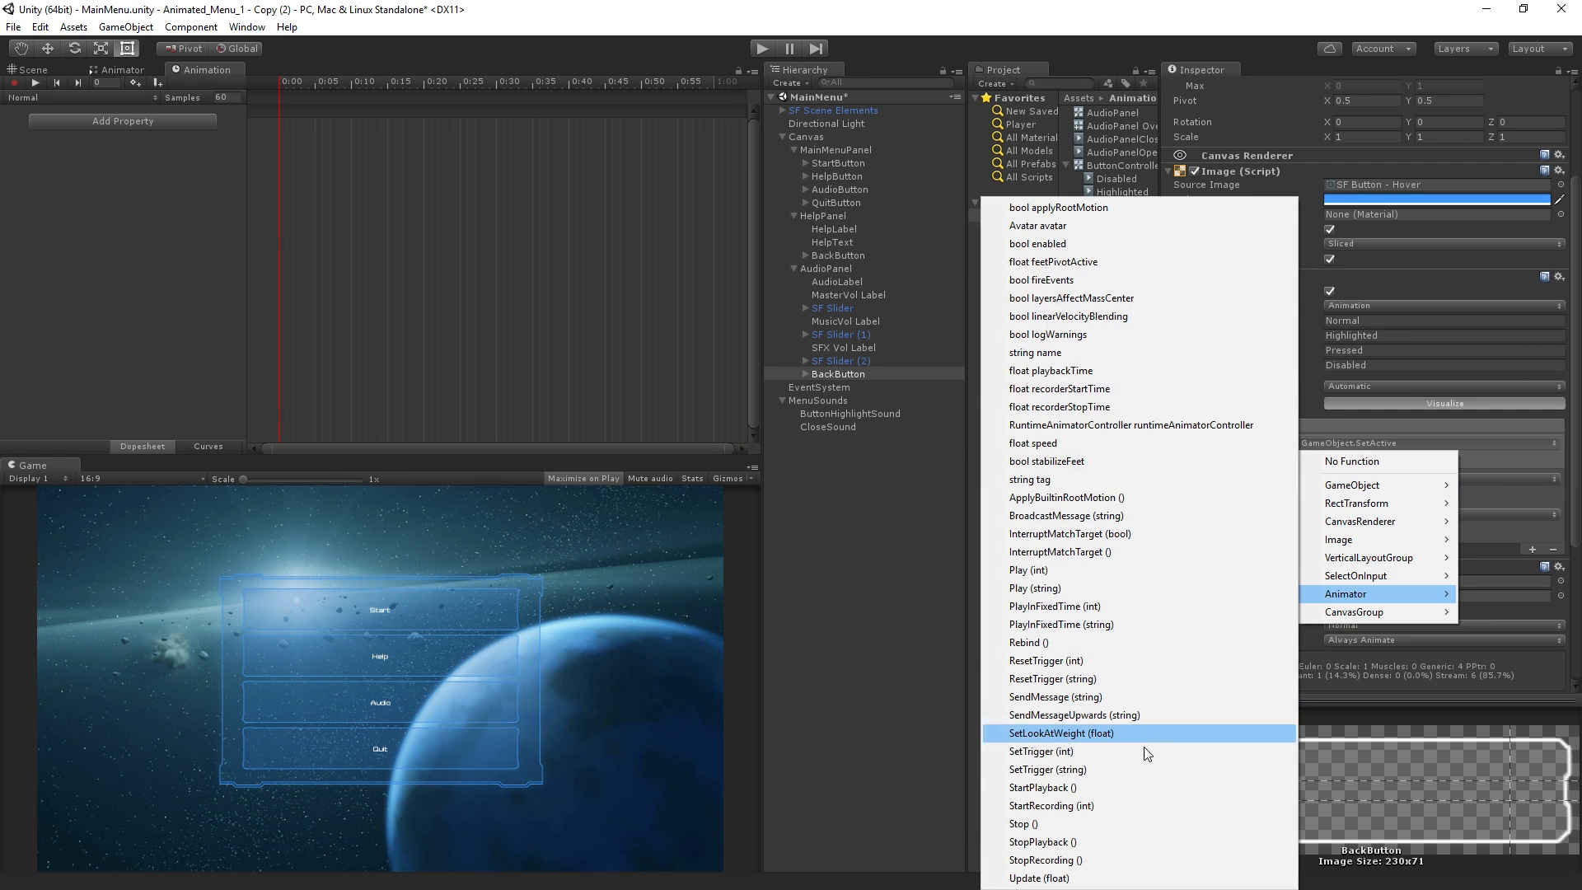
{"action": "left_click", "coordinate": [1149, 770]}
{"action": "left_click", "coordinate": [1364, 459]}
{"action": "type", "text": "Close"}
Change the BackButton's MainMenuPanel click event to Animator SetTrigger (string) with the value Open
{"action": "left_click", "coordinate": [1371, 478]}
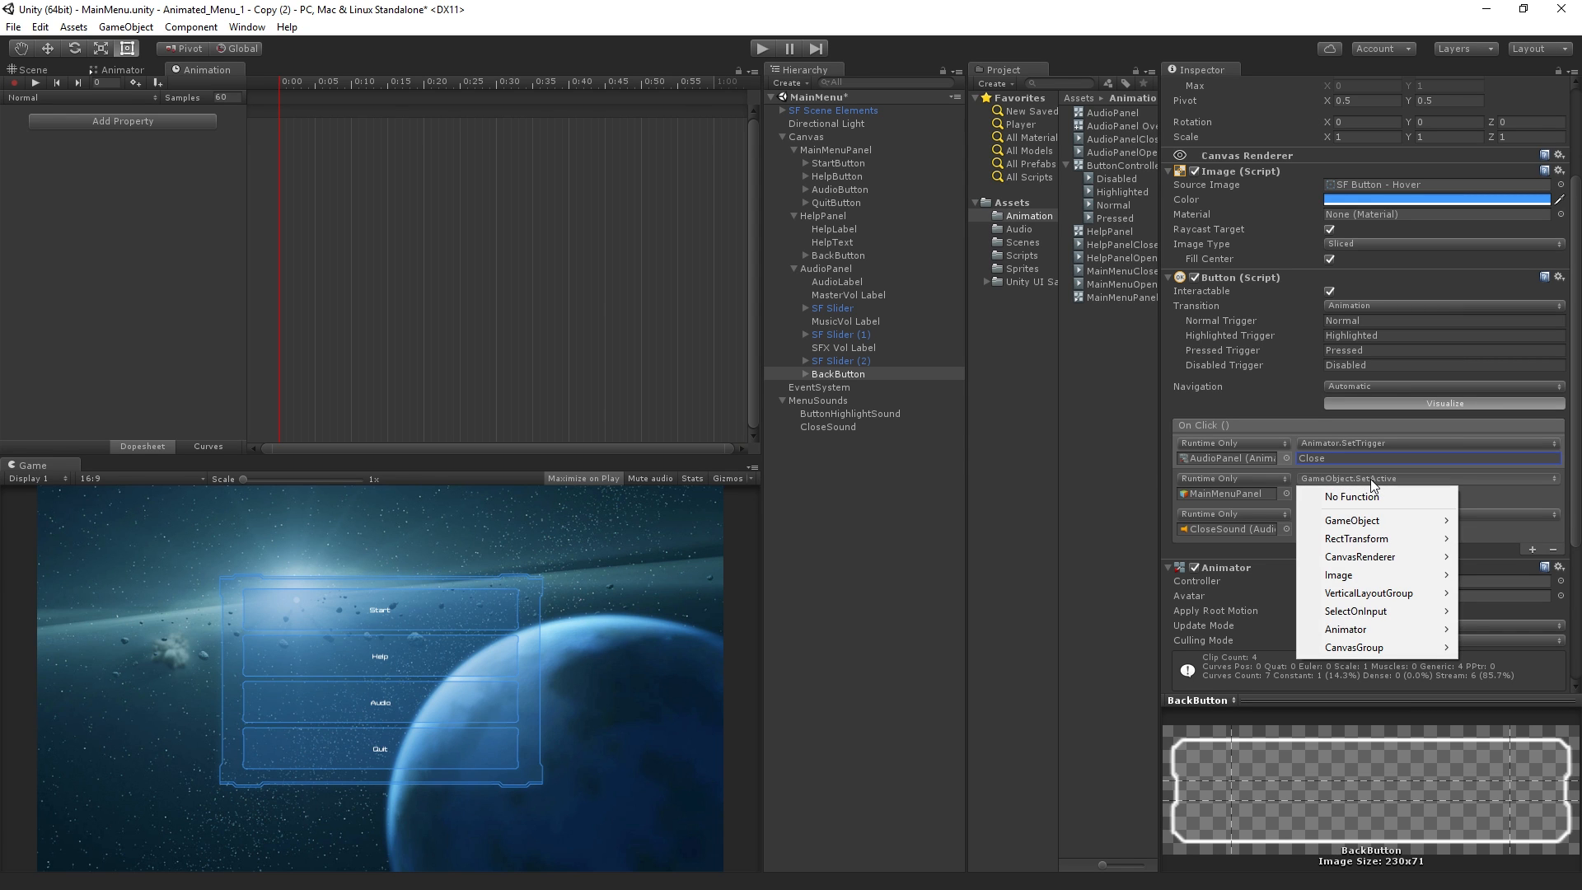
{"action": "mouse_move", "coordinate": [1434, 629]}
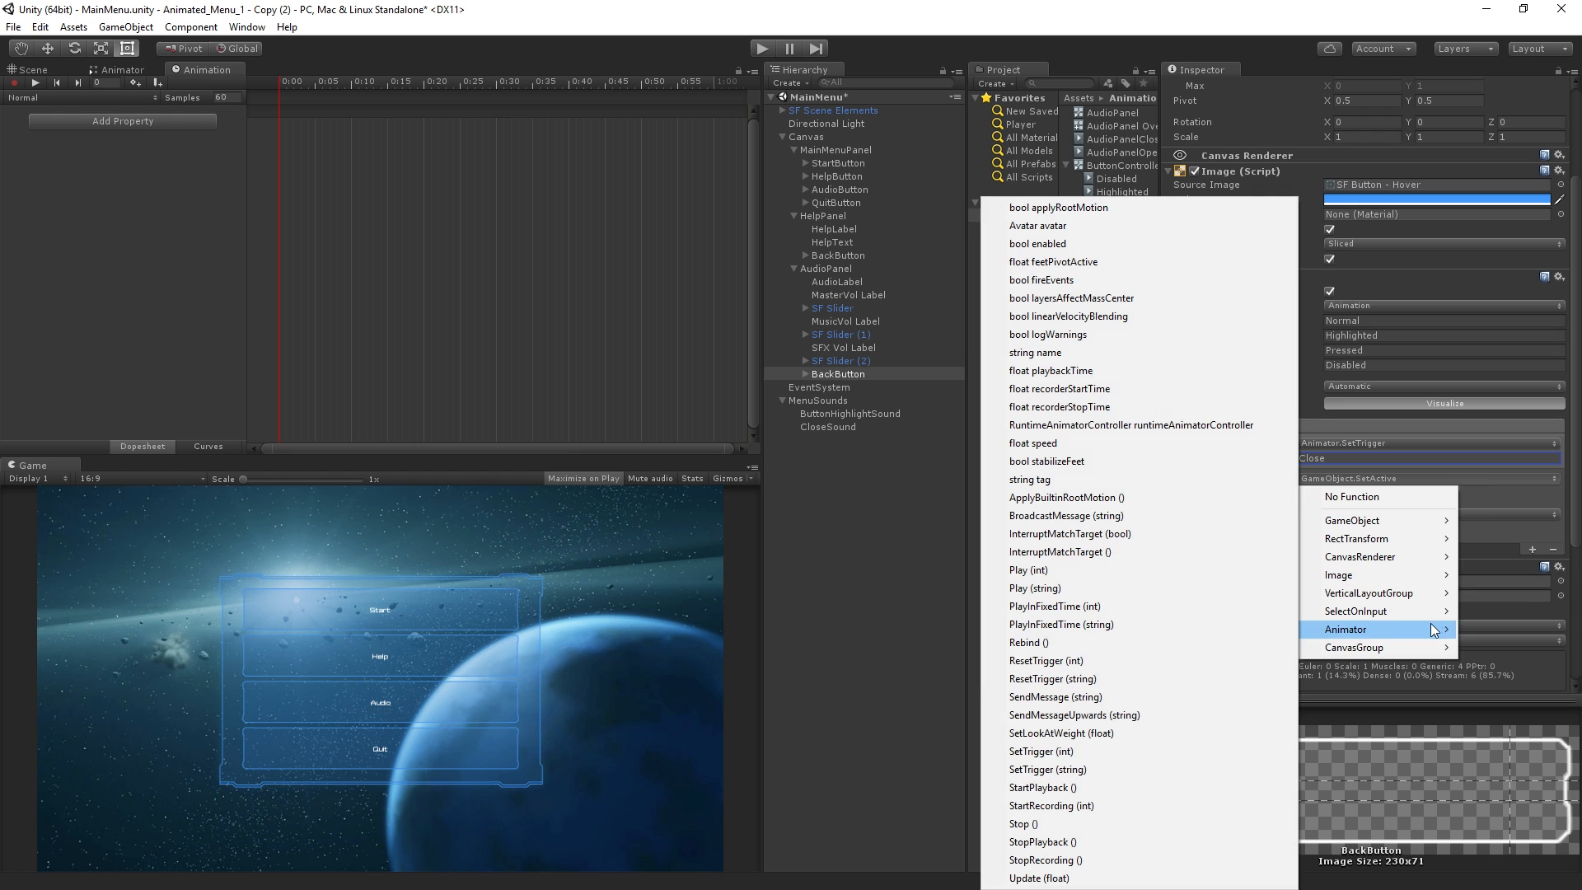
{"action": "left_click", "coordinate": [1155, 769]}
{"action": "left_click", "coordinate": [1337, 493]}
{"action": "type", "text": "Open"}
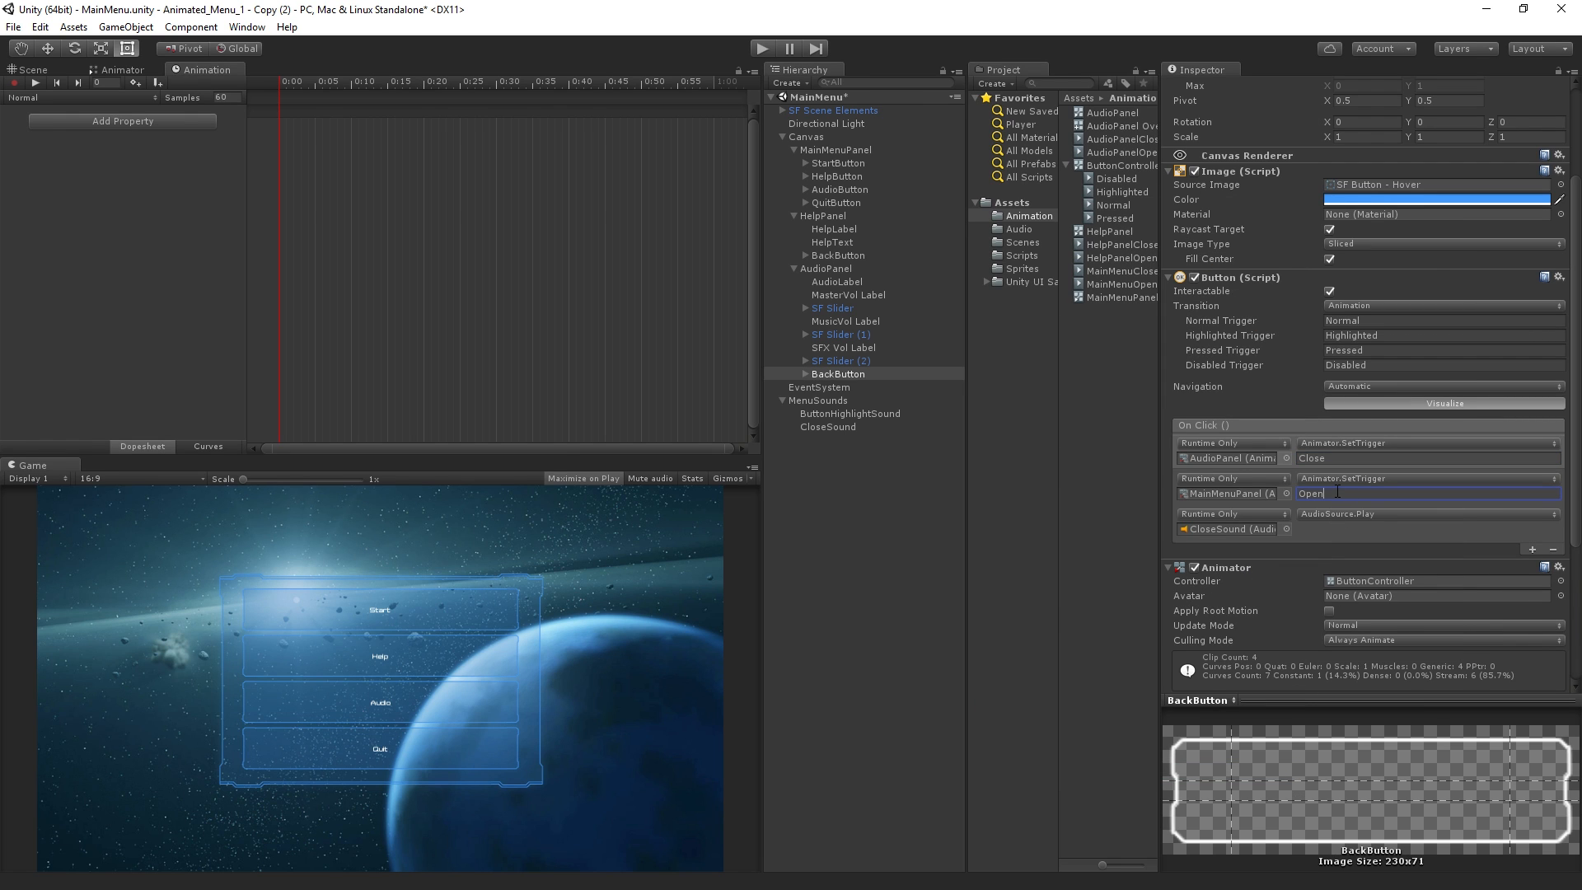
Run the scene briefly, stop it, and review the component settings of AudioPanel's BackButton
{"action": "left_click", "coordinate": [763, 48]}
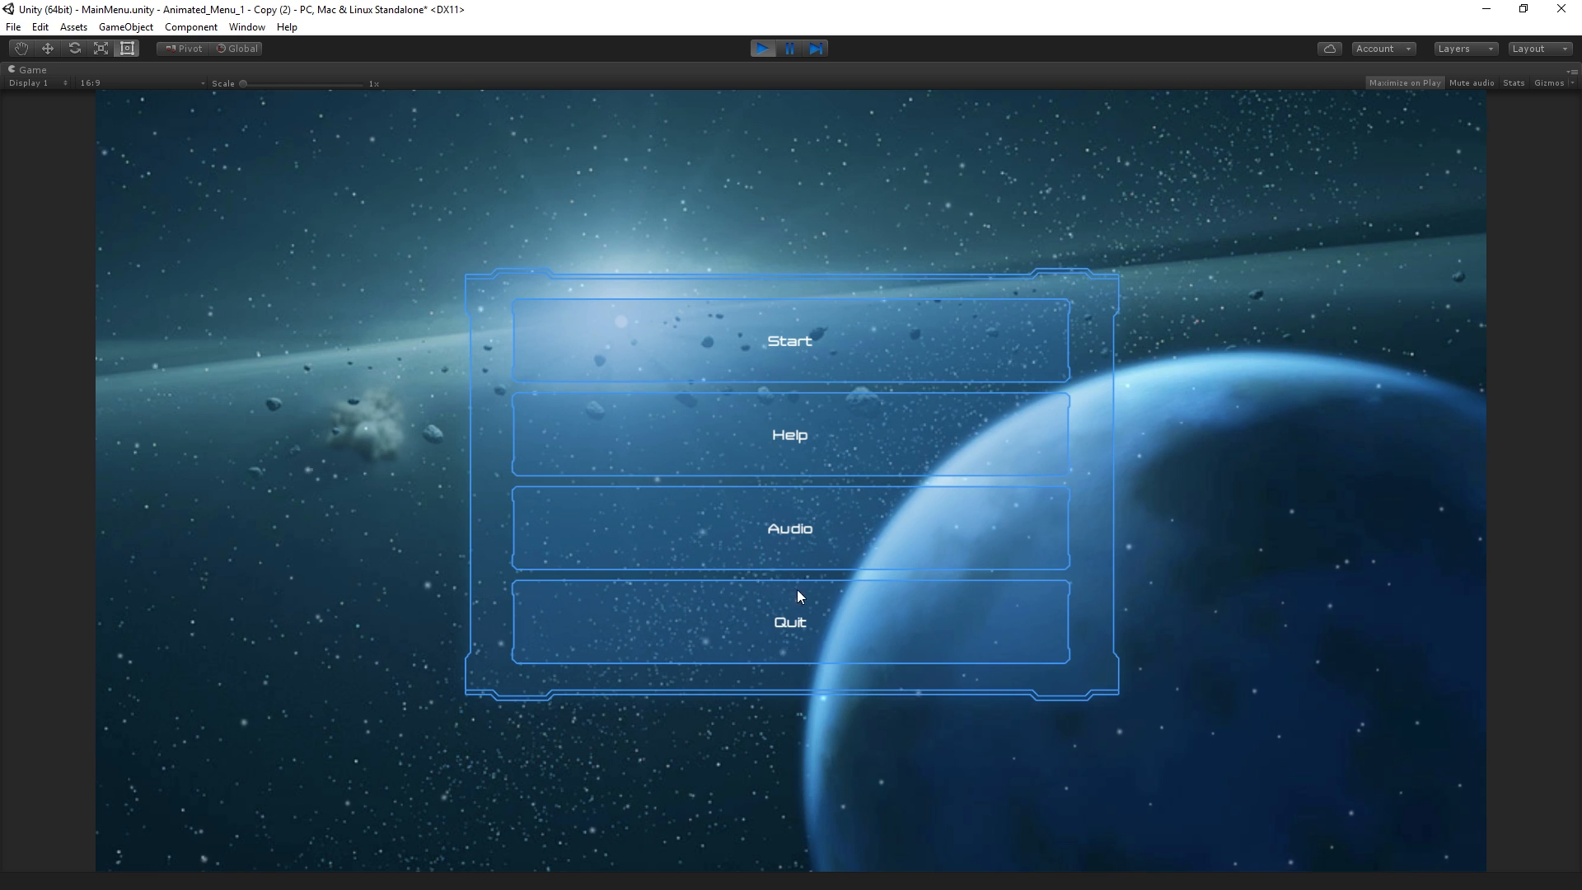
{"action": "left_click", "coordinate": [766, 48]}
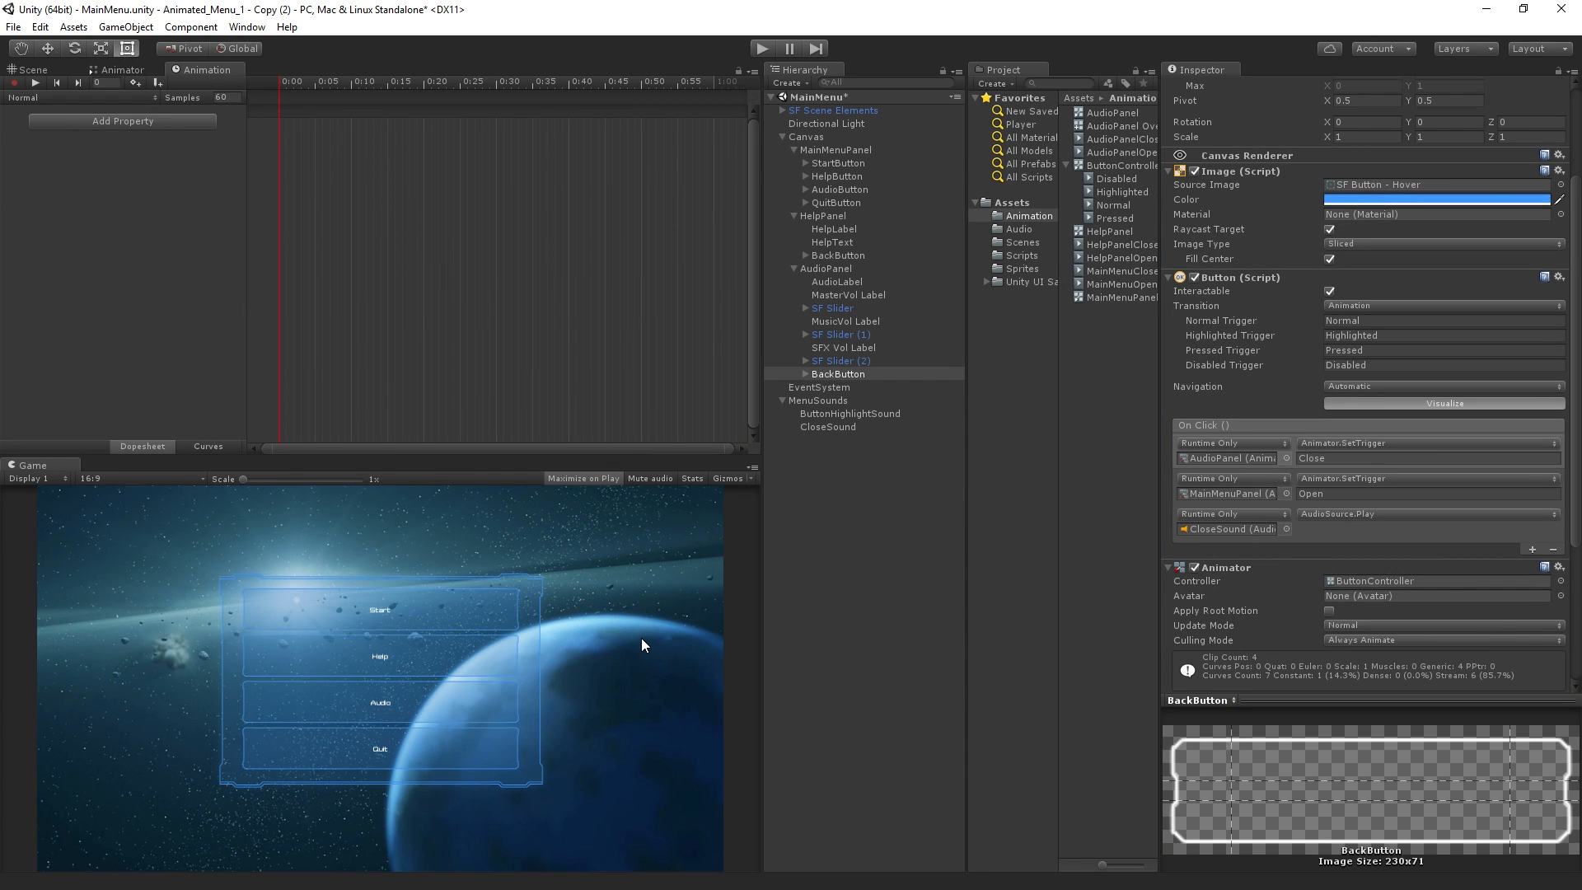
{"action": "left_click", "coordinate": [846, 375]}
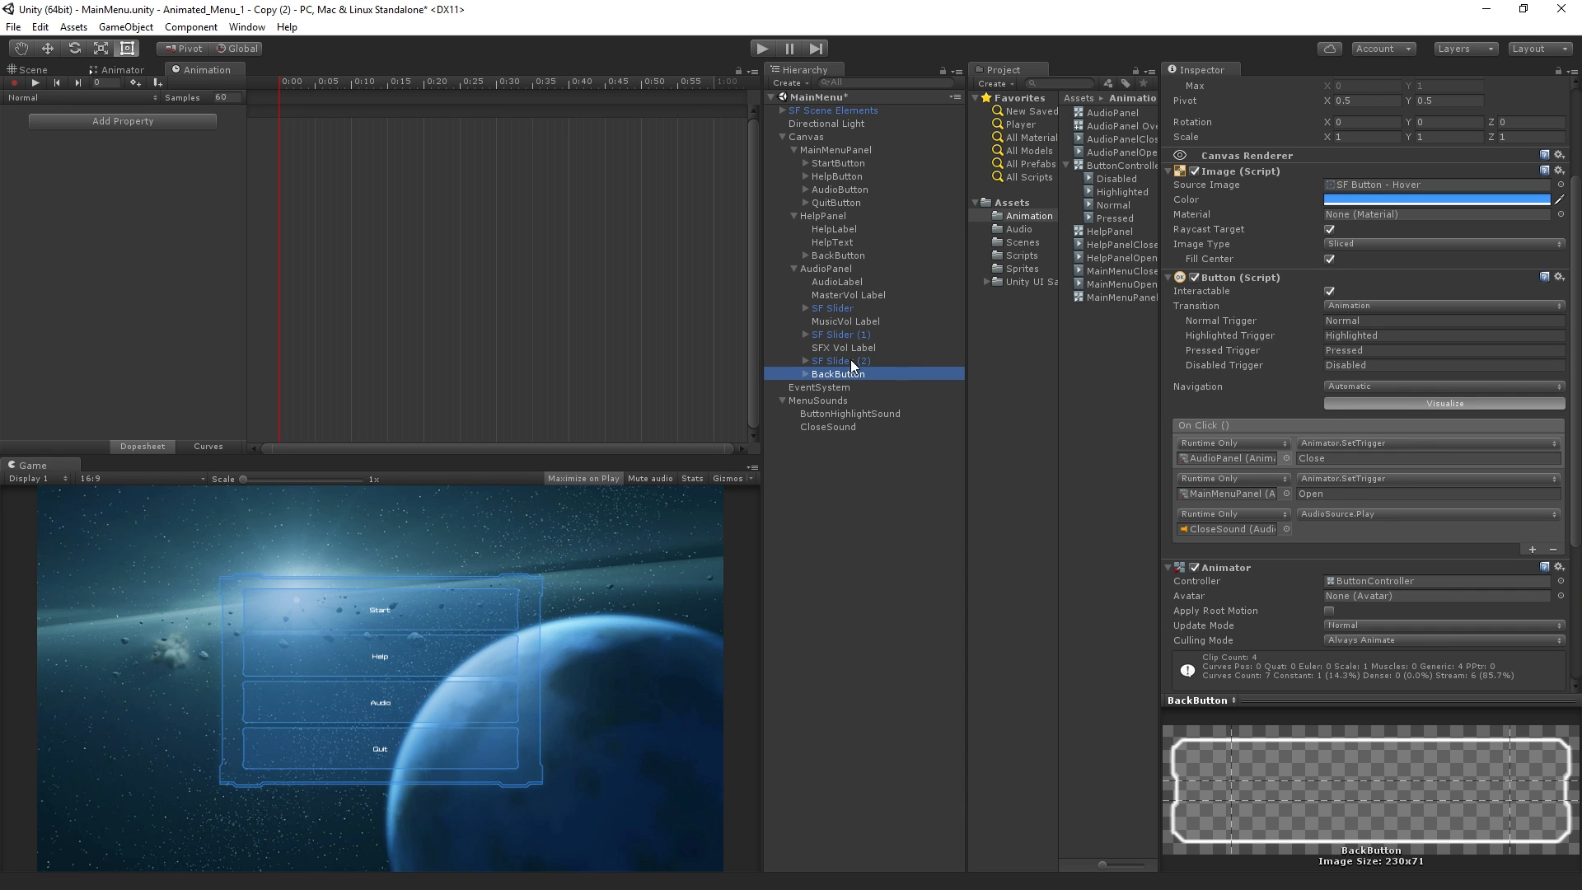
{"action": "scroll", "coordinate": [1407, 446], "scroll_direction": "up", "scroll_amount": 4}
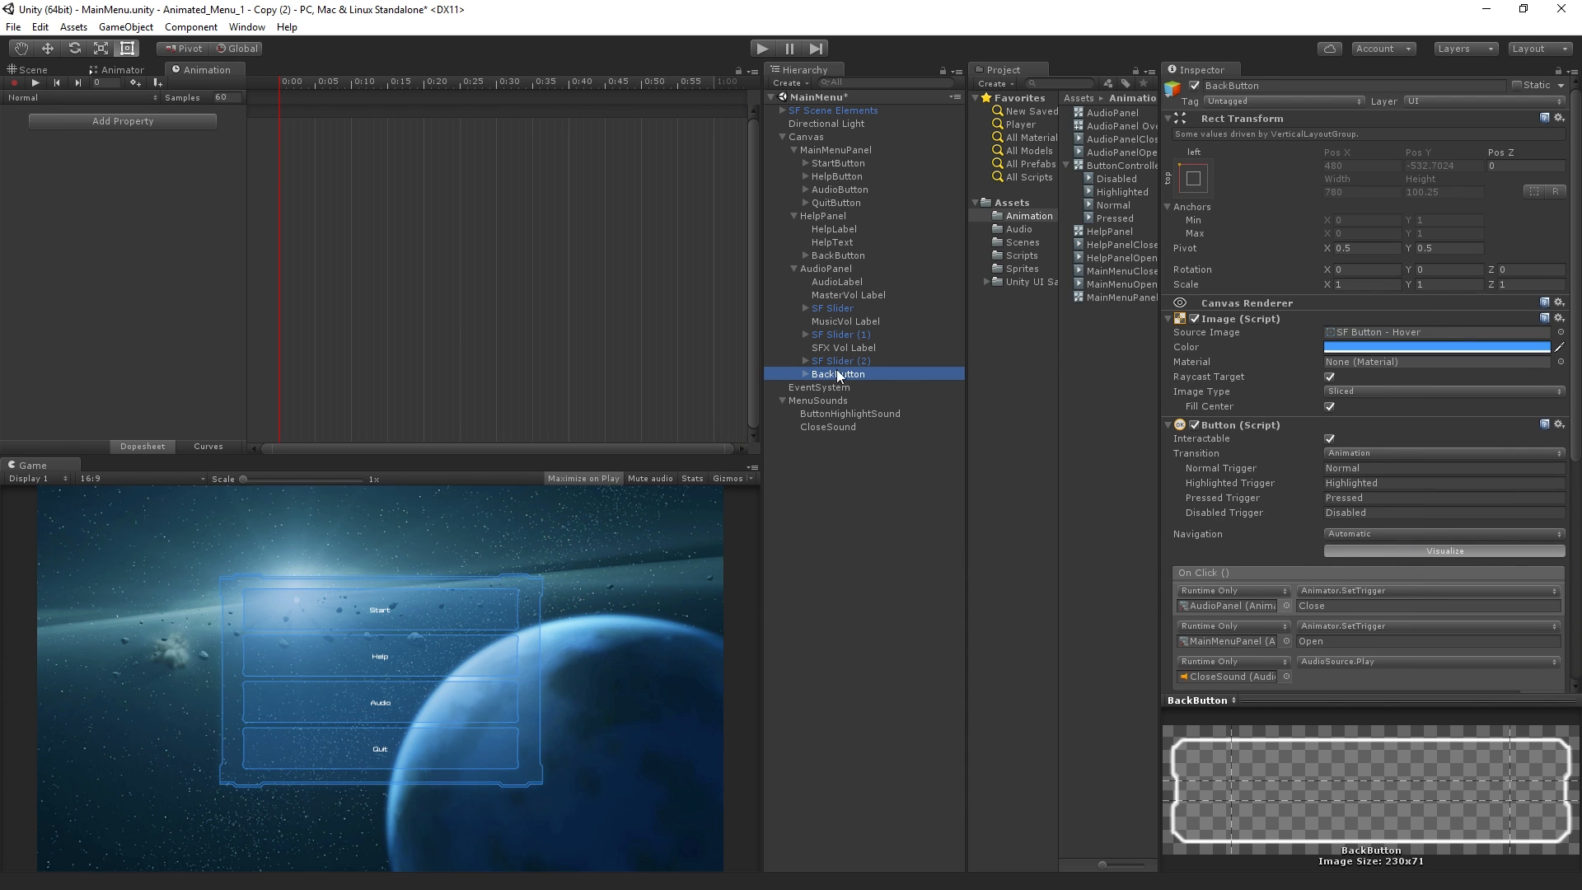
Set the Canvas Group alpha of AudioPanel to 1 so the panel can be seen while editing
{"action": "left_click", "coordinate": [839, 271]}
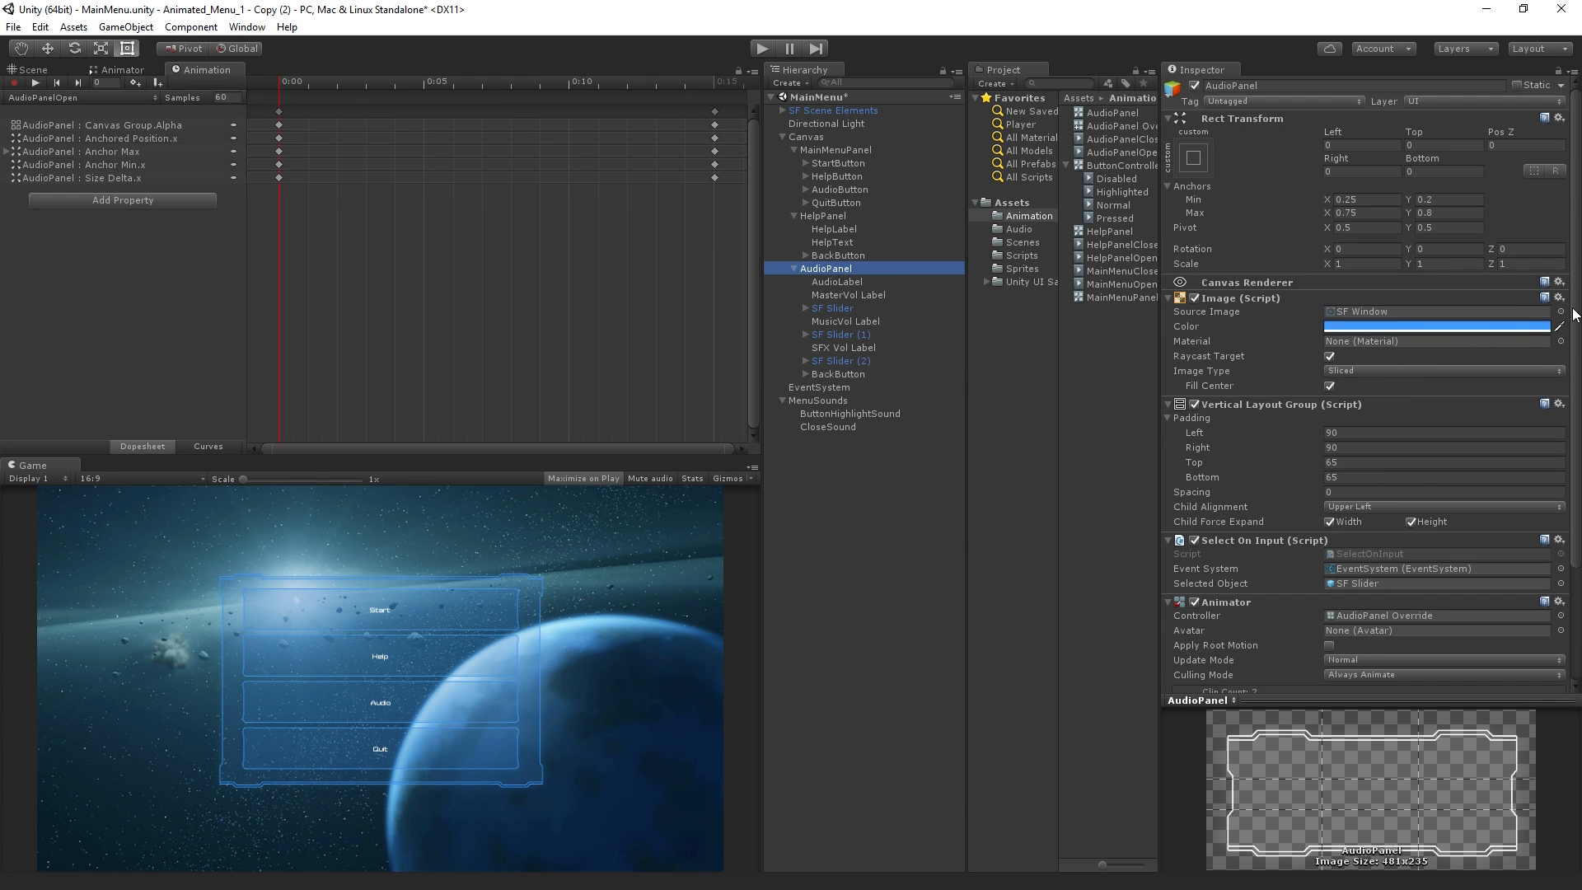
{"action": "scroll", "coordinate": [1575, 314], "scroll_direction": "down", "scroll_amount": 3}
{"action": "left_click", "coordinate": [1358, 605]}
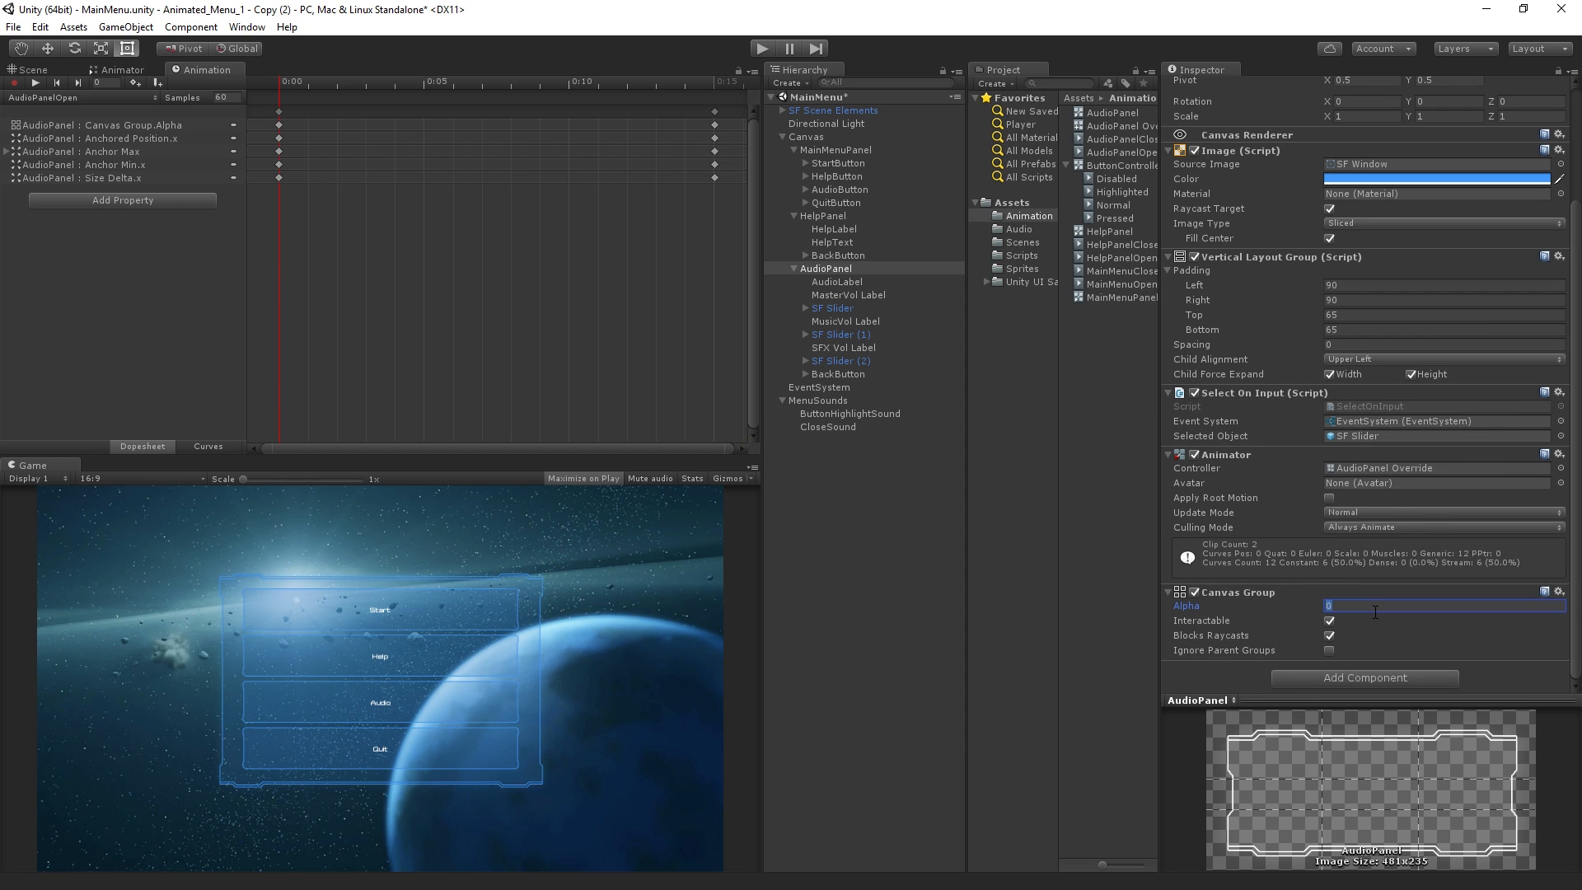
{"action": "type", "text": "1"}
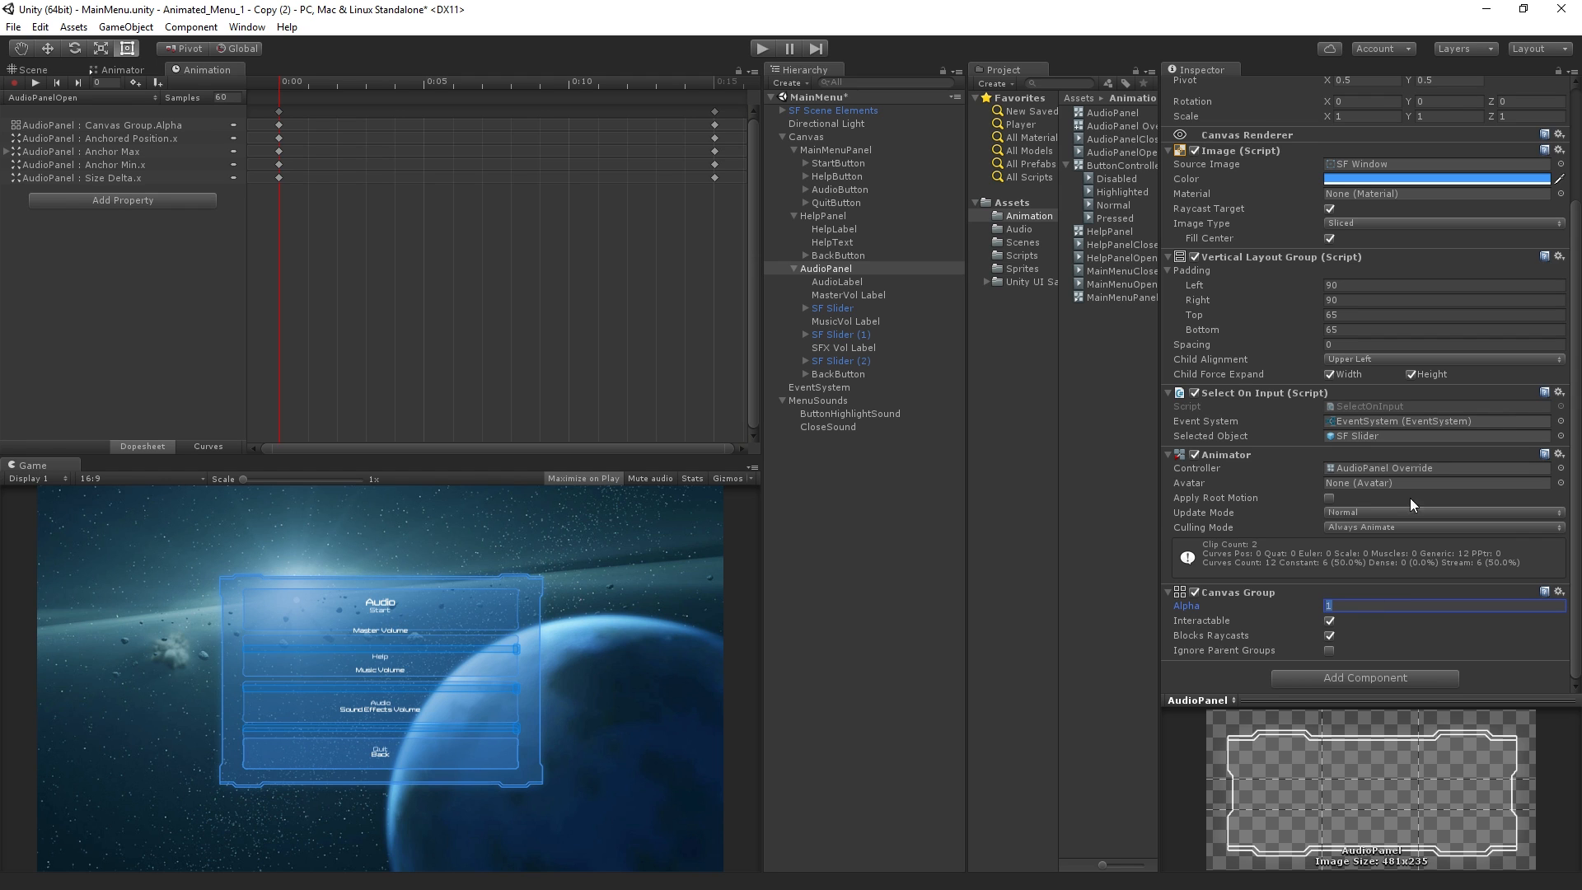
Set both the minimum and maximum X anchors of AudioPanel's Rect Transform to 1
{"action": "scroll", "coordinate": [1577, 392], "scroll_direction": "up", "scroll_amount": 3}
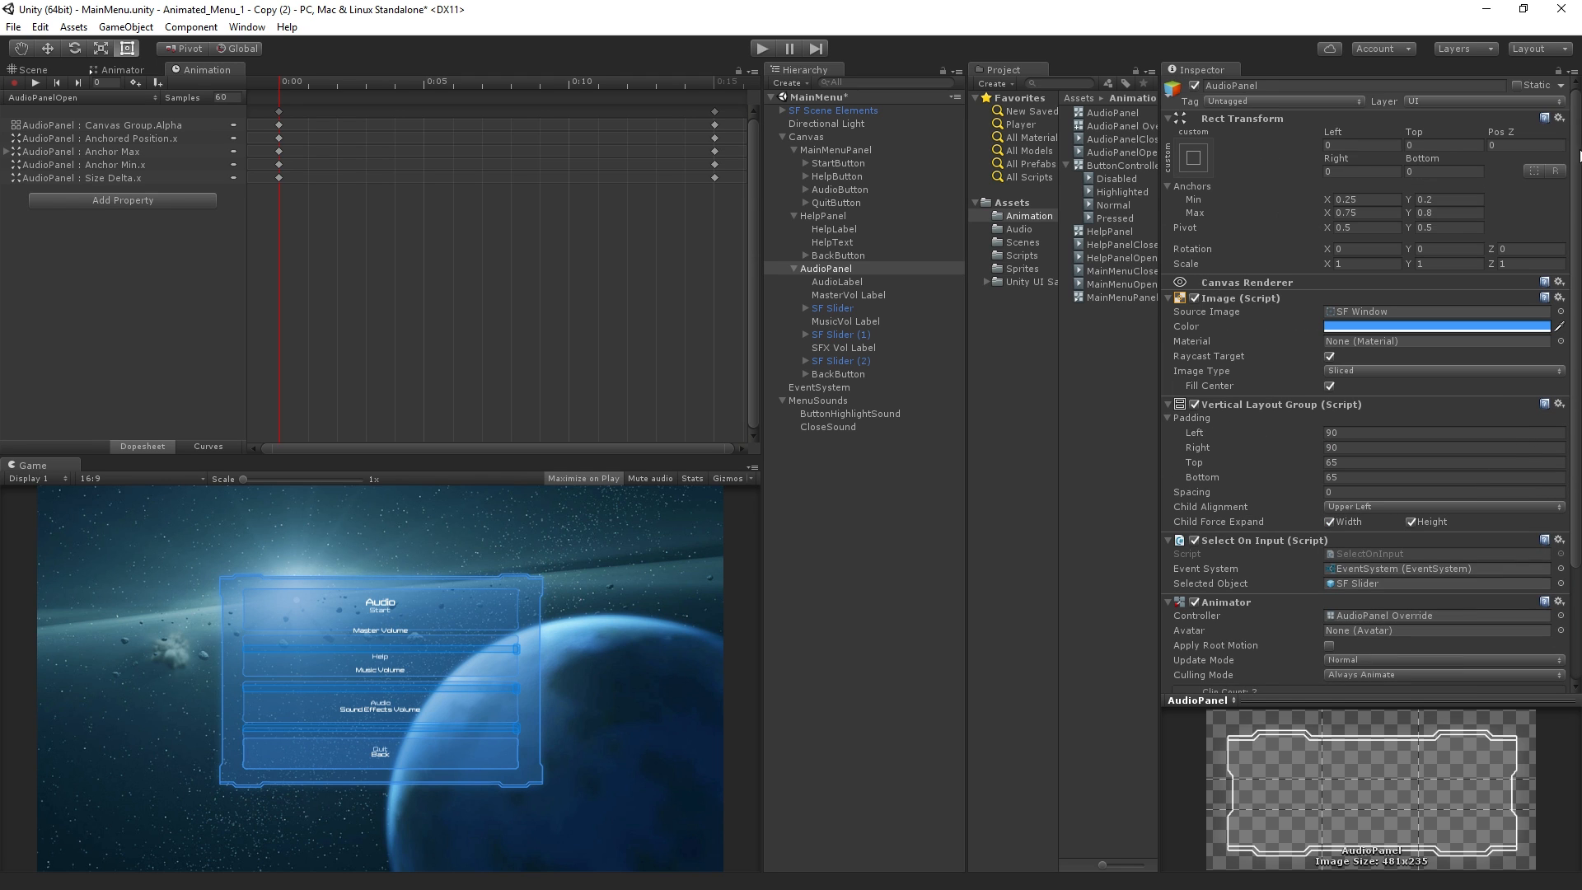
{"action": "left_click", "coordinate": [1362, 201]}
{"action": "type", "text": "1"}
{"action": "key", "text": "Tab"}
{"action": "key", "text": "Tab"}
{"action": "type", "text": "1"}
Set AudioPanel's Pos X and Width to 0, and set its Canvas Group alpha to 0
{"action": "left_click", "coordinate": [1347, 143]}
{"action": "type", "text": "0"}
{"action": "key", "text": "Tab"}
{"action": "key", "text": "Tab"}
{"action": "key", "text": "Tab"}
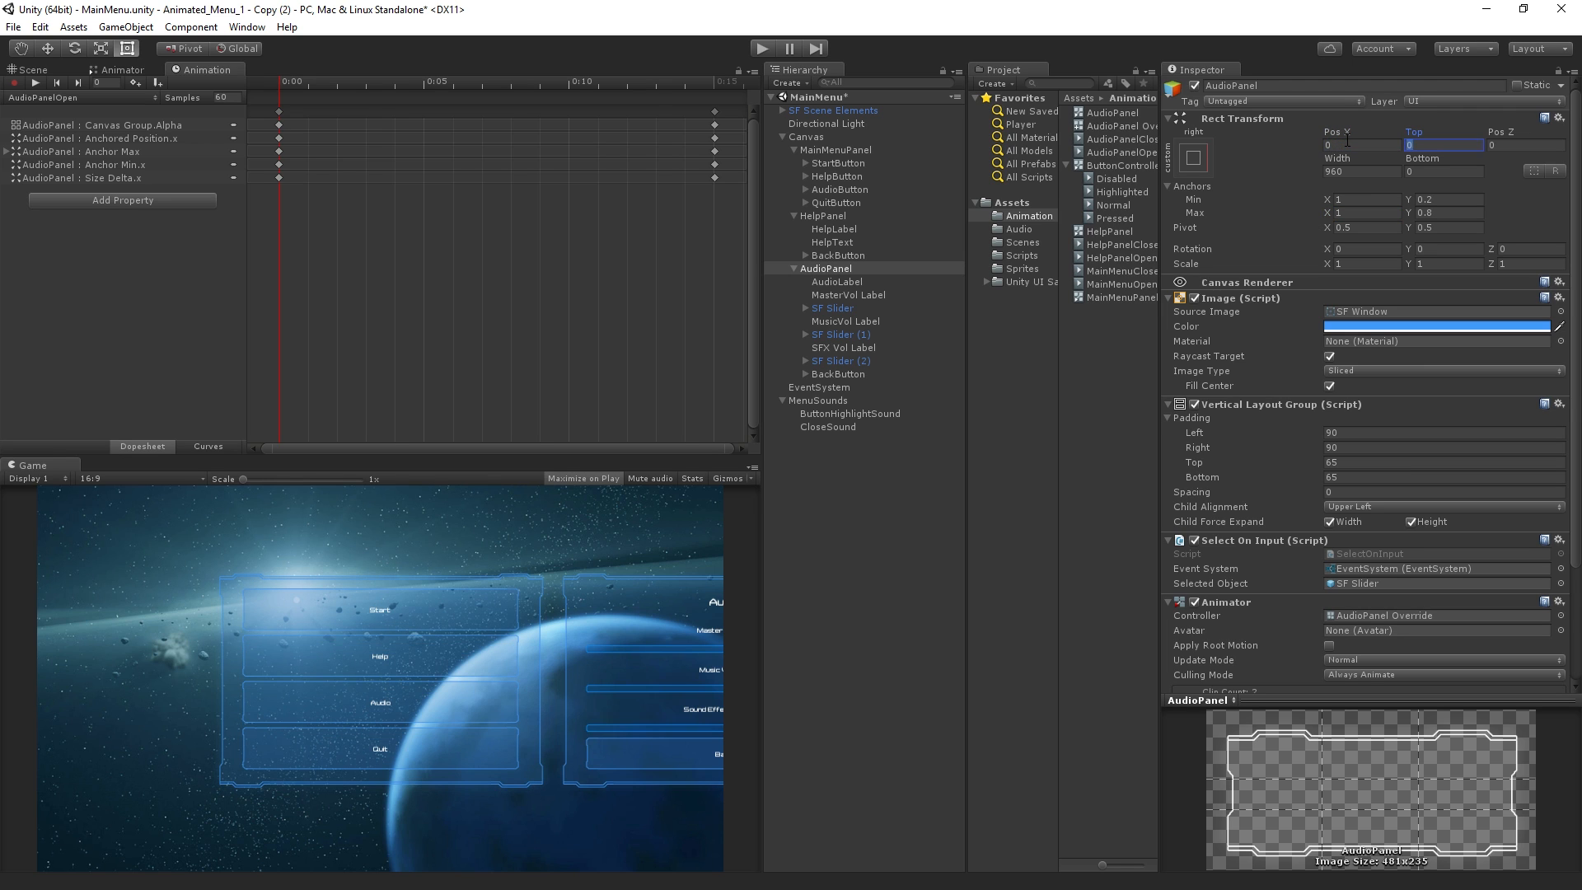
{"action": "type", "text": "0"}
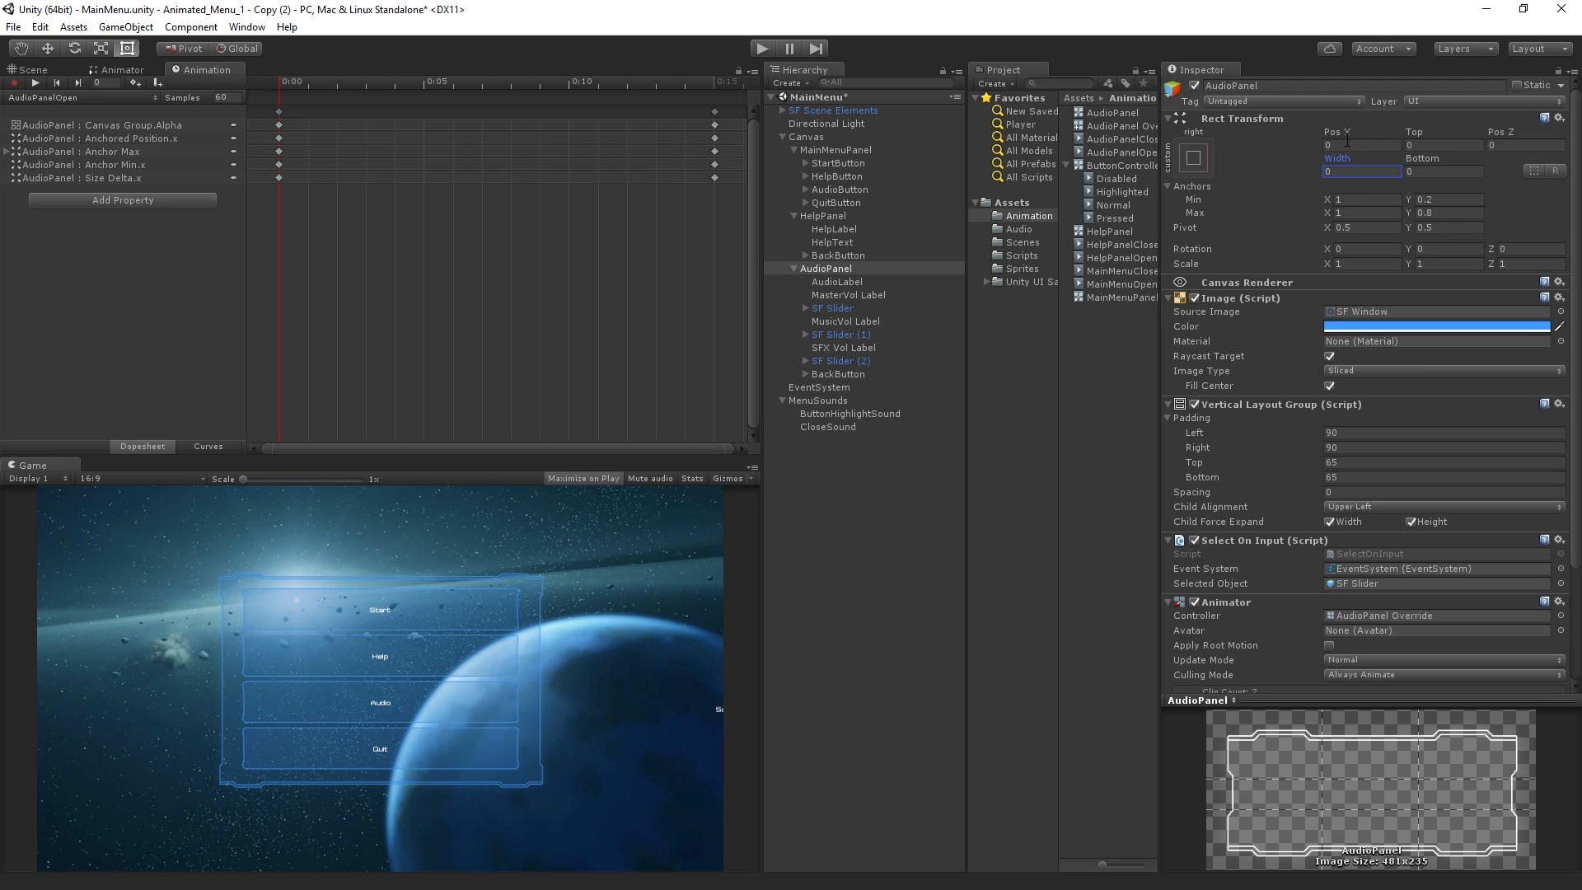
{"action": "scroll", "coordinate": [1377, 536], "scroll_direction": "down", "scroll_amount": 3}
{"action": "left_click", "coordinate": [1371, 604]}
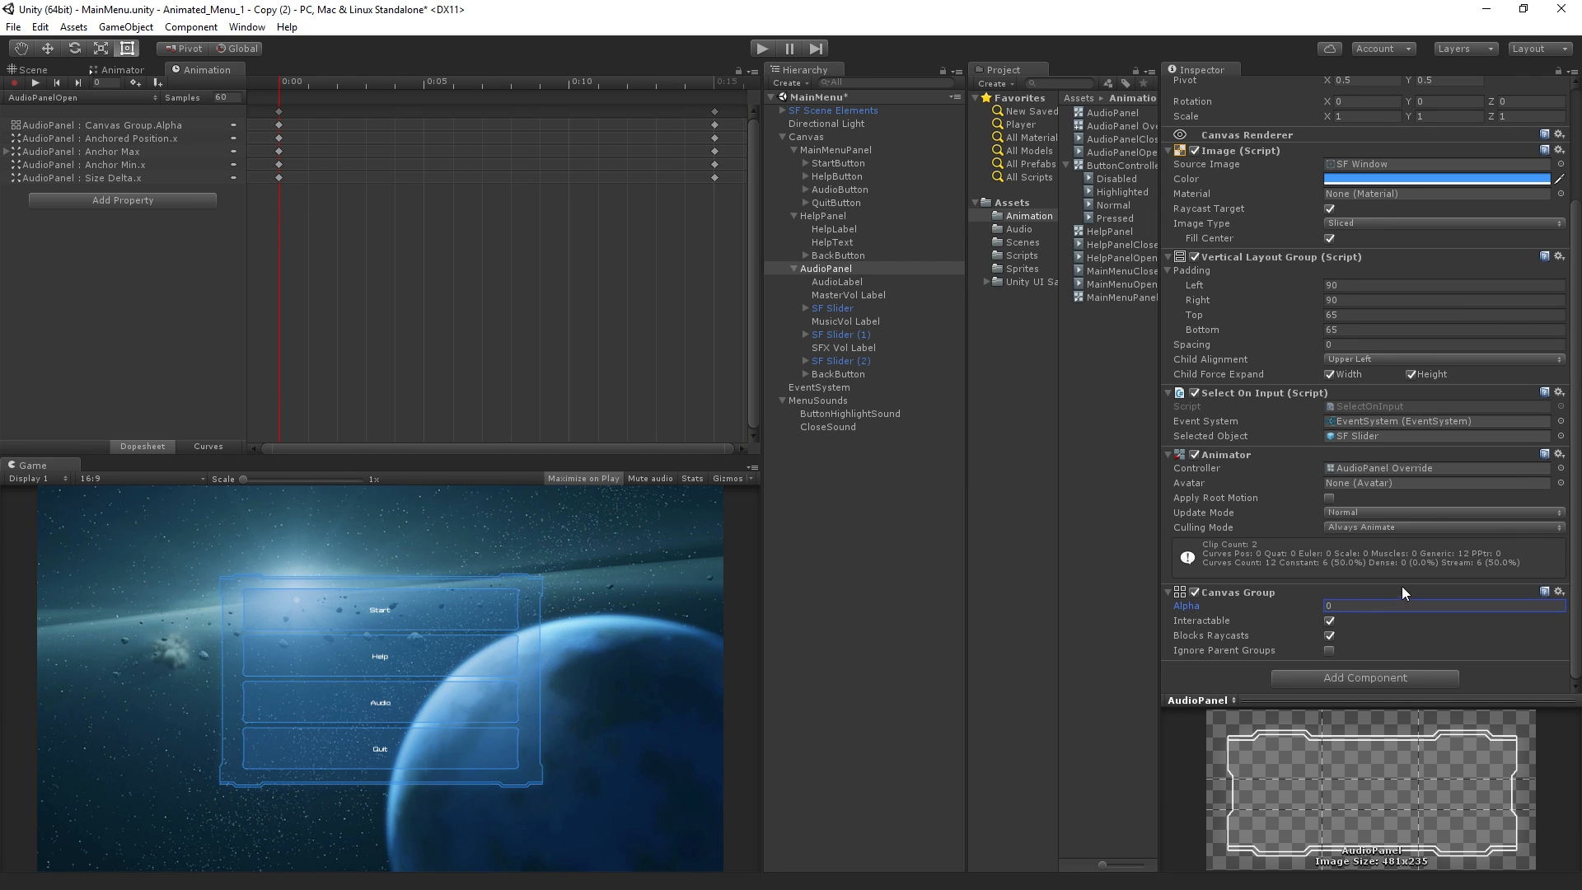
Run the scene, open the Audio panel to check its opening animation, and stop the scene
{"action": "left_click", "coordinate": [764, 47]}
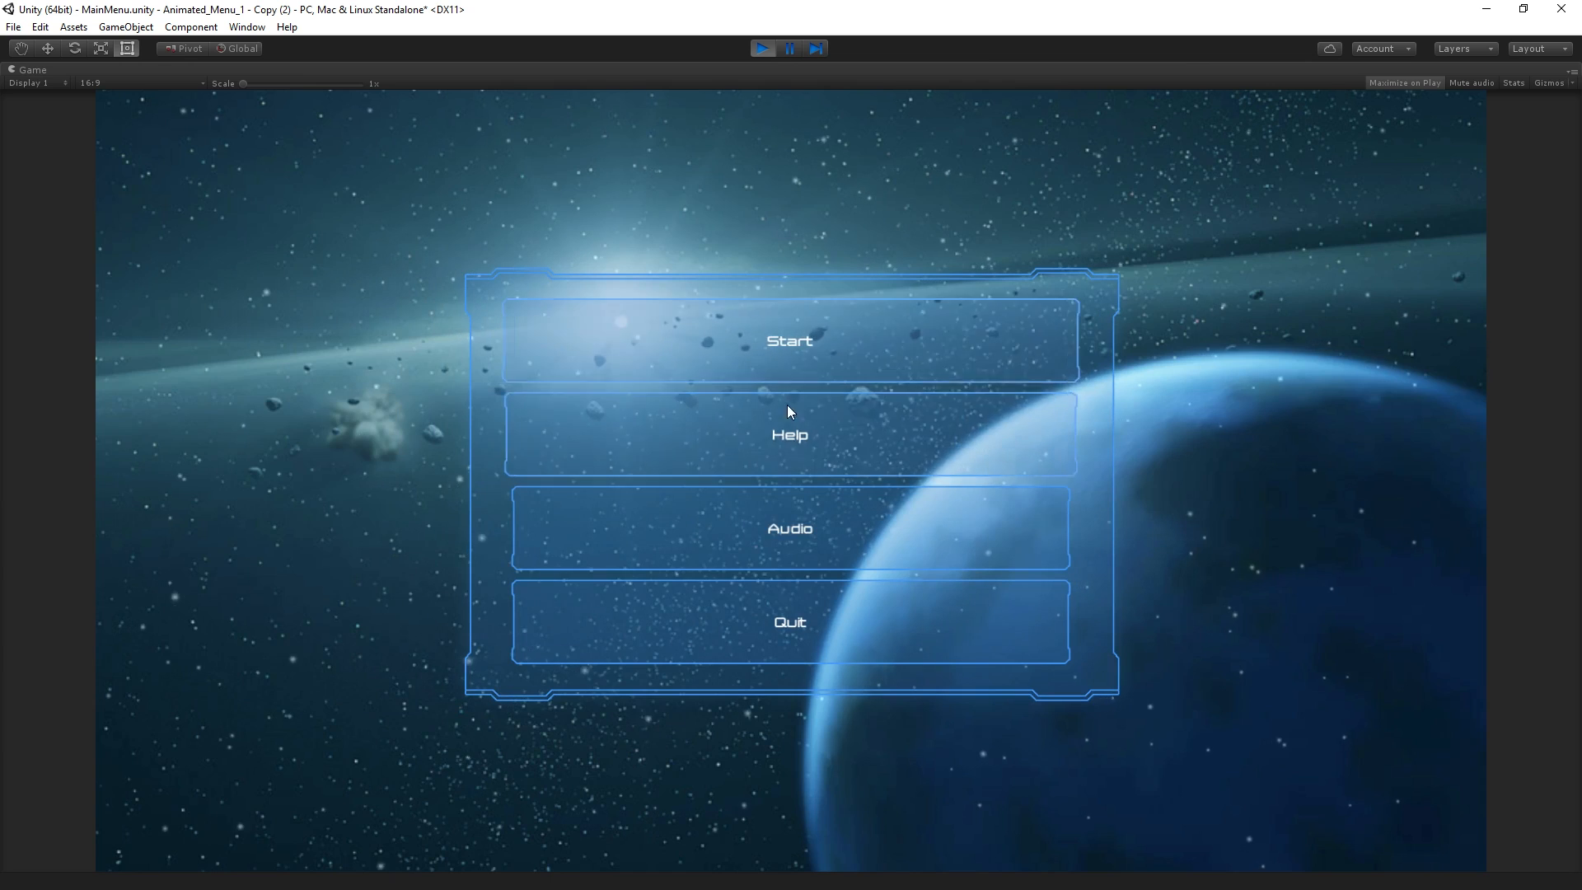
{"action": "left_click", "coordinate": [796, 531]}
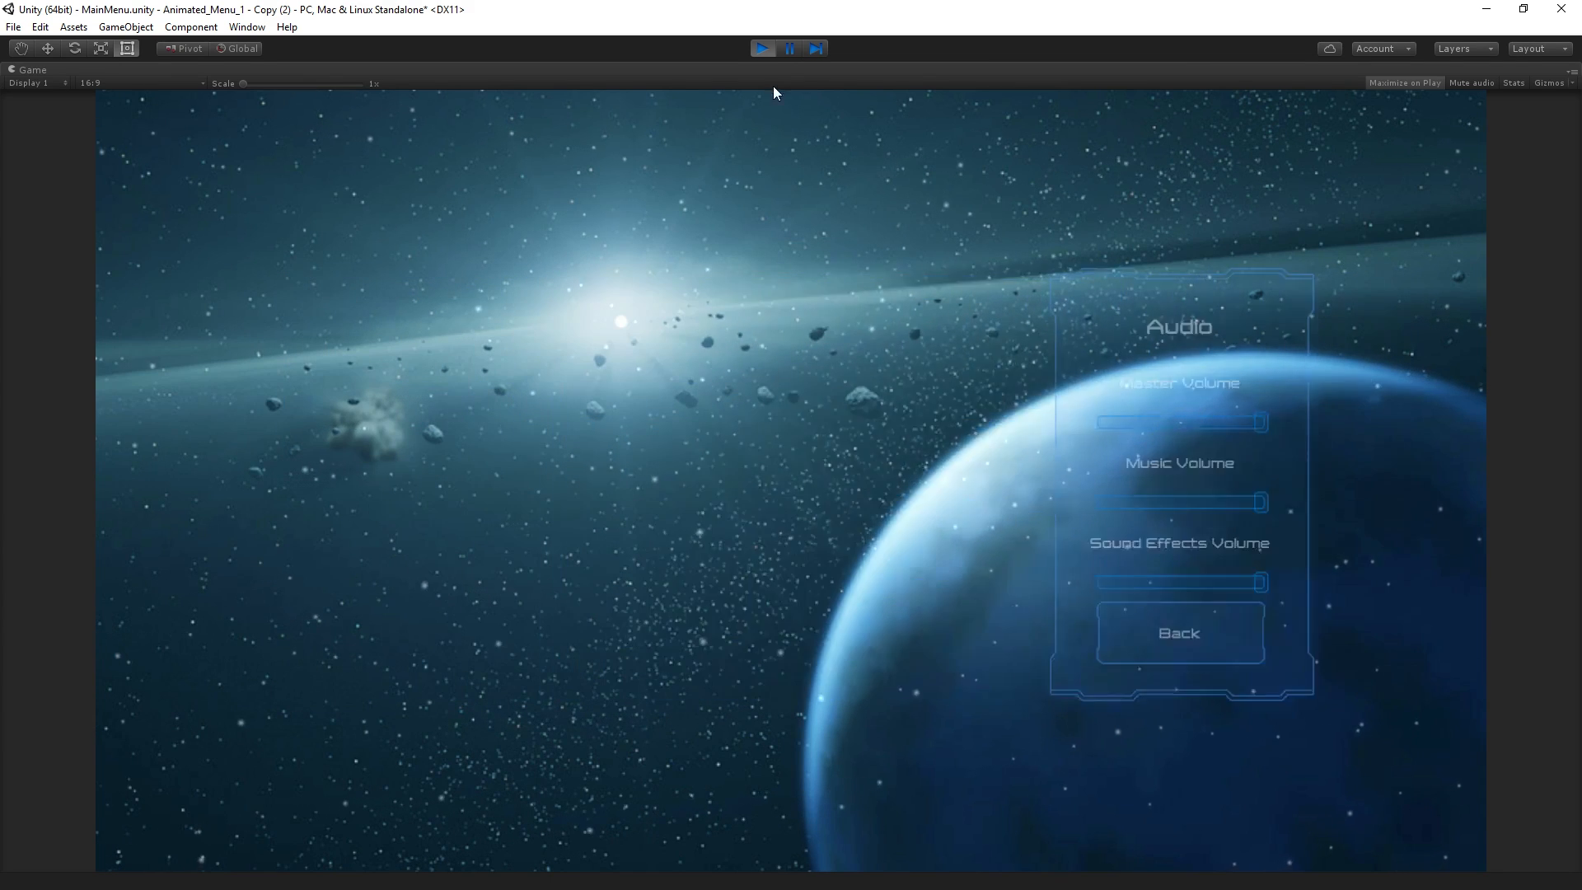
{"action": "left_click", "coordinate": [763, 47]}
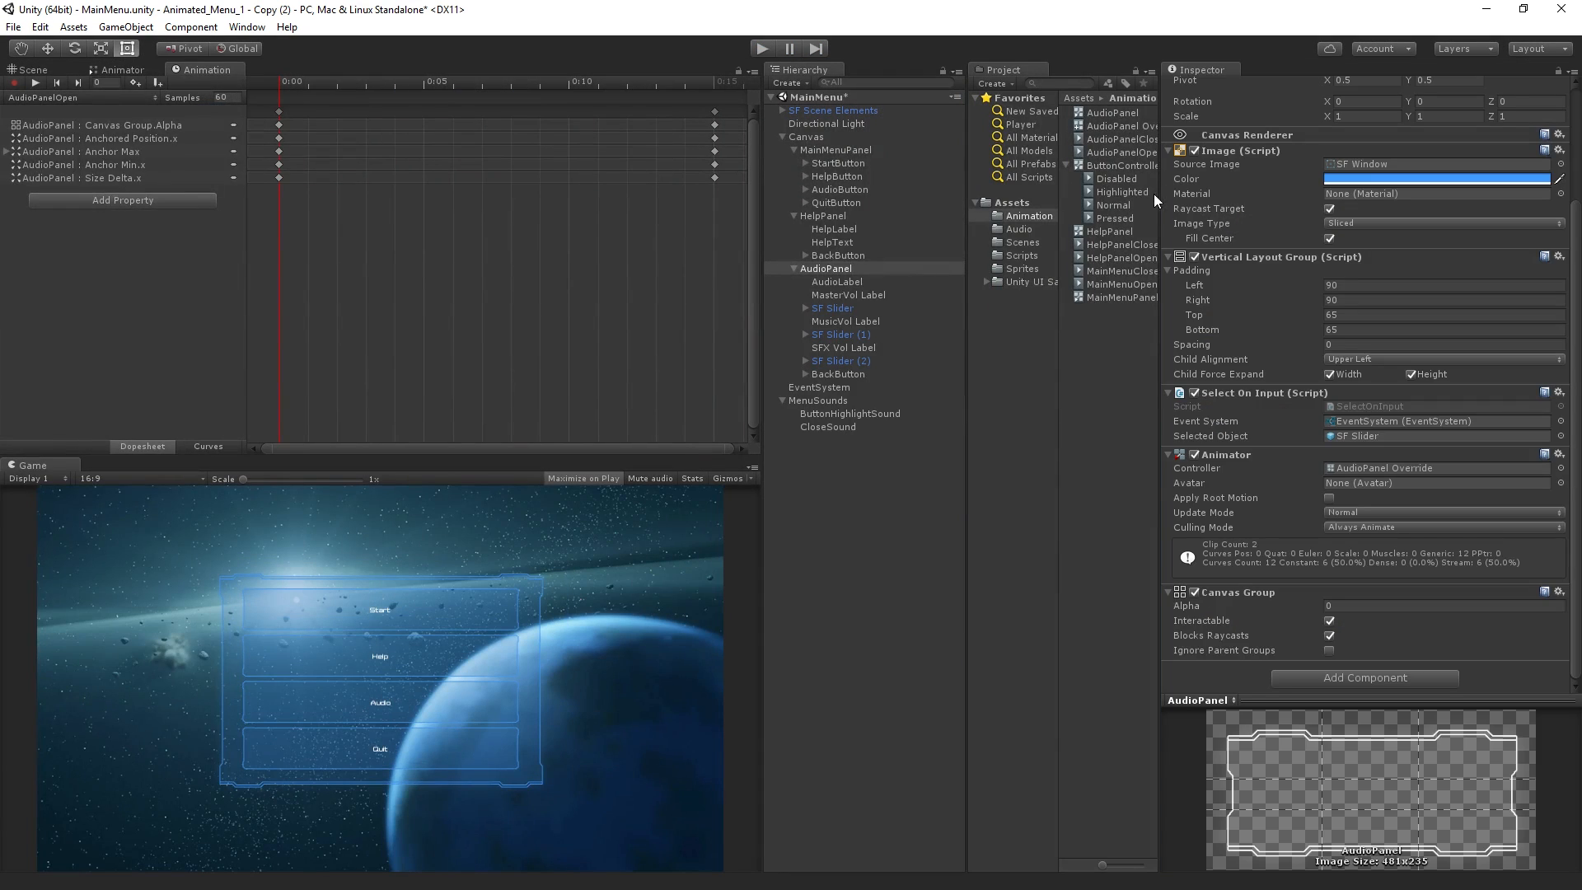
Turn off Loop Time for the AudioPanelClose and AudioPanelOpen animation clips
{"action": "left_click", "coordinate": [1144, 140]}
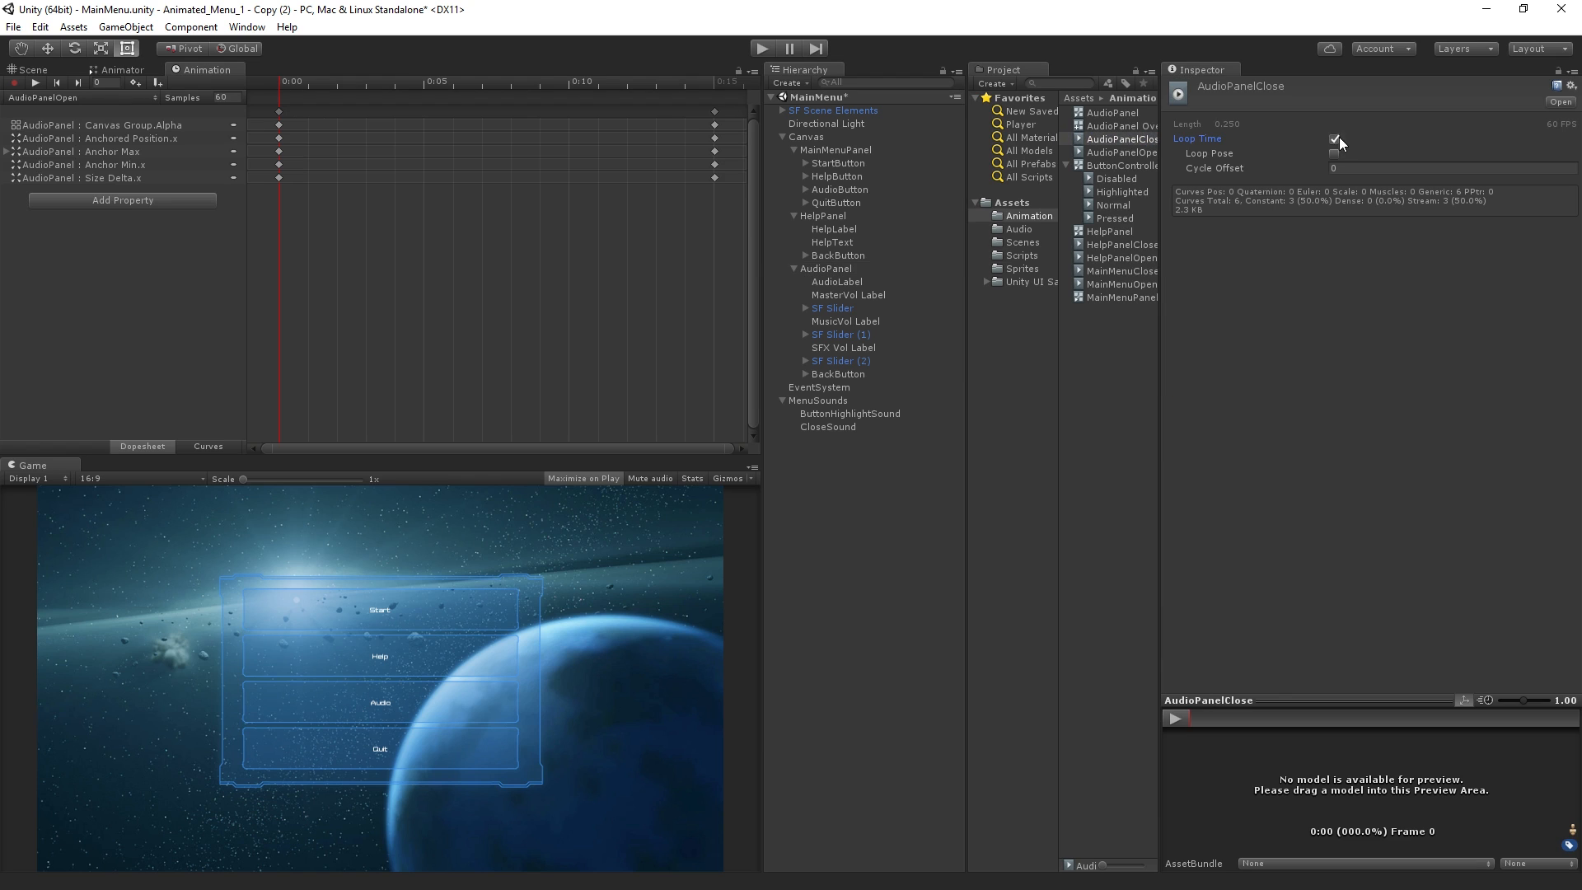
{"action": "left_click", "coordinate": [1133, 153]}
{"action": "left_click", "coordinate": [1334, 139]}
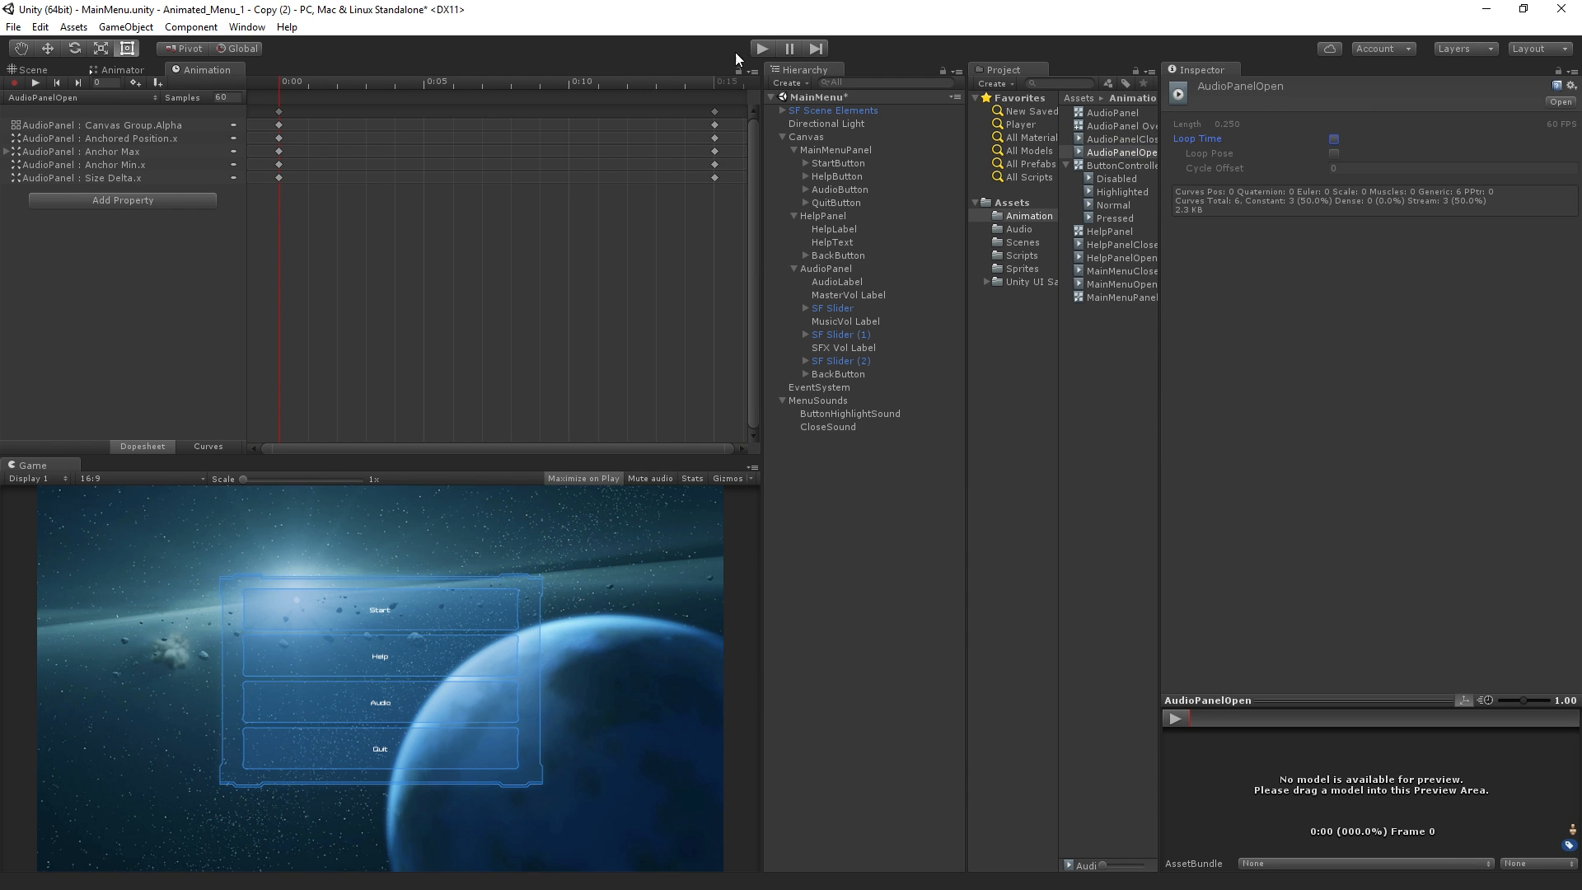
Run the scene, open the Audio panel and go back twice to test both animations, and stop the scene
{"action": "left_click", "coordinate": [763, 49]}
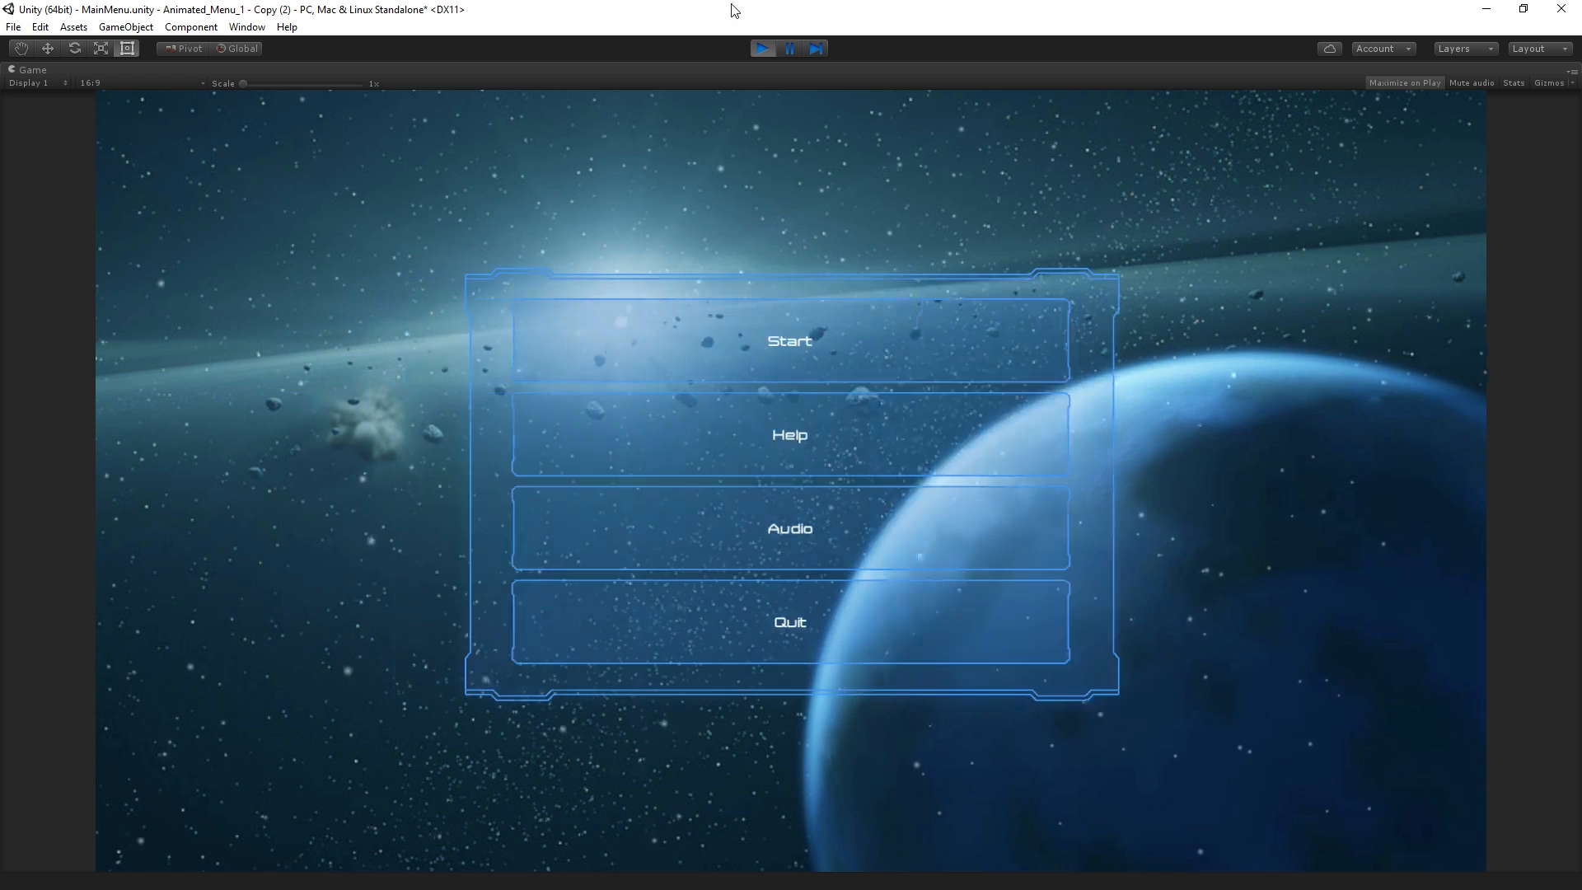
{"action": "left_click", "coordinate": [779, 538]}
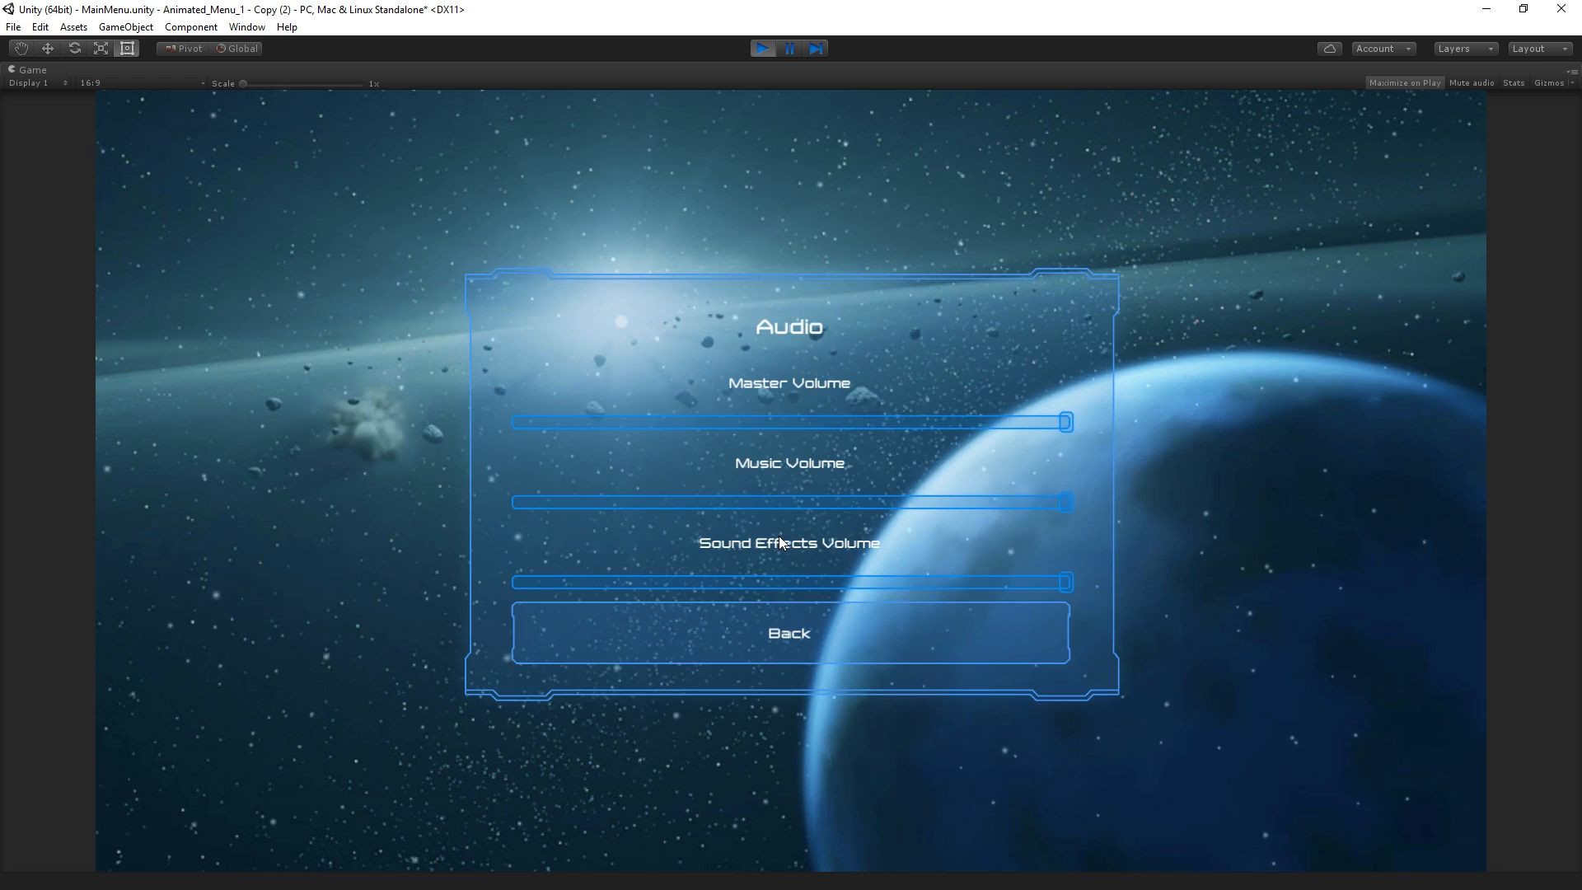
{"action": "left_click", "coordinate": [775, 617]}
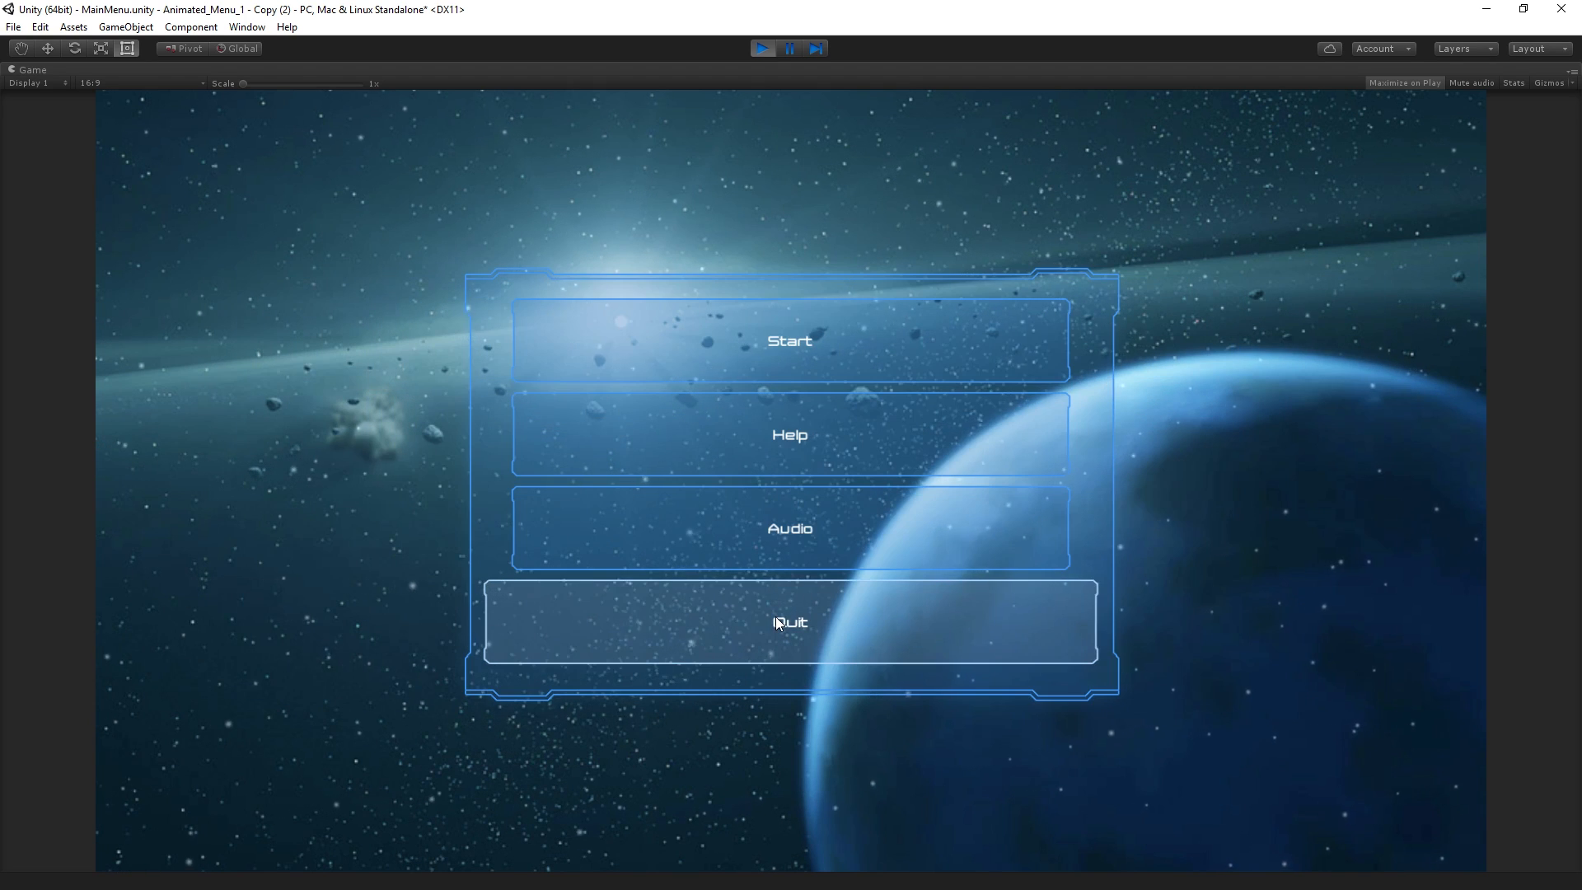
{"action": "left_click", "coordinate": [796, 547]}
{"action": "left_click", "coordinate": [820, 628]}
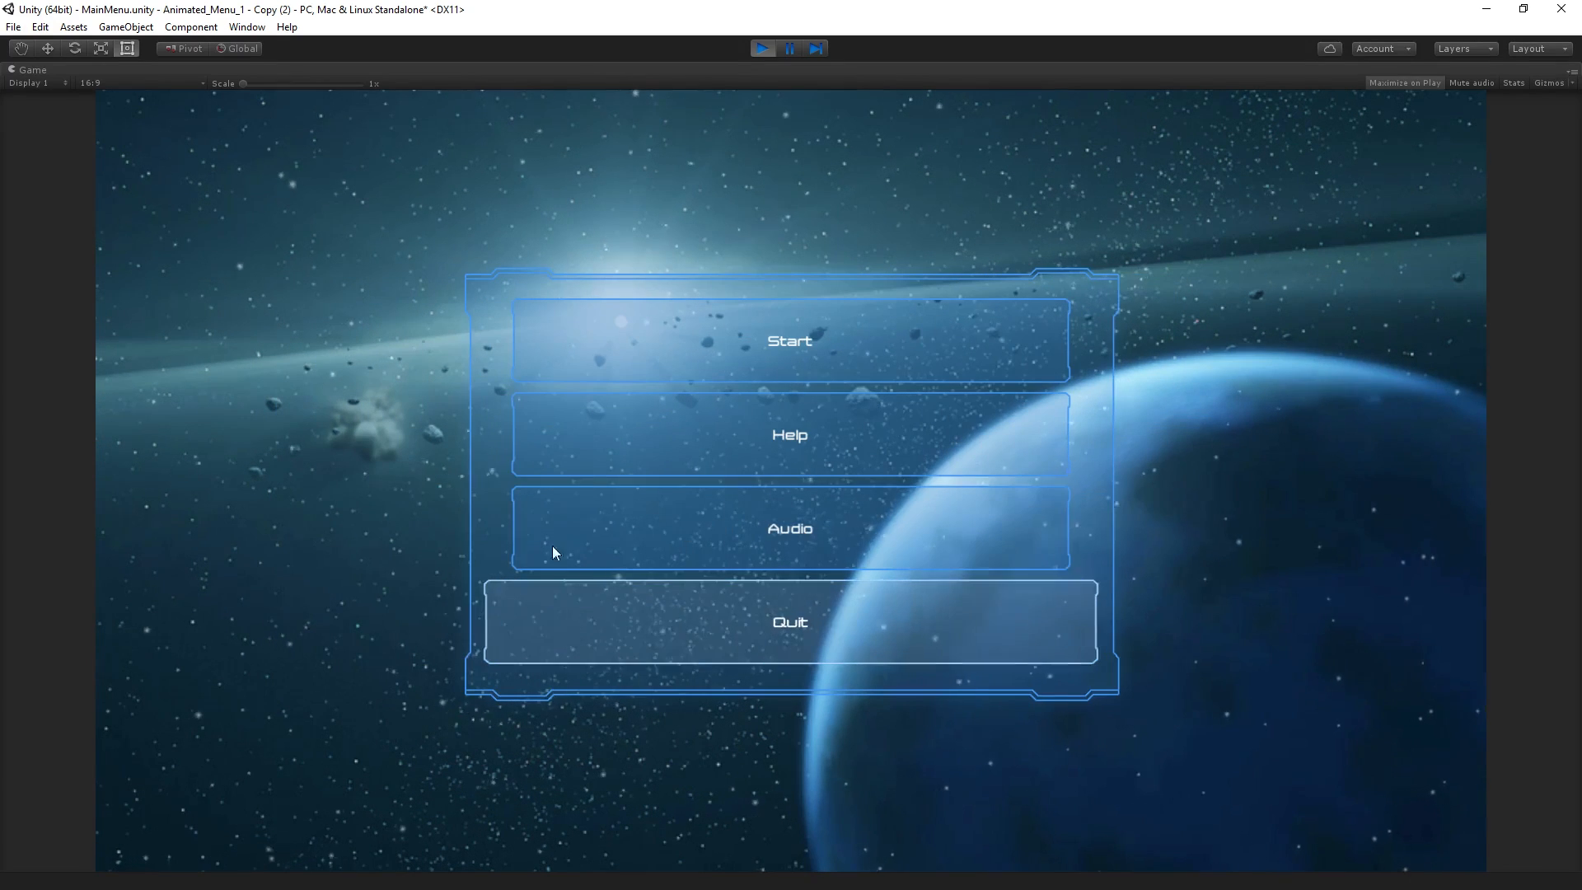
{"action": "left_click", "coordinate": [758, 51]}
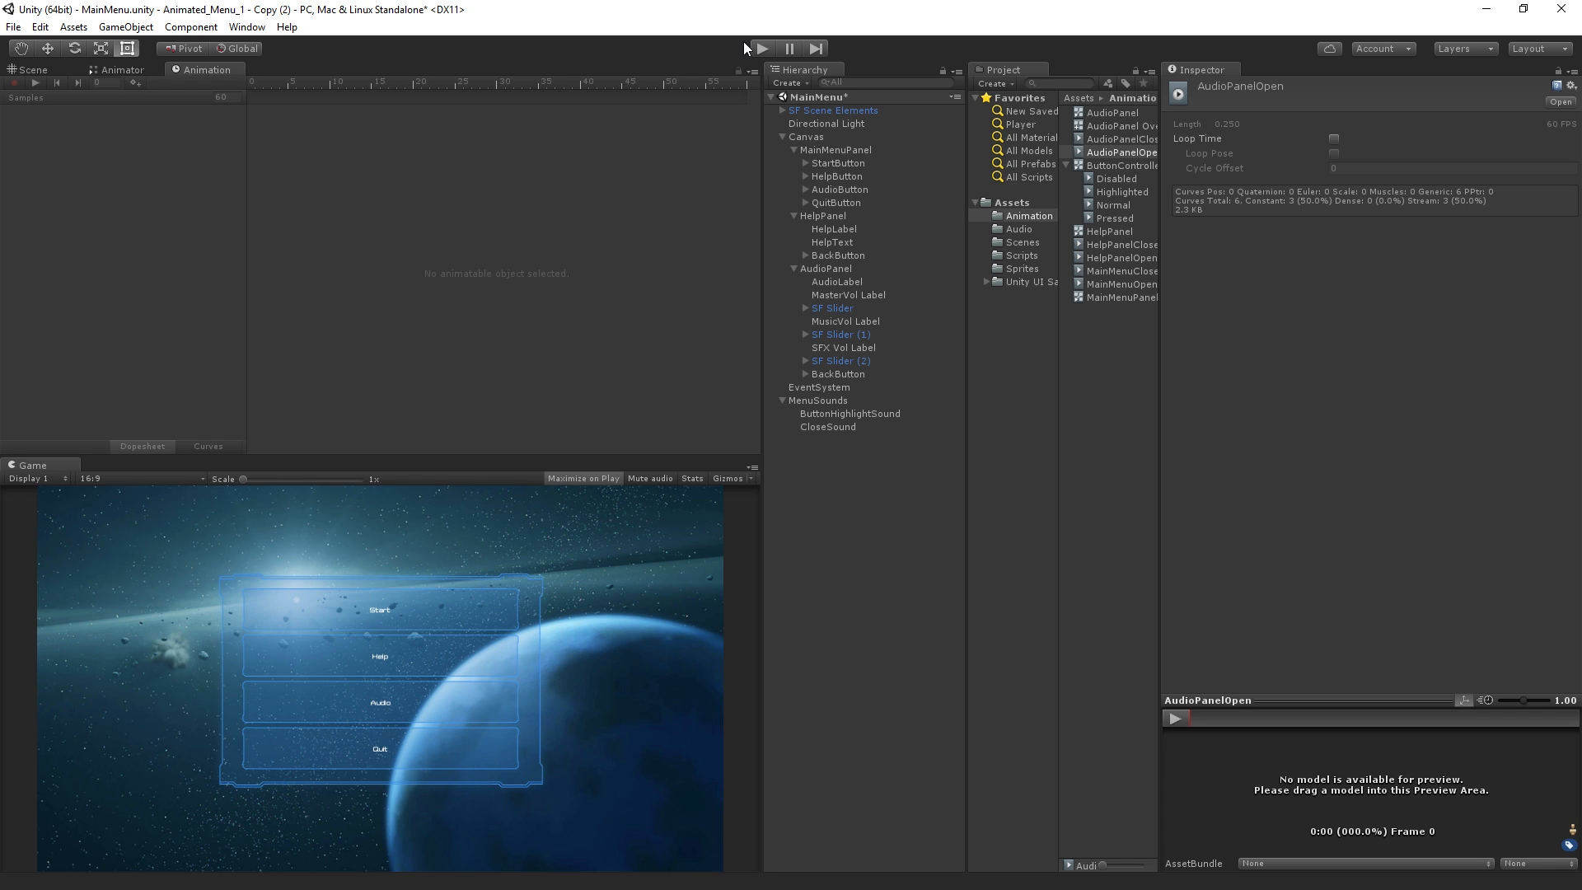
{"action": "left_click", "coordinate": [296, 30]}
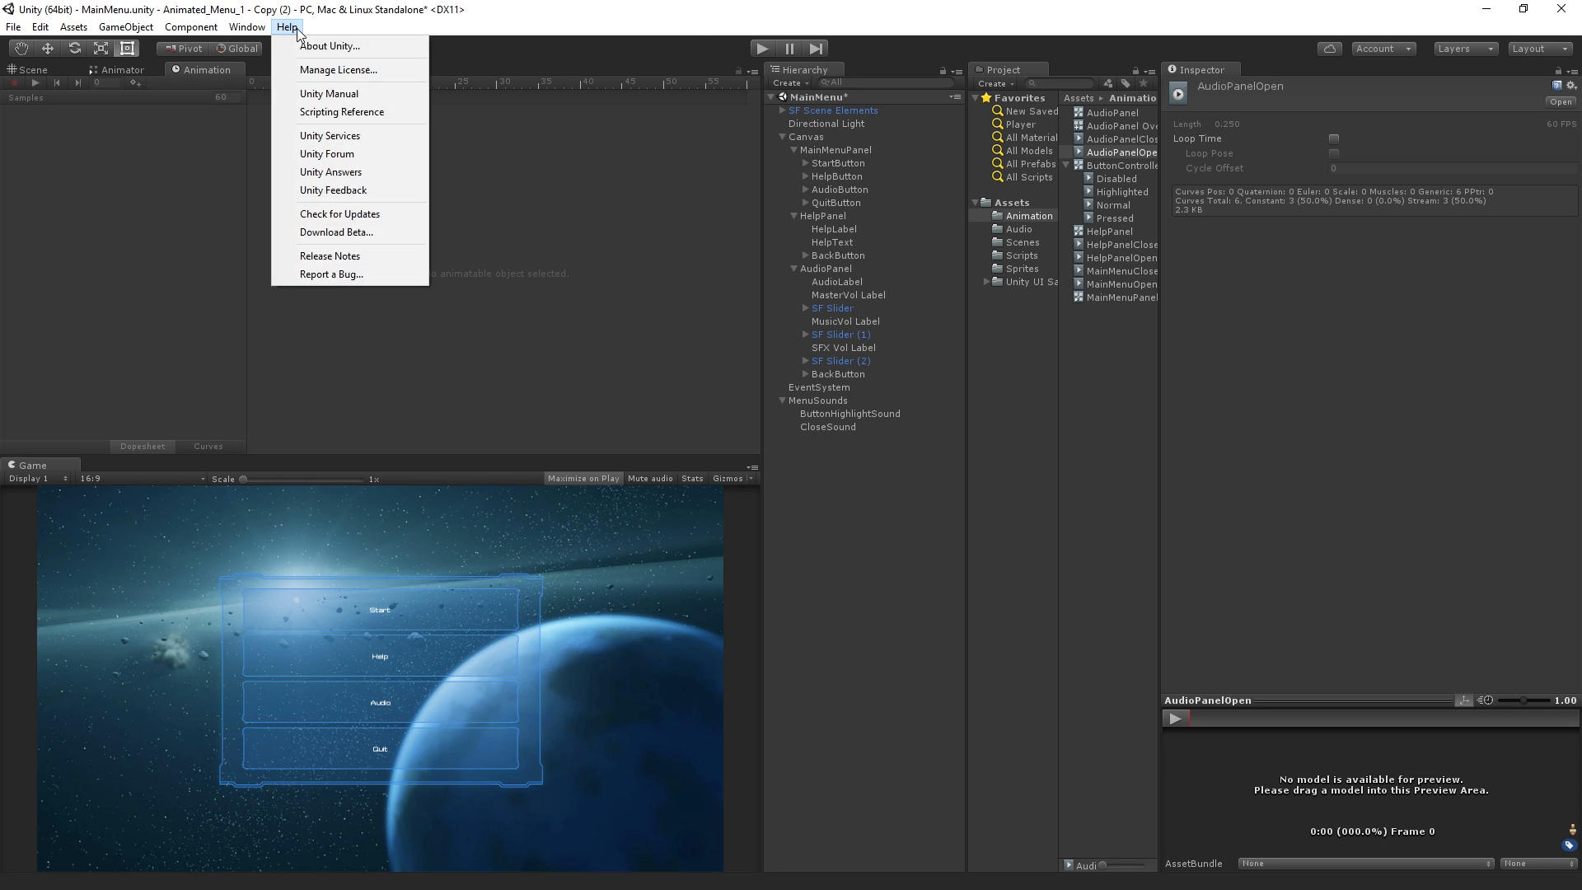
Check the installed Unity version in the About Unity window and close it
{"action": "left_click", "coordinate": [310, 45]}
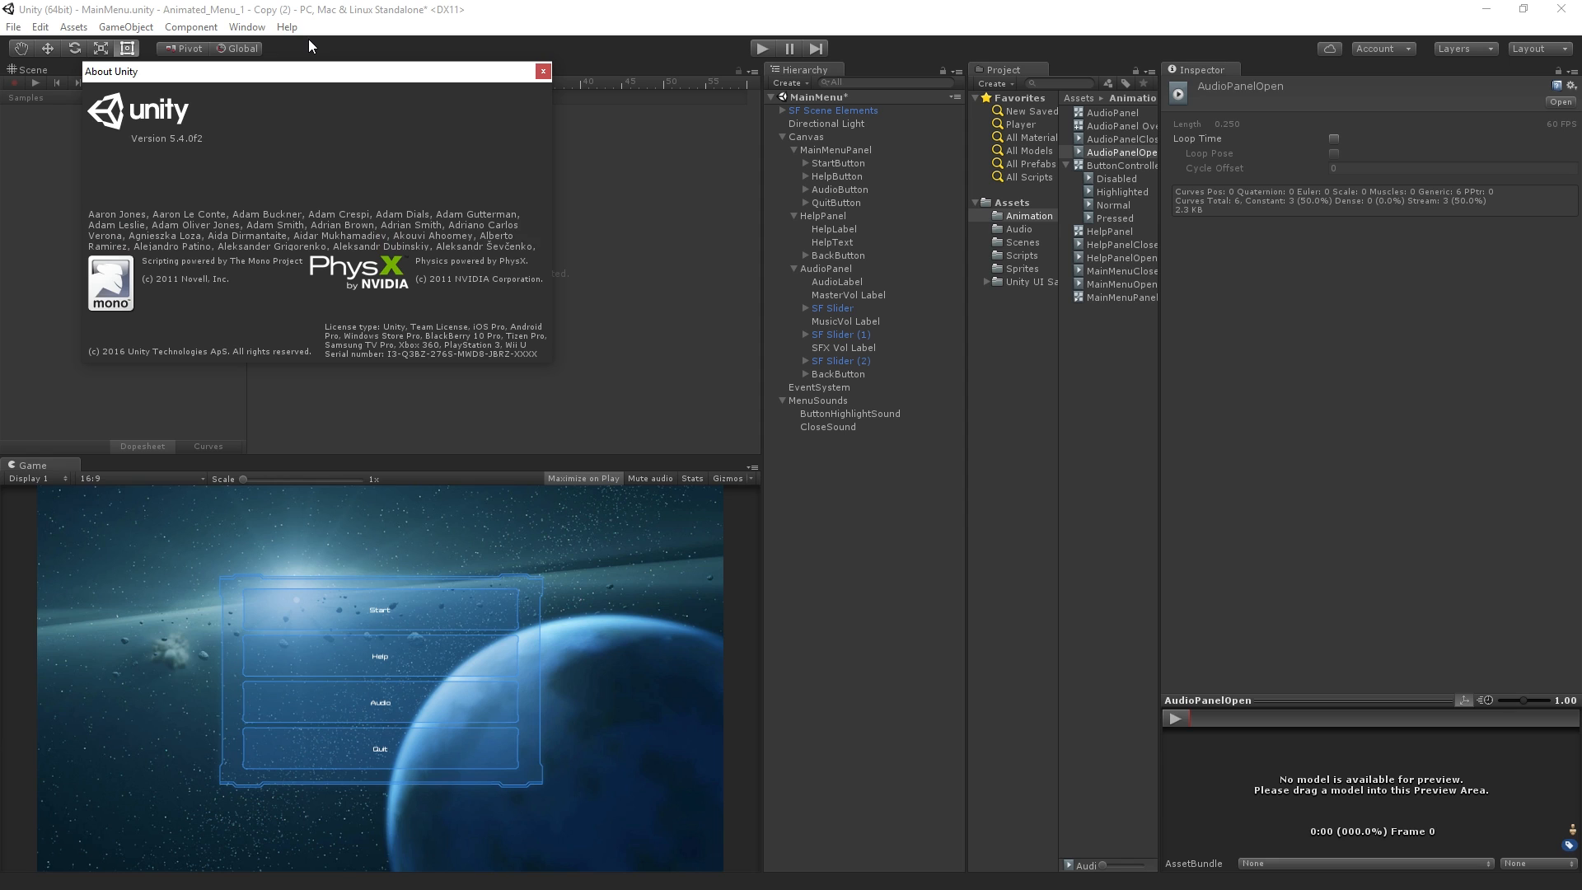
{"action": "left_click", "coordinate": [544, 73]}
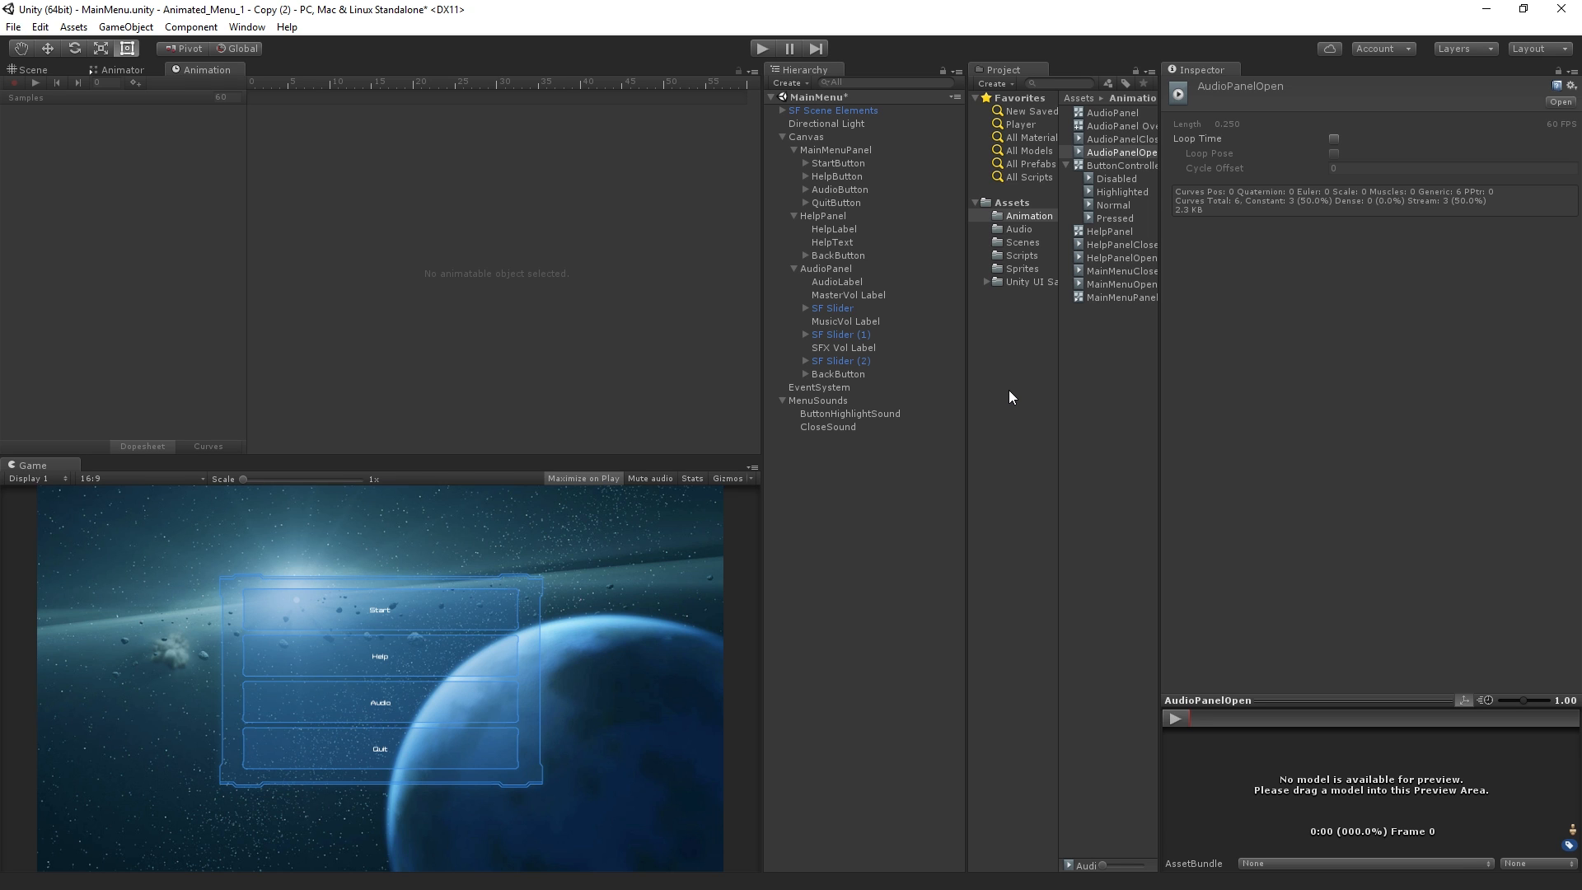
Run the scene, test menu navigation by opening the Audio panel and returning to the main menu, and stop the scene
{"action": "left_click", "coordinate": [761, 49]}
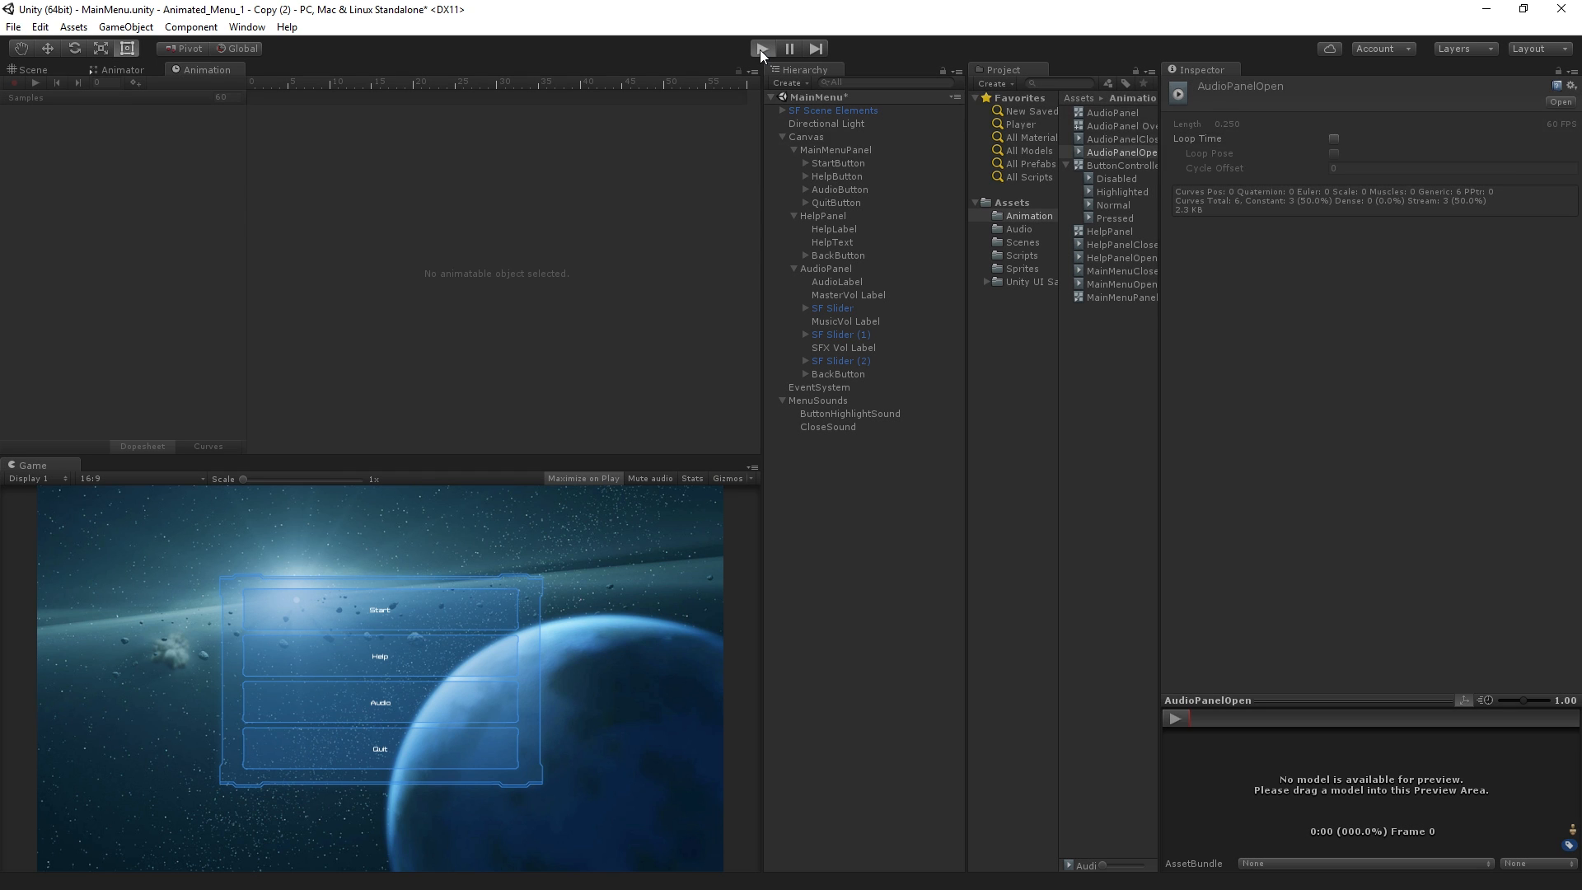
{"action": "key", "text": "Down"}
{"action": "key", "text": "Return"}
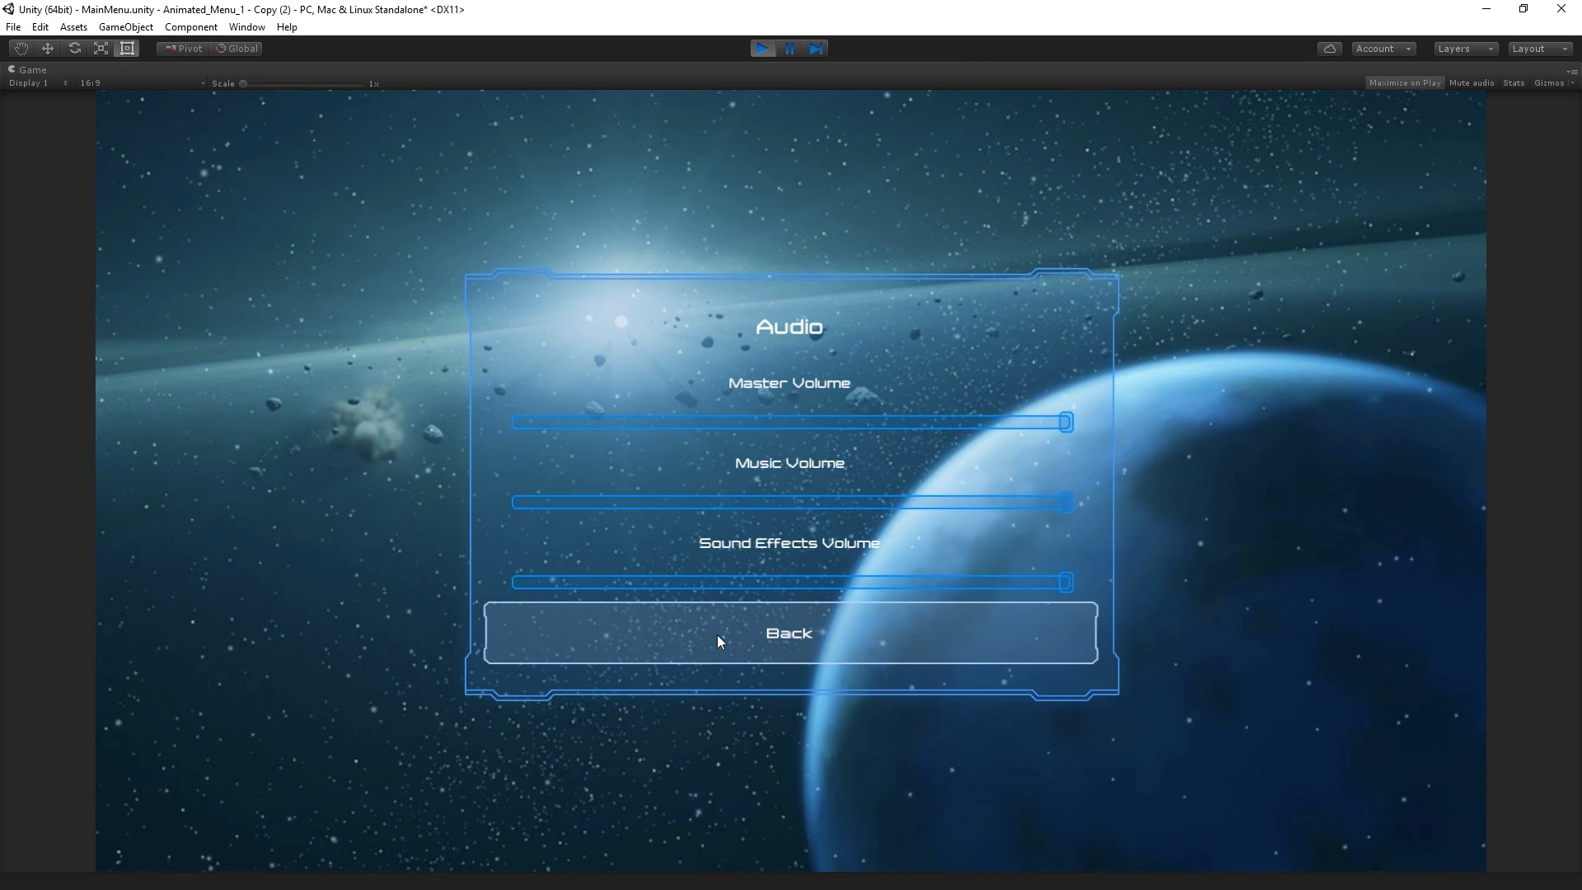
{"action": "left_click", "coordinate": [851, 636]}
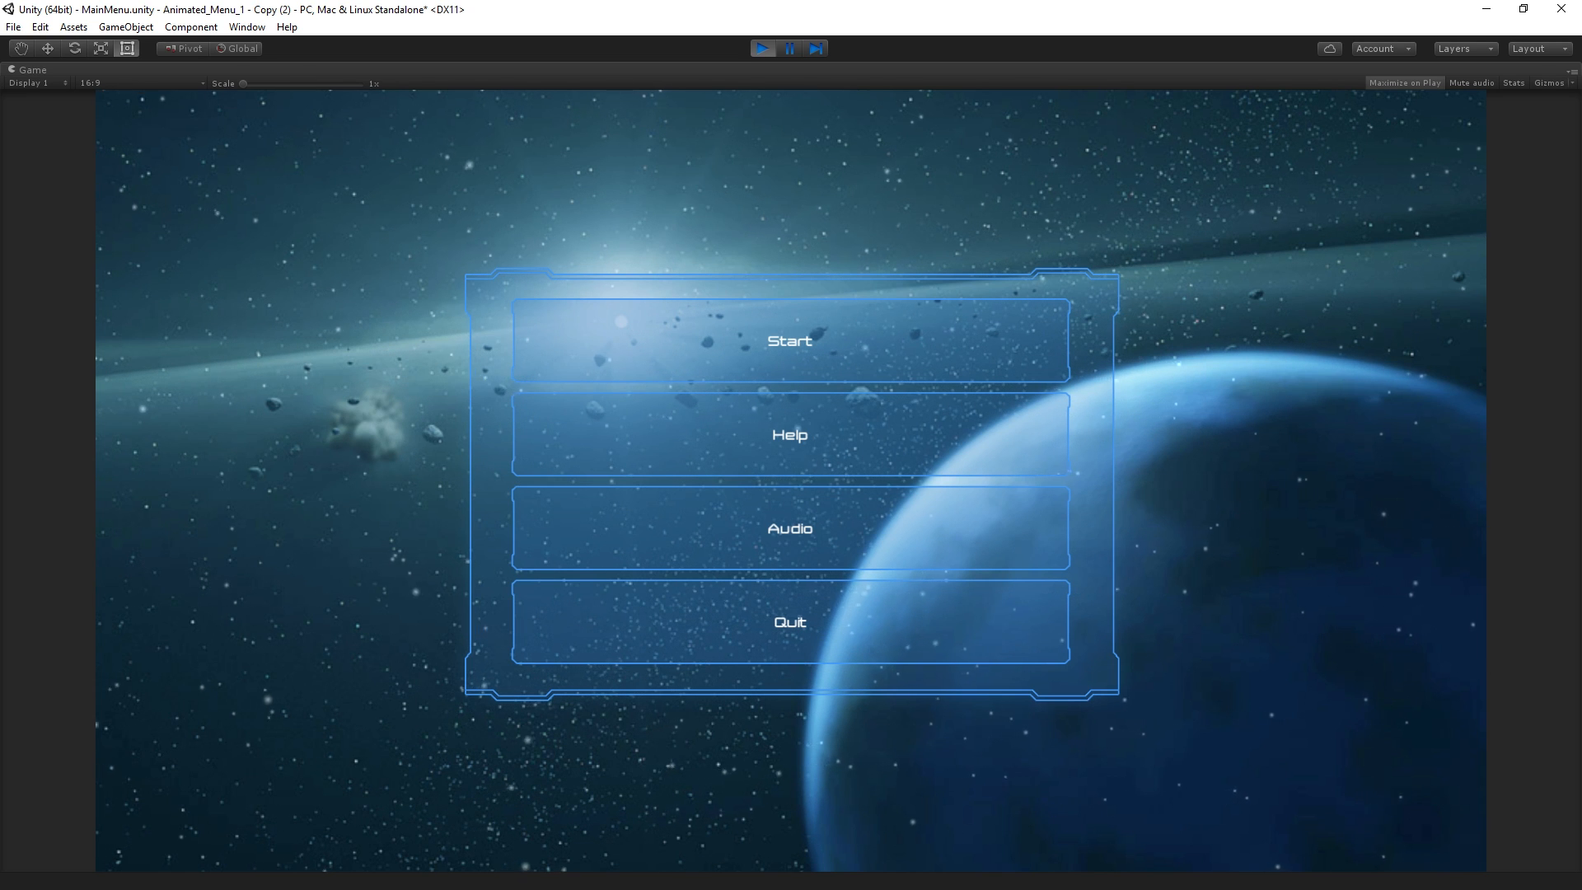
{"action": "left_click", "coordinate": [764, 48]}
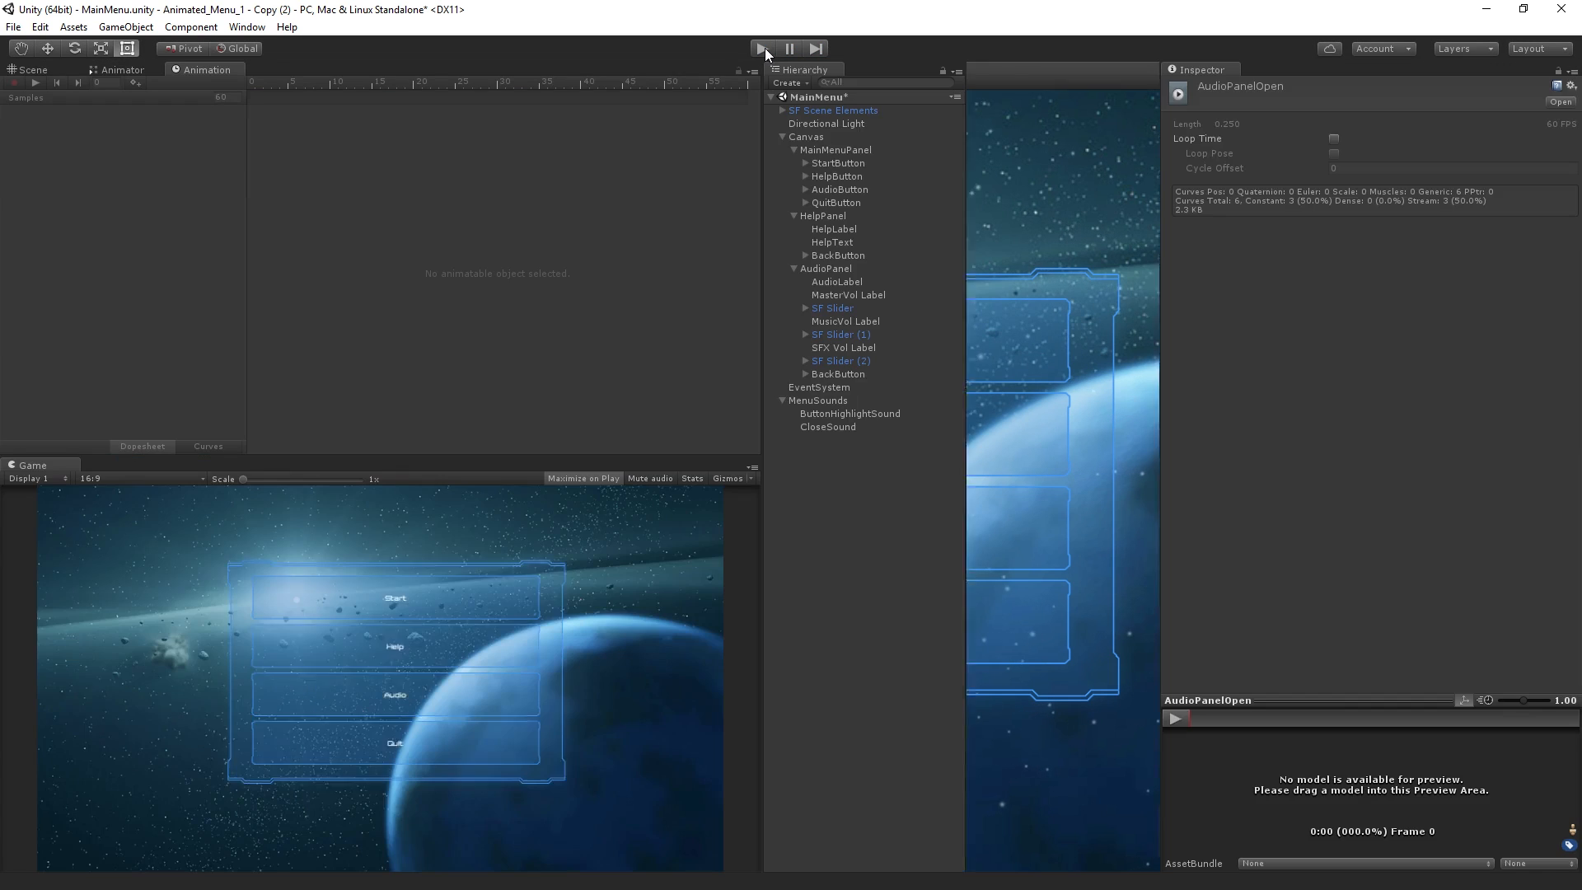
Select HelpButton under MainMenuPanel and show it in the Scene view to examine its navigation links
{"action": "left_click", "coordinate": [869, 177]}
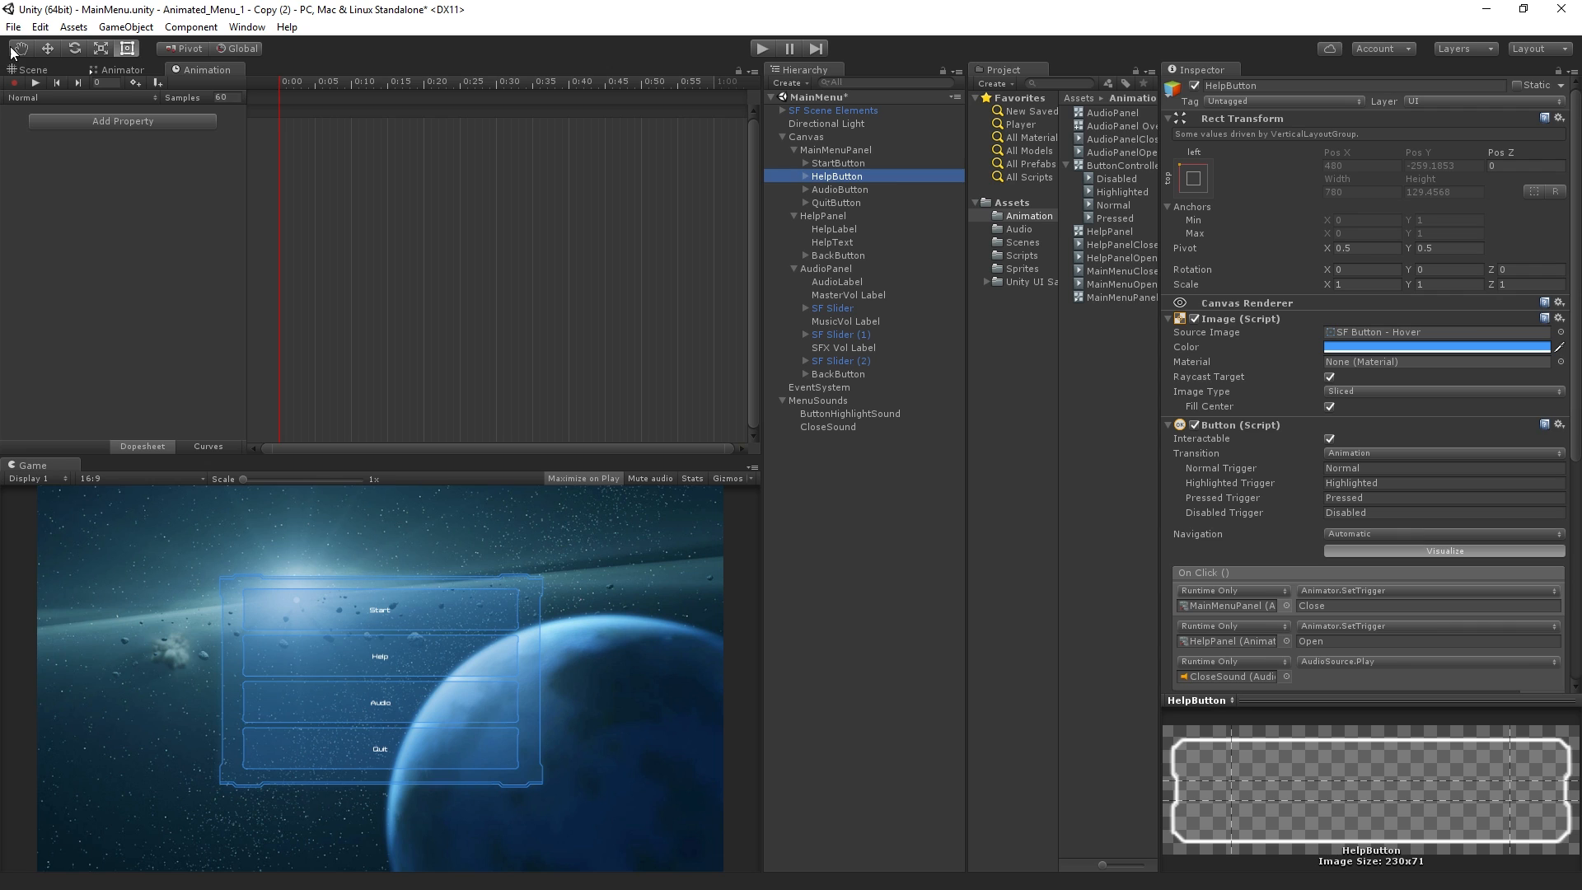
{"action": "left_click", "coordinate": [31, 69]}
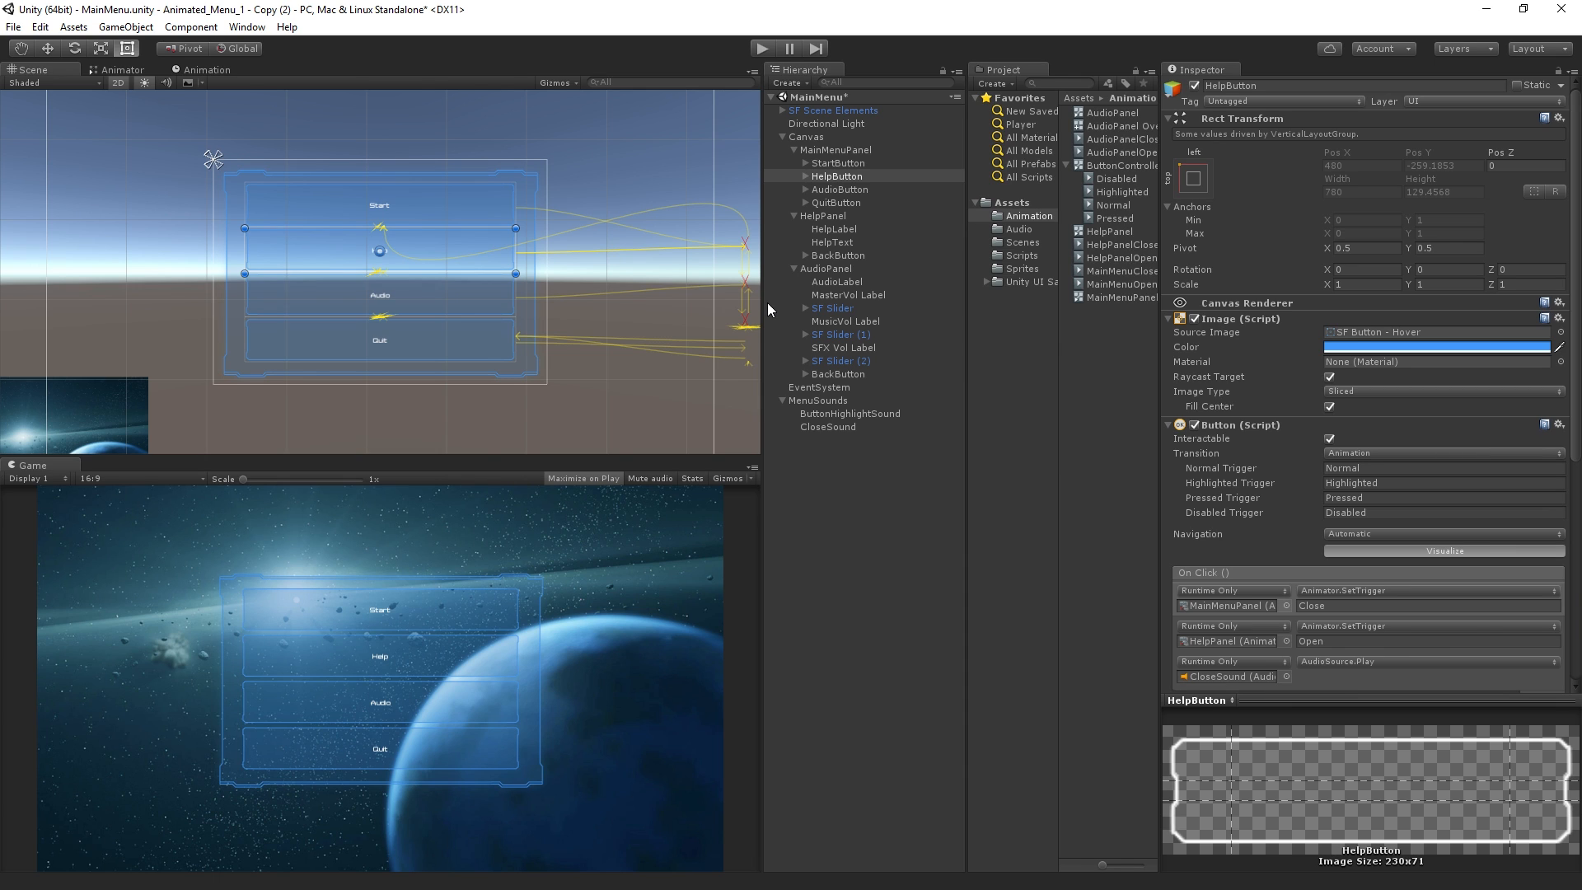
Collapse the panel objects in the hierarchy and create an empty child object under Canvas
{"action": "left_click", "coordinate": [796, 268]}
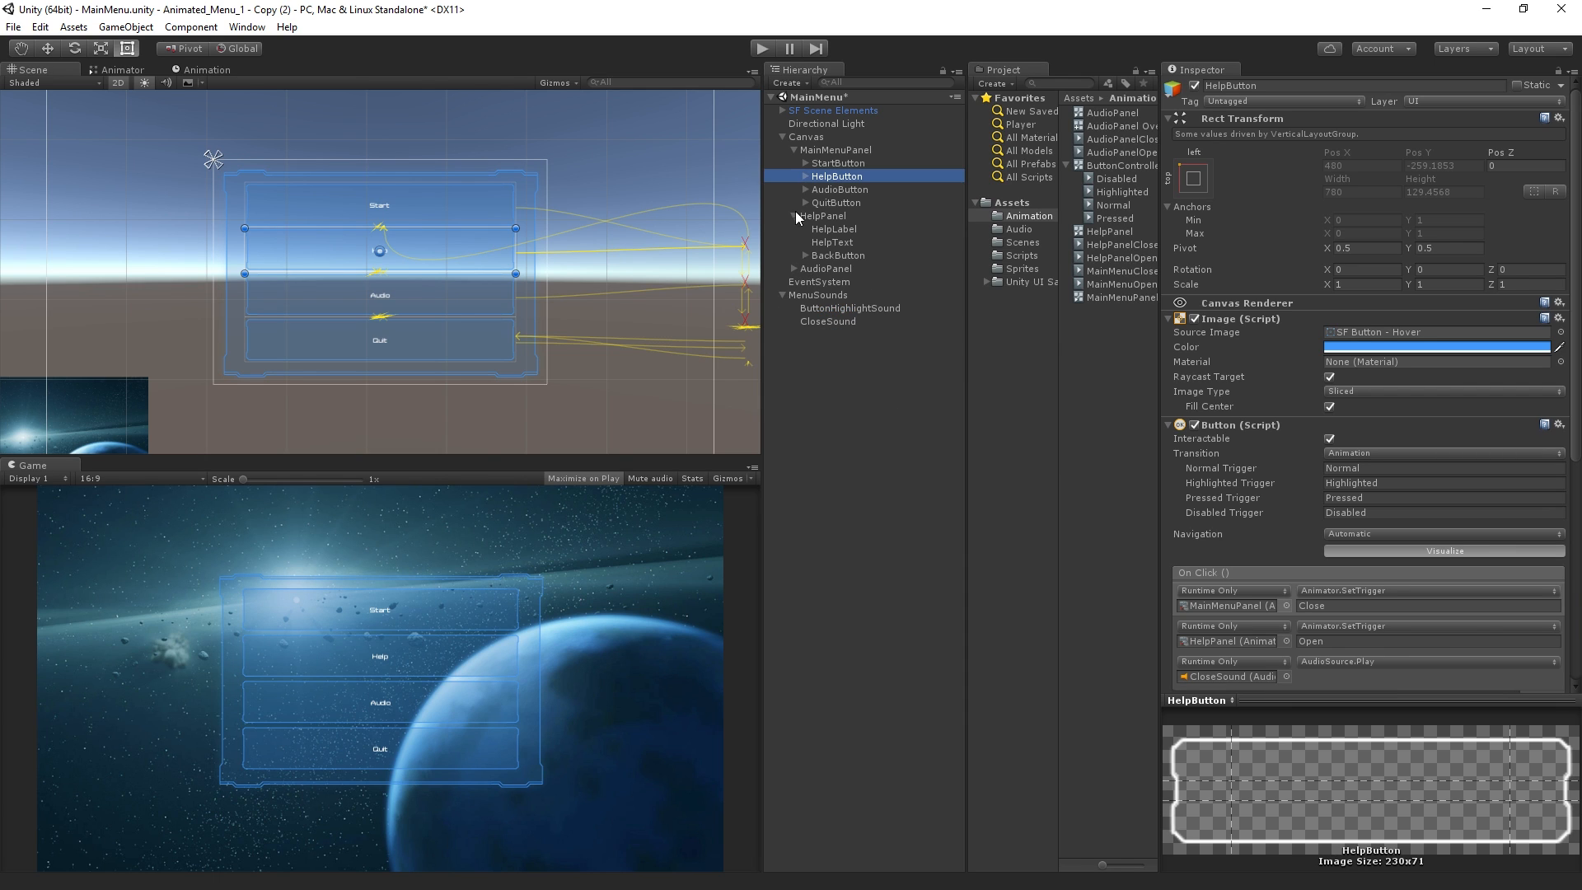
{"action": "left_click", "coordinate": [794, 216]}
{"action": "left_click", "coordinate": [793, 150]}
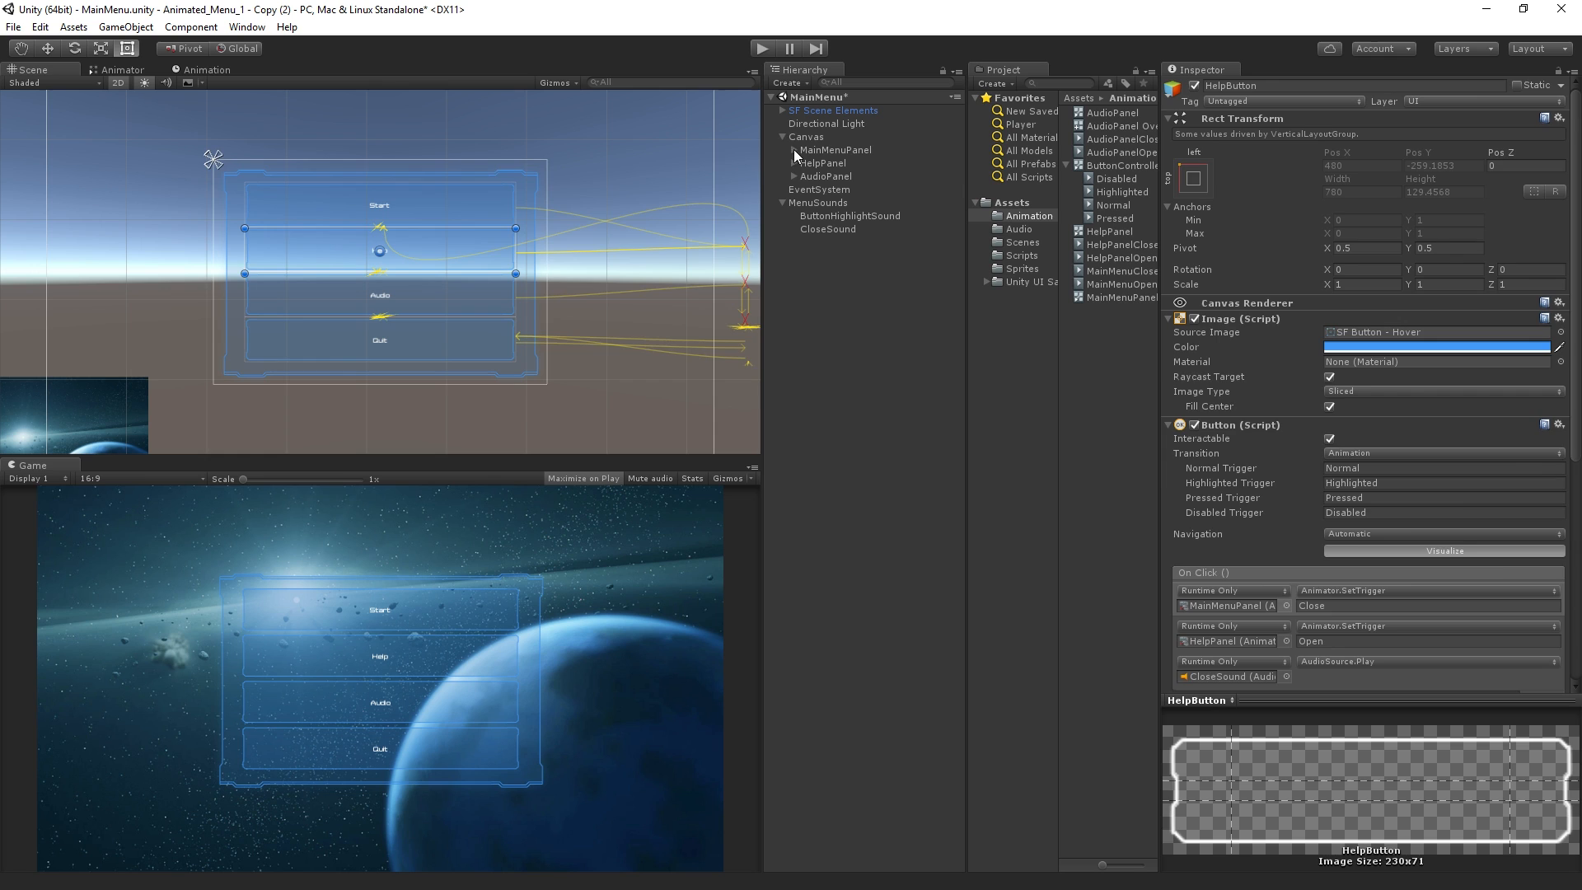
{"action": "left_click", "coordinate": [812, 140]}
{"action": "left_click", "coordinate": [125, 26]}
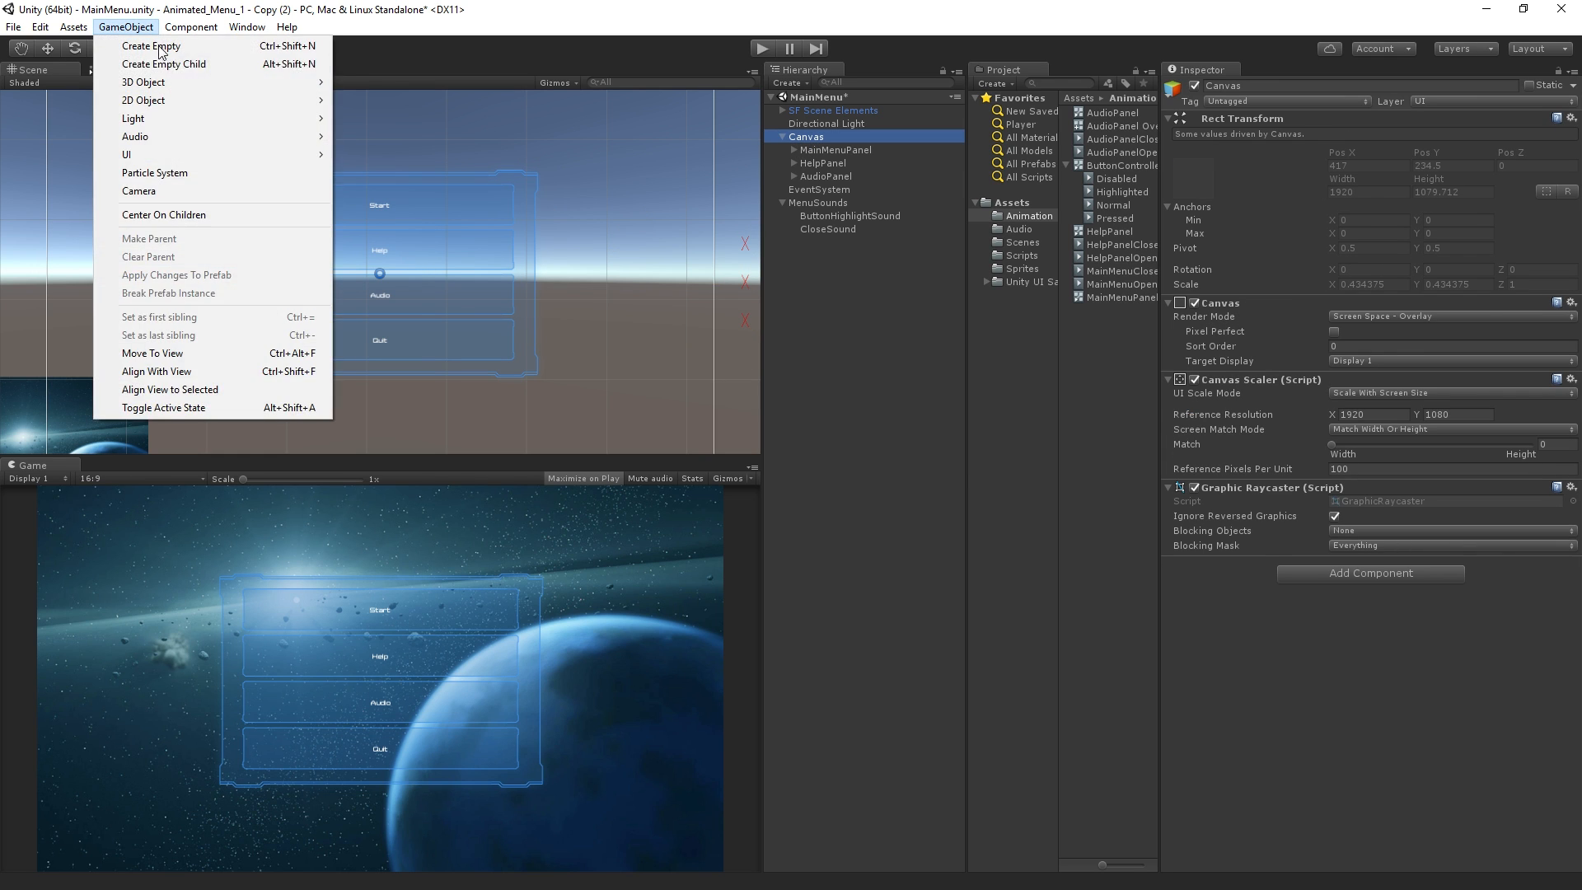
{"action": "left_click", "coordinate": [158, 63]}
Add an Image component to the new object and stretch it over the whole canvas, setting pivot and position too
{"action": "left_click", "coordinate": [1315, 284]}
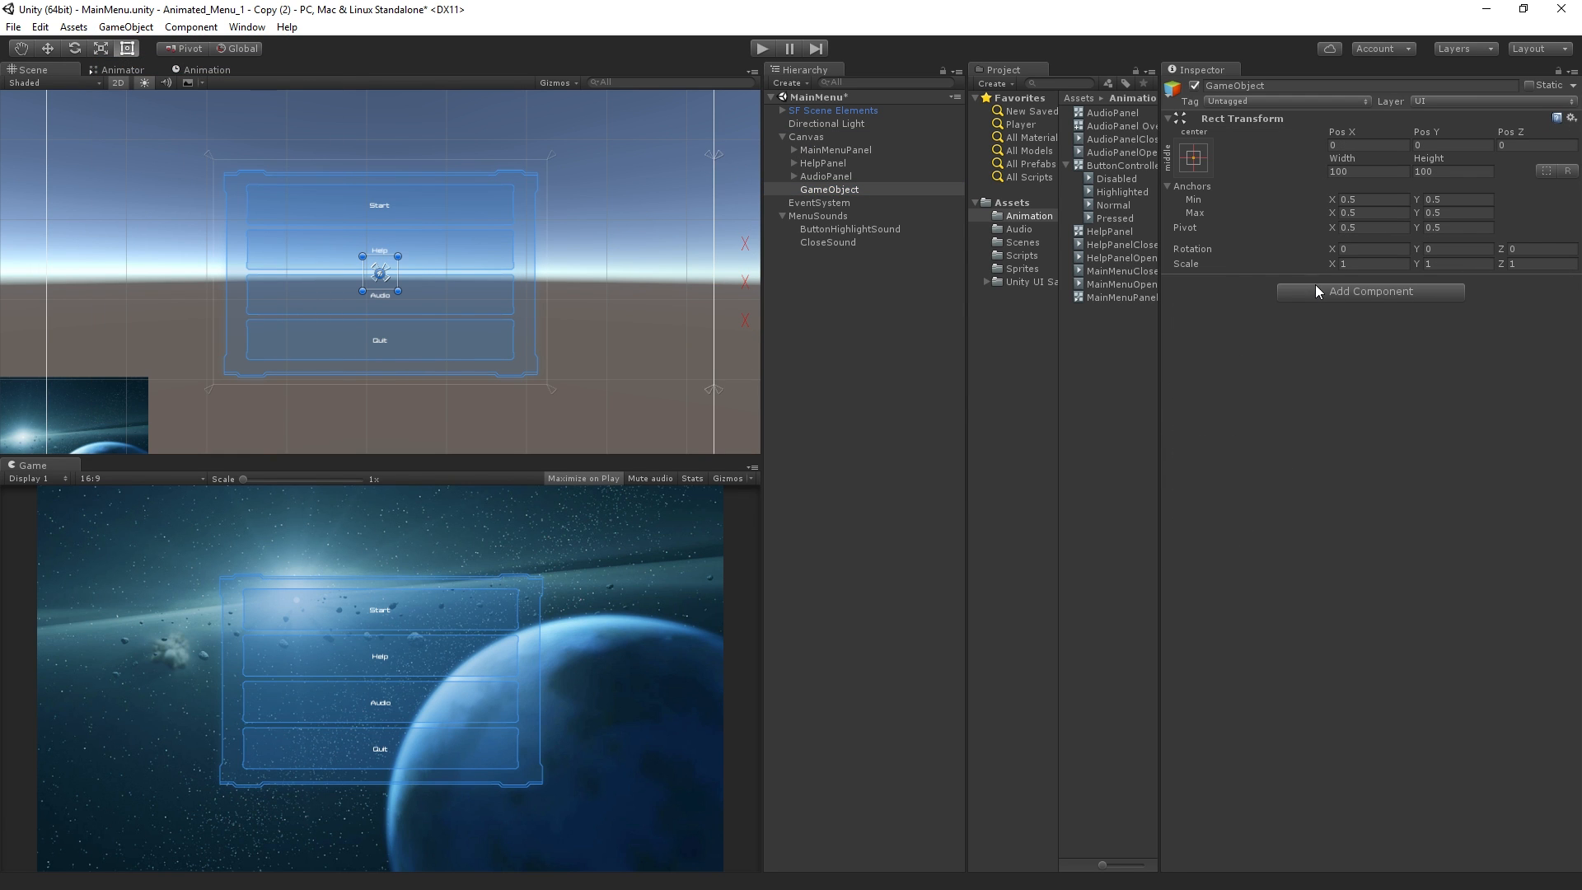
{"action": "type", "text": "image"}
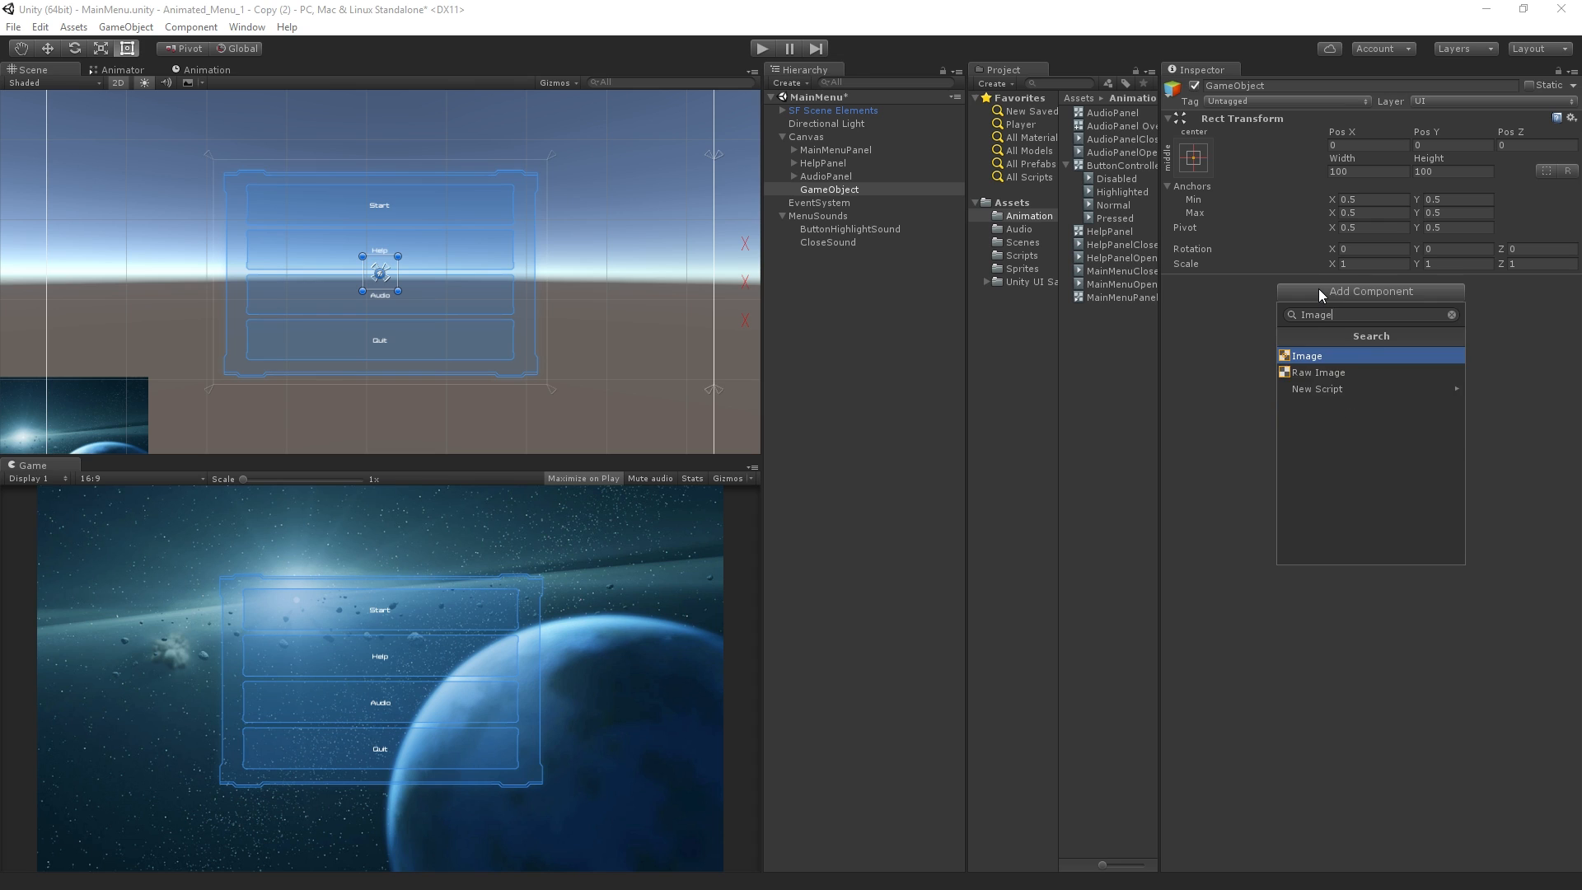
{"action": "key", "text": "Return"}
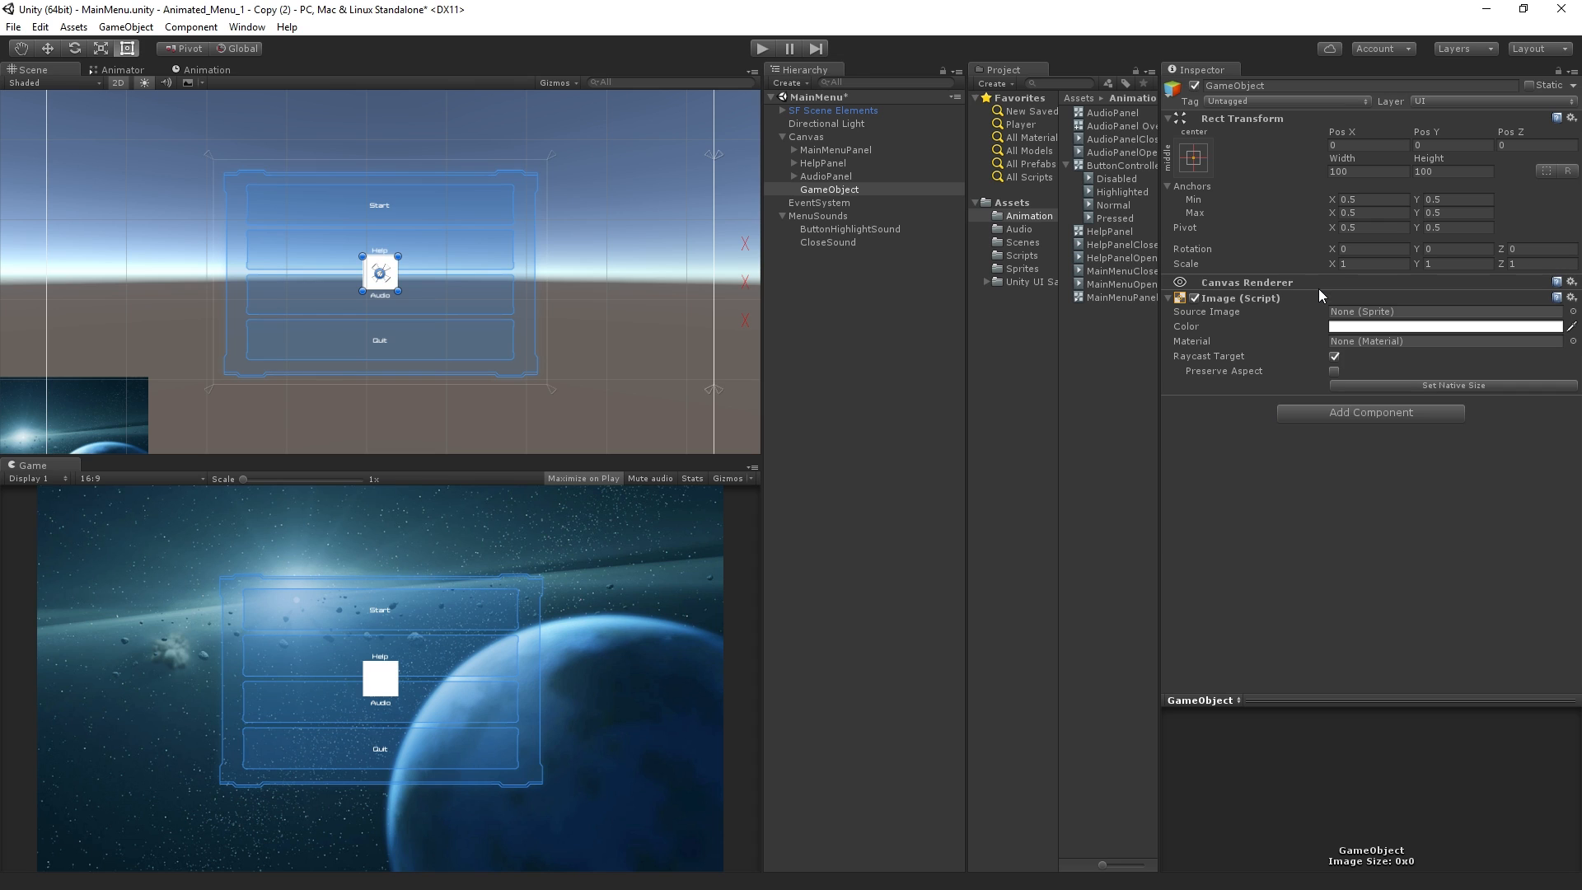
{"action": "left_click", "coordinate": [1202, 160]}
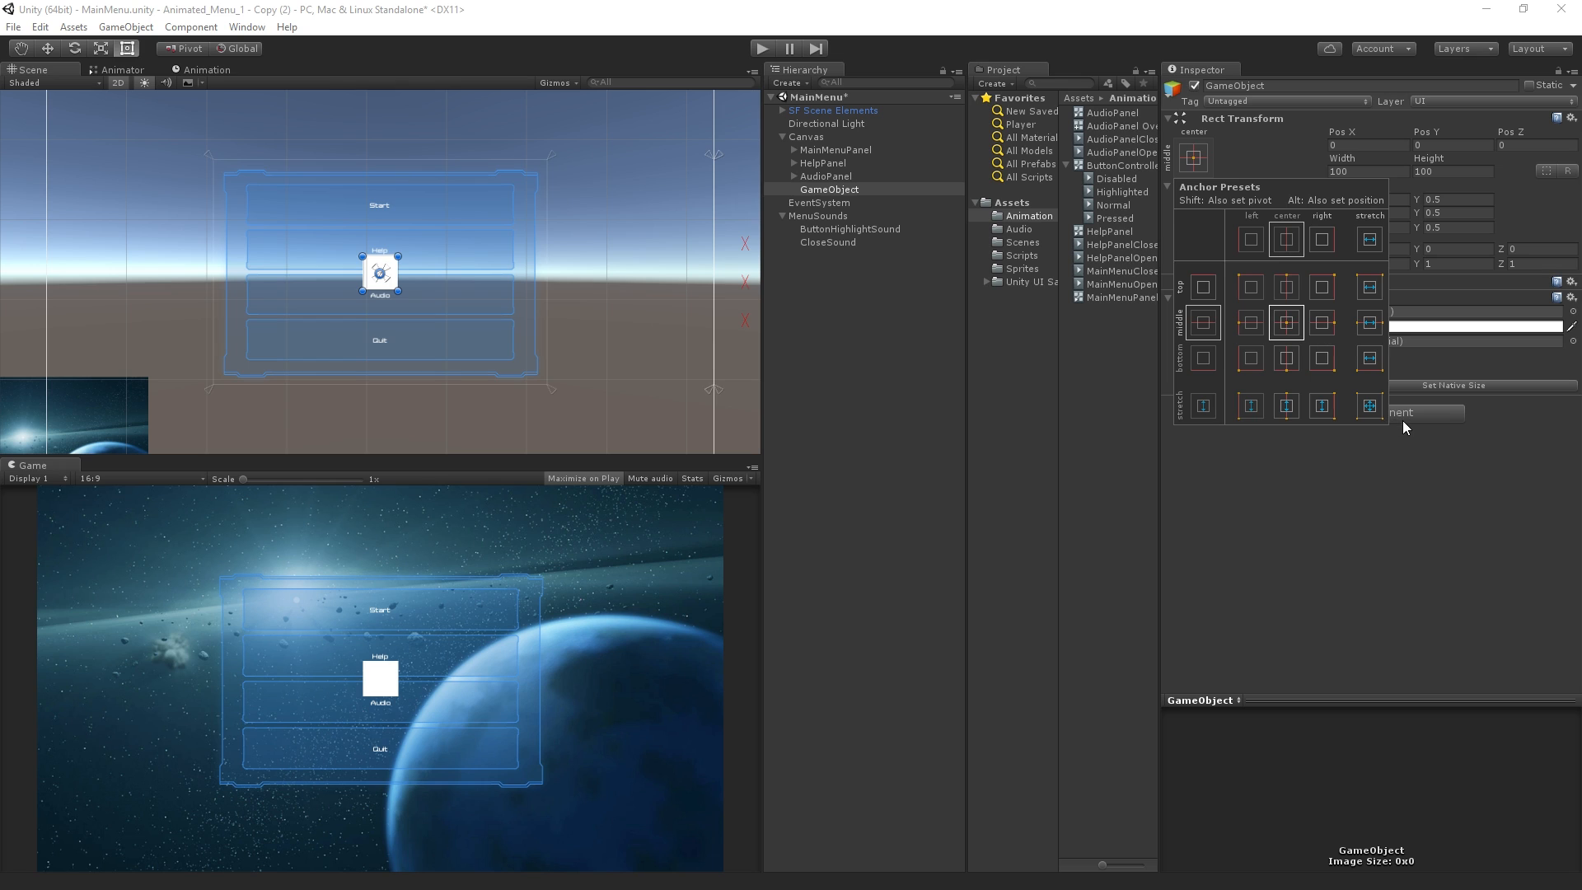
{"action": "key", "text": "shift+alt"}
{"action": "left_click", "coordinate": [1365, 407], "text": "alt+shift"}
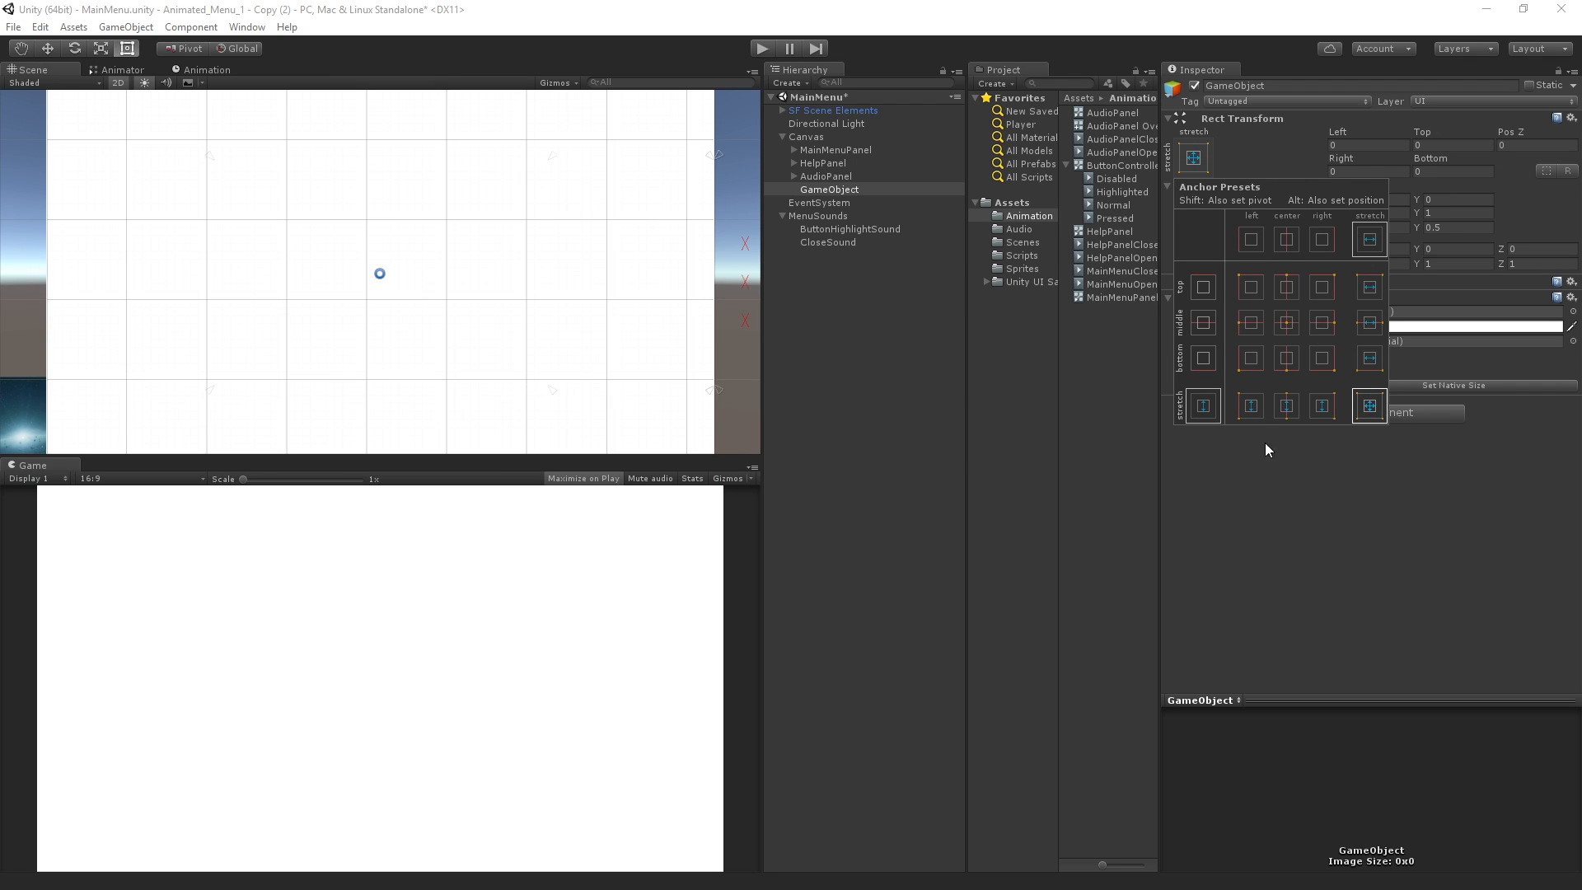
Rename the new image object as FadeToWhite
{"action": "left_click", "coordinate": [1310, 86]}
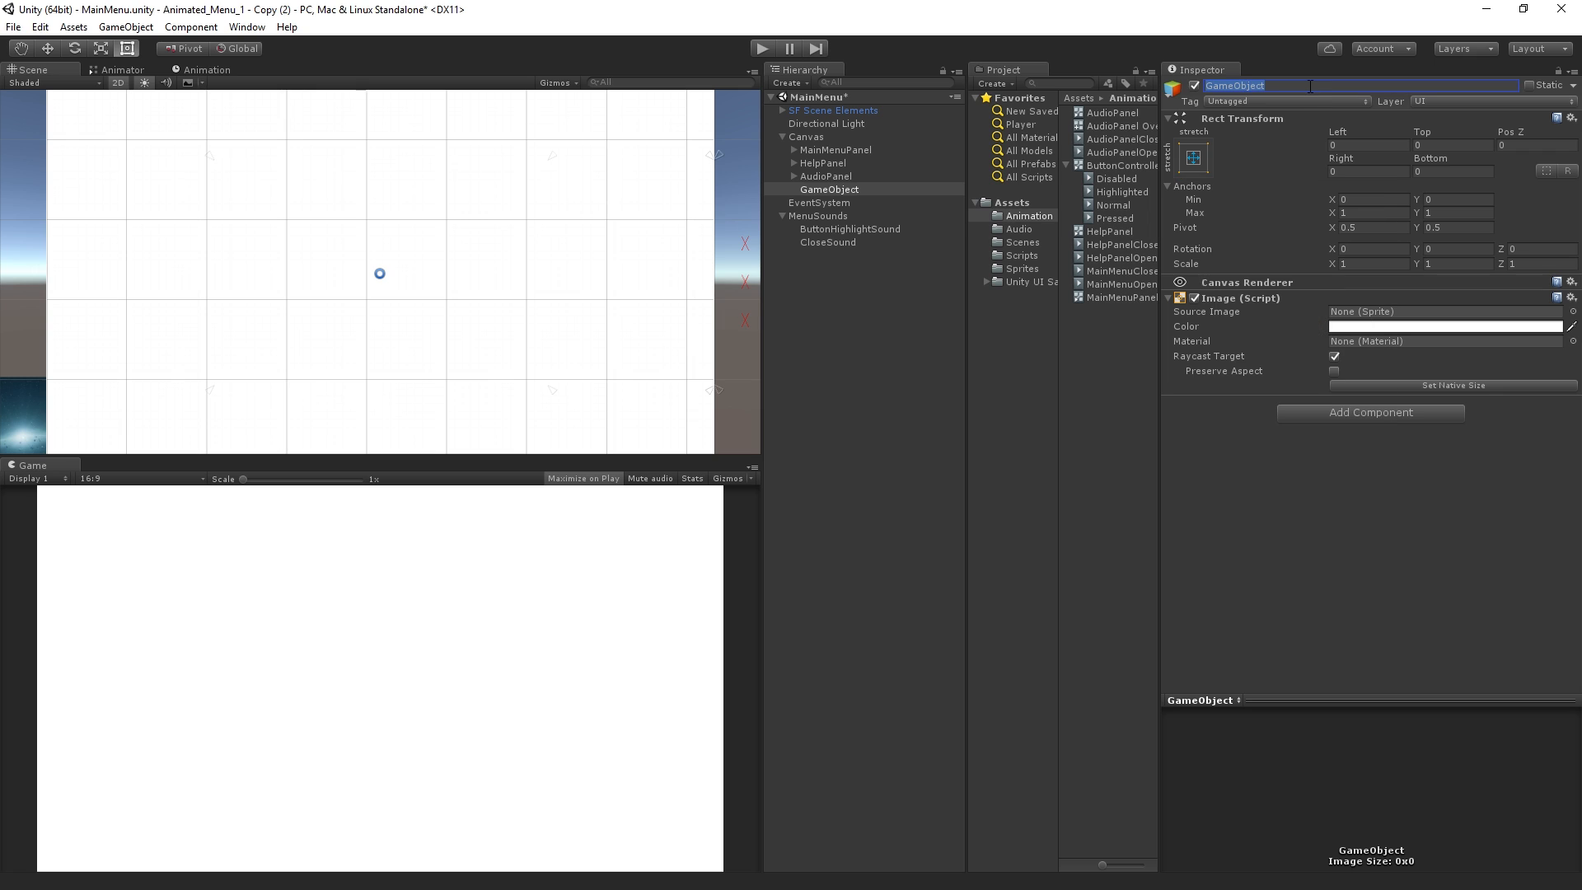
{"action": "type", "text": "W"}
{"action": "key", "text": "BackSpace"}
{"action": "type", "text": "FadeToWhite"}
{"action": "key", "text": "Return"}
{"action": "right_click", "coordinate": [1308, 85]}
{"action": "left_click", "coordinate": [1320, 471]}
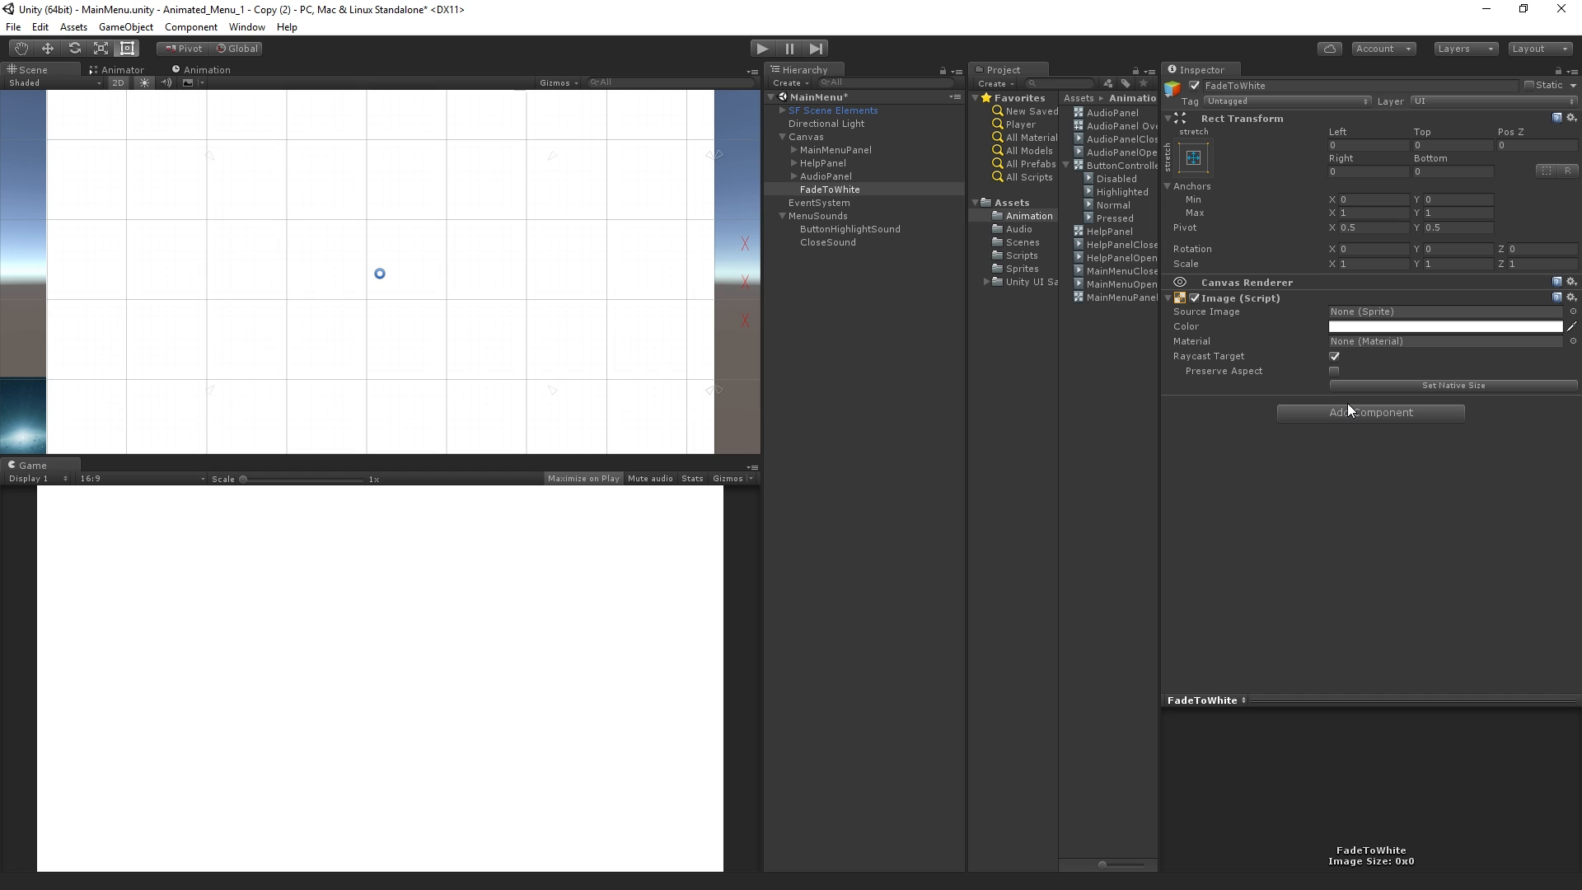
Add a Canvas Group component to FadeToWhite and set its alpha to 0
{"action": "left_click", "coordinate": [1347, 405]}
{"action": "type", "text": "Canvas"}
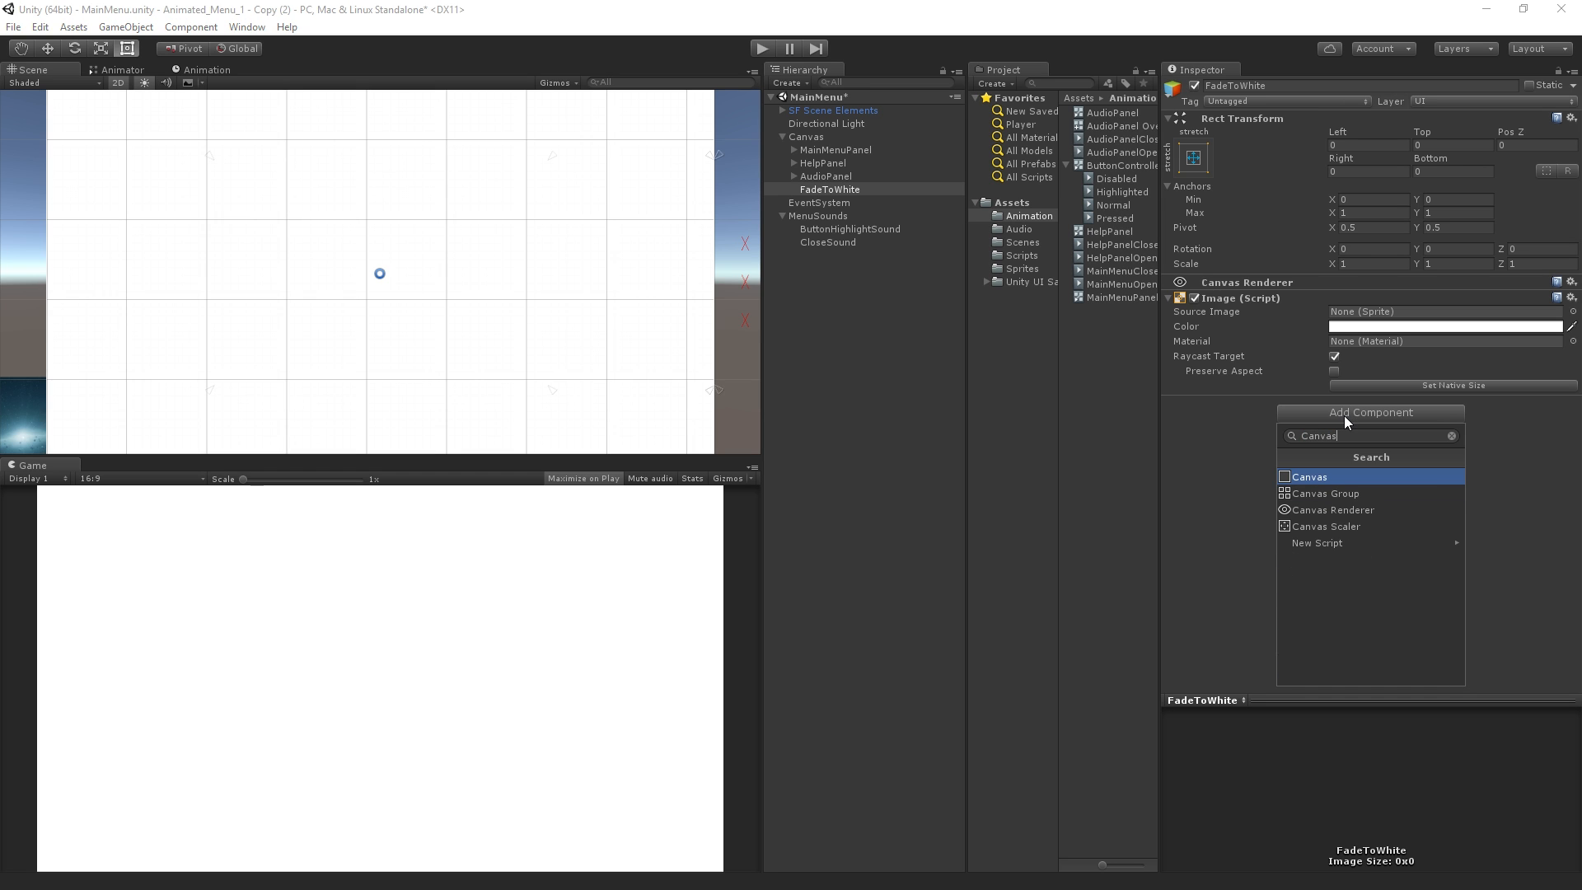
{"action": "key", "text": "Down"}
{"action": "key", "text": "Return"}
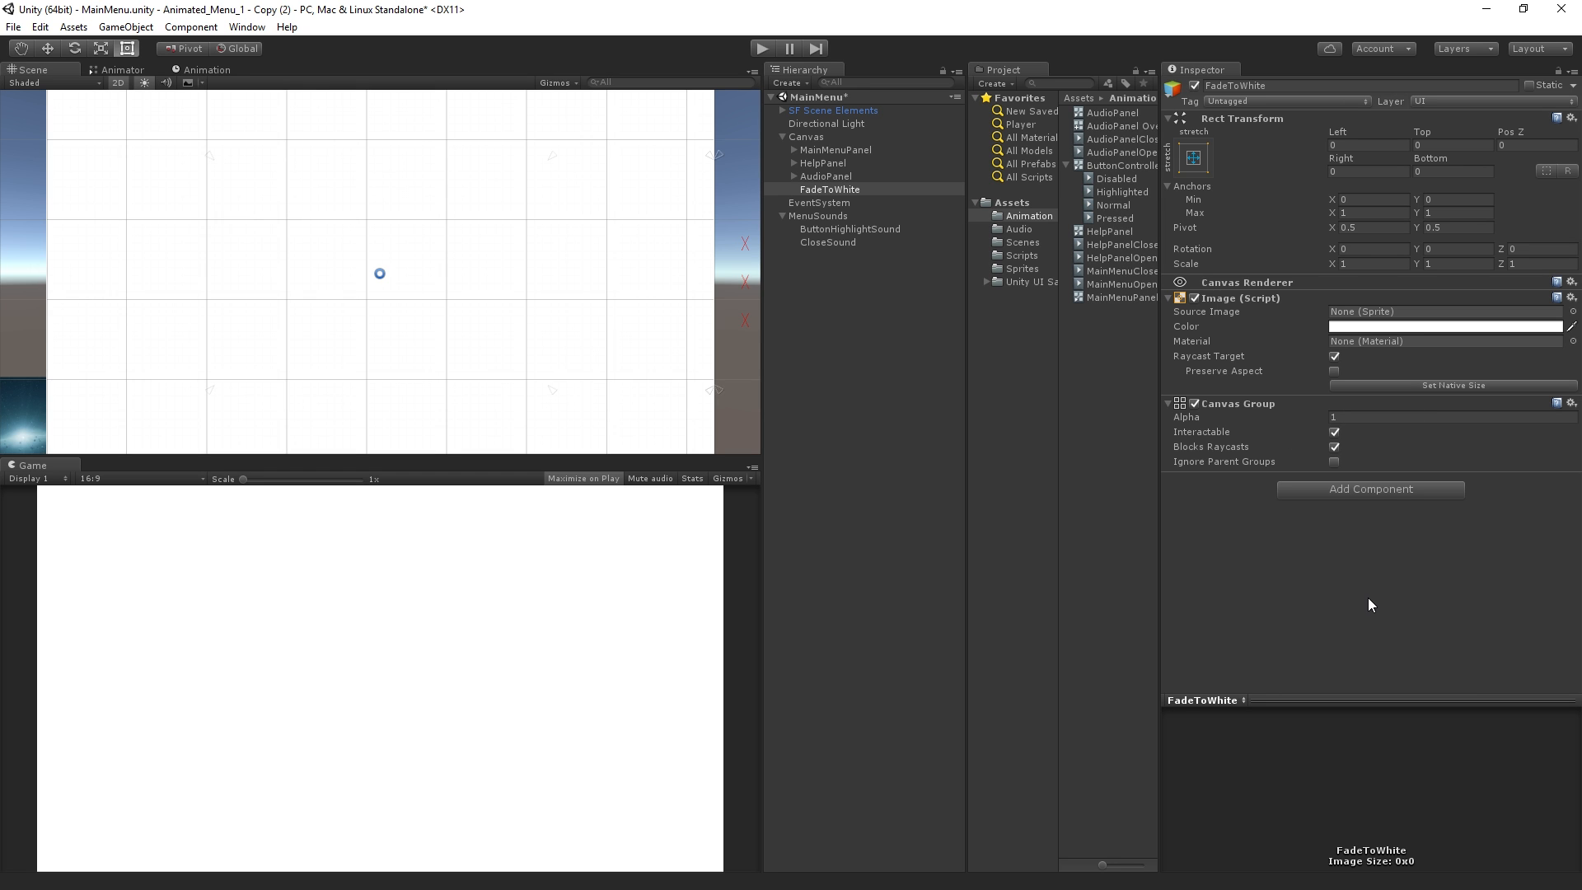
{"action": "left_click", "coordinate": [1348, 418]}
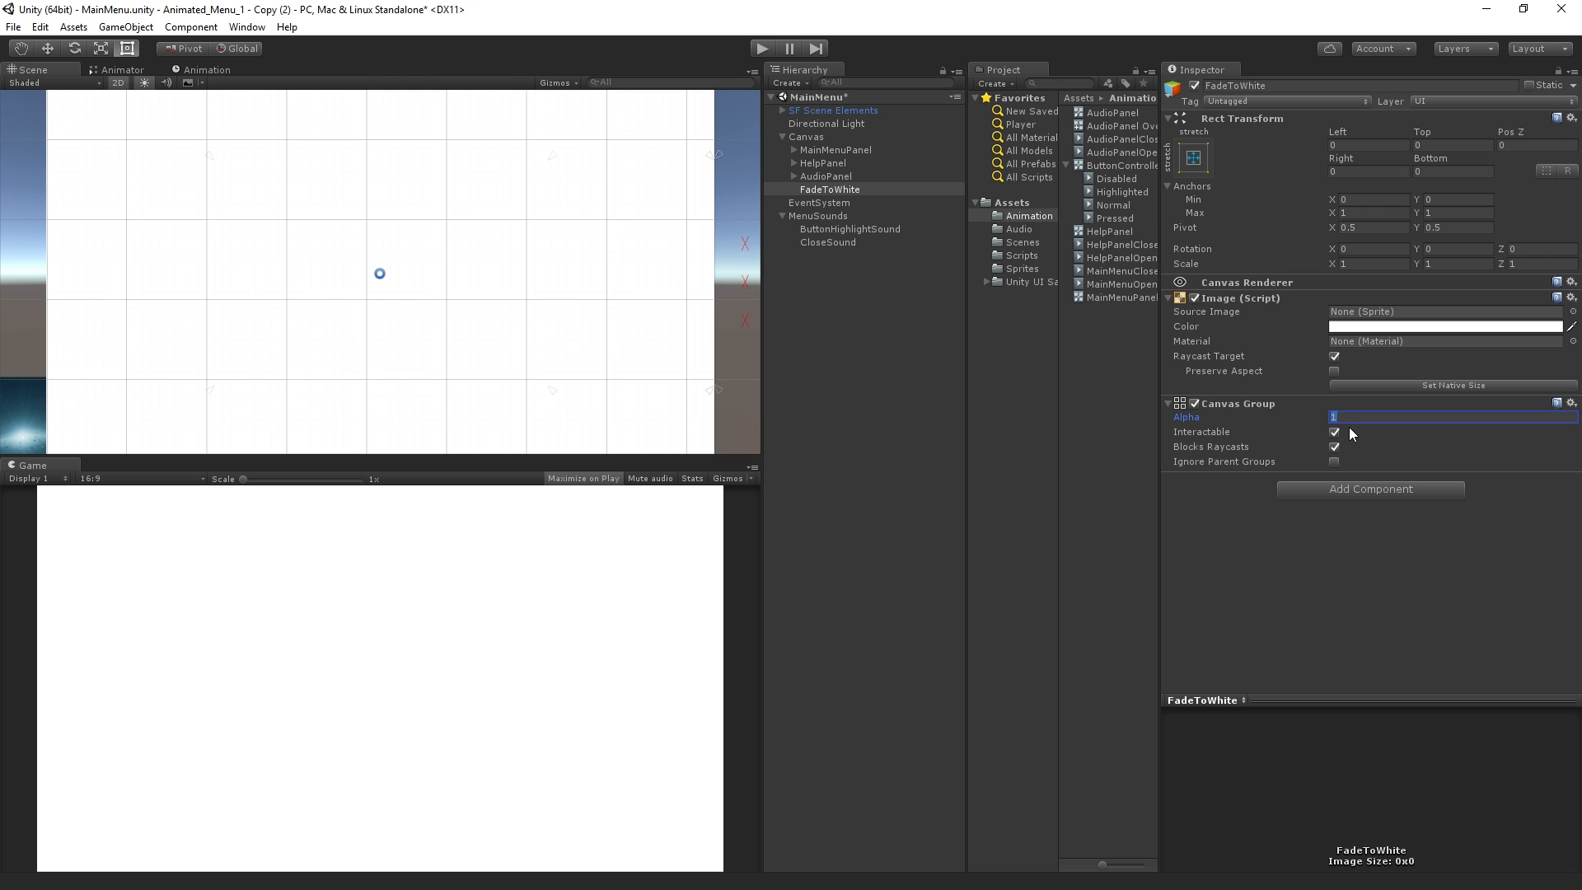
{"action": "type", "text": "0"}
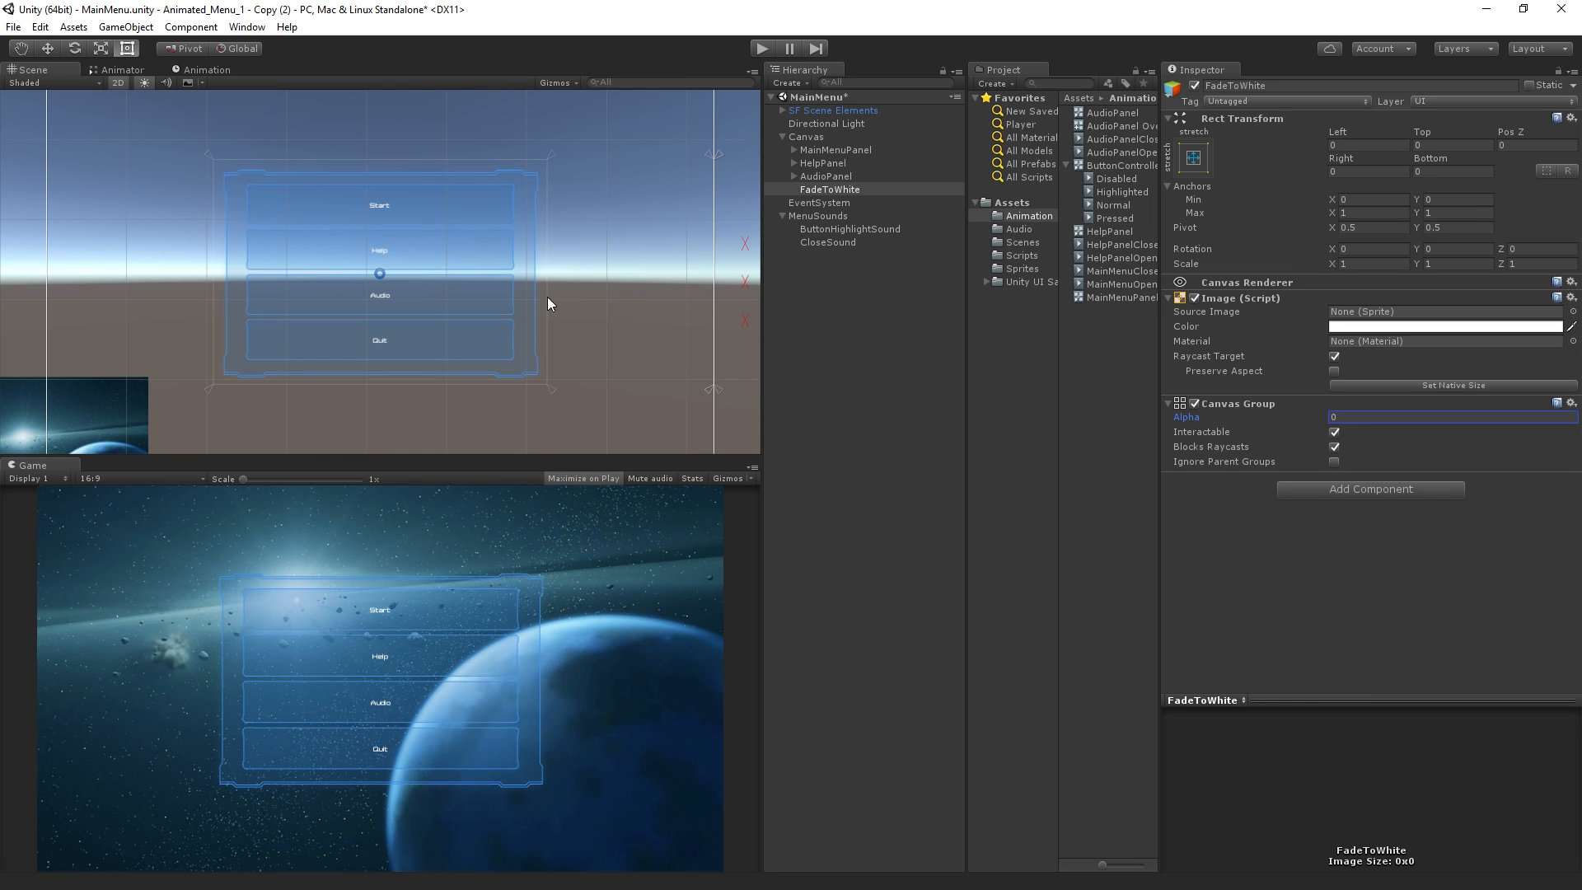
Create an animation clip named FadeToWhite for the FadeToWhite object
{"action": "left_click", "coordinate": [197, 71]}
{"action": "left_click", "coordinate": [512, 289]}
{"action": "type", "text": "FadeToWhite"}
{"action": "key", "text": "Return"}
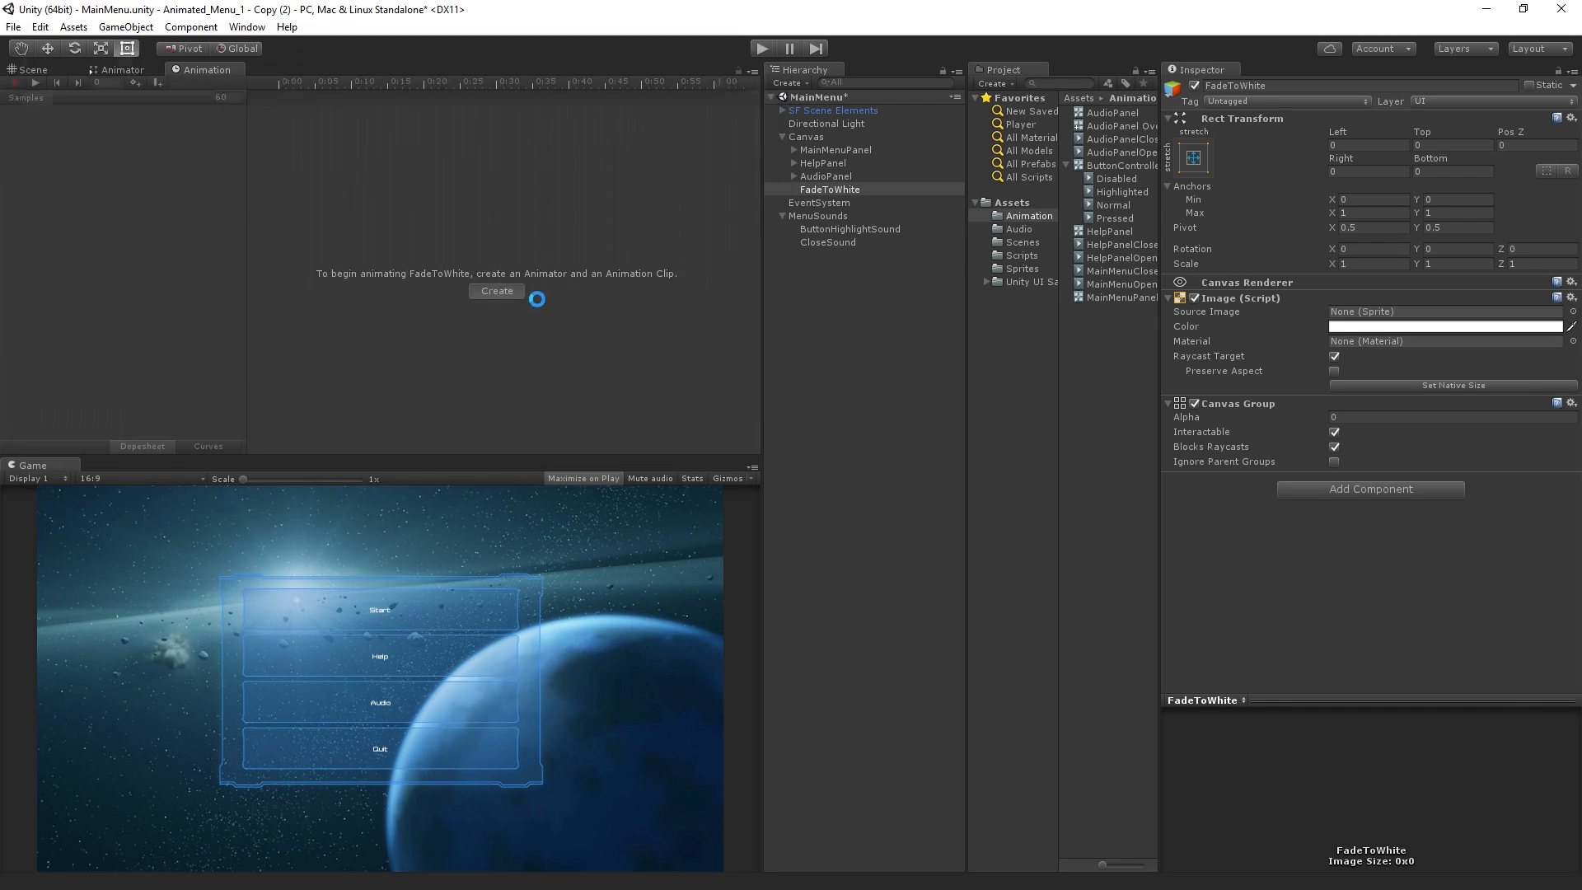
Add the Canvas Group Alpha property to the clip and set its end key at frame 60 to 1
{"action": "left_click", "coordinate": [184, 122]}
{"action": "left_click", "coordinate": [225, 148]}
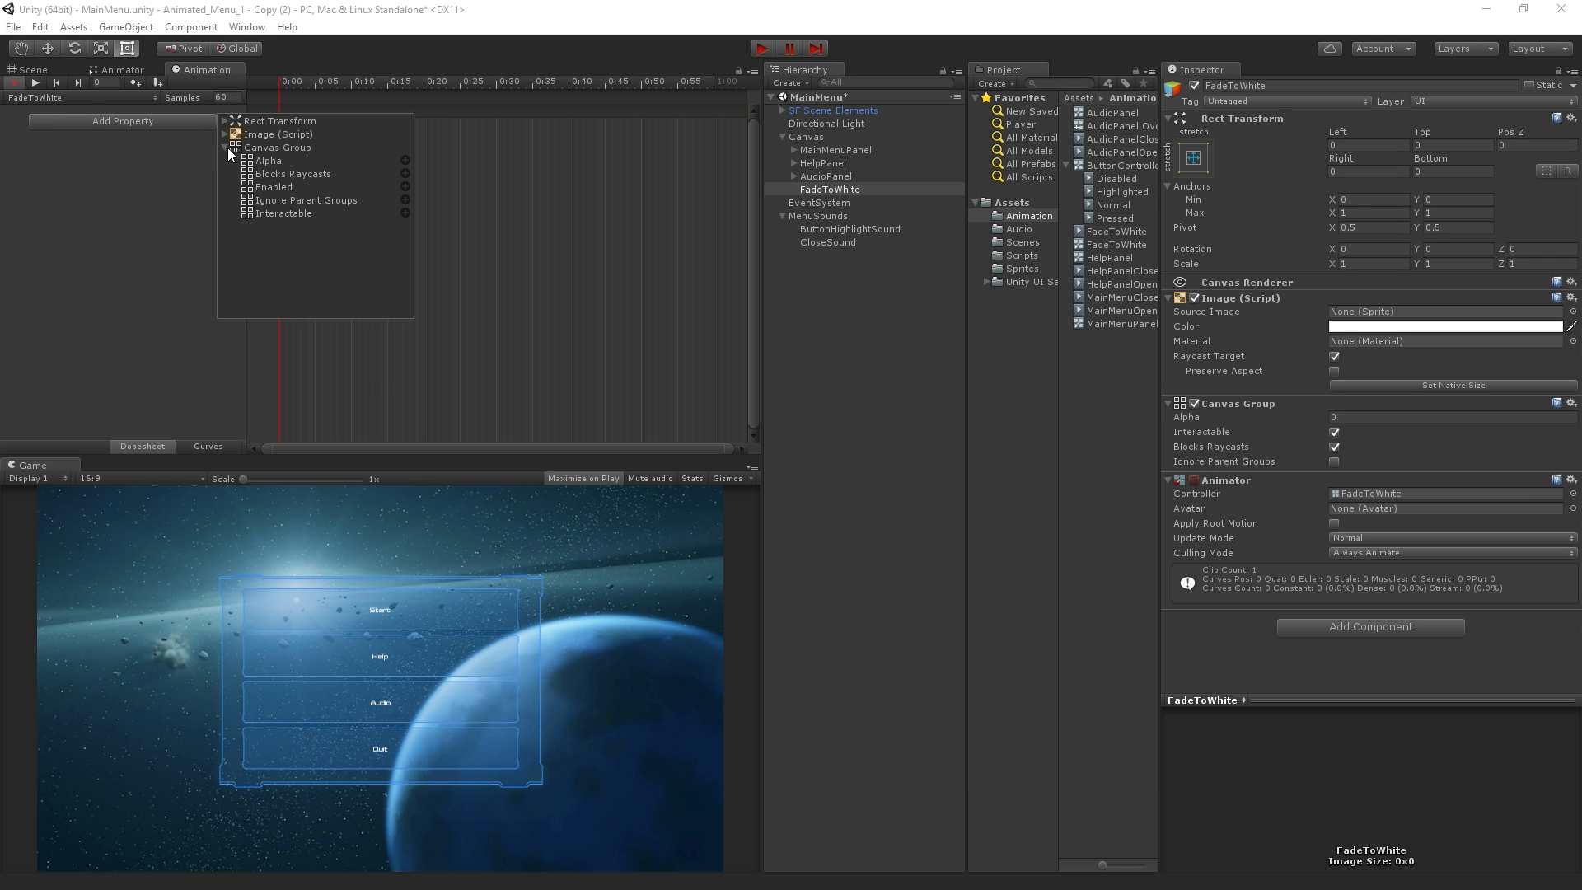
{"action": "left_click", "coordinate": [404, 160]}
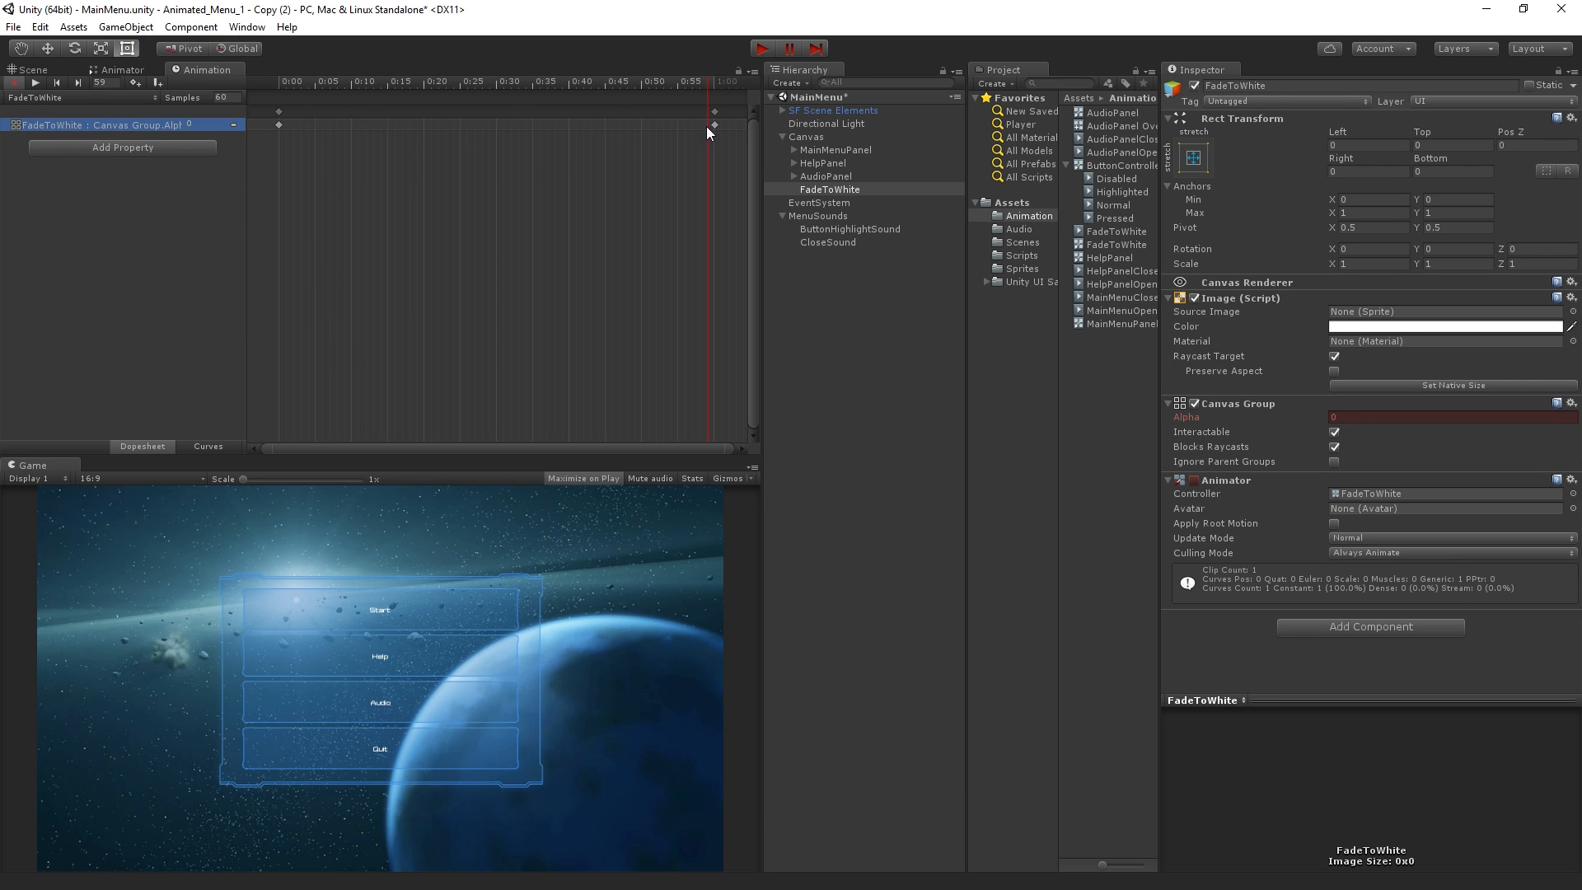
{"action": "left_click", "coordinate": [1395, 417]}
{"action": "type", "text": "1"}
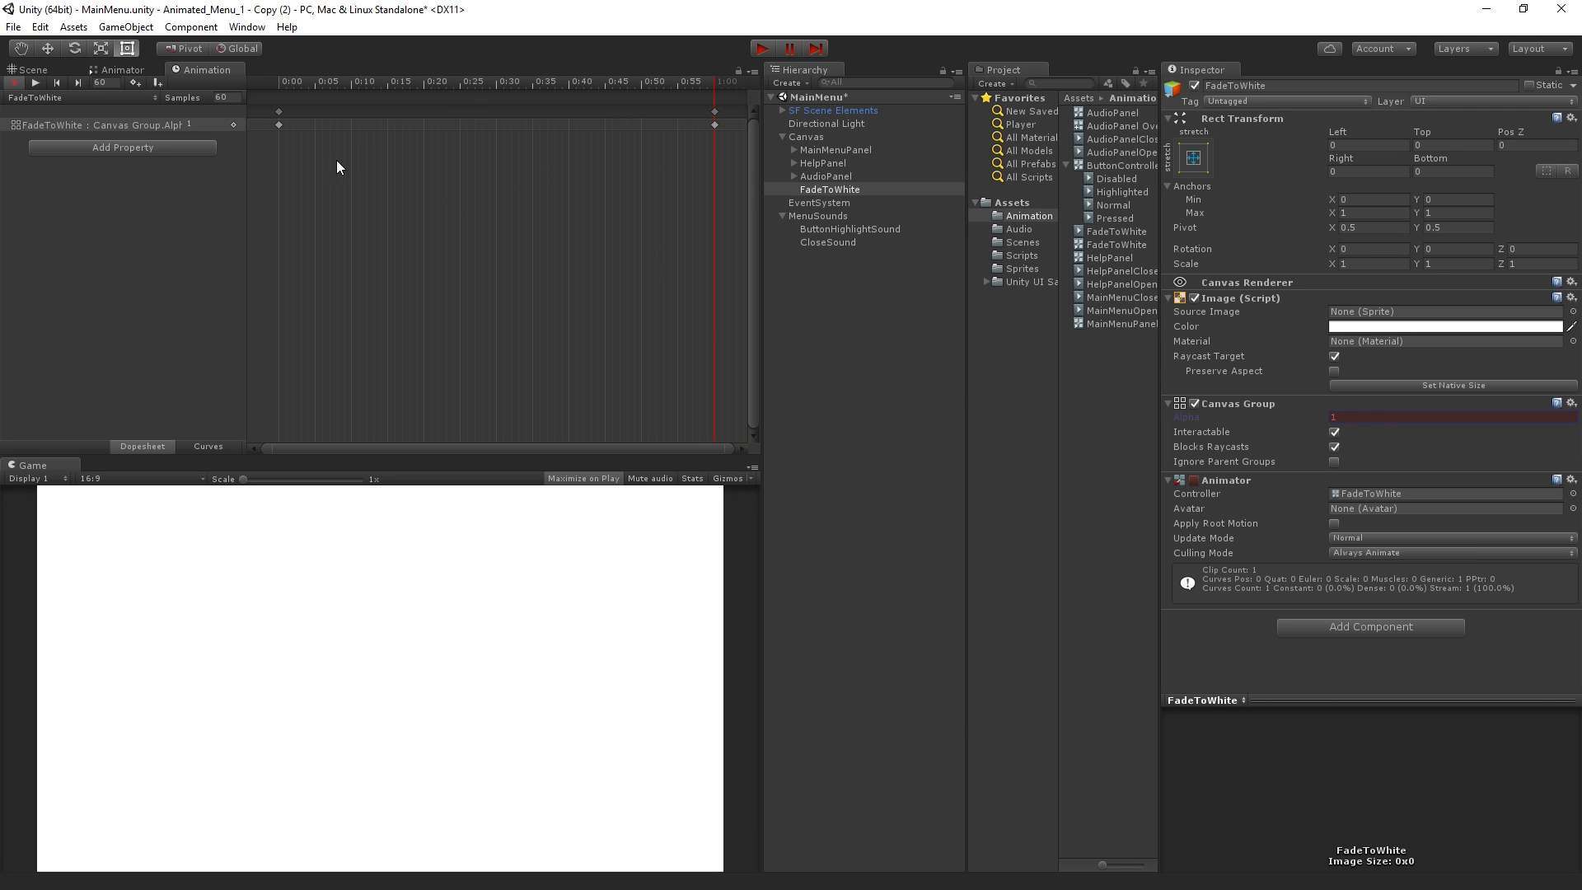
Preview the fade and add an alpha key with value 1 at frame 50
{"action": "left_click_drag", "start_coordinate": [284, 79], "coordinate": [715, 155]}
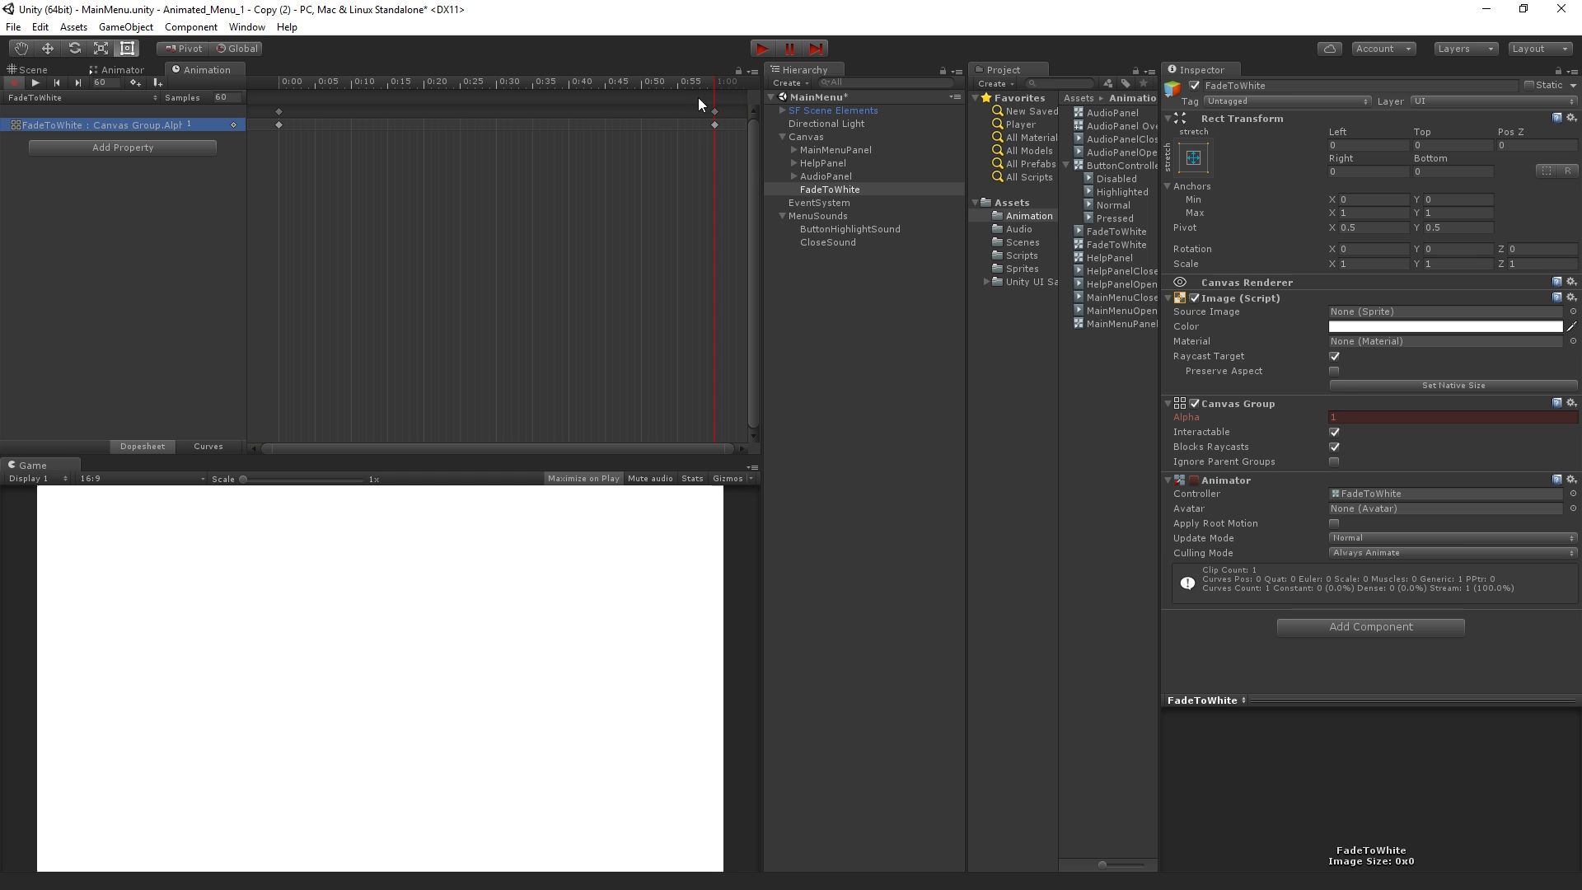
{"action": "left_click_drag", "start_coordinate": [635, 83], "coordinate": [640, 86]}
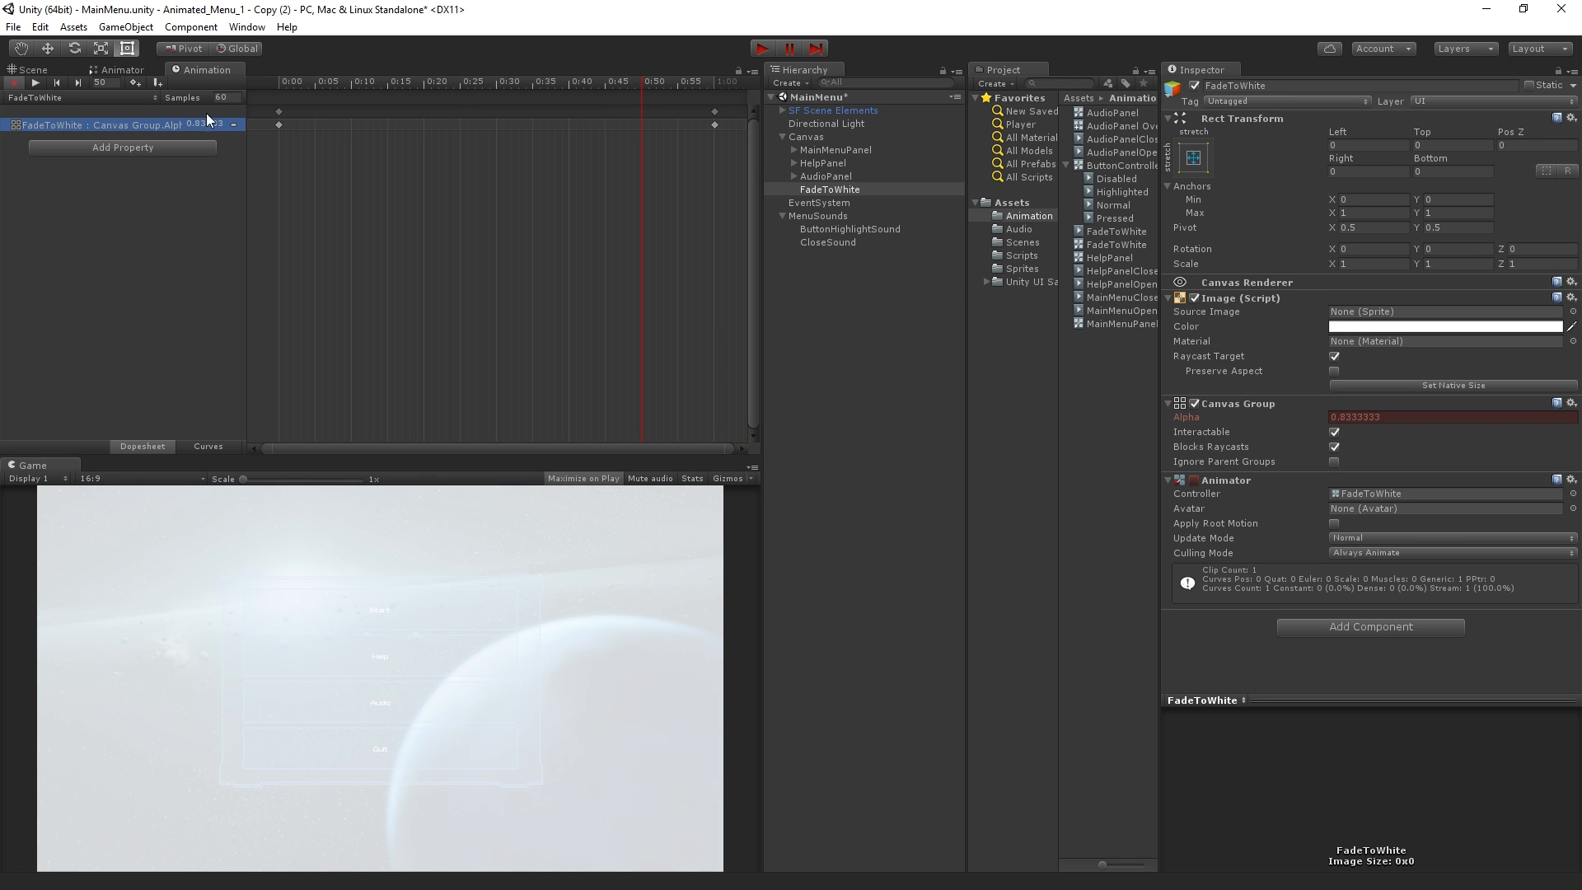
{"action": "right_click", "coordinate": [235, 126]}
{"action": "left_click", "coordinate": [287, 167]}
{"action": "left_click", "coordinate": [1388, 418]}
{"action": "type", "text": "1"}
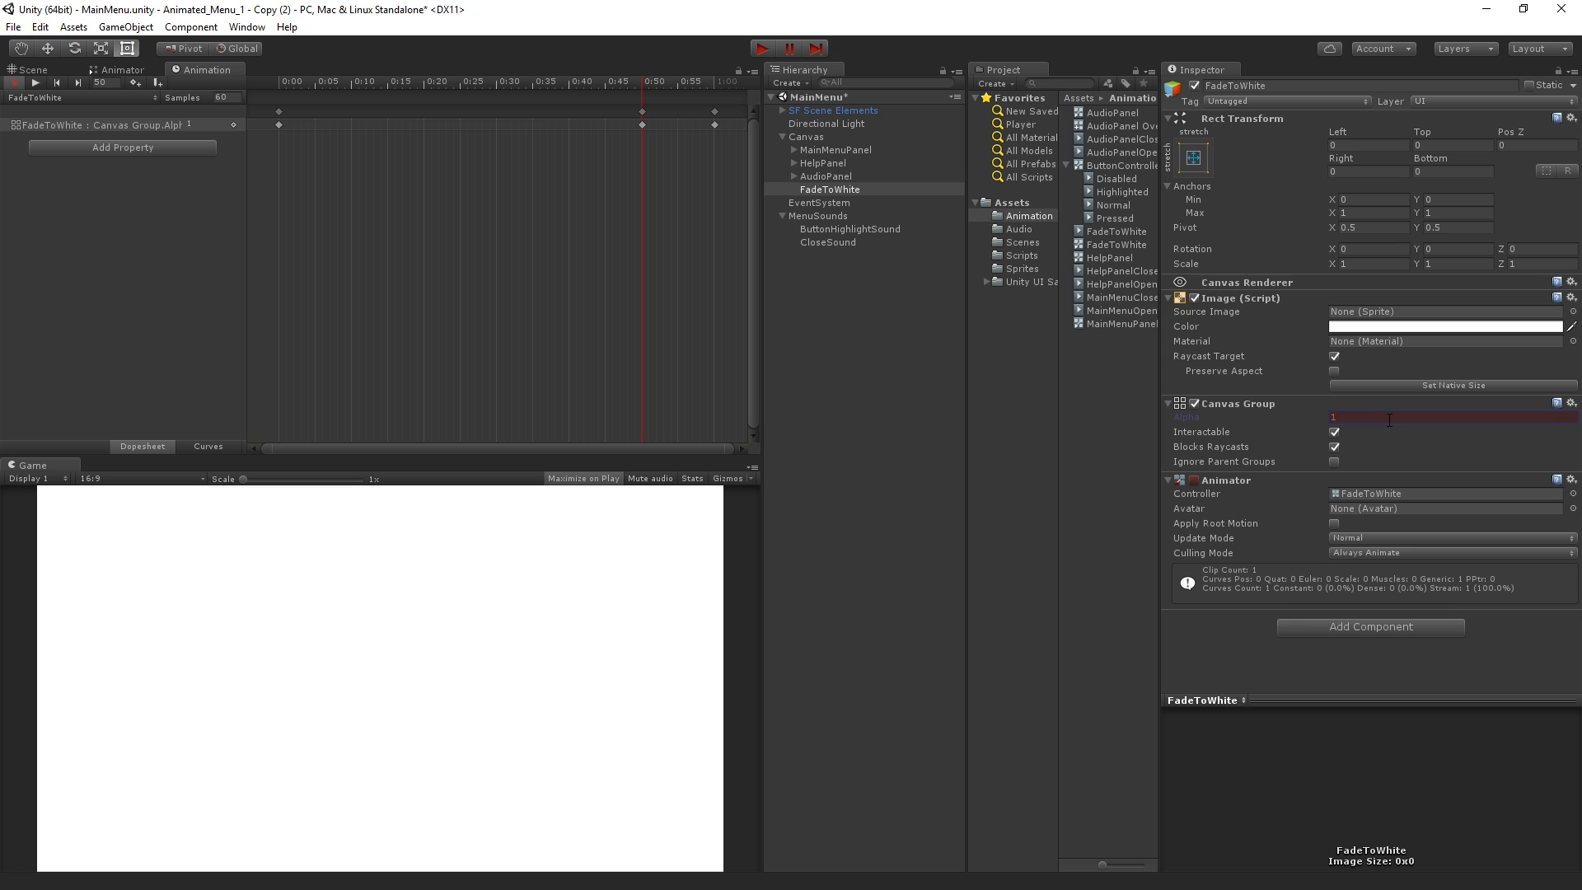
Scrub through the fade and examine the alpha curve between the key at frame 50 and the end
{"action": "left_click_drag", "start_coordinate": [626, 82], "coordinate": [696, 136]}
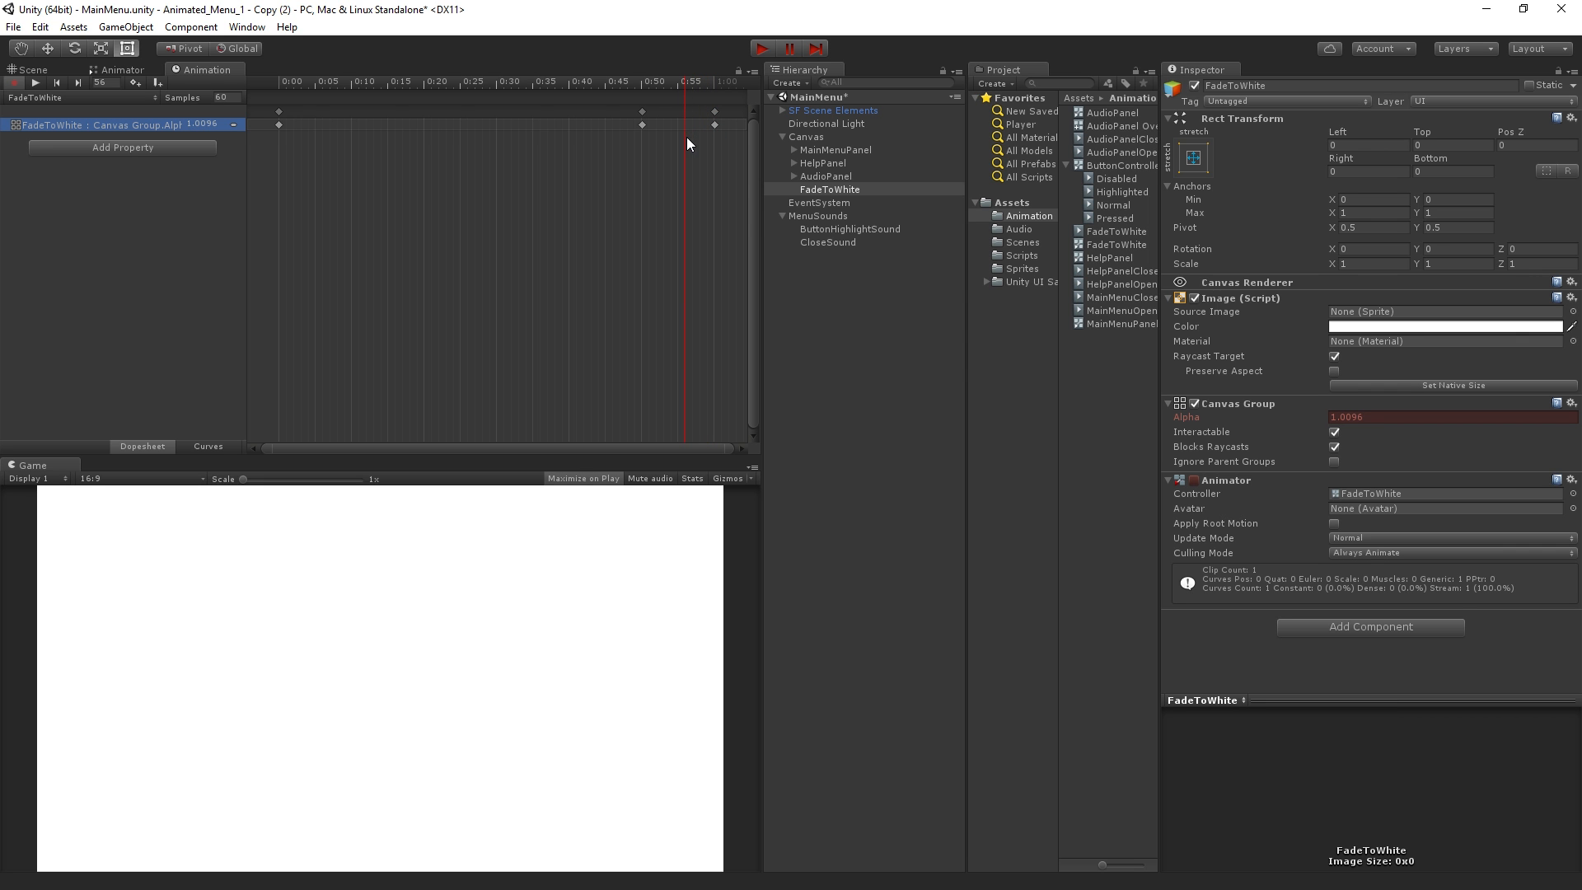
{"action": "left_click_drag", "start_coordinate": [685, 140], "coordinate": [97, 270]}
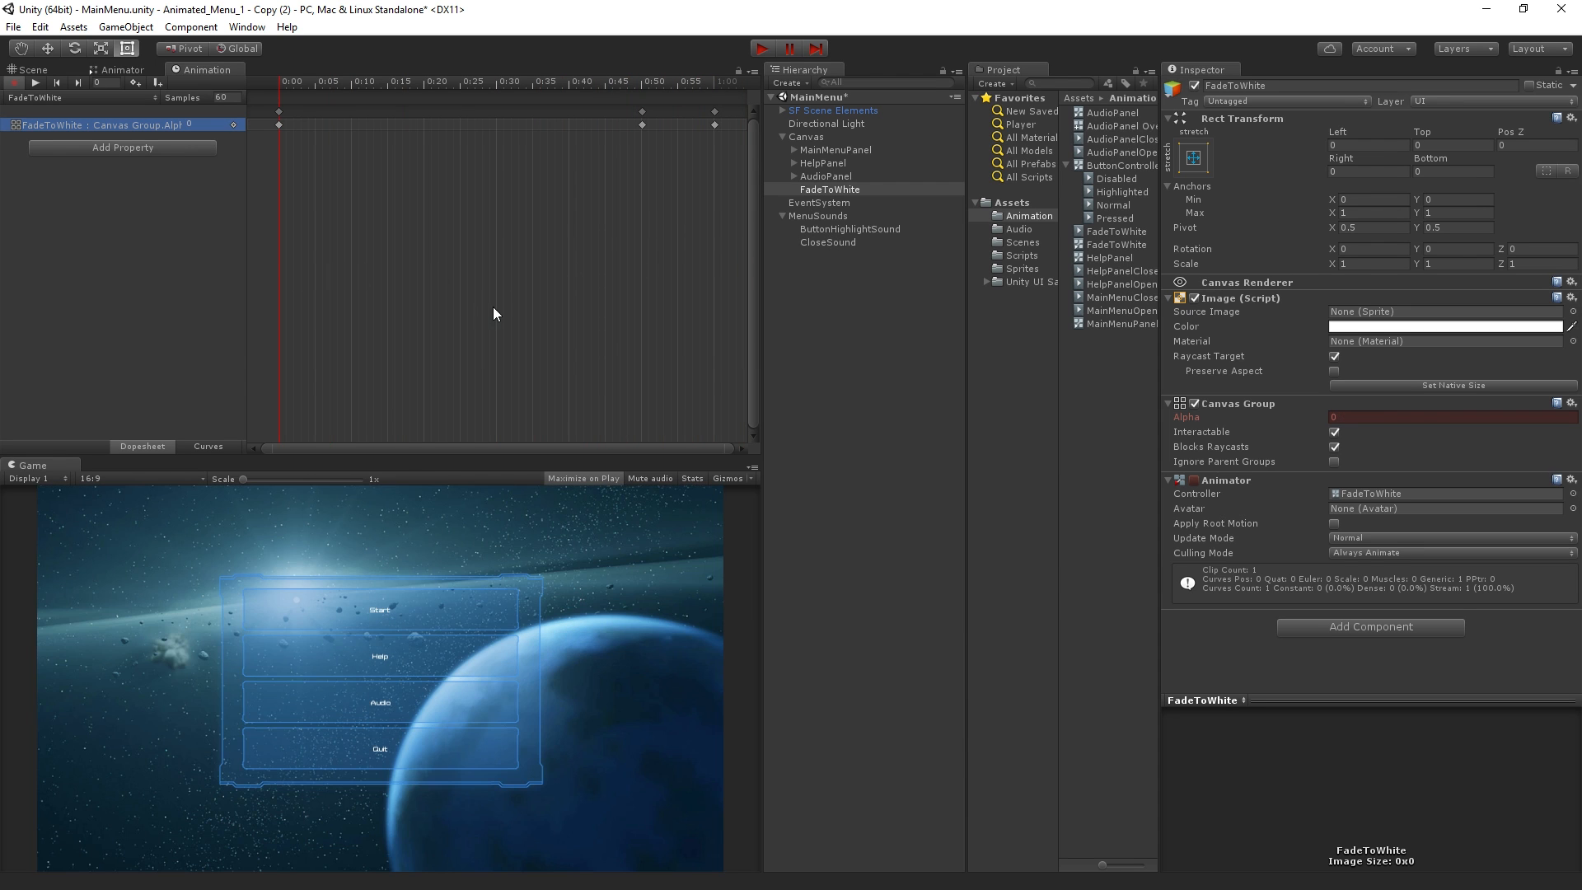
{"action": "left_click_drag", "start_coordinate": [618, 82], "coordinate": [643, 148]}
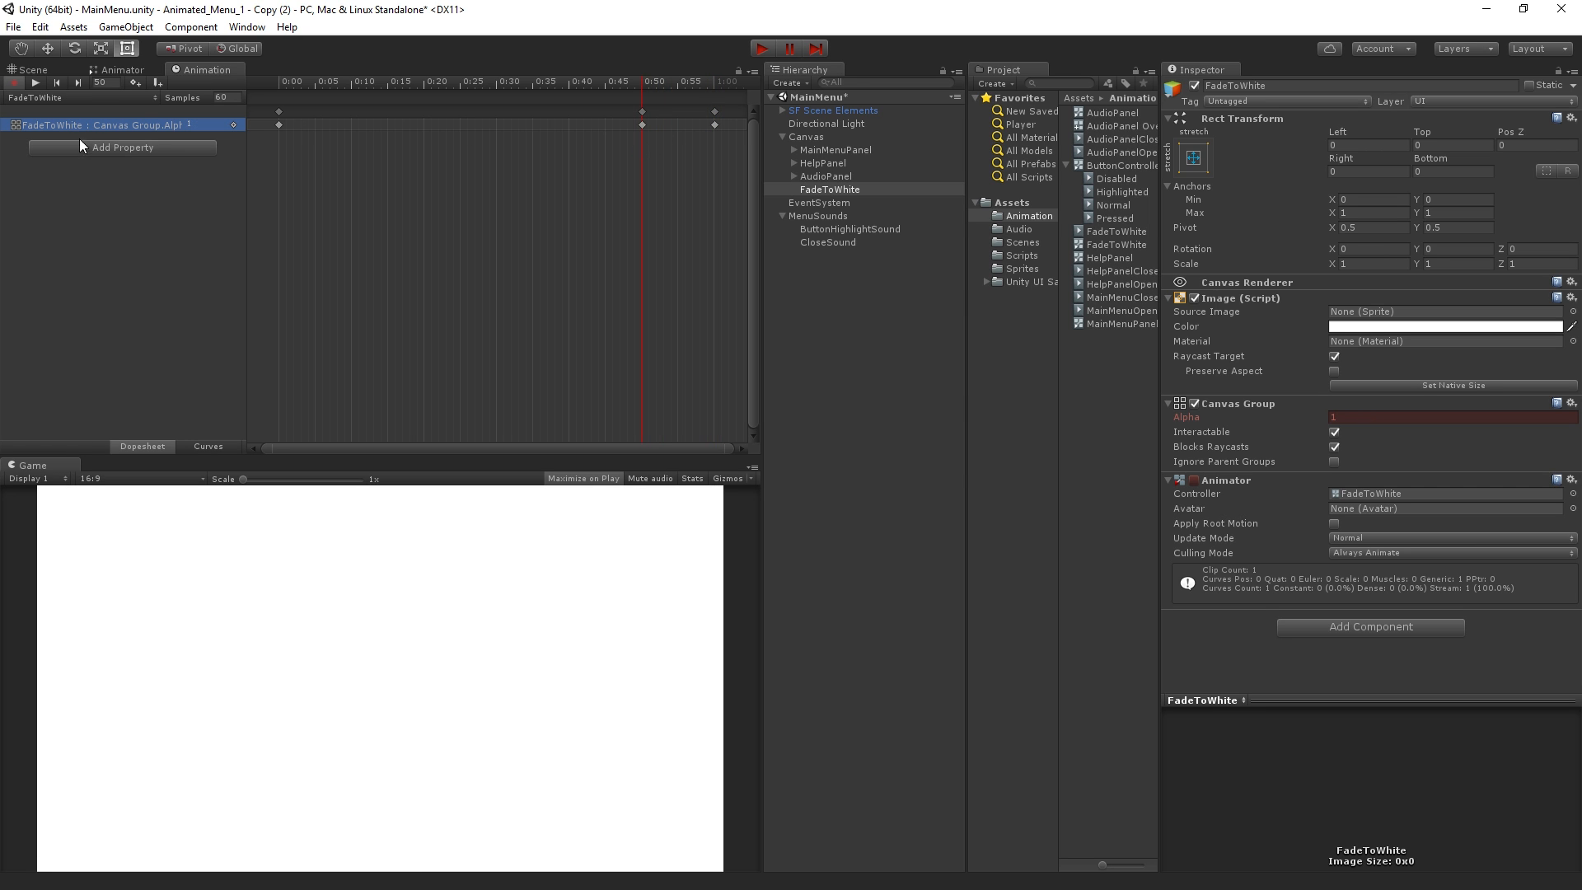
{"action": "left_click", "coordinate": [206, 438]}
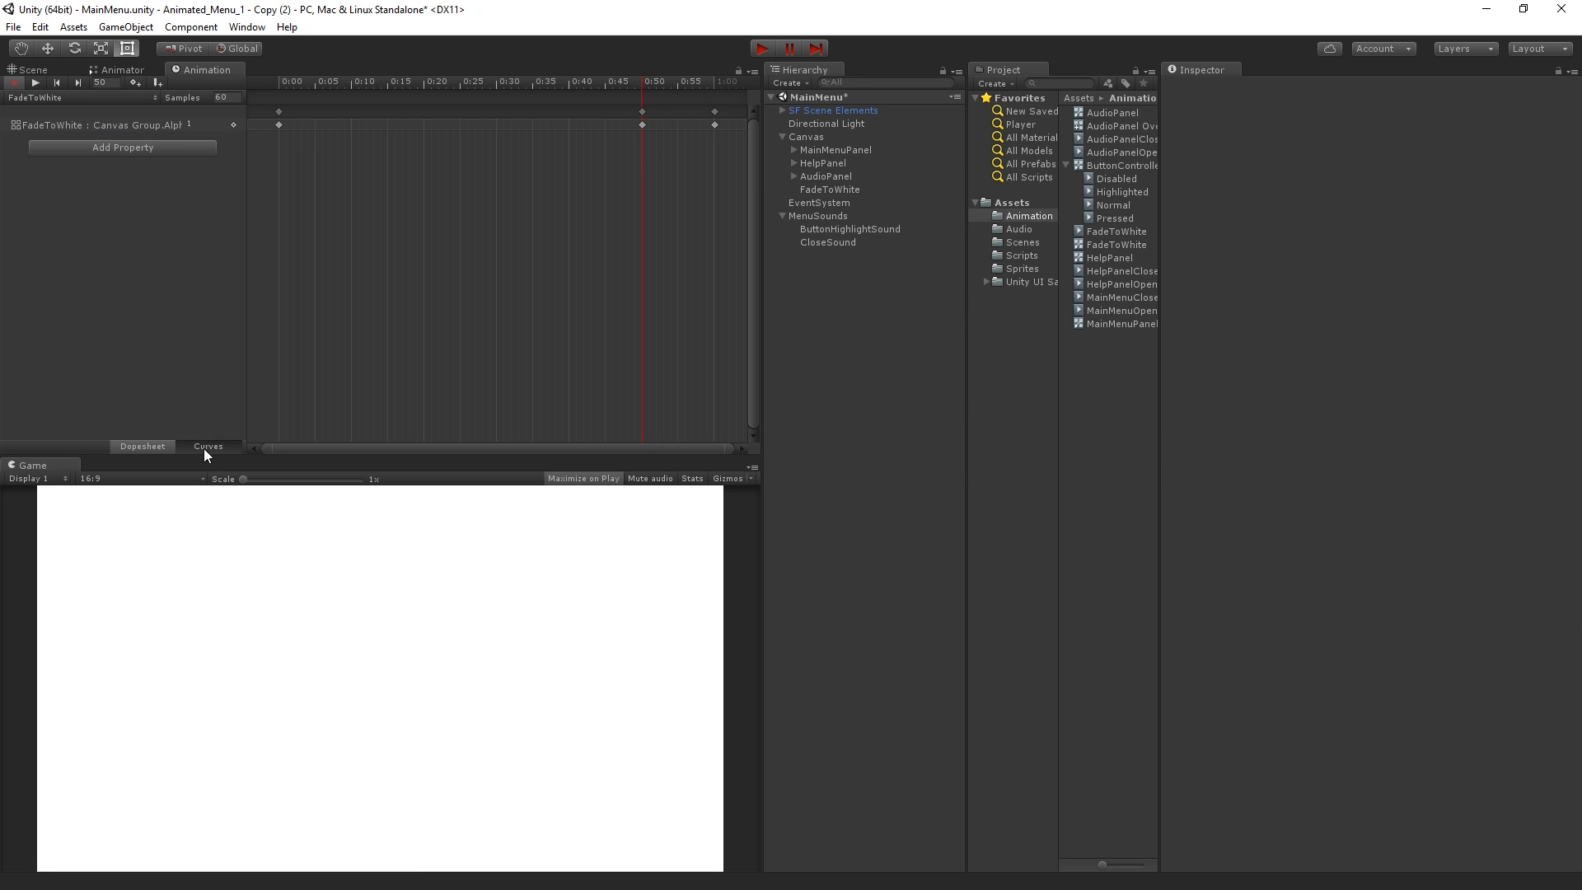
{"action": "left_click", "coordinate": [204, 447]}
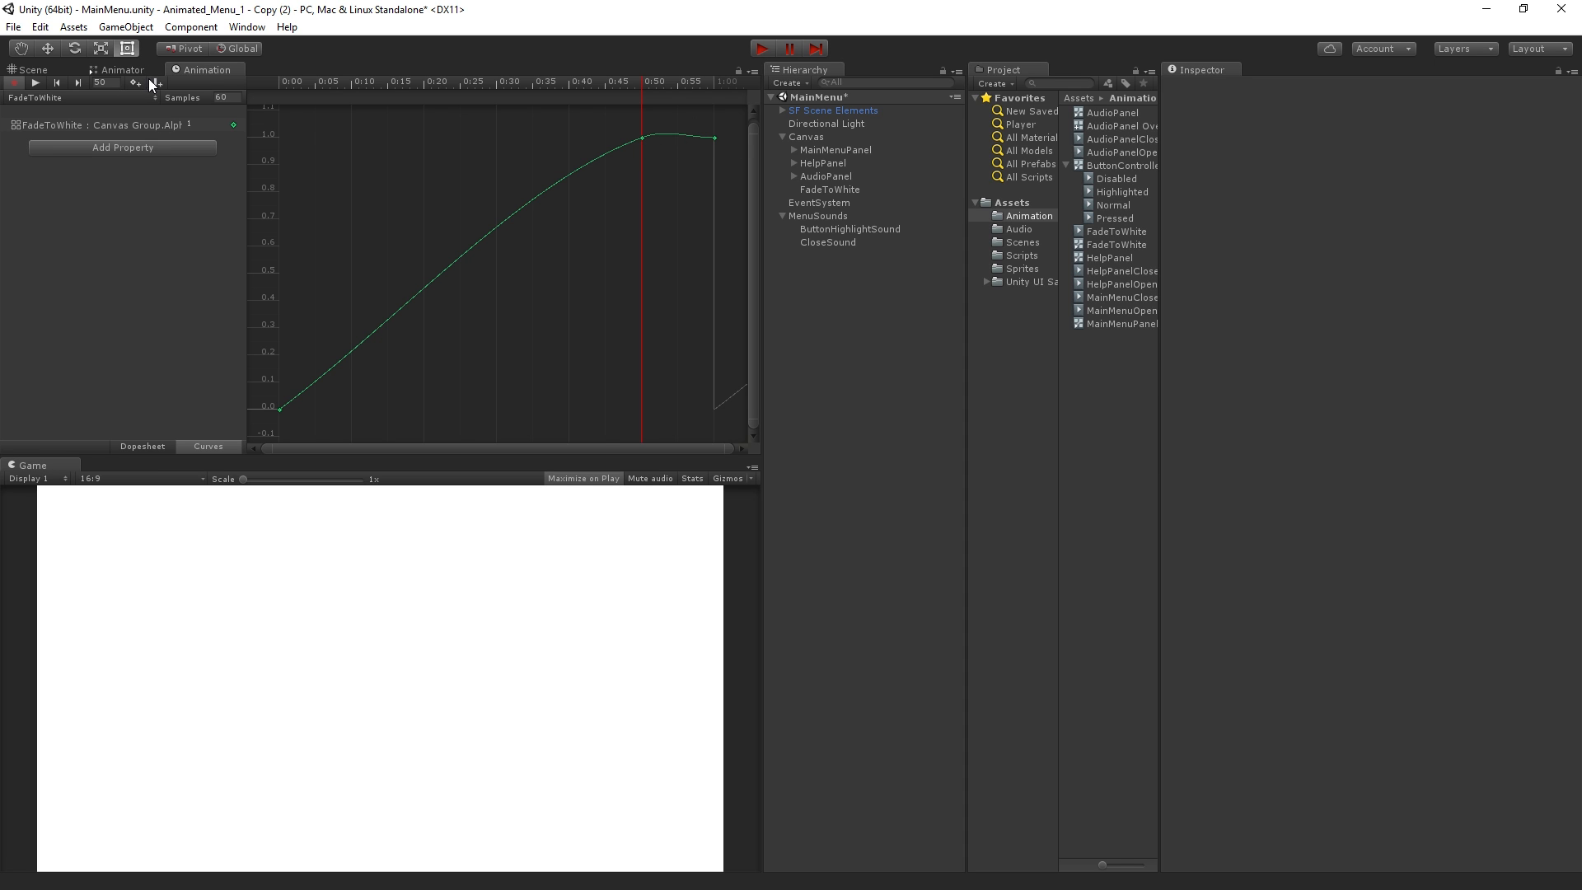
{"action": "left_click", "coordinate": [137, 447]}
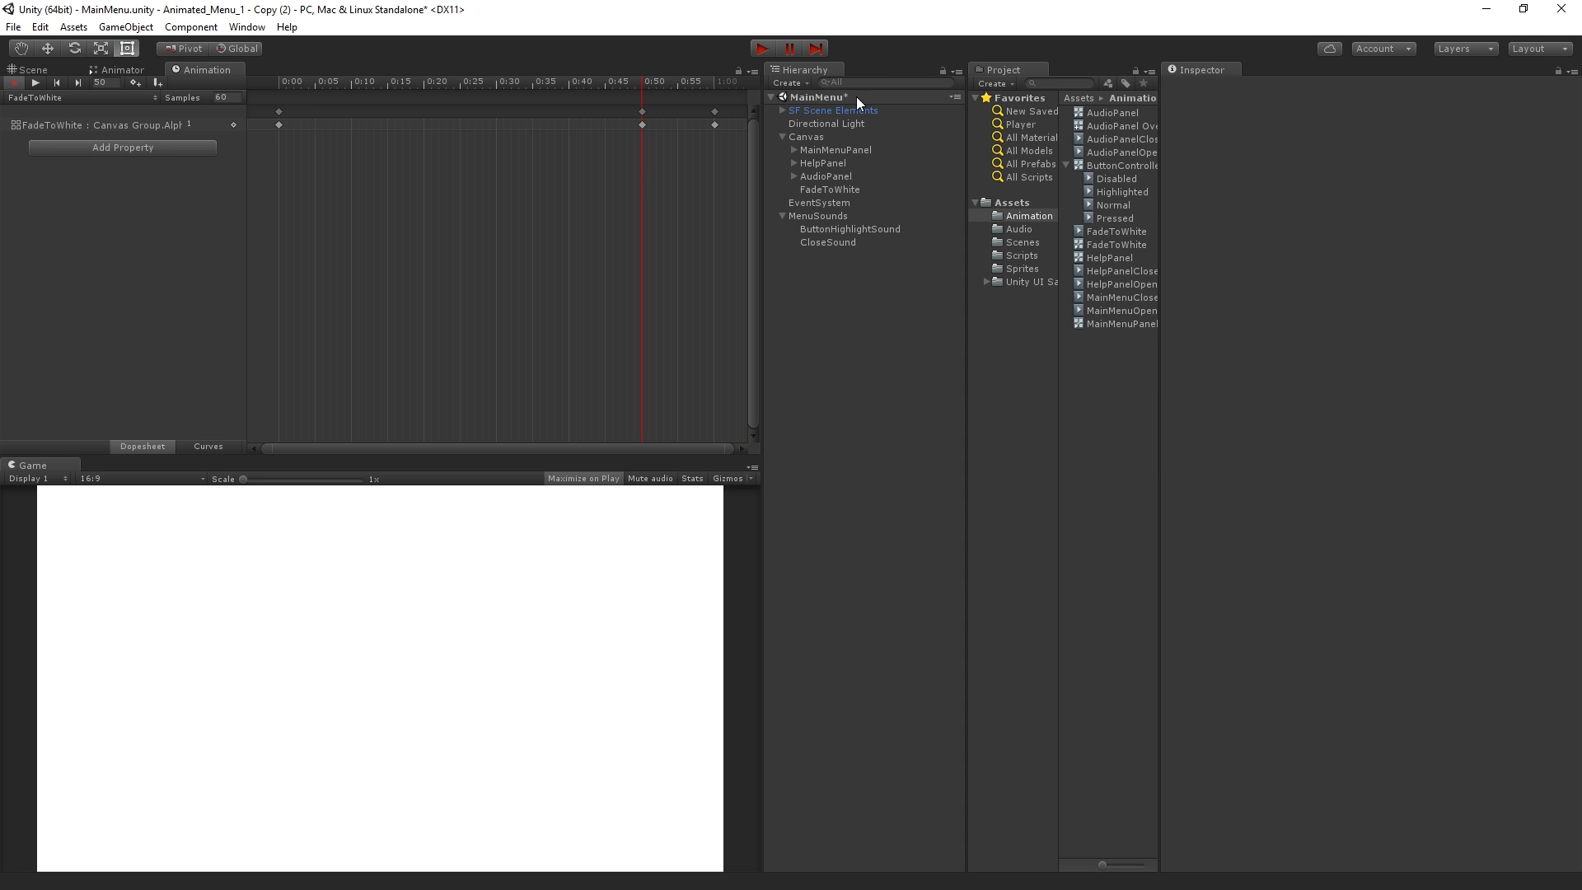
Make the alpha key at frame 50 flat, then check the curve and scrub through the fade
{"action": "left_click", "coordinate": [642, 111]}
{"action": "right_click", "coordinate": [642, 112]}
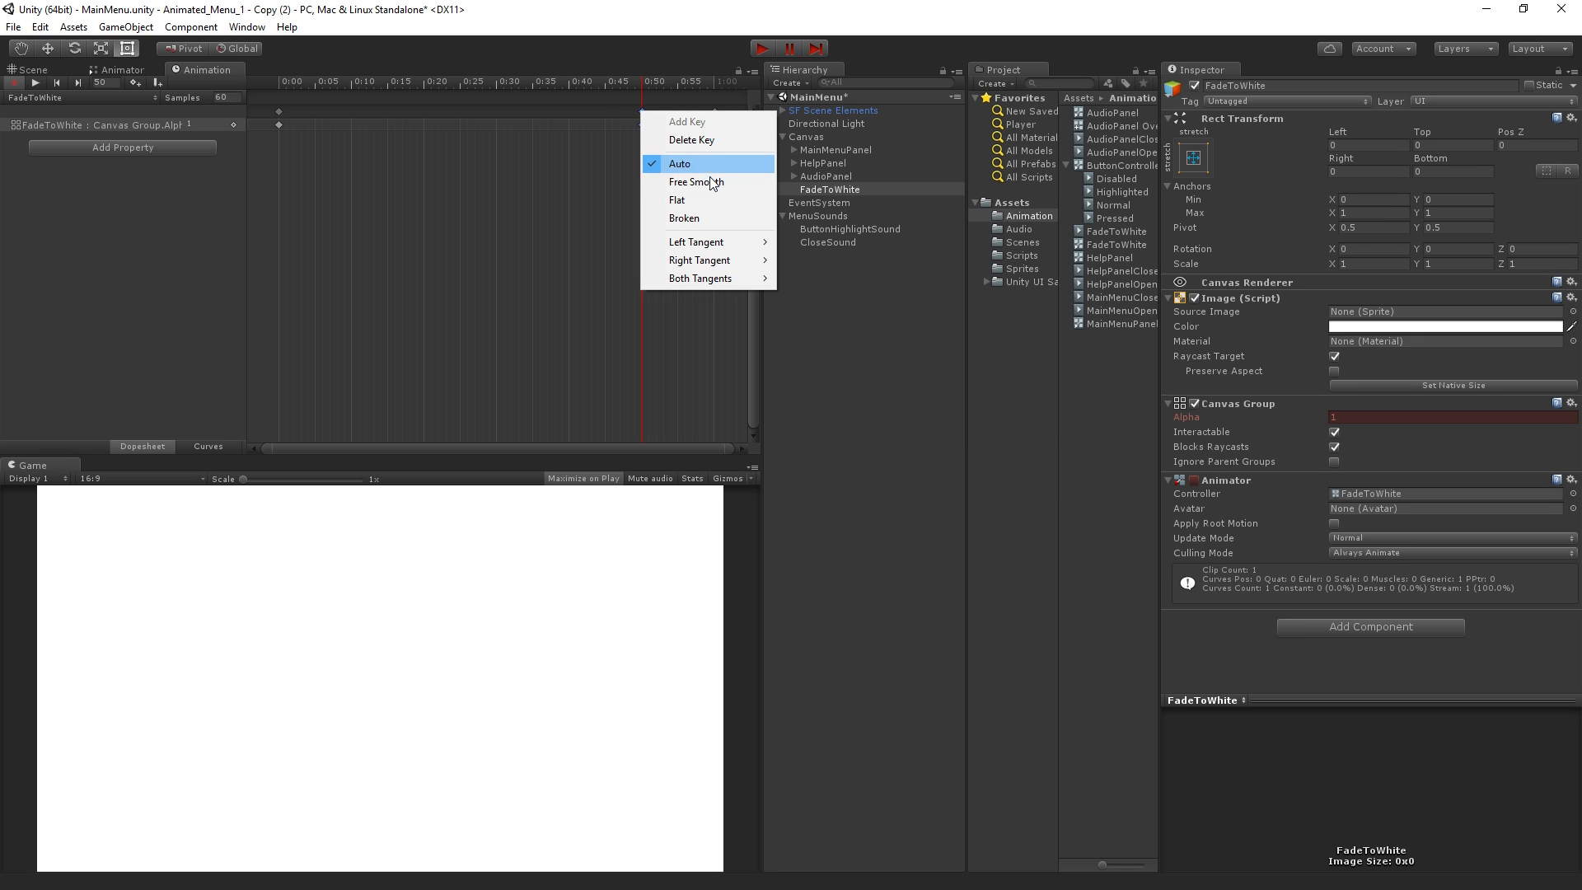
{"action": "left_click", "coordinate": [710, 199]}
{"action": "left_click", "coordinate": [216, 446]}
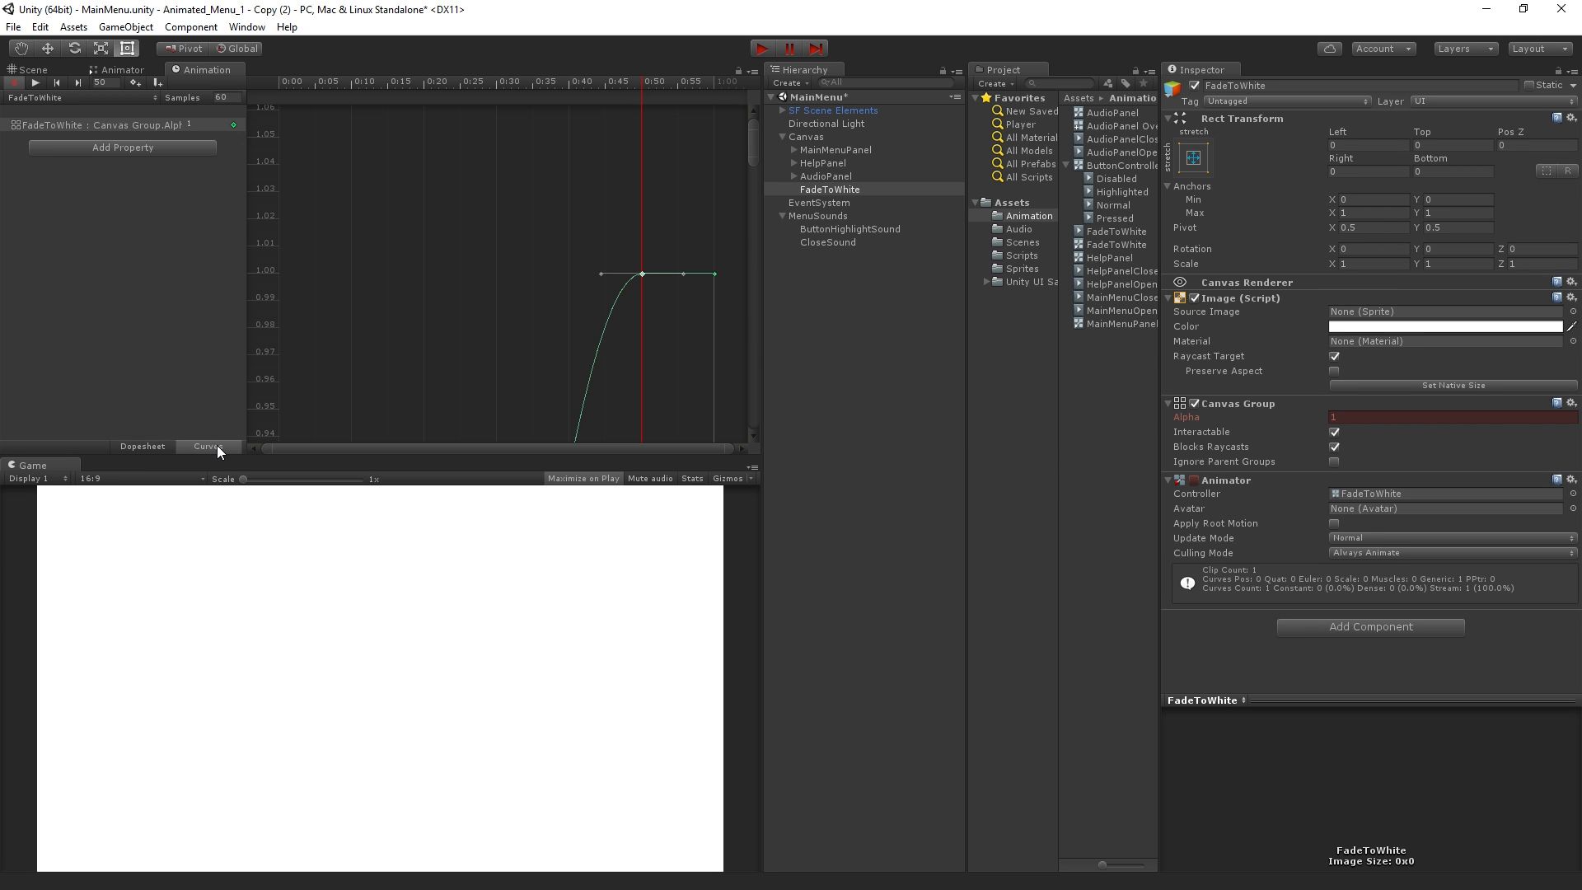
{"action": "left_click", "coordinate": [216, 446]}
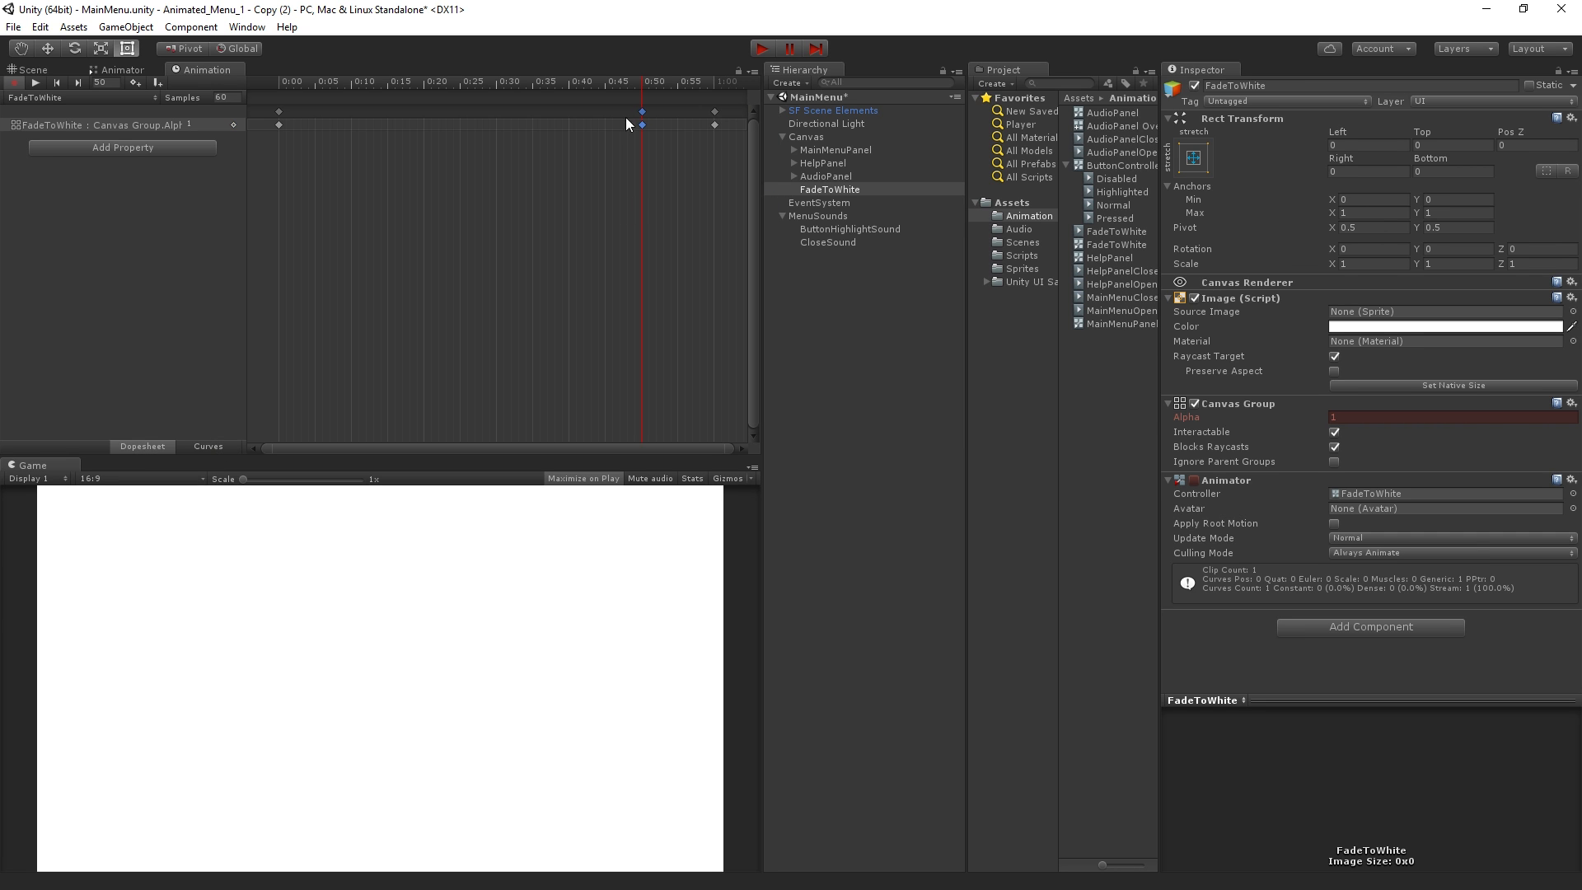
{"action": "left_click", "coordinate": [685, 86]}
{"action": "left_click_drag", "start_coordinate": [753, 107], "coordinate": [235, 151]}
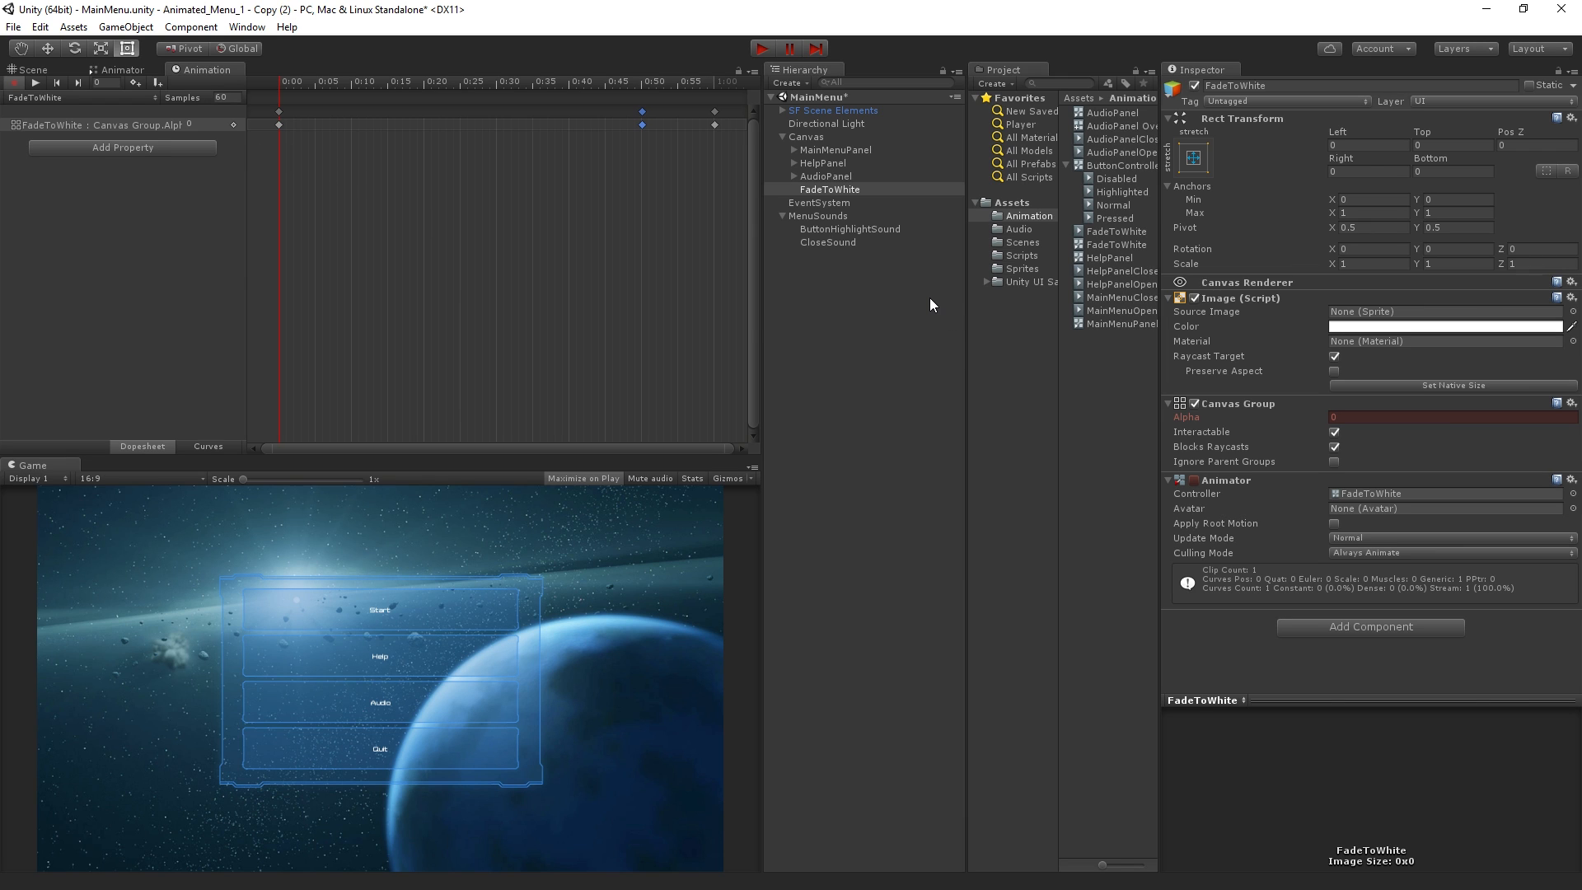
Show the FadeToWhite object's Animator graph, move its FadeToWhite state aside and create an empty state
{"action": "left_click", "coordinate": [891, 302]}
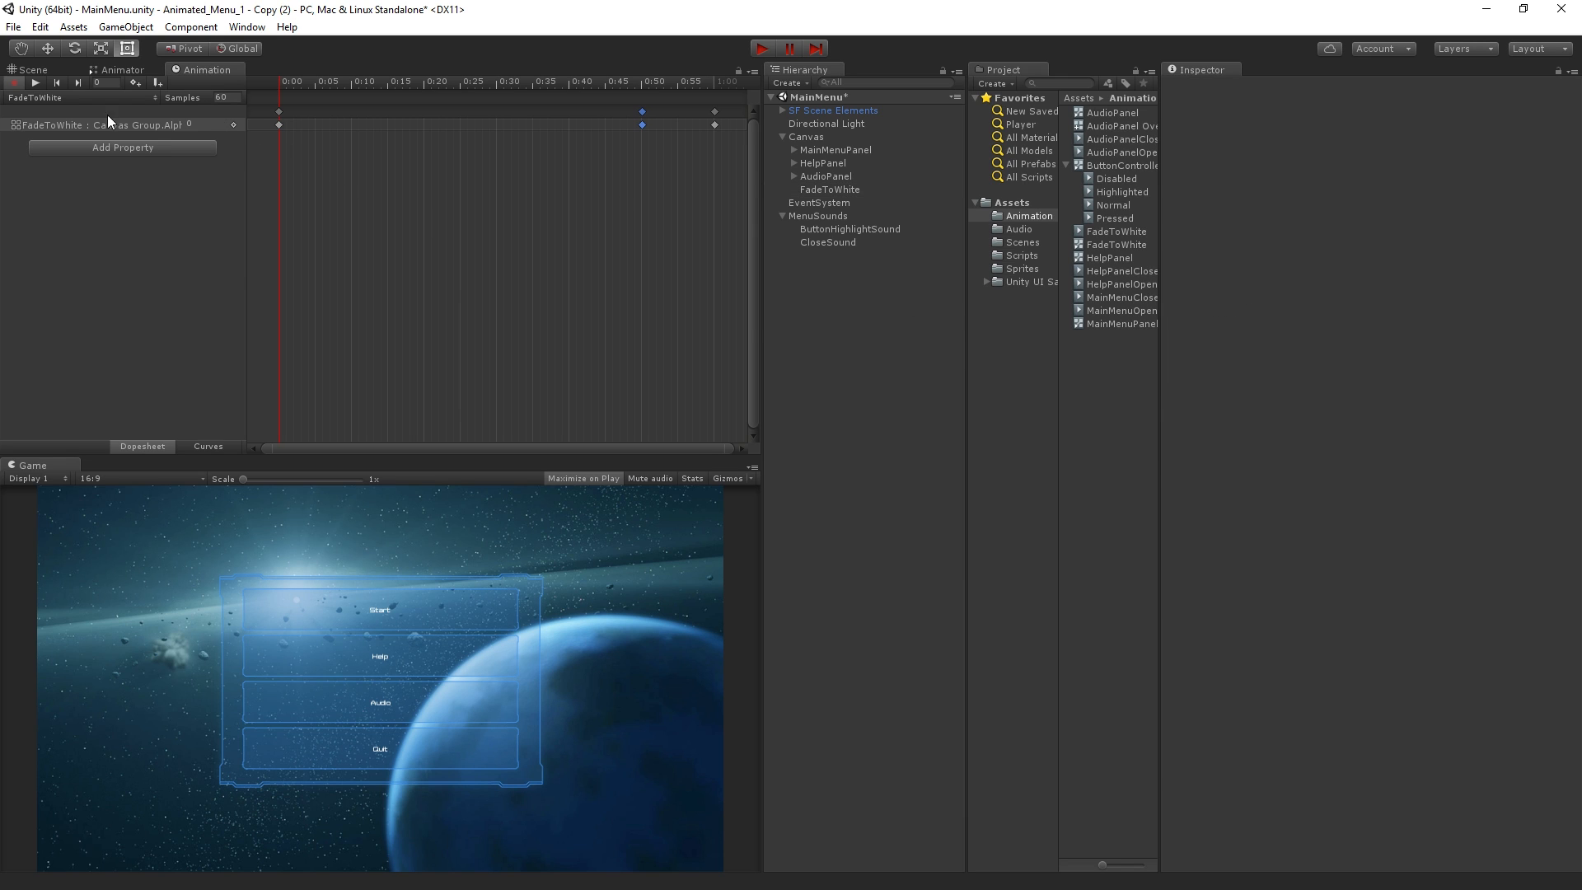
{"action": "left_click", "coordinate": [119, 69]}
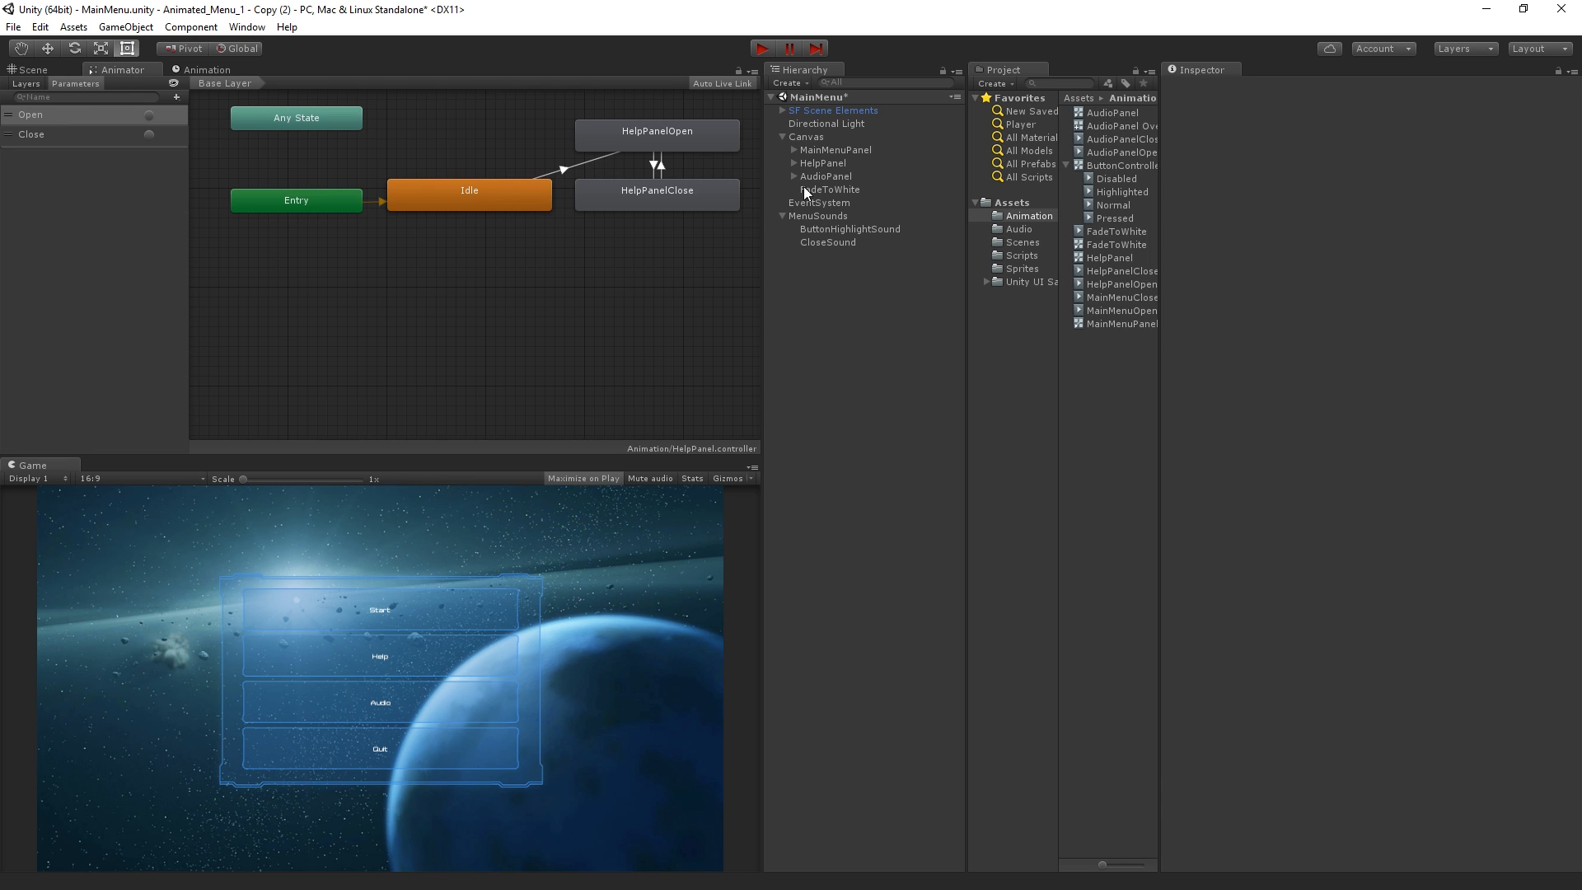
{"action": "left_click", "coordinate": [869, 191]}
{"action": "left_click", "coordinate": [422, 237]}
{"action": "left_click_drag", "start_coordinate": [422, 238], "coordinate": [581, 326]}
{"action": "right_click", "coordinate": [448, 235]}
{"action": "mouse_move", "coordinate": [553, 245]}
{"action": "left_click", "coordinate": [668, 245]}
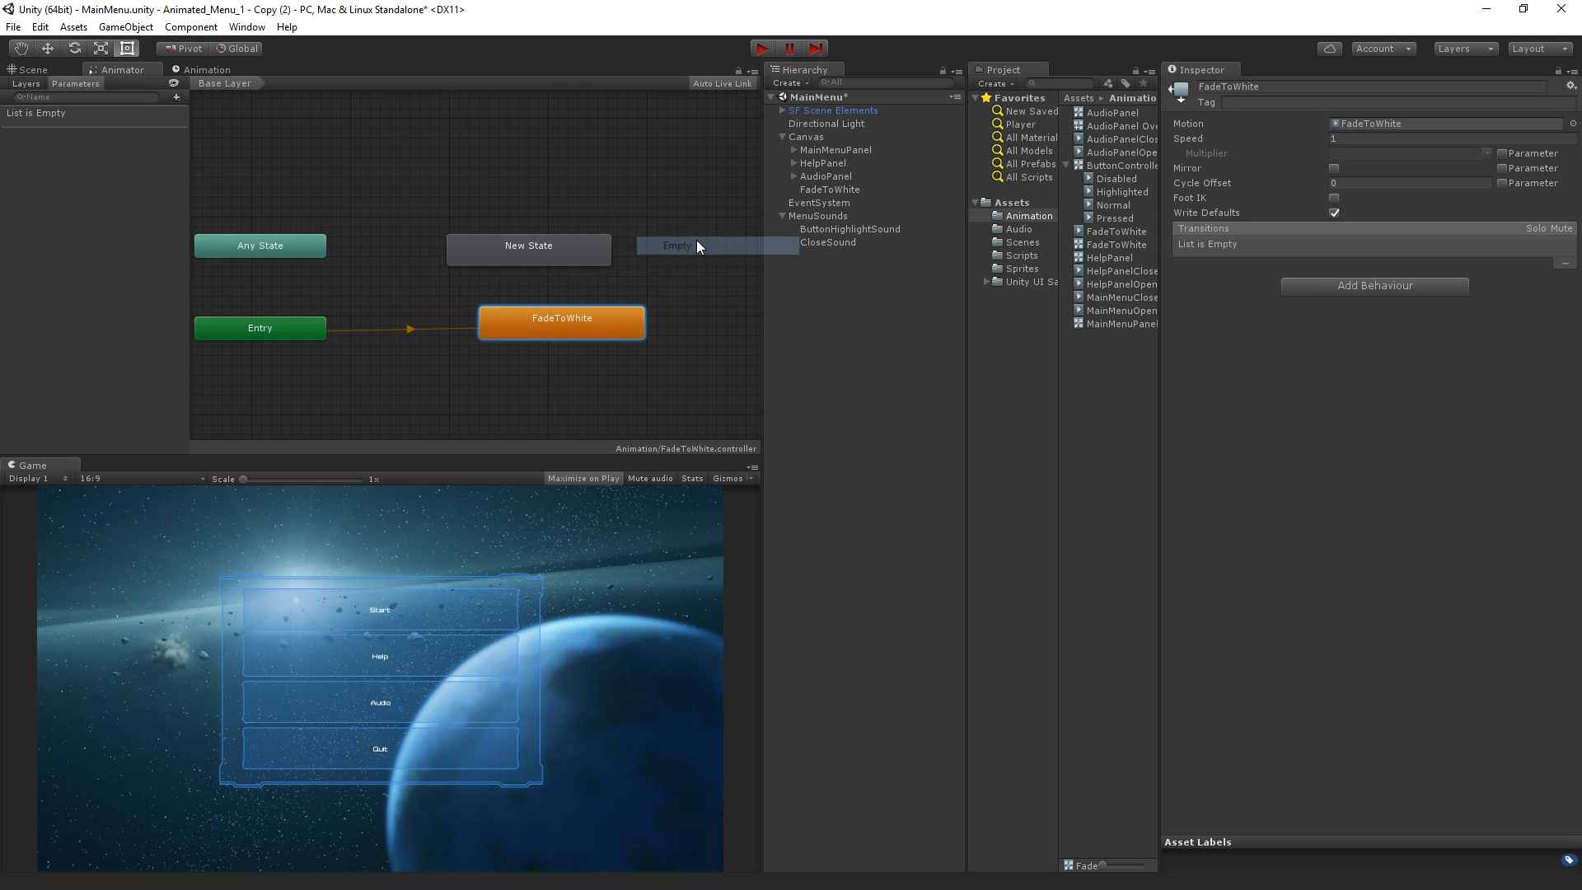
Rename the FadeToWhite animation state as Idle
{"action": "left_click", "coordinate": [1287, 87]}
{"action": "type", "text": "Idle"}
{"action": "key", "text": "Return"}
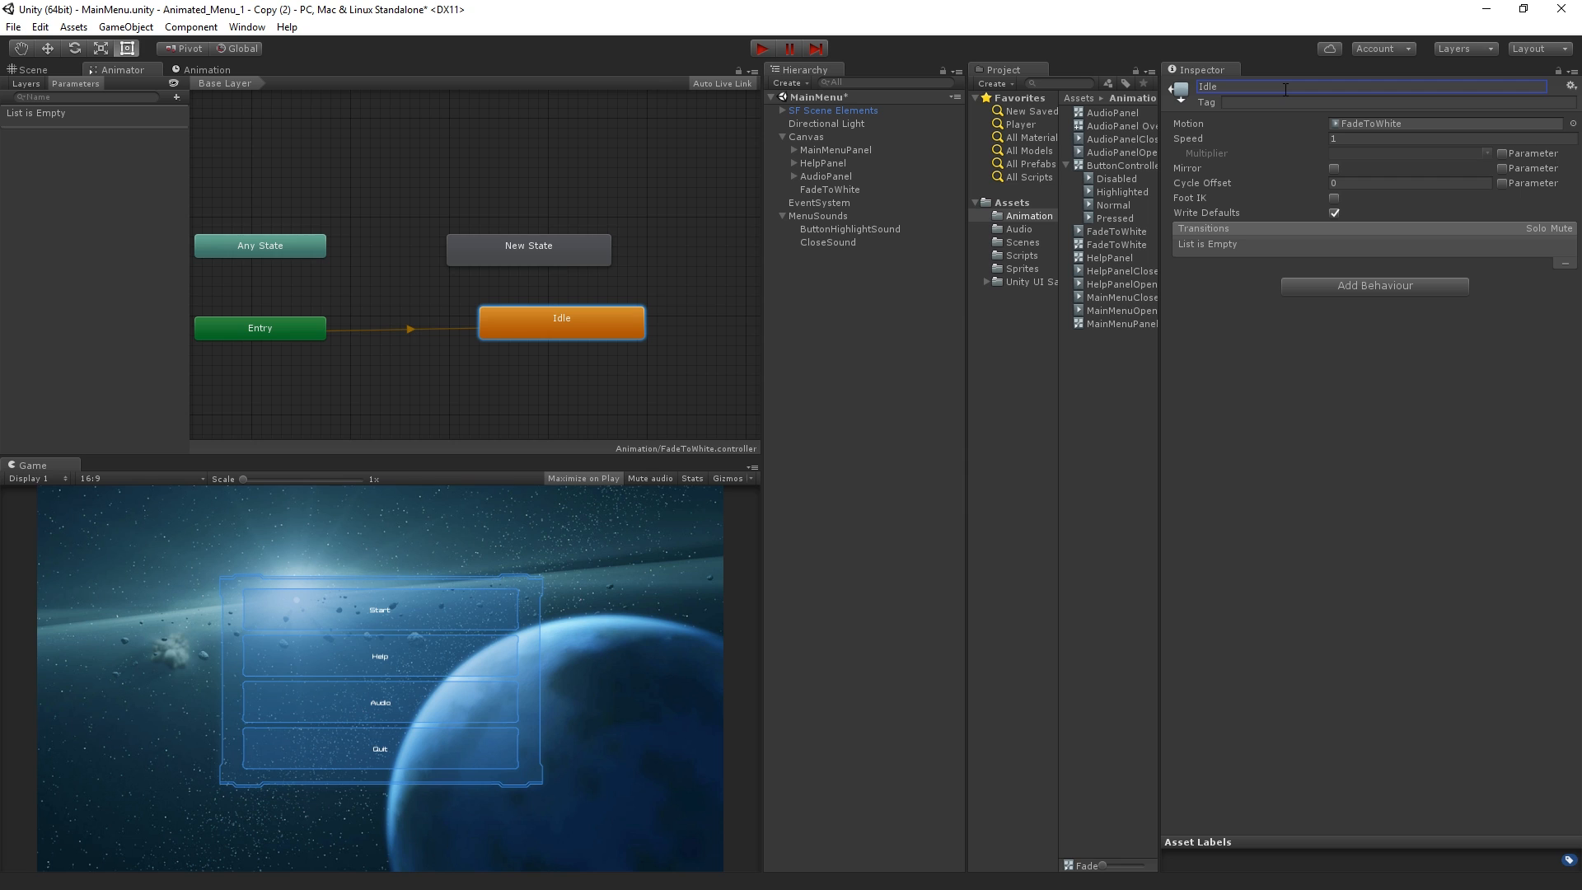
Make New State the layer's default state and add a transition from it to the Idle state
{"action": "left_click_drag", "start_coordinate": [537, 245], "coordinate": [633, 317]}
{"action": "right_click", "coordinate": [477, 246]}
{"action": "left_click", "coordinate": [636, 282]}
{"action": "left_click_drag", "start_coordinate": [447, 299], "coordinate": [467, 319]}
{"action": "right_click", "coordinate": [467, 319]}
{"action": "left_click", "coordinate": [491, 328]}
{"action": "left_click", "coordinate": [643, 321]}
{"action": "left_click_drag", "start_coordinate": [645, 326], "coordinate": [613, 320]}
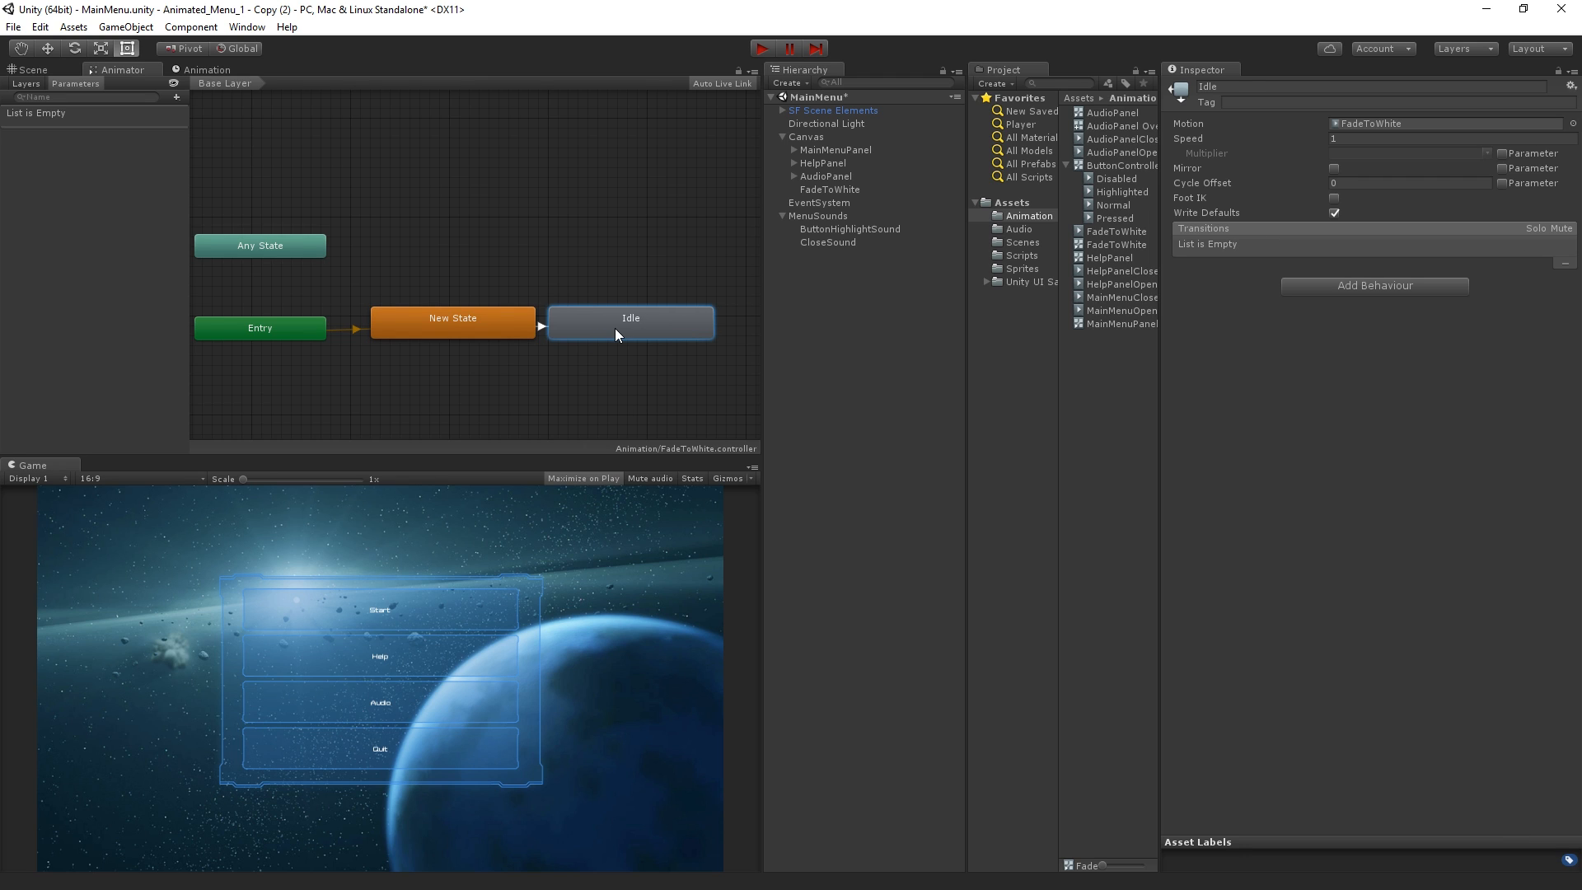
{"action": "left_click", "coordinate": [451, 322]}
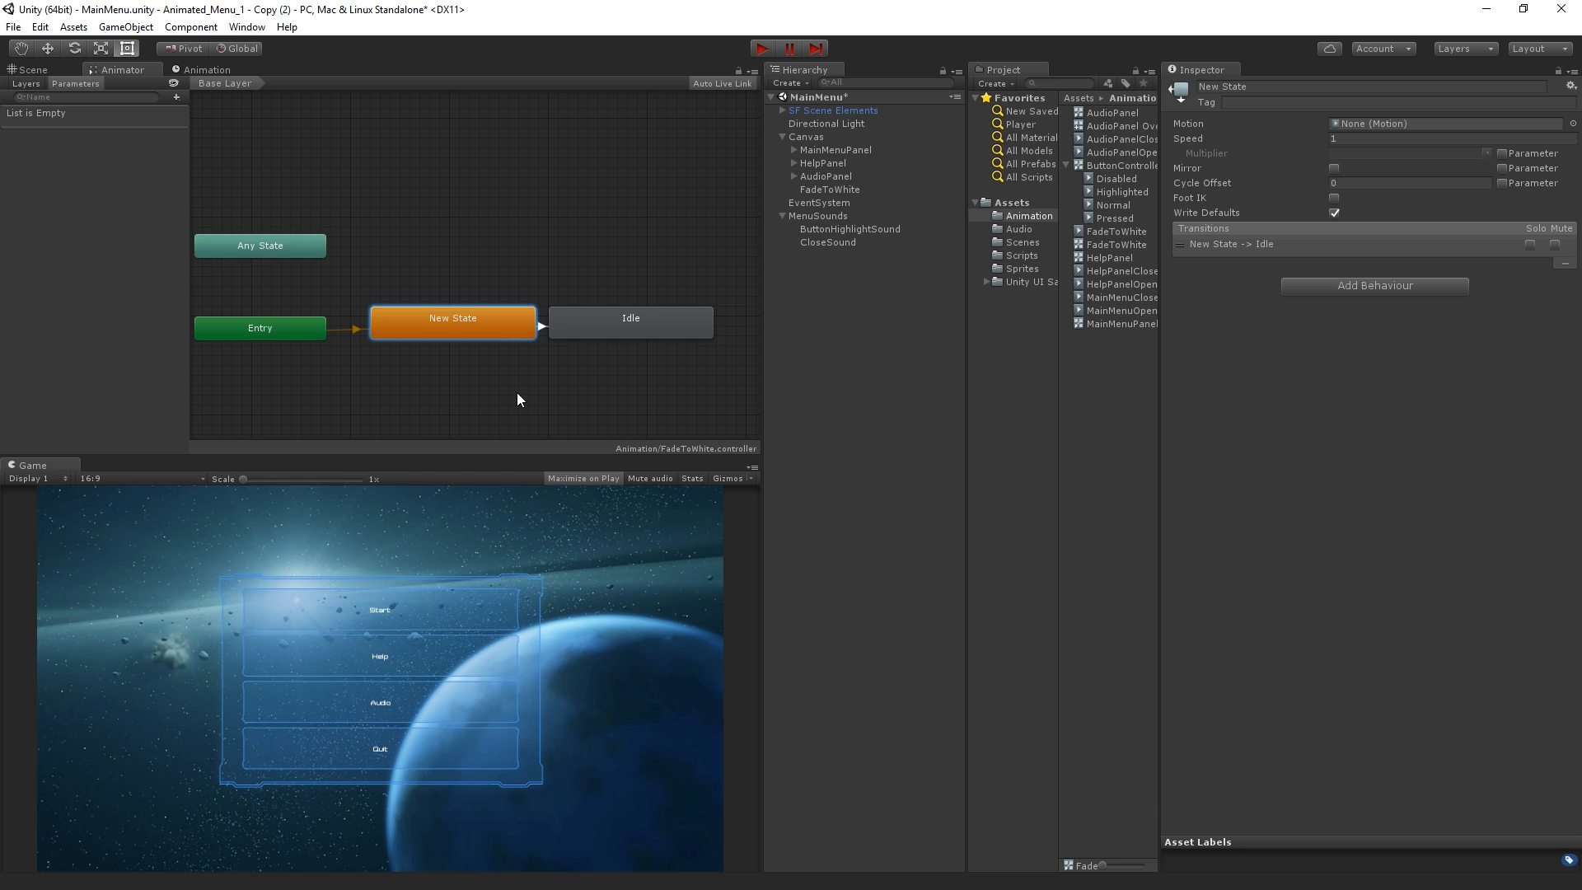
{"action": "left_click", "coordinate": [224, 66]}
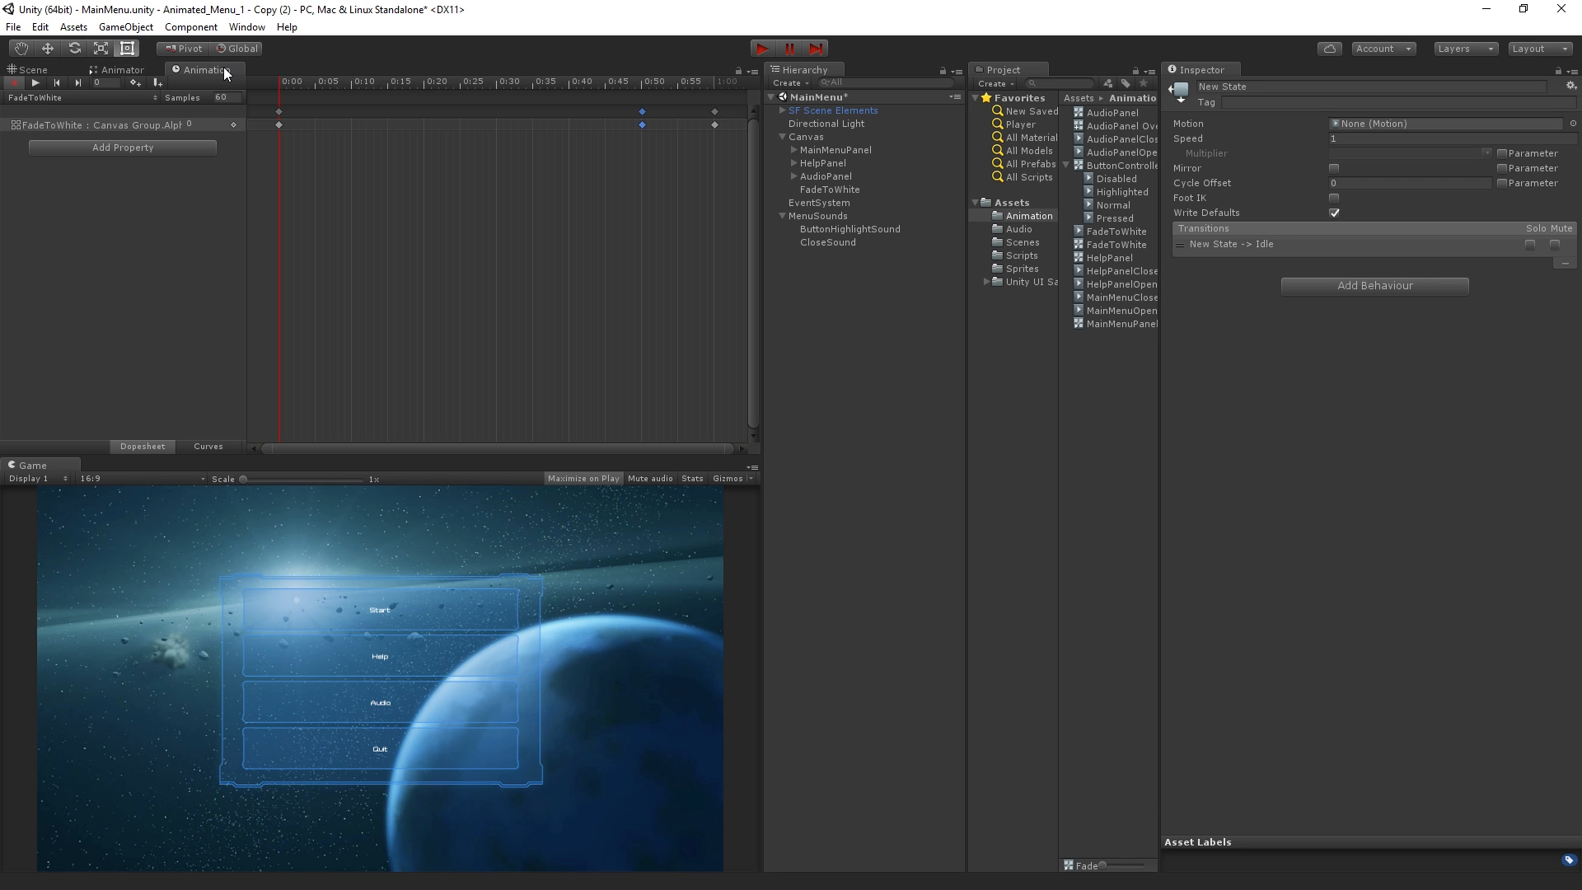
{"action": "left_click", "coordinate": [143, 72]}
{"action": "left_click", "coordinate": [638, 319]}
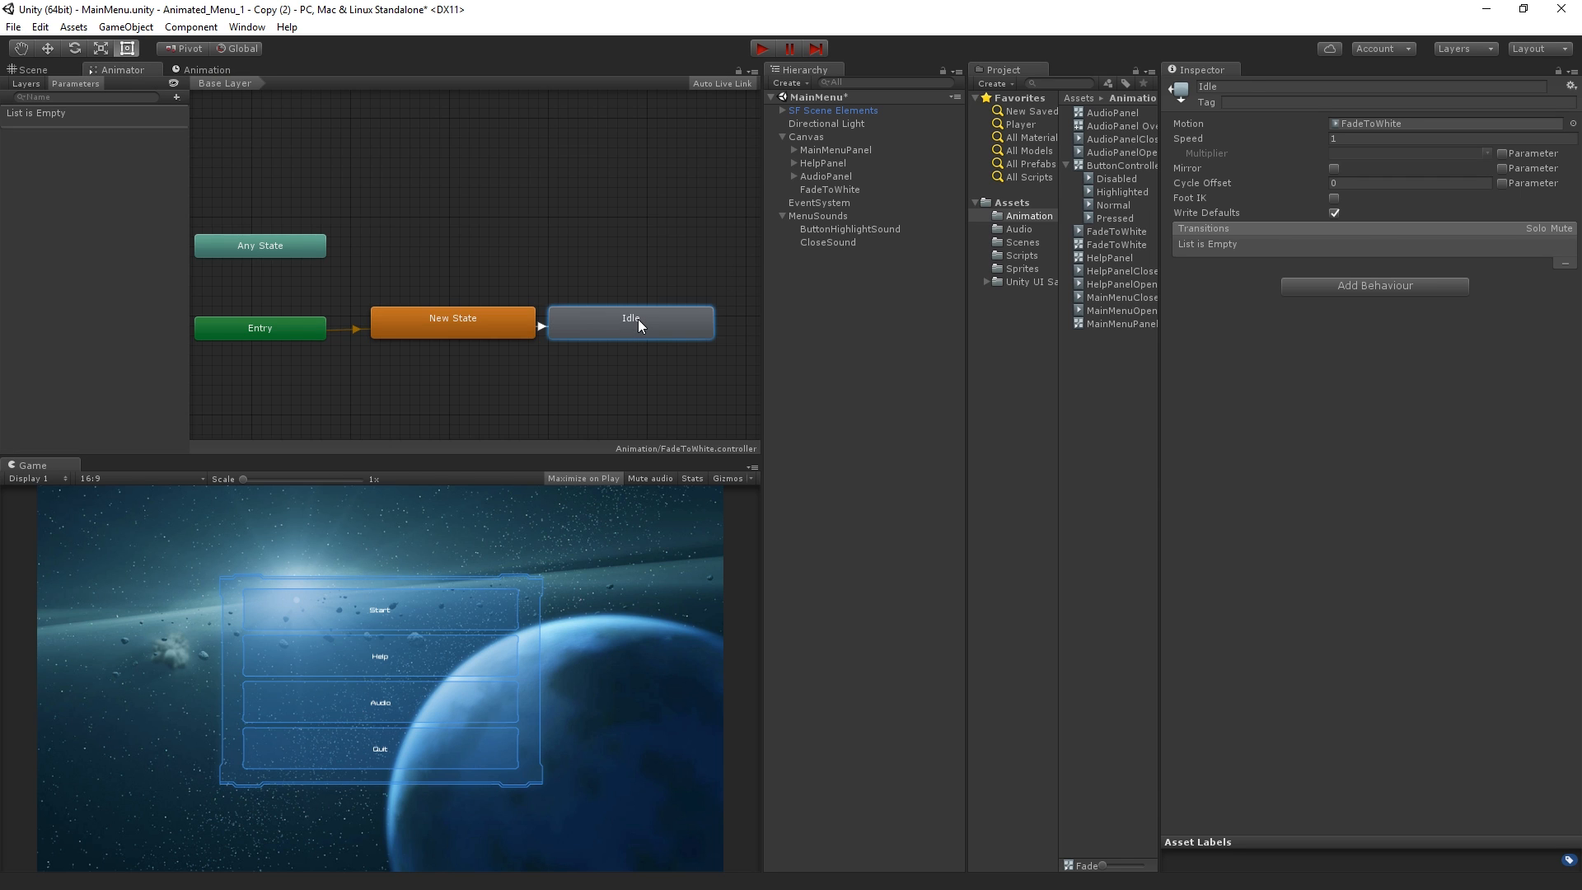
{"action": "left_click", "coordinate": [476, 322]}
Rename the Idle state that plays the FadeToWhite motion as Fade and move it slightly away from New State
{"action": "left_click", "coordinate": [628, 323]}
{"action": "left_click", "coordinate": [1306, 84]}
{"action": "type", "text": "FadeToWhi"}
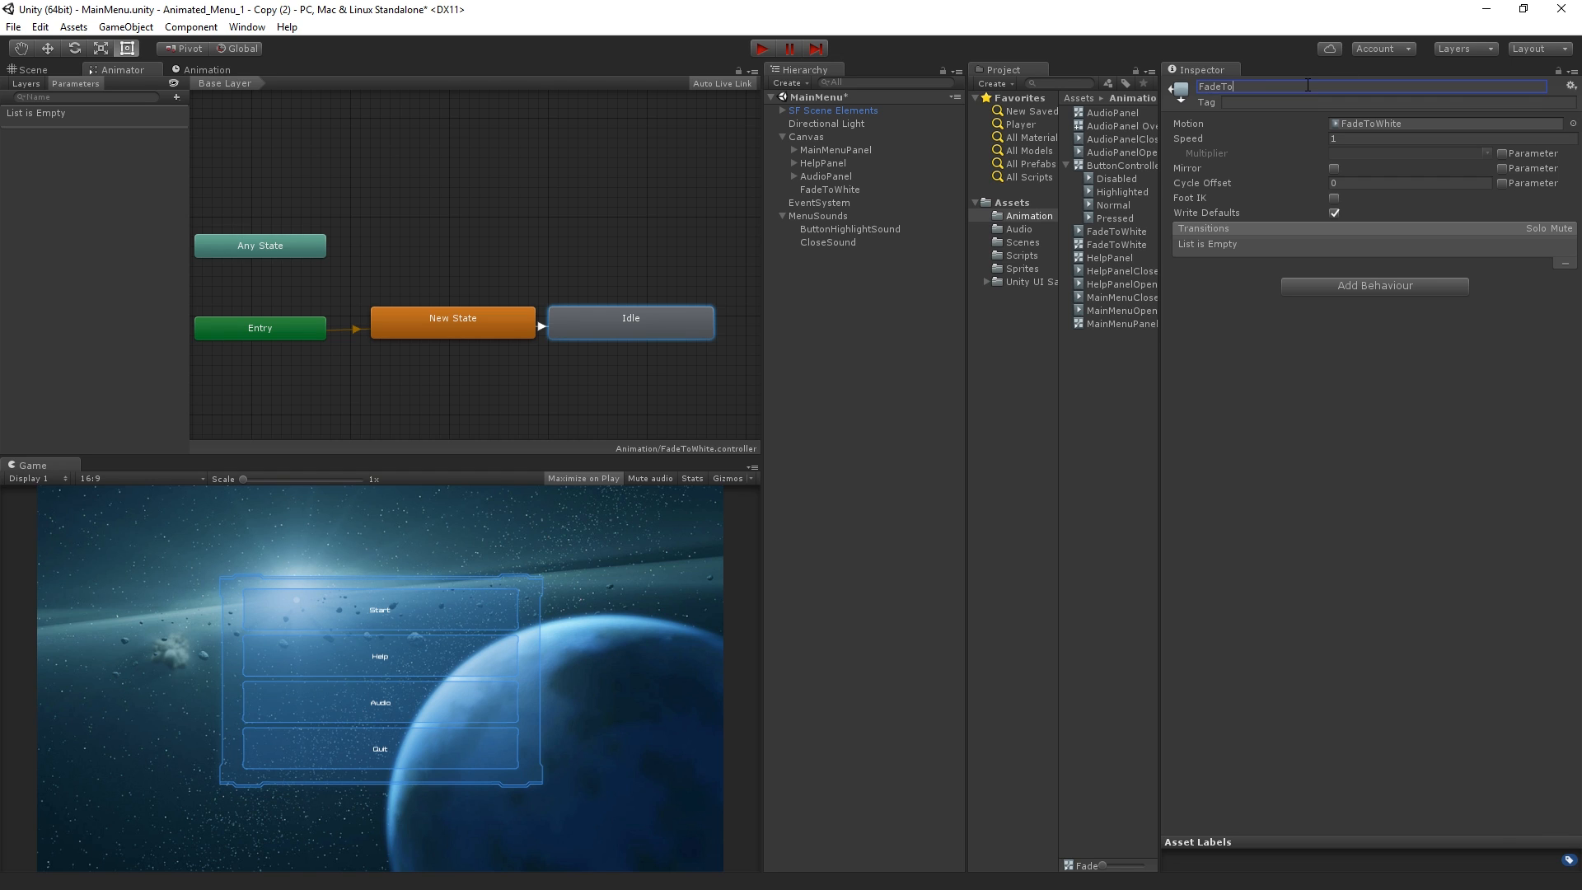
{"action": "key", "text": "BackSpace"}
{"action": "key", "text": "BackSpace"}
{"action": "key", "text": "BackSpace"}
{"action": "key", "text": "Return"}
{"action": "left_click_drag", "start_coordinate": [611, 314], "coordinate": [631, 316]}
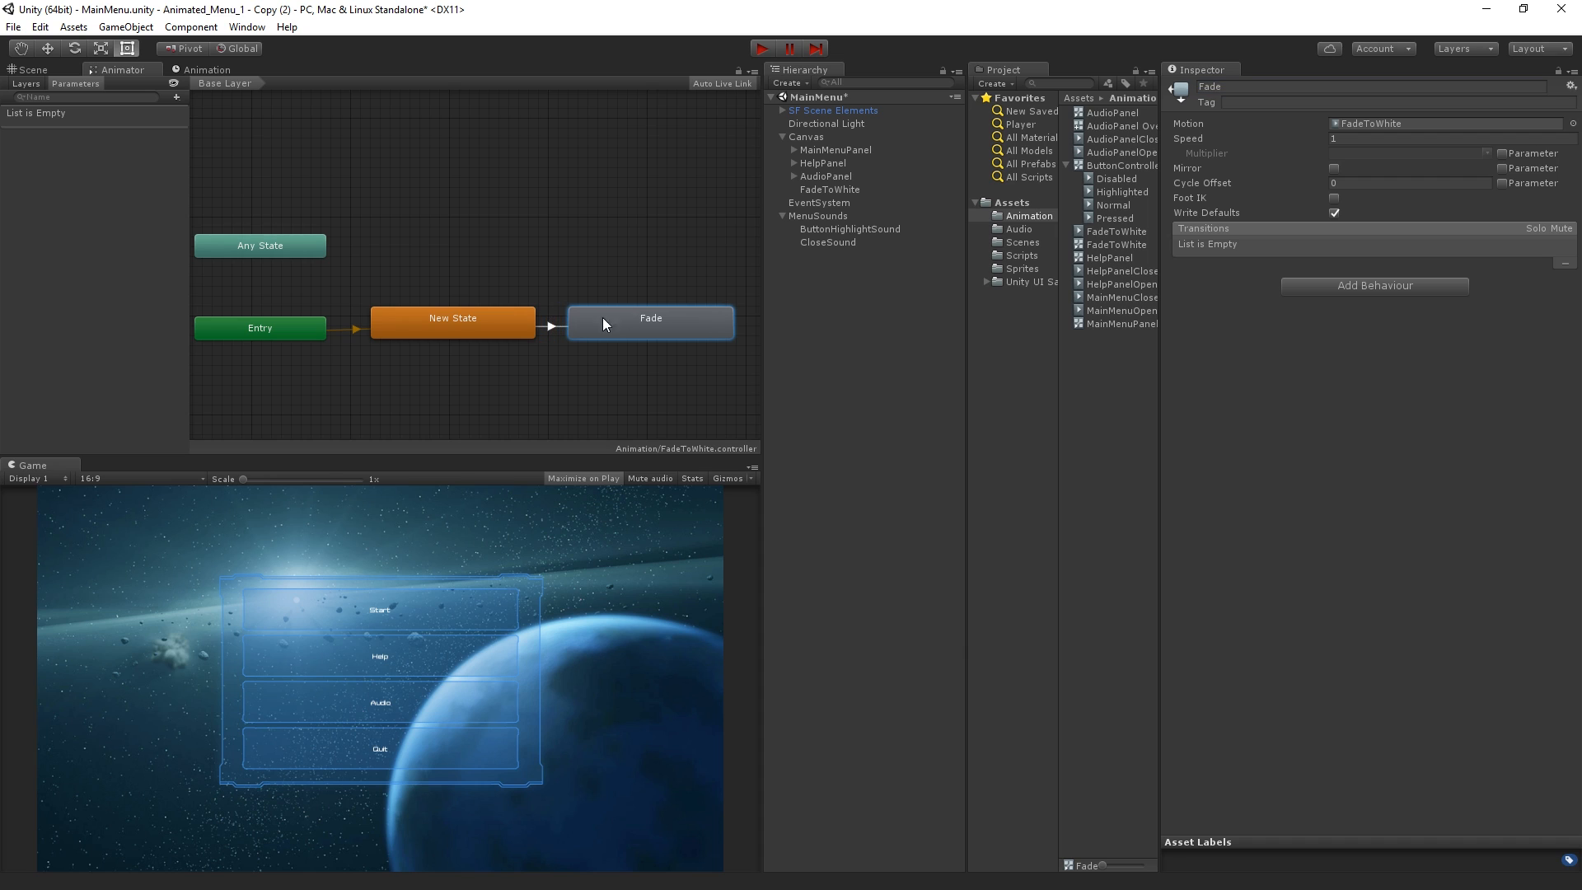
Rename the default New State as Idle
{"action": "left_click", "coordinate": [473, 329]}
{"action": "left_click", "coordinate": [1283, 83]}
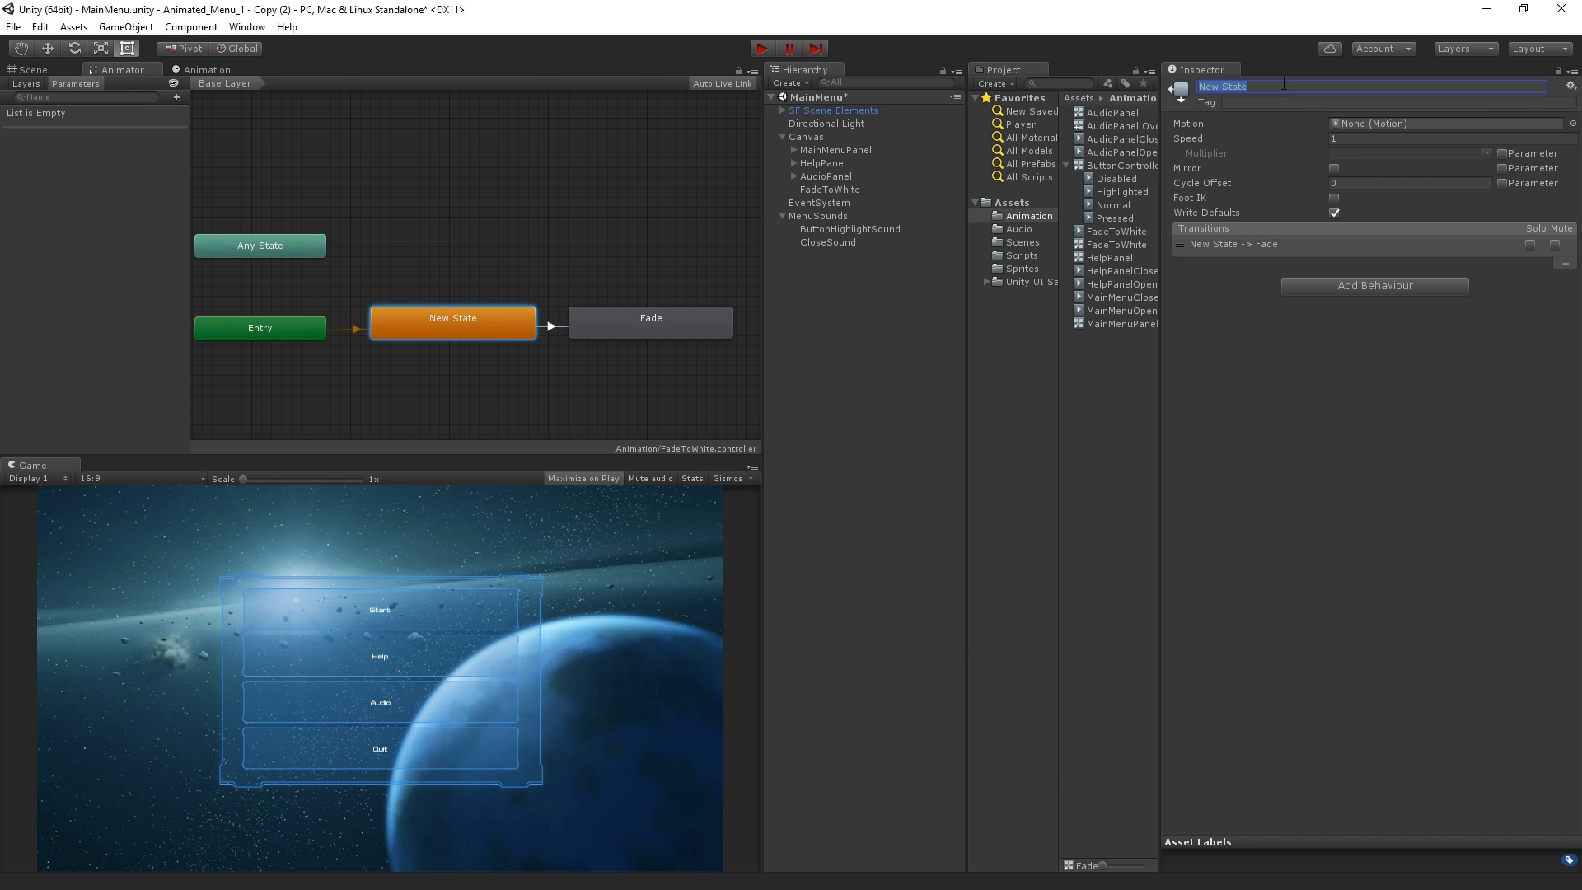
{"action": "type", "text": "Idle"}
{"action": "key", "text": "Return"}
Add a trigger parameter named Fade to the animator controller
{"action": "left_click", "coordinate": [548, 327]}
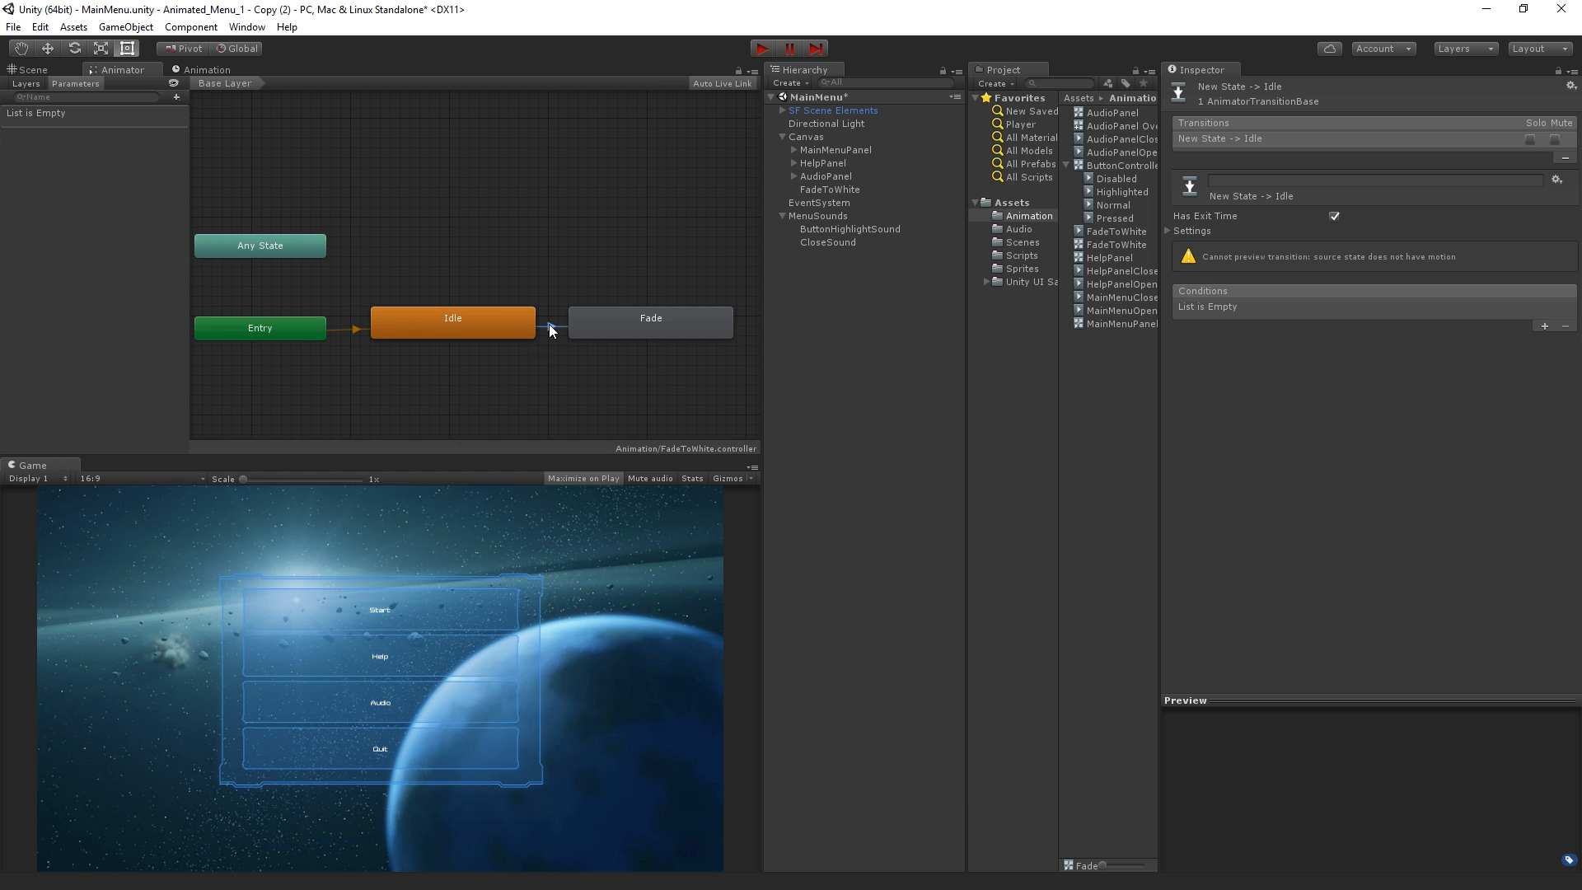
{"action": "left_click", "coordinate": [177, 96]}
{"action": "left_click", "coordinate": [220, 170]}
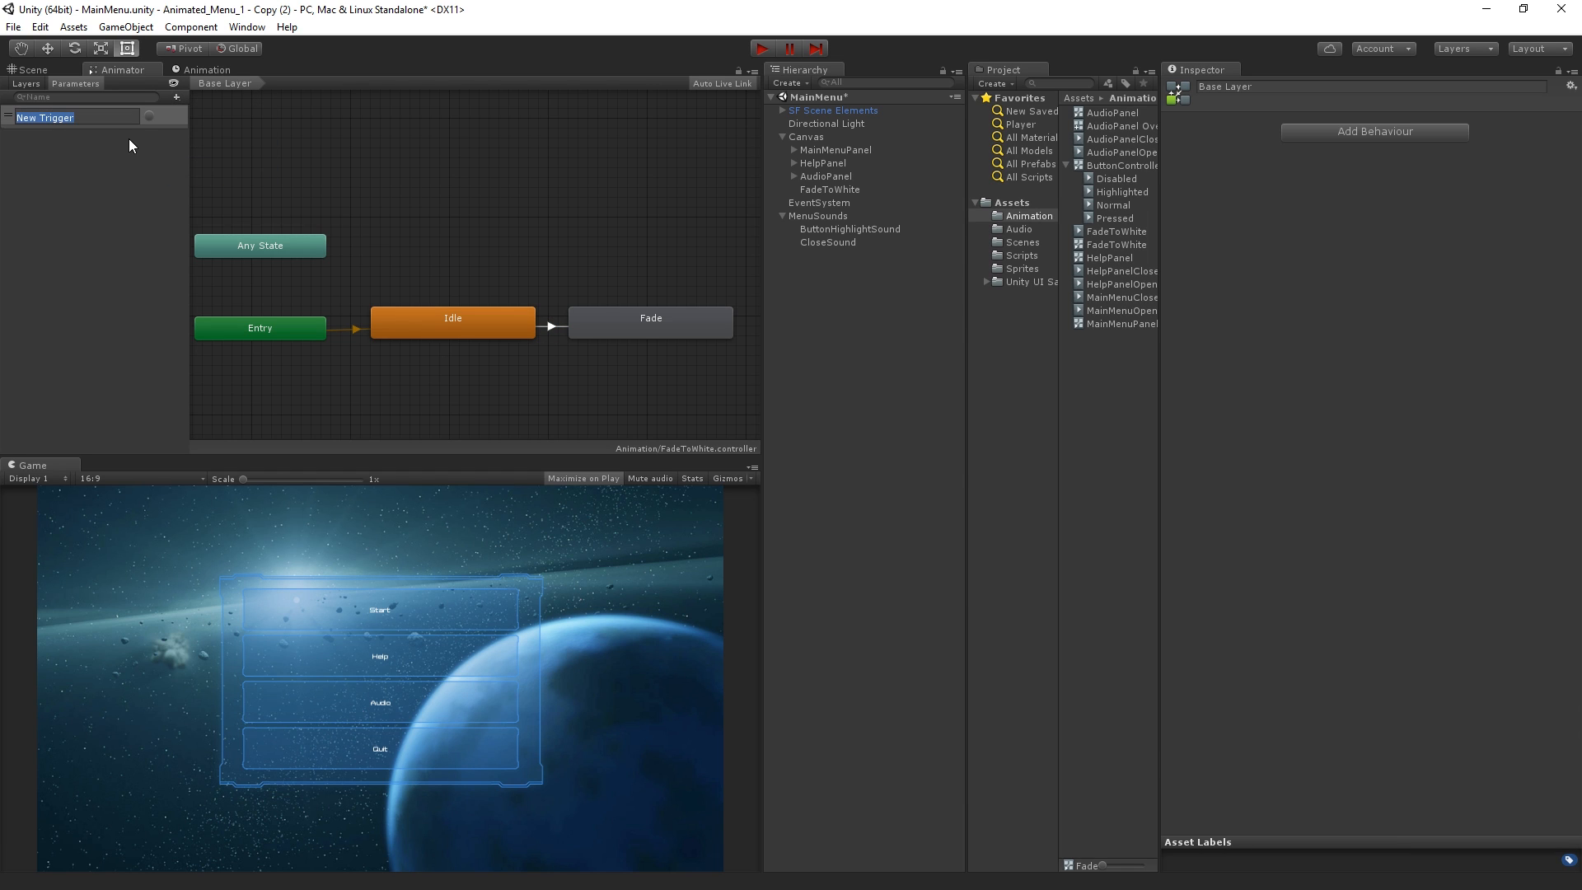
{"action": "type", "text": "Fade"}
{"action": "key", "text": "Return"}
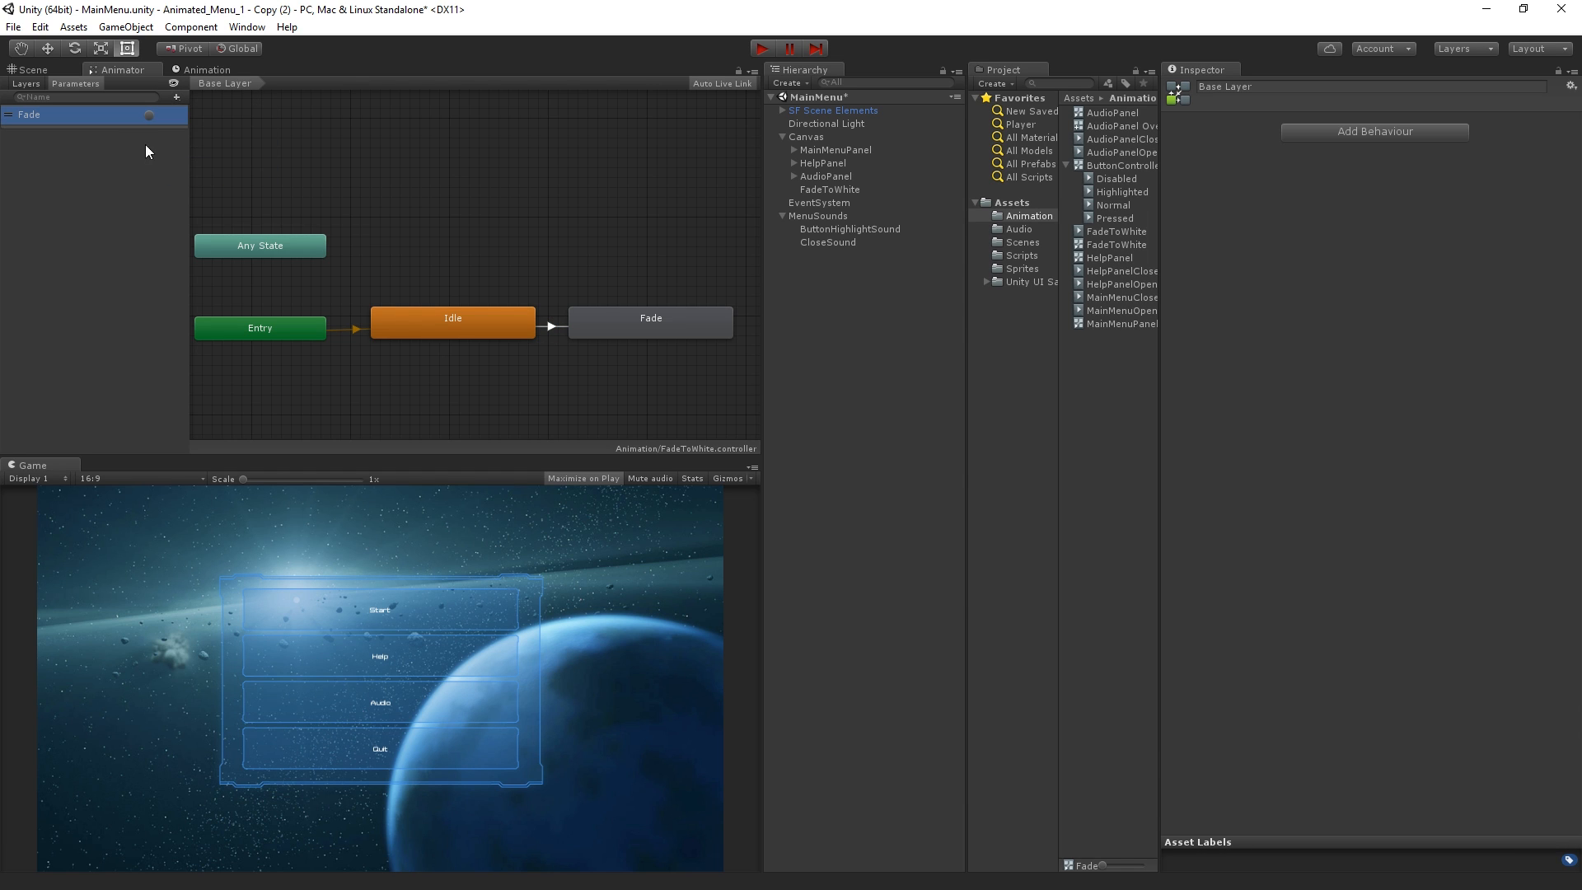
Add the Fade trigger as condition of the transition from Idle to Fade and turn off its exit time
{"action": "left_click", "coordinate": [551, 327]}
{"action": "left_click", "coordinate": [1545, 327]}
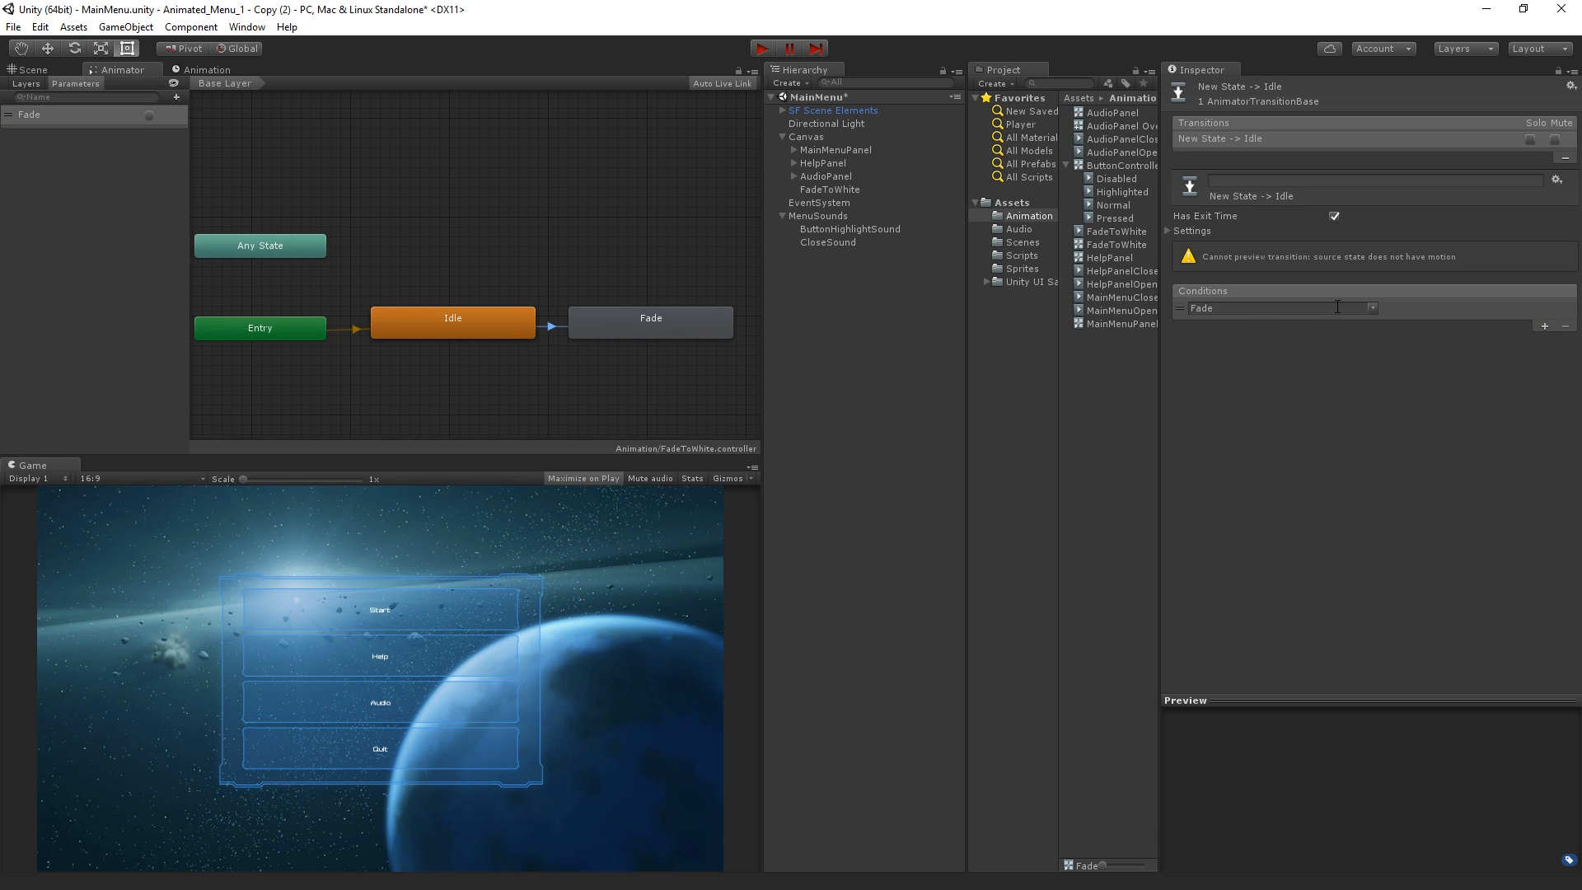
{"action": "left_click", "coordinate": [1333, 216]}
Move the Fade state above Idle and create another empty state beside it
{"action": "left_click_drag", "start_coordinate": [646, 320], "coordinate": [451, 265]}
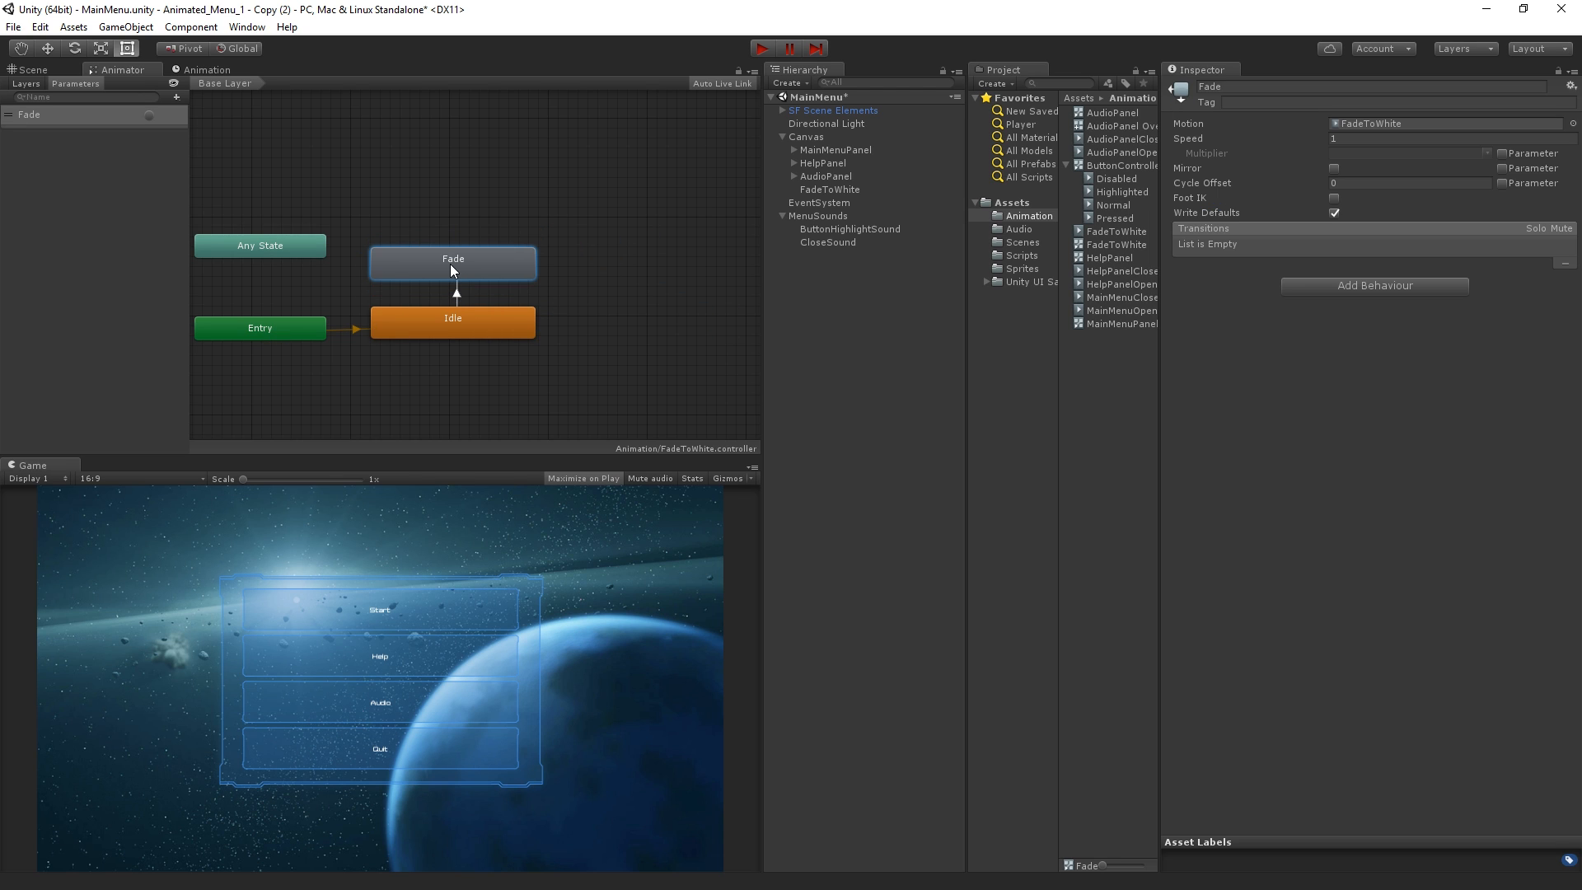
{"action": "right_click", "coordinate": [583, 232]}
{"action": "mouse_move", "coordinate": [651, 242]}
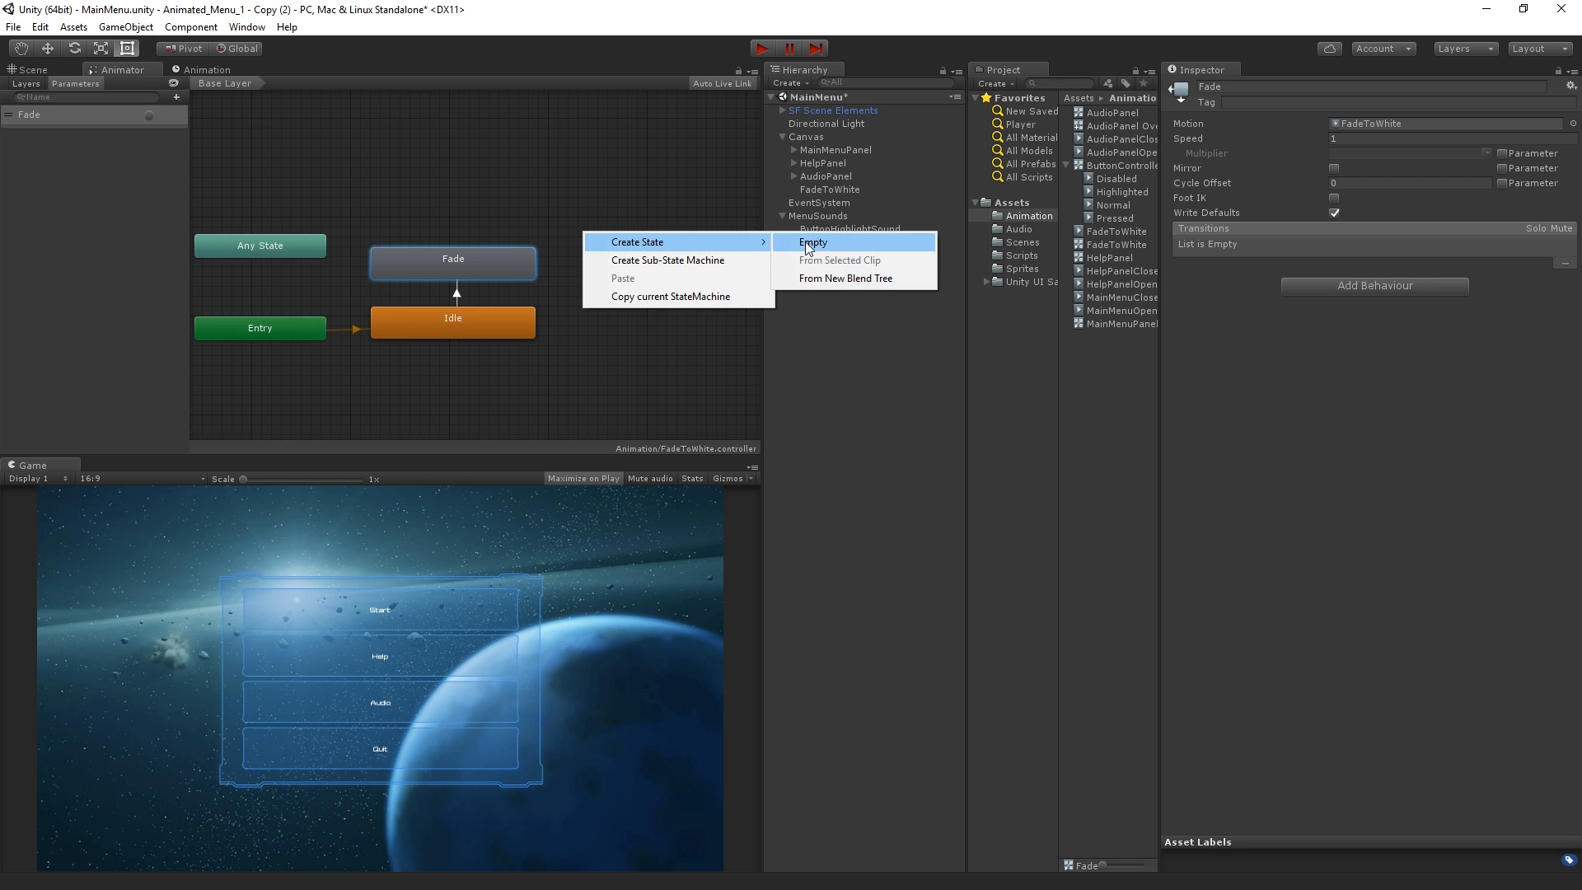
{"action": "left_click", "coordinate": [808, 244]}
Add a transition from the Fade state to New State and select it
{"action": "right_click", "coordinate": [519, 264]}
{"action": "left_click", "coordinate": [641, 275]}
{"action": "left_click", "coordinate": [612, 249]}
{"action": "left_click", "coordinate": [560, 260]}
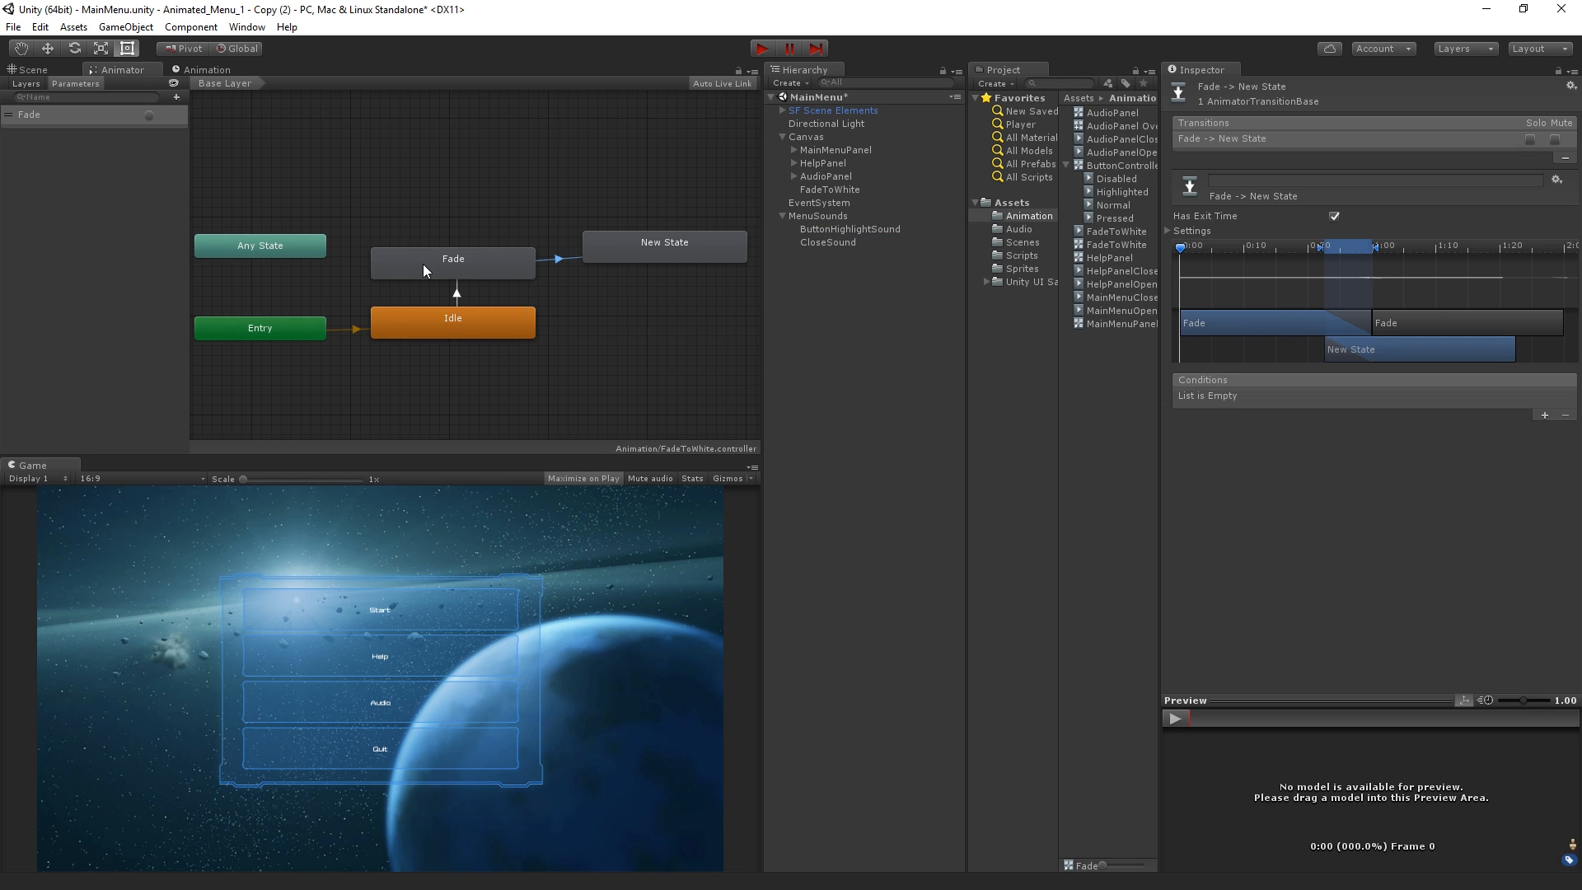
Rename New State as Load
{"action": "left_click", "coordinate": [723, 247]}
{"action": "left_click", "coordinate": [1258, 85]}
{"action": "type", "text": "Load"}
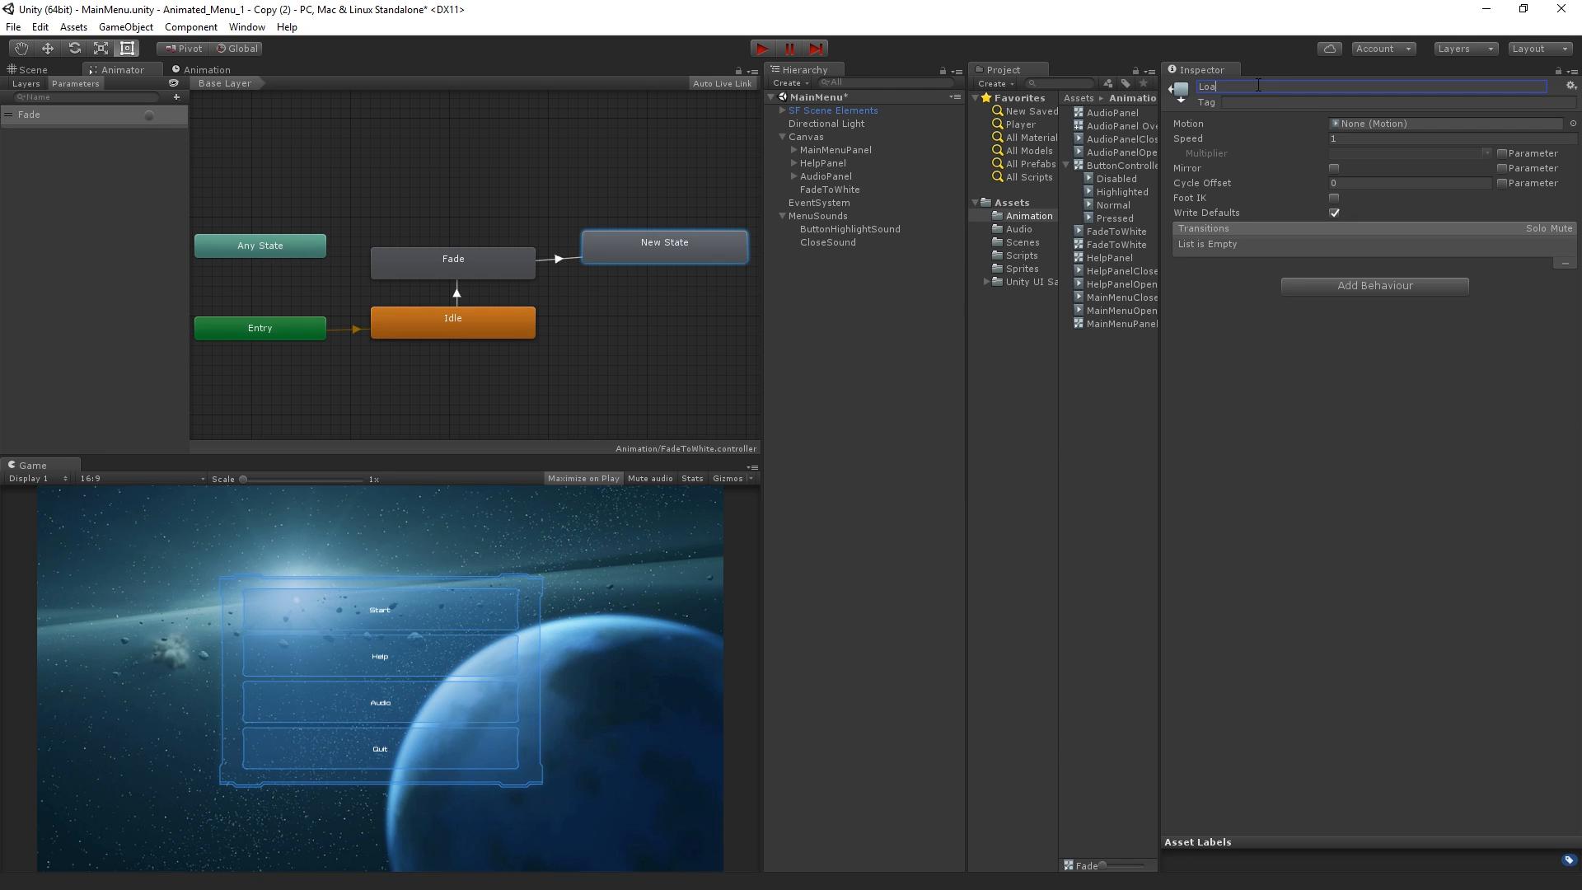
{"action": "key", "text": "Return"}
{"action": "left_click", "coordinate": [1258, 85]}
Check the Fade to Load transition and turn off Loop Time for the FadeToWhite animation clip
{"action": "left_click", "coordinate": [558, 258]}
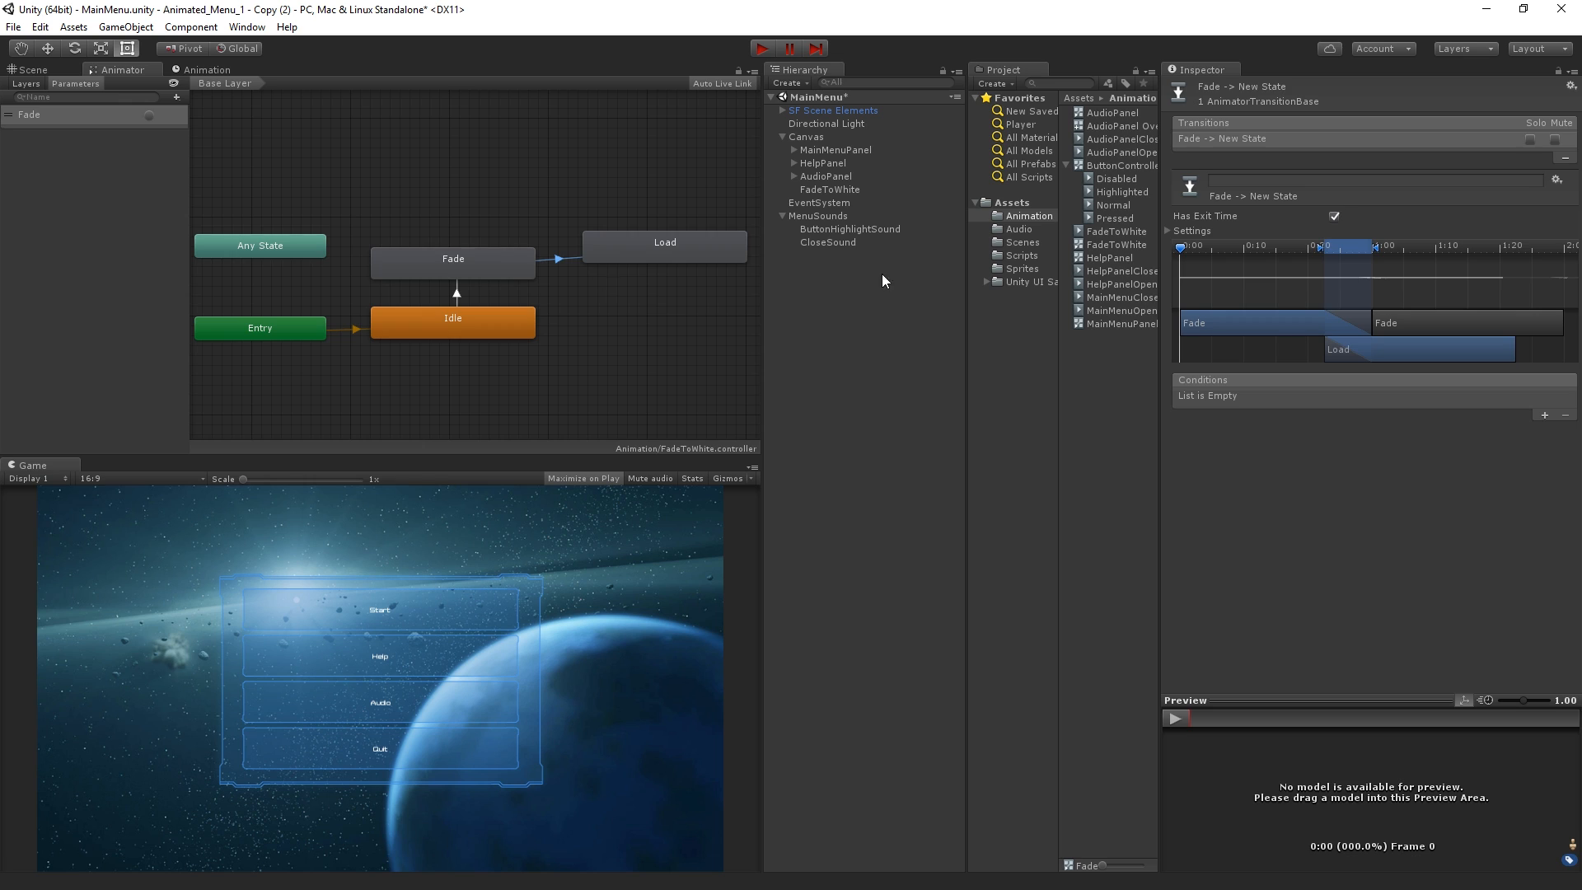
{"action": "left_click", "coordinate": [490, 258]}
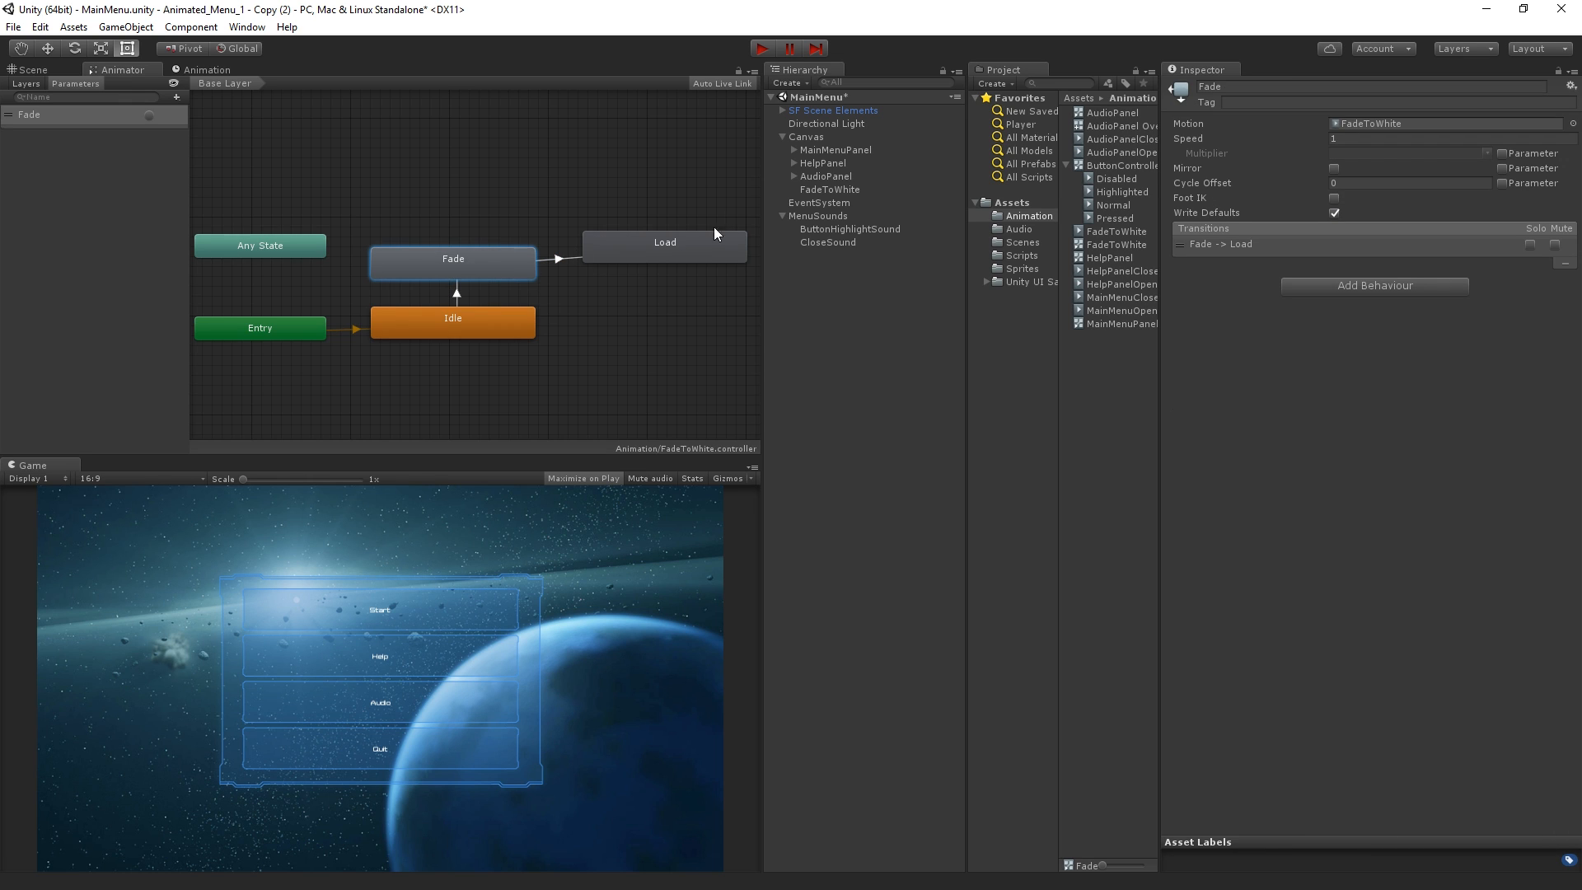
{"action": "left_click", "coordinate": [663, 246]}
{"action": "left_click", "coordinate": [455, 264]}
{"action": "left_click", "coordinate": [1117, 230]}
{"action": "left_click", "coordinate": [1334, 138]}
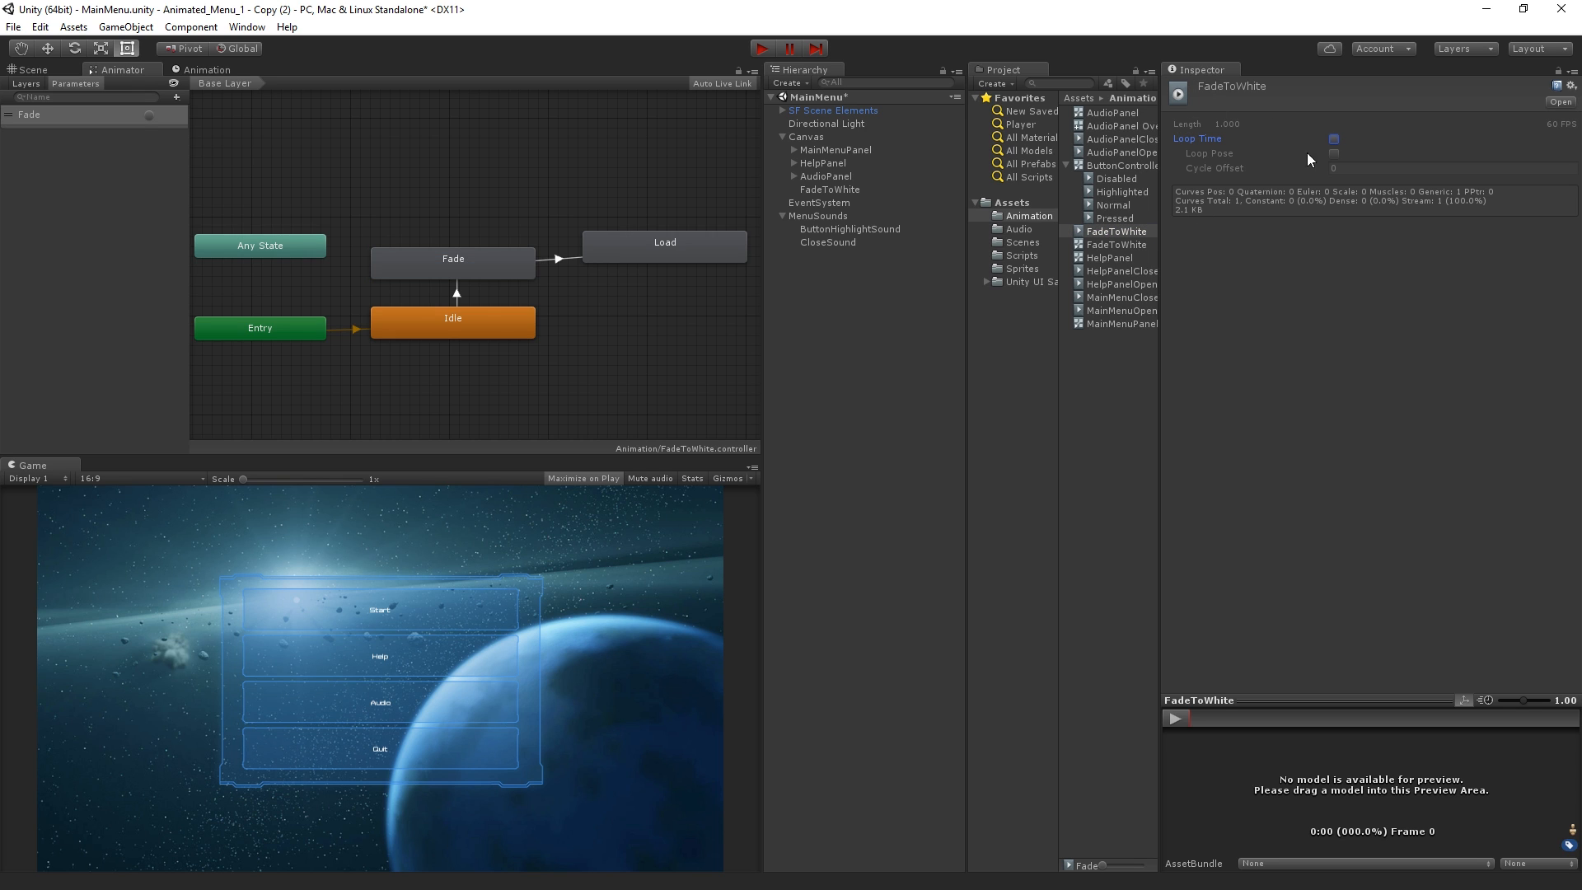
Add a new behaviour script named LoadOnEnter to the Load state
{"action": "left_click", "coordinate": [634, 250]}
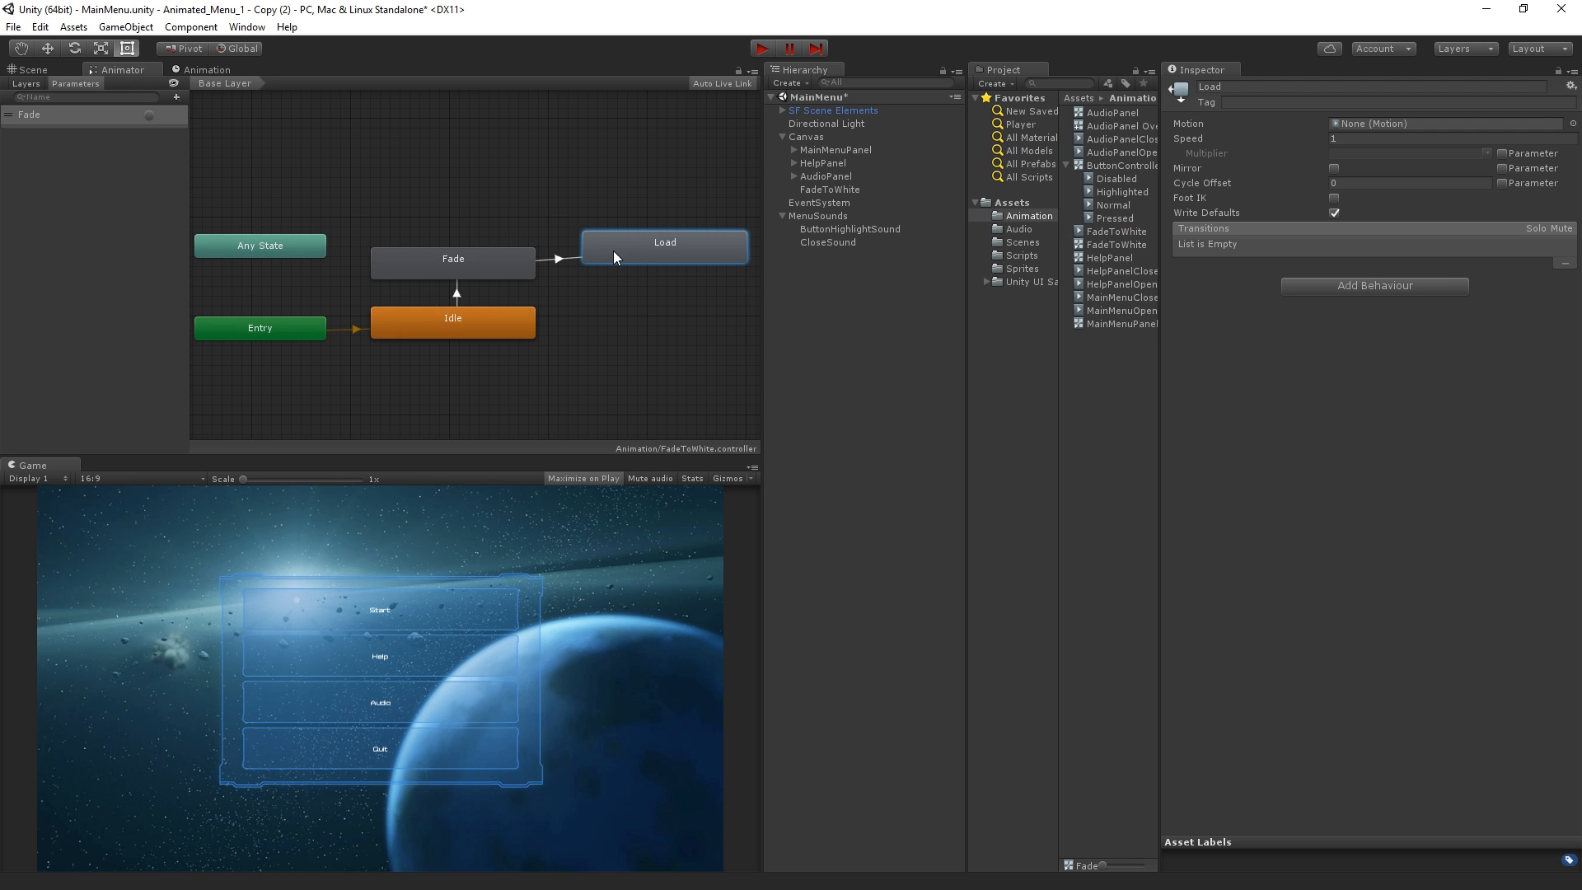
{"action": "left_click", "coordinate": [625, 289]}
{"action": "left_click", "coordinate": [666, 241]}
{"action": "left_click", "coordinate": [1413, 284]}
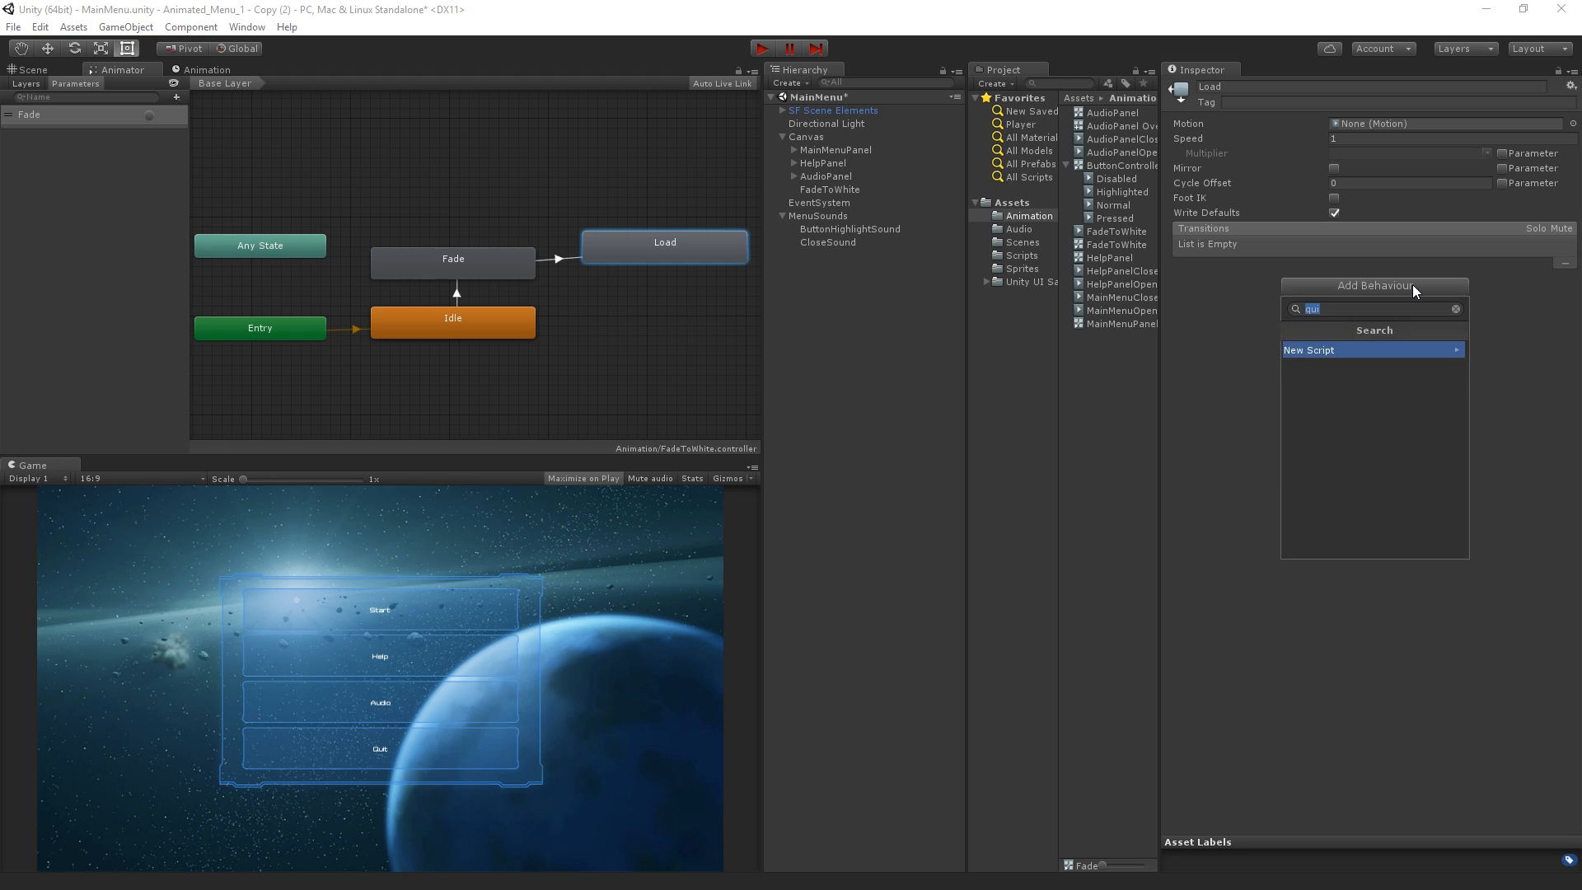
{"action": "type", "text": "LoadOnEnter"}
{"action": "left_click", "coordinate": [1380, 349]}
{"action": "left_click", "coordinate": [1411, 544]}
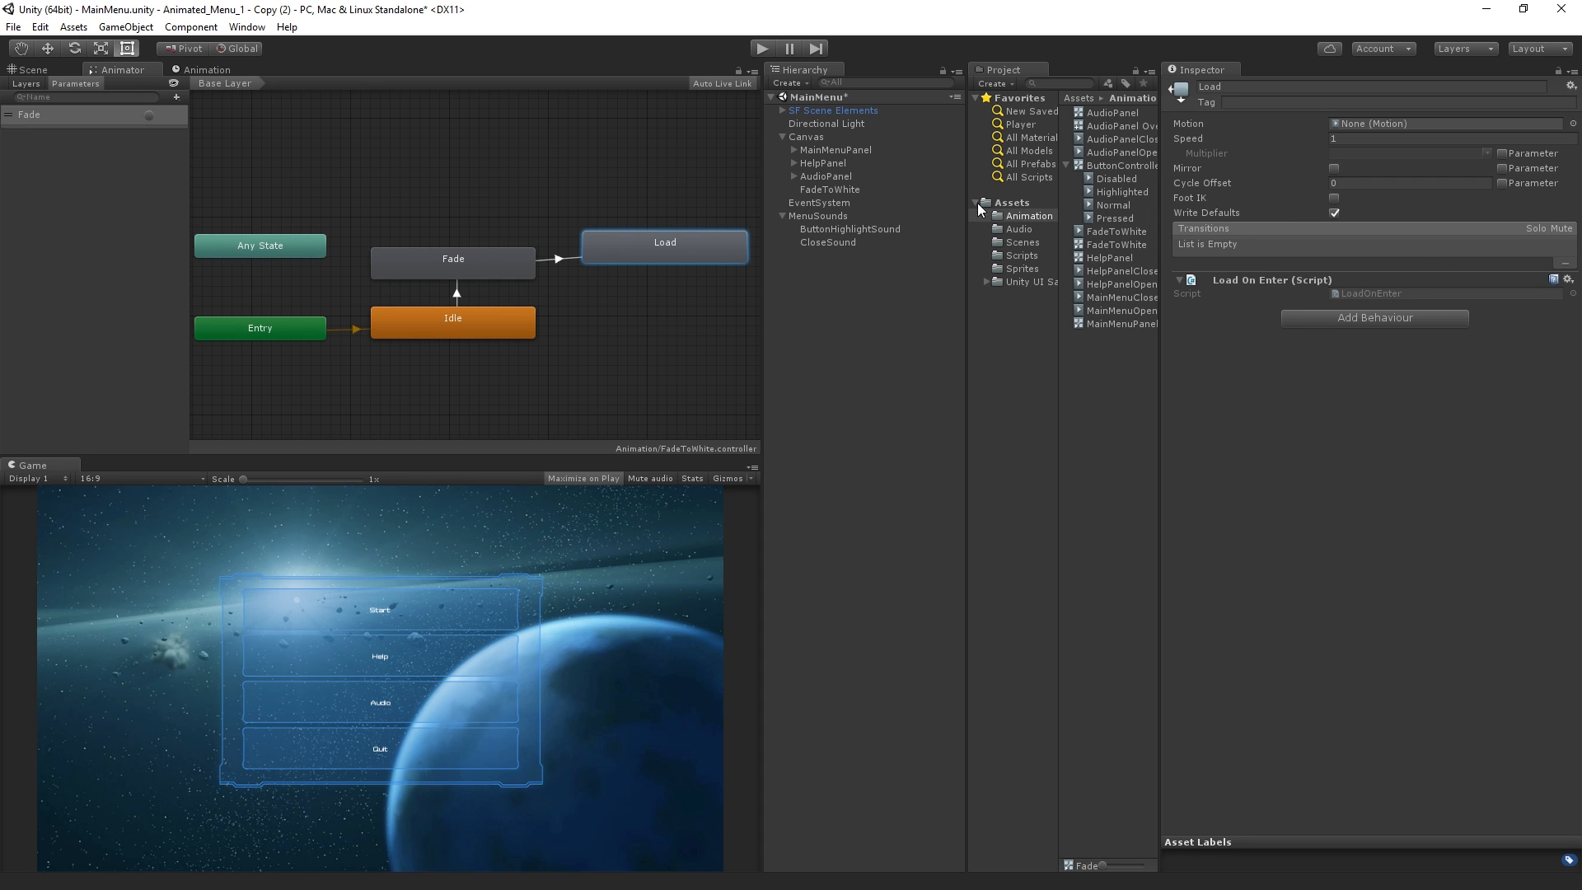
Open the LoadOnEnter script for editing in MonoDevelop
{"action": "left_click", "coordinate": [1397, 293]}
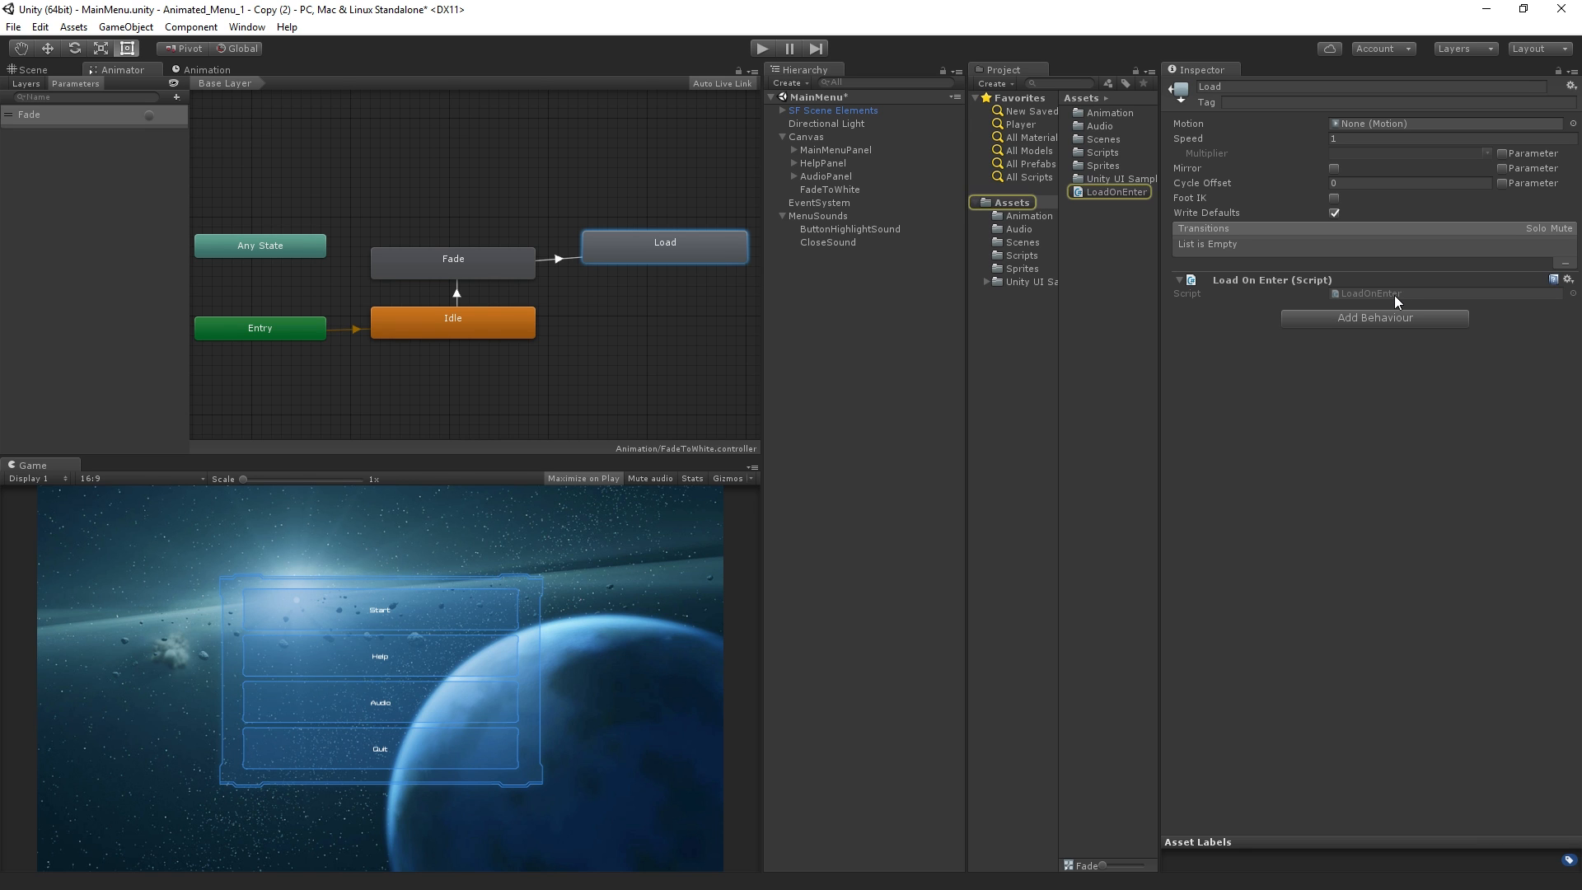
{"action": "key", "text": "alt+Tab"}
{"action": "key", "text": "alt+Tab"}
{"action": "key", "text": "alt+Tab"}
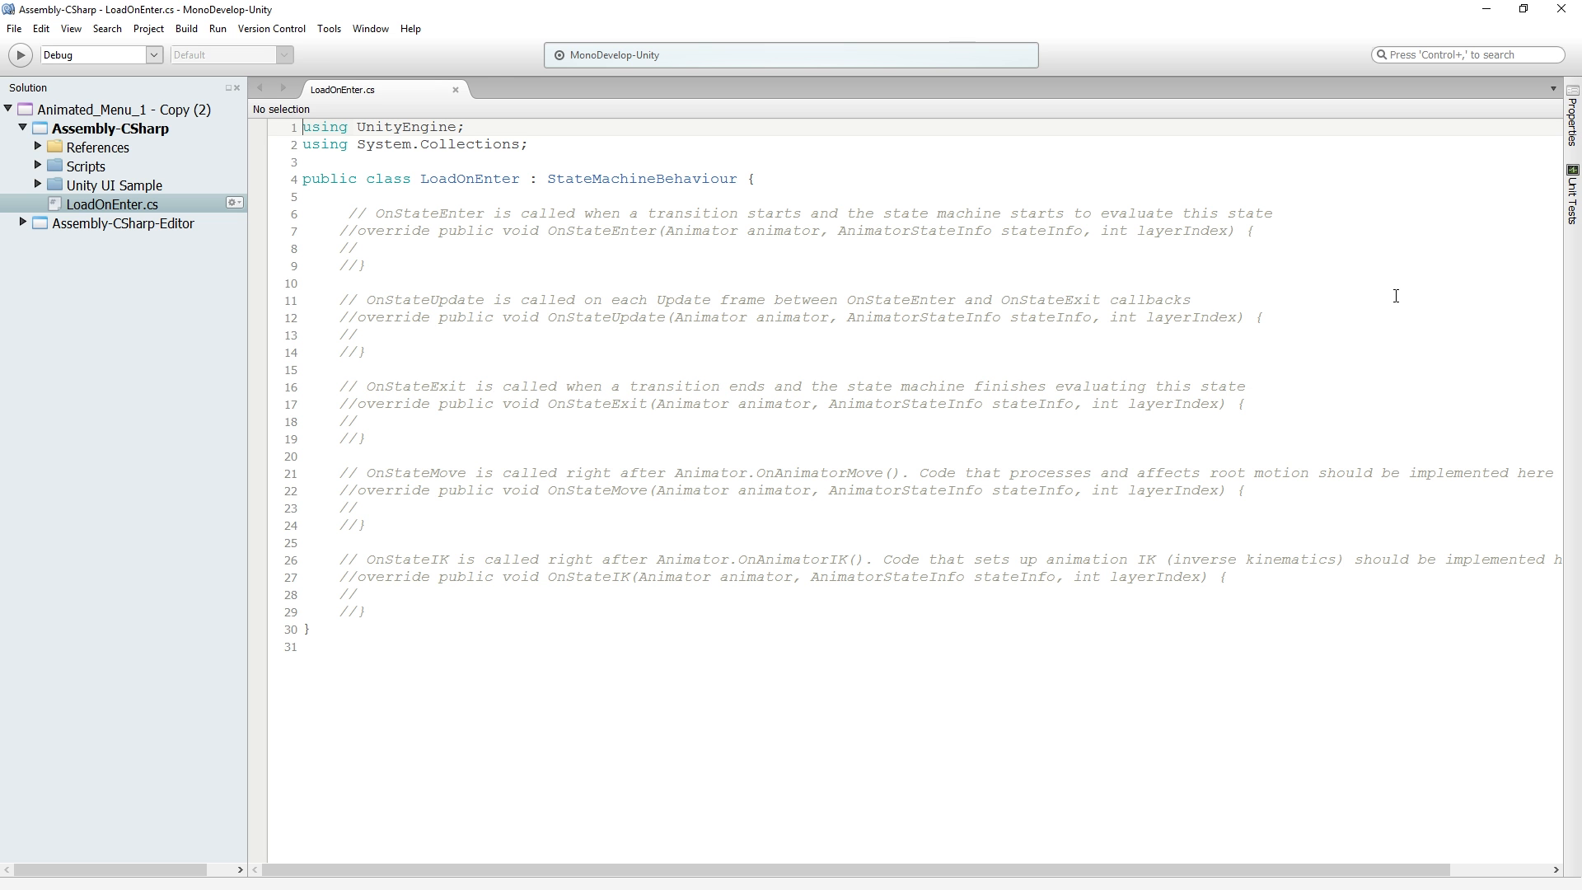
Examine the StateMachineBehaviour base class and the commented-out callback methods in the LoadOnEnter script
{"action": "double_click", "coordinate": [642, 179]}
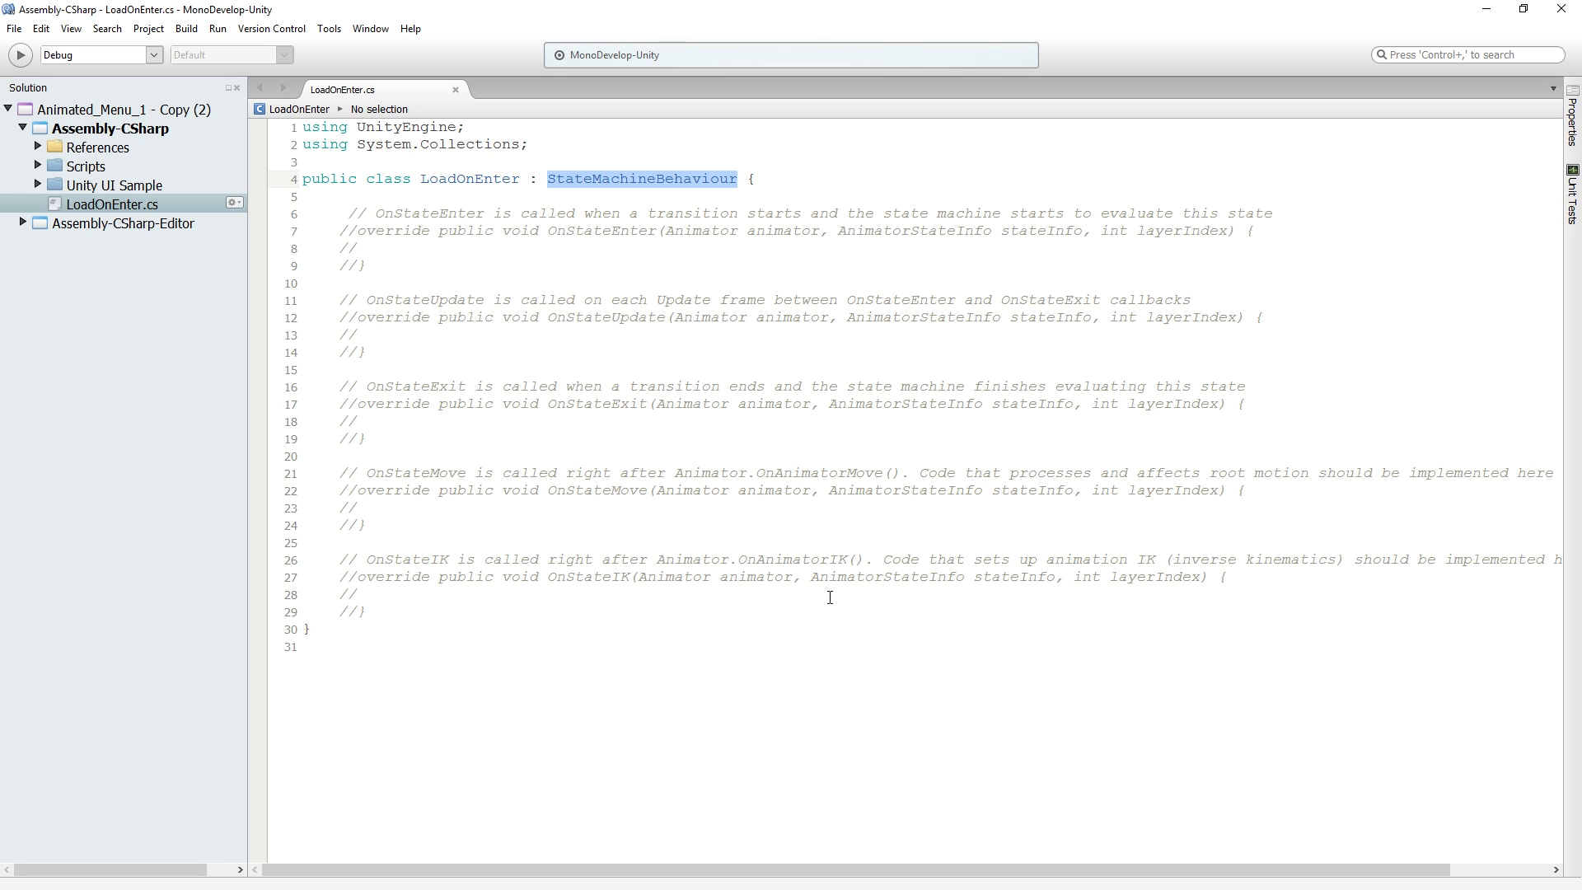
{"action": "left_click_drag", "start_coordinate": [345, 205], "coordinate": [535, 606]}
{"action": "left_click", "coordinate": [535, 606]}
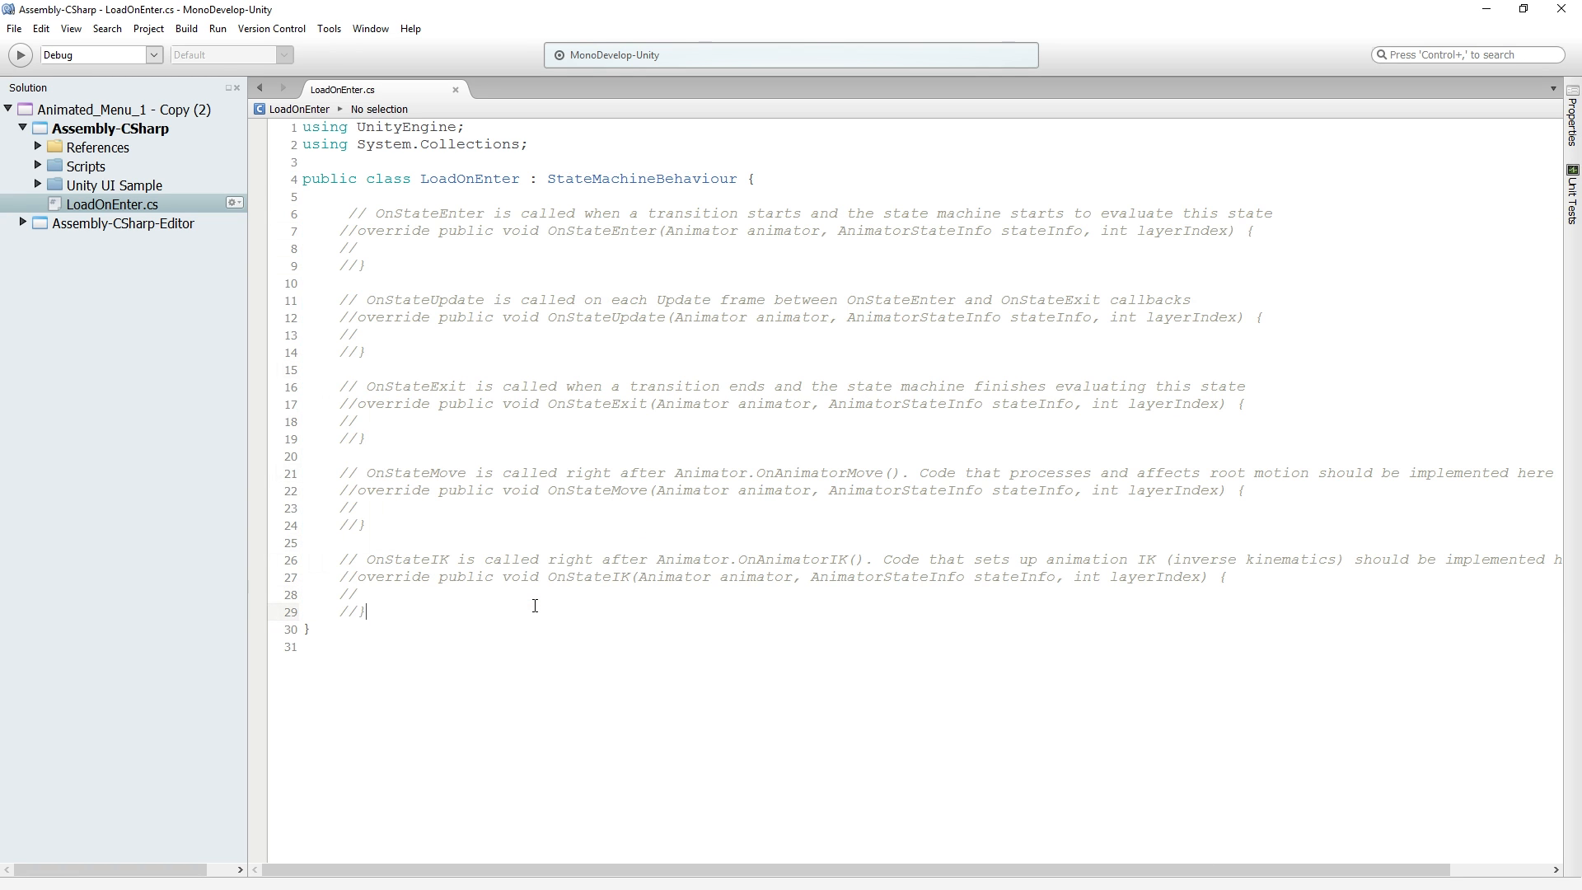
{"action": "triple_click", "coordinate": [534, 606]}
{"action": "left_click", "coordinate": [535, 605]}
{"action": "left_click_drag", "start_coordinate": [341, 213], "coordinate": [436, 608]}
{"action": "left_click", "coordinate": [438, 608]}
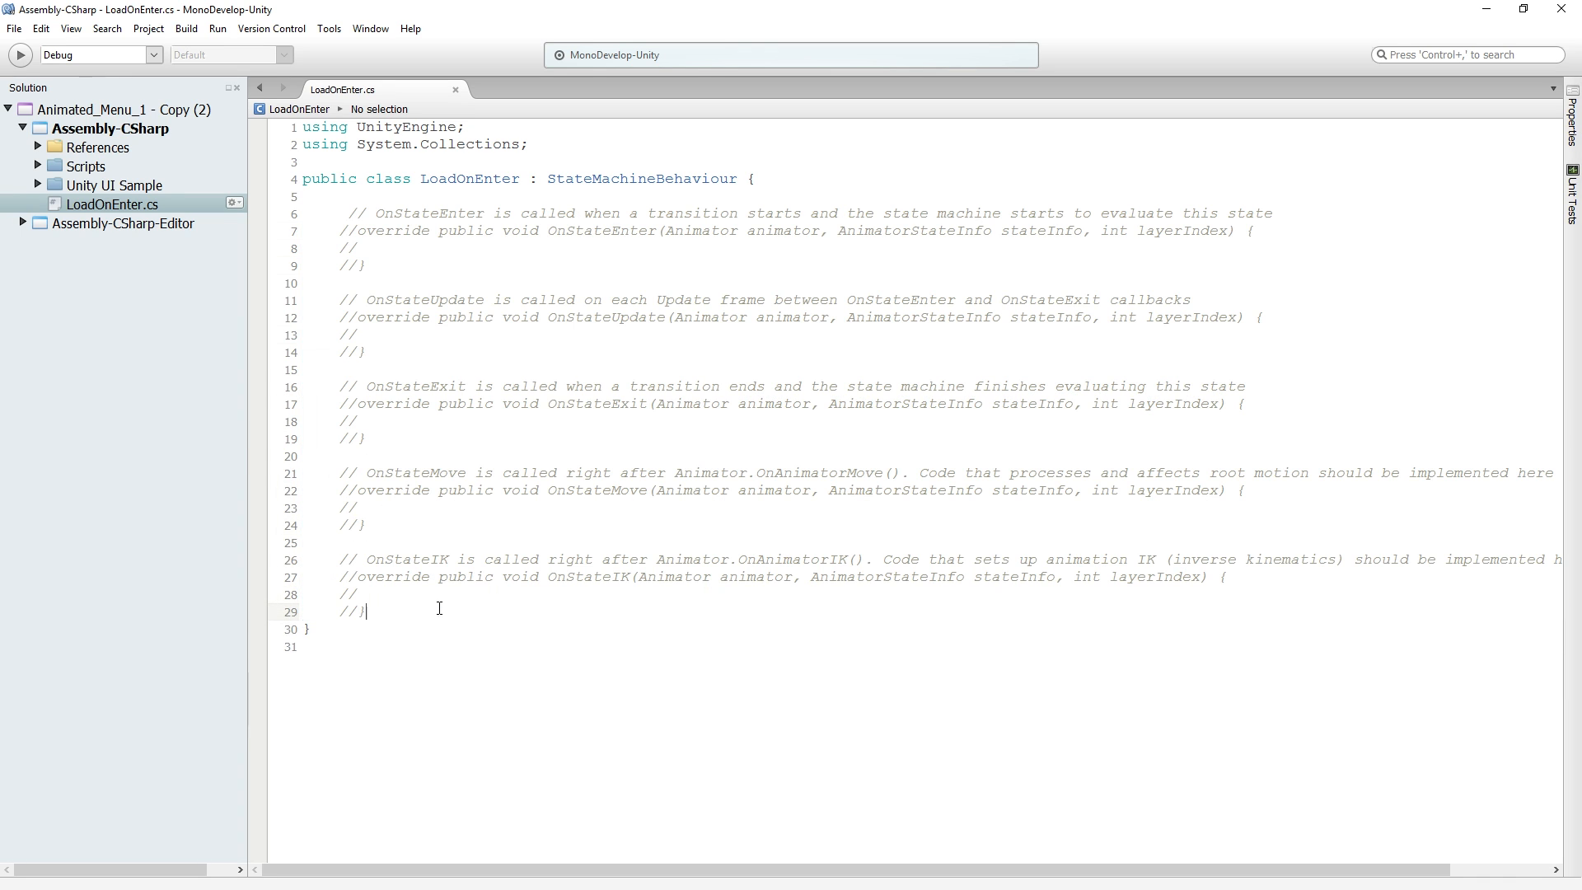
{"action": "triple_click", "coordinate": [596, 213]}
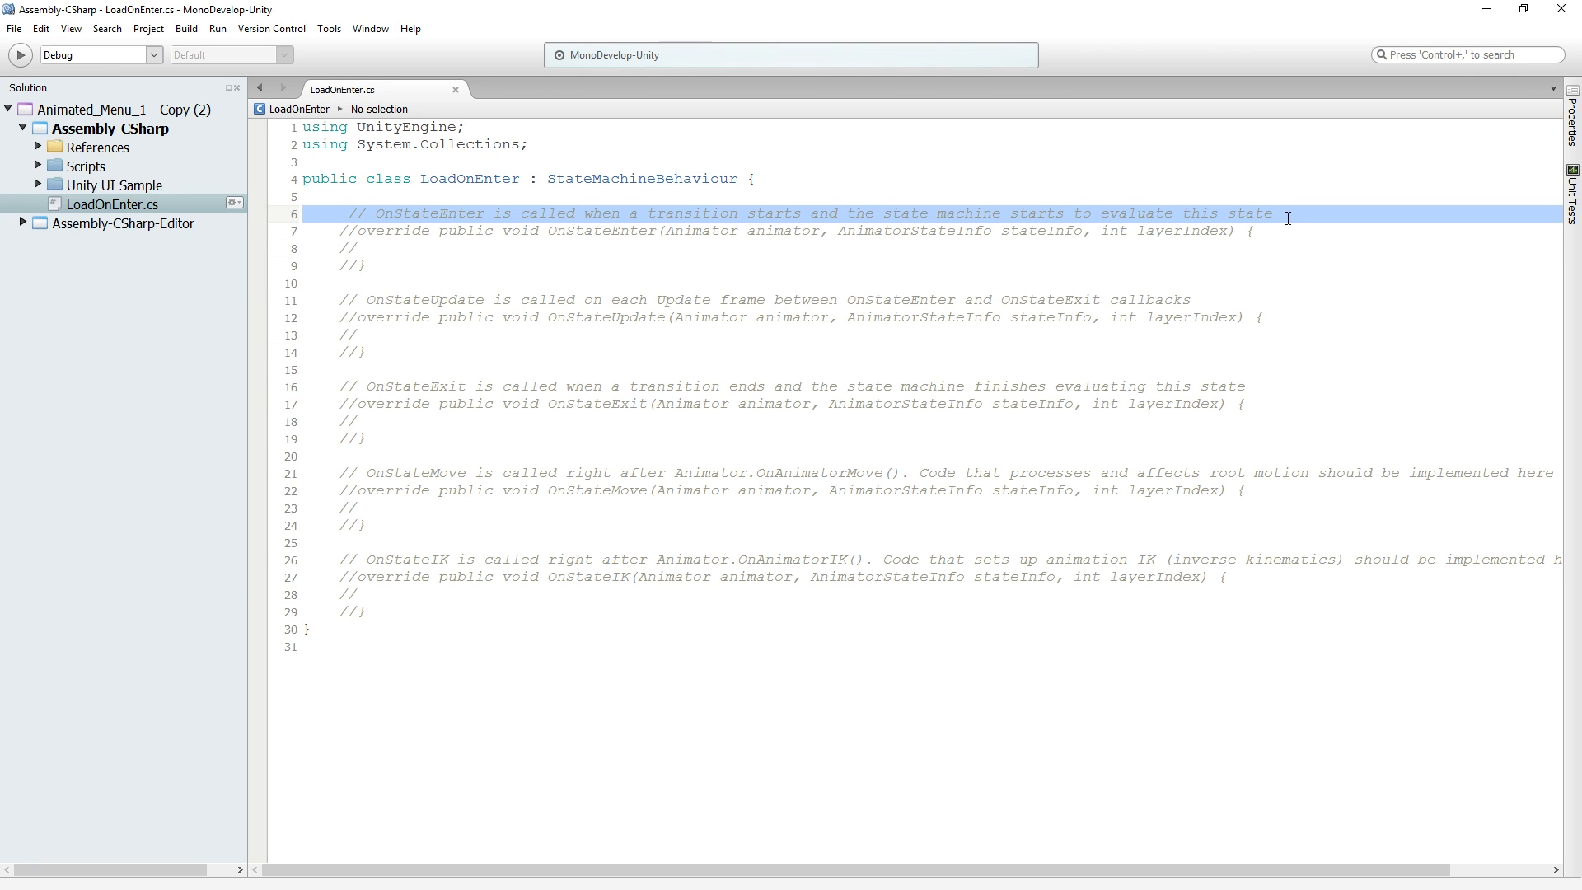
Uncomment the OnStateEnter method and put its opening brace on a separate line
{"action": "left_click", "coordinate": [357, 237]}
{"action": "key", "text": "BackSpace"}
{"action": "key", "text": "BackSpace"}
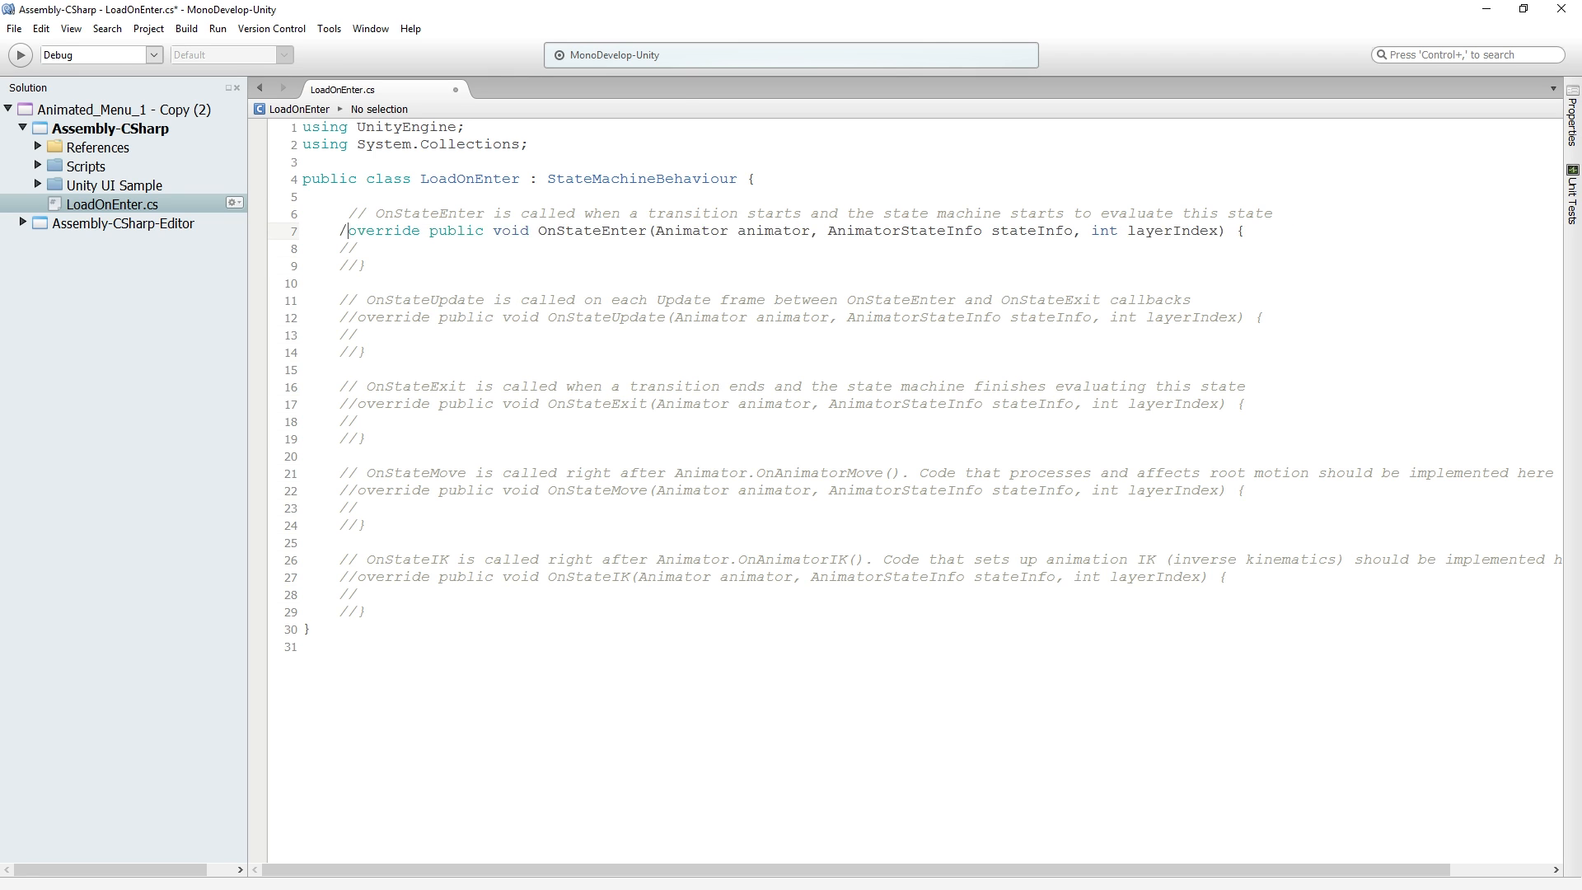
{"action": "key", "text": "Down"}
{"action": "key", "text": "Delete"}
{"action": "key", "text": "Delete"}
{"action": "key", "text": "Down"}
{"action": "key", "text": "Delete"}
{"action": "key", "text": "Delete"}
{"action": "key", "text": "Up"}
{"action": "key", "text": "Left"}
{"action": "key", "text": "Left"}
{"action": "key", "text": "Return"}
{"action": "key", "text": "Down"}
Add the directive "using UnityEngine.SceneManagement;" below the System.Collections one
{"action": "left_click", "coordinate": [548, 143]}
{"action": "key", "text": "Return"}
{"action": "type", "text": "us"}
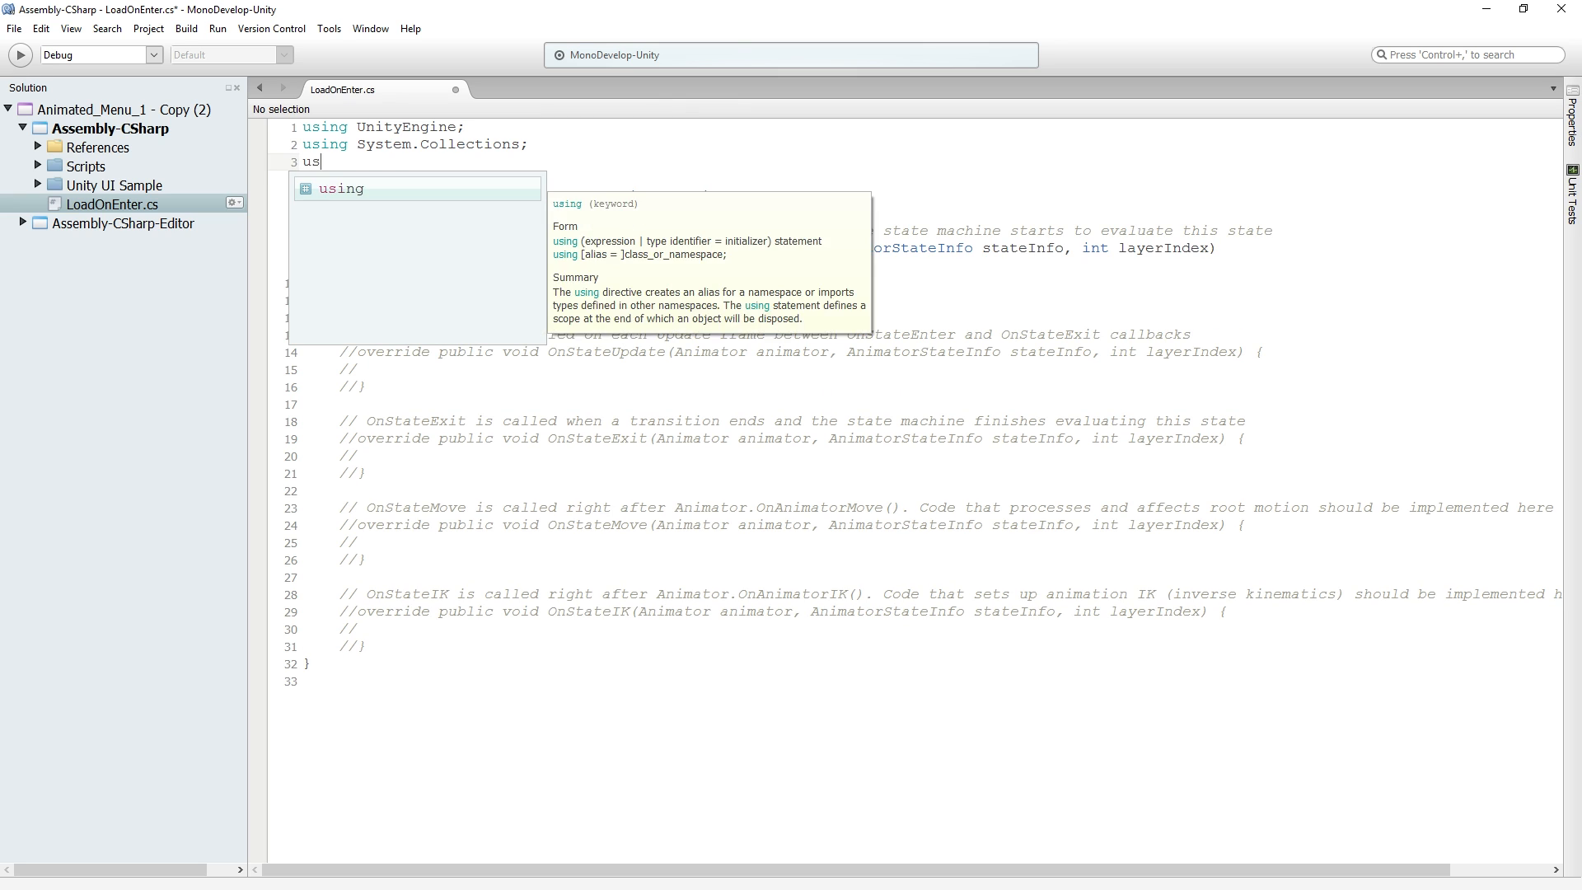
{"action": "type", "text": "ing UnityE"}
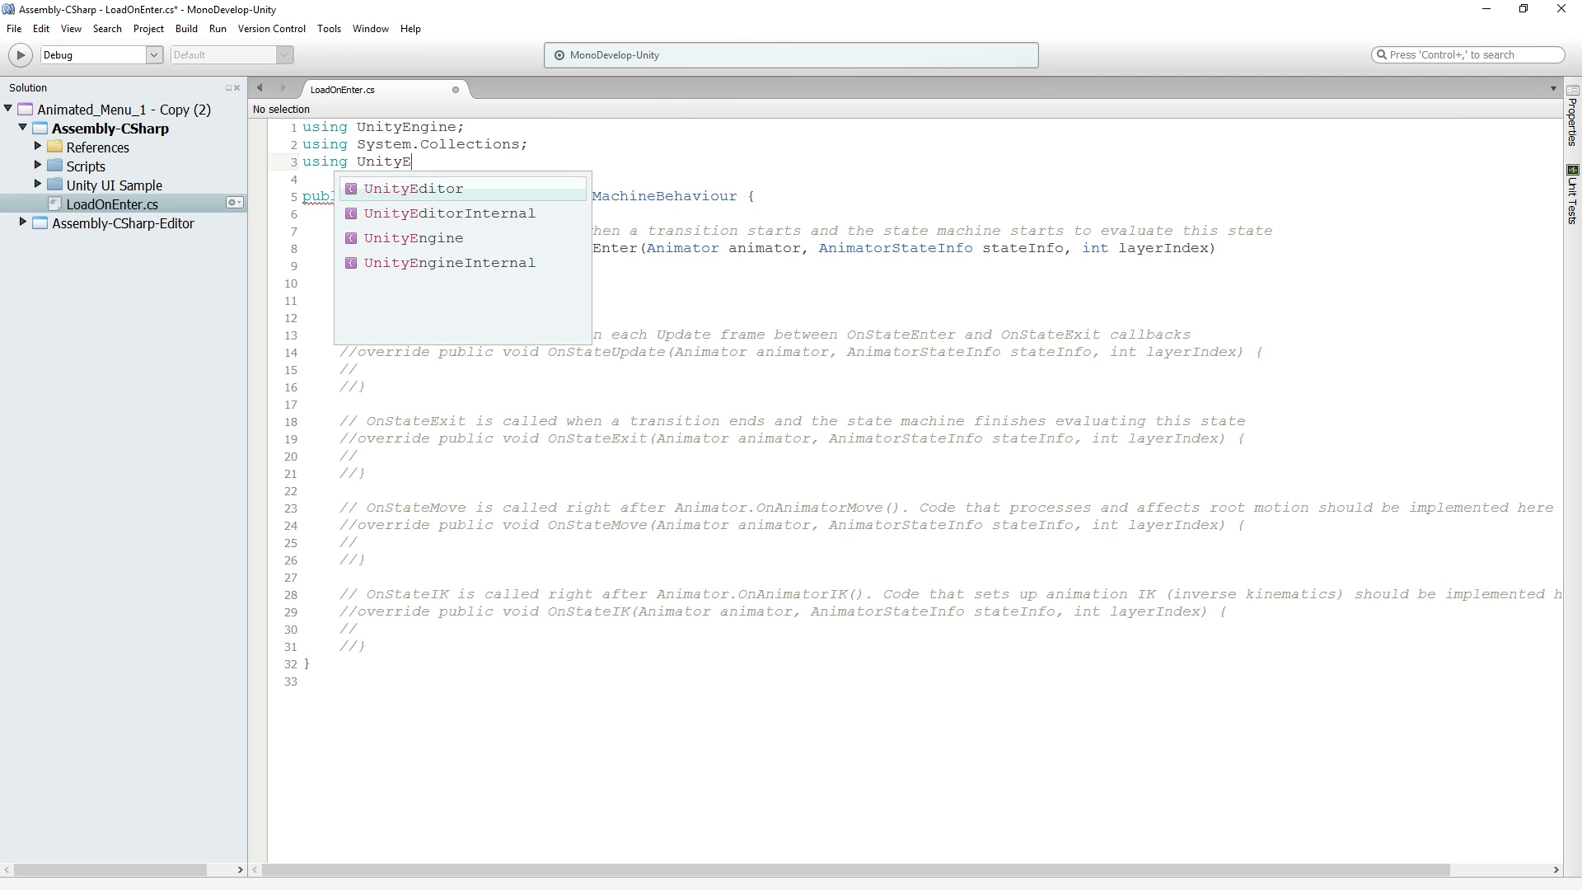
{"action": "type", "text": "ngine.SceneManagement;"}
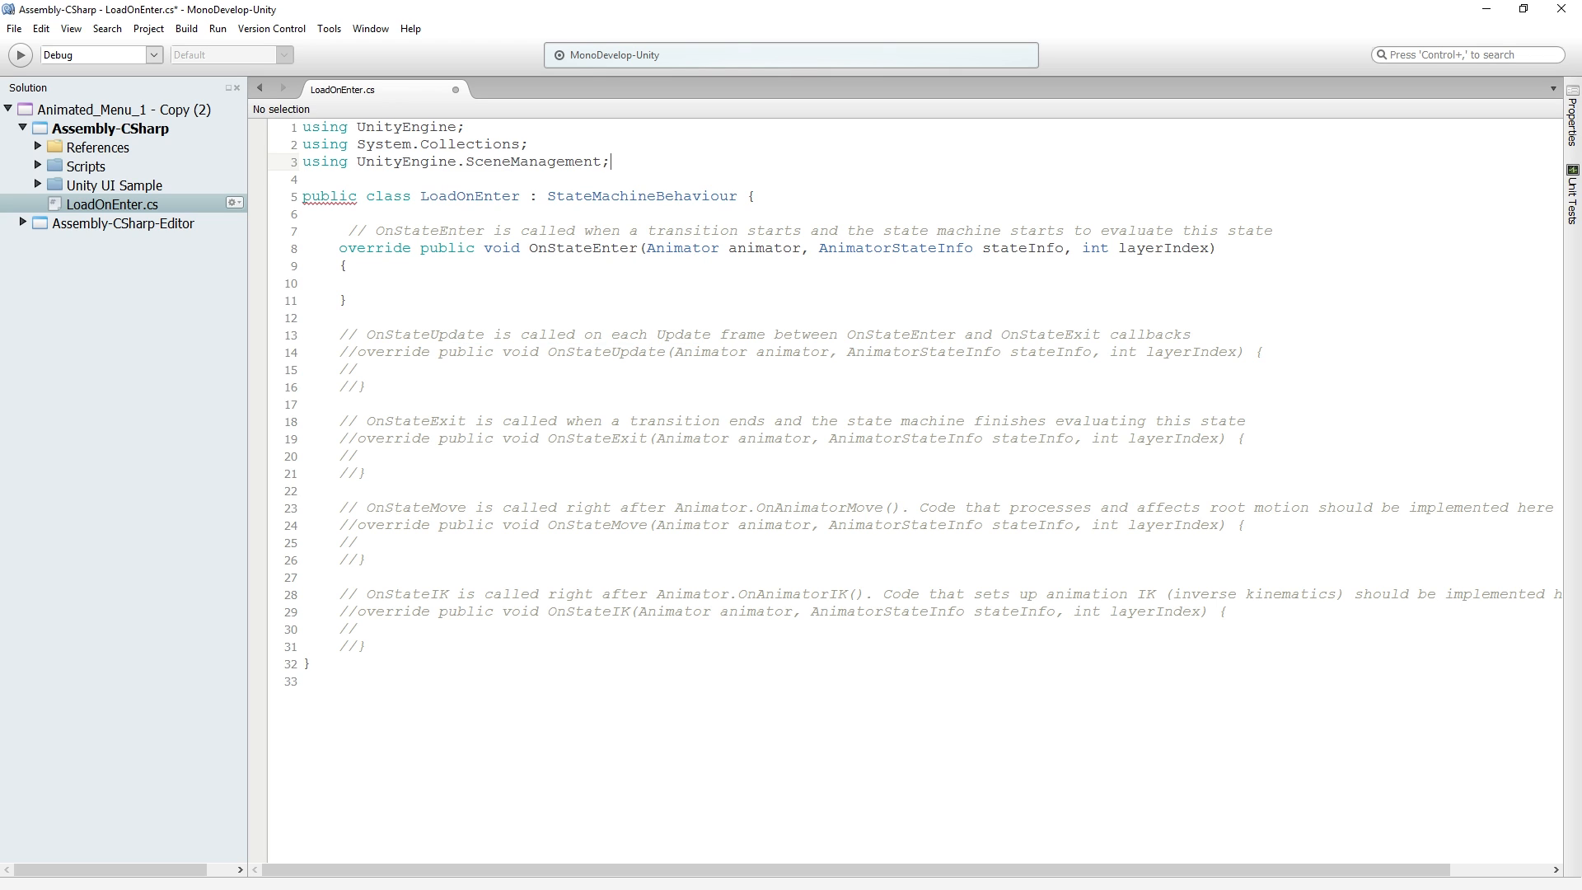
Write "SceneManager.LoadScene (1);" in the body of the OnStateEnter method
{"action": "left_click", "coordinate": [491, 289]}
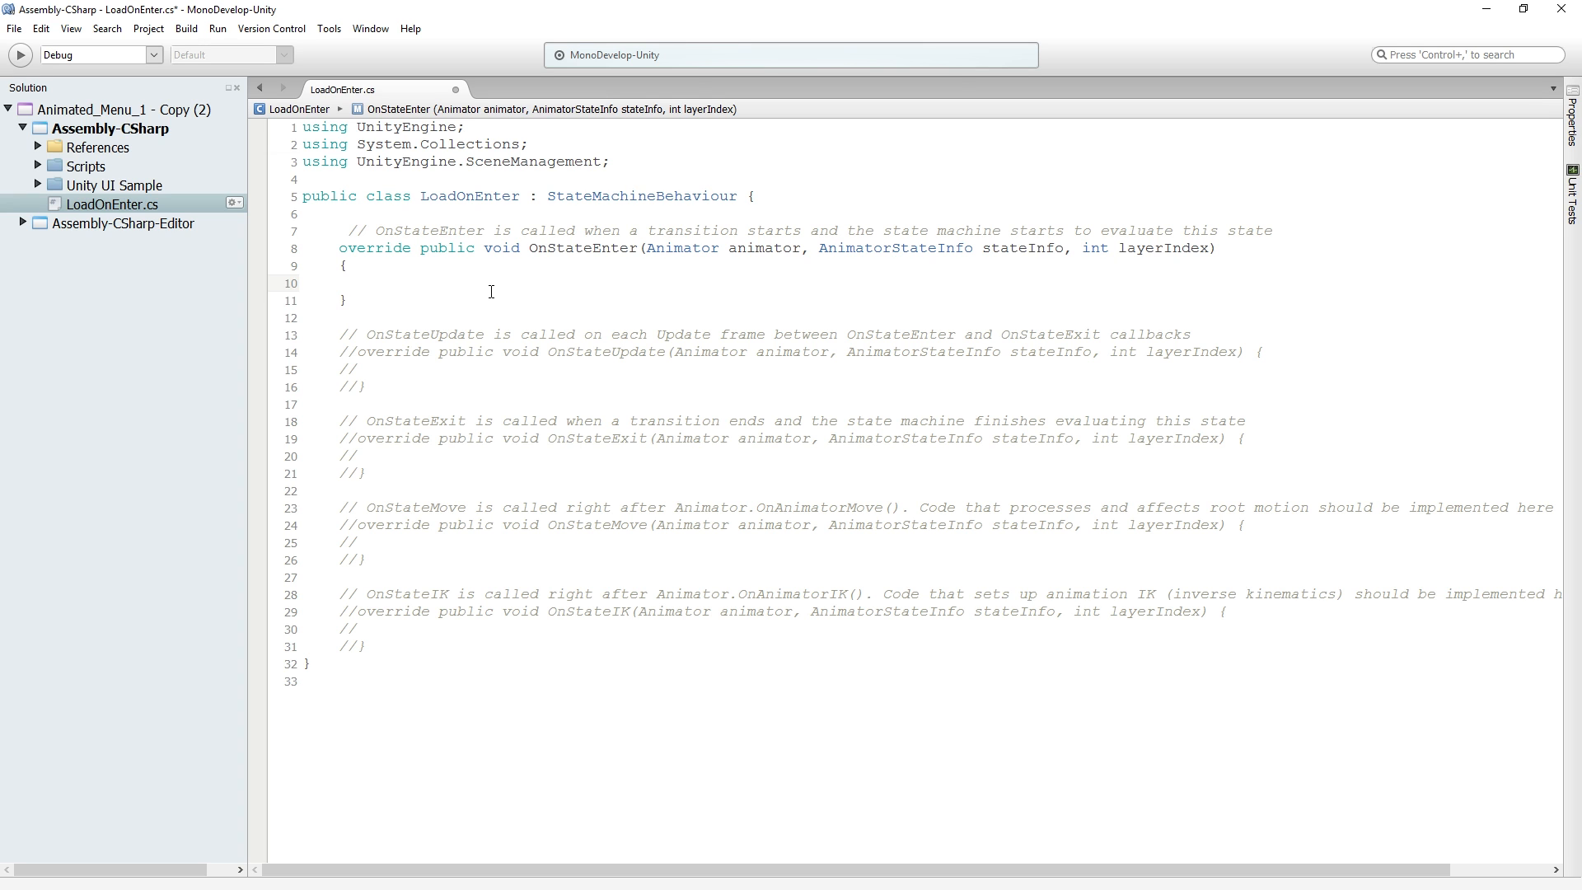
{"action": "type", "text": "Scen"}
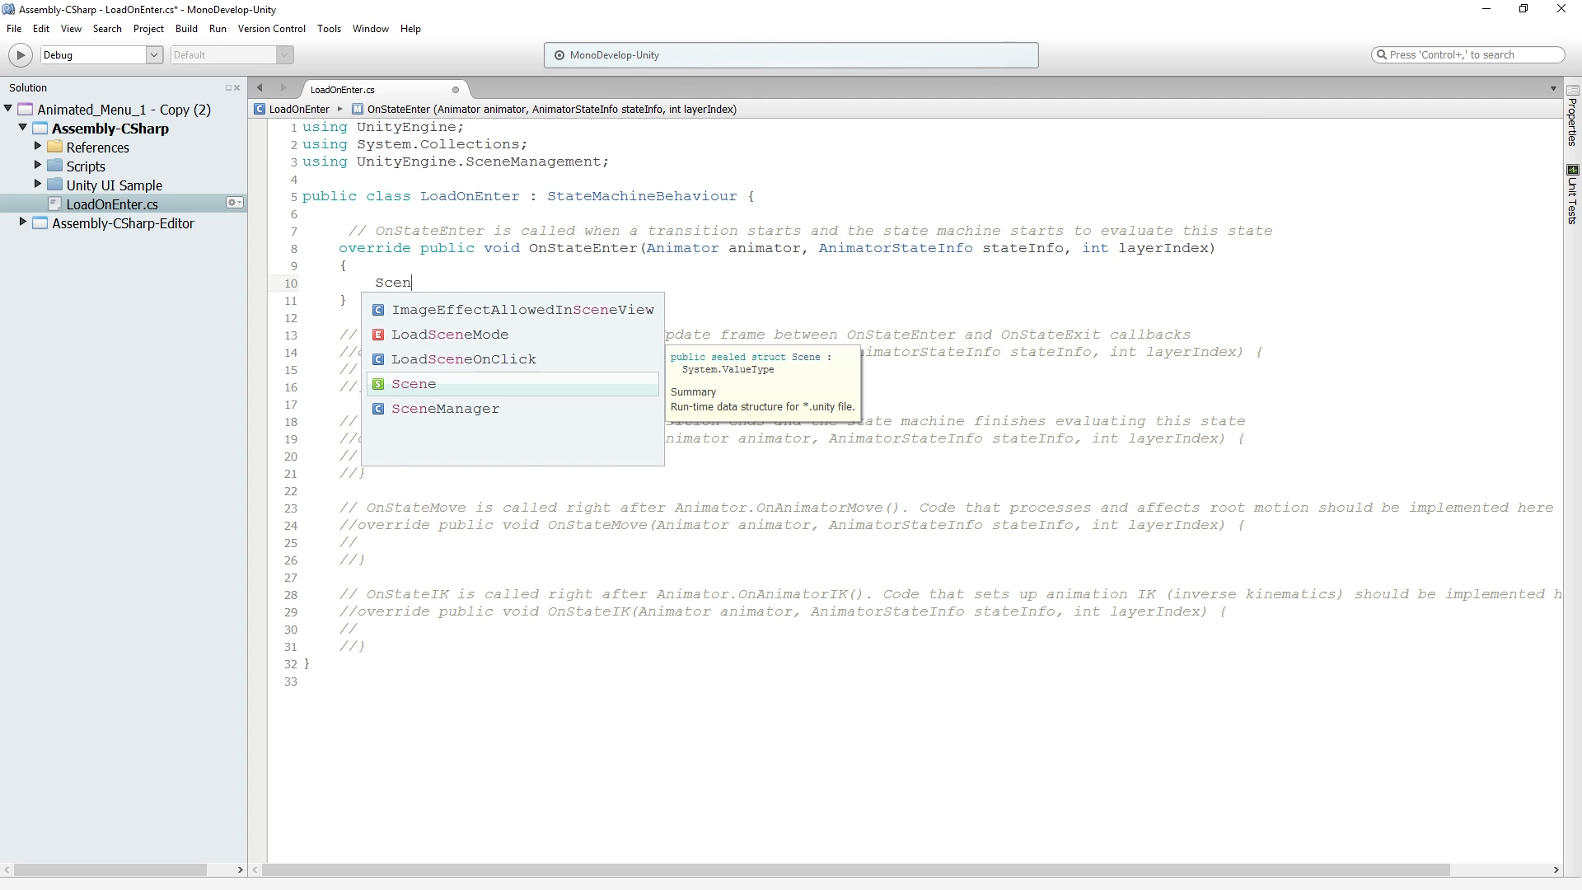
{"action": "type", "text": "eManager.Load"}
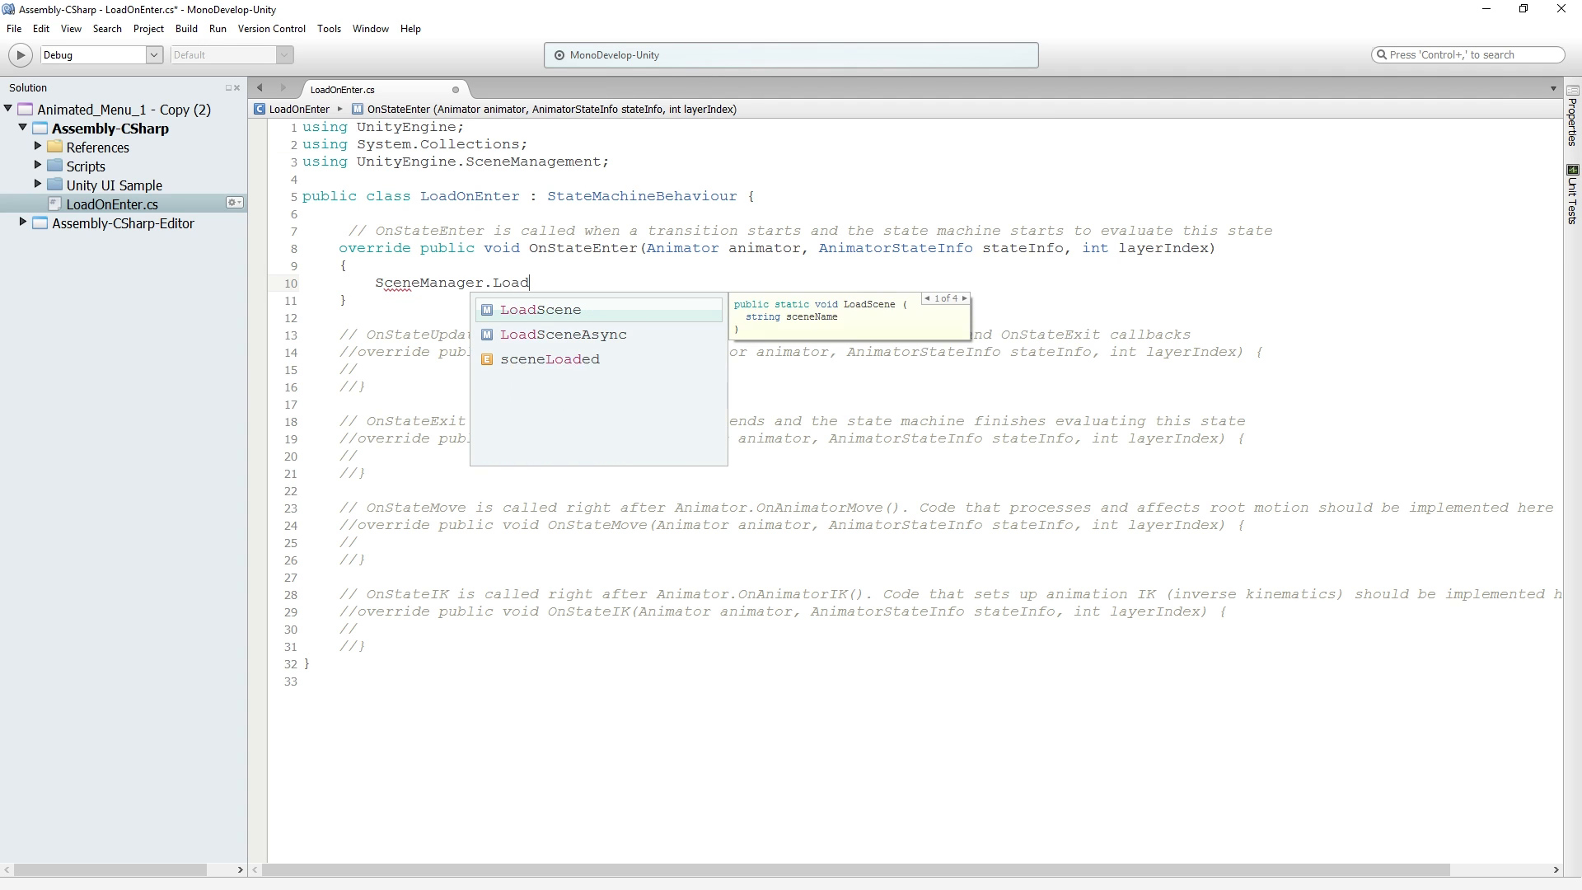
{"action": "type", "text": "Scene (1);"}
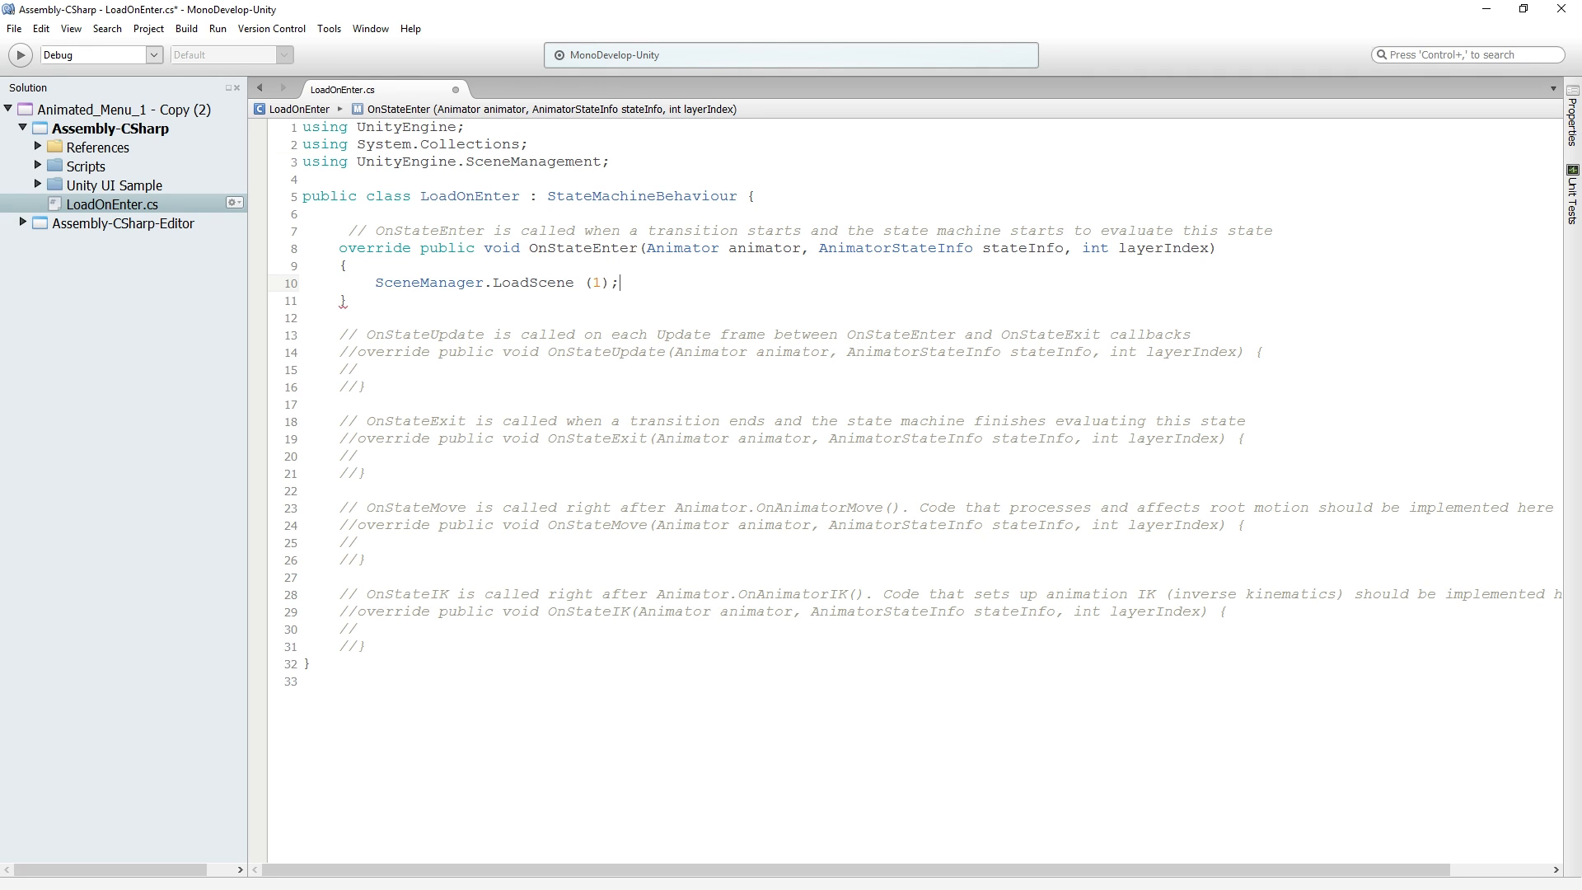
Switch to Unity and open the Build Settings to check the build indices of the scenes
{"action": "key", "text": "alt+Tab"}
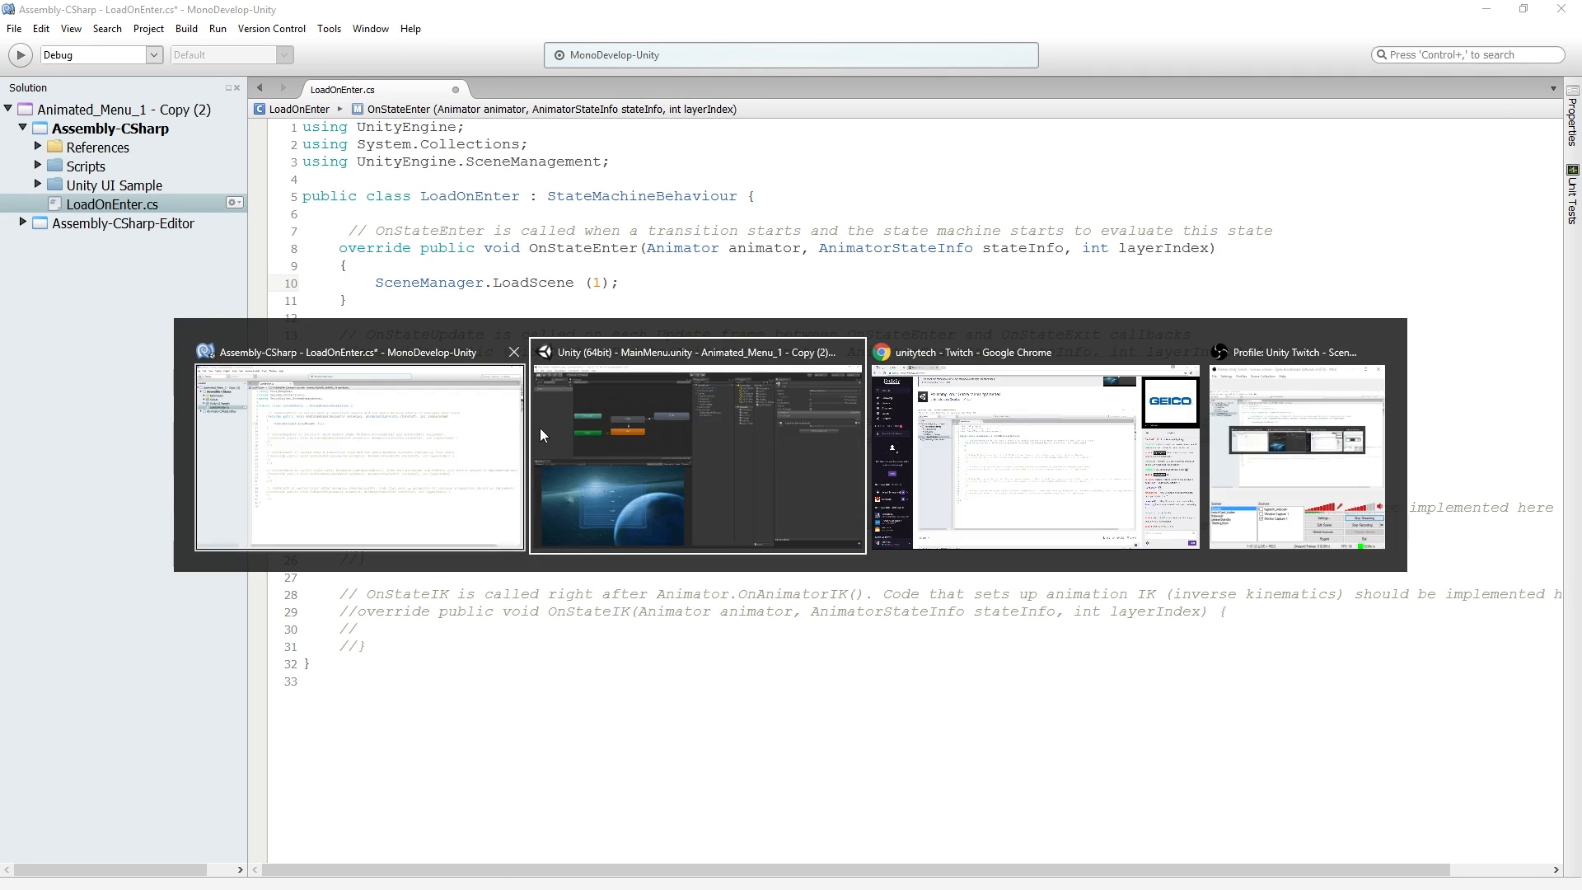
{"action": "left_click", "coordinate": [13, 27]}
{"action": "left_click", "coordinate": [62, 190]}
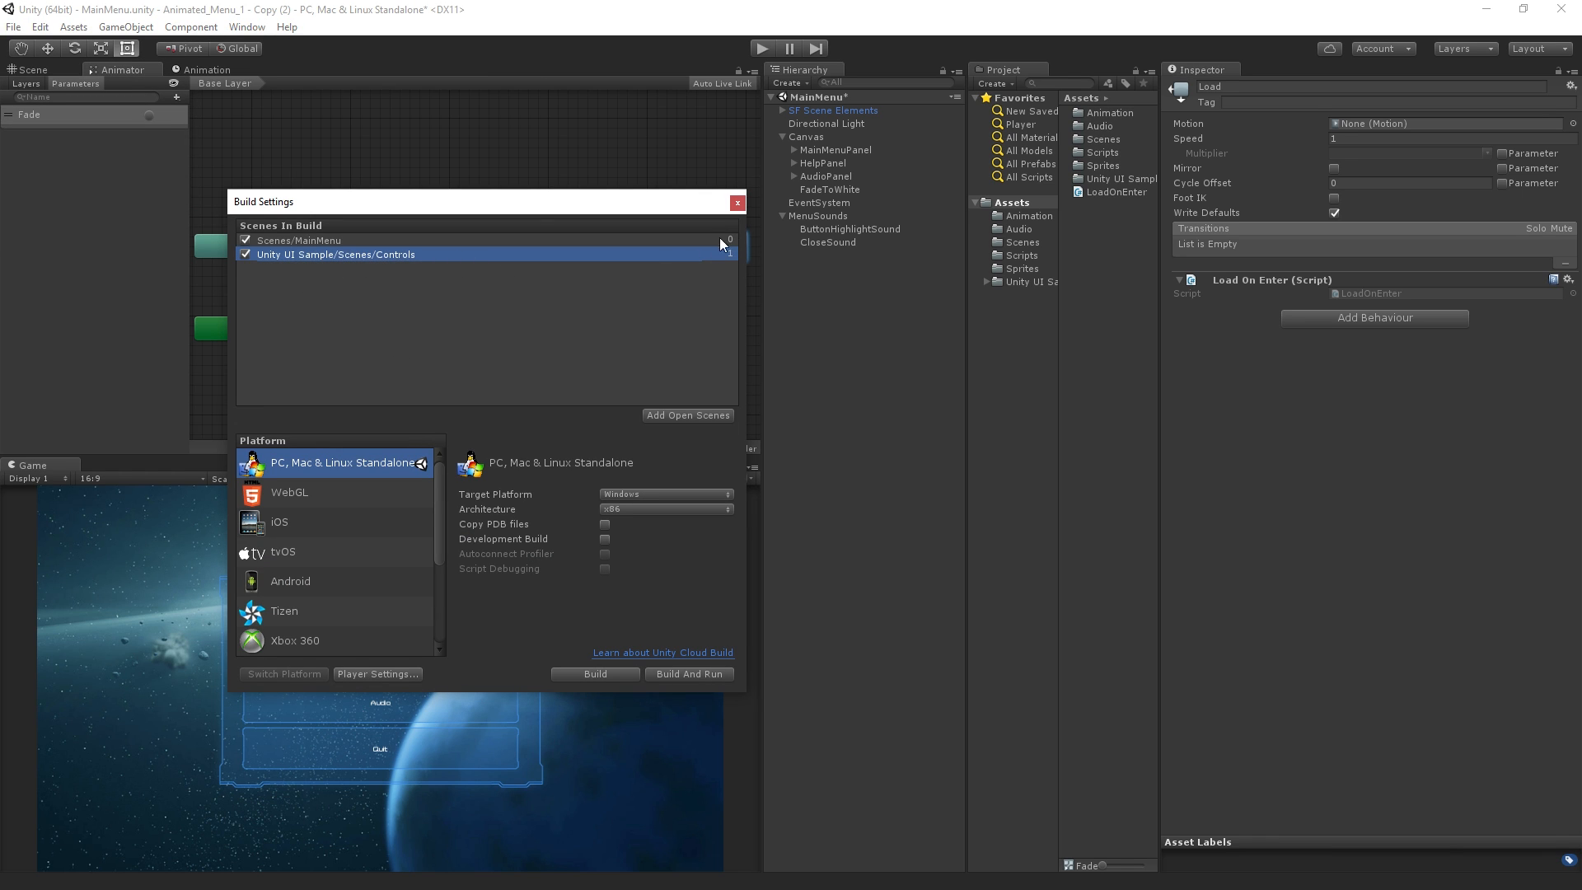
Close the Build Settings, switch to MonoDevelop to save the LoadOnEnter script, and return to Unity
{"action": "left_click", "coordinate": [13, 26]}
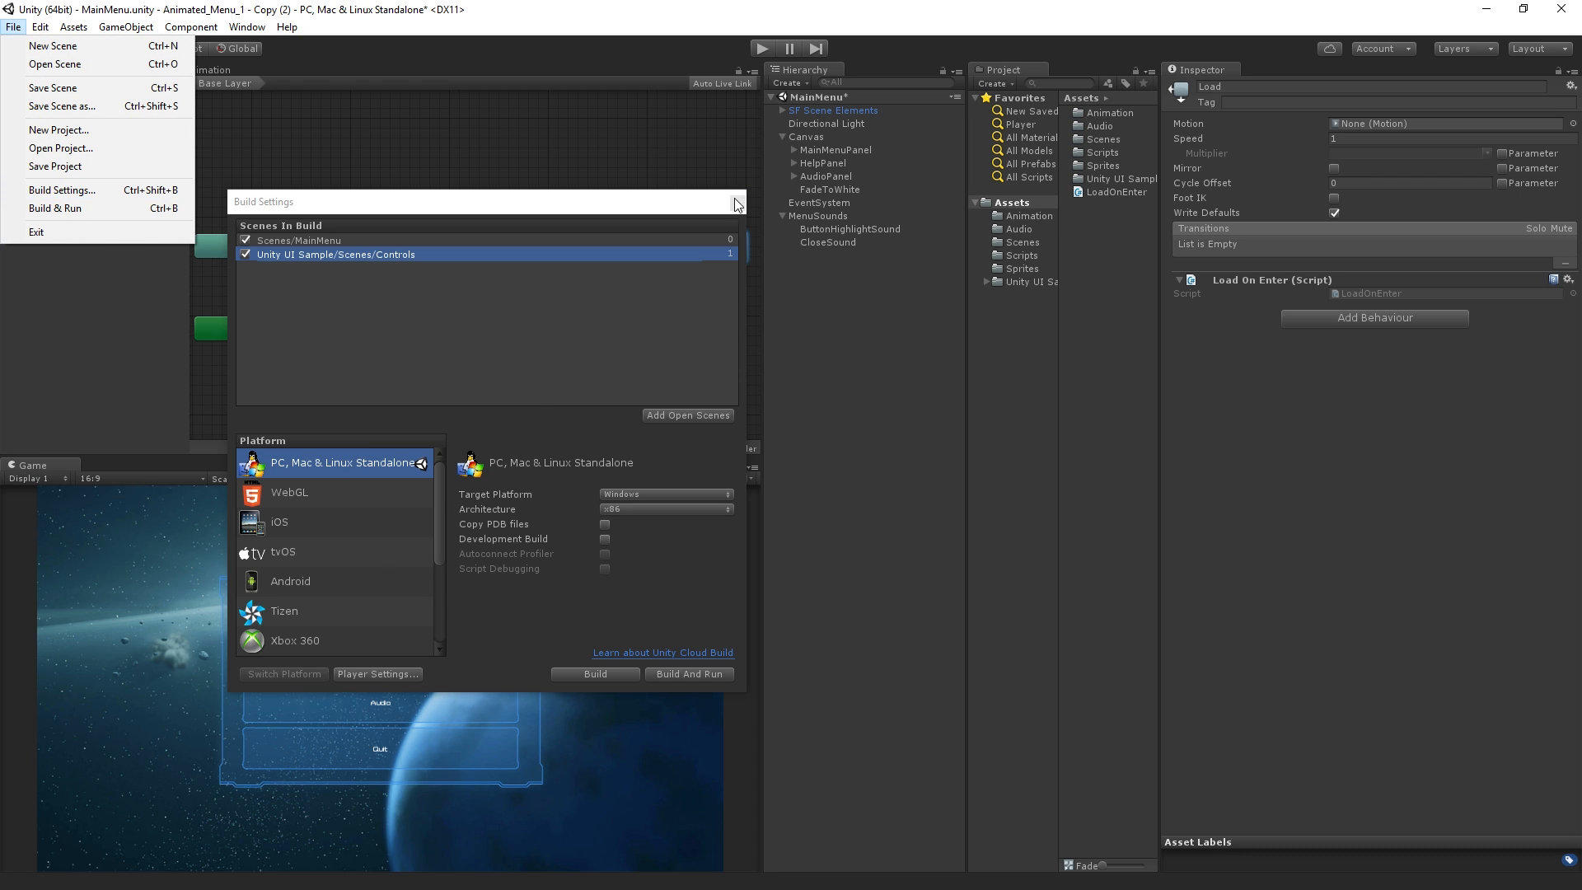
{"action": "left_click", "coordinate": [736, 205]}
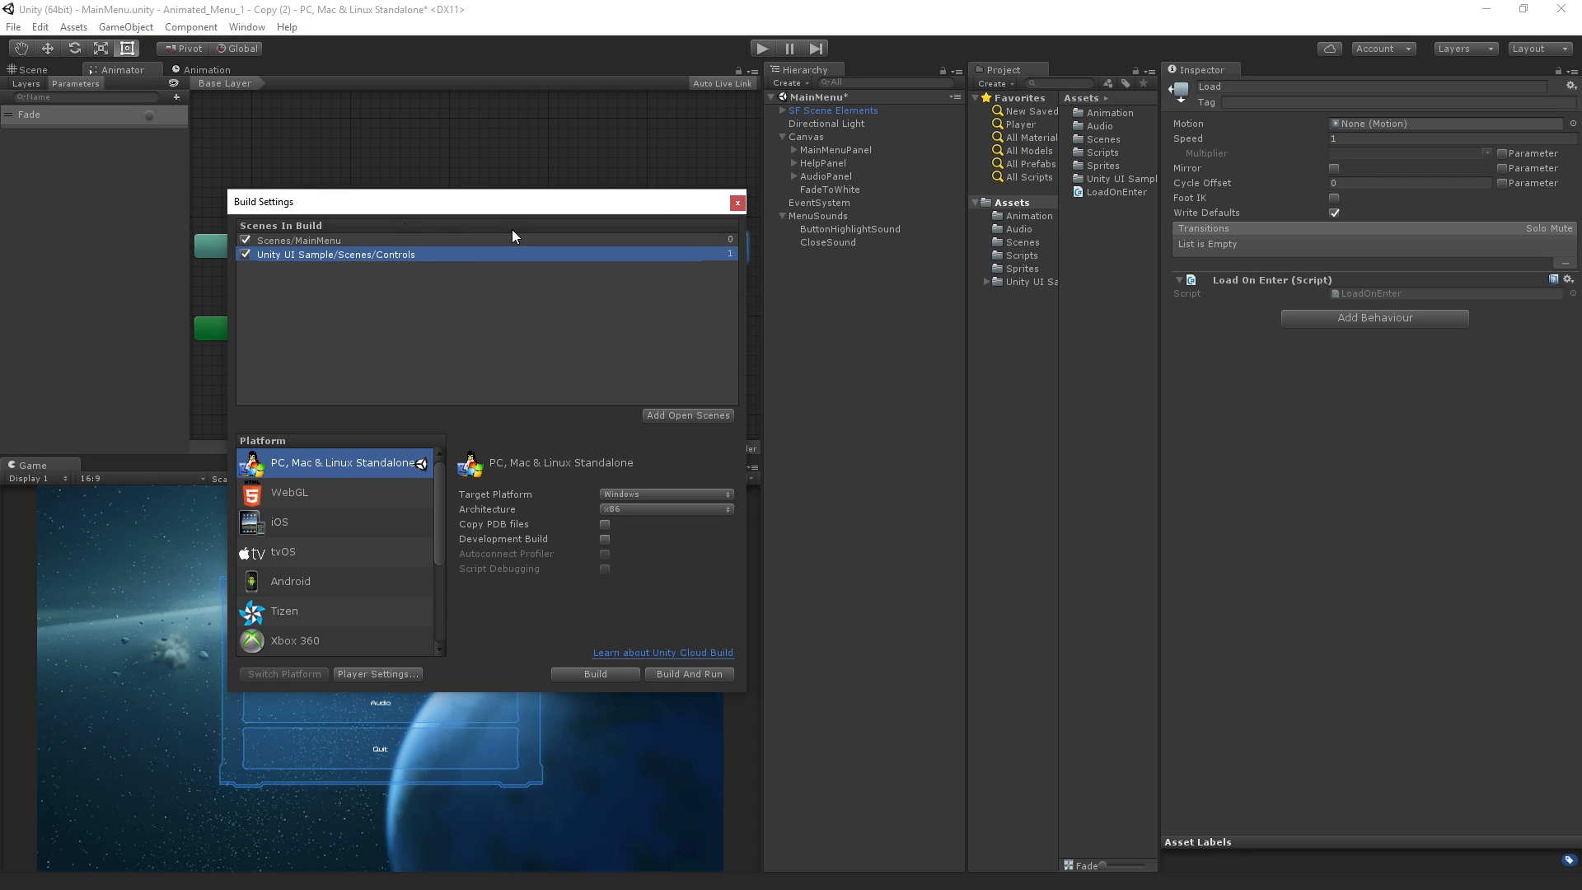
{"action": "left_click", "coordinate": [740, 208]}
{"action": "key", "text": "alt+Tab"}
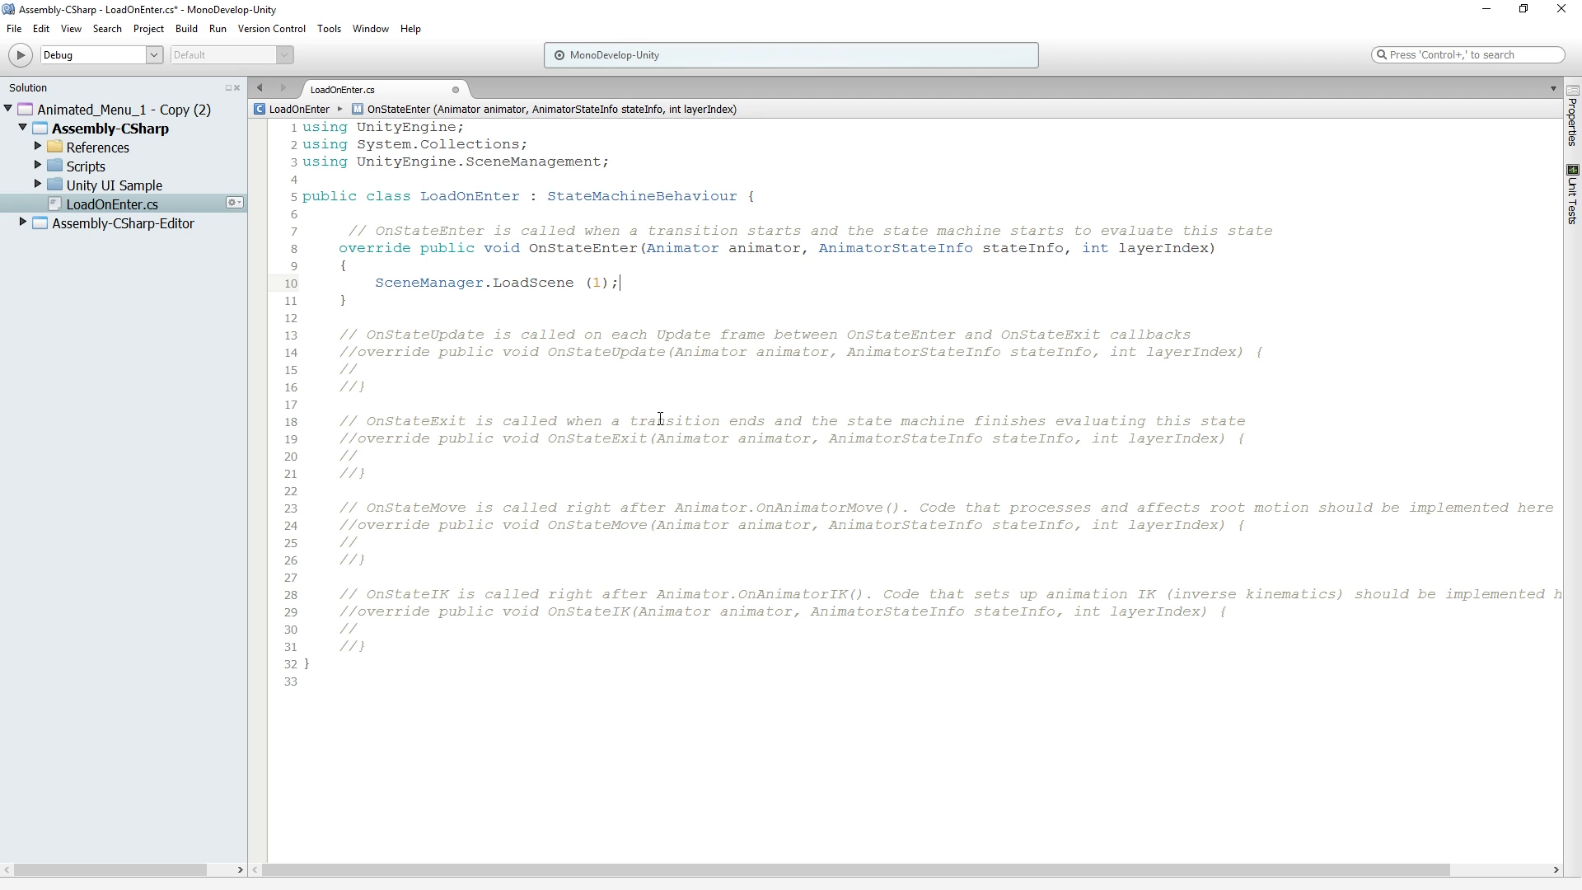
{"action": "left_click", "coordinate": [535, 309]}
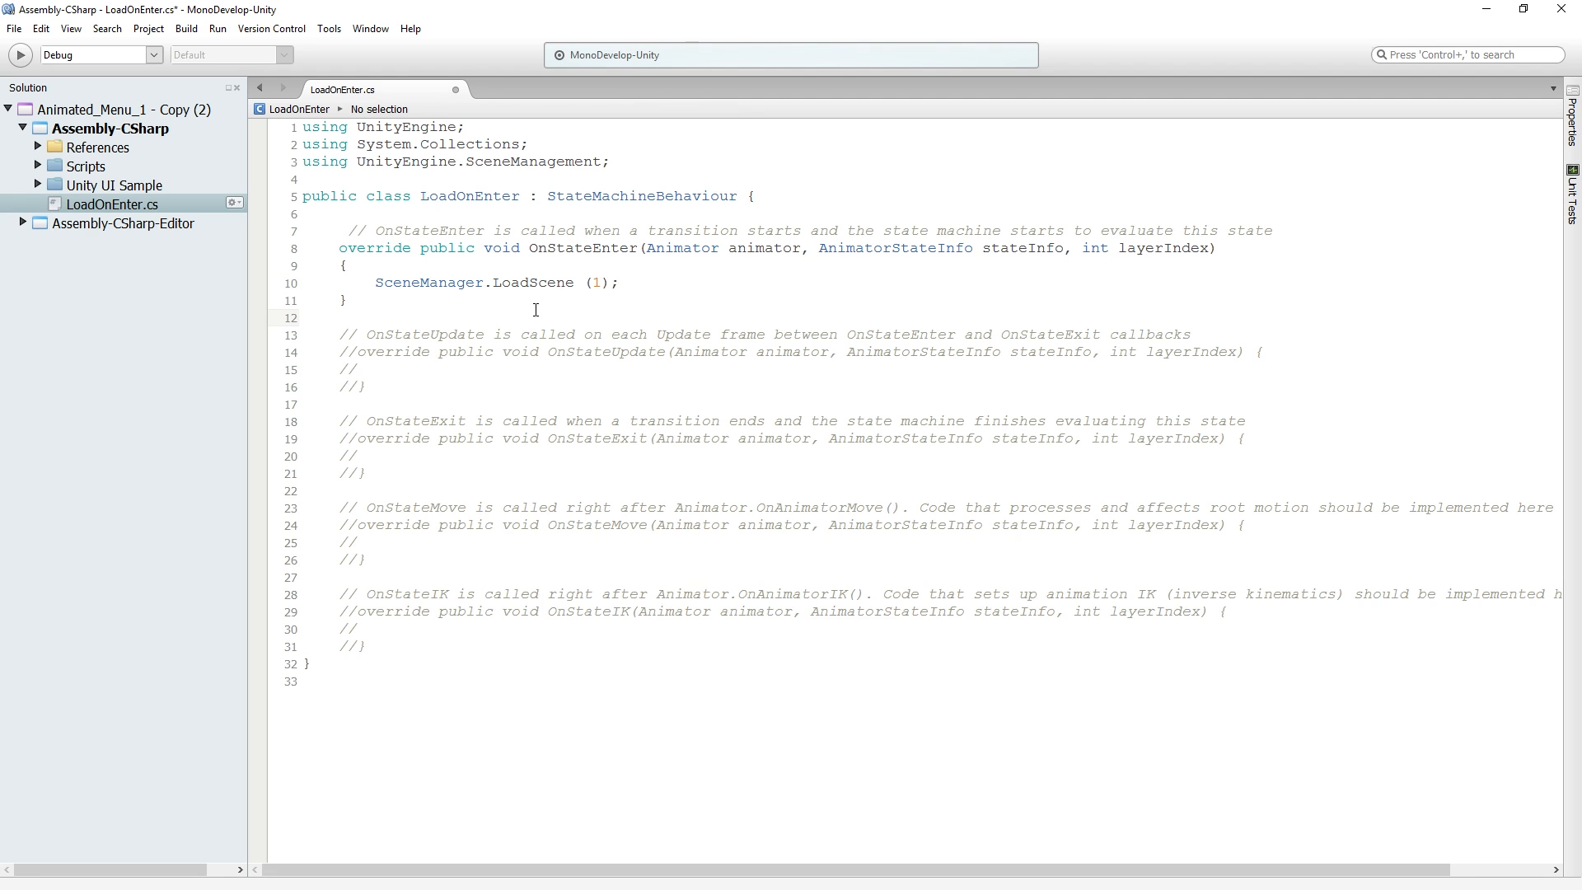
{"action": "left_click", "coordinate": [1508, 135]}
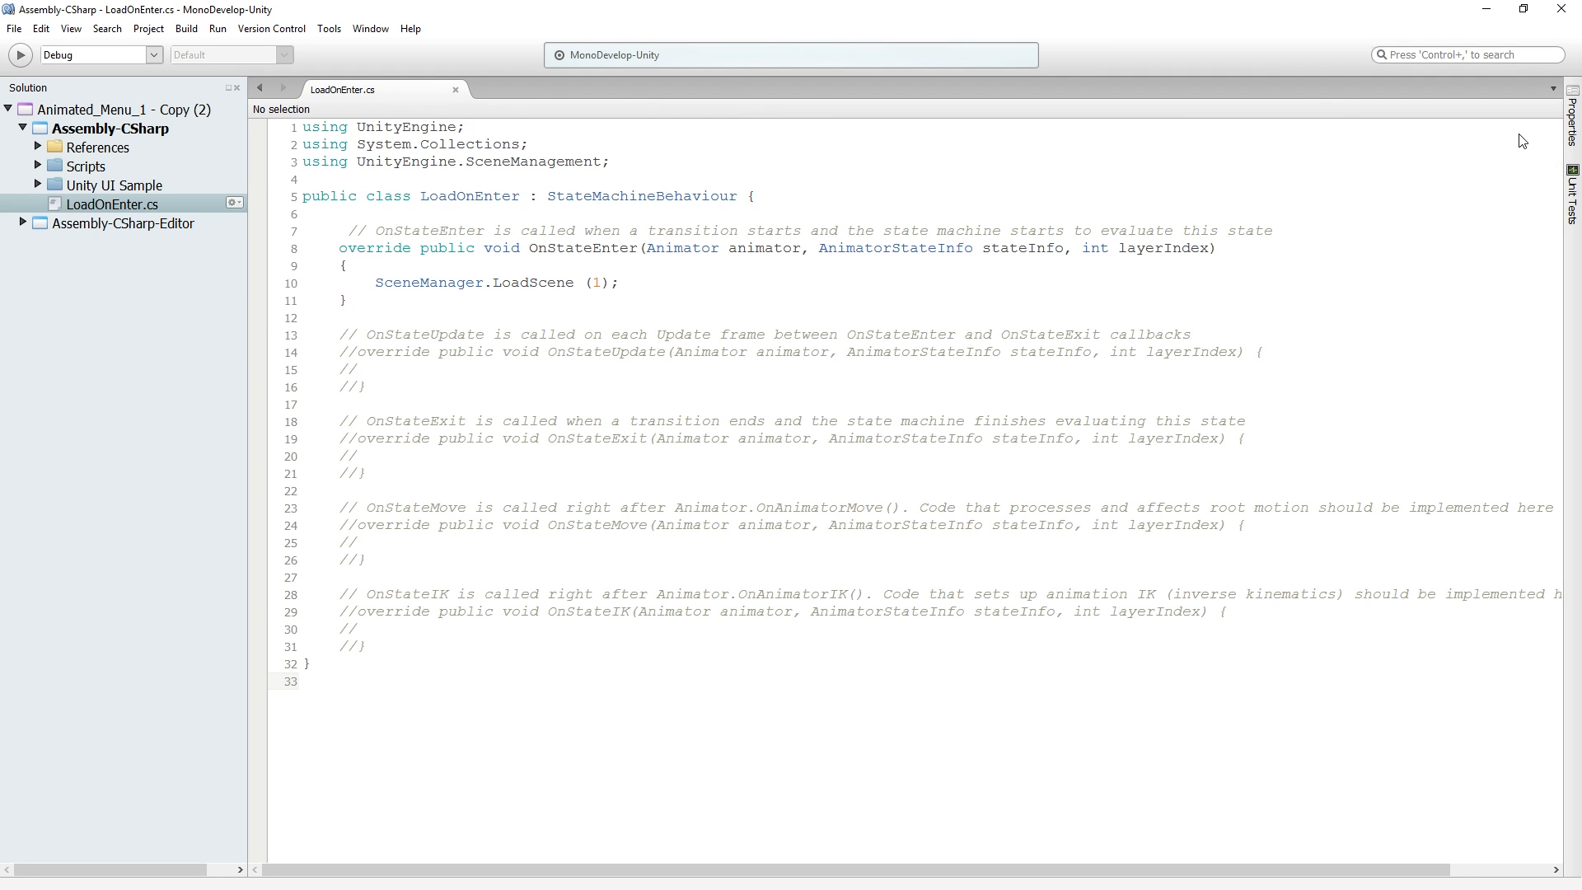
{"action": "key", "text": "alt+Tab"}
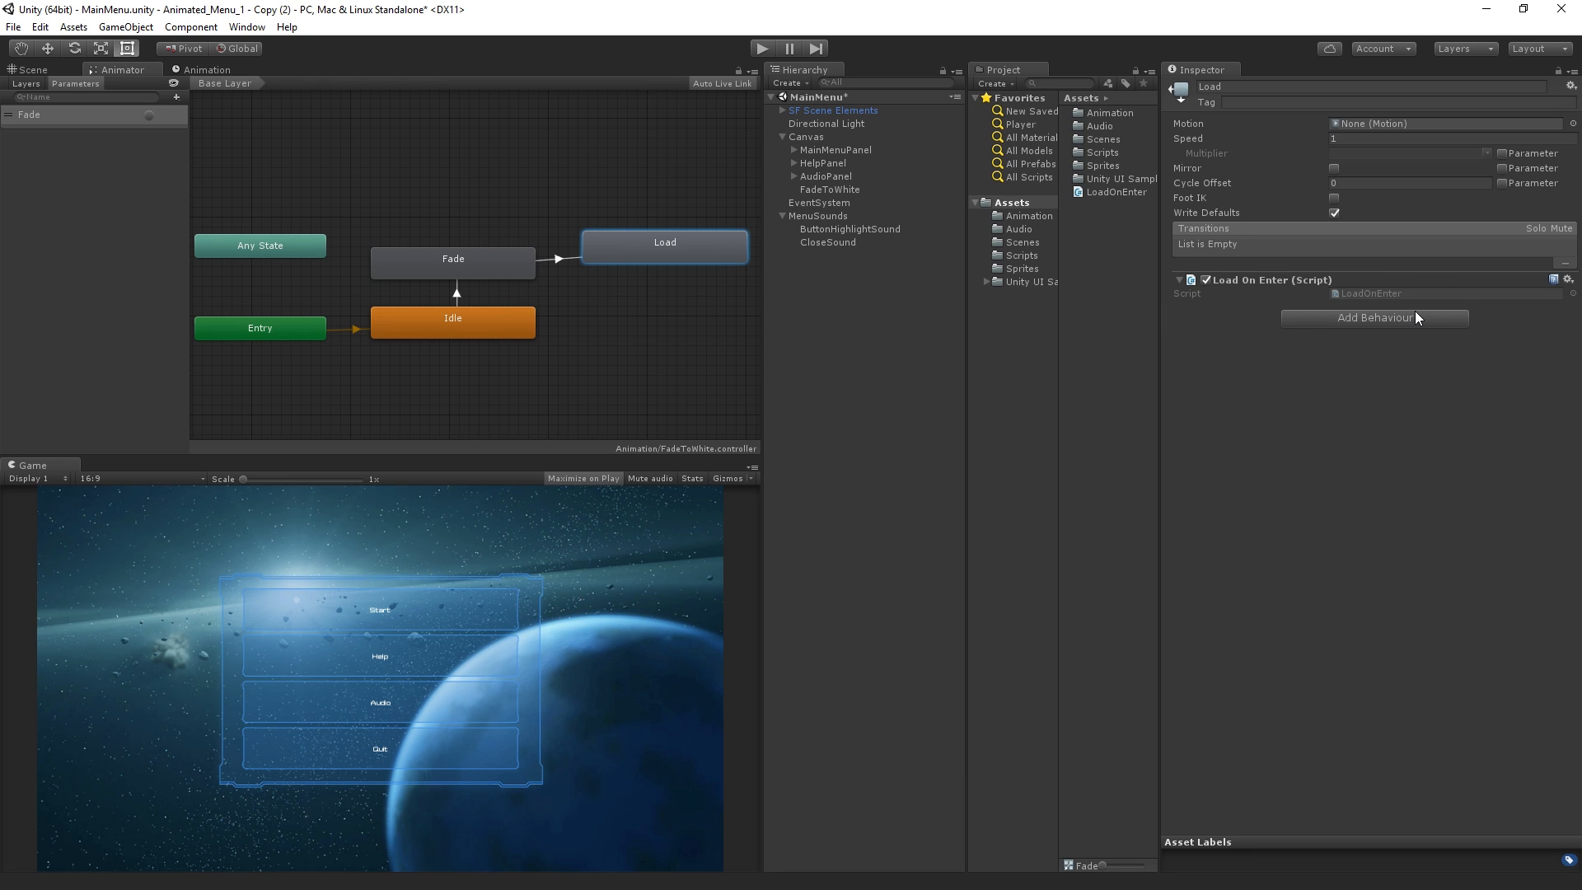
Open the LoadOnEnter script from the Load state's behaviour and review its OnStateEnter method before returning to Unity
{"action": "double_click", "coordinate": [1399, 297]}
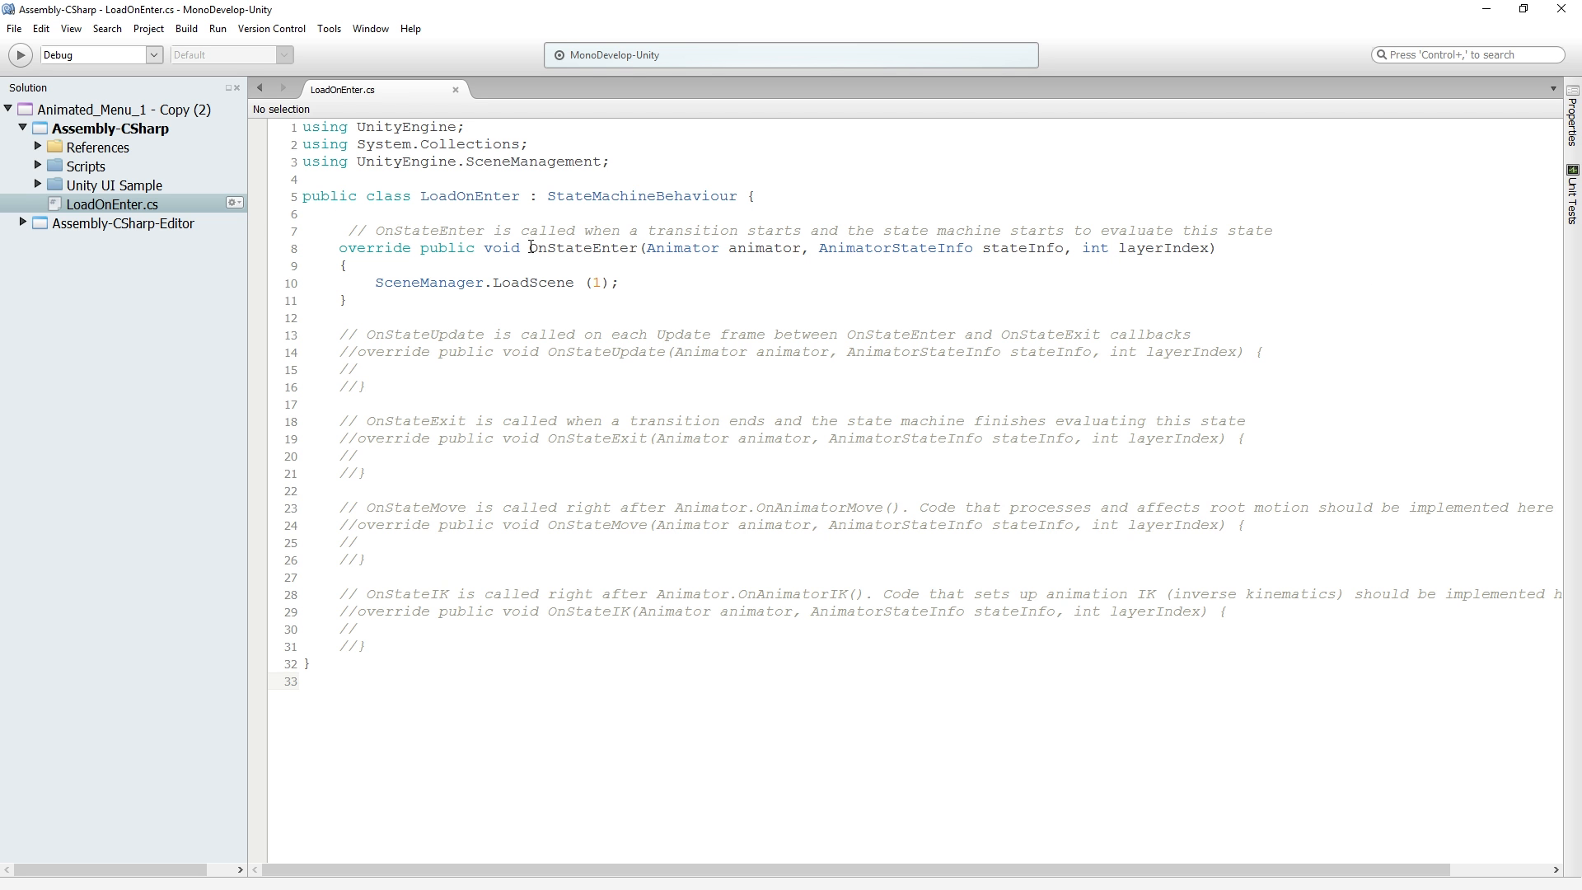
{"action": "left_click_drag", "start_coordinate": [306, 318], "coordinate": [305, 231]}
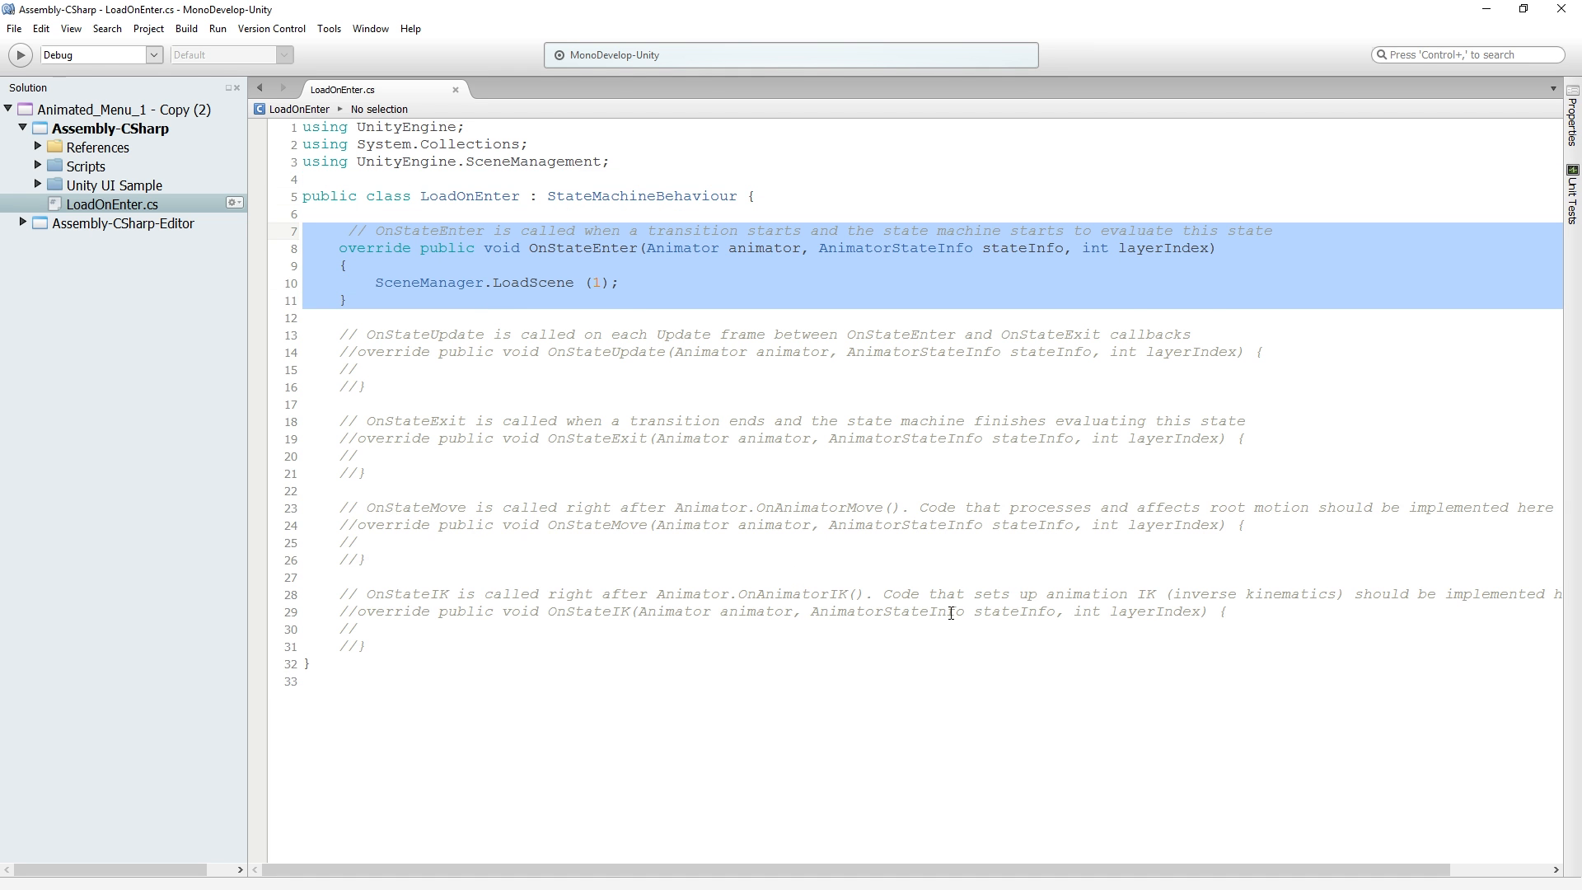
{"action": "key", "text": "alt+Tab"}
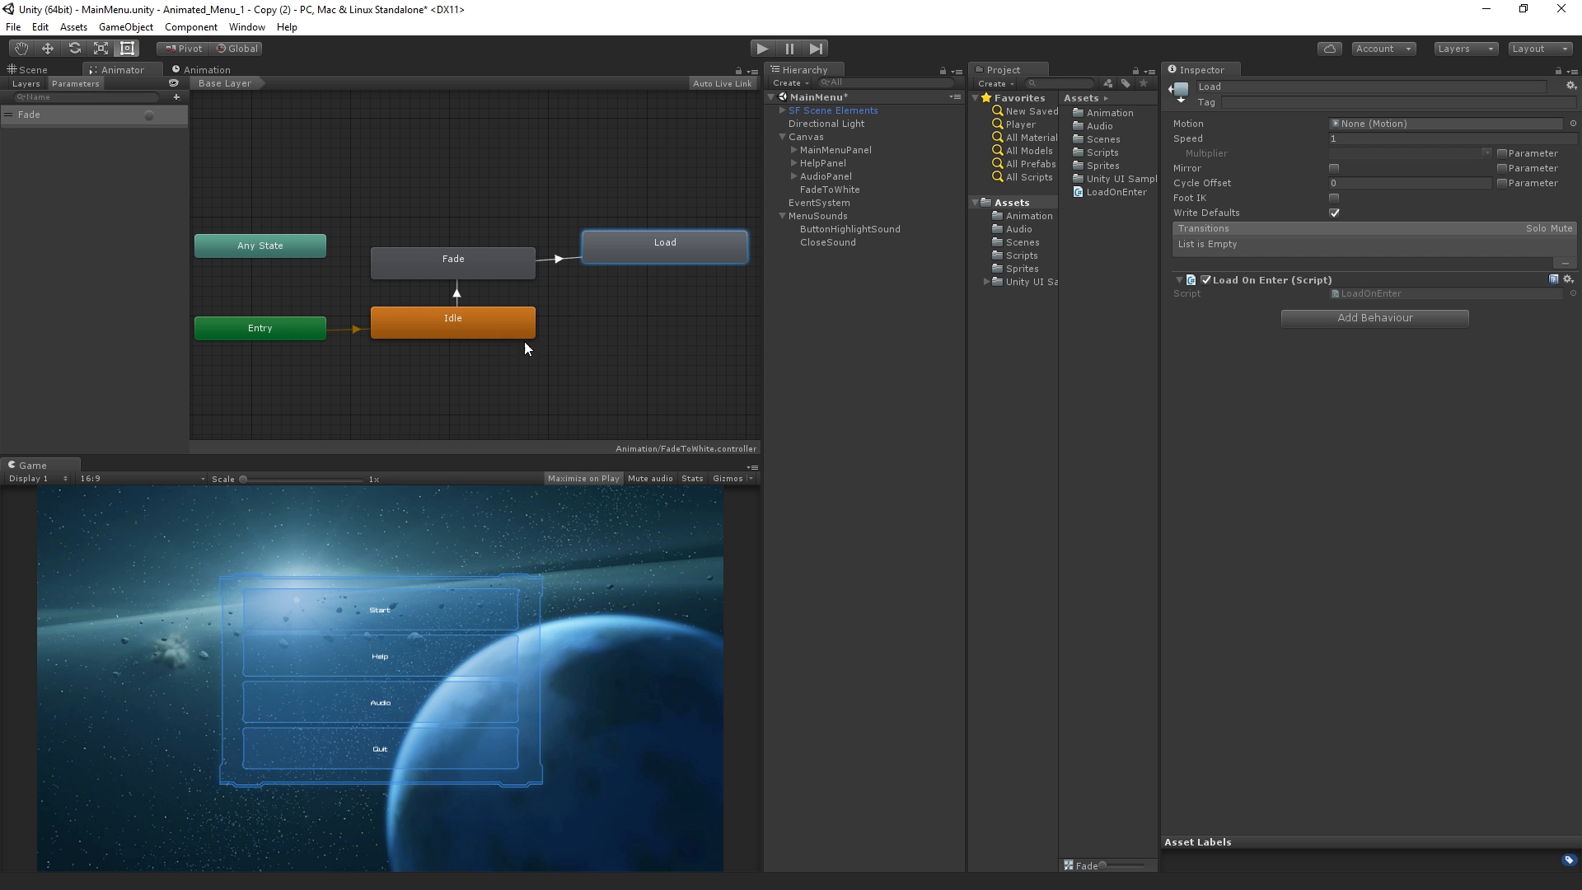
Remove the Load Scene On Click script component from the StartButton in MainMenuPanel
{"action": "left_click", "coordinate": [907, 334]}
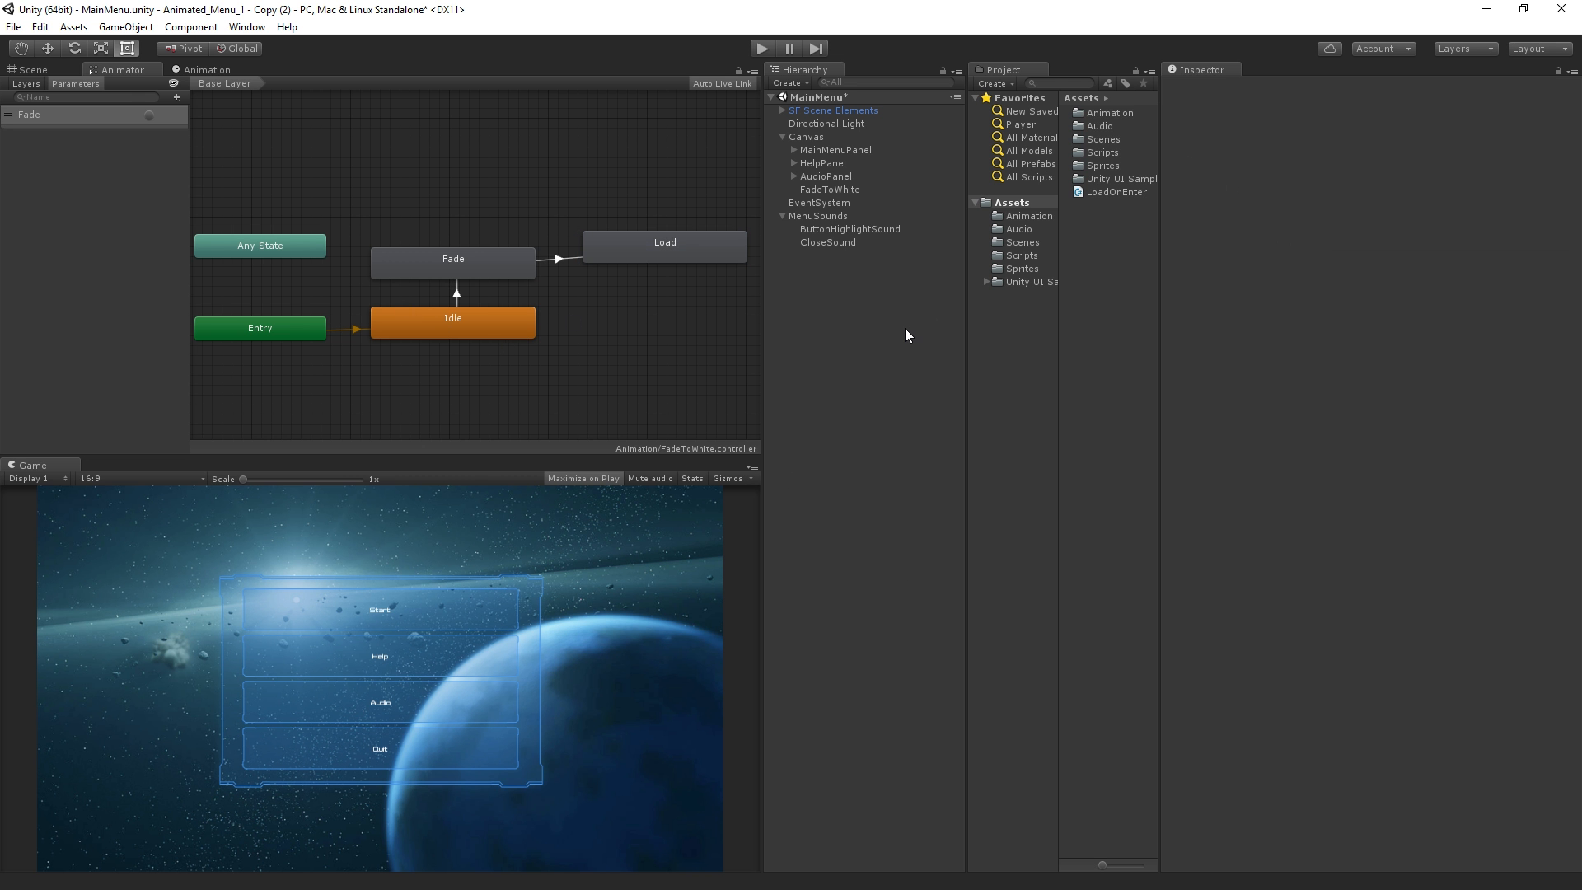
{"action": "left_click", "coordinate": [794, 150]}
{"action": "left_click", "coordinate": [863, 161]}
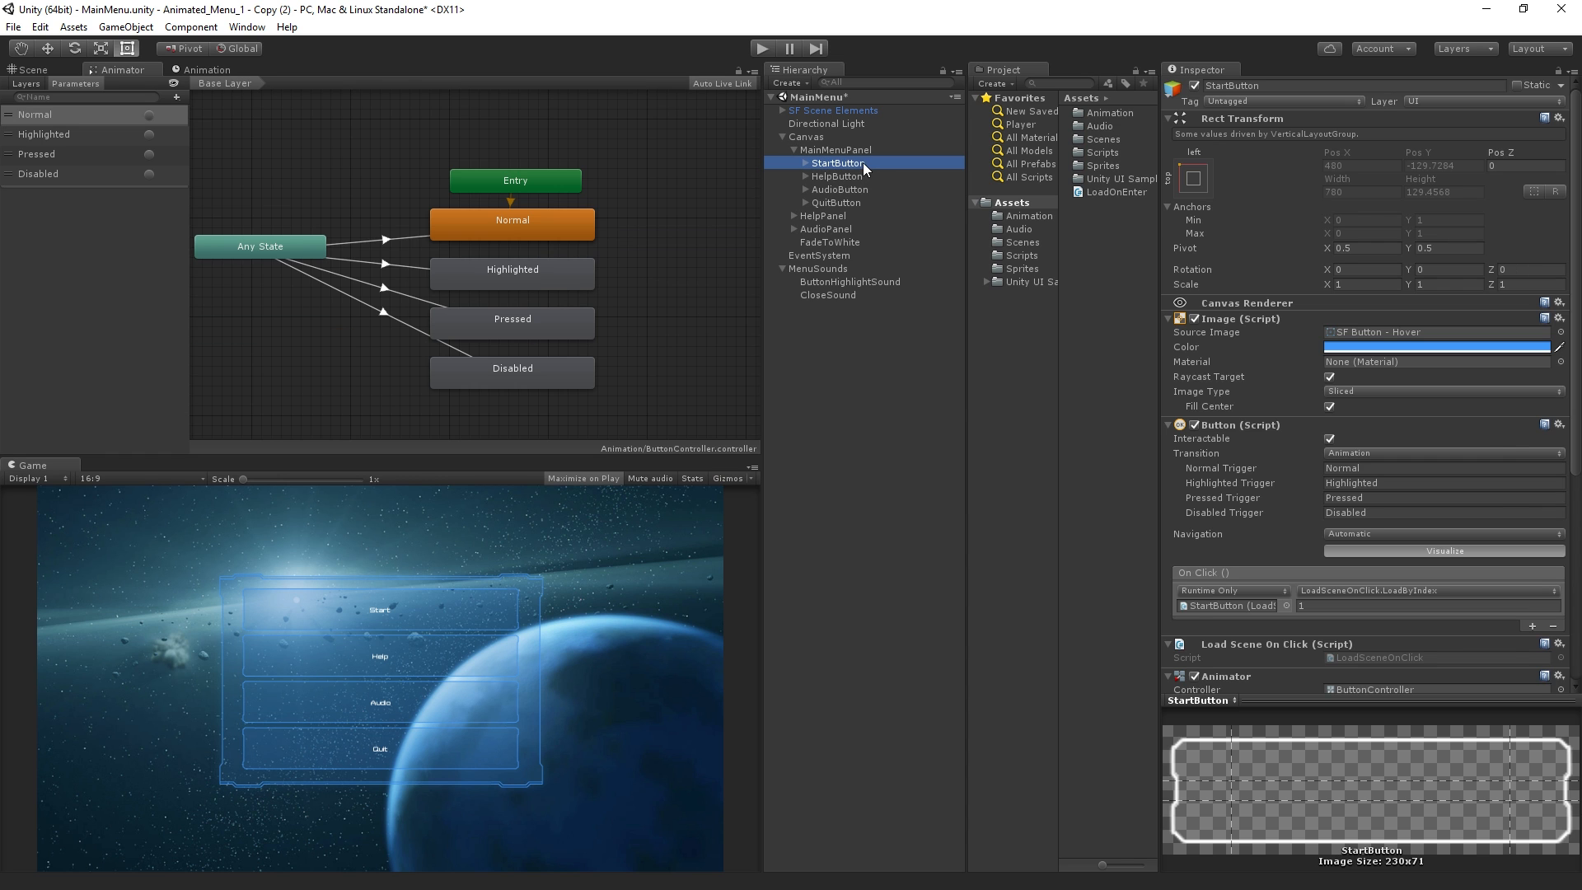
{"action": "left_click_drag", "start_coordinate": [1570, 345], "coordinate": [1563, 614]}
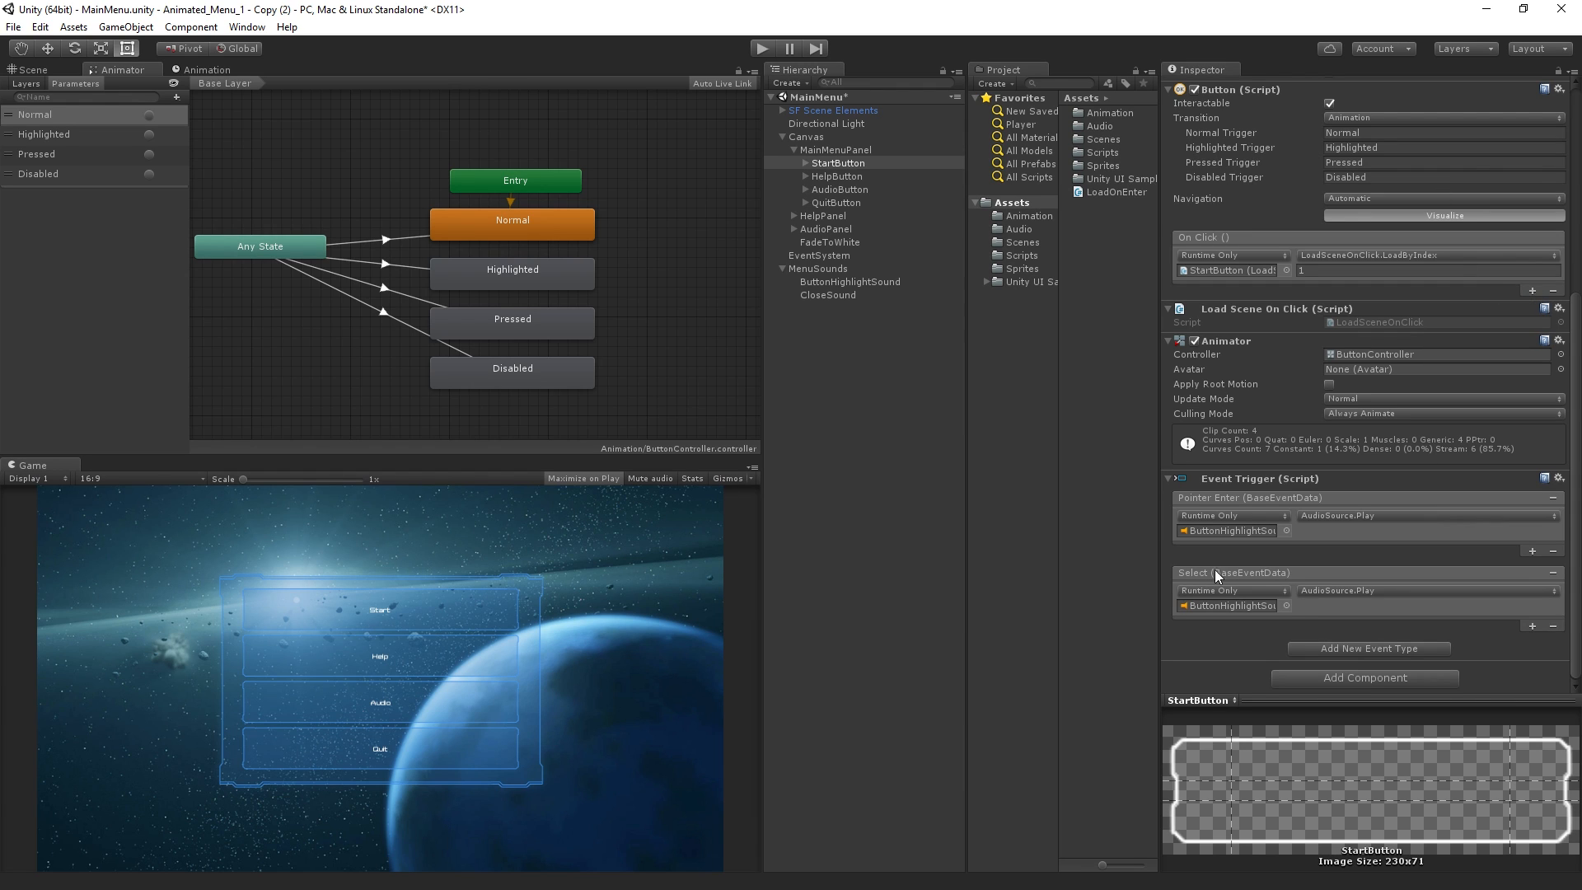
{"action": "scroll", "coordinate": [1221, 309], "scroll_direction": "up", "scroll_amount": 1}
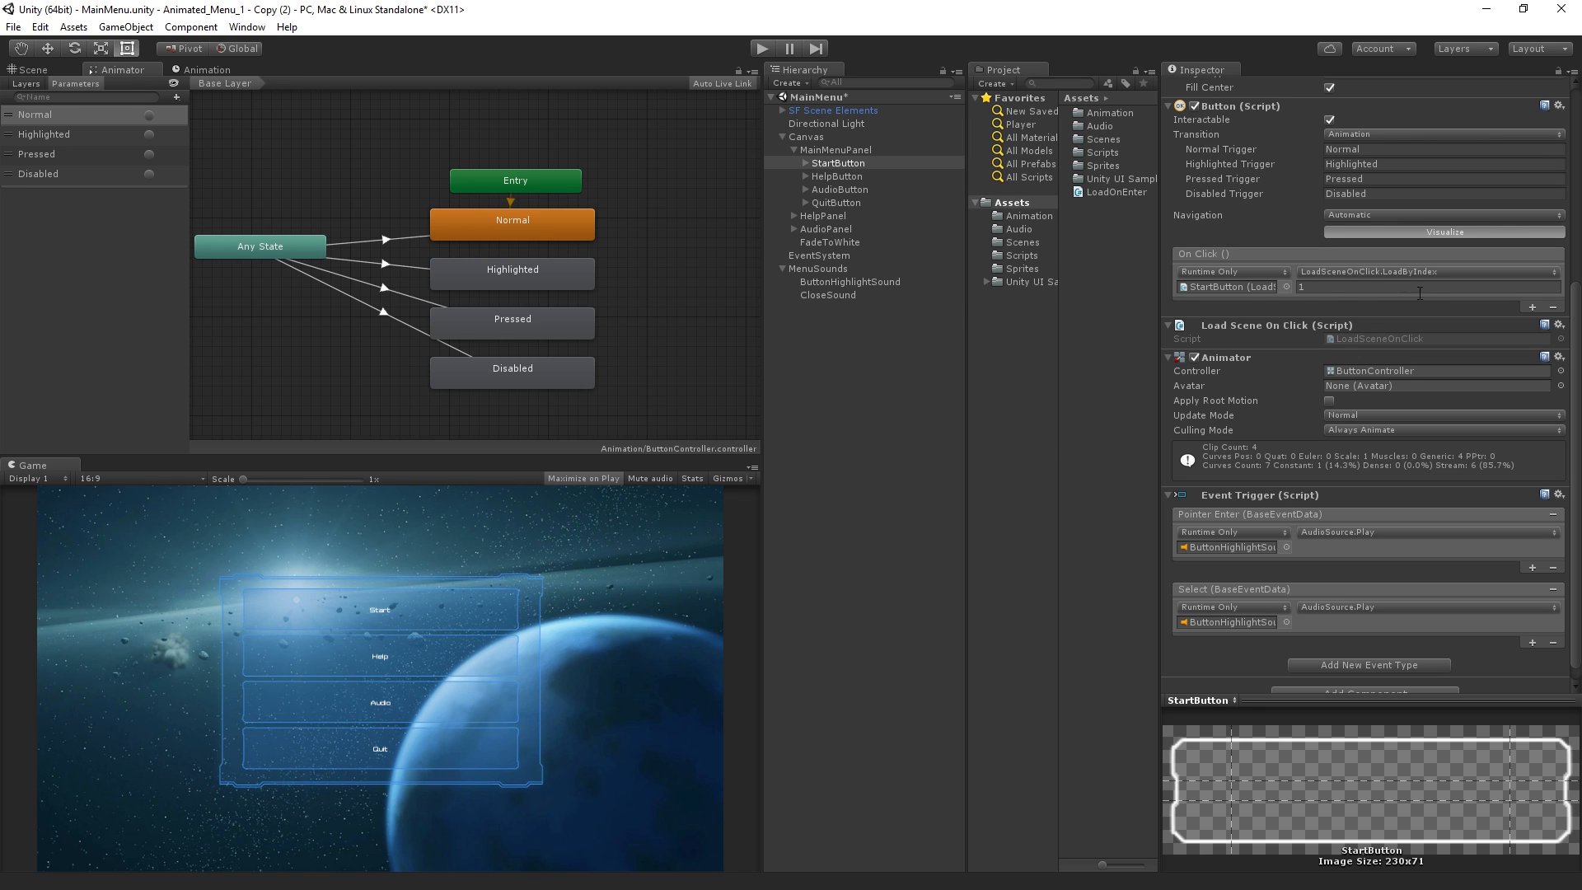
{"action": "left_click", "coordinate": [1558, 325]}
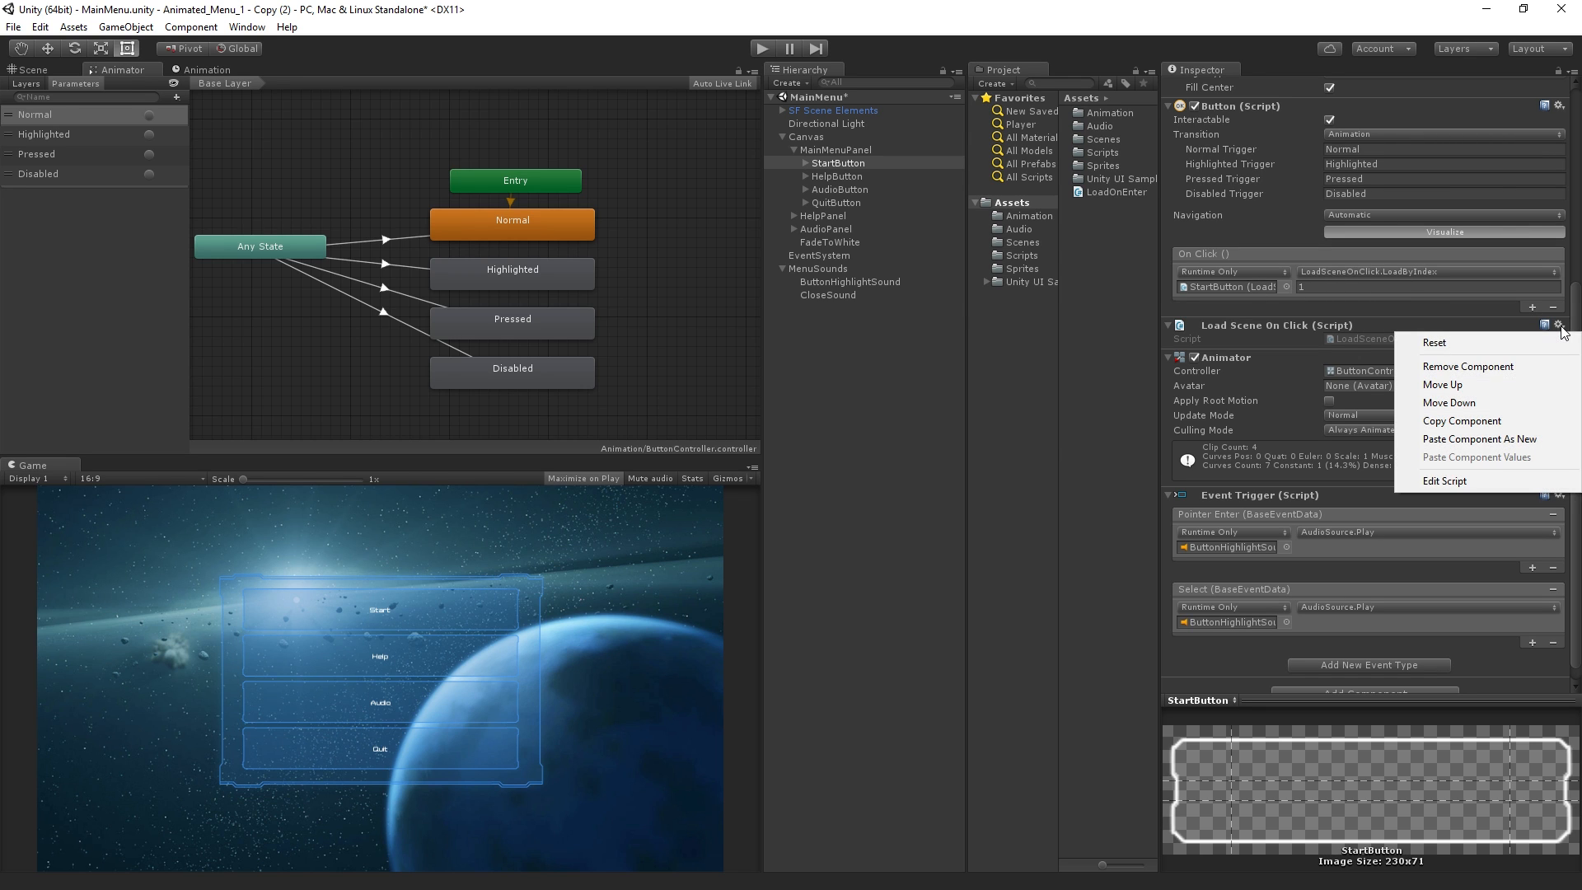
{"action": "left_click", "coordinate": [1569, 373]}
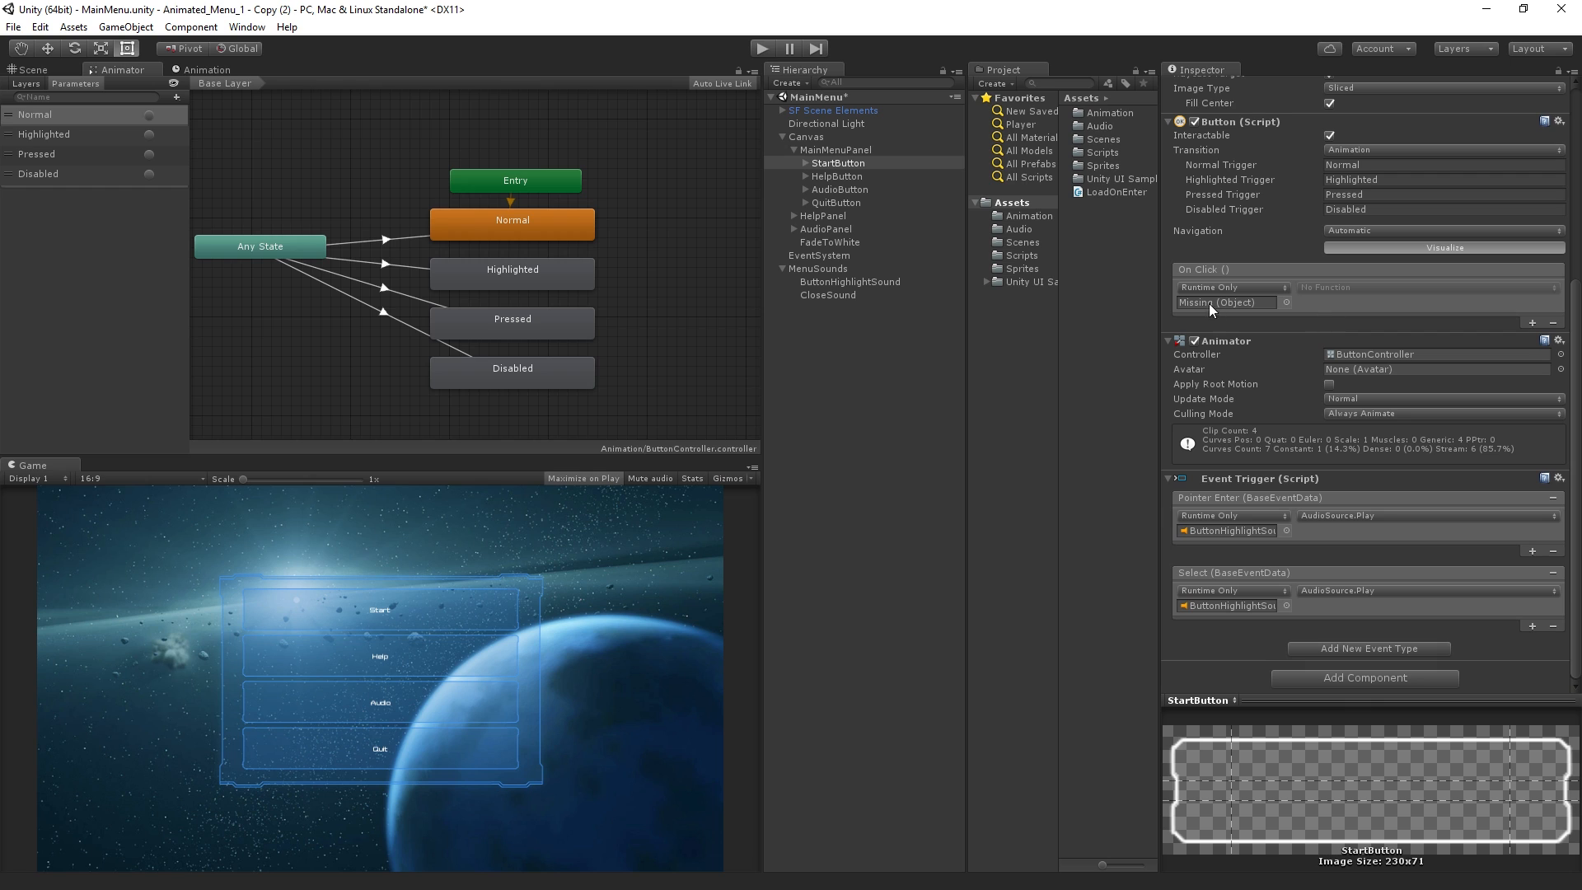
Make the StartButton's On Click event call Animator.SetTrigger on FadeToWhite with "Fade", and add a second empty event entry
{"action": "left_click_drag", "start_coordinate": [833, 248], "coordinate": [1253, 304]}
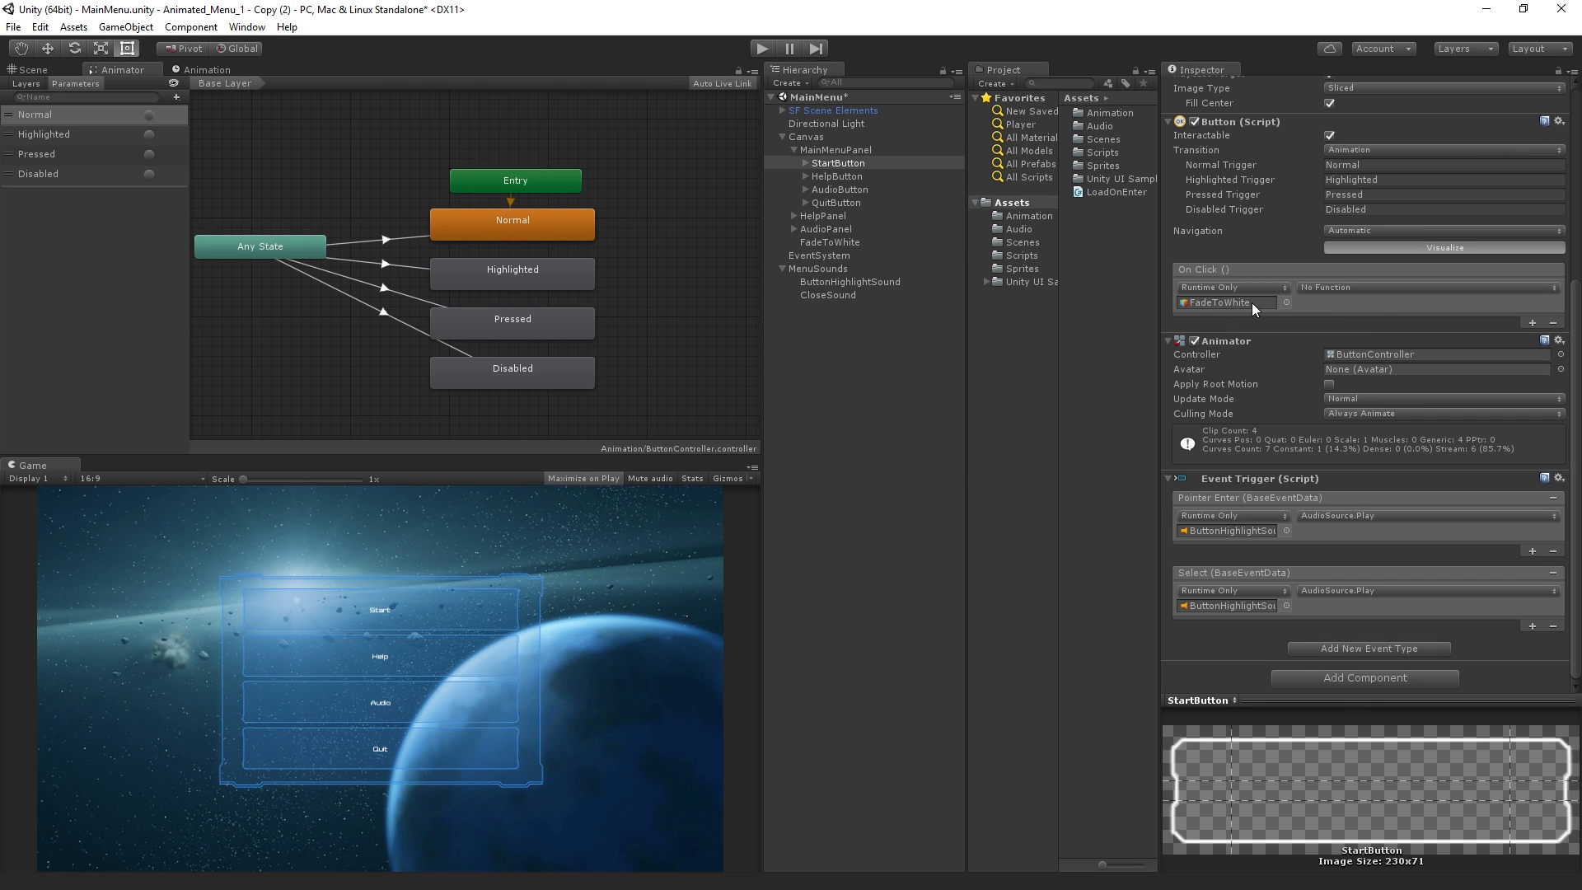
{"action": "left_click", "coordinate": [1381, 284]}
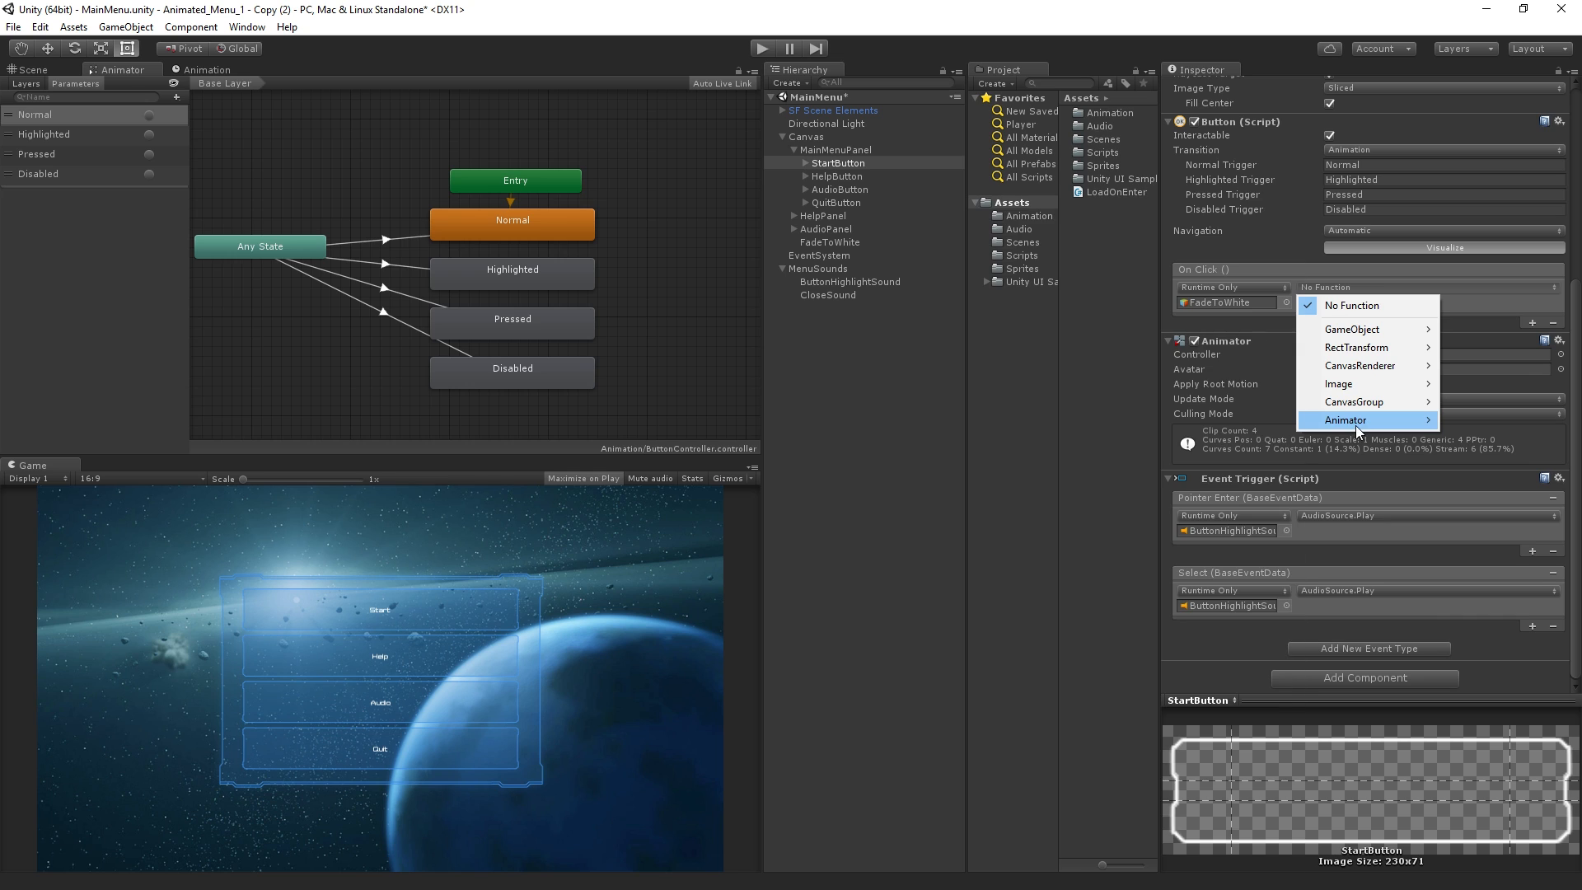
{"action": "mouse_move", "coordinate": [1357, 425]}
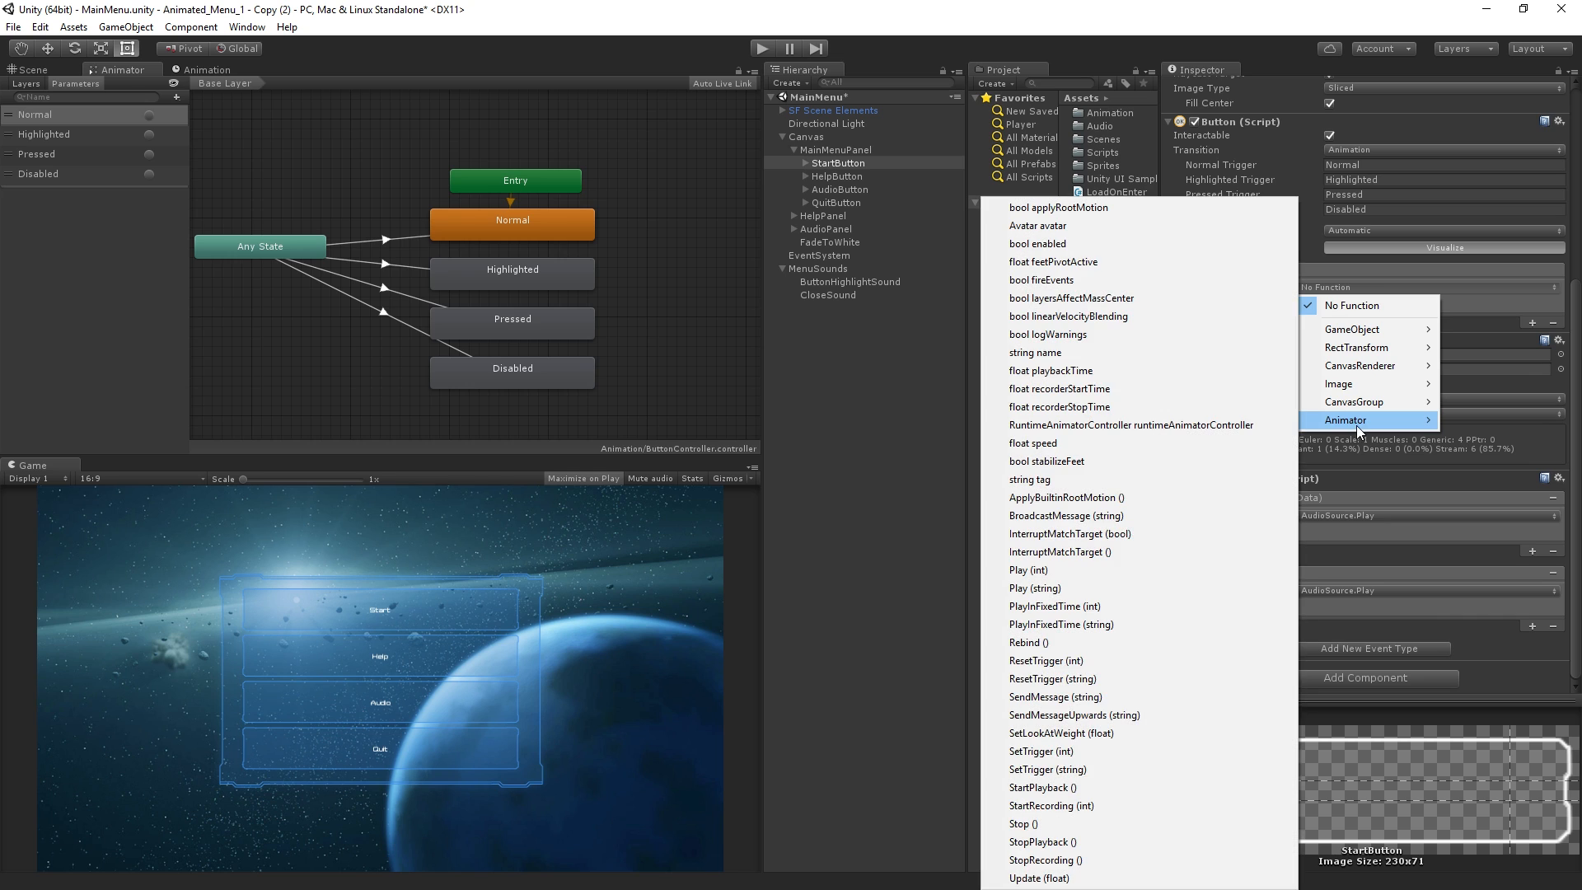
{"action": "left_click", "coordinate": [1164, 770]}
{"action": "left_click", "coordinate": [1356, 302]}
{"action": "type", "text": "Fade"}
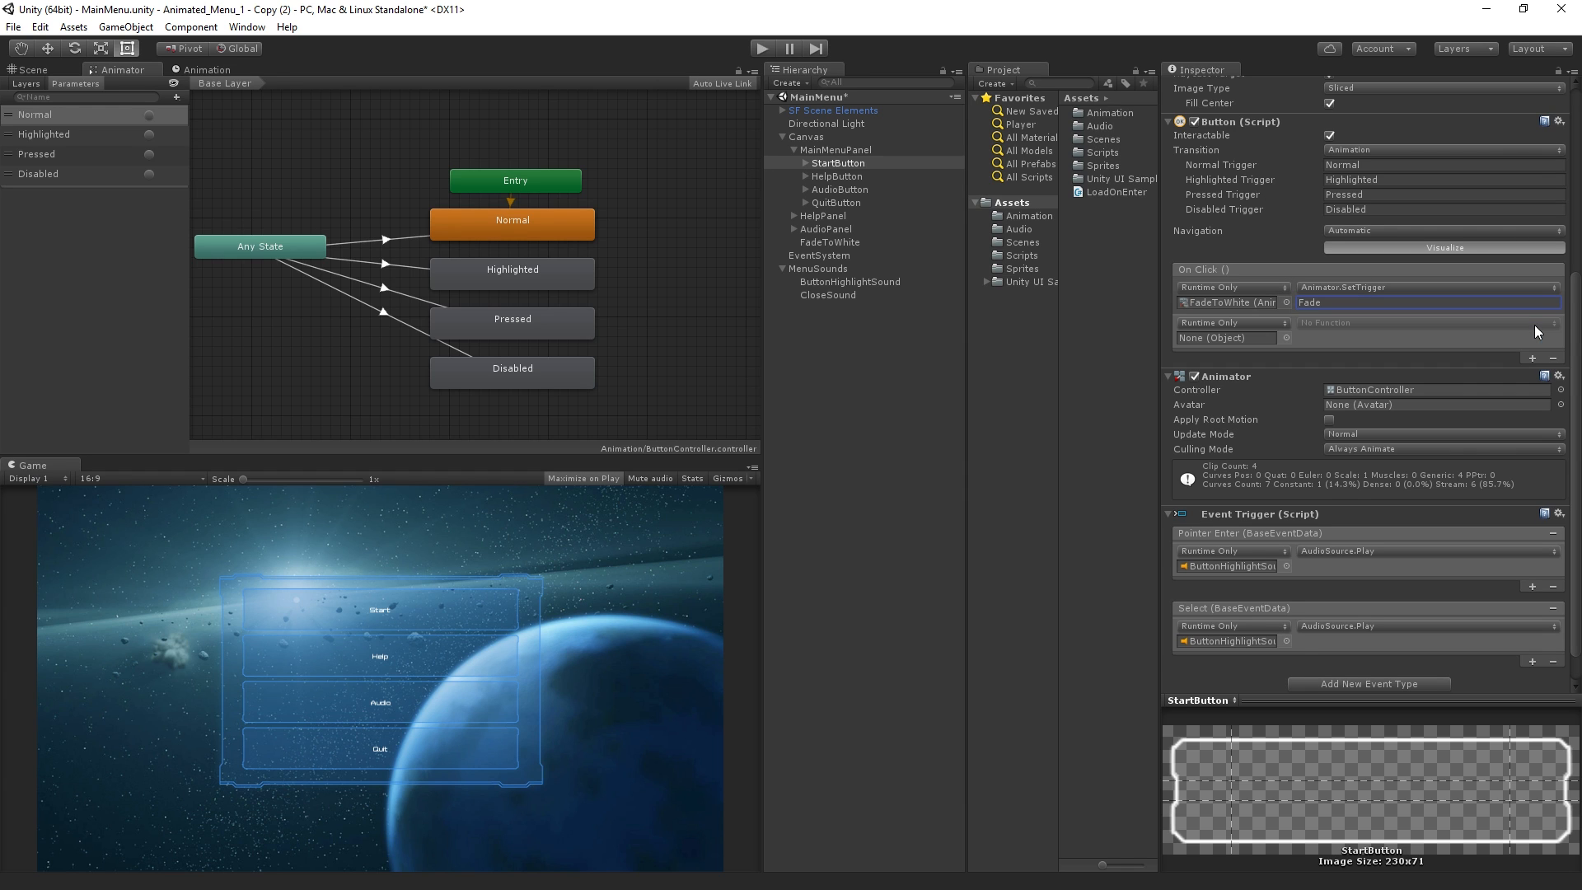
Duplicate the CloseSound object under MenuSounds and rename the copy LoadSound
{"action": "left_click", "coordinate": [851, 295]}
{"action": "key", "text": "ctrl+d"}
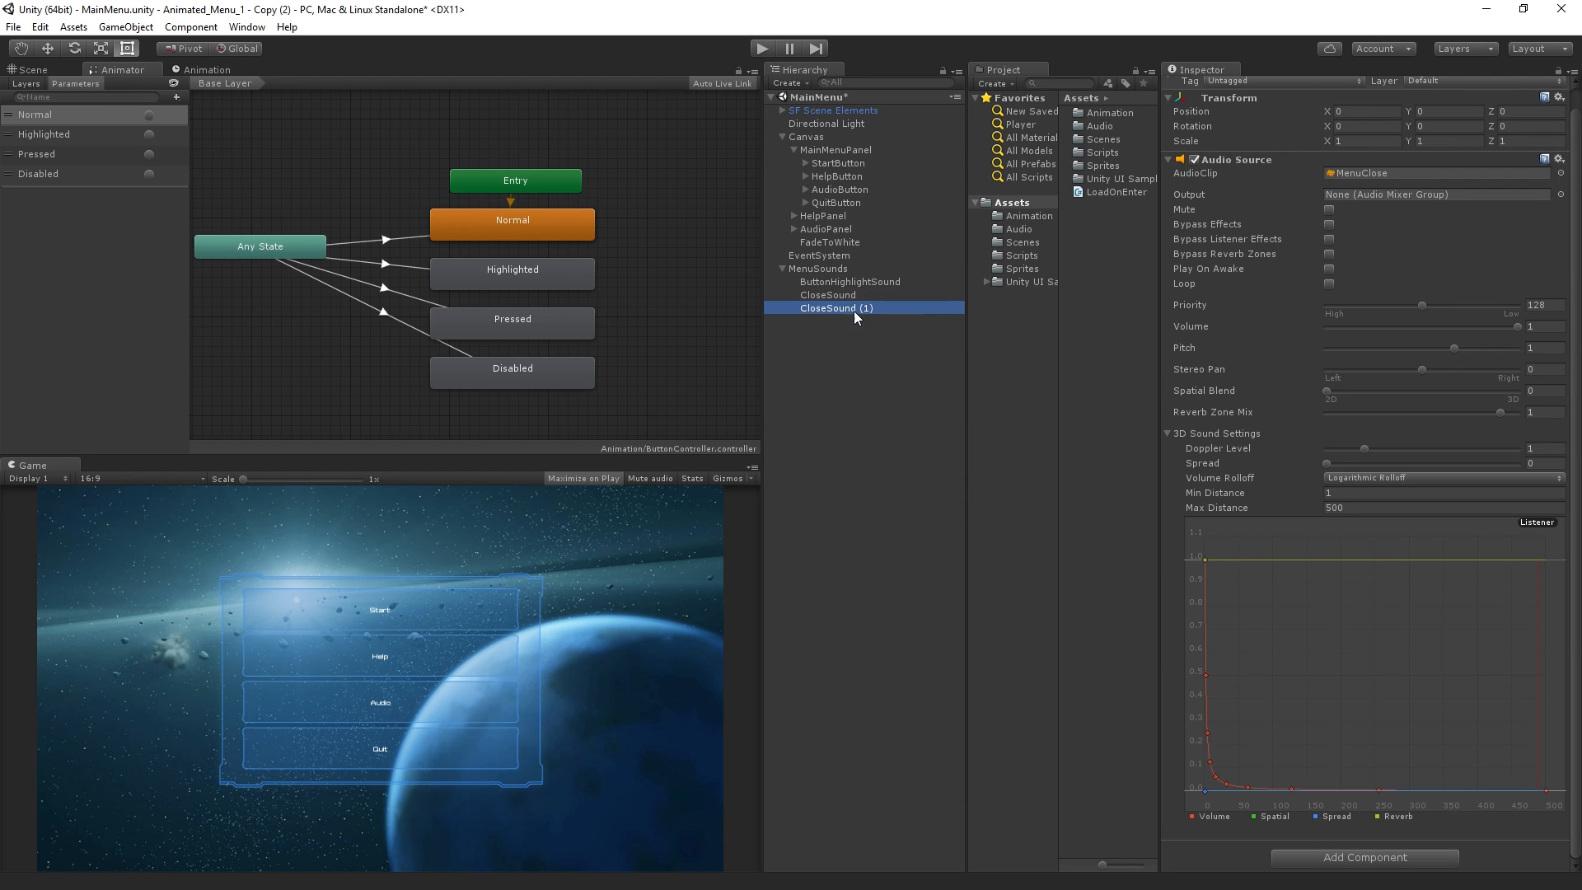
{"action": "key", "text": "F2"}
{"action": "type", "text": "LoadSou"}
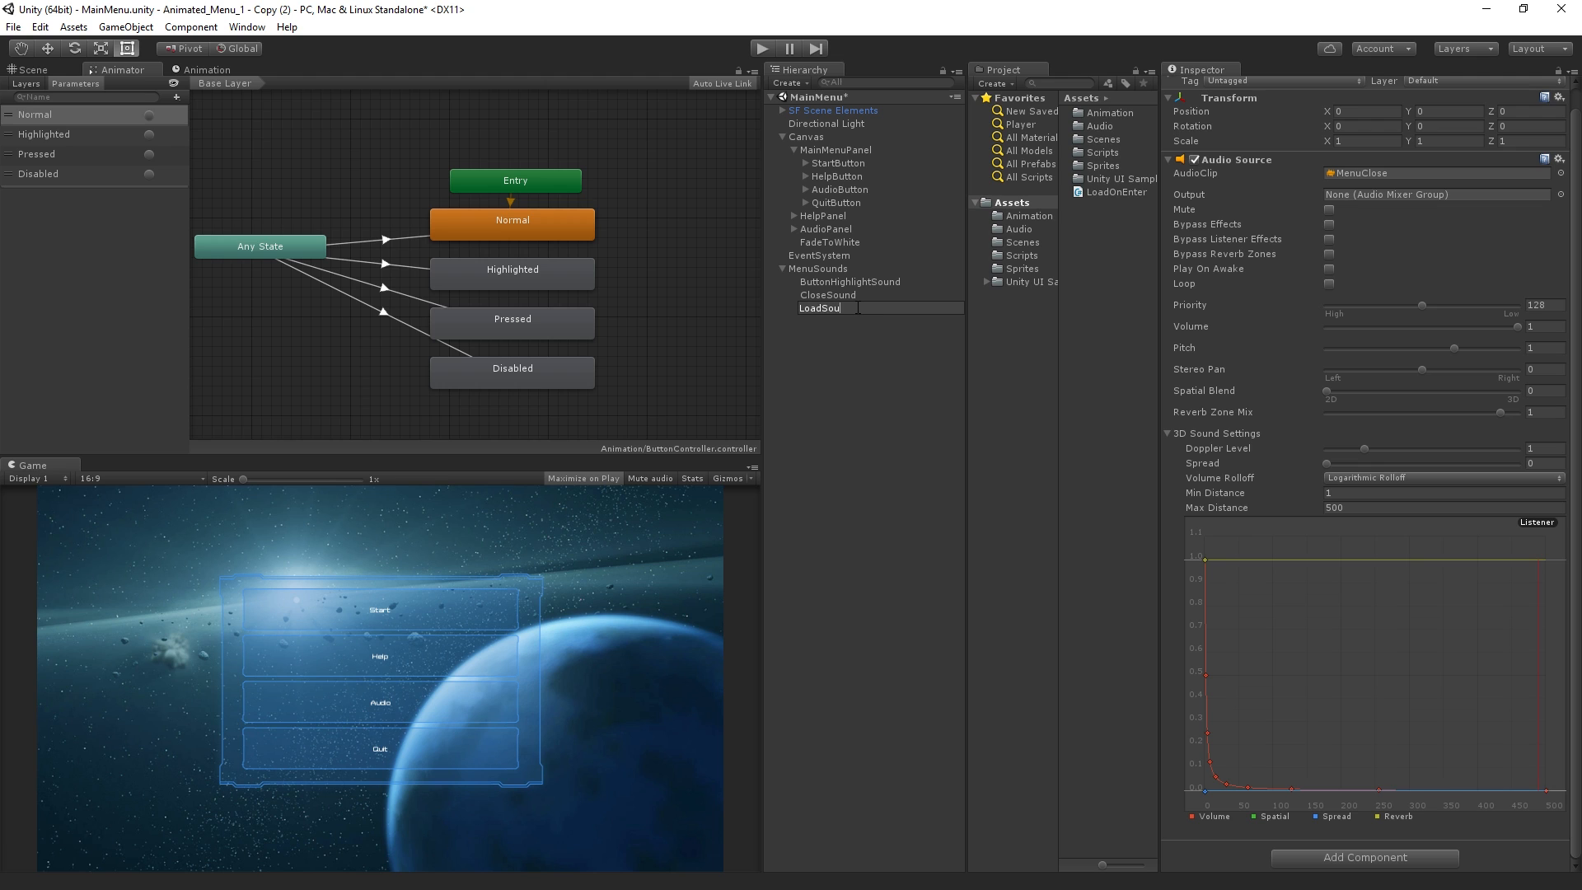
{"action": "type", "text": "nd"}
{"action": "key", "text": "Return"}
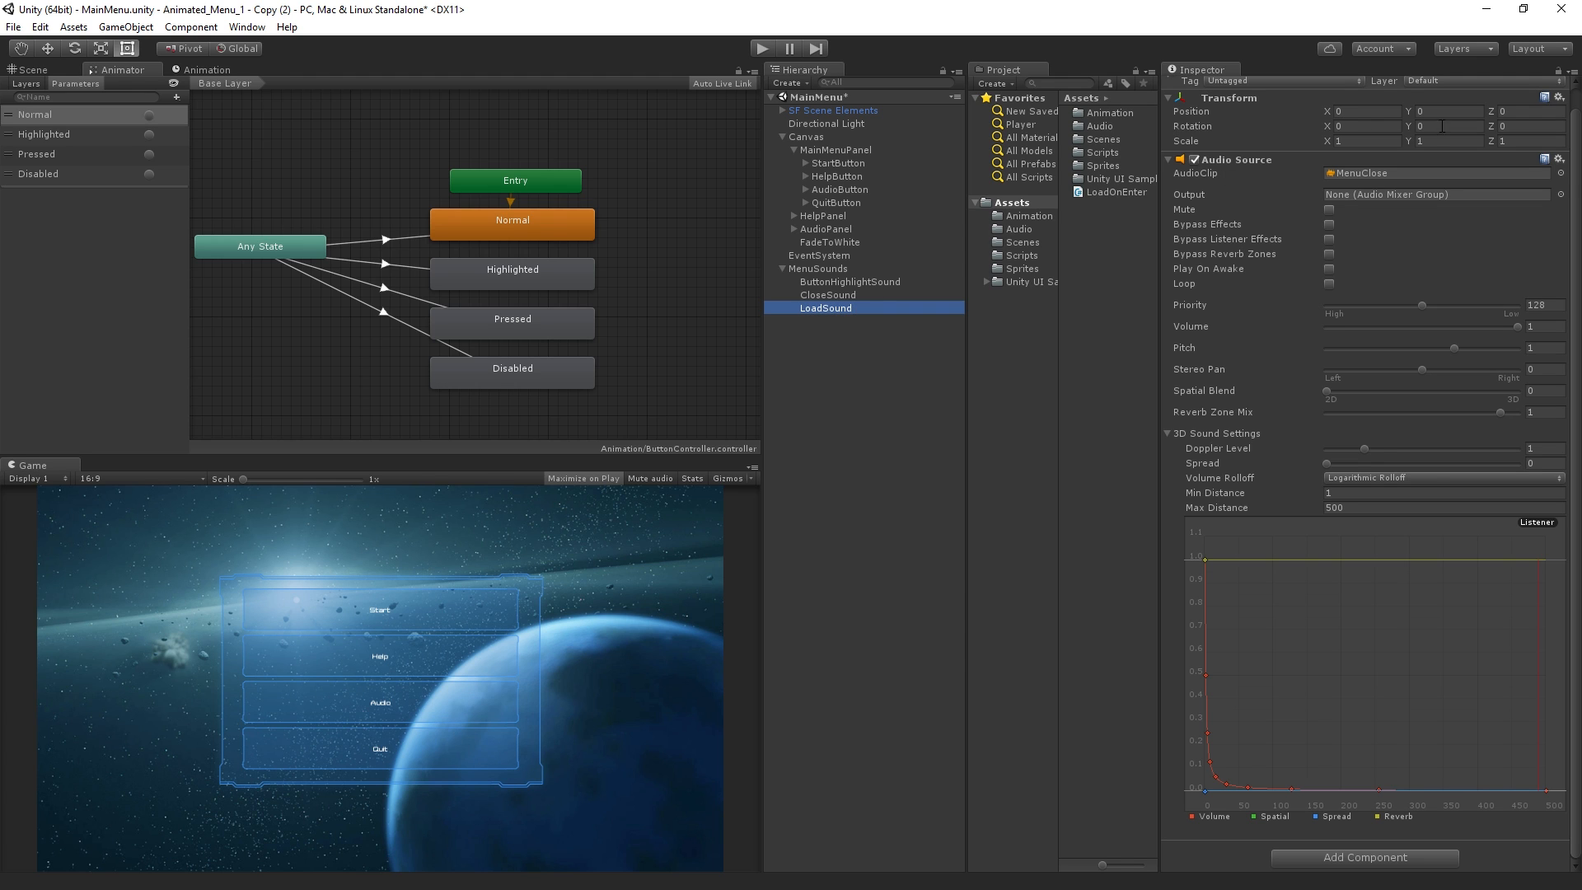
Set the LoadSound audio source's clip to MenuLoad
{"action": "left_click", "coordinate": [1561, 173]}
{"action": "left_click", "coordinate": [586, 281]}
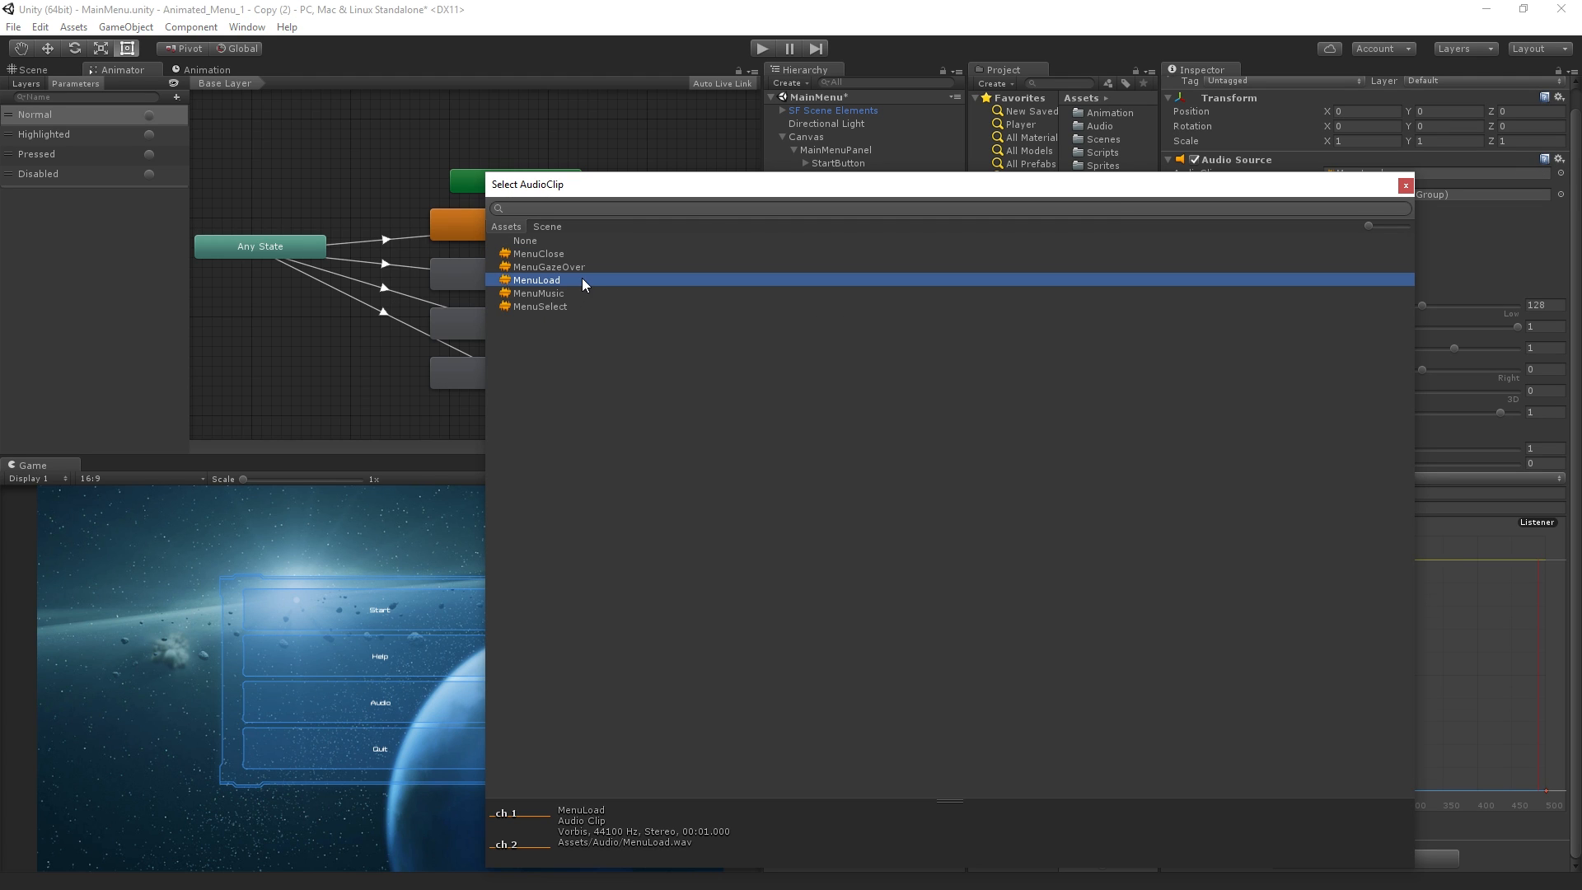
{"action": "double_click", "coordinate": [576, 279]}
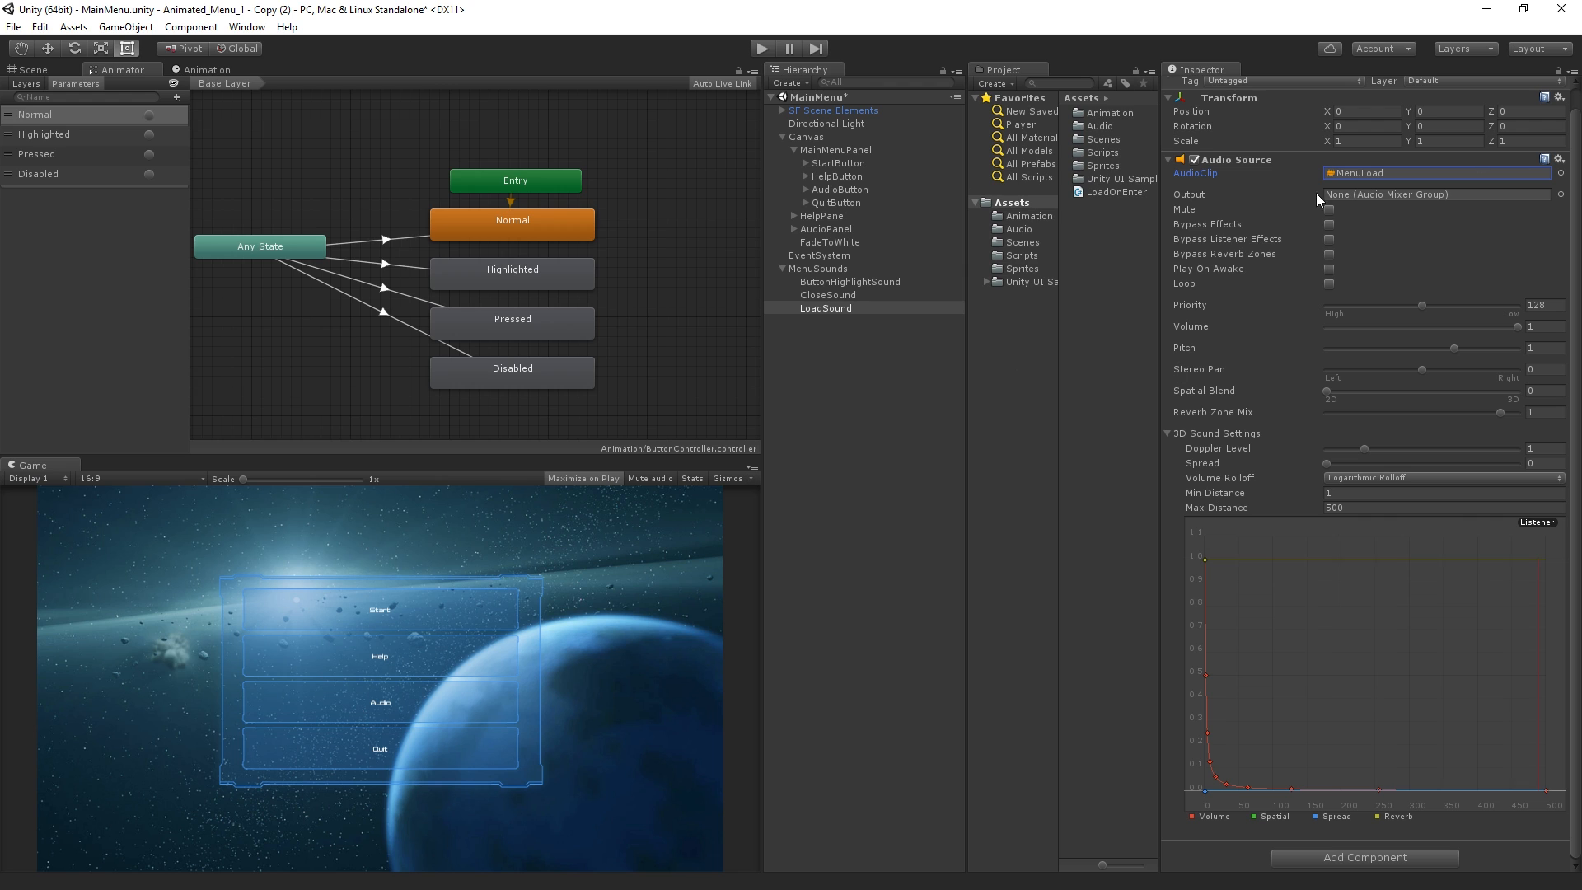
Assign LoadSound to the StartButton's second On Click entry and have it call AudioSource.Play
{"action": "left_click", "coordinate": [841, 243]}
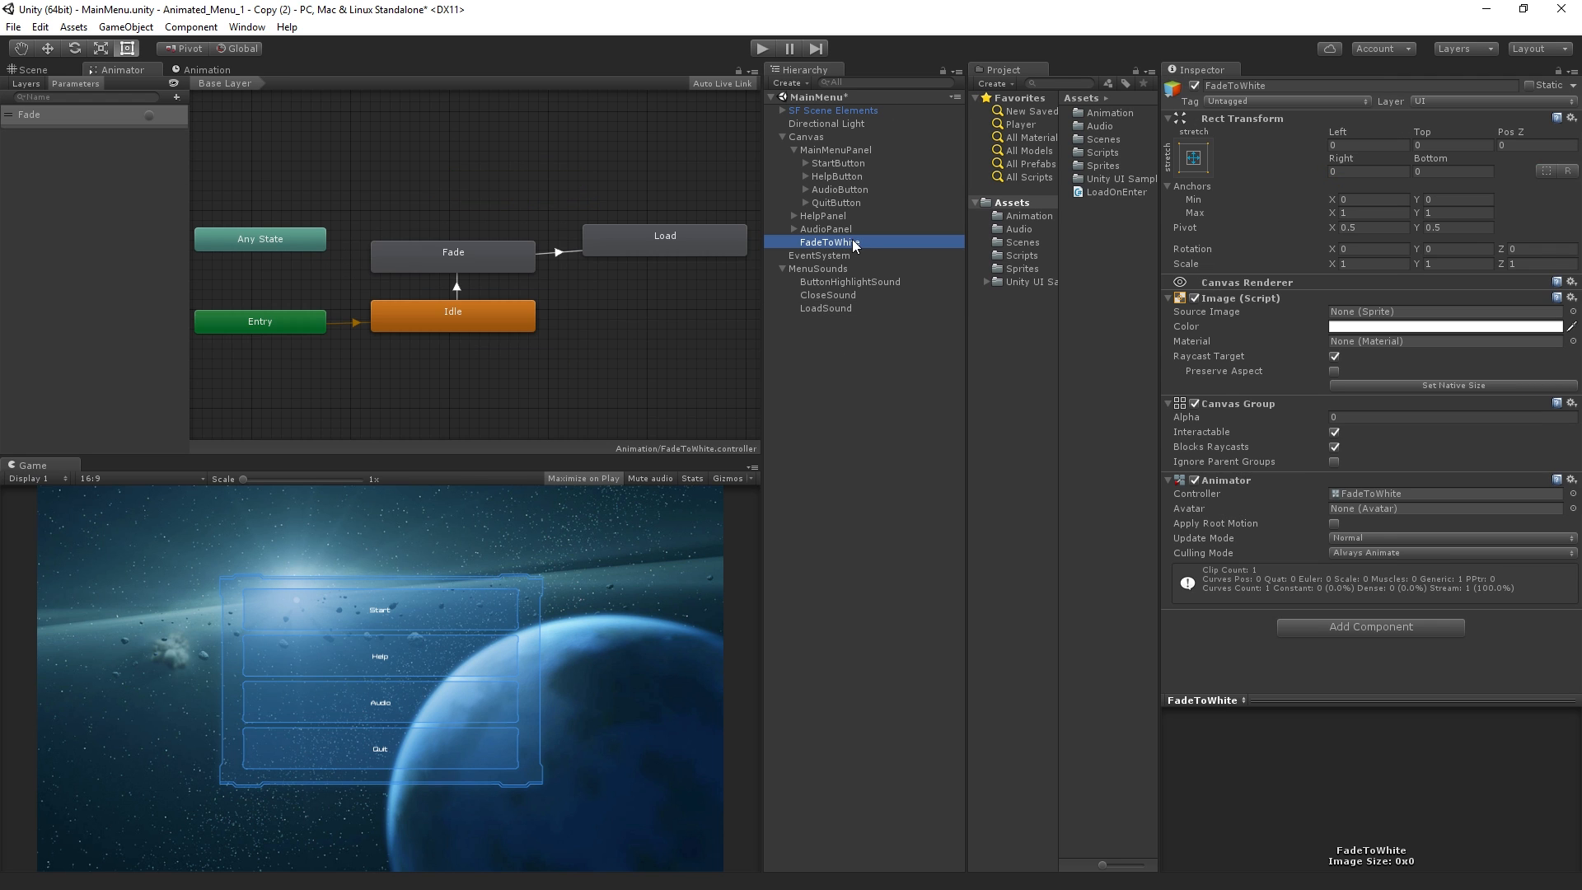
{"action": "left_click", "coordinate": [872, 165]}
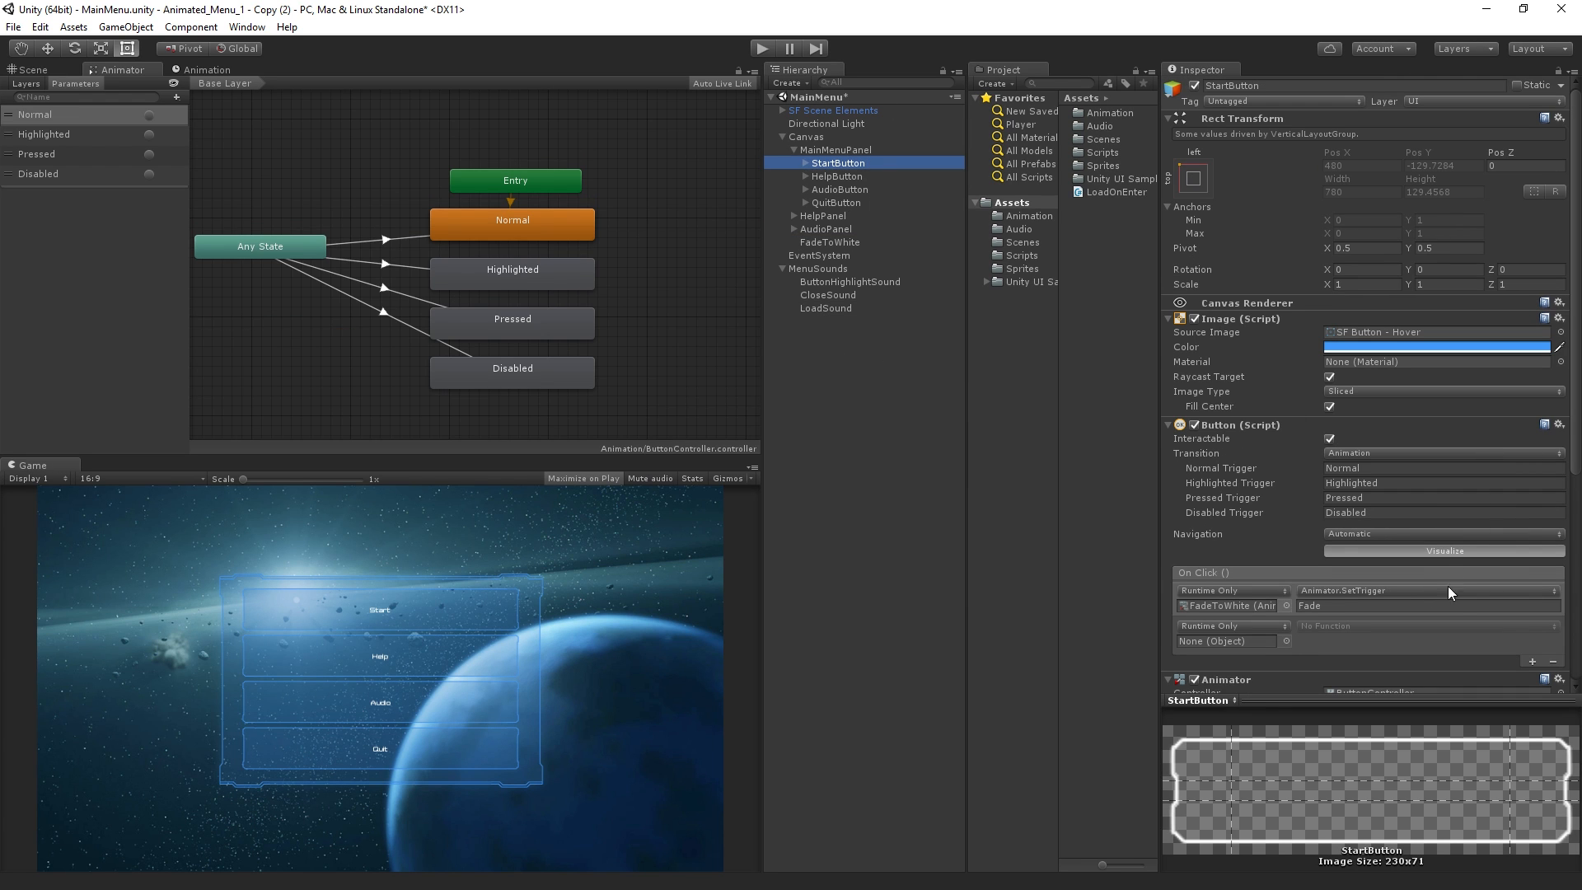
{"action": "left_click_drag", "start_coordinate": [826, 308], "coordinate": [1216, 639]}
{"action": "left_click", "coordinate": [1351, 625]}
{"action": "mouse_move", "coordinate": [1361, 709]}
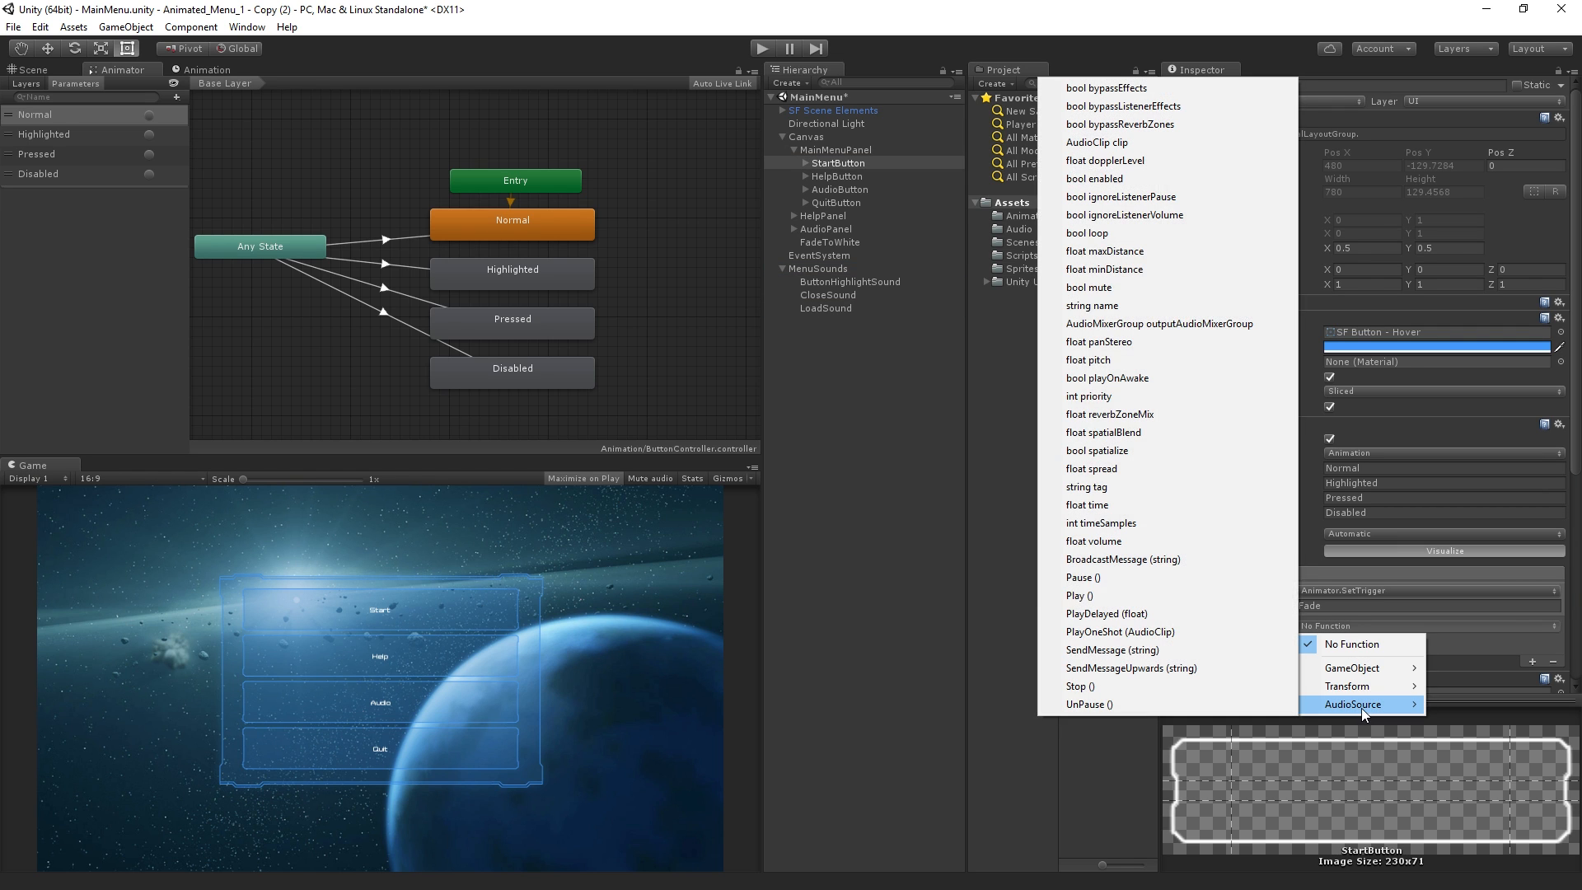
{"action": "left_click", "coordinate": [1165, 596]}
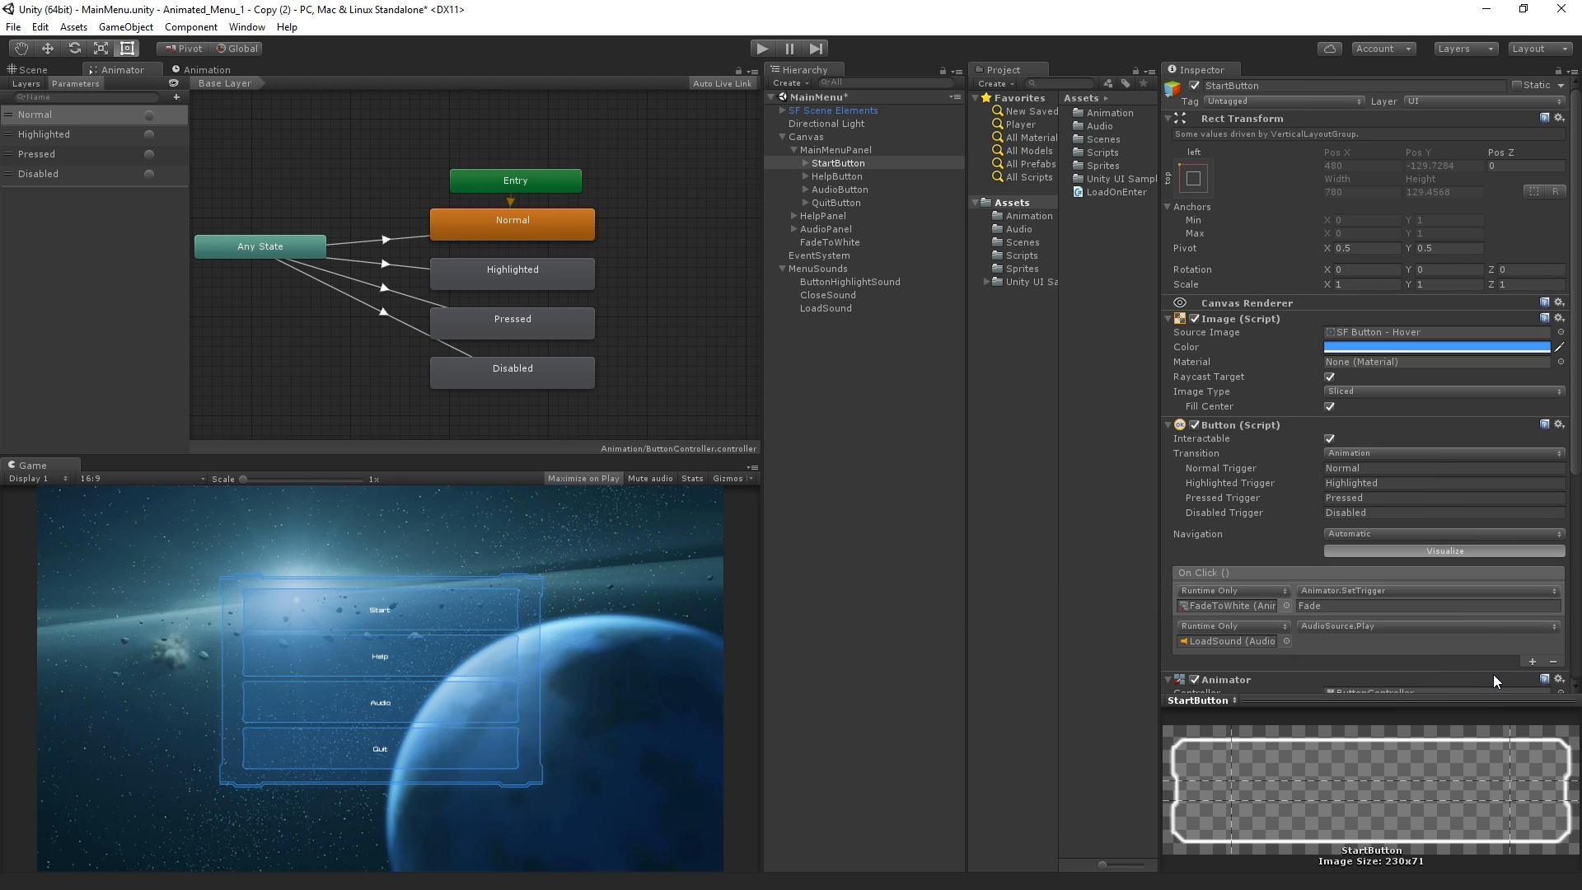
Run the menu scene in Play mode to check its buttons, and stop playback
{"action": "left_click", "coordinate": [760, 49]}
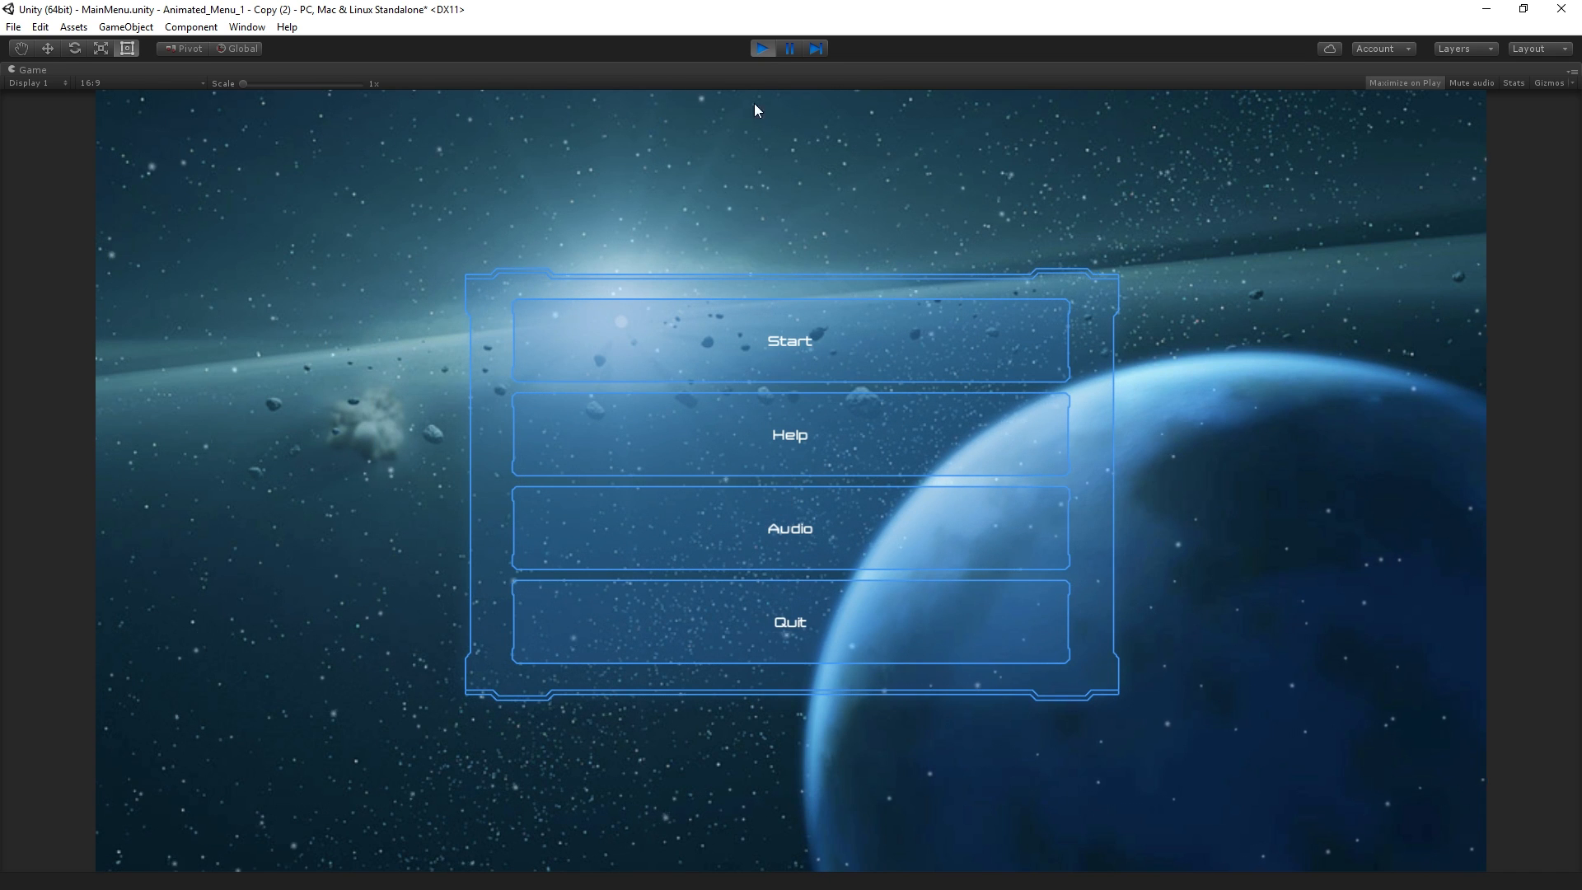
{"action": "left_click", "coordinate": [763, 49]}
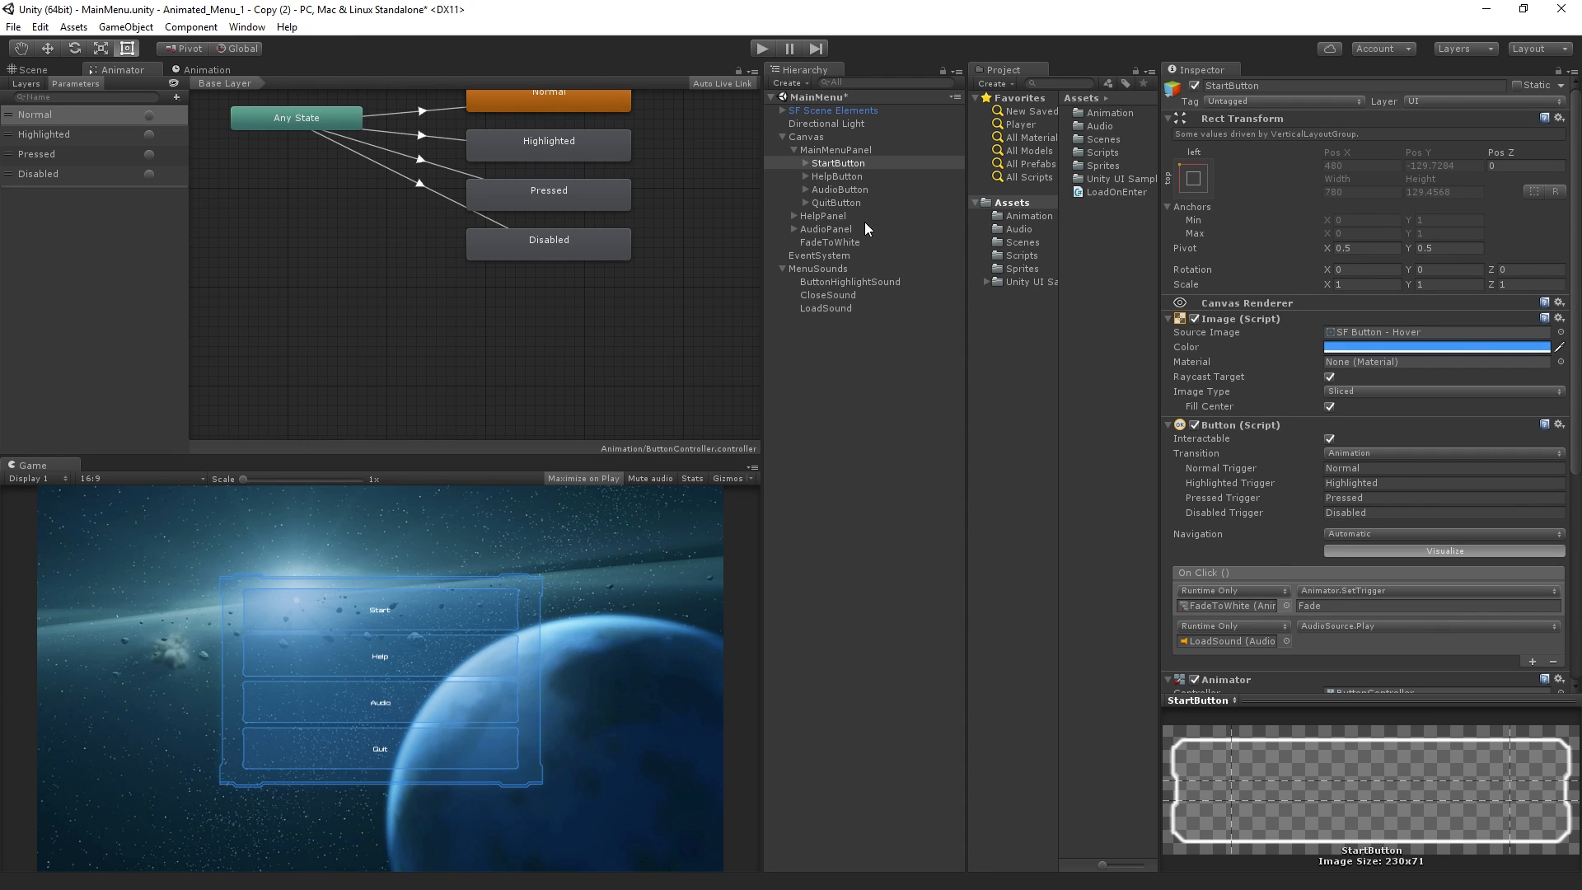
Turn off Interactable and Blocks Raycasts in the Canvas Group of FadeToWhite
{"action": "left_click", "coordinate": [917, 242]}
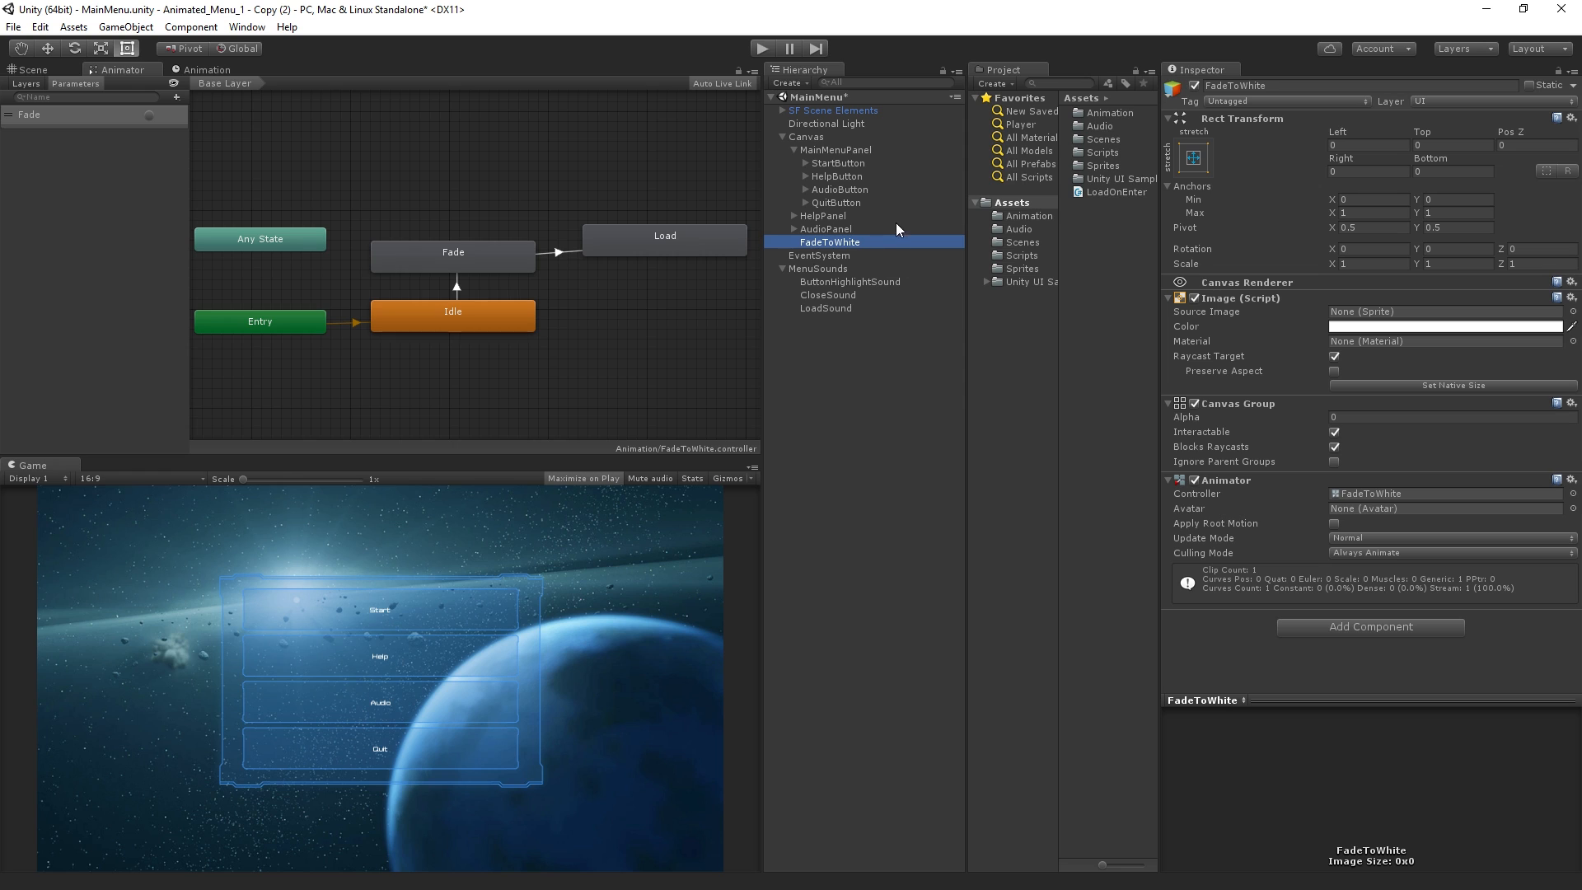
{"action": "left_click", "coordinate": [1335, 431]}
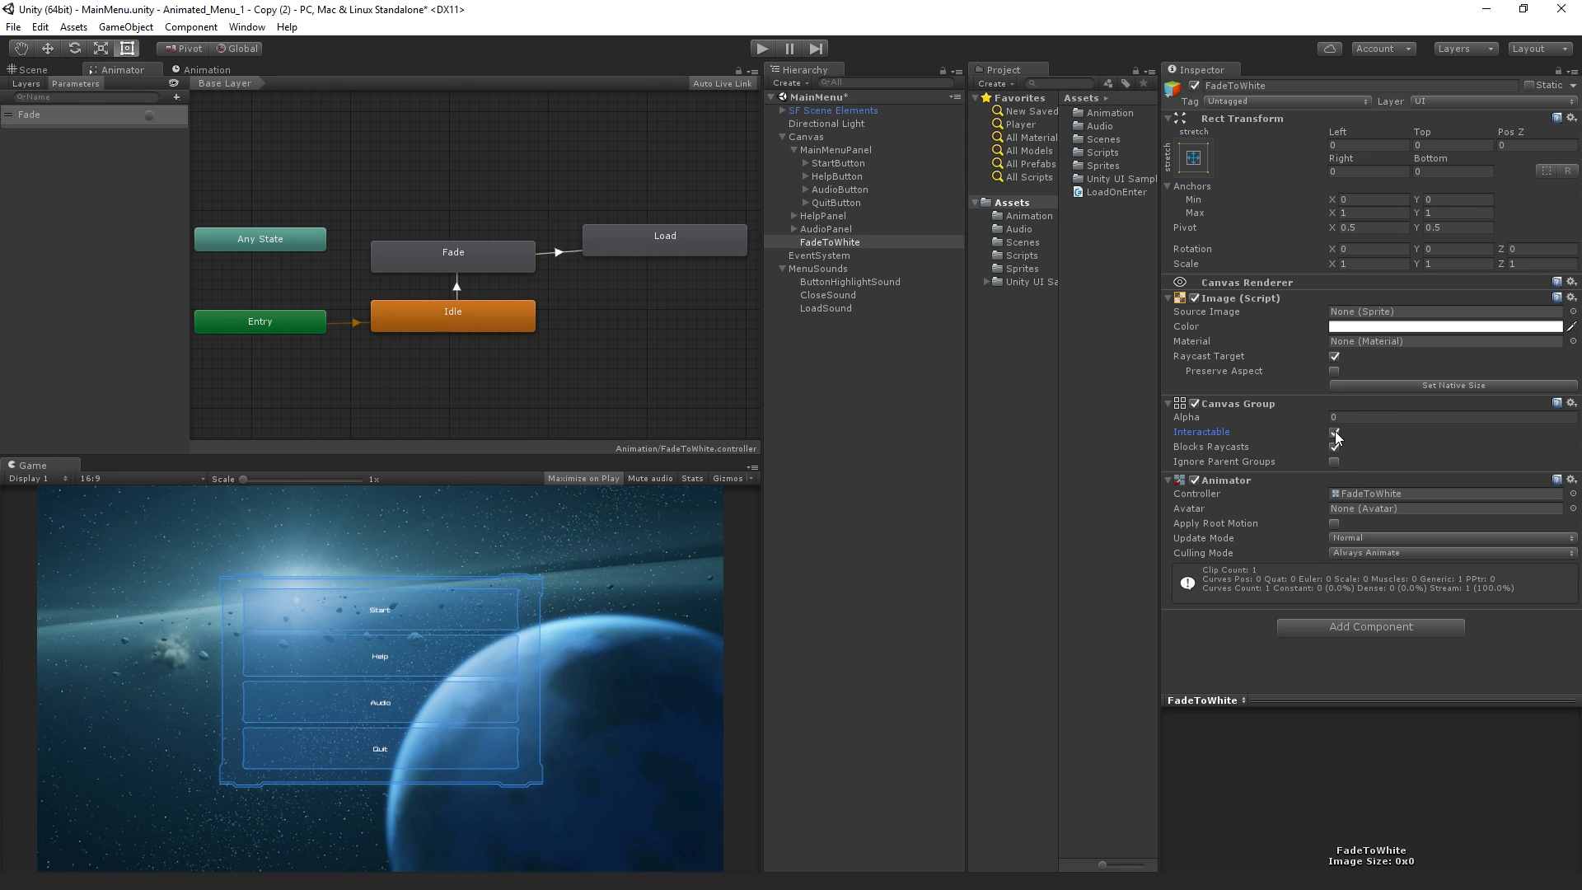
{"action": "left_click", "coordinate": [1335, 450]}
Play the scene, choose Start to test the fade to white and scene load, and stop playback
{"action": "left_click", "coordinate": [763, 47]}
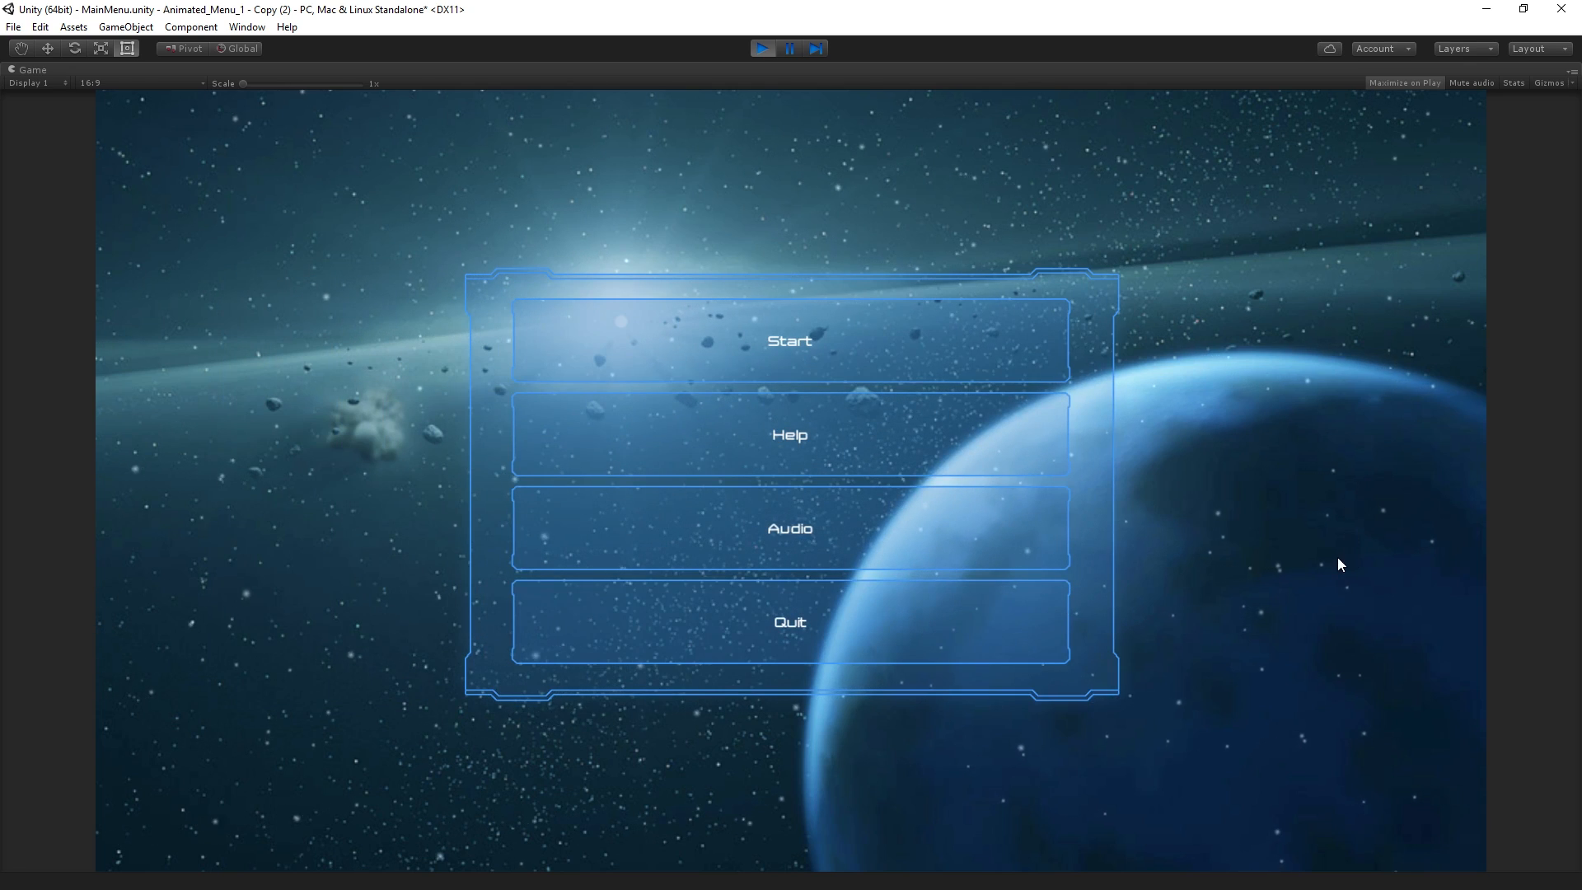
{"action": "left_click", "coordinate": [988, 355]}
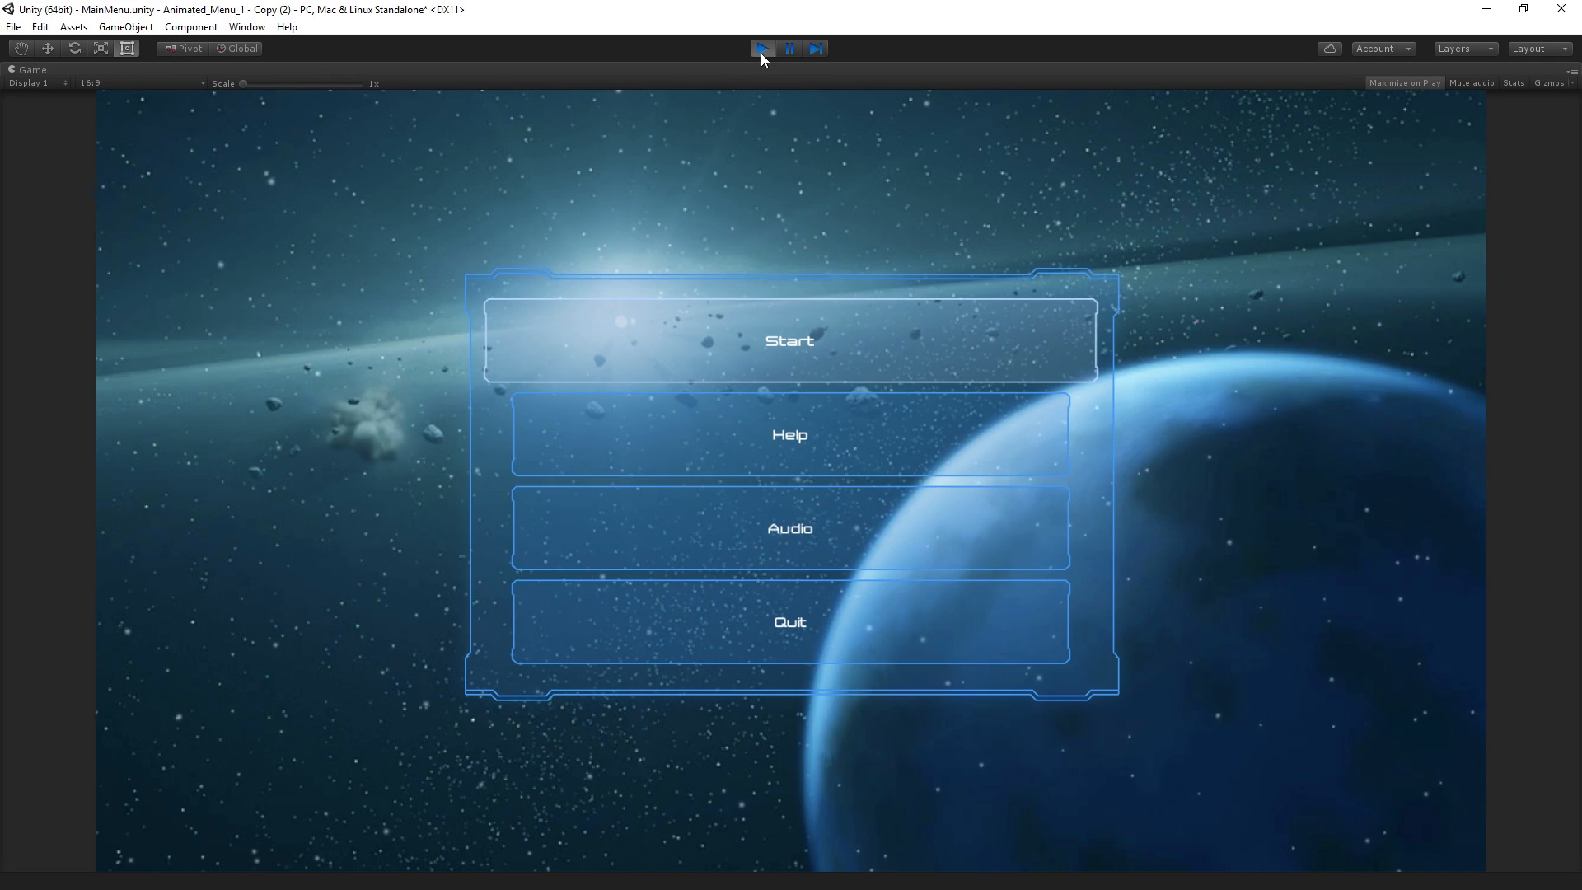
{"action": "left_click", "coordinate": [761, 51]}
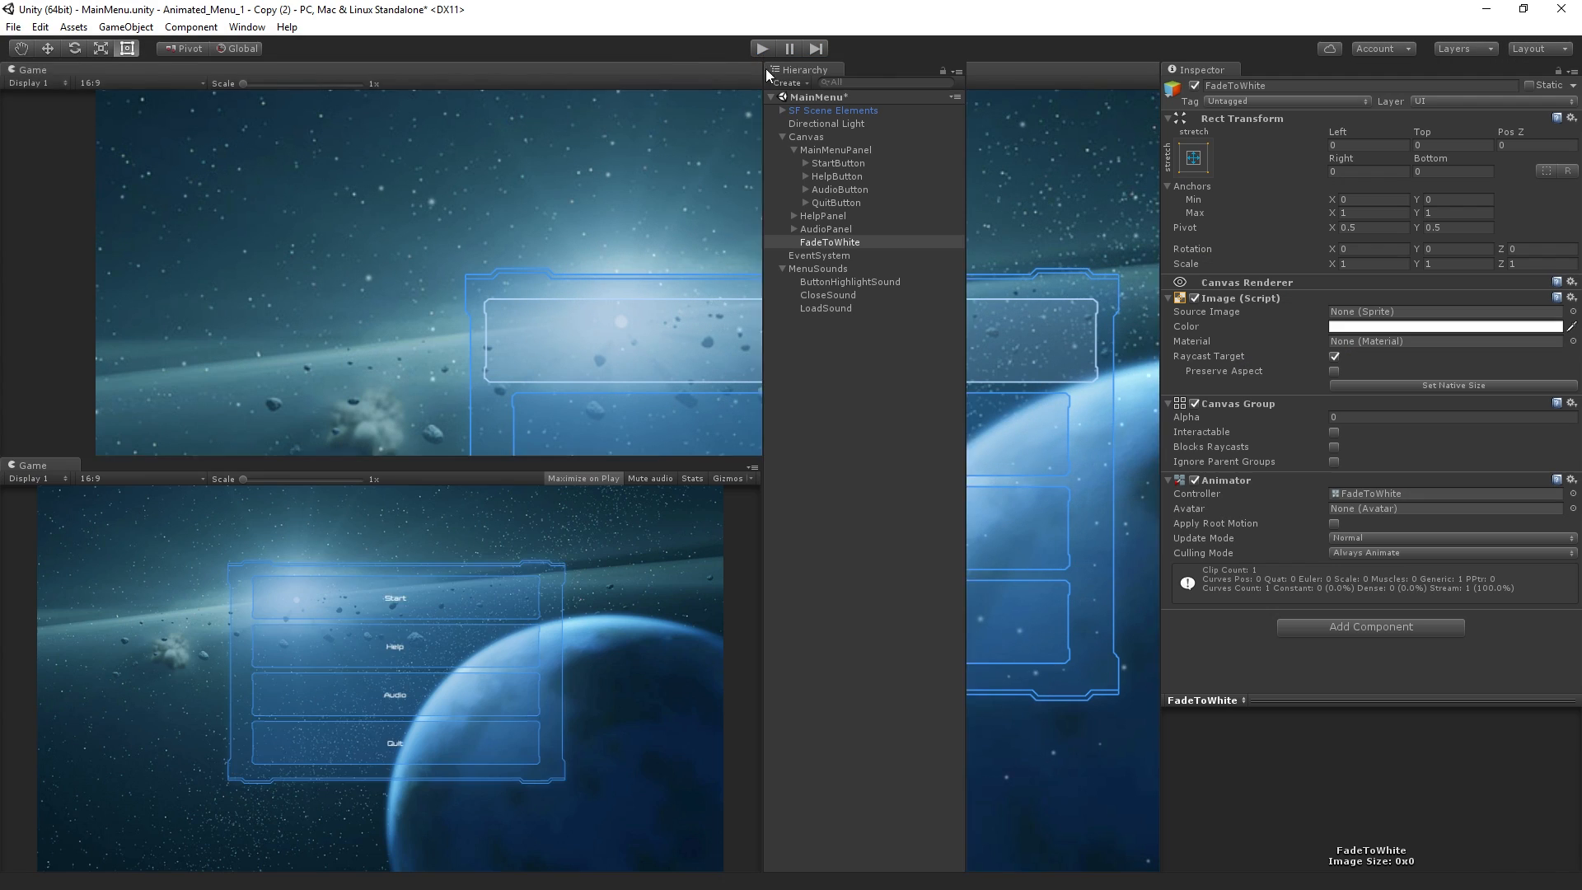
Reorder the scenes in the Build Settings so Scenes/MainMenu comes before Unity UI Sample/Scenes/Controls
{"action": "left_click", "coordinate": [14, 26]}
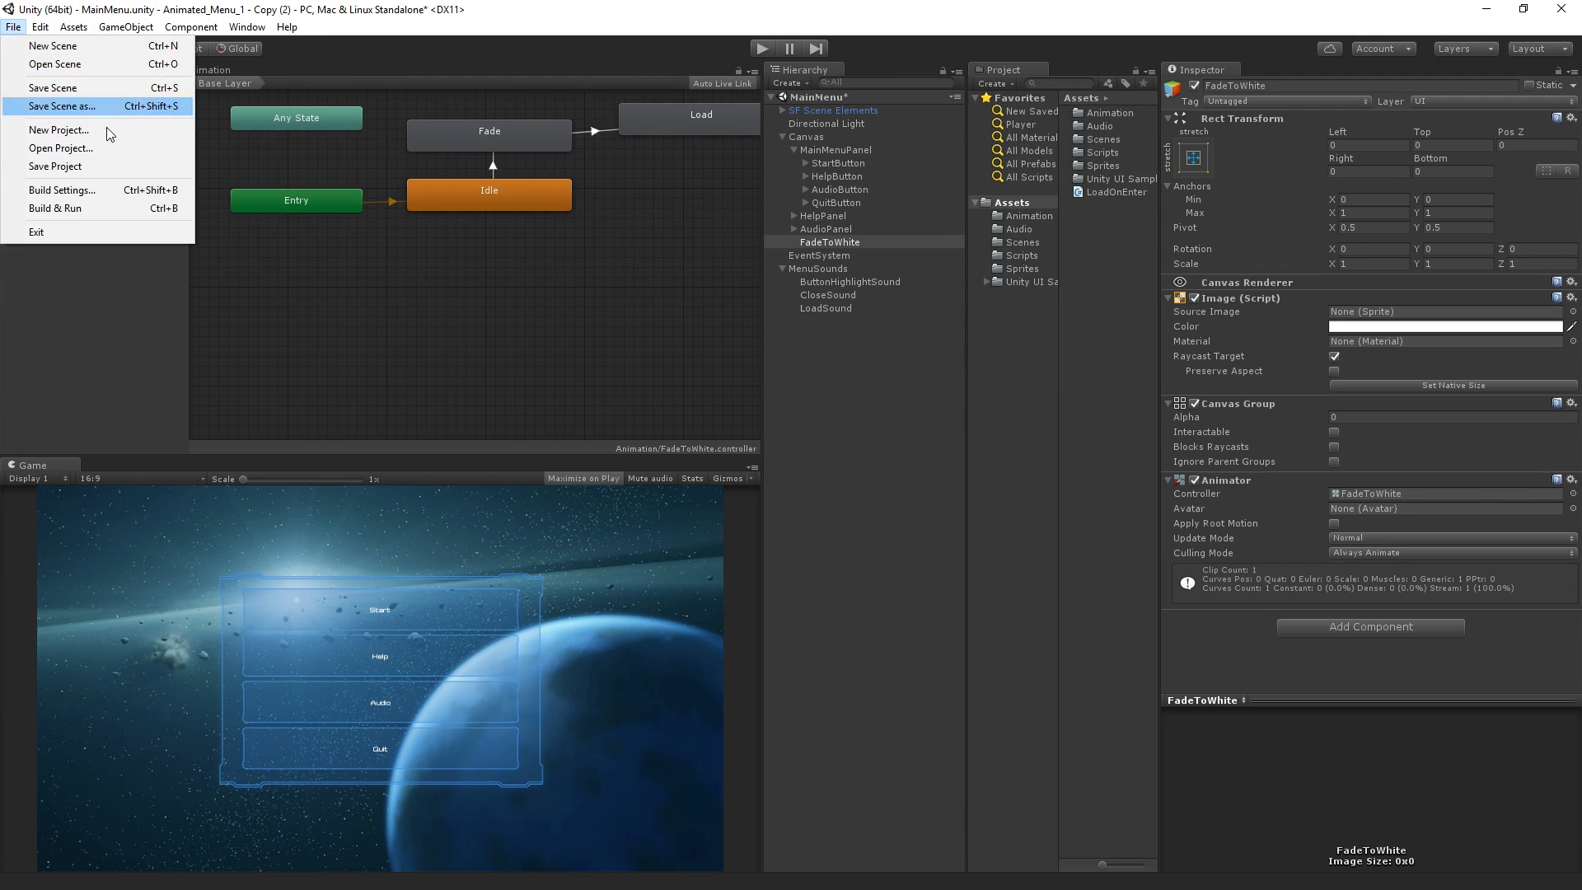
{"action": "left_click", "coordinate": [62, 189]}
{"action": "left_click", "coordinate": [333, 244]}
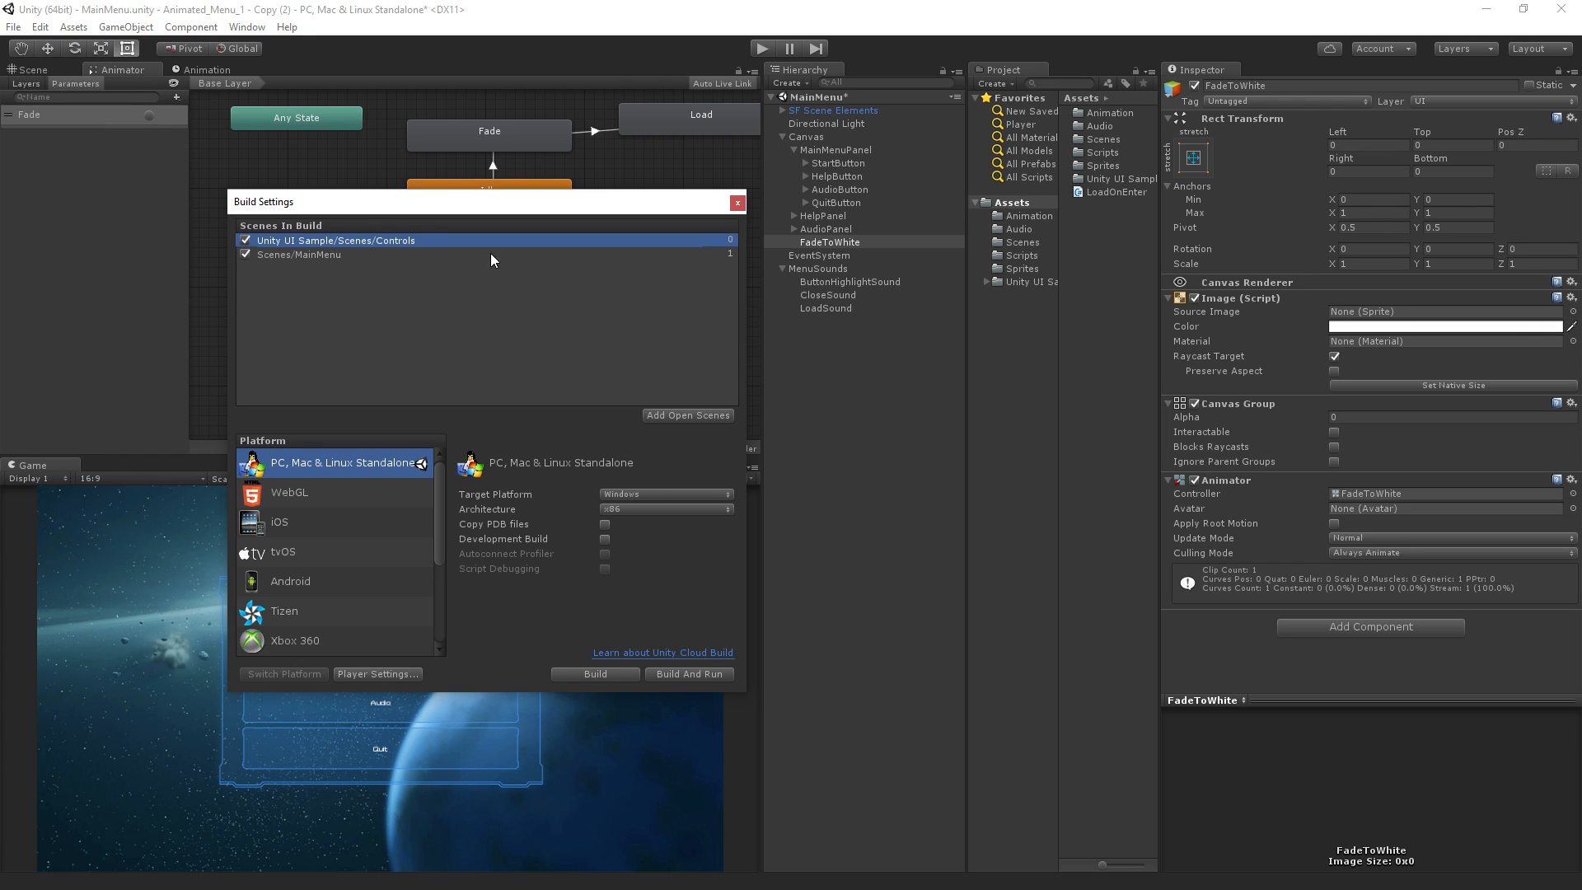
{"action": "left_click_drag", "start_coordinate": [374, 239], "coordinate": [379, 262]}
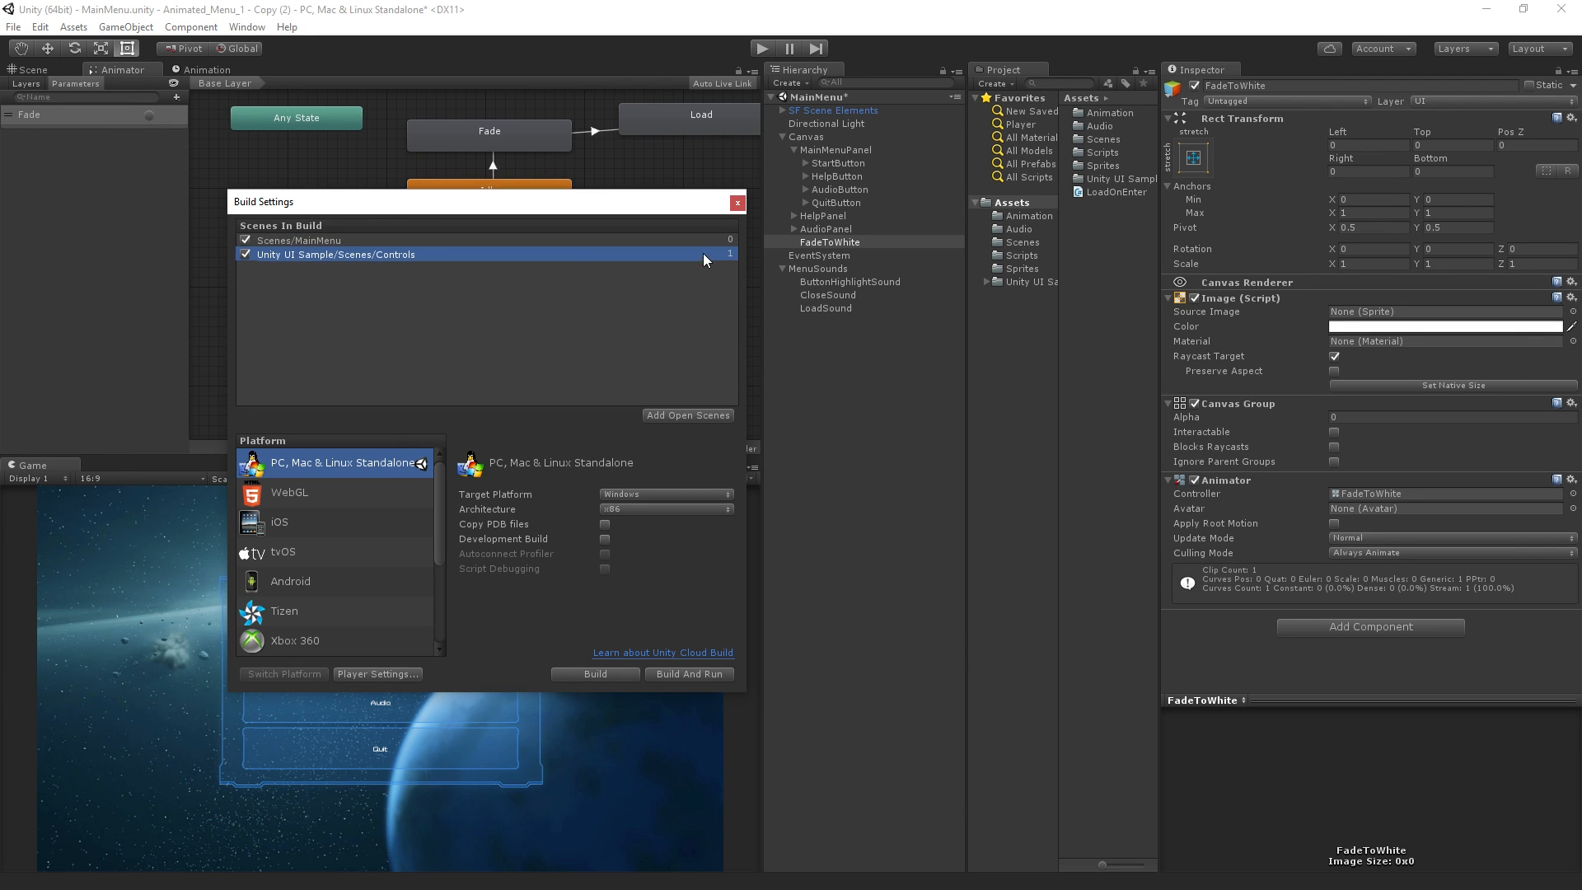
{"action": "left_click", "coordinate": [739, 204]}
{"action": "left_click", "coordinate": [863, 391]}
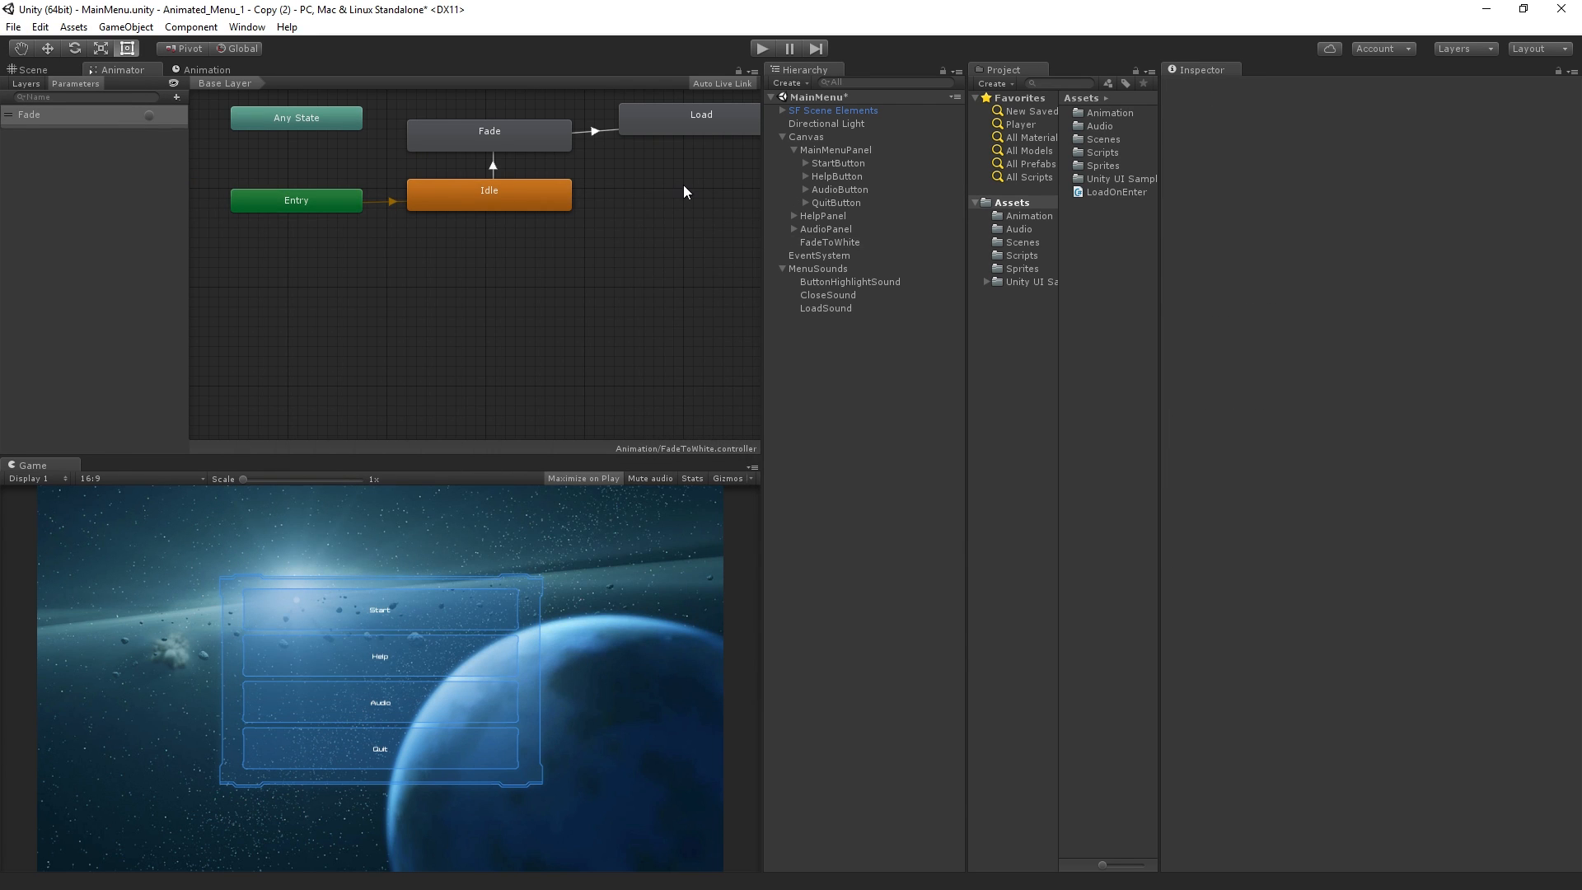
Remove the empty script behaviour from the Load state of the FadeToWhite controller and add the LoadOnEnter behaviour instead
{"action": "left_click", "coordinate": [692, 122]}
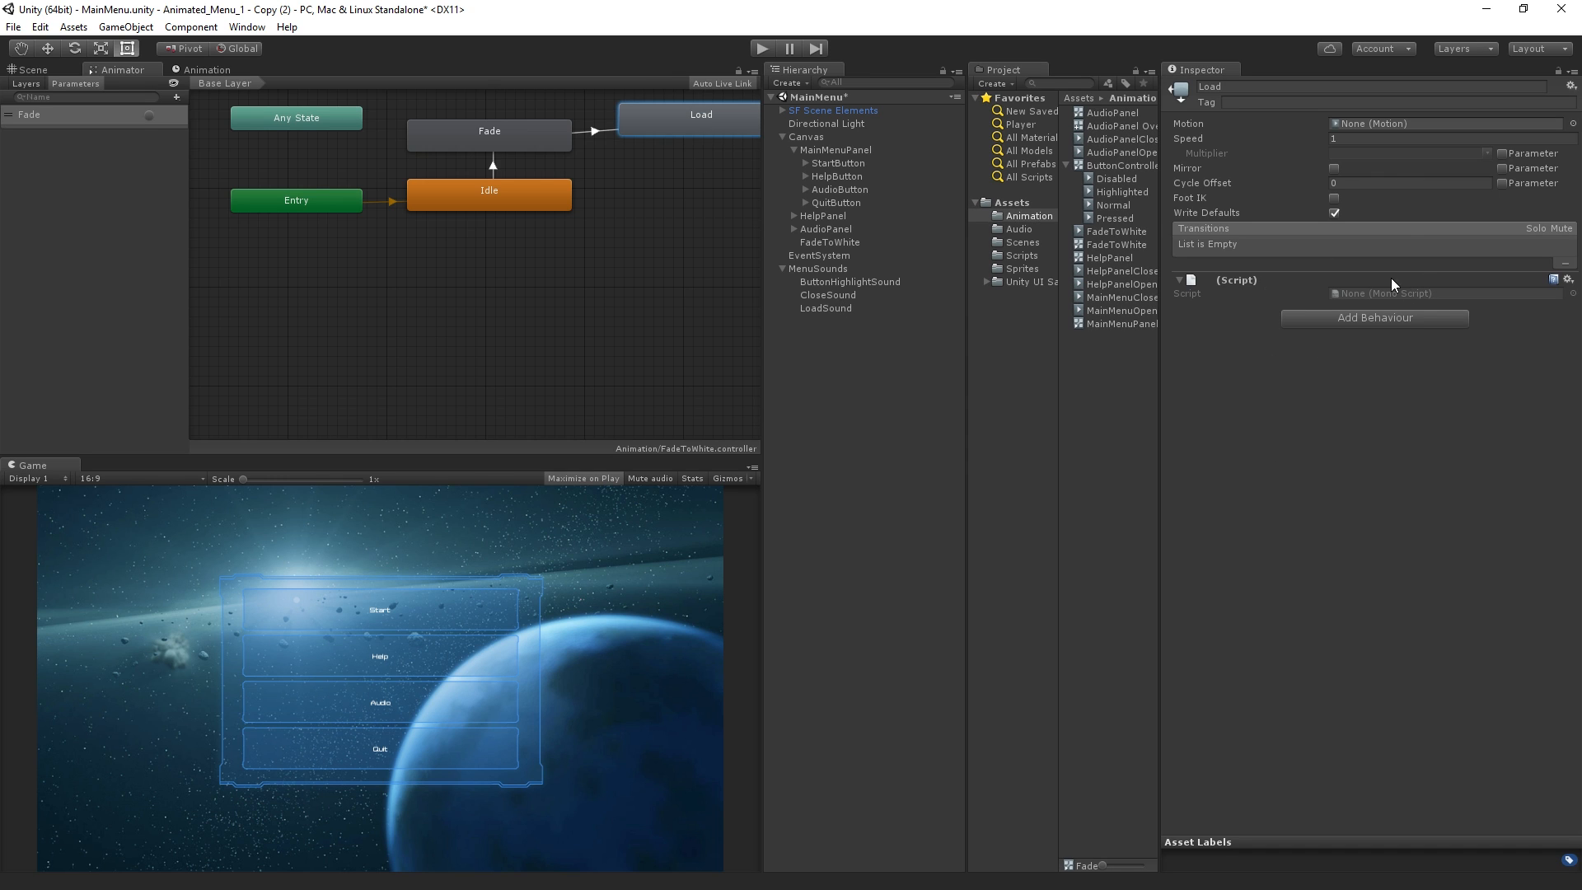
{"action": "left_click", "coordinate": [1568, 281]}
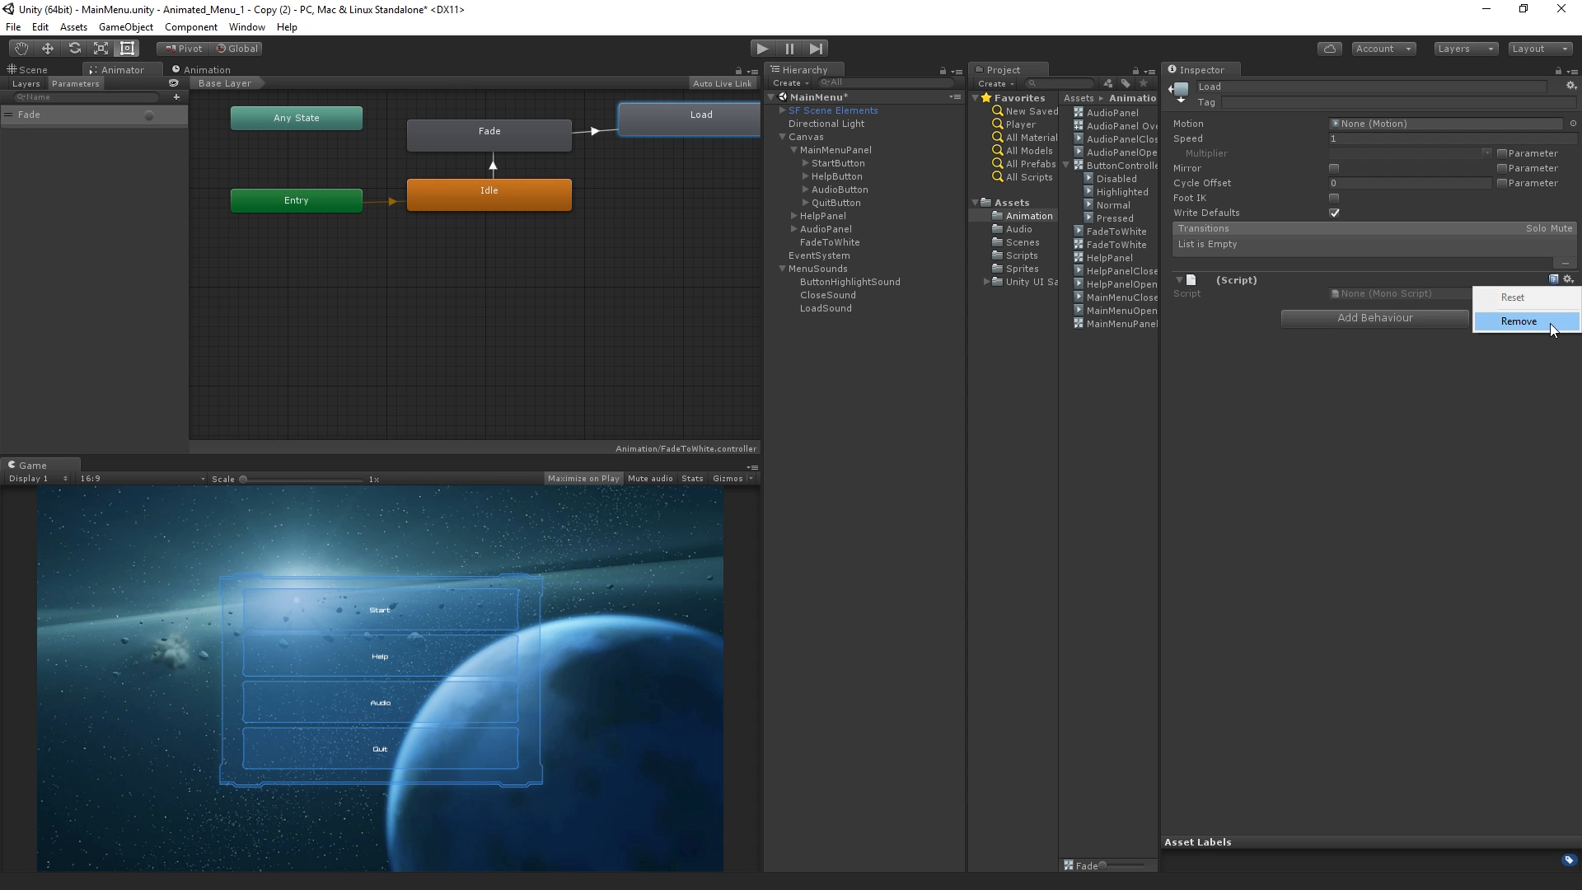
{"action": "left_click", "coordinate": [1519, 321]}
{"action": "left_click", "coordinate": [1422, 286]}
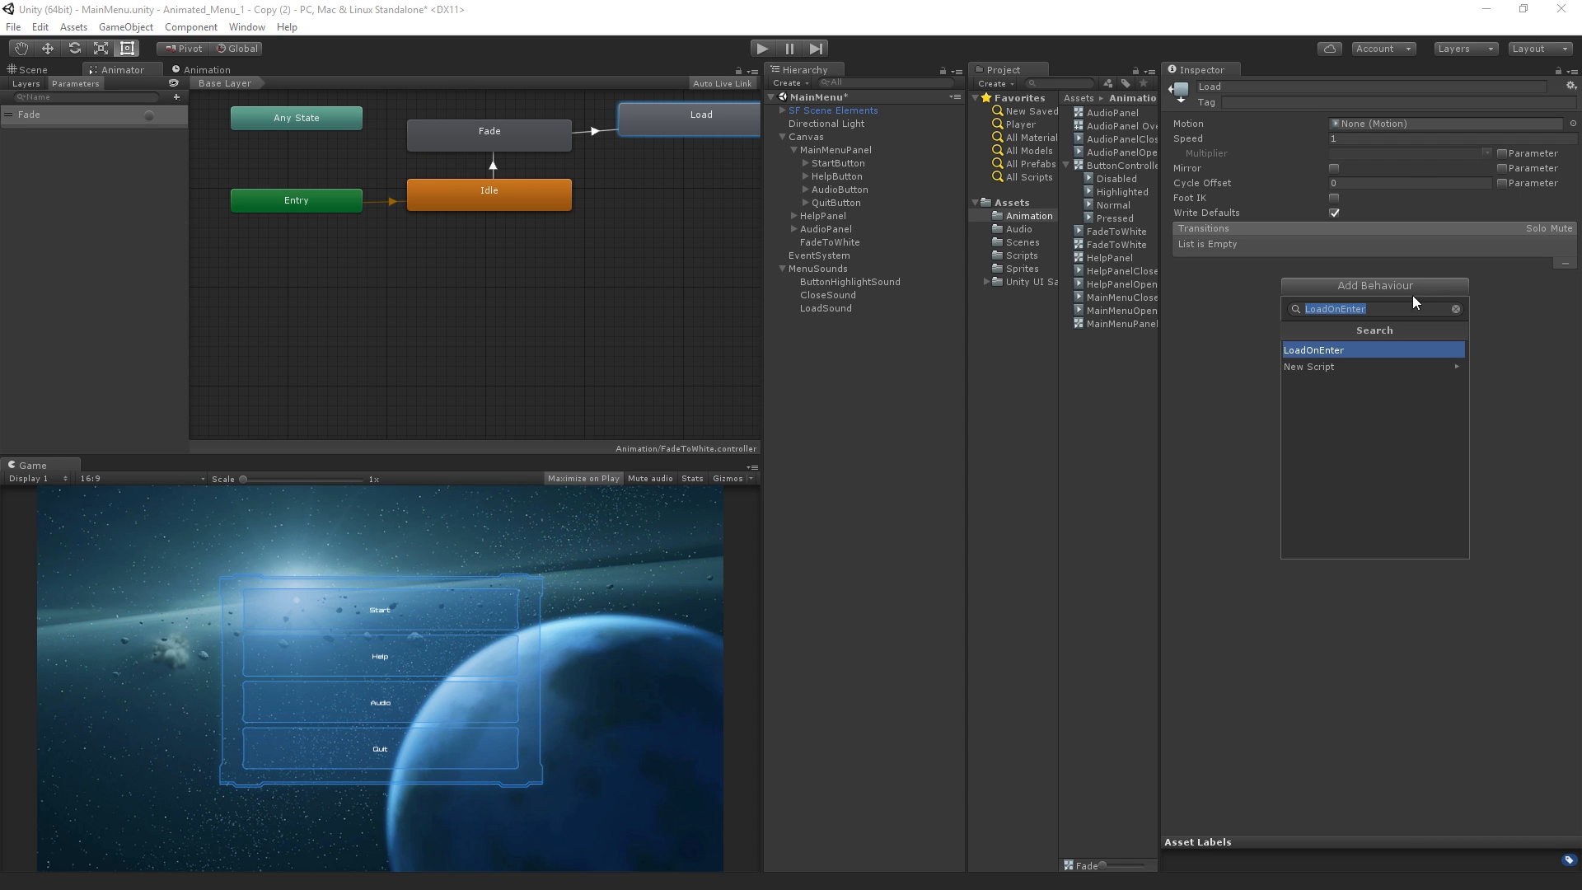
{"action": "left_click", "coordinate": [1362, 343]}
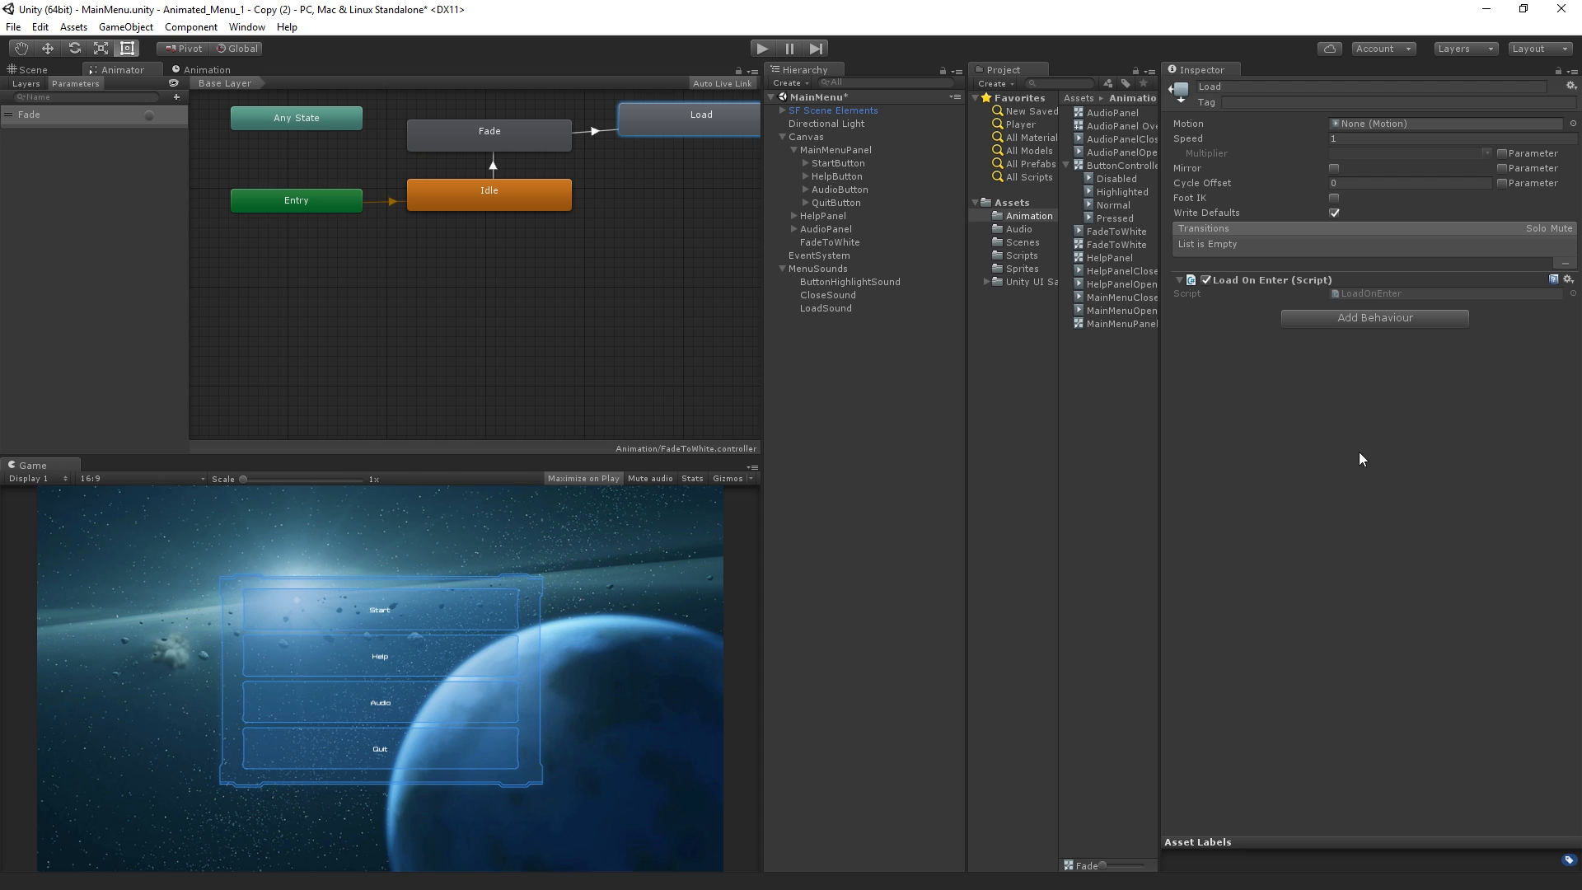
Run the menu scene, choose Start to test the fade and loading of the Controls scene, and stop playback
{"action": "left_click", "coordinate": [761, 47]}
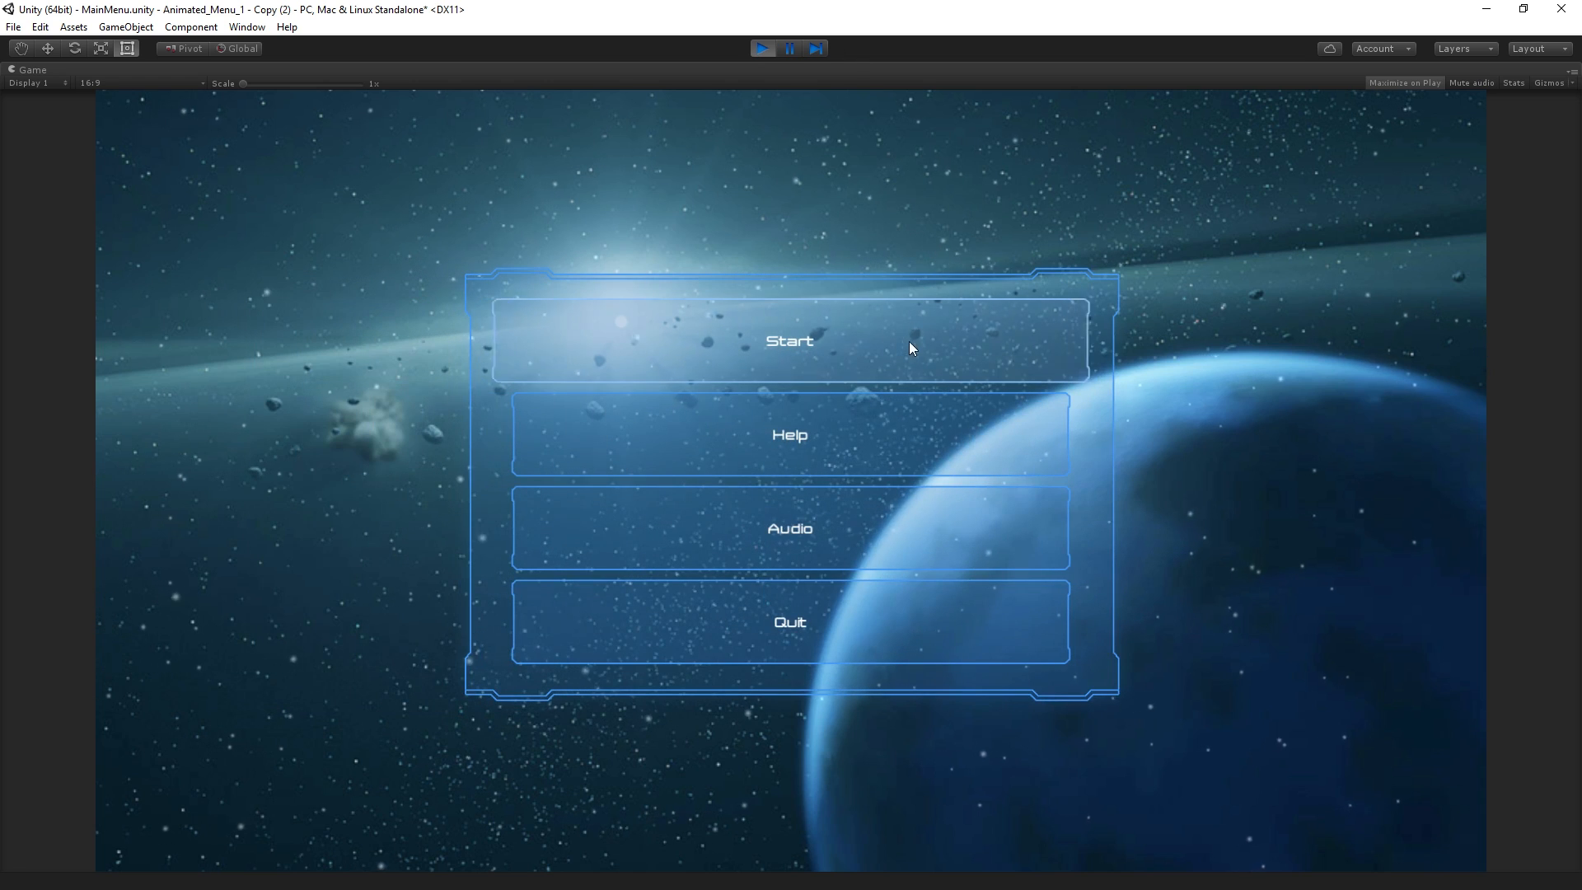
{"action": "left_click", "coordinate": [911, 355]}
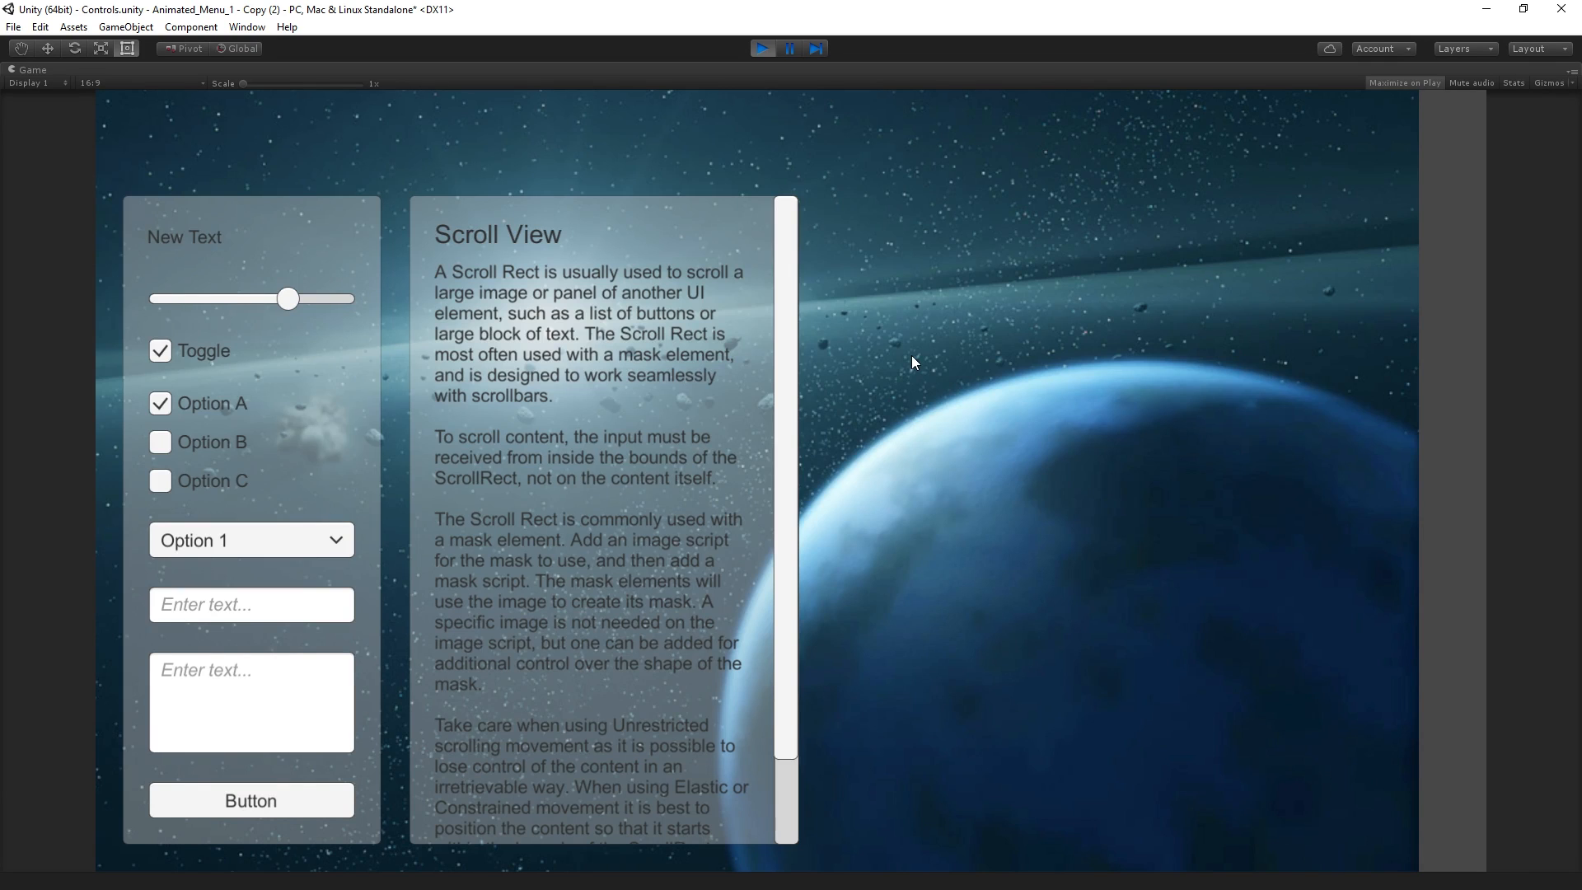
{"action": "left_click", "coordinate": [763, 48]}
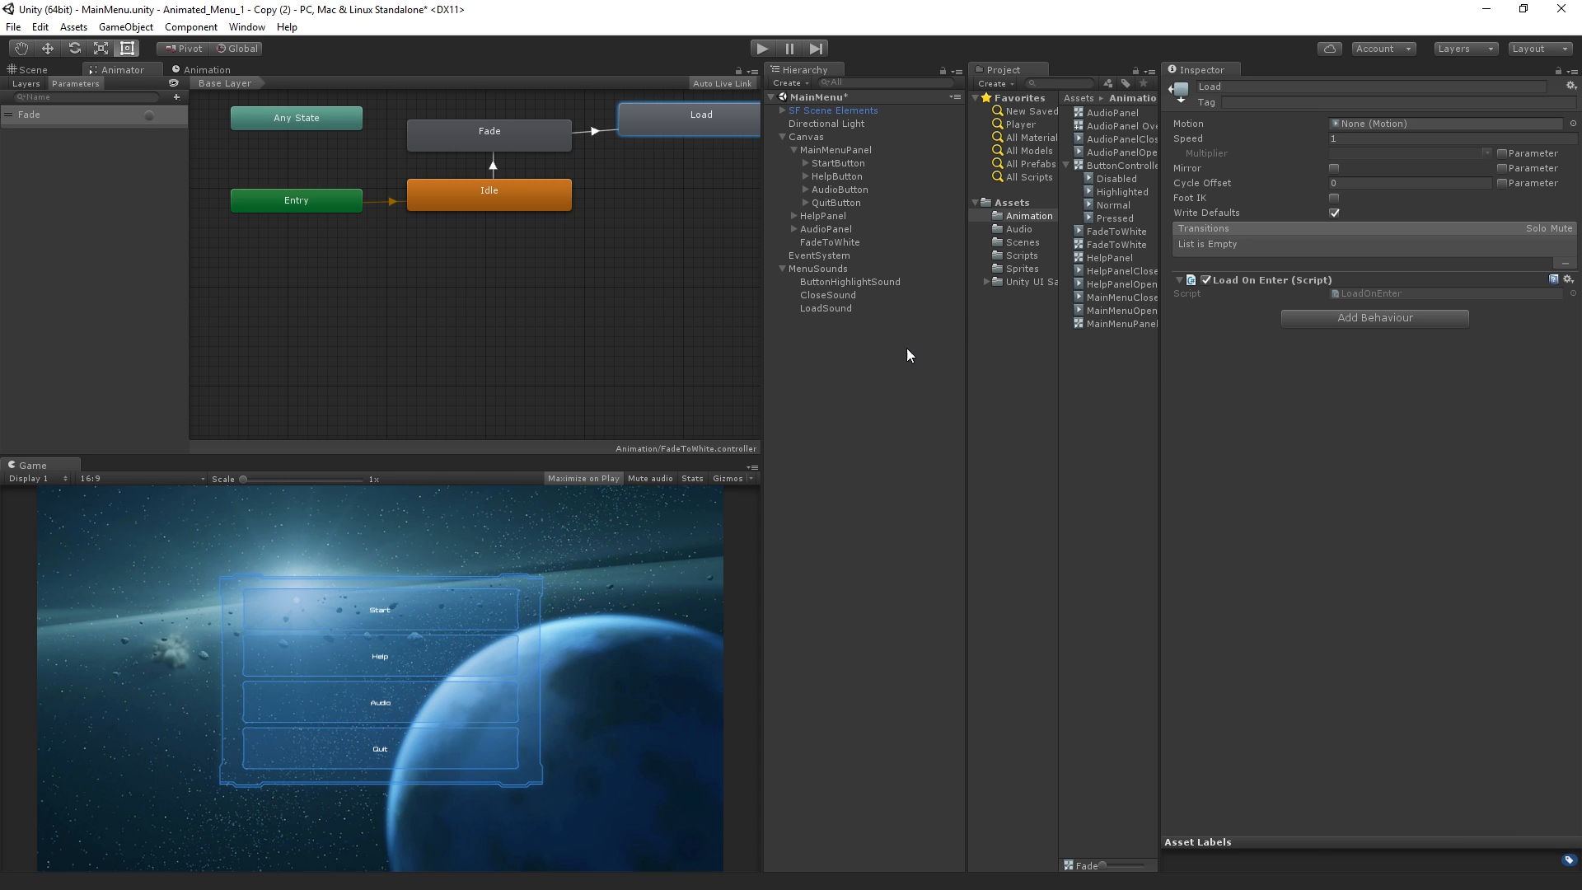
Duplicate the FadeToWhite object in the Canvas and name the copy FadeToBlack
{"action": "left_click", "coordinate": [867, 241]}
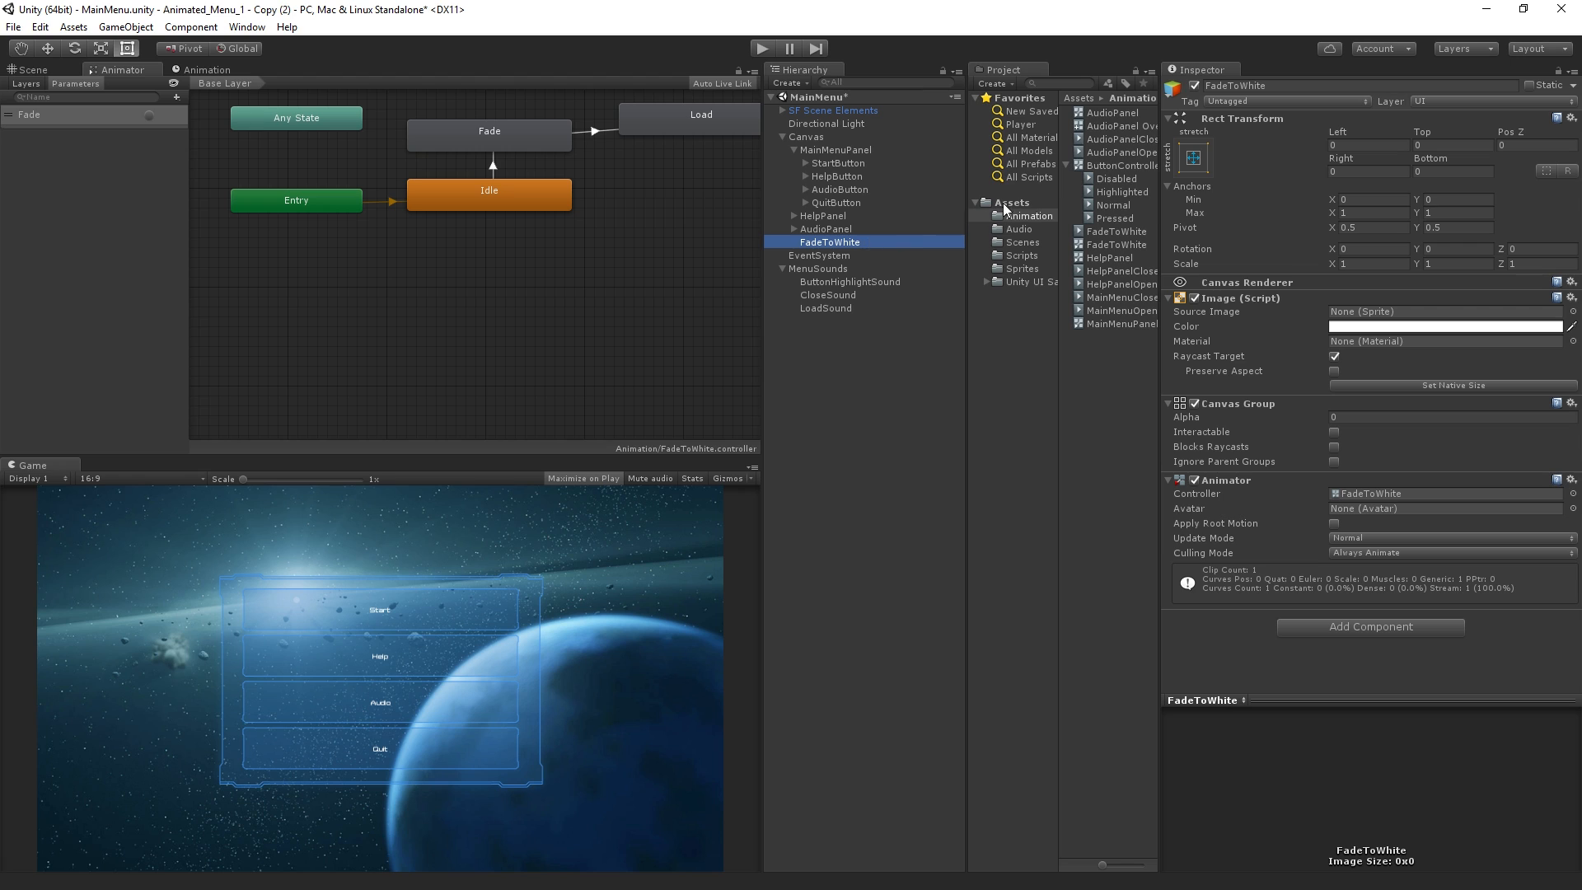
{"action": "key", "text": "ctrl+d"}
{"action": "left_click", "coordinate": [854, 256]}
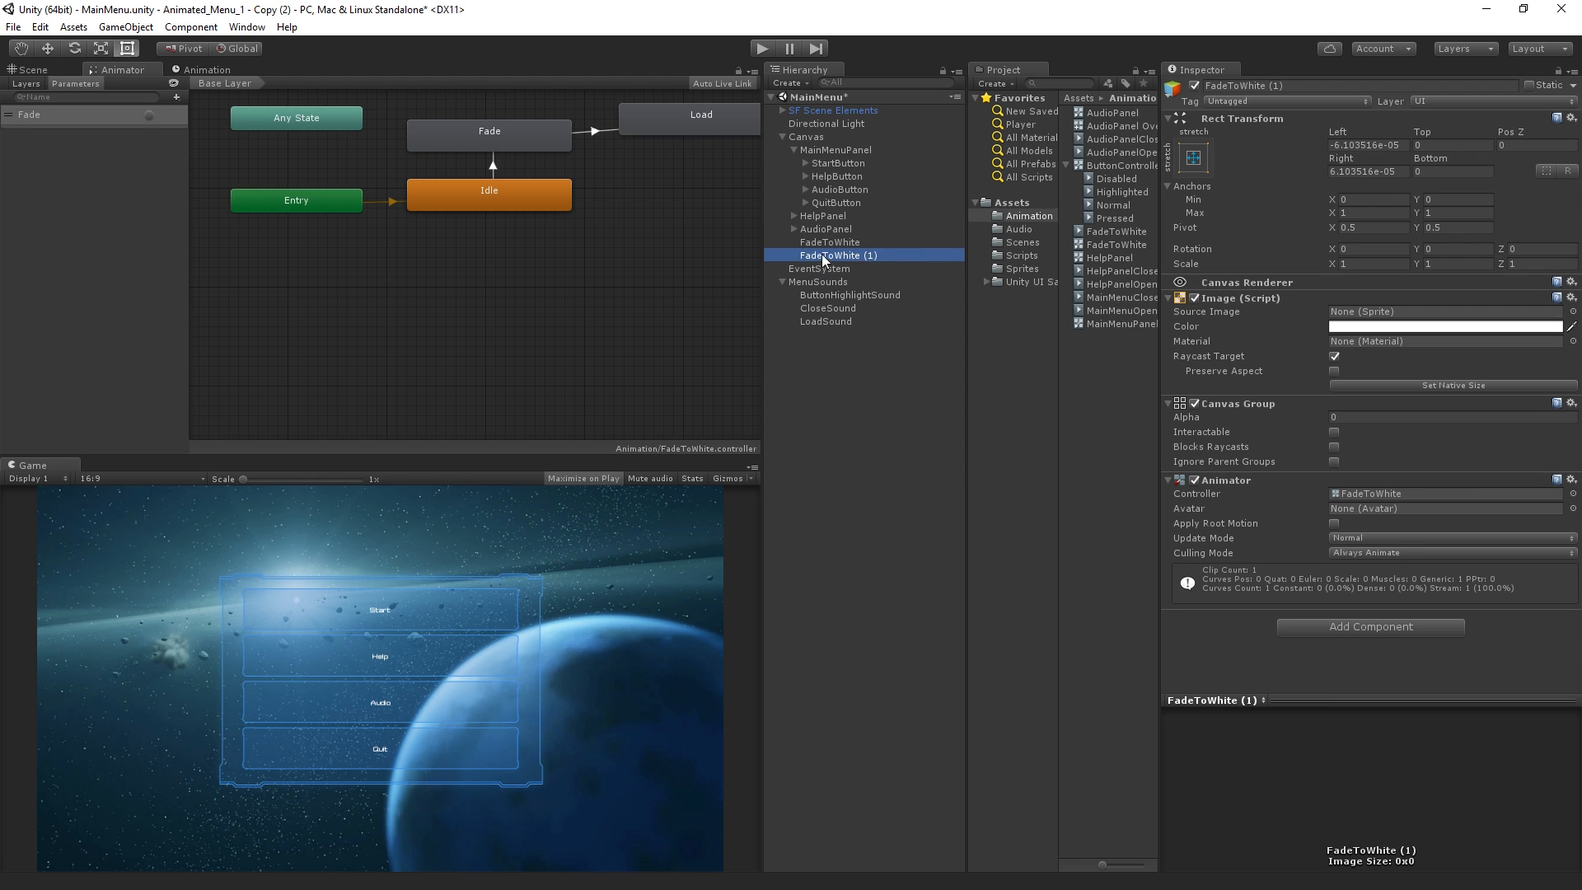
{"action": "left_click_drag", "start_coordinate": [833, 256], "coordinate": [934, 263]}
{"action": "type", "text": "Black"}
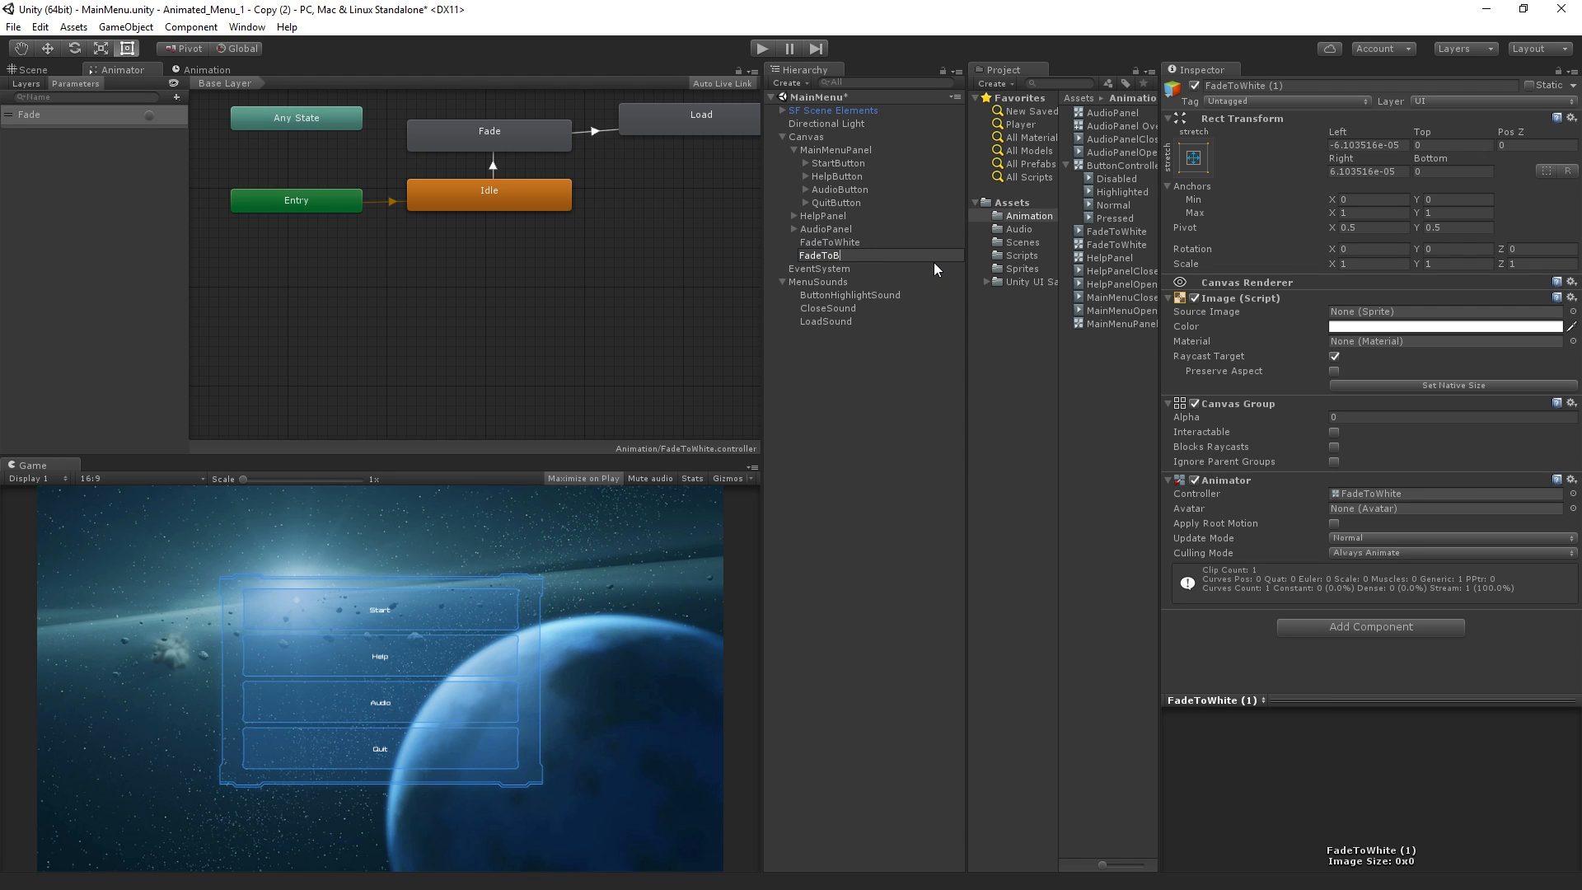
{"action": "key", "text": "Return"}
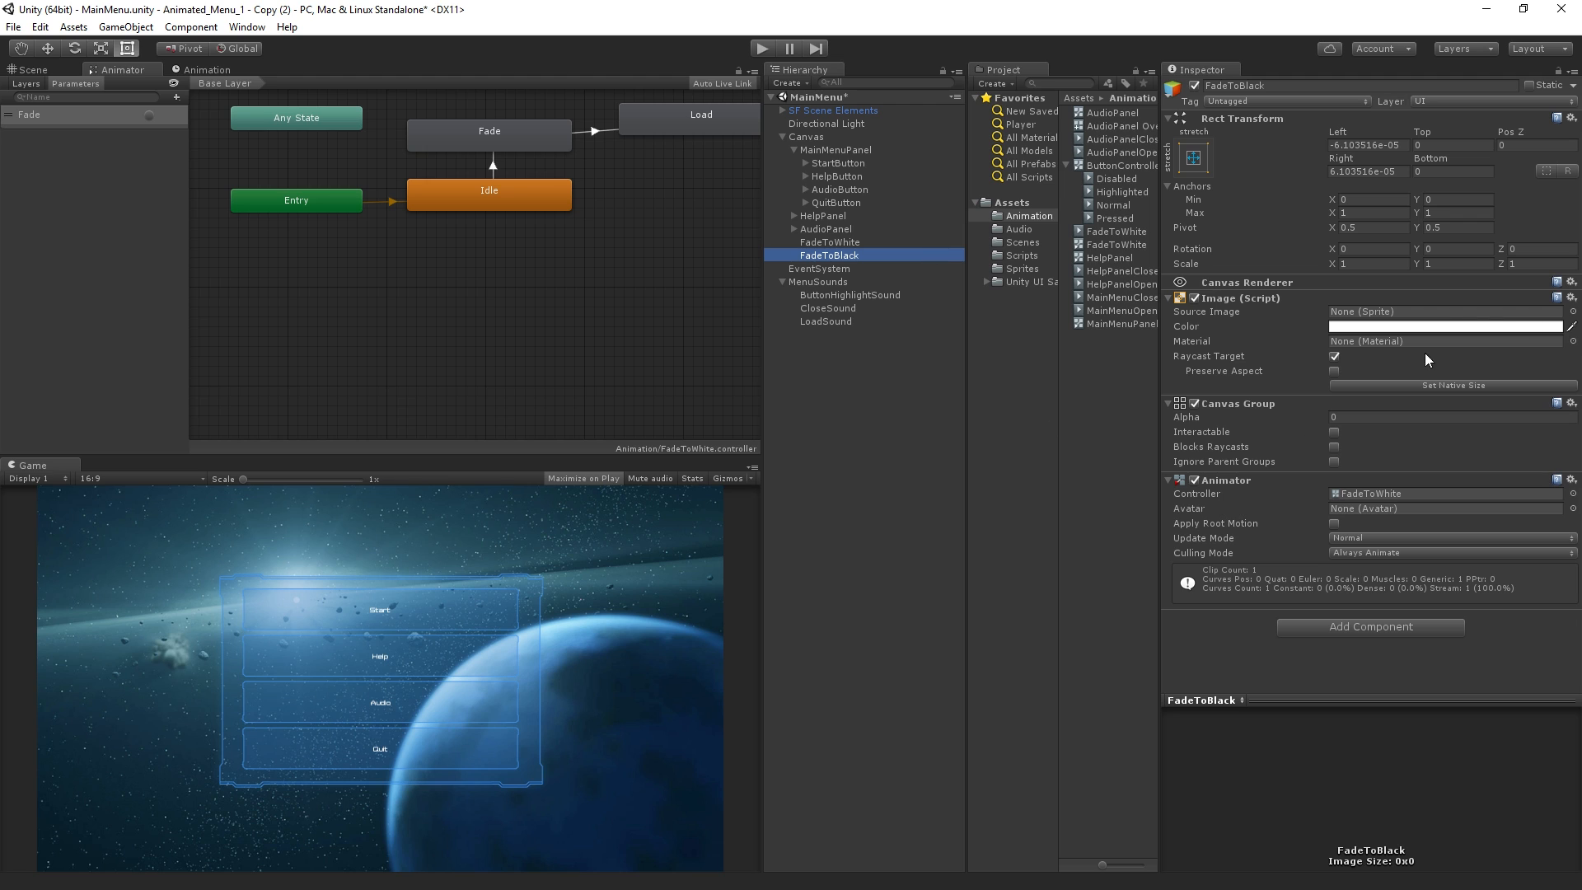
Set the Image color of FadeToBlack to opaque black (000000FF)
{"action": "left_click", "coordinate": [1451, 326]}
{"action": "left_click_drag", "start_coordinate": [1044, 354], "coordinate": [924, 544]}
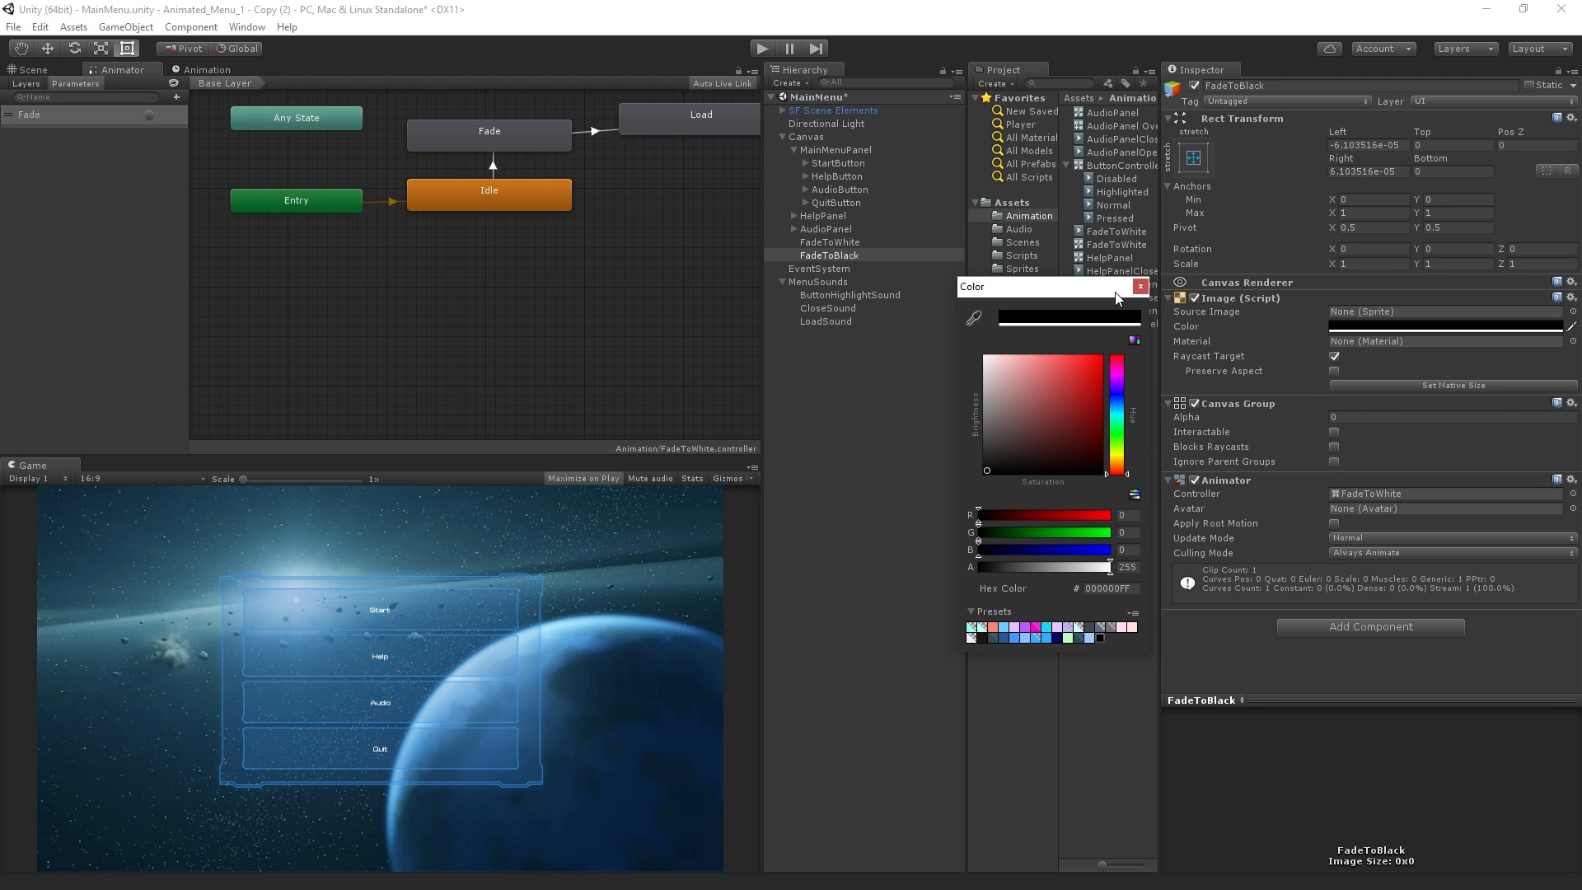
{"action": "left_click", "coordinate": [1140, 287]}
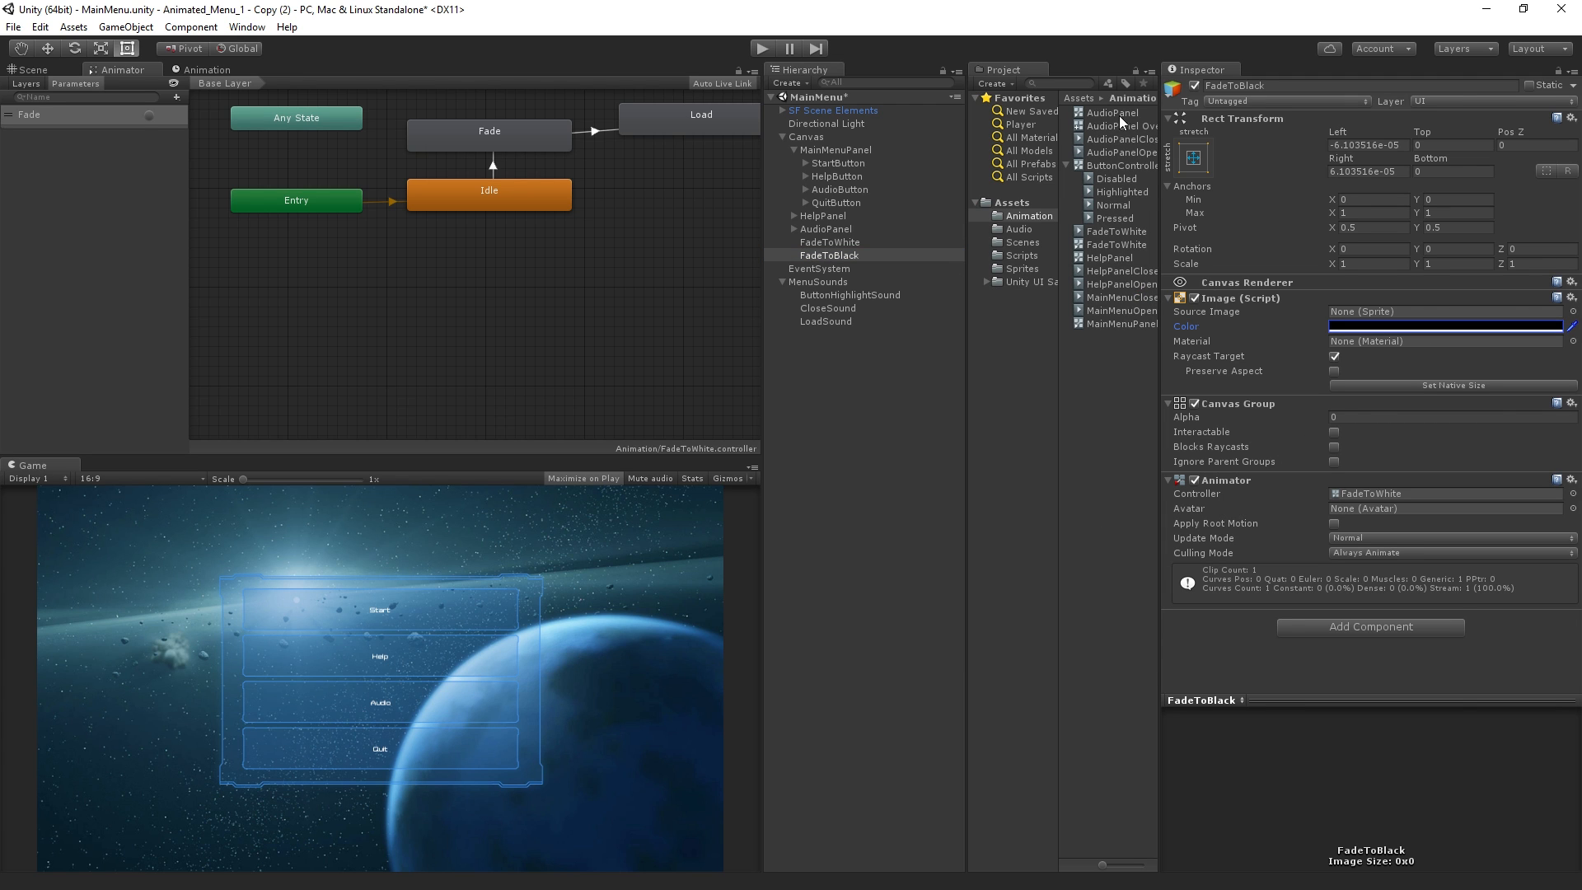
Duplicate the FadeToWhite animator controller in the Animation folder and rename the copy FadeToBlack
{"action": "left_click", "coordinate": [1125, 245]}
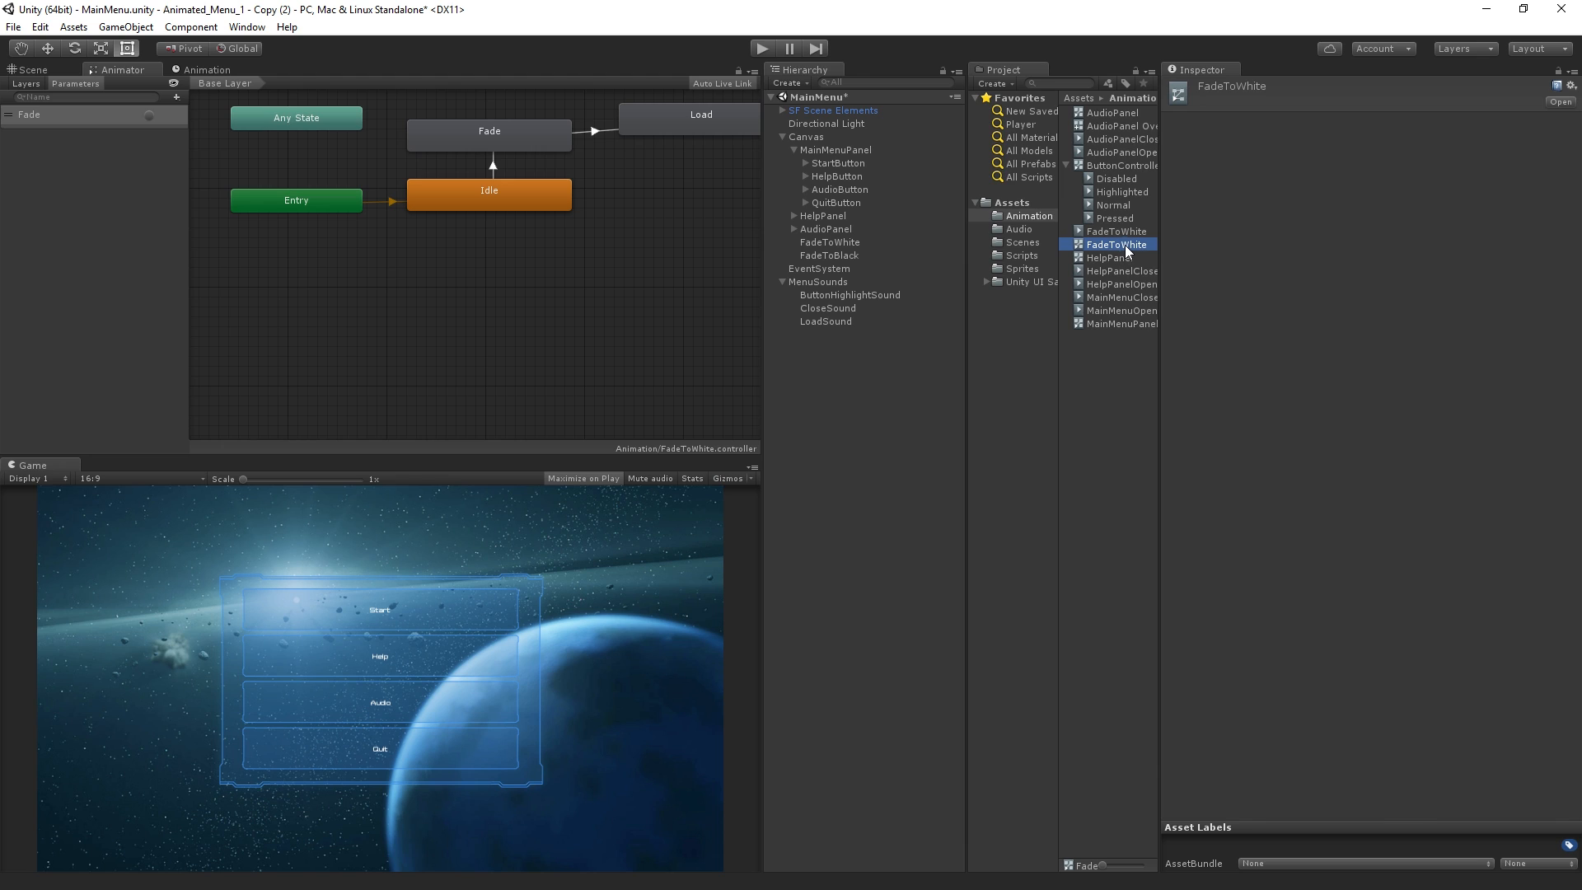
{"action": "key", "text": "ctrl+d"}
{"action": "key", "text": "F2"}
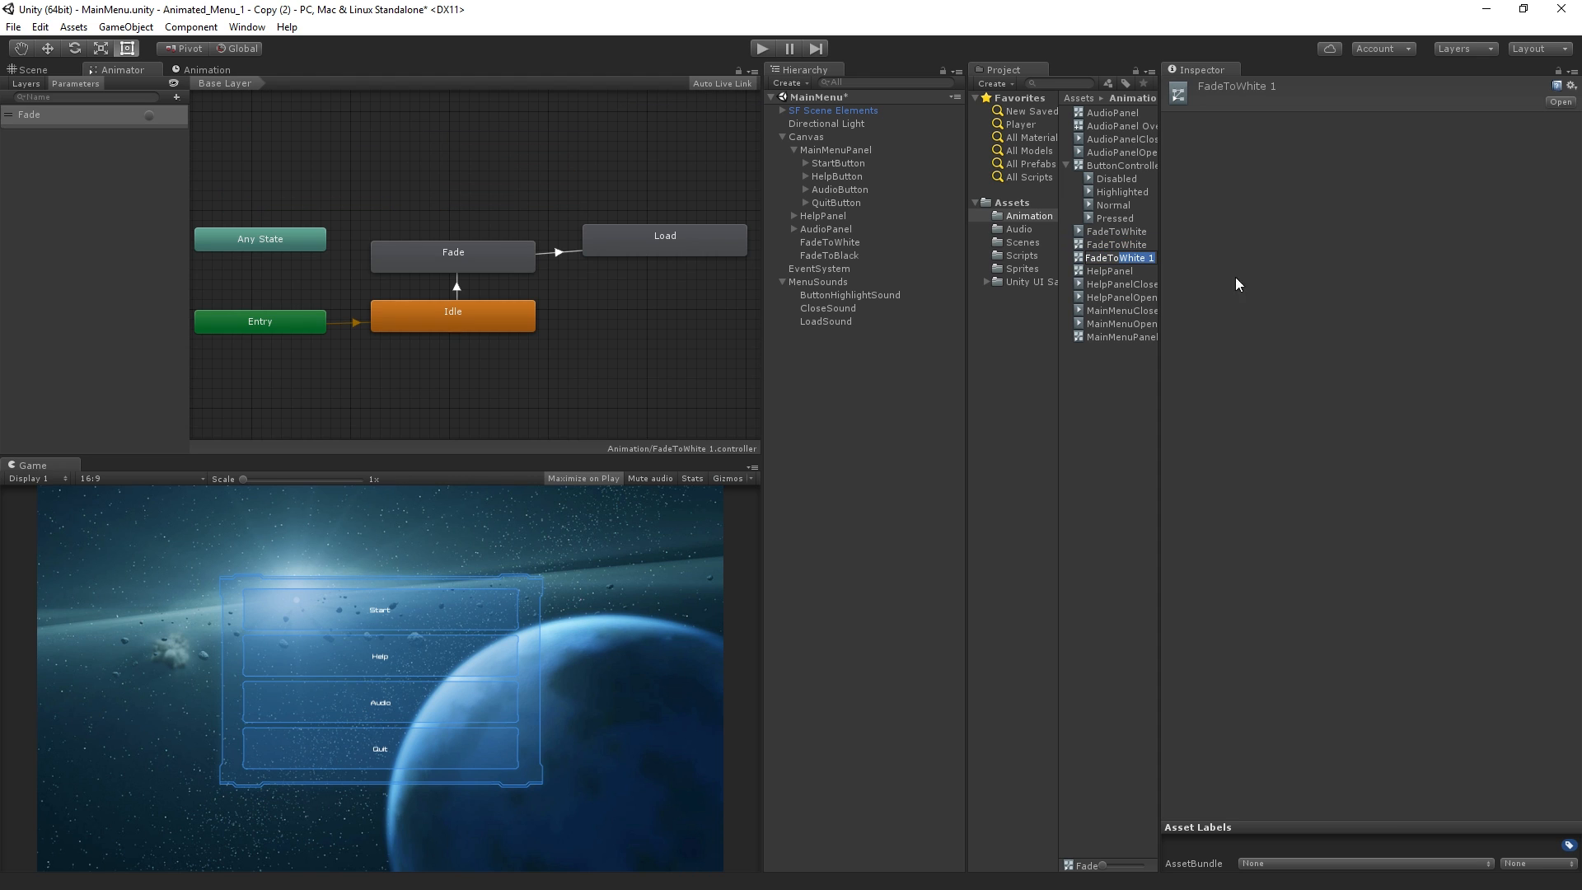
{"action": "type", "text": "Black"}
{"action": "key", "text": "Return"}
In the FadeToBlack controller's Load state, replace the Load On Enter behaviour with a new script behaviour named QuitOnEnter
{"action": "left_click", "coordinate": [632, 250]}
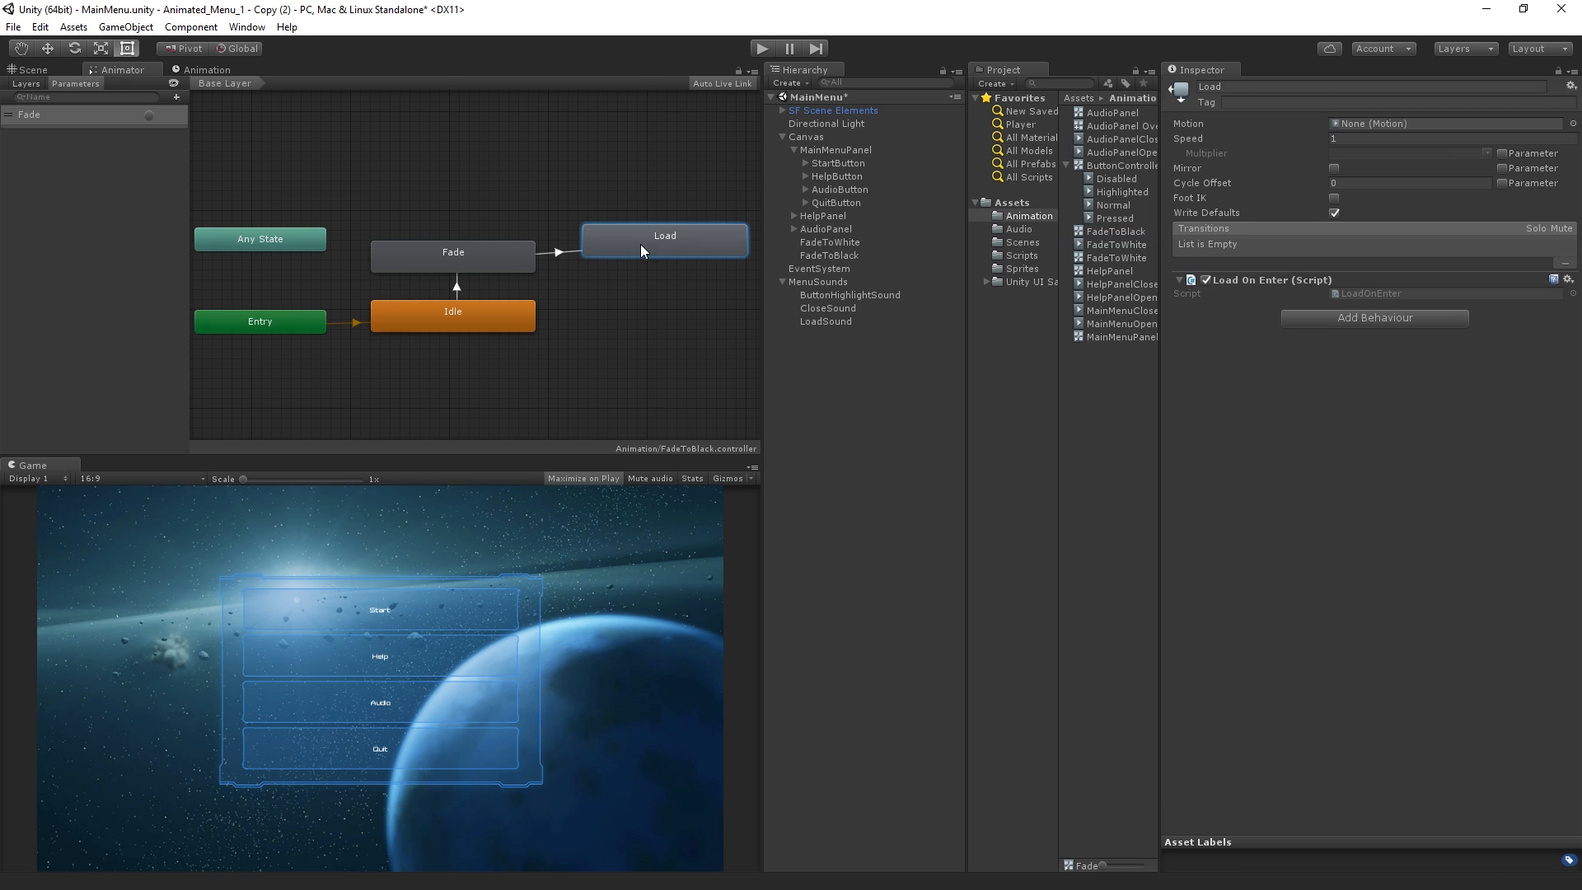
{"action": "left_click", "coordinate": [1570, 280]}
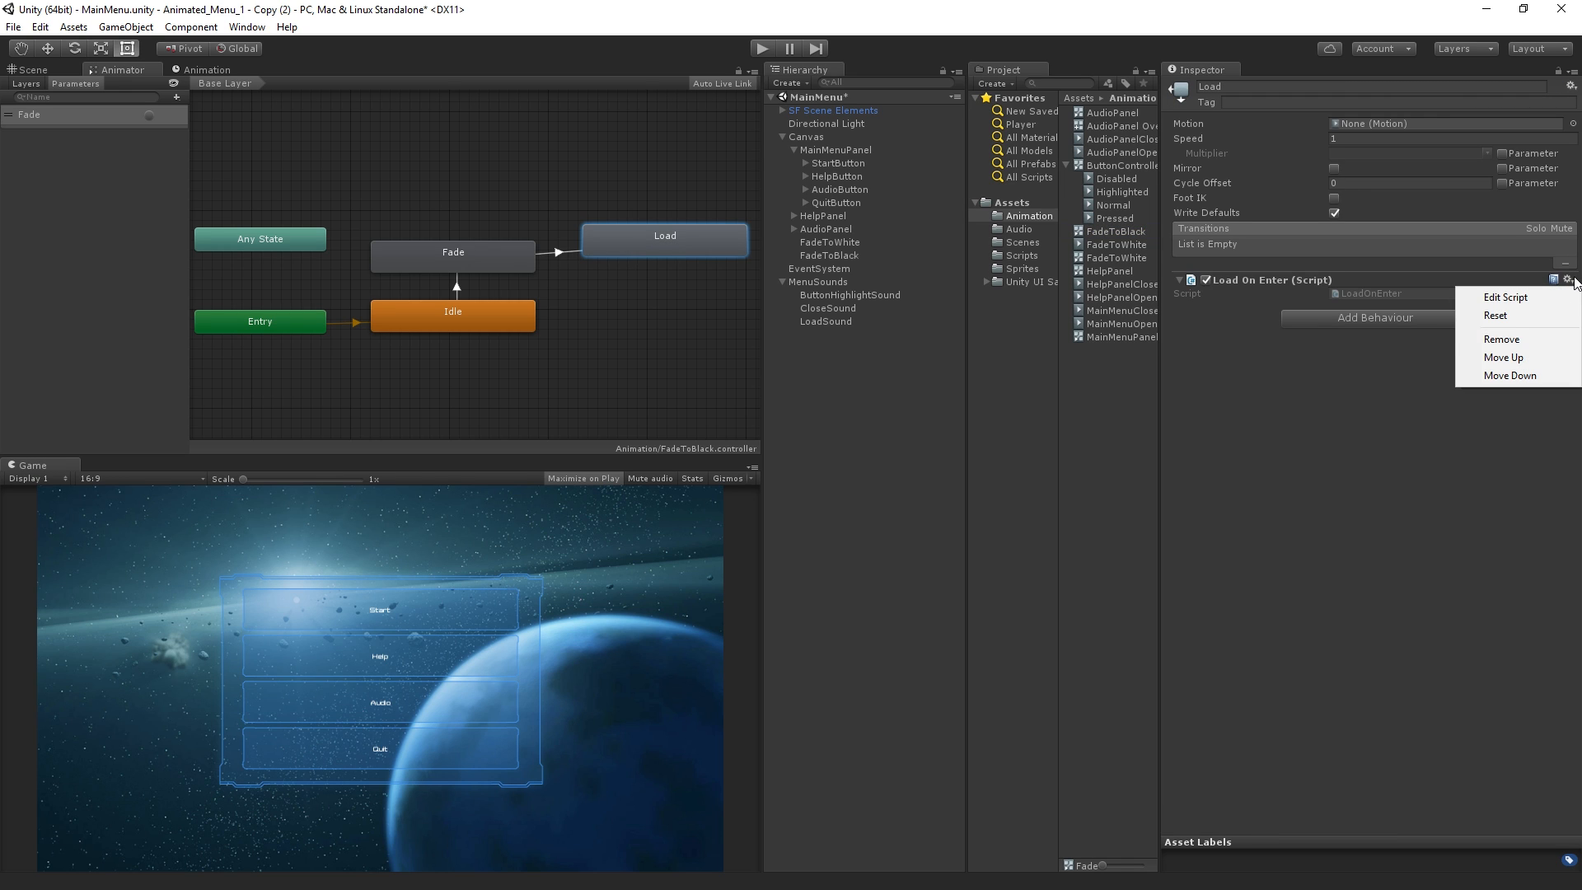
{"action": "left_click", "coordinate": [1501, 340]}
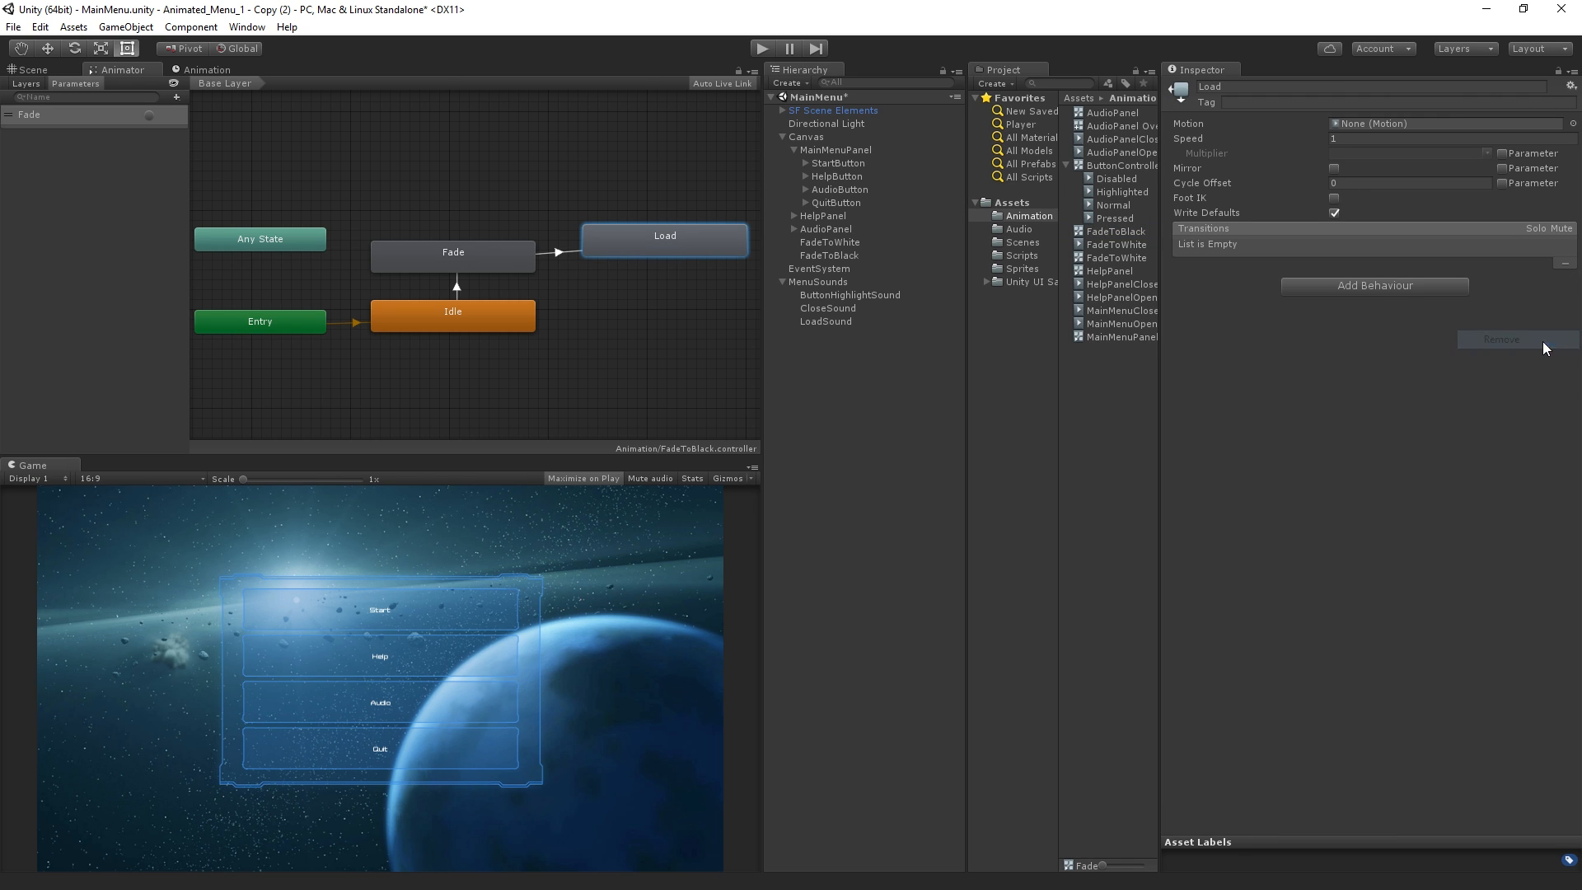
{"action": "left_click", "coordinate": [1396, 285]}
{"action": "type", "text": "QuitOnEnt"}
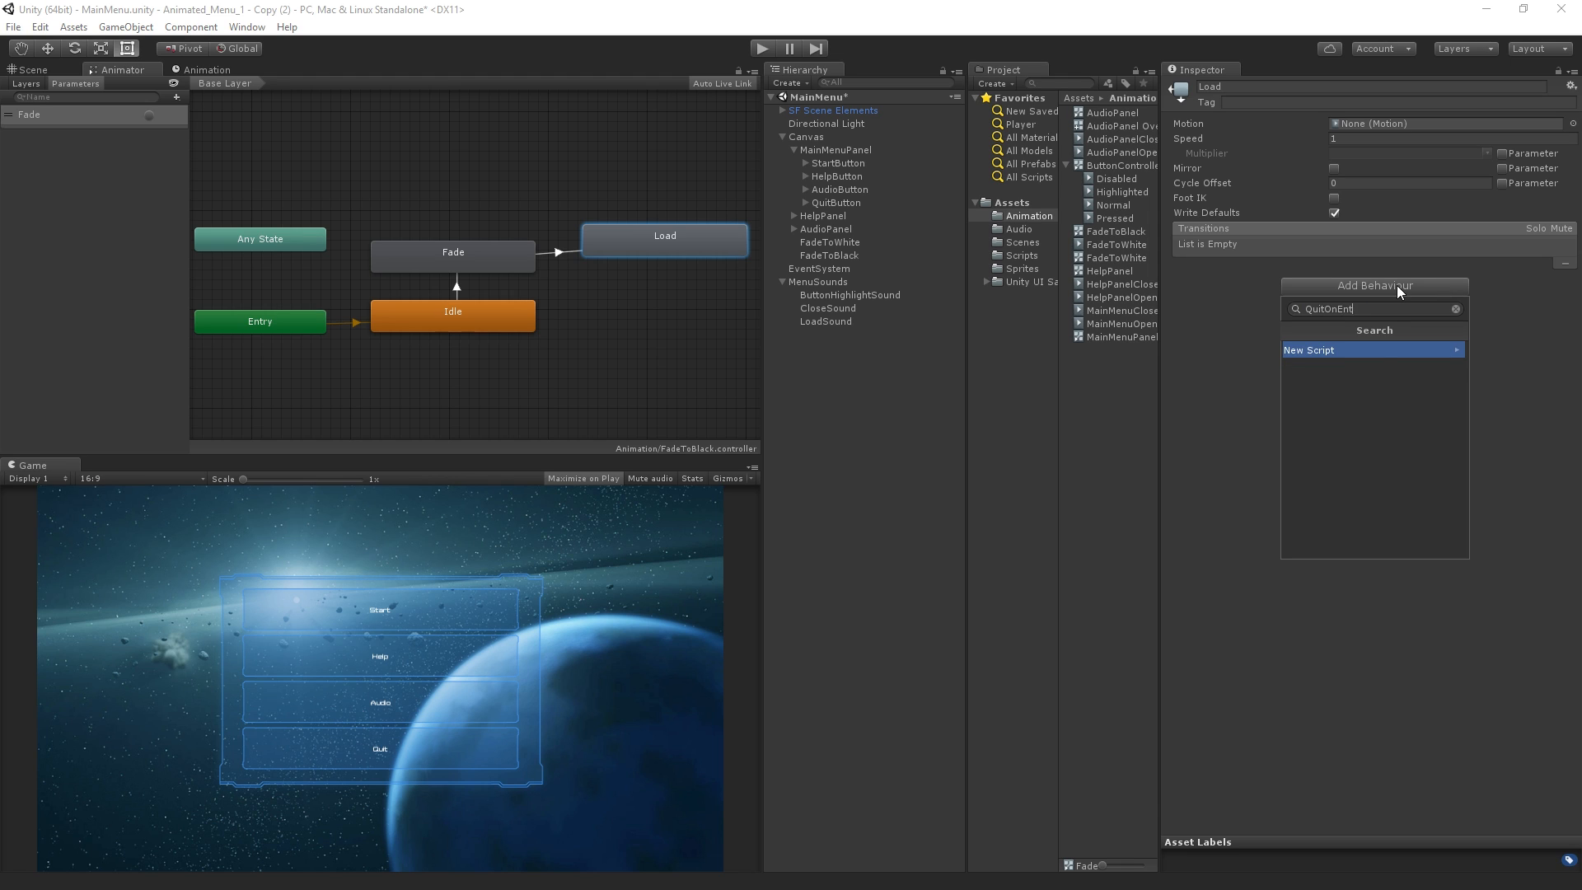
{"action": "type", "text": "er"}
{"action": "key", "text": "Return"}
{"action": "left_click", "coordinate": [1371, 545]}
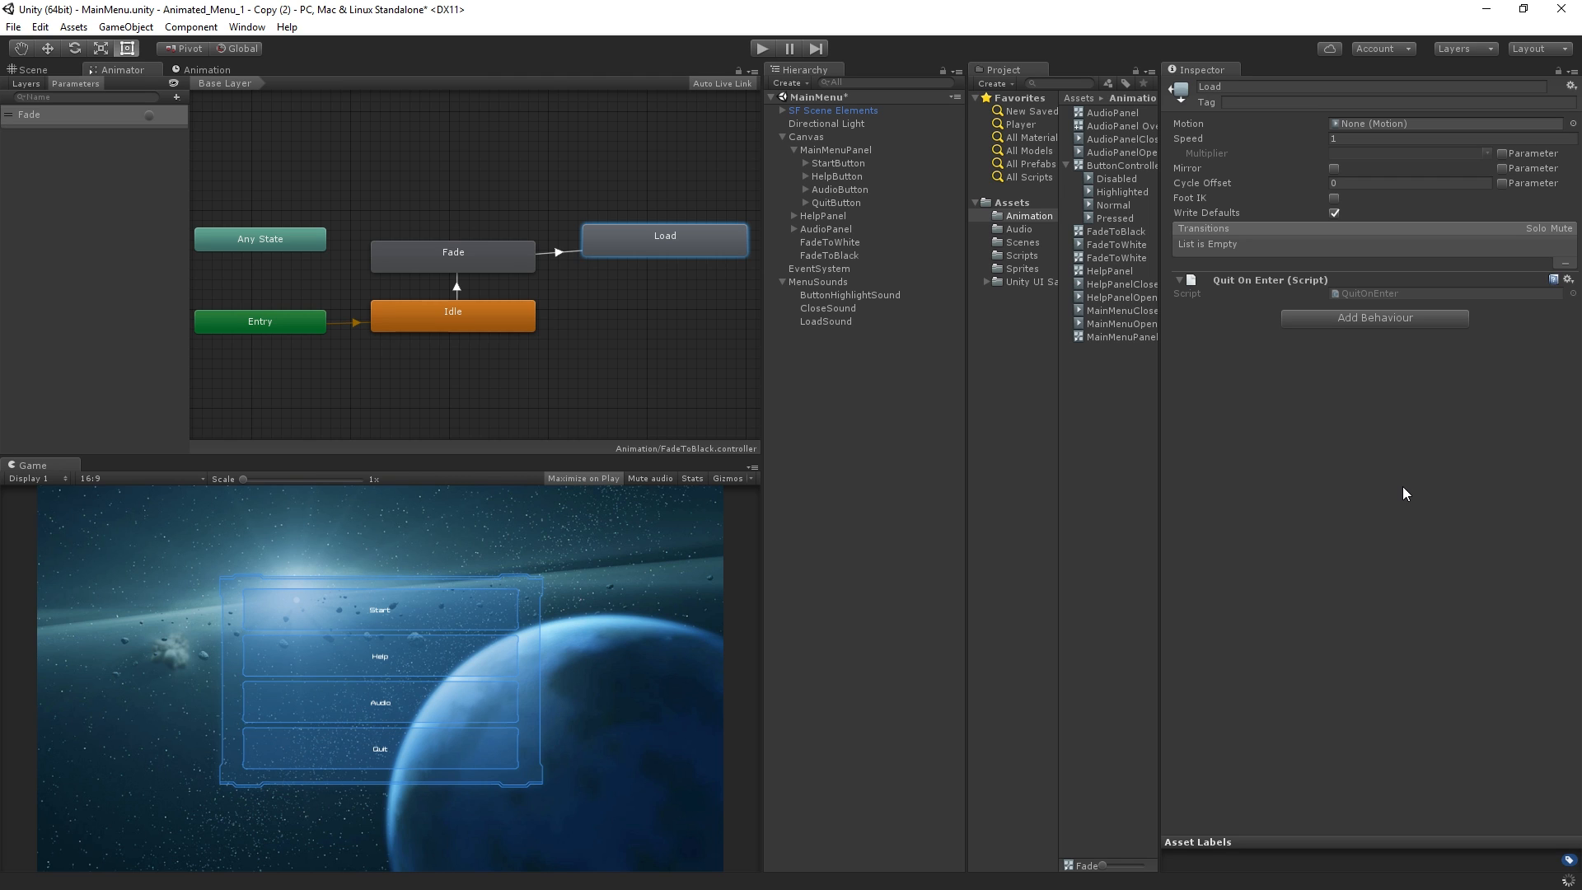
Open the QuitOnClick script in MonoDevelop and copy its entire Quit() method
{"action": "left_click", "coordinate": [1021, 256]}
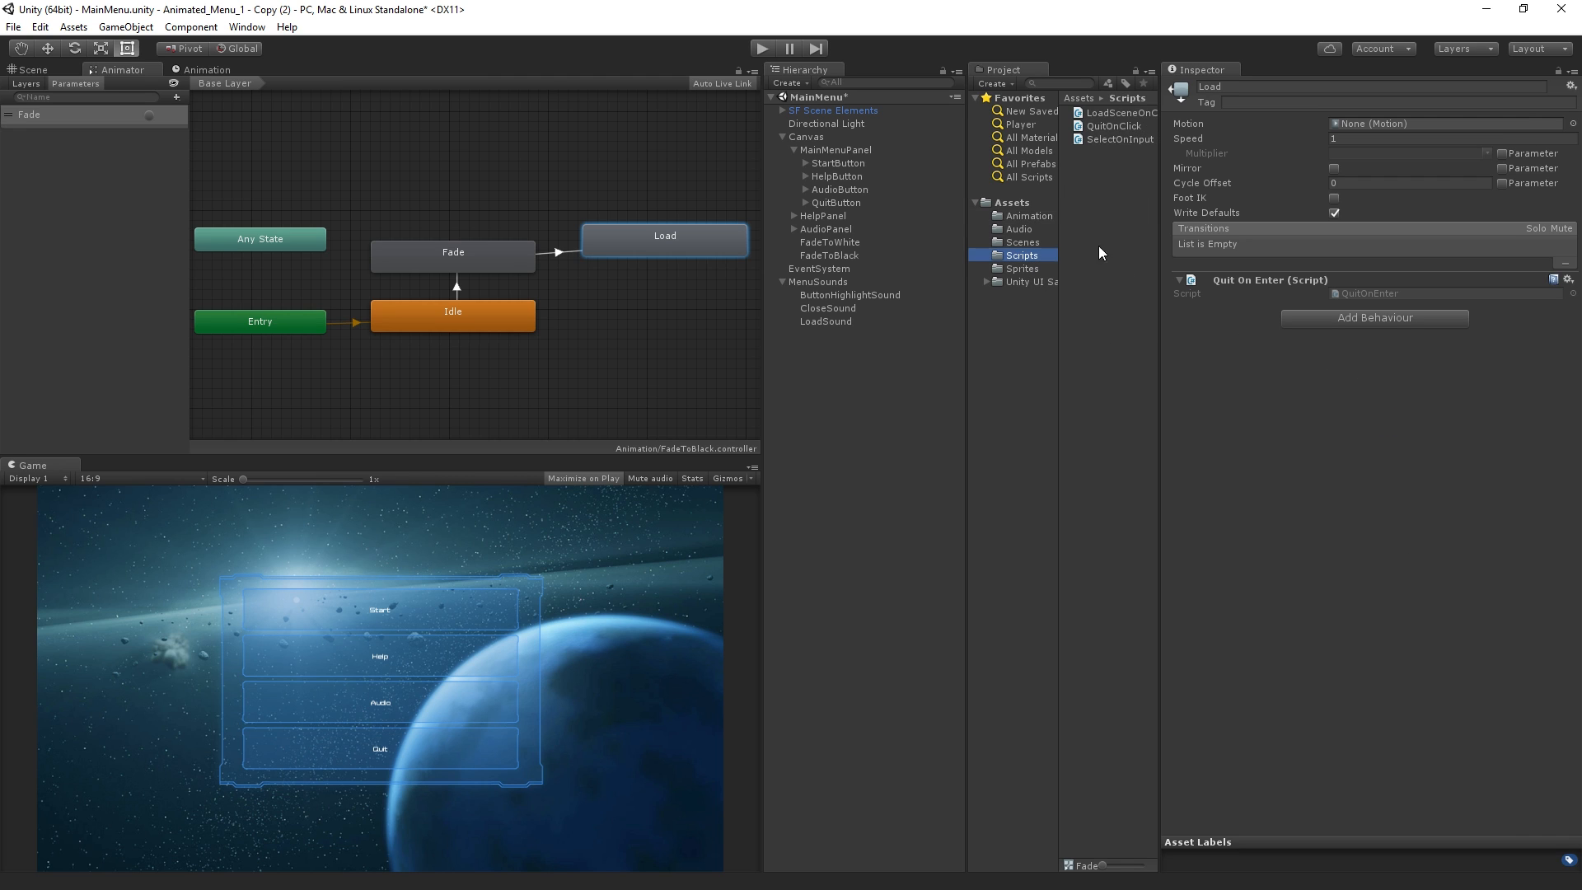
{"action": "left_click", "coordinate": [1114, 126]}
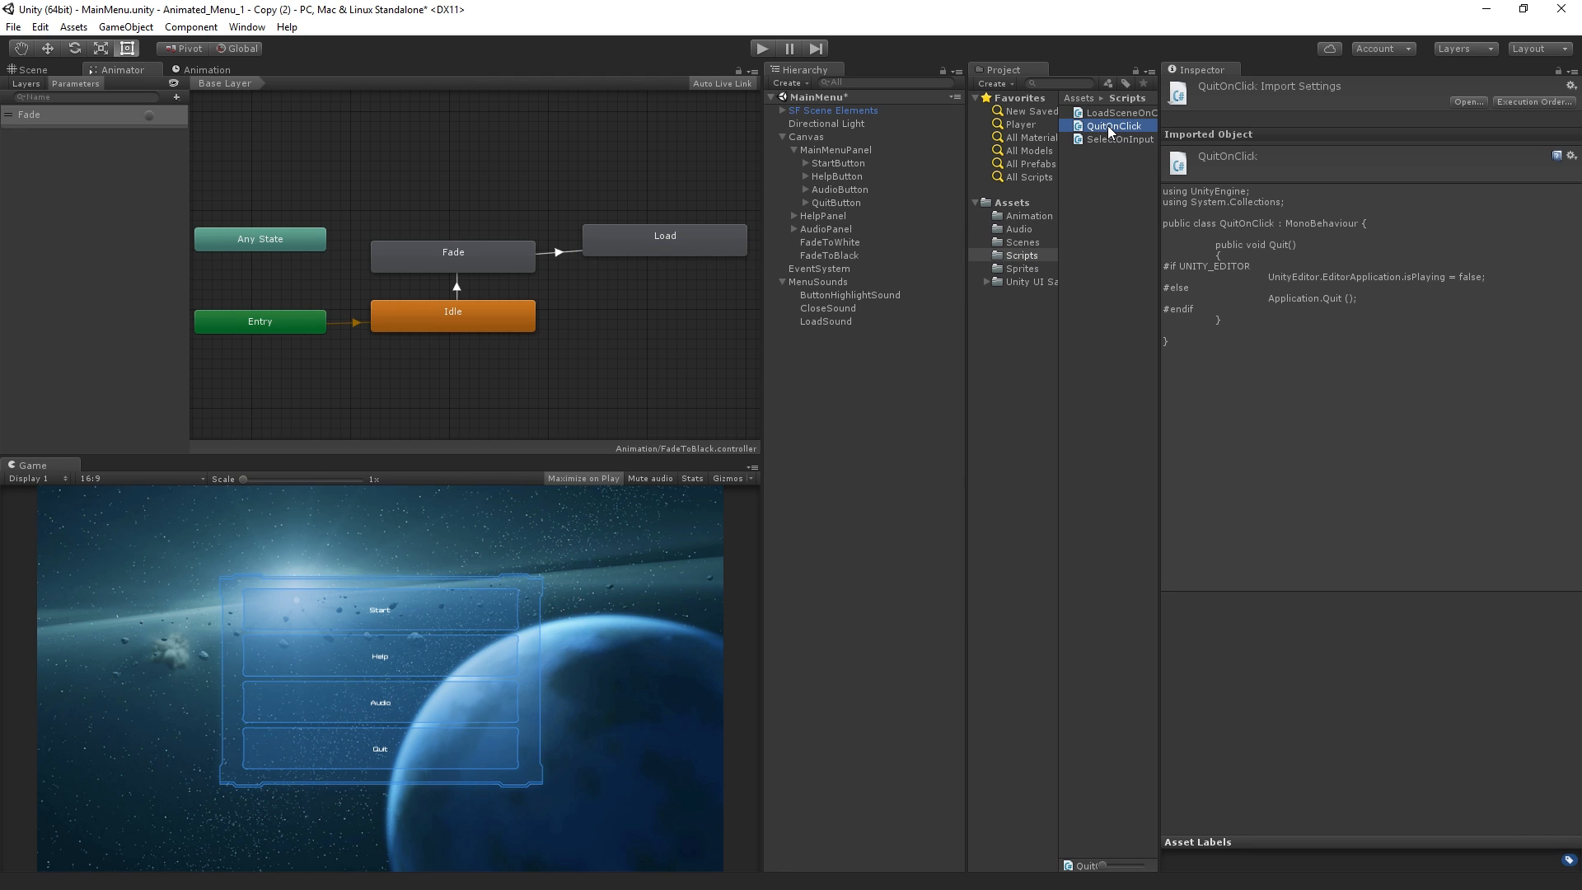
{"action": "key", "text": "alt+Tab"}
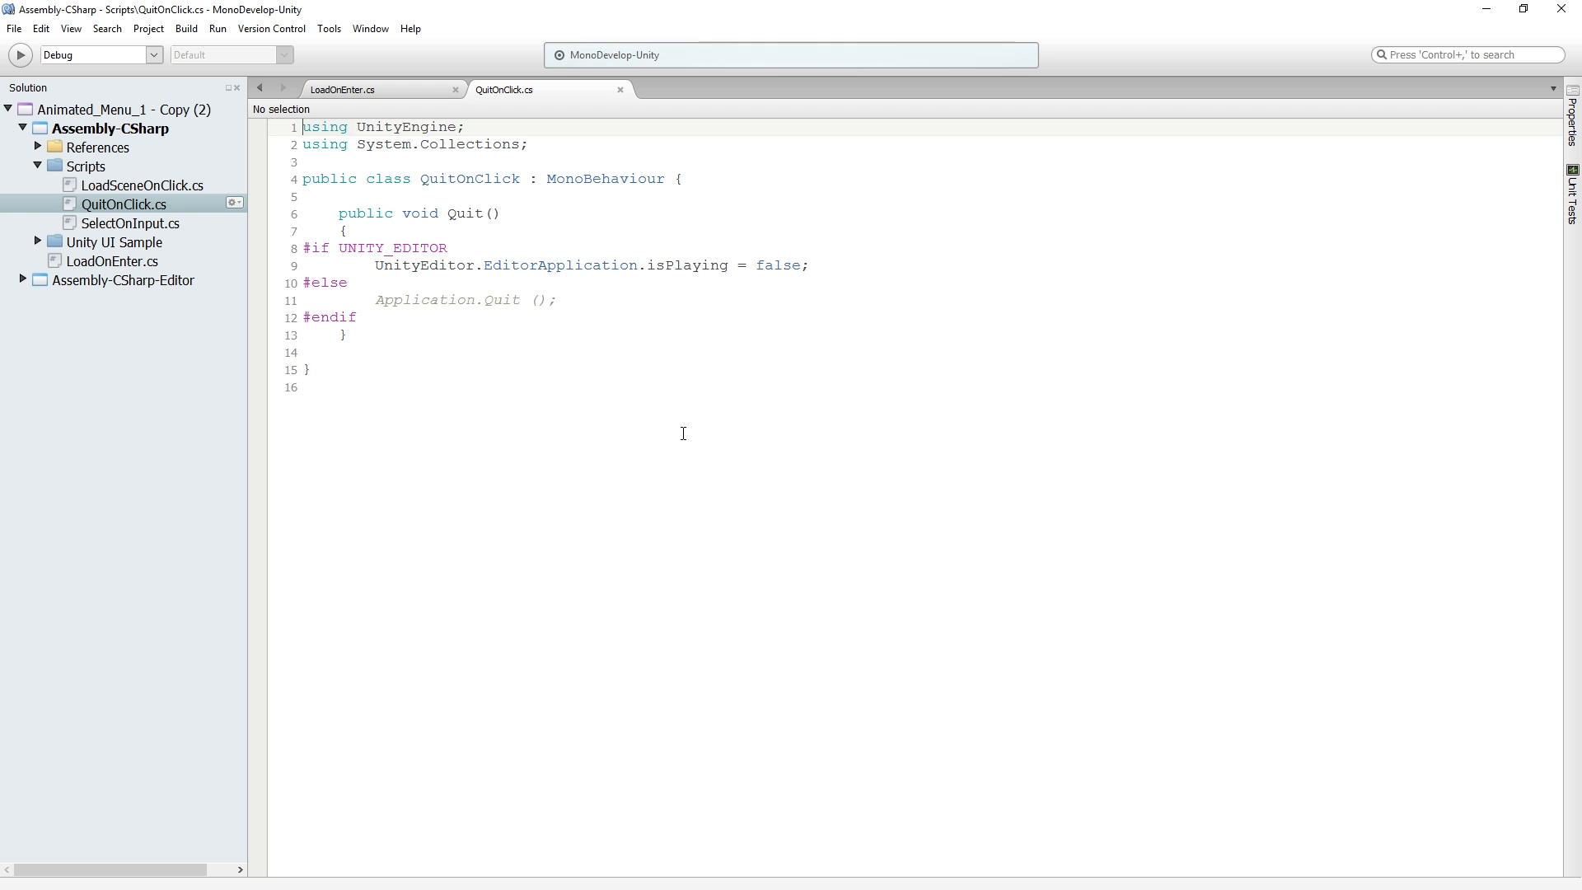
{"action": "left_click_drag", "start_coordinate": [344, 216], "coordinate": [424, 327]}
{"action": "key", "text": "ctrl+c"}
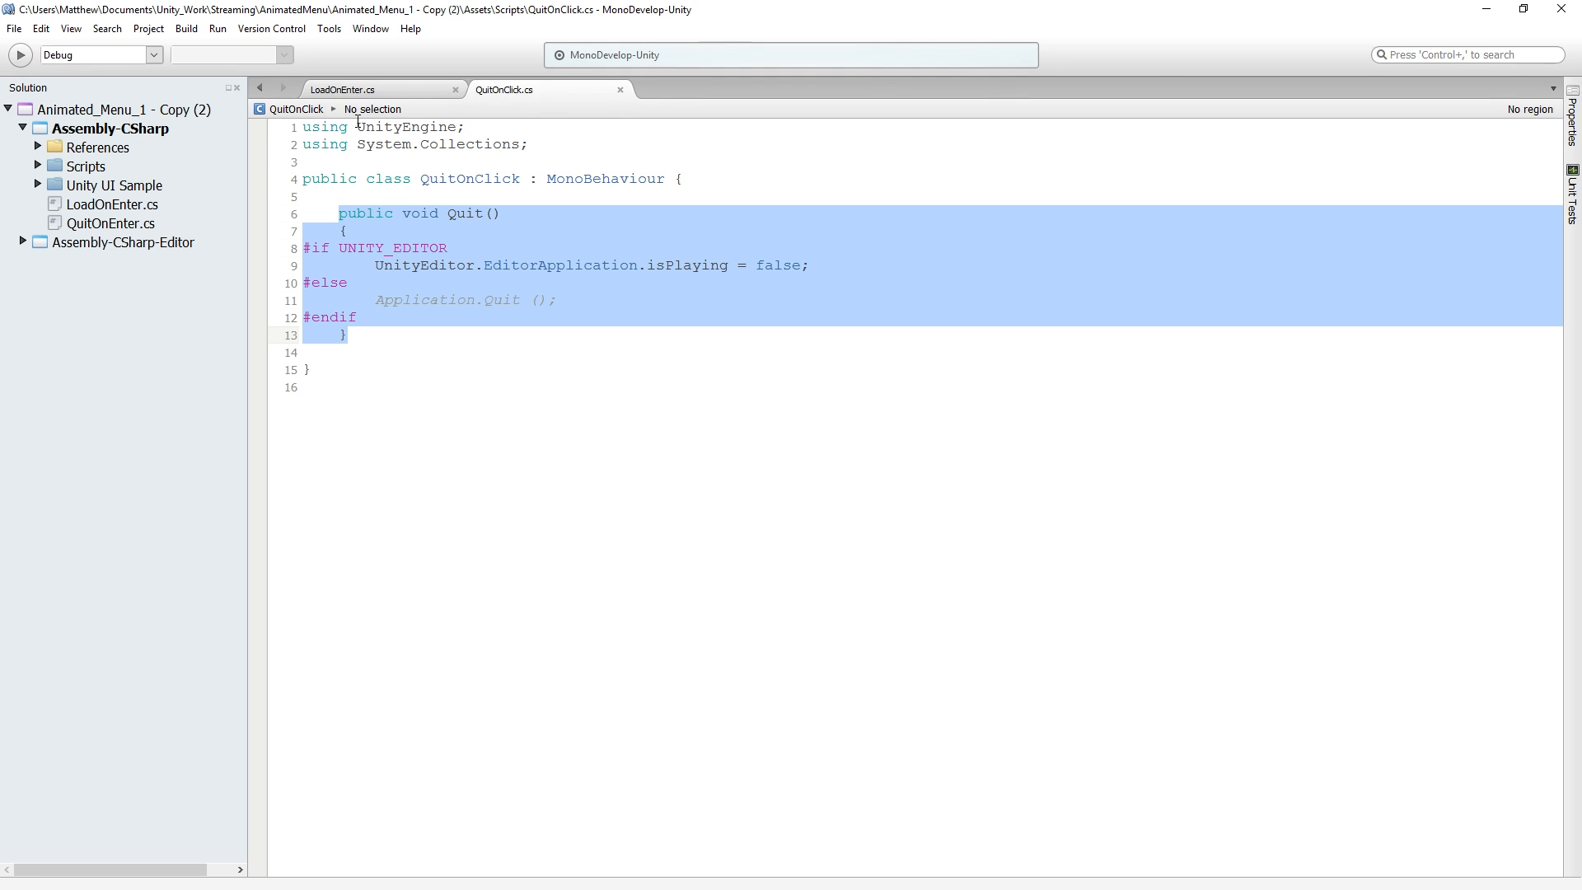
Open the QuitOnEnter script from the Load state and paste the Quit() method below the commented OnStateIK block
{"action": "key", "text": "alt+Tab"}
{"action": "left_click", "coordinate": [710, 226]}
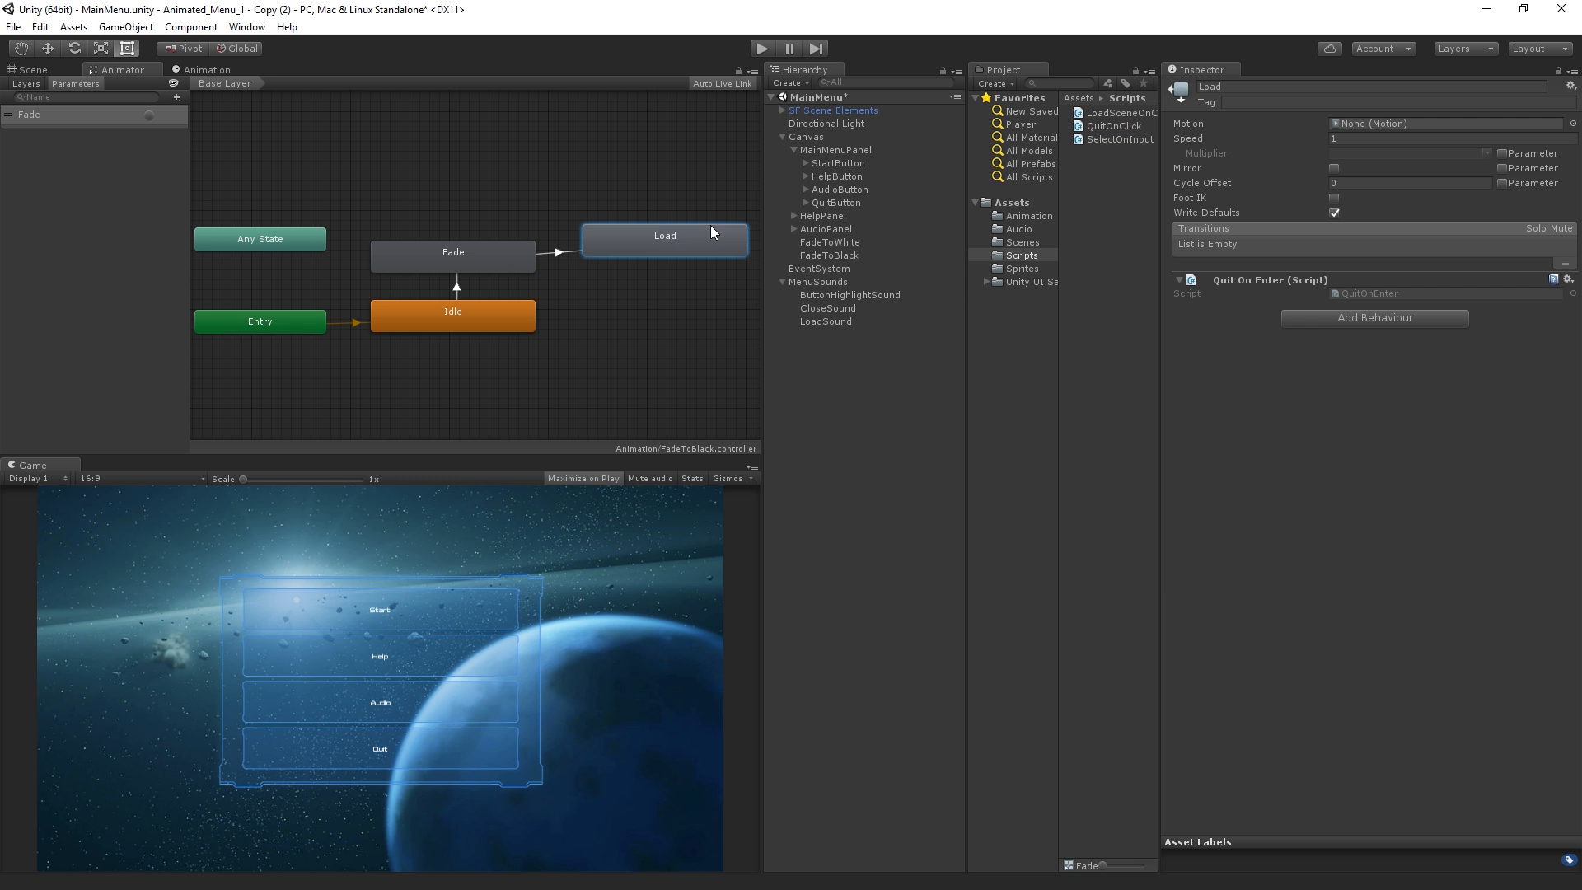
{"action": "left_click", "coordinate": [1358, 294]}
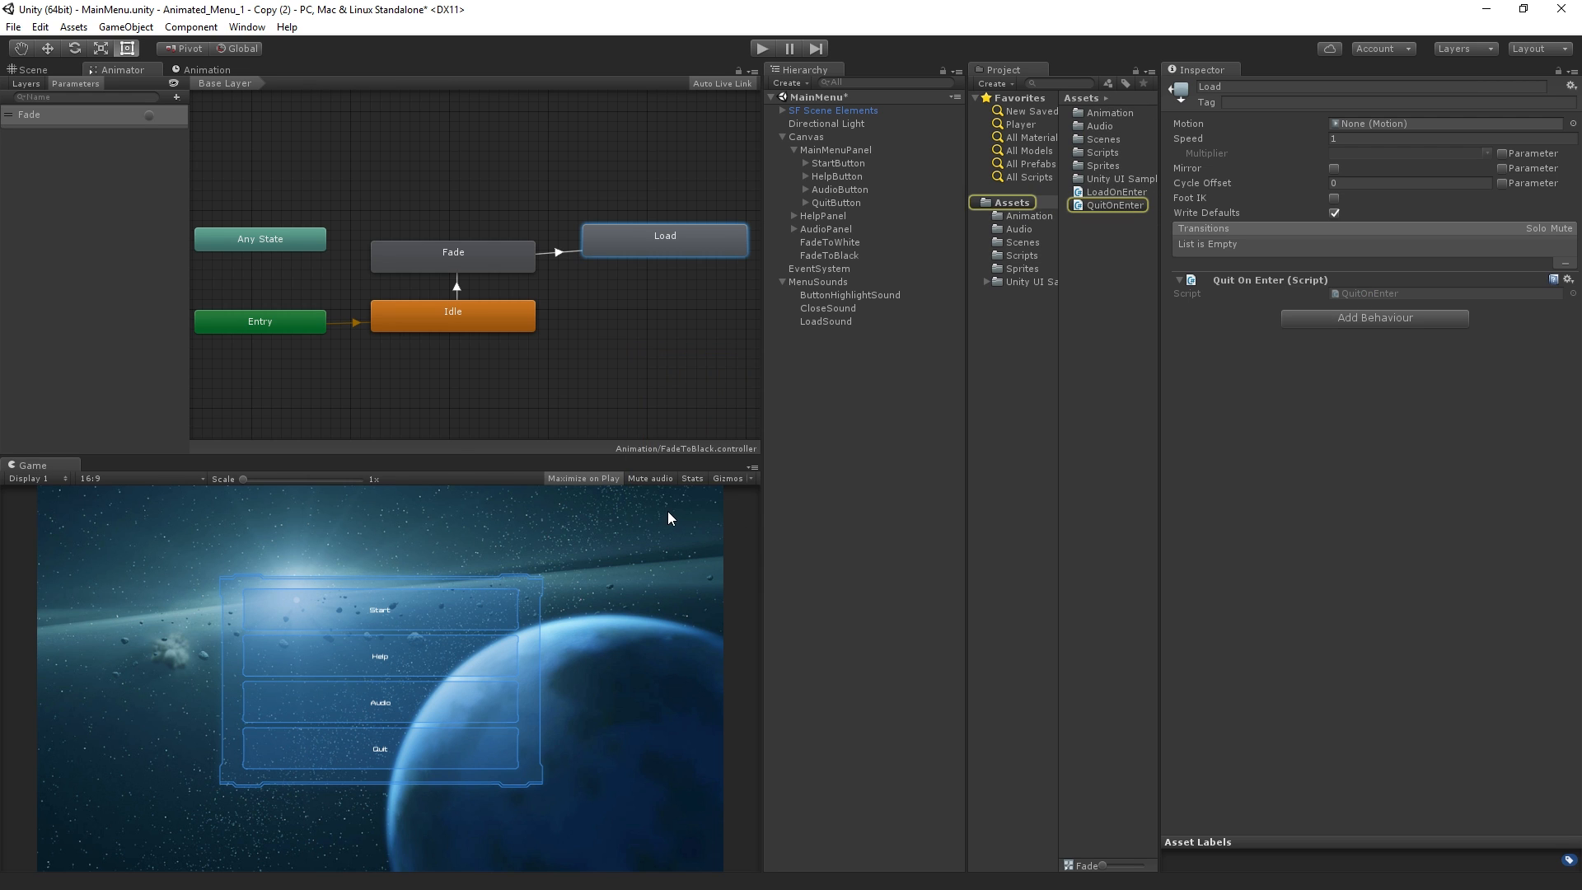
{"action": "key", "text": "alt+Tab"}
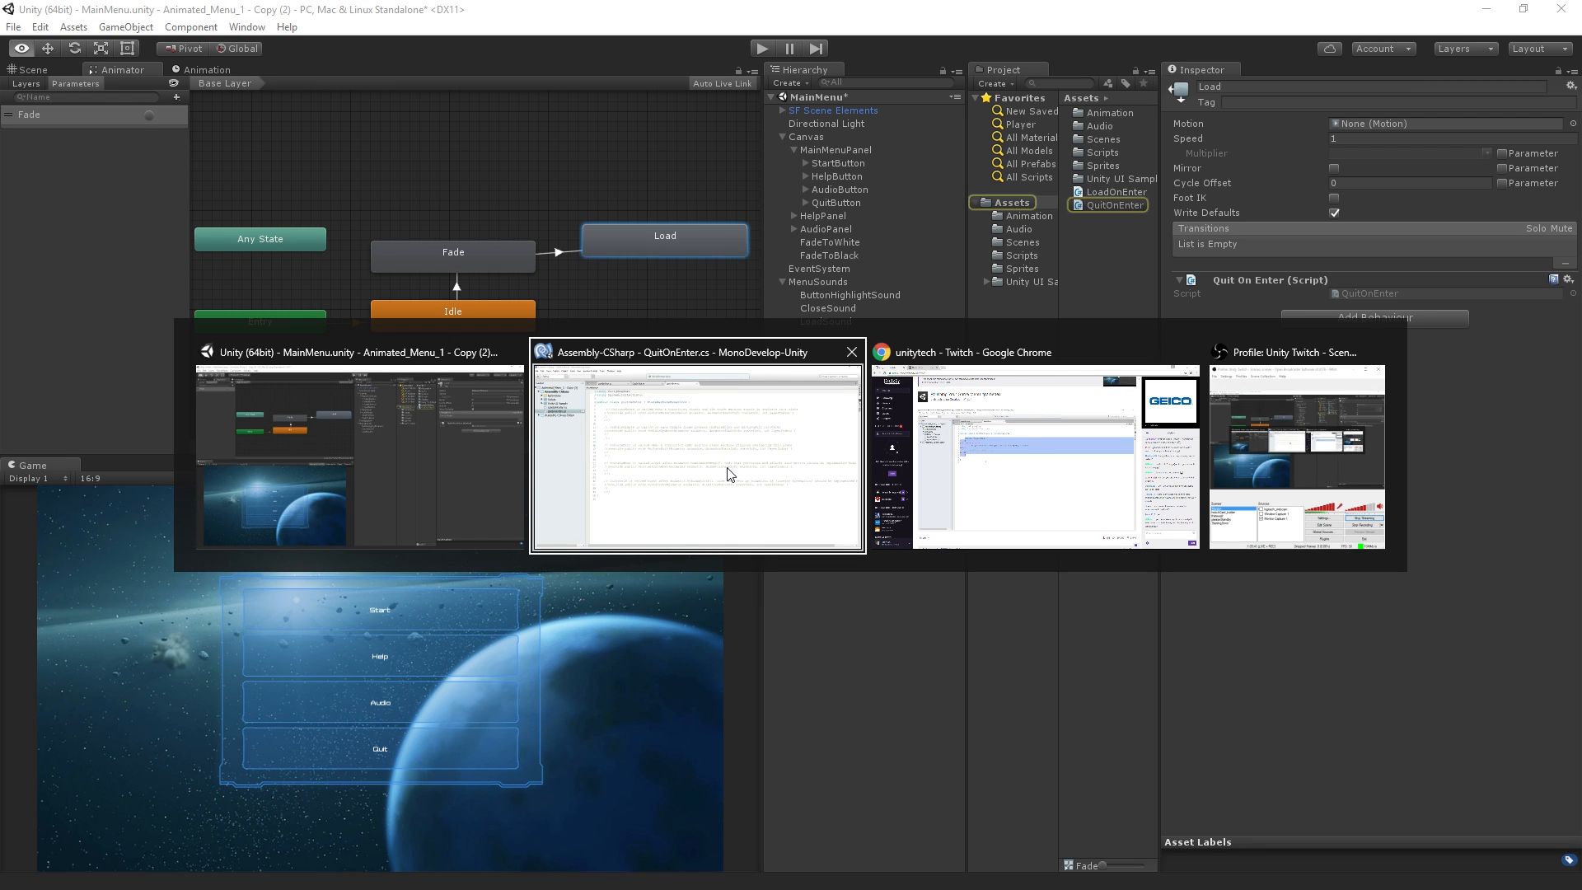
{"action": "left_click", "coordinate": [729, 474]}
{"action": "left_click", "coordinate": [450, 612]}
{"action": "key", "text": "Return"}
{"action": "key", "text": "Return"}
{"action": "key", "text": "ctrl+v"}
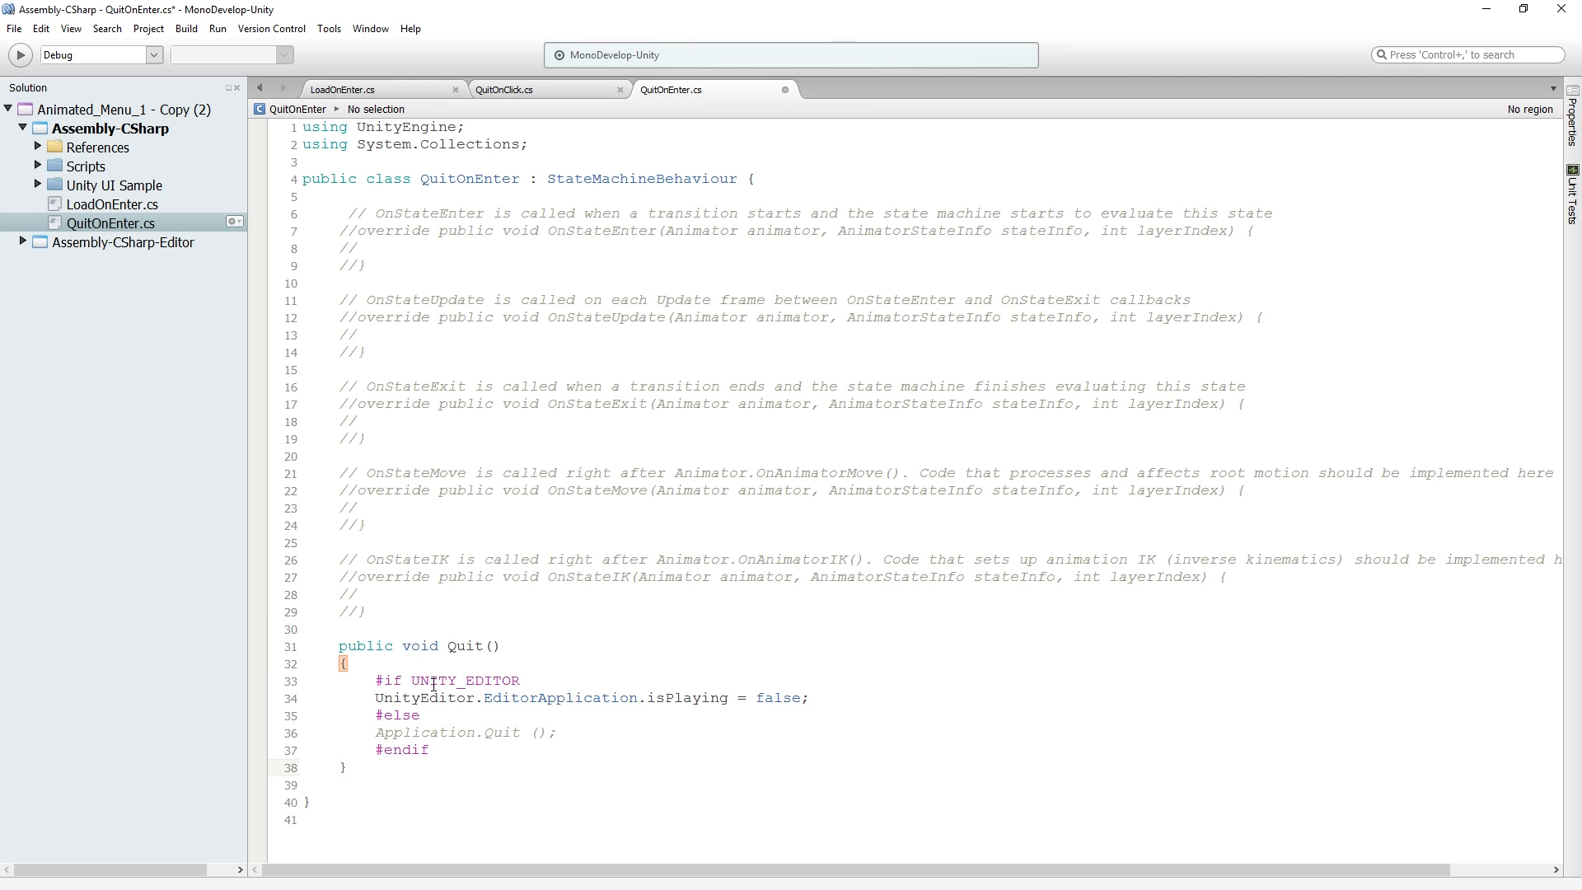
Uncomment the OnStateEnter override in the QuitOnEnter script, including its body line and closing brace
{"action": "left_click_drag", "start_coordinate": [447, 647], "coordinate": [501, 648]}
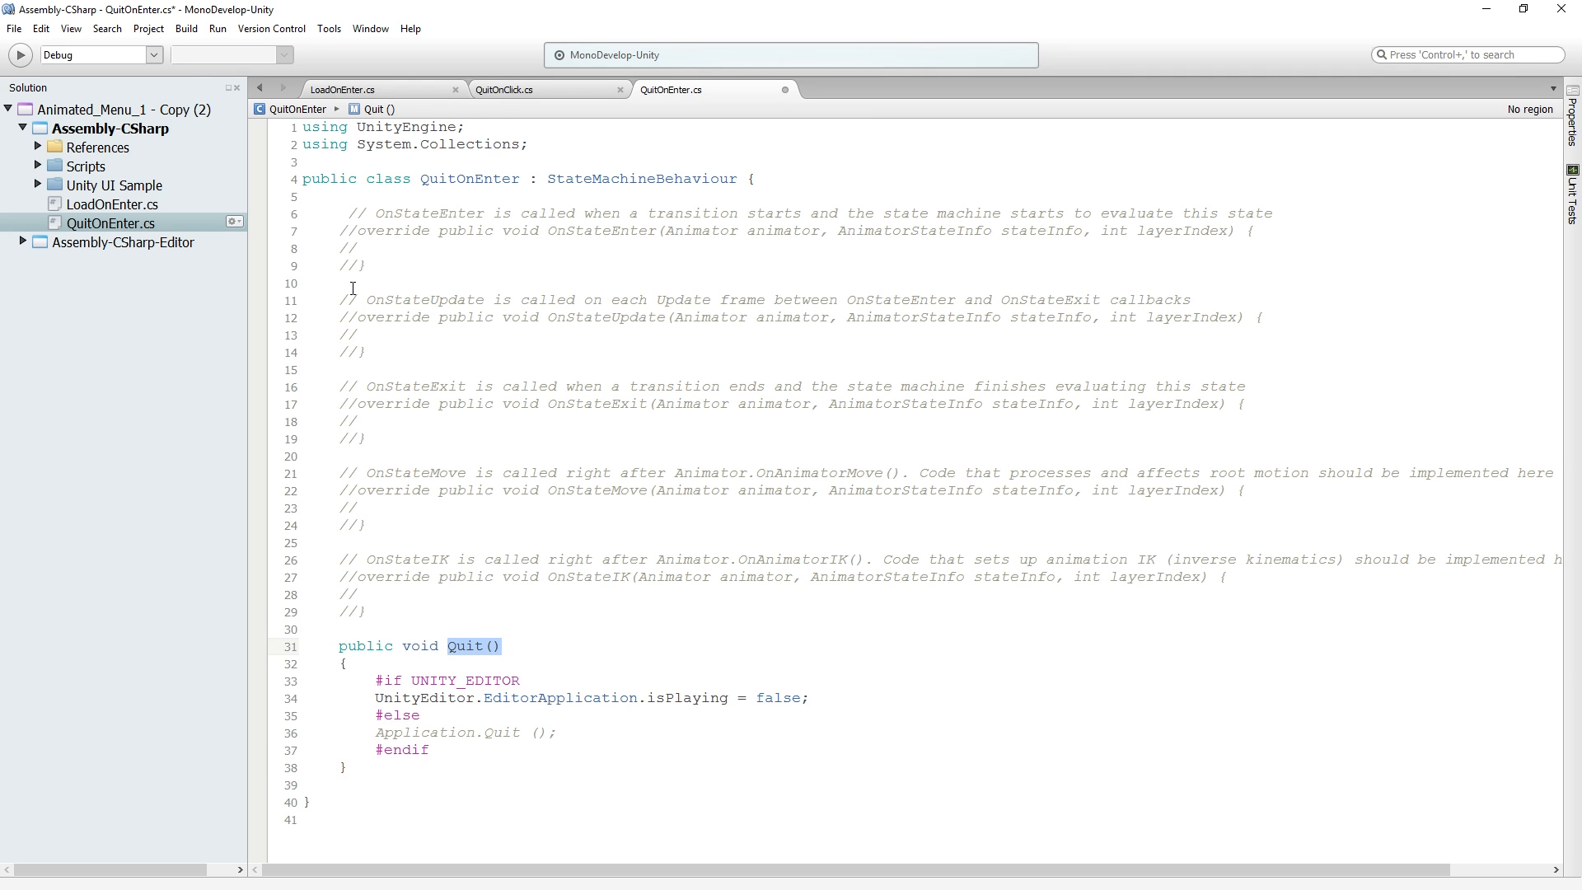
{"action": "left_click", "coordinate": [356, 230]}
{"action": "key", "text": "BackSpace"}
{"action": "key", "text": "BackSpace"}
{"action": "key", "text": "Down"}
{"action": "key", "text": "Delete"}
{"action": "key", "text": "Delete"}
{"action": "key", "text": "Down"}
{"action": "key", "text": "shift+Right"}
{"action": "key", "text": "shift+Right"}
{"action": "key", "text": "BackSpace"}
Put the OnStateEnter opening brace on its own line, call Quit(); in its body, and save QuitOnEnter with converted line endings
{"action": "key", "text": "Up"}
{"action": "key", "text": "Left"}
{"action": "key", "text": "Left"}
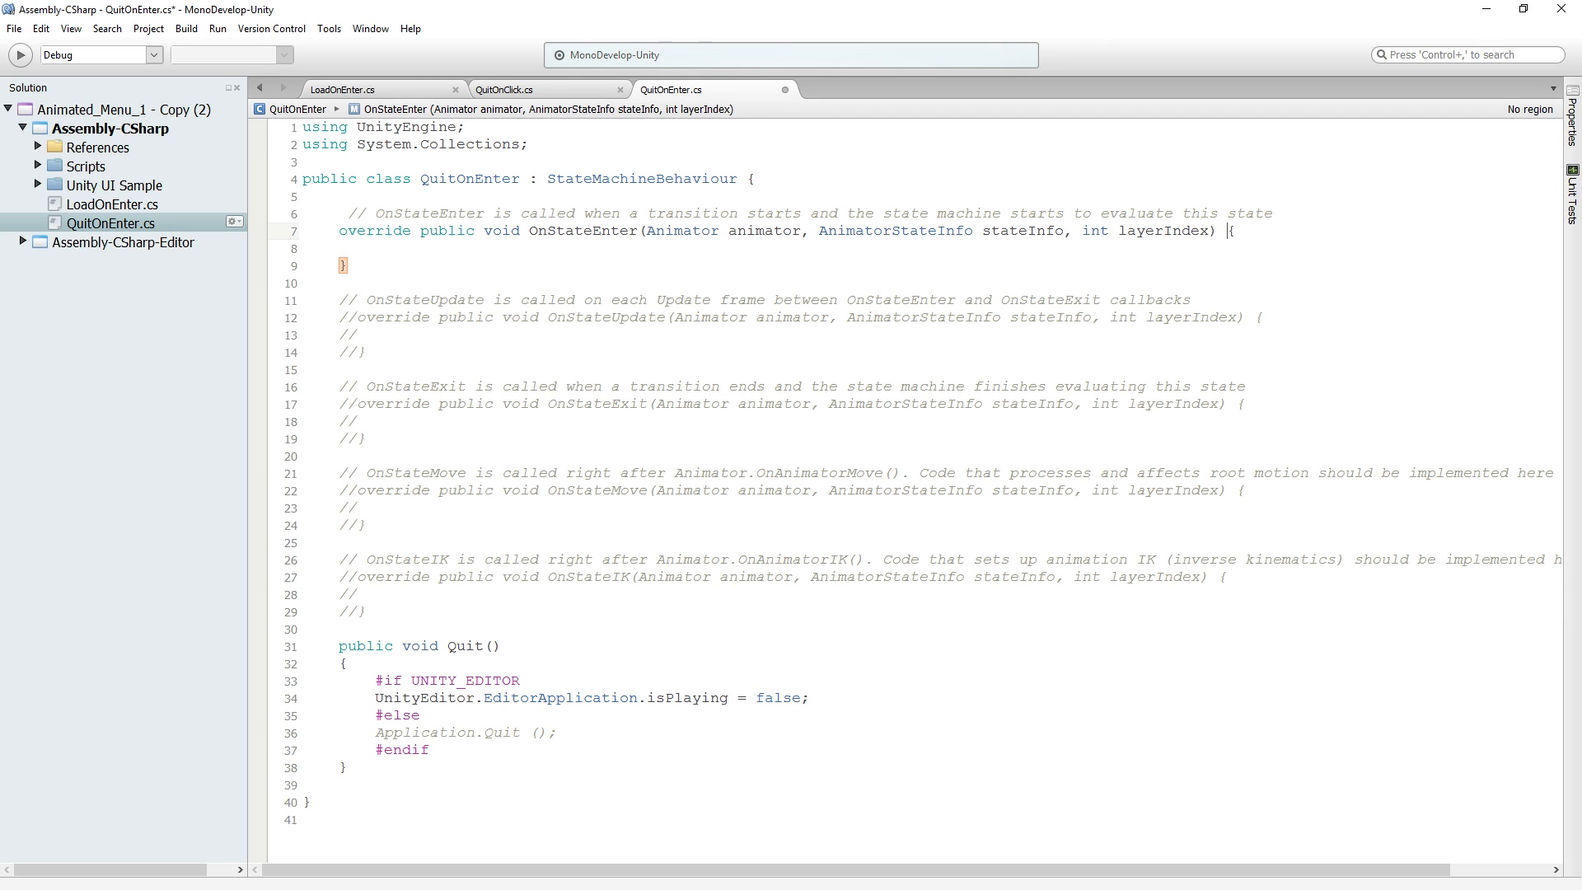
{"action": "key", "text": "Return"}
{"action": "key", "text": "Down"}
{"action": "type", "text": "Quit()"}
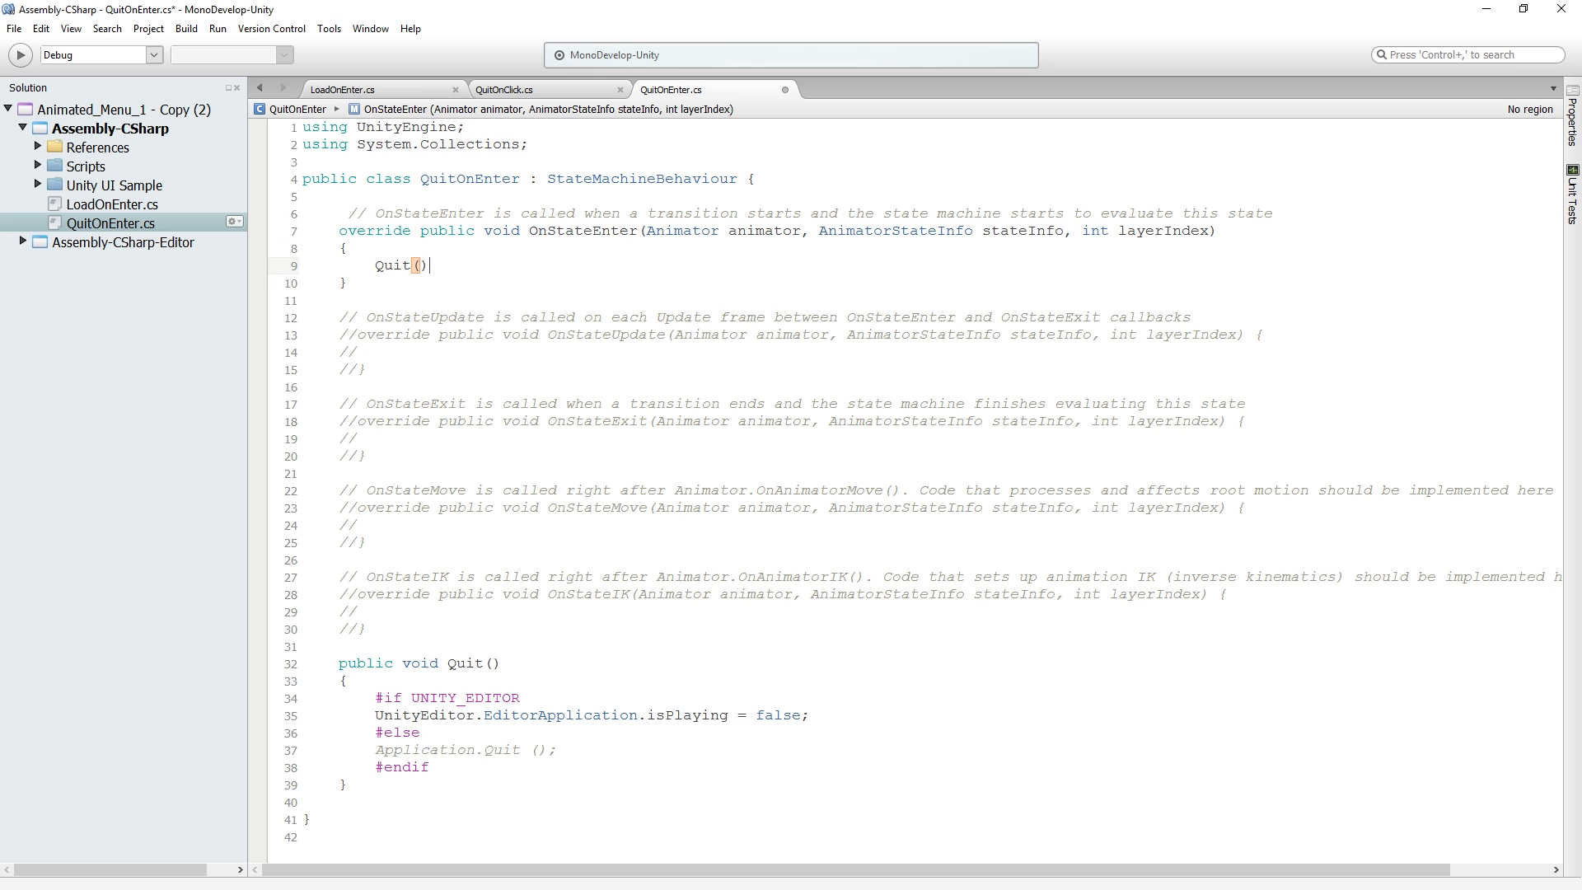
{"action": "key", "text": "End"}
{"action": "type", "text": ";"}
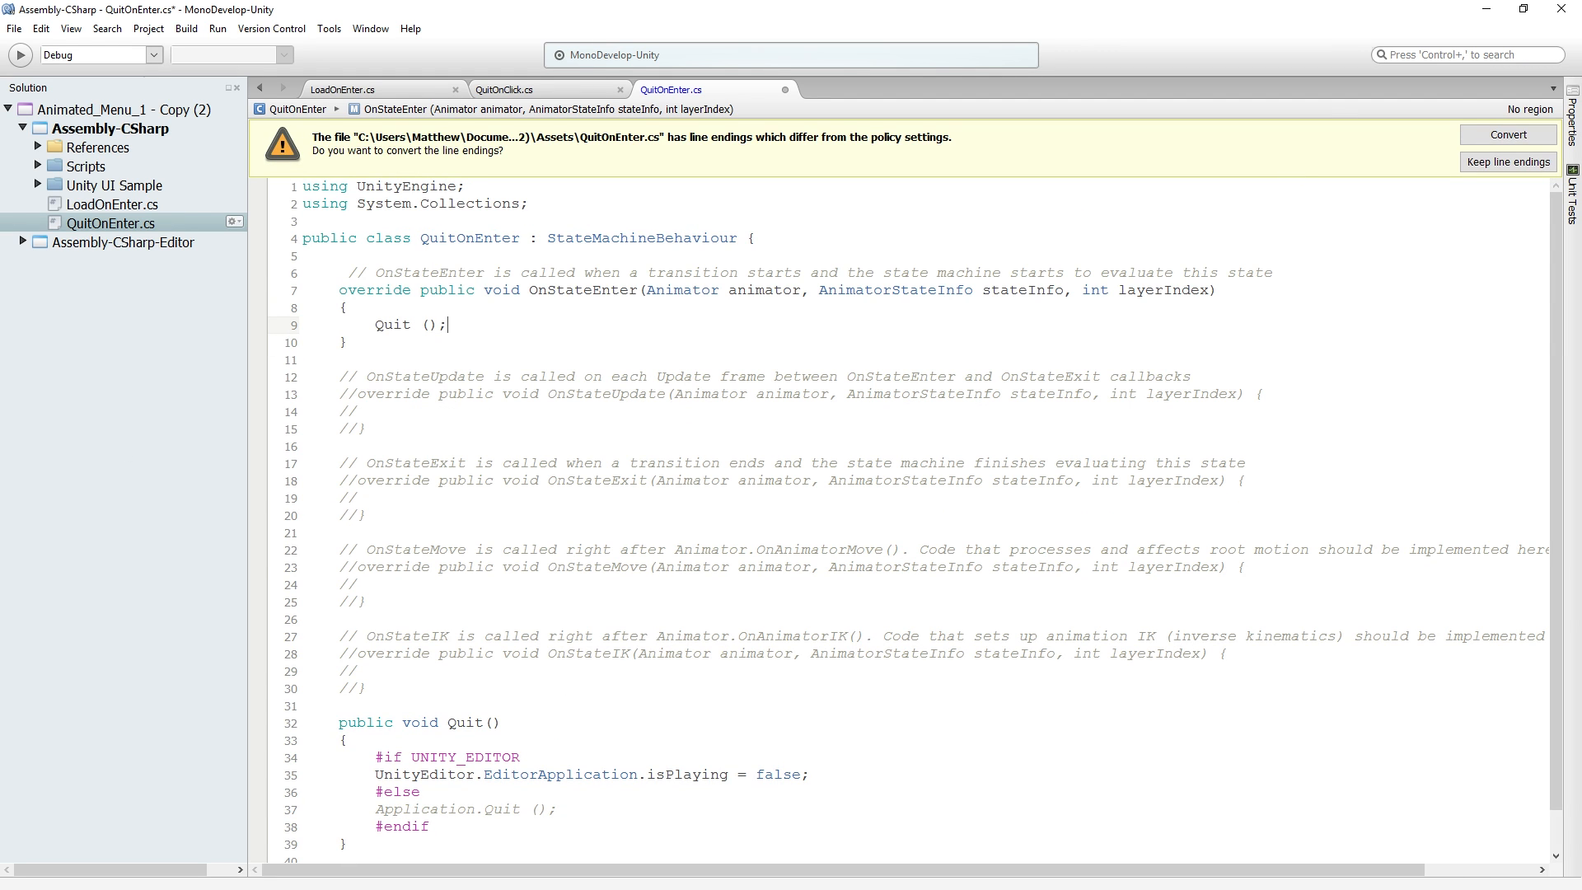
{"action": "left_click", "coordinate": [1503, 137]}
Switch to Unity and rename the FadeToBlack controller's Load state as Quit
{"action": "key", "text": "alt+Tab"}
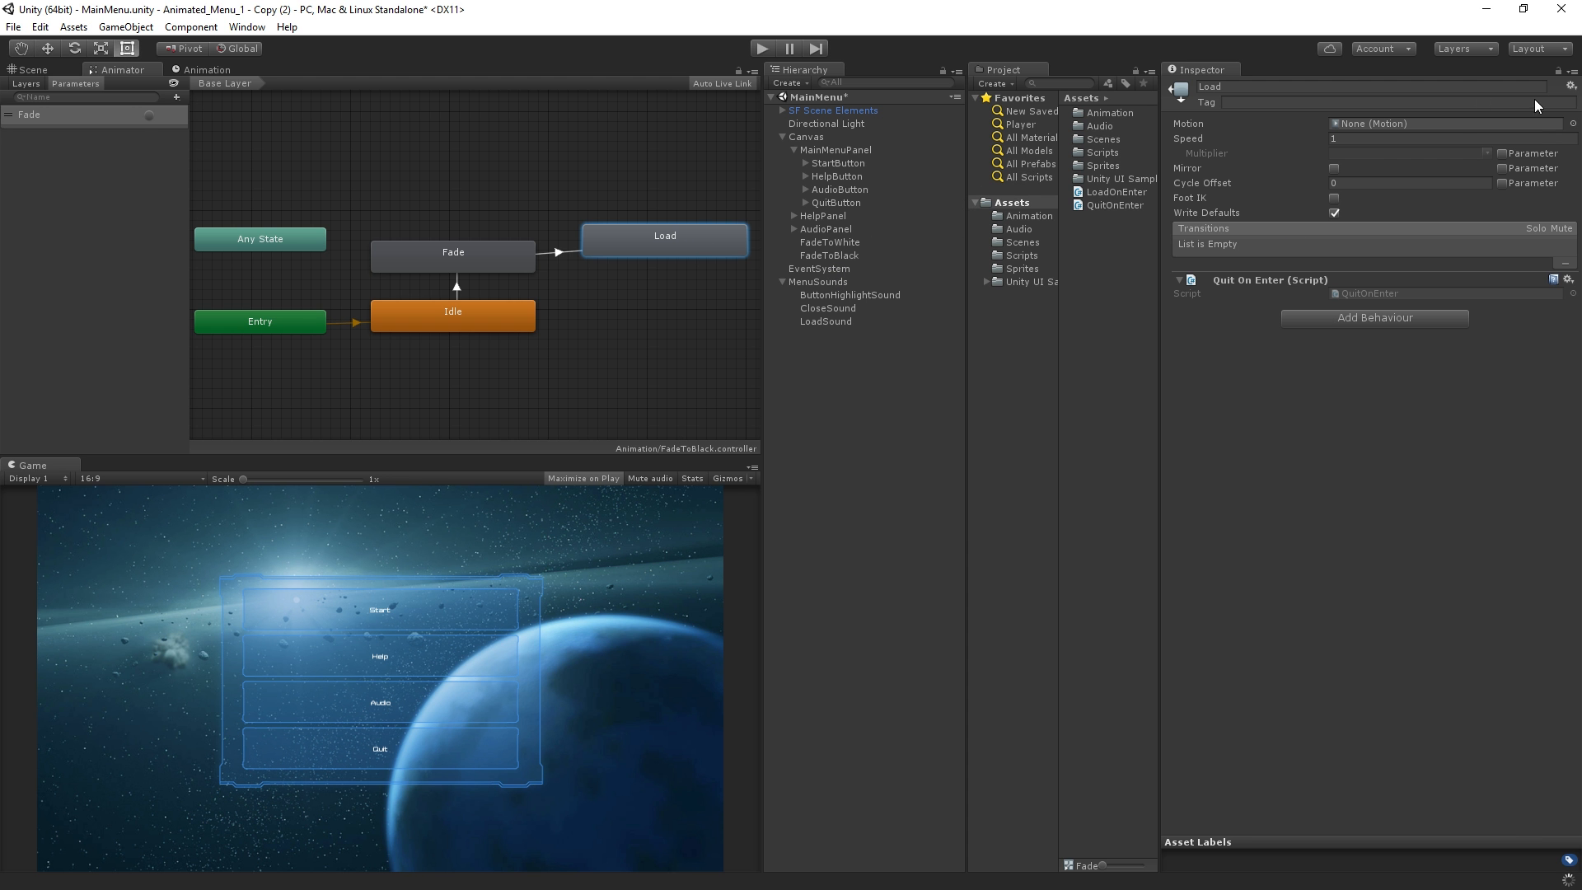
{"action": "left_click", "coordinate": [1319, 86]}
{"action": "key", "text": "ctrl+a"}
{"action": "type", "text": "Quit"}
{"action": "key", "text": "Return"}
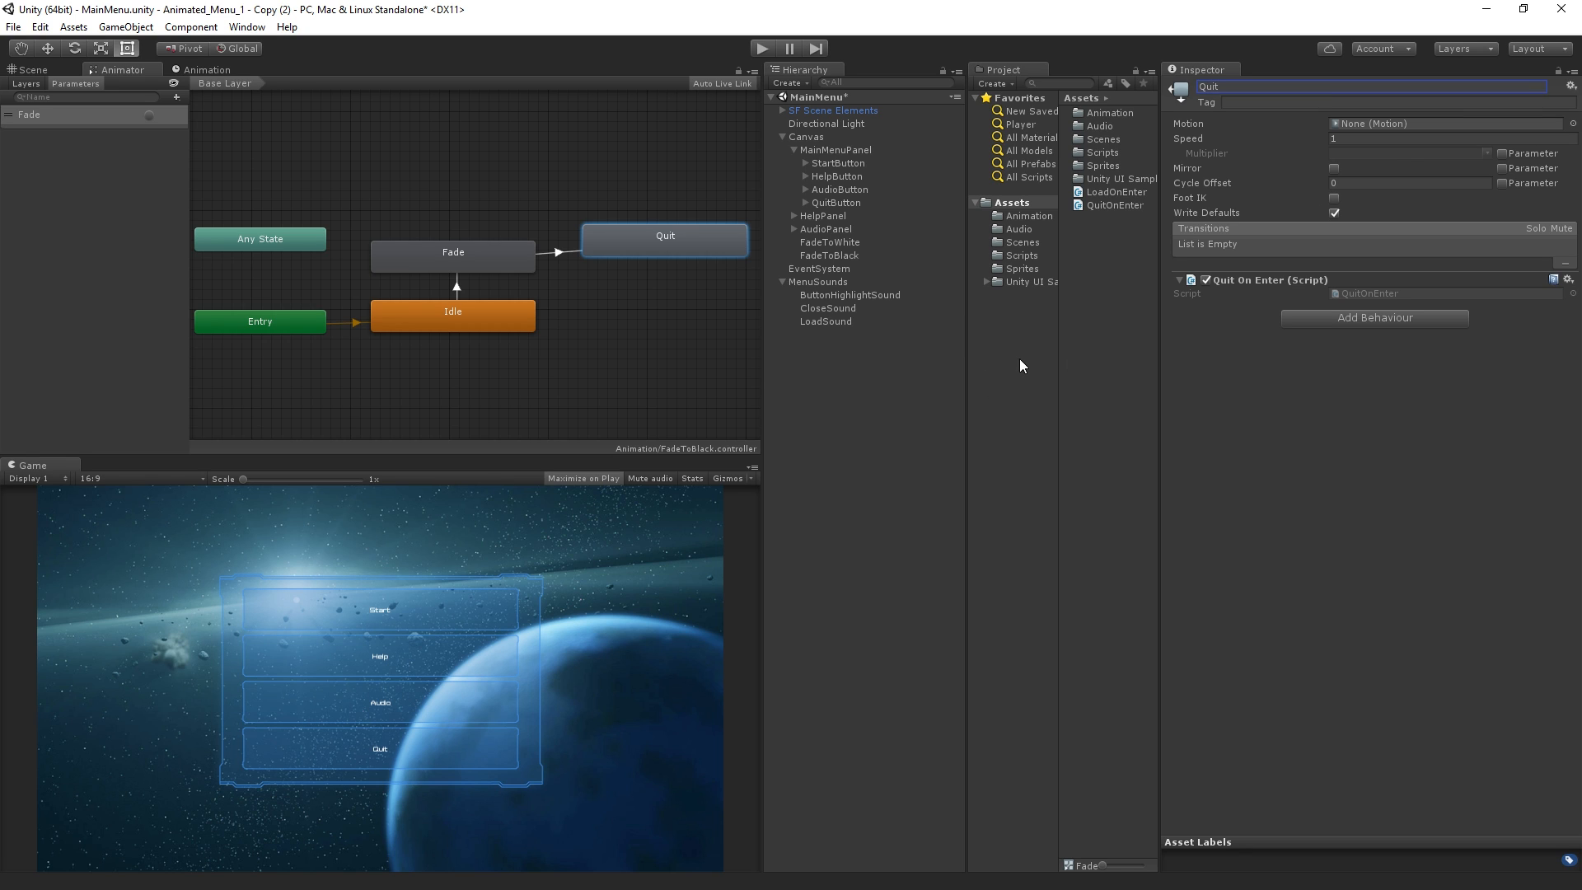
Remove the Quit On Click script component from QuitButton
{"action": "left_click", "coordinate": [837, 203]}
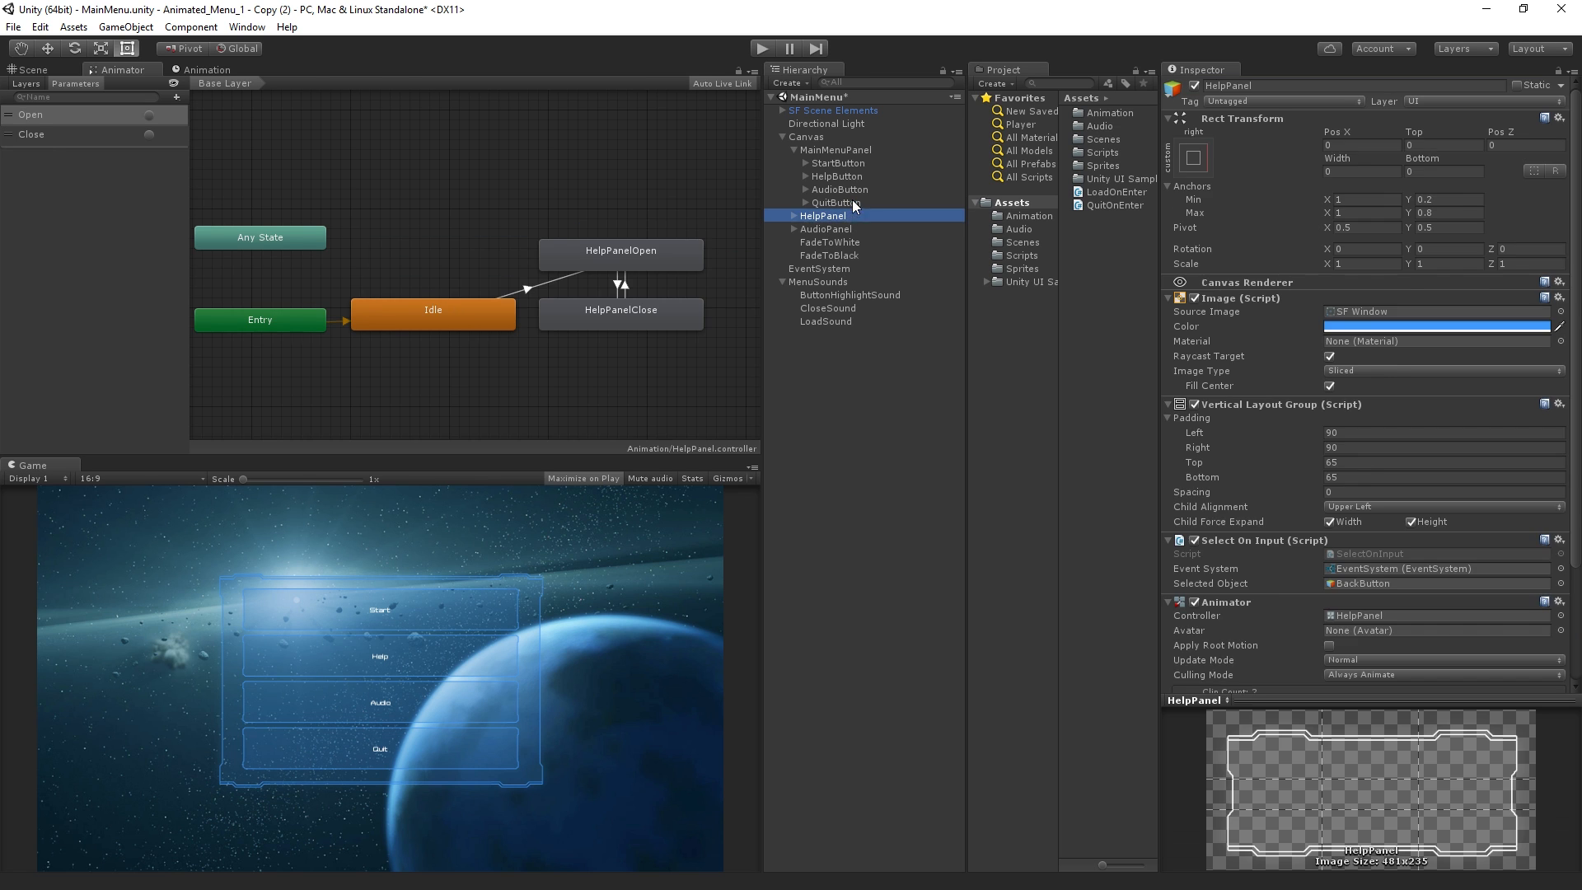
{"action": "scroll", "coordinate": [1341, 530], "scroll_direction": "down", "scroll_amount": 3}
{"action": "scroll", "coordinate": [1320, 554], "scroll_direction": "down", "scroll_amount": 2}
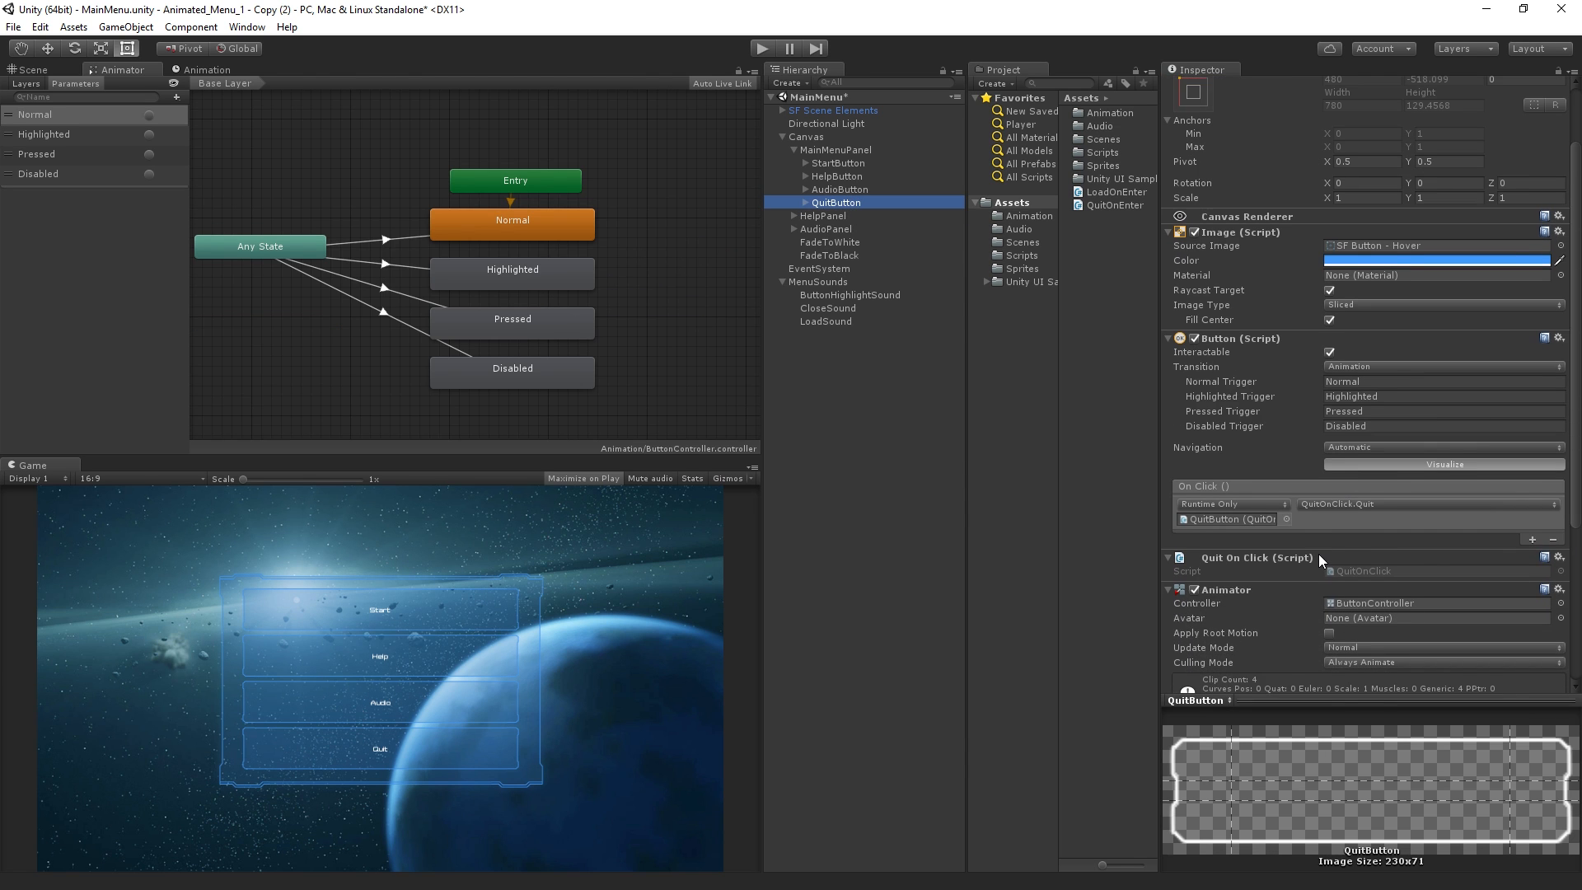
{"action": "left_click", "coordinate": [1558, 508]}
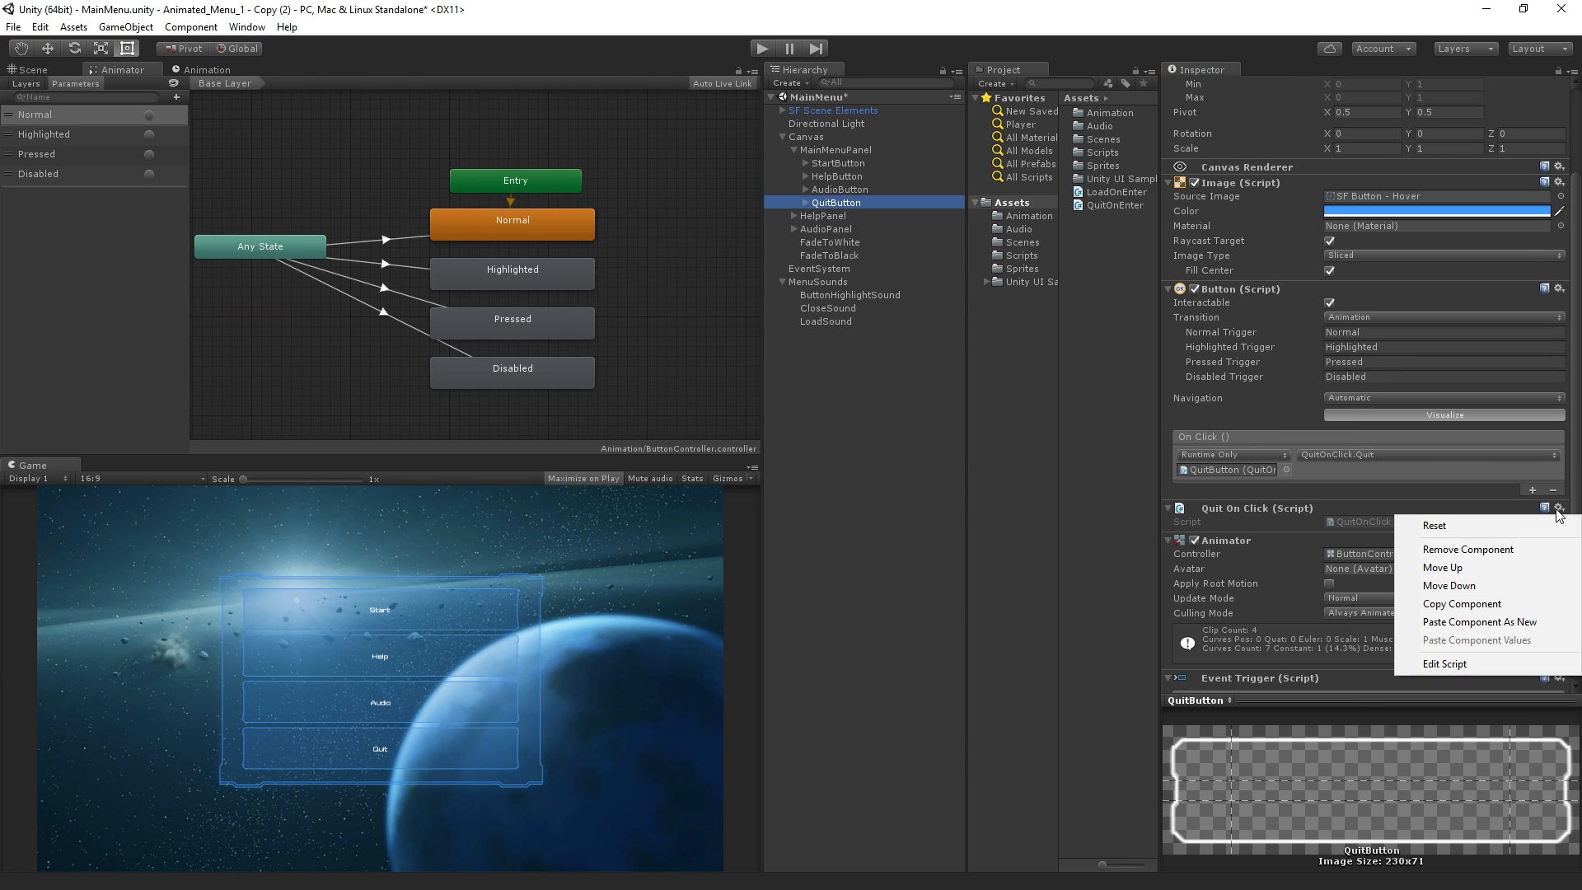
{"action": "left_click", "coordinate": [1520, 548]}
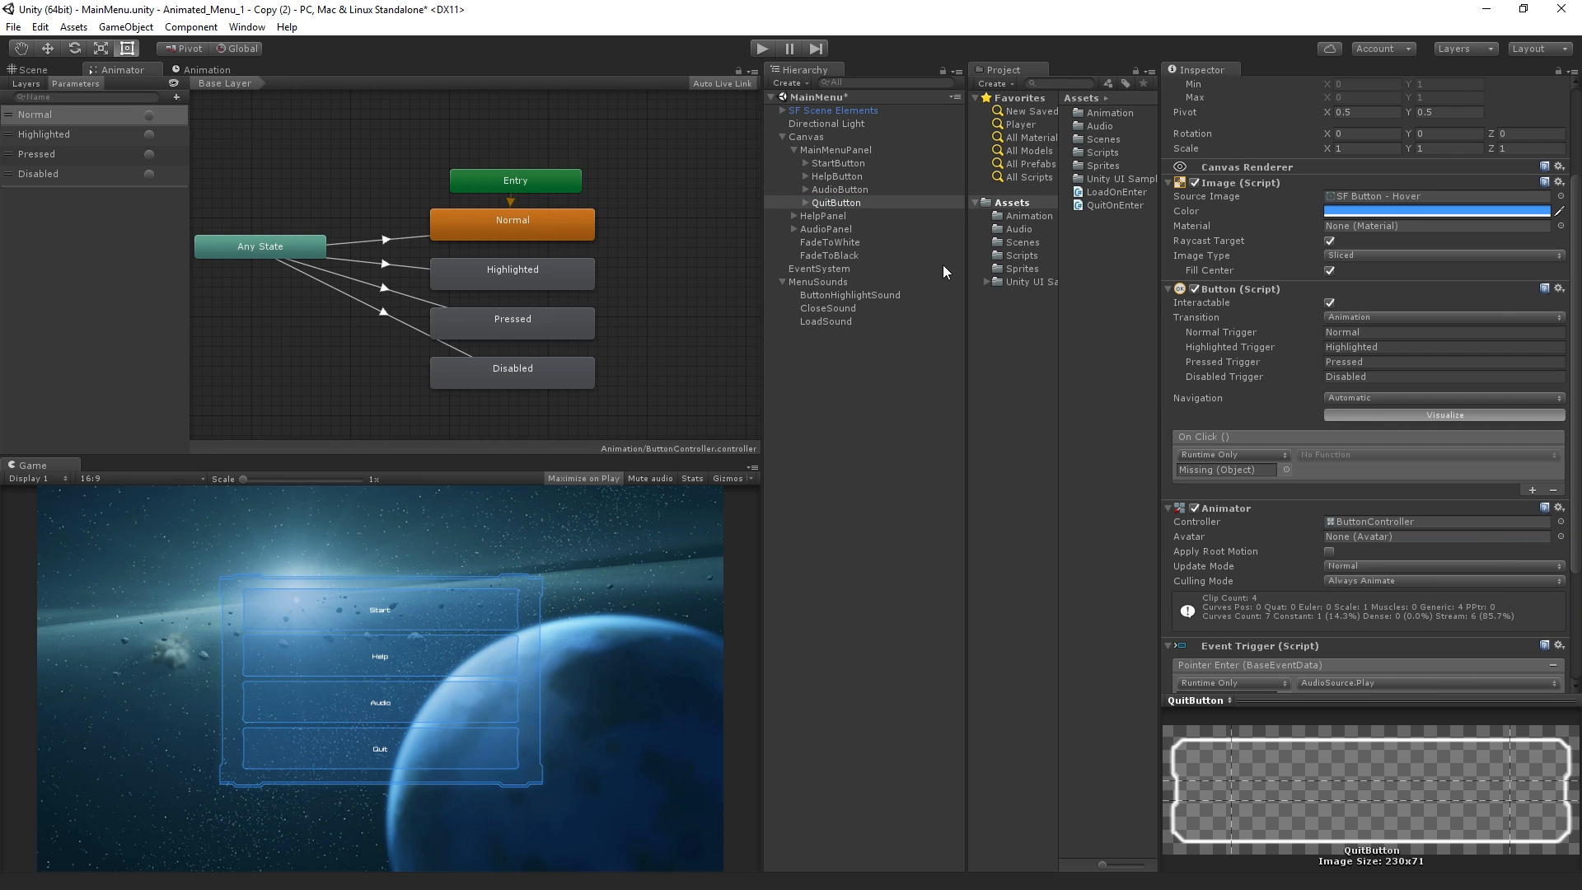
Set QuitButton's On Click event to call Animator.SetTrigger on FadeToBlack with the trigger name Fade
{"action": "left_click_drag", "start_coordinate": [832, 256], "coordinate": [1224, 470]}
{"action": "left_click", "coordinate": [1351, 457]}
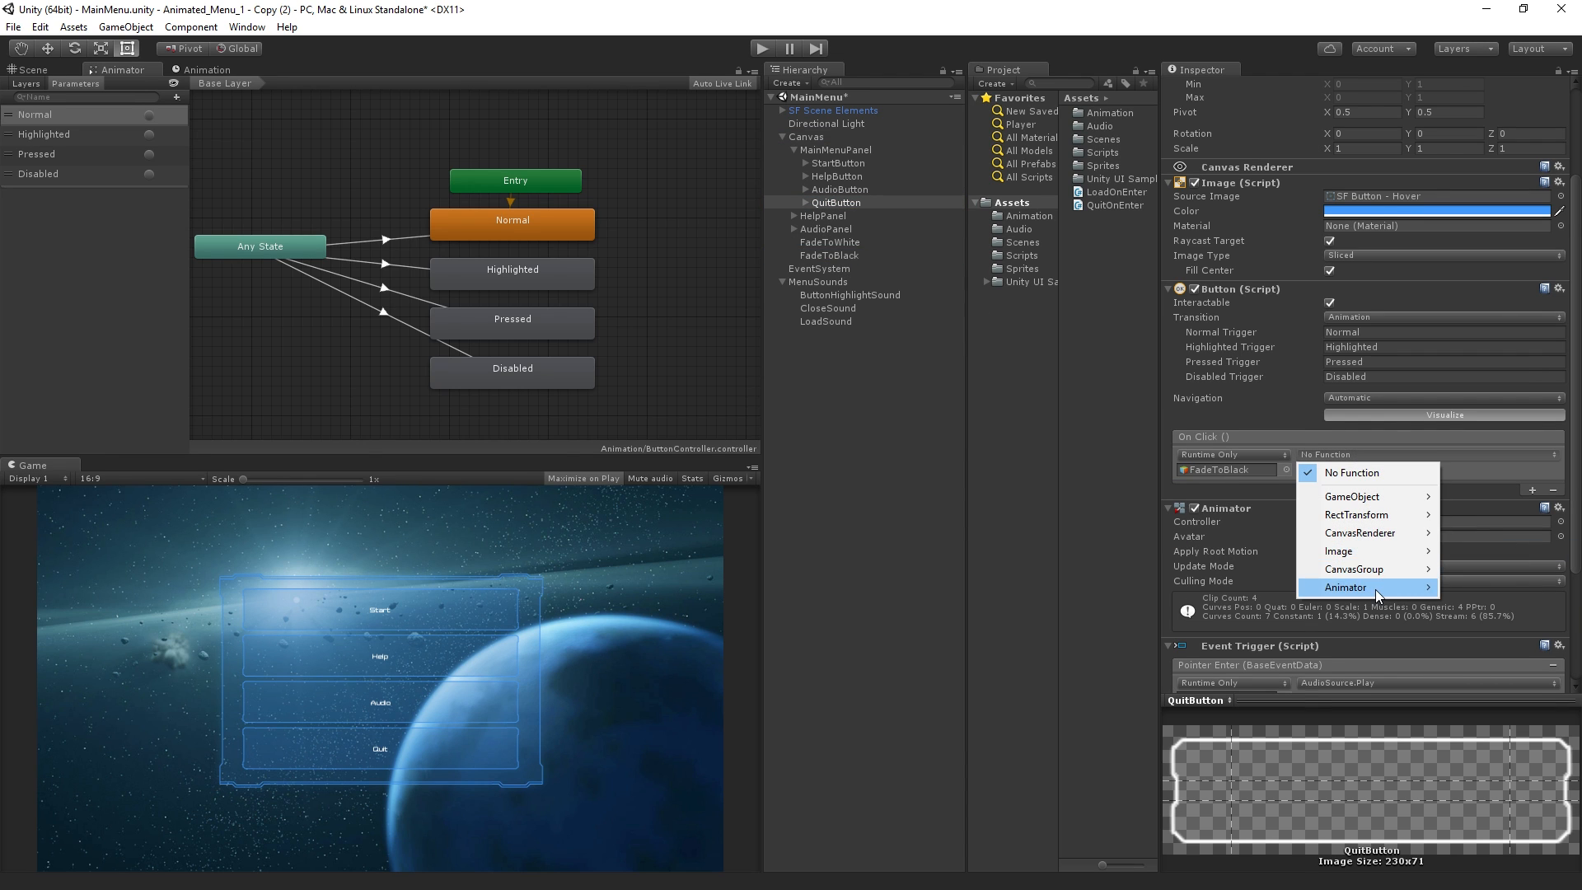
{"action": "mouse_move", "coordinate": [1375, 590]}
{"action": "left_click", "coordinate": [1124, 771]}
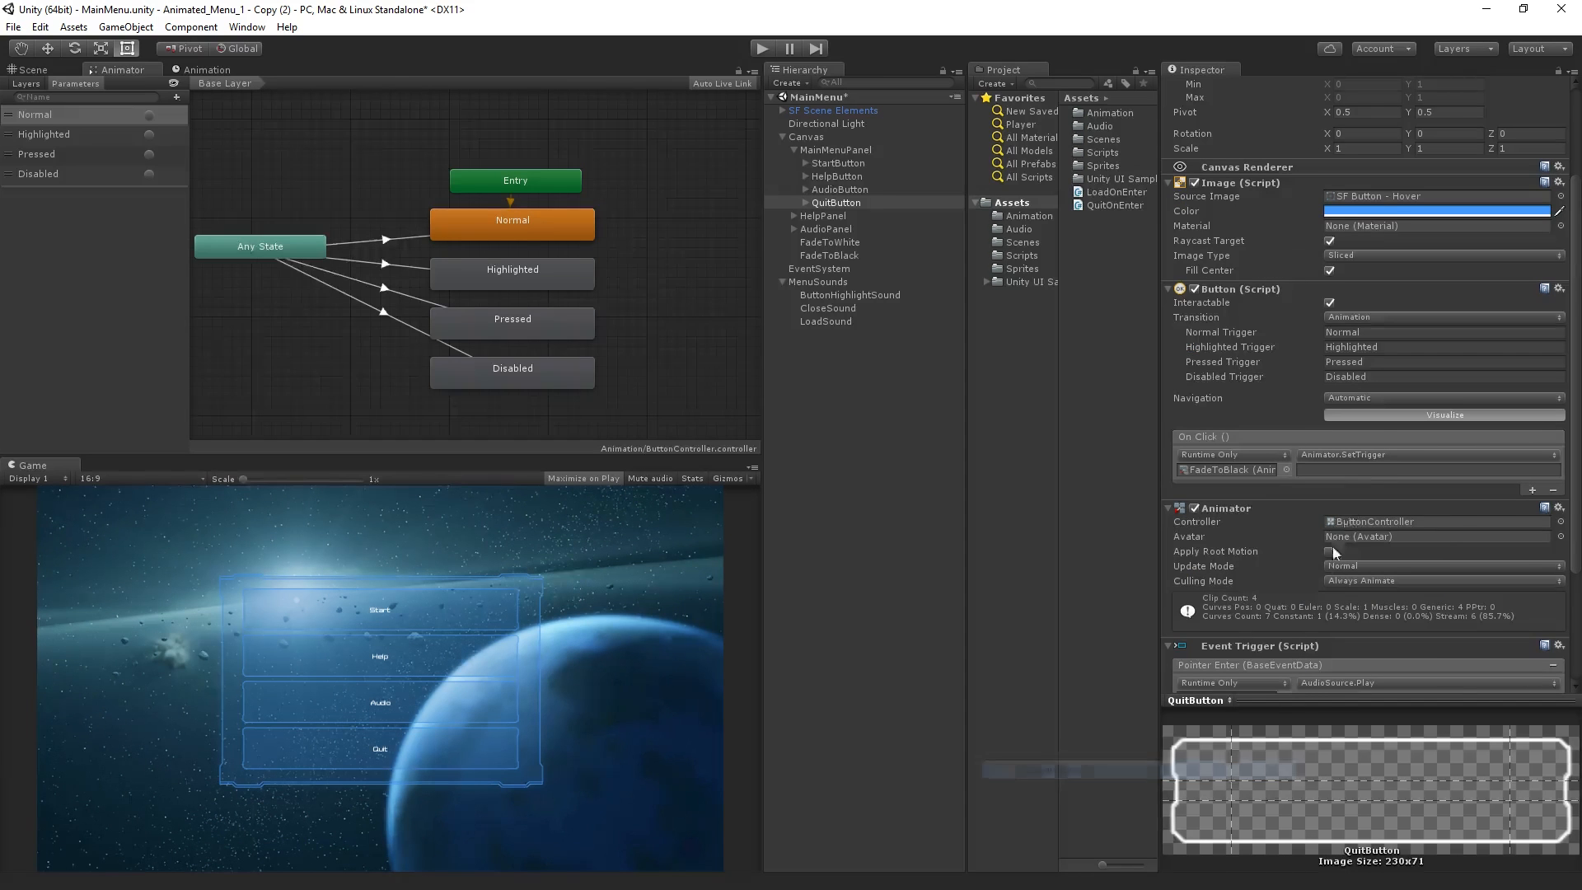
{"action": "left_click", "coordinate": [1370, 470]}
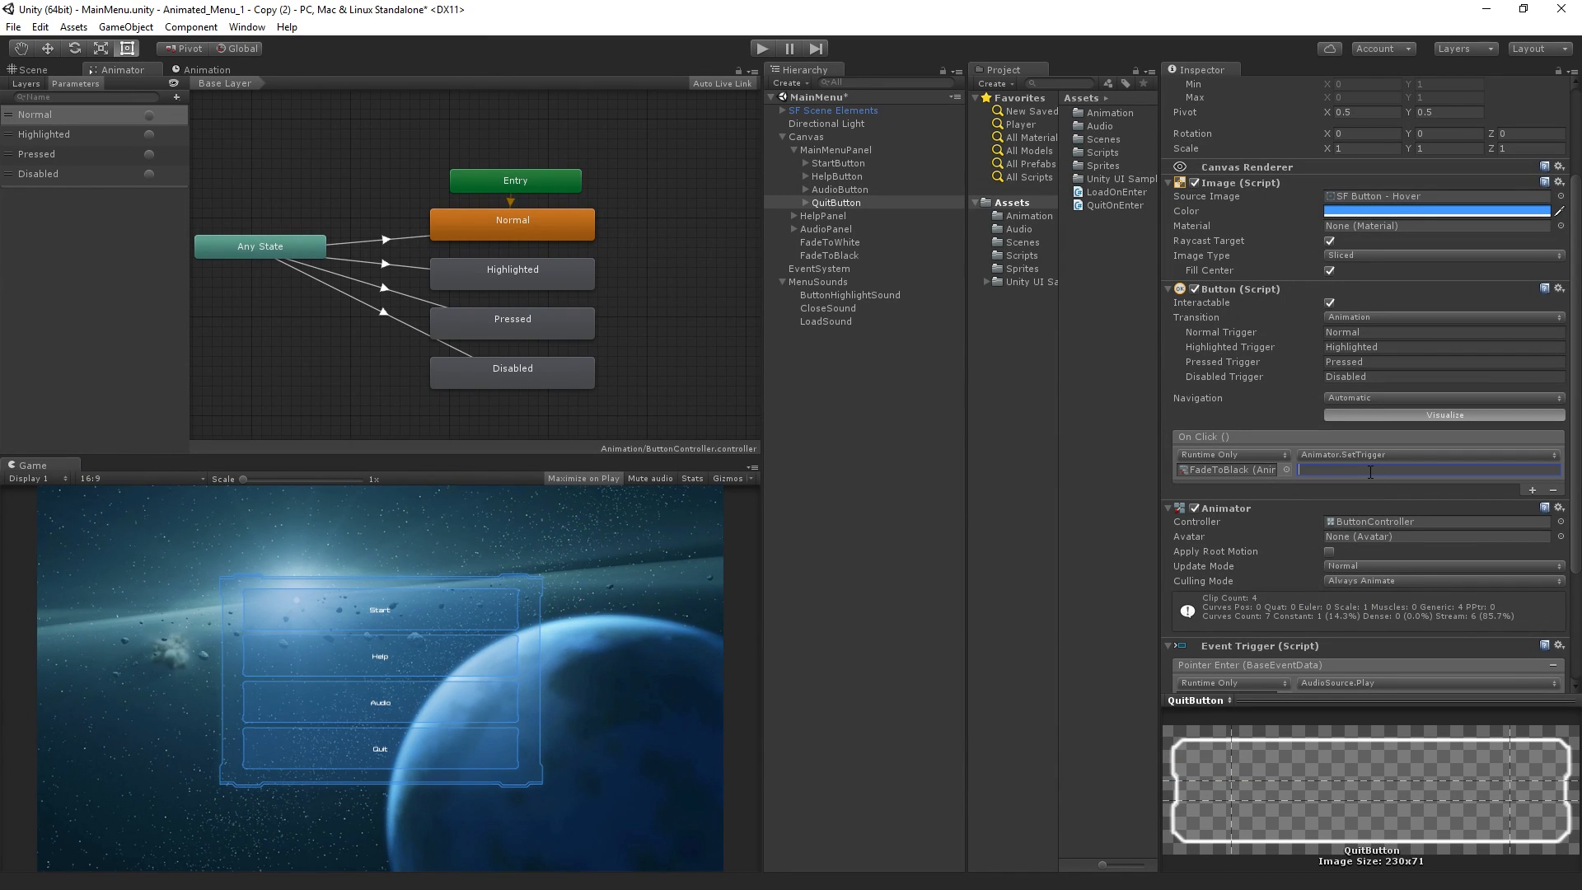
{"action": "type", "text": "Fade"}
Duplicate the LoadSound object under MenuSounds and name the copy QuitSound
{"action": "left_click", "coordinate": [869, 321]}
{"action": "key", "text": "ctrl+d"}
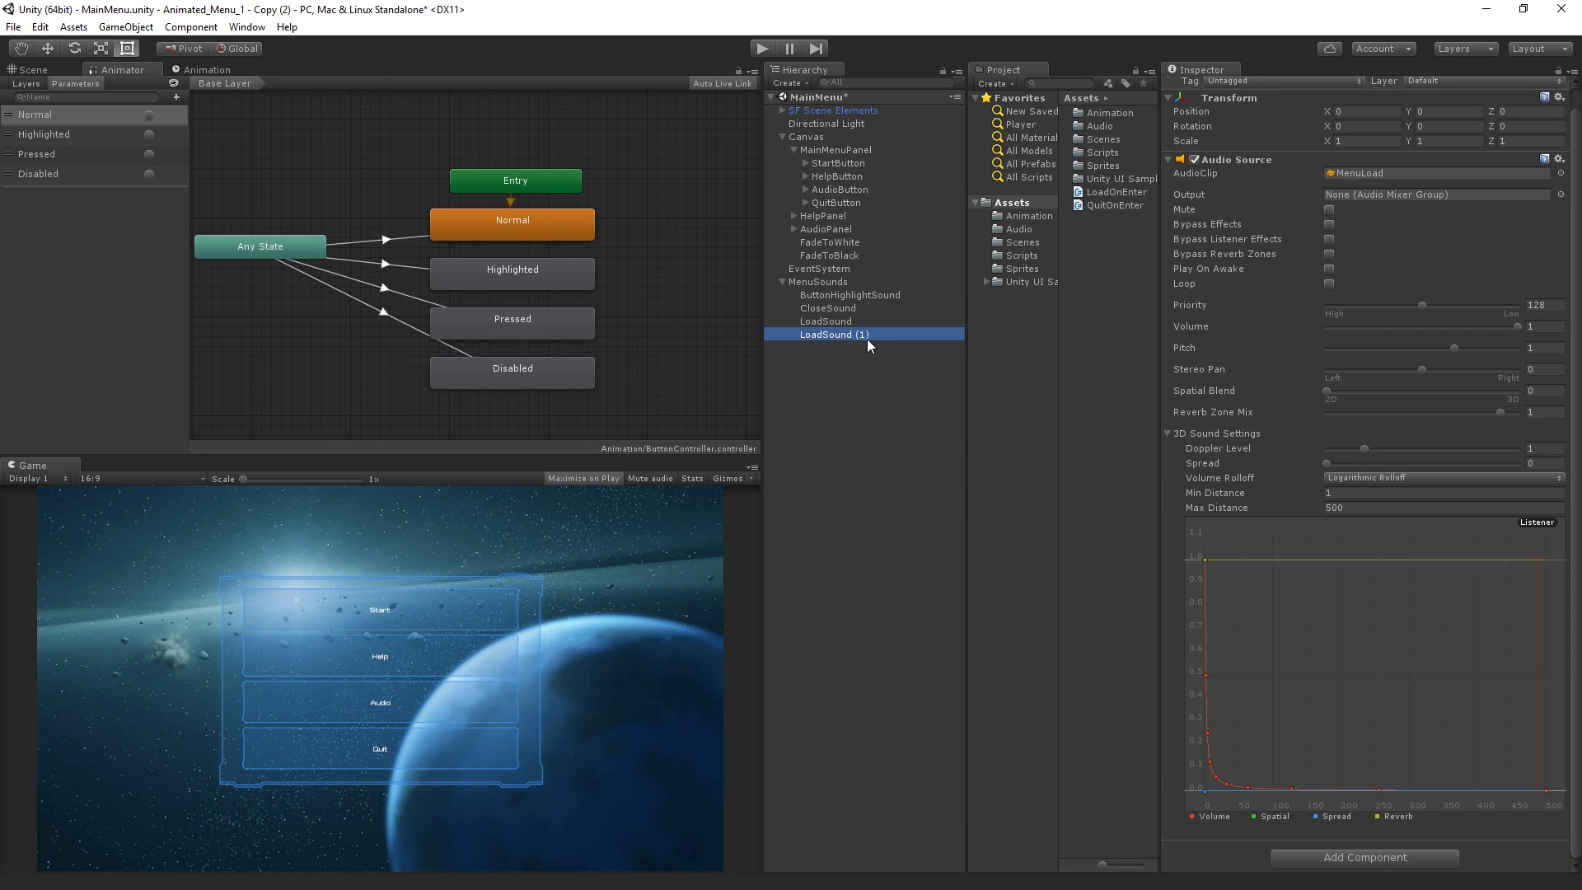
{"action": "type", "text": "QuitSound"}
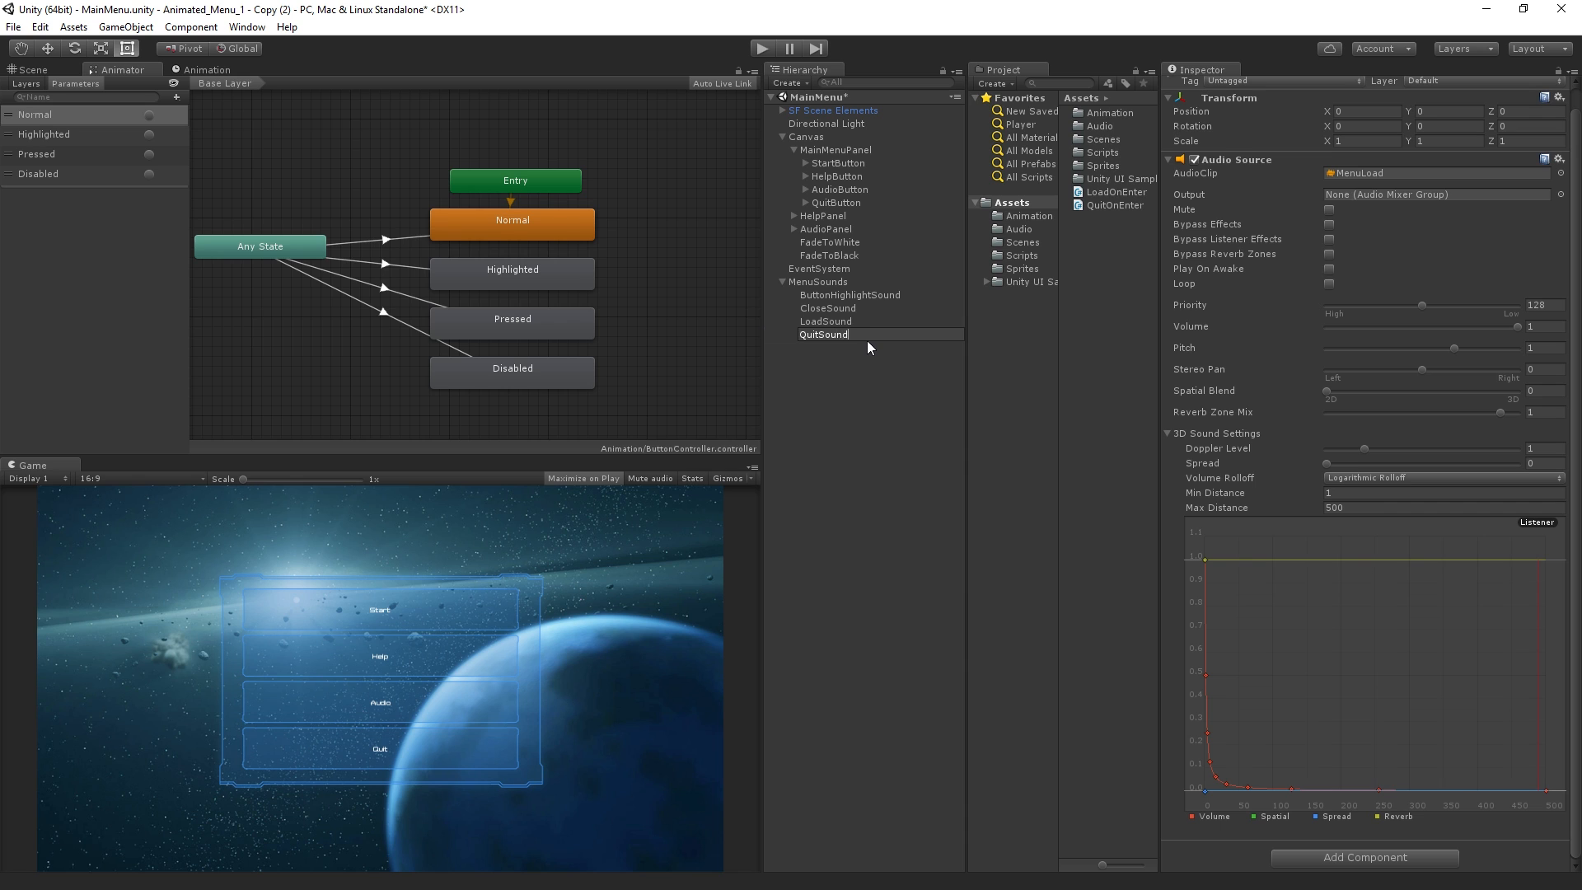
{"action": "key", "text": "Return"}
Change the audio clip of QuitSound's Audio Source to MenuSelect
{"action": "left_click", "coordinate": [1559, 159]}
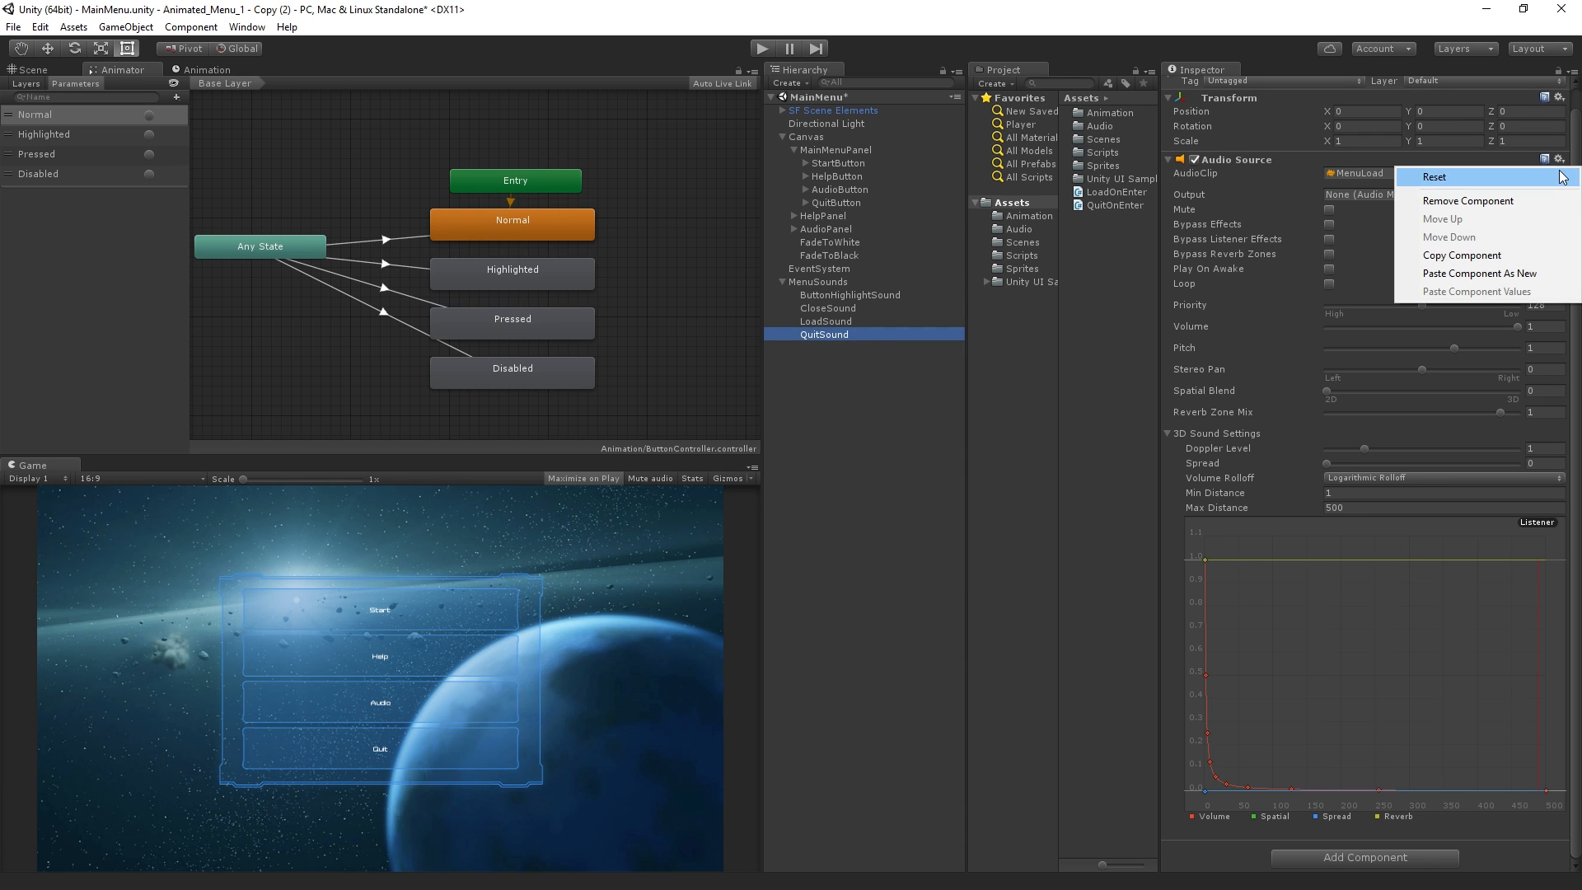
{"action": "left_click", "coordinate": [1361, 160]}
{"action": "left_click", "coordinate": [1338, 181]}
{"action": "left_click", "coordinate": [1500, 191]}
{"action": "left_click", "coordinate": [1560, 194]}
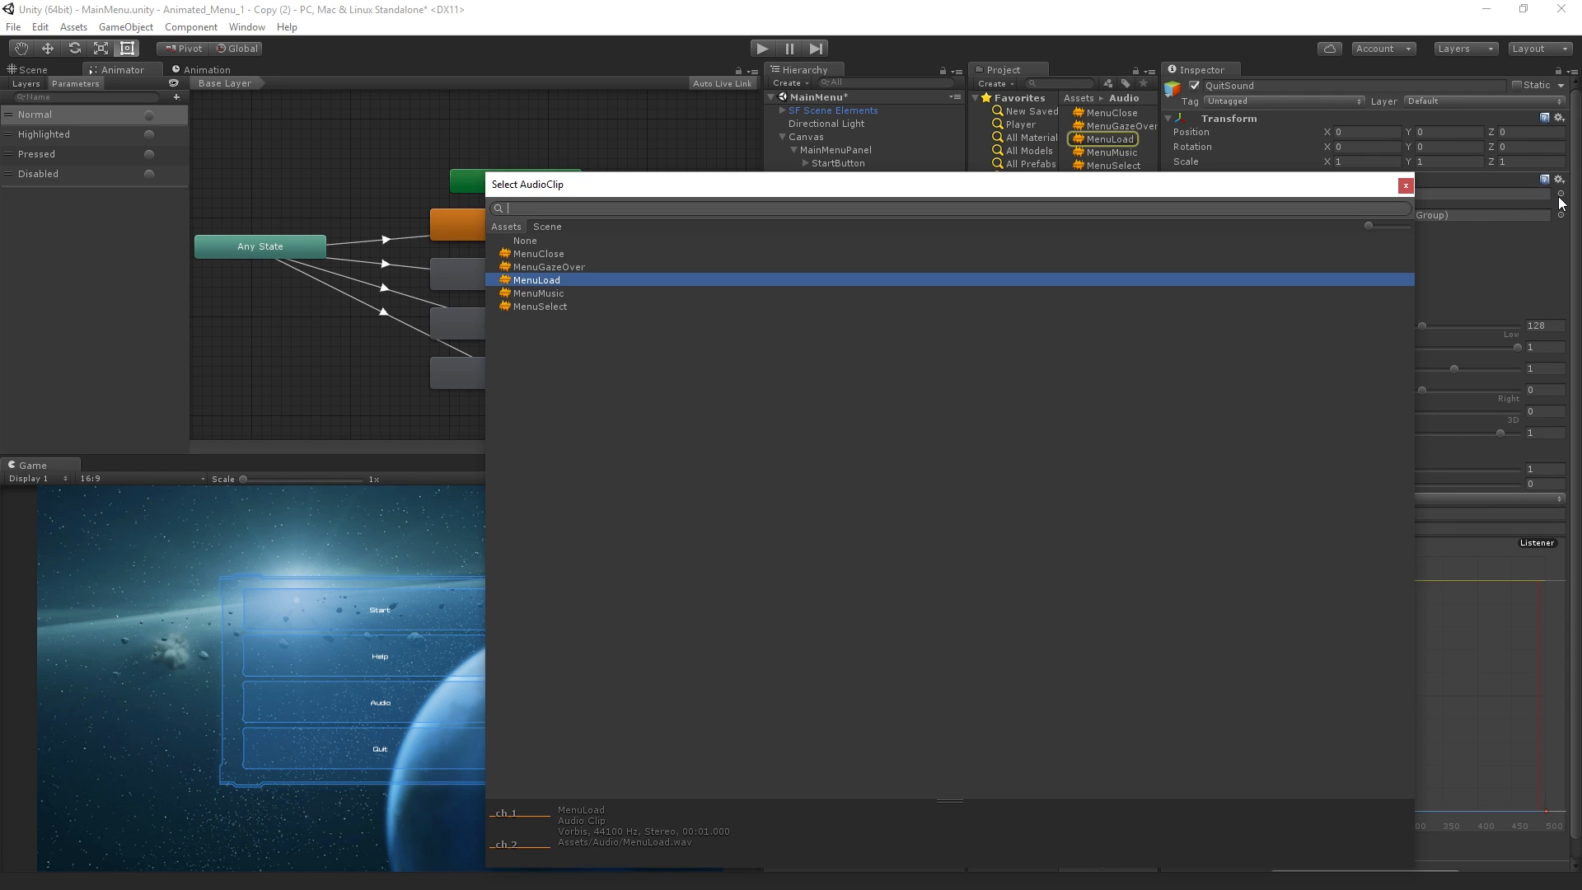
{"action": "double_click", "coordinate": [547, 305]}
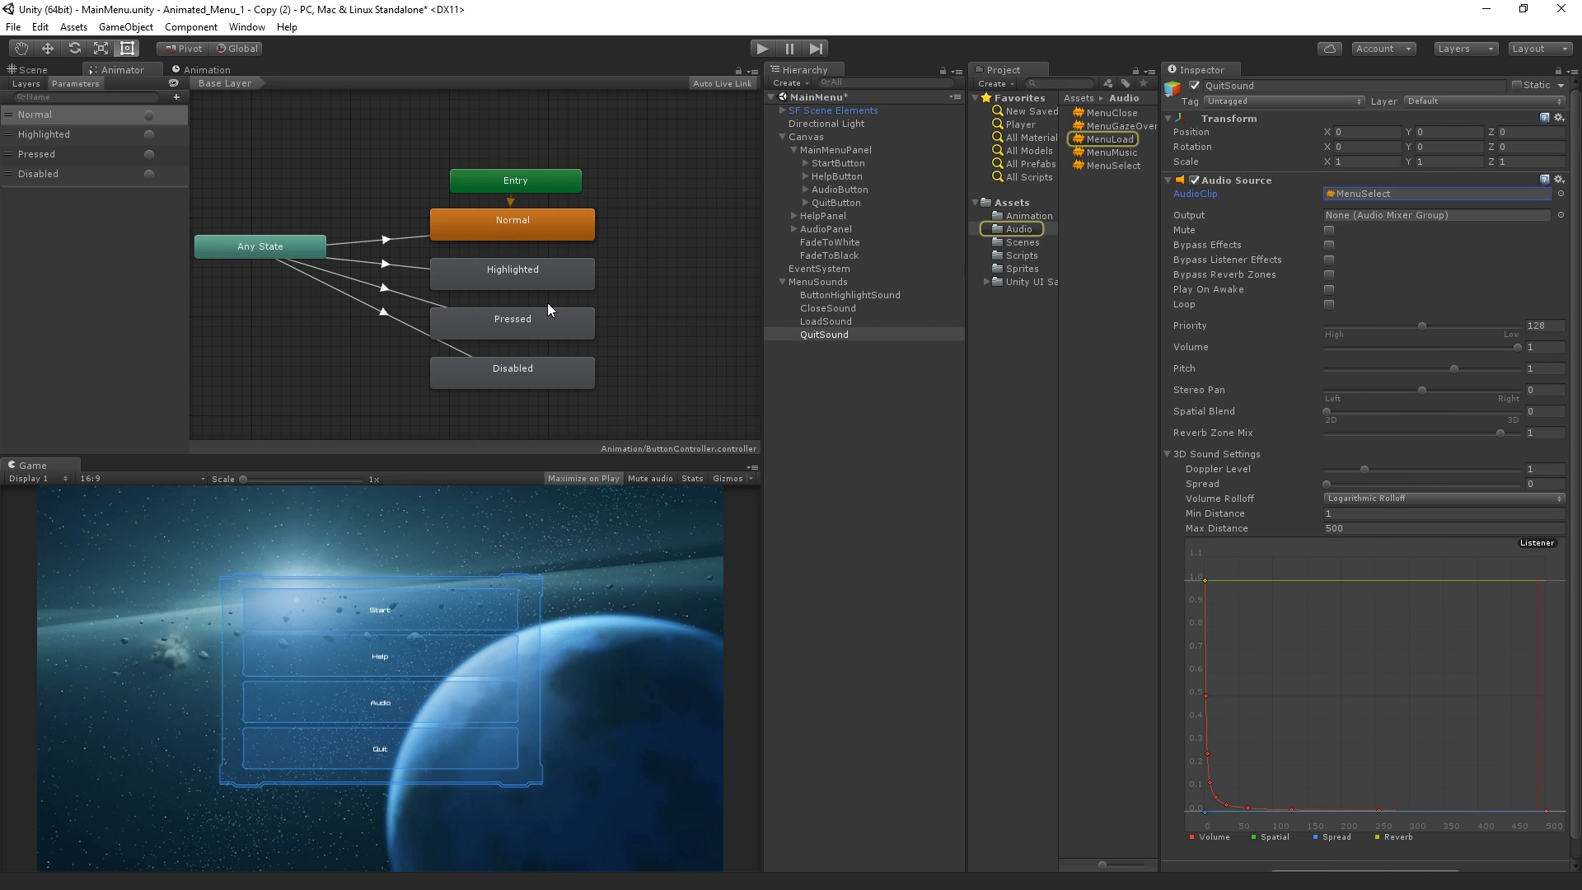
Add a second On Click event to QuitButton that calls AudioSource.Play on QuitSound
{"action": "left_click", "coordinate": [830, 255]}
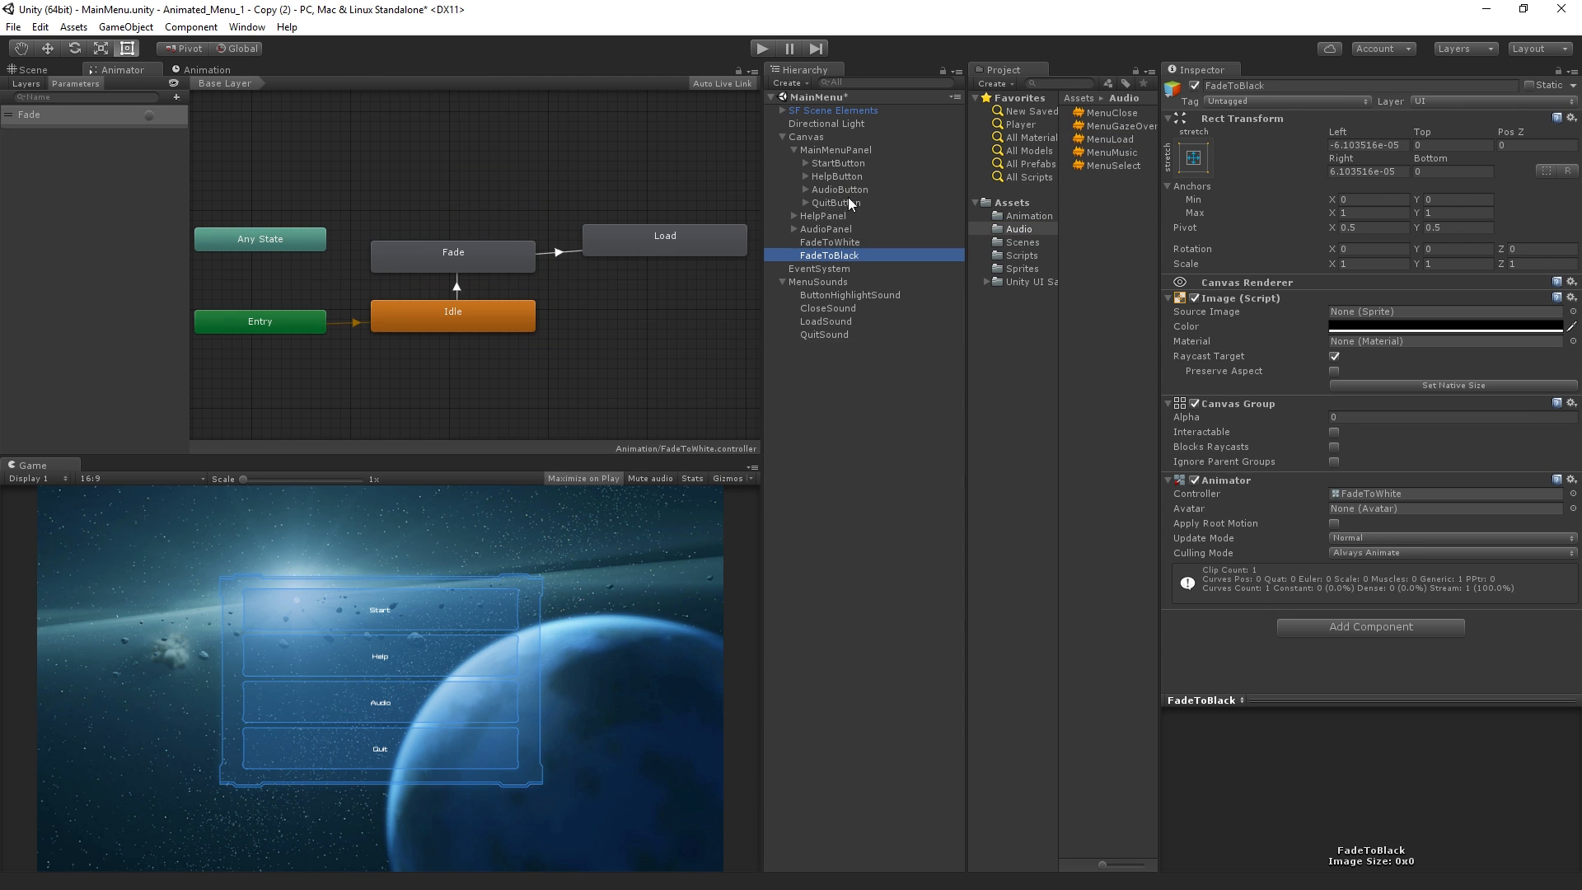
{"action": "left_click", "coordinate": [846, 202]}
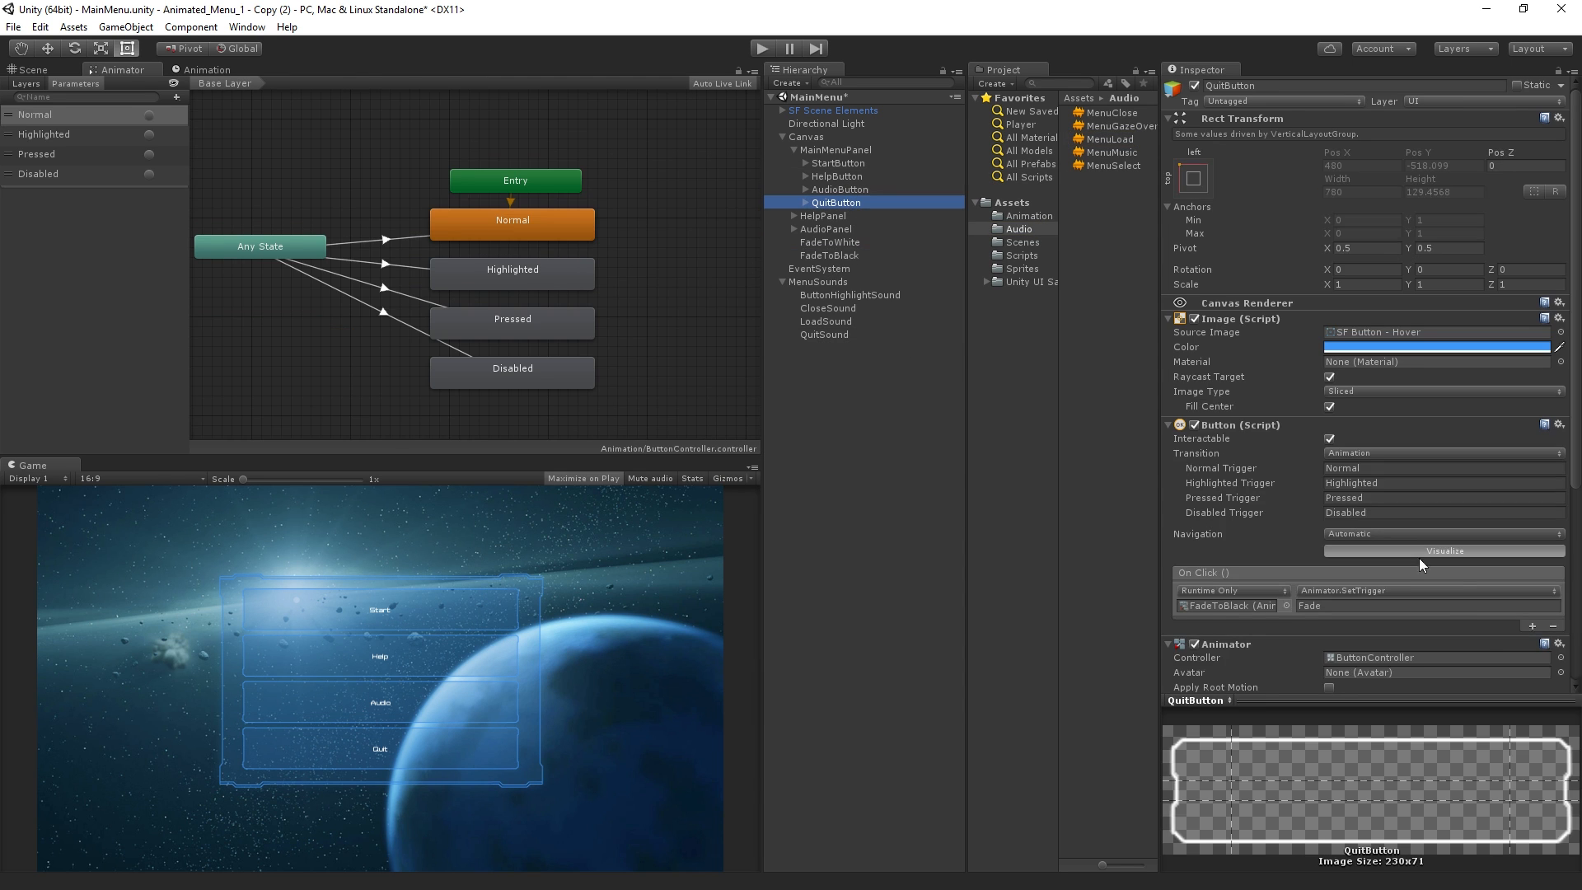
{"action": "left_click", "coordinate": [1531, 626]}
{"action": "left_click_drag", "start_coordinate": [826, 334], "coordinate": [1244, 641]}
{"action": "left_click", "coordinate": [1344, 624]}
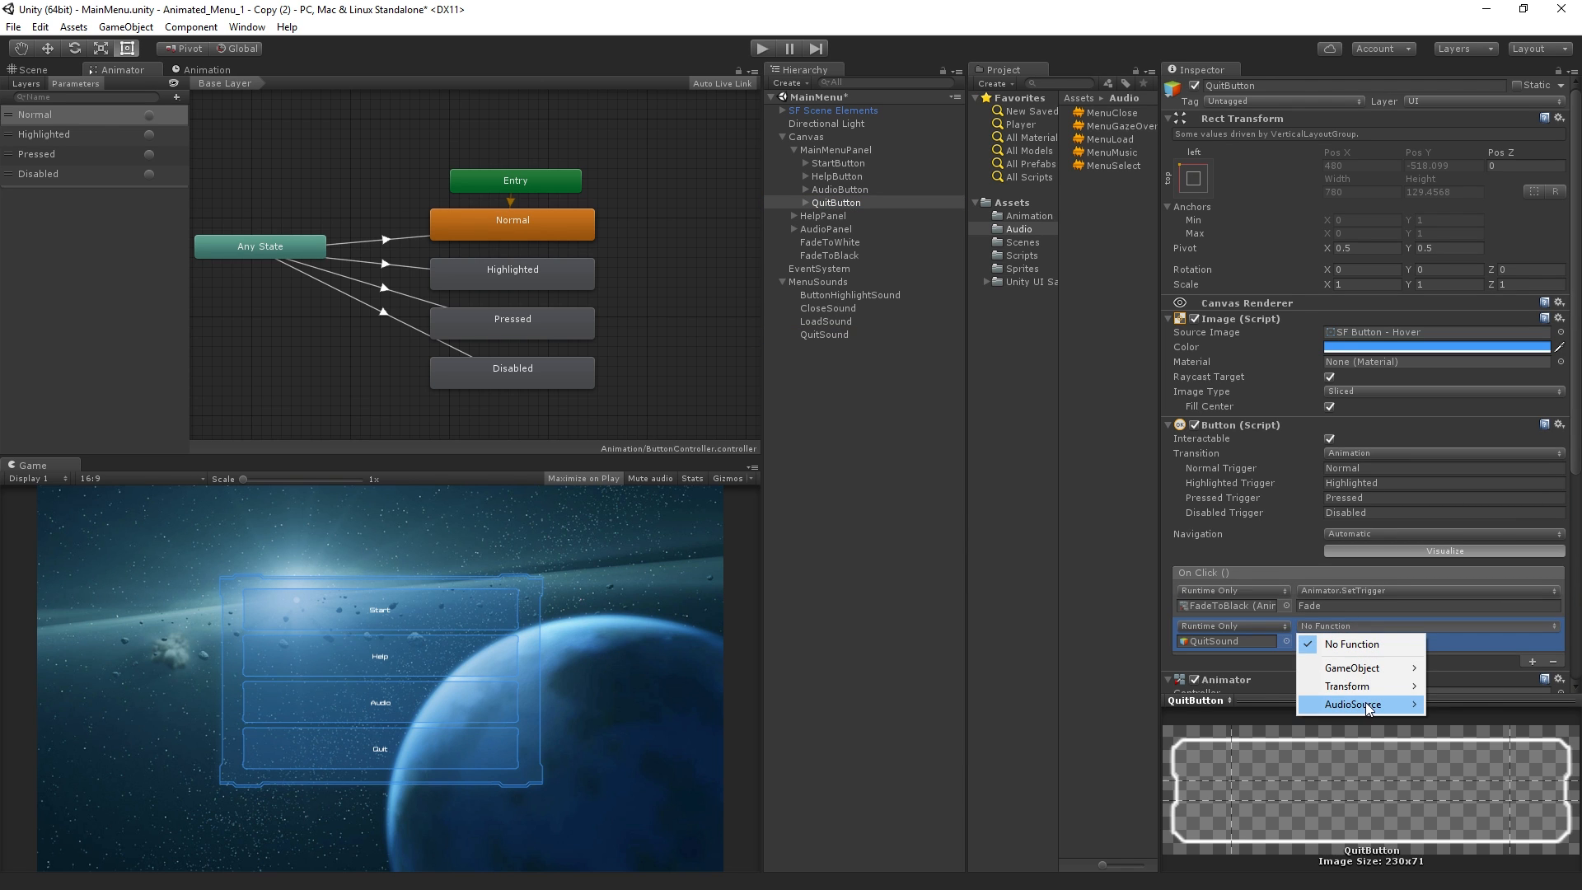
{"action": "mouse_move", "coordinate": [1352, 705]}
{"action": "left_click", "coordinate": [1158, 595]}
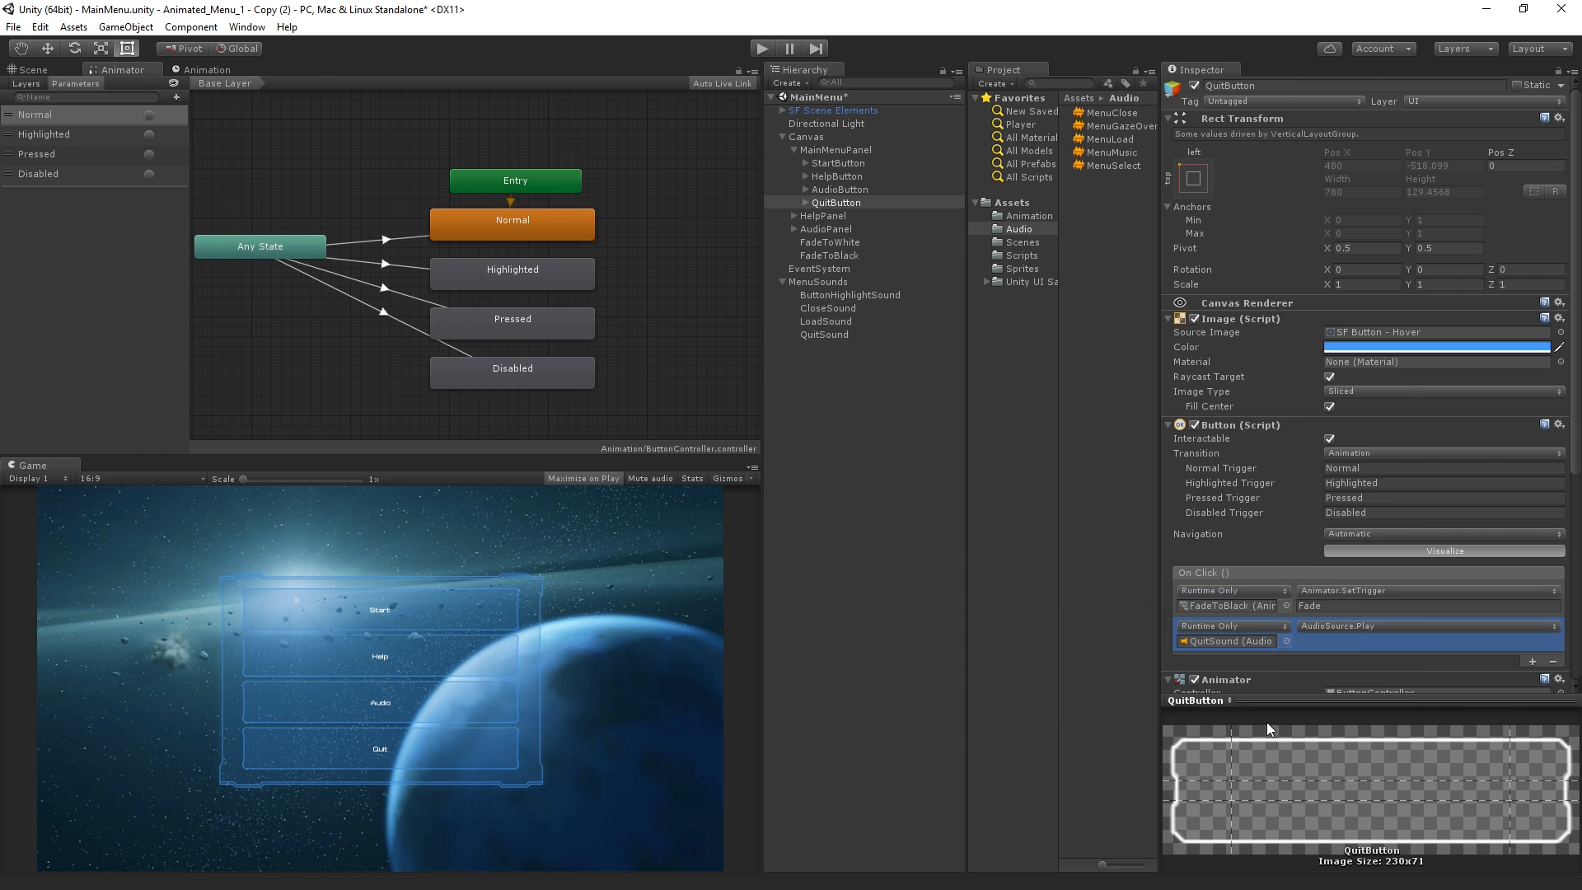
Test the menu's Quit button in Play mode and stop playback
{"action": "left_click", "coordinate": [759, 48]}
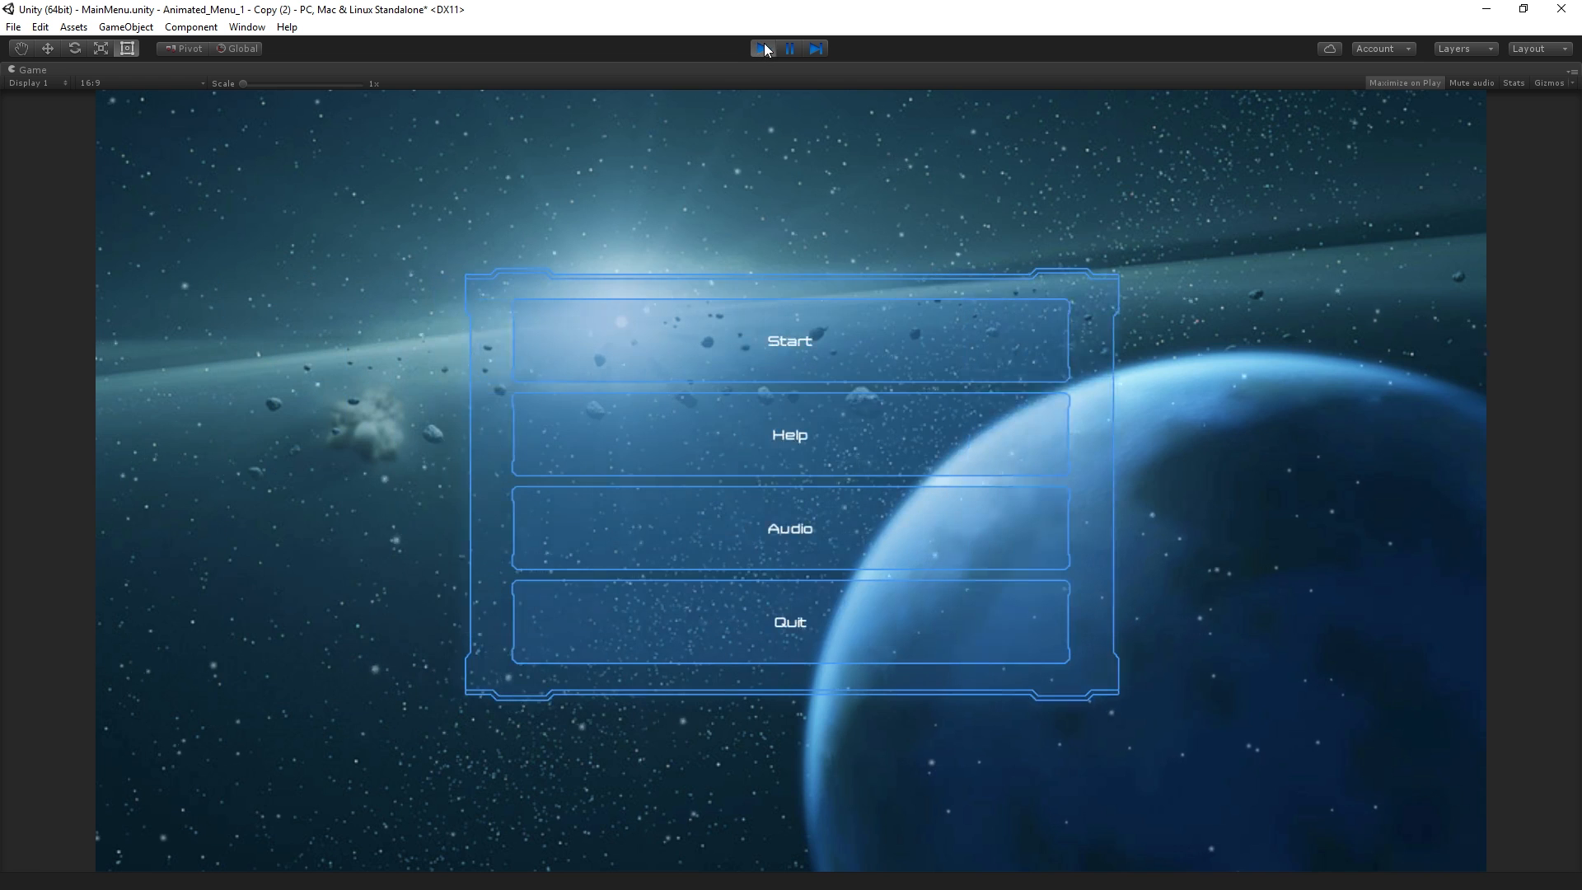
{"action": "left_click", "coordinate": [798, 620]}
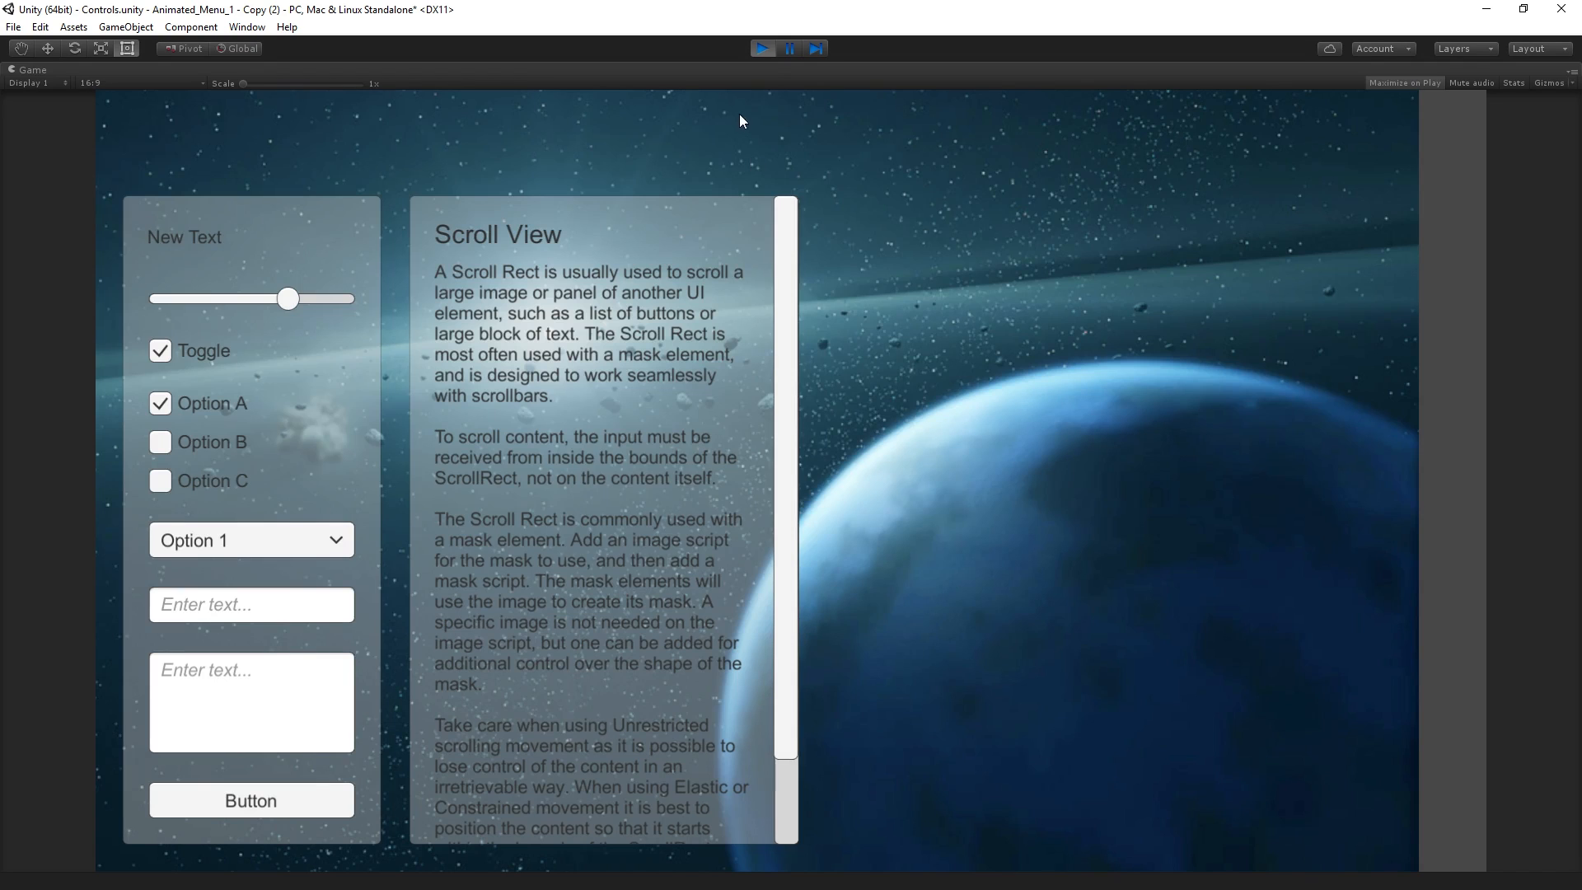
{"action": "left_click", "coordinate": [762, 47]}
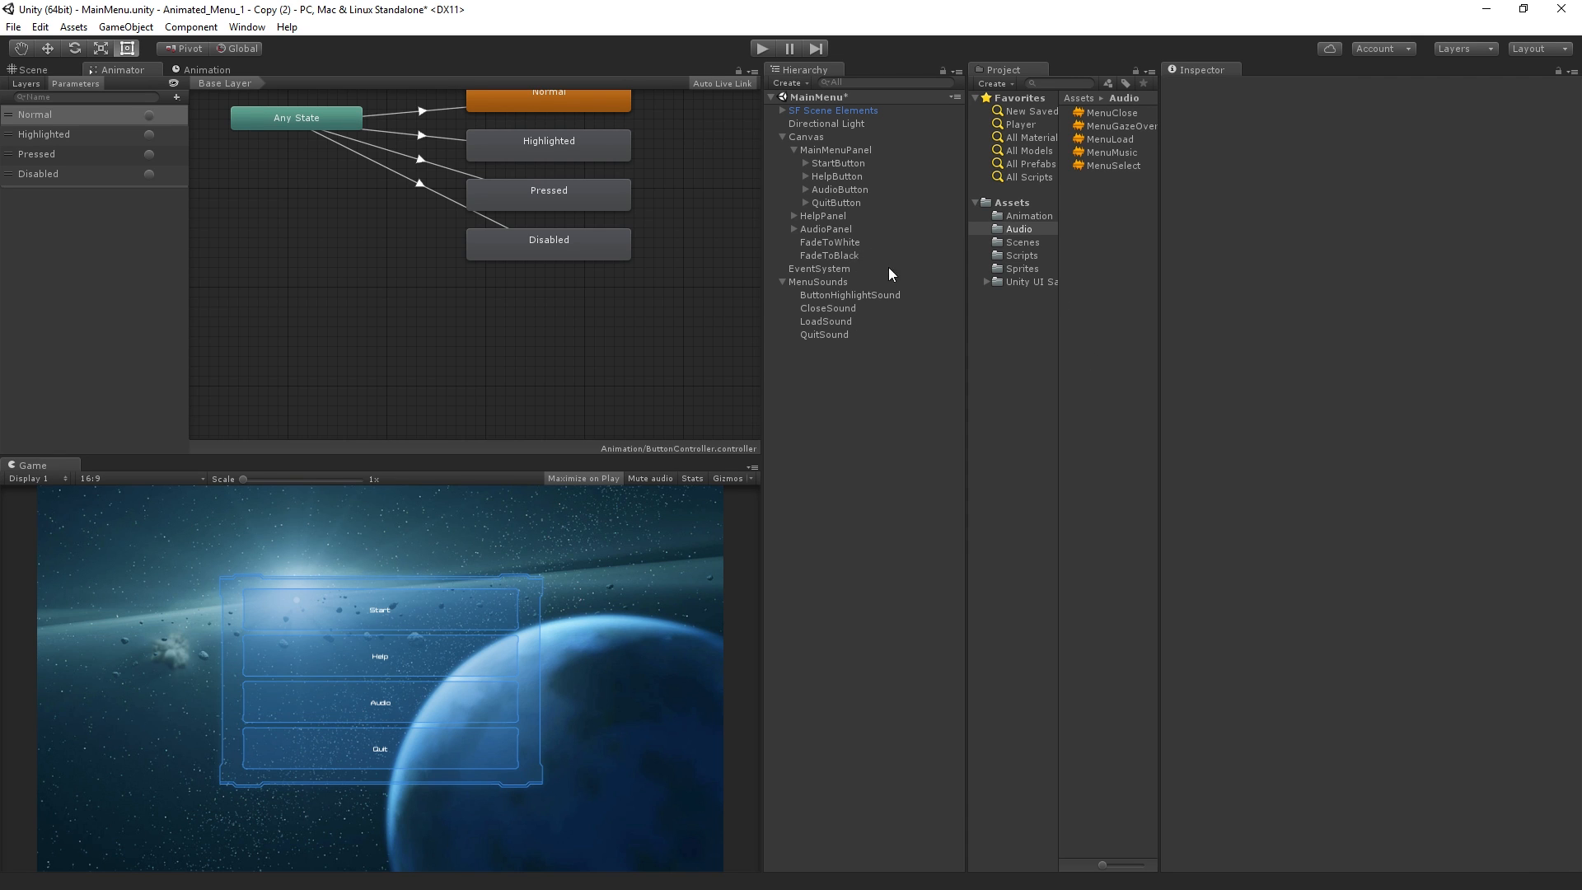
Assign the FadeToBlack controller to the FadeToBlack object's Animator and test the Quit button in Play mode
{"action": "left_click", "coordinate": [842, 254]}
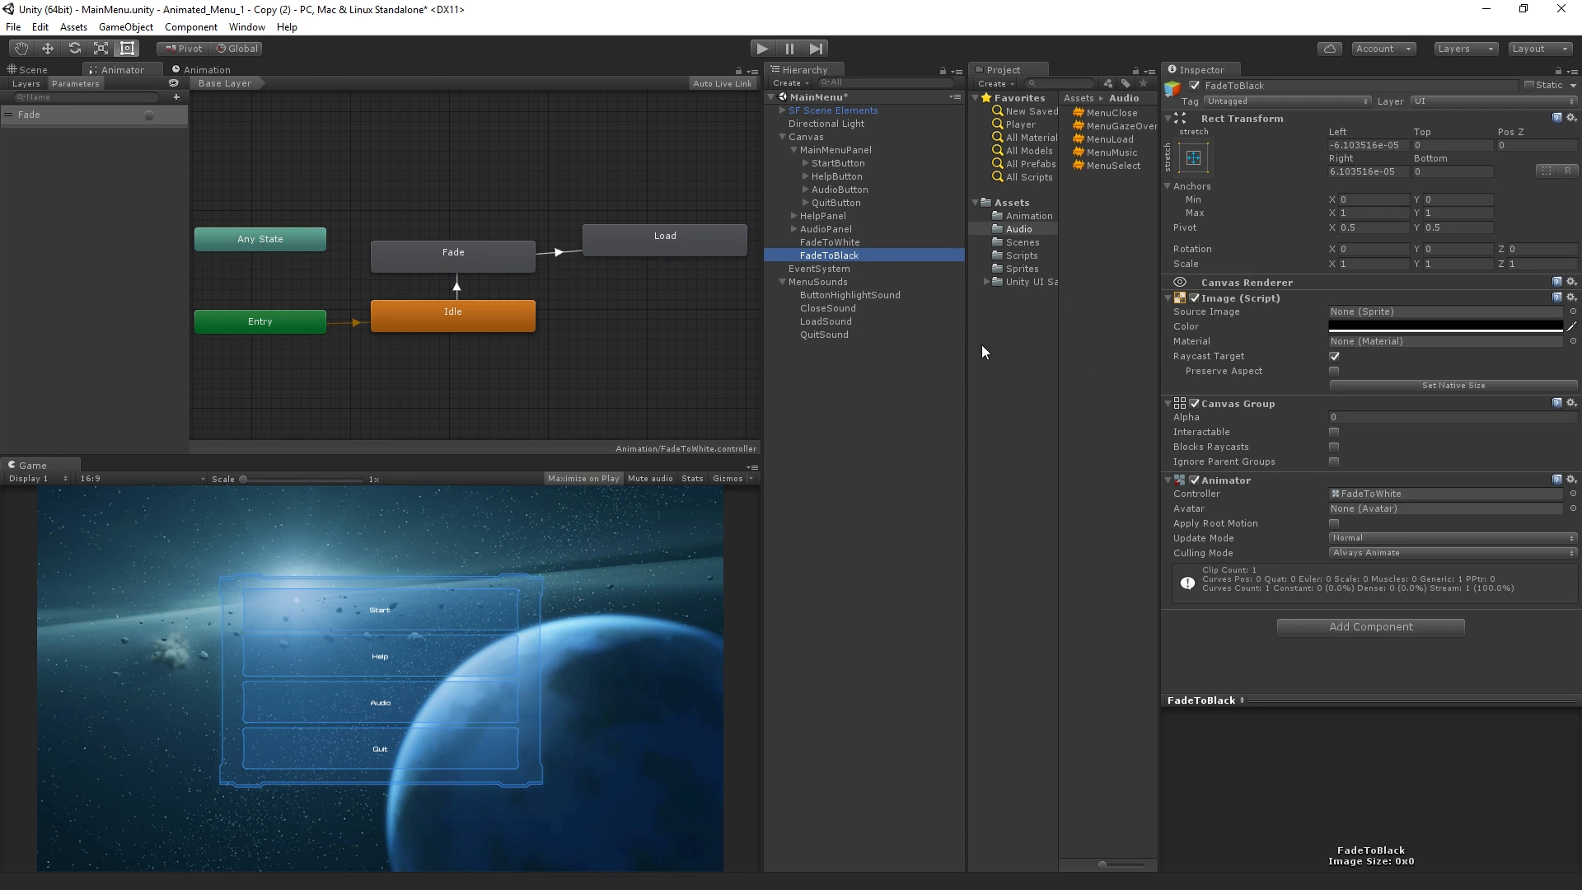
{"action": "left_click", "coordinate": [1369, 493]}
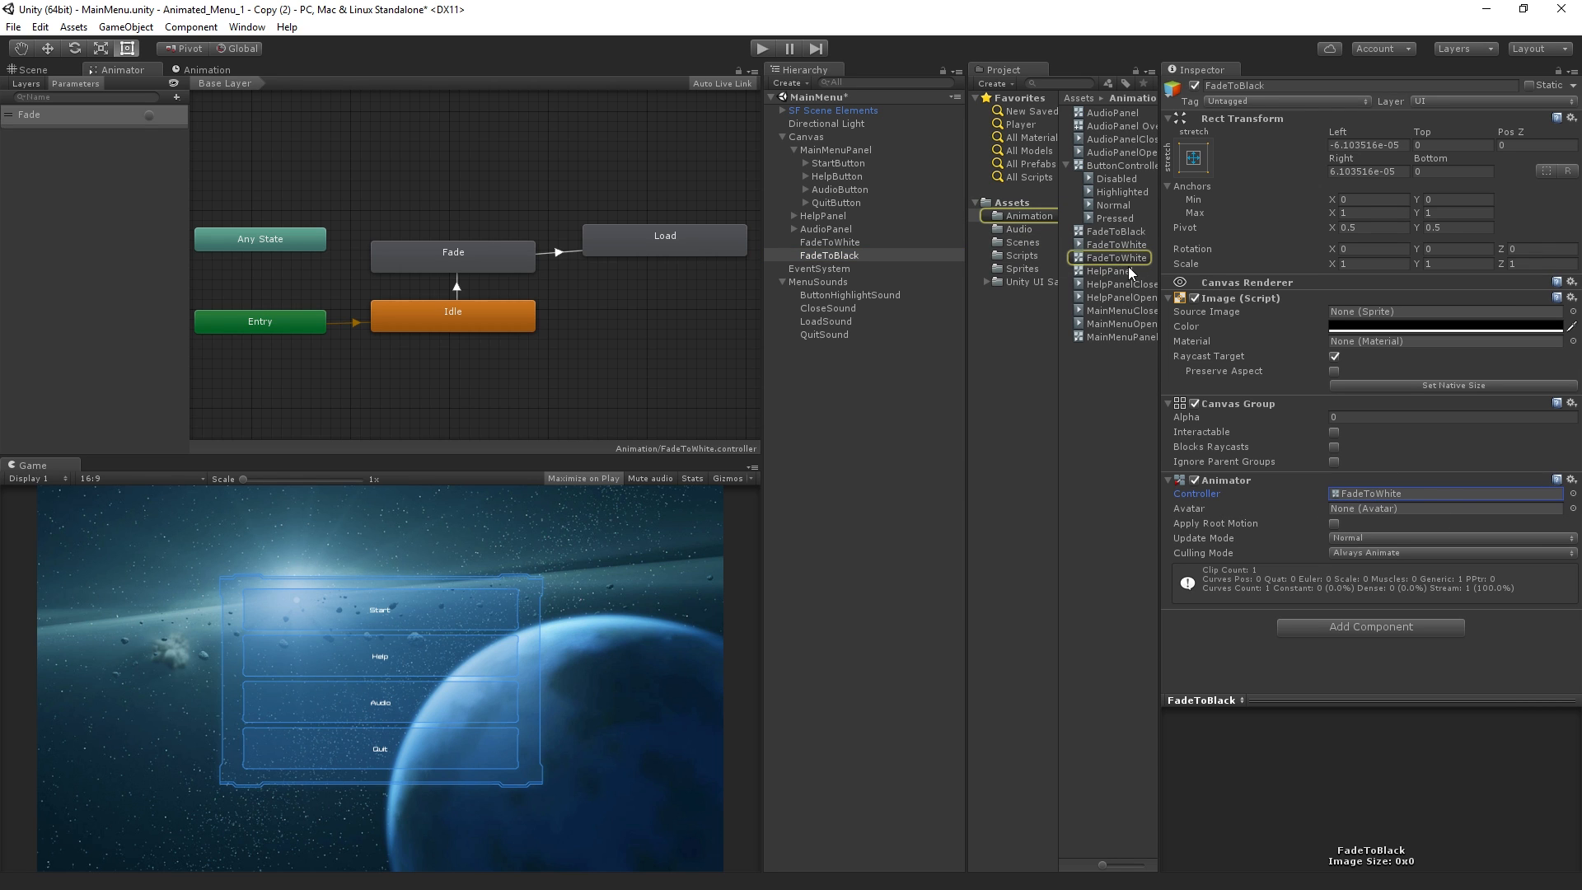
{"action": "left_click_drag", "start_coordinate": [1116, 232], "coordinate": [1400, 493]}
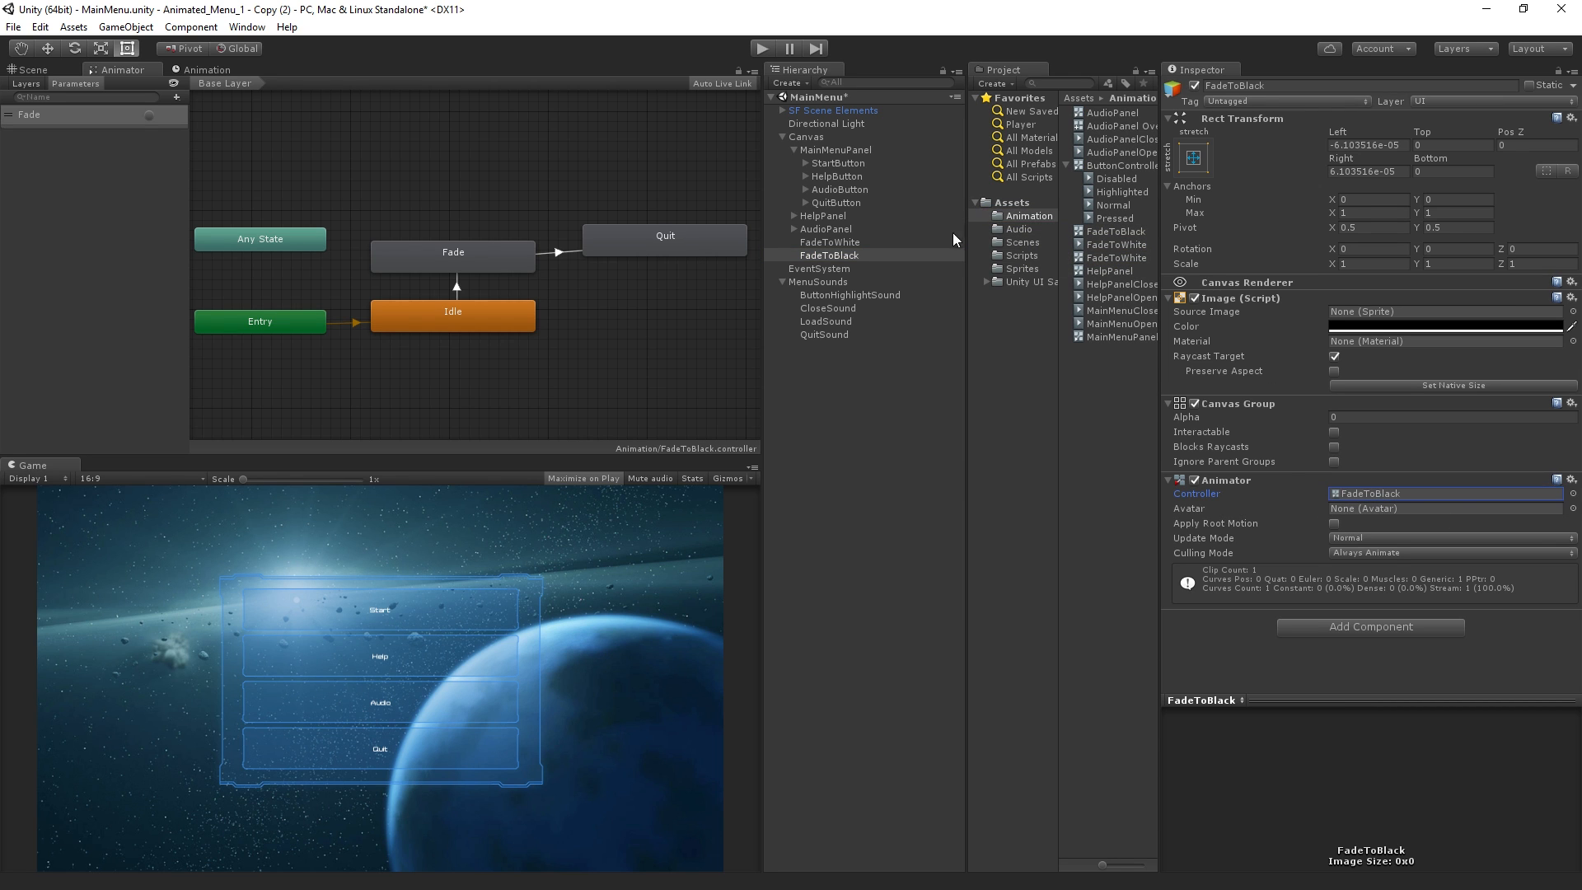
{"action": "left_click", "coordinate": [764, 49]}
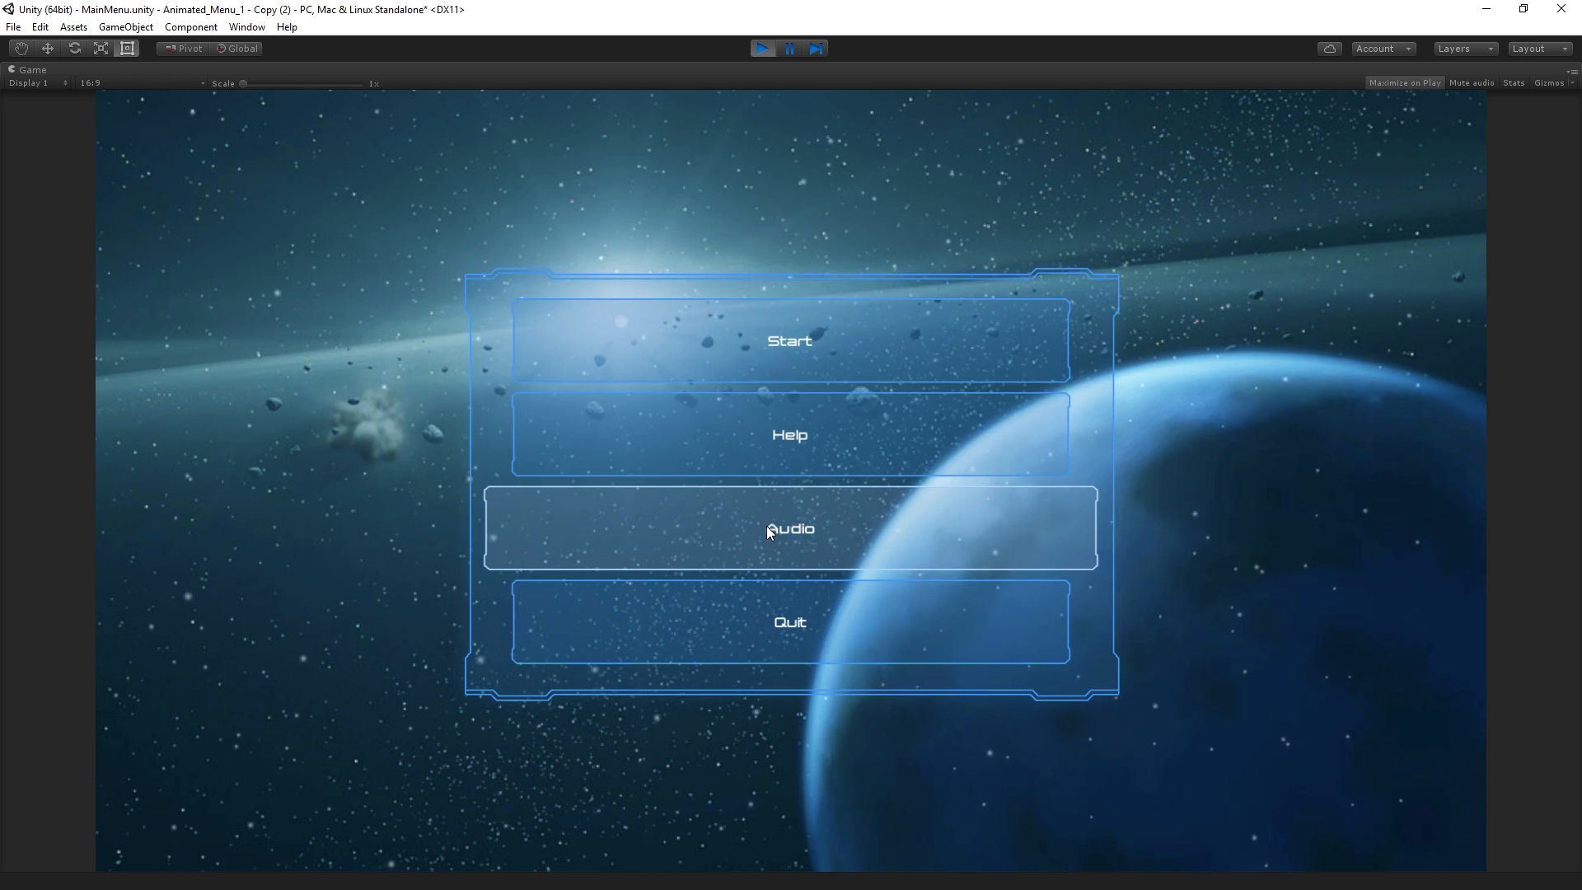
{"action": "left_click", "coordinate": [765, 592]}
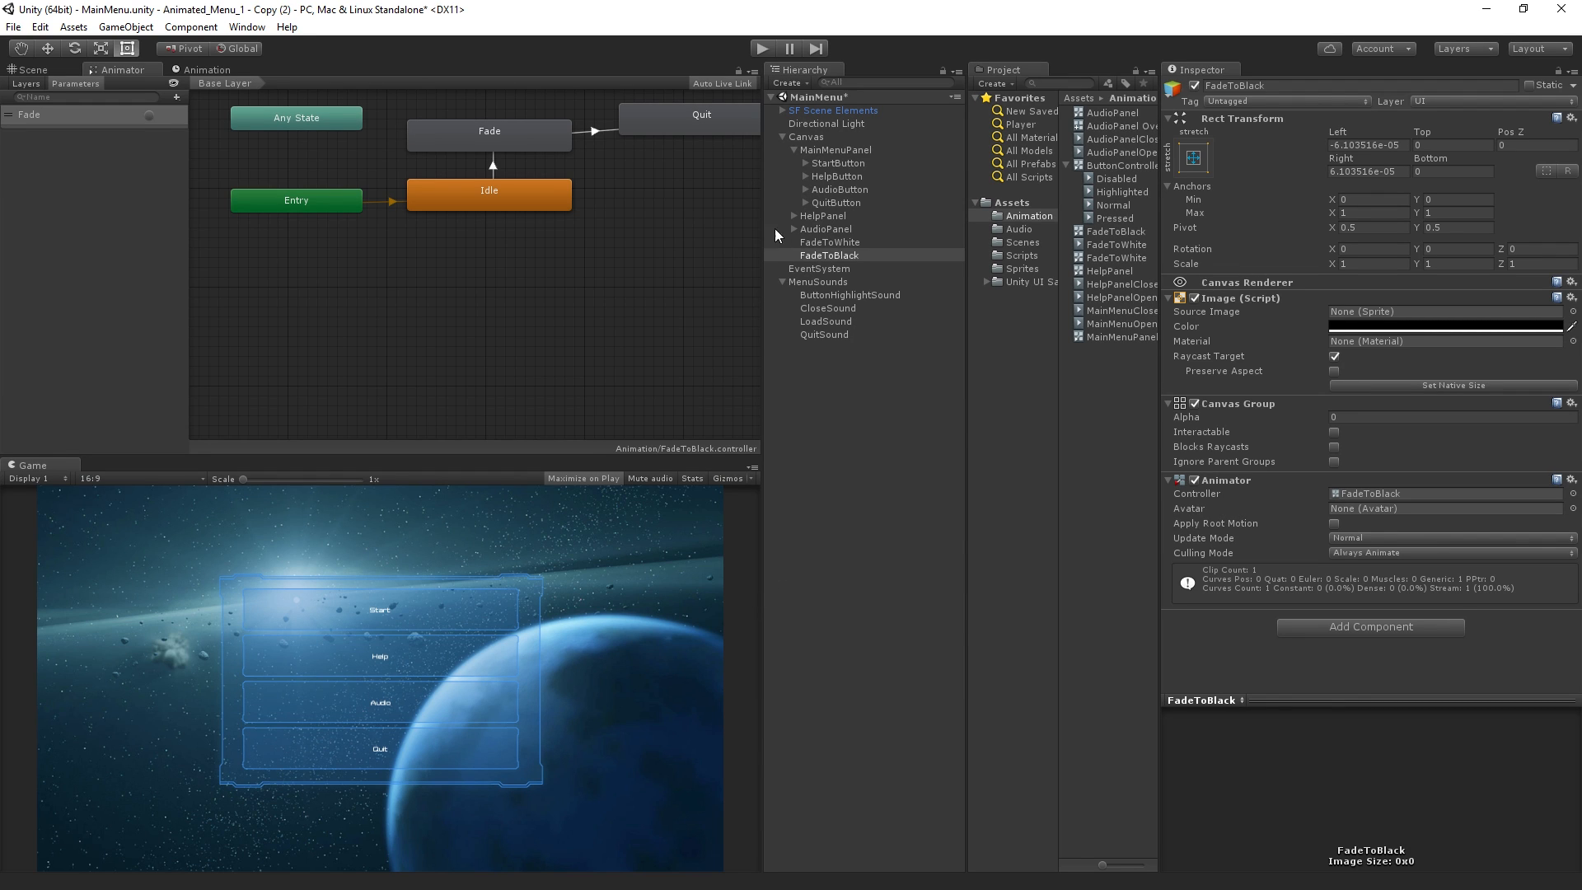
Add an Audio Source component to MenuSounds and assign the MenuMusic clip to it
{"action": "left_click", "coordinate": [818, 282]}
{"action": "left_click", "coordinate": [1388, 196]}
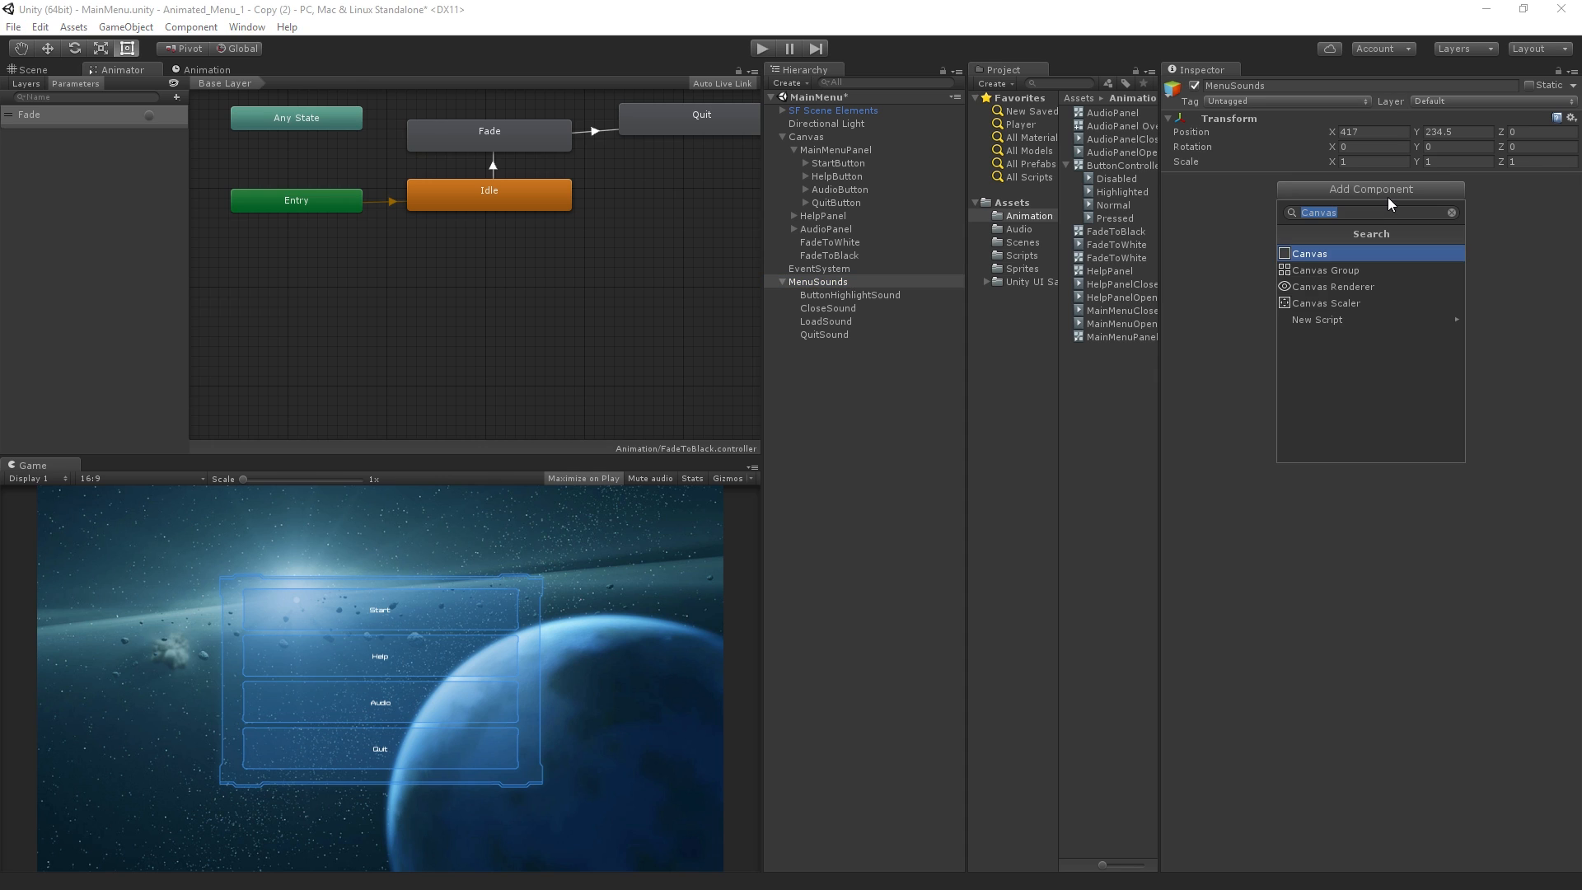
{"action": "type", "text": "audio source"}
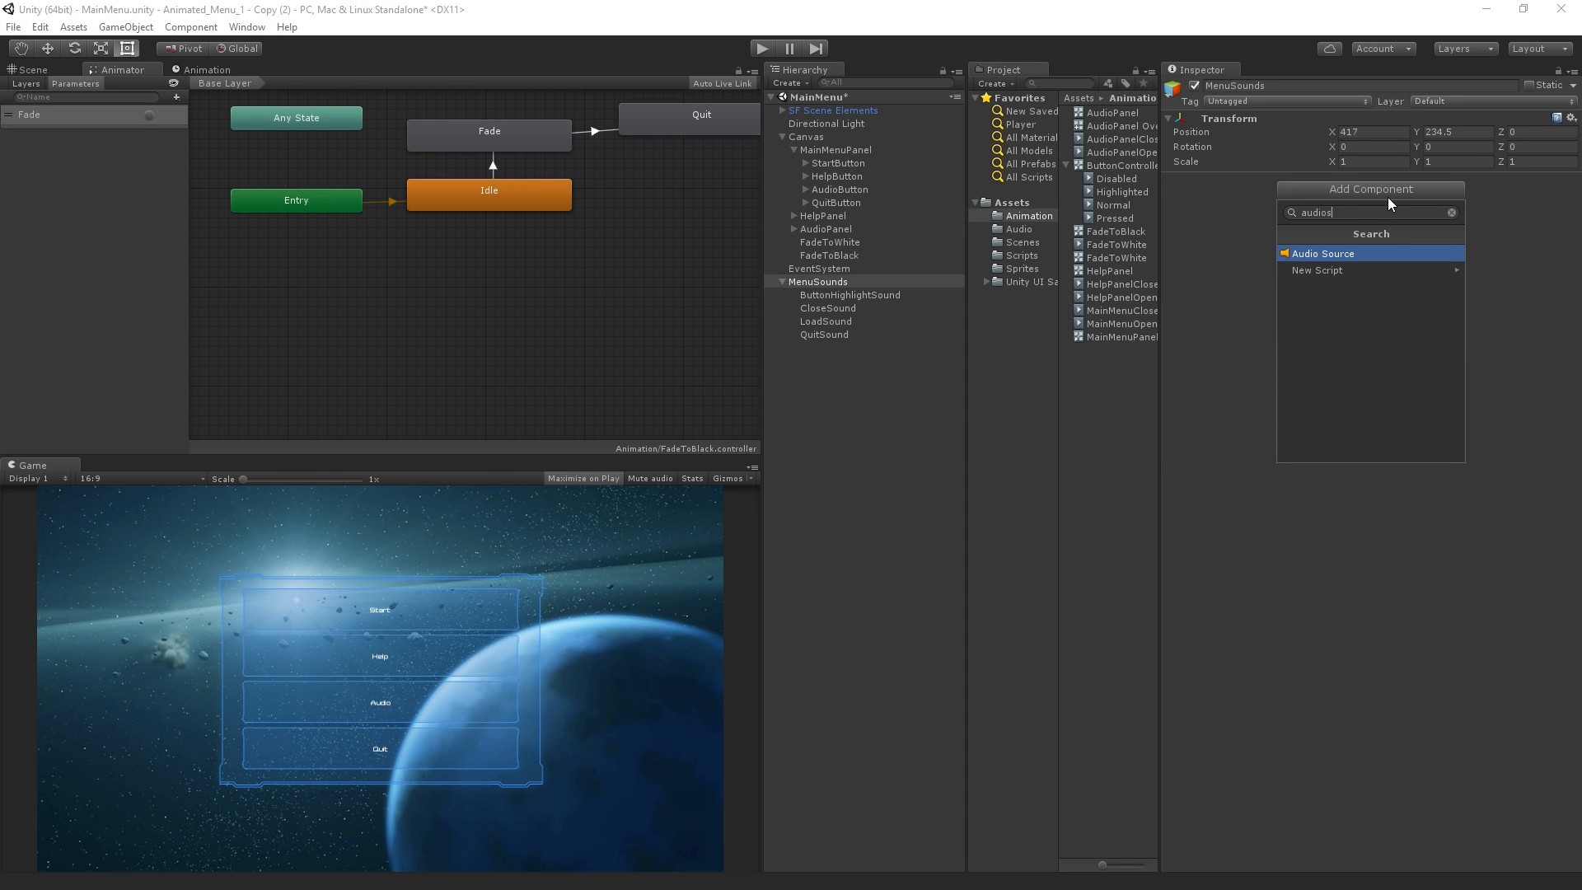
{"action": "key", "text": "Return"}
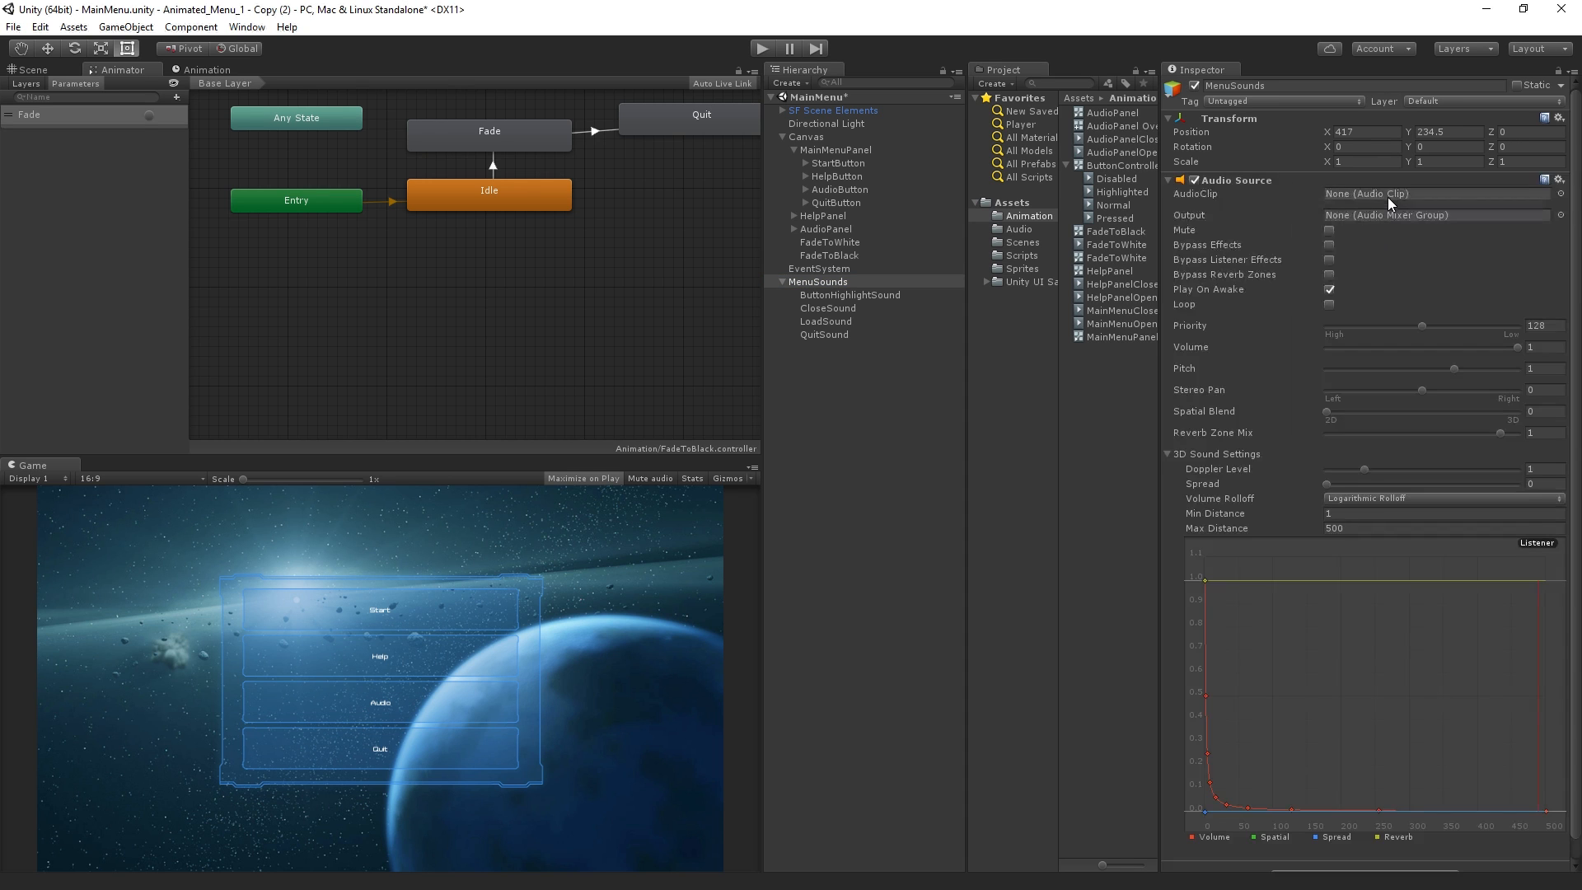
{"action": "left_click", "coordinate": [1021, 230]}
{"action": "left_click_drag", "start_coordinate": [1382, 191], "coordinate": [1393, 194]}
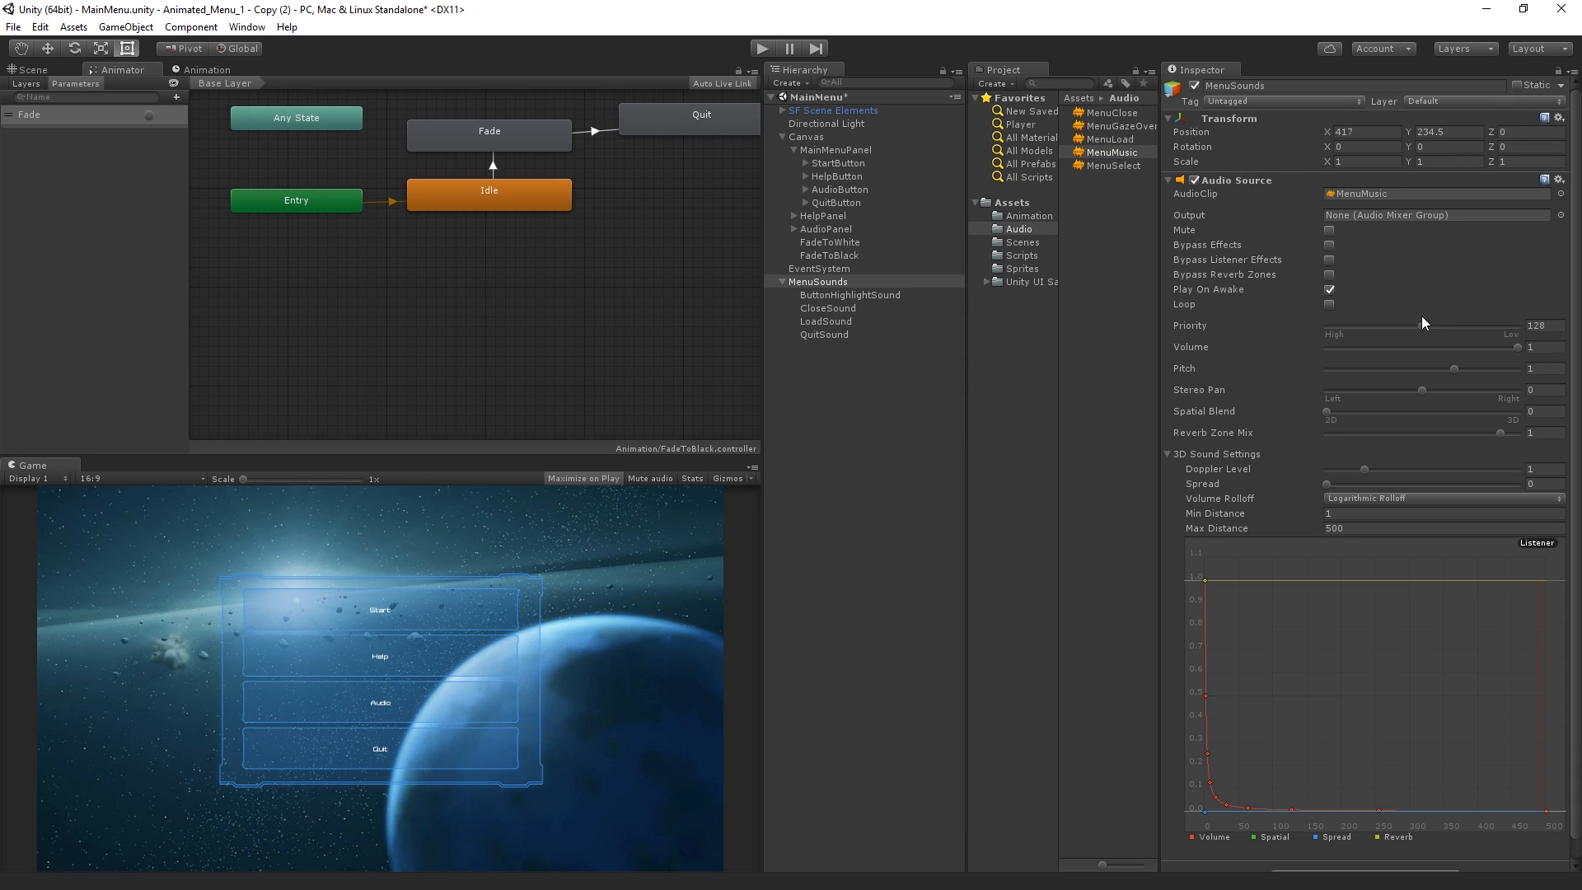
Enable Loop on the MenuSounds Audio Source and set its volume to 0.5
{"action": "left_click", "coordinate": [1329, 304]}
{"action": "left_click", "coordinate": [1545, 347]}
{"action": "double_click", "coordinate": [1546, 353]}
{"action": "type", "text": ".5"}
{"action": "key", "text": "Return"}
Test the Help, Back, Audio and Start buttons with the looping music in Play mode and stop playback
{"action": "left_click", "coordinate": [763, 47]}
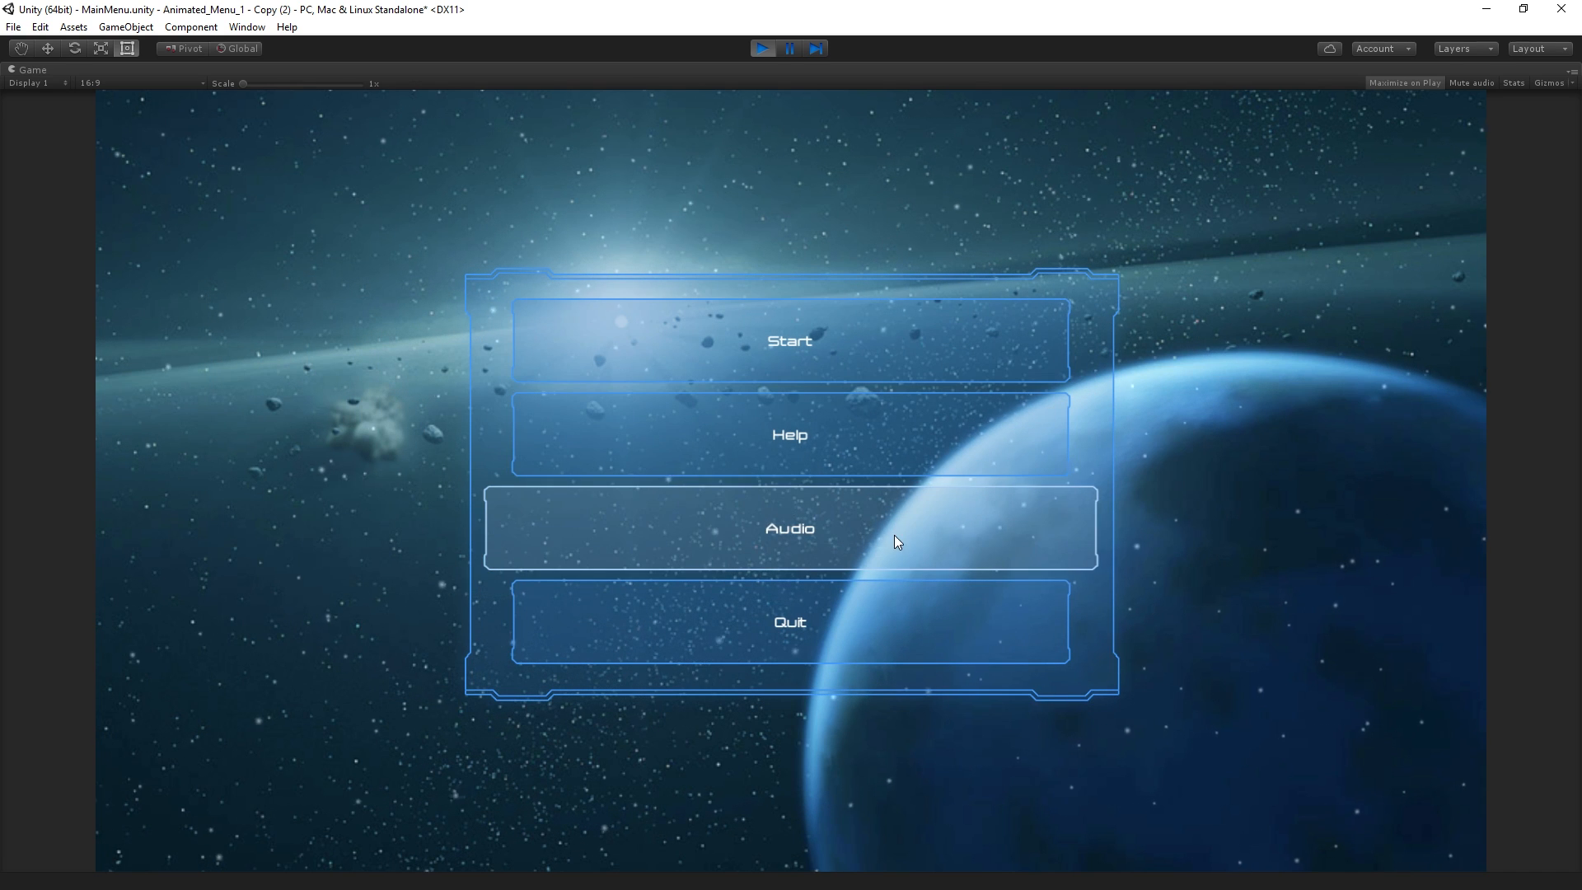
{"action": "left_click", "coordinate": [923, 451]}
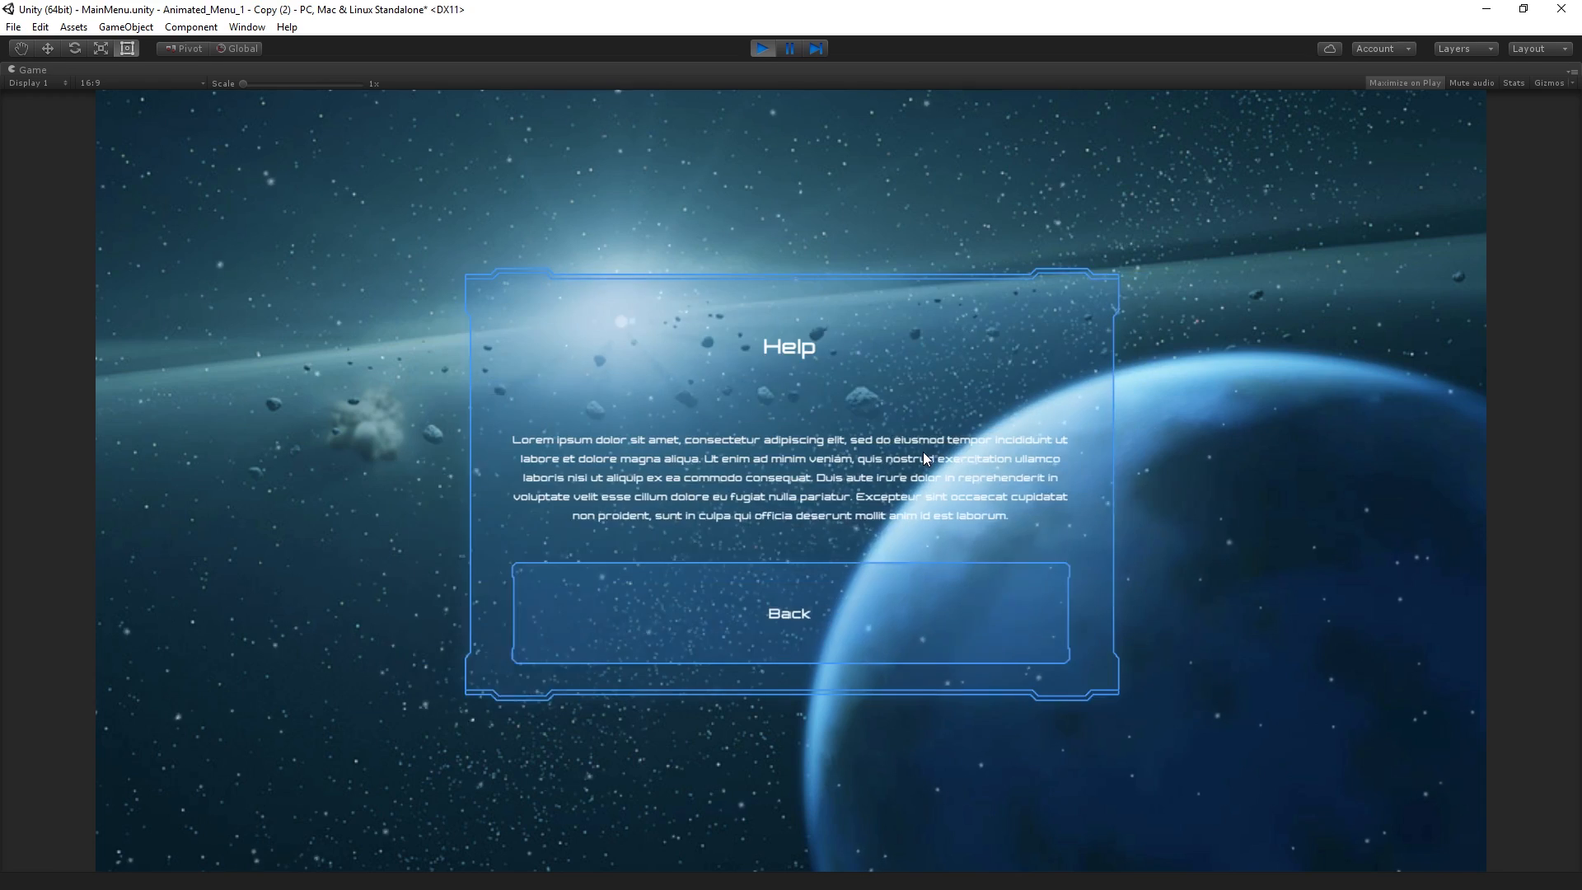
{"action": "left_click", "coordinate": [898, 626]}
{"action": "left_click", "coordinate": [905, 550]}
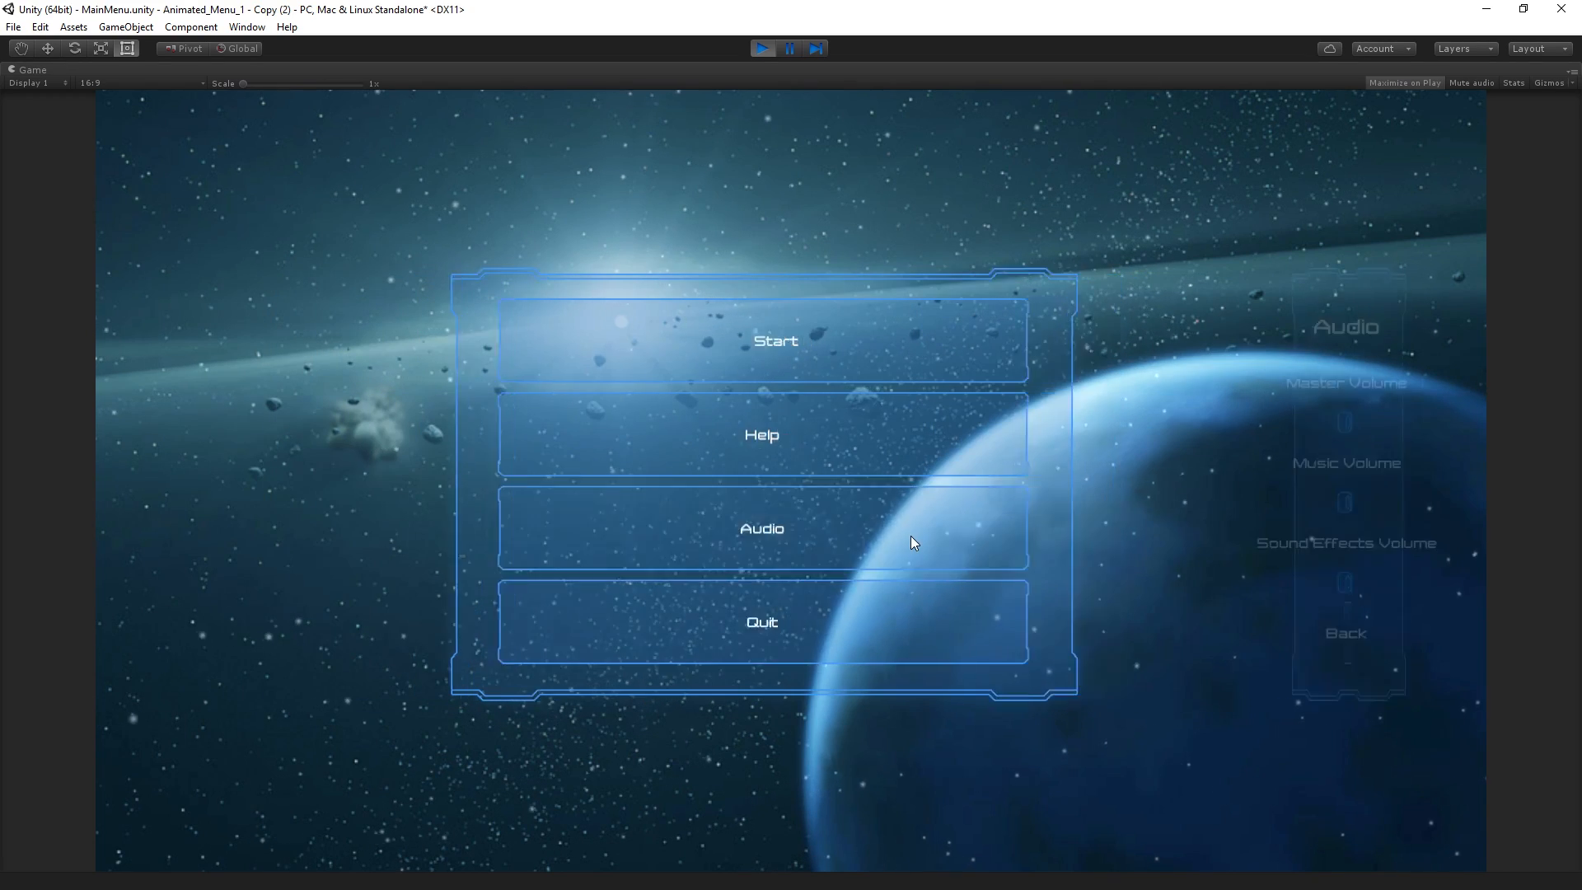
{"action": "left_click", "coordinate": [907, 625]}
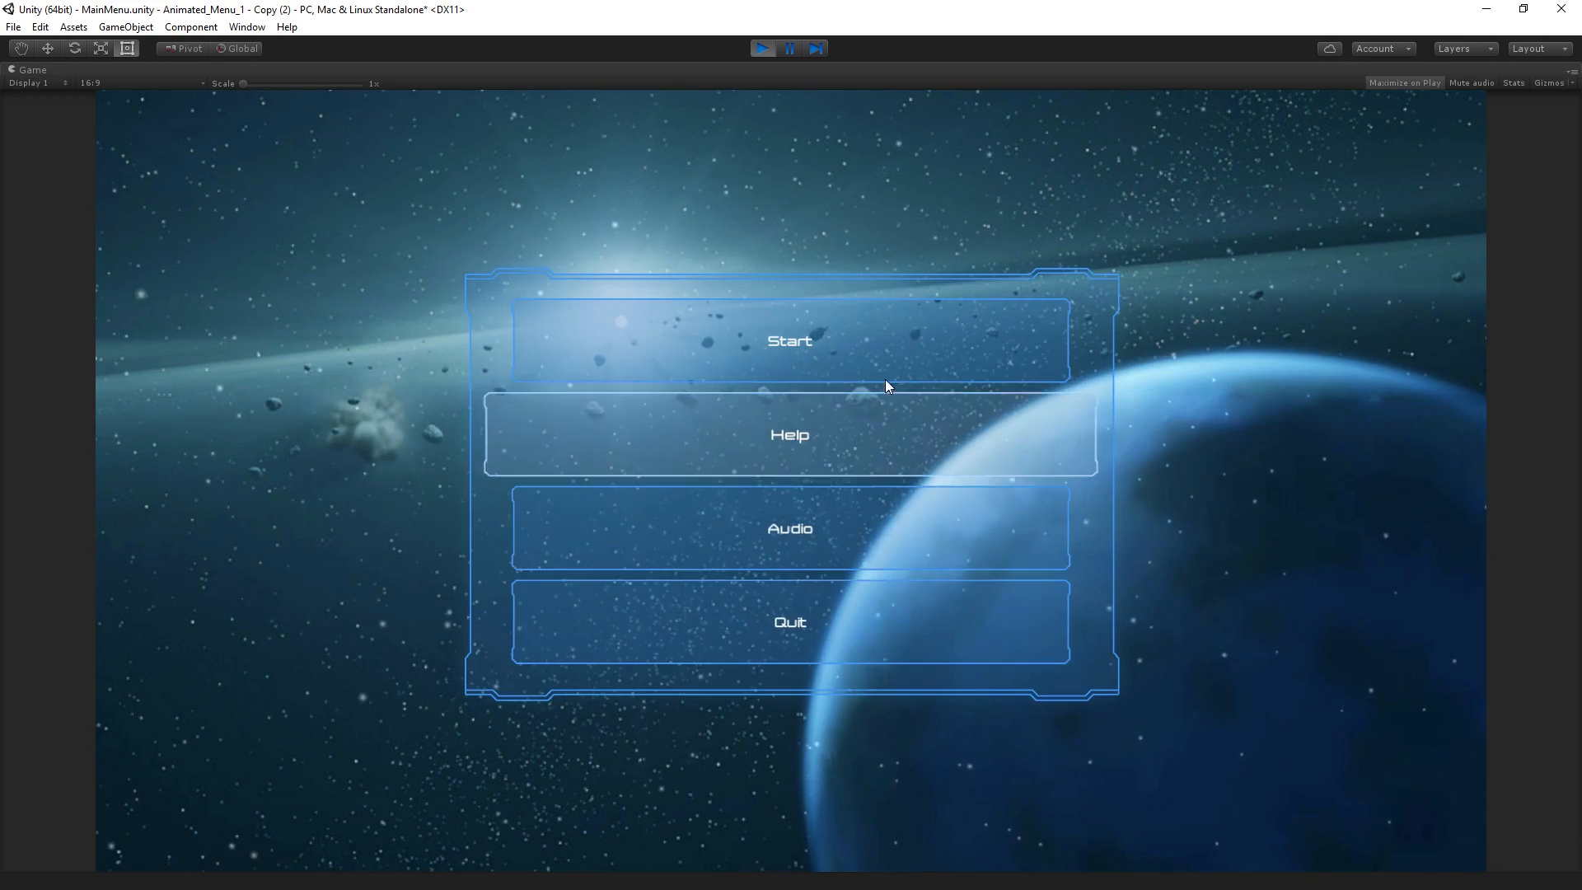
{"action": "left_click", "coordinate": [887, 342]}
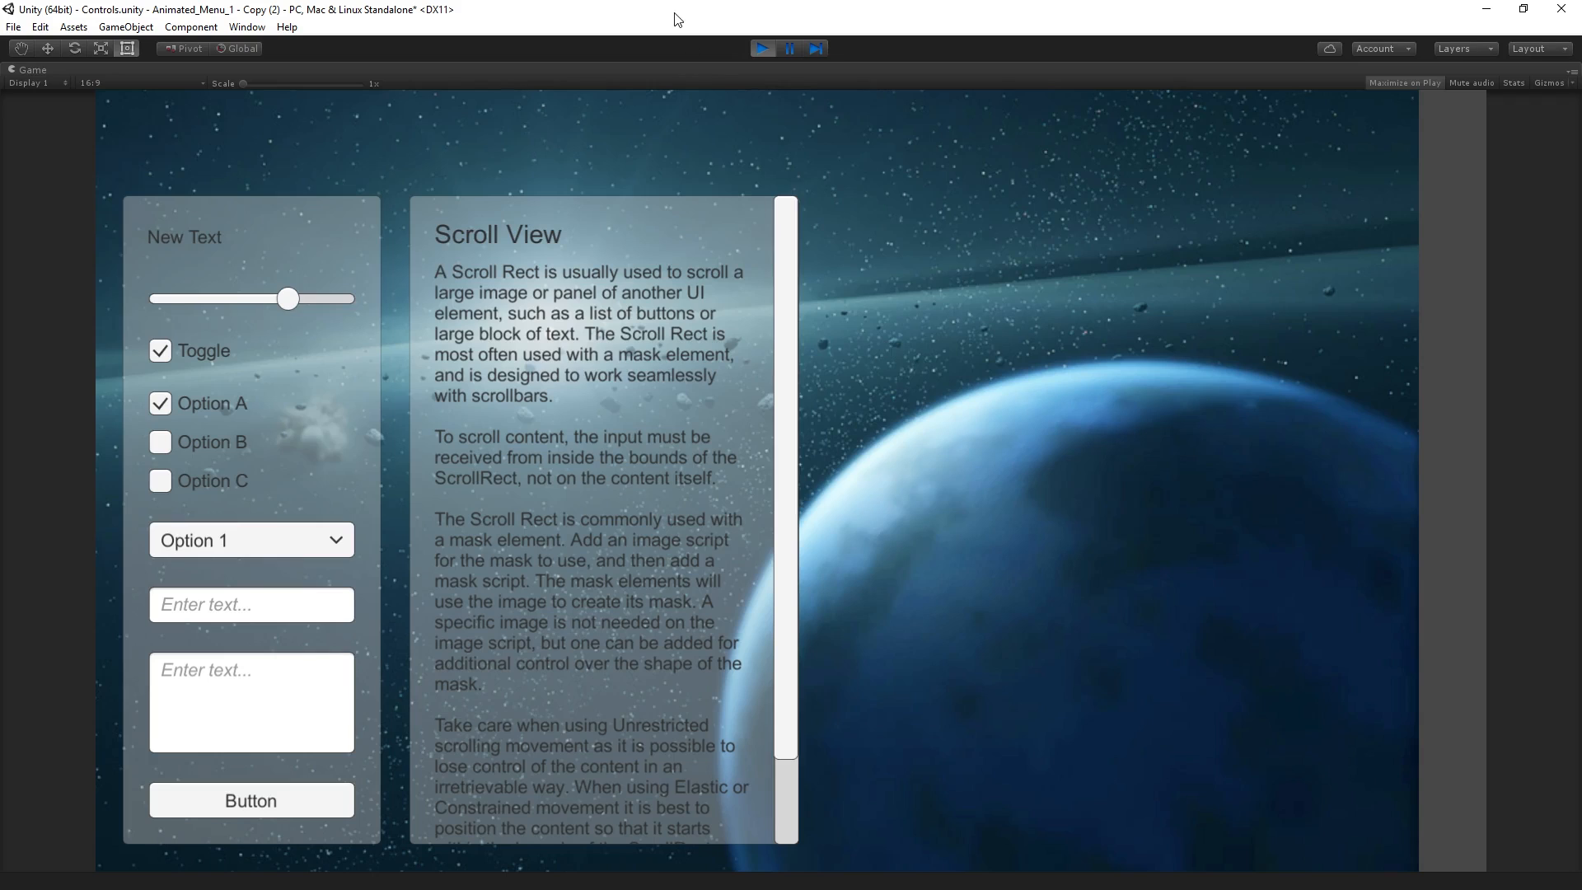
{"action": "left_click", "coordinate": [762, 48]}
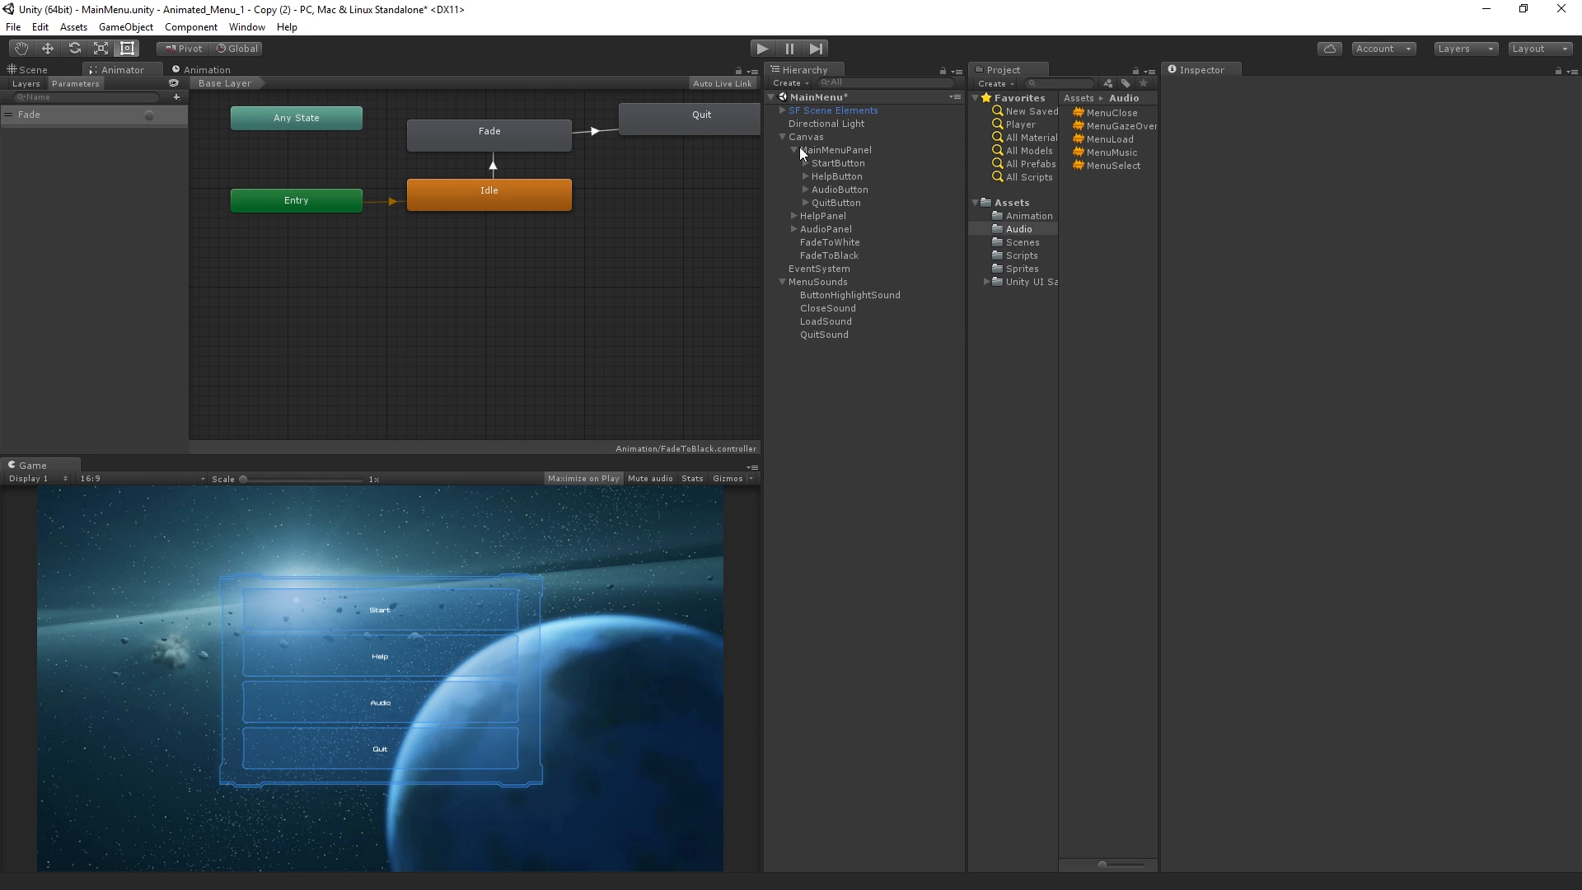
Test the Audio panel and its Master Volume slider in Play mode, and stop playback
{"action": "left_click", "coordinate": [772, 43]}
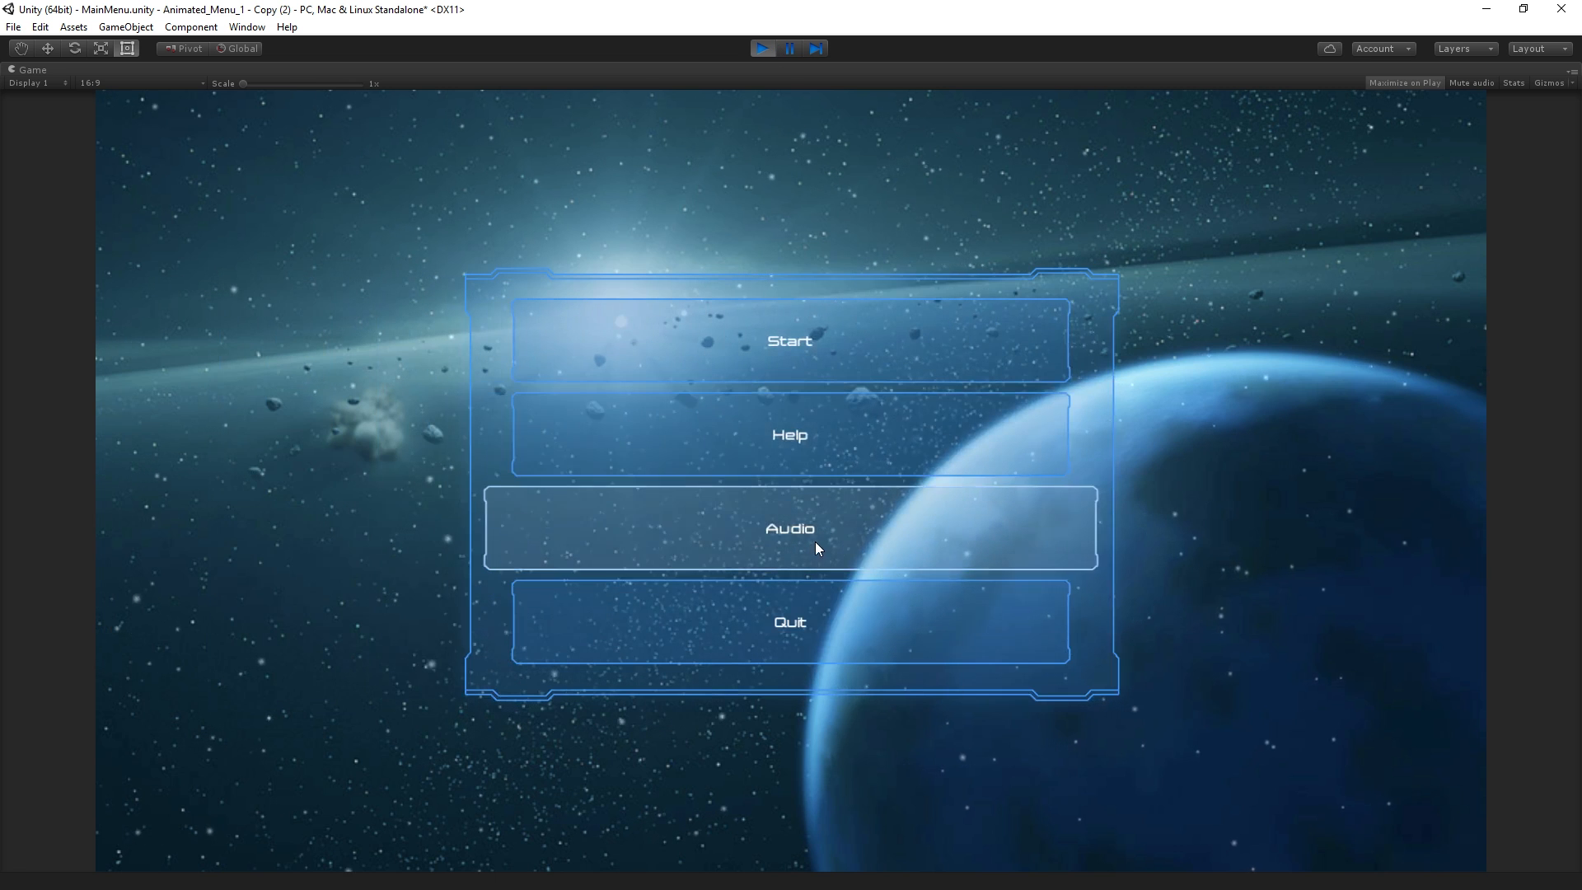
{"action": "left_click", "coordinate": [814, 541]}
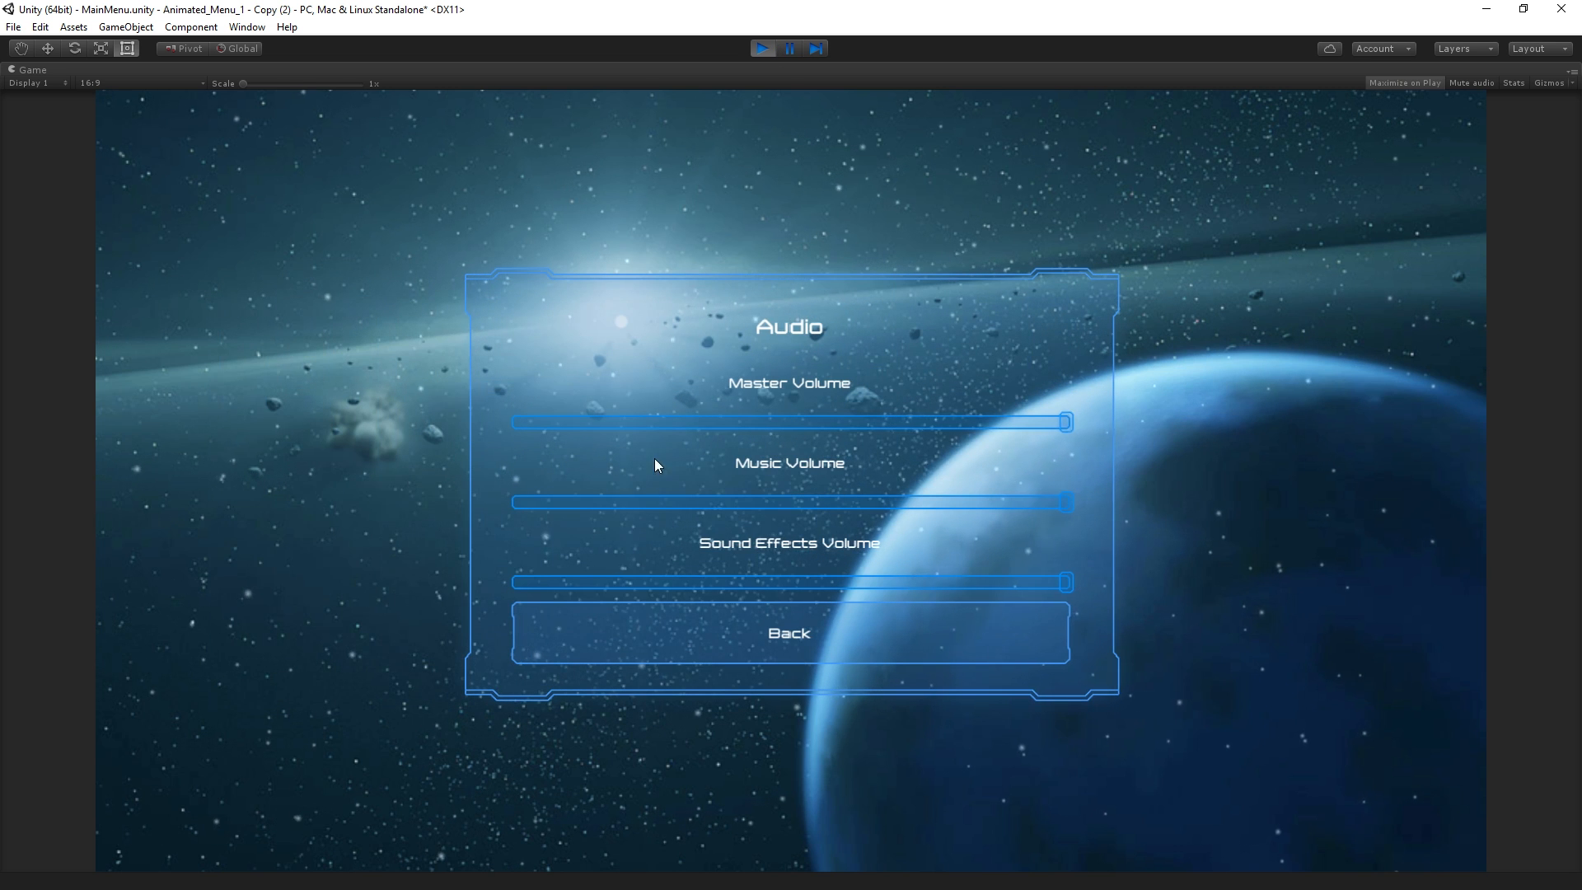
{"action": "left_click_drag", "start_coordinate": [1066, 424], "coordinate": [1095, 486]}
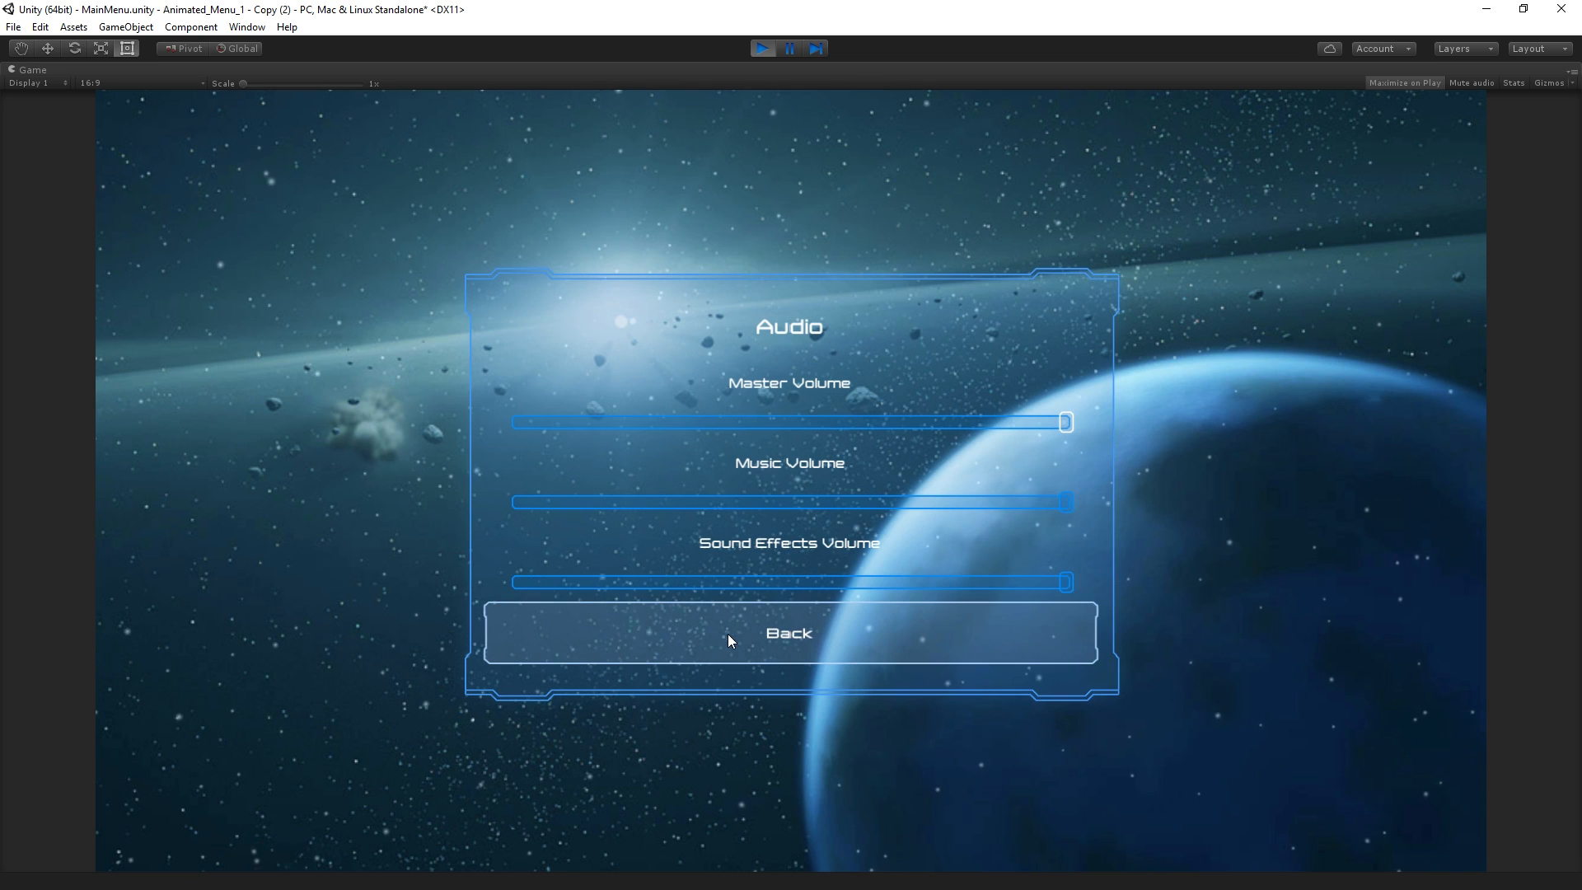
{"action": "left_click", "coordinate": [760, 48]}
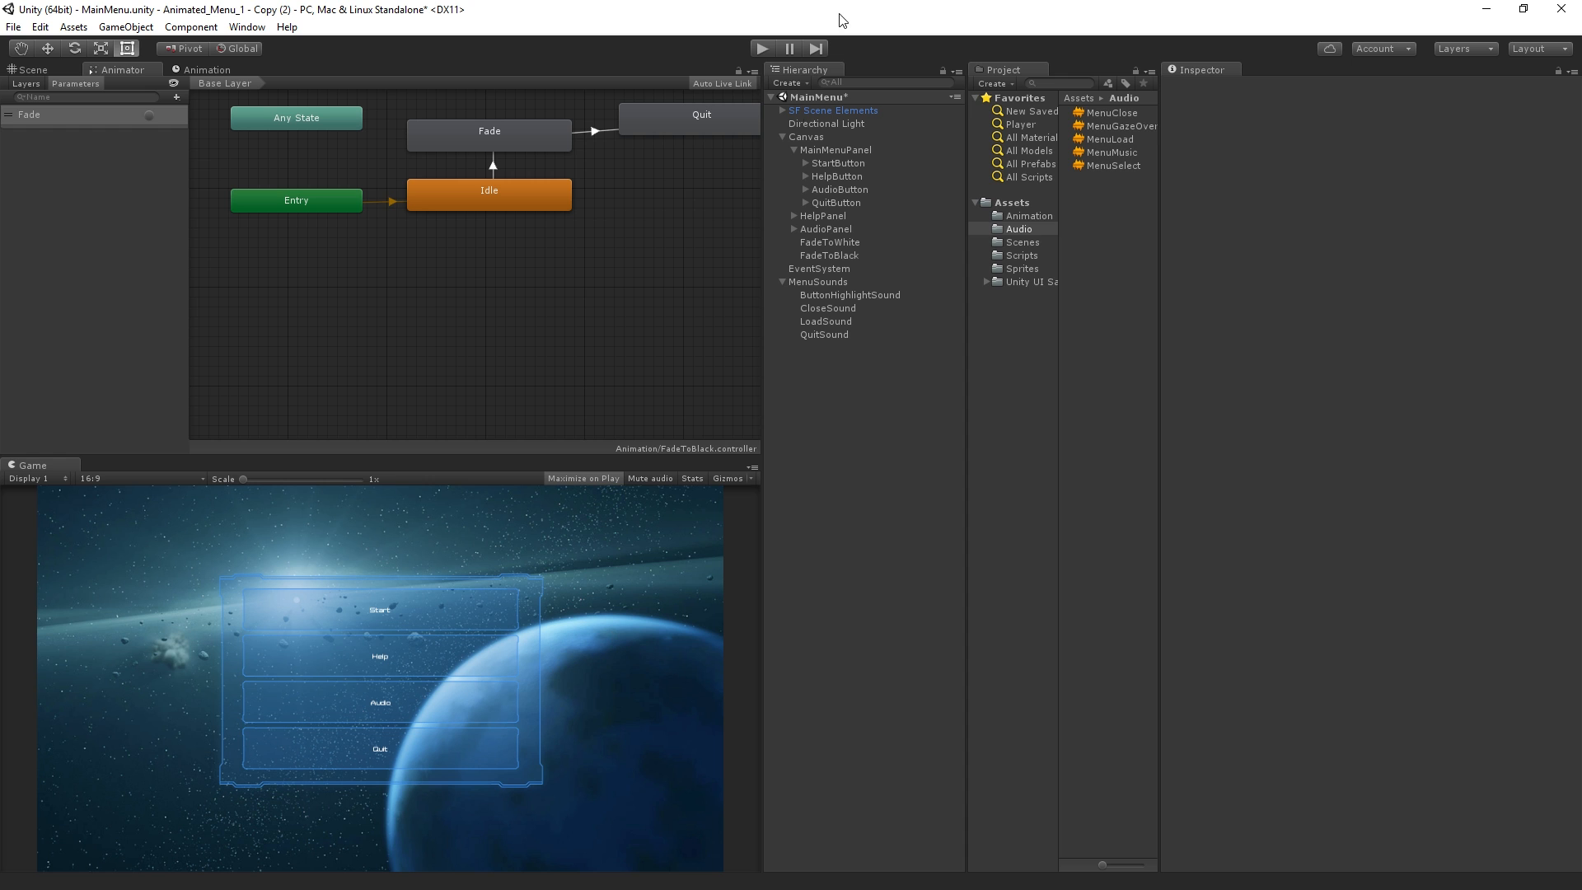
Show the Scene view and briefly start and stop Play mode
{"action": "left_click", "coordinate": [37, 69]}
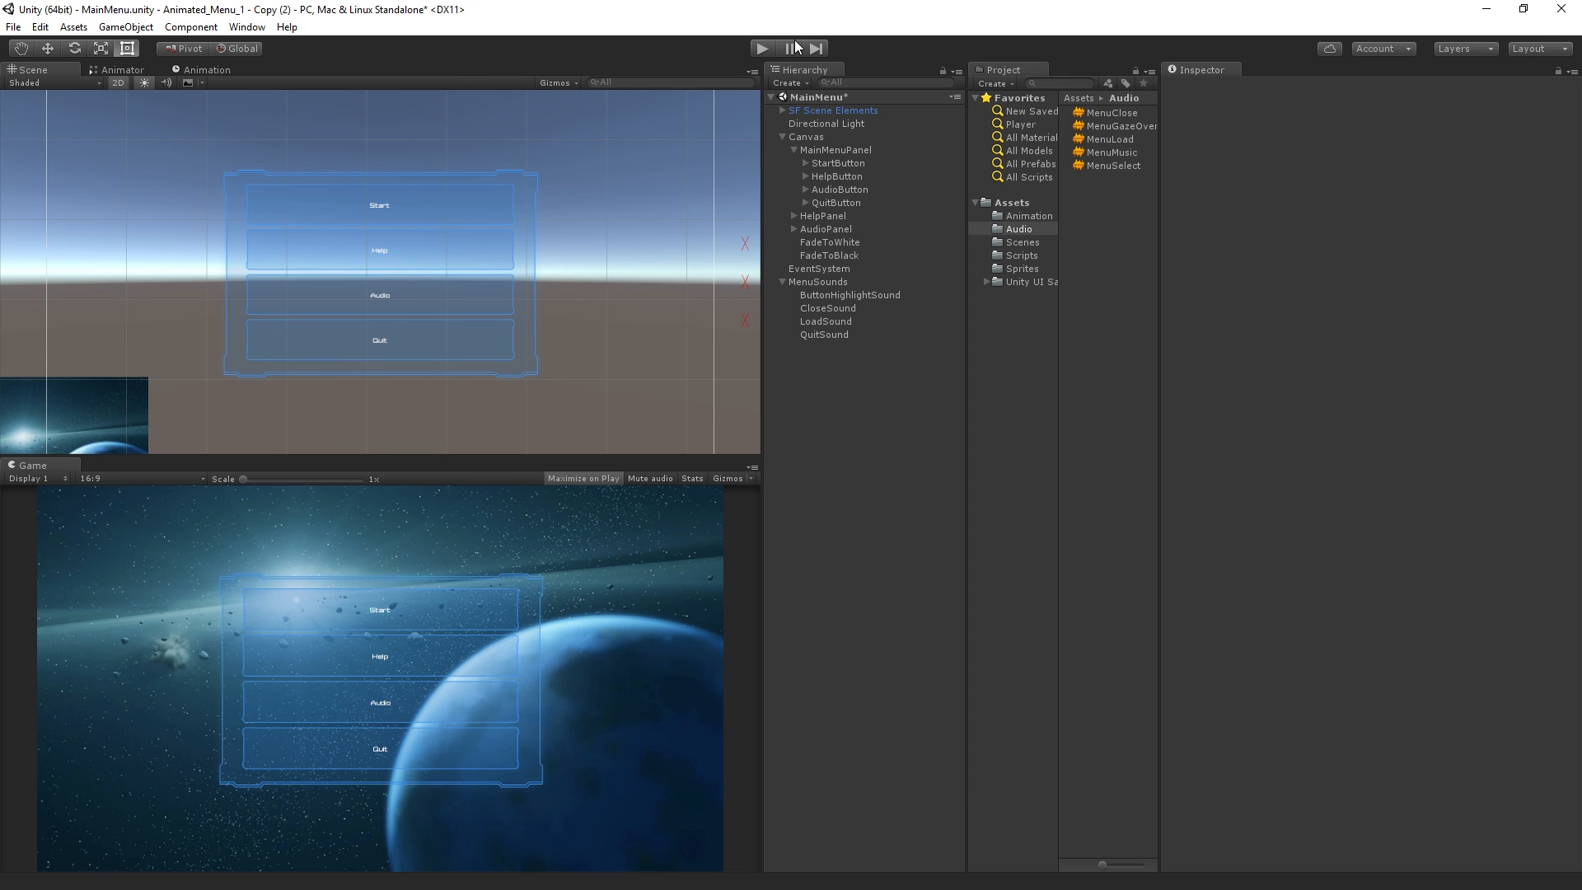
{"action": "left_click", "coordinate": [761, 49]}
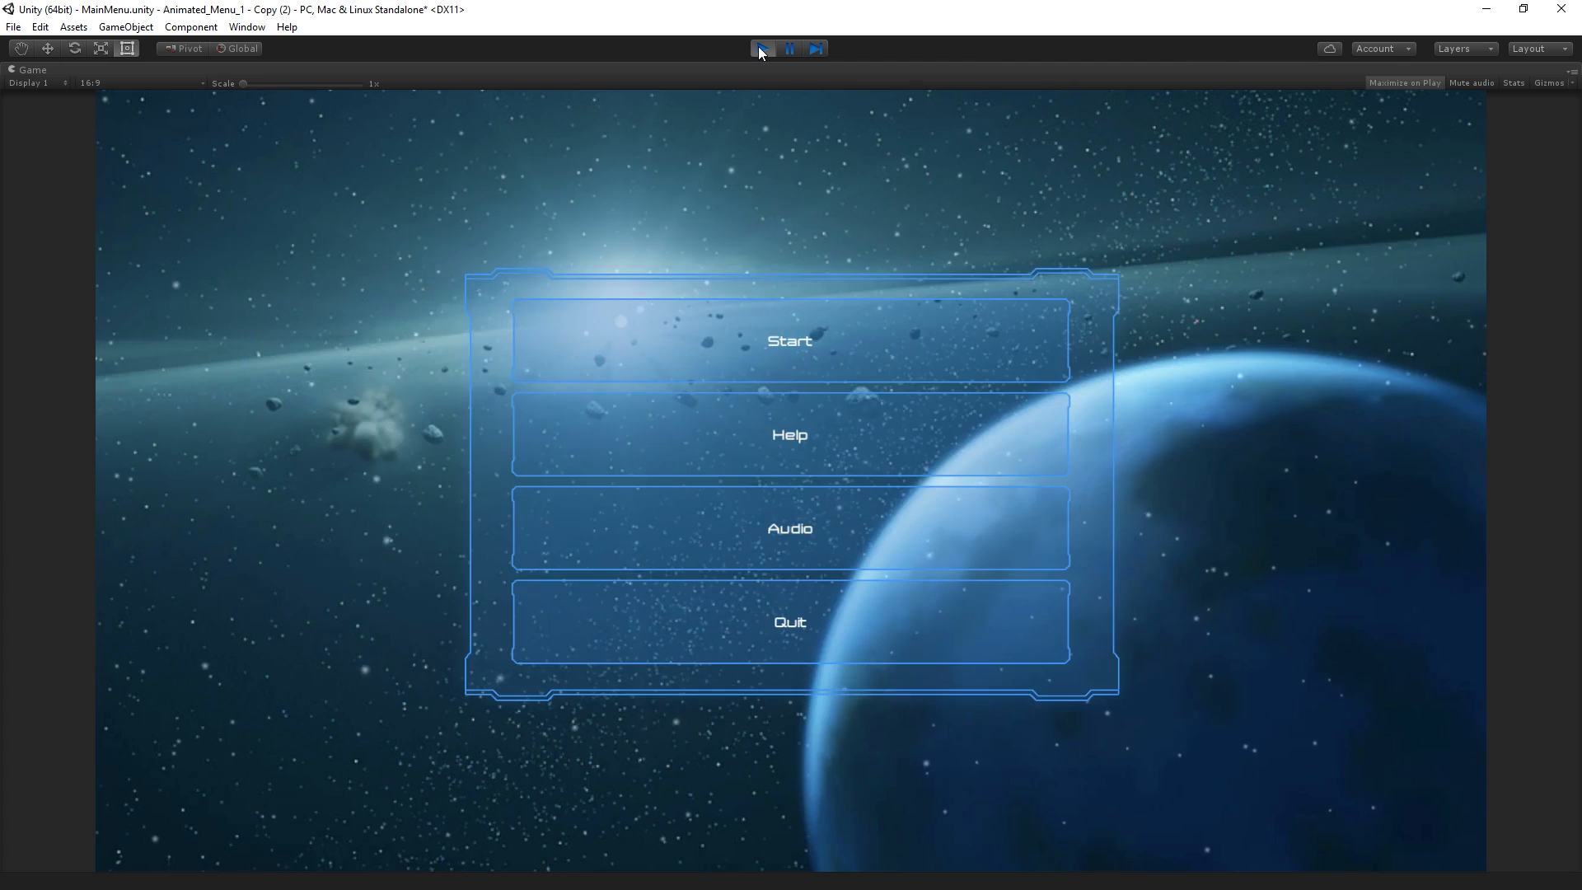
{"action": "left_click", "coordinate": [760, 49]}
Examine the components of MainMenuPanel, StartButton, EventSystem and Canvas, including the Canvas Group settings and the button navigation
{"action": "left_click", "coordinate": [886, 151]}
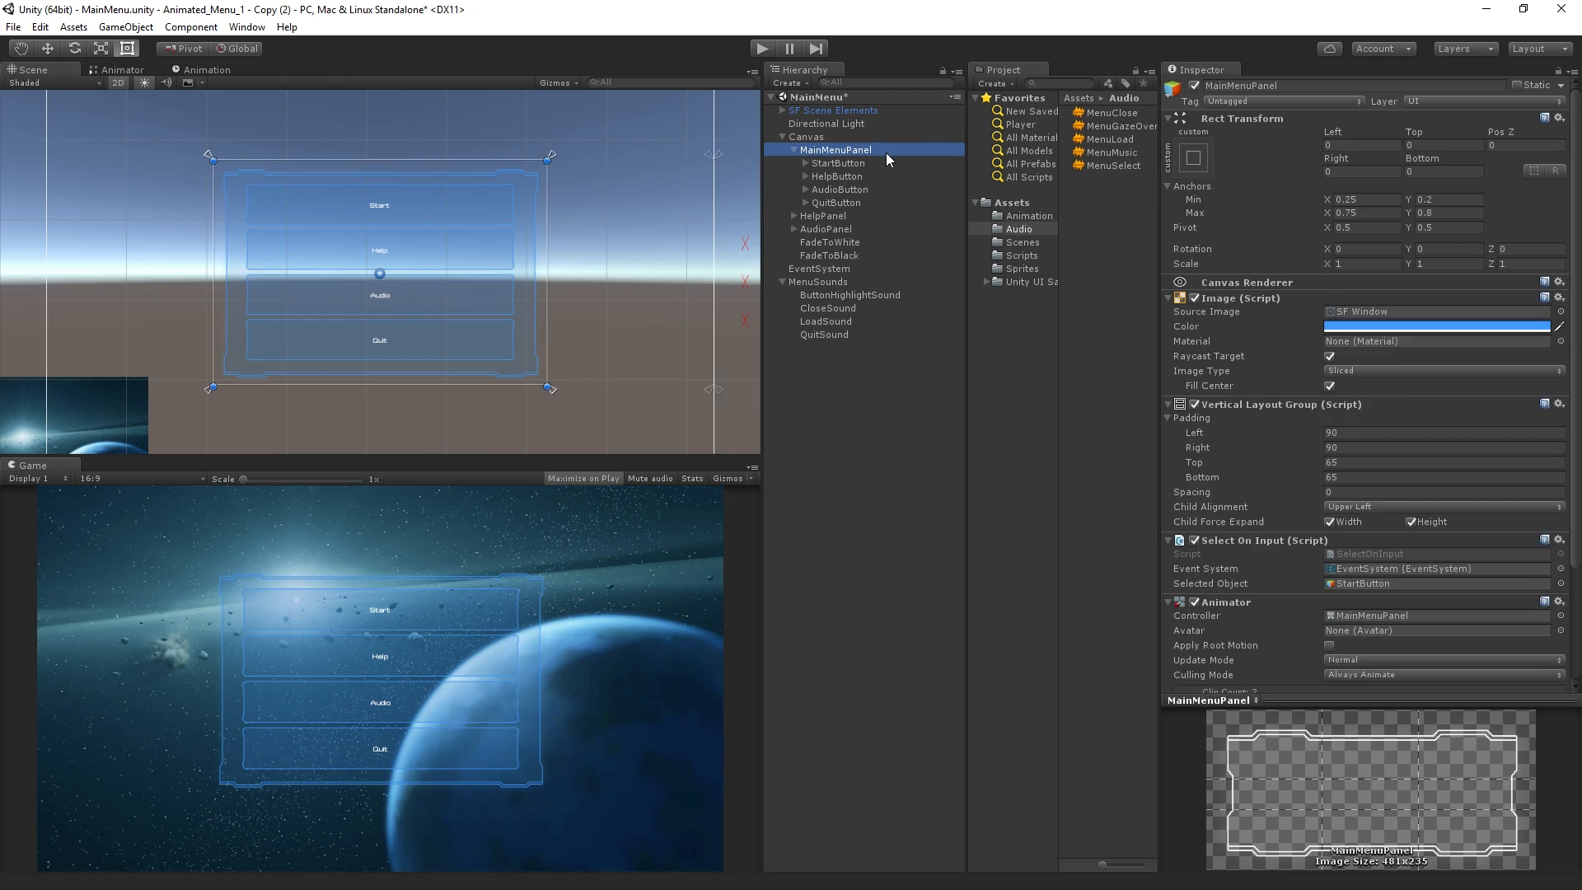
{"action": "left_click", "coordinate": [876, 161]}
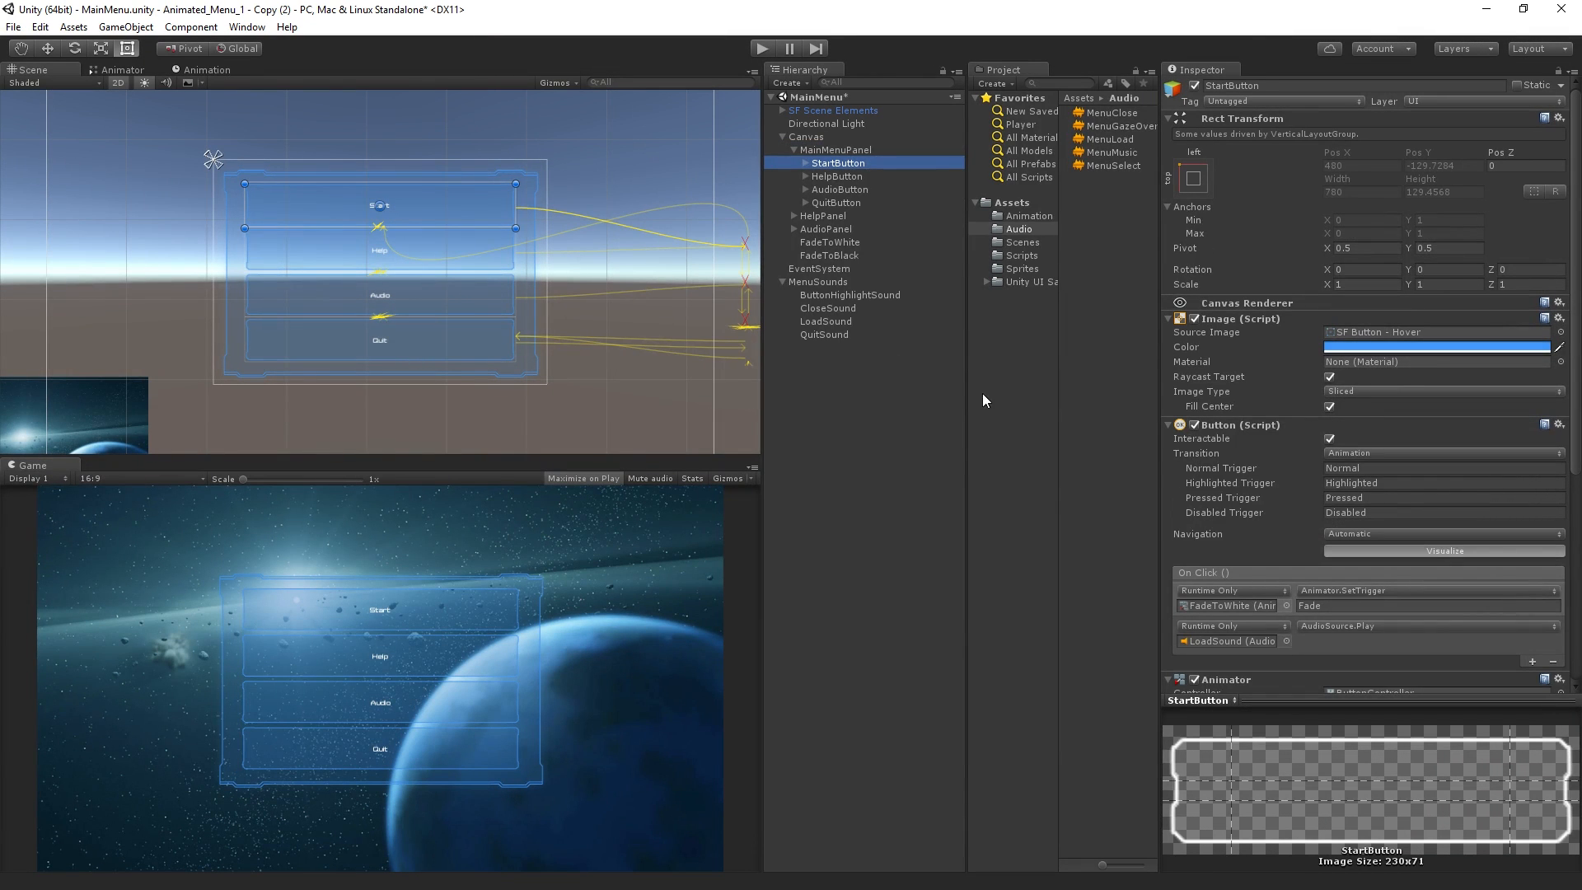
{"action": "left_click", "coordinate": [874, 151]}
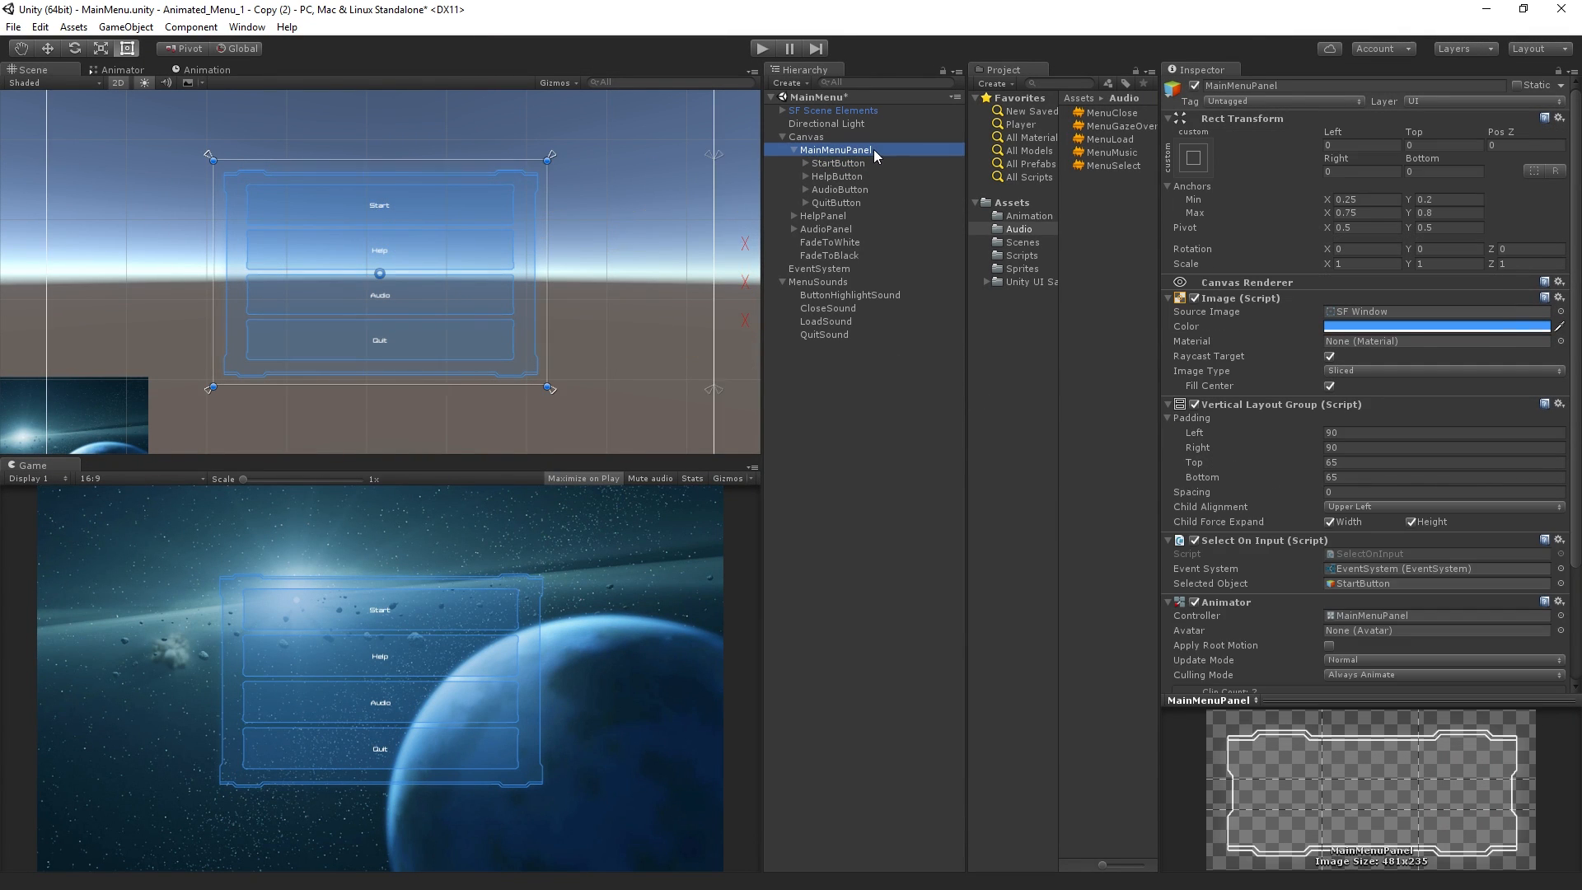
{"action": "left_click", "coordinate": [872, 270]}
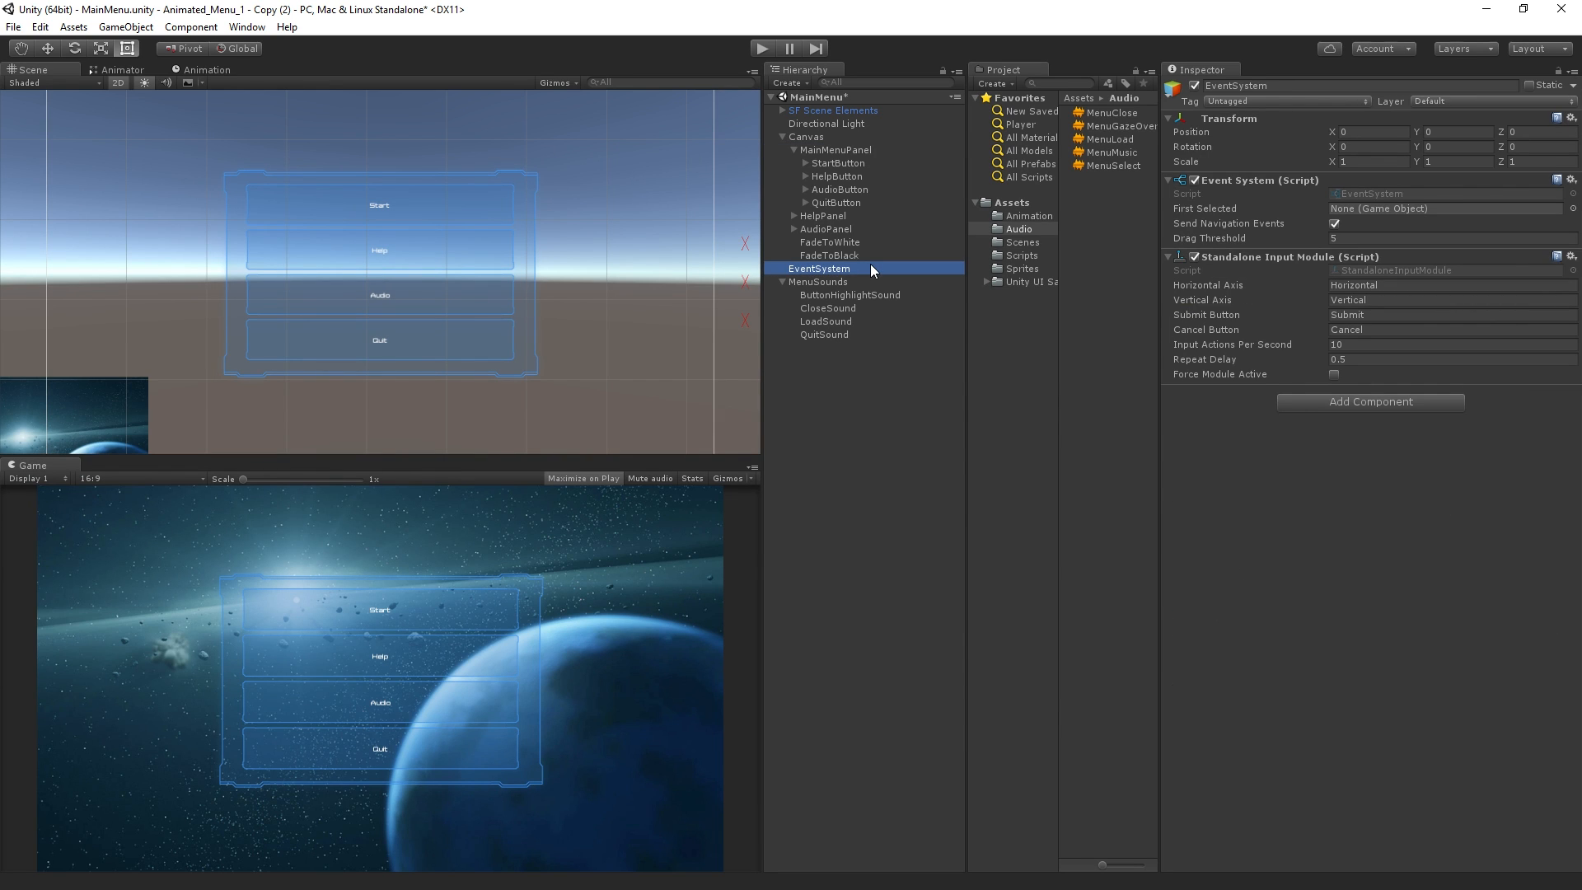
{"action": "left_click", "coordinate": [858, 151]}
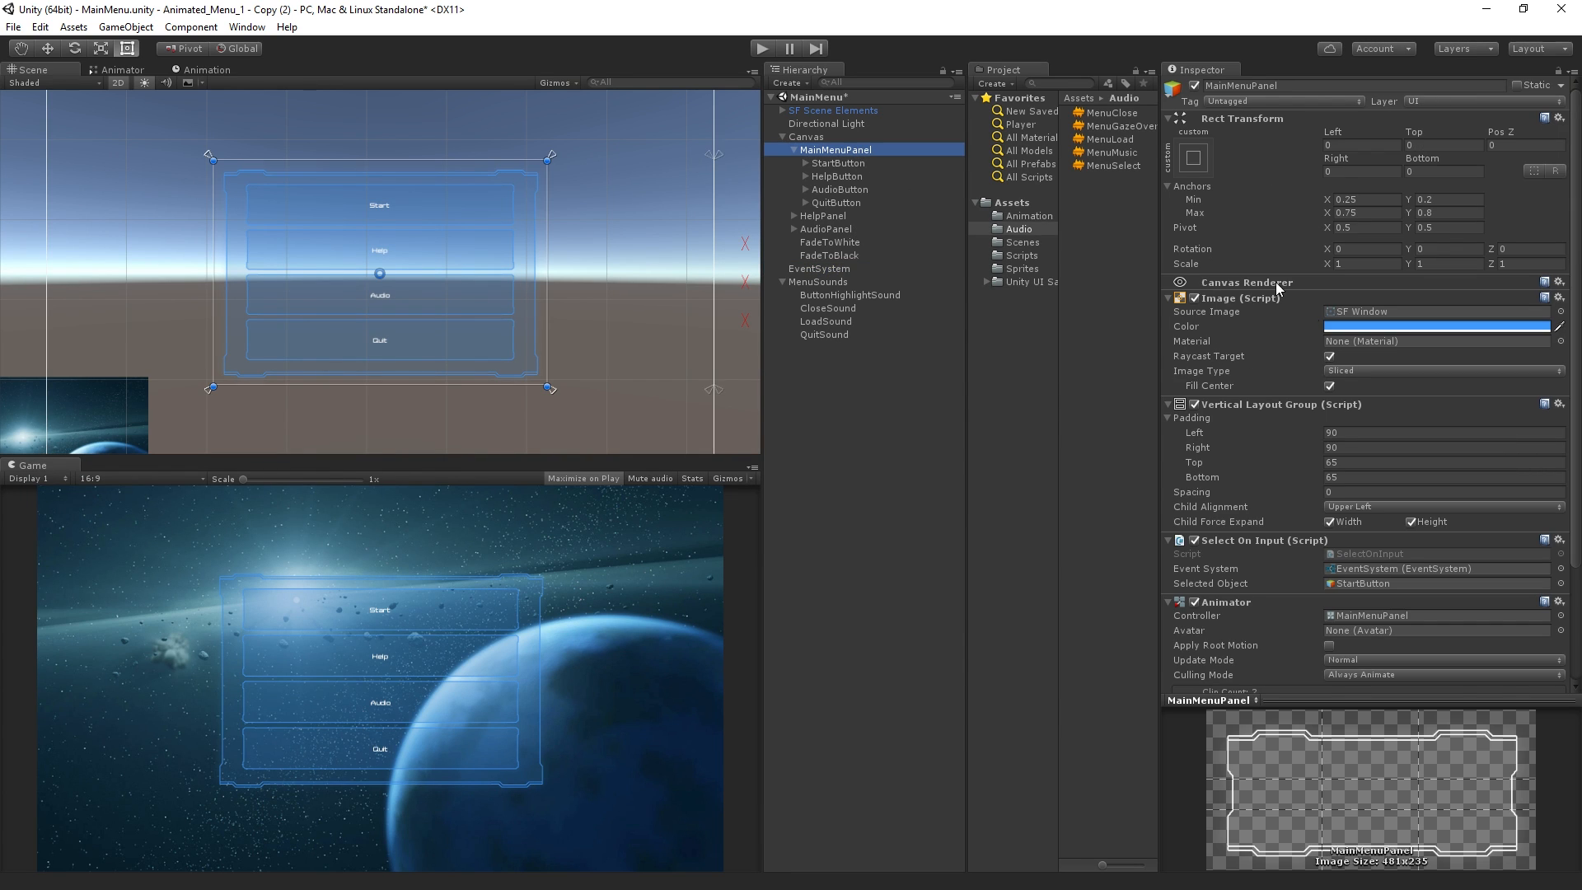
{"action": "scroll", "coordinate": [1328, 366], "scroll_direction": "down", "scroll_amount": 5}
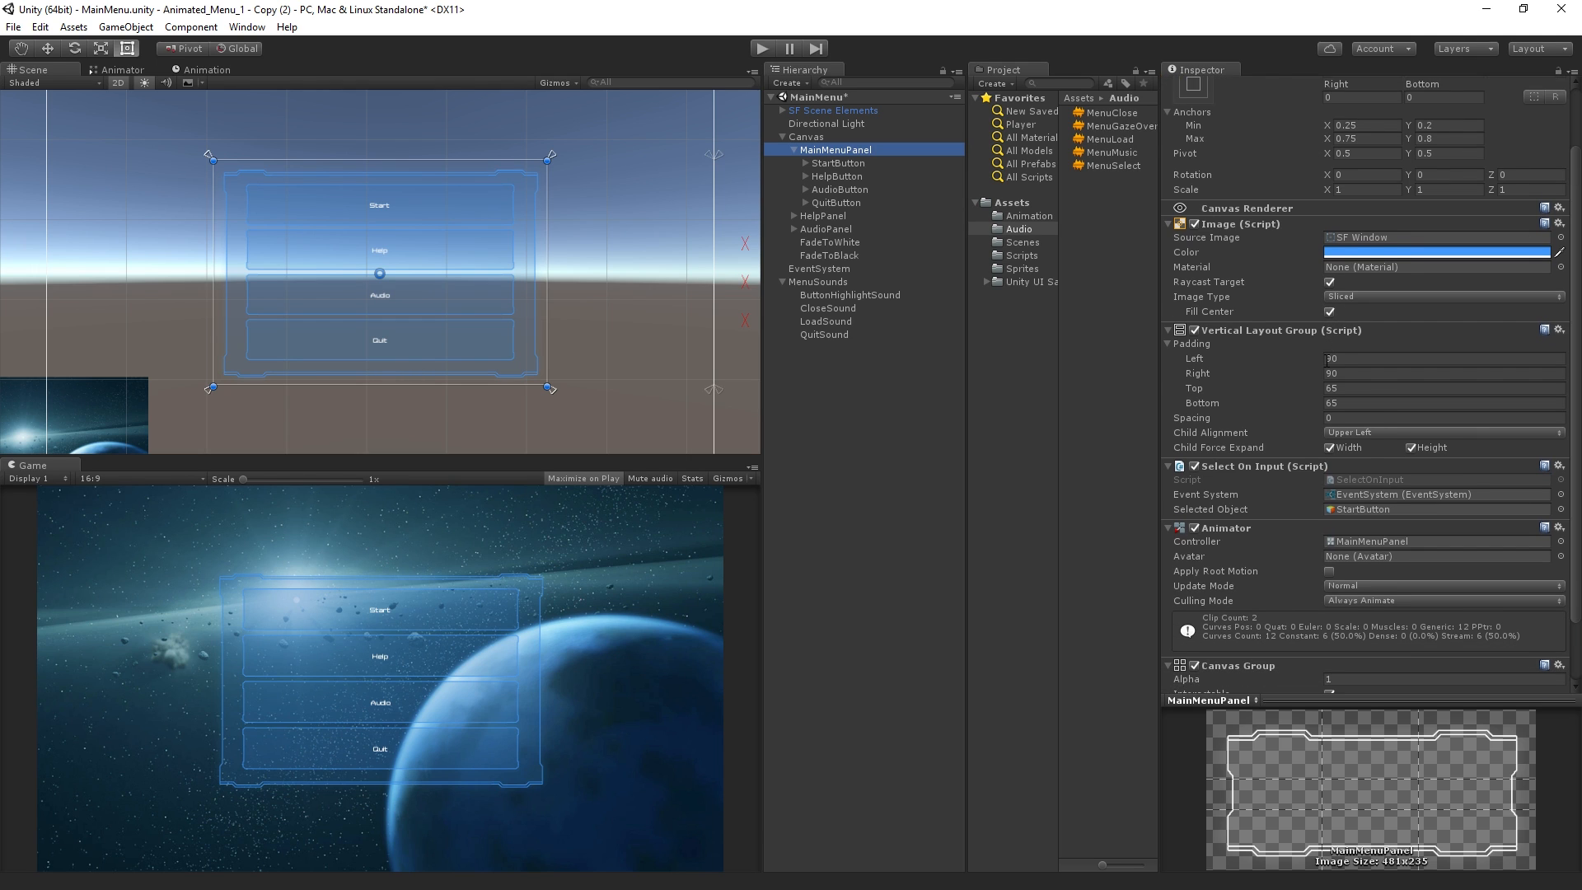
{"action": "scroll", "coordinate": [1327, 360], "scroll_direction": "down", "scroll_amount": 1}
{"action": "scroll", "coordinate": [1326, 363], "scroll_direction": "up", "scroll_amount": 6}
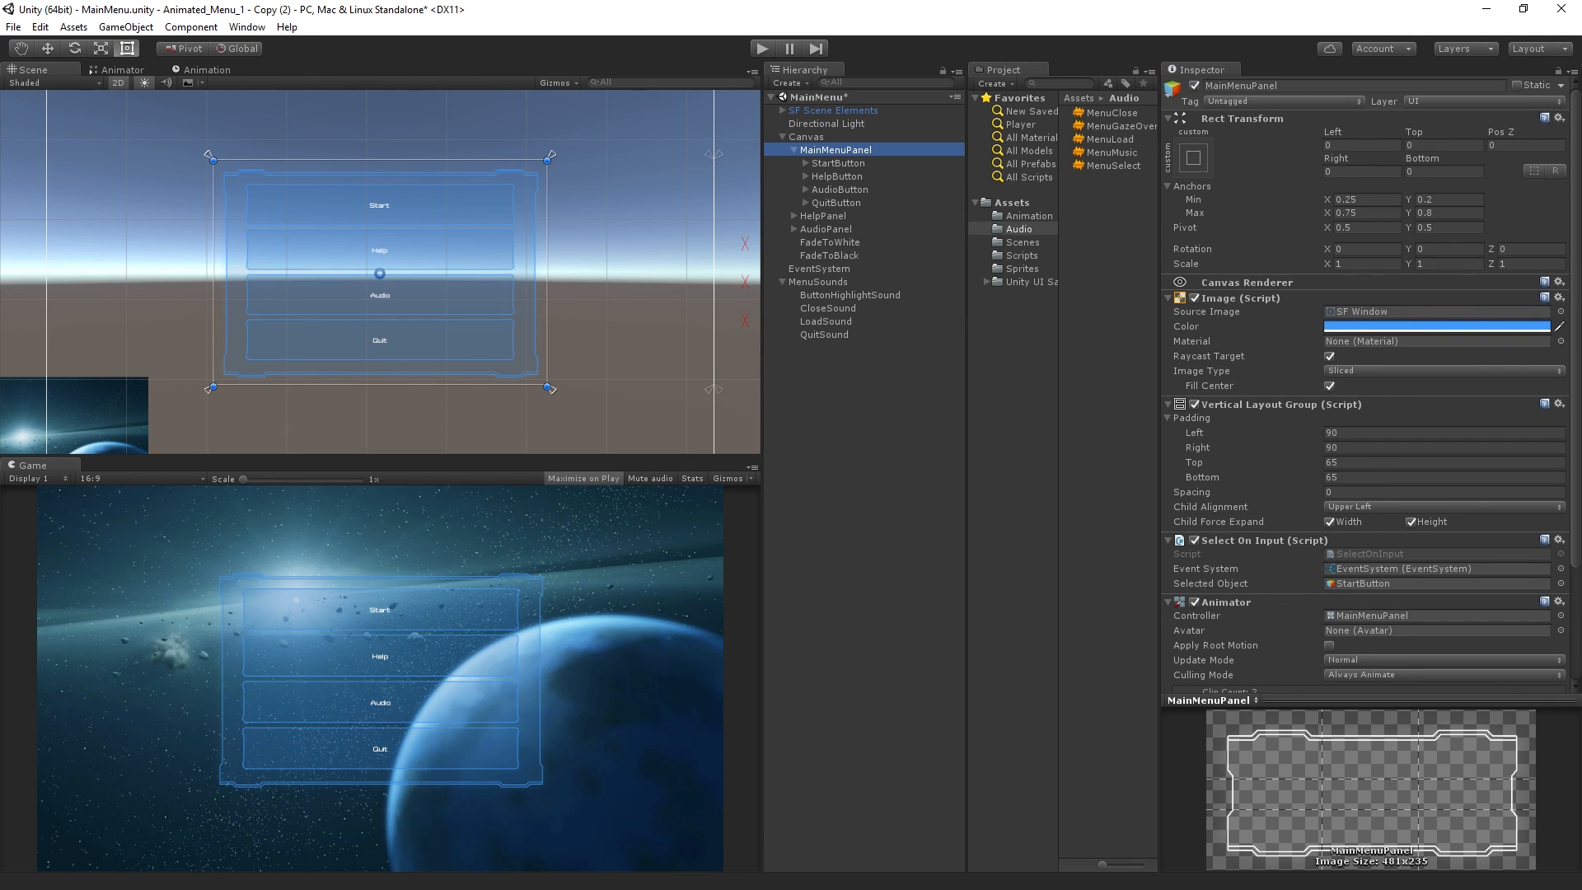
{"action": "left_click_drag", "start_coordinate": [1575, 269], "coordinate": [1572, 403]}
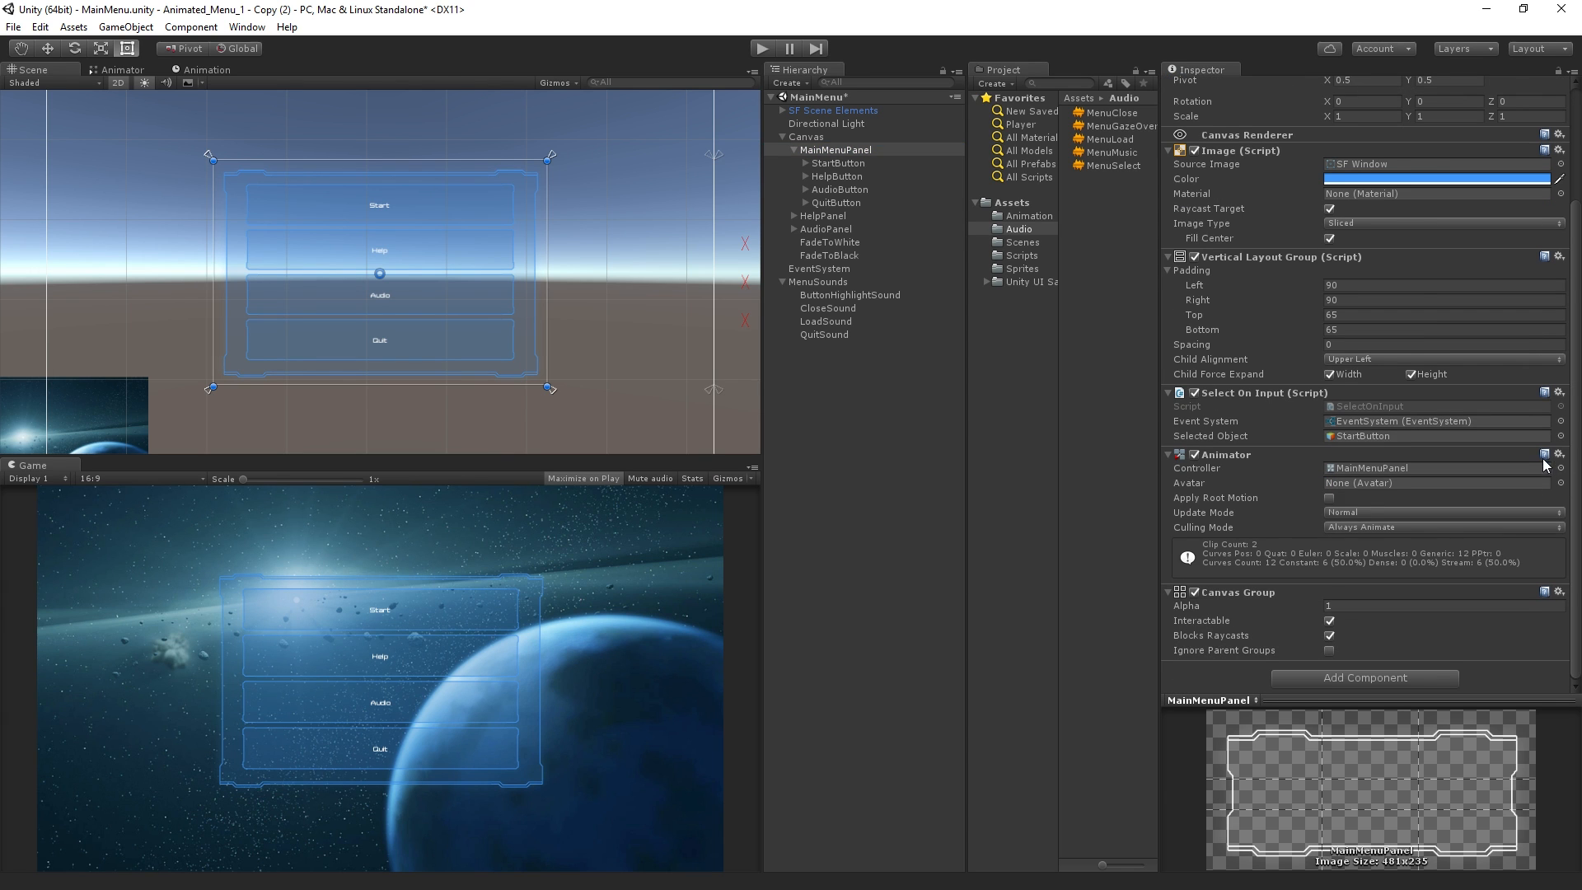
{"action": "scroll", "coordinate": [1553, 363], "scroll_direction": "up", "scroll_amount": 6}
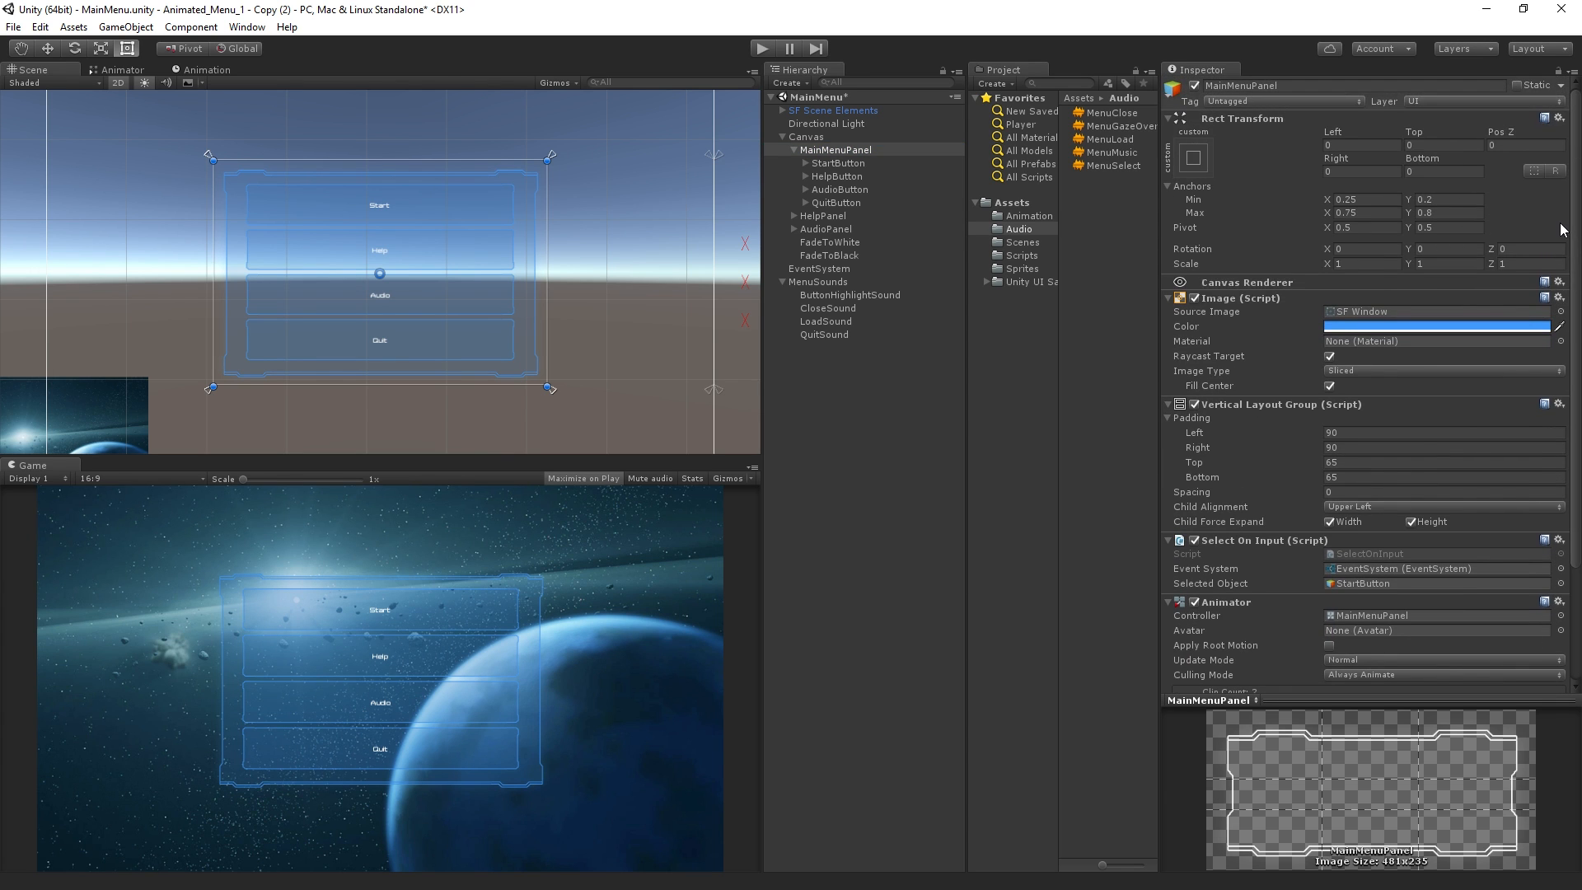
{"action": "left_click", "coordinate": [885, 136]}
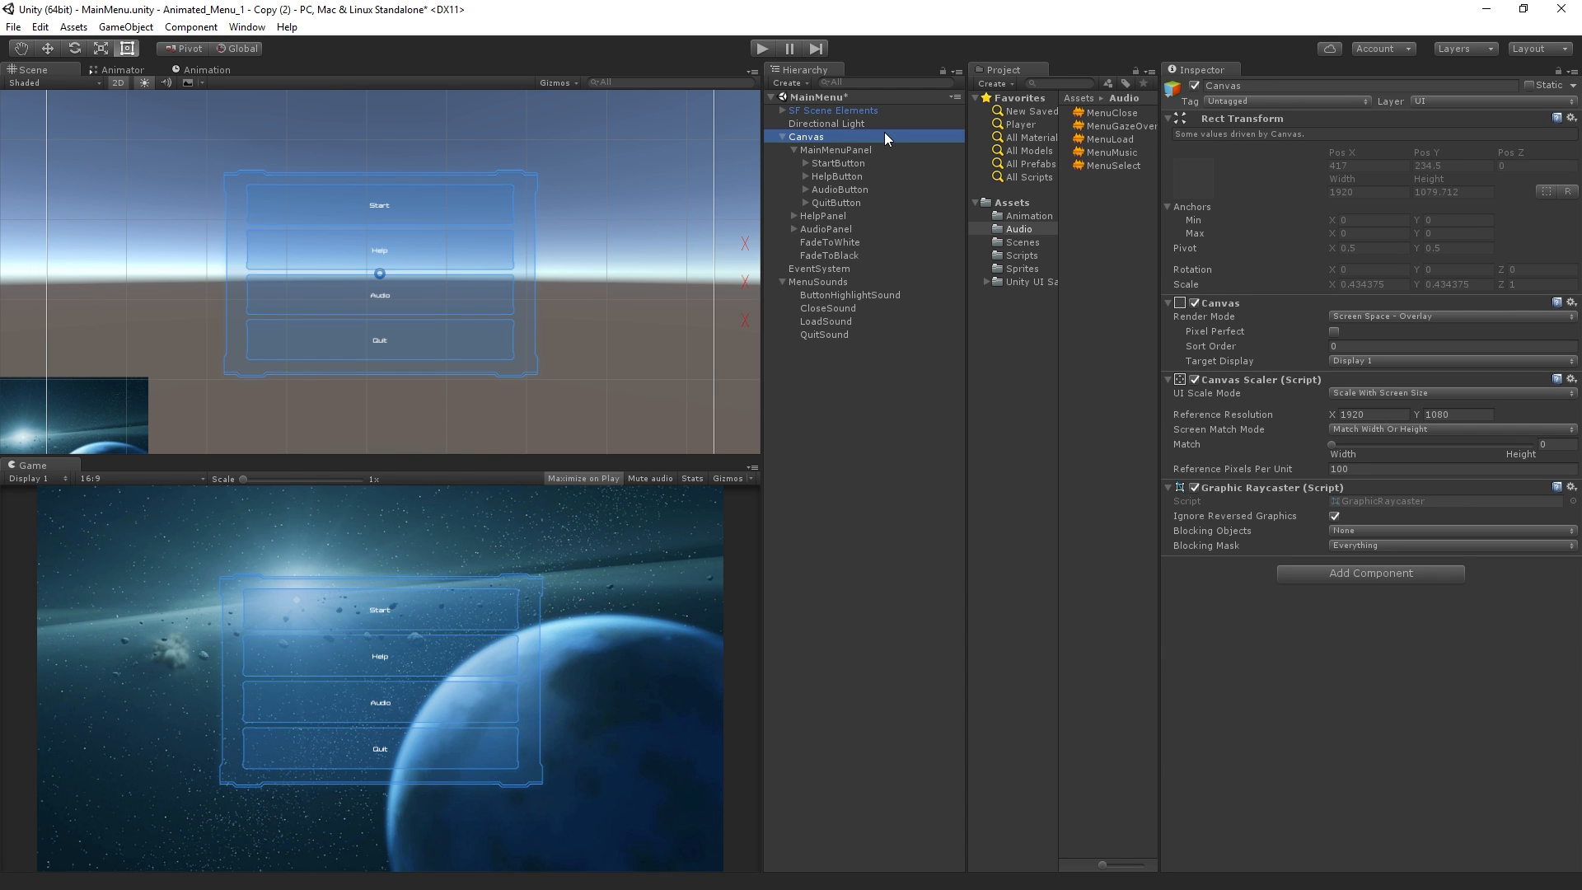
{"action": "left_click", "coordinate": [873, 150]}
{"action": "left_click", "coordinate": [868, 163]}
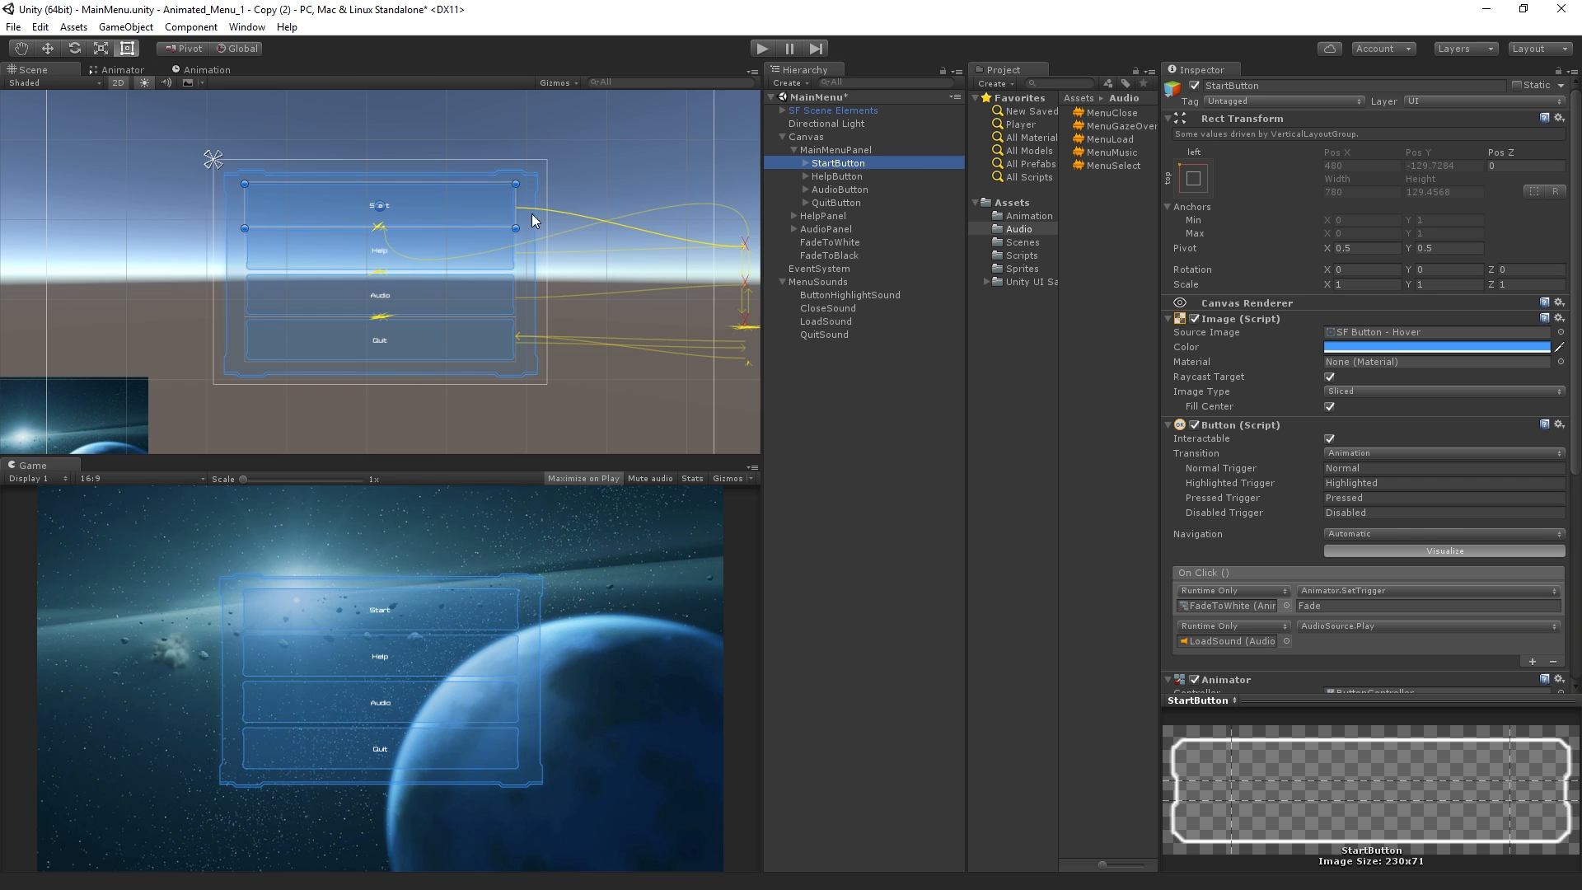
{"action": "left_click", "coordinate": [744, 238]}
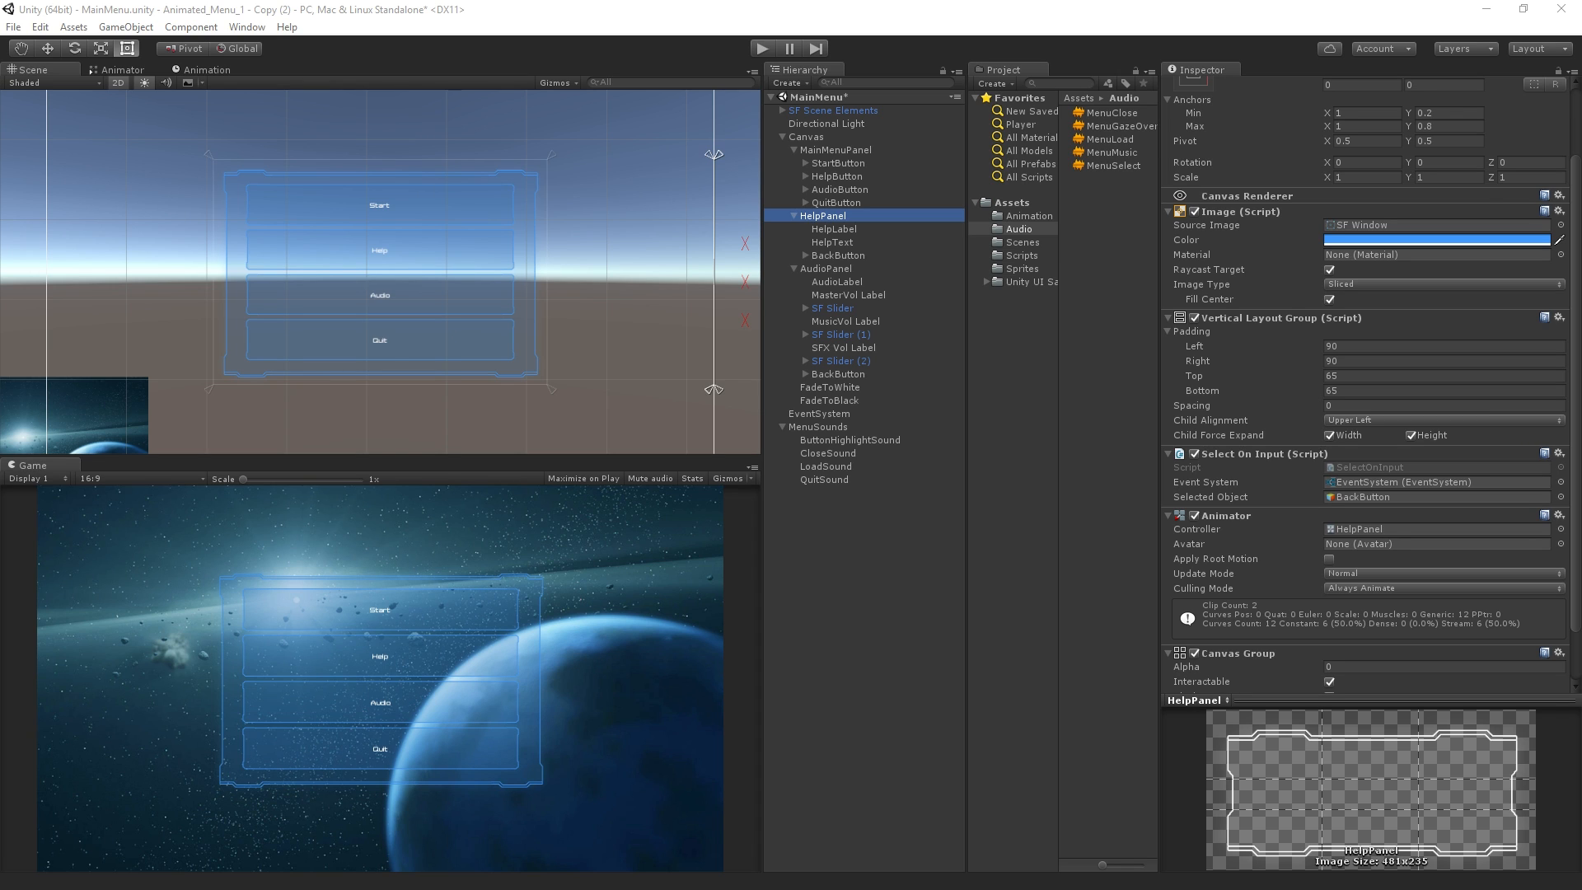
Add an On Click event to HelpButton that enables CanvasGroup.interactable on HelpPanel
{"action": "left_click", "coordinate": [833, 176]}
{"action": "scroll", "coordinate": [1442, 469], "scroll_direction": "down", "scroll_amount": 3}
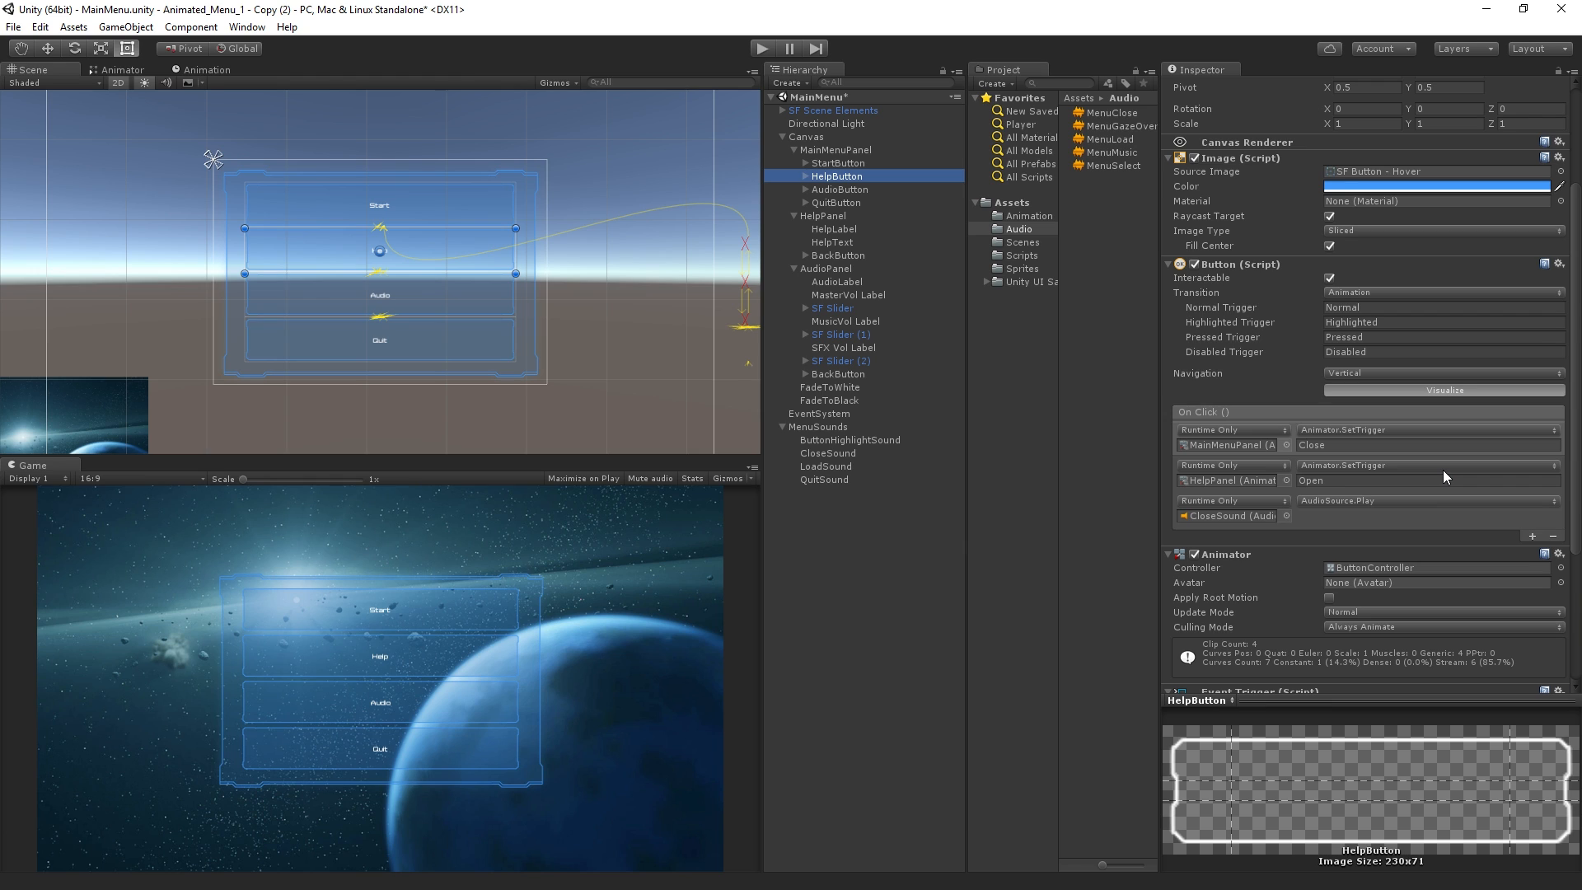
{"action": "left_click", "coordinate": [1531, 537]}
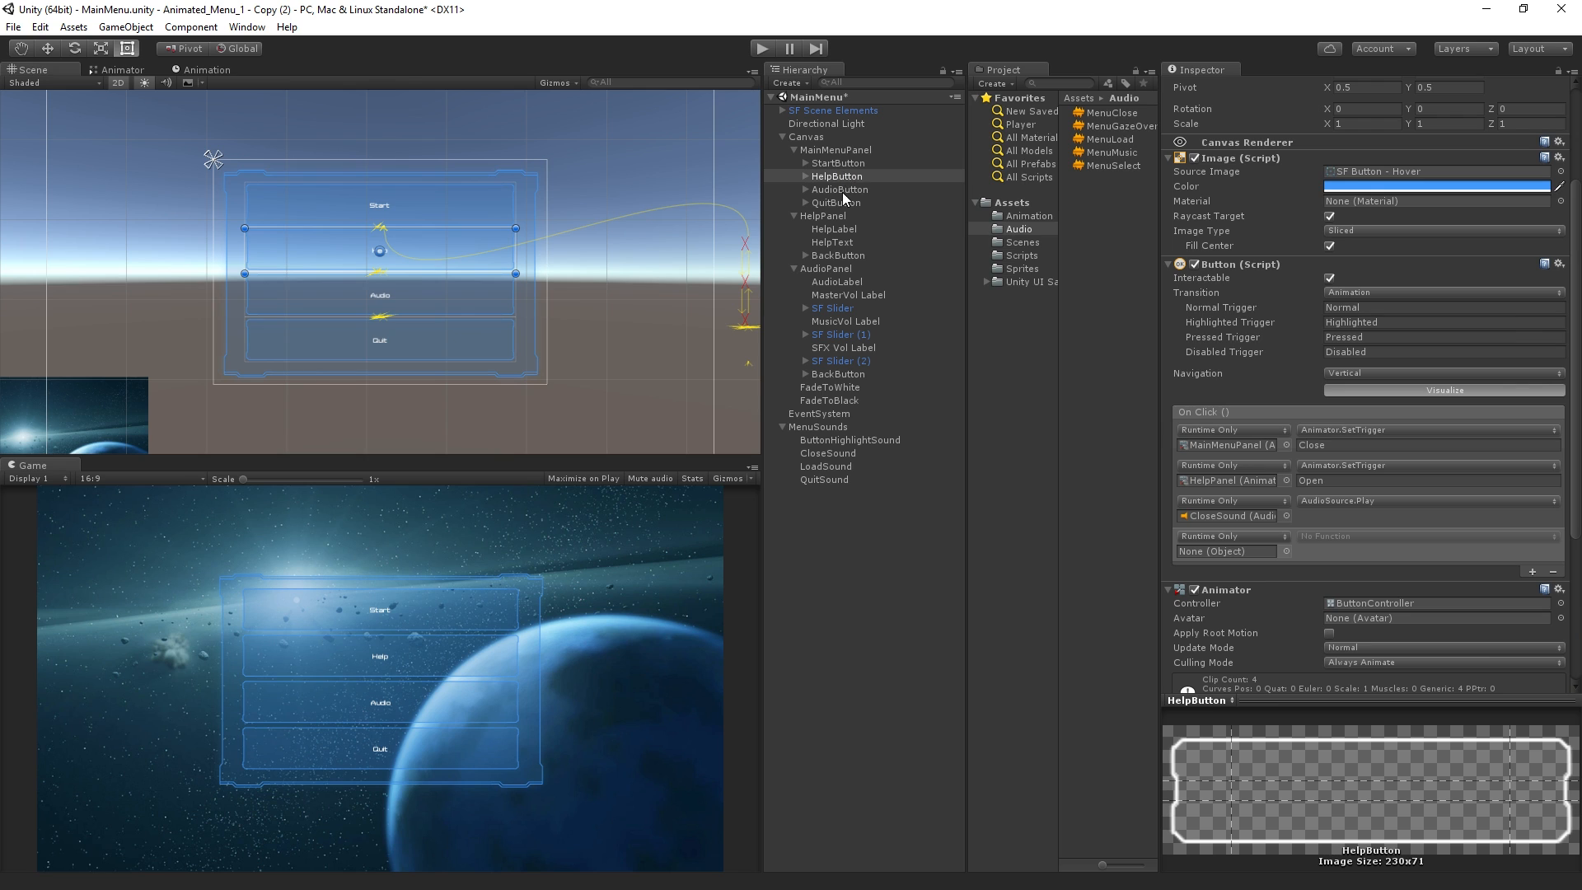
{"action": "left_click_drag", "start_coordinate": [838, 215], "coordinate": [1259, 552]}
{"action": "left_click", "coordinate": [1343, 537]}
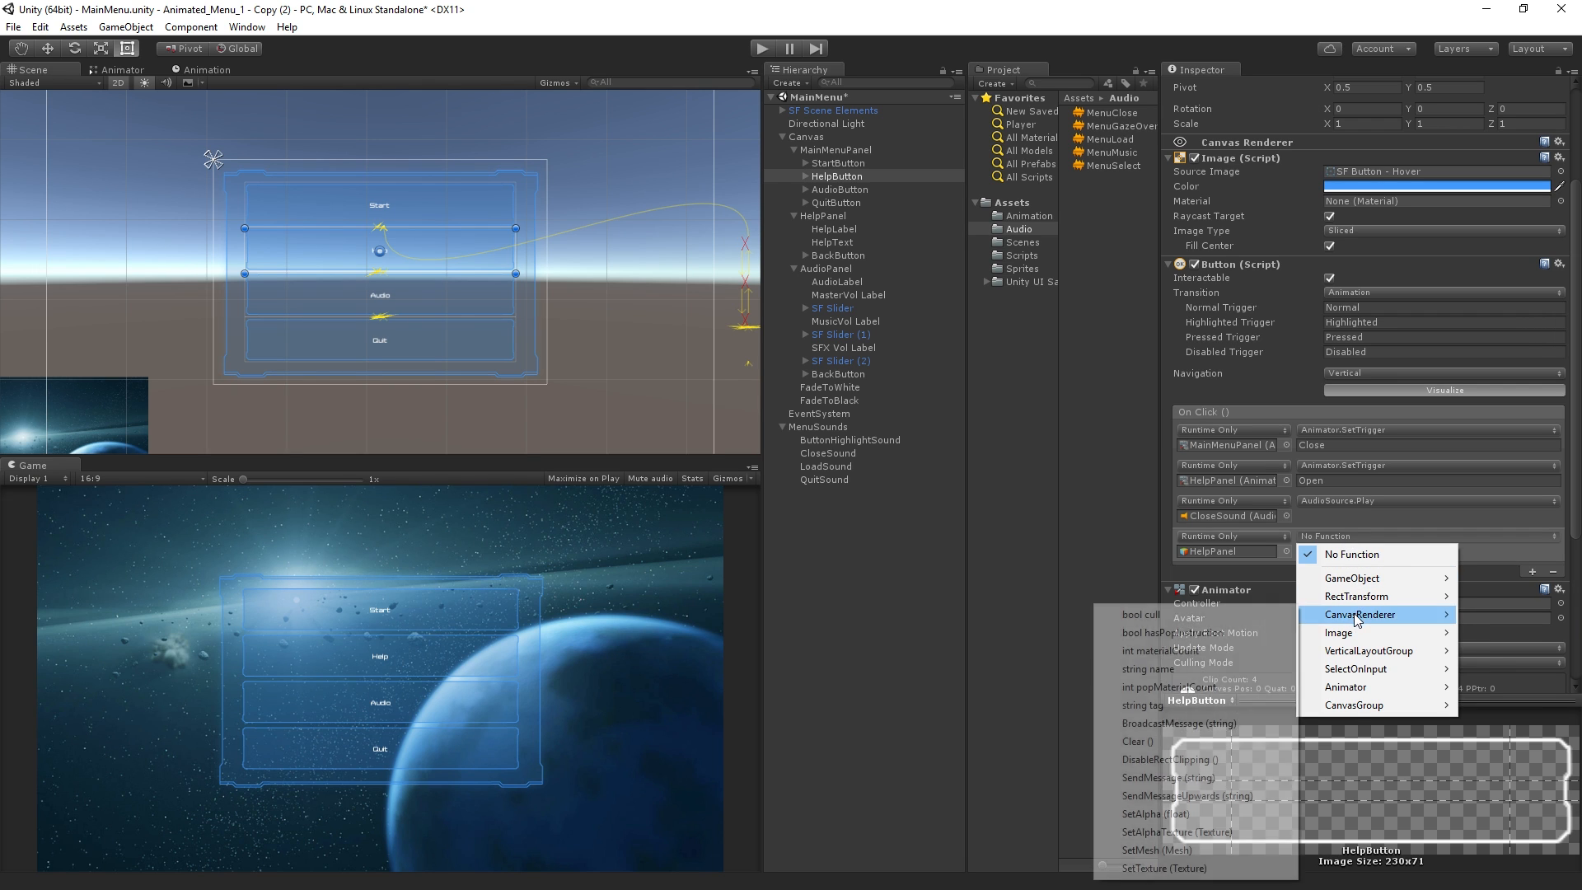
{"action": "mouse_move", "coordinate": [1351, 707]}
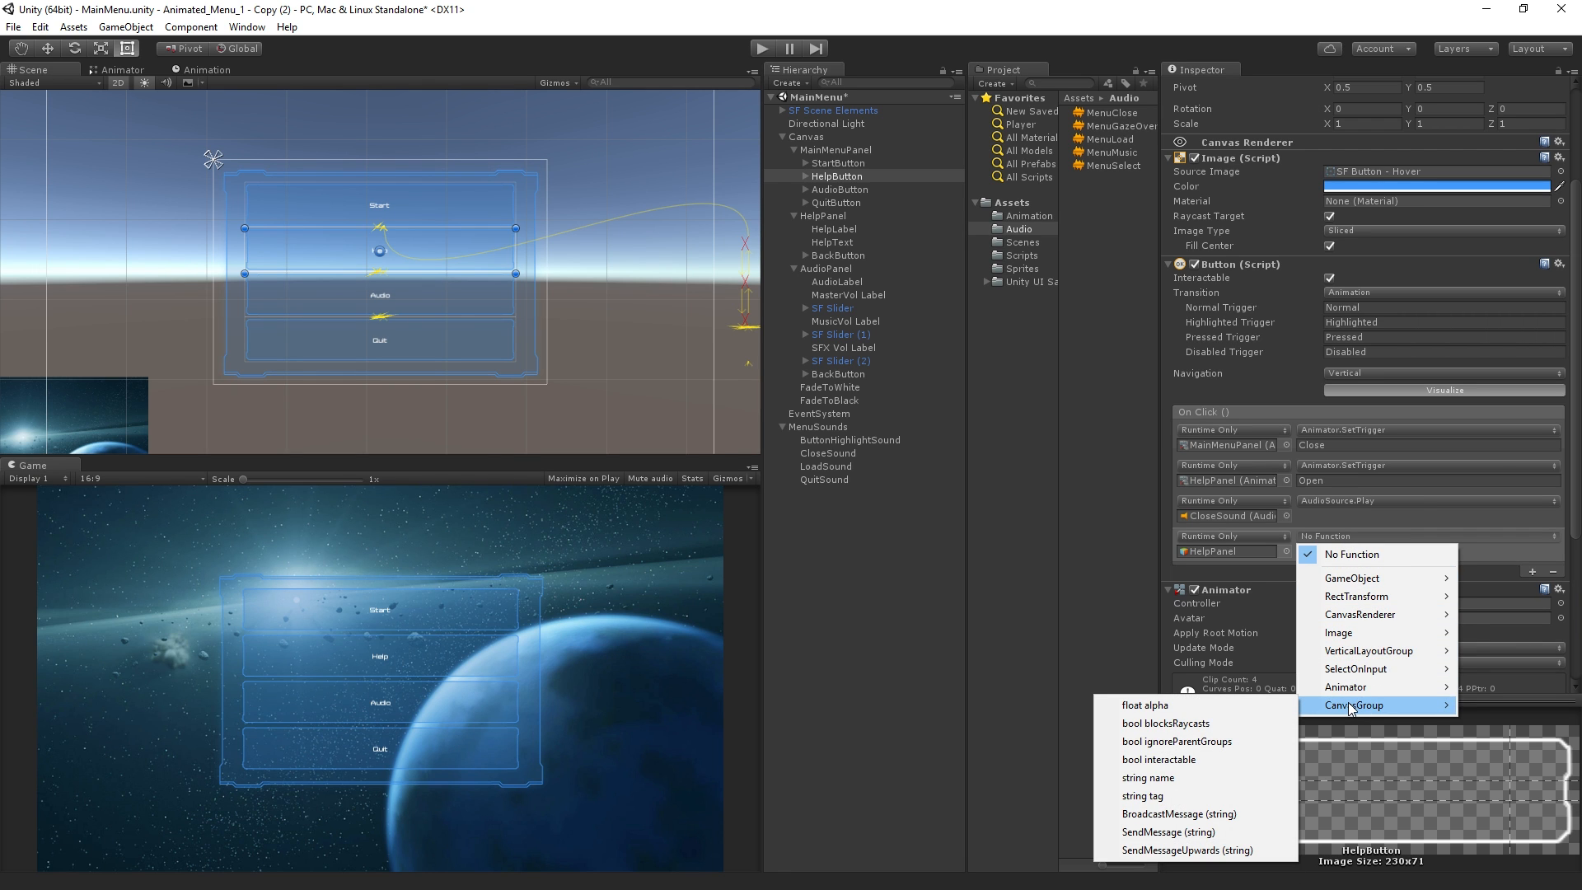
{"action": "left_click", "coordinate": [1205, 760]}
{"action": "left_click", "coordinate": [1302, 551]}
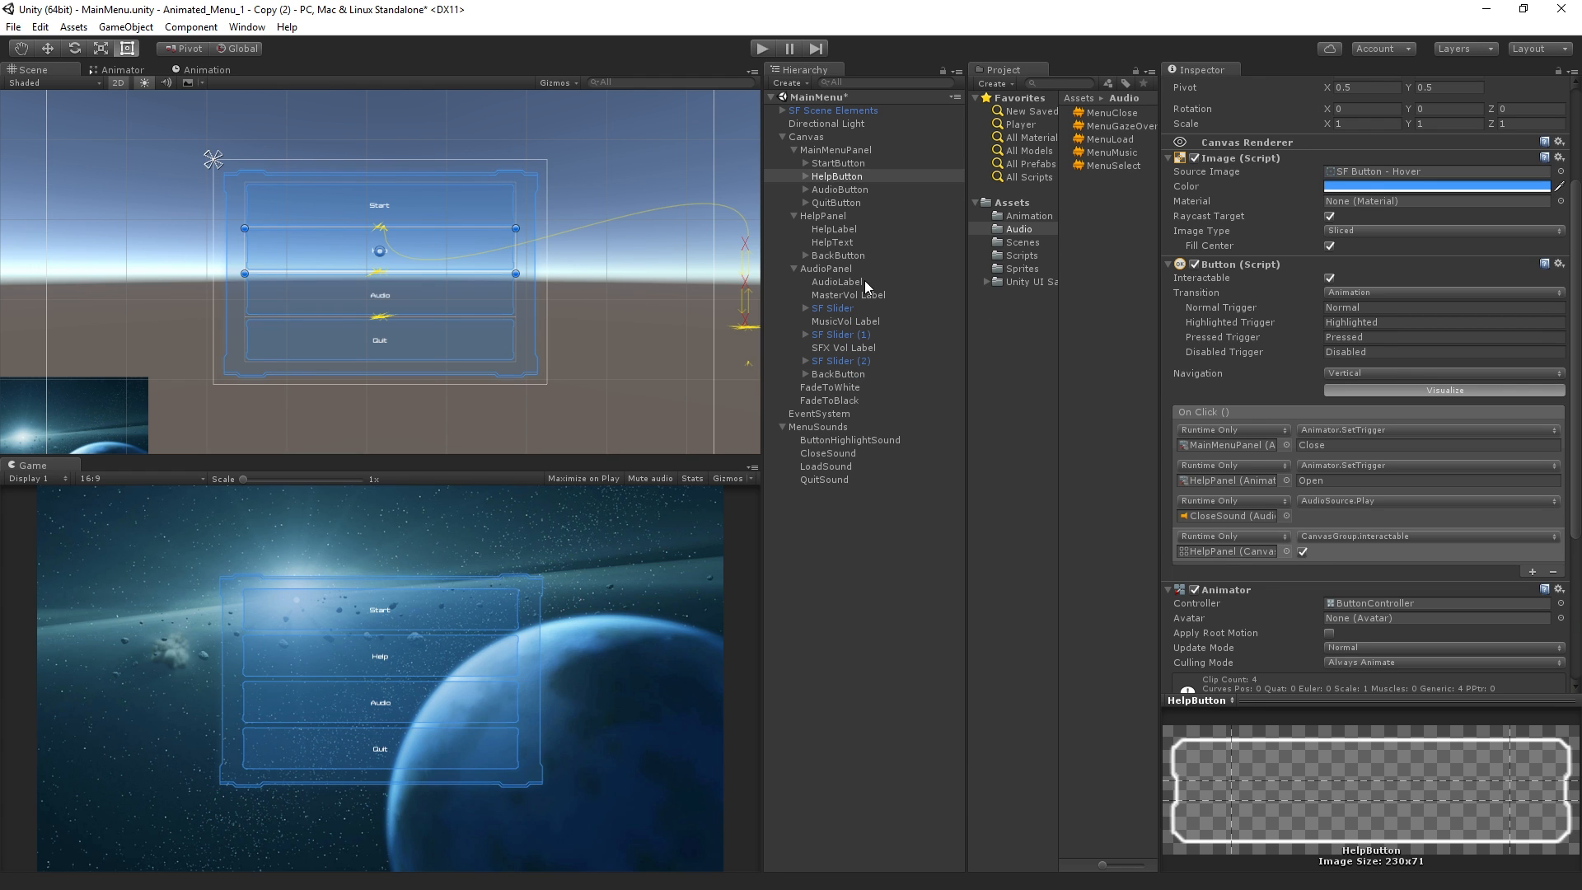
Turn off Interactable on HelpPanel's Canvas Group and test the Help button in Play mode
{"action": "left_click", "coordinate": [842, 216]}
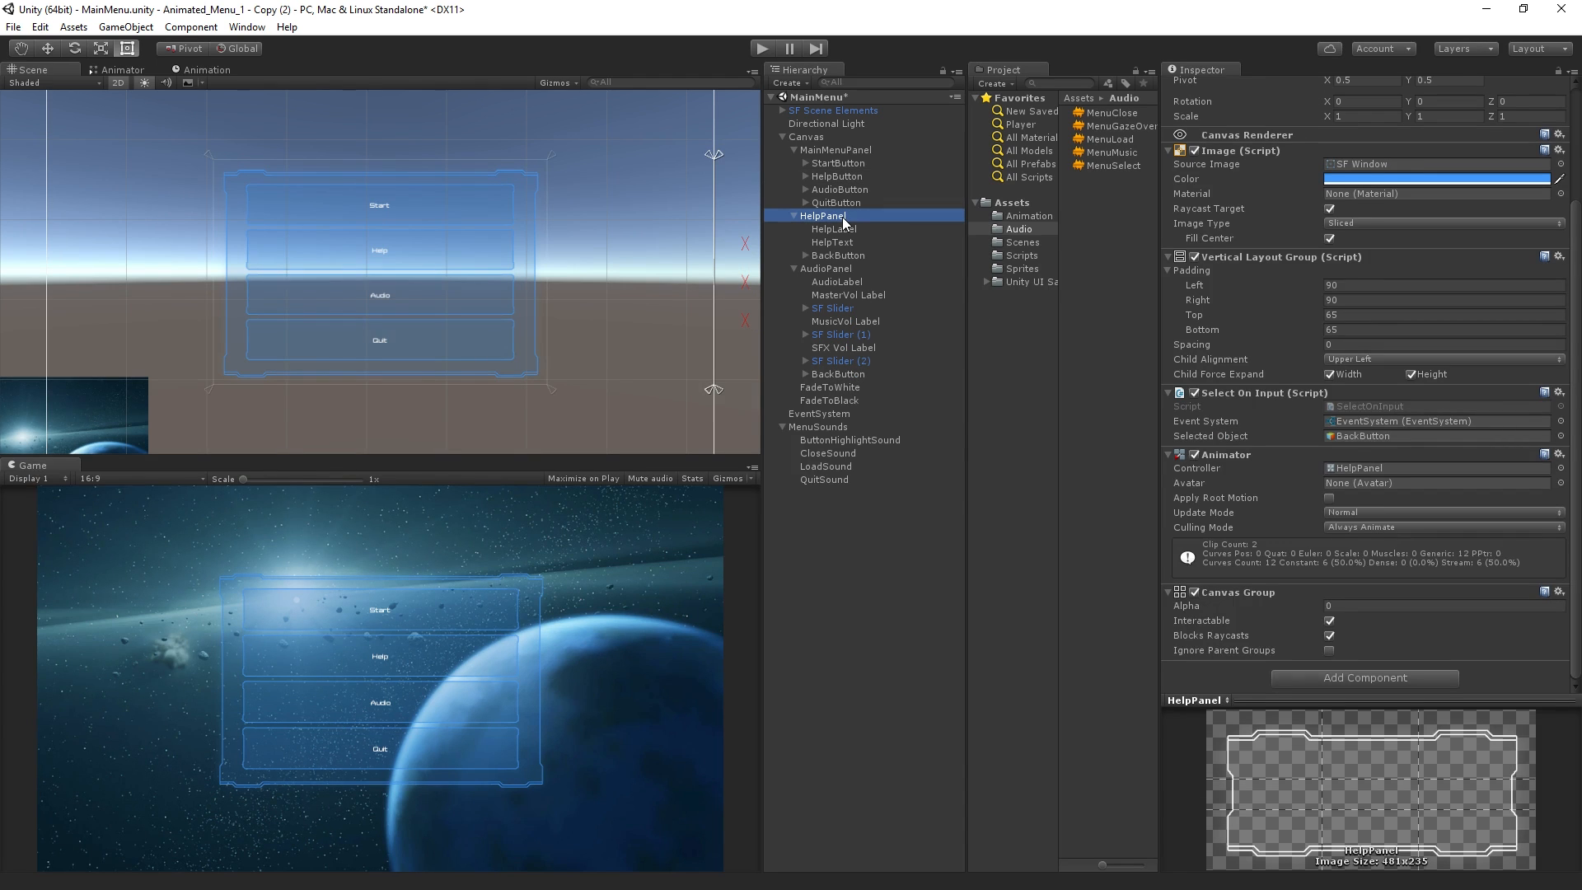
{"action": "left_click", "coordinate": [1330, 622]}
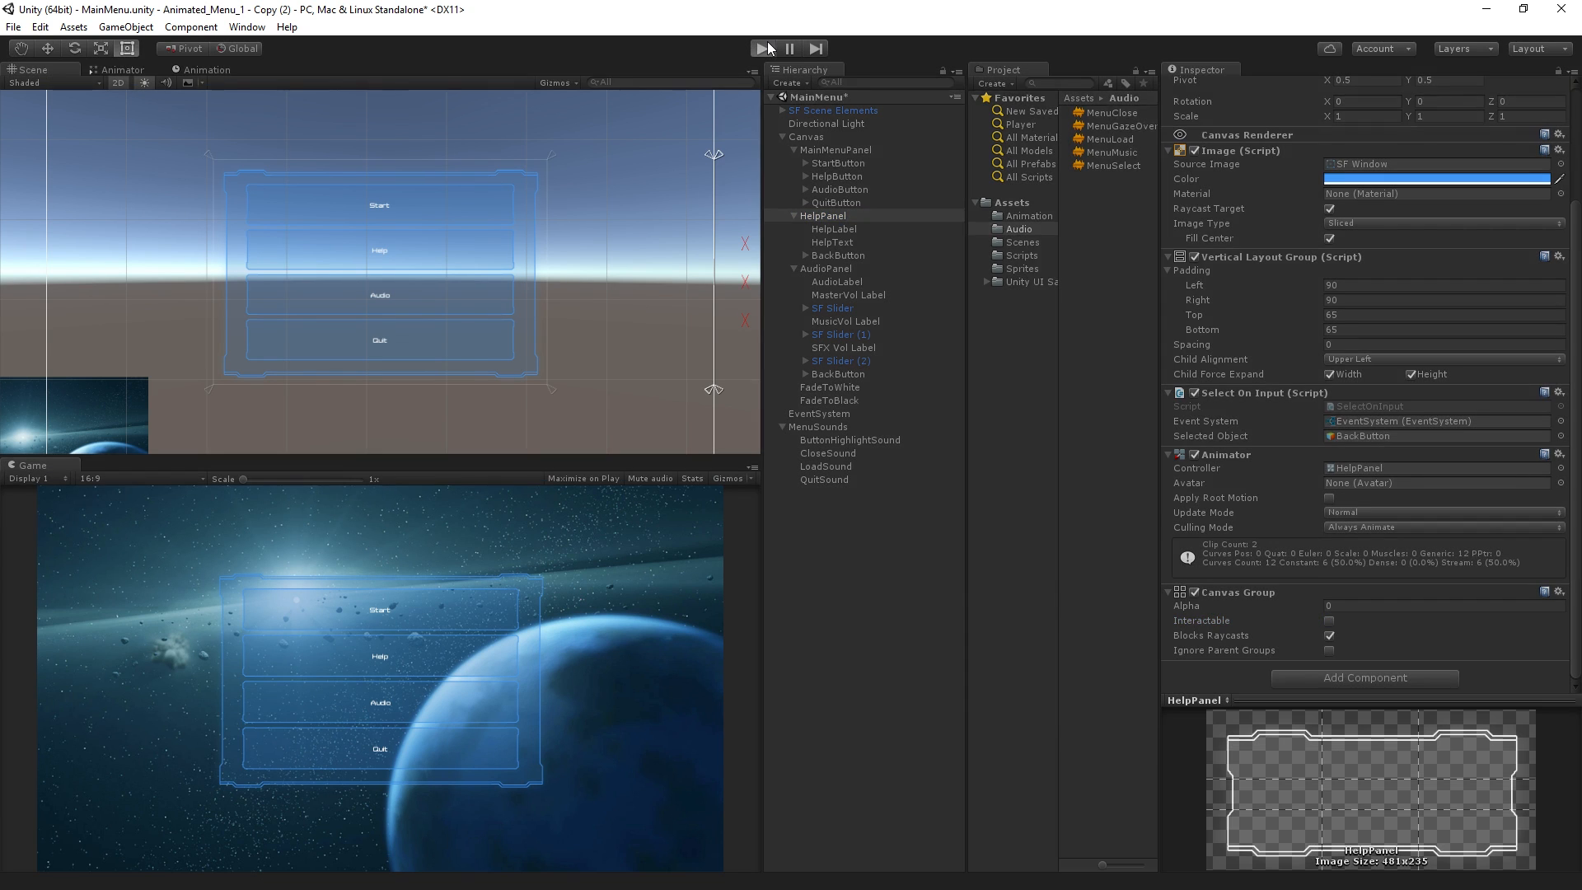
{"action": "left_click", "coordinate": [767, 48]}
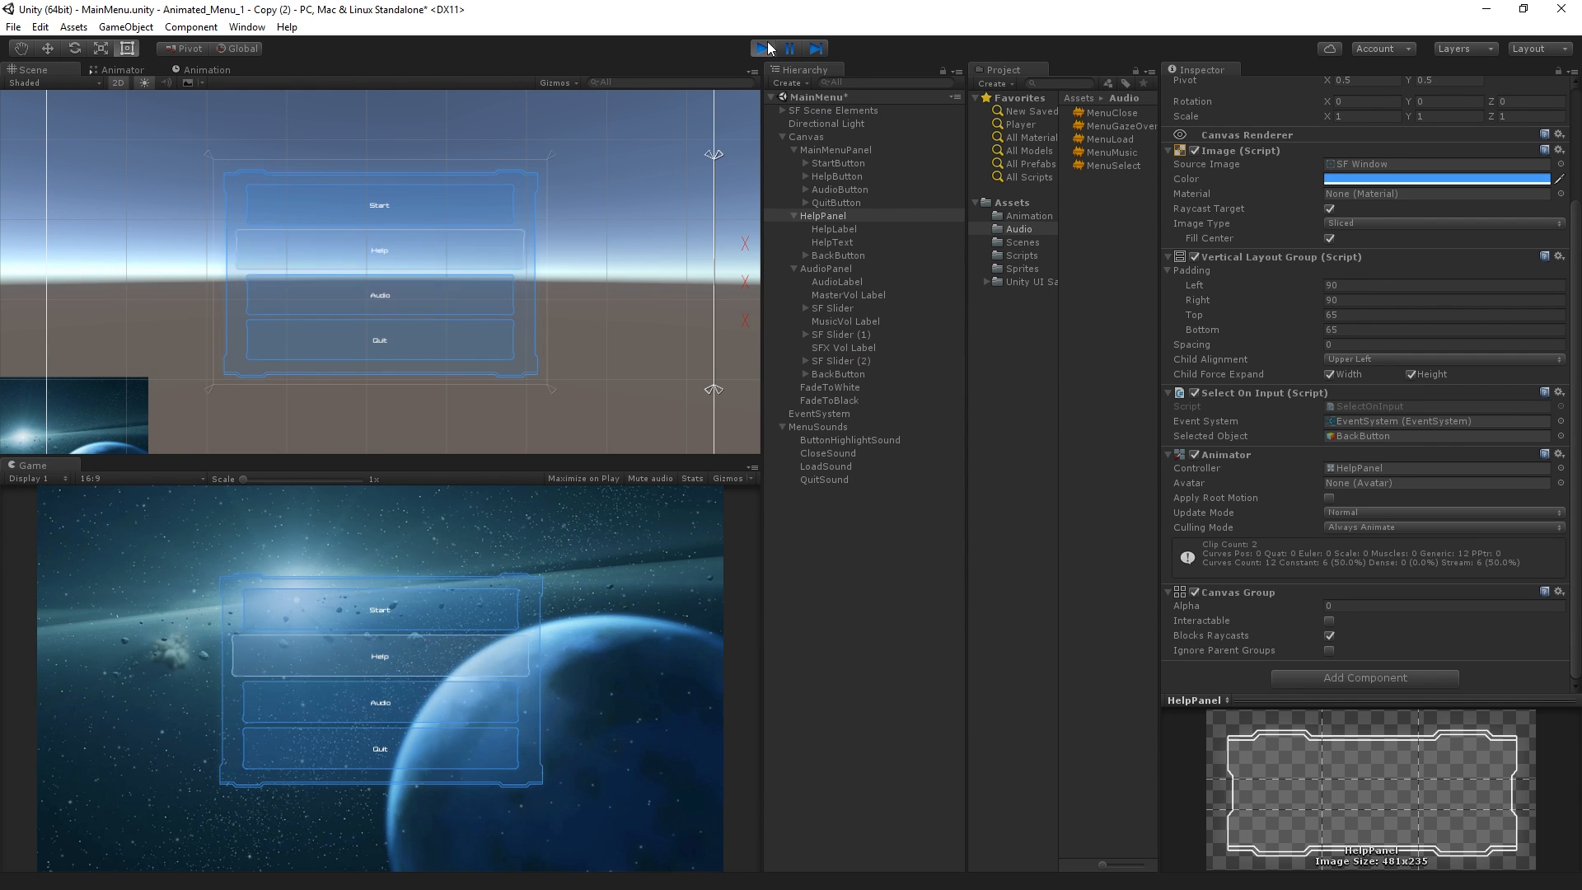
{"action": "key", "text": "Return"}
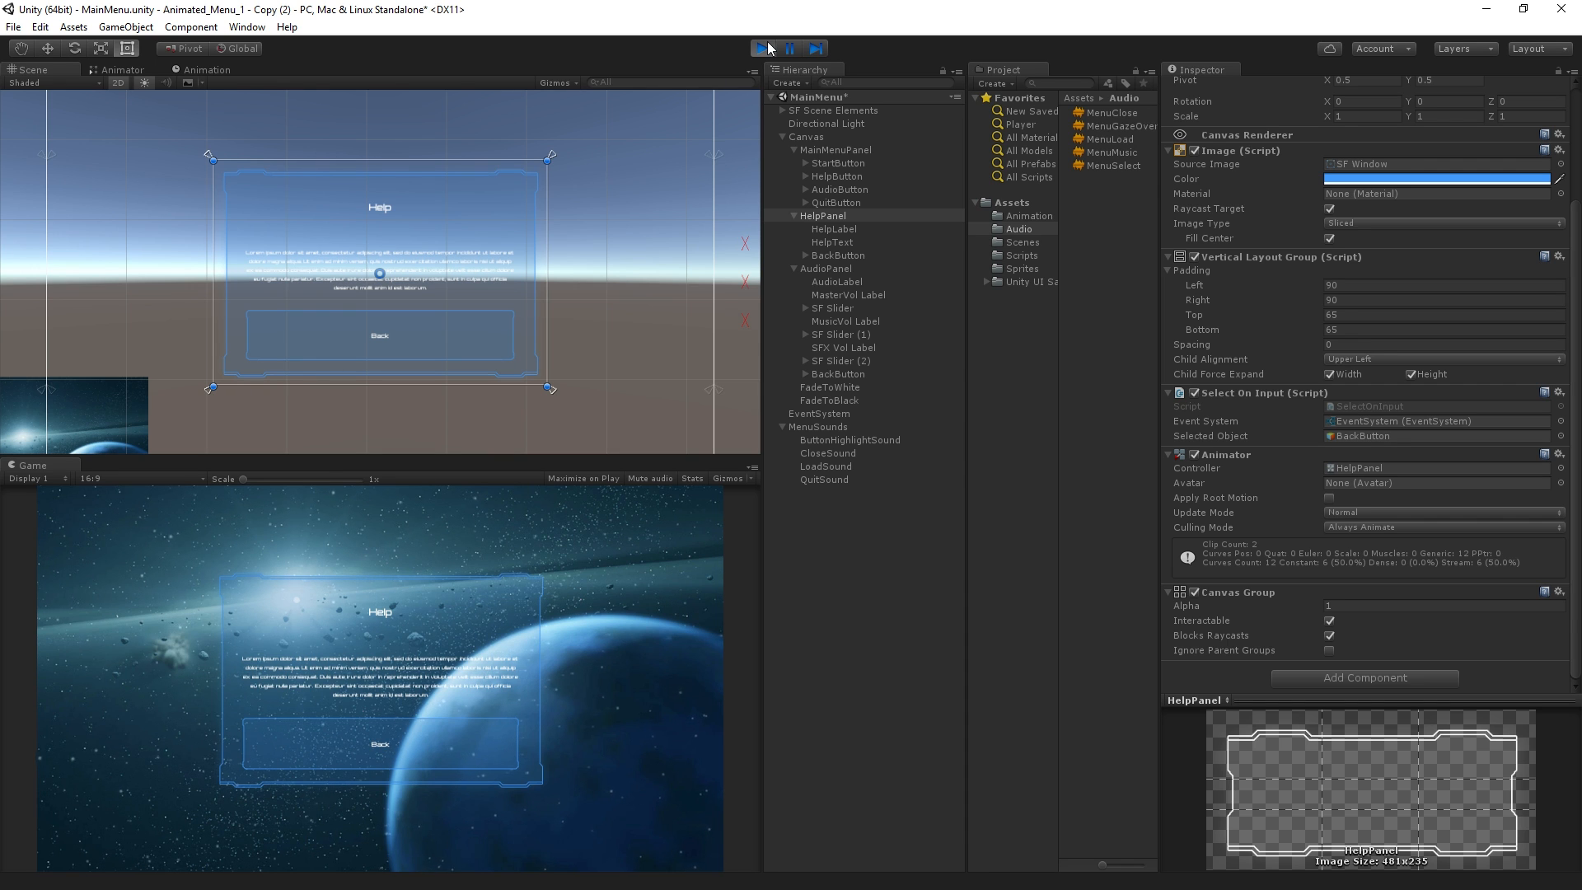
{"action": "left_click", "coordinate": [764, 48]}
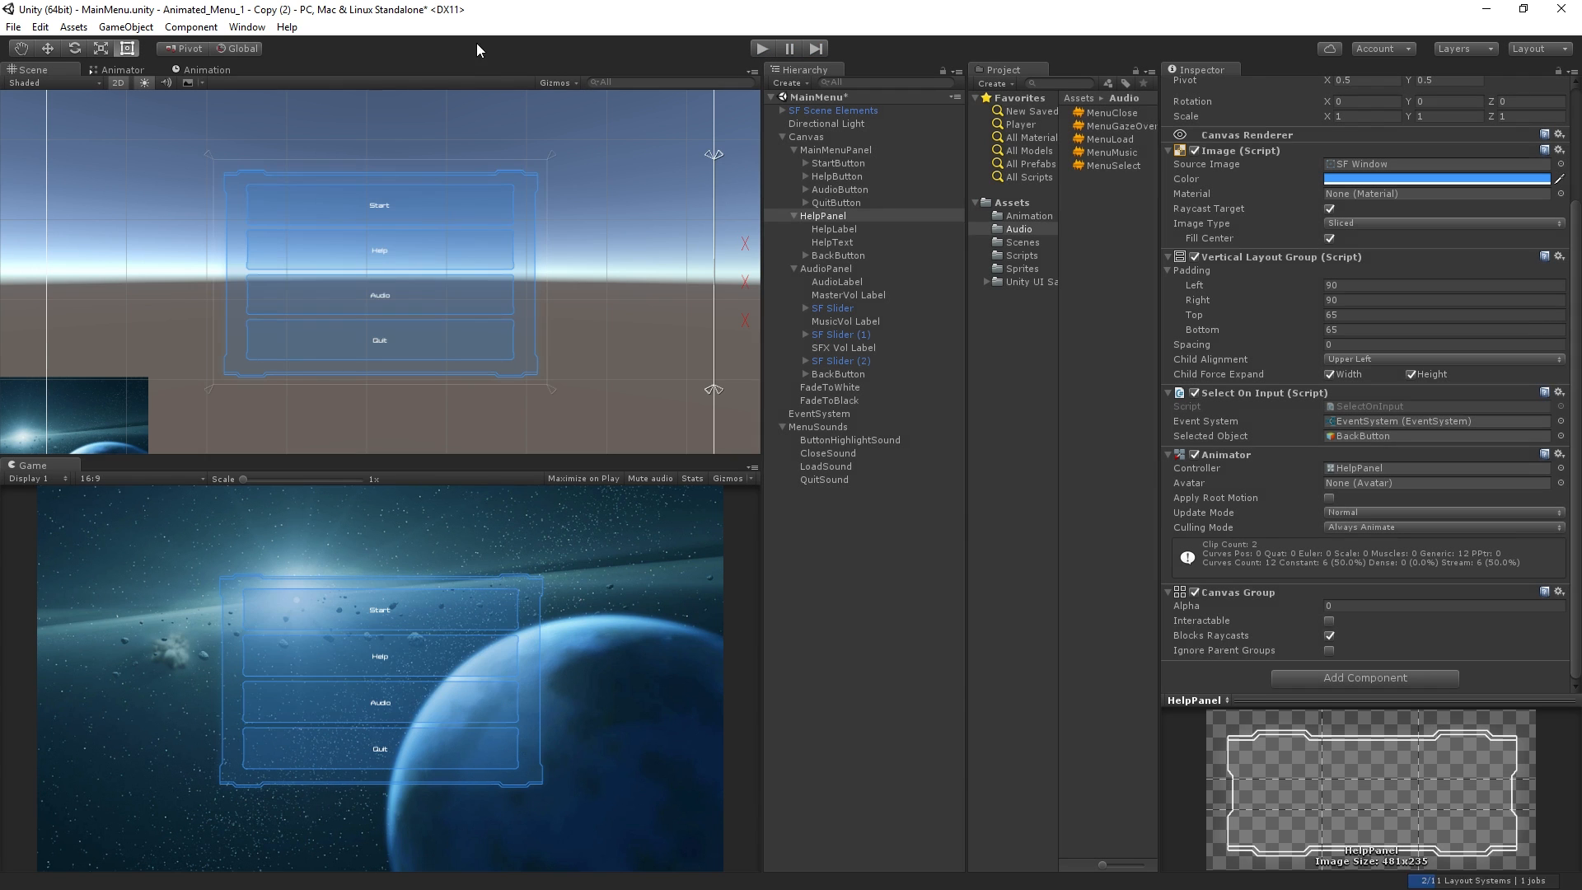
Add an On Click event to HelpButton that turns off CanvasGroup.interactable on MainMenuPanel, and test it in Play mode
{"action": "left_click", "coordinate": [862, 177]}
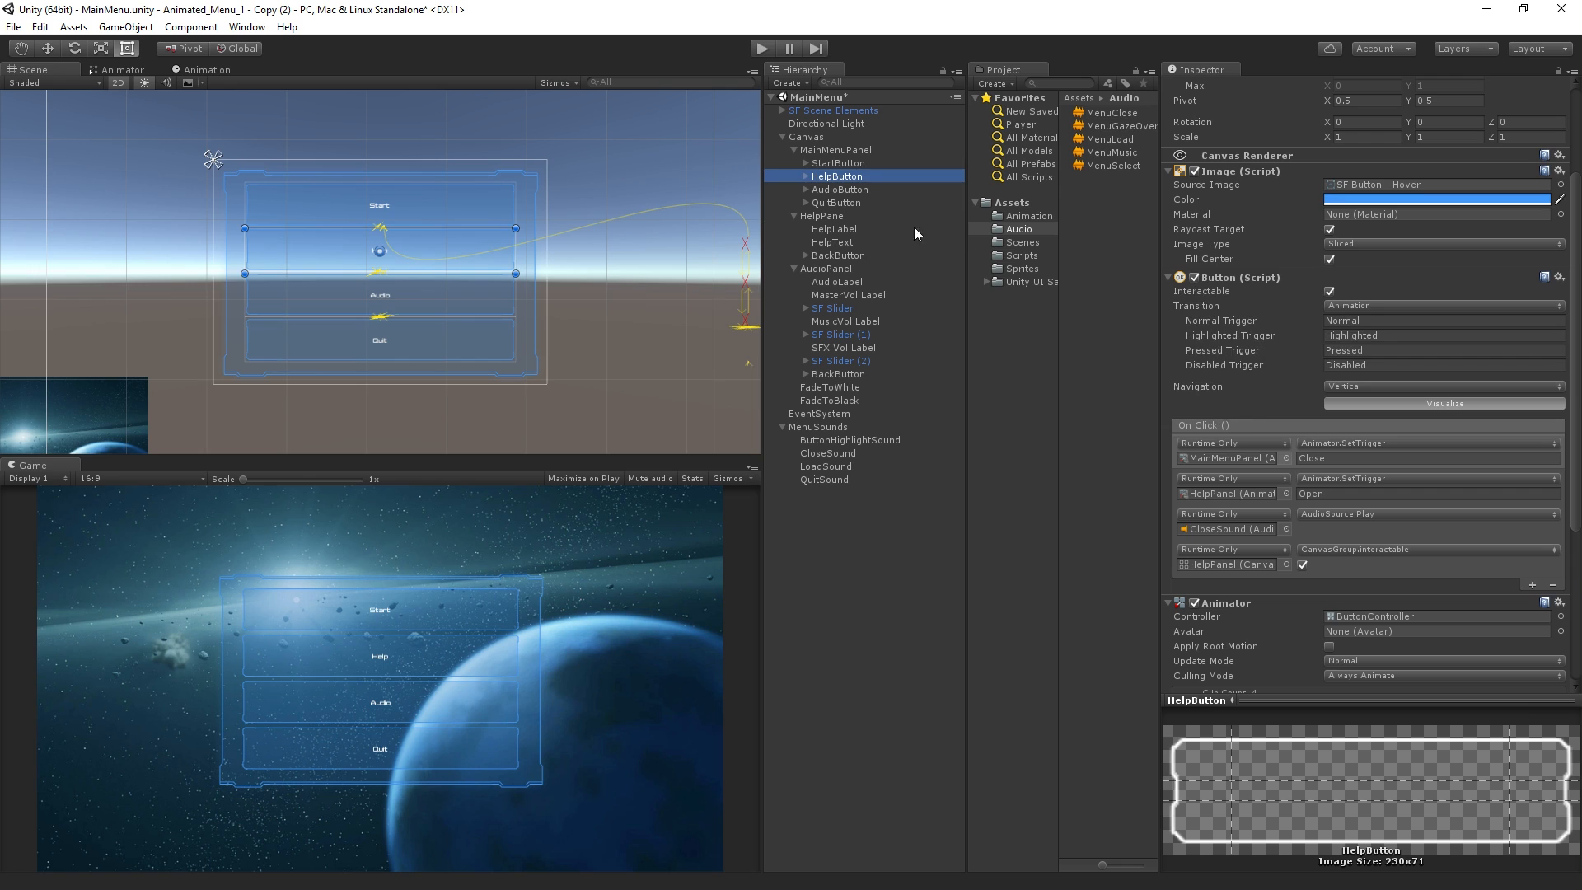
{"action": "left_click", "coordinate": [1532, 584]}
{"action": "left_click", "coordinate": [849, 149]}
{"action": "left_click_drag", "start_coordinate": [849, 148], "coordinate": [1219, 599]}
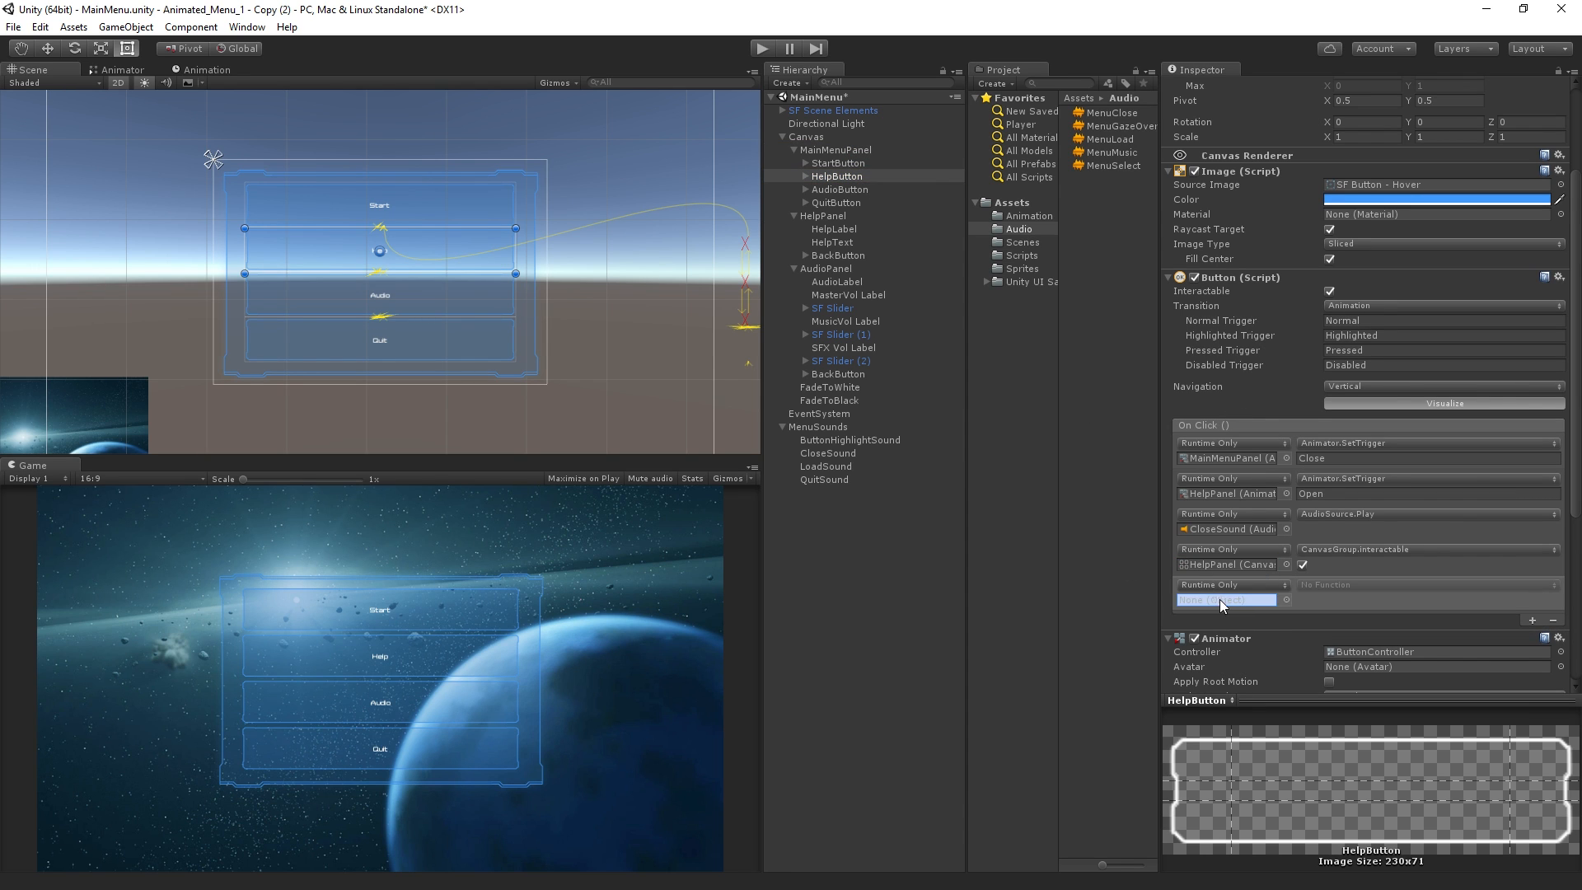
{"action": "left_click", "coordinate": [1363, 584]}
{"action": "mouse_move", "coordinate": [1396, 754]}
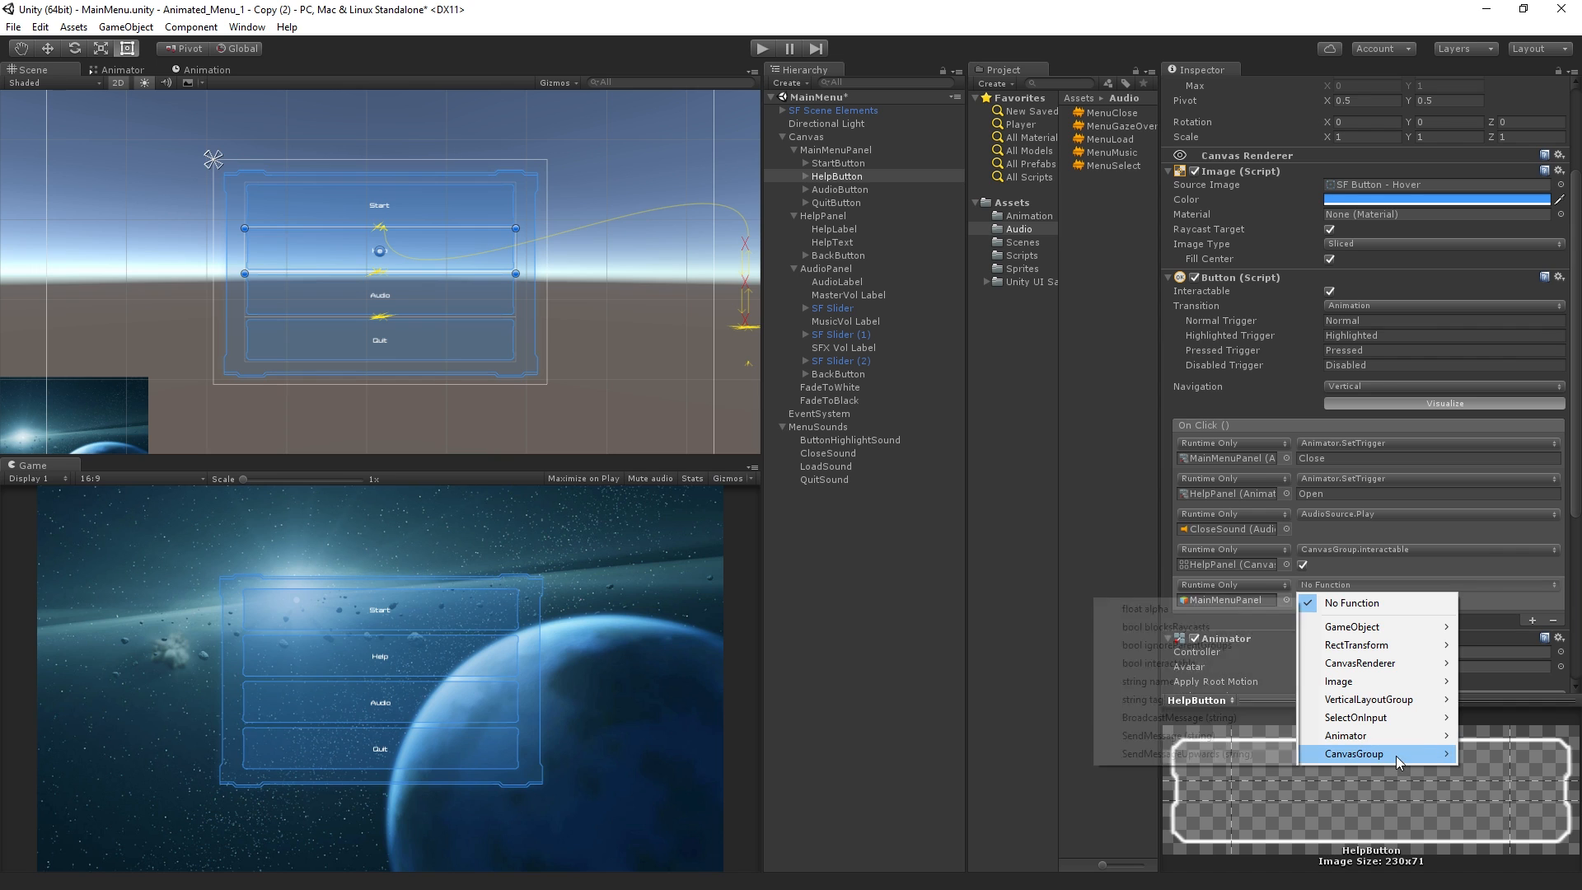
{"action": "left_click", "coordinate": [1239, 662]}
{"action": "left_click", "coordinate": [1300, 600]}
{"action": "left_click", "coordinate": [764, 48]}
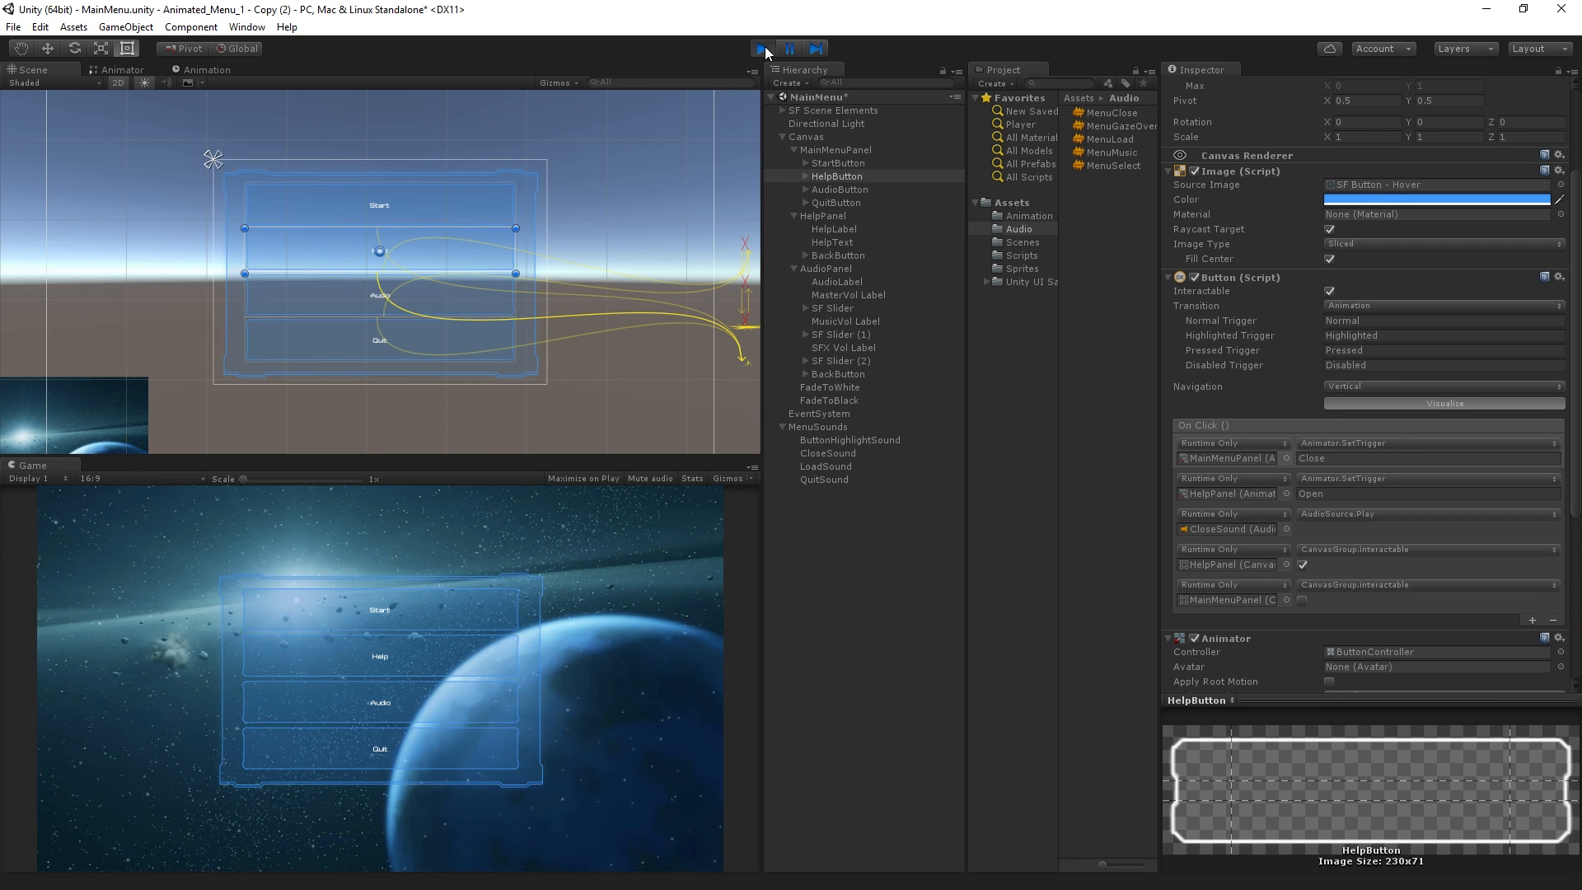
{"action": "left_click", "coordinate": [763, 49]}
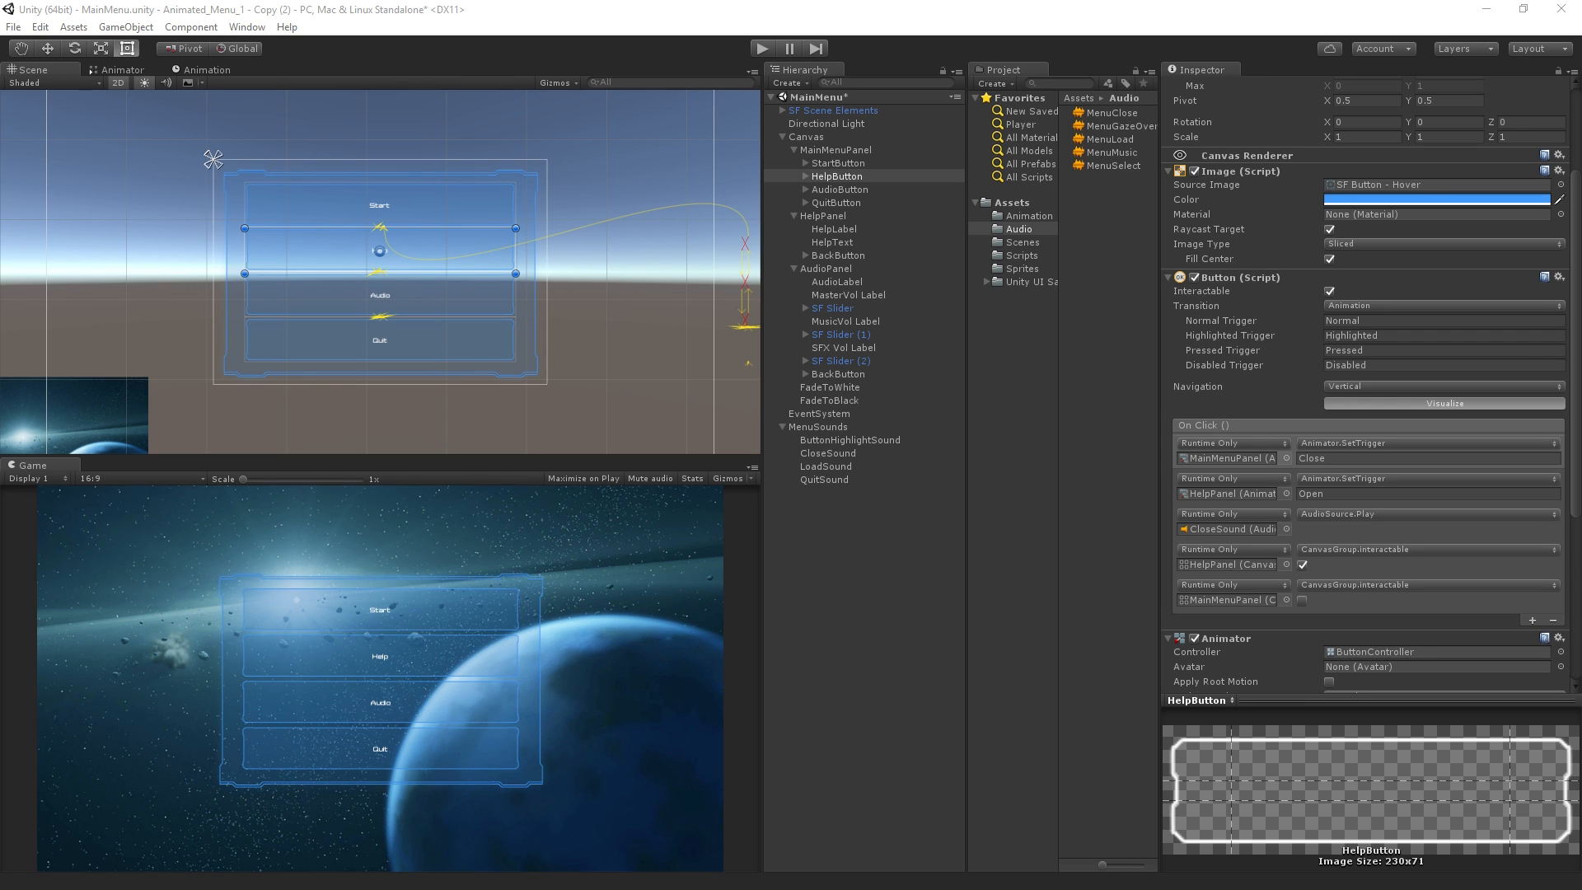
Shorten FadeToWhite's Fade to Load transition so that Load starts only at the end of the Fade clip, without overlap
{"action": "left_click", "coordinate": [132, 71]}
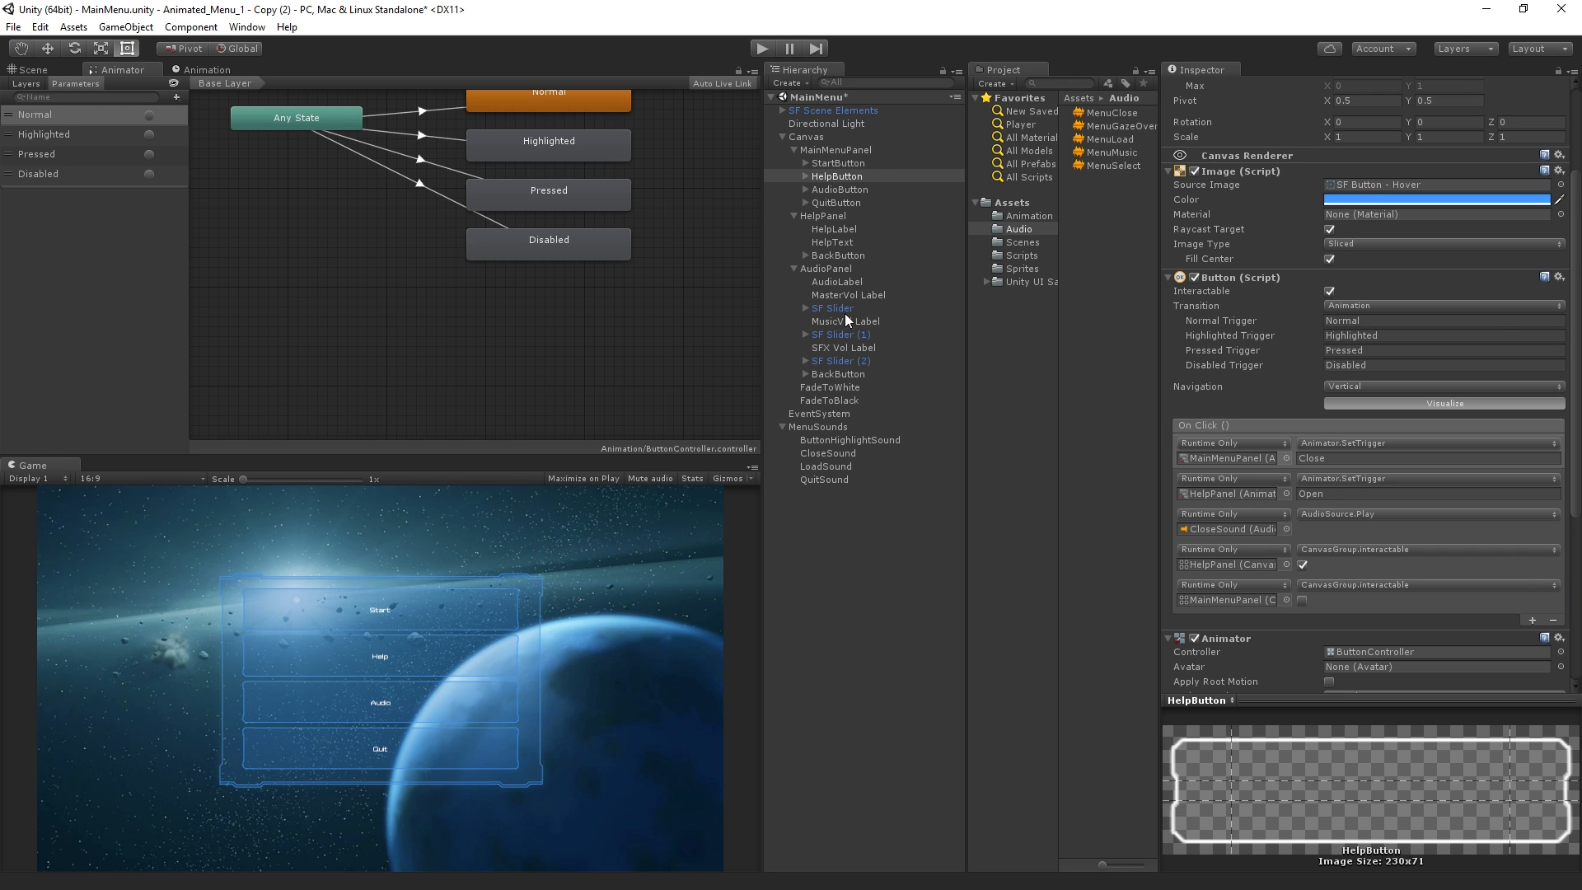
{"action": "left_click", "coordinate": [853, 270]}
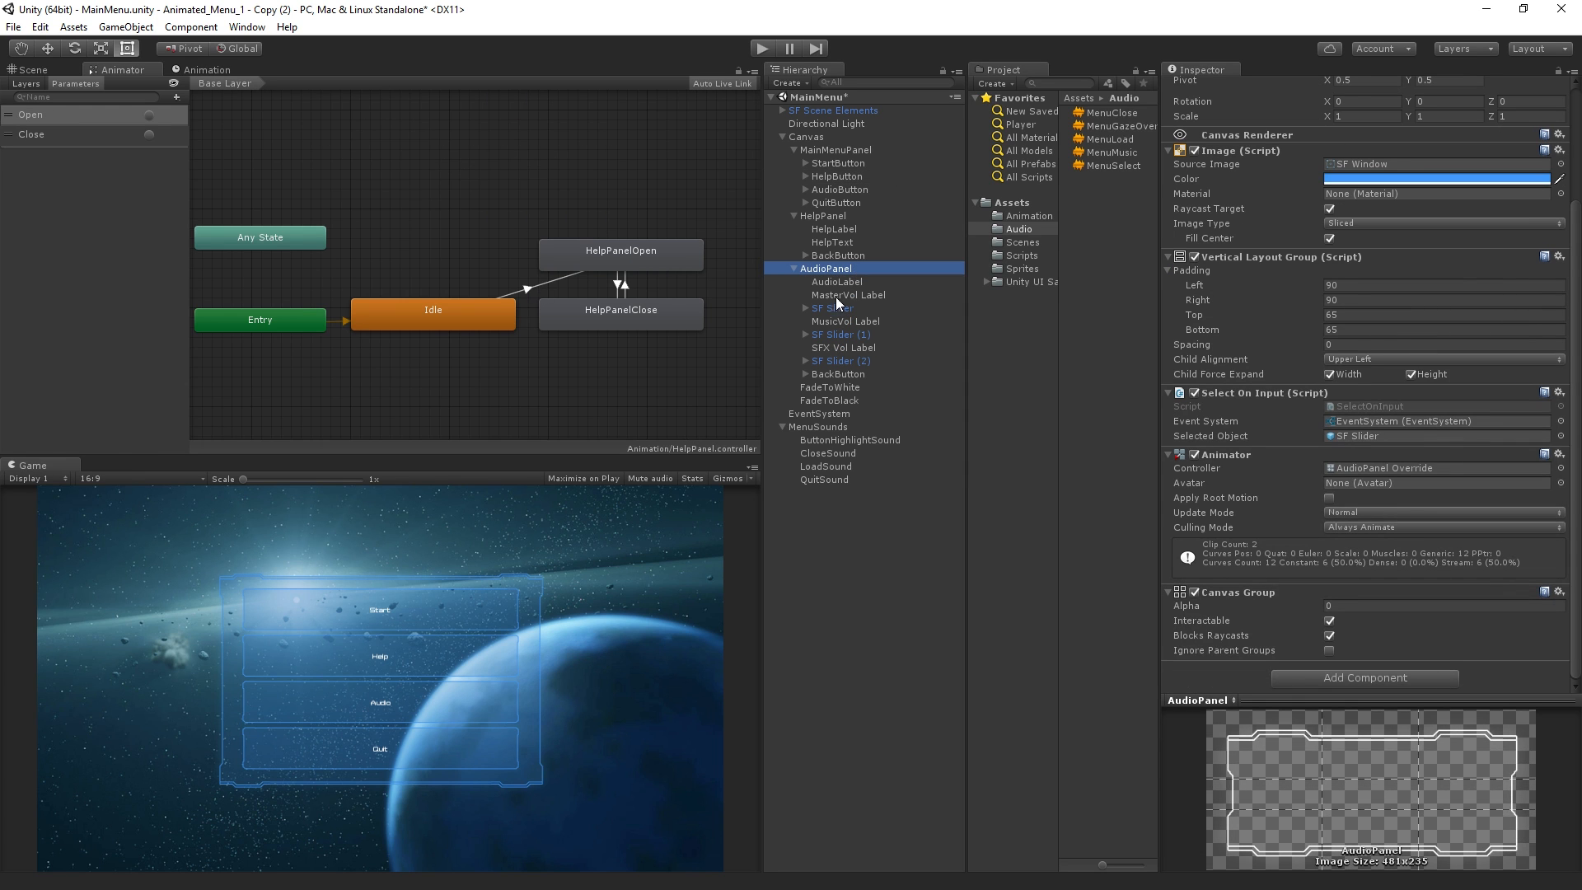
{"action": "left_click", "coordinate": [848, 388]}
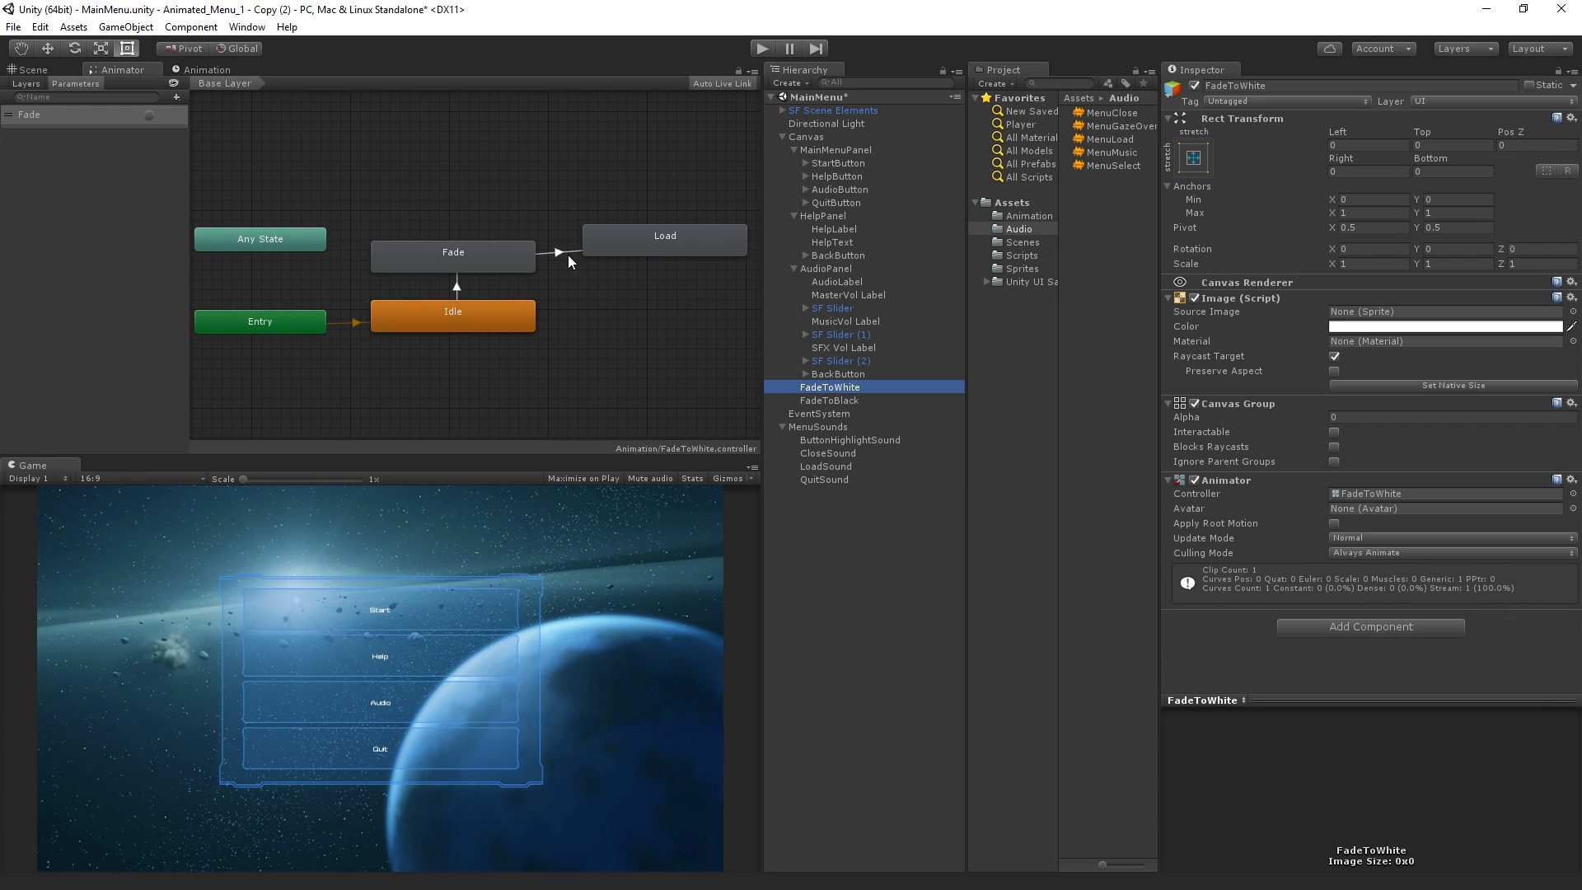
{"action": "left_click", "coordinate": [567, 257]}
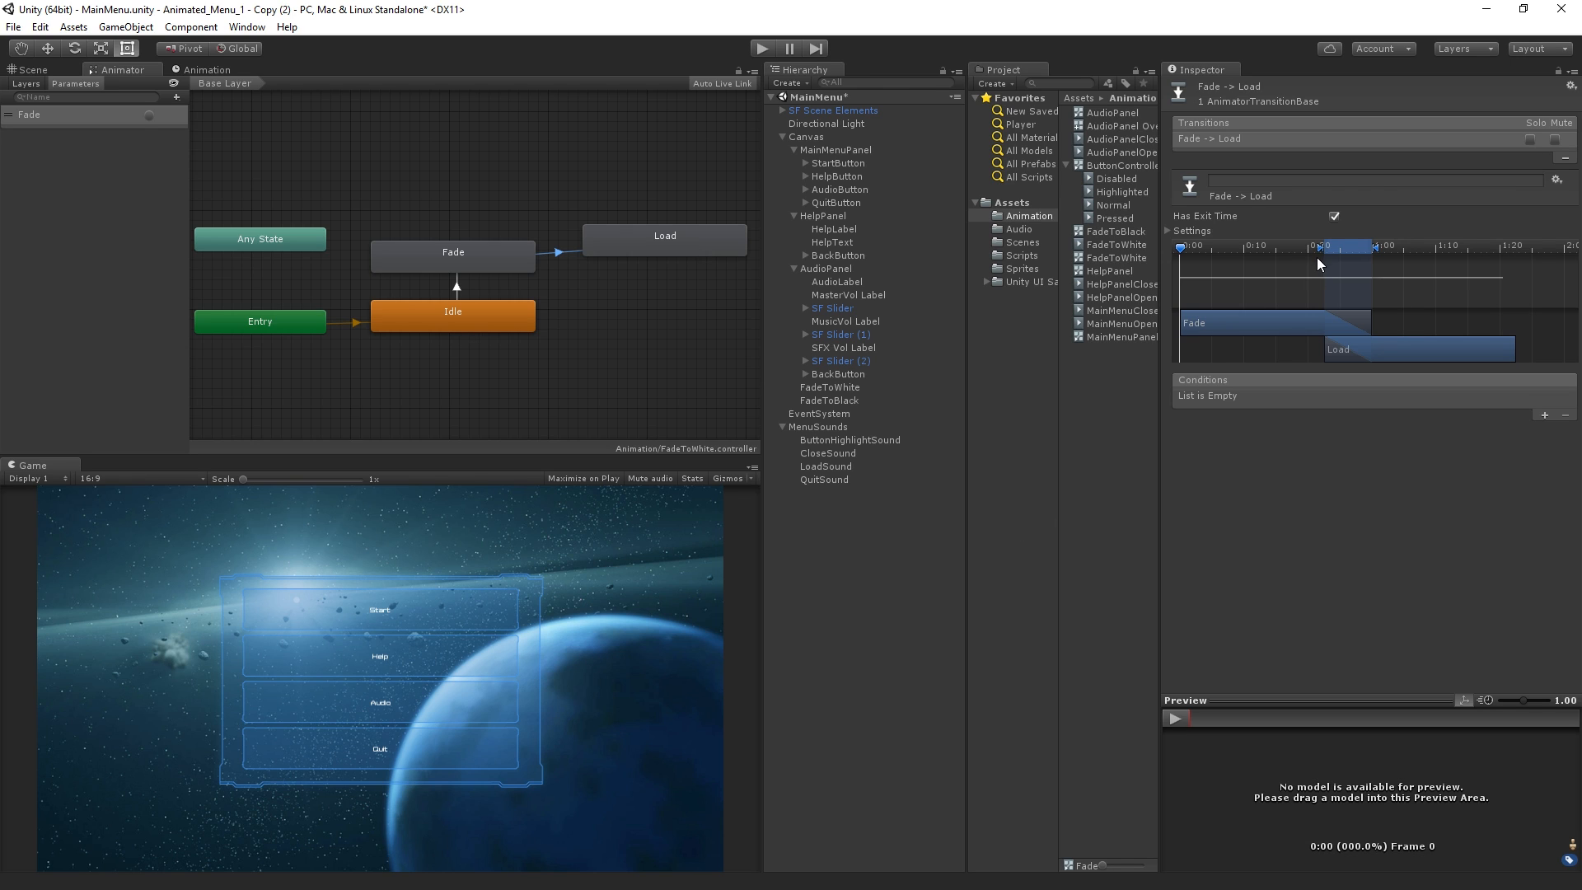
{"action": "left_click_drag", "start_coordinate": [1318, 249], "coordinate": [1362, 251]}
Test the Start button in Play mode, and briefly turn Has Exit Time off and back on for the Fade to Load transition
{"action": "left_click", "coordinate": [763, 50]}
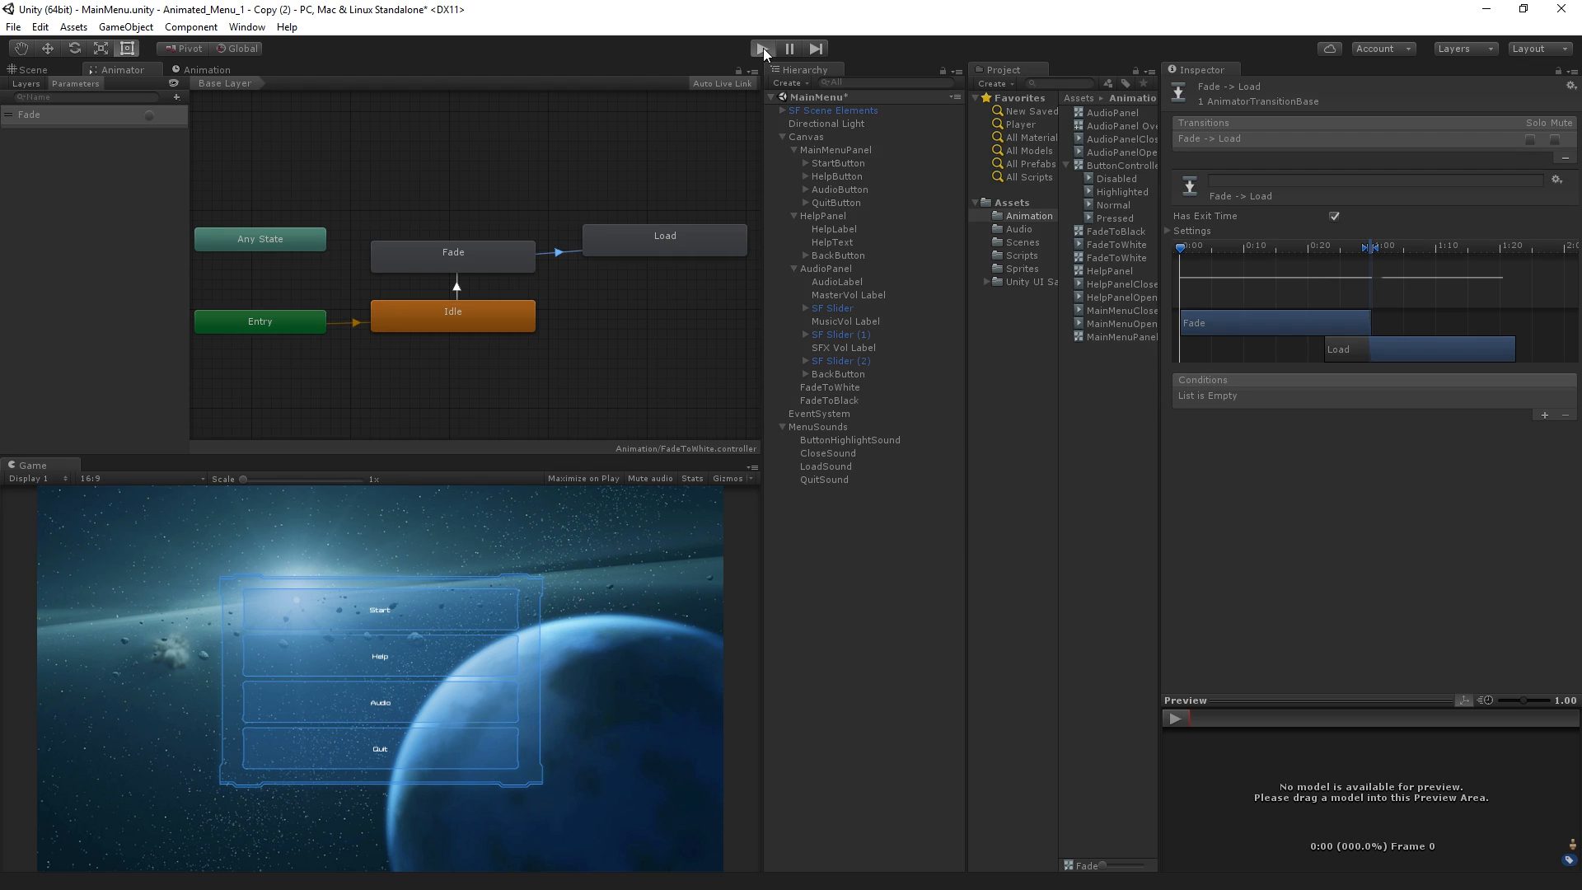
{"action": "left_click", "coordinate": [475, 610]}
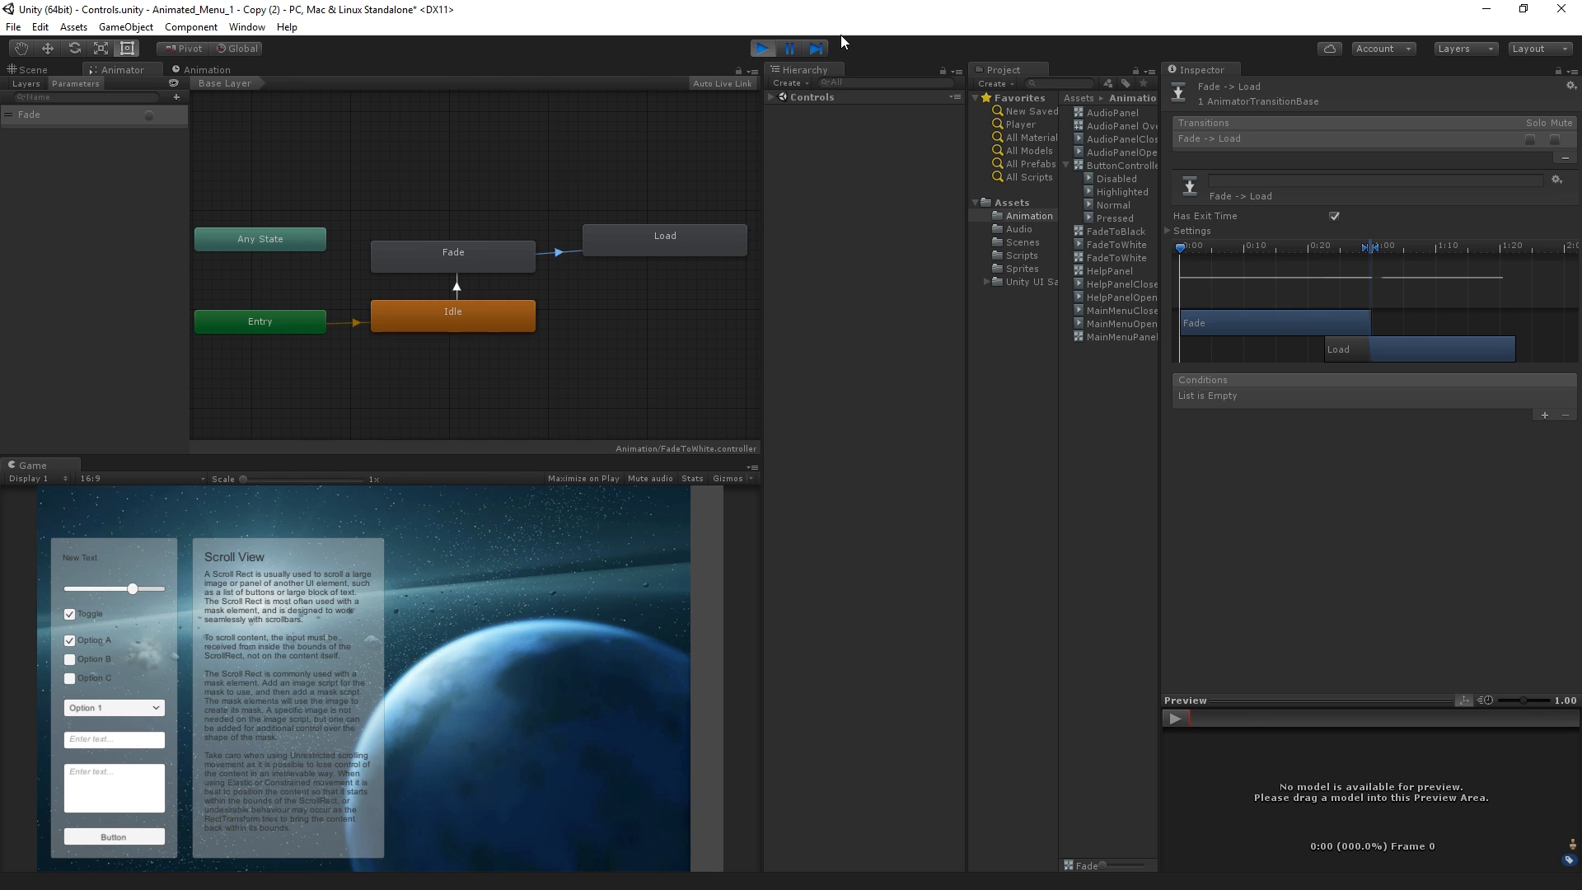
{"action": "left_click", "coordinate": [763, 51]}
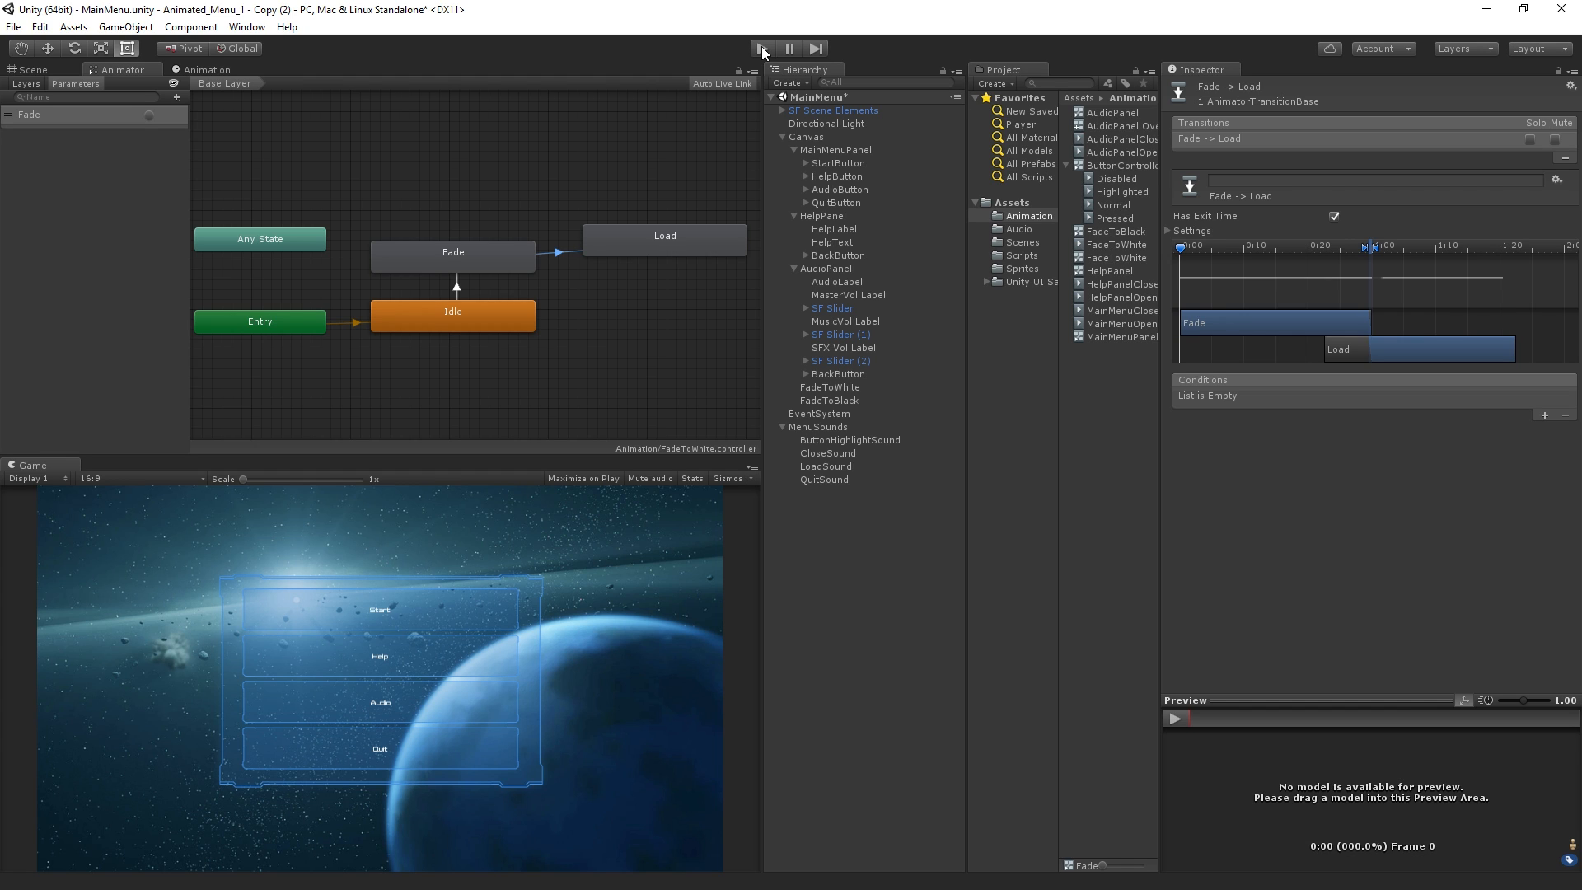
{"action": "left_click", "coordinate": [1334, 217]}
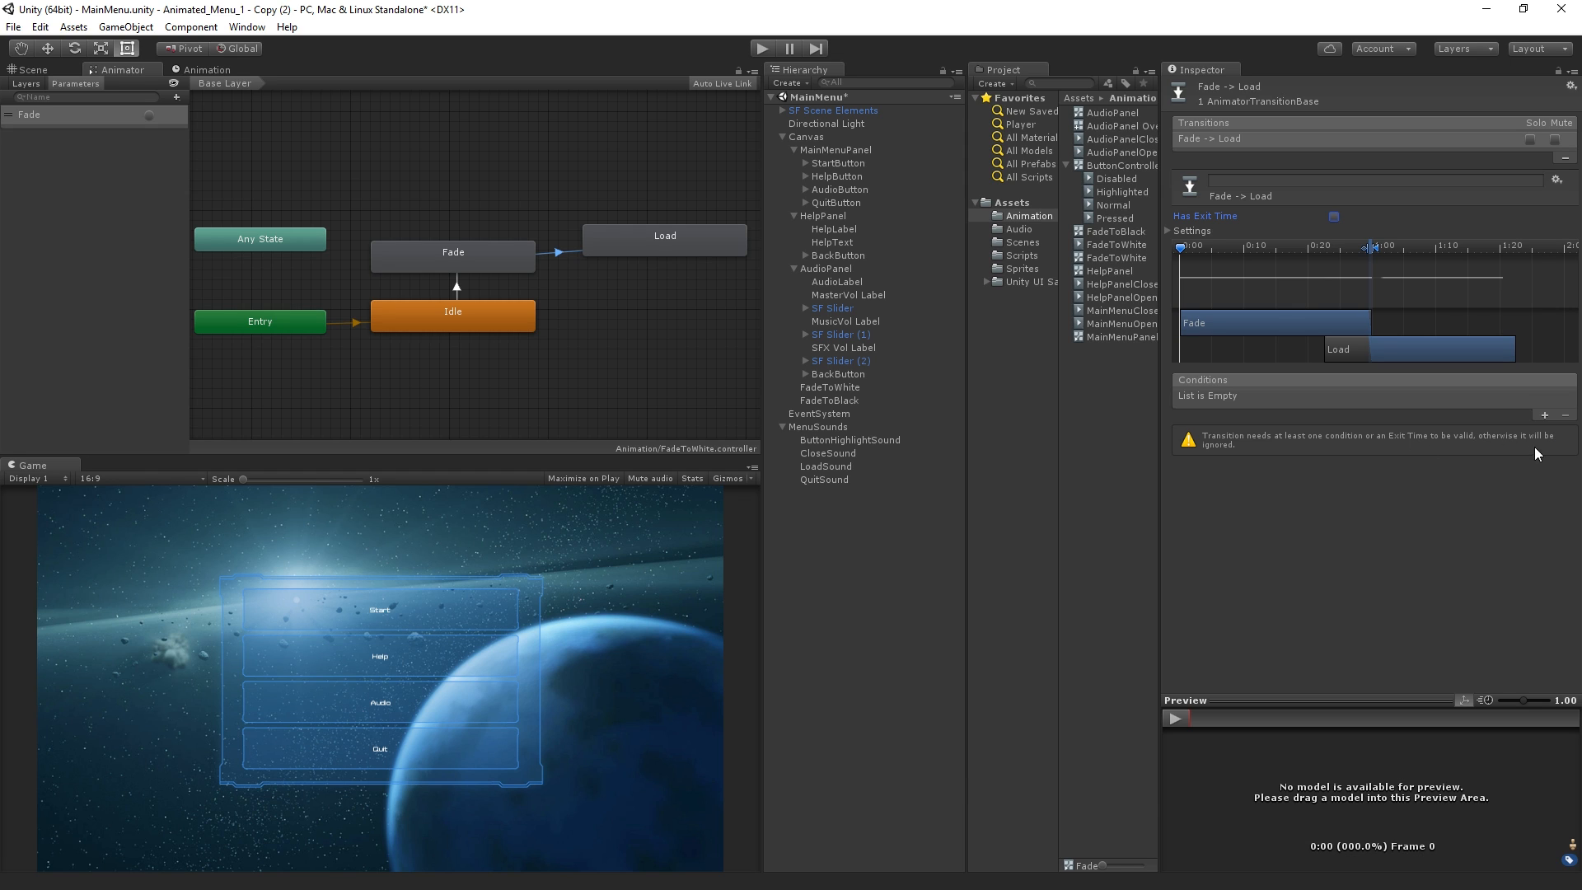
{"action": "left_click", "coordinate": [1334, 216]}
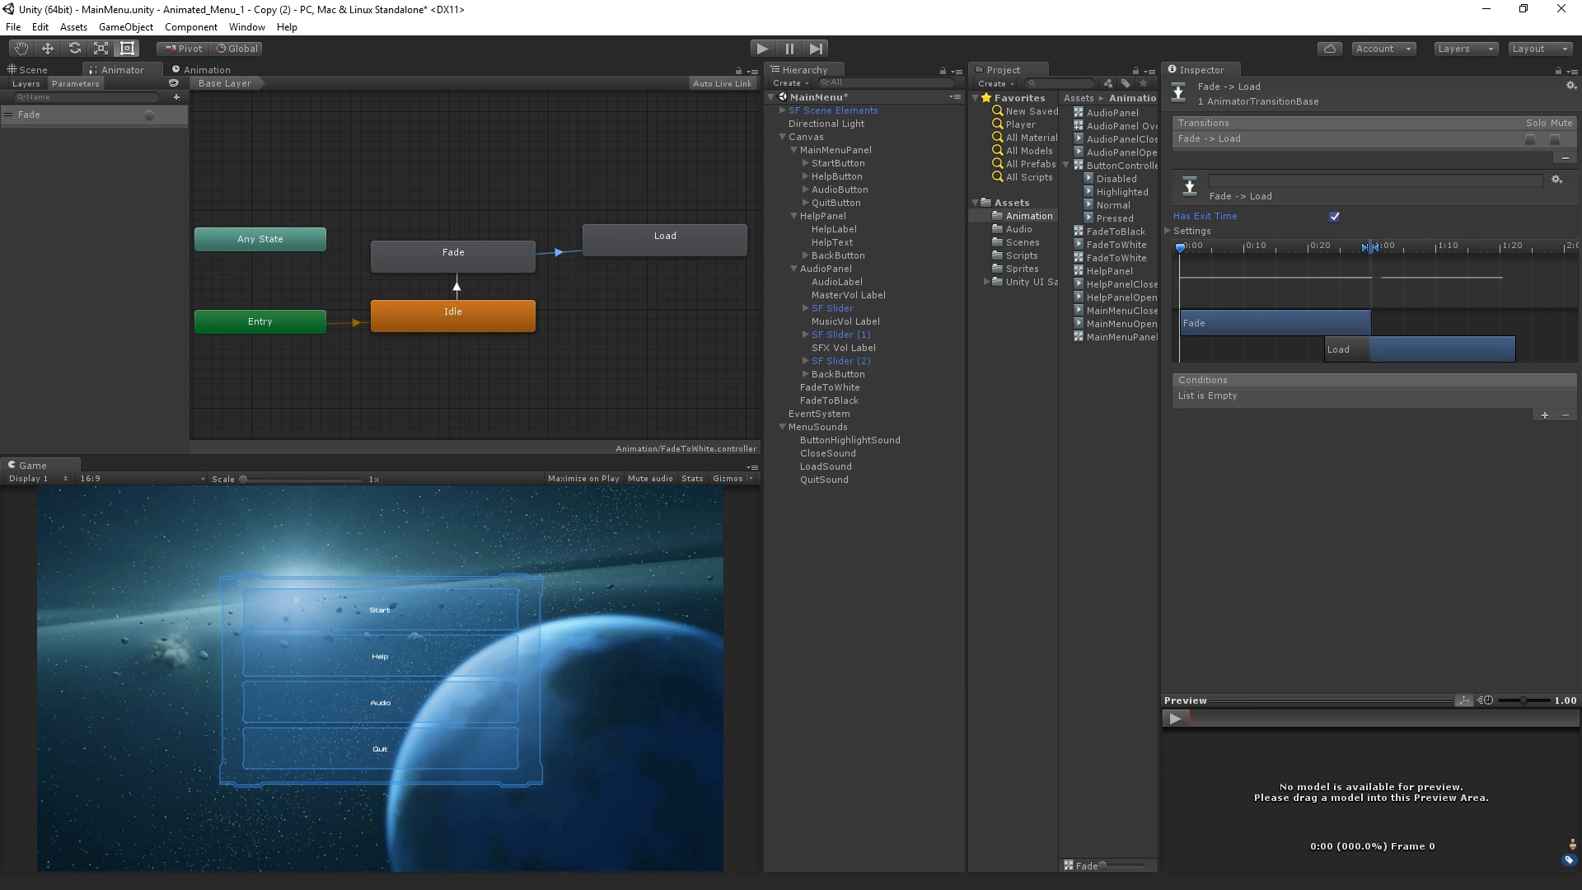
Scrub through MainMenuPanel's MainMenuOpen animation to check how the button labels move
{"action": "left_click", "coordinate": [874, 162]}
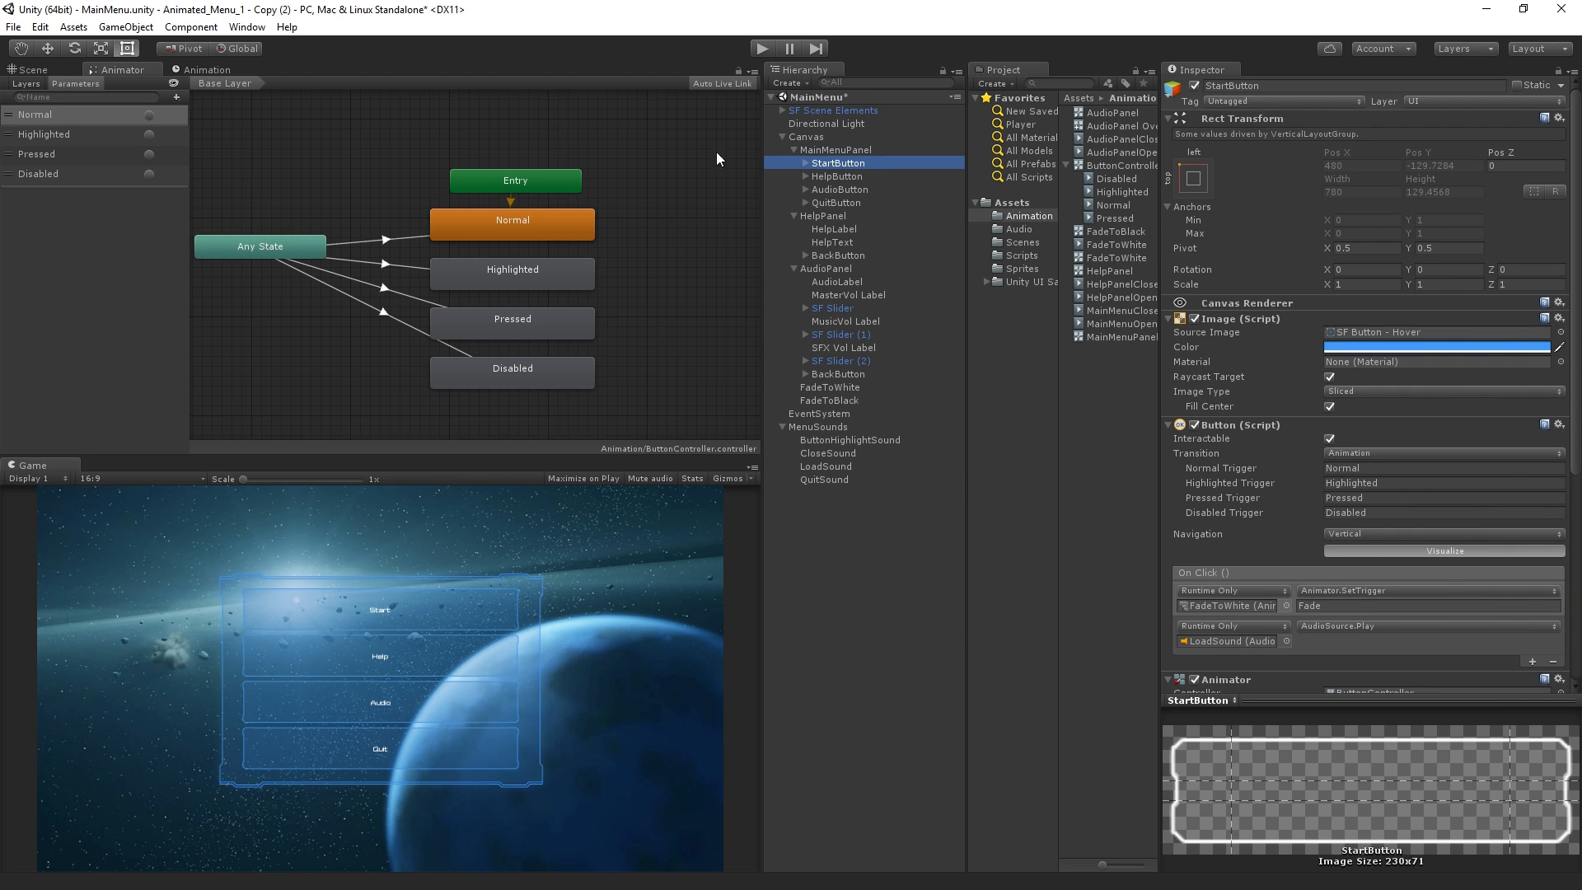
{"action": "left_click", "coordinate": [842, 151]}
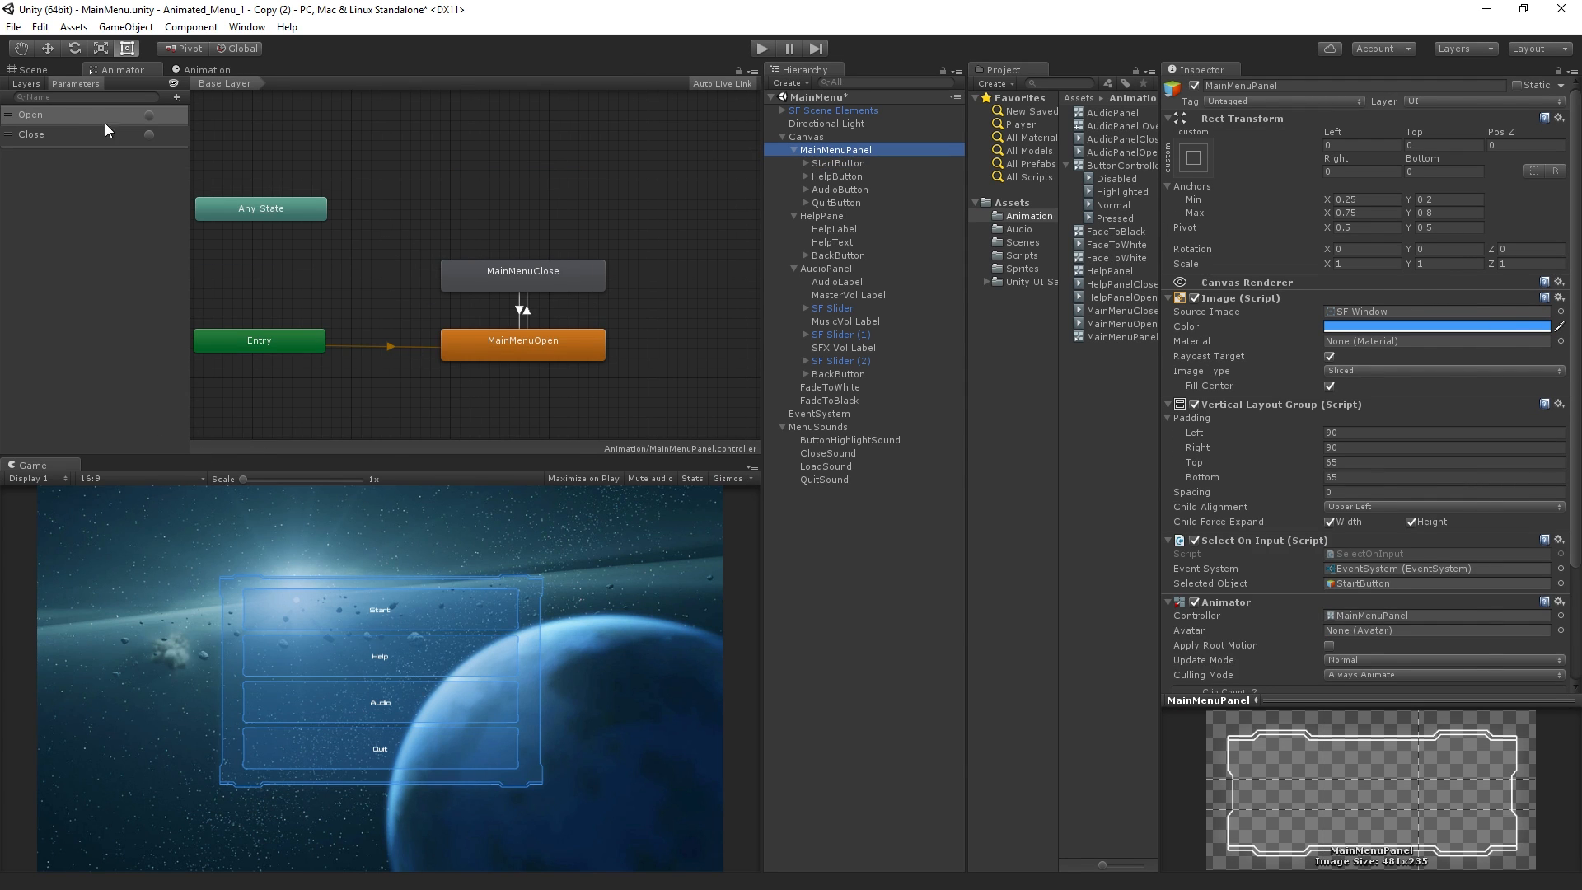
{"action": "left_click", "coordinate": [196, 69]}
{"action": "left_click", "coordinate": [309, 82]}
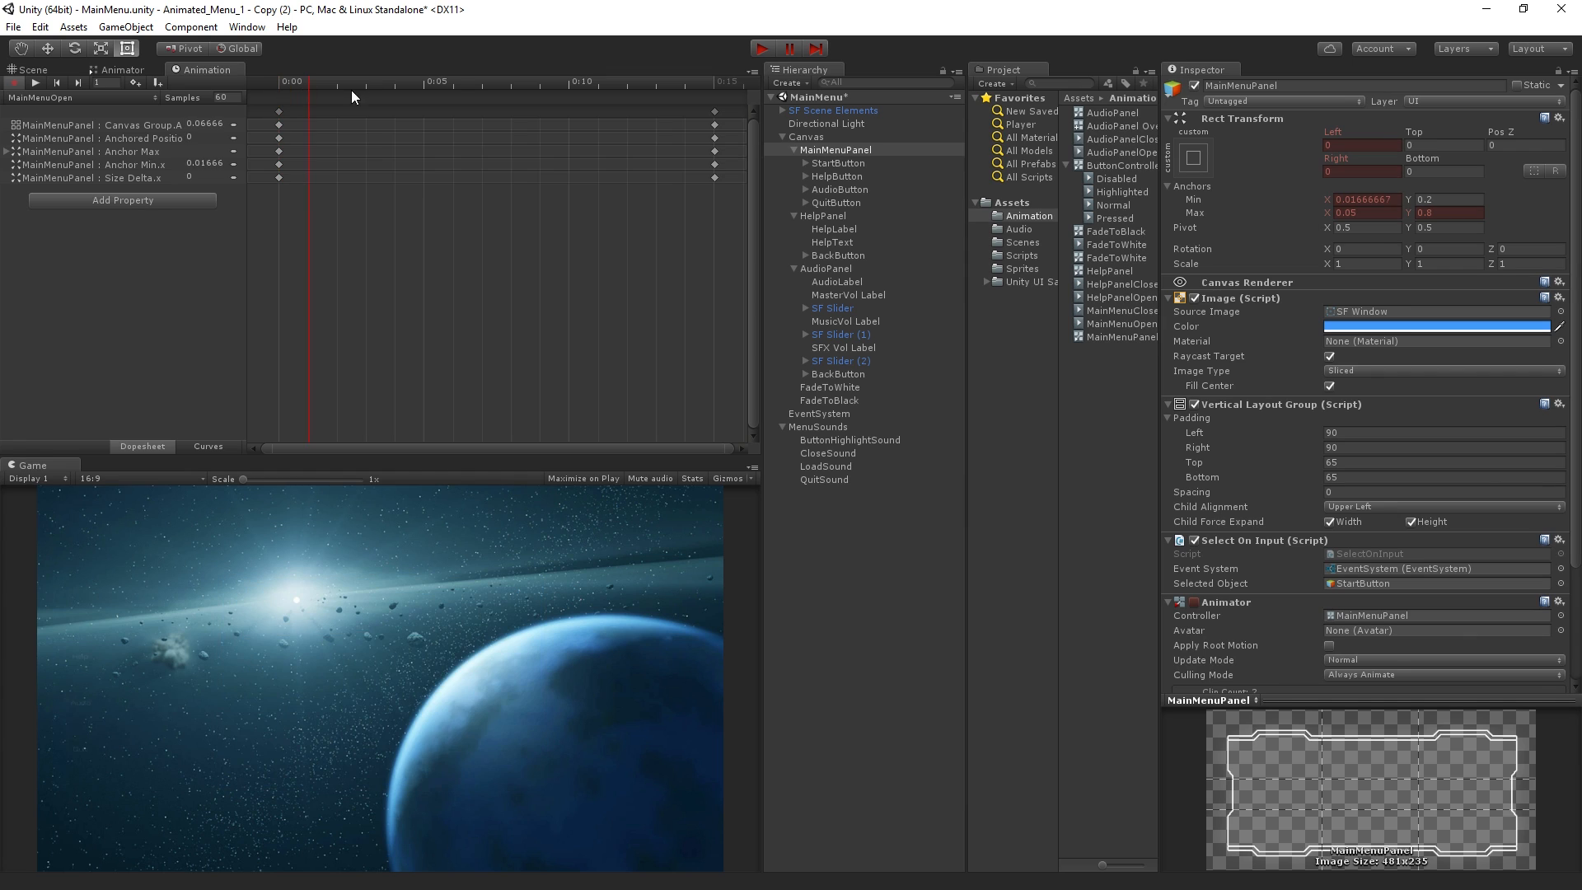
{"action": "left_click_drag", "start_coordinate": [328, 84], "coordinate": [583, 150]}
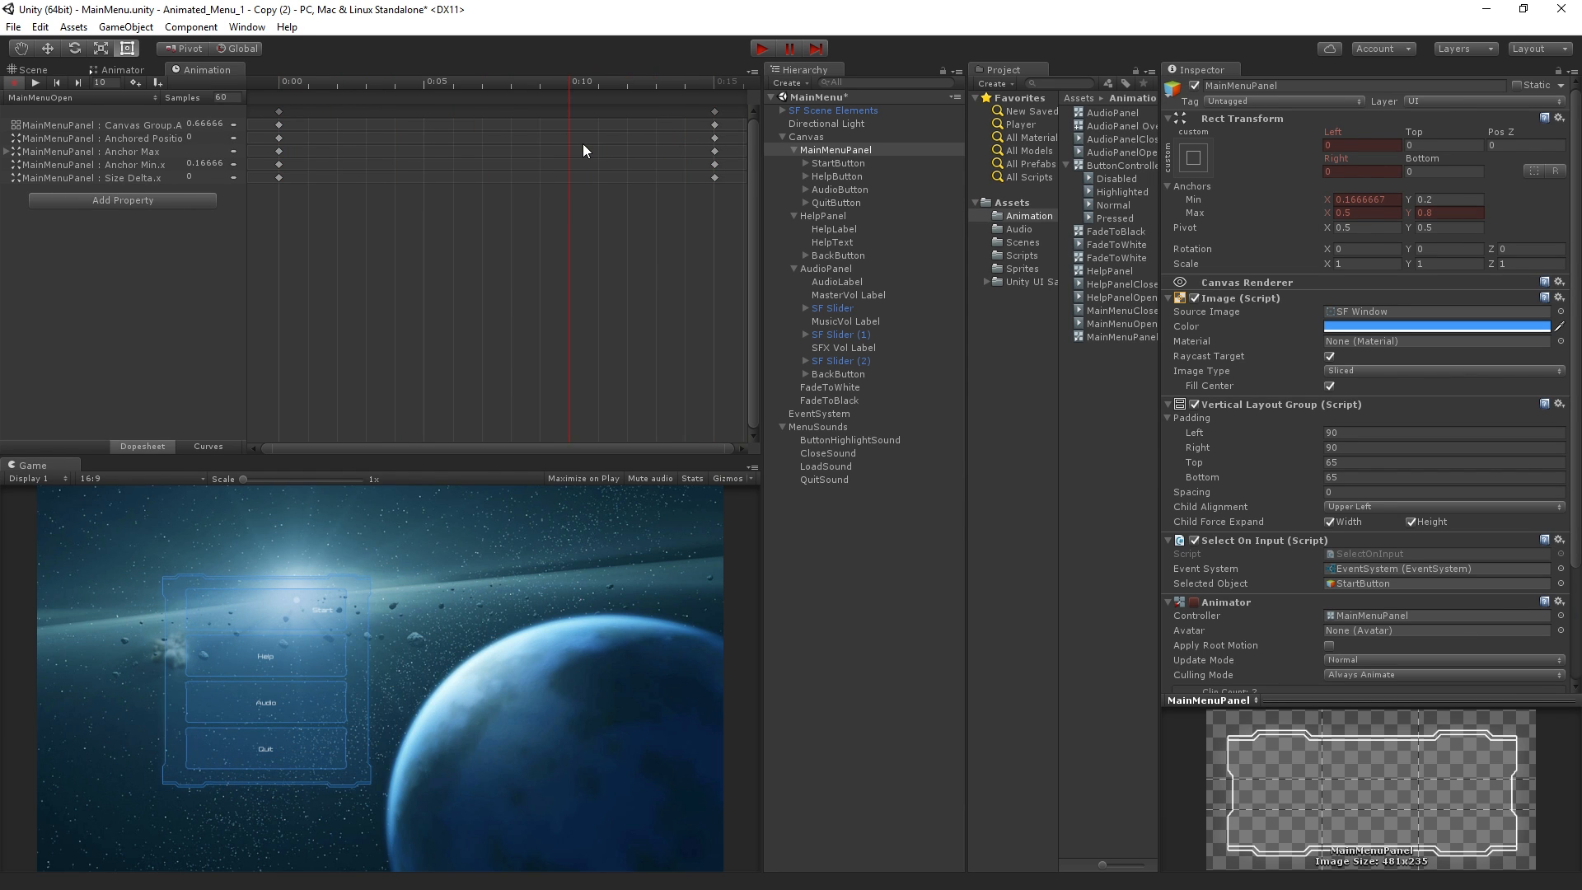
Compare the Rect Transform settings of the Text objects under StartButton and HelpButton
{"action": "left_click", "coordinate": [905, 164]}
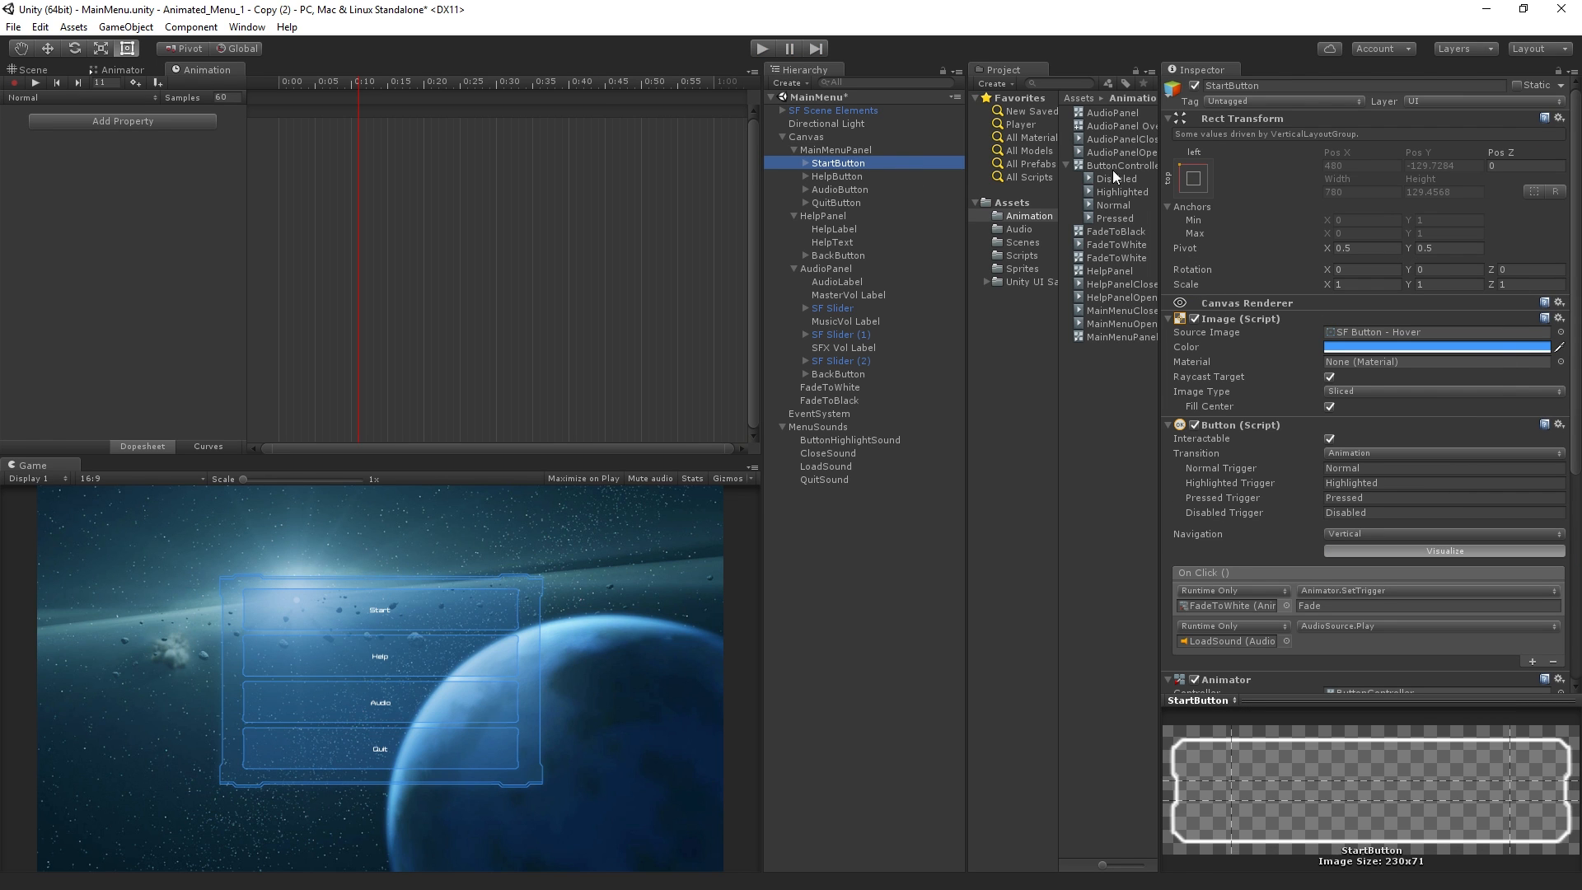
{"action": "left_click", "coordinate": [805, 163]}
{"action": "left_click", "coordinate": [841, 176]}
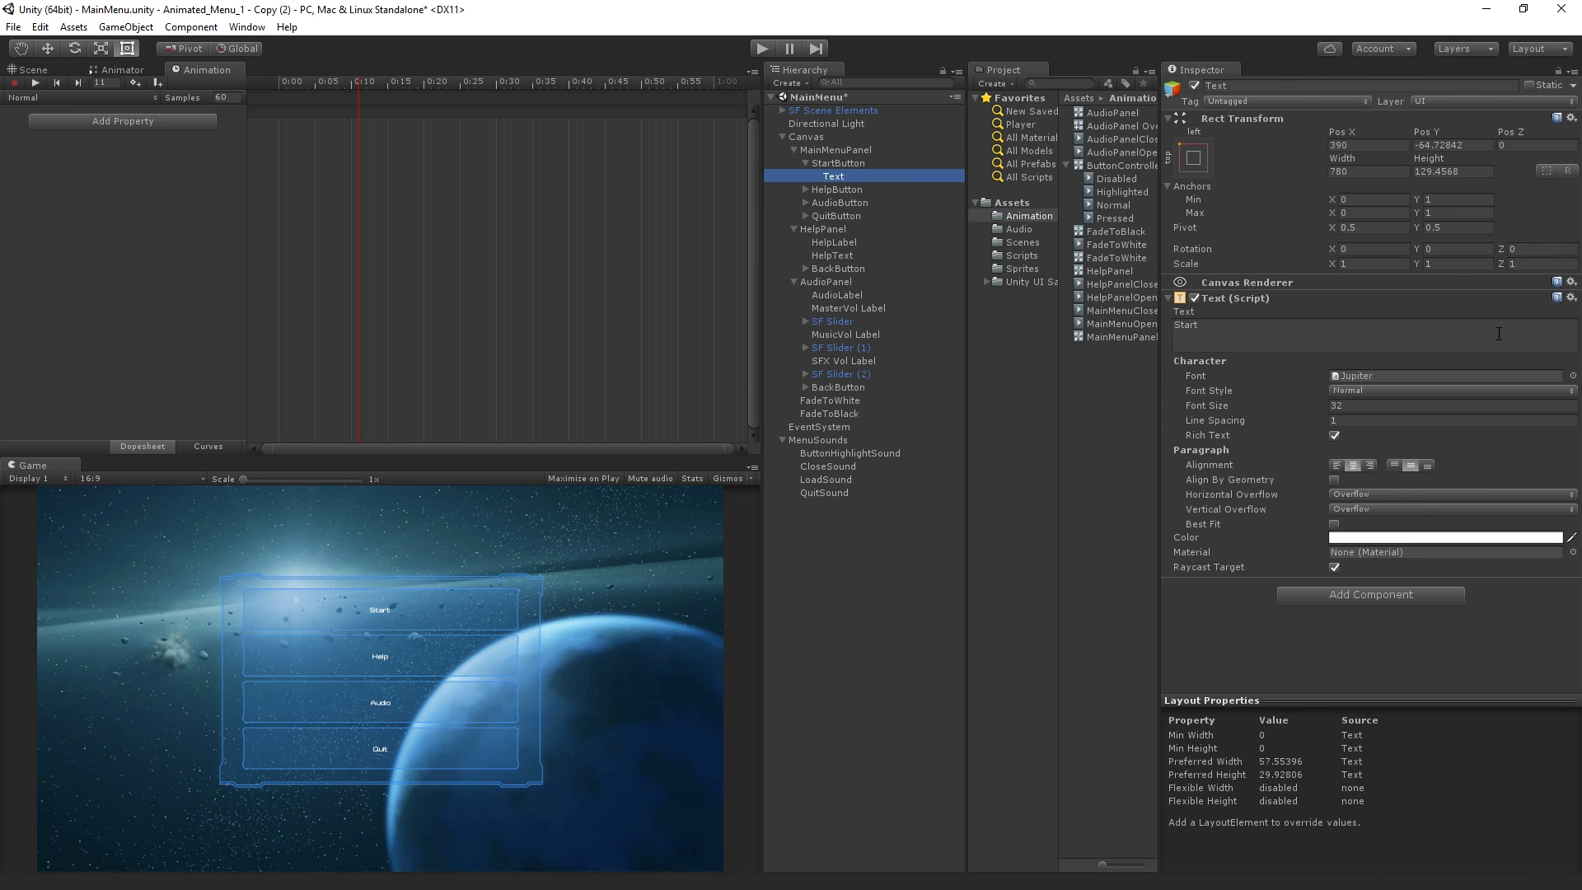
{"action": "left_click", "coordinate": [806, 190]}
{"action": "left_click", "coordinate": [842, 204]}
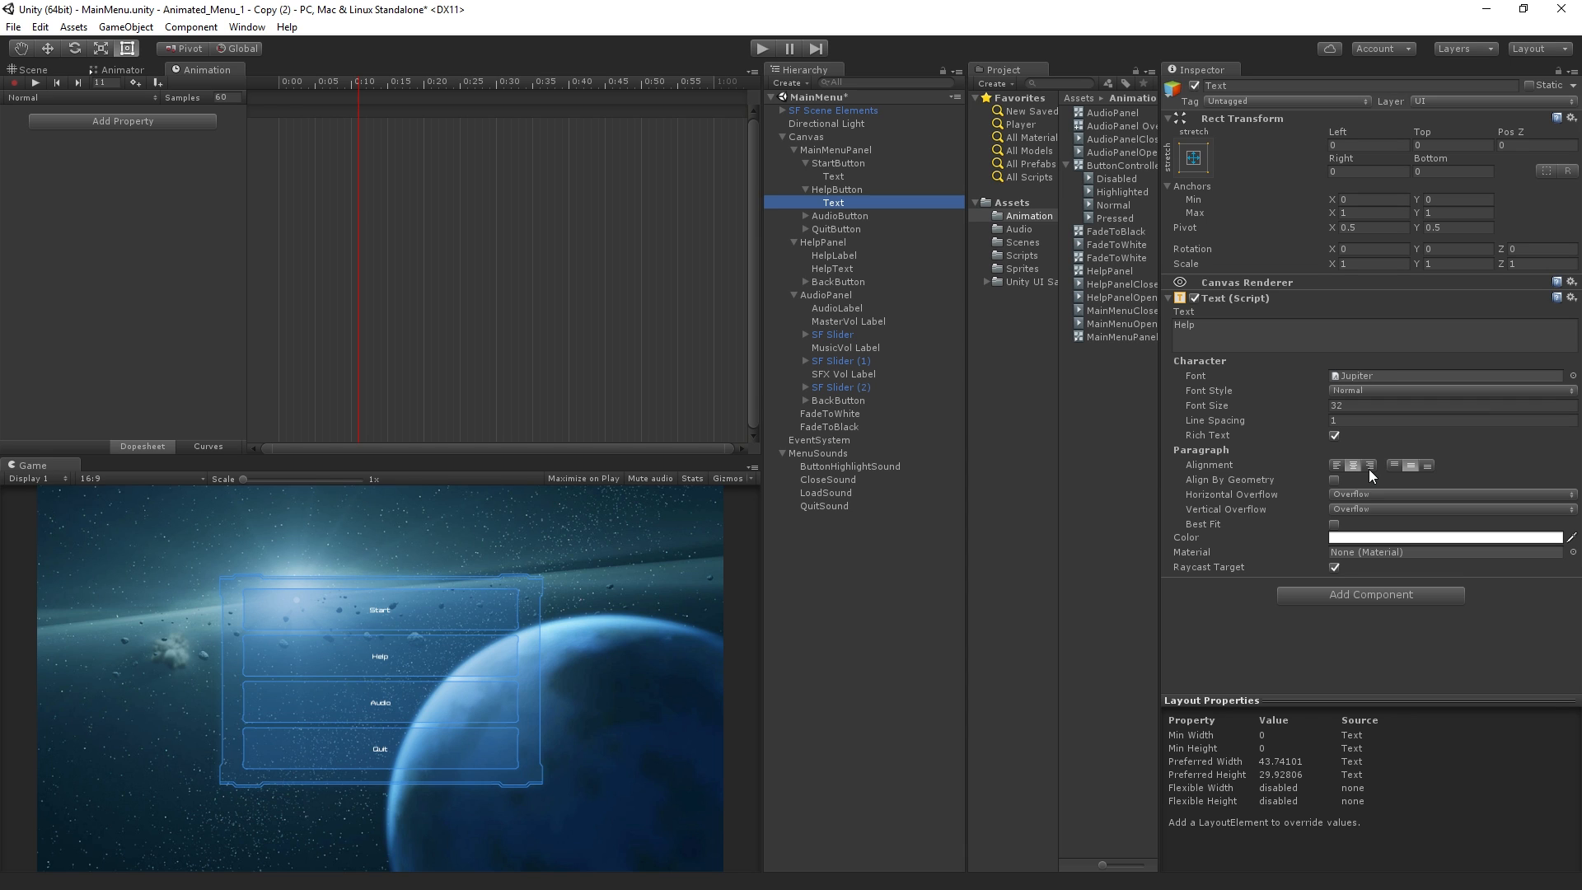
{"action": "left_click", "coordinate": [867, 176]}
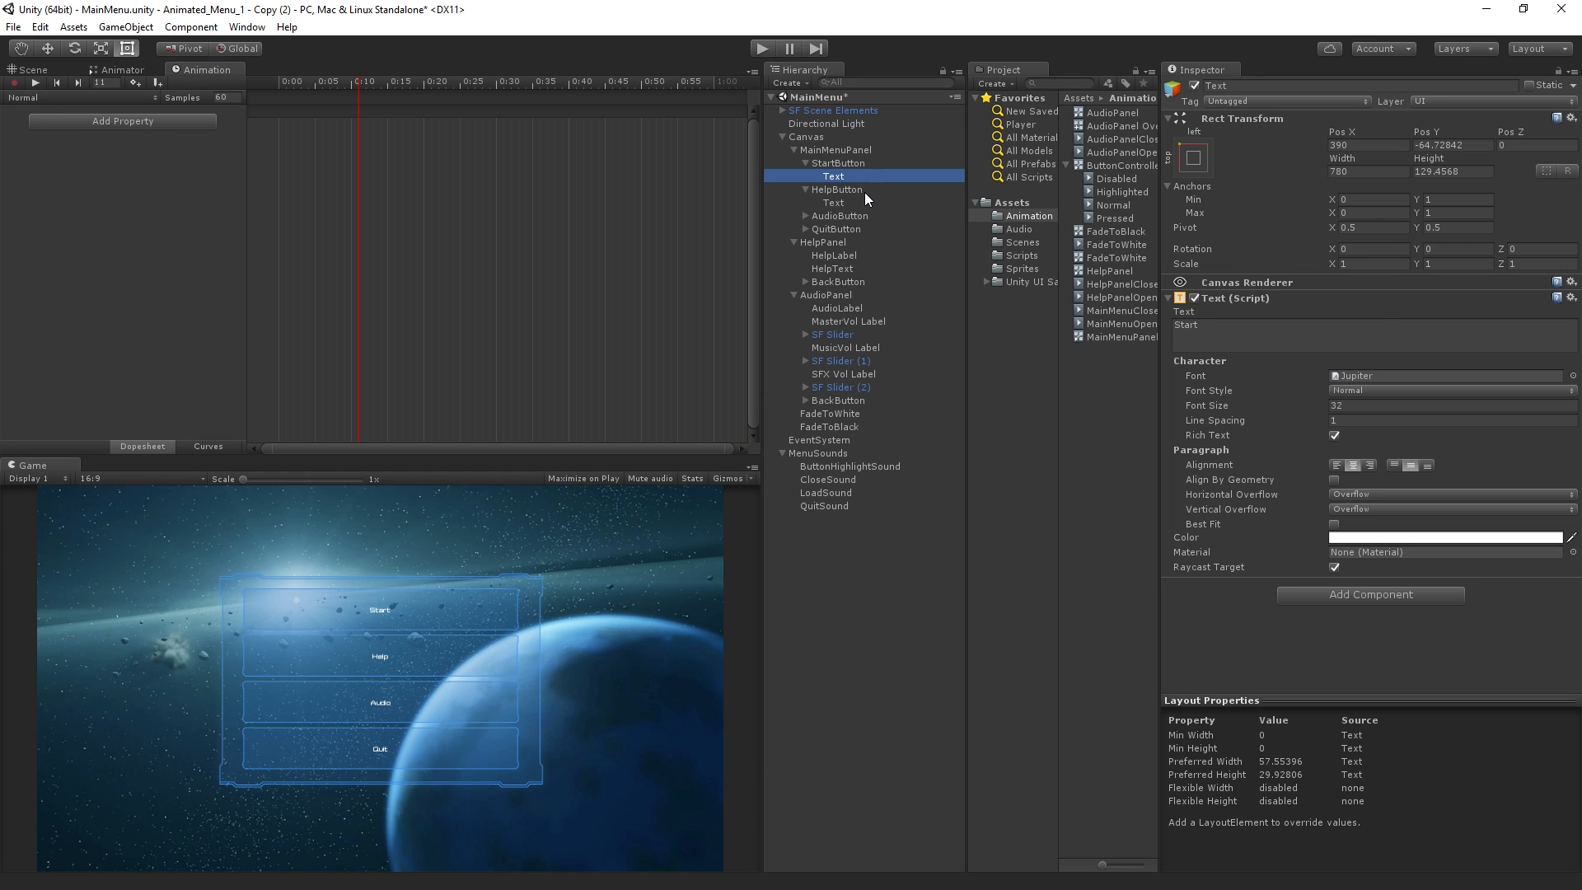
{"action": "left_click", "coordinate": [865, 201]}
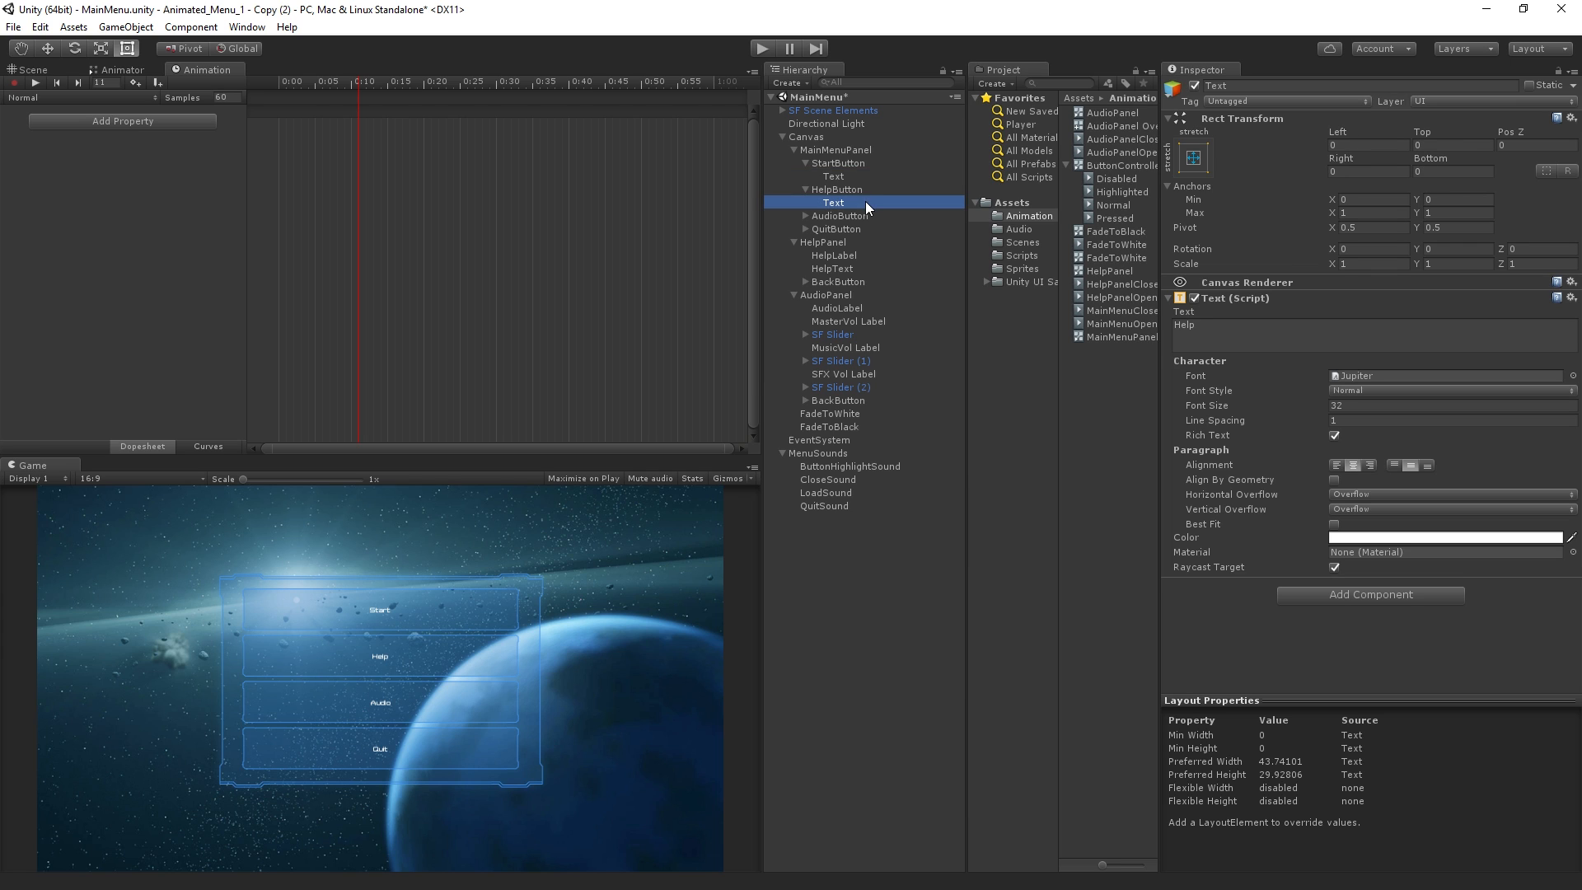
Set Pos X, Pos Y, Width and Height of StartButton's Text to 0
{"action": "left_click", "coordinate": [863, 174]}
{"action": "left_click", "coordinate": [1390, 144]}
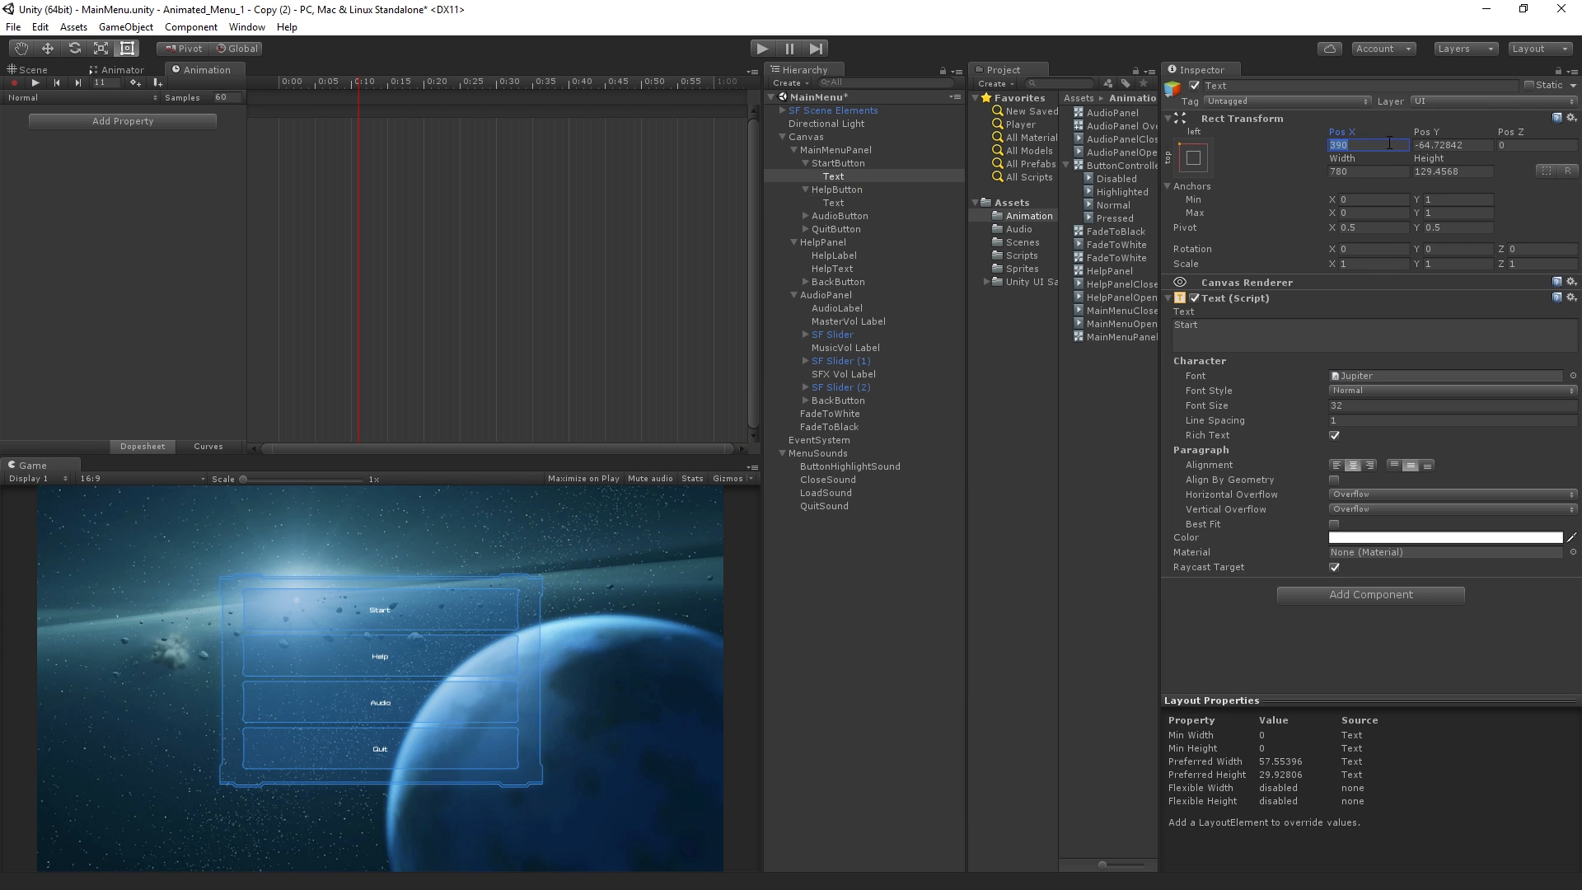
{"action": "type", "text": "0"}
{"action": "key", "text": "Tab"}
{"action": "type", "text": "0"}
{"action": "key", "text": "Tab"}
{"action": "key", "text": "Tab"}
{"action": "type", "text": "0"}
{"action": "key", "text": "Tab"}
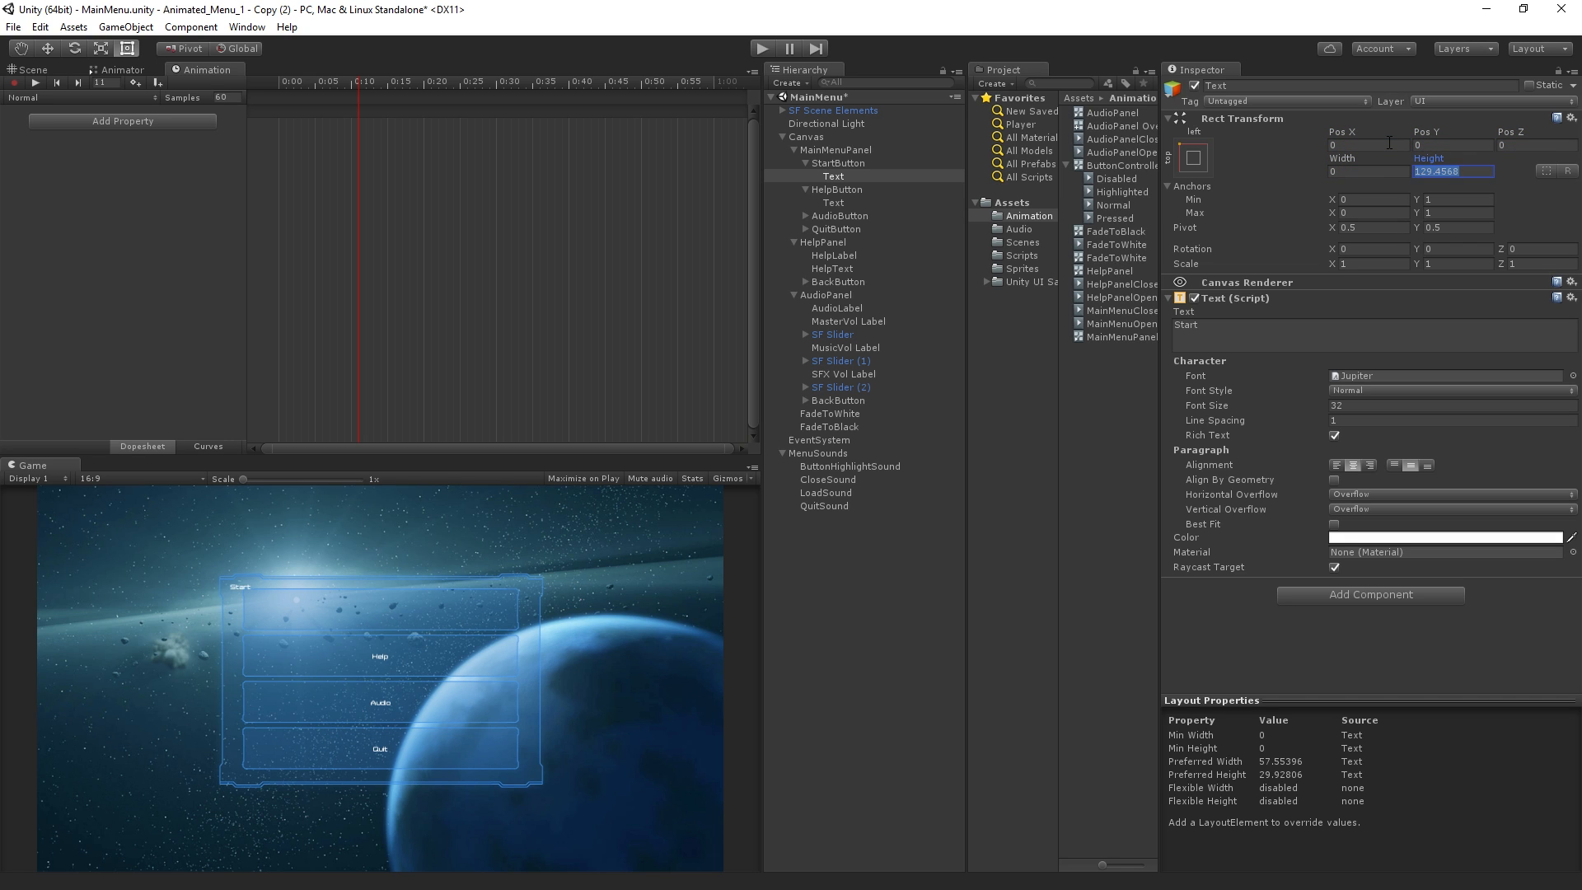
{"action": "type", "text": "0"}
Apply the stretch-stretch anchor preset with position to StartButton's Text, matching HelpButton's Text
{"action": "left_click", "coordinate": [1194, 158]}
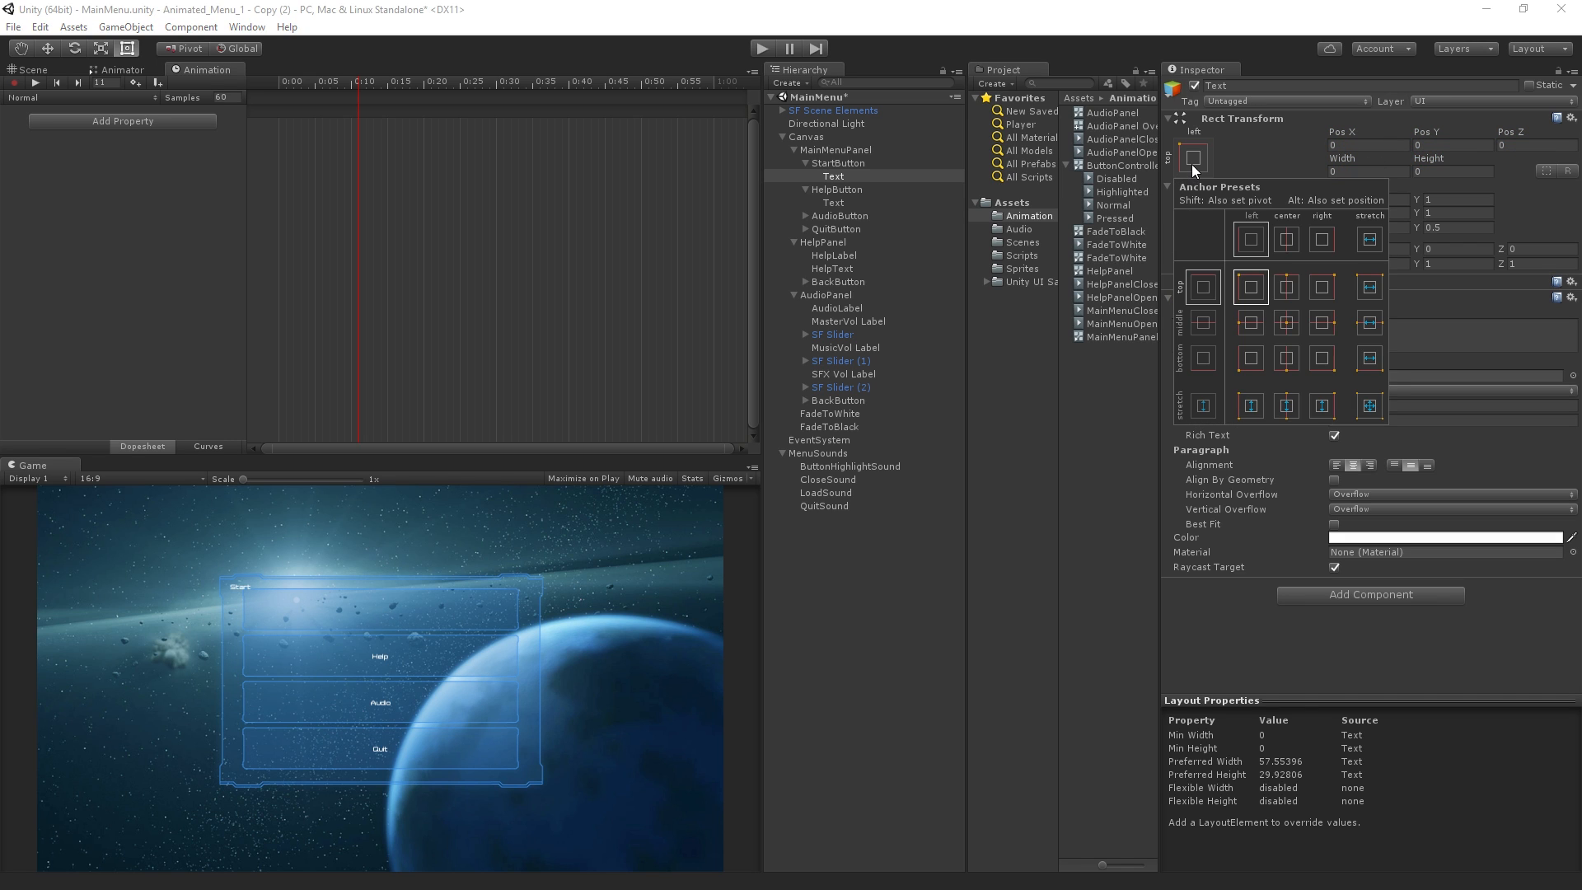
{"action": "left_click", "coordinate": [852, 203]}
{"action": "left_click", "coordinate": [852, 203]}
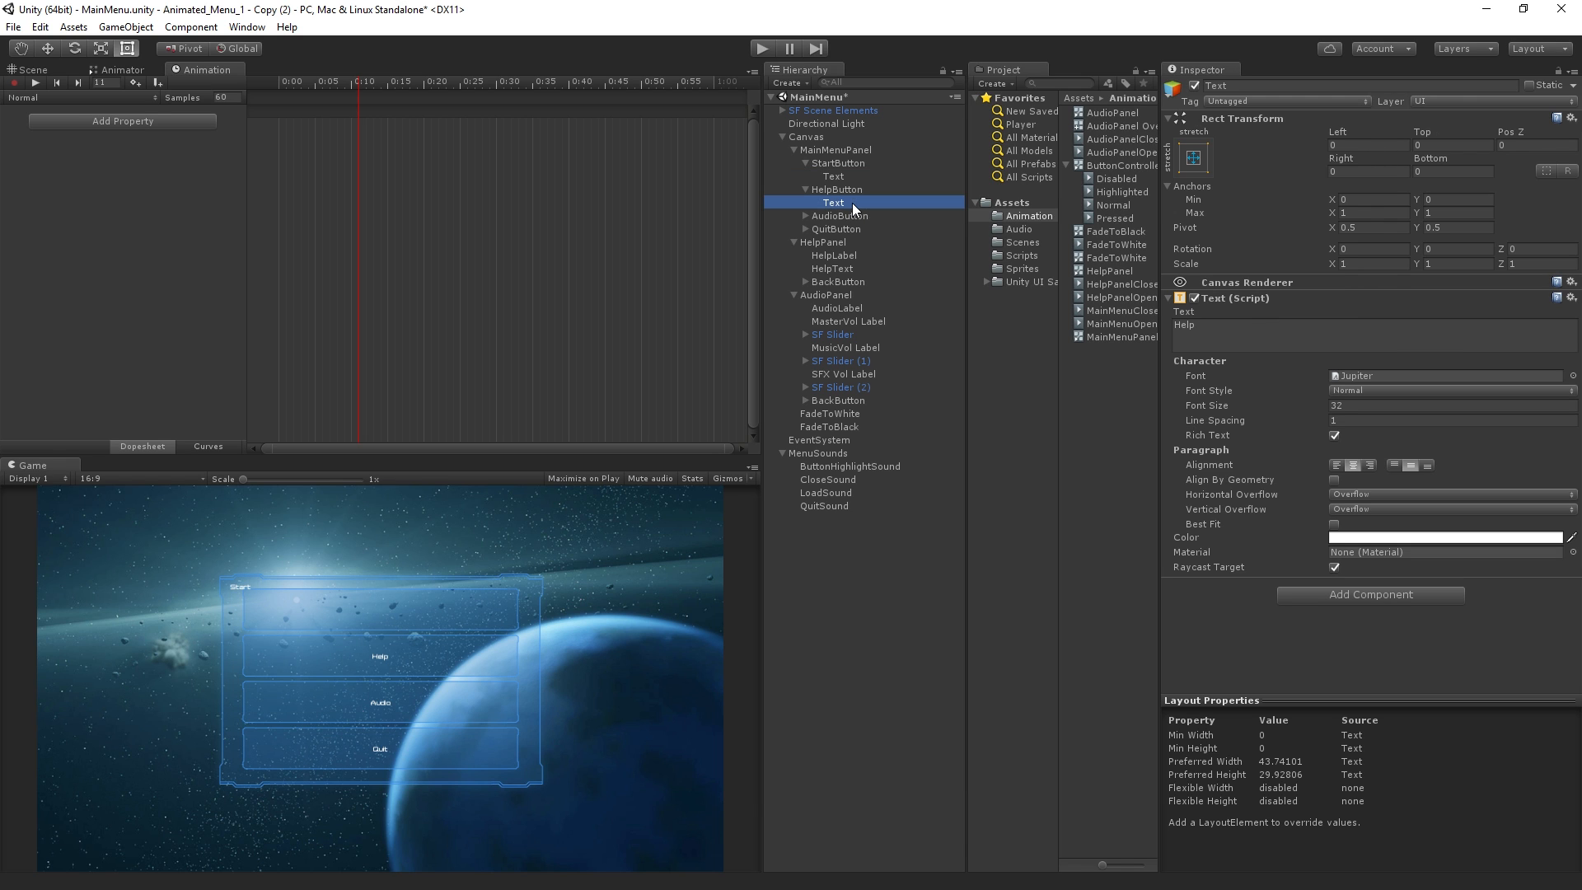
{"action": "left_click", "coordinate": [865, 176]}
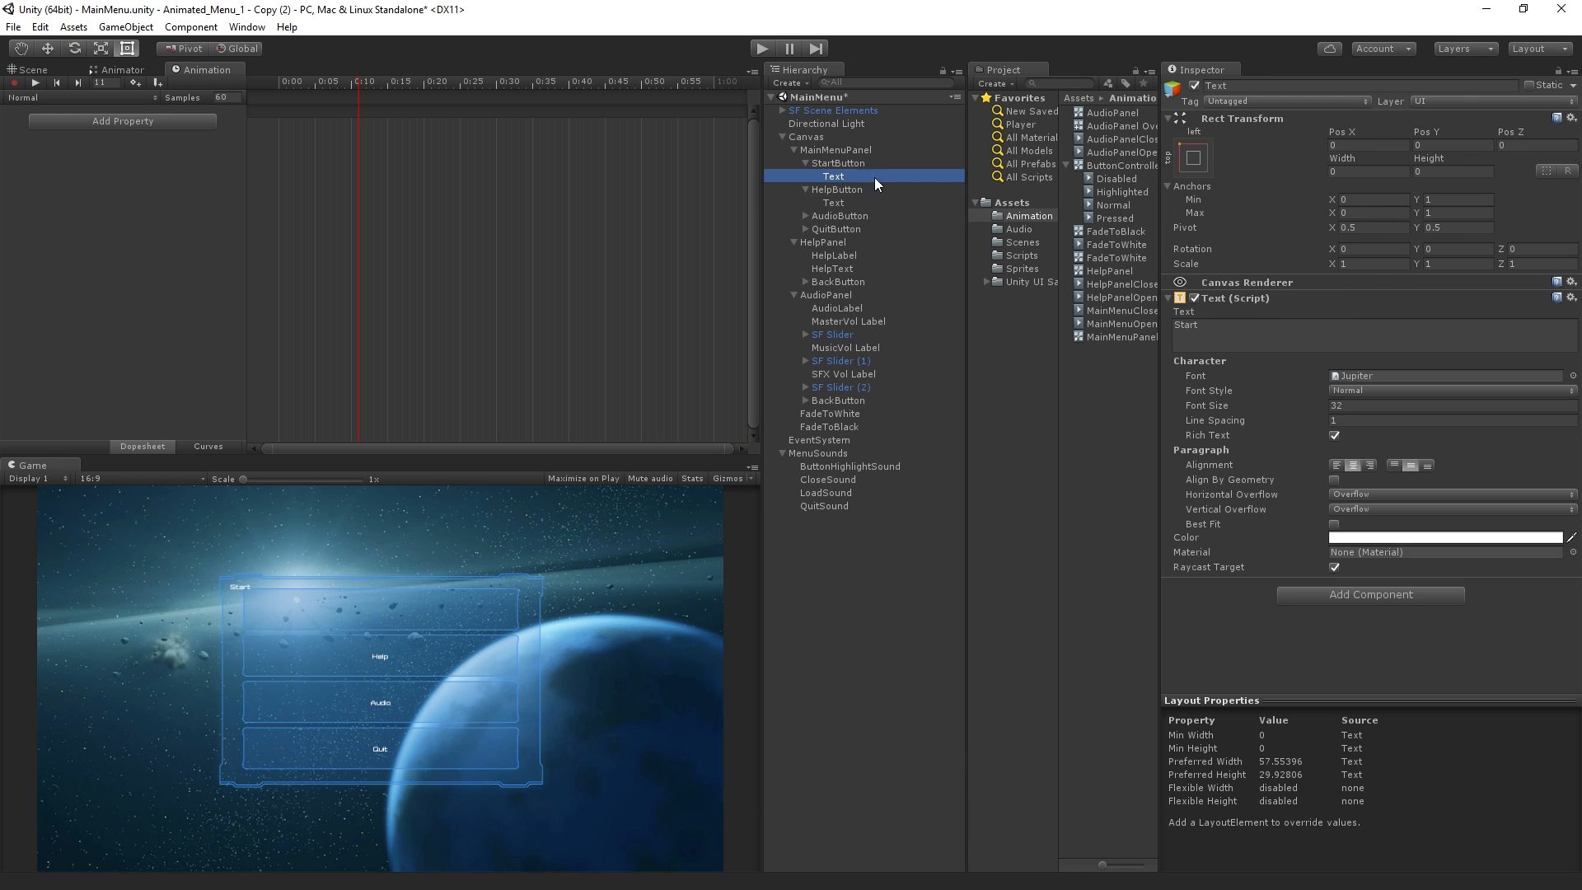
{"action": "left_click", "coordinate": [1200, 162]}
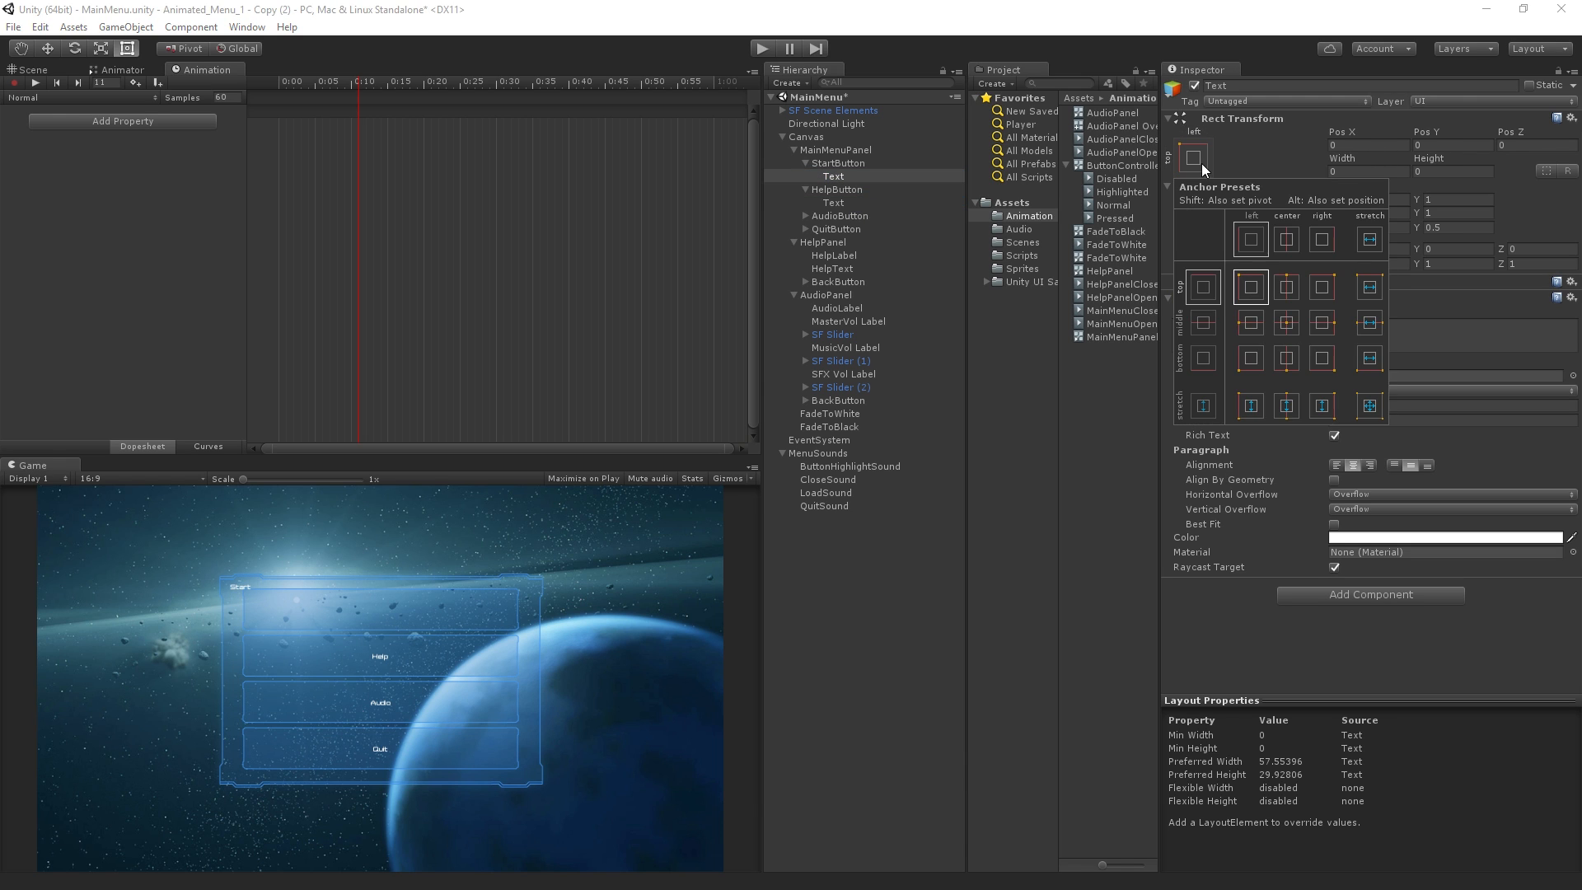
{"action": "left_click", "coordinate": [1371, 404]}
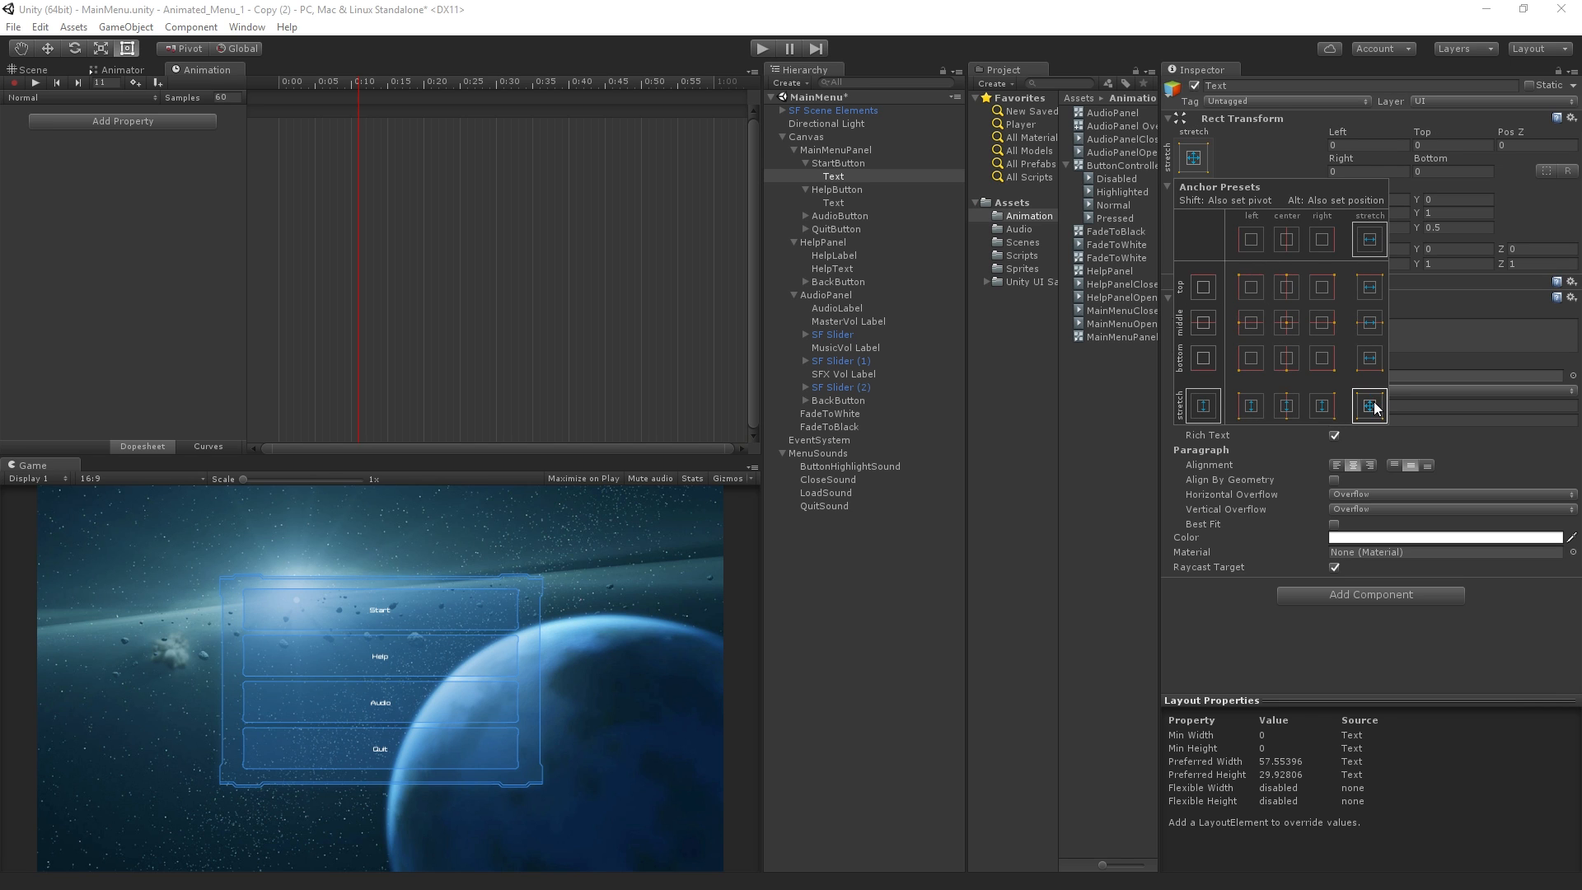
{"action": "left_click", "coordinate": [790, 7]}
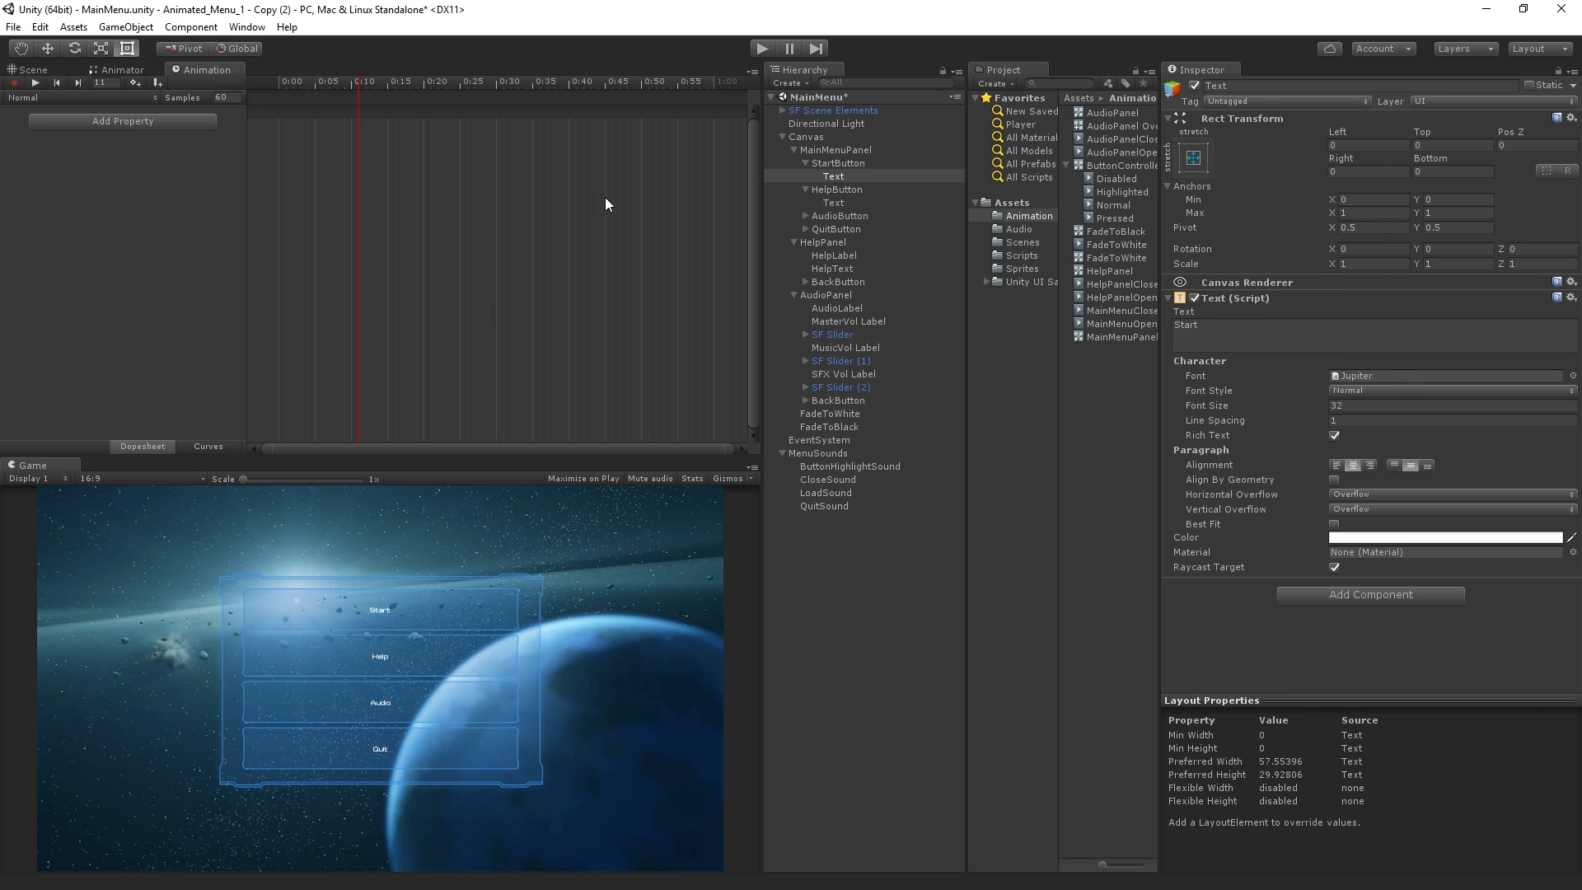
Scrub through the MainMenuOpen animation again to check the Start label, returning to the first frame
{"action": "left_click_drag", "start_coordinate": [345, 87], "coordinate": [235, 97]}
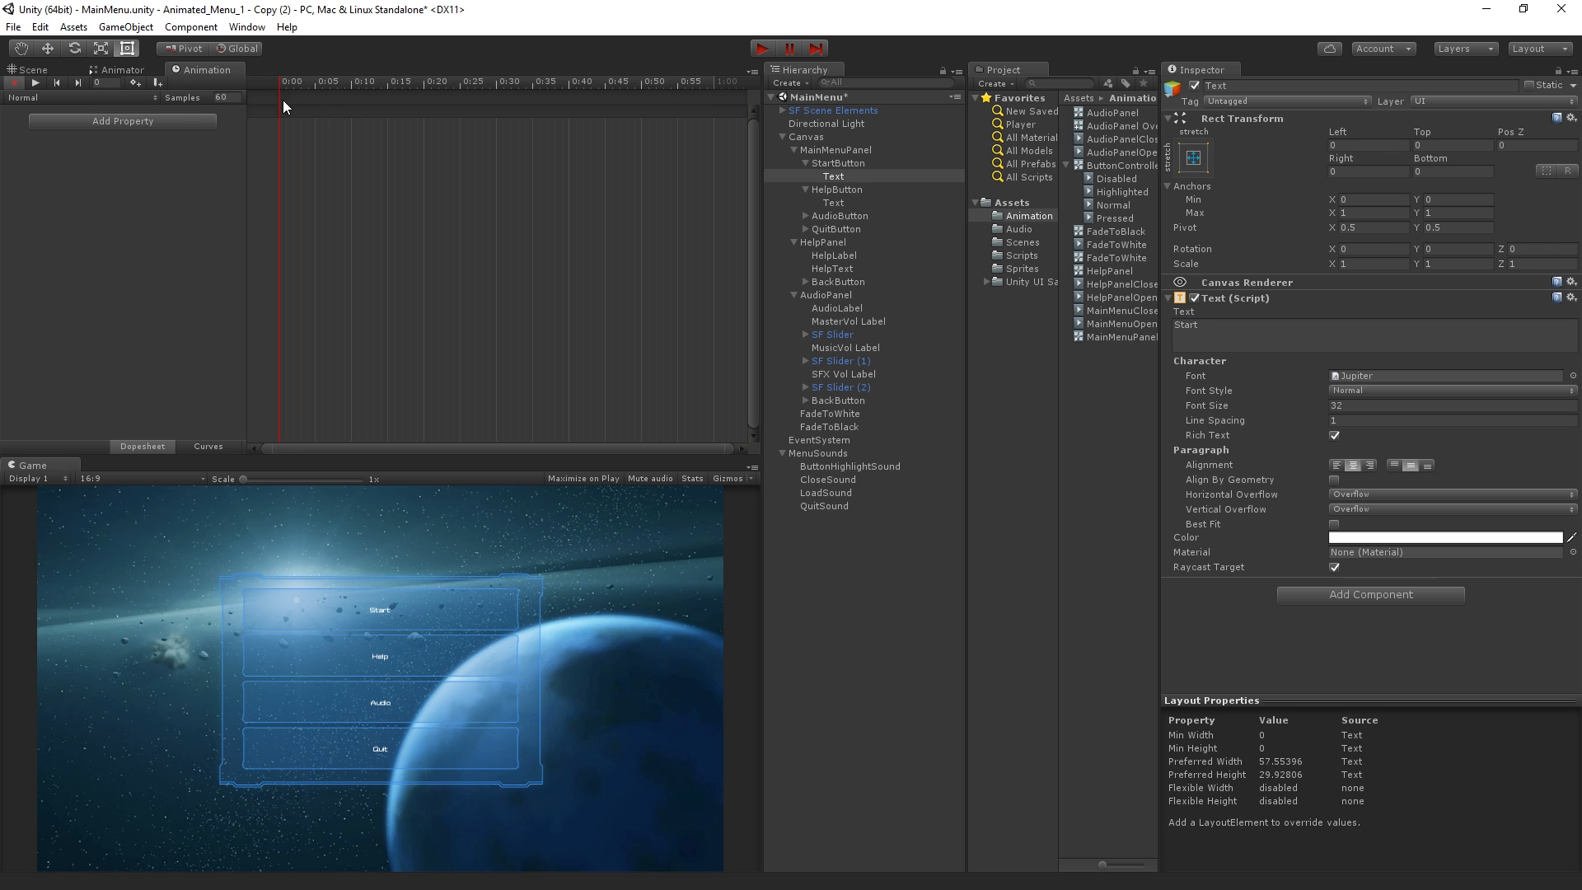
{"action": "left_click", "coordinate": [834, 149]}
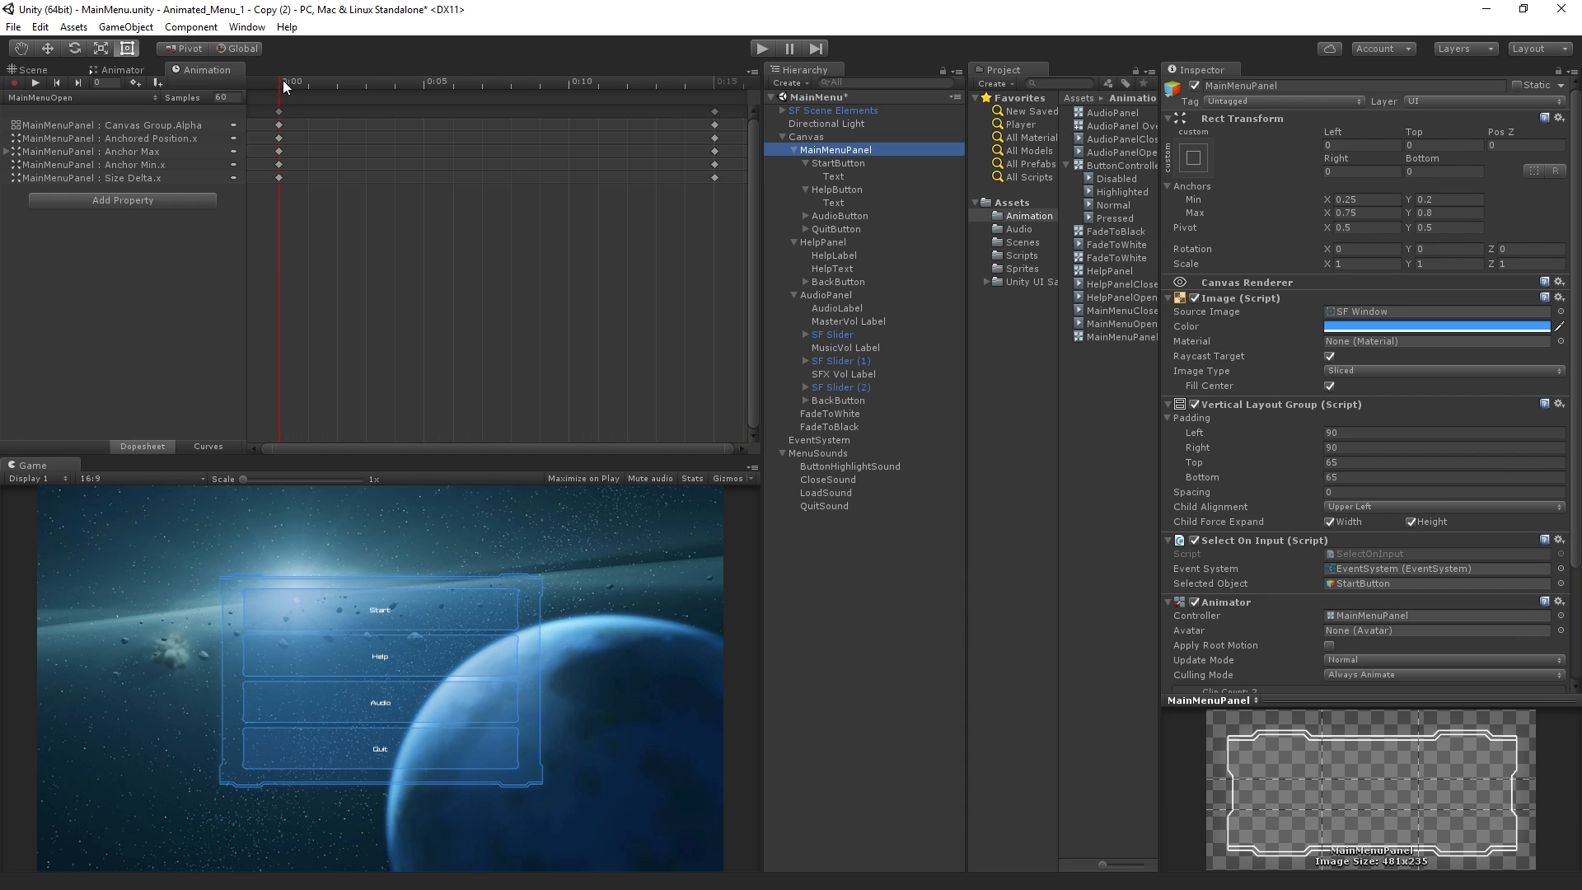
{"action": "left_click_drag", "start_coordinate": [342, 83], "coordinate": [5, 219]}
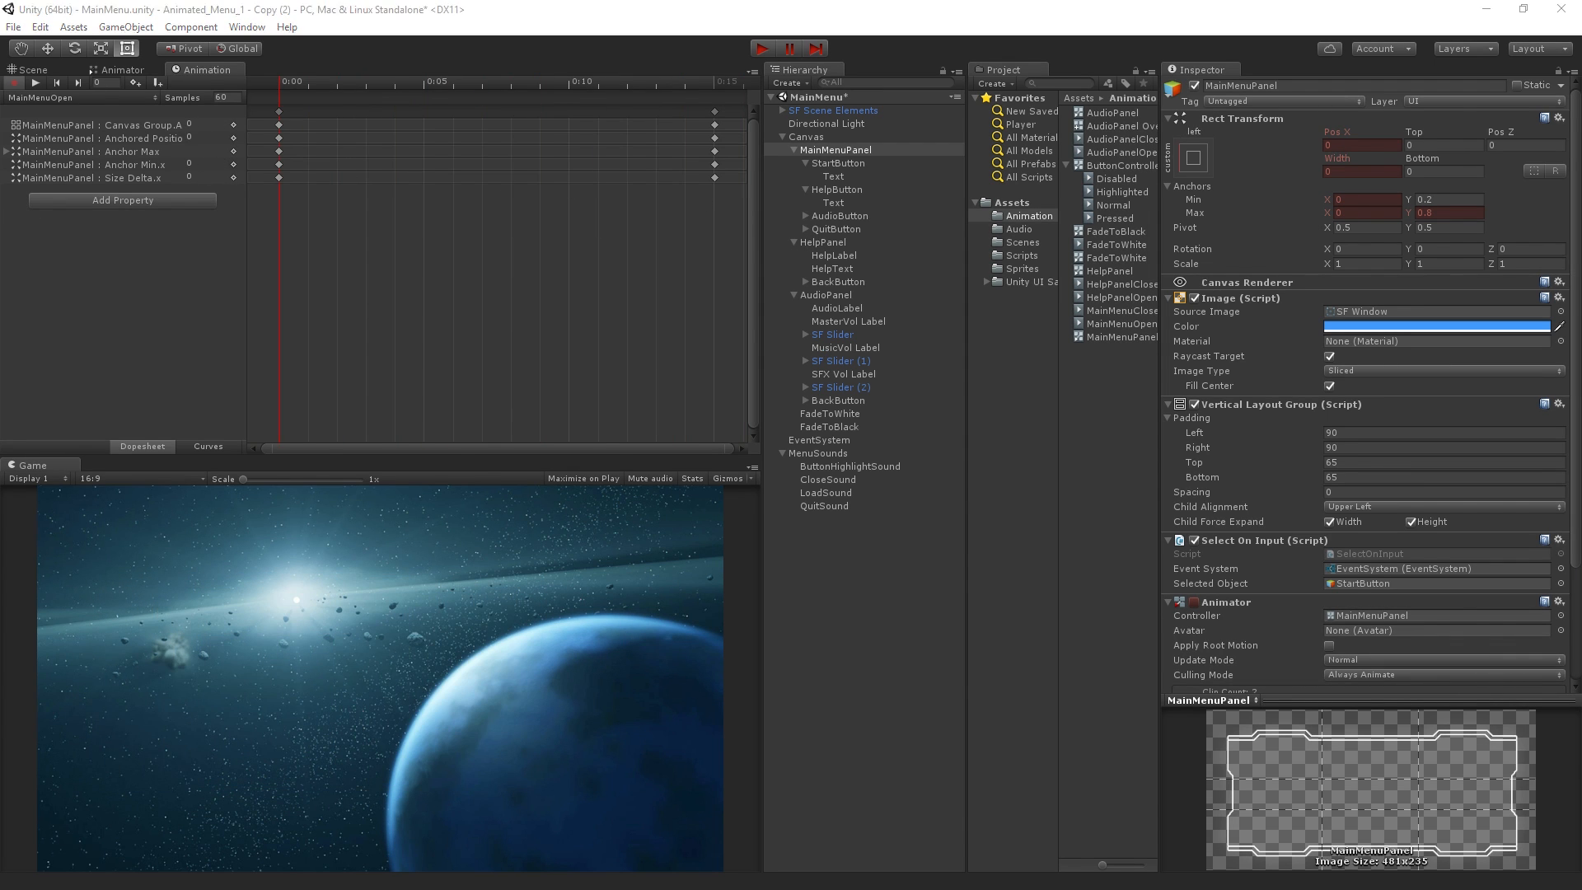